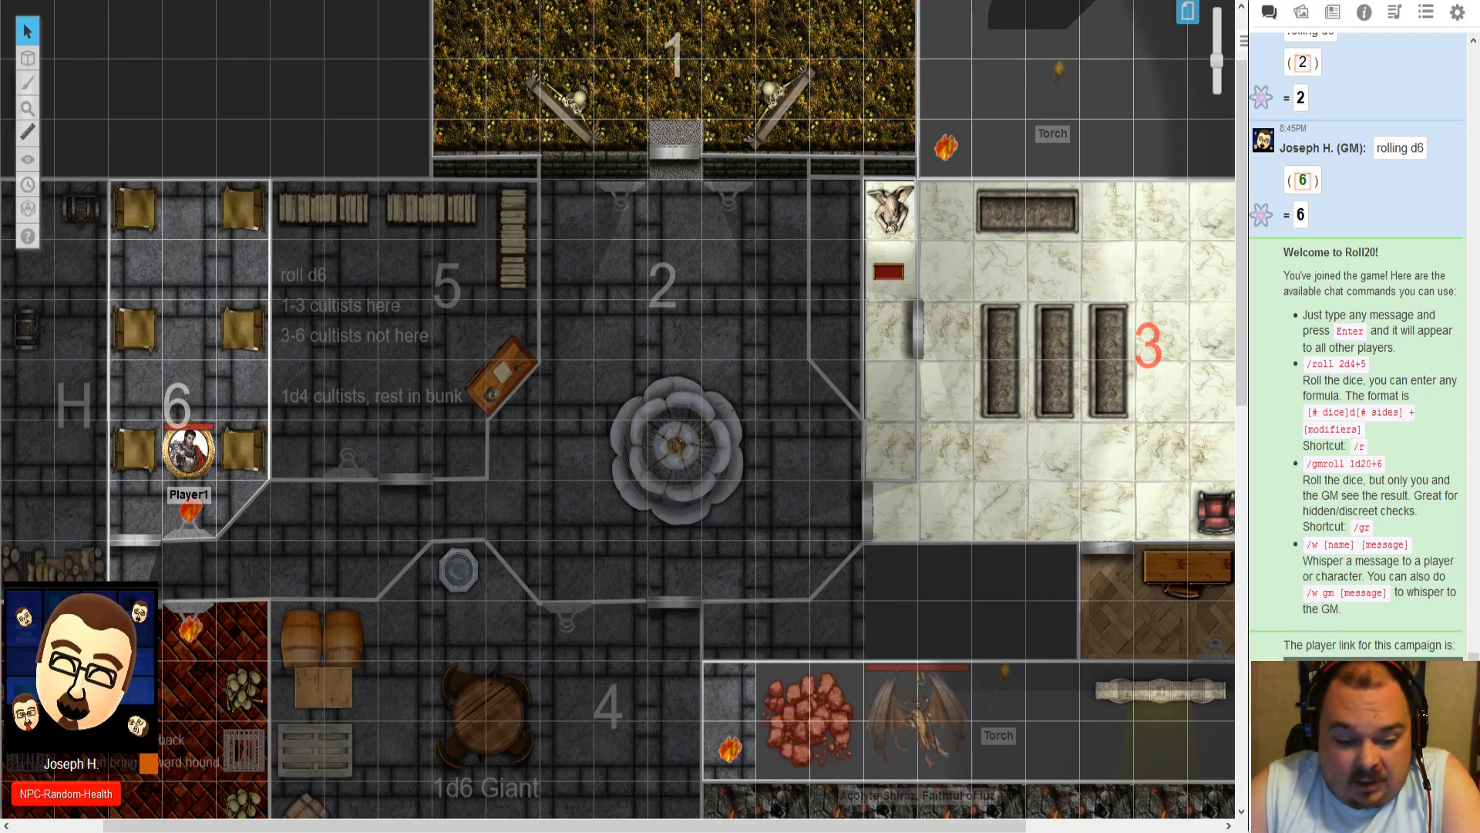
- Set the player video/avatar size to Names only
{"action": "left_click_drag", "start_coordinate": [349, 521], "coordinate": [633, 506]}
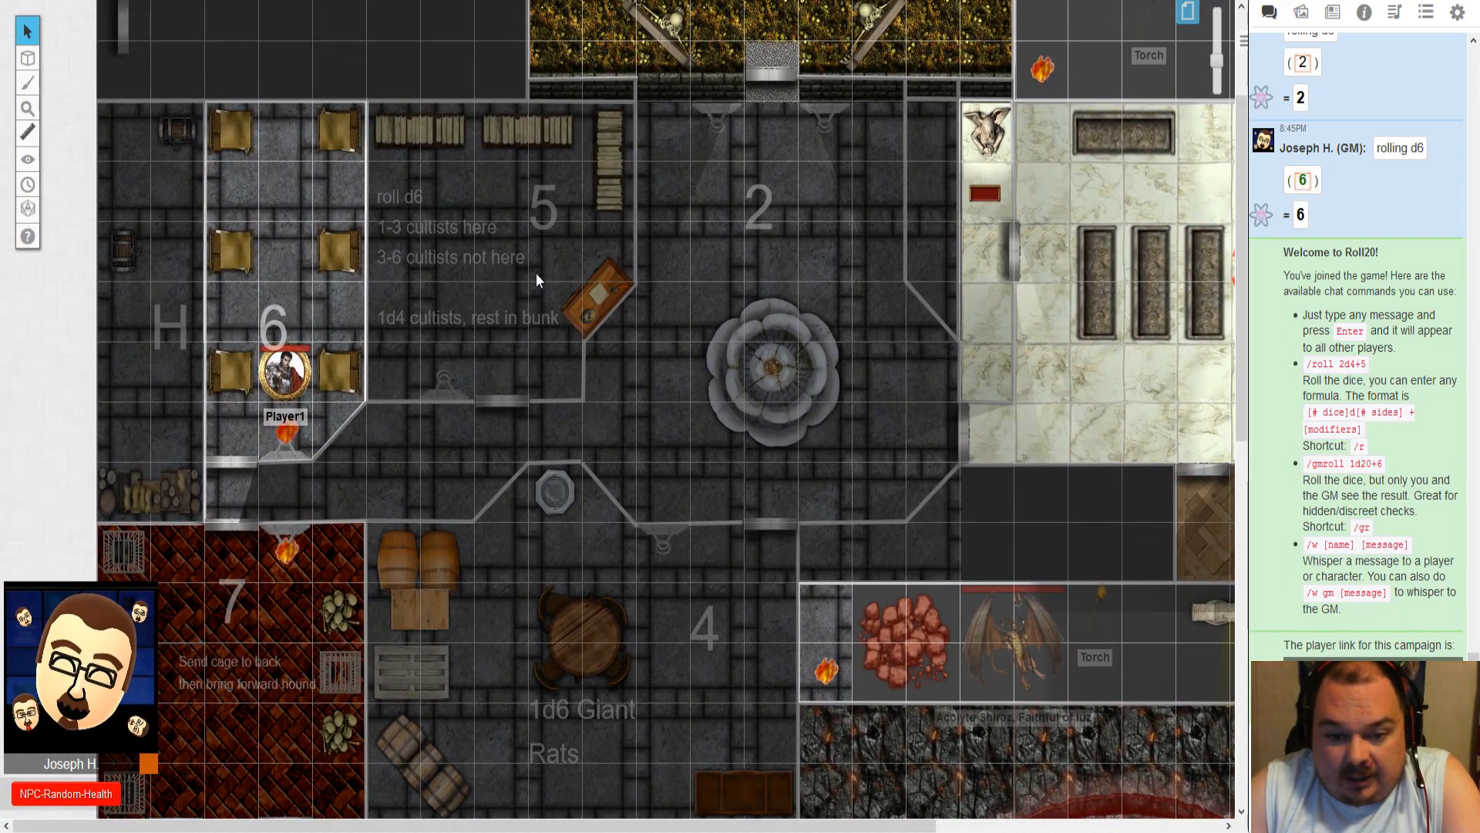
{"action": "left_click_drag", "start_coordinate": [472, 224], "coordinate": [500, 284]}
{"action": "left_click_drag", "start_coordinate": [823, 332], "coordinate": [899, 364]}
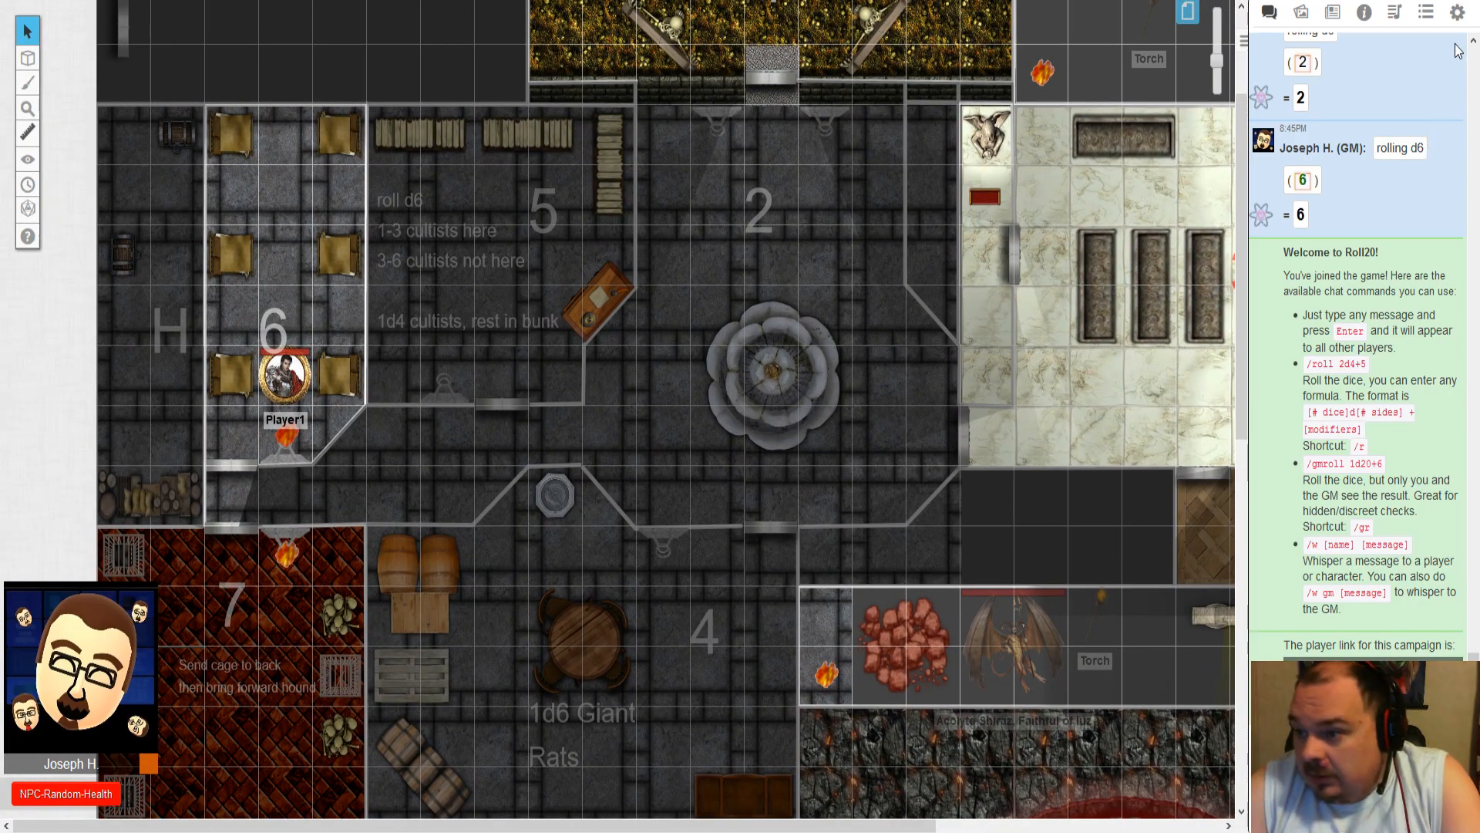
{"action": "left_click", "coordinate": [1457, 11]}
{"action": "scroll", "coordinate": [1378, 332], "scroll_direction": "down", "scroll_amount": 1}
{"action": "scroll", "coordinate": [1376, 339], "scroll_direction": "down", "scroll_amount": 5}
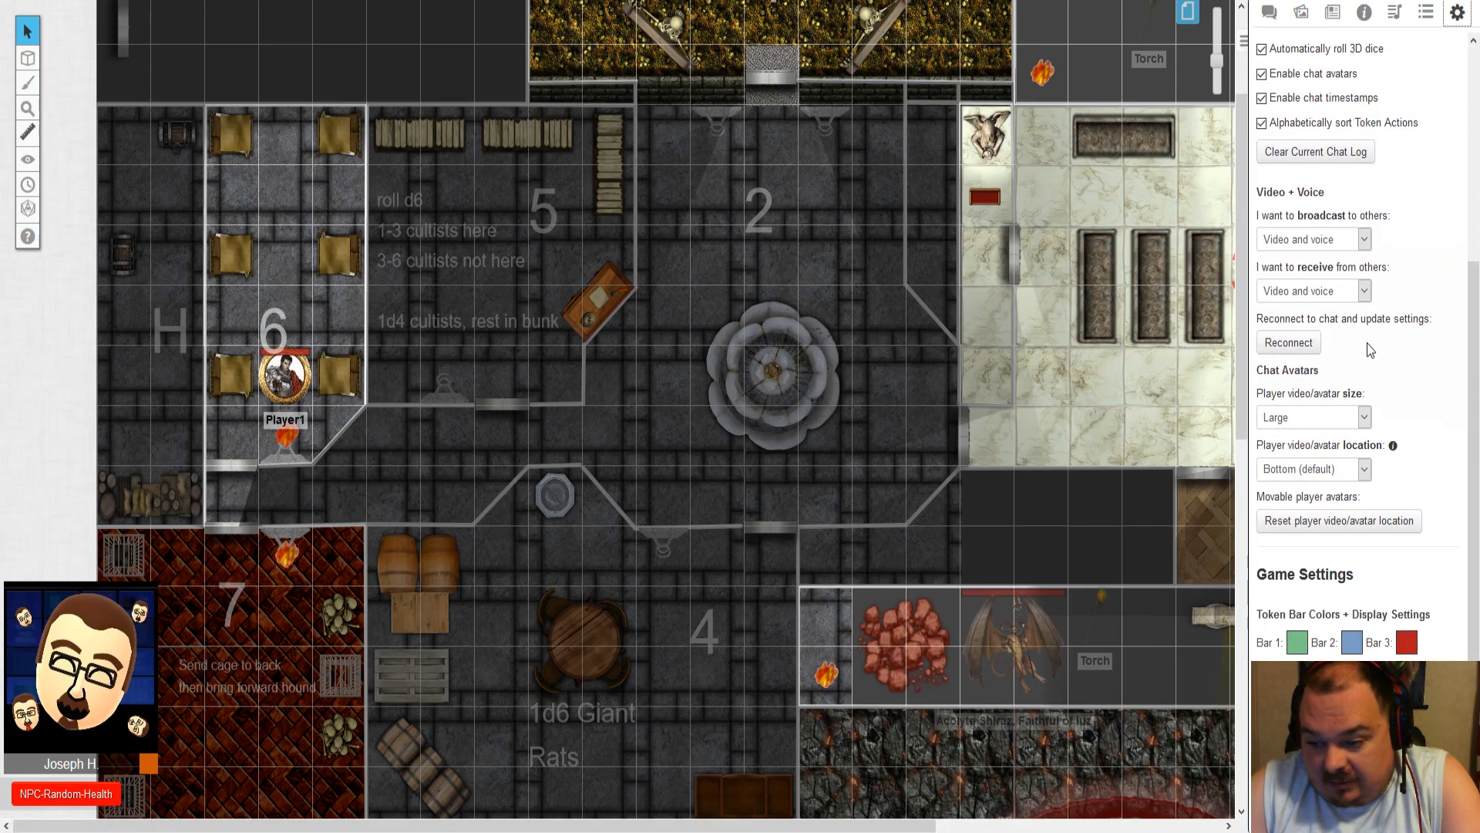
{"action": "left_click", "coordinate": [1312, 506]}
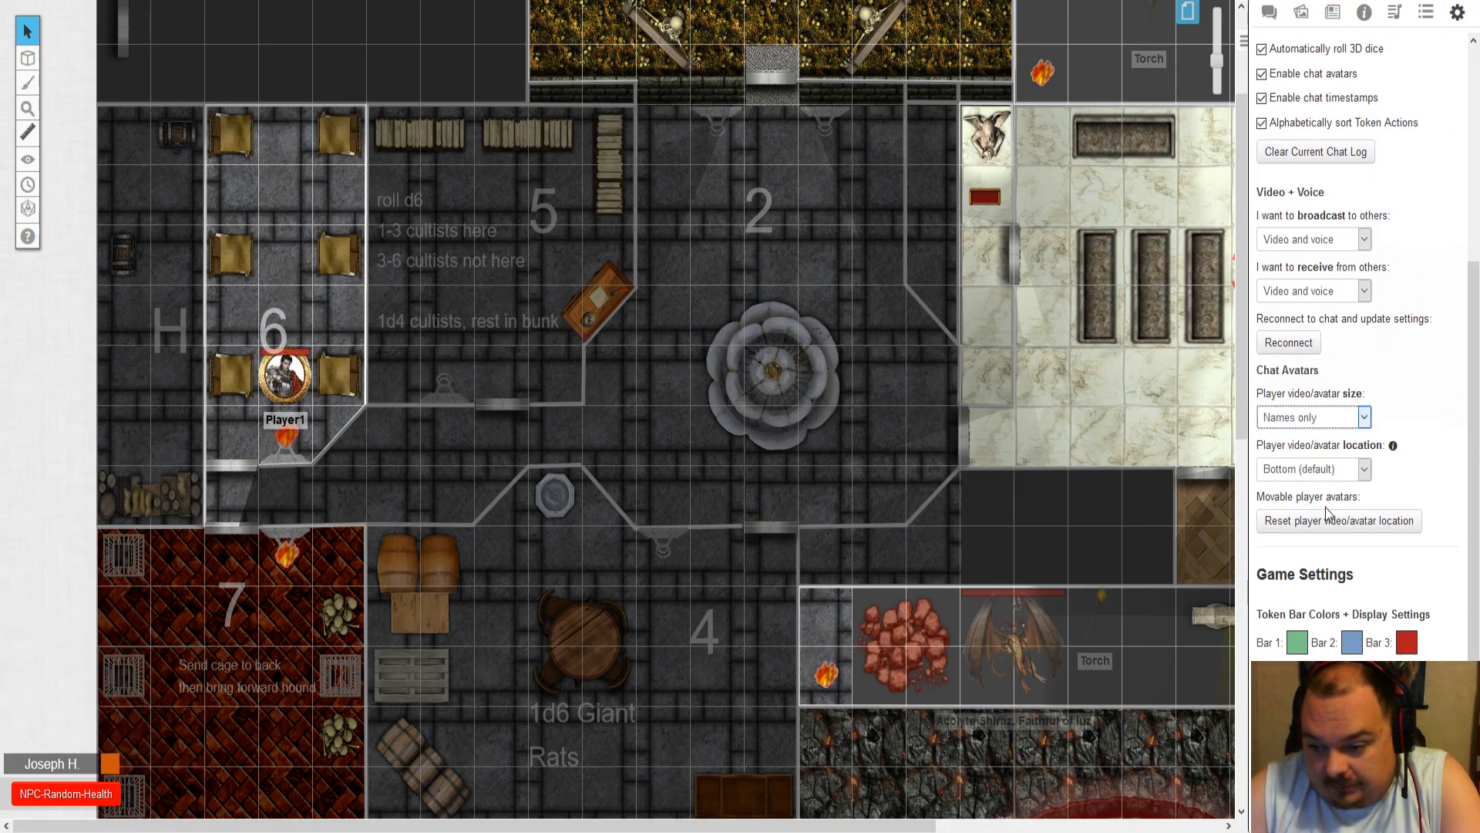
{"action": "left_click_drag", "start_coordinate": [1475, 386], "coordinate": [1478, 151]}
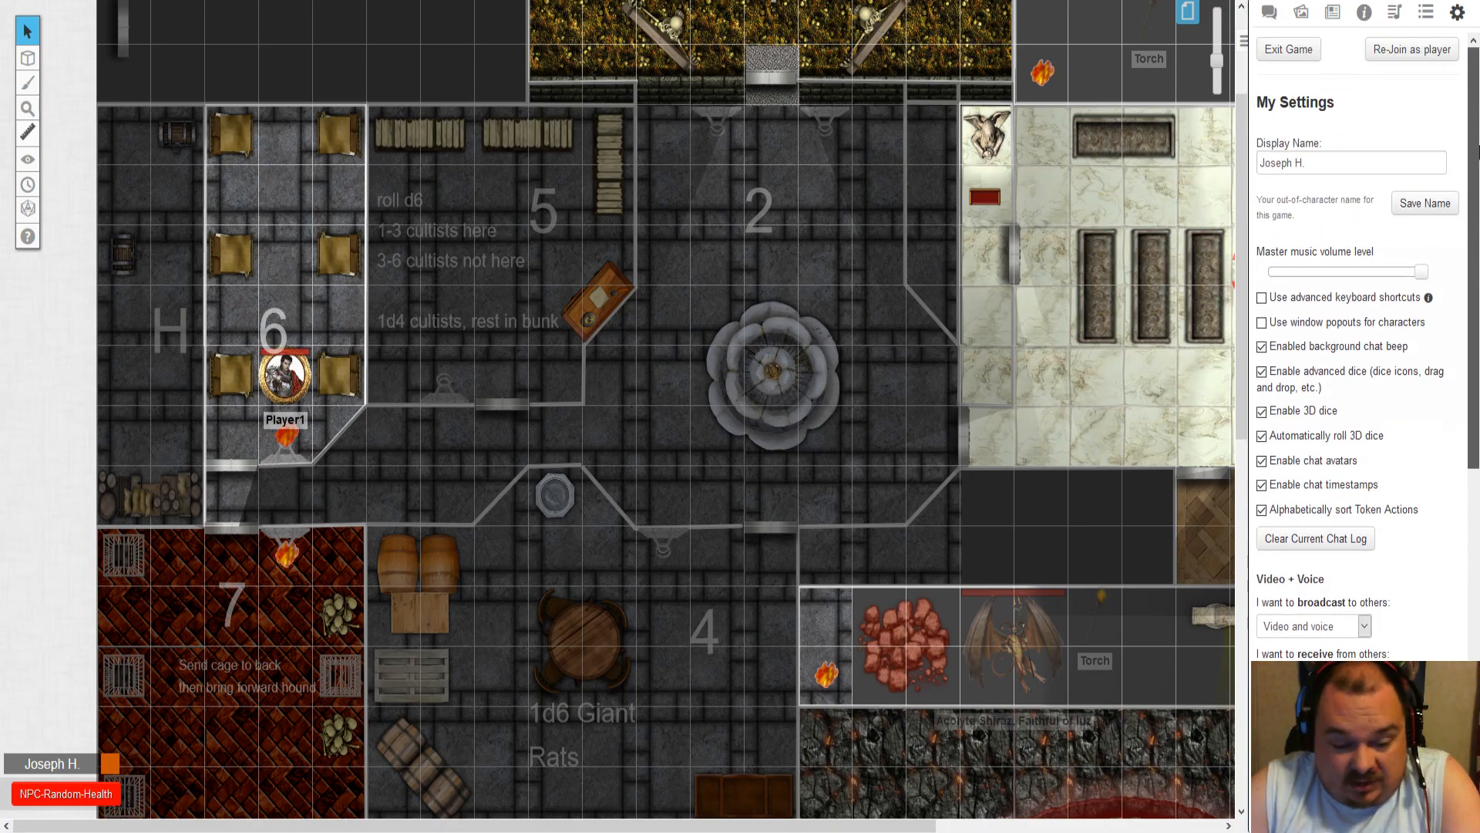
- Re-join the game as a player and move the Player1 token from room 6 into room 5
{"action": "left_click", "coordinate": [1420, 62]}
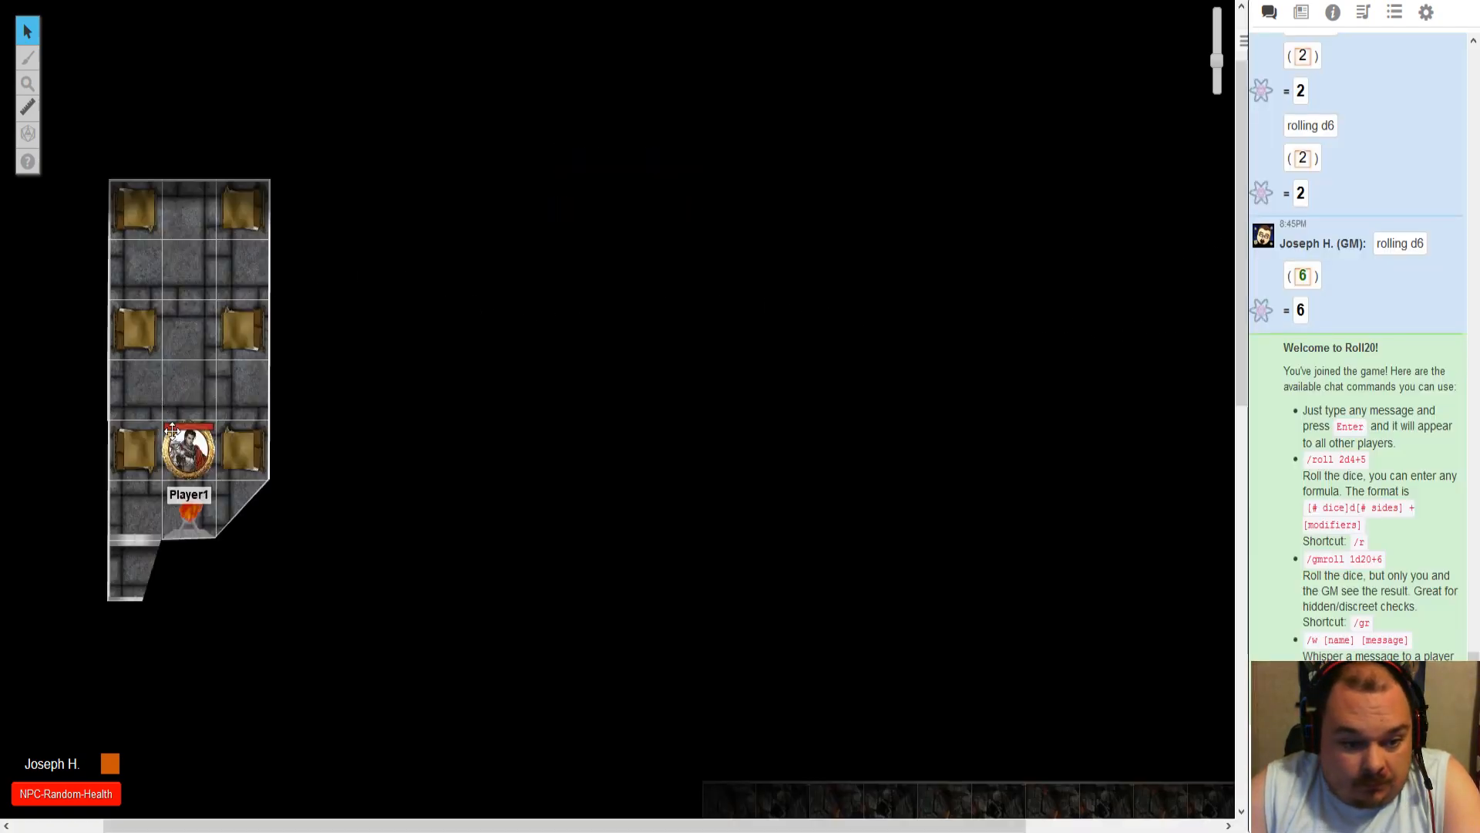
{"action": "mouse_move", "coordinate": [186, 449]}
{"action": "left_mouse_down"}
{"action": "mouse_move", "coordinate": [198, 394]}
{"action": "mouse_move", "coordinate": [165, 273]}
{"action": "mouse_move", "coordinate": [175, 393]}
{"action": "mouse_move", "coordinate": [116, 514]}
{"action": "mouse_move", "coordinate": [192, 538]}
{"action": "mouse_move", "coordinate": [173, 543]}
{"action": "mouse_move", "coordinate": [193, 463]}
{"action": "mouse_move", "coordinate": [152, 463]}
{"action": "mouse_move", "coordinate": [123, 546]}
{"action": "mouse_move", "coordinate": [159, 561]}
{"action": "mouse_move", "coordinate": [285, 545]}
{"action": "mouse_move", "coordinate": [350, 512]}
{"action": "mouse_move", "coordinate": [401, 478]}
{"action": "mouse_move", "coordinate": [403, 401]}
{"action": "mouse_move", "coordinate": [344, 511]}
{"action": "mouse_move", "coordinate": [238, 538]}
{"action": "mouse_move", "coordinate": [519, 495]}
{"action": "mouse_move", "coordinate": [611, 344]}
{"action": "mouse_move", "coordinate": [723, 220]}
{"action": "mouse_move", "coordinate": [844, 505]}
{"action": "mouse_move", "coordinate": [921, 503]}
{"action": "mouse_move", "coordinate": [853, 502]}
{"action": "mouse_move", "coordinate": [941, 363]}
{"action": "mouse_move", "coordinate": [889, 321]}
{"action": "mouse_move", "coordinate": [876, 345]}
{"action": "mouse_move", "coordinate": [962, 370]}
{"action": "mouse_move", "coordinate": [1160, 601]}
{"action": "mouse_move", "coordinate": [1192, 615]}
{"action": "mouse_move", "coordinate": [1080, 475]}
{"action": "mouse_move", "coordinate": [647, 544]}
{"action": "mouse_move", "coordinate": [348, 507]}
{"action": "mouse_move", "coordinate": [171, 549]}
{"action": "mouse_move", "coordinate": [146, 435]}
{"action": "mouse_move", "coordinate": [316, 527]}
{"action": "mouse_move", "coordinate": [465, 396]}
{"action": "mouse_move", "coordinate": [417, 386]}
{"action": "mouse_move", "coordinate": [476, 317]}
{"action": "mouse_move", "coordinate": [365, 408]}
{"action": "mouse_move", "coordinate": [381, 374]}
{"action": "mouse_move", "coordinate": [404, 389]}
{"action": "left_mouse_up"}
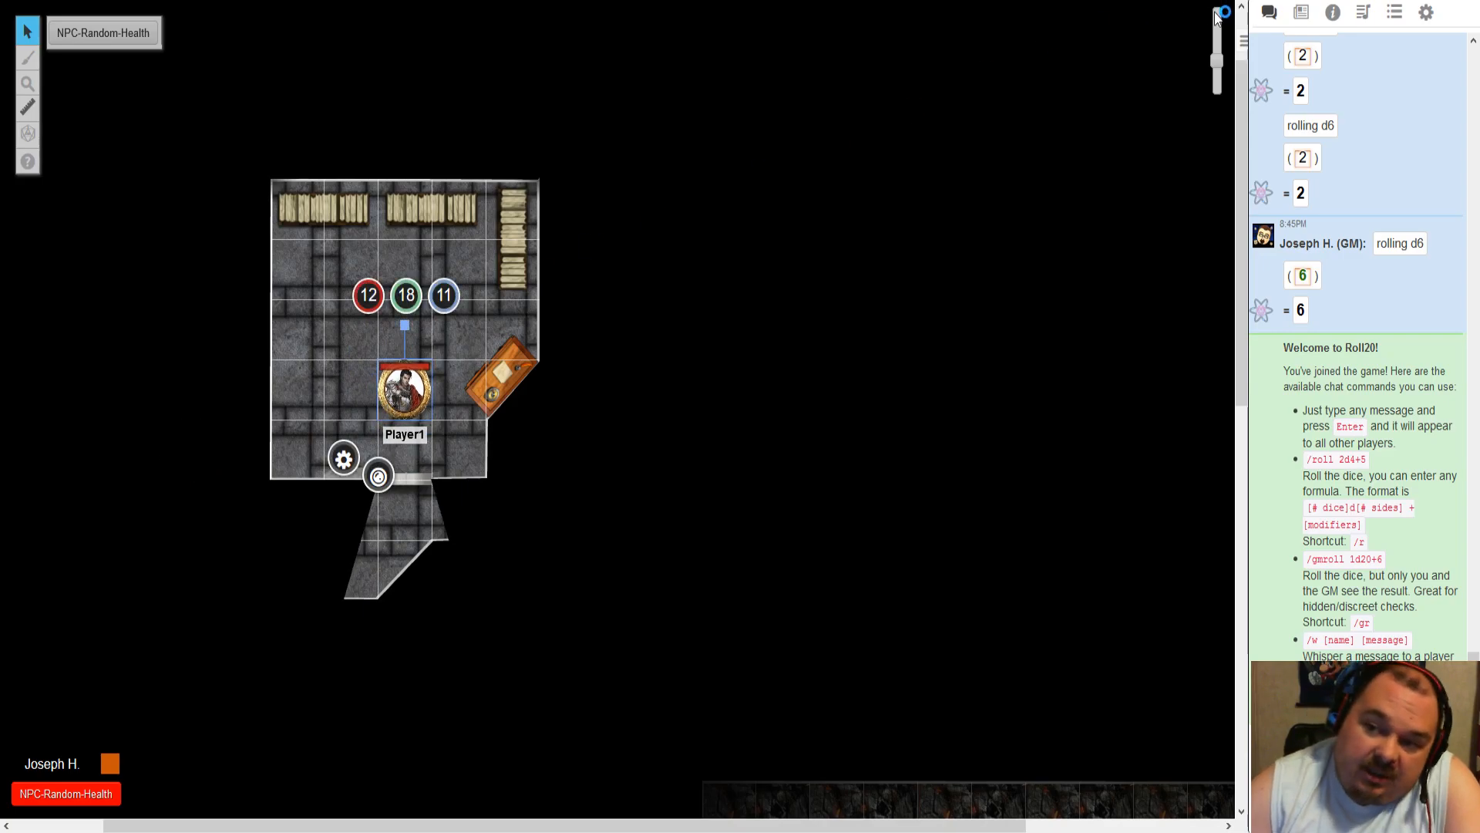
{"action": "scroll", "coordinate": [1435, 108], "scroll_direction": "up", "scroll_amount": 5}
{"action": "scroll", "coordinate": [1435, 108], "scroll_direction": "down", "scroll_amount": 5}
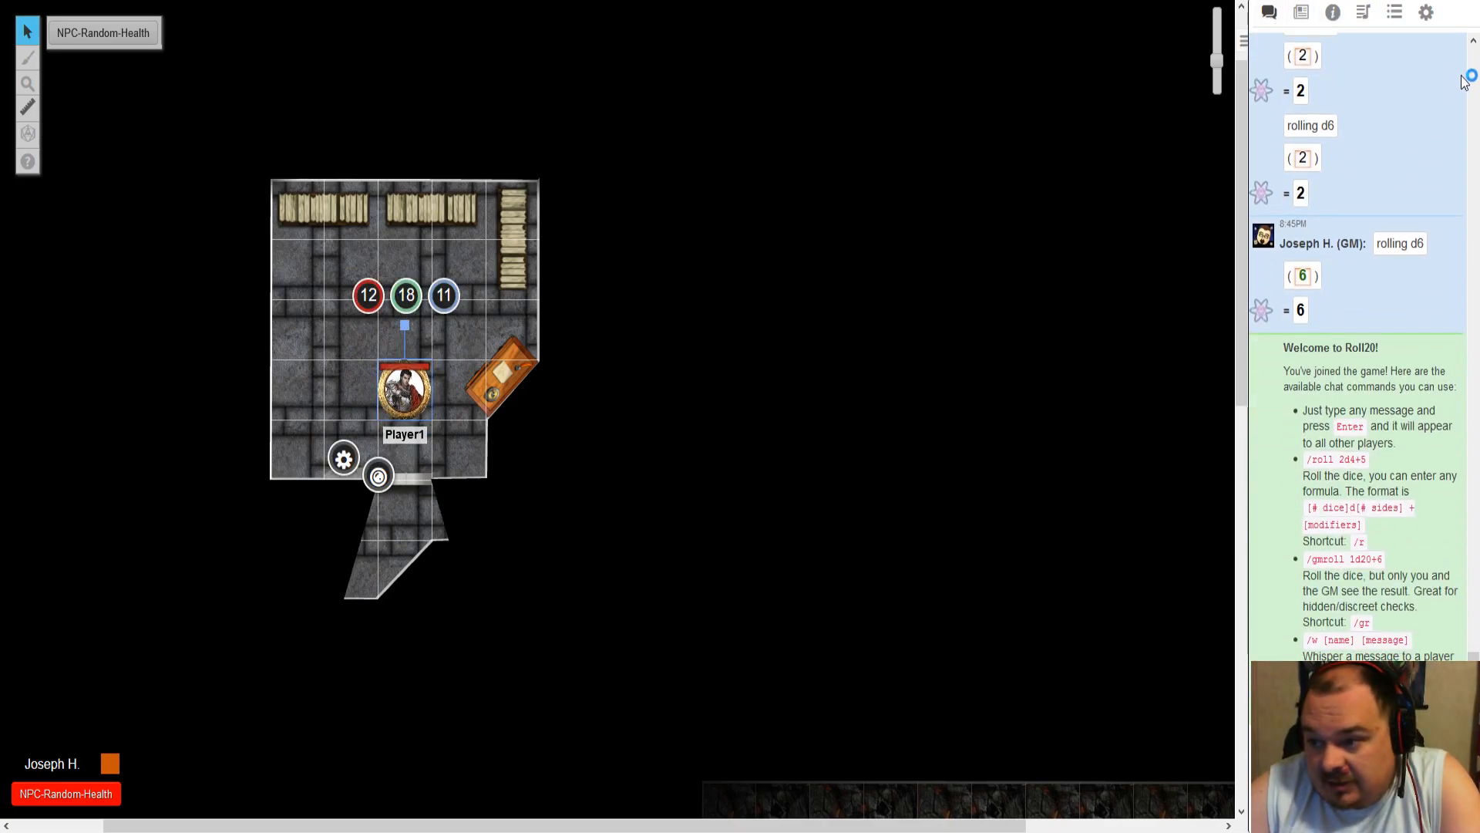
- Re-join the game as GM and move the Player1 token into room 2, just southwest of the fountain
{"action": "left_click", "coordinate": [1425, 12]}
{"action": "left_click", "coordinate": [1423, 49]}
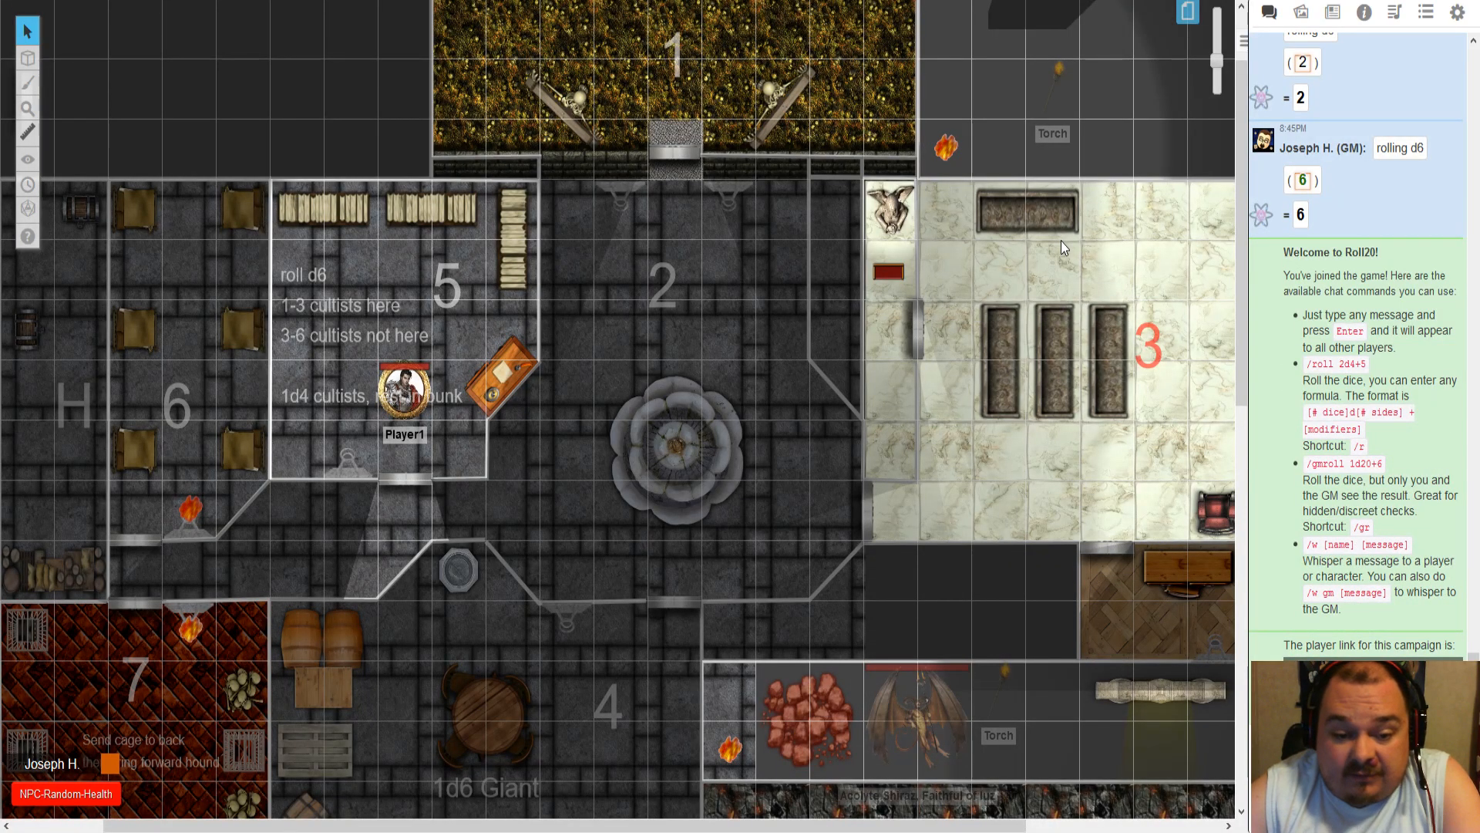
{"action": "left_click", "coordinate": [423, 376]}
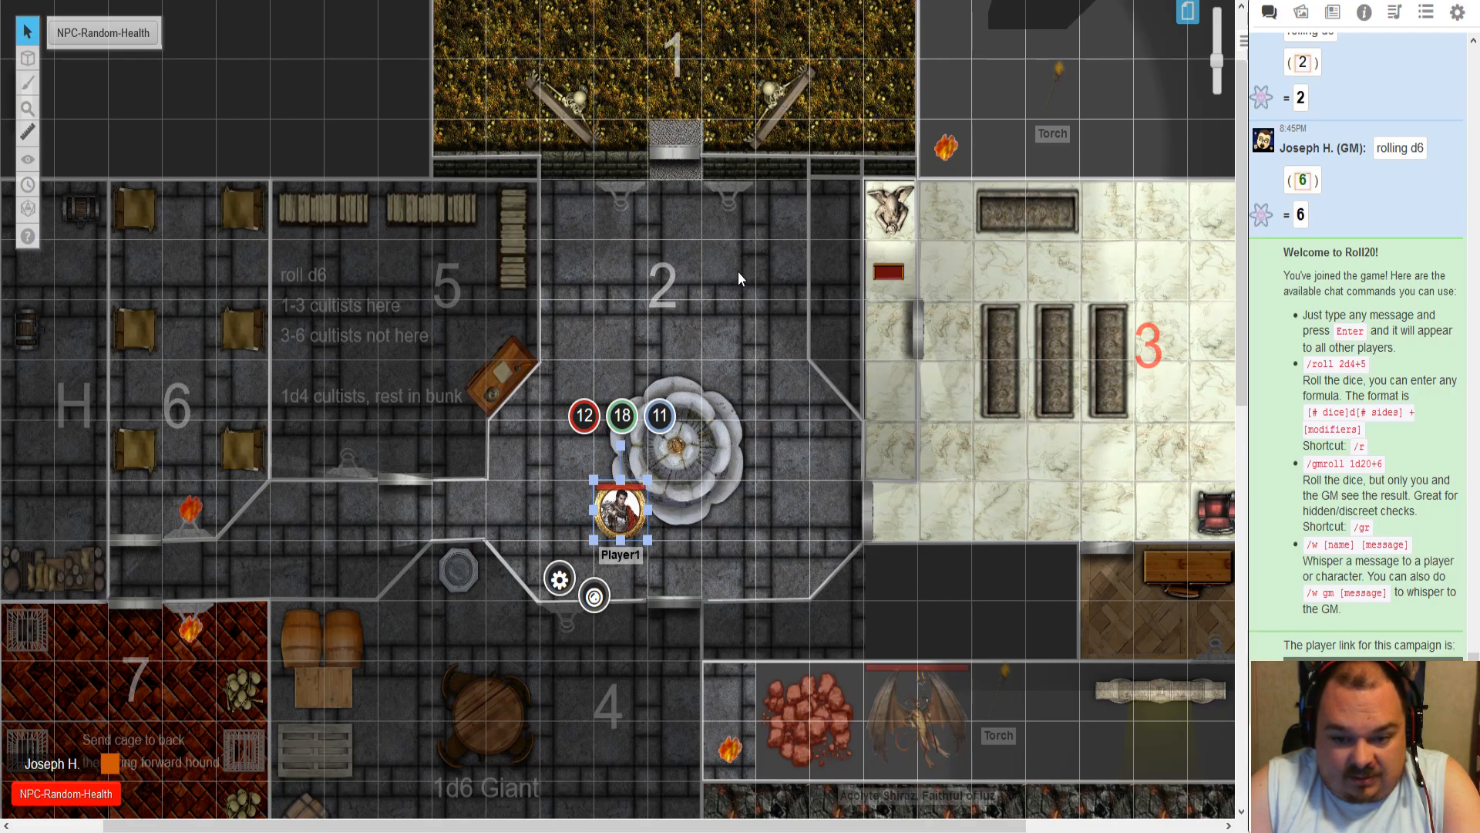
{"action": "left_click_drag", "start_coordinate": [620, 514], "coordinate": [579, 505]}
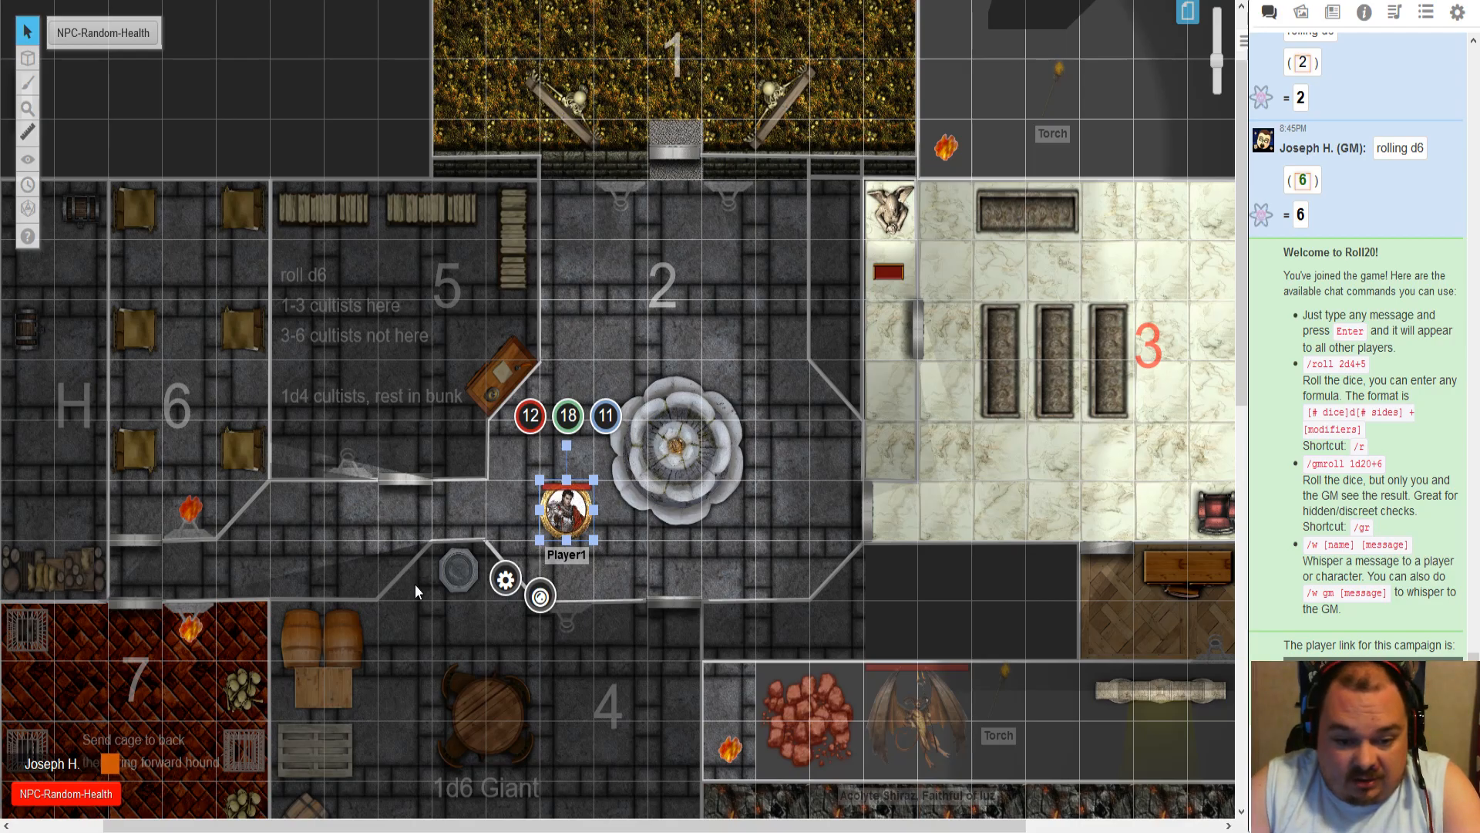
- Switch from the Quinnihar Manor map to the Cave page
{"action": "scroll", "coordinate": [415, 593], "scroll_direction": "down", "scroll_amount": 3}
{"action": "scroll", "coordinate": [415, 592], "scroll_direction": "left", "scroll_amount": 2}
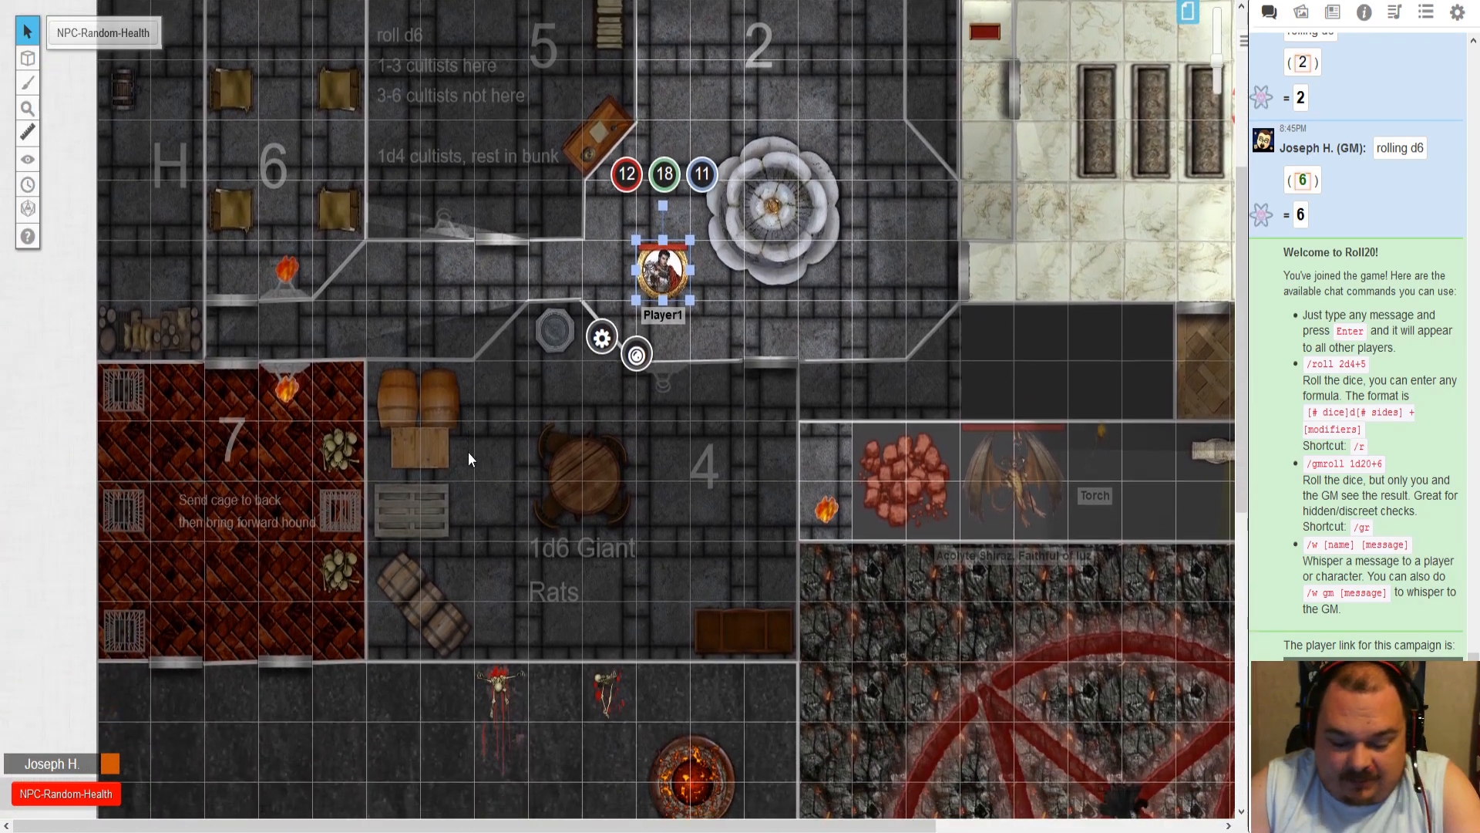
{"action": "left_click_drag", "start_coordinate": [469, 452], "coordinate": [417, 469]}
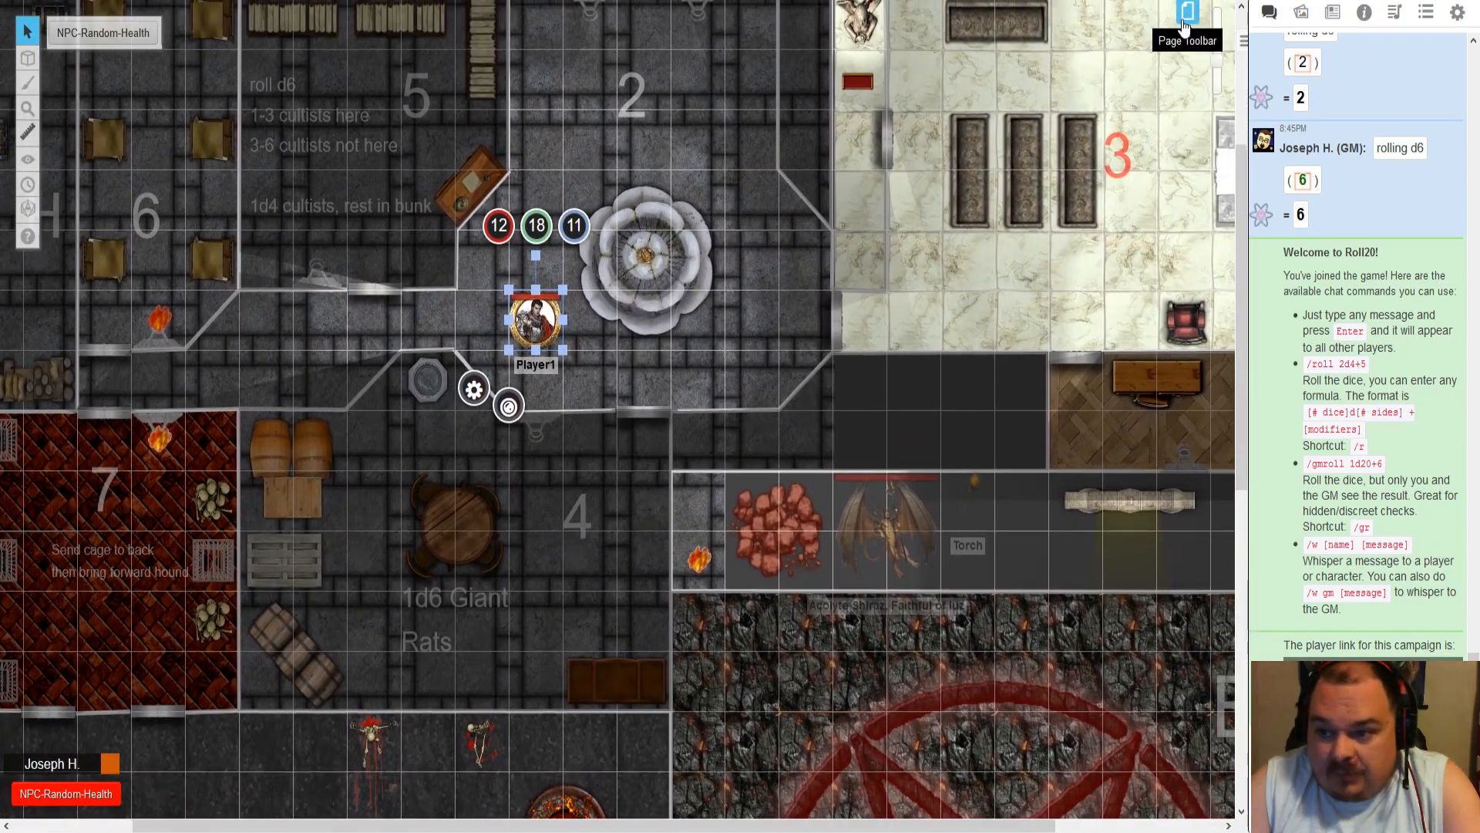
{"action": "left_click", "coordinate": [1185, 19]}
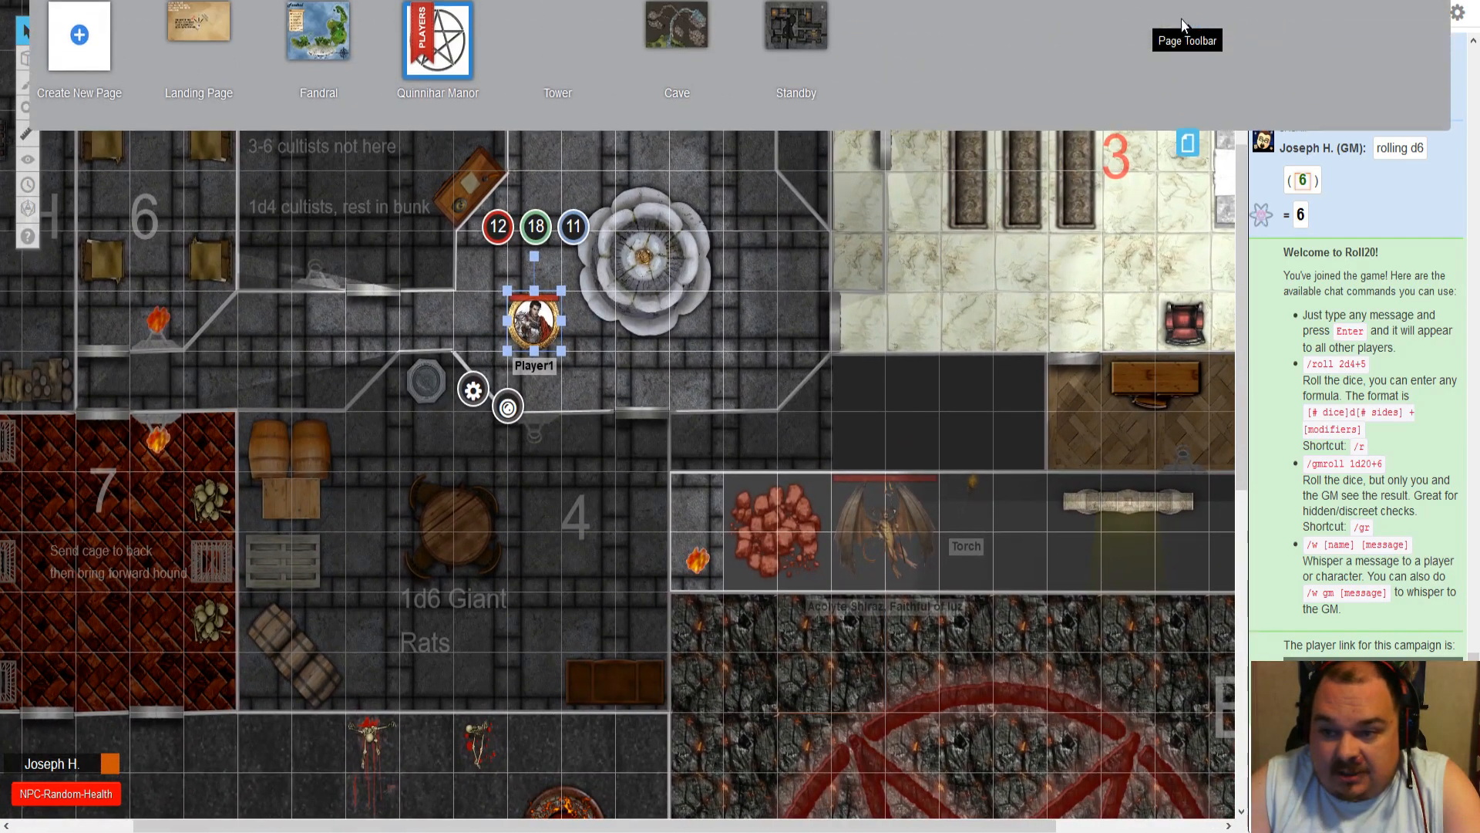
{"action": "left_click", "coordinate": [678, 23]}
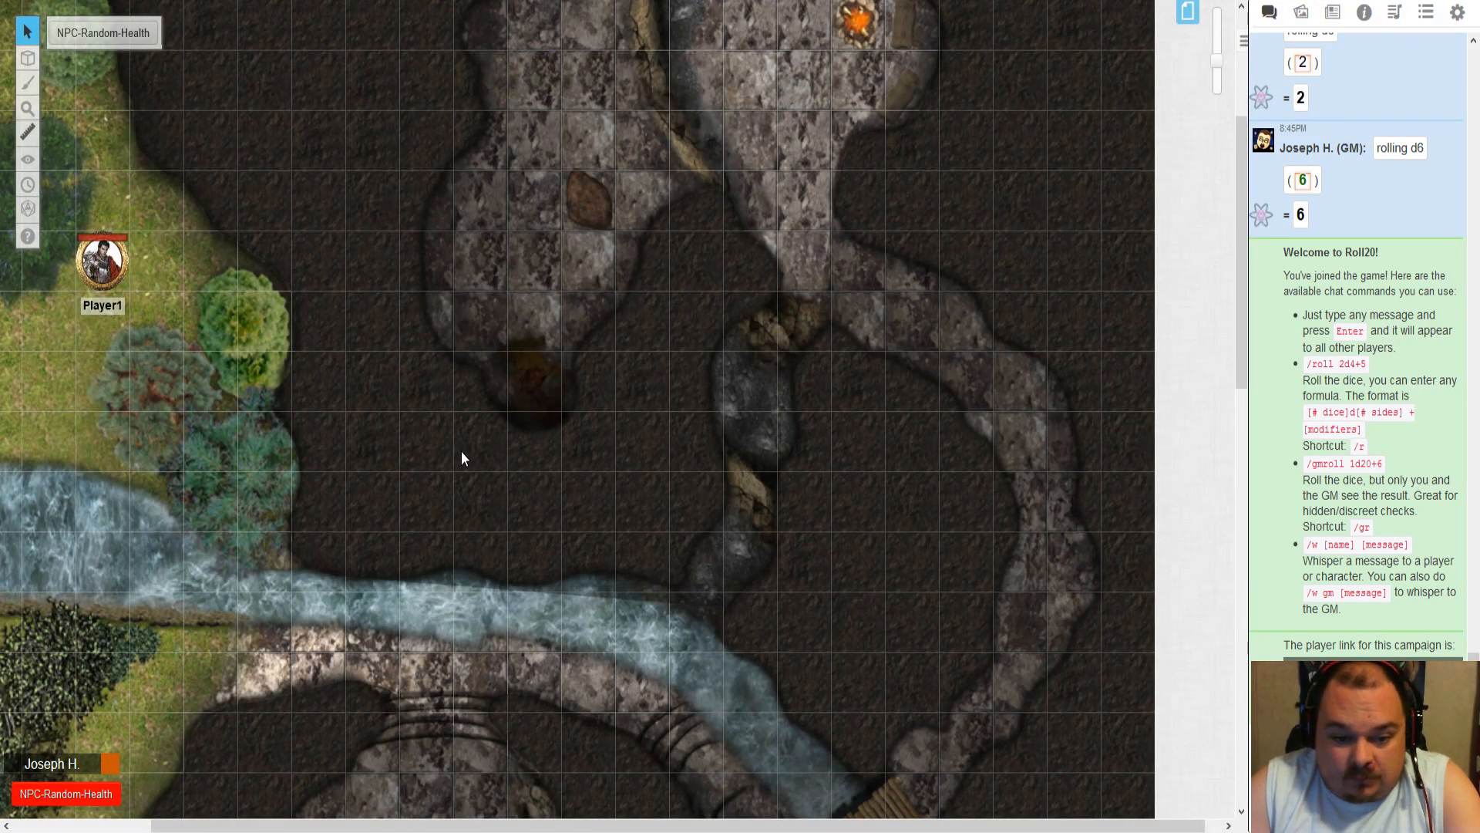
- Look over the cave map from the northern chambers down to the pool and campfire cavern at the south end
{"action": "left_click_drag", "start_coordinate": [370, 469], "coordinate": [553, 310]}
{"action": "scroll", "coordinate": [557, 265], "scroll_direction": "down", "scroll_amount": 3}
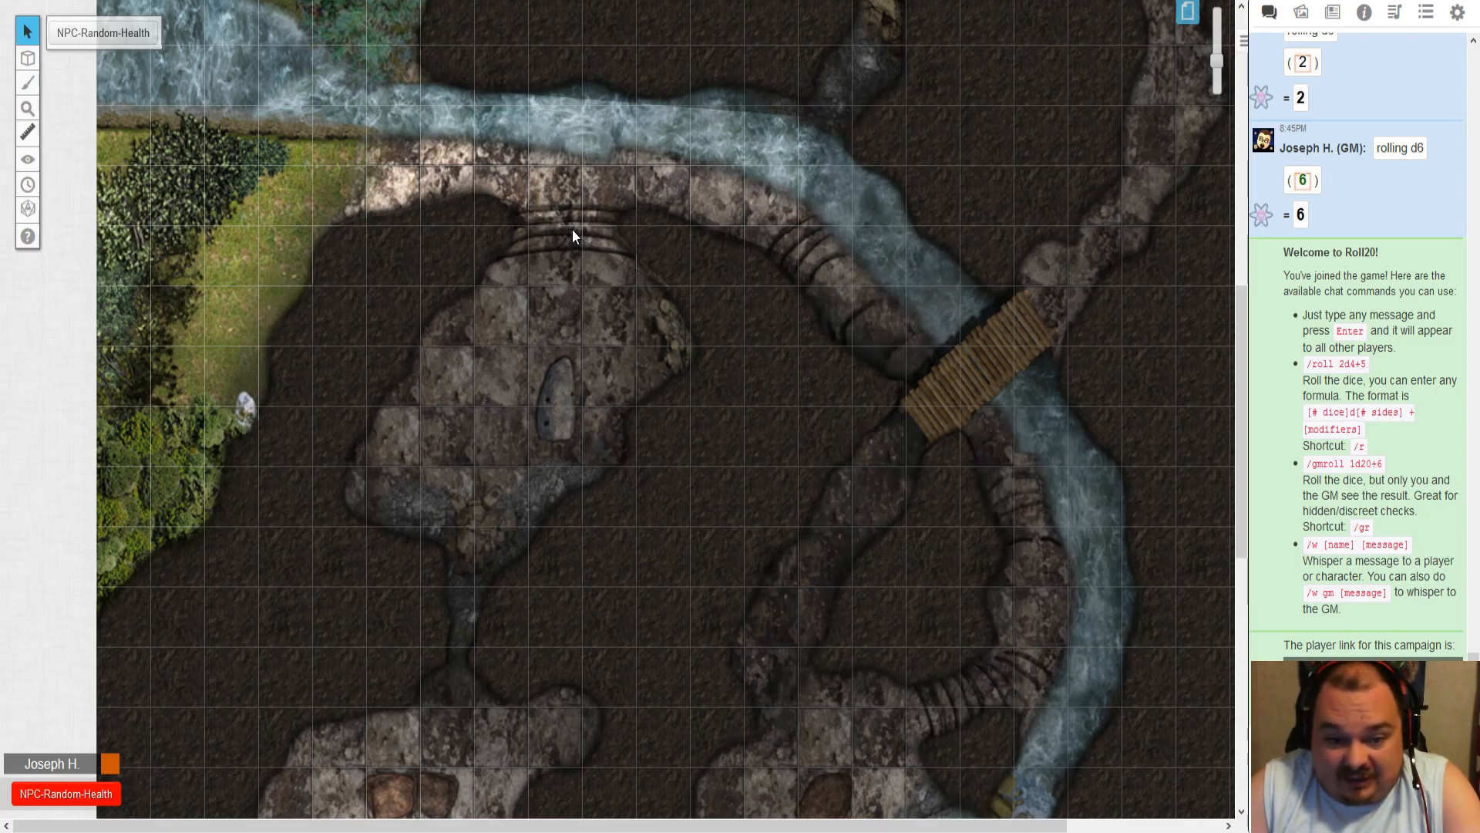
{"action": "scroll", "coordinate": [507, 266], "scroll_direction": "up", "scroll_amount": 5}
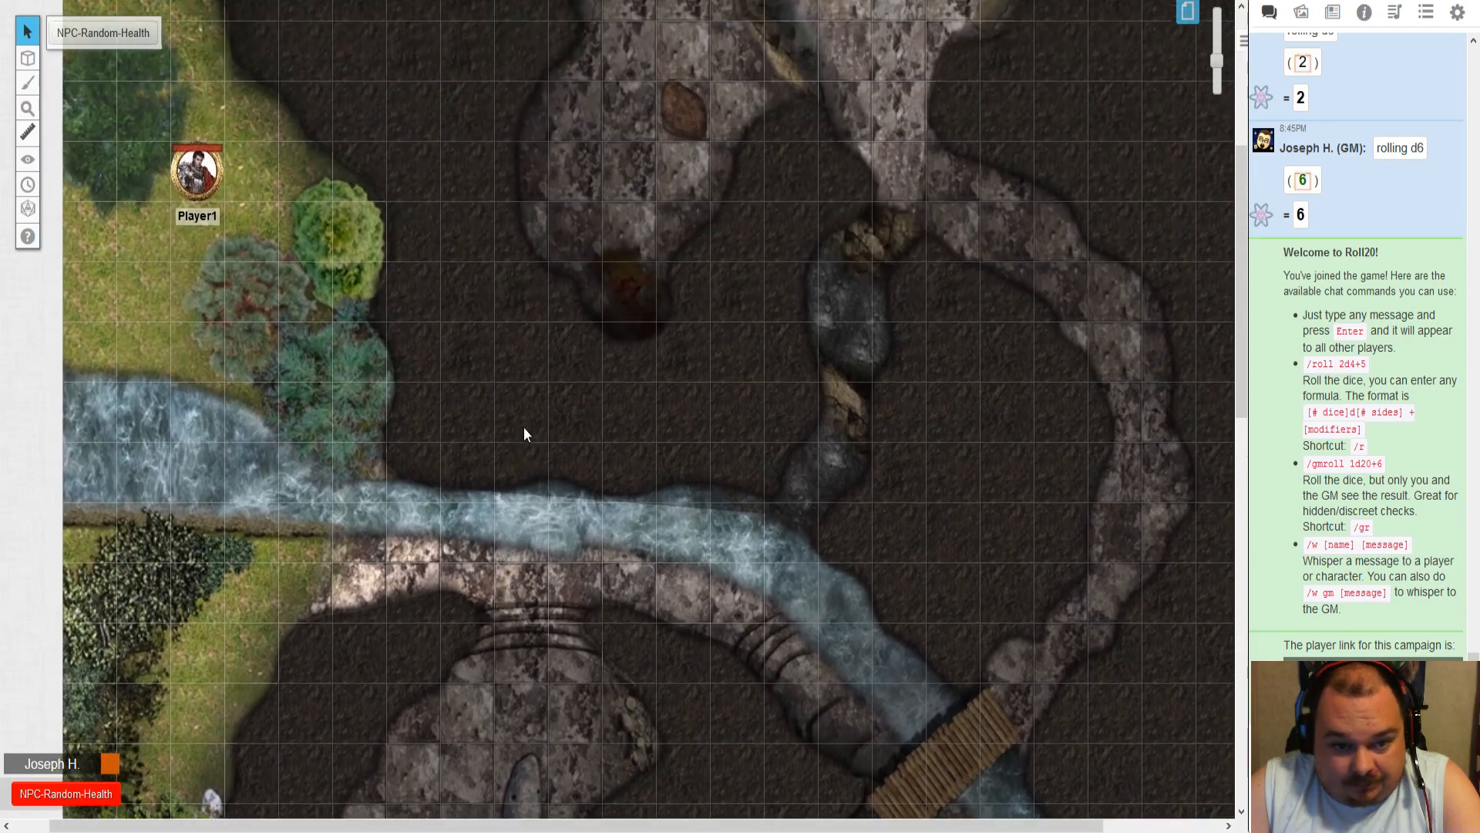
{"action": "scroll", "coordinate": [521, 427], "scroll_direction": "up", "scroll_amount": 5}
{"action": "scroll", "coordinate": [659, 594], "scroll_direction": "down", "scroll_amount": 5}
{"action": "scroll", "coordinate": [594, 526], "scroll_direction": "down", "scroll_amount": 10}
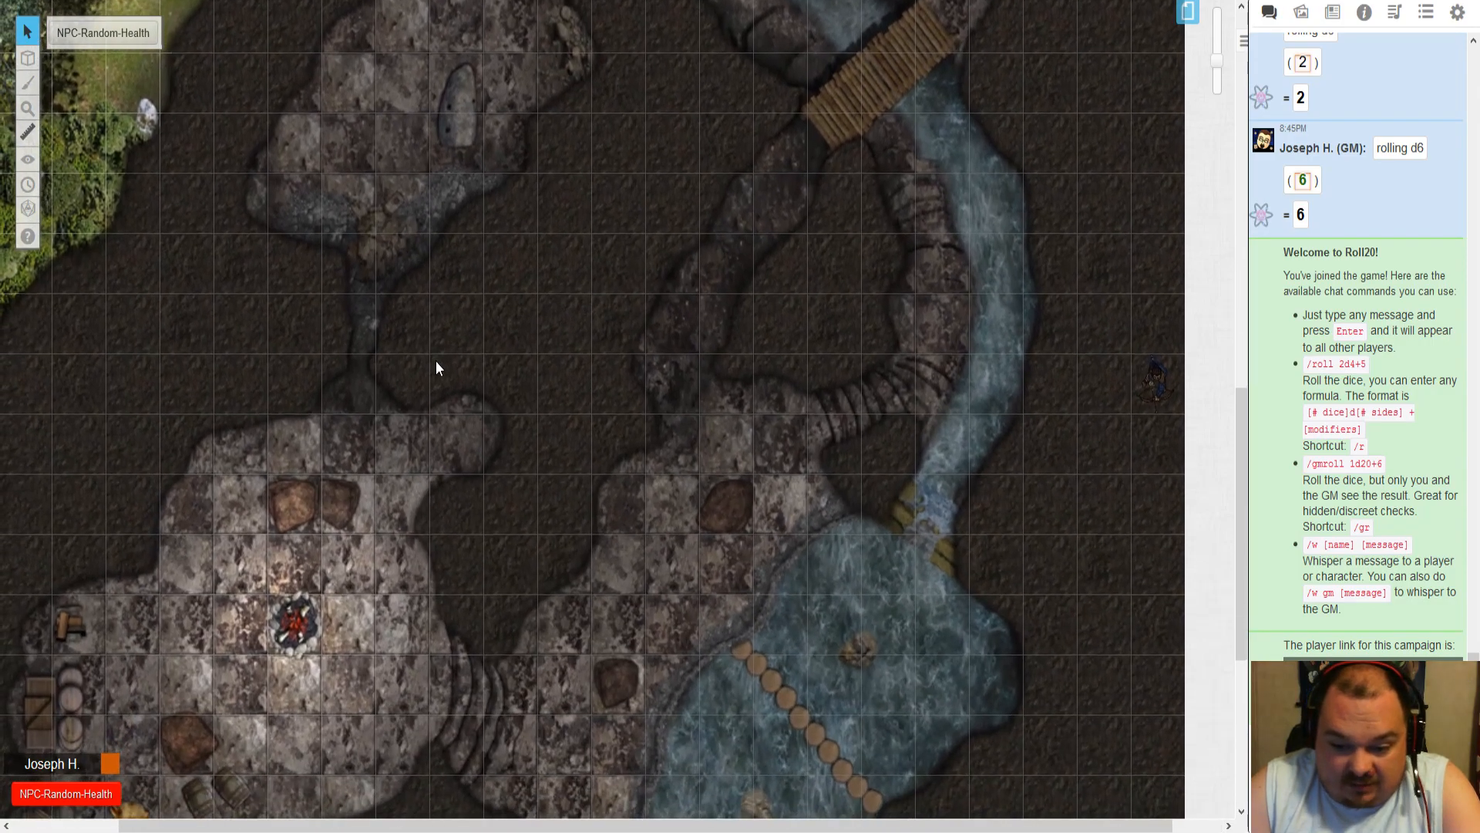
{"action": "scroll", "coordinate": [437, 360], "scroll_direction": "down", "scroll_amount": 6}
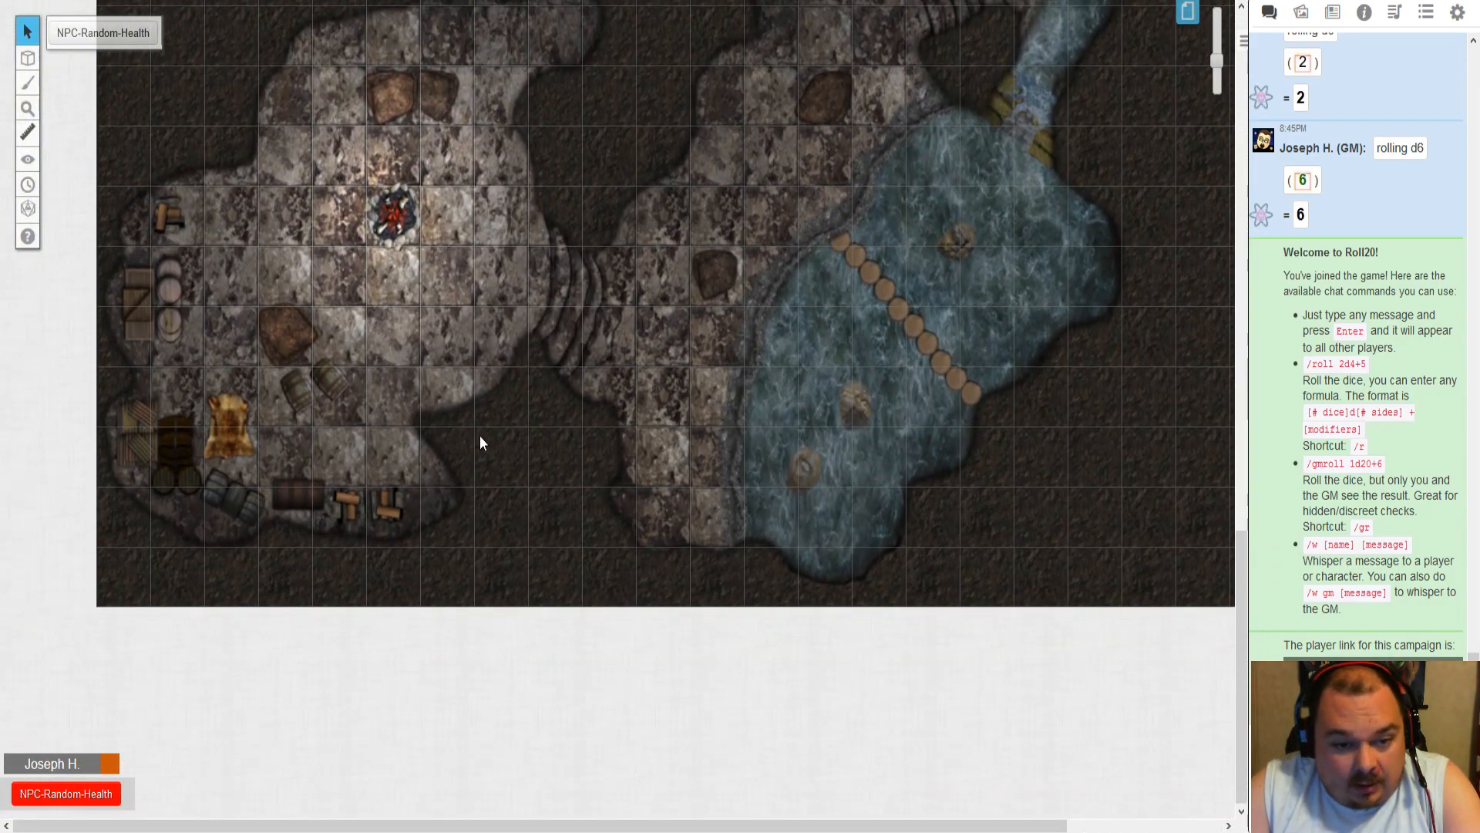
{"action": "scroll", "coordinate": [475, 436], "scroll_direction": "up", "scroll_amount": 10}
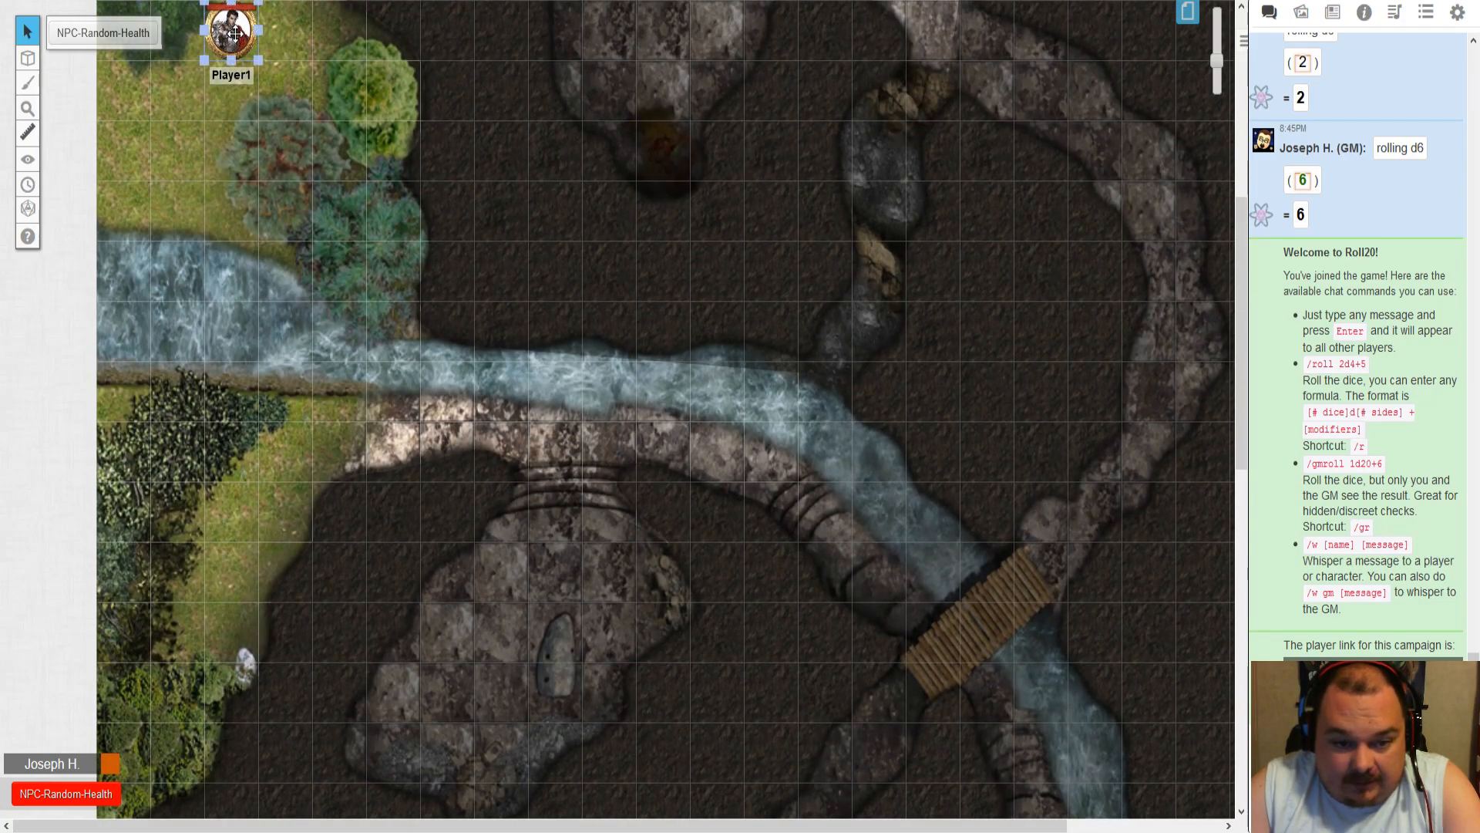
- Move the Player1 token from the grass onto the stream above the stepped entrance of the boulder chamber
{"action": "left_click_drag", "start_coordinate": [235, 34], "coordinate": [562, 392]}
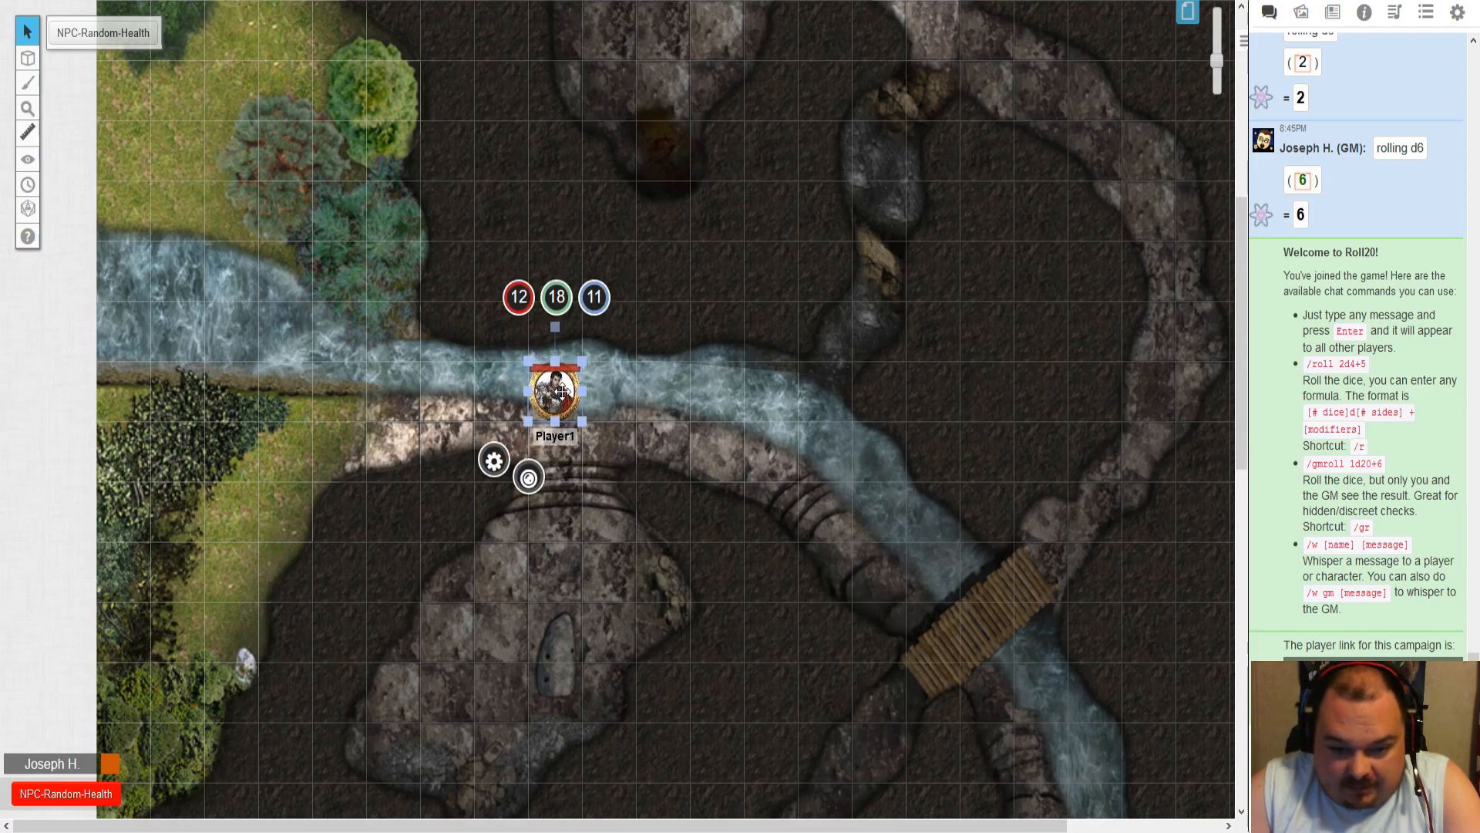
{"action": "scroll", "coordinate": [728, 386], "scroll_direction": "down", "scroll_amount": 3}
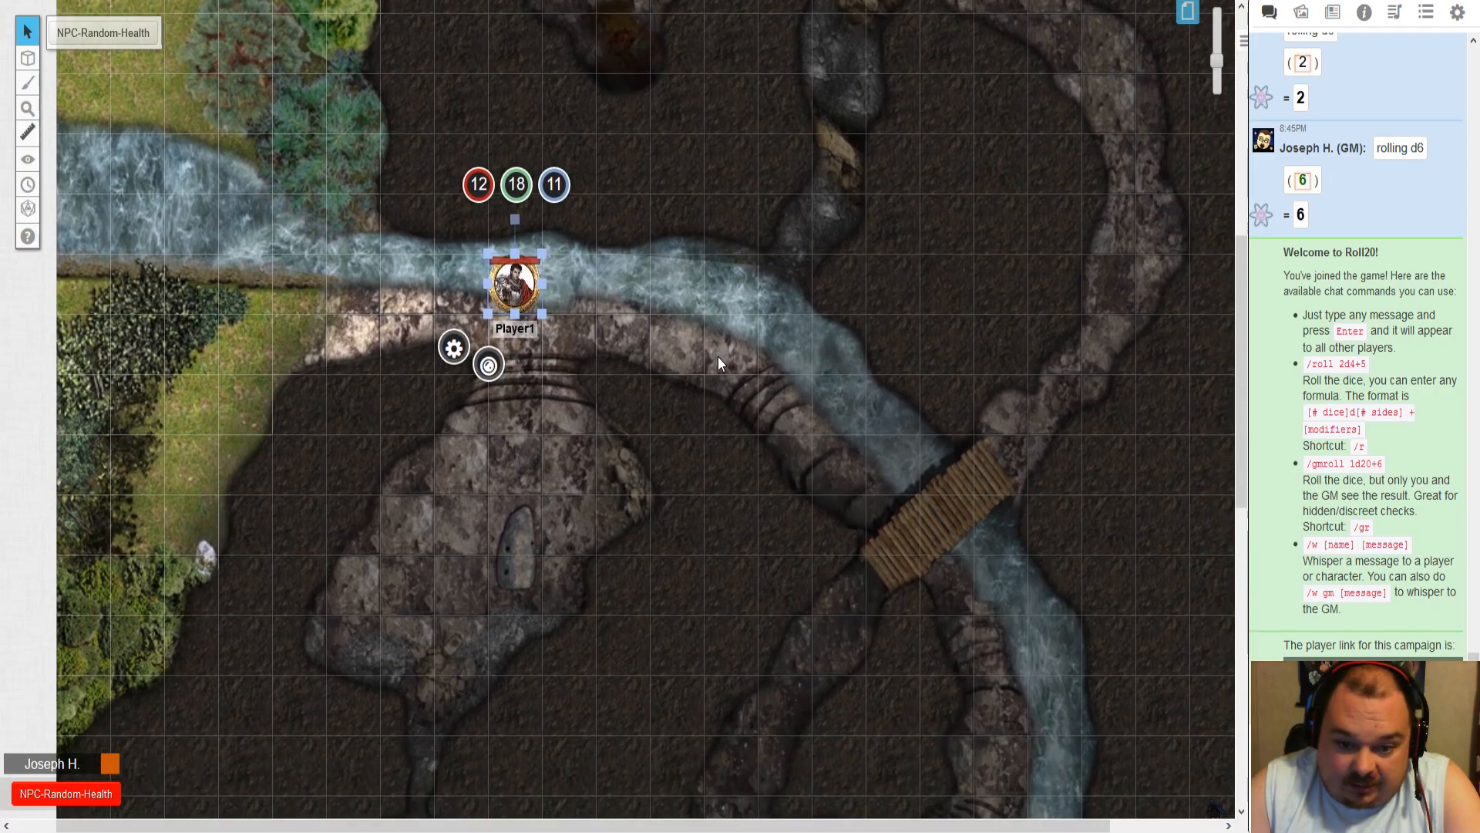
{"action": "scroll", "coordinate": [698, 370], "scroll_direction": "up", "scroll_amount": 1}
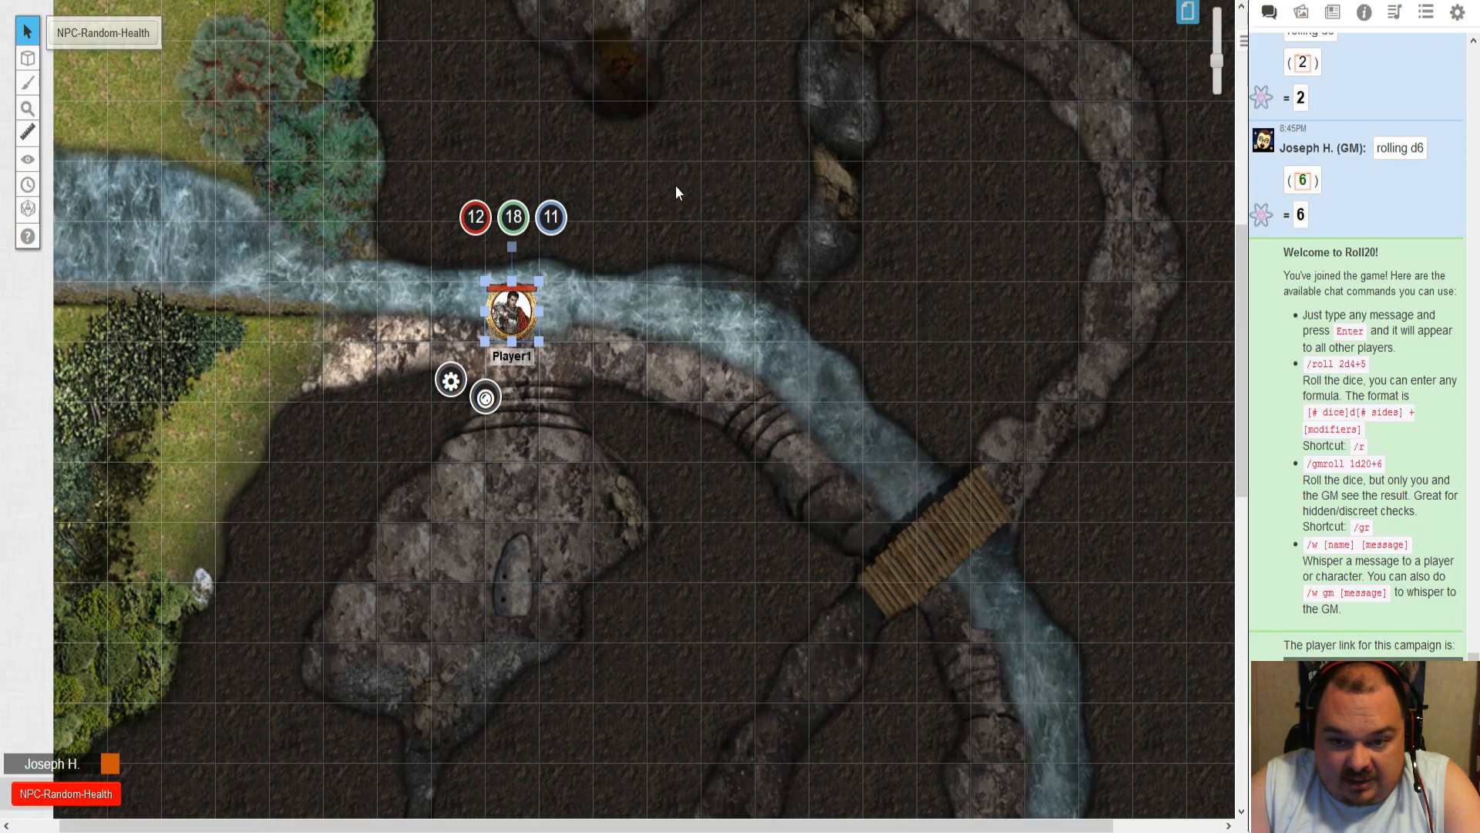
{"action": "key", "text": "ctrl+v"}
{"action": "left_click_drag", "start_coordinate": [526, 284], "coordinate": [567, 312]}
- Switch to the Dynamic Lighting layer and examine the wall lines traced around the cave passages and northern chambers
{"action": "mouse_move", "coordinate": [27, 58]}
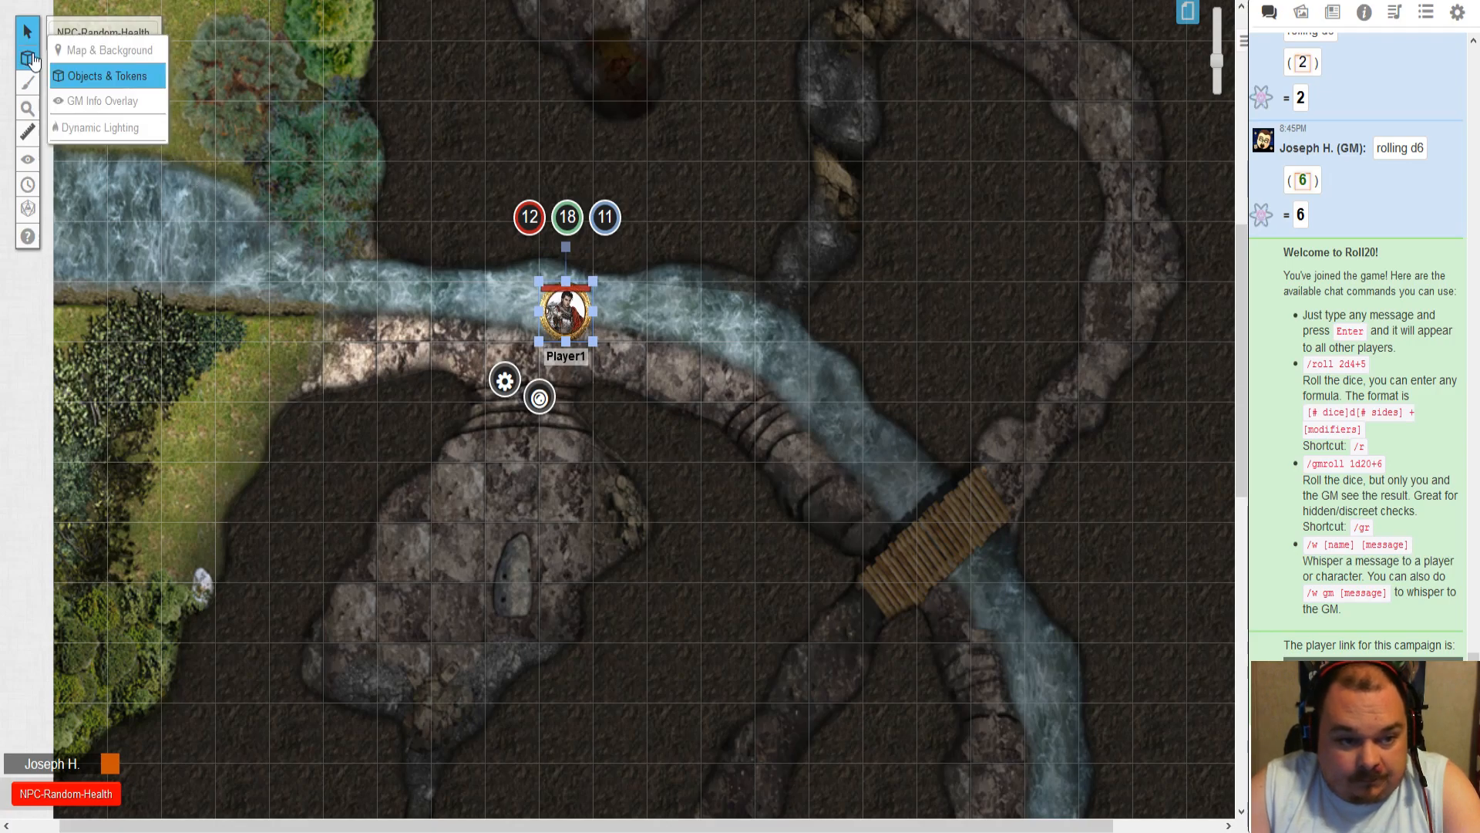
{"action": "left_click", "coordinate": [104, 127]}
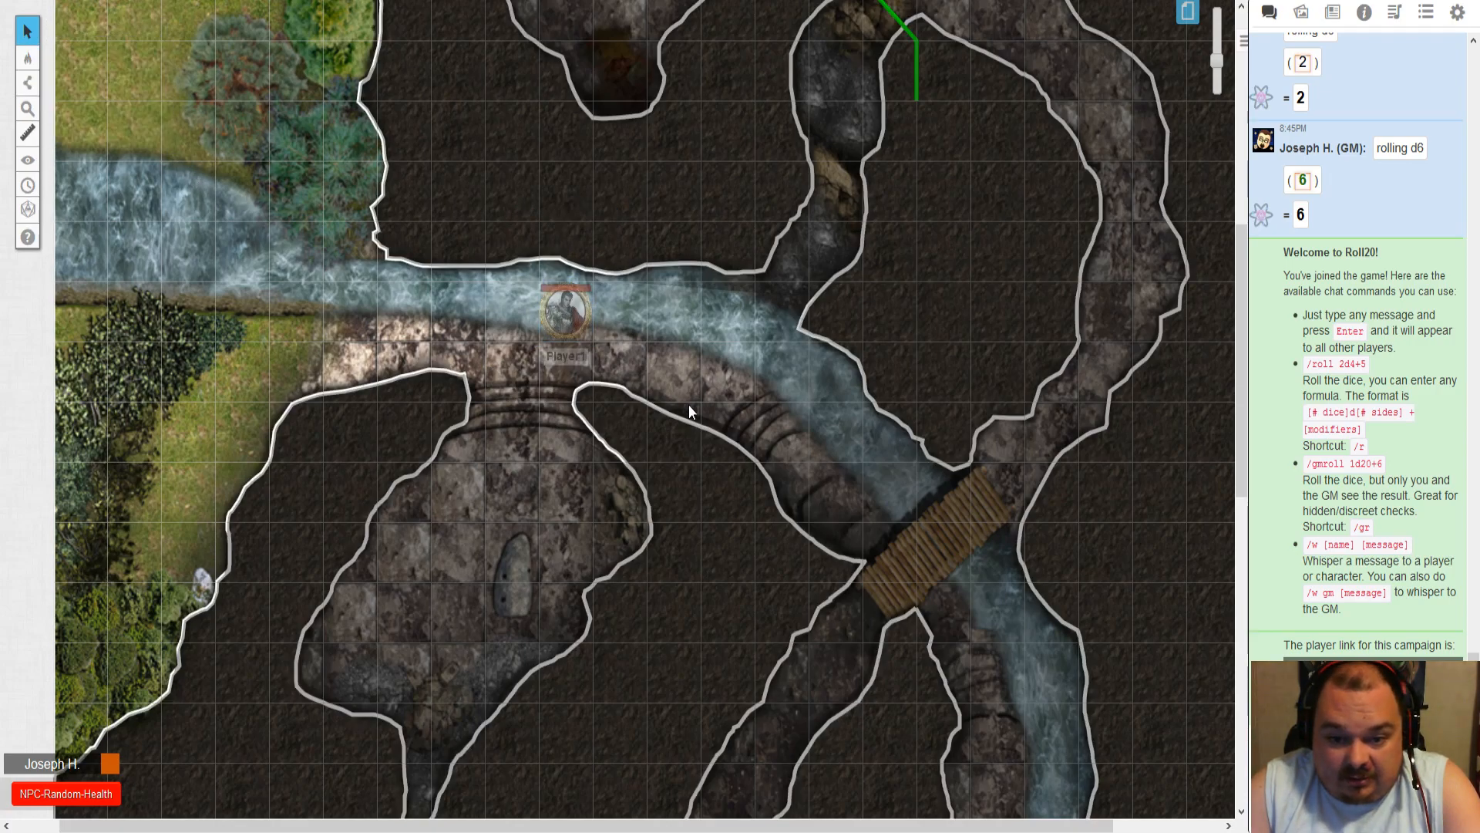
{"action": "left_click_drag", "start_coordinate": [747, 334], "coordinate": [641, 596]}
{"action": "left_click_drag", "start_coordinate": [646, 401], "coordinate": [645, 538]}
{"action": "left_click_drag", "start_coordinate": [845, 663], "coordinate": [834, 632]}
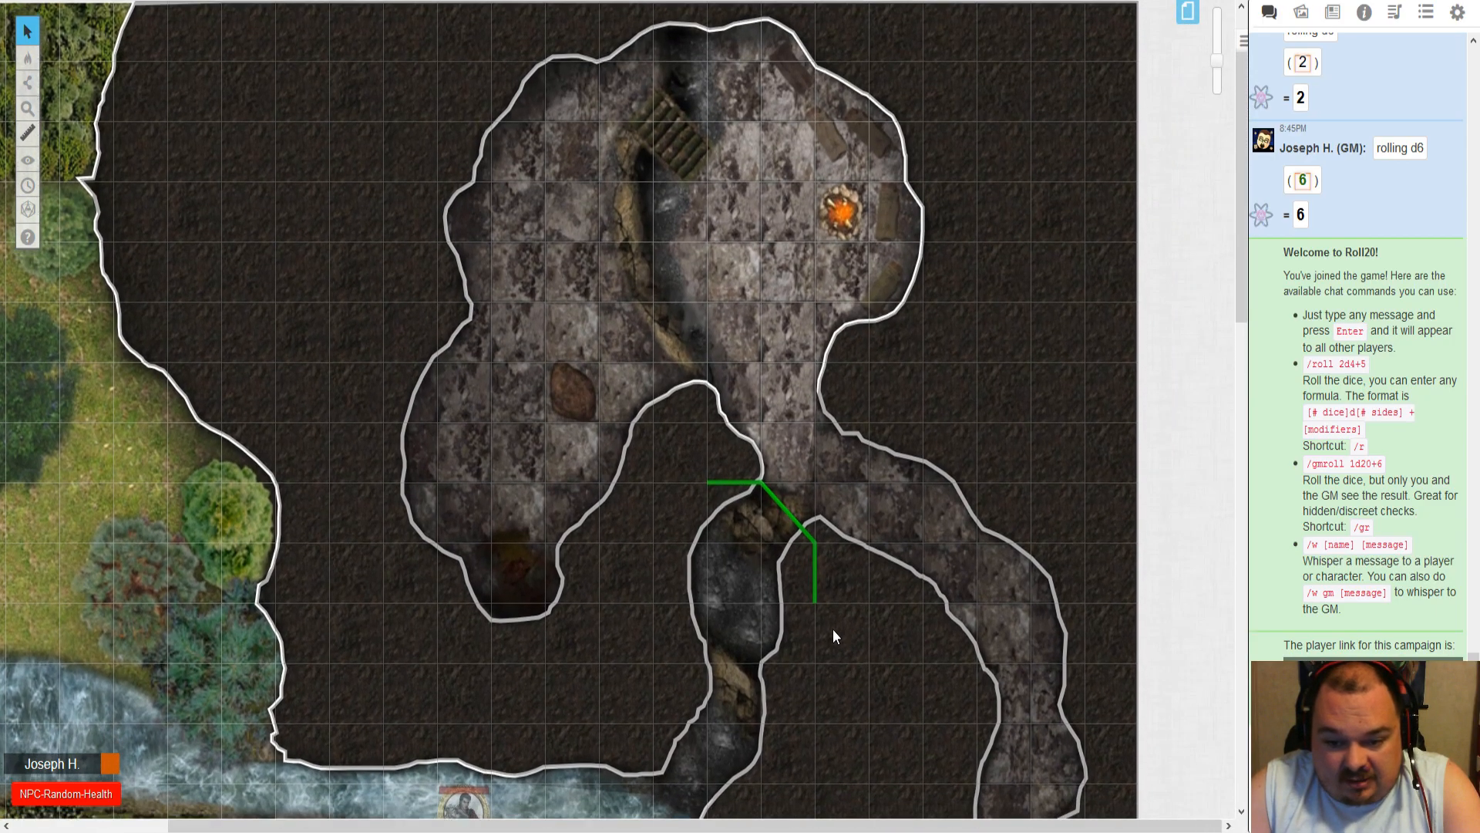
{"action": "scroll", "coordinate": [834, 631], "scroll_direction": "down", "scroll_amount": 5}
{"action": "scroll", "coordinate": [755, 461], "scroll_direction": "down", "scroll_amount": 1}
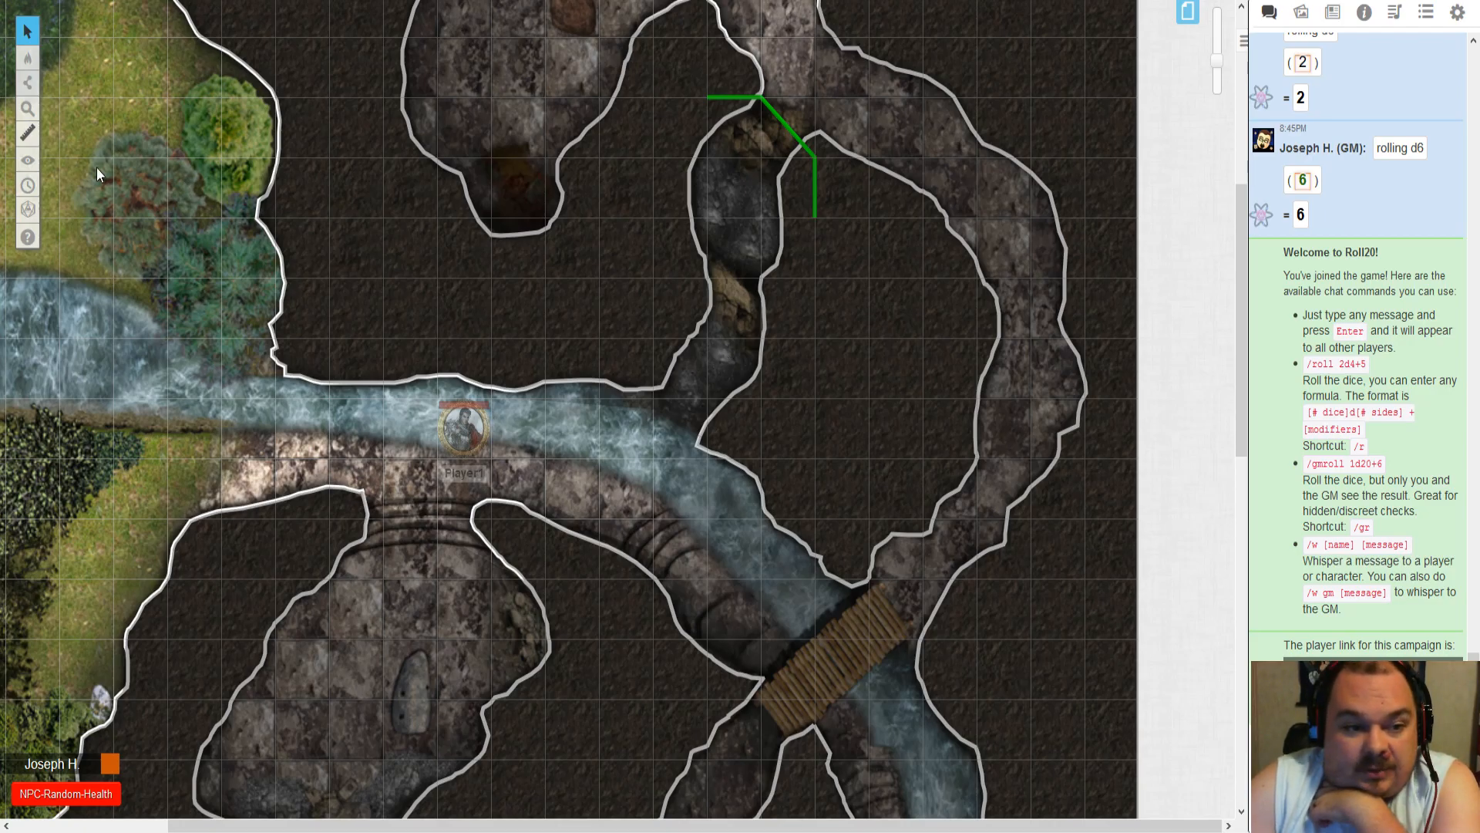
- Return to the Objects & Tokens layer and move the Player1 token one square west along the stream
{"action": "mouse_move", "coordinate": [28, 58]}
{"action": "left_click", "coordinate": [73, 76]}
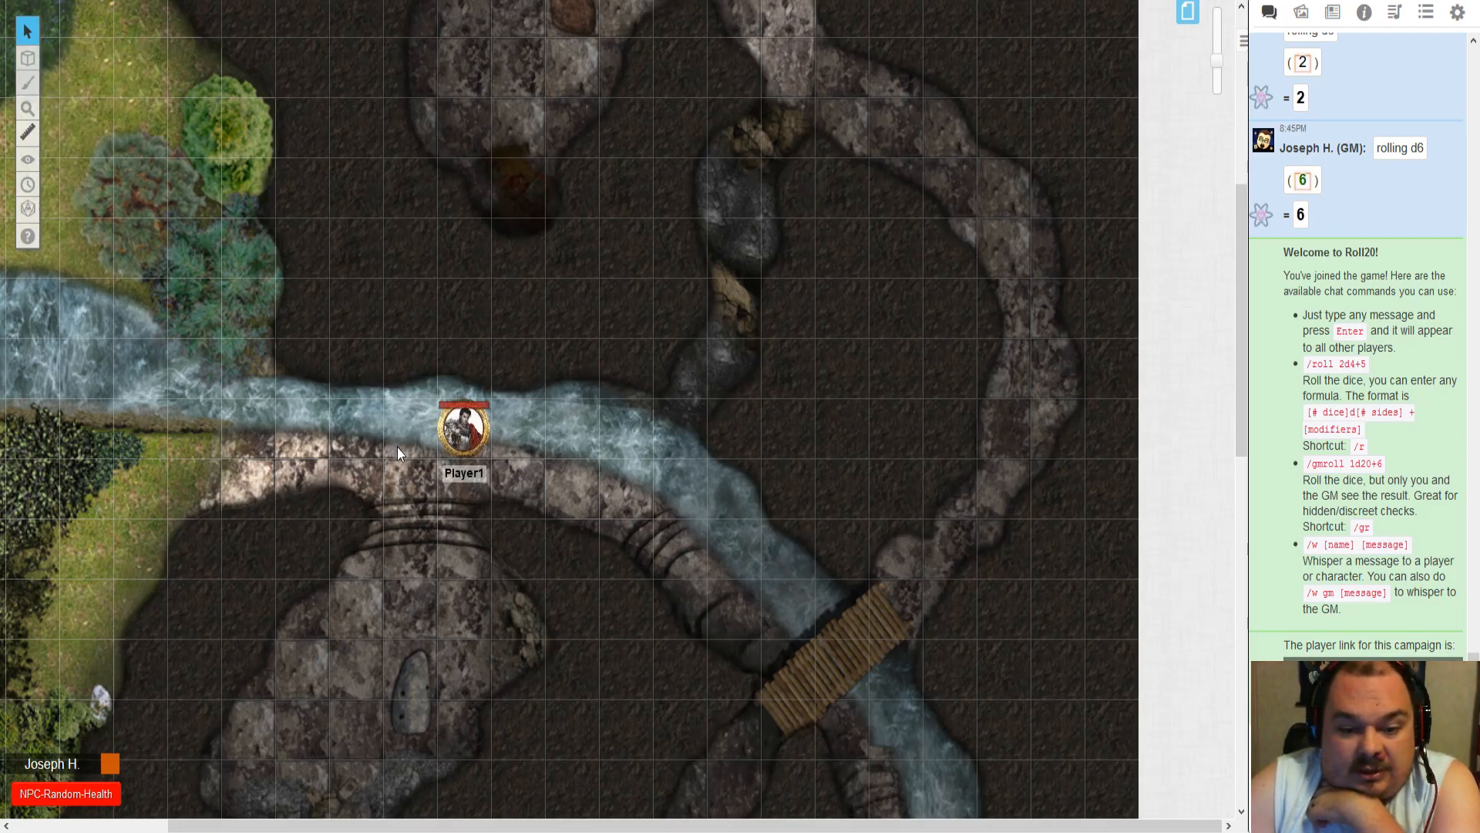
{"action": "mouse_move", "coordinate": [466, 422]}
{"action": "left_mouse_down"}
{"action": "mouse_move", "coordinate": [471, 392]}
{"action": "mouse_move", "coordinate": [527, 331]}
{"action": "mouse_move", "coordinate": [410, 458]}
{"action": "left_mouse_up"}
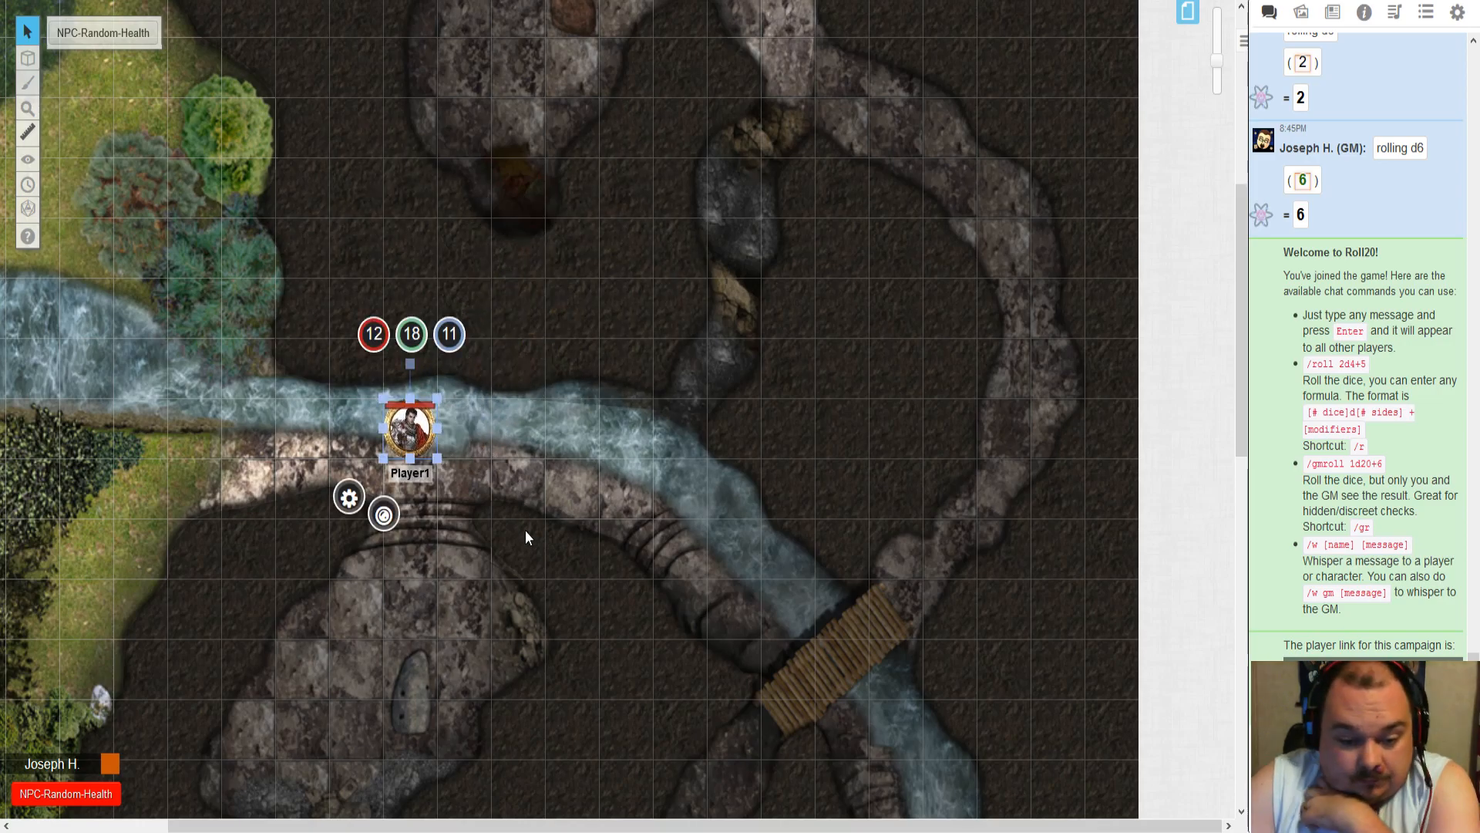
- Move the Player1 token from the stream into the narrow rocky passage leading north
{"action": "scroll", "coordinate": [524, 529], "scroll_direction": "down", "scroll_amount": 4}
{"action": "scroll", "coordinate": [525, 529], "scroll_direction": "left", "scroll_amount": 2}
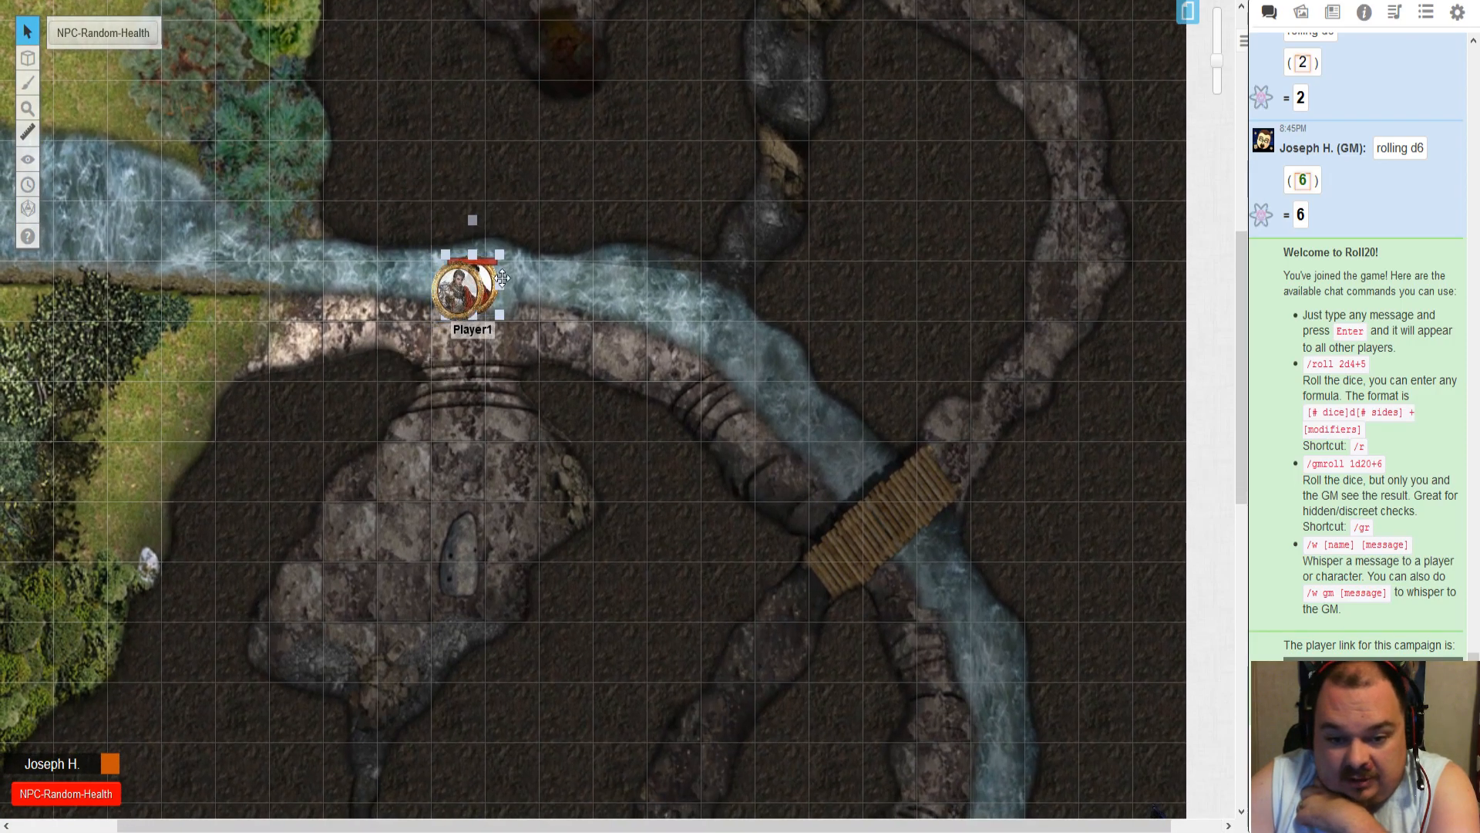
{"action": "left_click_drag", "start_coordinate": [503, 278], "coordinate": [781, 87]}
{"action": "scroll", "coordinate": [867, 148], "scroll_direction": "up", "scroll_amount": 4}
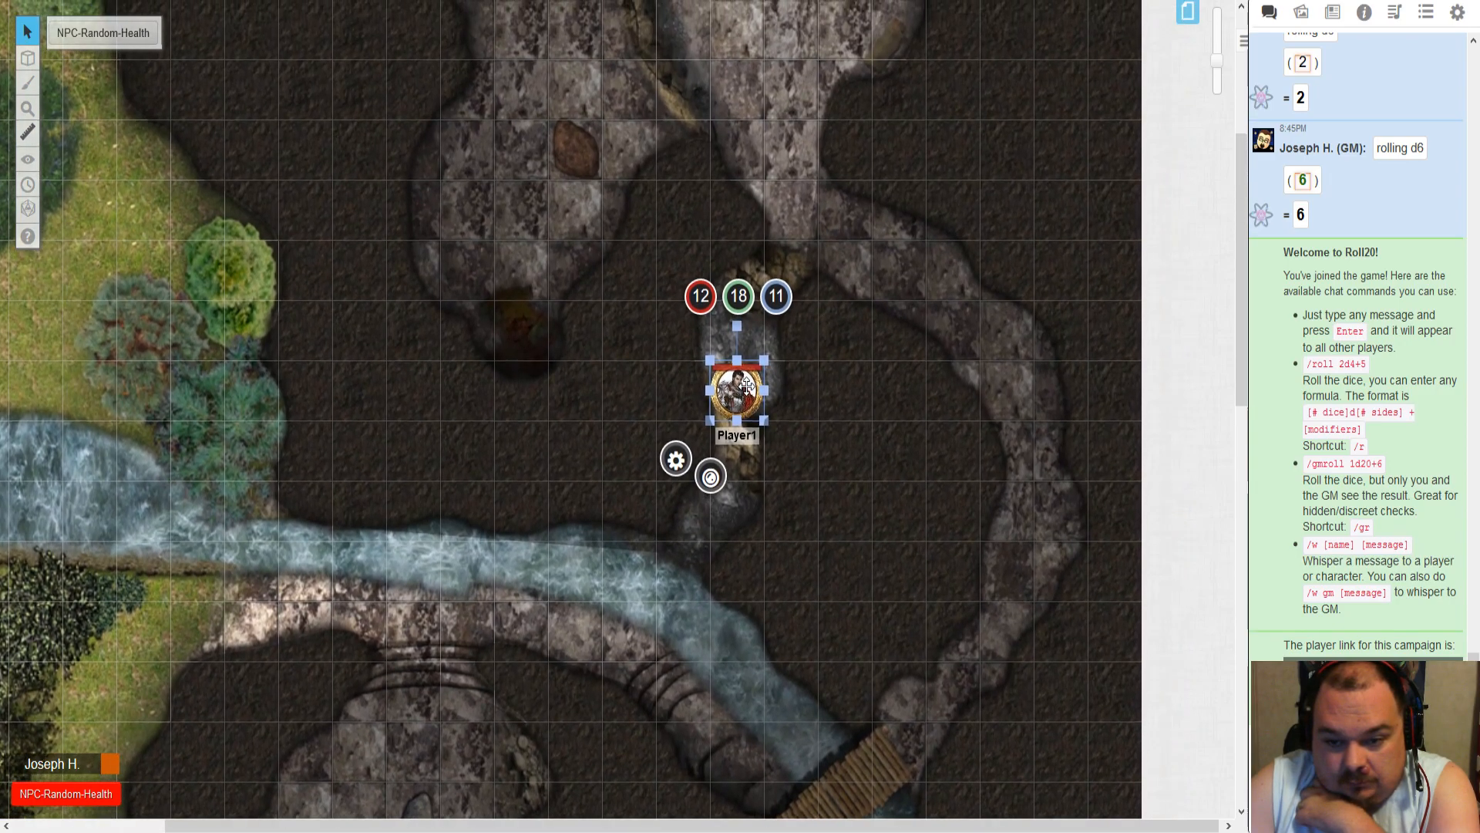
{"action": "left_click_drag", "start_coordinate": [747, 385], "coordinate": [774, 398]}
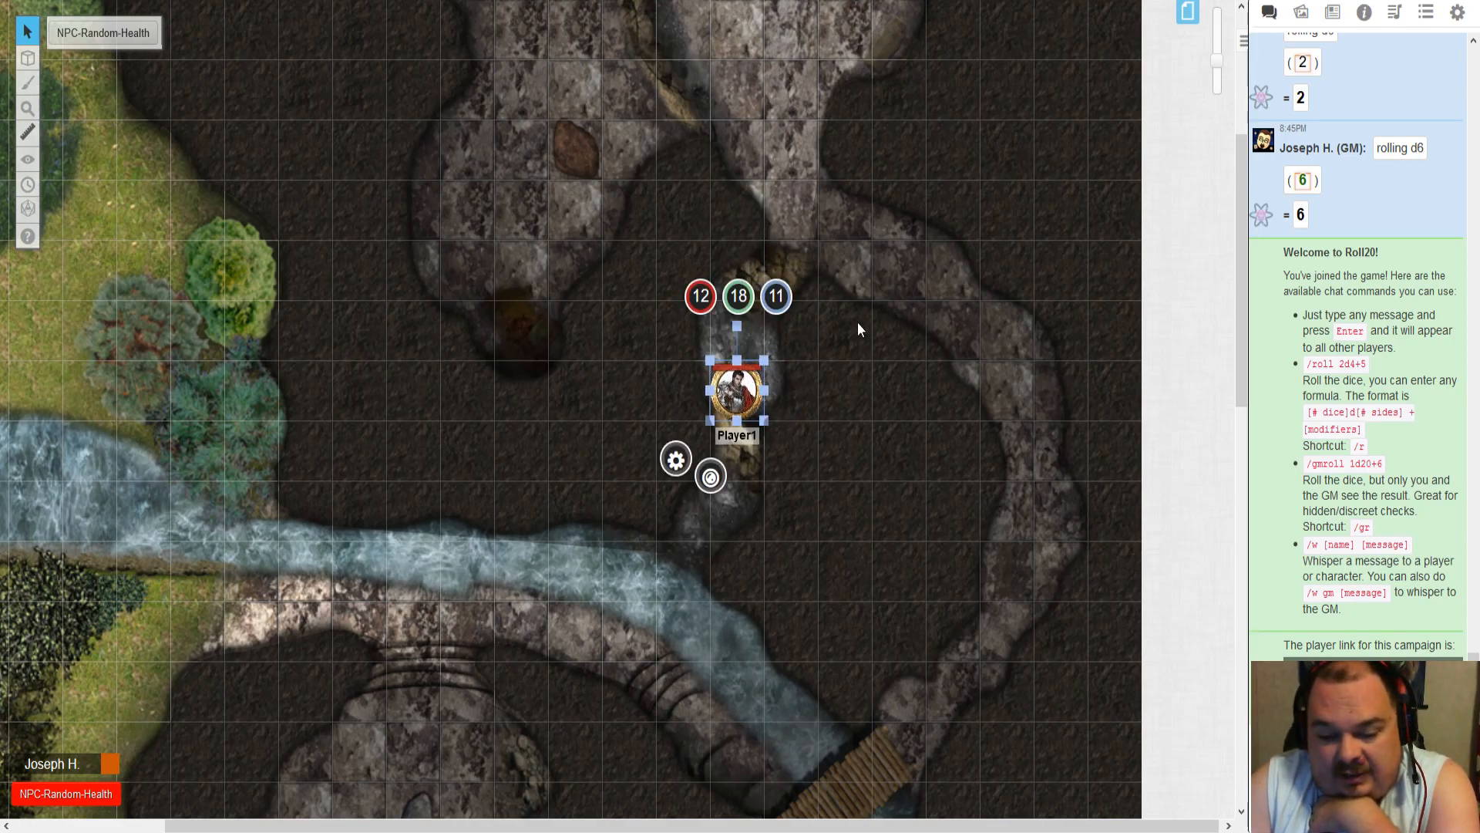
- Move the Player1 token onto the solid rock between the narrow passage and the curved eastern tunnel
{"action": "left_click_drag", "start_coordinate": [737, 392], "coordinate": [845, 511]}
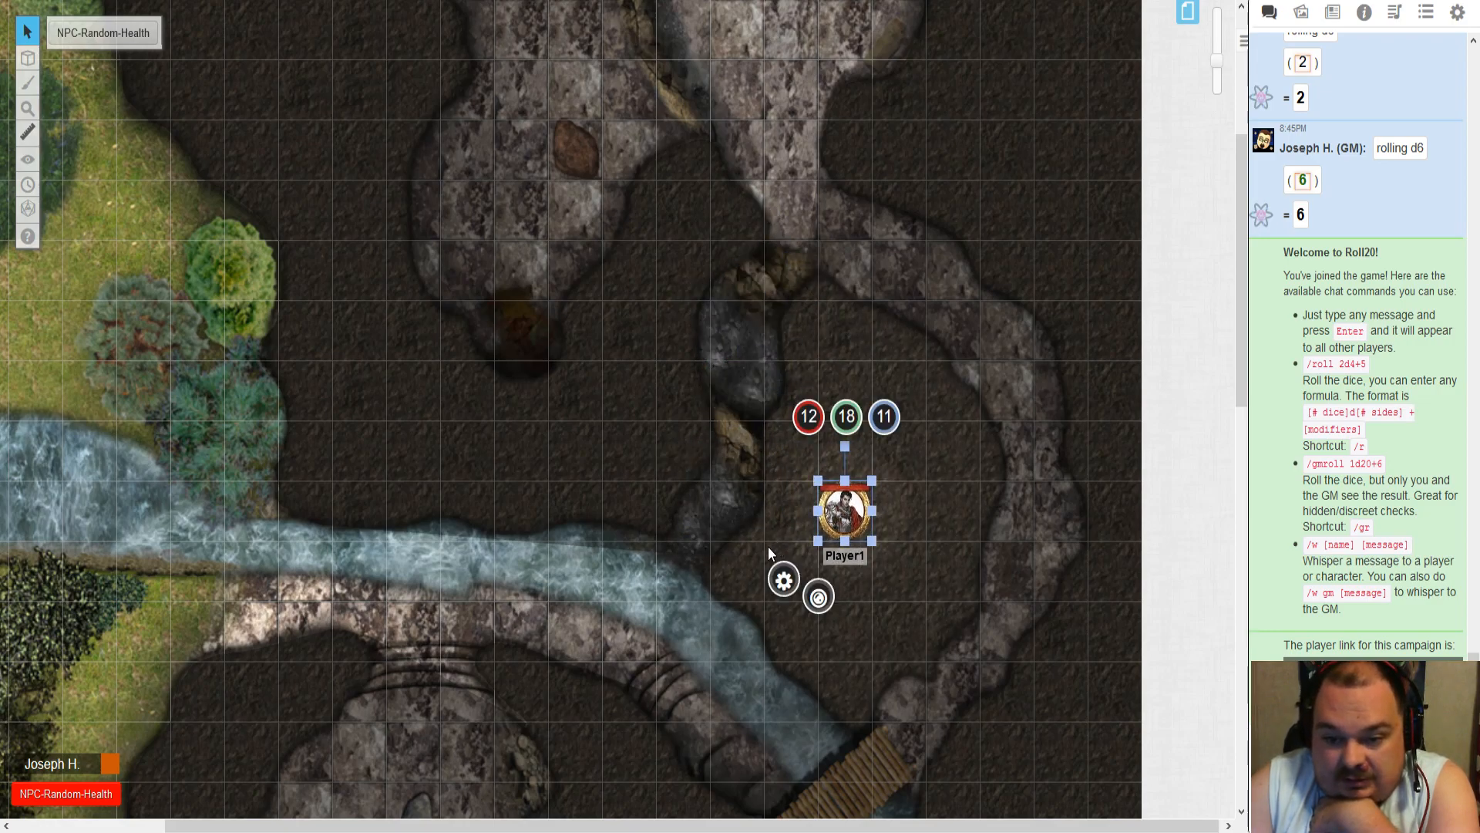
{"action": "scroll", "coordinate": [711, 512], "scroll_direction": "down", "scroll_amount": 5}
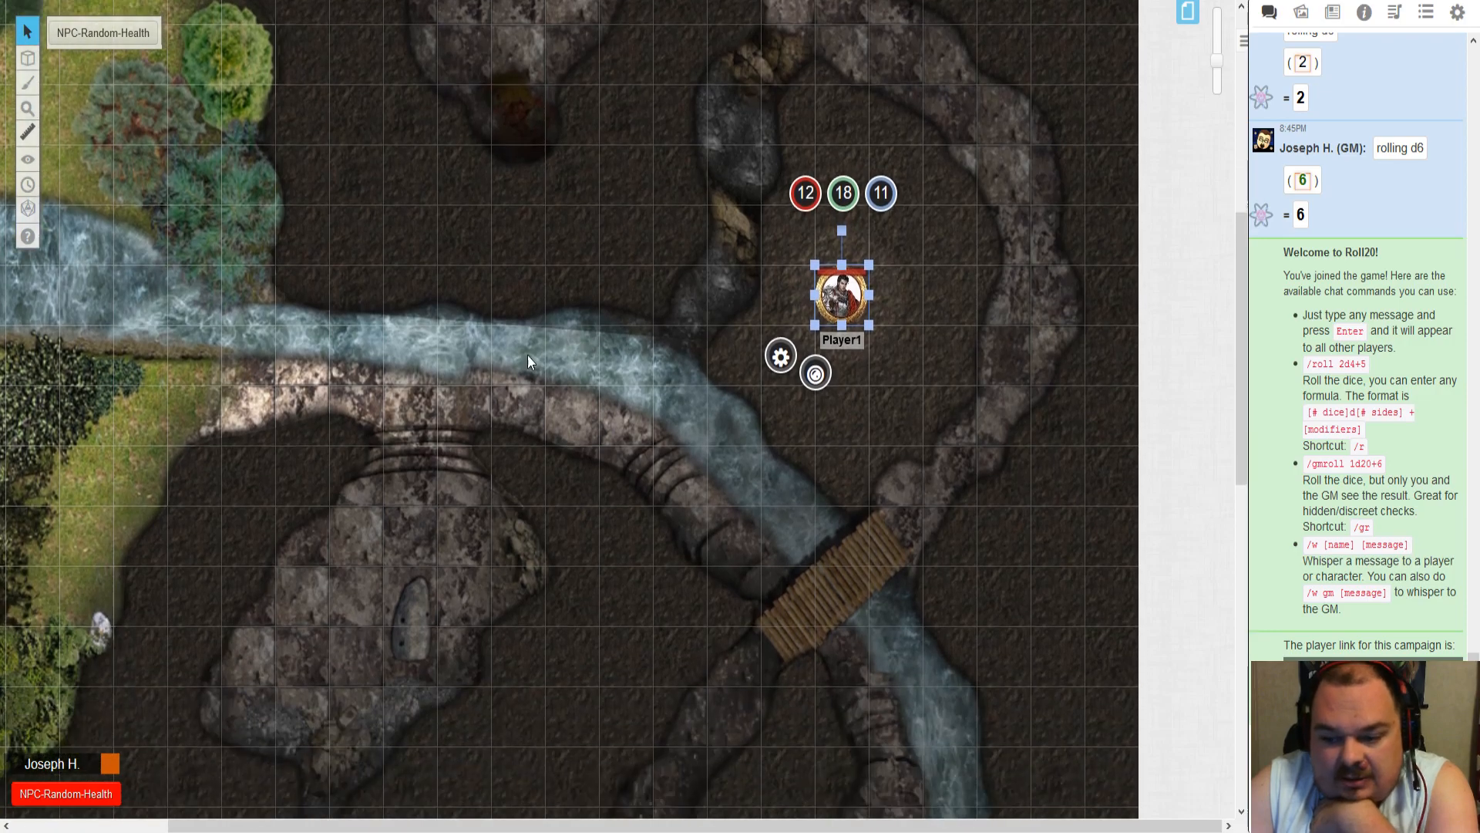
{"action": "scroll", "coordinate": [534, 359], "scroll_direction": "down", "scroll_amount": 8}
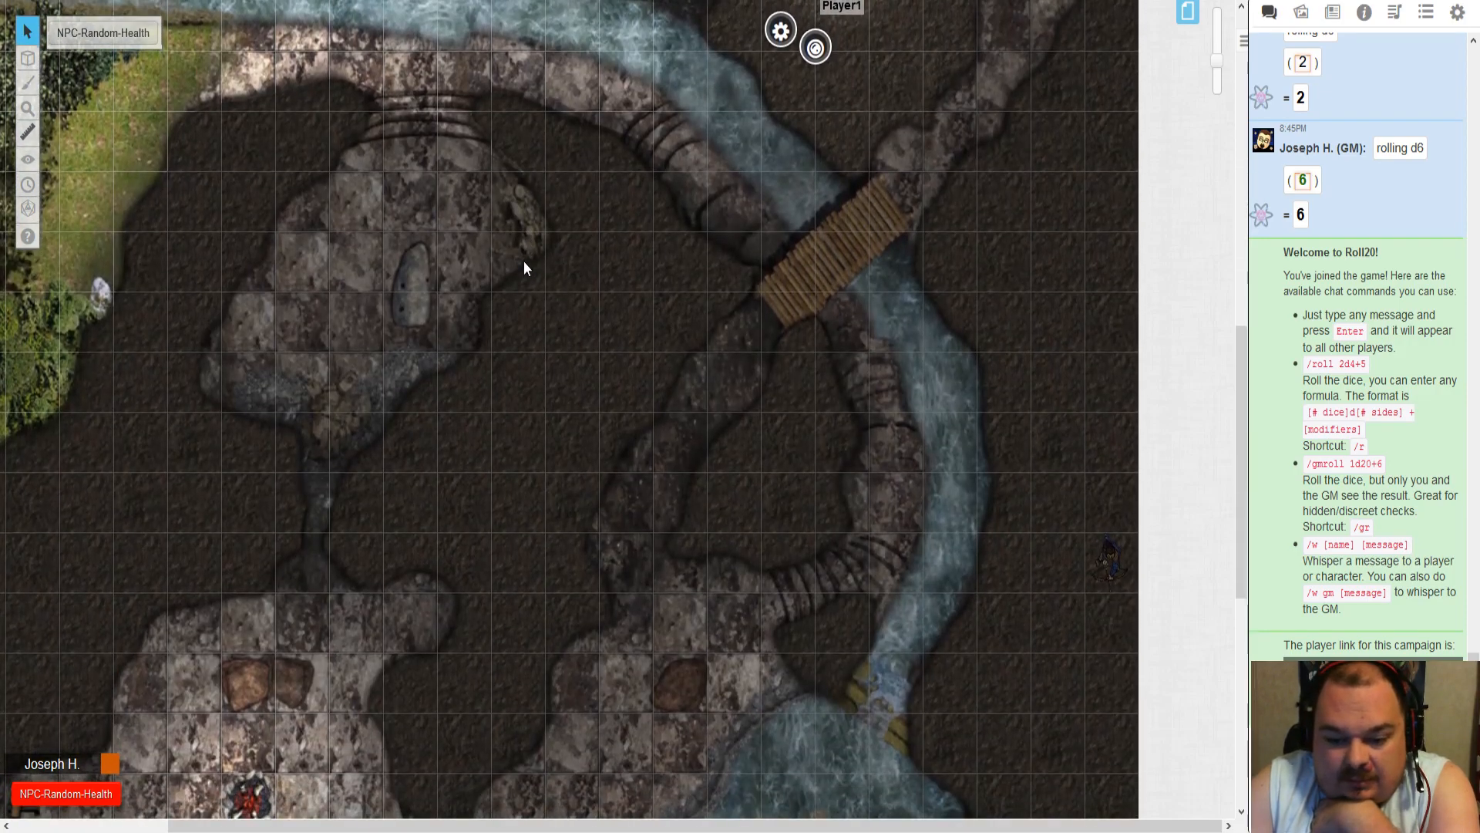
- Move the Player1 token into the upper part of the cave chamber southwest of the stream, just above the stone slab
{"action": "scroll", "coordinate": [529, 216], "scroll_direction": "down", "scroll_amount": 3}
{"action": "scroll", "coordinate": [531, 347], "scroll_direction": "up", "scroll_amount": 9}
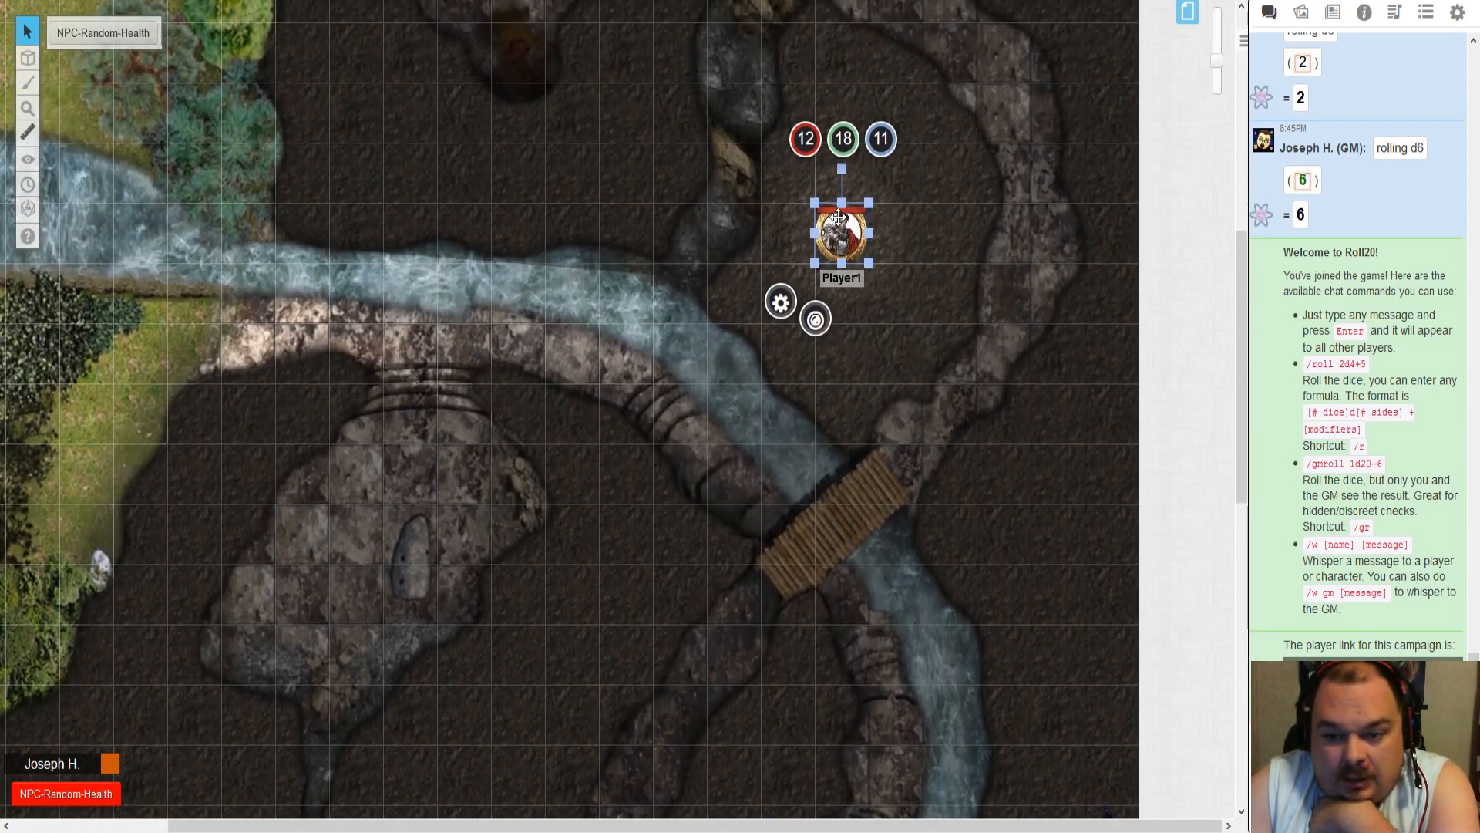
{"action": "left_click_drag", "start_coordinate": [839, 218], "coordinate": [394, 499]}
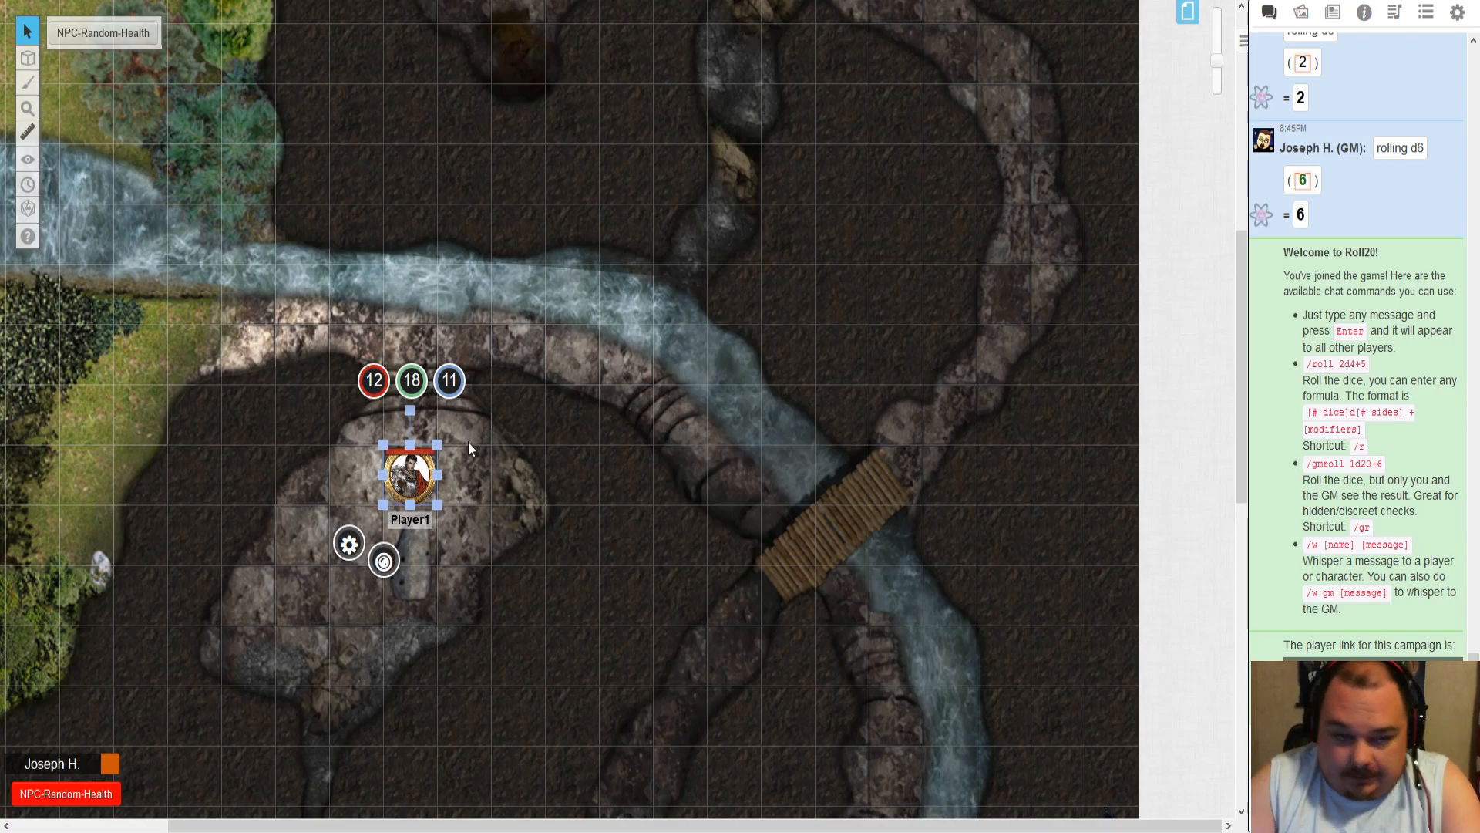
- Switch to the Wizards of the Coast random dungeon generator in the browser and enlarge its settings page for readability
{"action": "key", "text": "alt+Tab"}
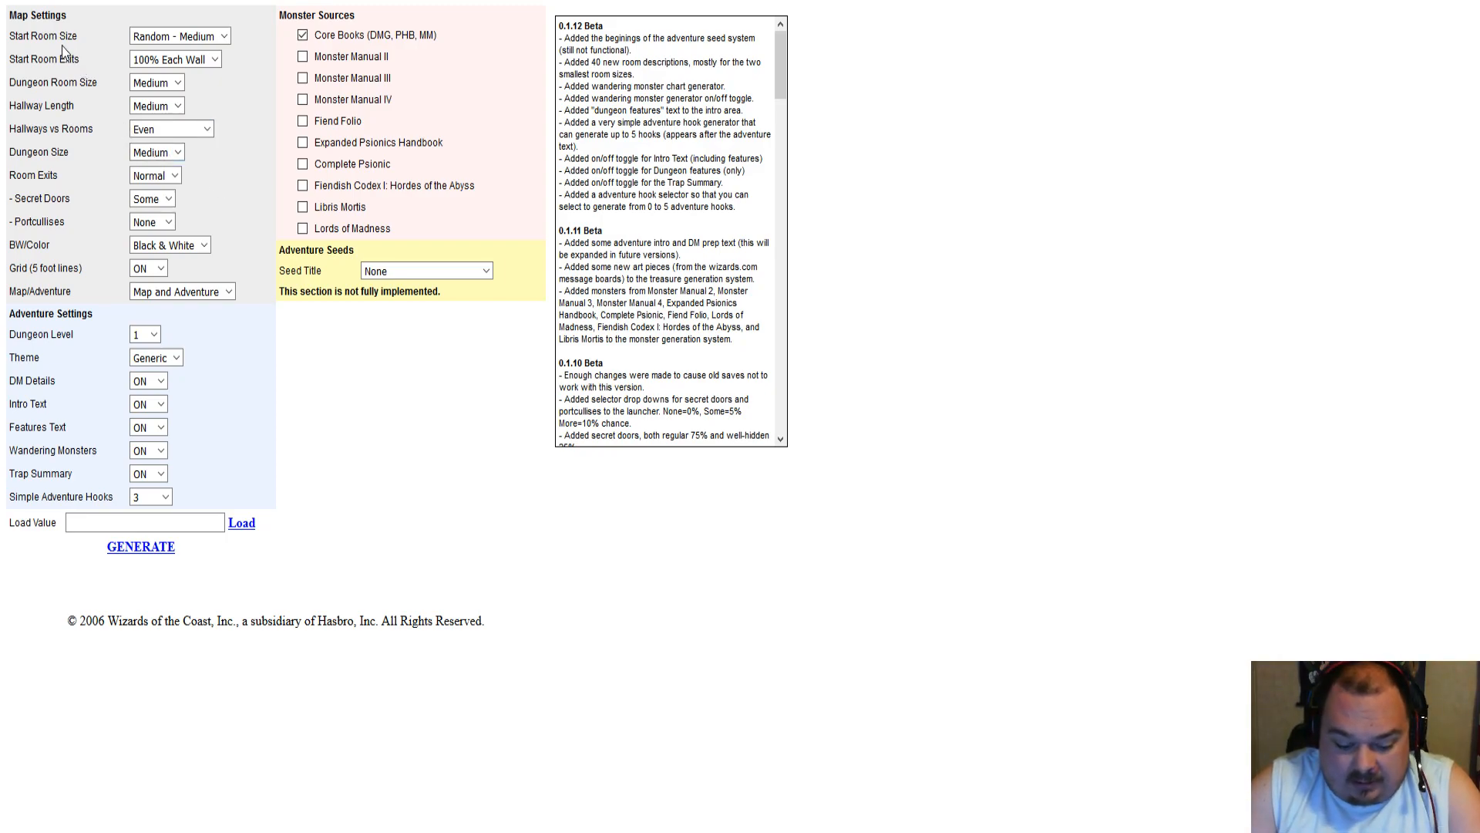
{"action": "key", "text": "ctrl+plus"}
{"action": "key", "text": "ctrl+plus"}
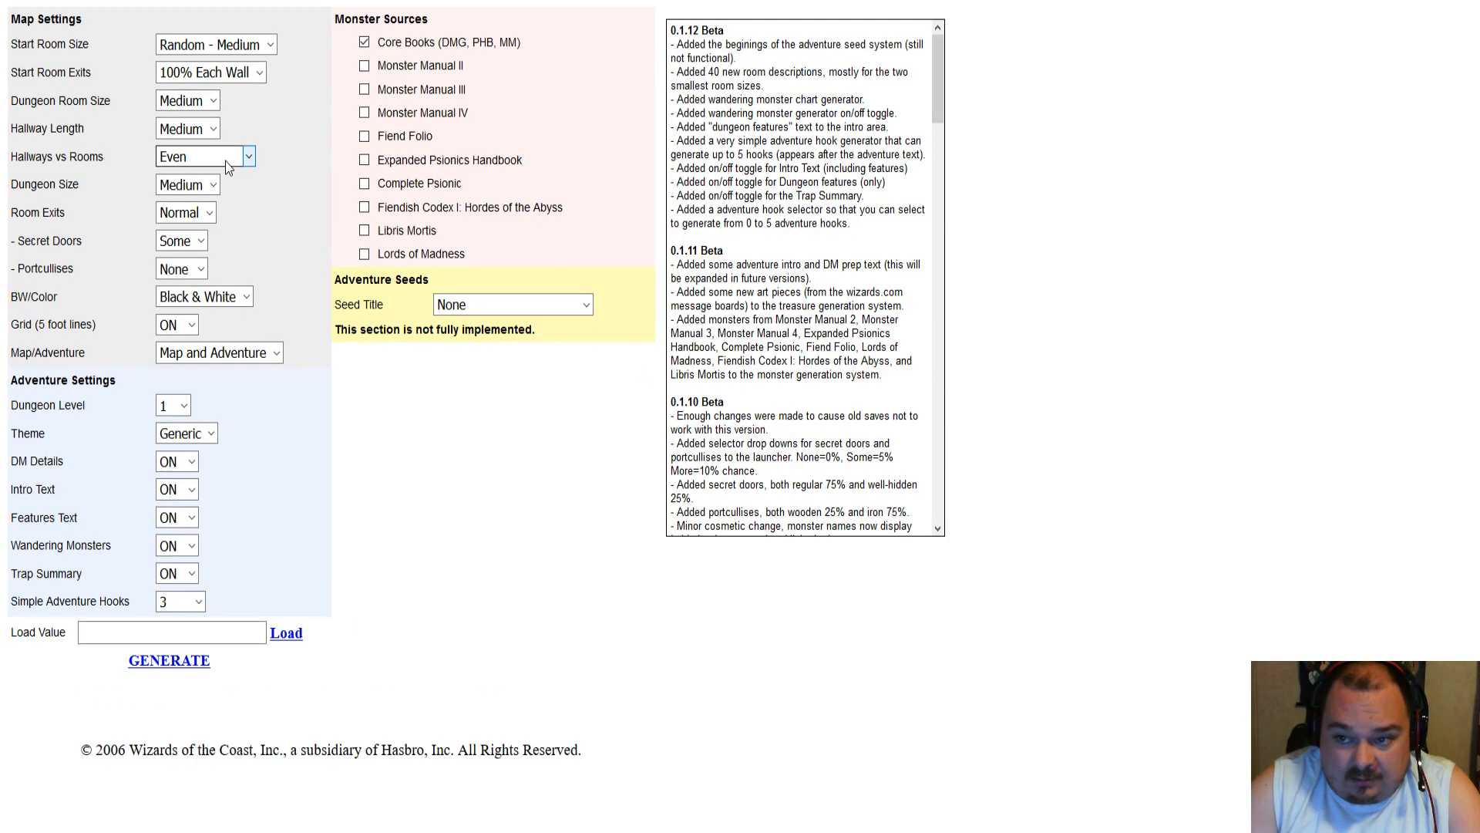
{"action": "key", "text": "ctrl+plus"}
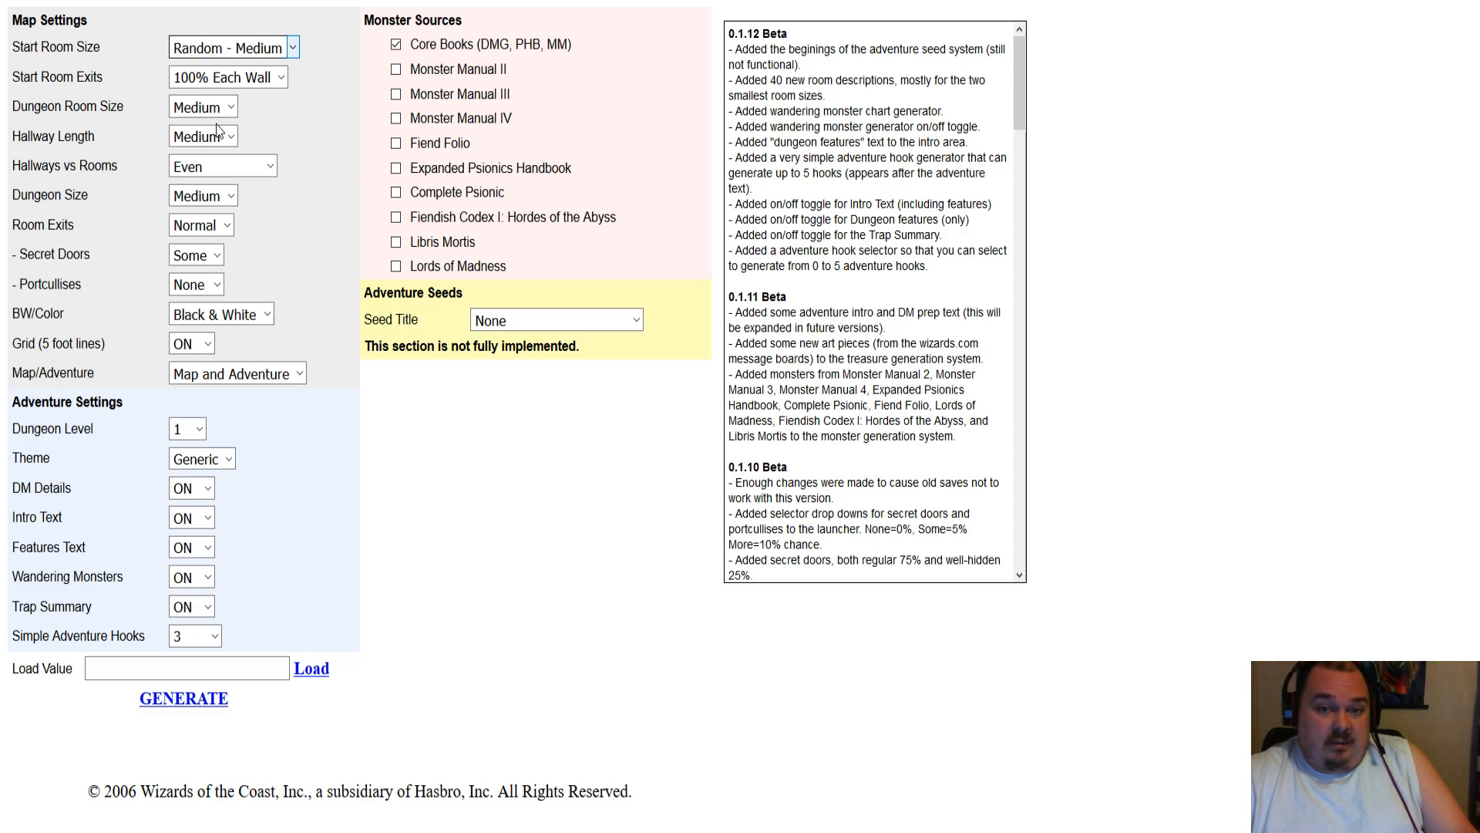
{"action": "left_click", "coordinate": [310, 117]}
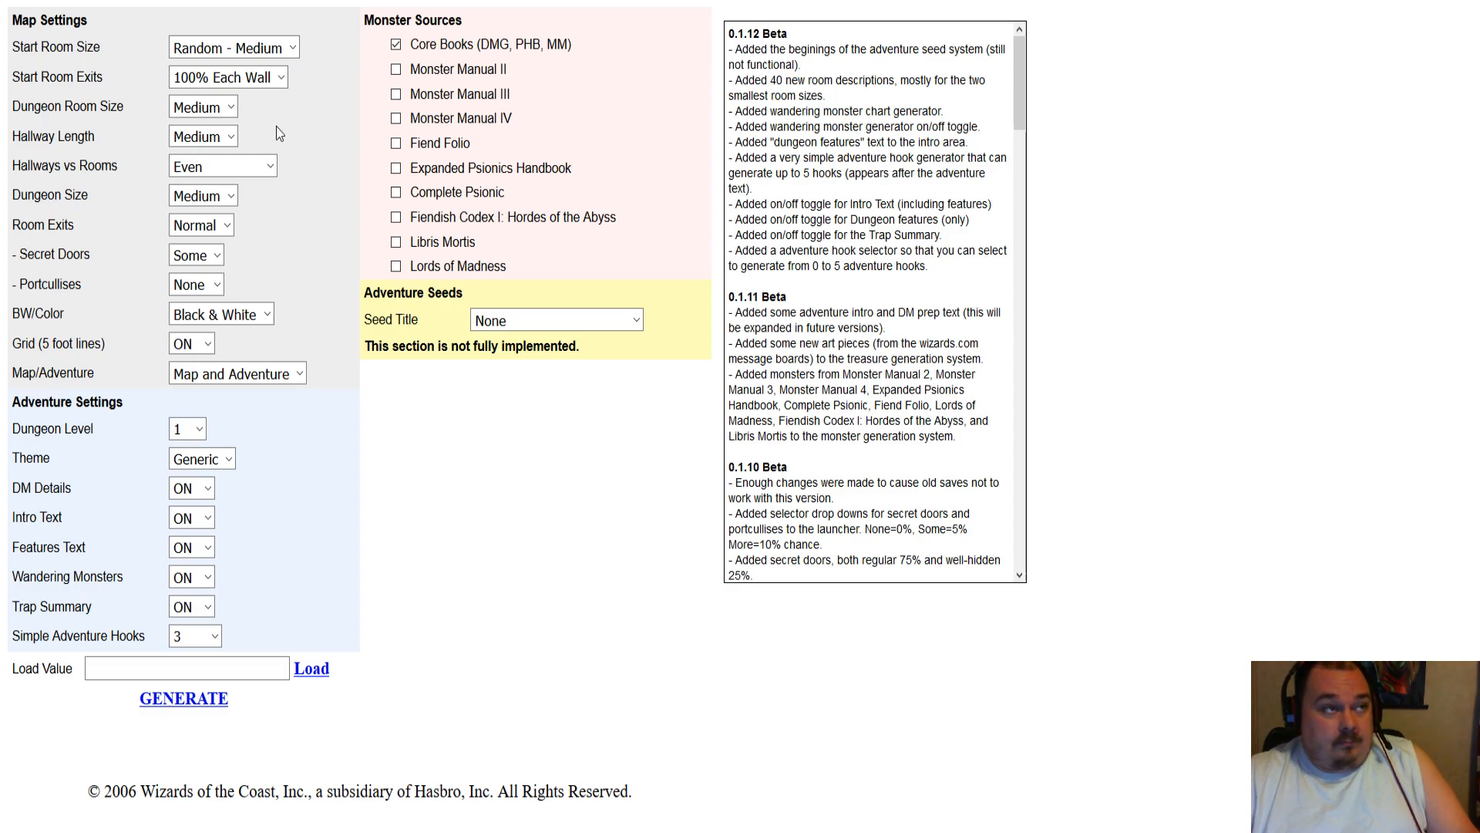
- Set the start room exits to 33% Each Wall and the hallway length to Long
{"action": "left_click", "coordinate": [274, 83]}
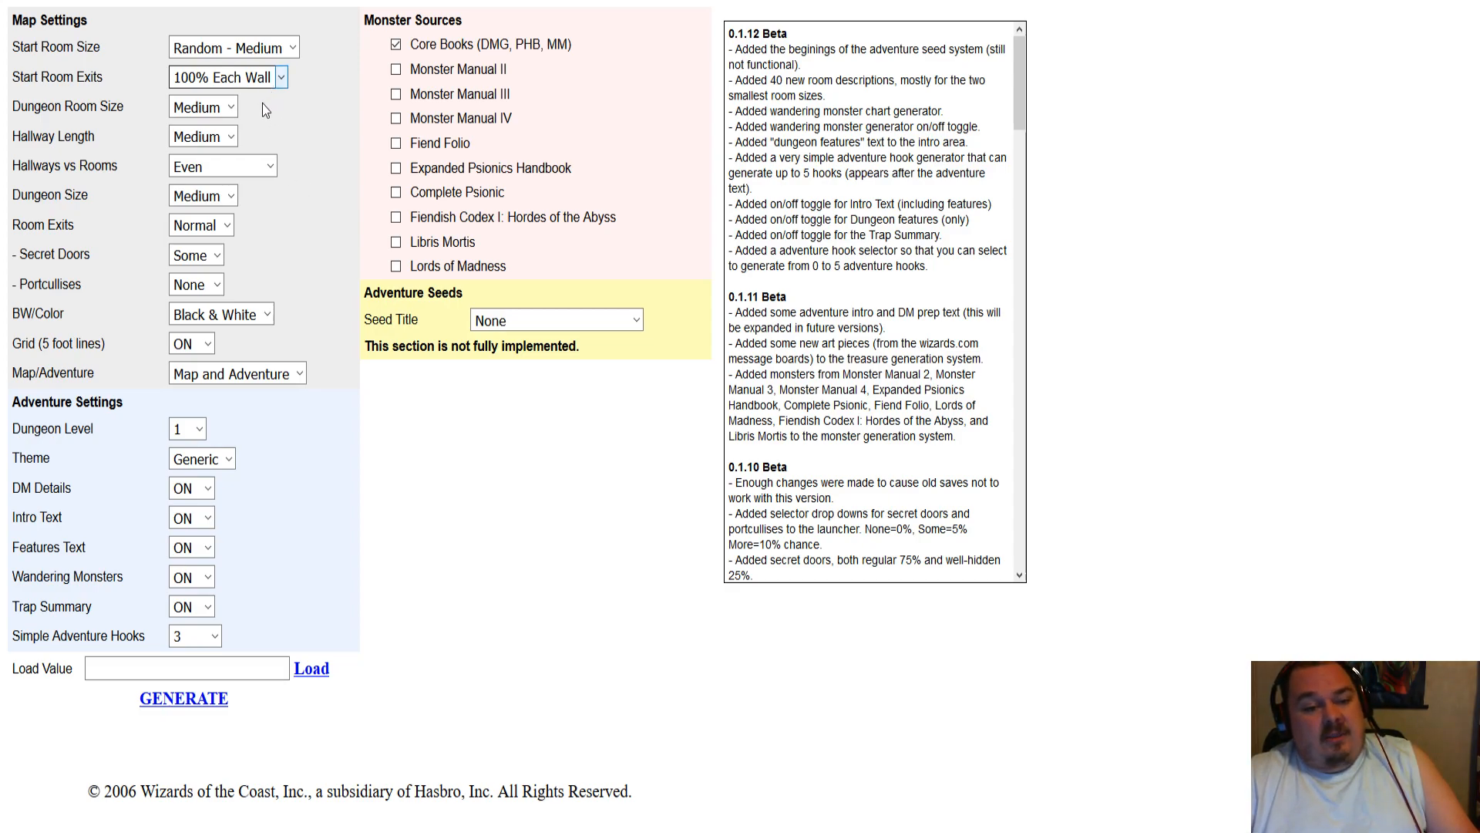
{"action": "left_click", "coordinate": [263, 103]}
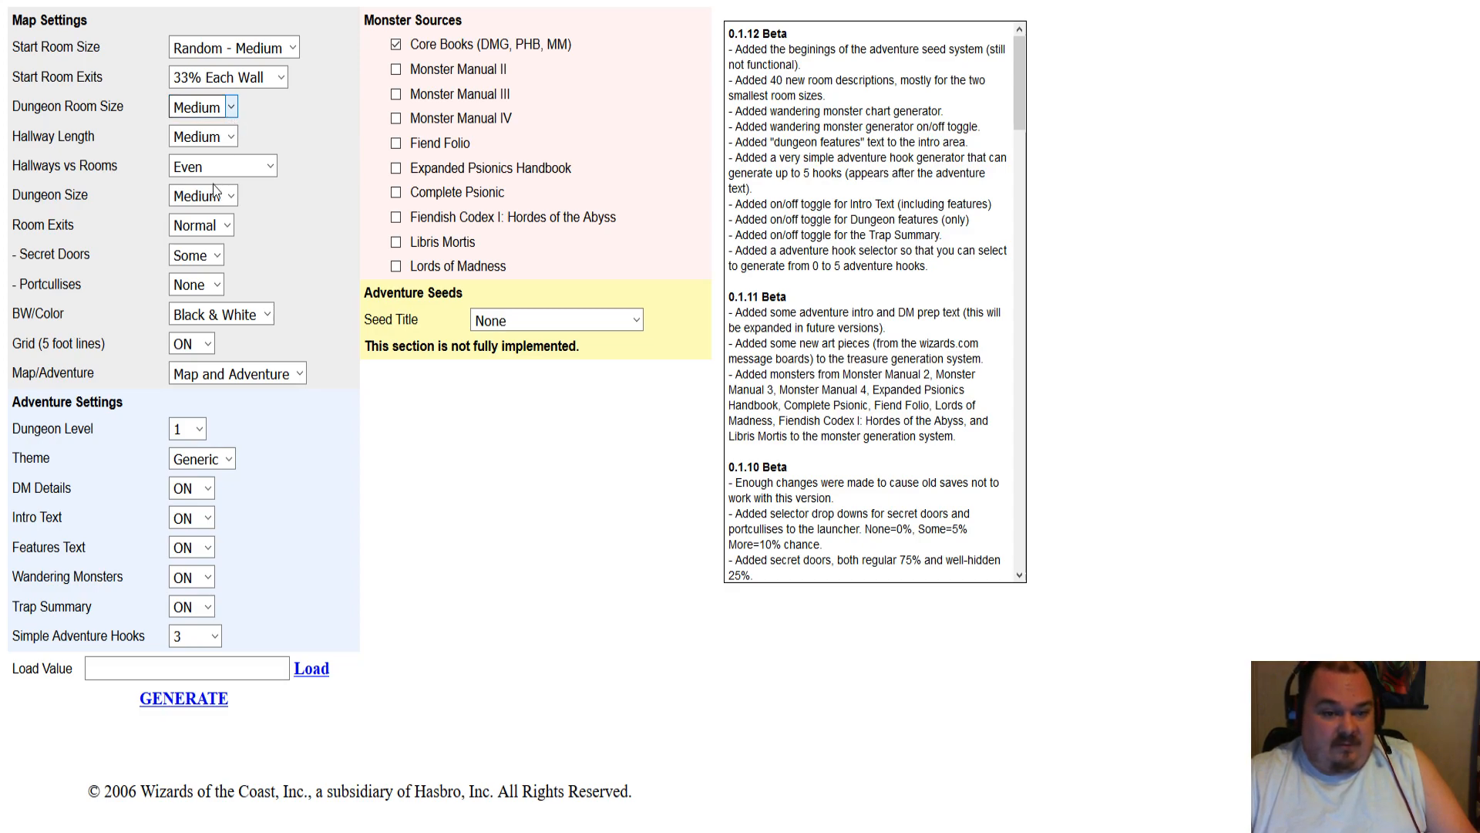
{"action": "left_click", "coordinate": [225, 142]}
{"action": "left_click", "coordinate": [217, 211]}
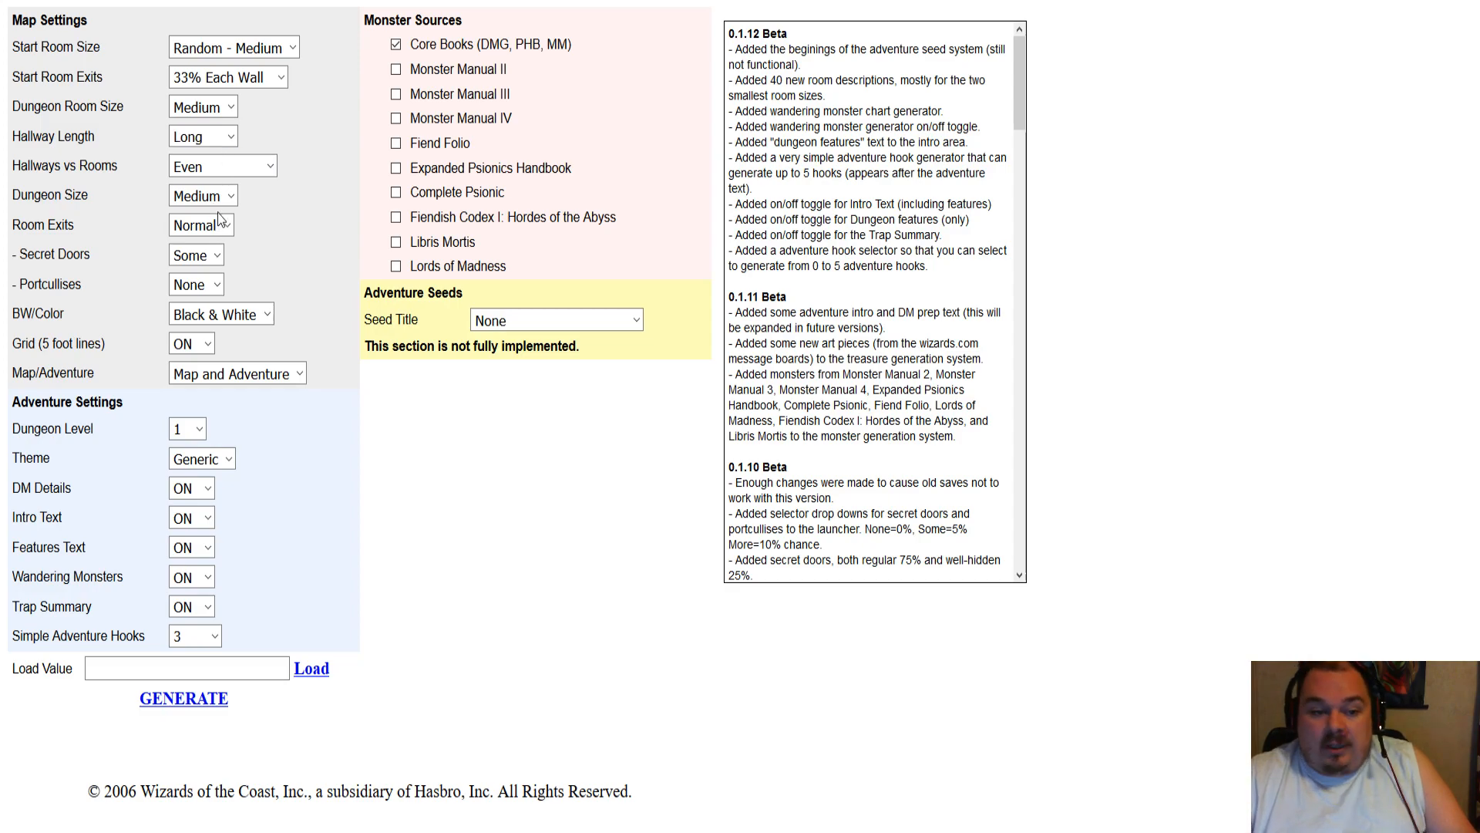
- Set Hallways vs Rooms to More Hallways and the dungeon size to Large
{"action": "left_click", "coordinate": [269, 170]}
{"action": "left_click", "coordinate": [256, 228]}
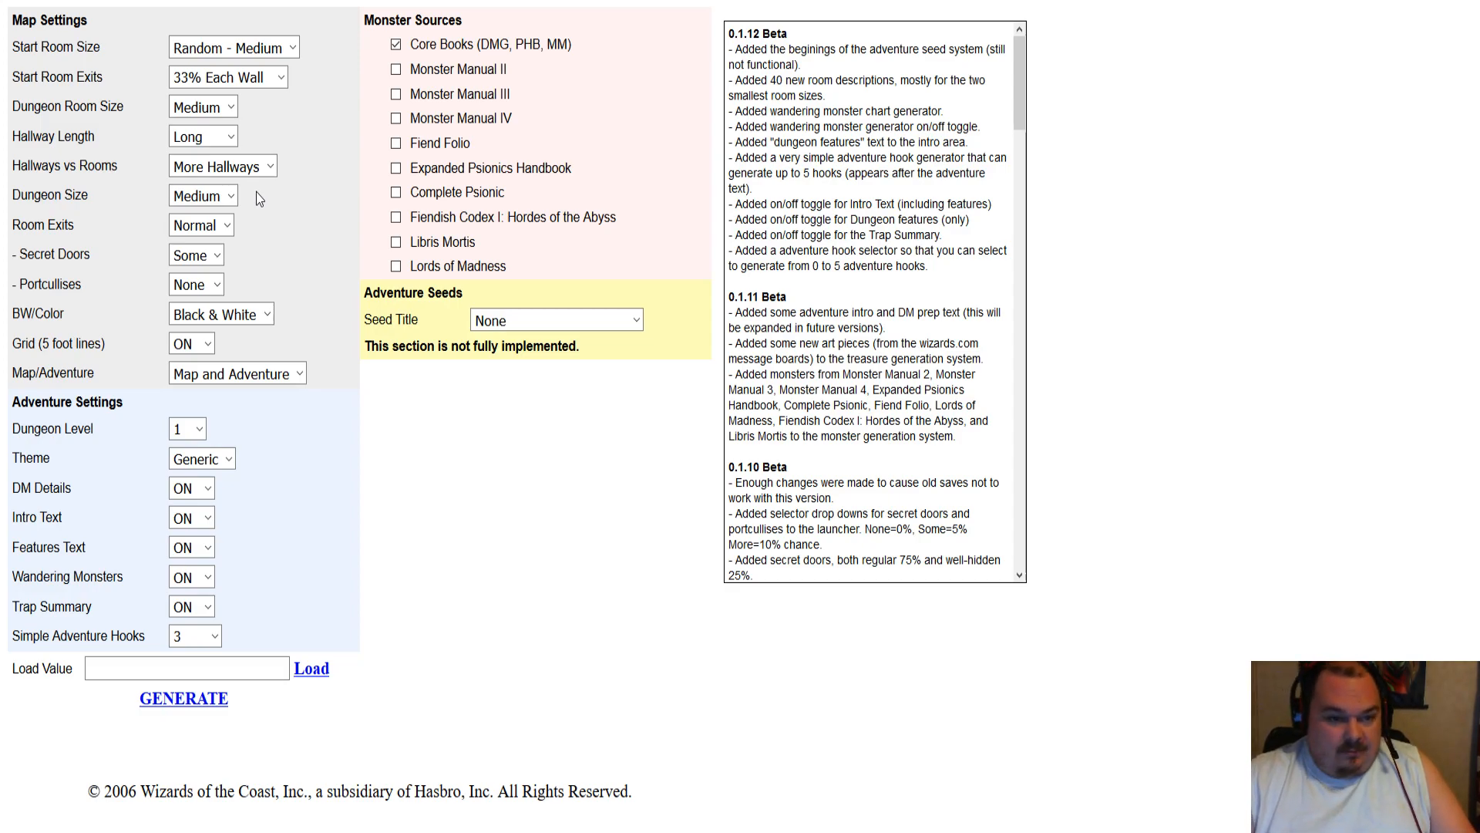
{"action": "left_click", "coordinate": [230, 196]}
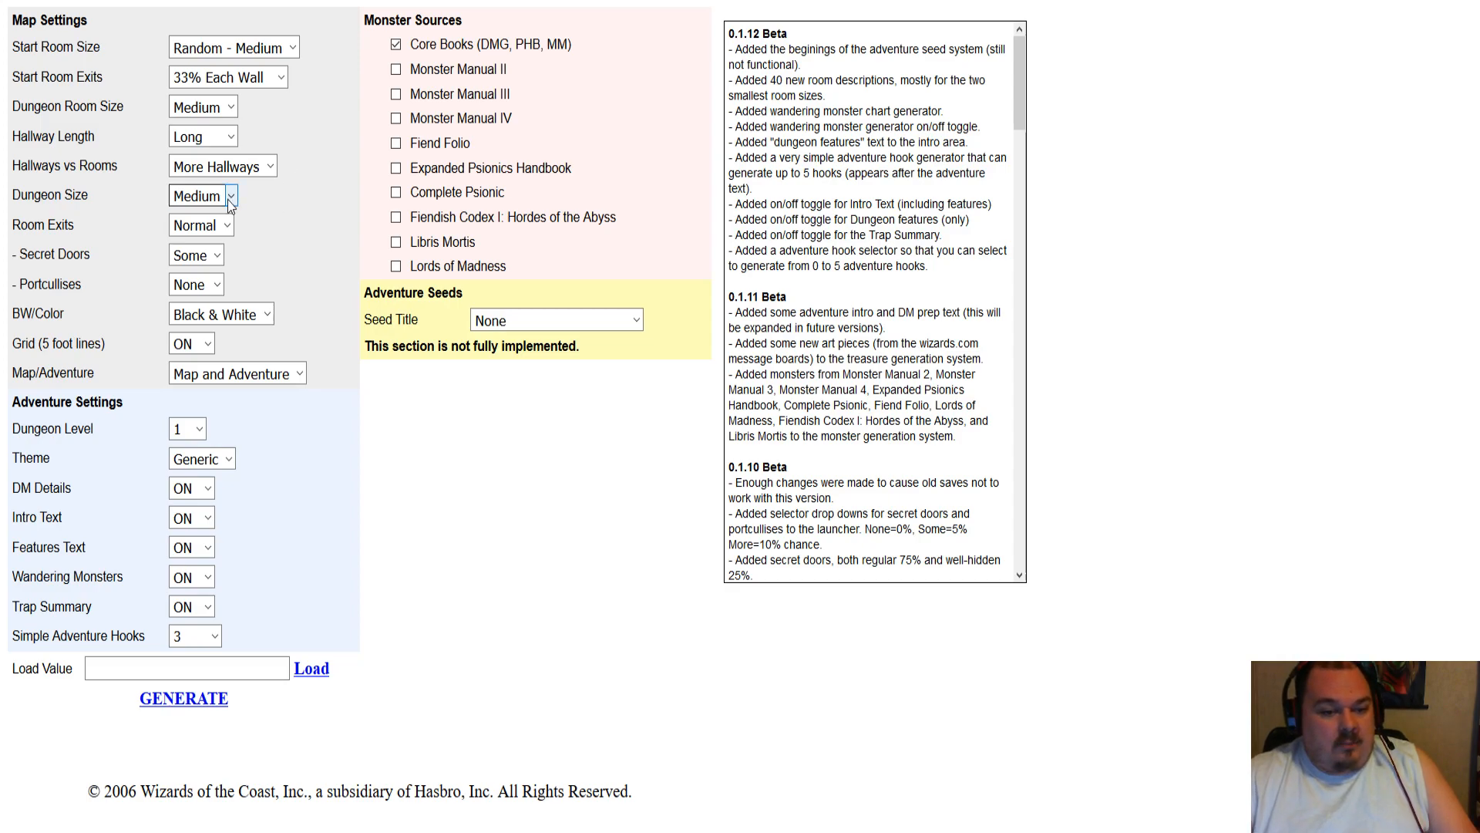
{"action": "left_click", "coordinate": [218, 303]}
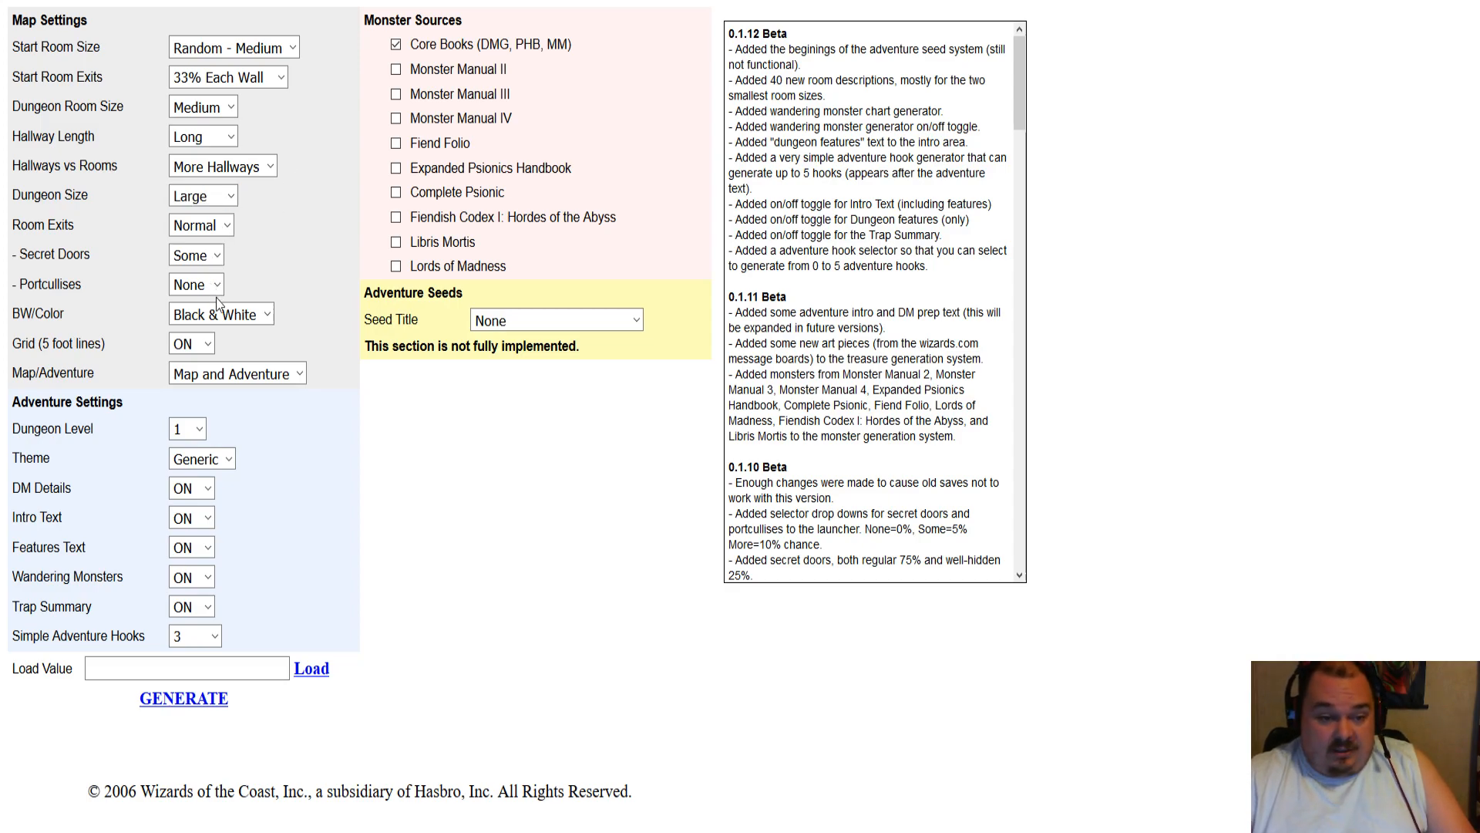
{"action": "left_click", "coordinate": [230, 233]}
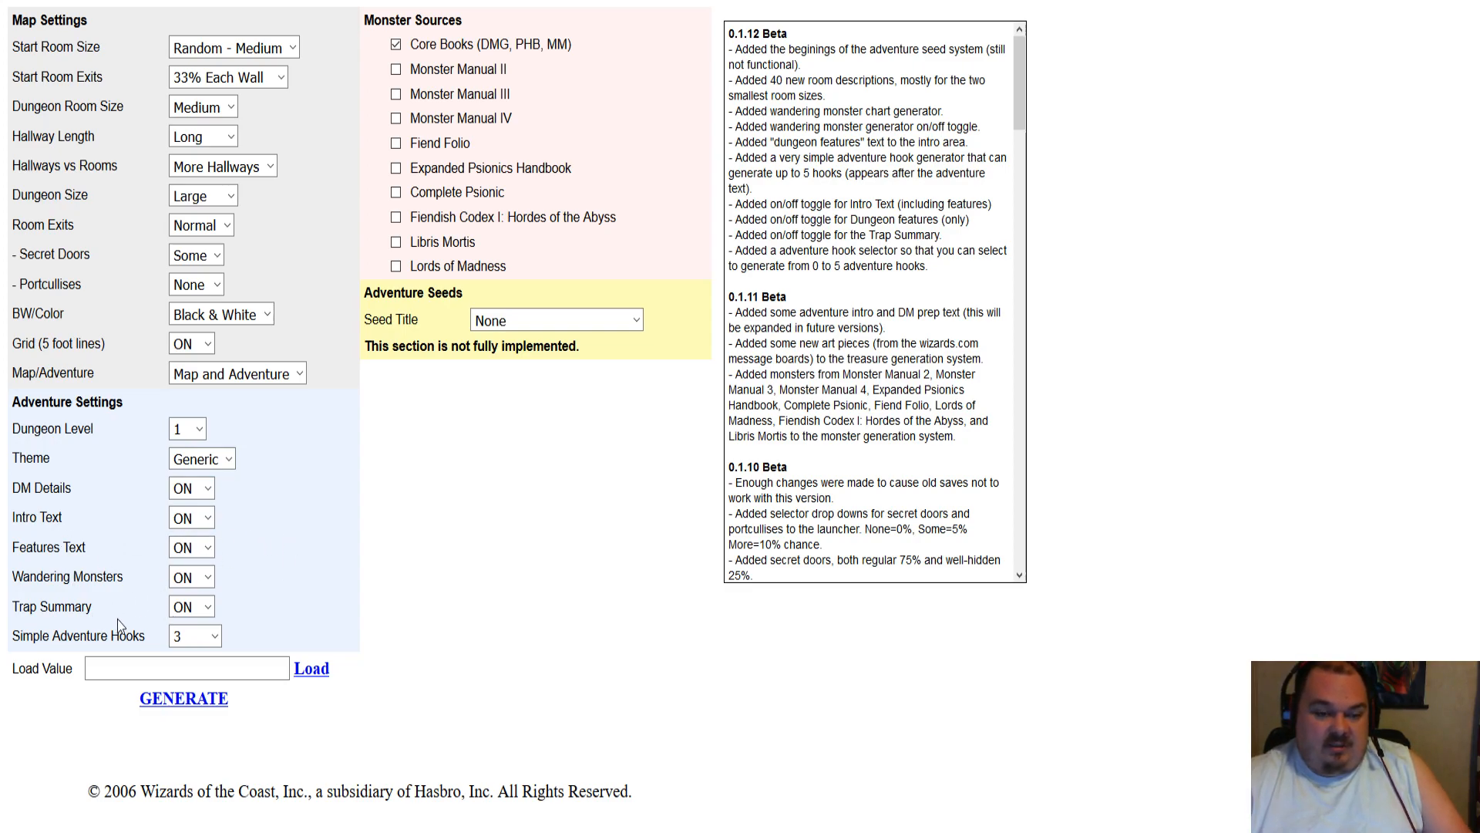
- Set Simple Adventure Hooks to 5 and generate the map and adventure with the core books as monster source
{"action": "left_click", "coordinate": [215, 637]}
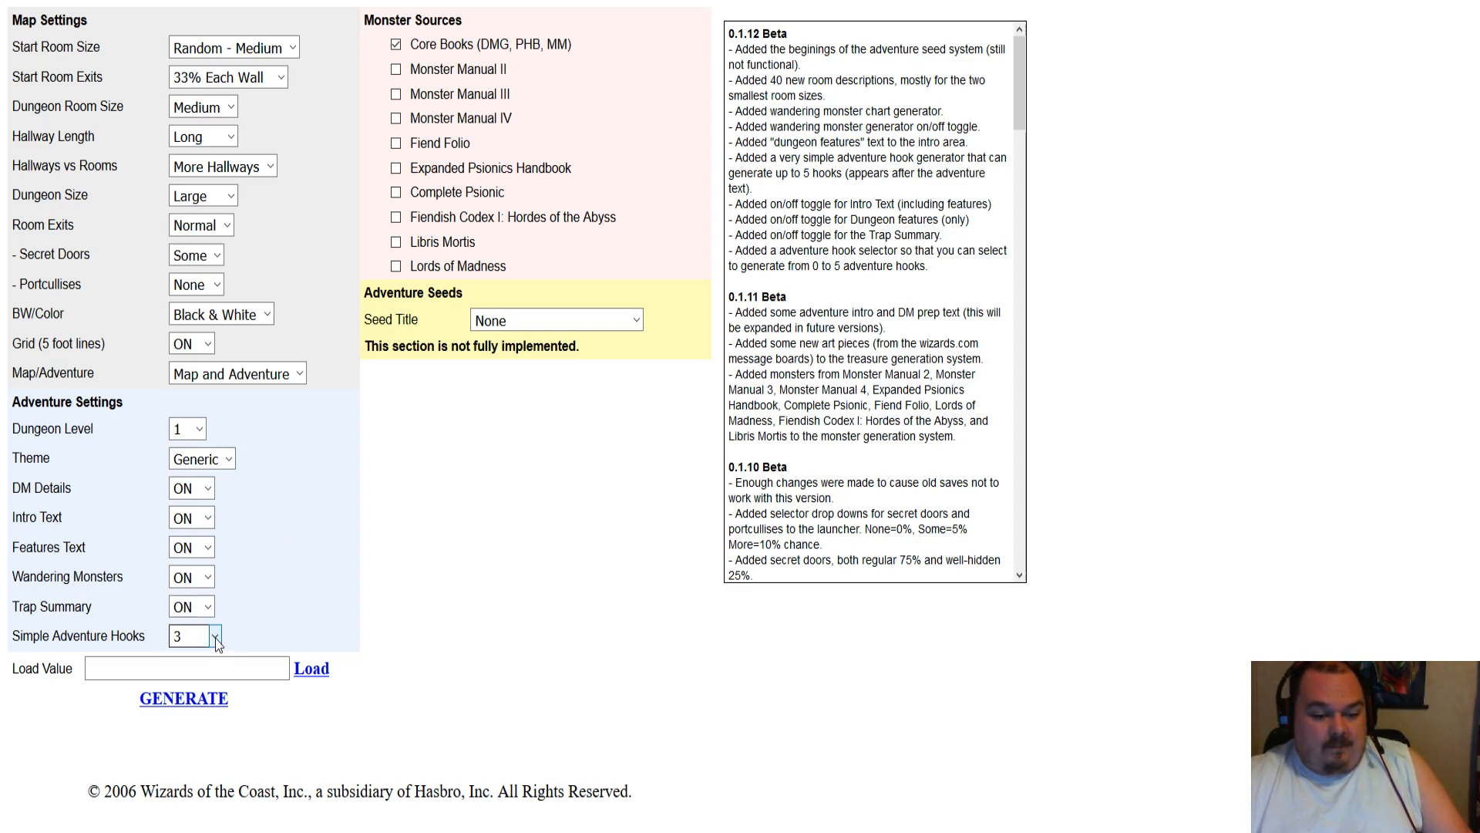
{"action": "left_click", "coordinate": [199, 785]}
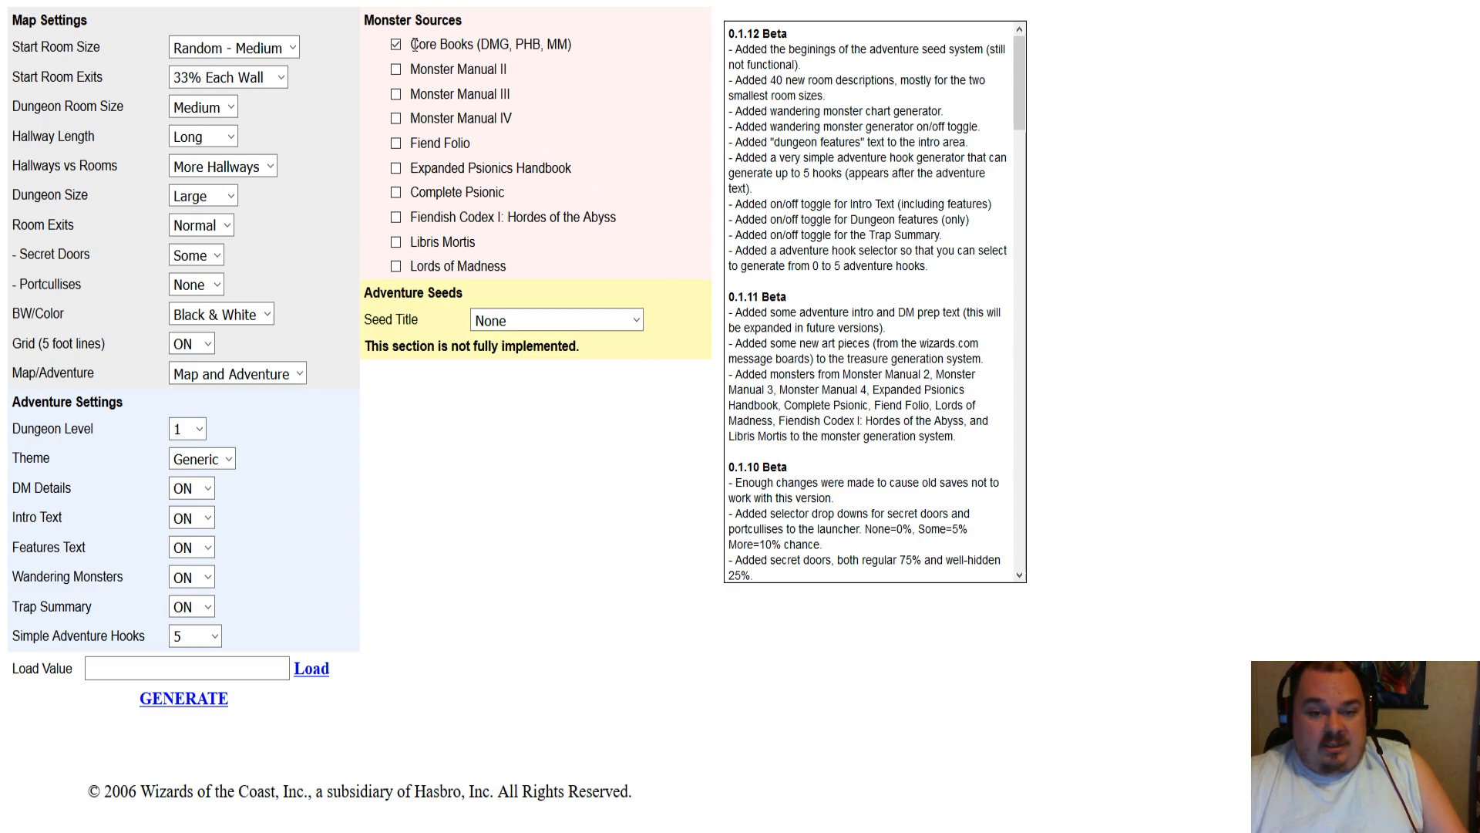
{"action": "left_click_drag", "start_coordinate": [414, 44], "coordinate": [586, 49]}
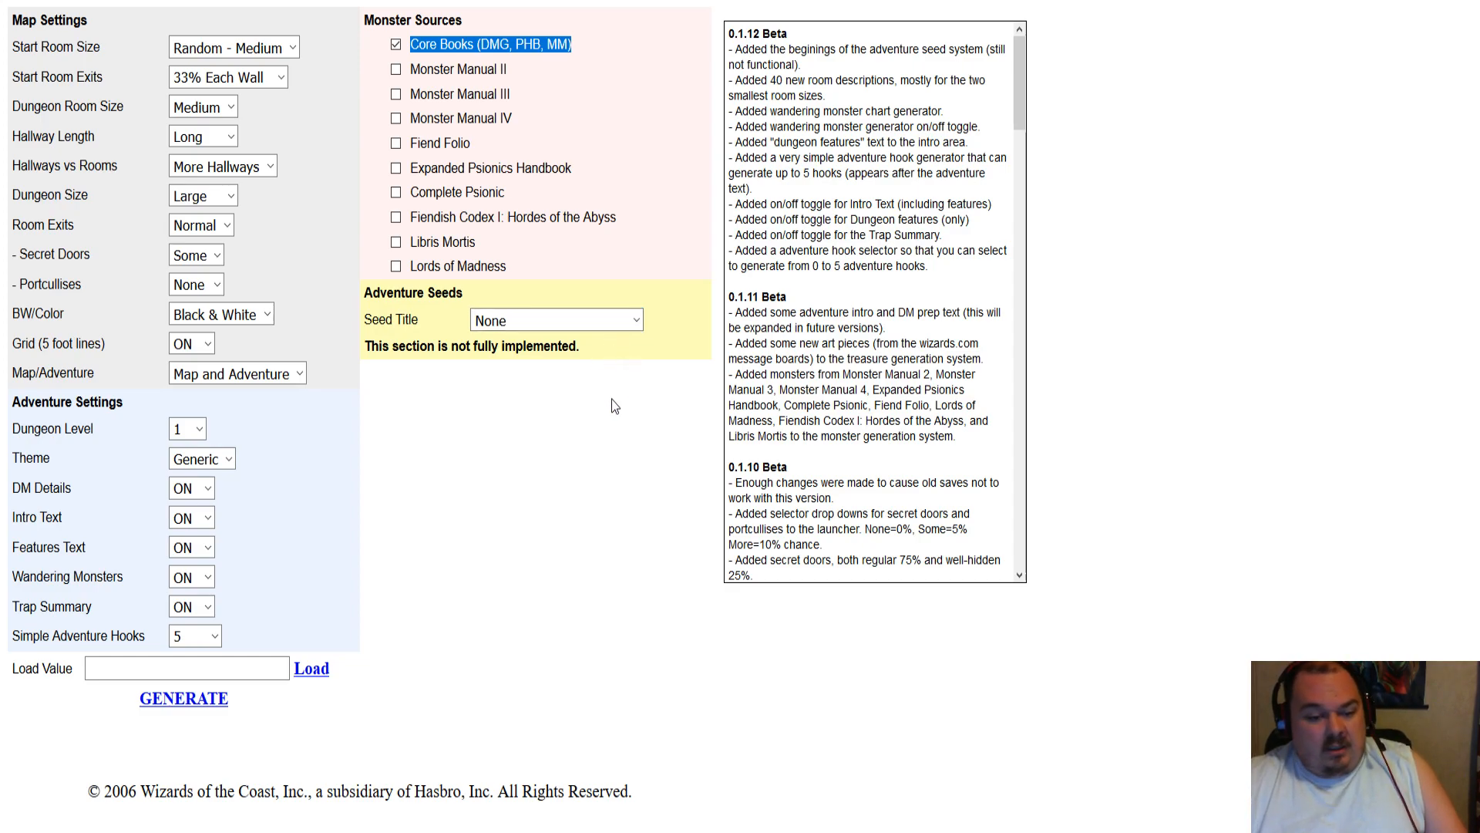
{"action": "left_click", "coordinate": [200, 697]}
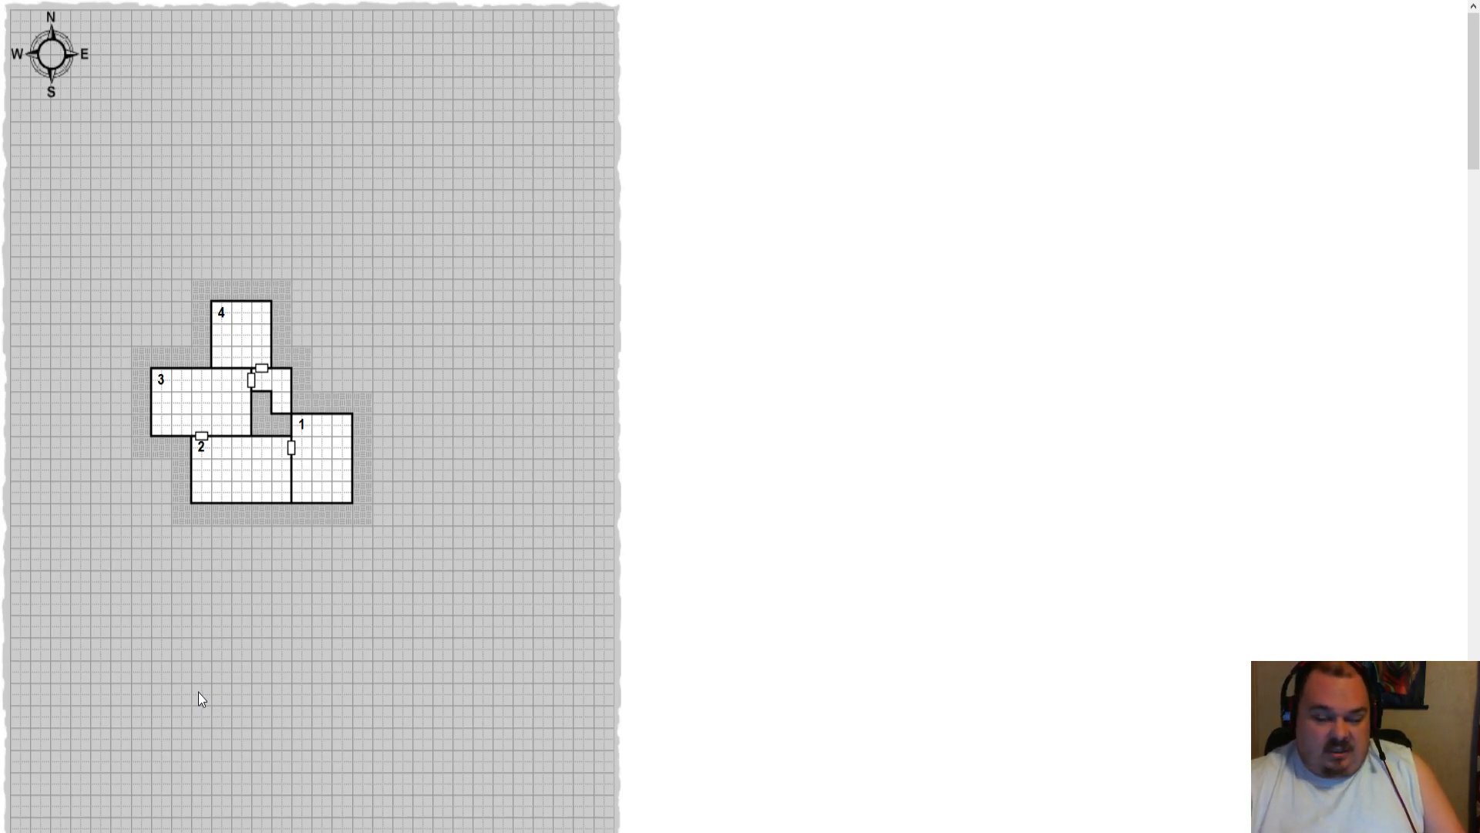
- Check the generator settings against the new dungeon map and examine the layout of its numbered rooms
{"action": "left_click", "coordinate": [269, 0]}
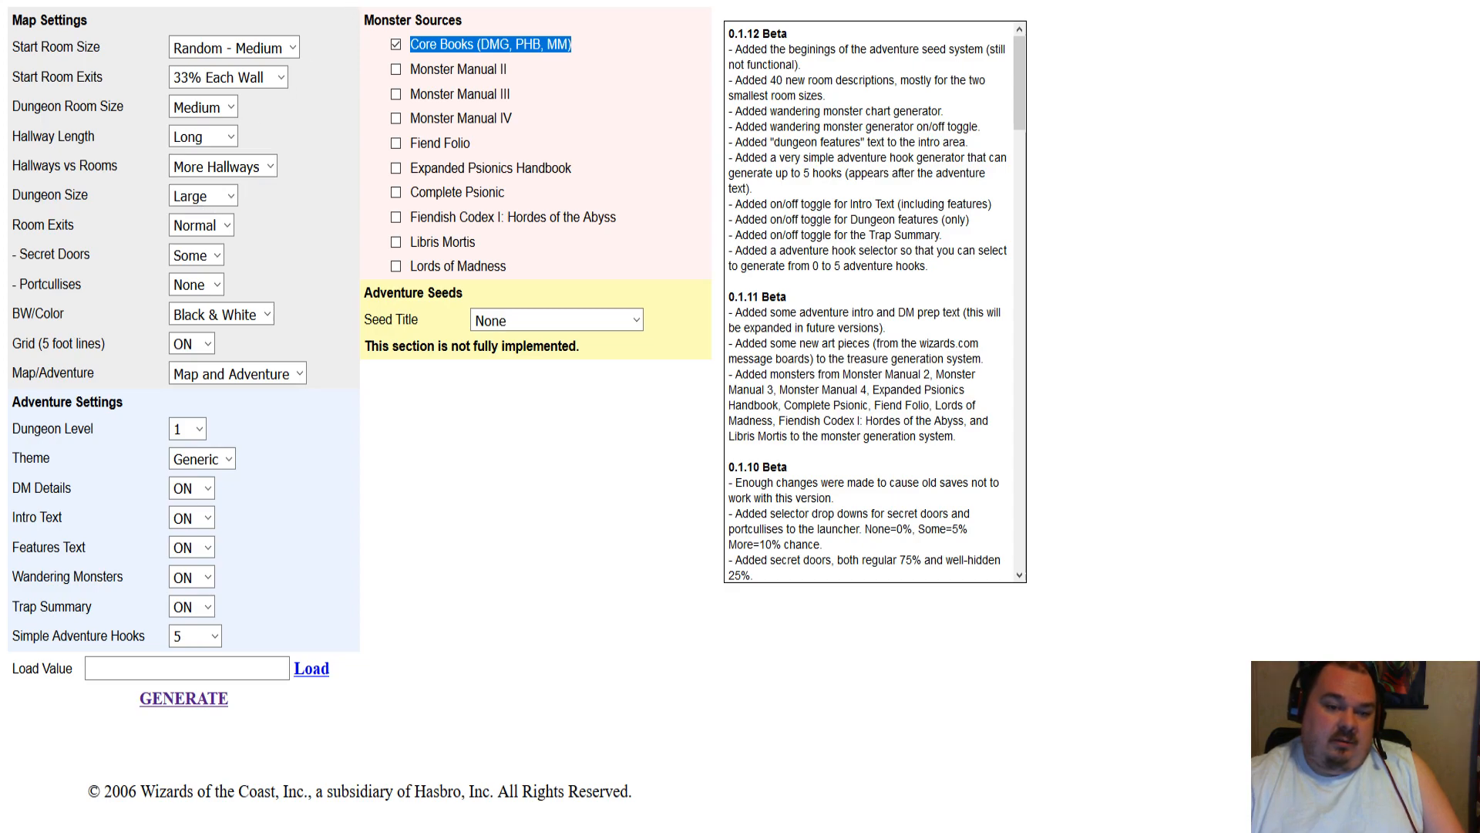
{"action": "left_click", "coordinate": [293, 0]}
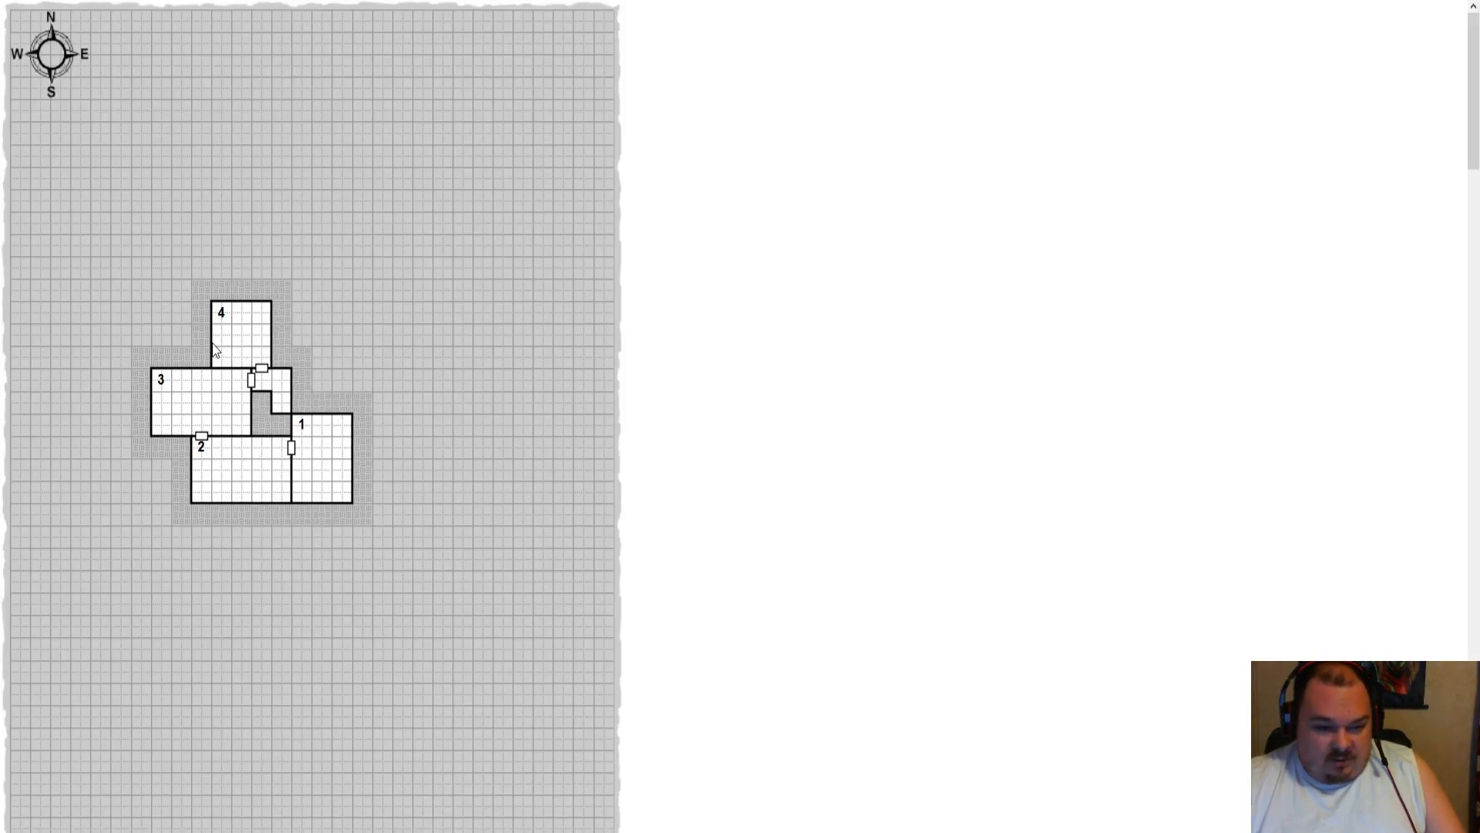
{"action": "scroll", "coordinate": [397, 417], "scroll_direction": "down", "scroll_amount": 2}
{"action": "scroll", "coordinate": [396, 415], "scroll_direction": "down", "scroll_amount": 3}
{"action": "scroll", "coordinate": [397, 414], "scroll_direction": "up", "scroll_amount": 3}
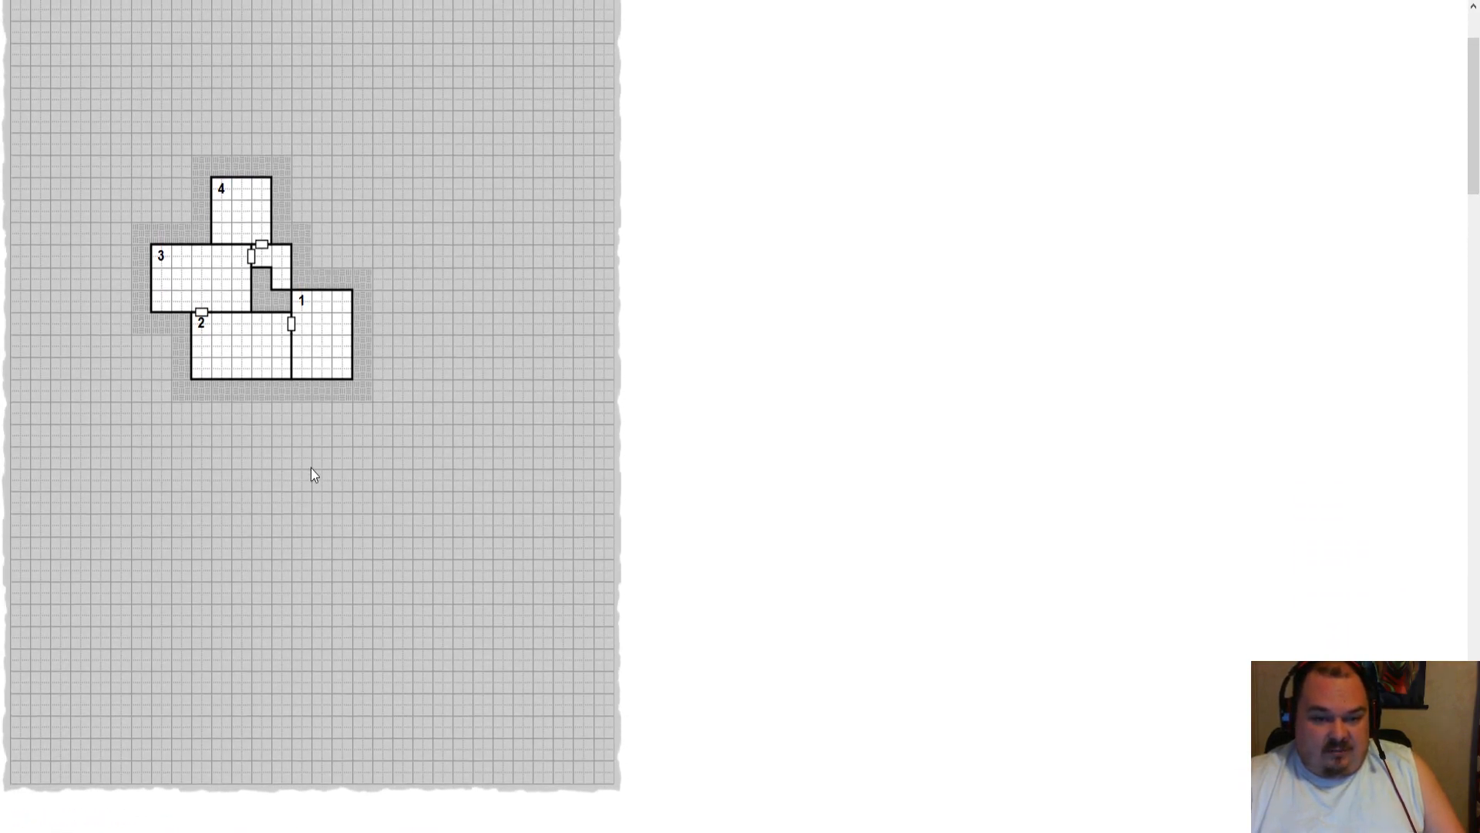
{"action": "scroll", "coordinate": [404, 206], "scroll_direction": "down", "scroll_amount": 10}
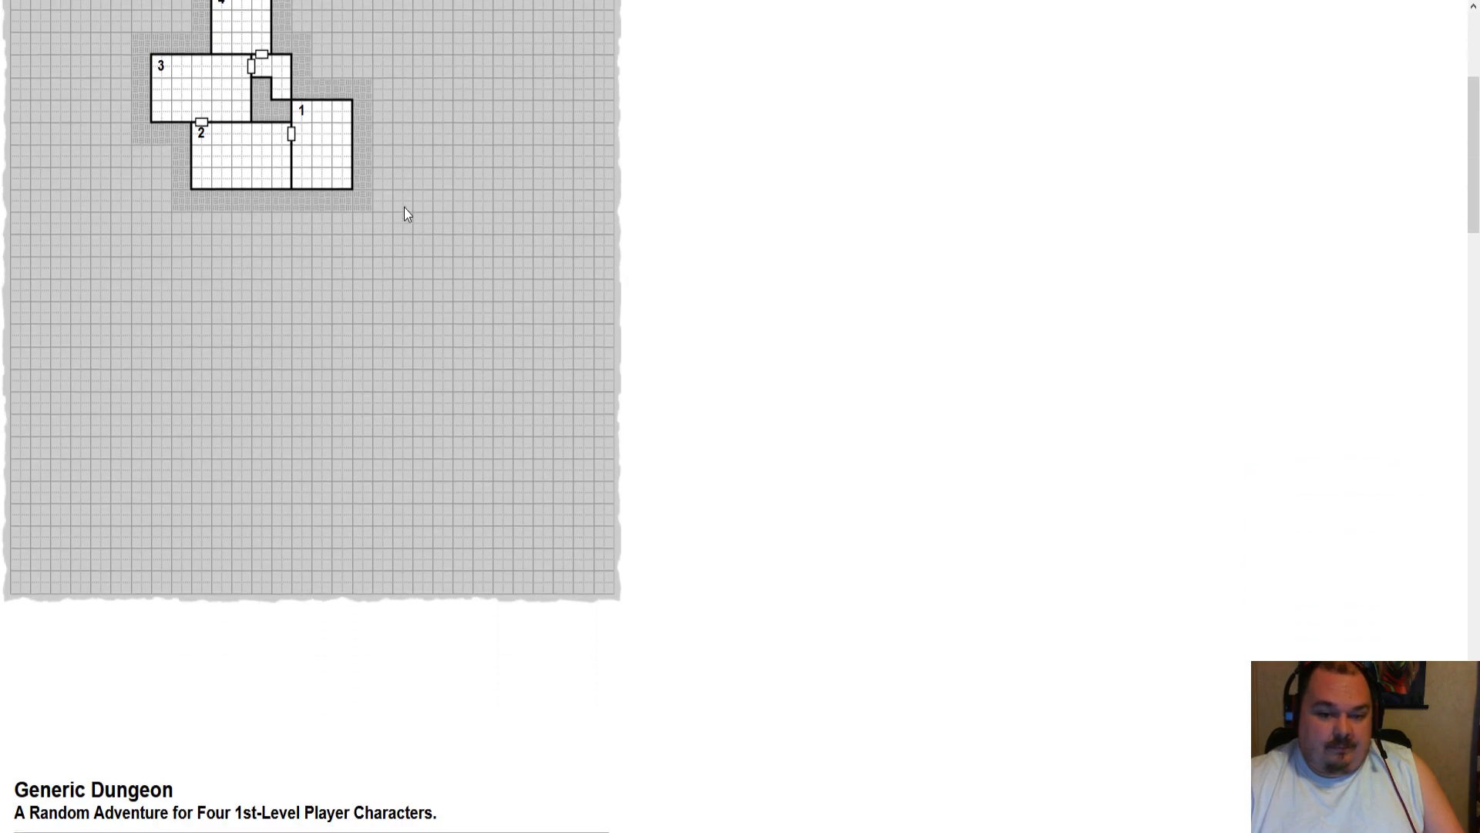
- Read the adventure's title, preparation notes, dungeon features and wandering monsters table below the map
{"action": "scroll", "coordinate": [408, 215], "scroll_direction": "down", "scroll_amount": 4}
{"action": "scroll", "coordinate": [406, 209], "scroll_direction": "up", "scroll_amount": 2}
{"action": "left_click_drag", "start_coordinate": [67, 137], "coordinate": [450, 146]}
{"action": "left_click", "coordinate": [454, 146]}
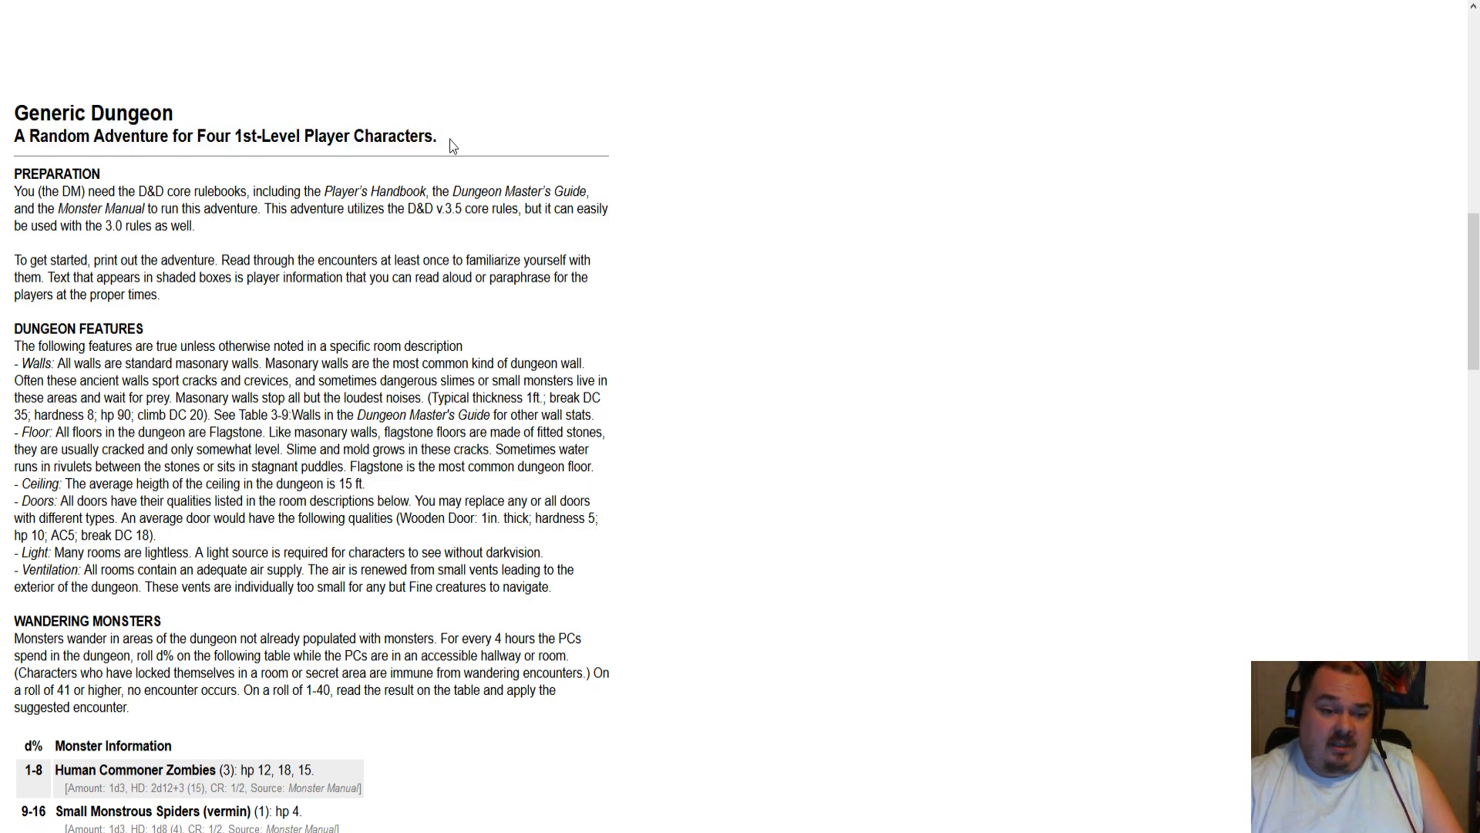
{"action": "scroll", "coordinate": [453, 146], "scroll_direction": "down", "scroll_amount": 2}
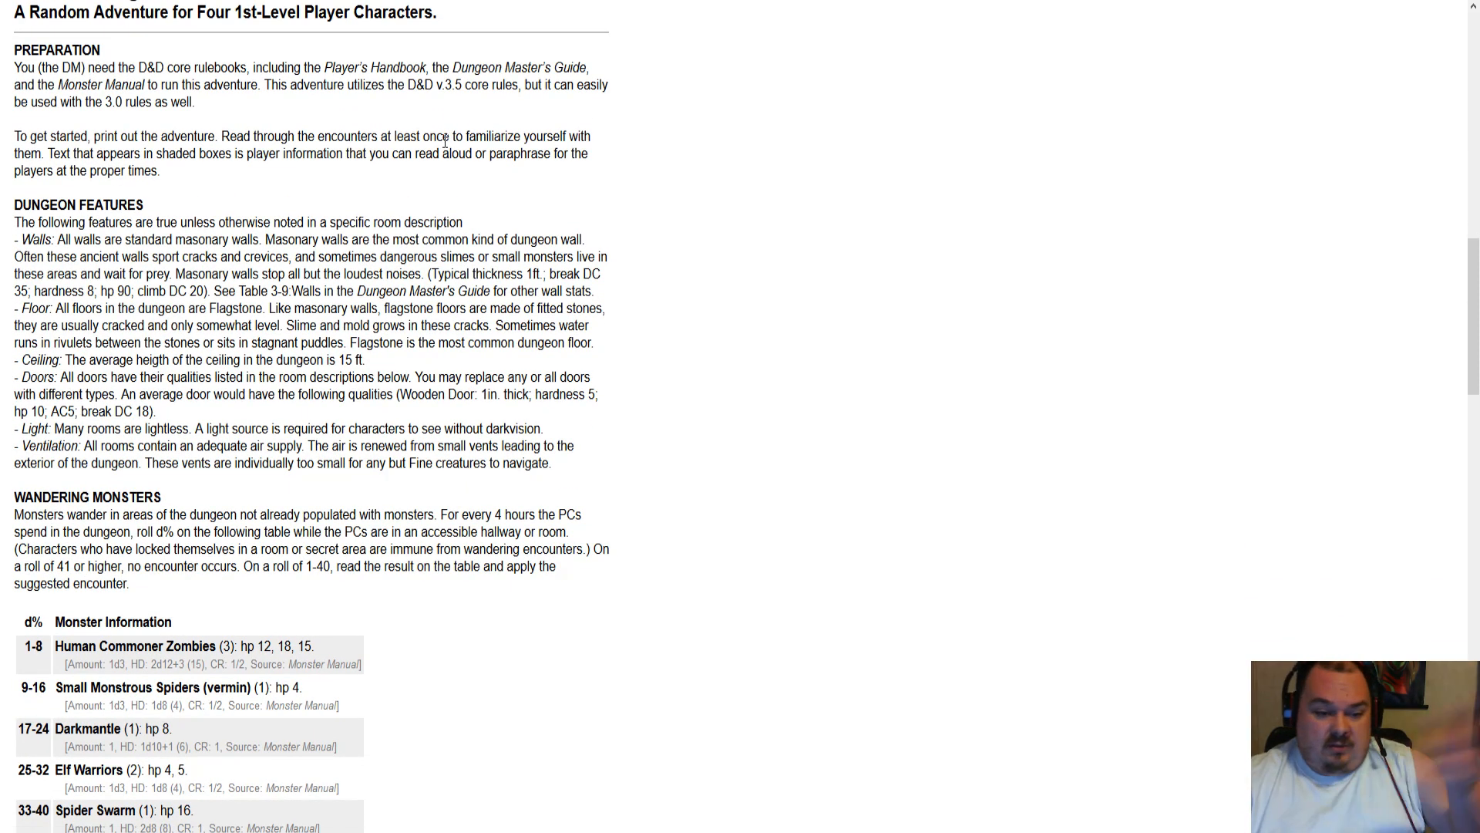
{"action": "left_click_drag", "start_coordinate": [14, 222], "coordinate": [290, 310]}
{"action": "left_click_drag", "start_coordinate": [119, 514], "coordinate": [197, 568]}
{"action": "left_click", "coordinate": [306, 567]}
{"action": "scroll", "coordinate": [513, 426], "scroll_direction": "down", "scroll_amount": 7}
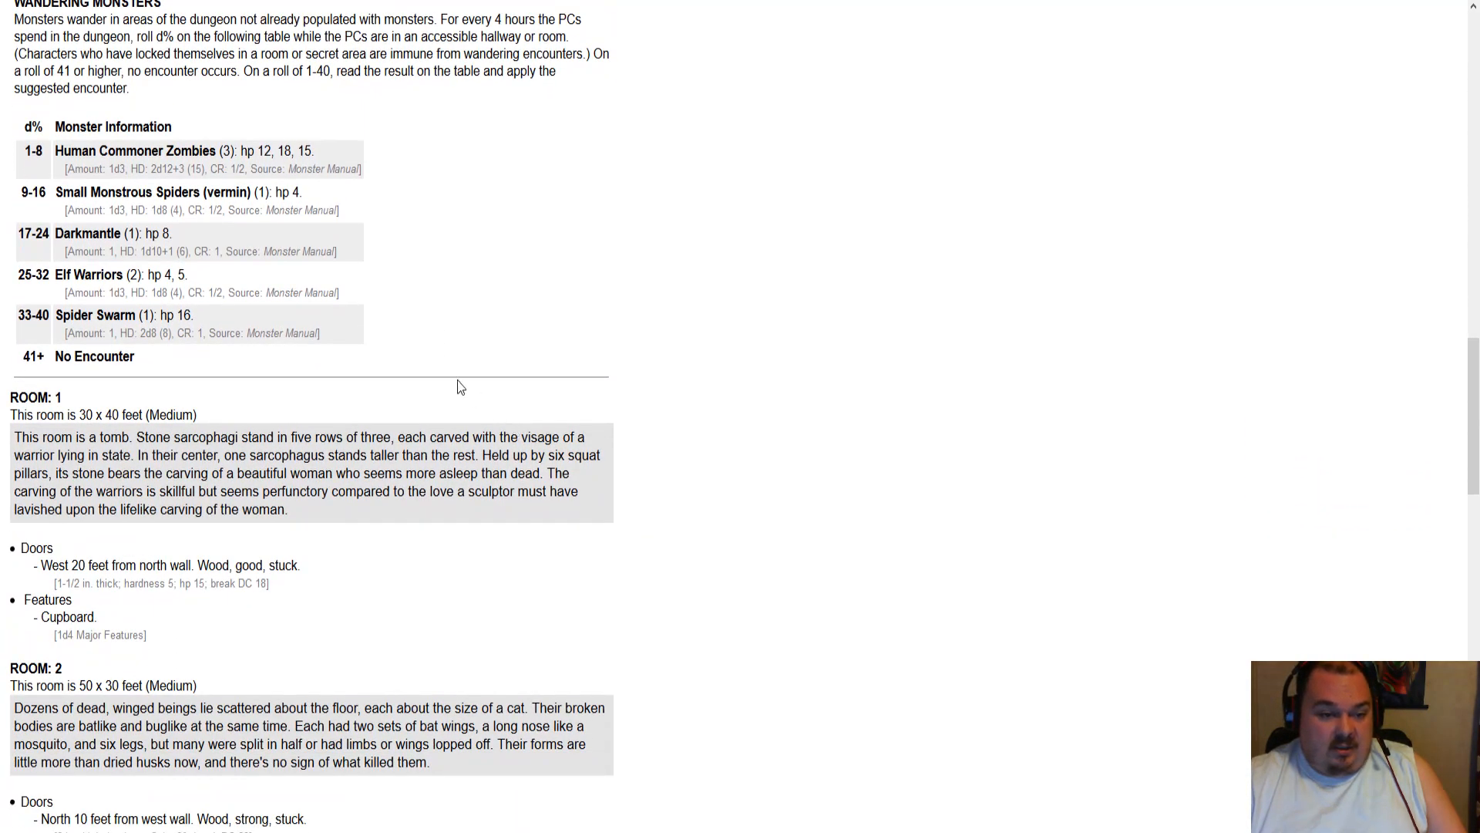
{"action": "left_click_drag", "start_coordinate": [32, 126], "coordinate": [306, 335]}
{"action": "left_click", "coordinate": [343, 349]}
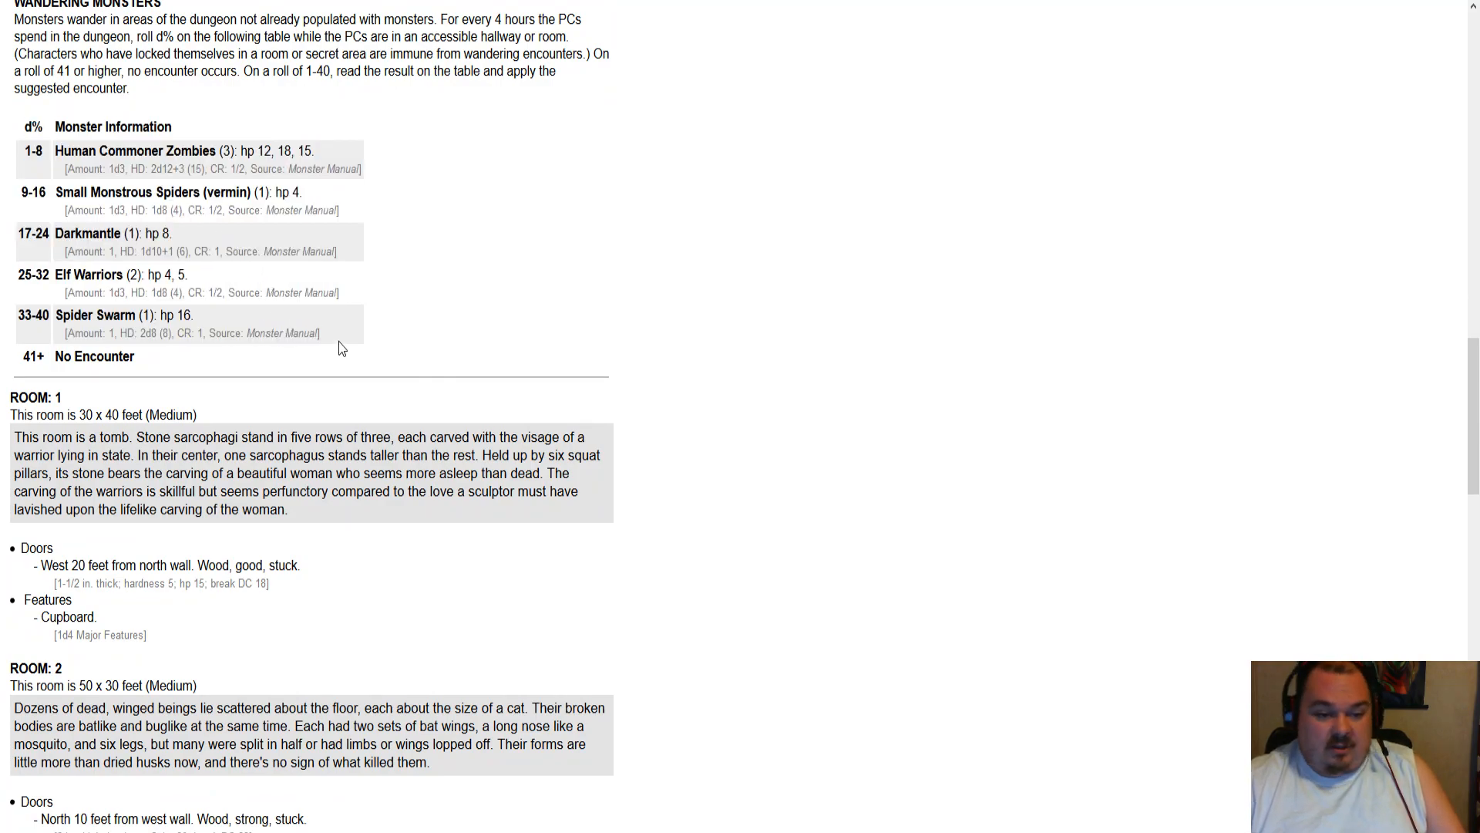
- Review the room descriptions, trap summary, adventure hooks and the Map Only and Map and Adventure load values
{"action": "scroll", "coordinate": [342, 349], "scroll_direction": "down", "scroll_amount": 10}
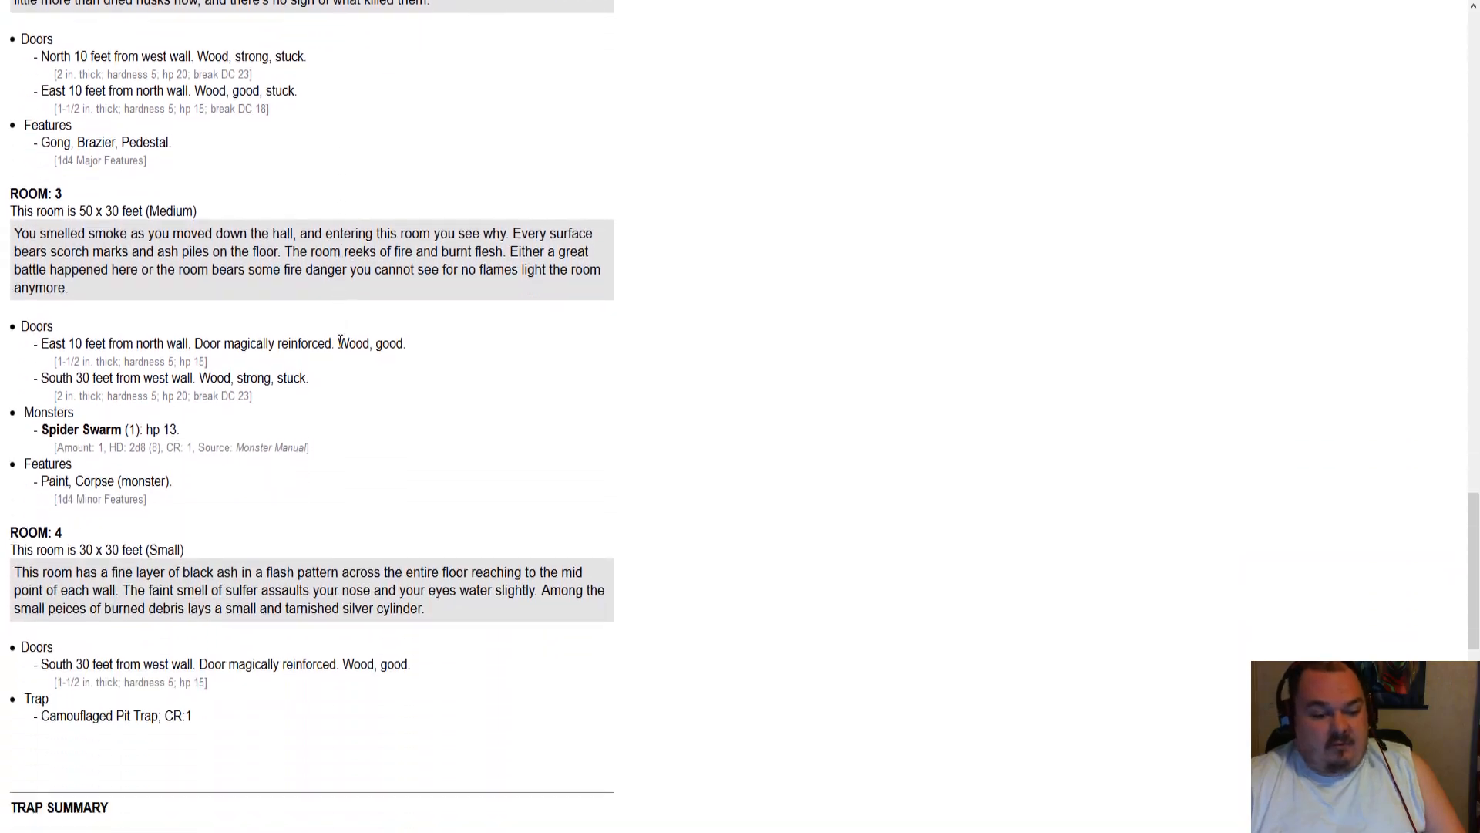
{"action": "scroll", "coordinate": [340, 341], "scroll_direction": "down", "scroll_amount": 3}
{"action": "scroll", "coordinate": [341, 340], "scroll_direction": "down", "scroll_amount": 3}
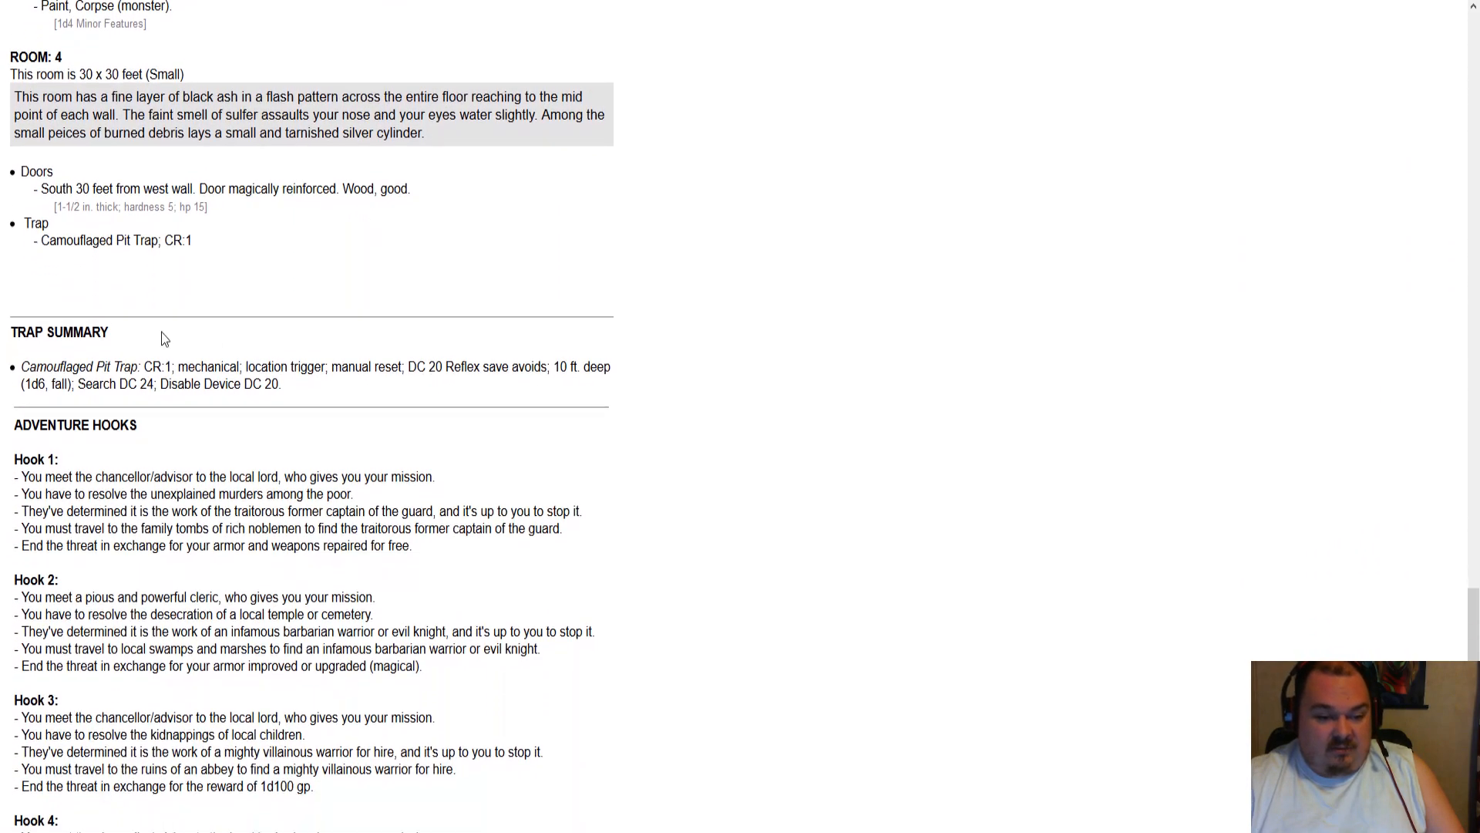
{"action": "scroll", "coordinate": [373, 364], "scroll_direction": "down", "scroll_amount": 2}
{"action": "scroll", "coordinate": [373, 364], "scroll_direction": "down", "scroll_amount": 3}
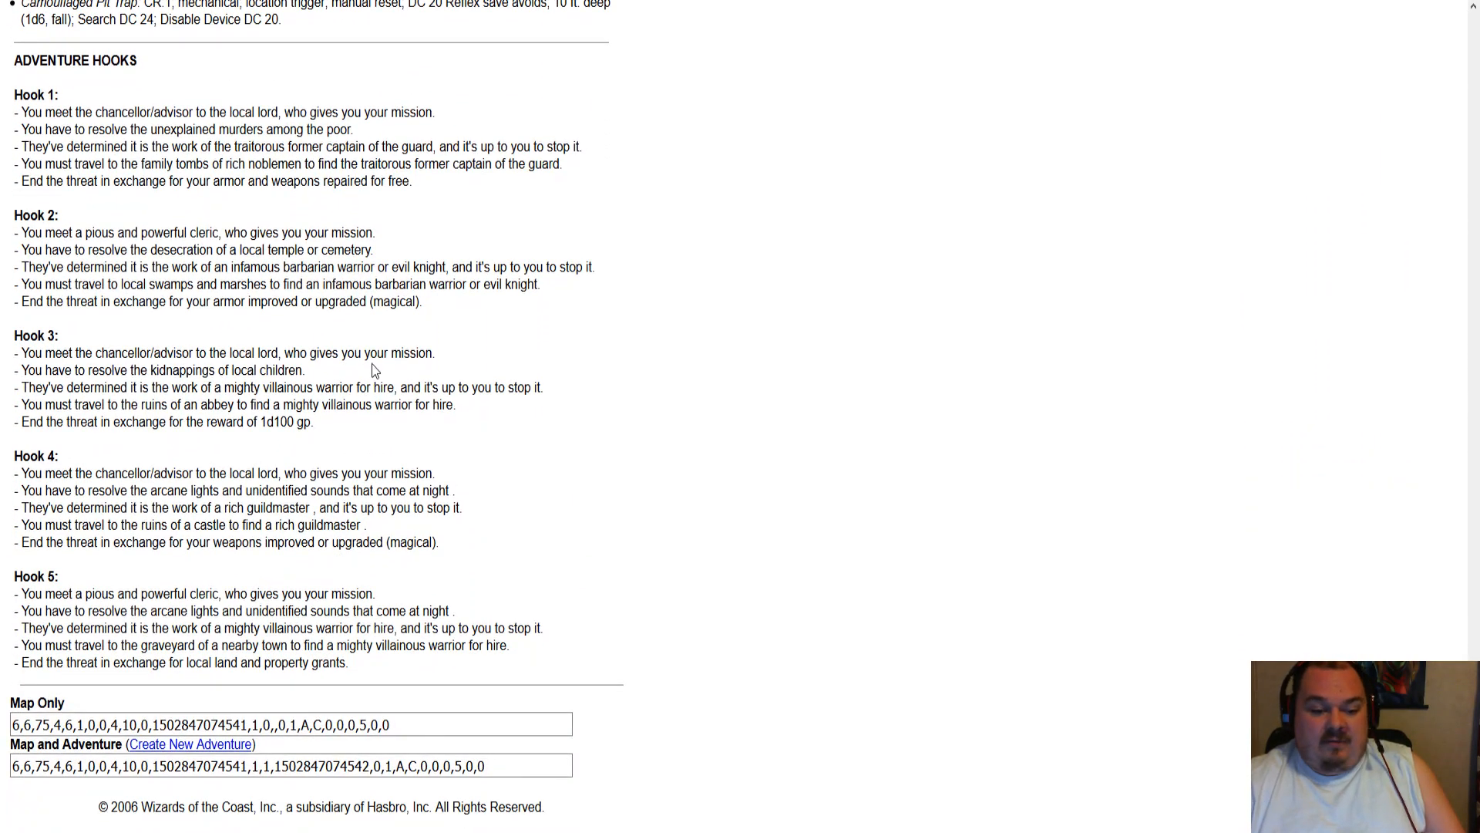
{"action": "left_click_drag", "start_coordinate": [27, 703], "coordinate": [522, 766]}
{"action": "left_click", "coordinate": [528, 765]}
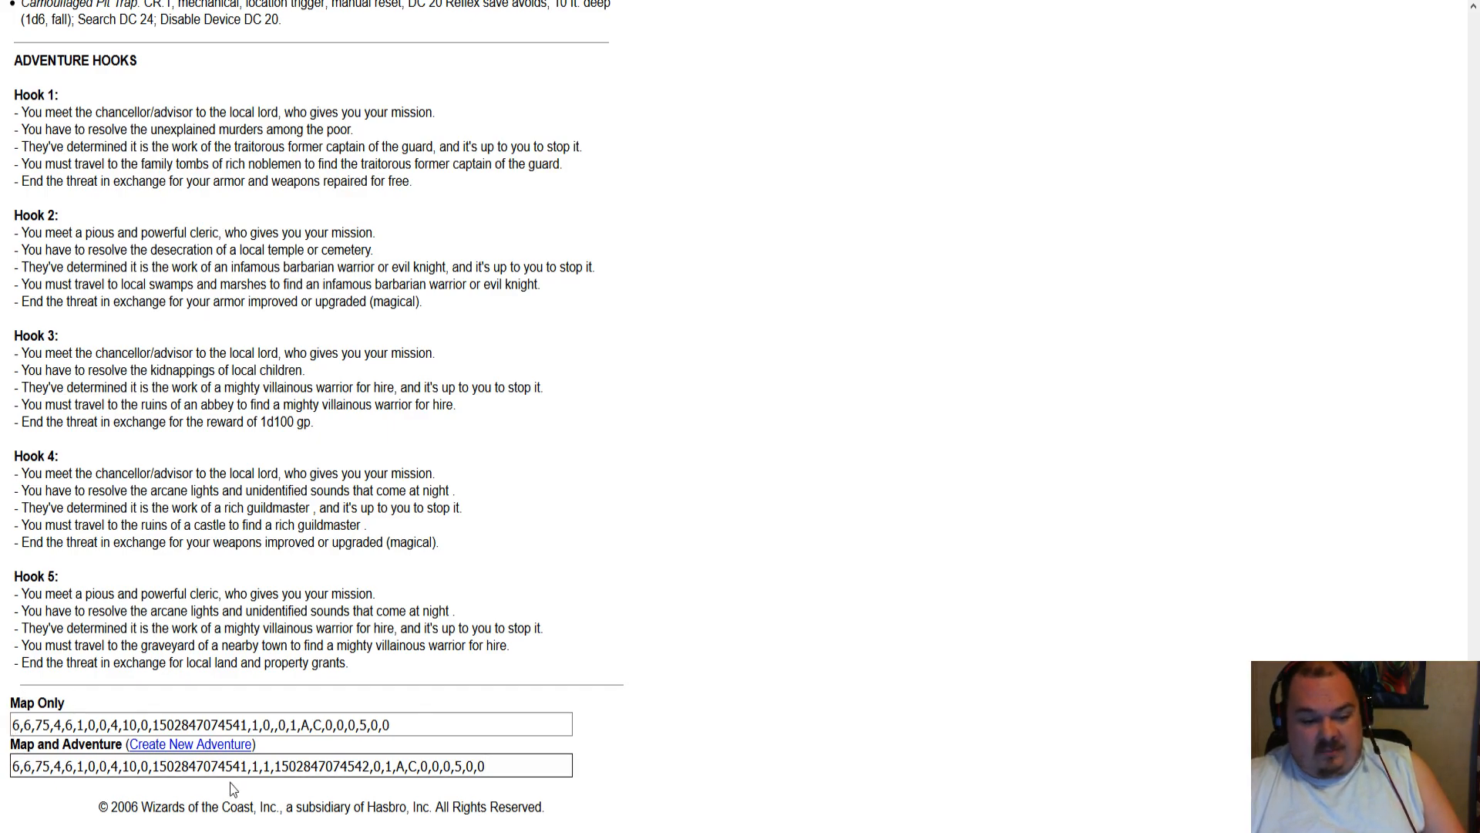
- Revisit the generator settings page, including its Load Value field, and return to the top of the generated dungeon map
{"action": "left_click", "coordinate": [154, 1]}
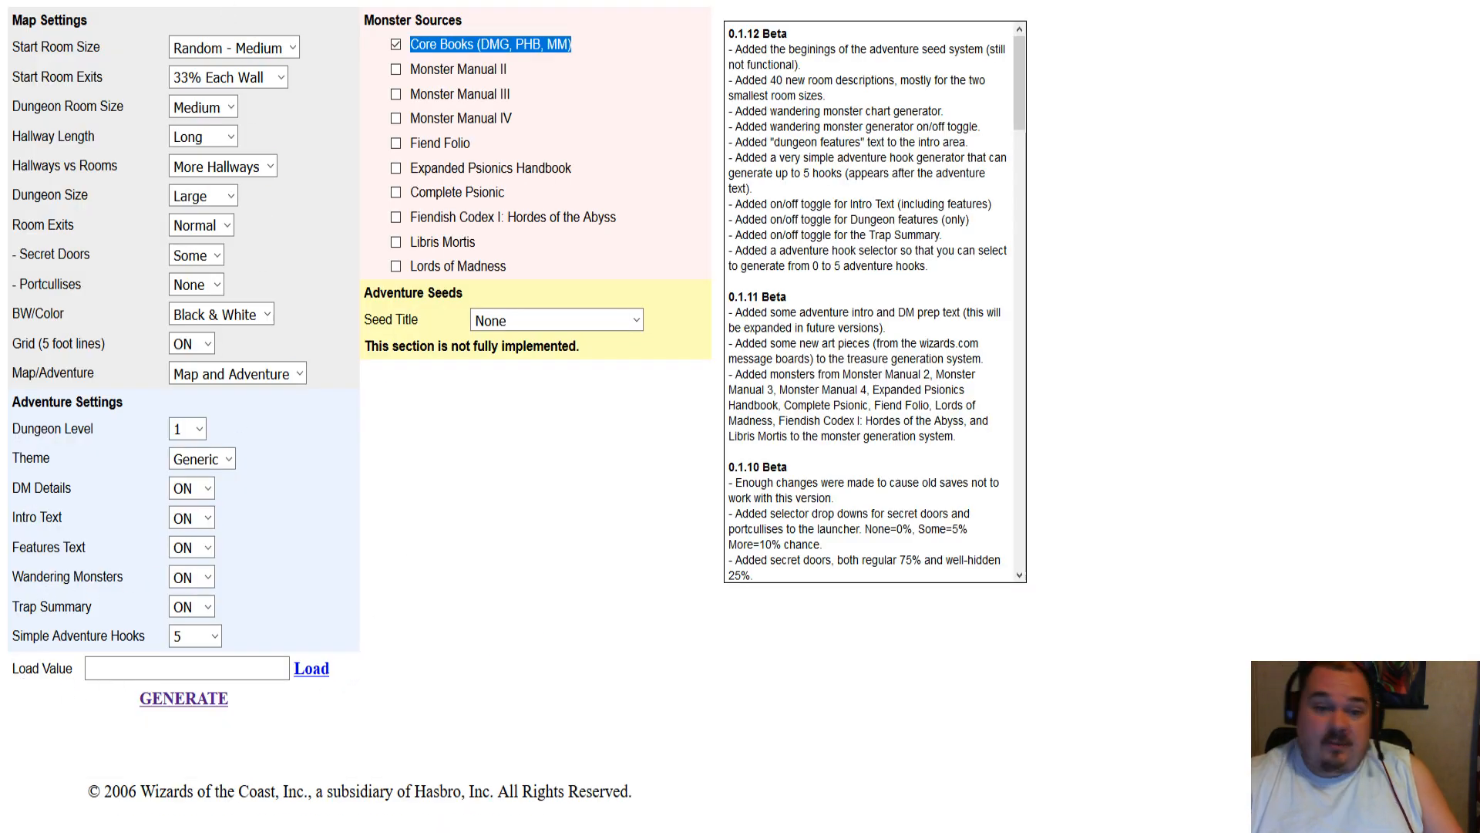
{"action": "key", "text": "ctrl+Tab"}
{"action": "scroll", "coordinate": [523, 204], "scroll_direction": "up", "scroll_amount": 20}
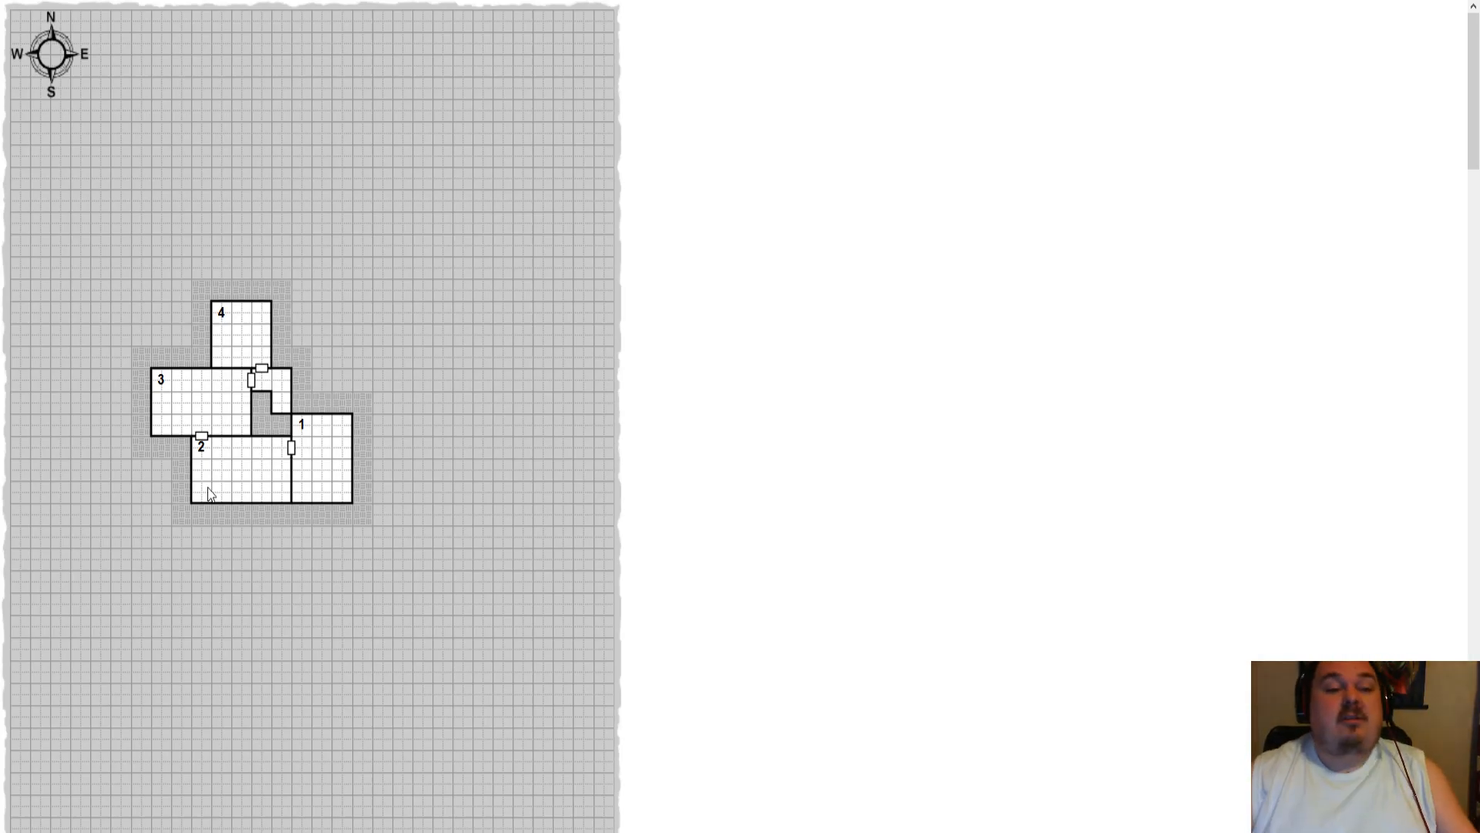
- Switch to Roll20 and rename the Untitled page as Generic
{"action": "key", "text": "ctrl+Tab"}
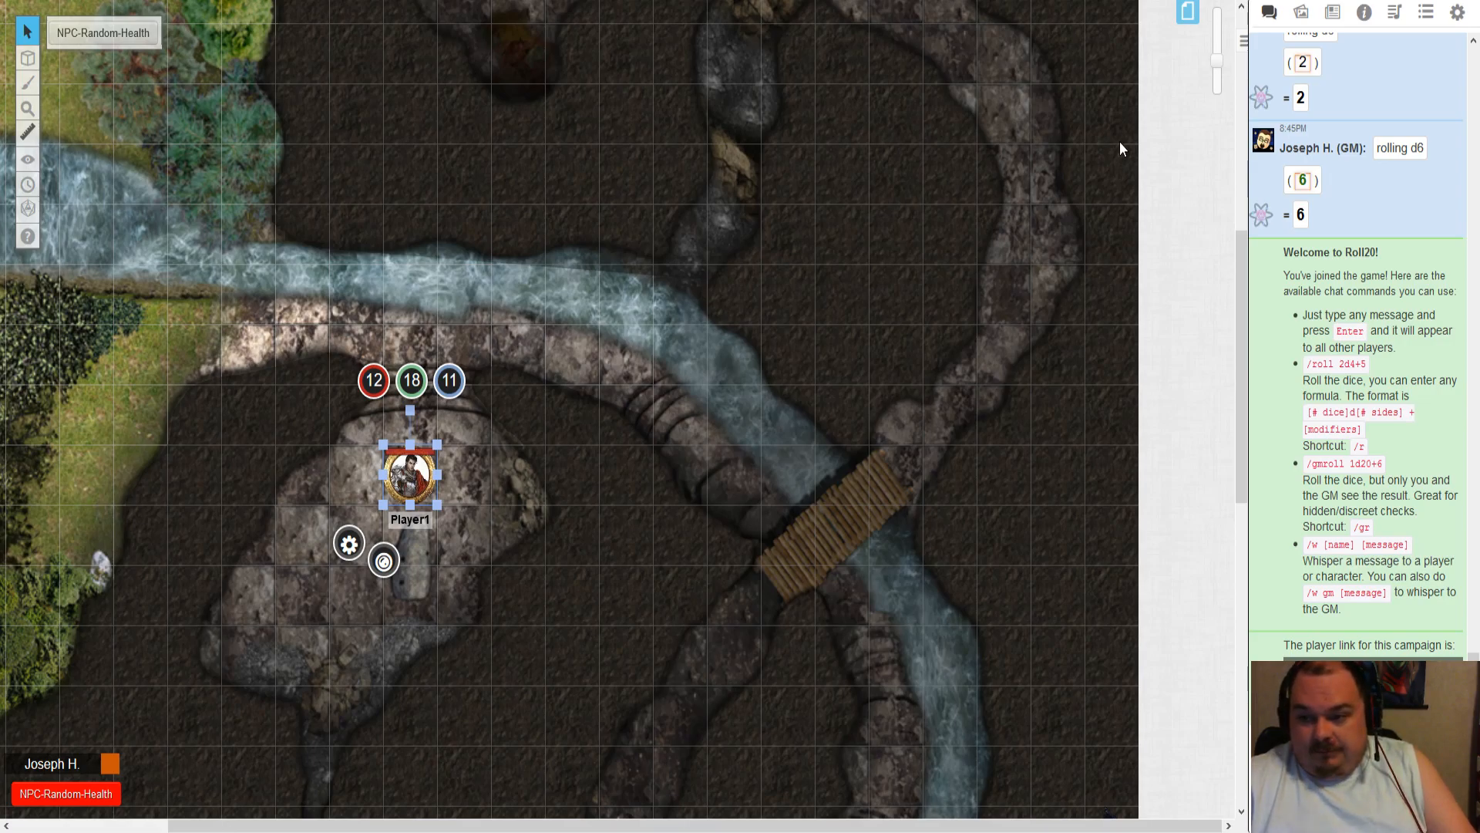
{"action": "left_click", "coordinate": [1188, 12]}
{"action": "left_click", "coordinate": [98, 54]}
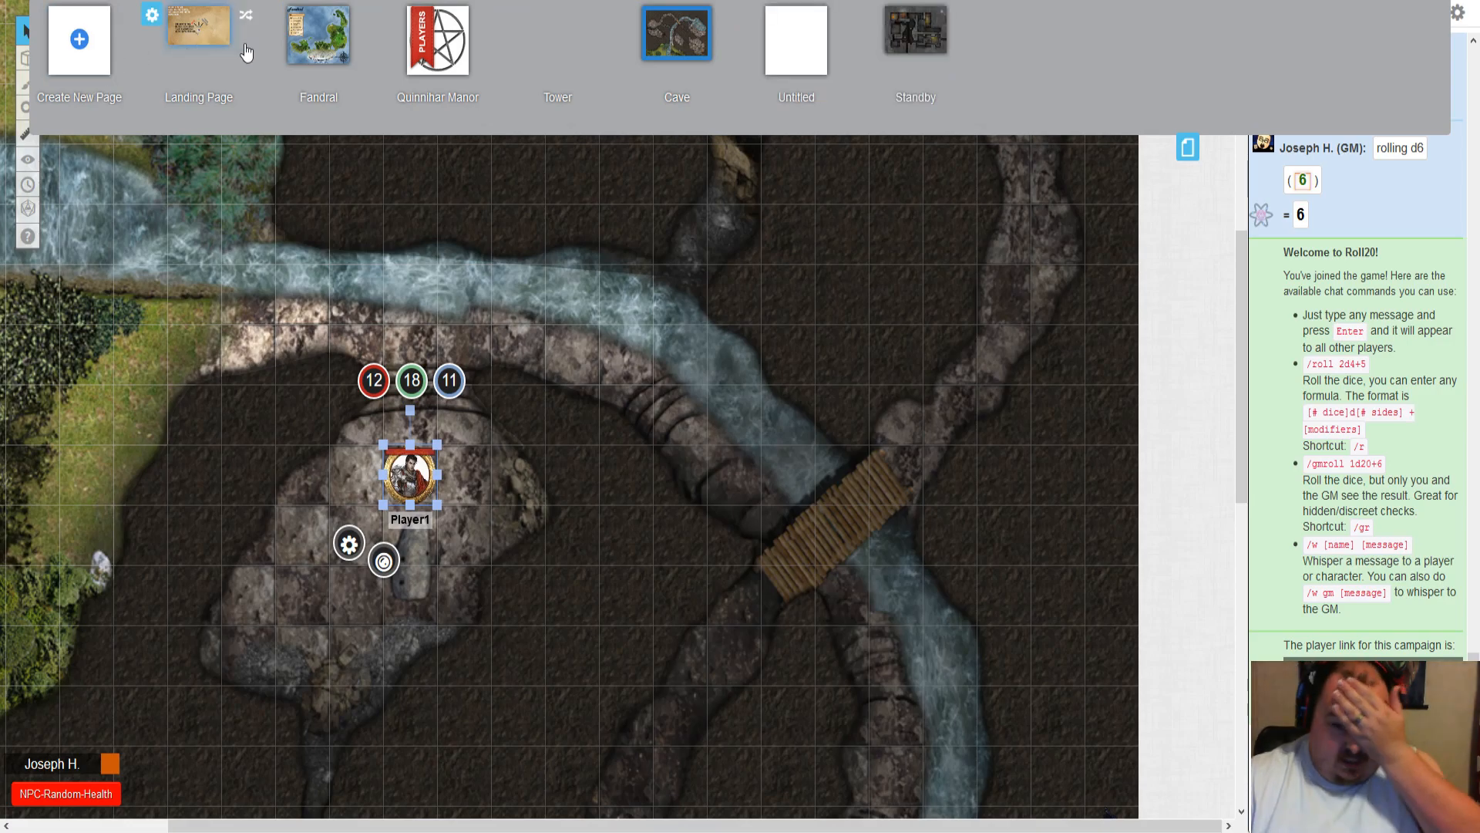
{"action": "left_click", "coordinate": [792, 98]}
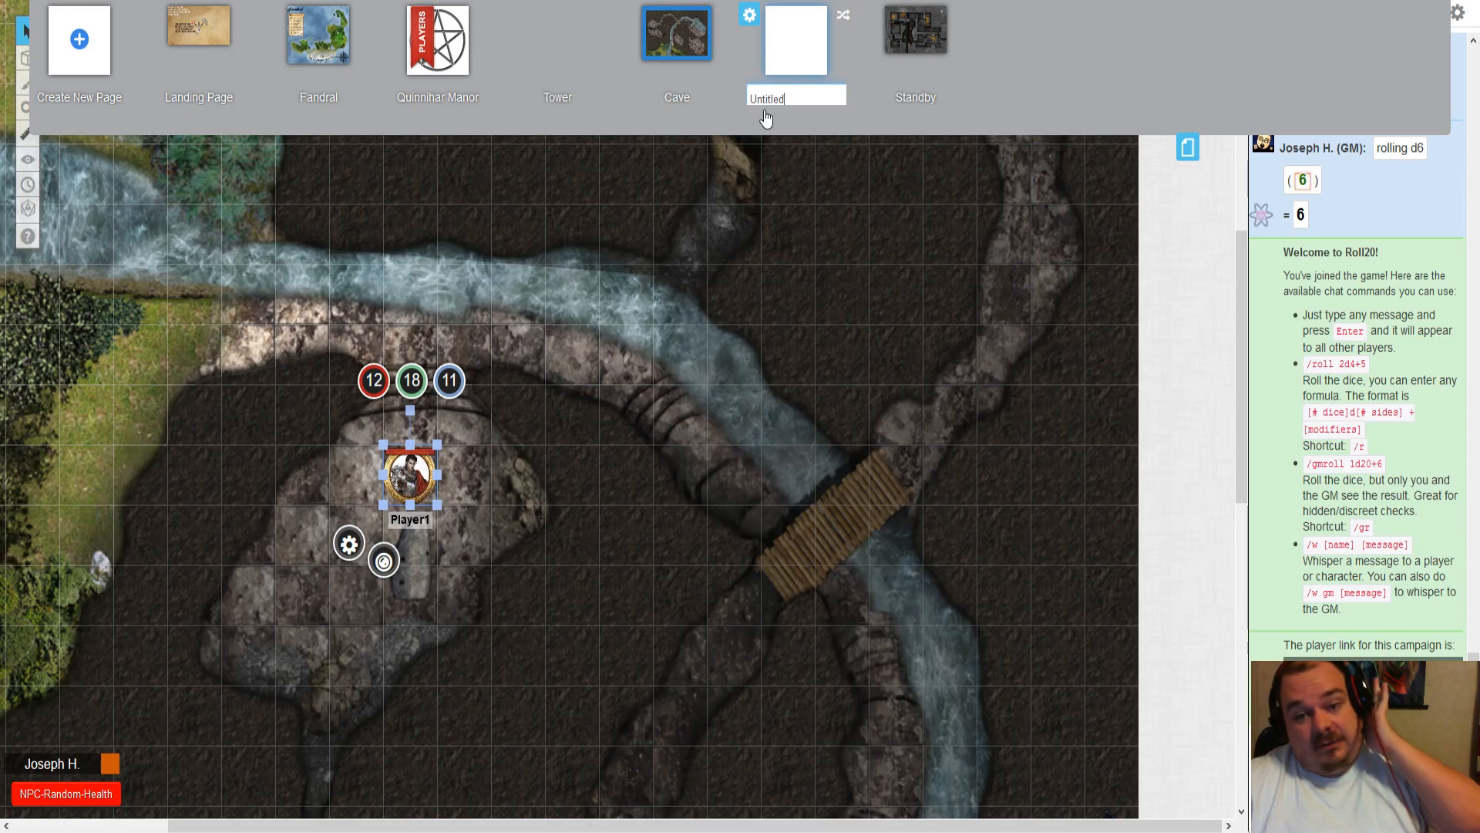
{"action": "double_click", "coordinate": [787, 98]}
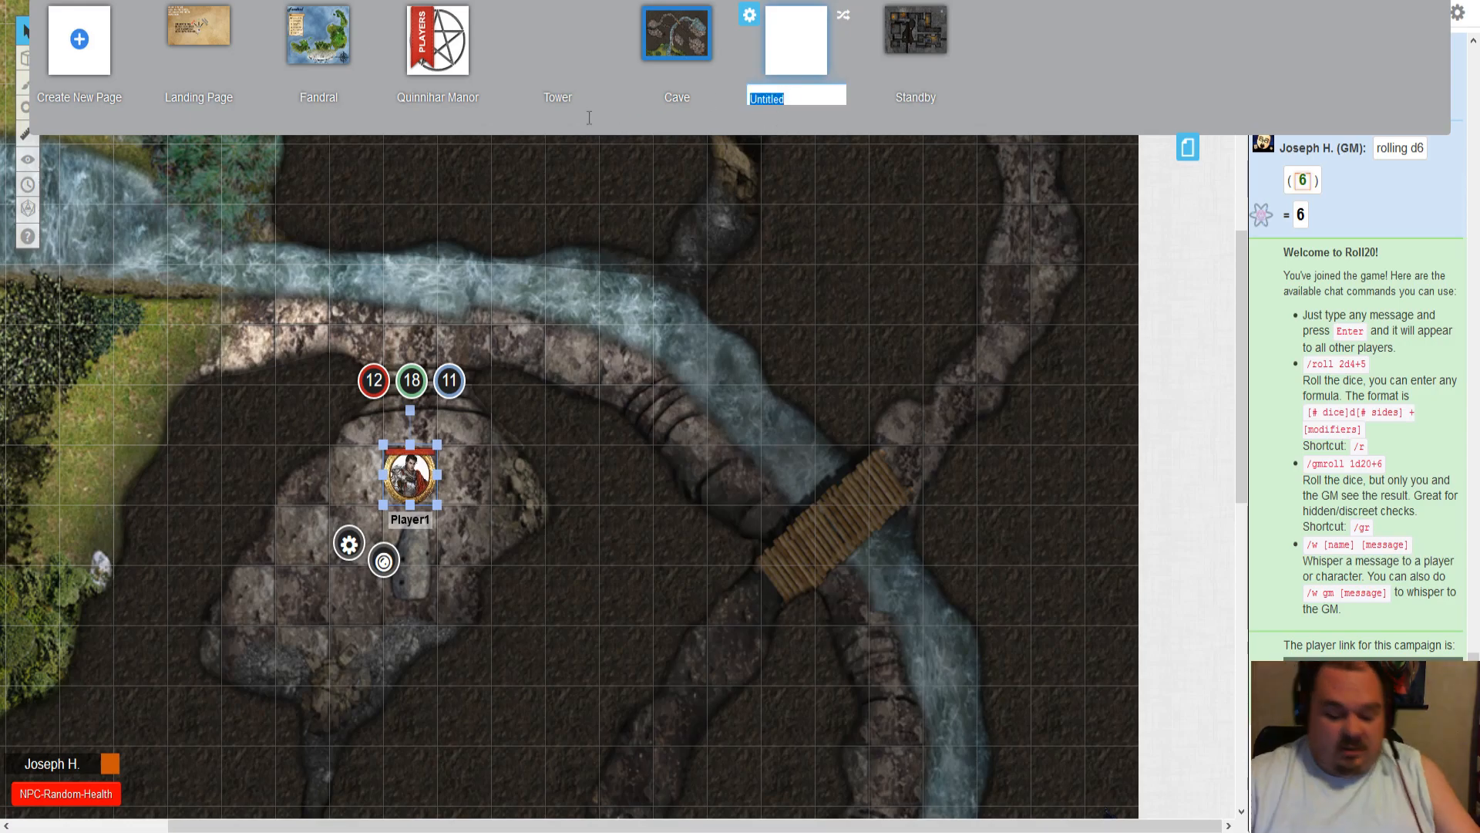
{"action": "type", "text": "Gemer"}
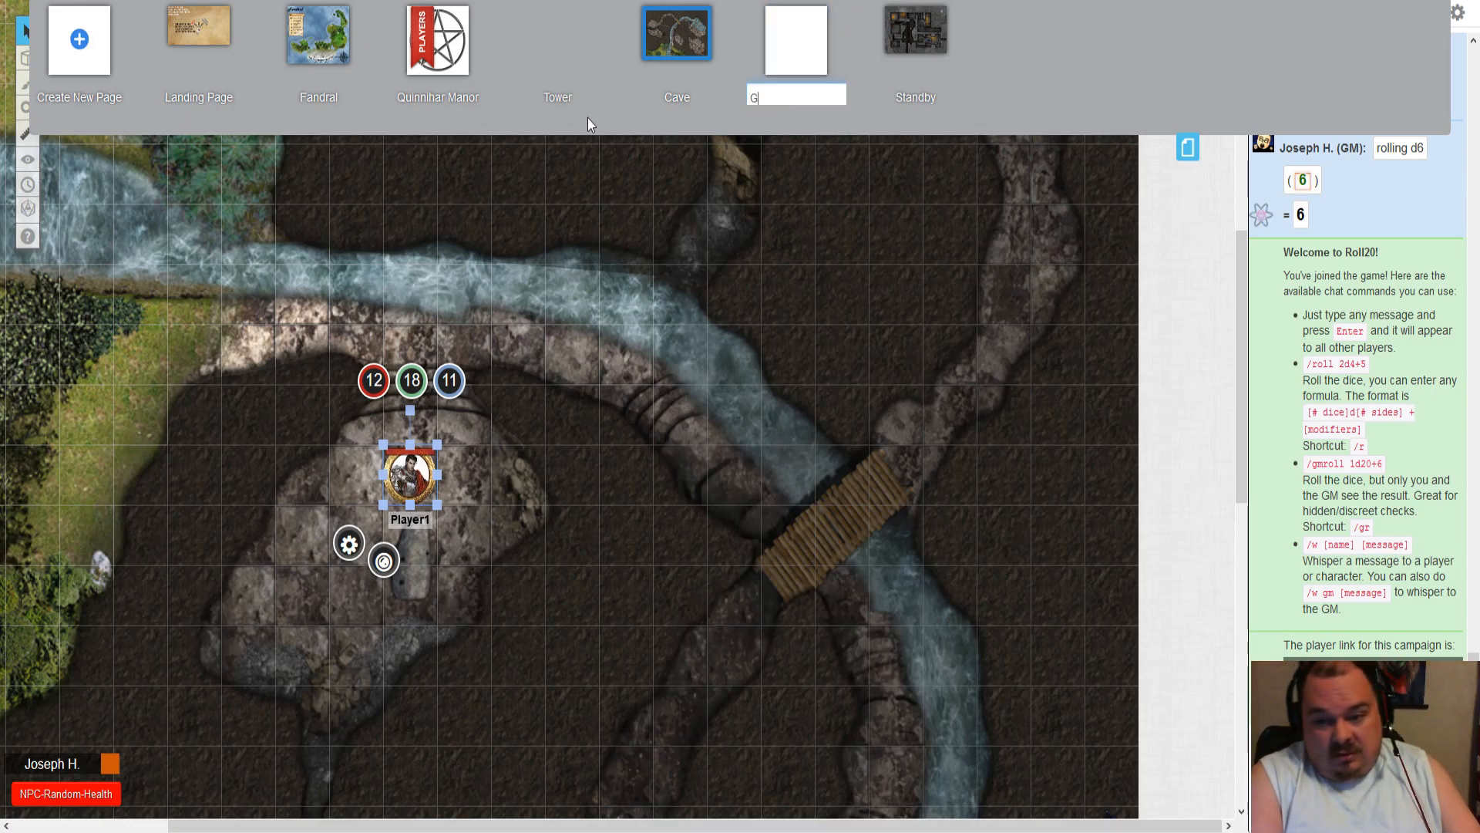
{"action": "key", "text": "BackSpace"}
{"action": "key", "text": "BackSpace"}
{"action": "key", "text": "BackSpace"}
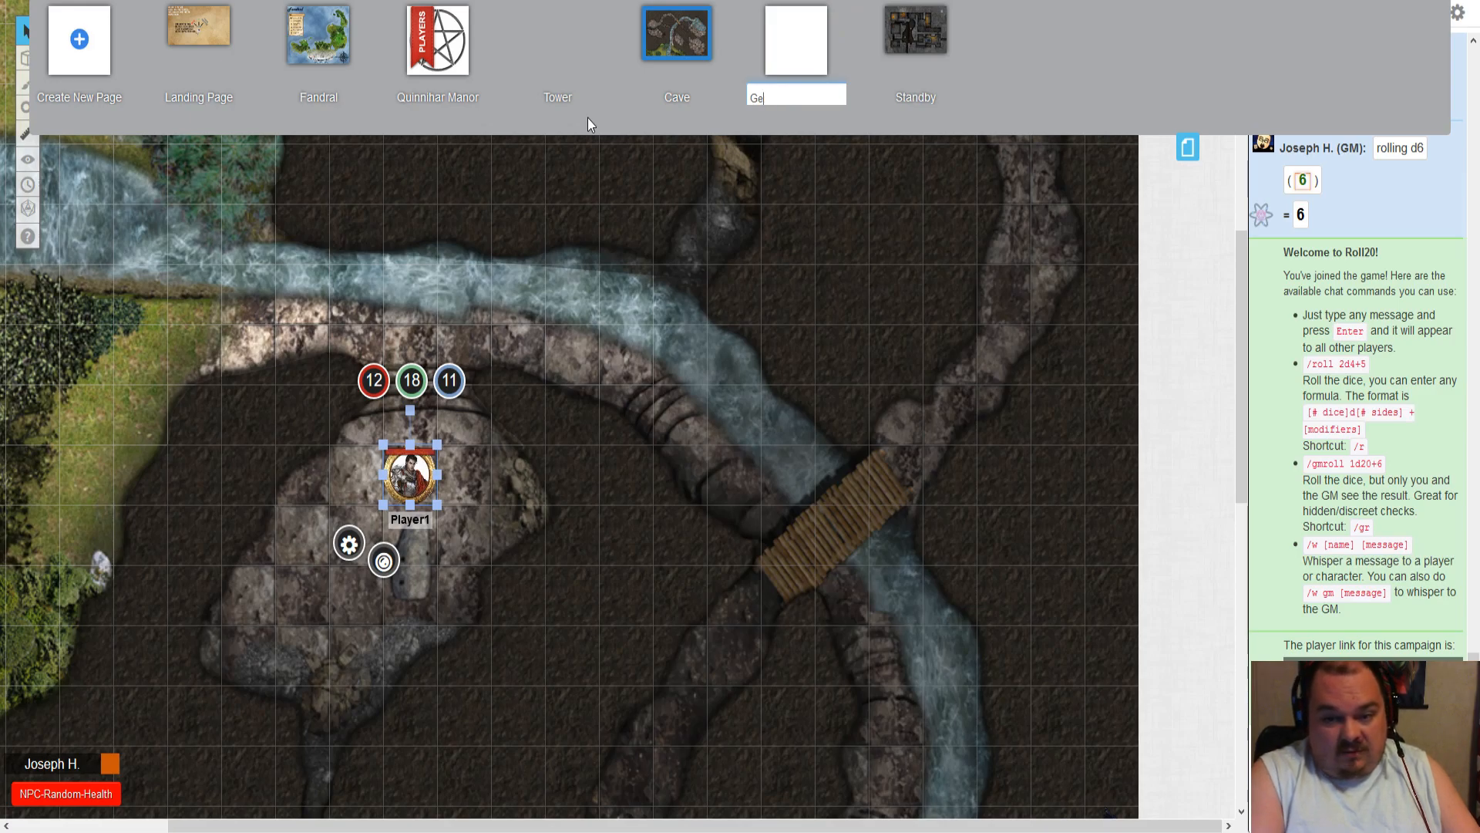
{"action": "type", "text": "neric"}
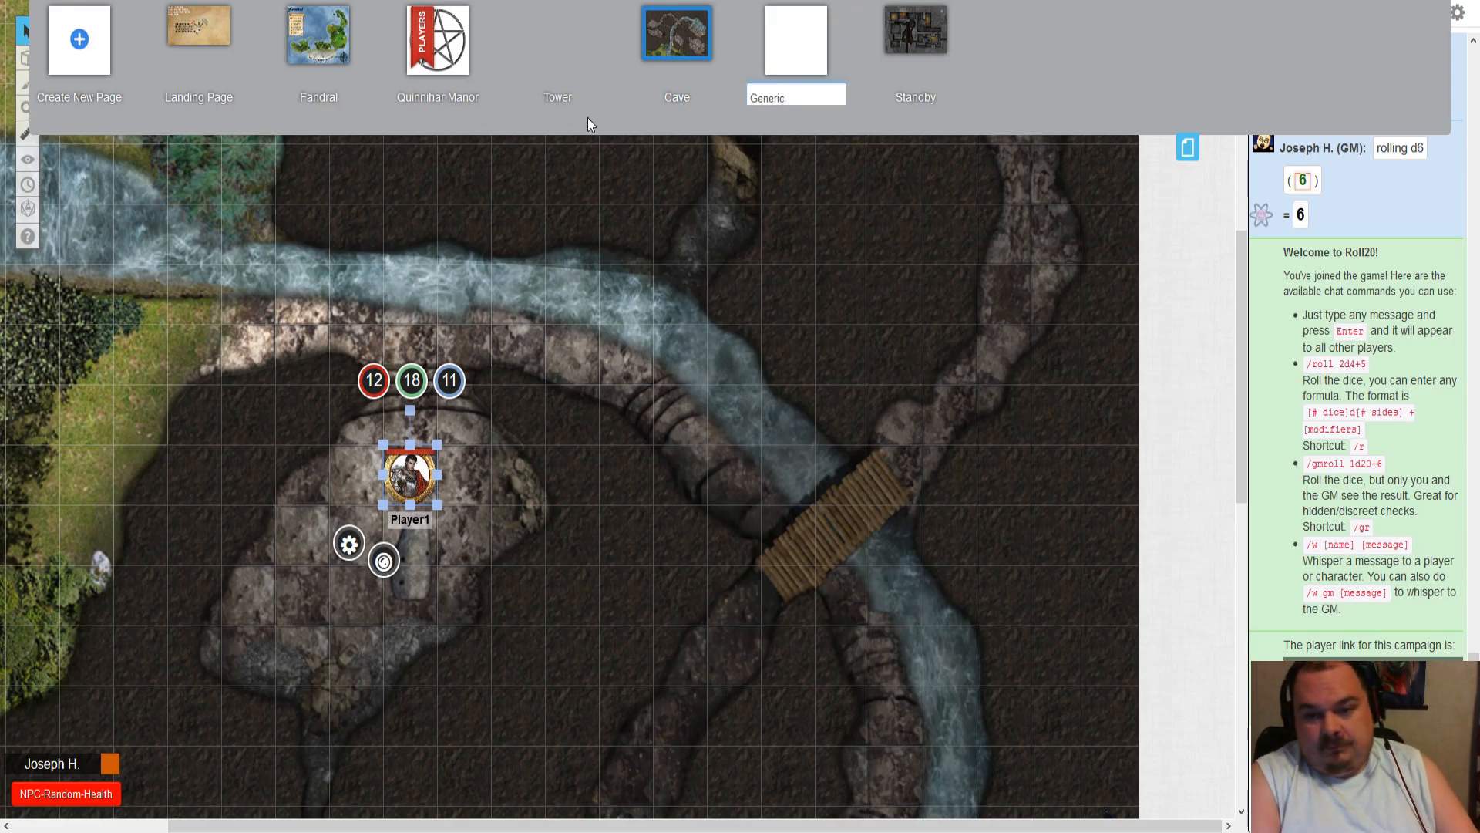
{"action": "key", "text": "Return"}
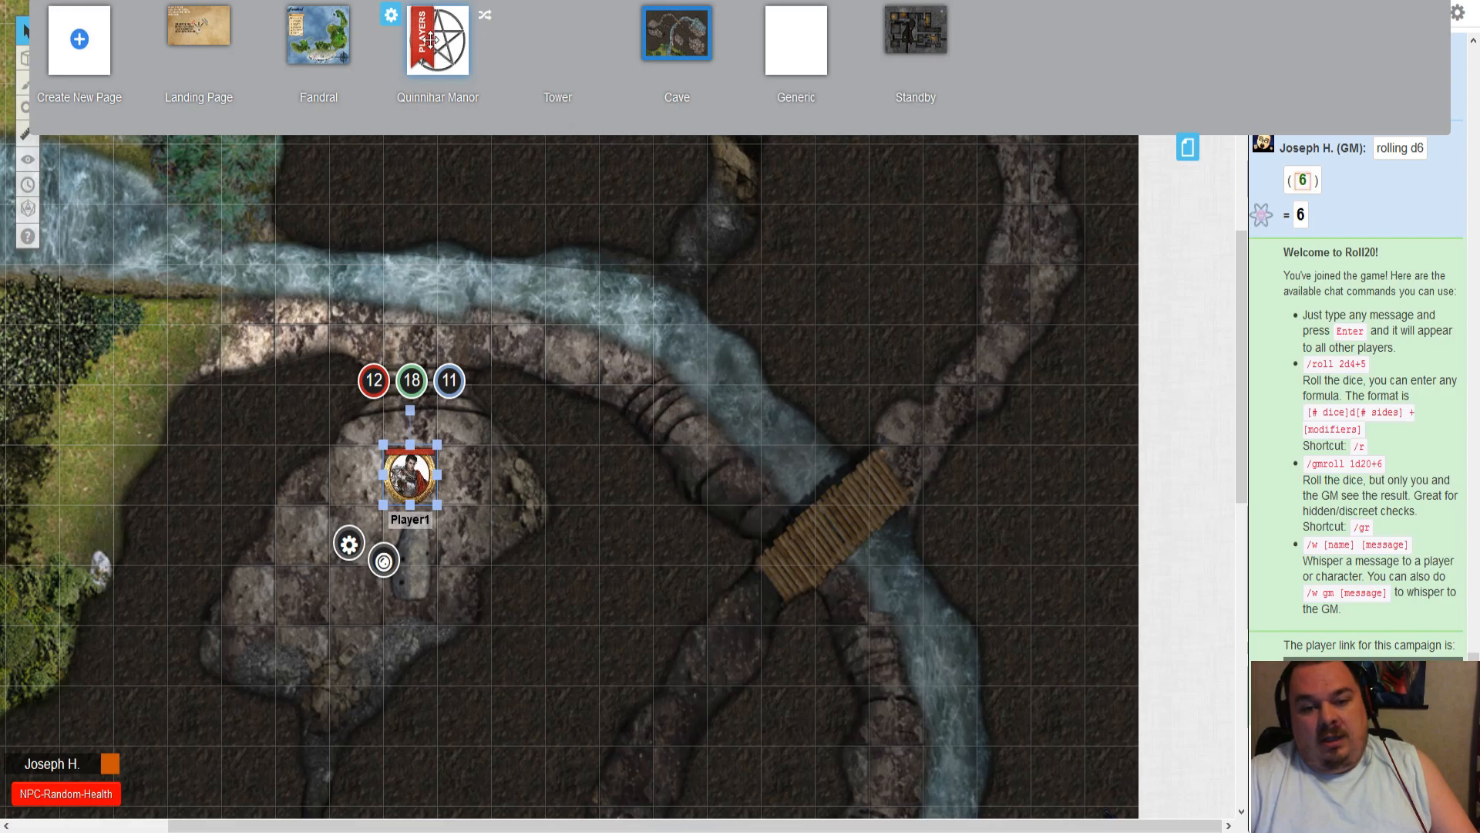
- Move the Players ribbon from Quinnihar Manor to the Generic page and open that page
{"action": "left_click_drag", "start_coordinate": [421, 35], "coordinate": [811, 68]}
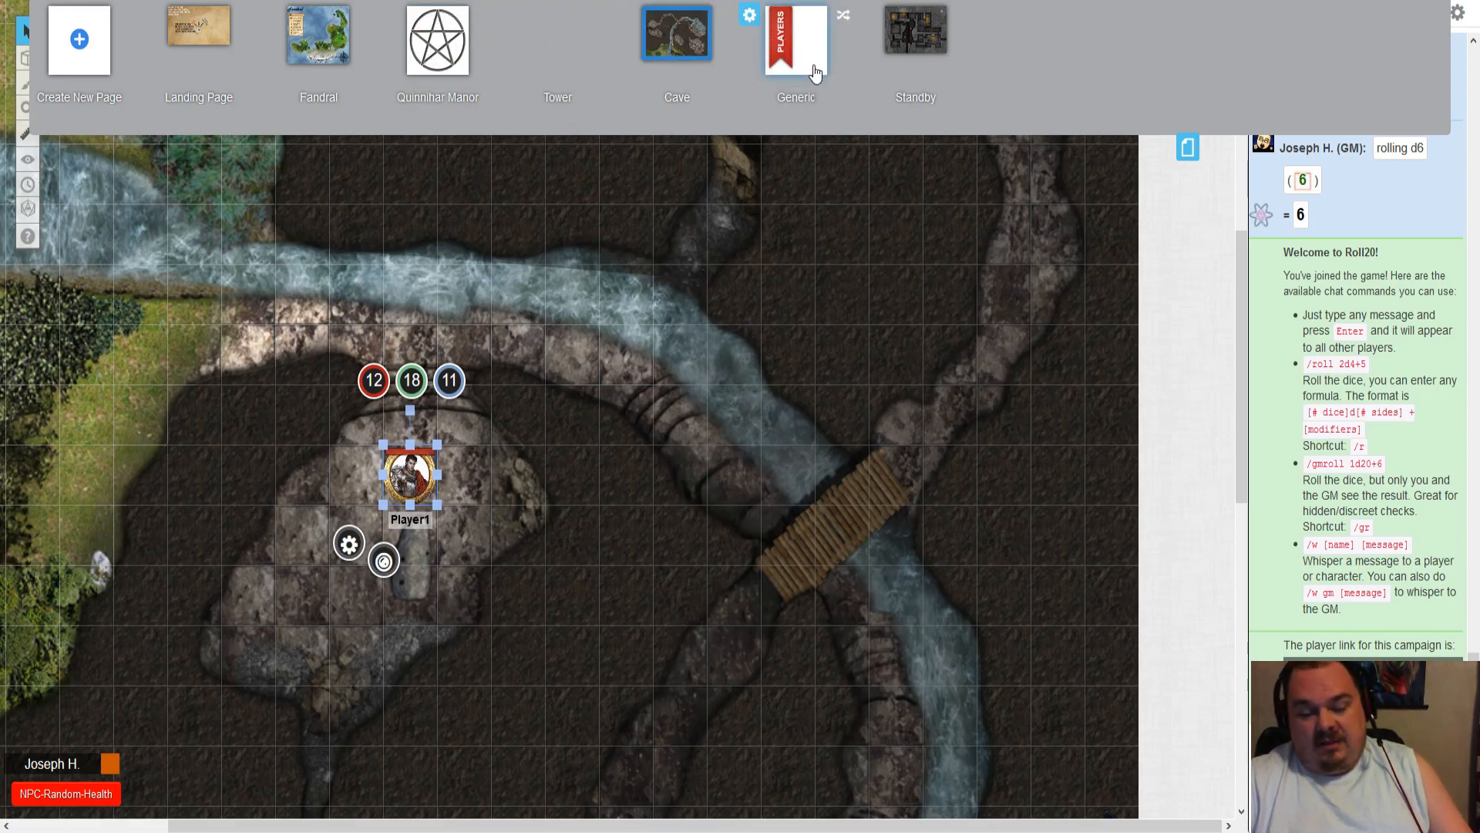
{"action": "left_click", "coordinate": [816, 73]}
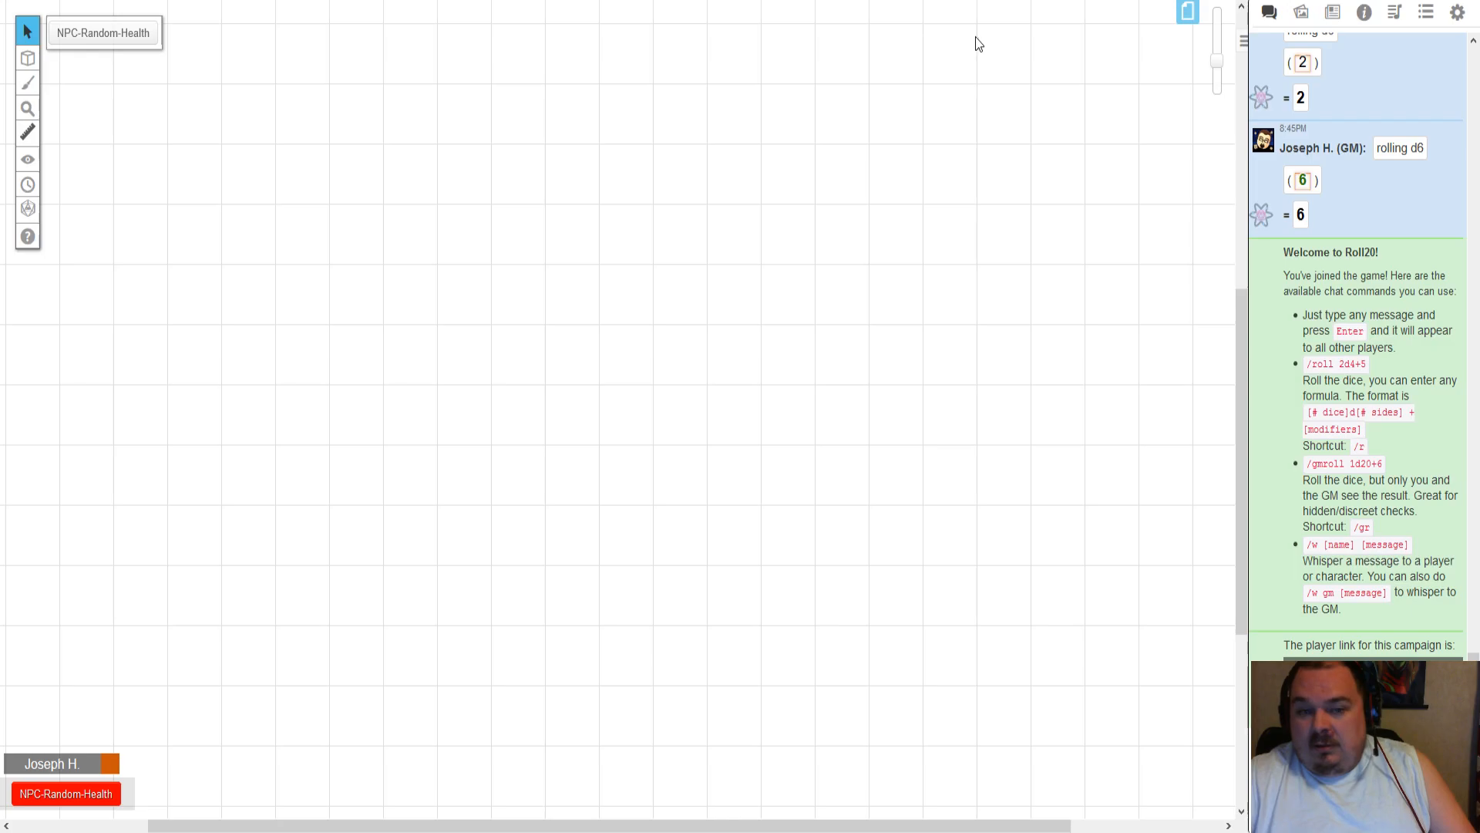
- Open the Generic page's settings and set the page size to 20 by 18 units
{"action": "left_click", "coordinate": [1187, 12]}
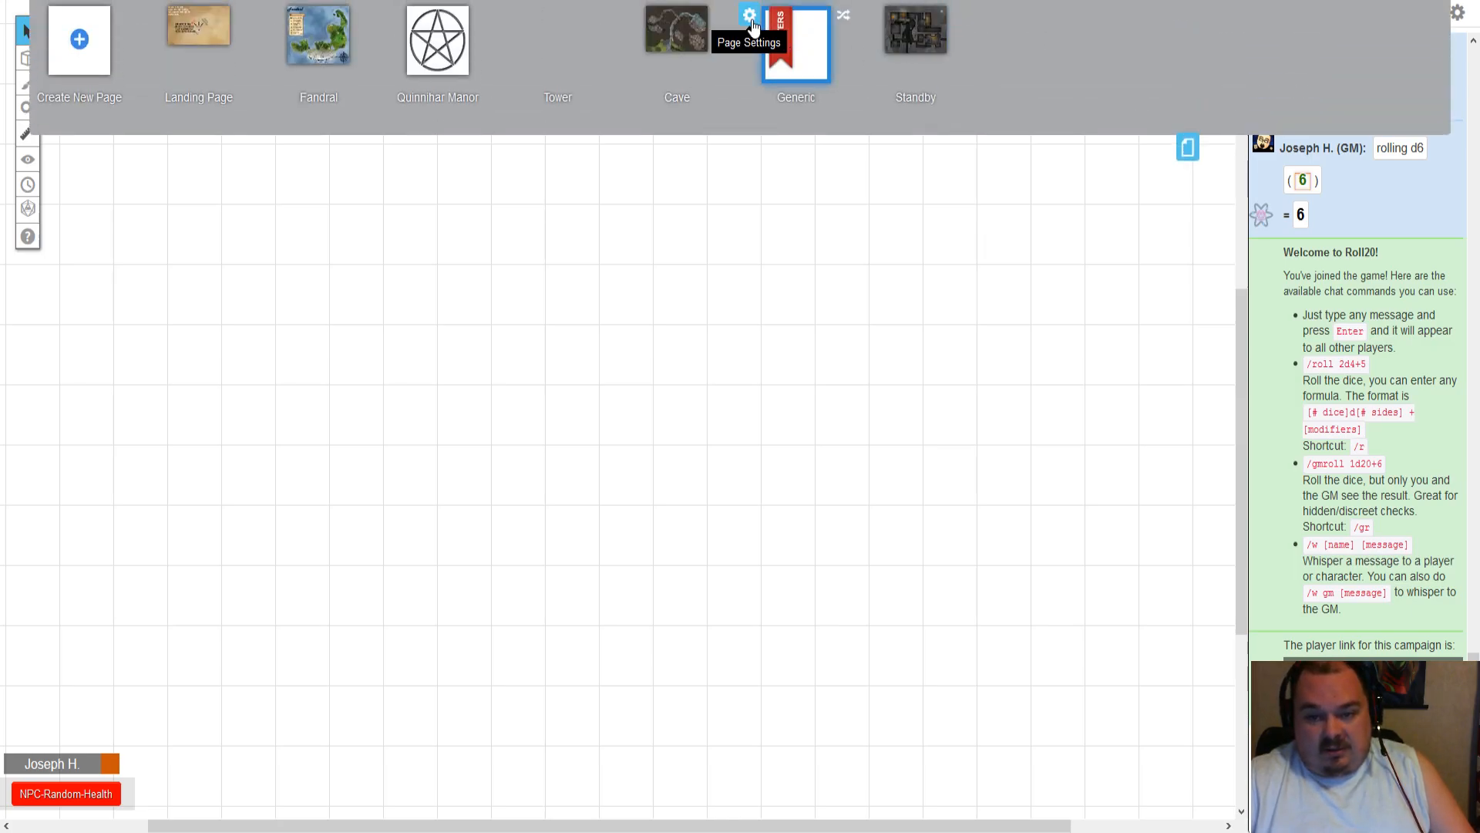
{"action": "left_click", "coordinate": [751, 26]}
{"action": "left_click_drag", "start_coordinate": [732, 94], "coordinate": [669, 87]}
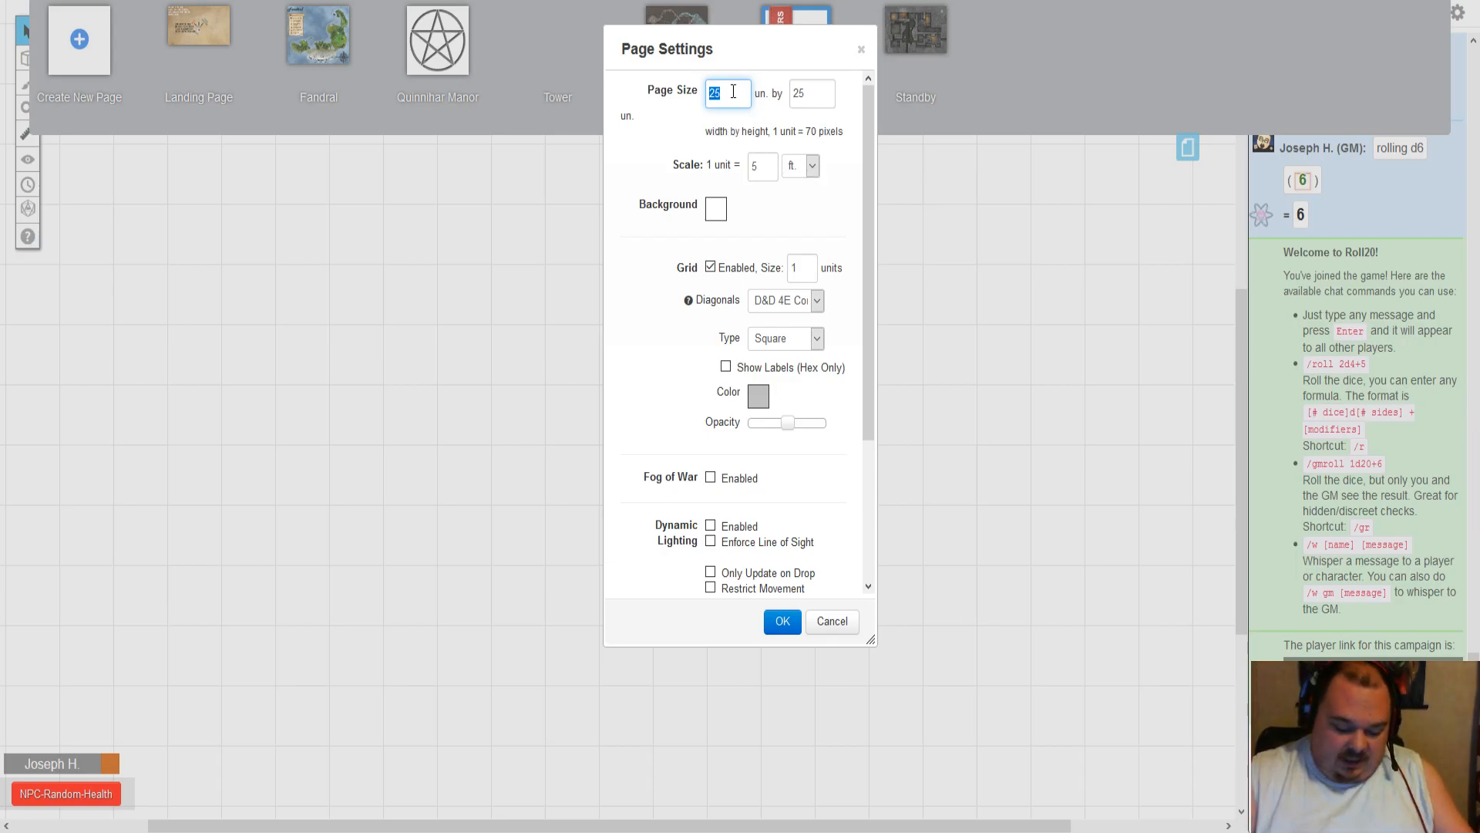
{"action": "type", "text": "20"}
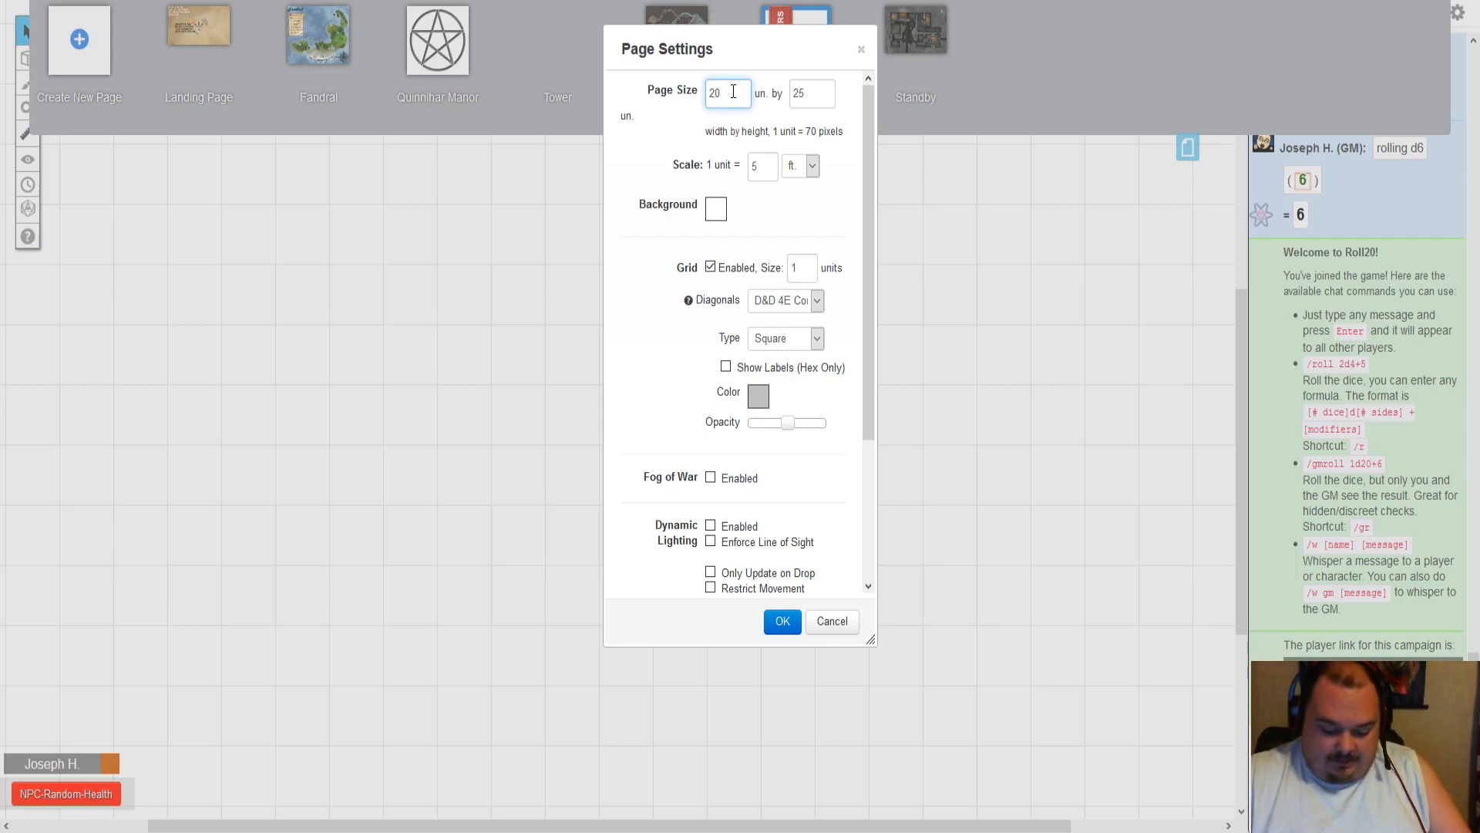
{"action": "key", "text": "Tab"}
{"action": "type", "text": "18"}
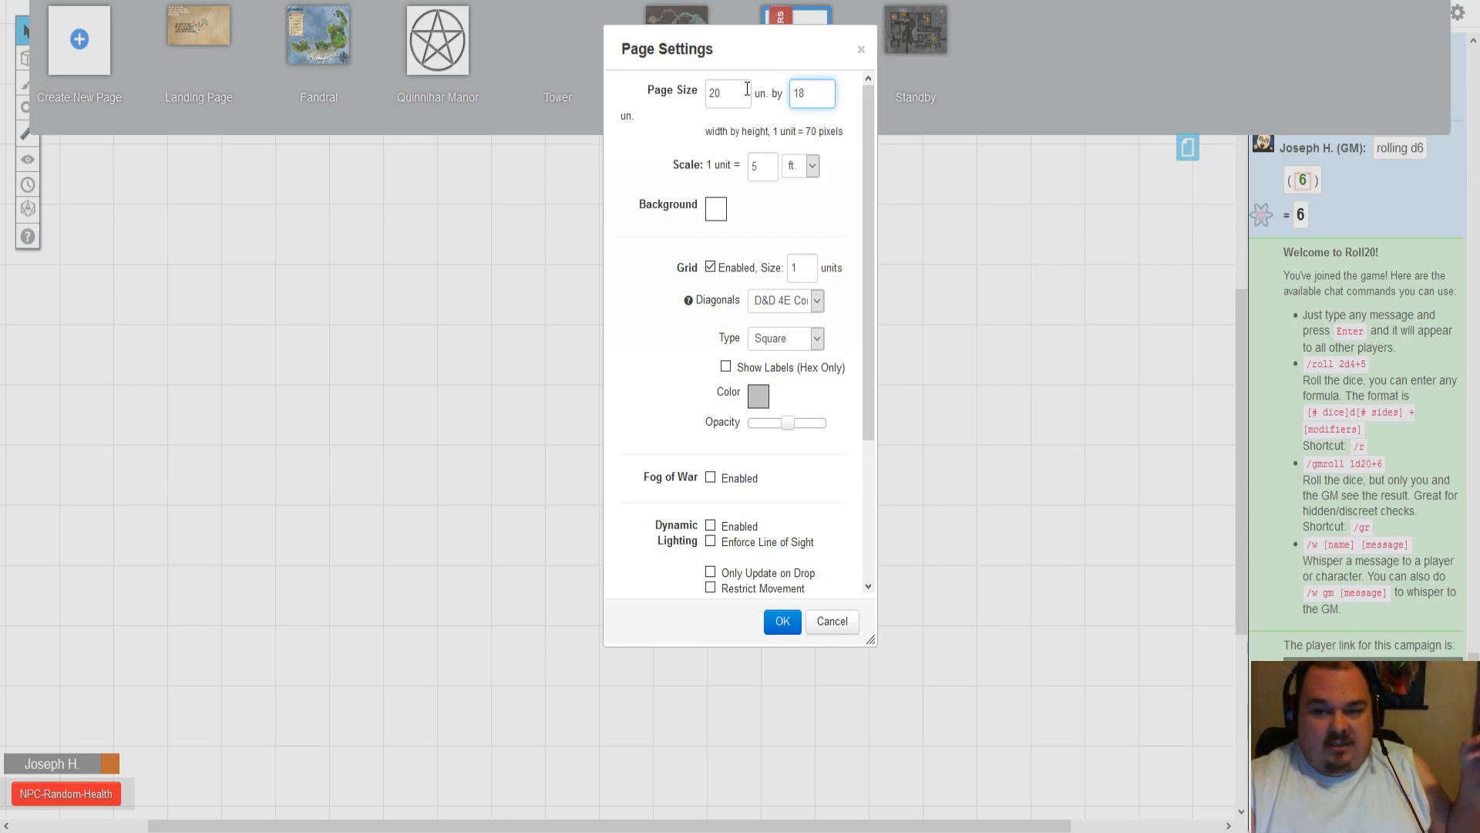
- Change the page size to 22 units wide by 20 units high
{"action": "double_click", "coordinate": [714, 93]}
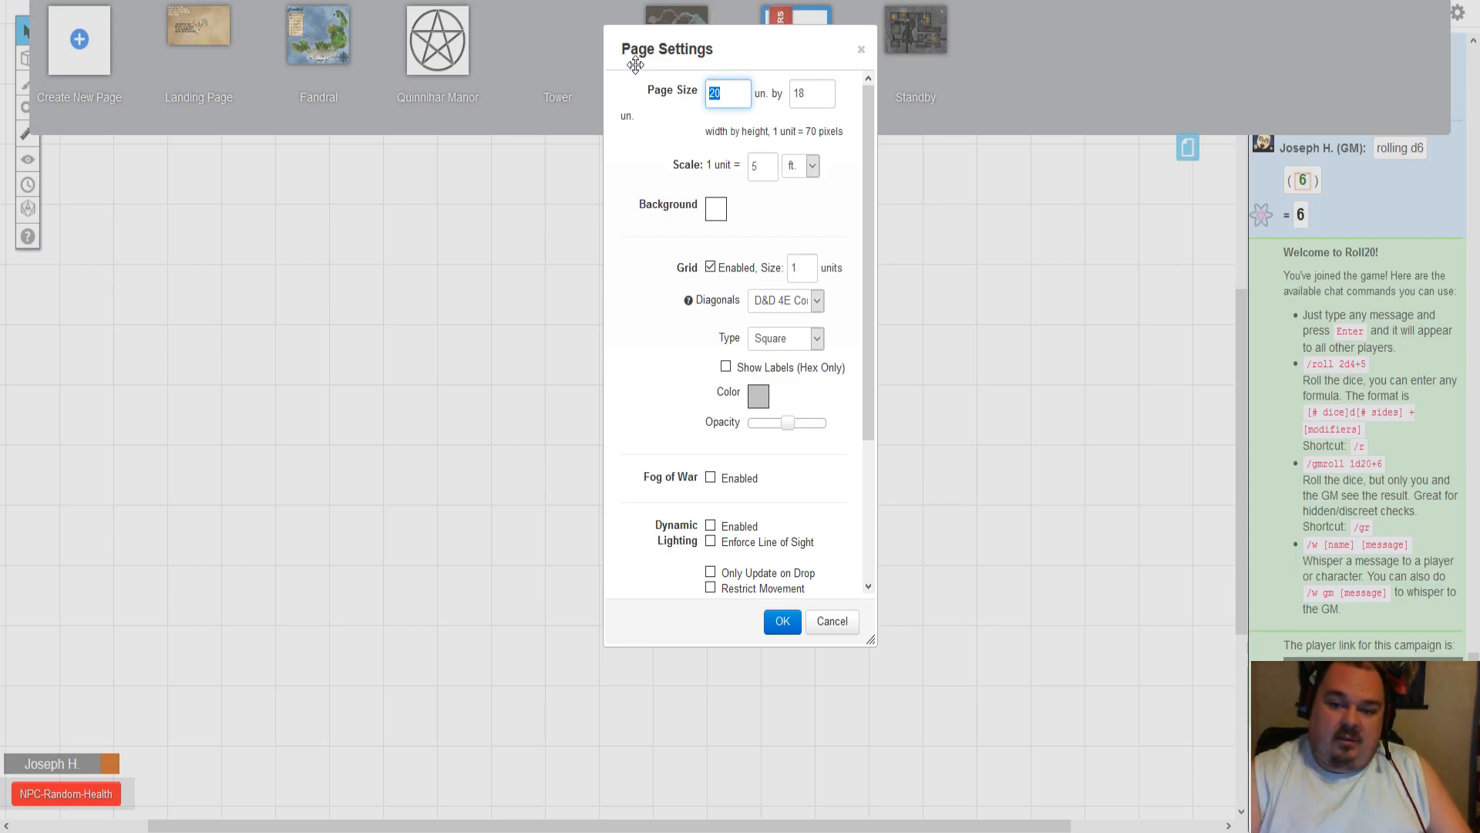
{"action": "type", "text": "2"}
{"action": "key", "text": "Tab"}
{"action": "type", "text": "20"}
{"action": "key", "text": "shift+Tab"}
{"action": "type", "text": "22"}
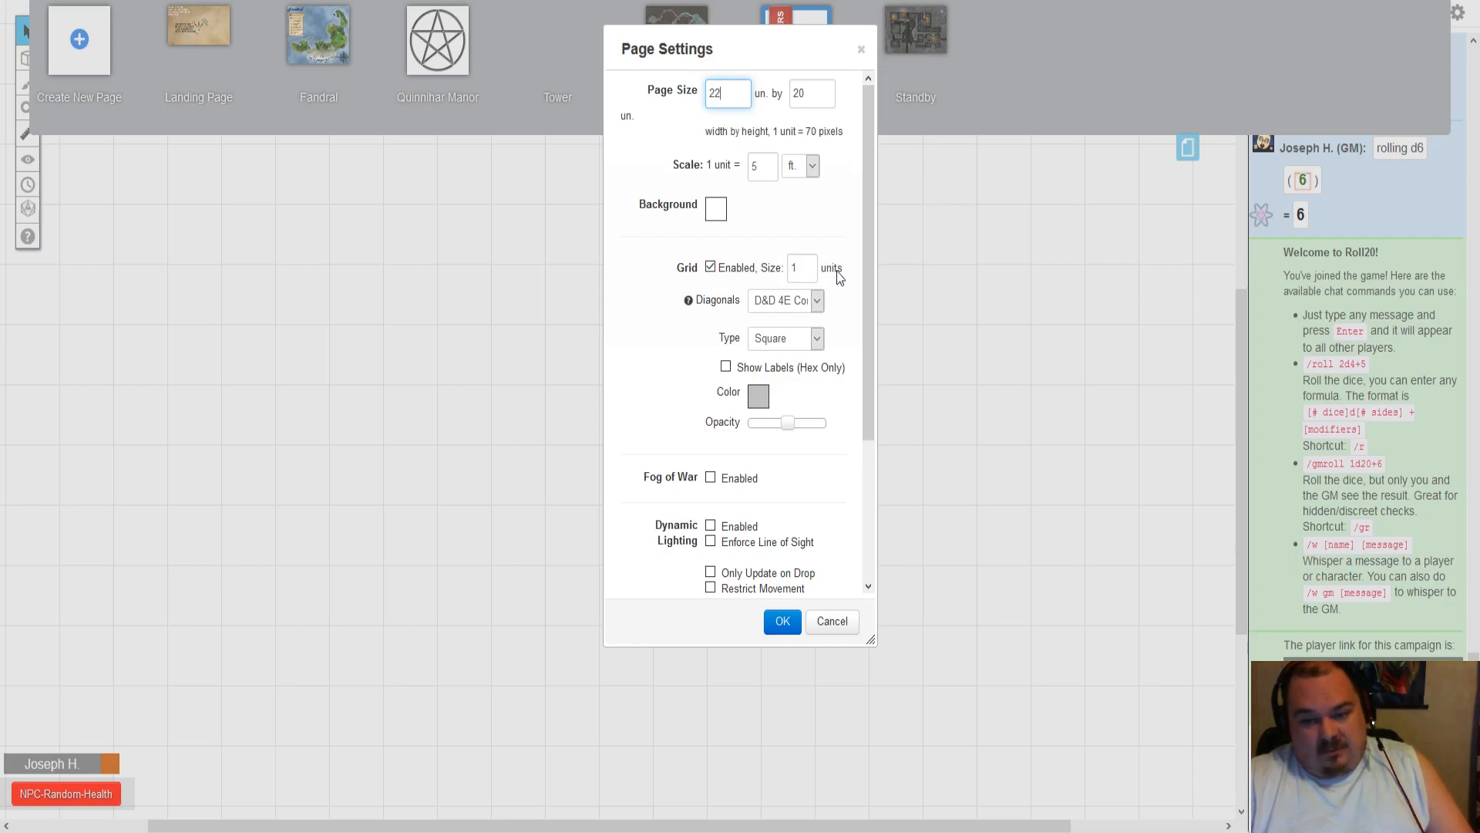
- Set the page's grid color to black, keep Play on Load at None, and apply the page settings
{"action": "scroll", "coordinate": [832, 283], "scroll_direction": "down", "scroll_amount": 1}
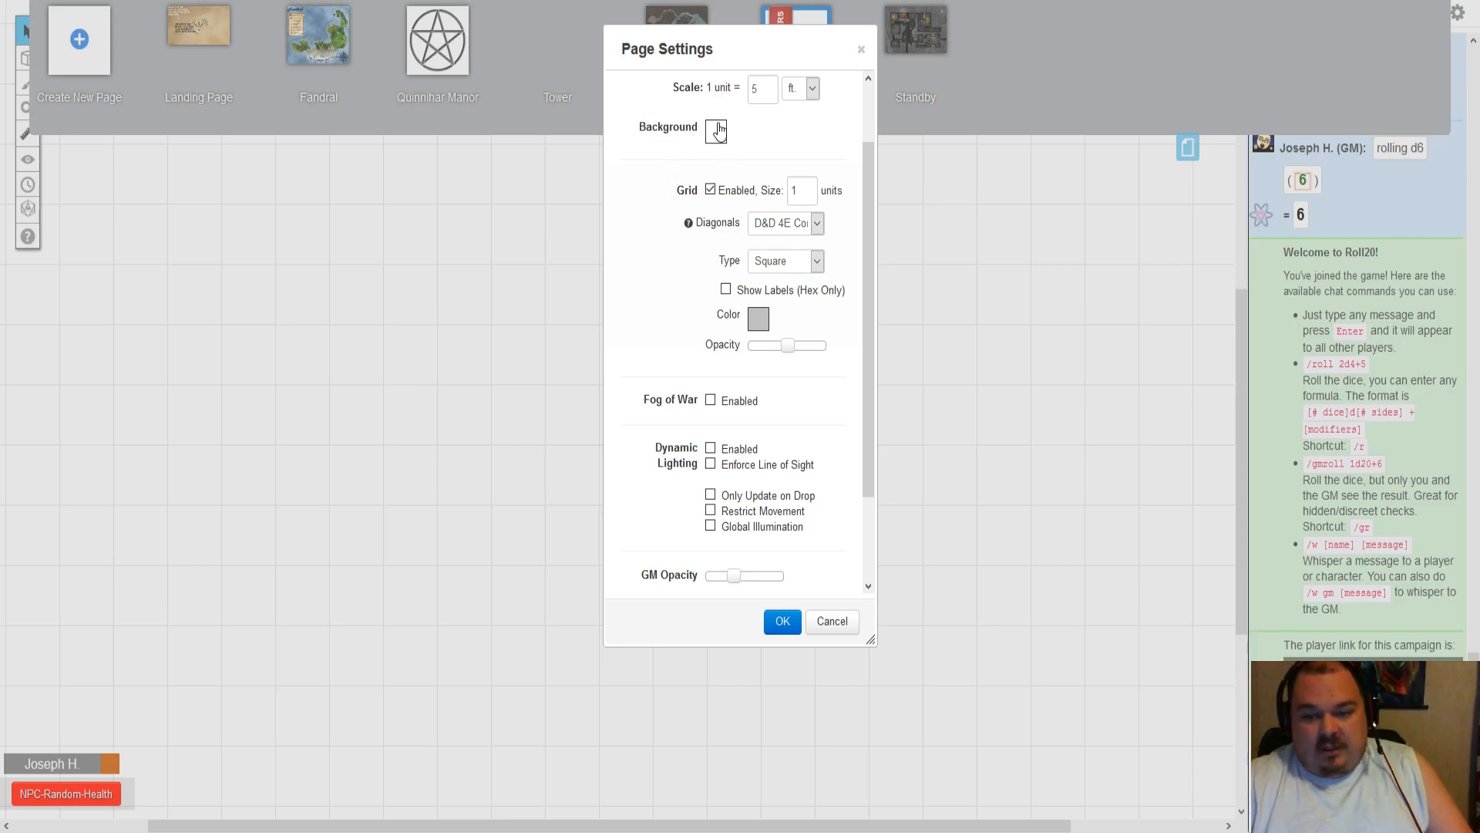
{"action": "left_click", "coordinate": [757, 322]}
{"action": "left_click", "coordinate": [697, 344]}
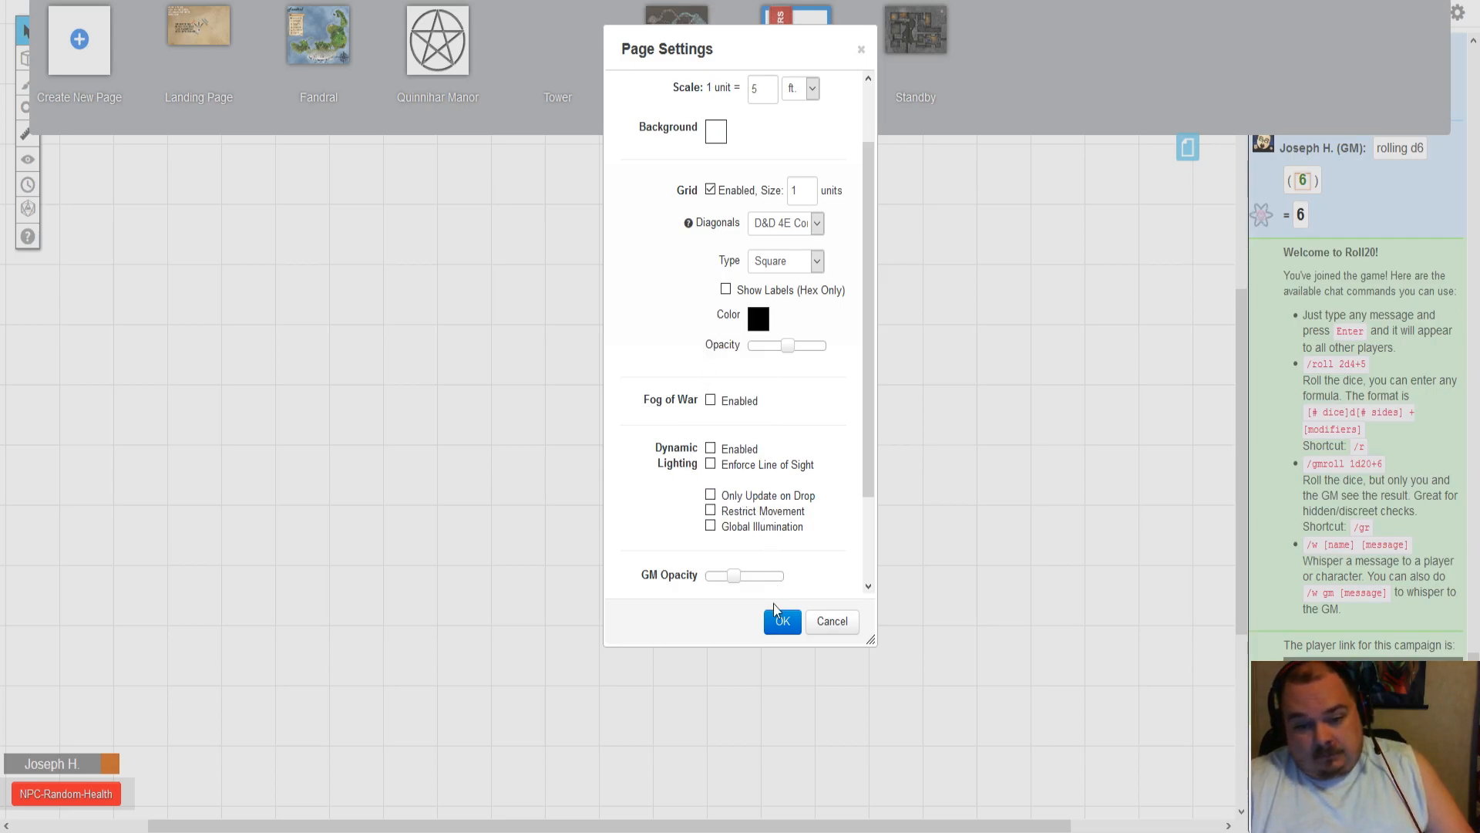
{"action": "scroll", "coordinate": [786, 419], "scroll_direction": "down", "scroll_amount": 2}
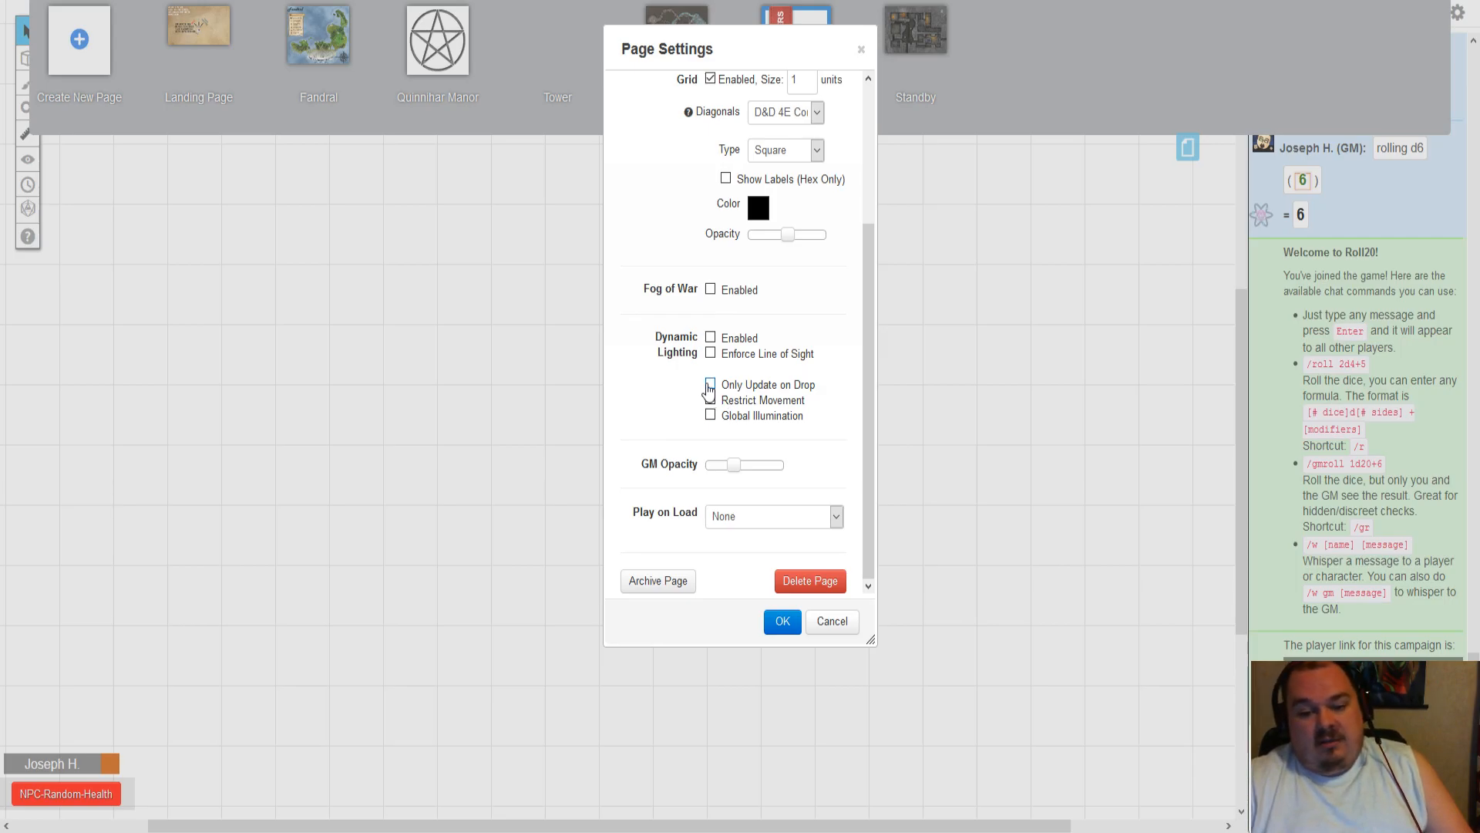
{"action": "left_click", "coordinate": [836, 518]}
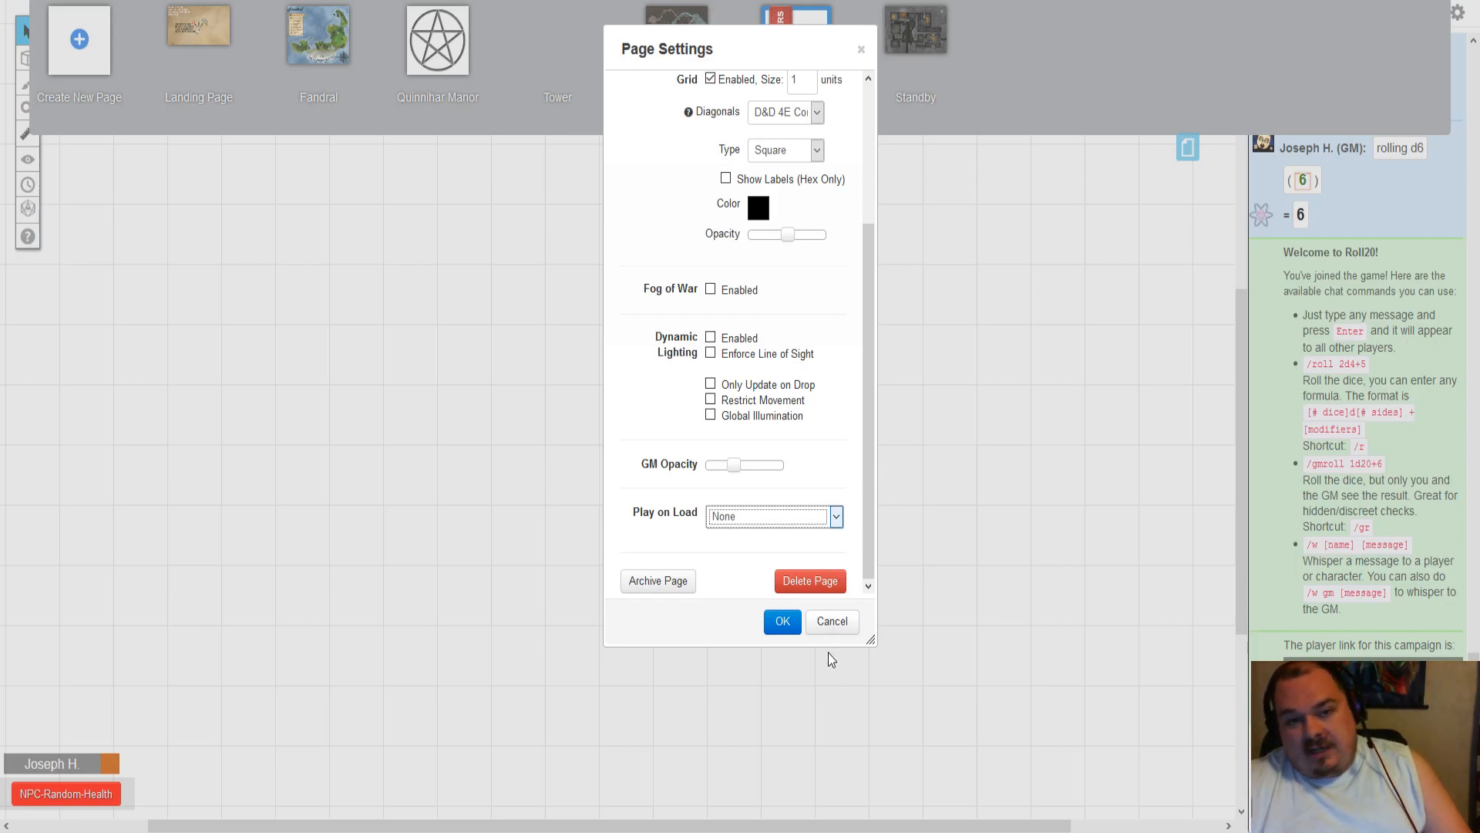
{"action": "left_click", "coordinate": [834, 439]}
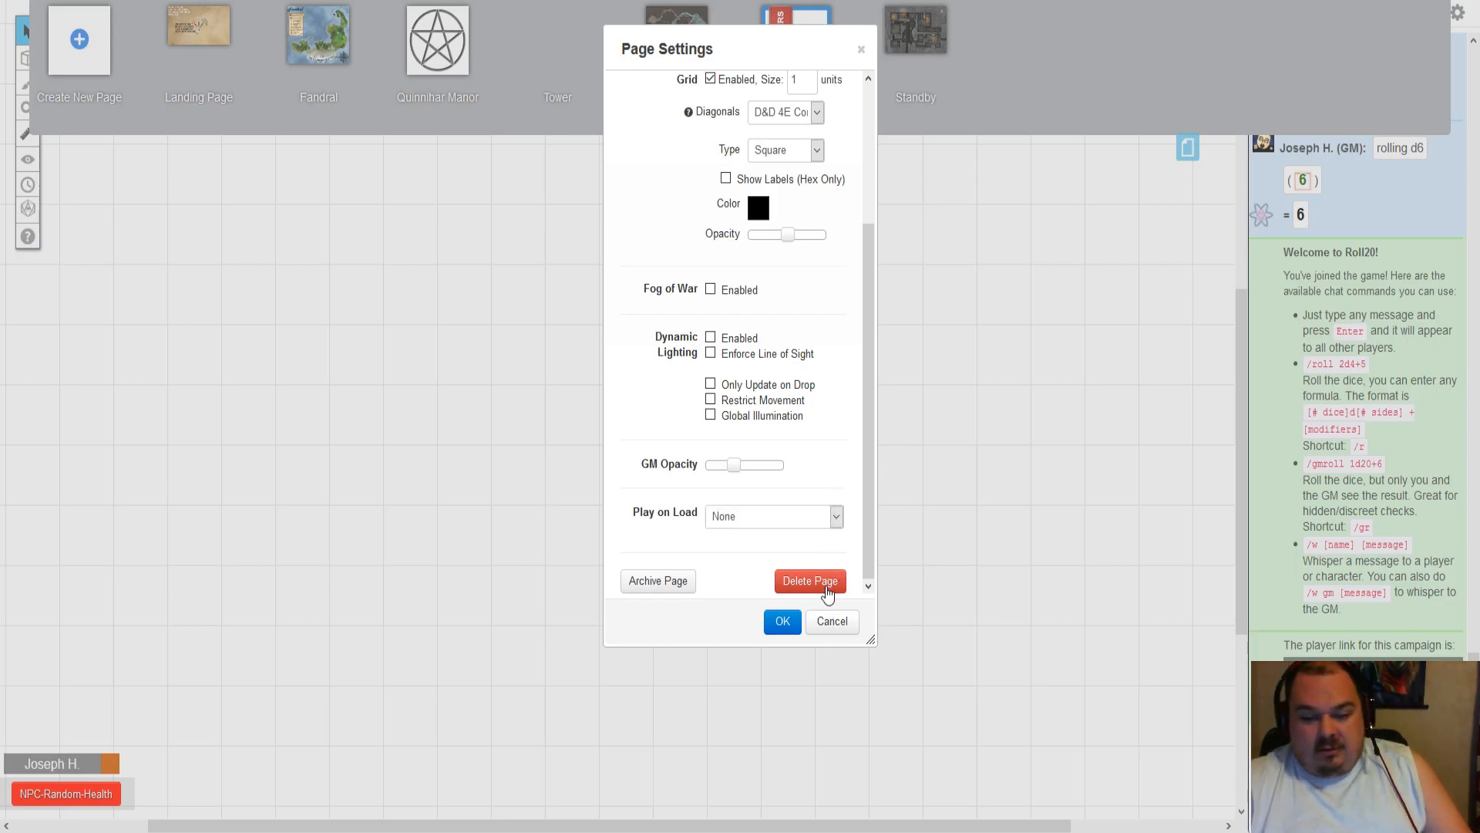
{"action": "left_click", "coordinate": [783, 621]}
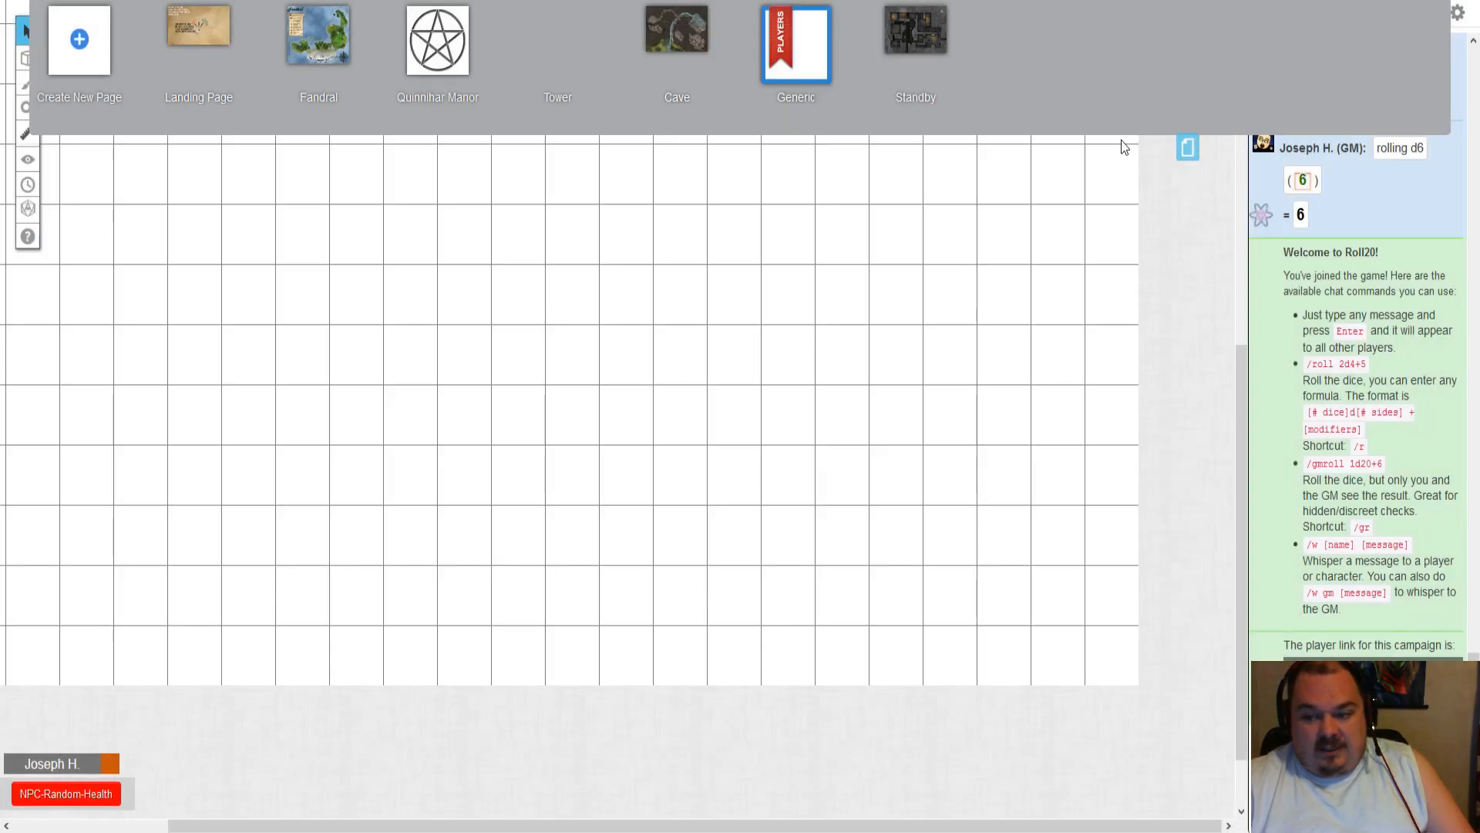
{"action": "left_click", "coordinate": [1185, 146]}
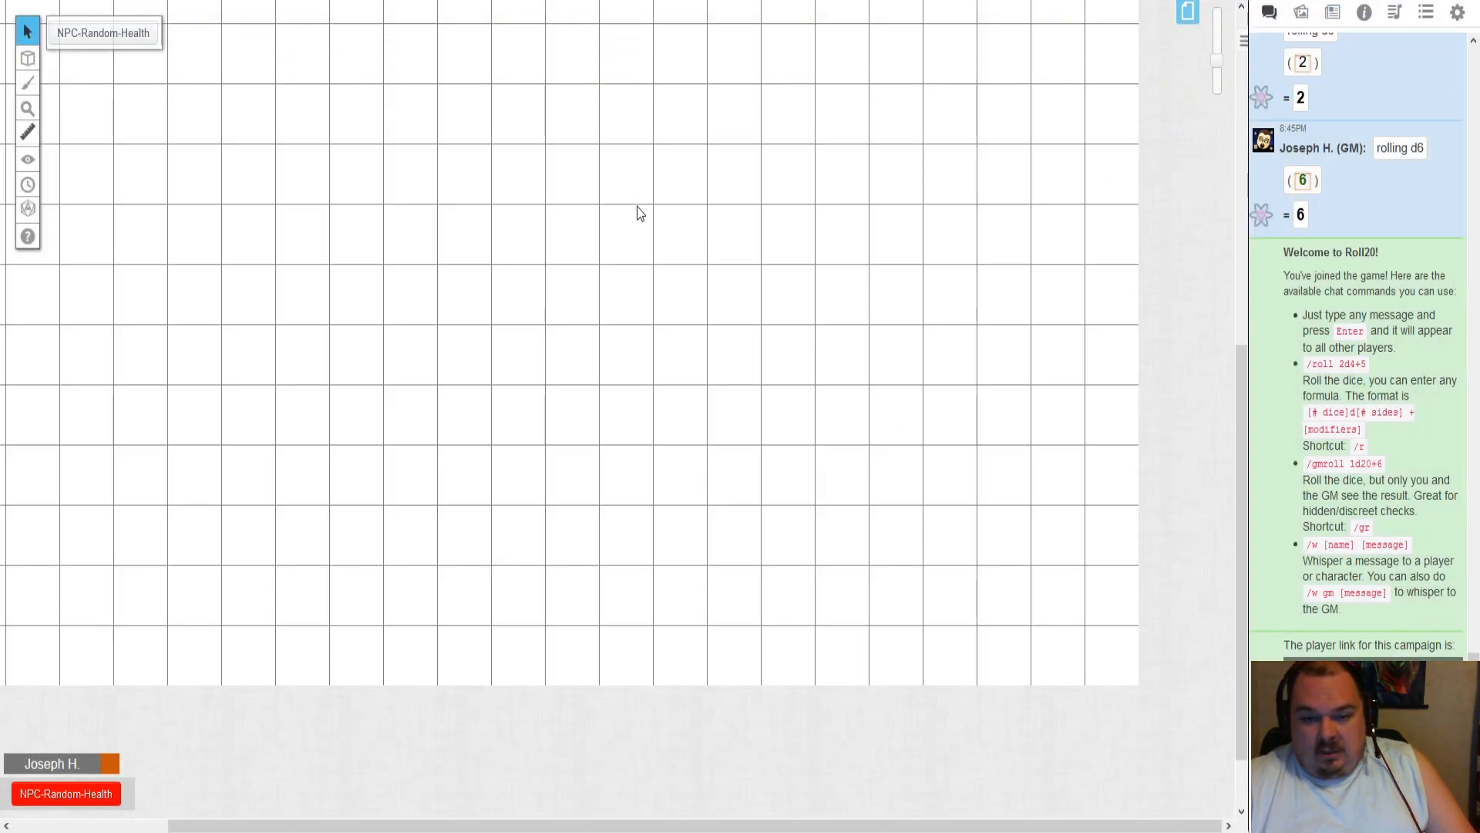
- Draw a small orange freehand arrow from the grid intersection one square in from the page's upper-left corner
{"action": "scroll", "coordinate": [456, 285], "scroll_direction": "up", "scroll_amount": 5}
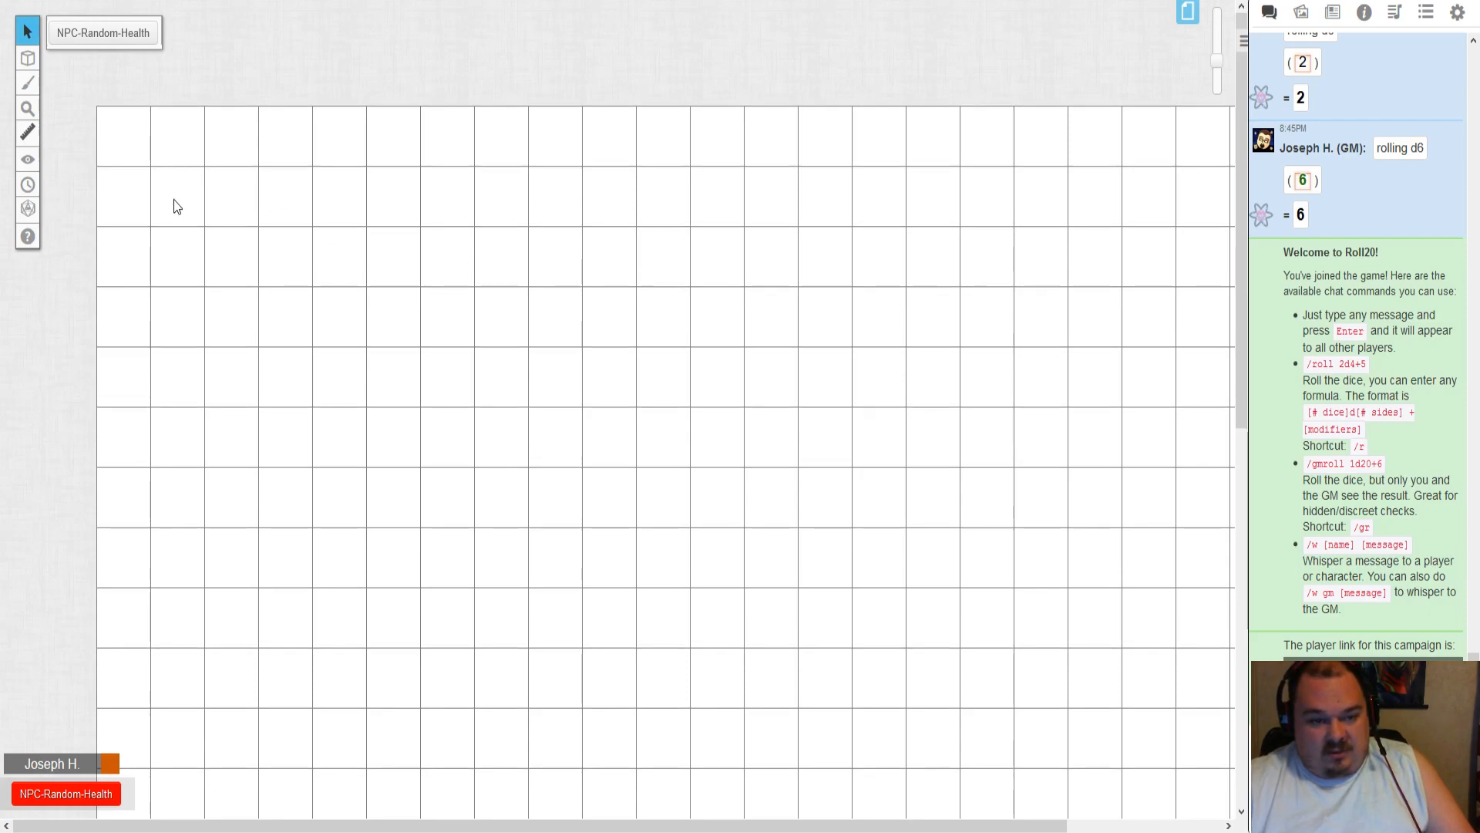
{"action": "left_click", "coordinate": [29, 83]}
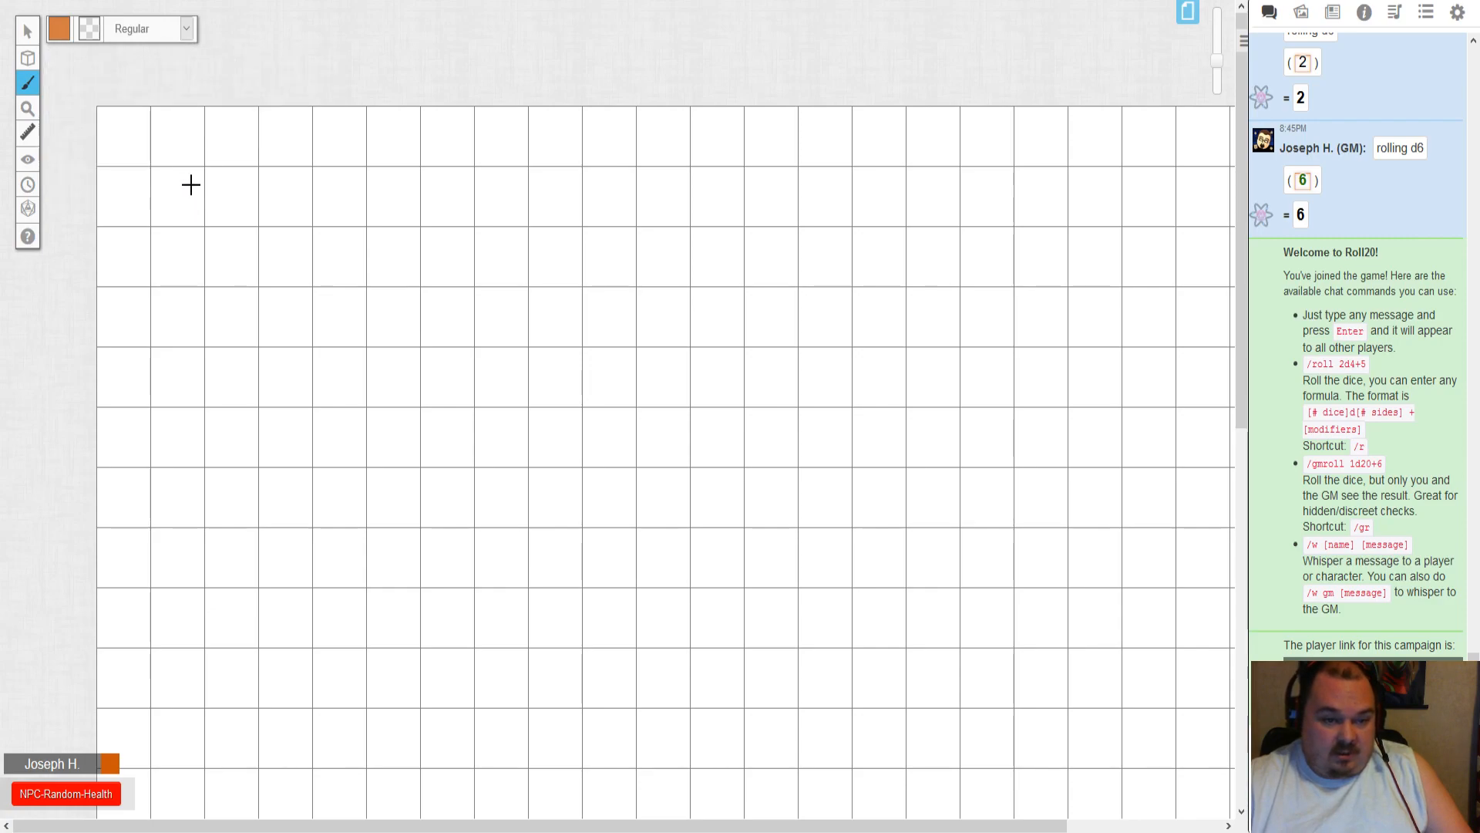
{"action": "mouse_move", "coordinate": [153, 168]}
{"action": "left_mouse_down"}
{"action": "mouse_move", "coordinate": [186, 206]}
{"action": "mouse_move", "coordinate": [185, 176]}
{"action": "left_mouse_up"}
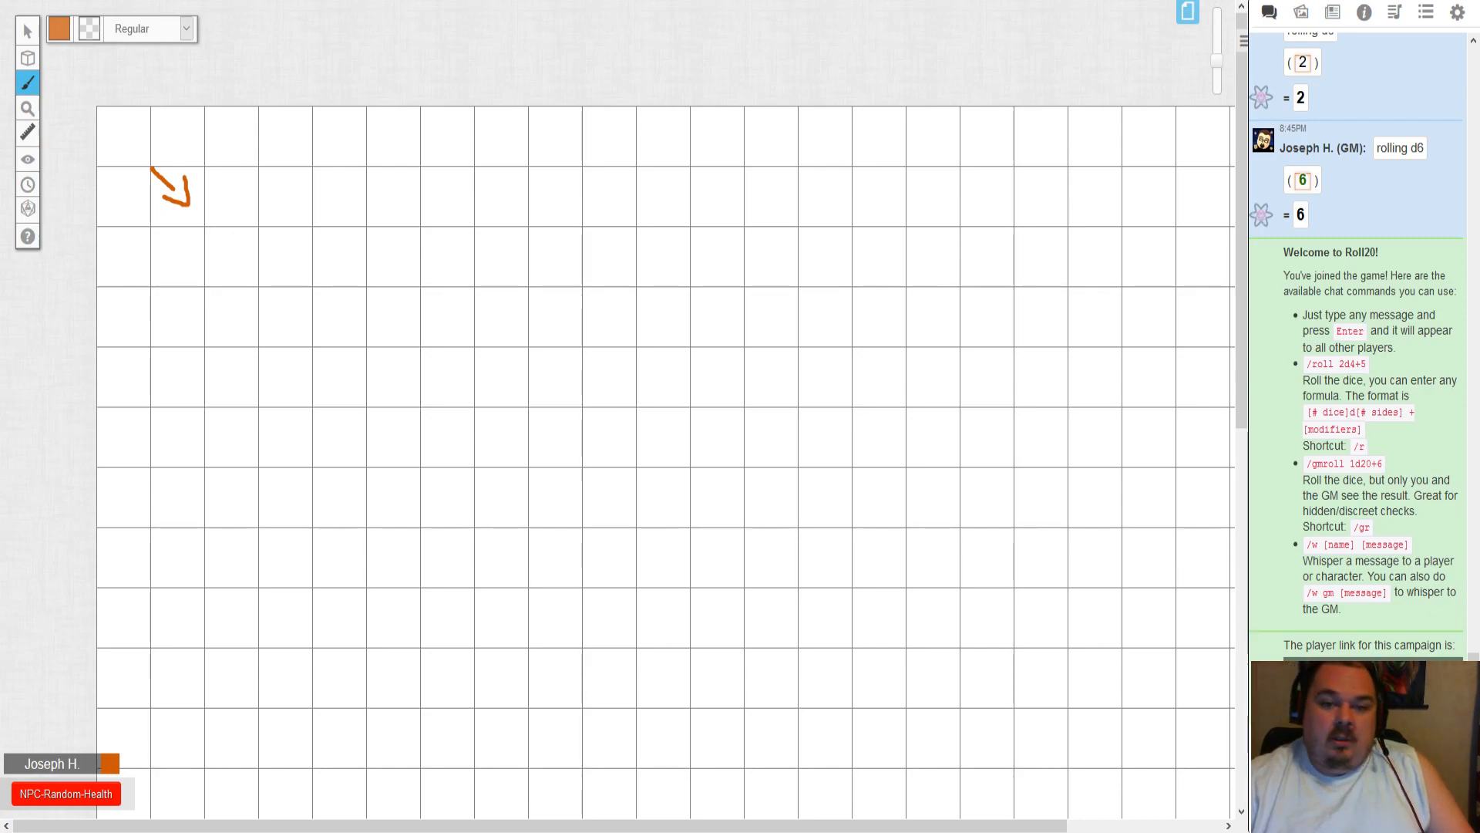
- Check the room layout on the generated dungeon map and return to the Roll20 page
{"action": "key", "text": "ctrl+Tab"}
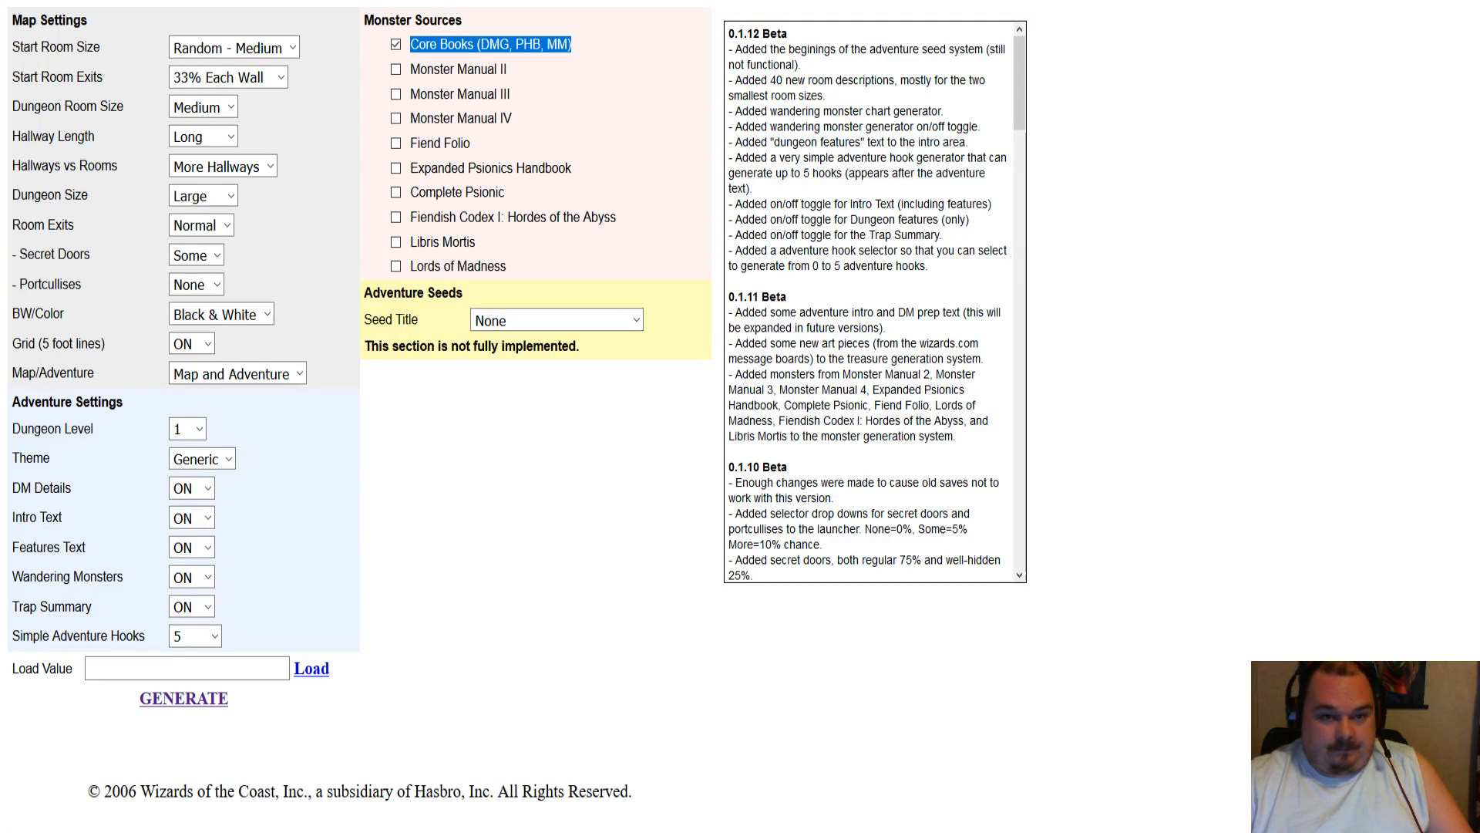
{"action": "key", "text": "ctrl+Tab"}
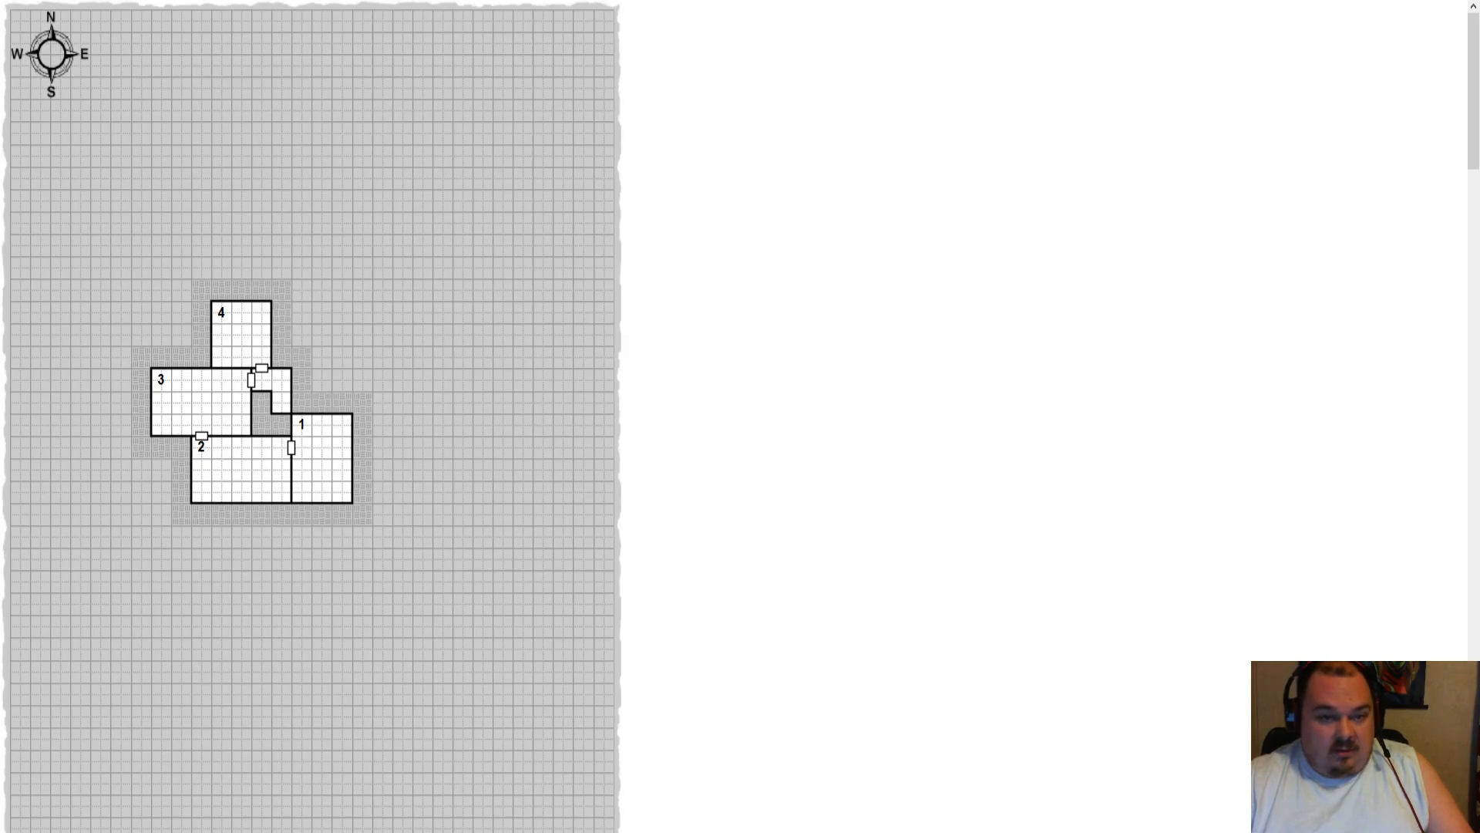
{"action": "left_click", "coordinate": [208, 0]}
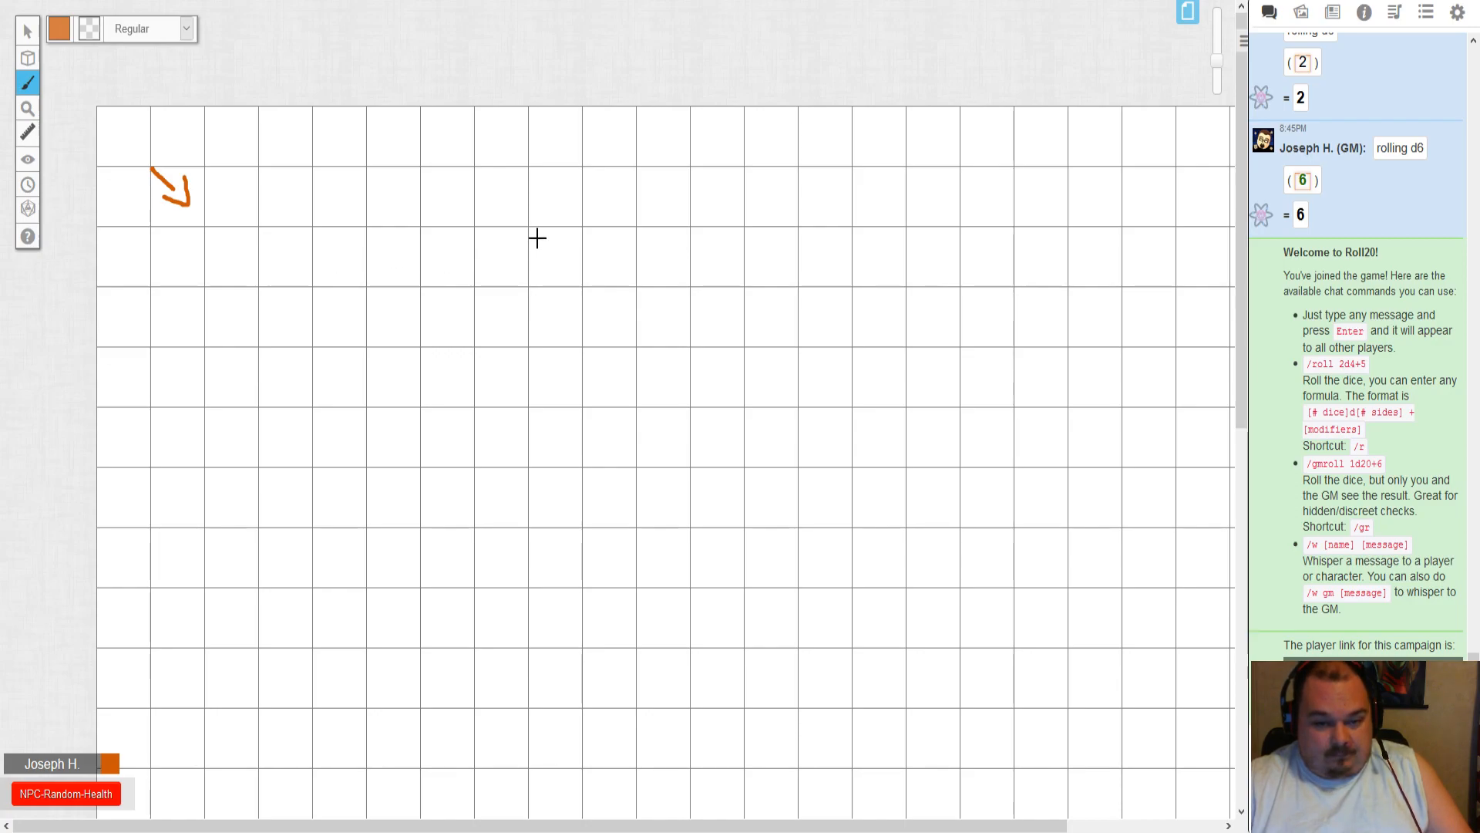
- Draw the first room's top and right walls as black lines, each six squares long, with the Polygon/Line tool
{"action": "mouse_move", "coordinate": [34, 108]}
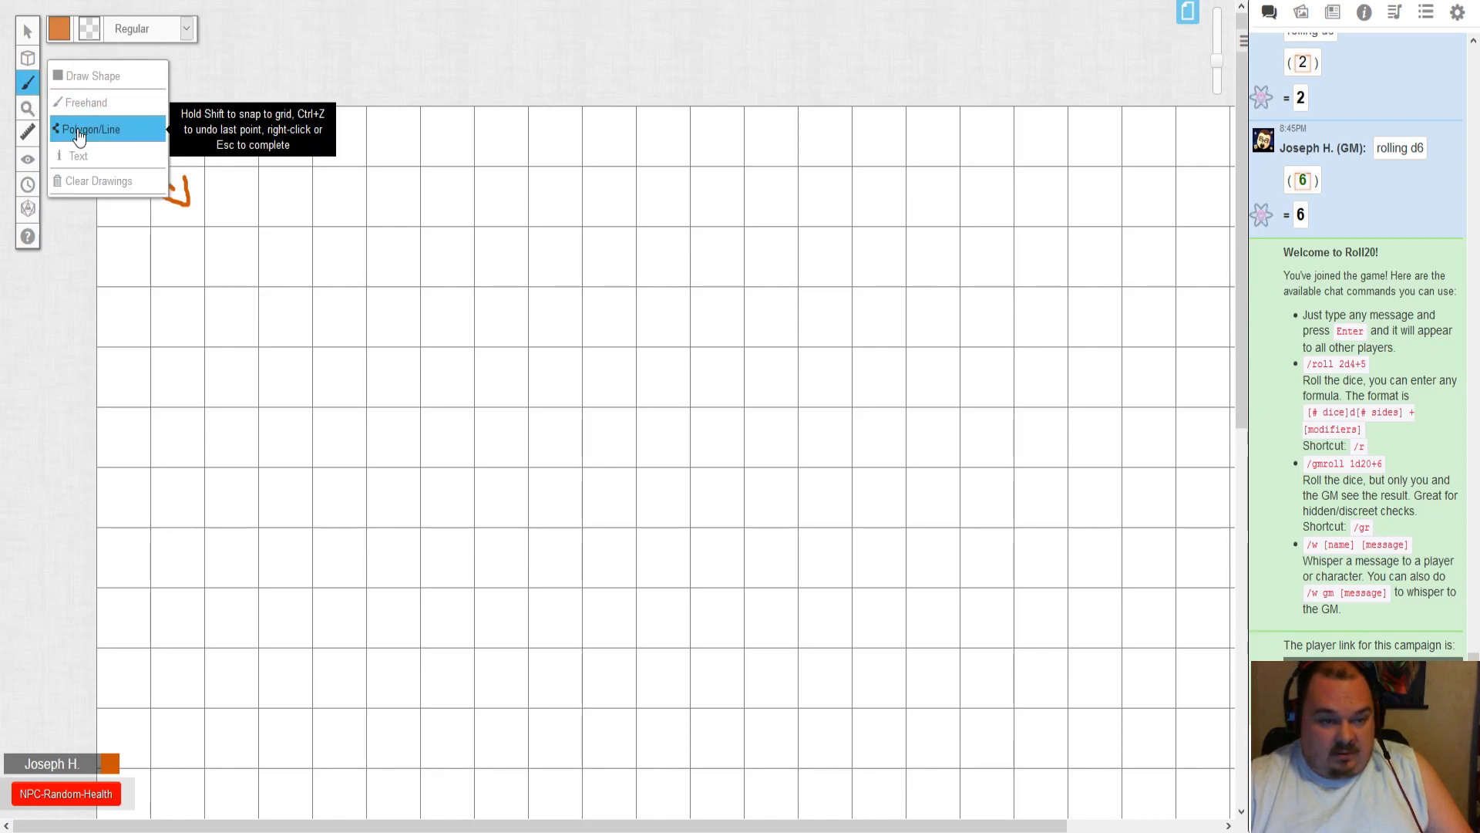
{"action": "left_click", "coordinate": [56, 29]}
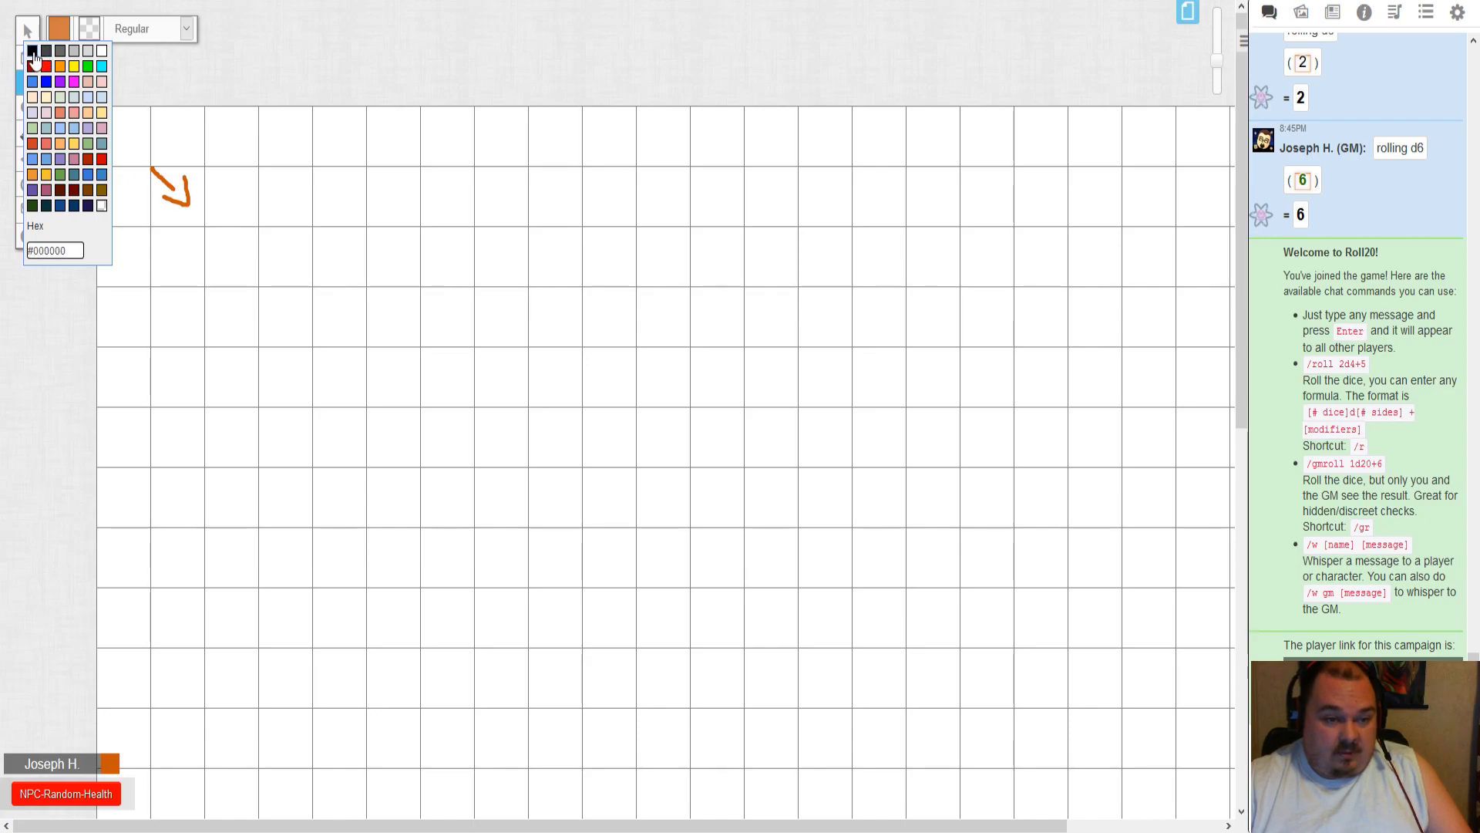
{"action": "left_click", "coordinate": [34, 54]}
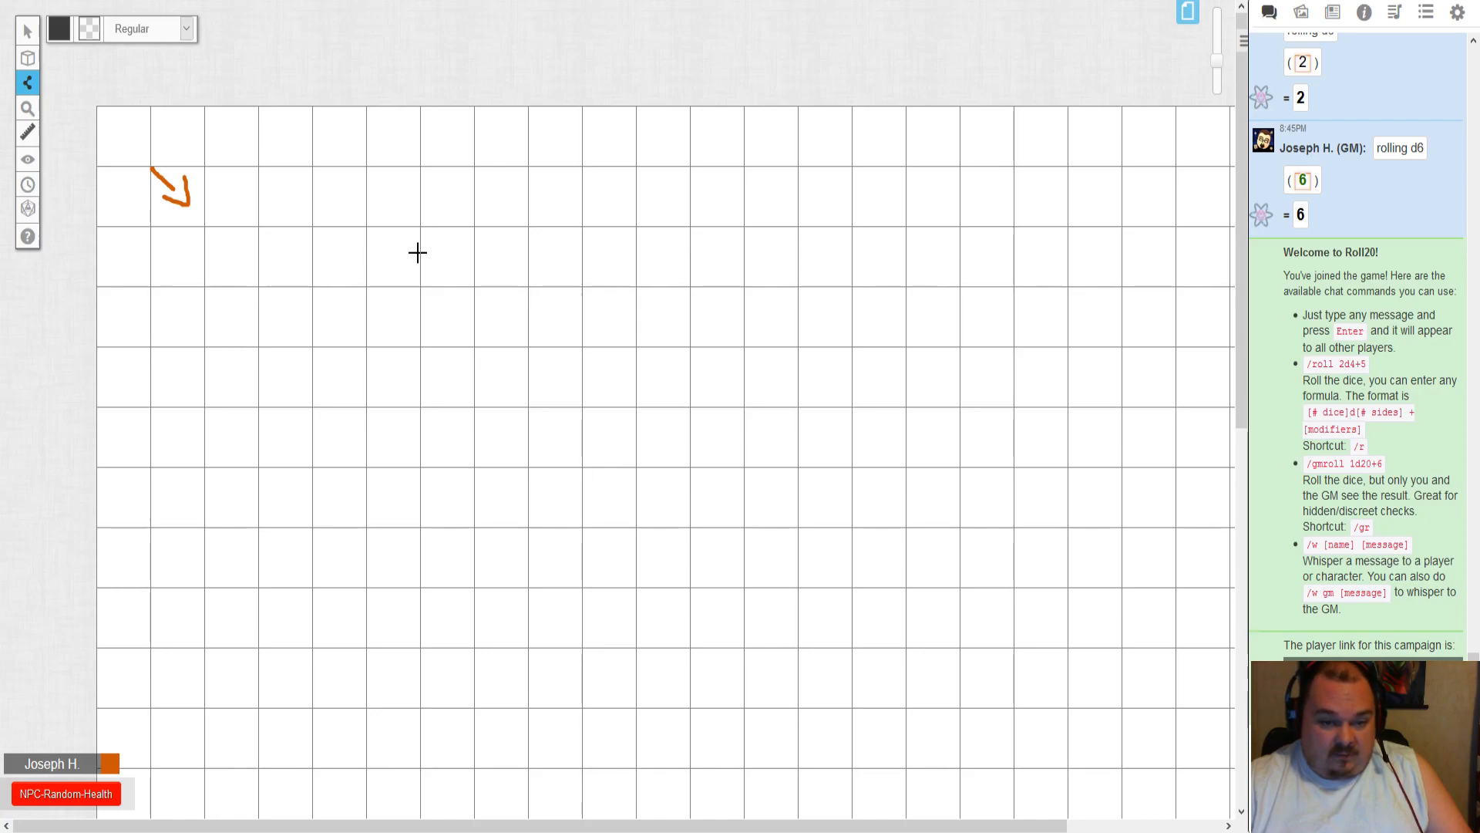
{"action": "left_click", "coordinate": [528, 226]}
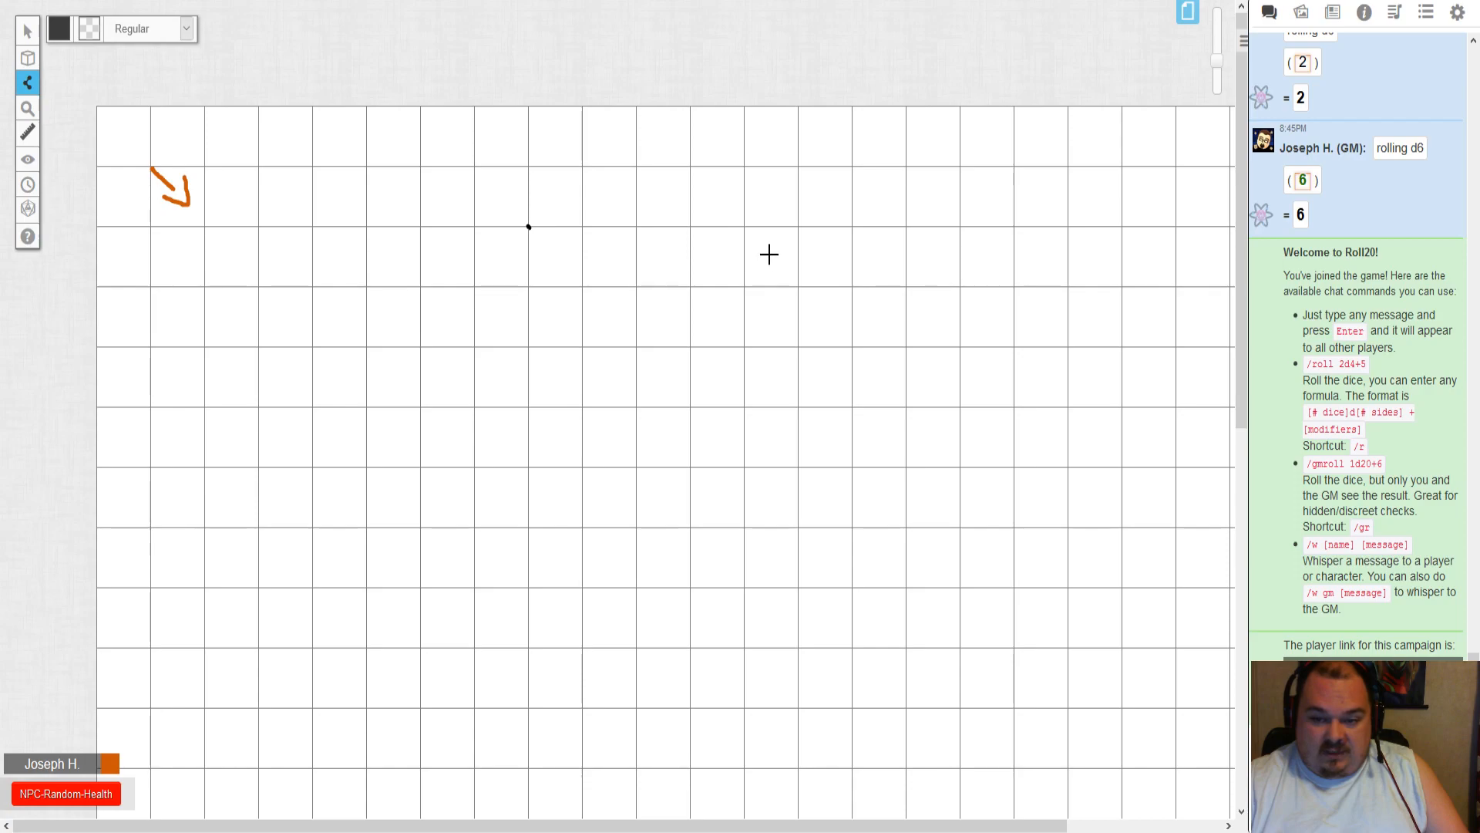
{"action": "left_click", "coordinate": [851, 225]}
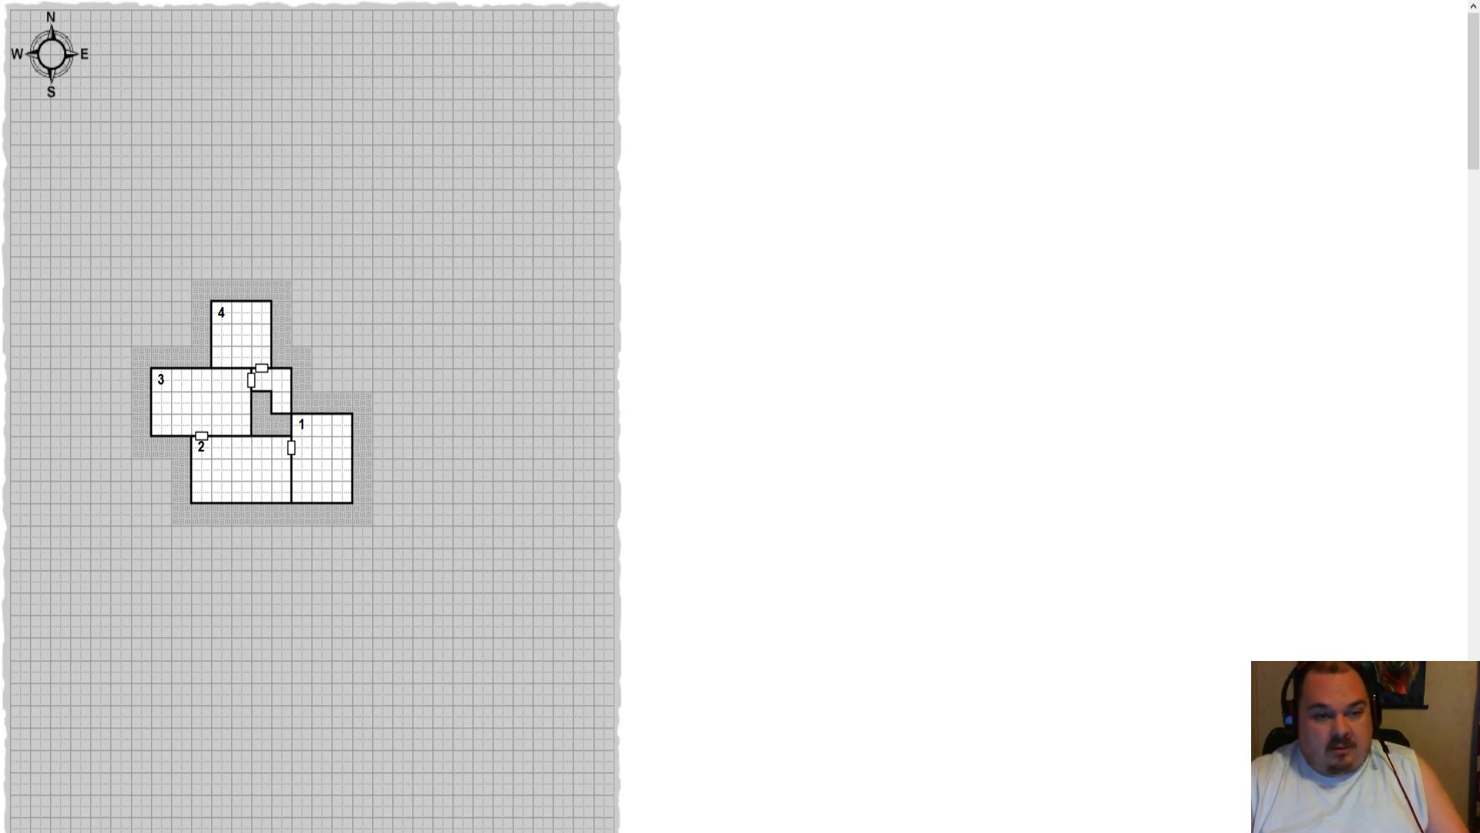
{"action": "key", "text": "alt+Tab"}
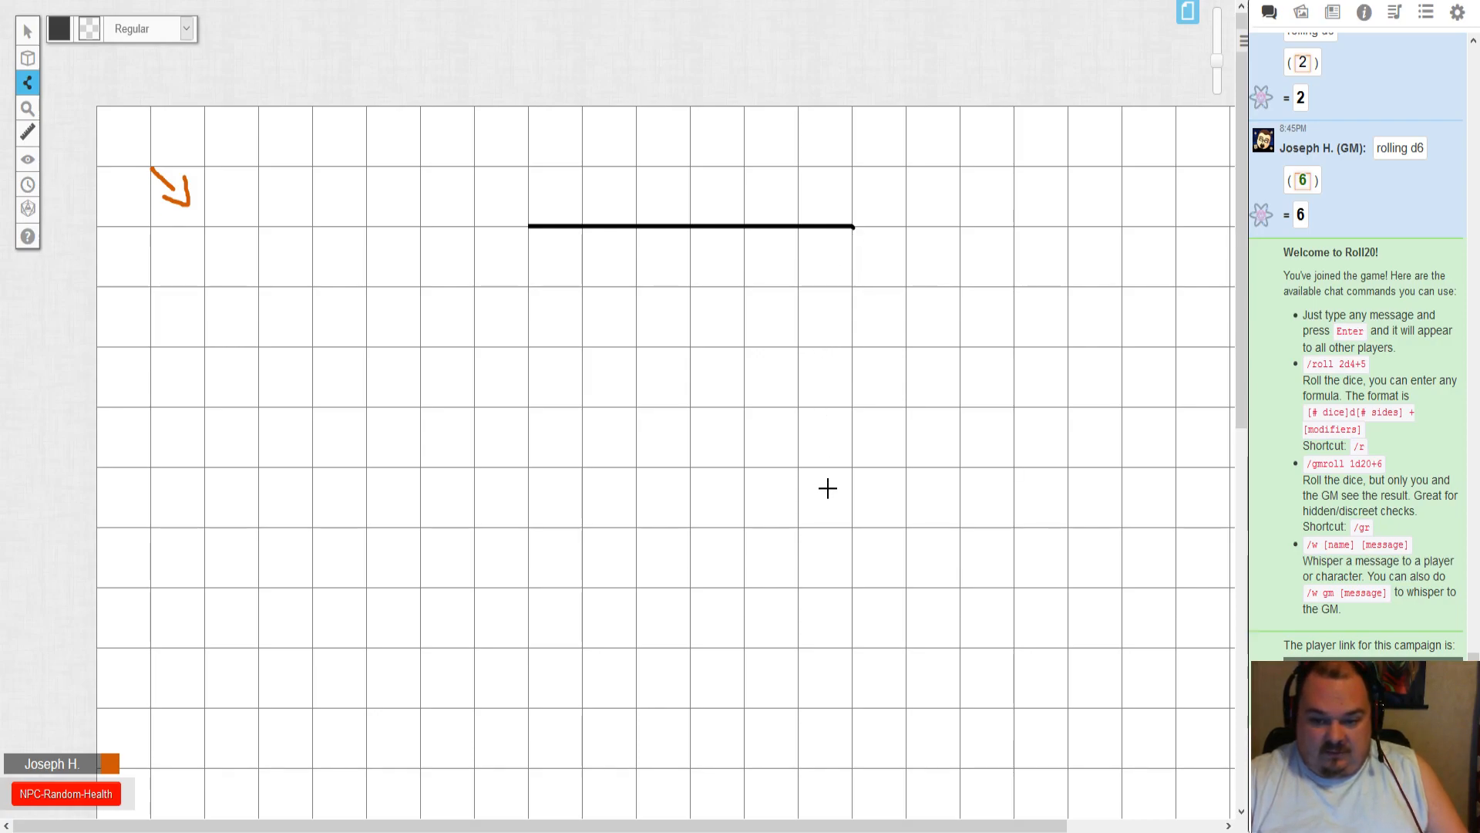
{"action": "left_click", "coordinate": [852, 587]}
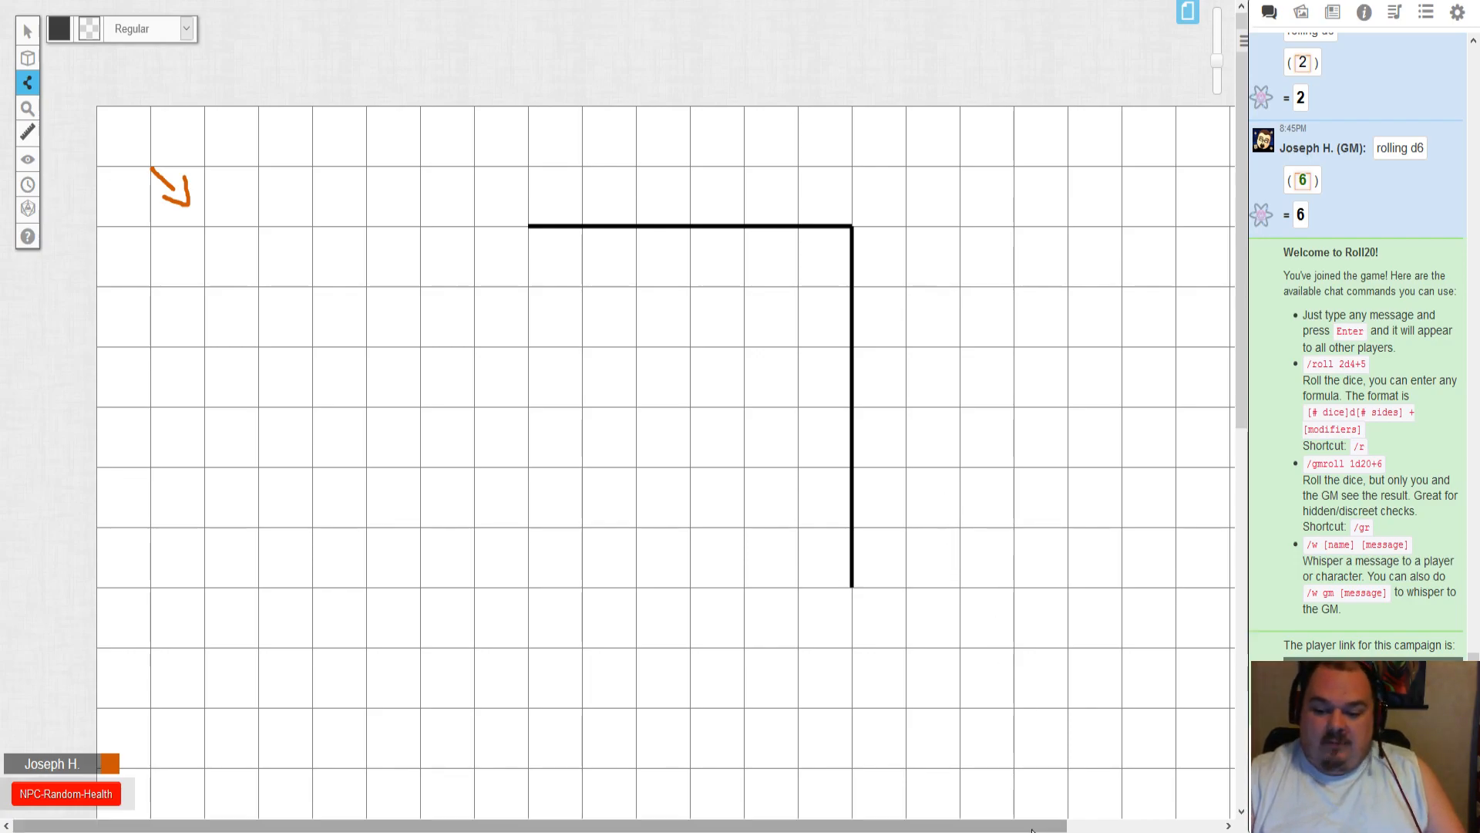
- Draw the room's bottom wall four squares long, leaving a two-square gap at the right corner, and its six-square left wall
{"action": "mouse_move", "coordinate": [37, 82]}
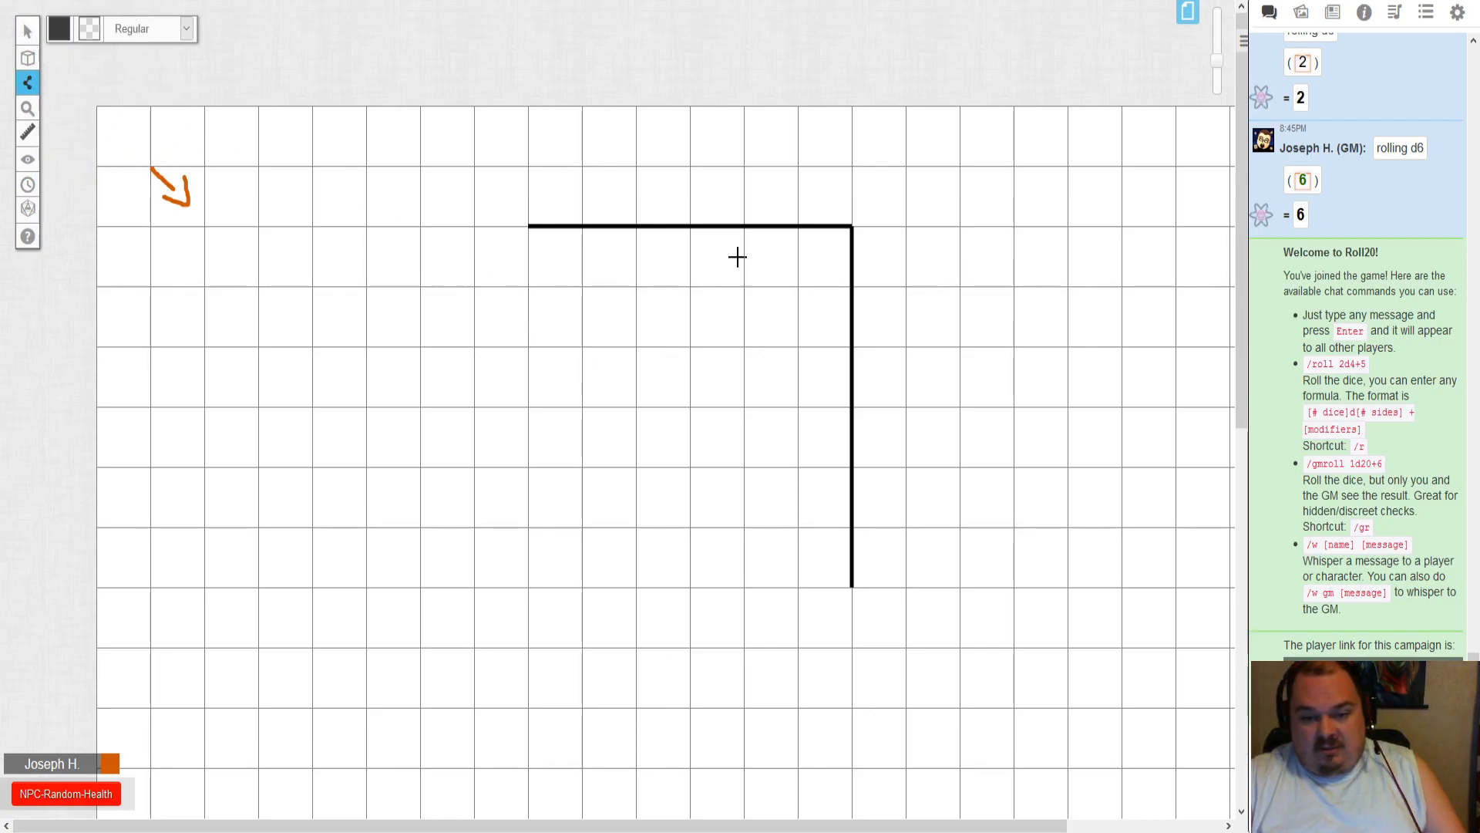
{"action": "left_click_drag", "start_coordinate": [1242, 381], "coordinate": [1225, 469]}
{"action": "left_click_drag", "start_coordinate": [1045, 826], "coordinate": [1140, 827]}
{"action": "scroll", "coordinate": [1209, 505], "scroll_direction": "down", "scroll_amount": 1}
{"action": "scroll", "coordinate": [1209, 505], "scroll_direction": "down", "scroll_amount": 2}
{"action": "scroll", "coordinate": [1209, 505], "scroll_direction": "up", "scroll_amount": 2}
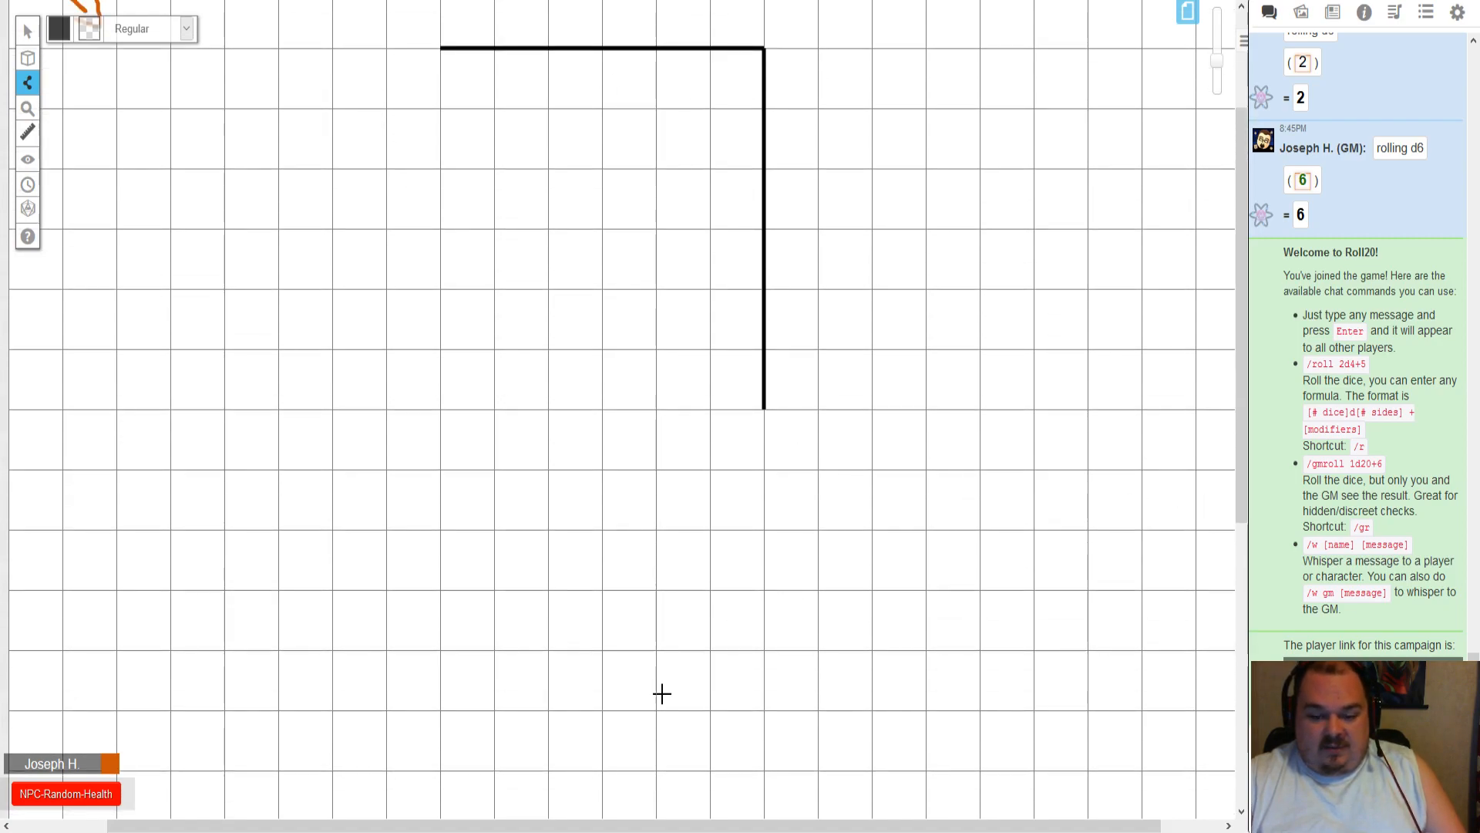
{"action": "key", "text": "ctrl+Tab"}
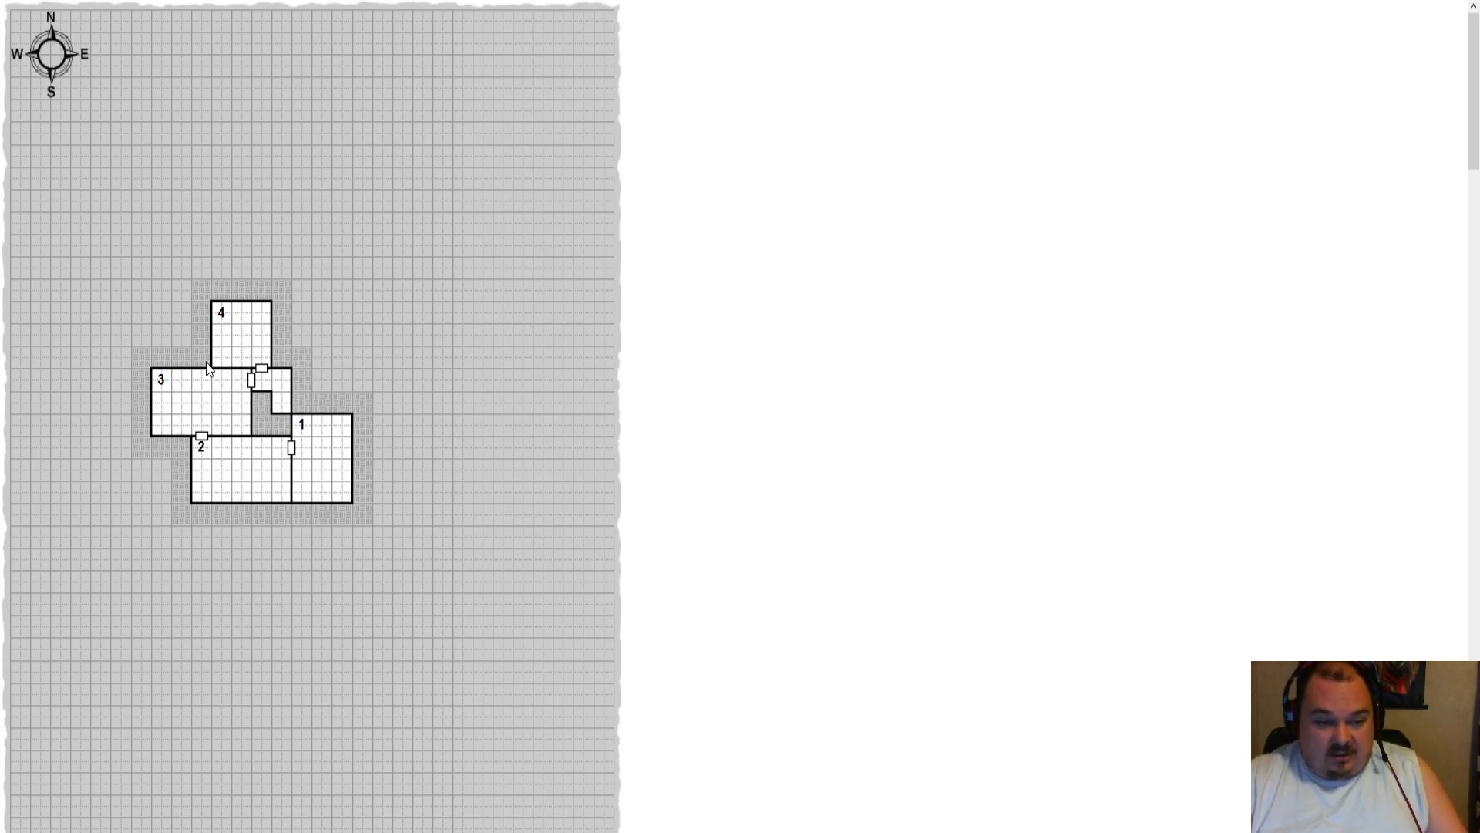
{"action": "key", "text": "alt+Left"}
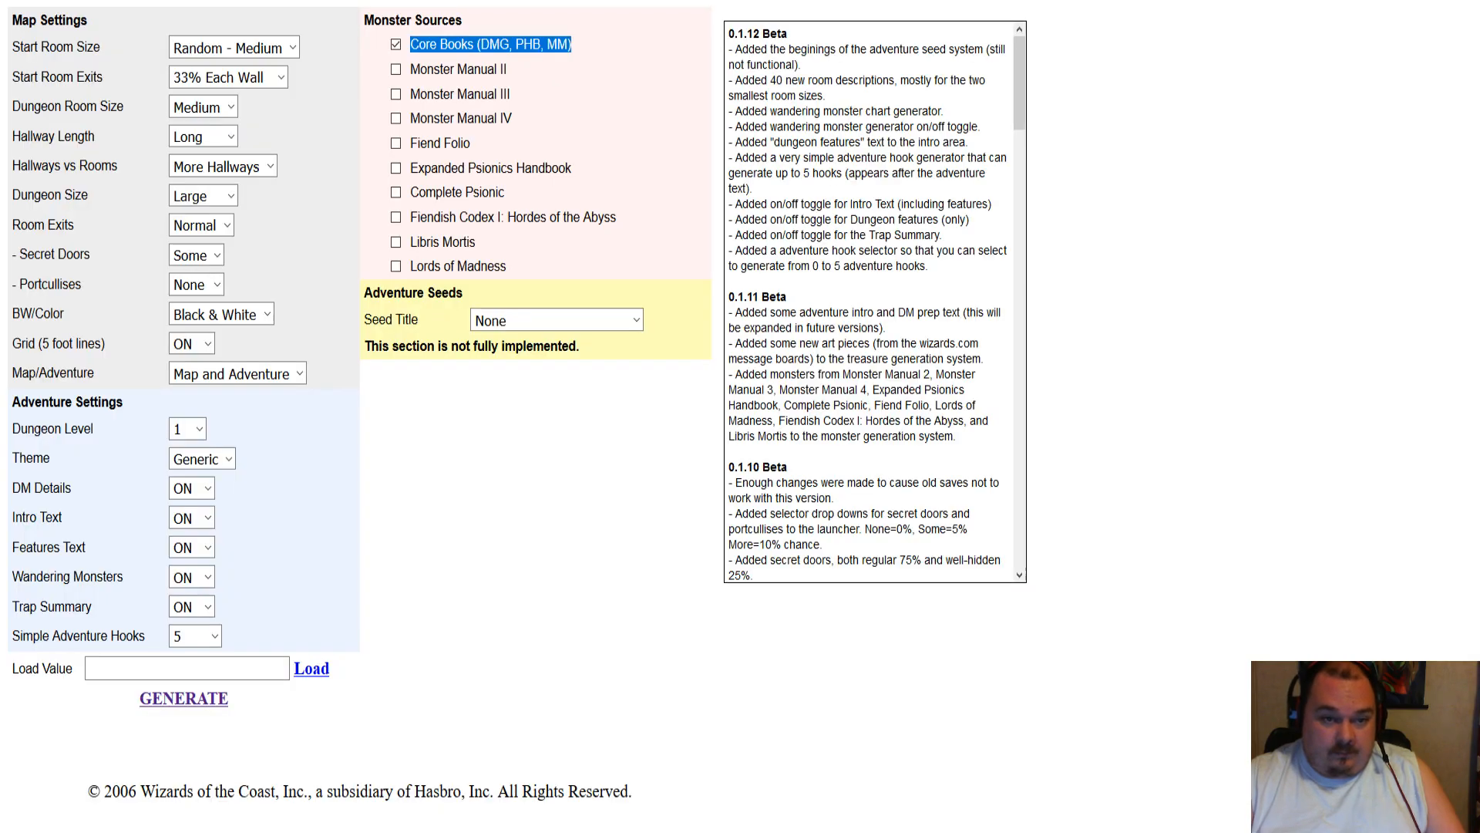
{"action": "key", "text": "alt+Tab"}
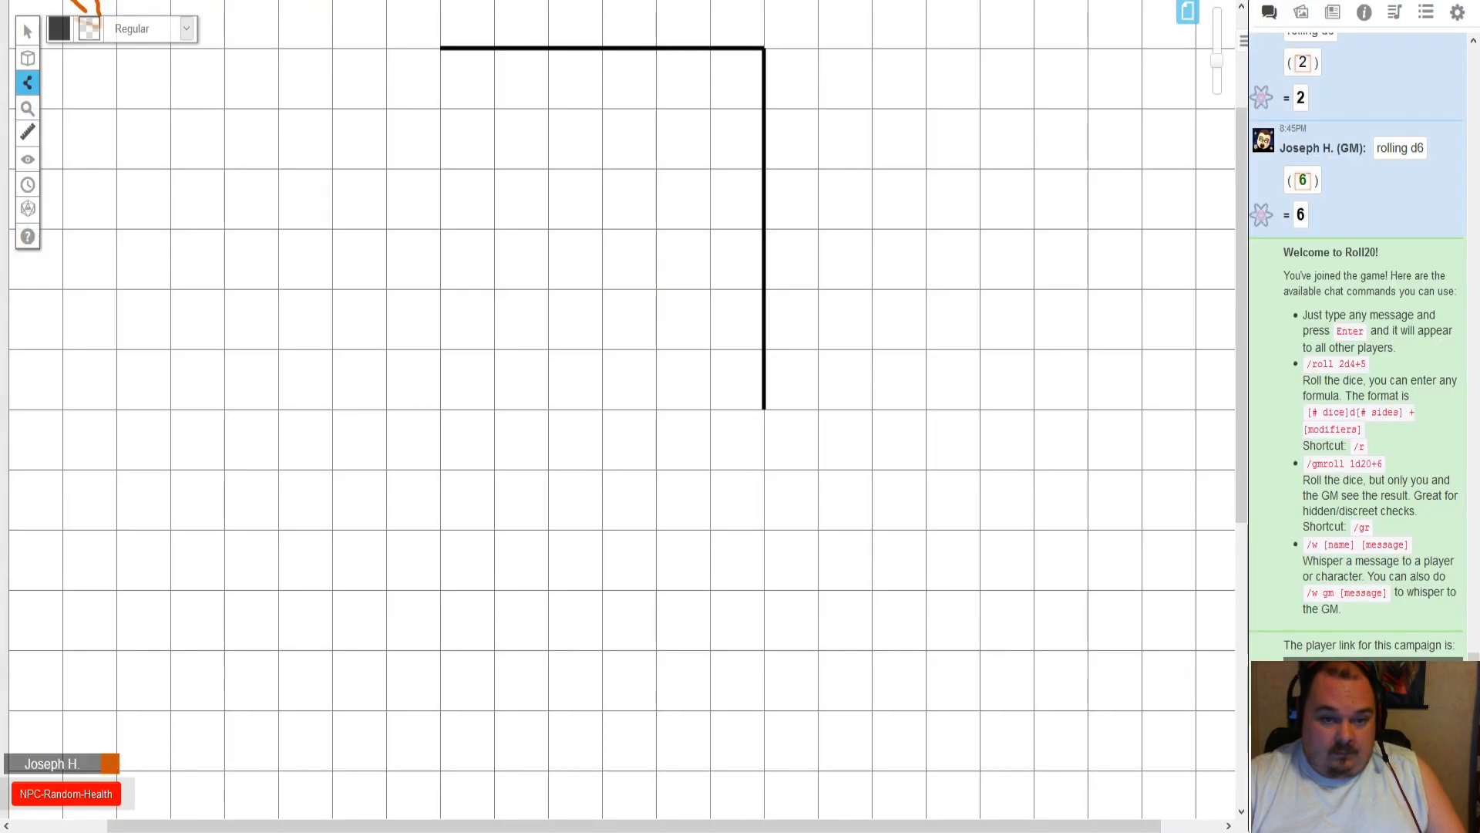
{"action": "left_click", "coordinate": [656, 410]}
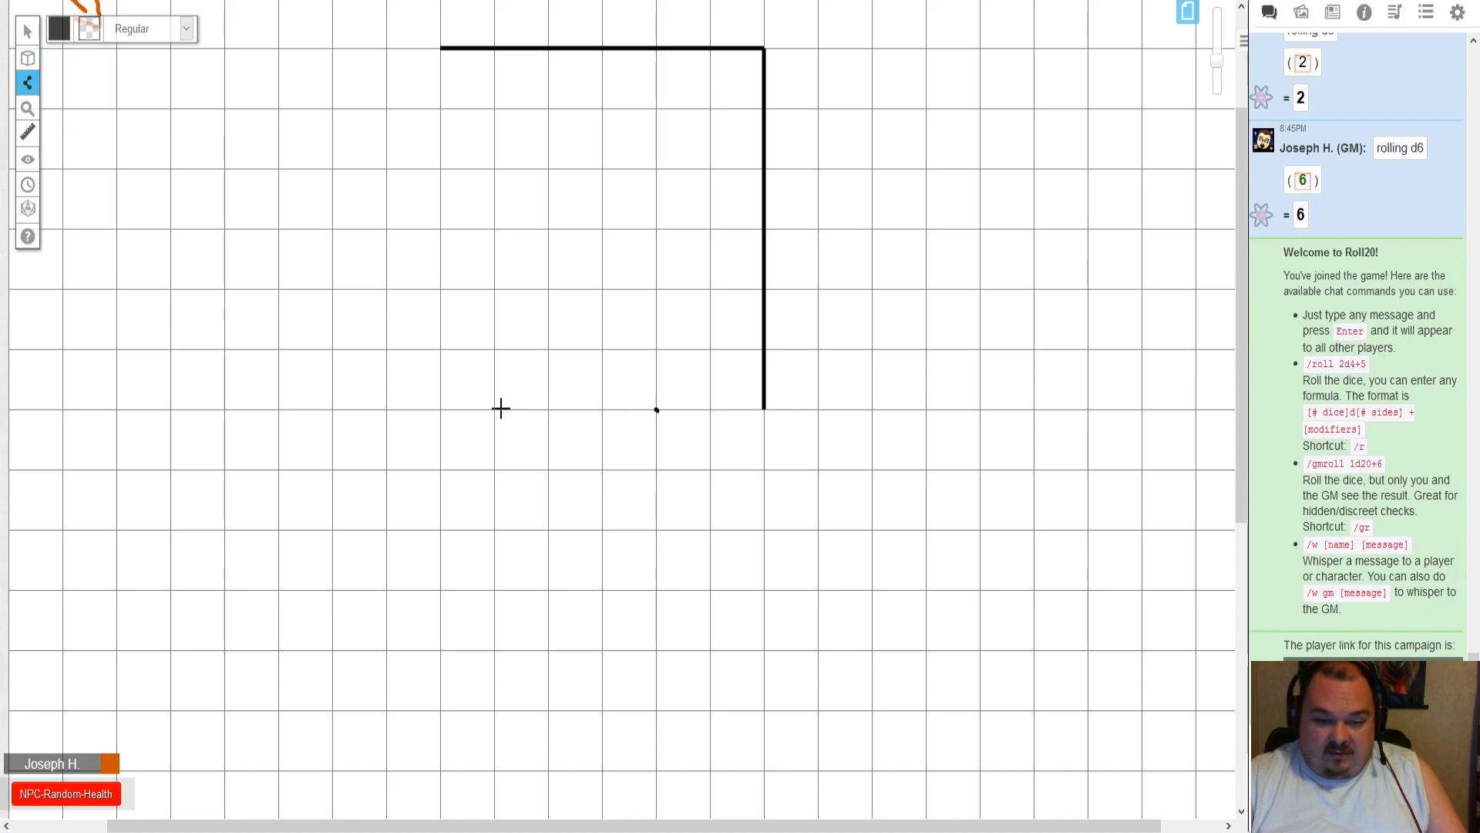
{"action": "left_click", "coordinate": [441, 410]}
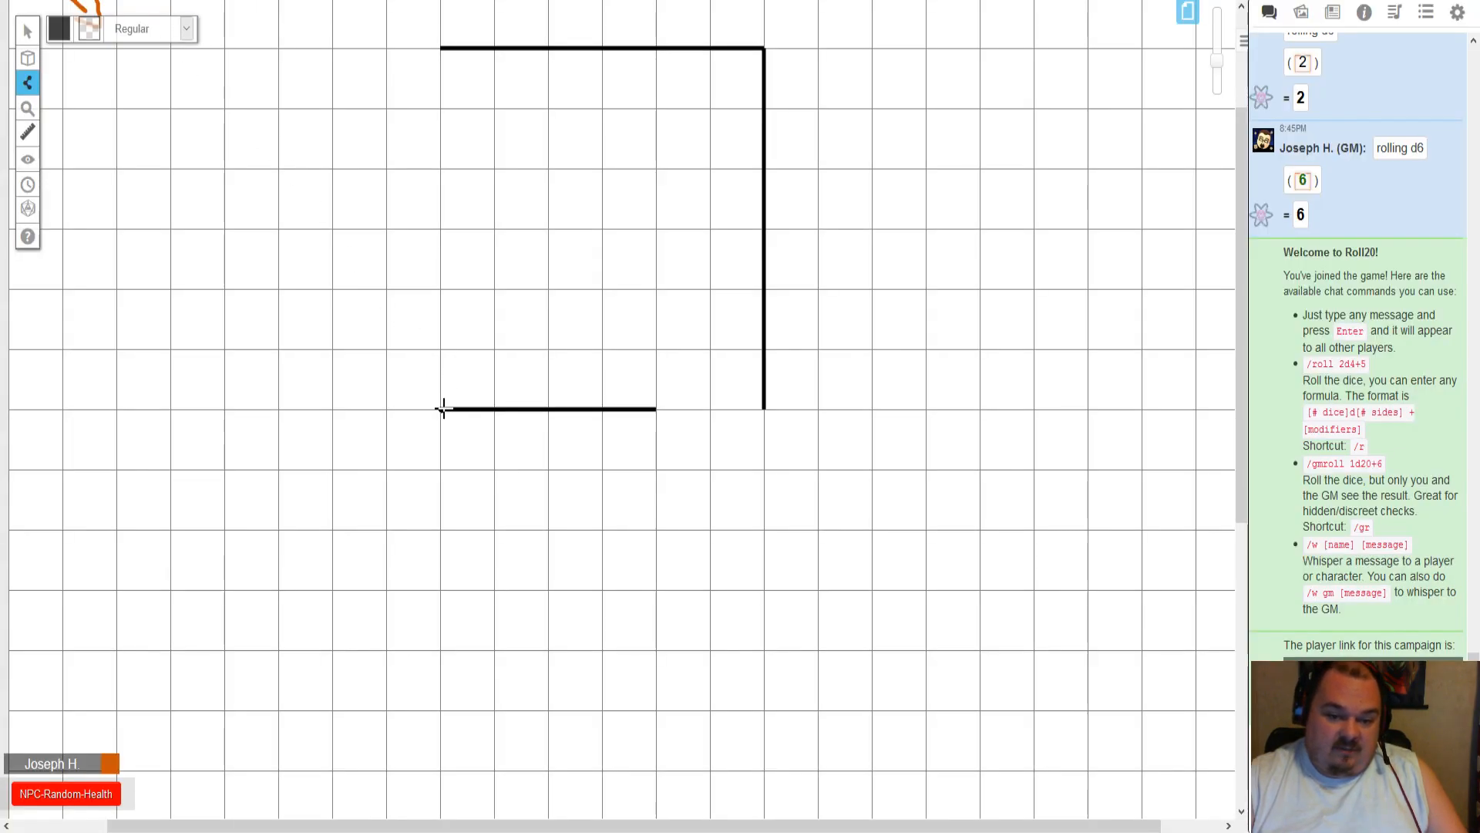
{"action": "left_click", "coordinate": [441, 48]}
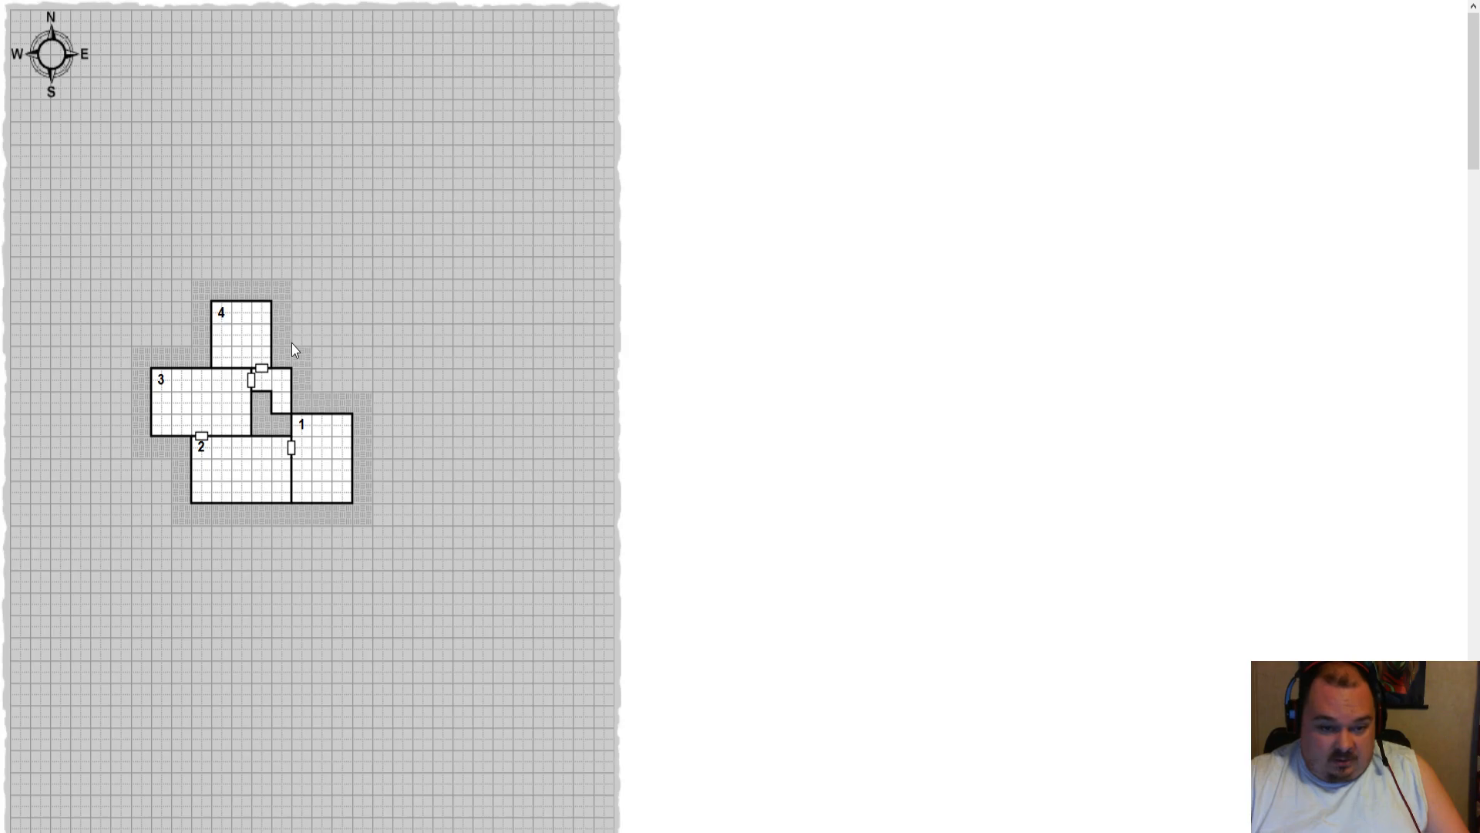
- Following the generated dungeon map, draw corridor walls two squares right from the room's lower-right corner and four squares down
{"action": "scroll", "coordinate": [291, 343], "scroll_direction": "up", "scroll_amount": 1}
{"action": "scroll", "coordinate": [292, 344], "scroll_direction": "up", "scroll_amount": 3}
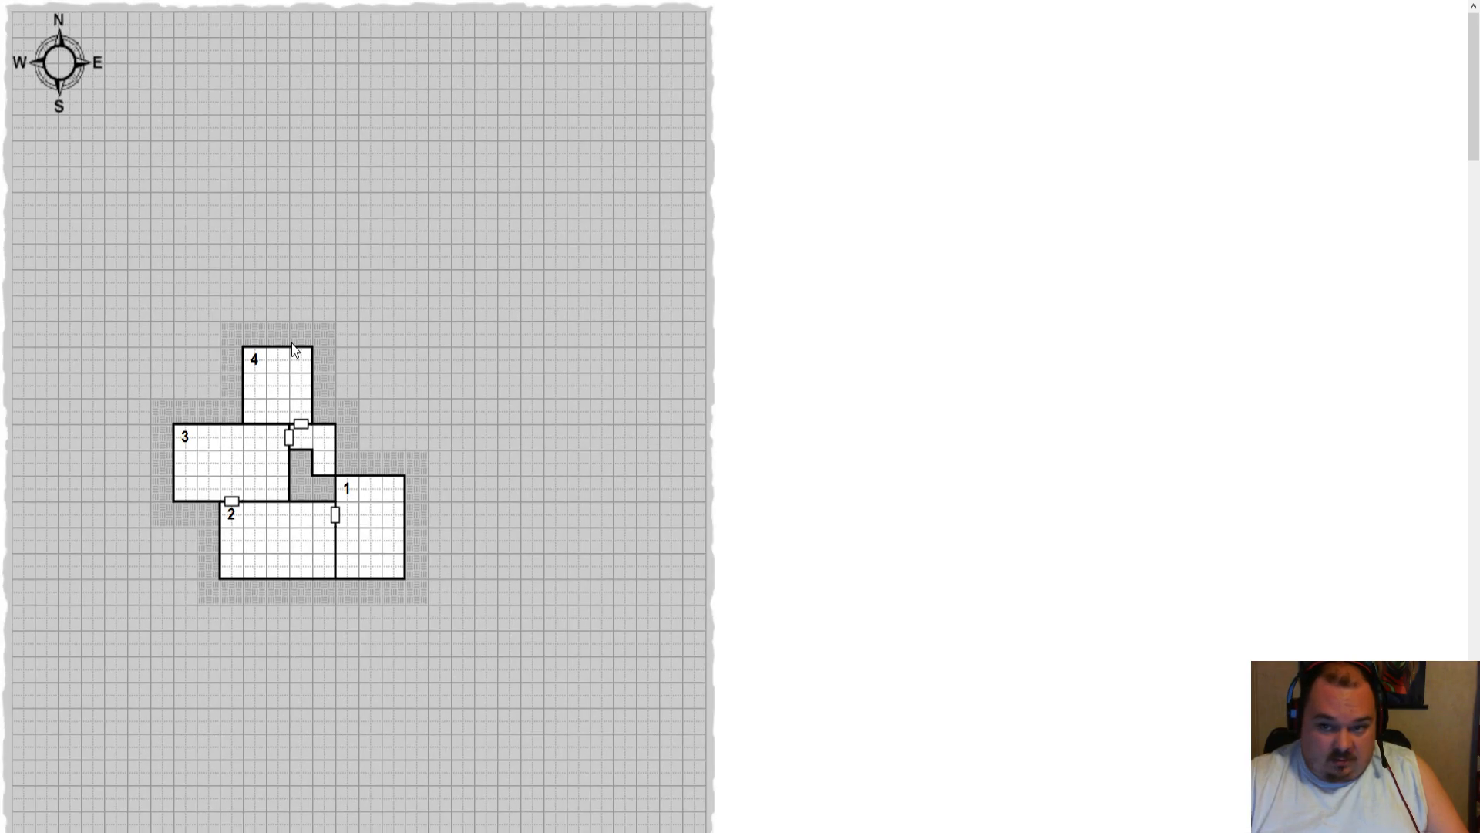
{"action": "scroll", "coordinate": [414, 348], "scroll_direction": "down", "scroll_amount": 5}
{"action": "scroll", "coordinate": [413, 349], "scroll_direction": "up", "scroll_amount": 5}
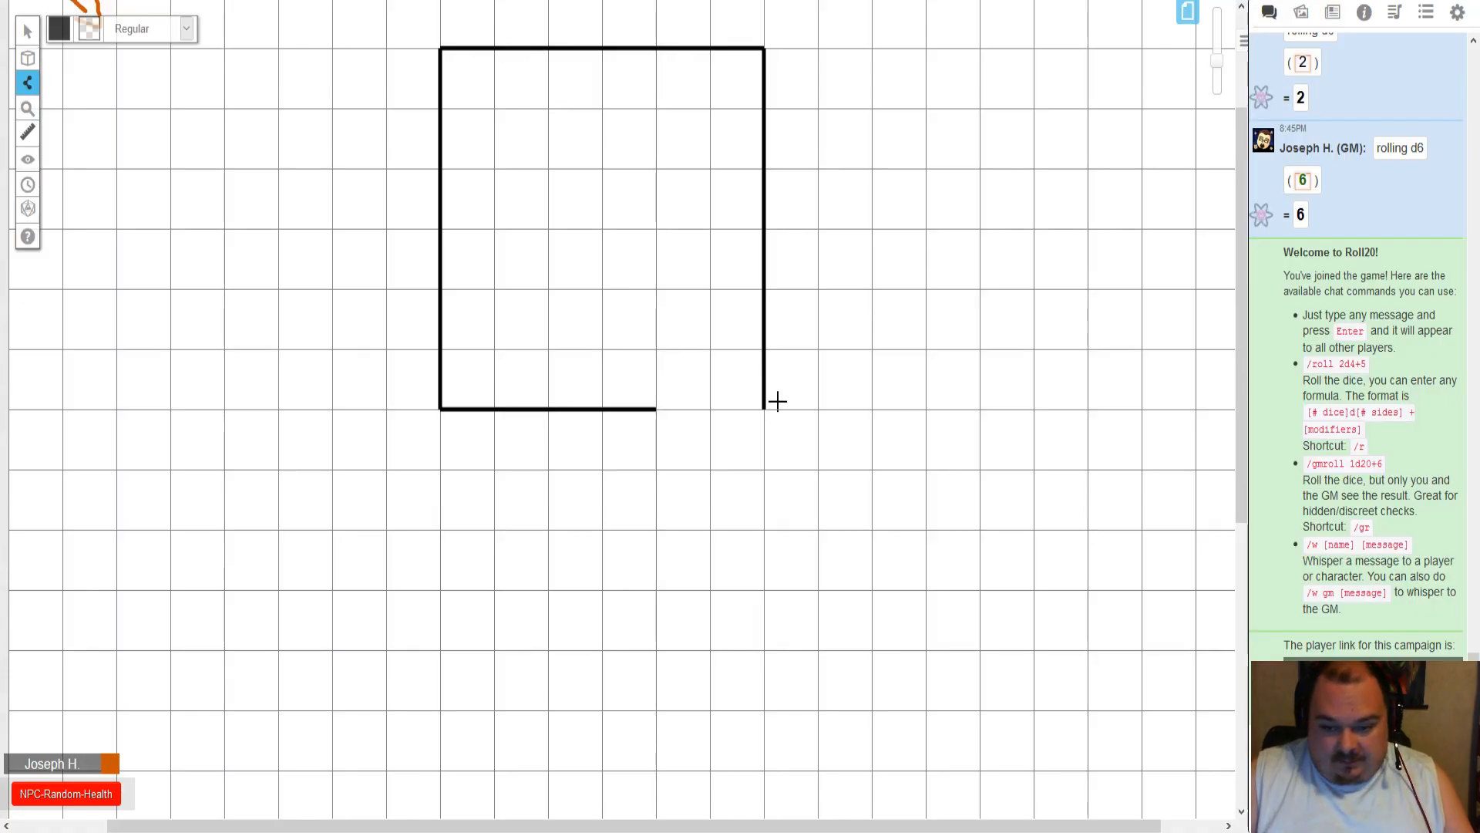
{"action": "left_click", "coordinate": [872, 410]}
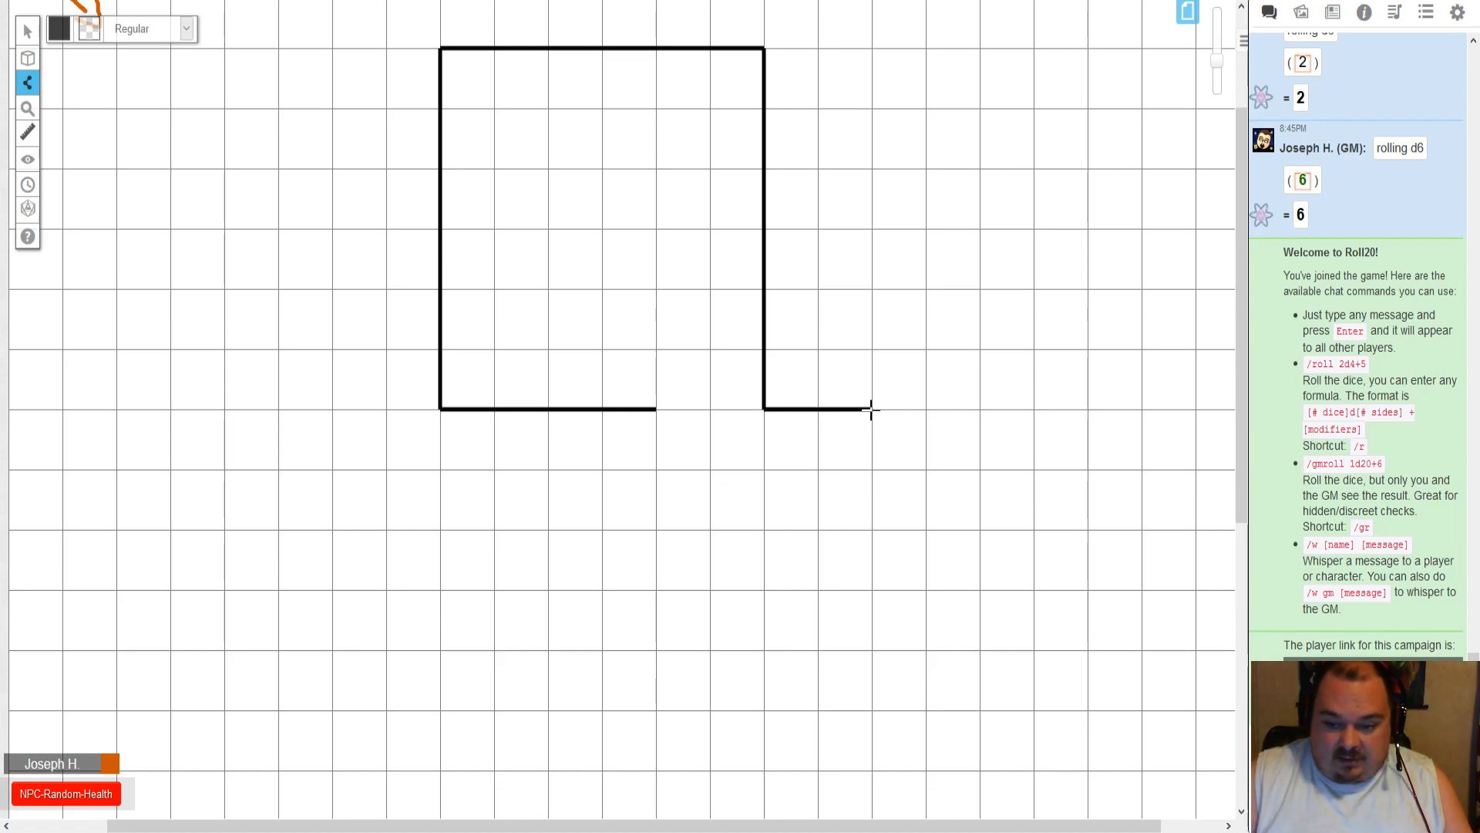
{"action": "scroll", "coordinate": [871, 409], "scroll_direction": "down", "scroll_amount": 3}
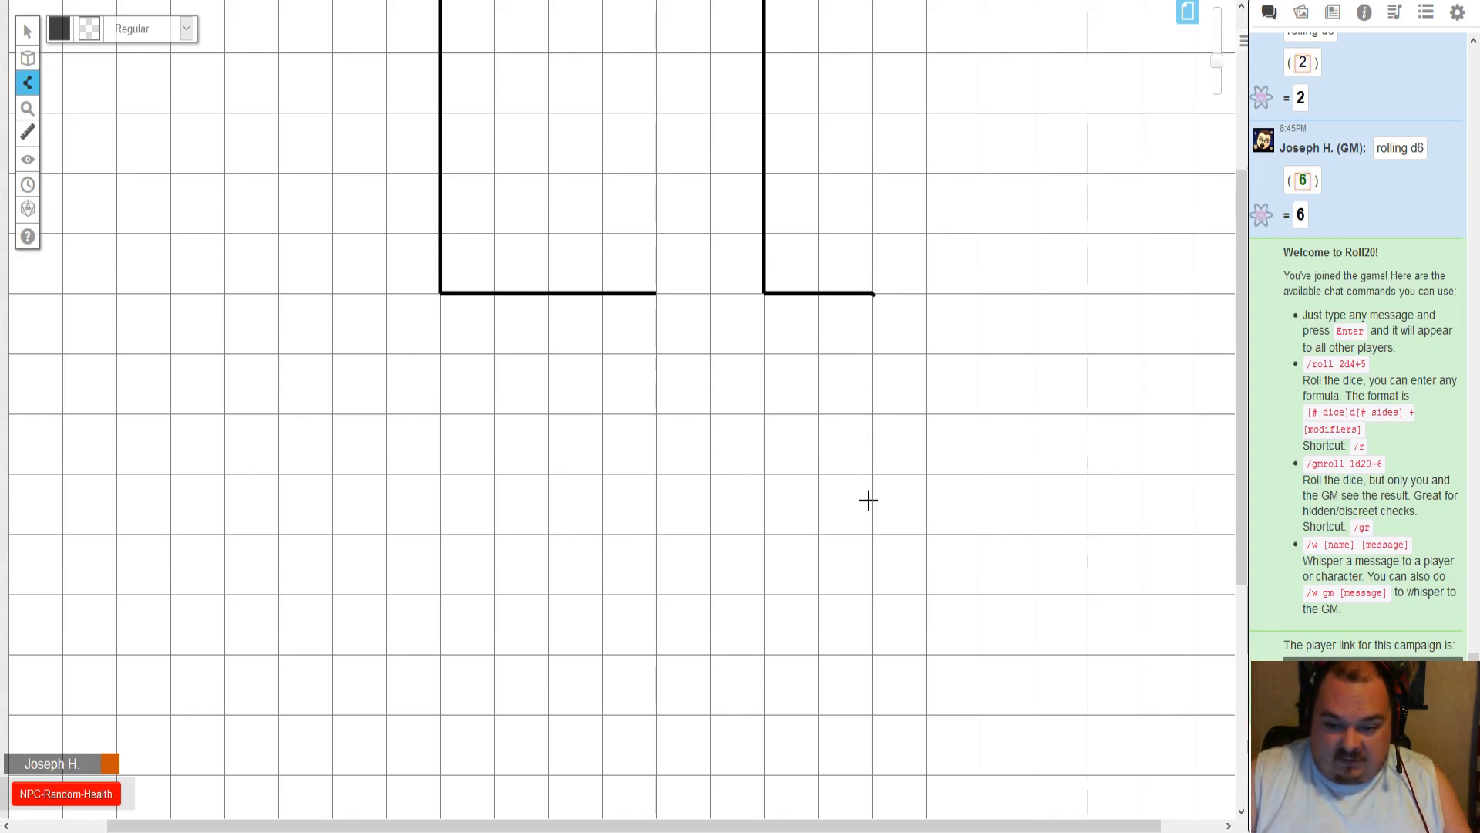
{"action": "left_click", "coordinate": [872, 534], "text": "shift"}
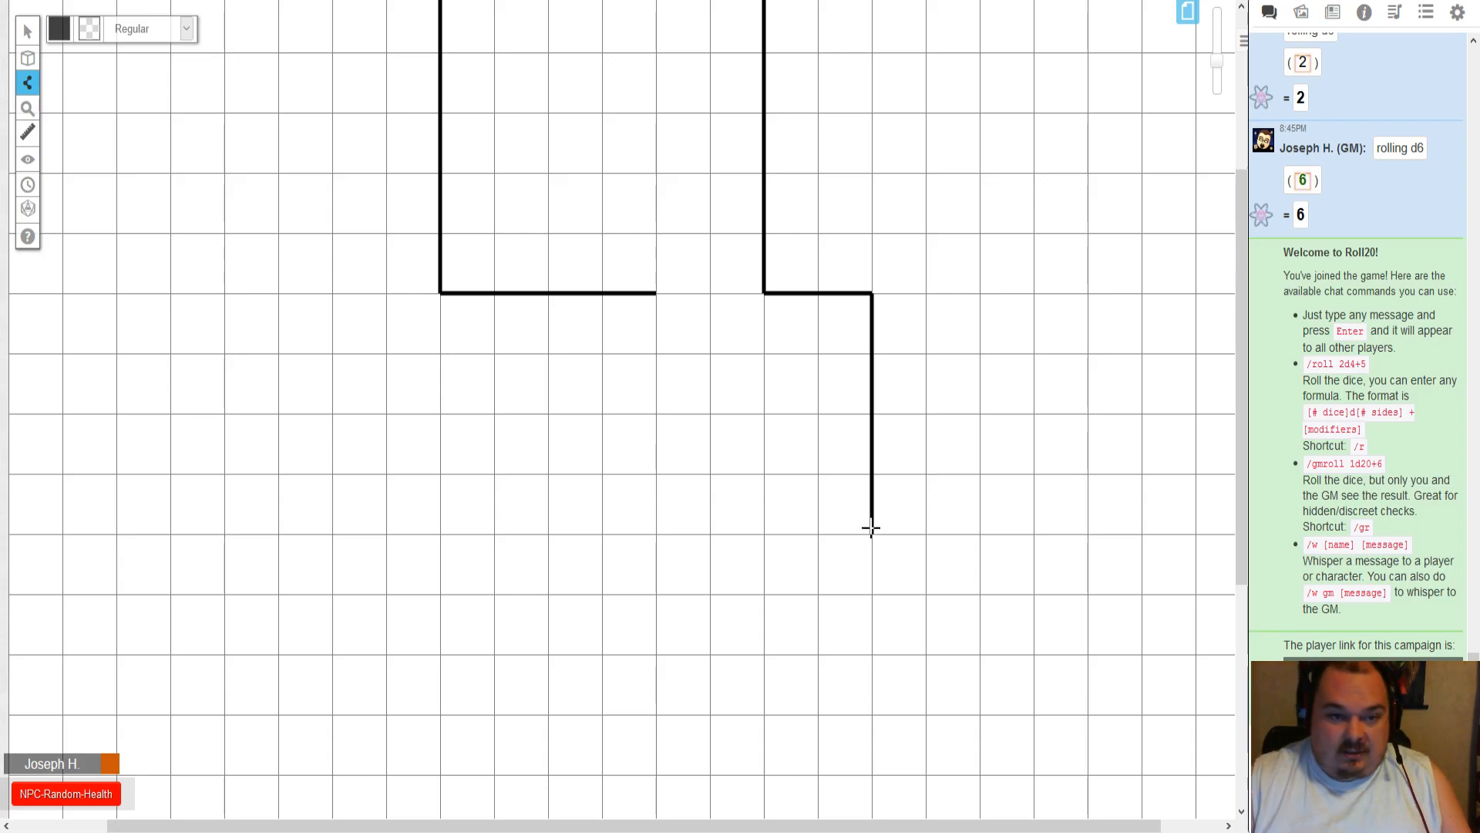
- Recheck the dungeon map and continue the corridor outline two squares left, two squares up and two squares left
{"action": "key", "text": "ctrl+Tab"}
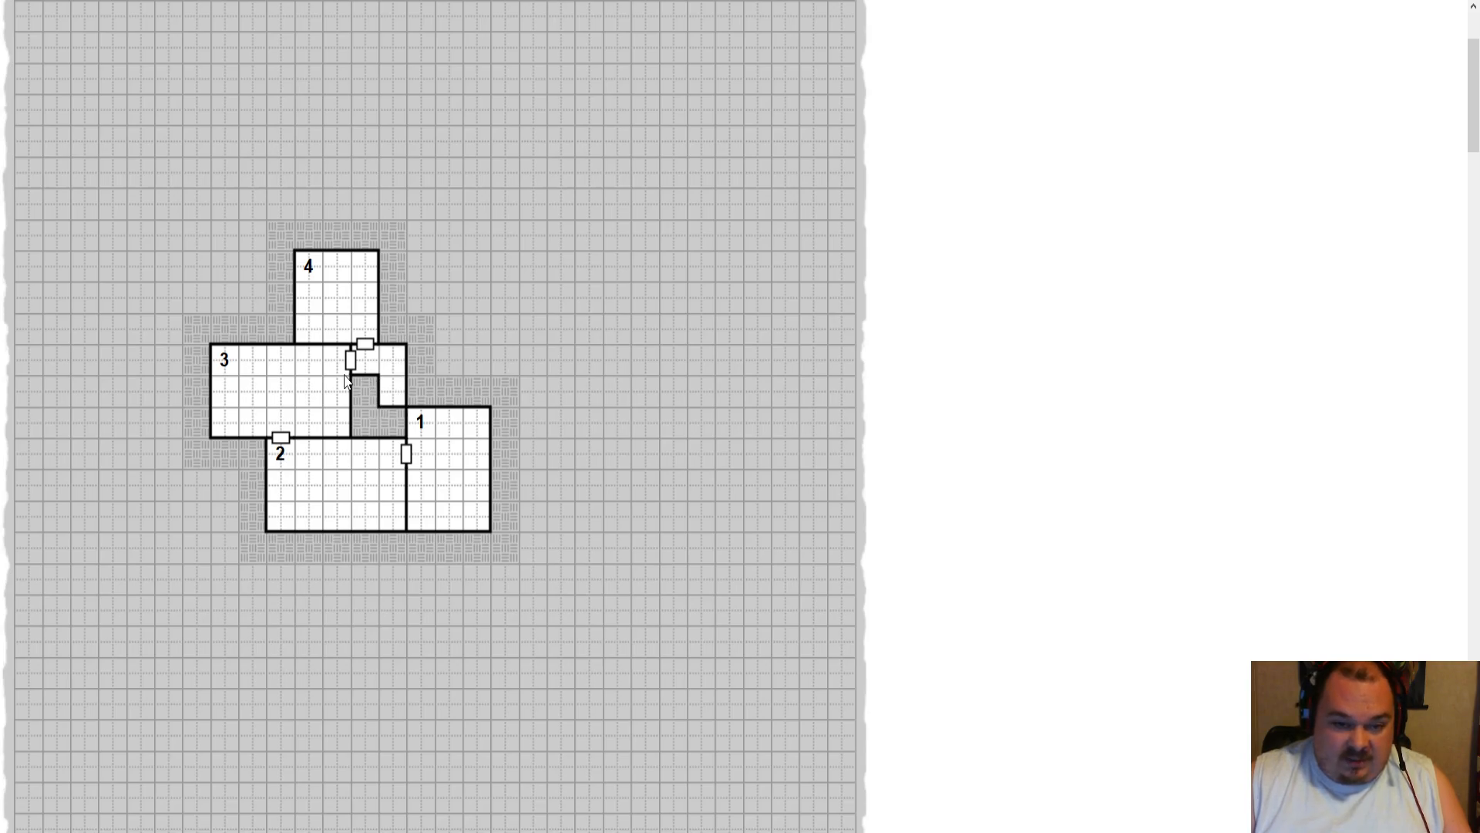
{"action": "key", "text": "ctrl+Tab"}
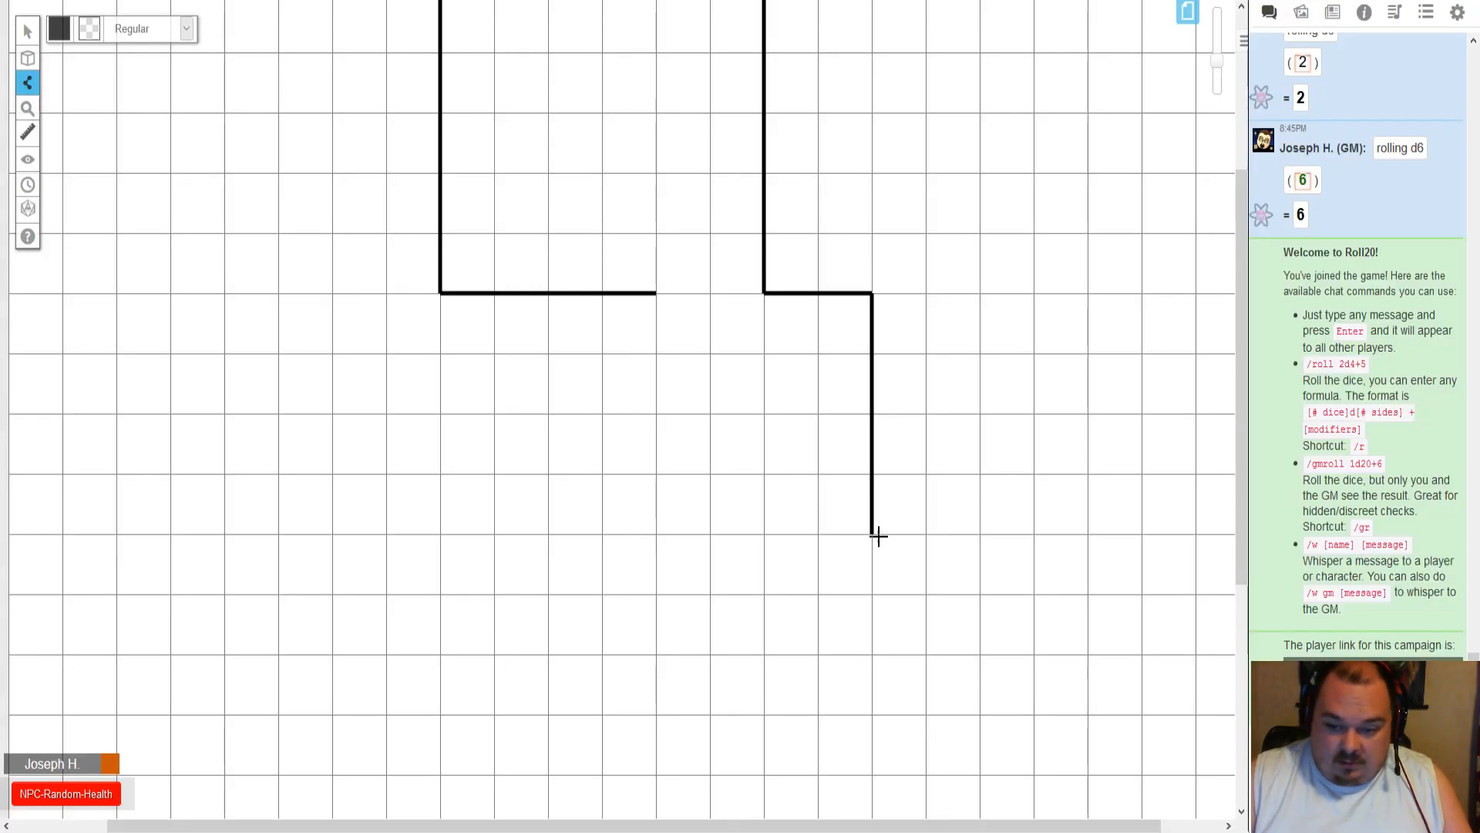
{"action": "left_click", "coordinate": [765, 533]}
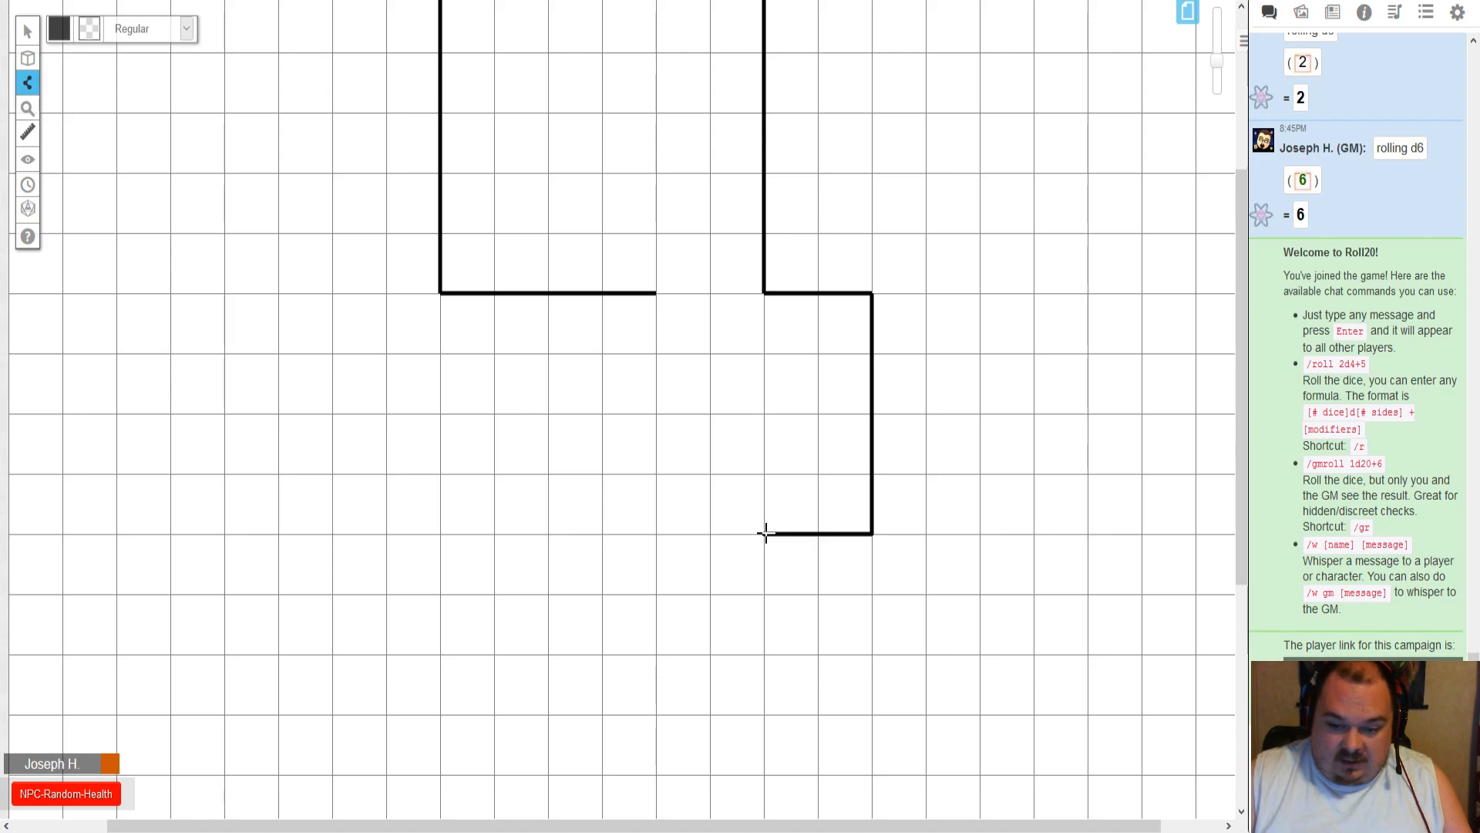
{"action": "left_click", "coordinate": [763, 417]}
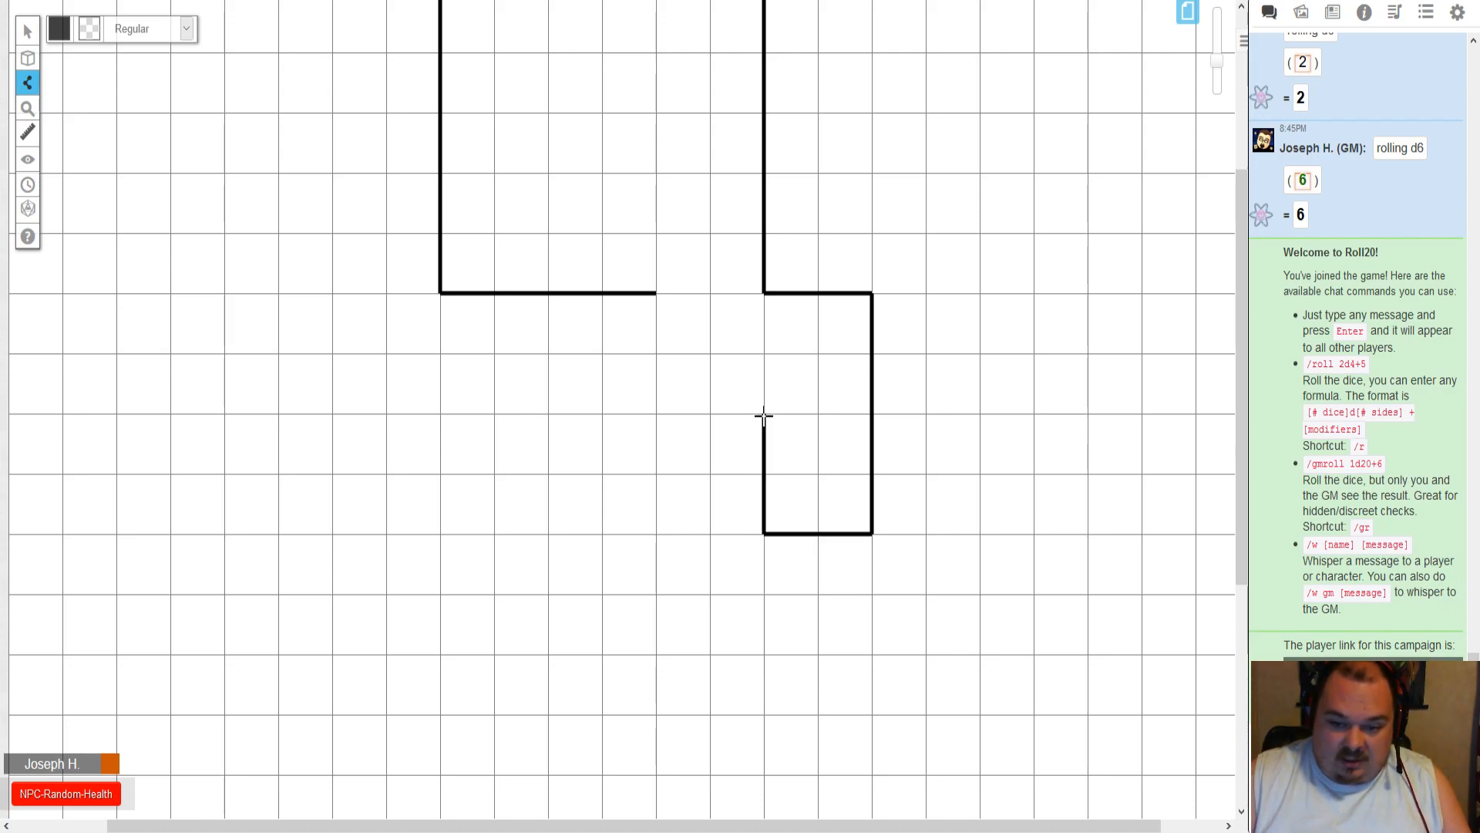
{"action": "left_click", "coordinate": [656, 414]}
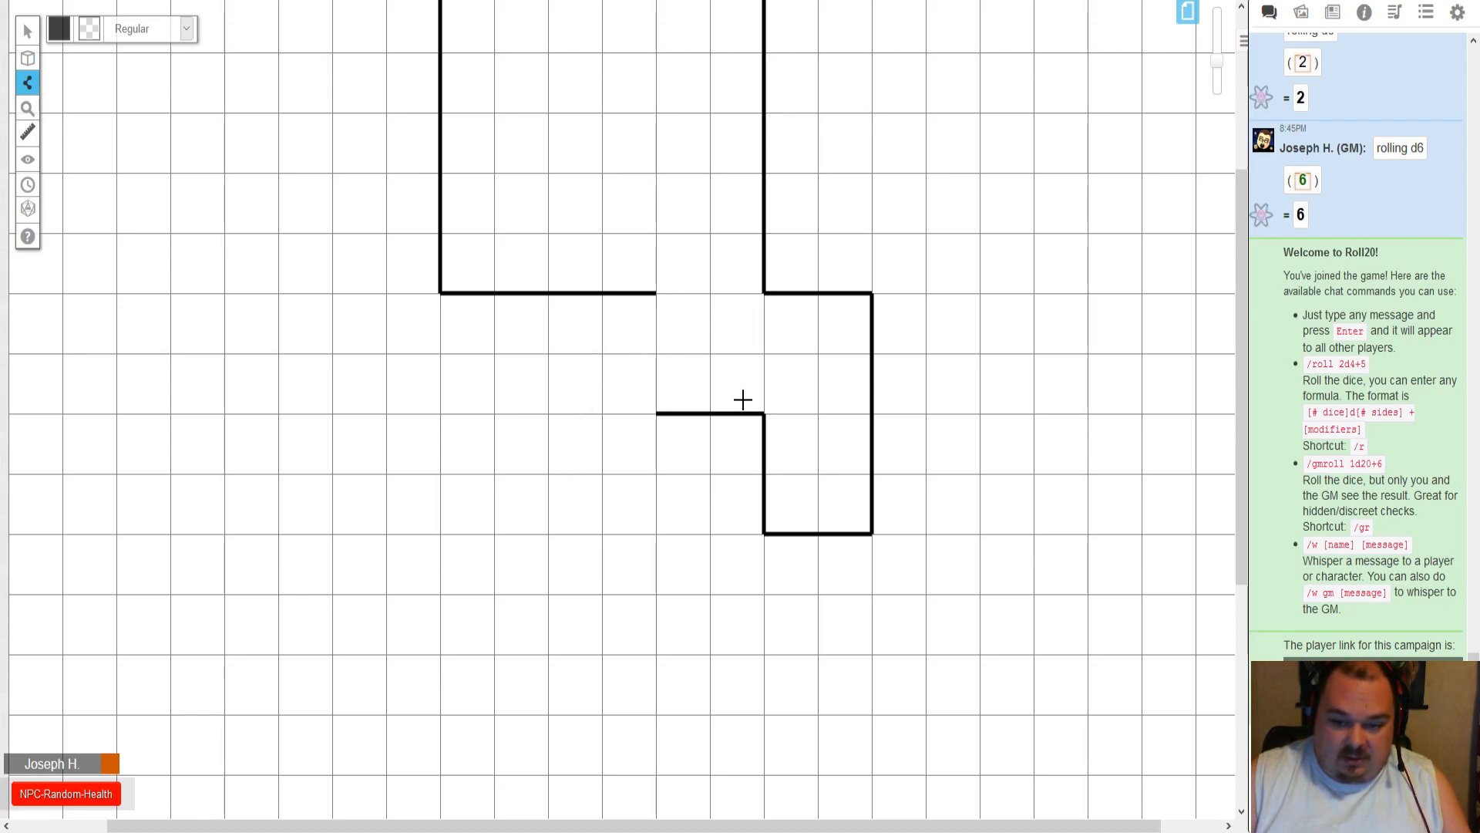
- Draw a gray line across the two-square gap in the room's bottom wall
{"action": "scroll", "coordinate": [698, 353], "scroll_direction": "up", "scroll_amount": 3}
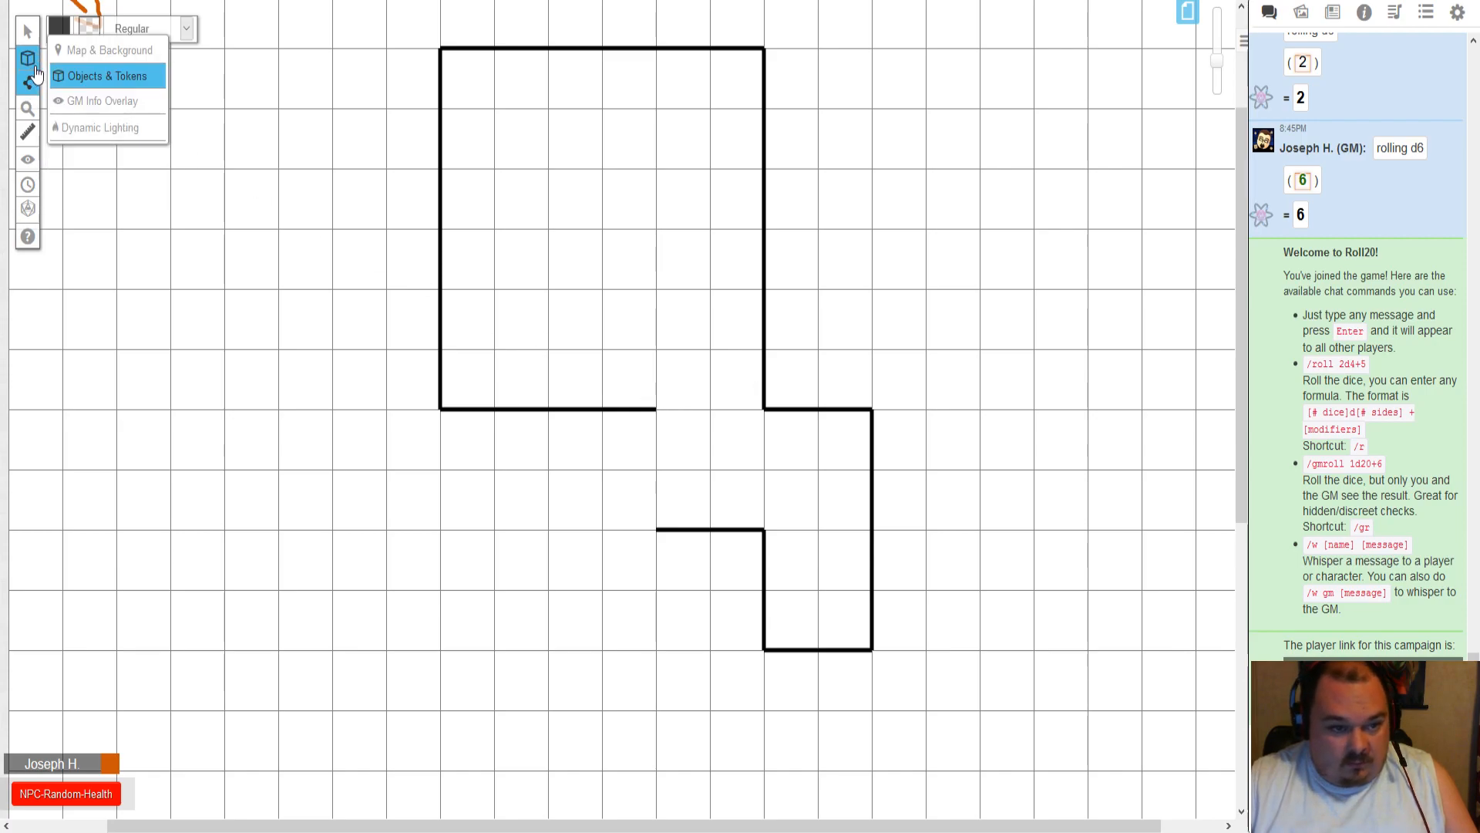
{"action": "left_click", "coordinate": [61, 30]}
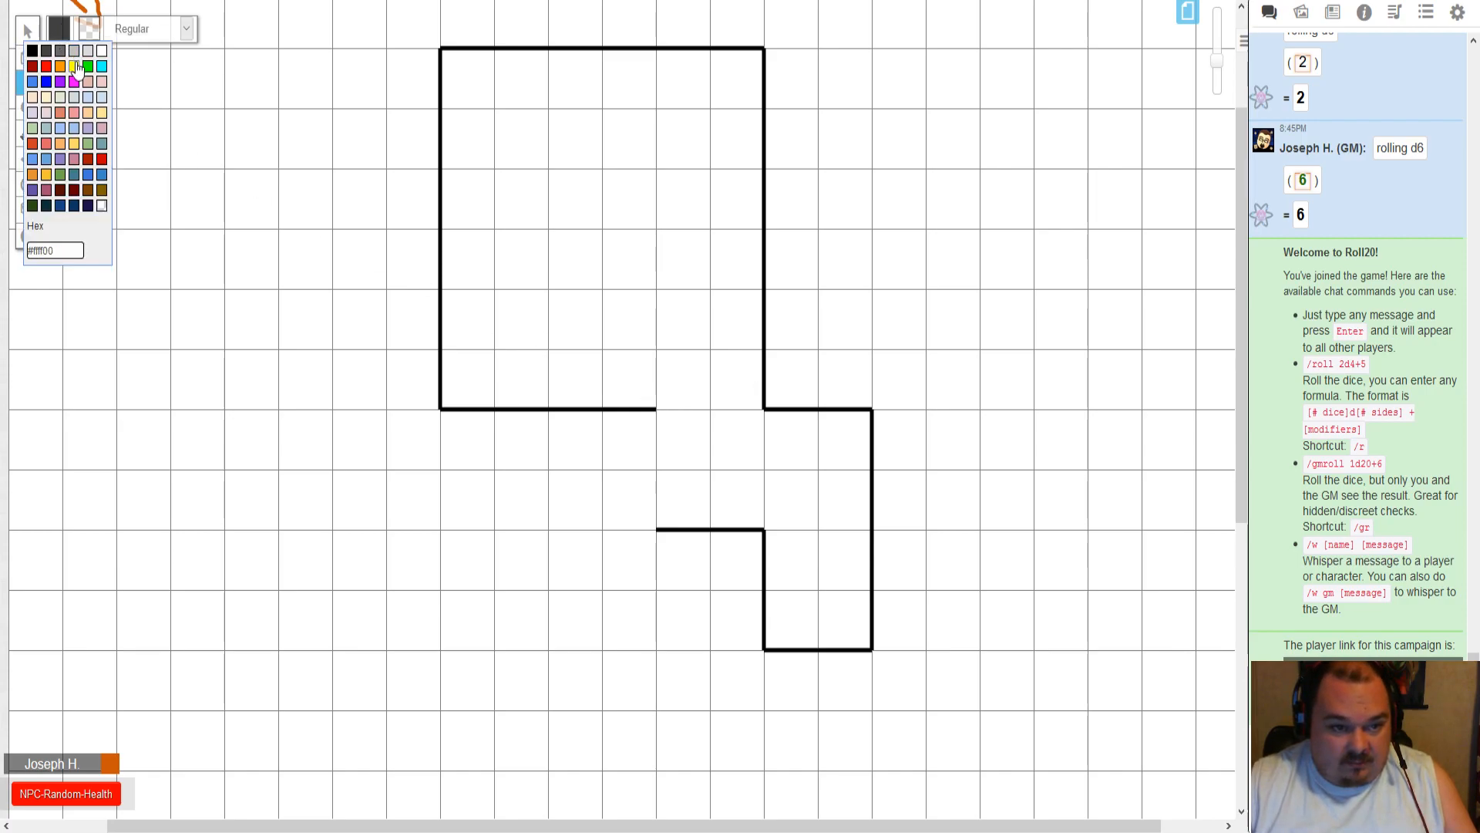
{"action": "left_click", "coordinate": [60, 51]}
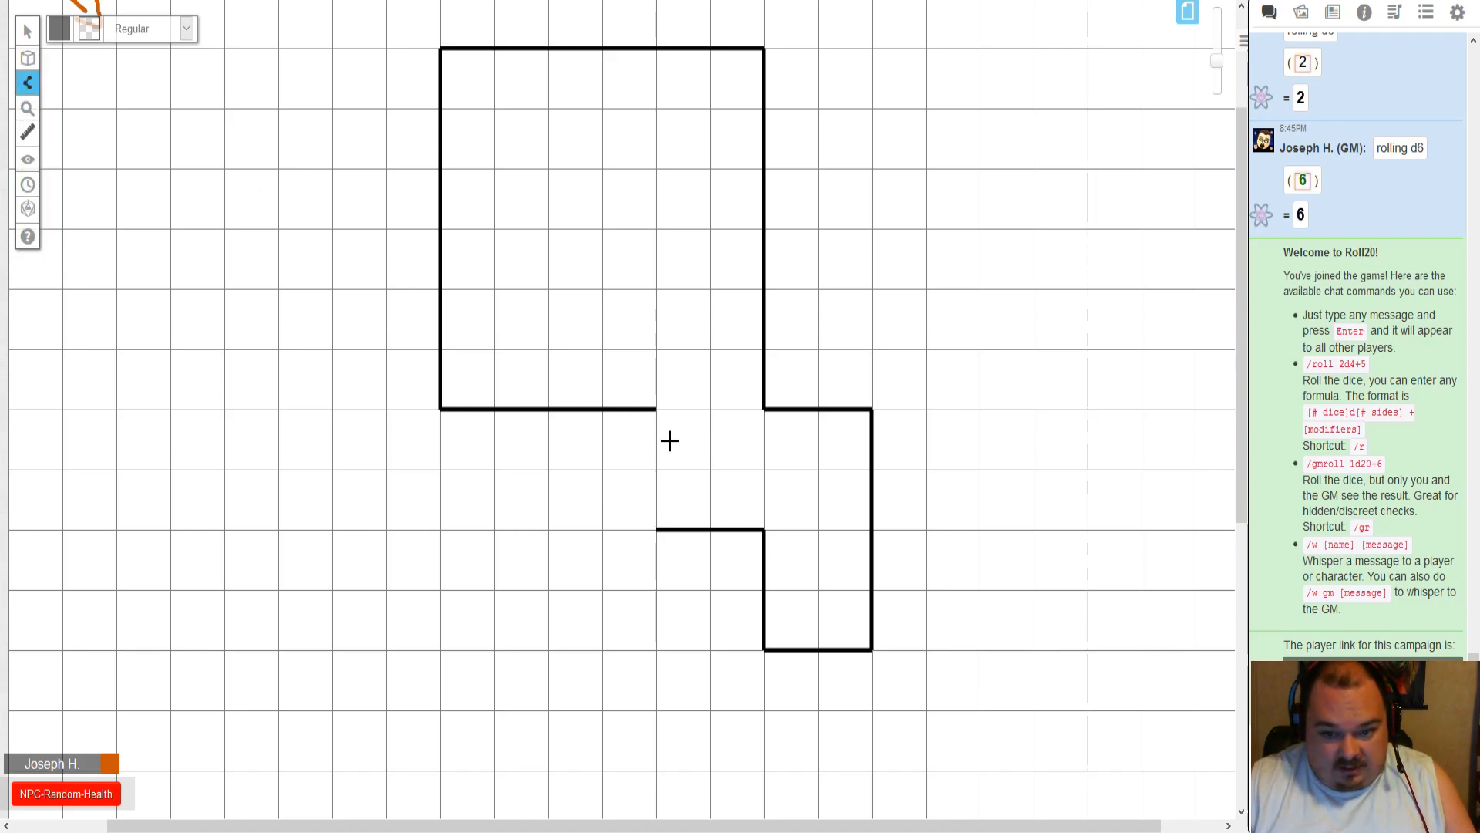
{"action": "left_click_drag", "start_coordinate": [655, 408], "coordinate": [764, 409]}
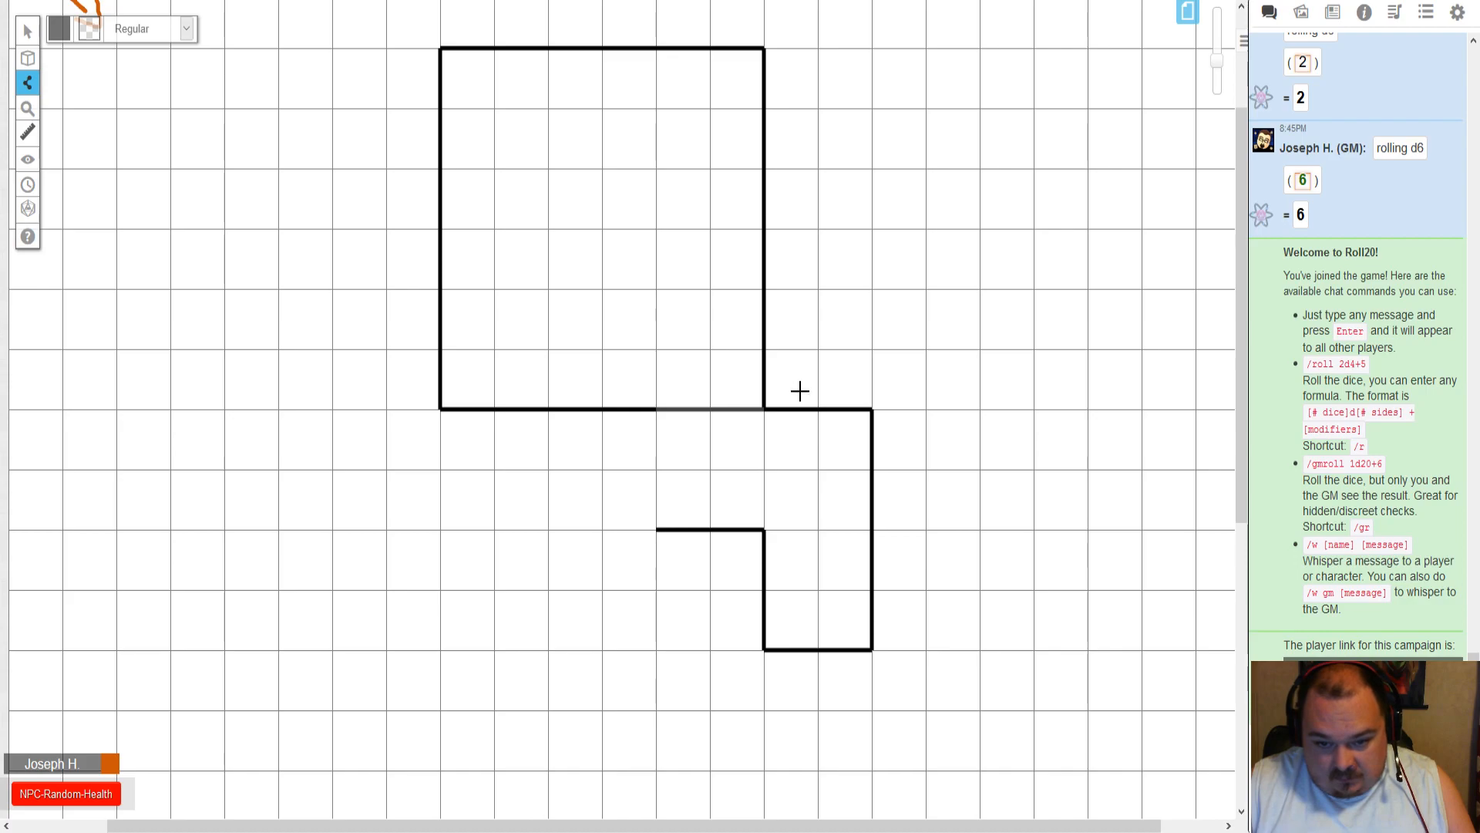
- Delete the gray line spanning the gap in the room's bottom wall
{"action": "left_click", "coordinate": [26, 32]}
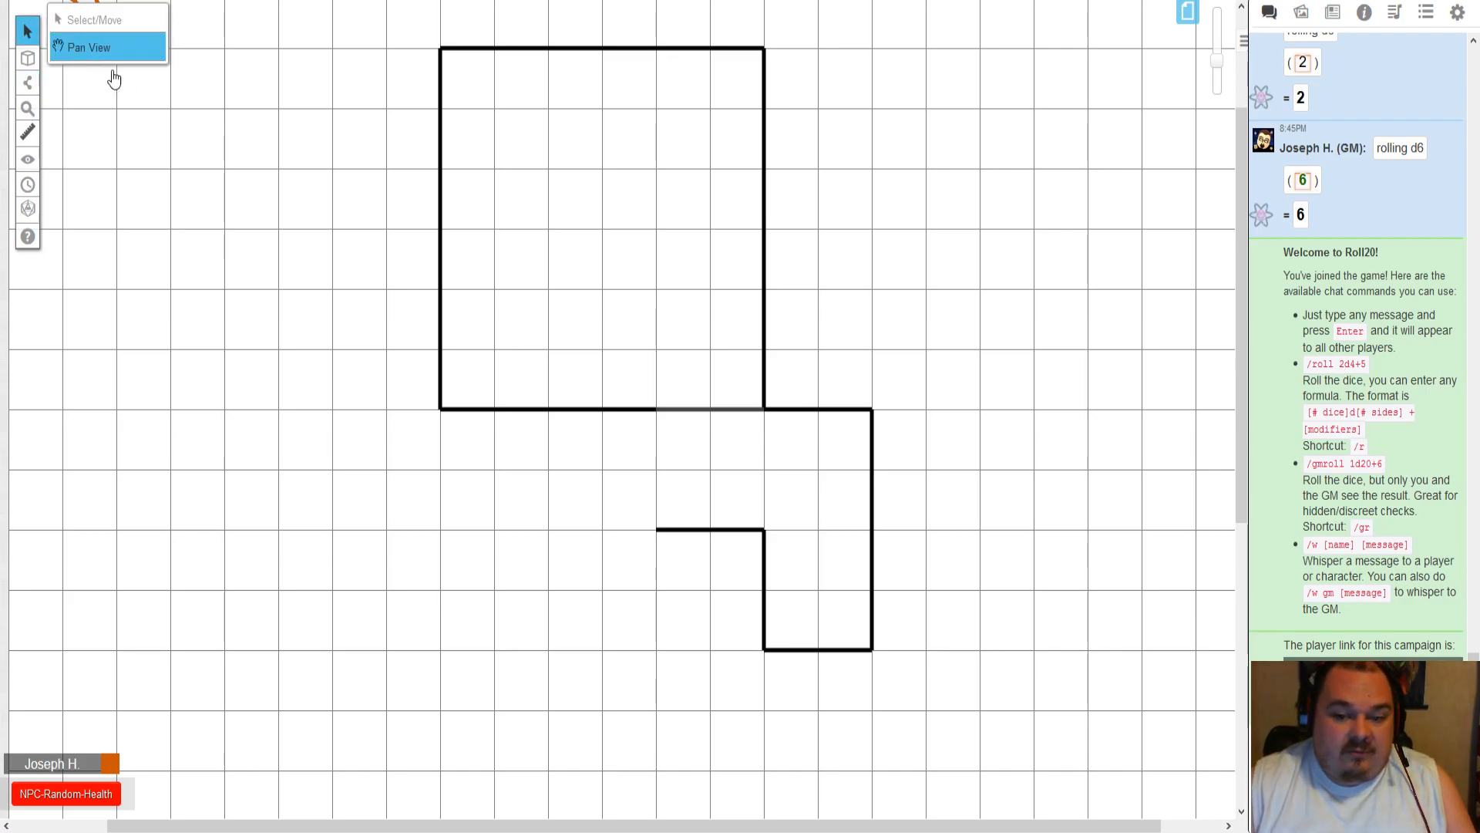
{"action": "left_click", "coordinate": [710, 410]}
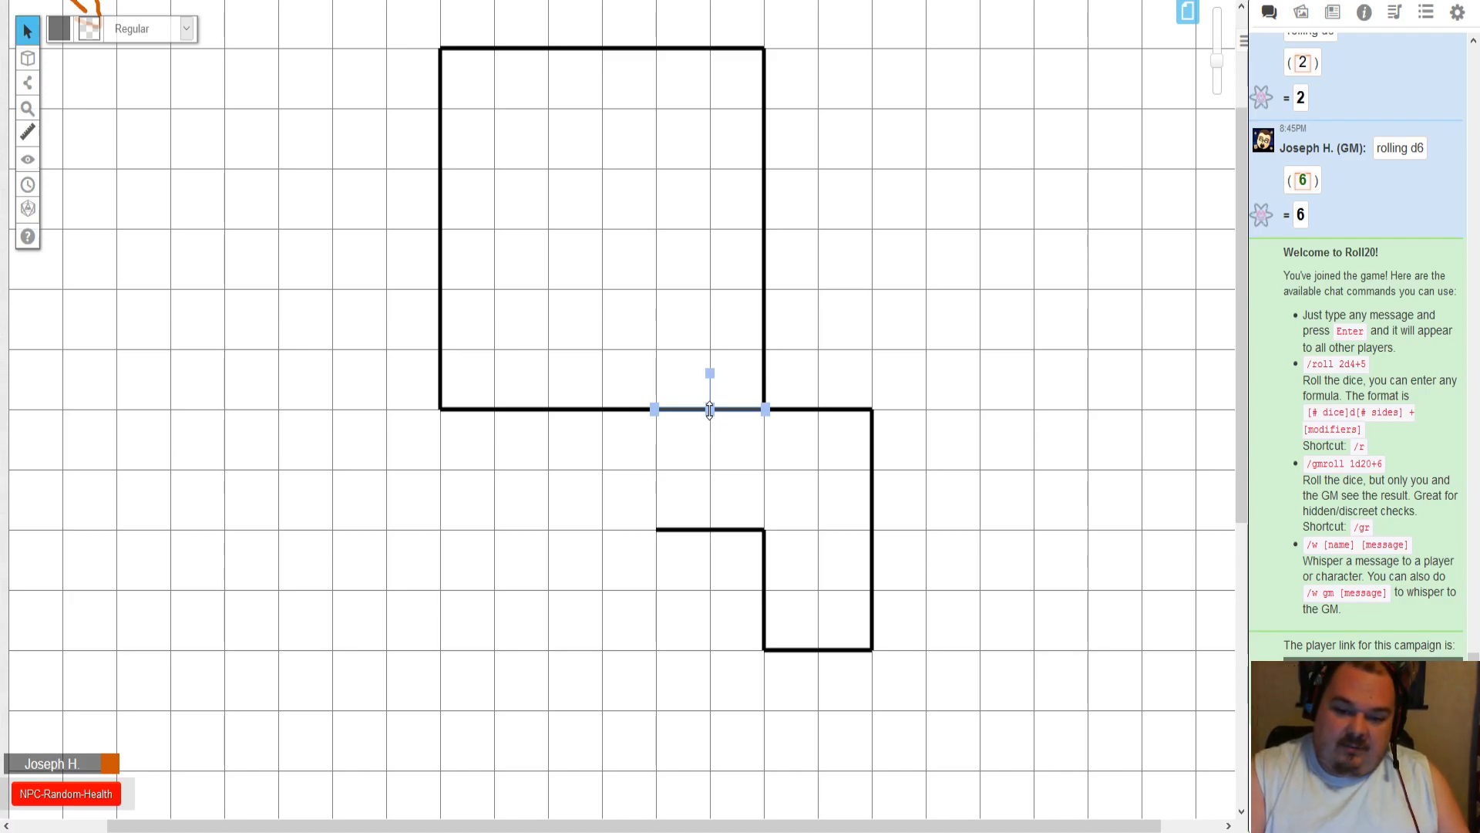
{"action": "key", "text": "Delete"}
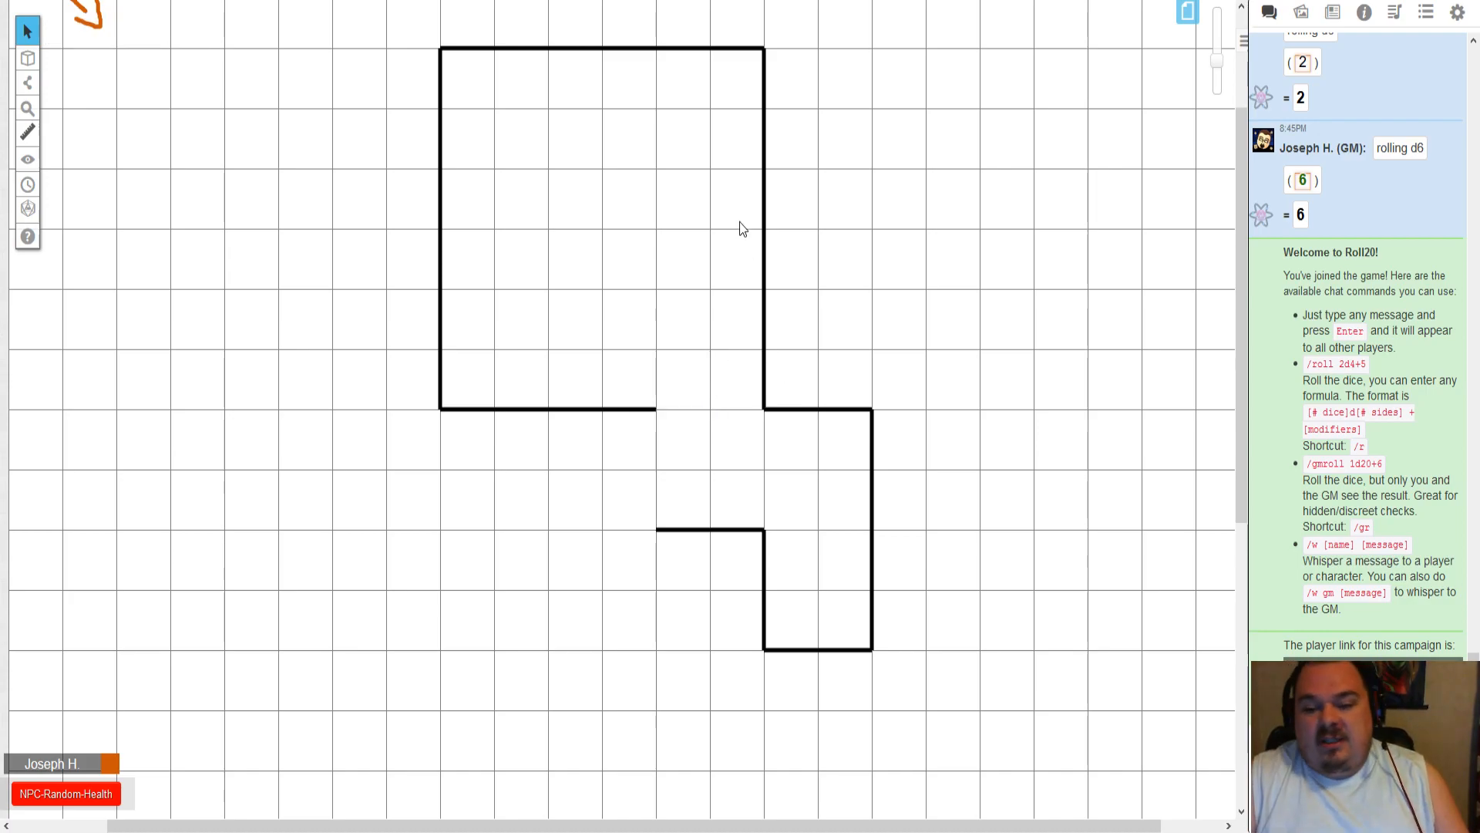
- Delete the corridor's four-square right wall and undo the deletion
{"action": "left_click", "coordinate": [872, 514]}
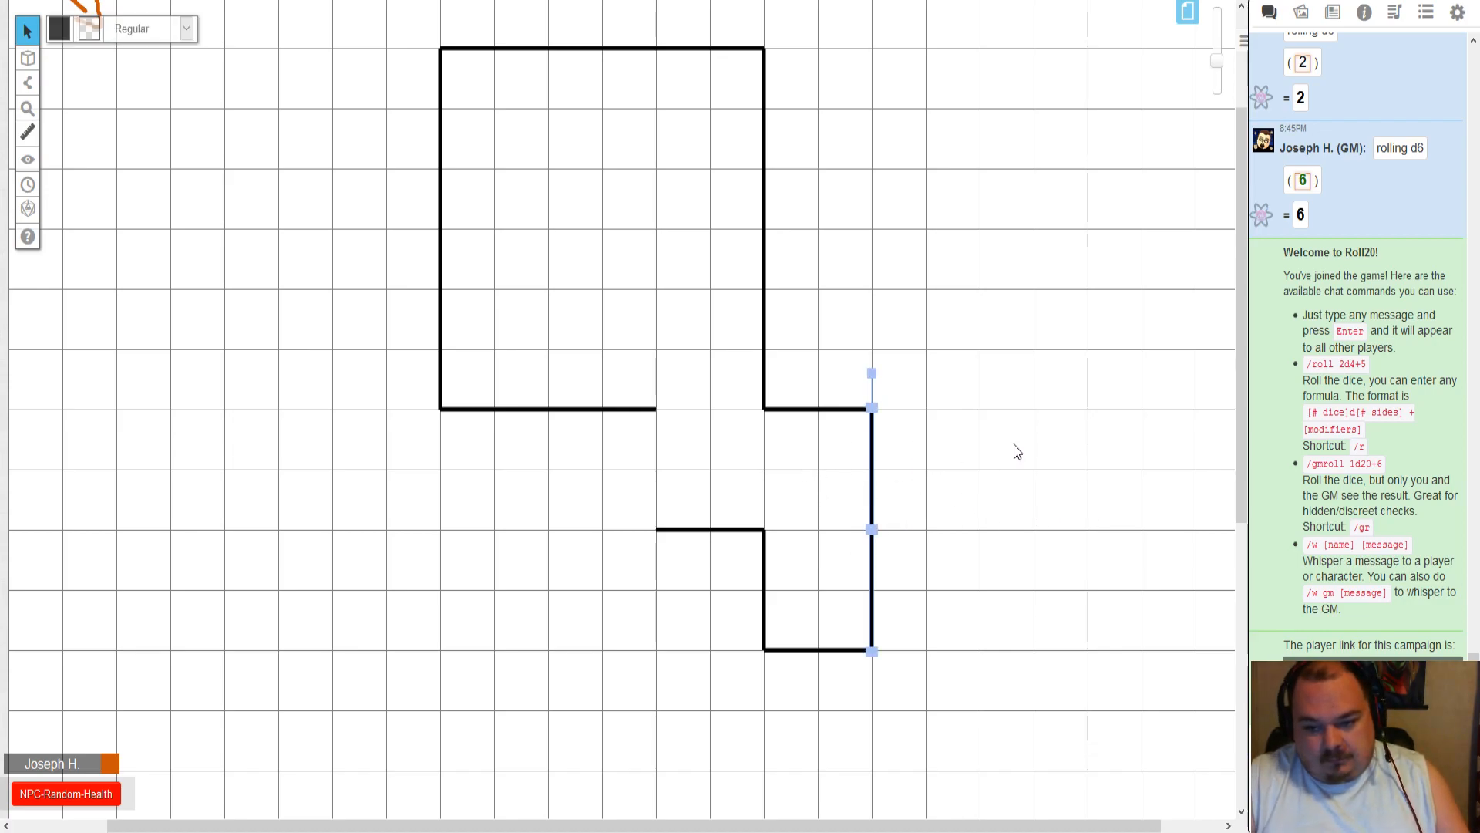
{"action": "key", "text": "Delete"}
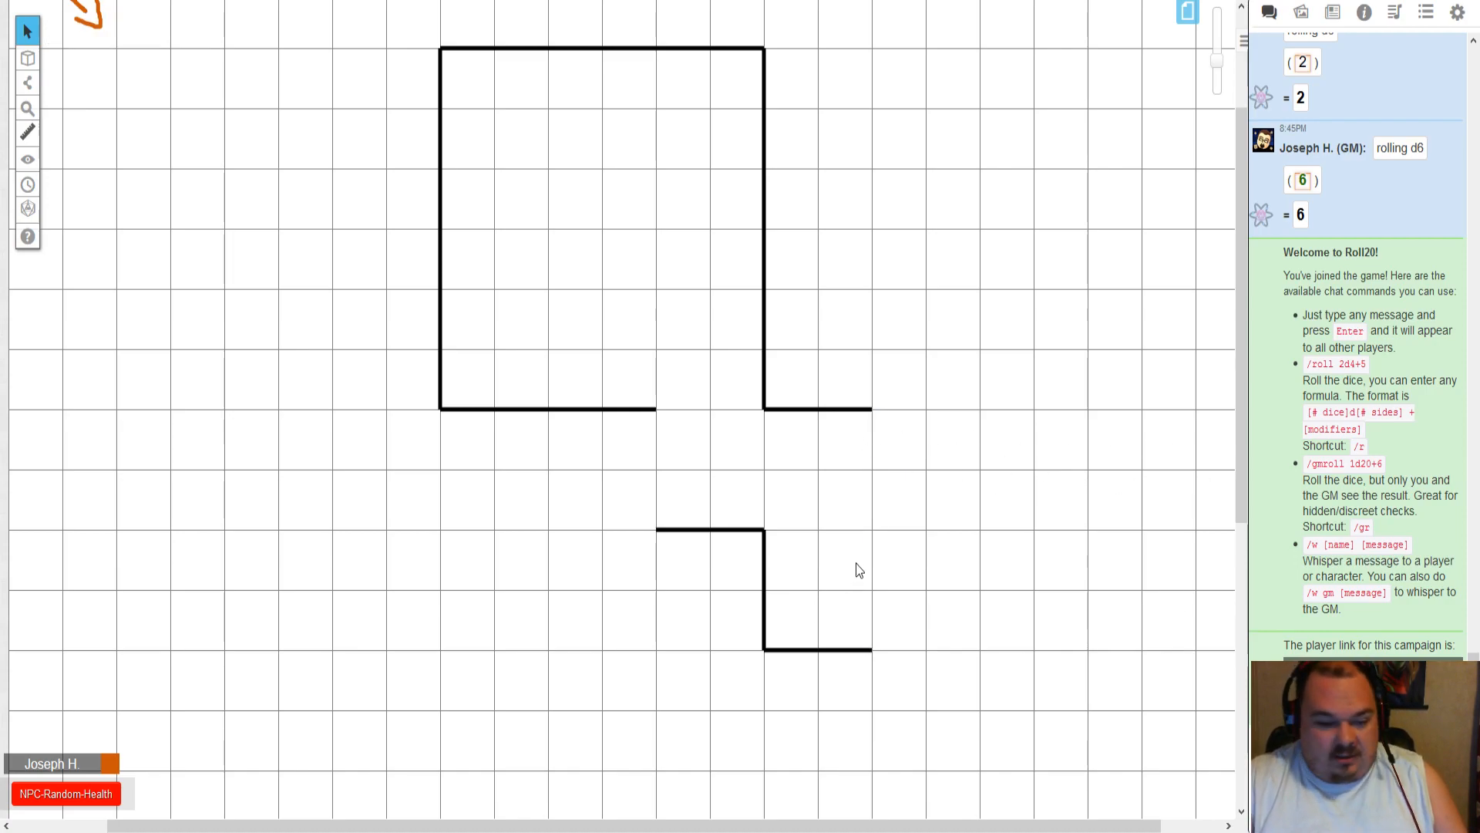
{"action": "key", "text": "ctrl+z"}
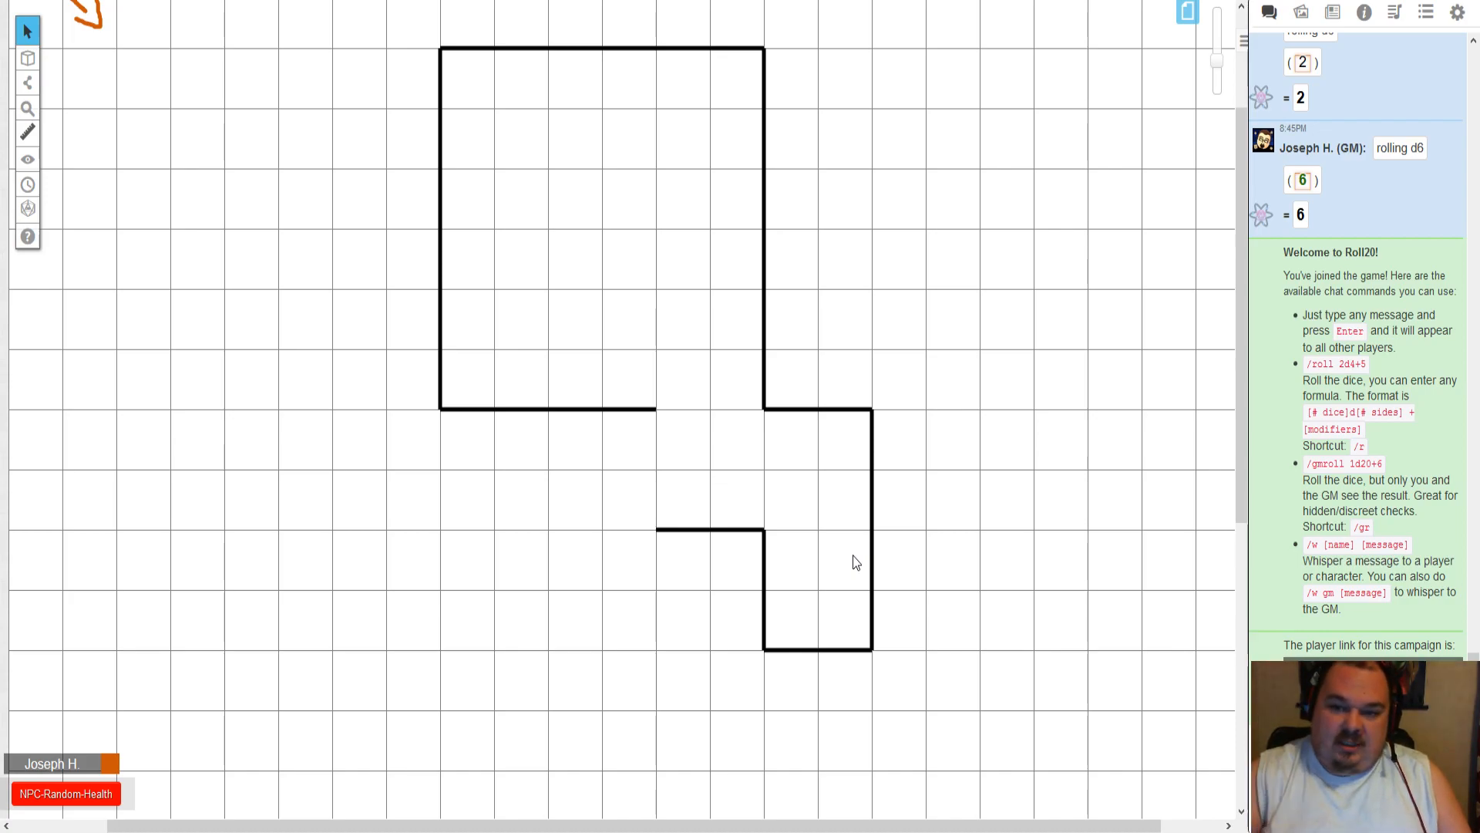
- Draw a closed black L-shaped outline three squares wide and five squares tall in the empty area left of the room
{"action": "left_click", "coordinate": [29, 85]}
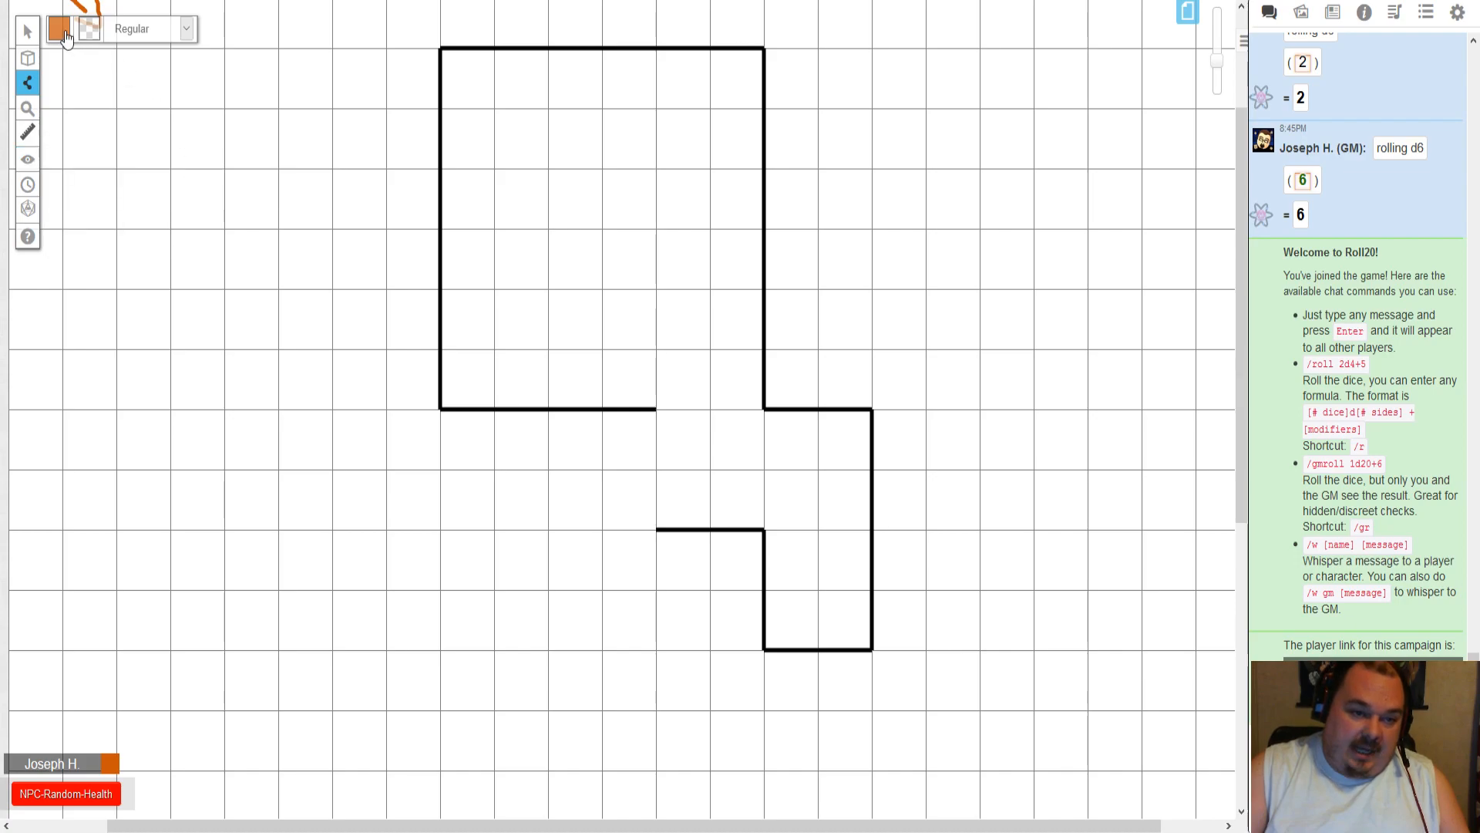
{"action": "left_click", "coordinate": [60, 29]}
{"action": "left_click", "coordinate": [31, 51]}
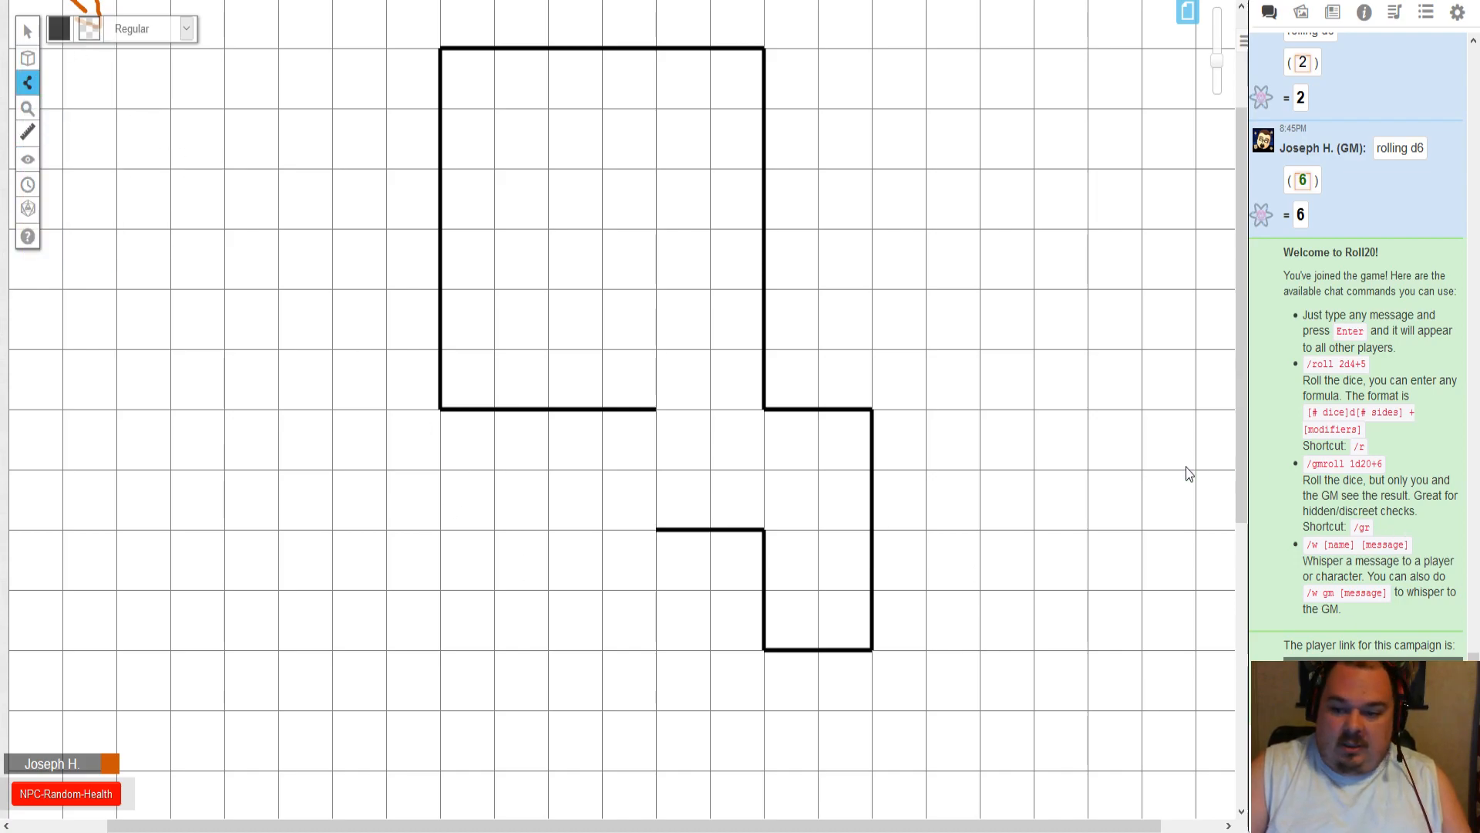
{"action": "left_click", "coordinate": [64, 470]}
{"action": "left_click", "coordinate": [63, 289]}
{"action": "left_click", "coordinate": [223, 290]}
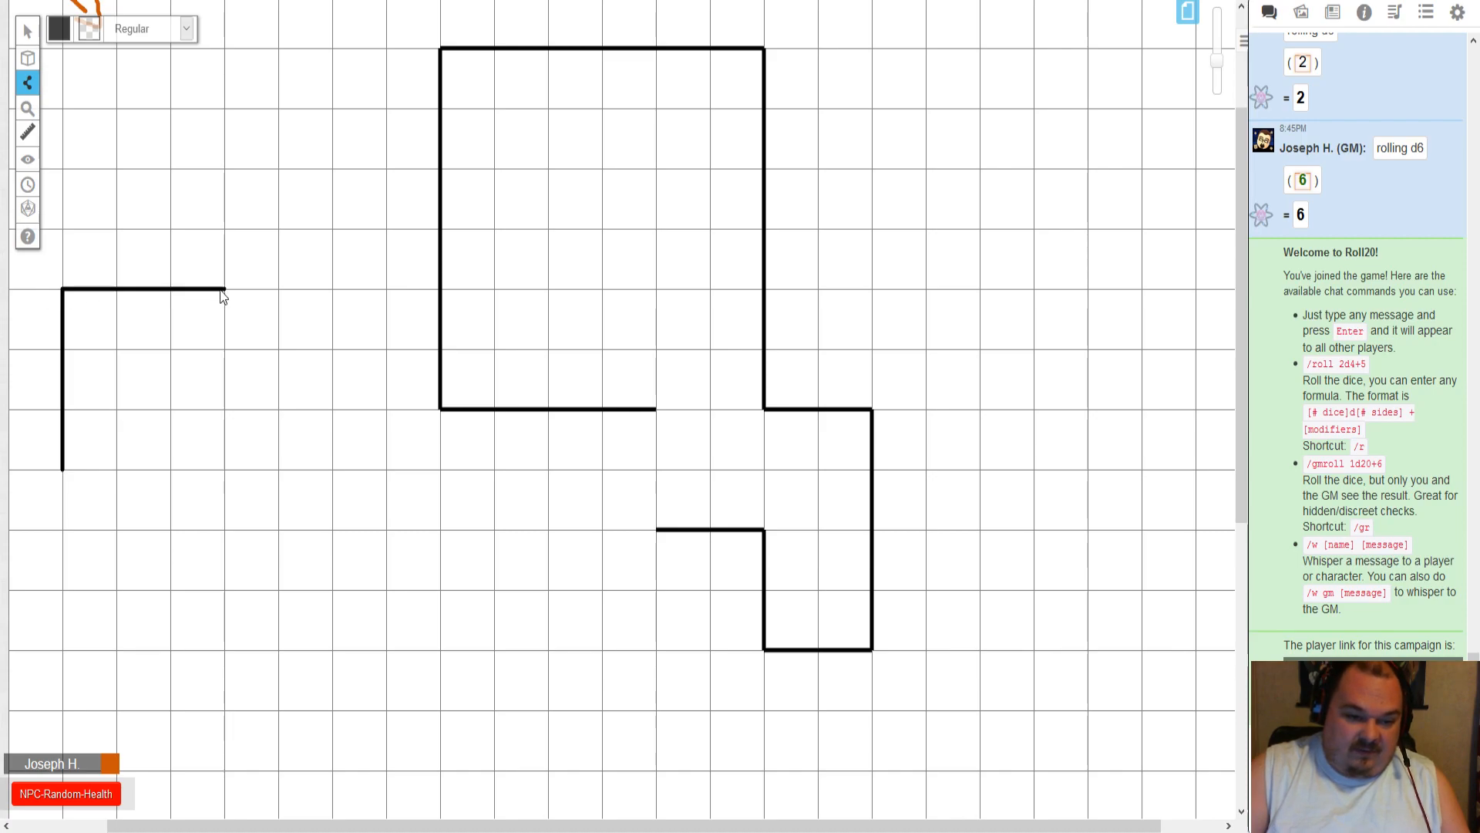
{"action": "left_click", "coordinate": [224, 595]}
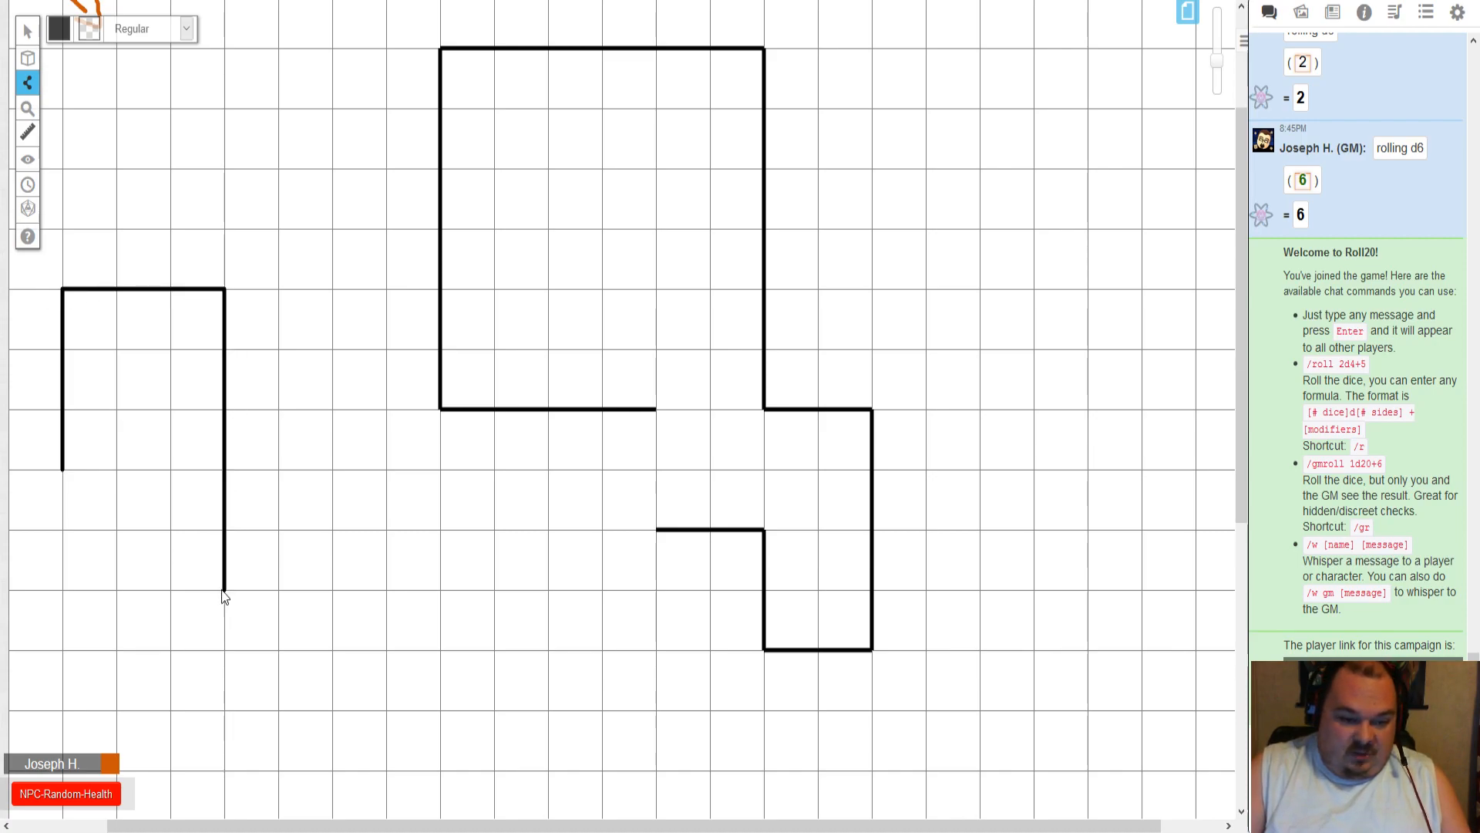
{"action": "left_click", "coordinate": [118, 591]}
{"action": "left_click", "coordinate": [118, 471]}
{"action": "left_click", "coordinate": [64, 470]}
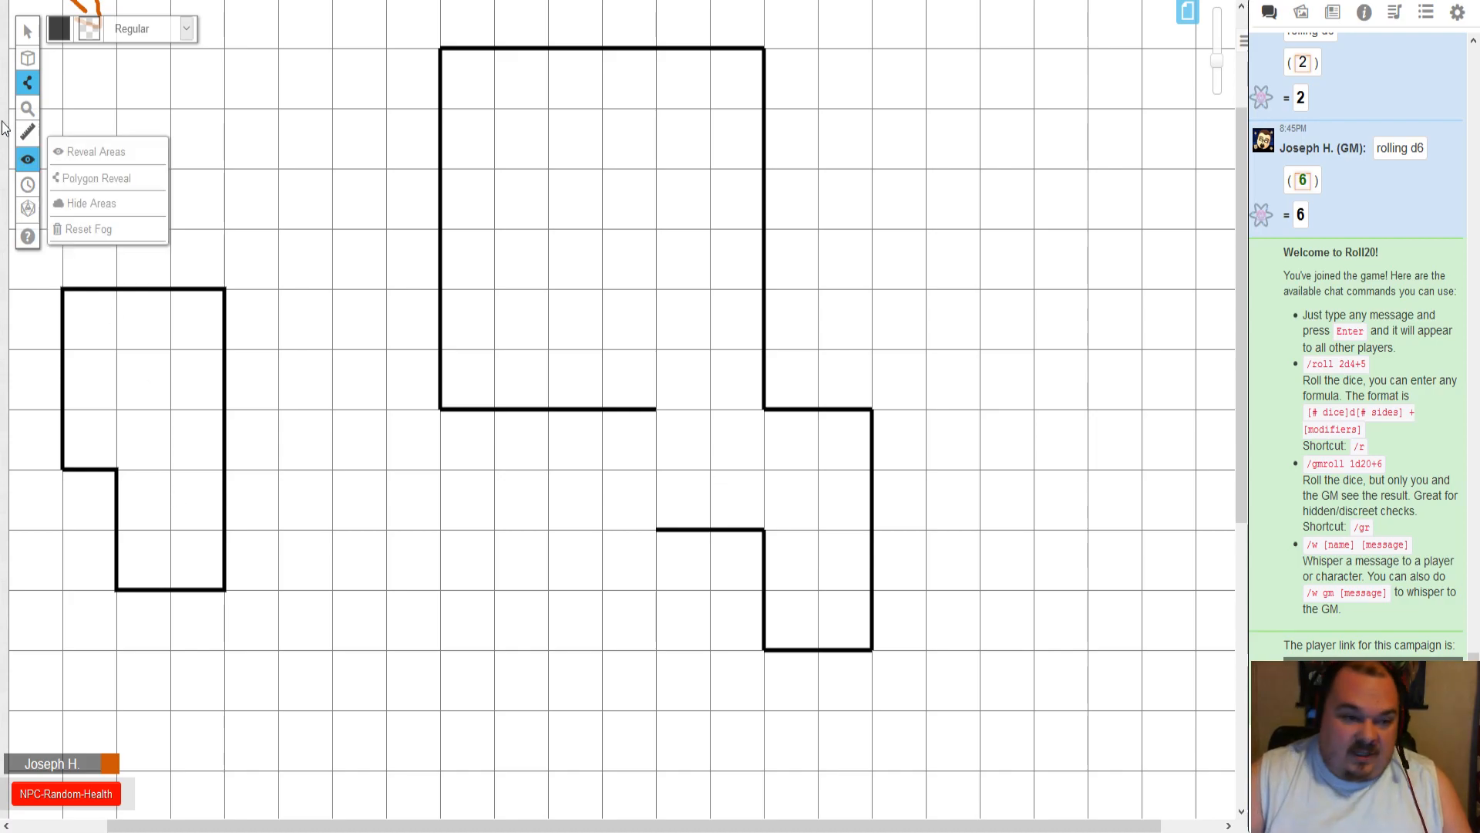
- Delete the L-shaped outline left of the room
{"action": "left_click", "coordinate": [28, 31]}
{"action": "left_click", "coordinate": [60, 296]}
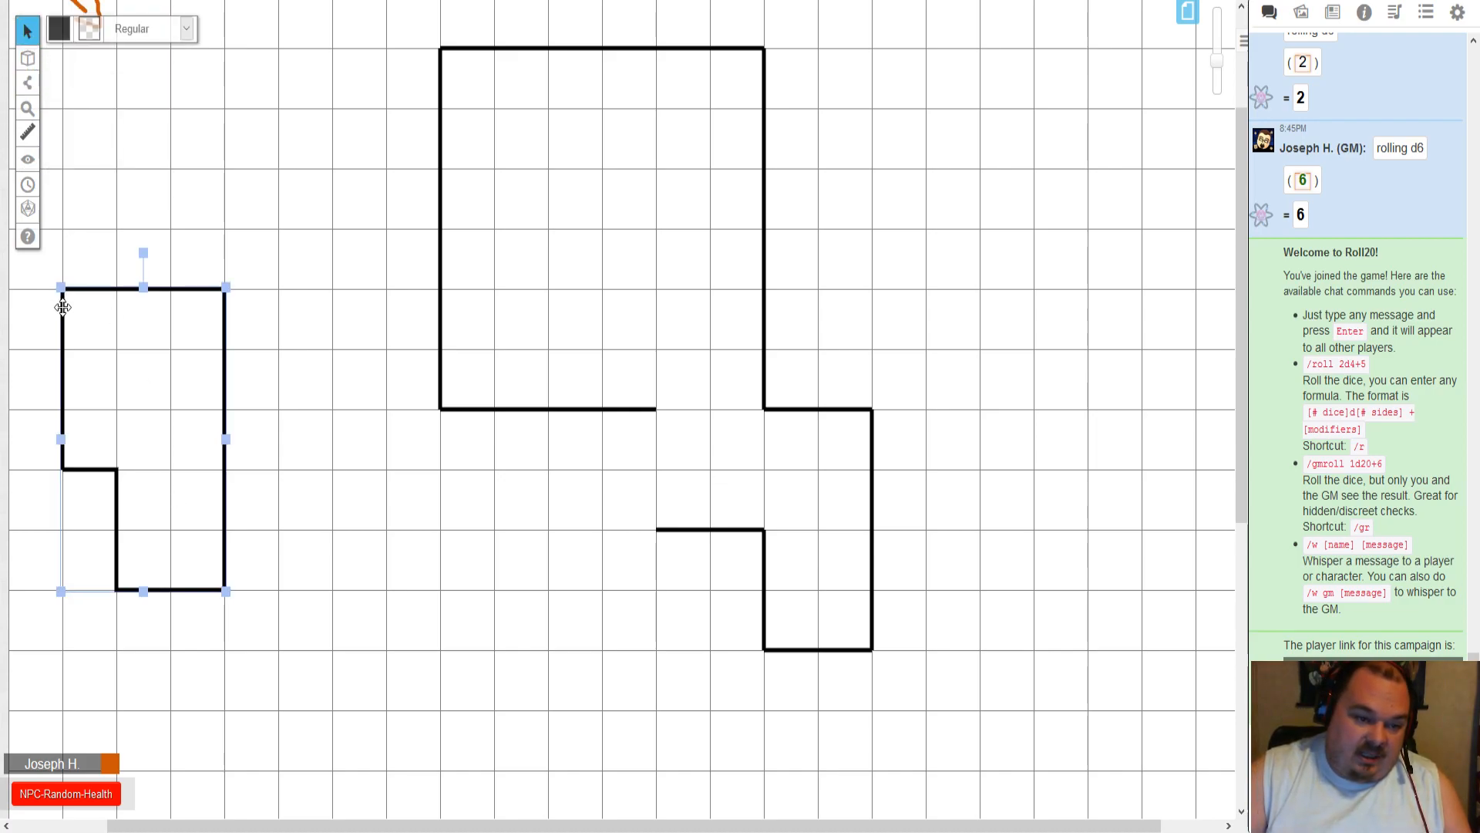
{"action": "key", "text": "Delete"}
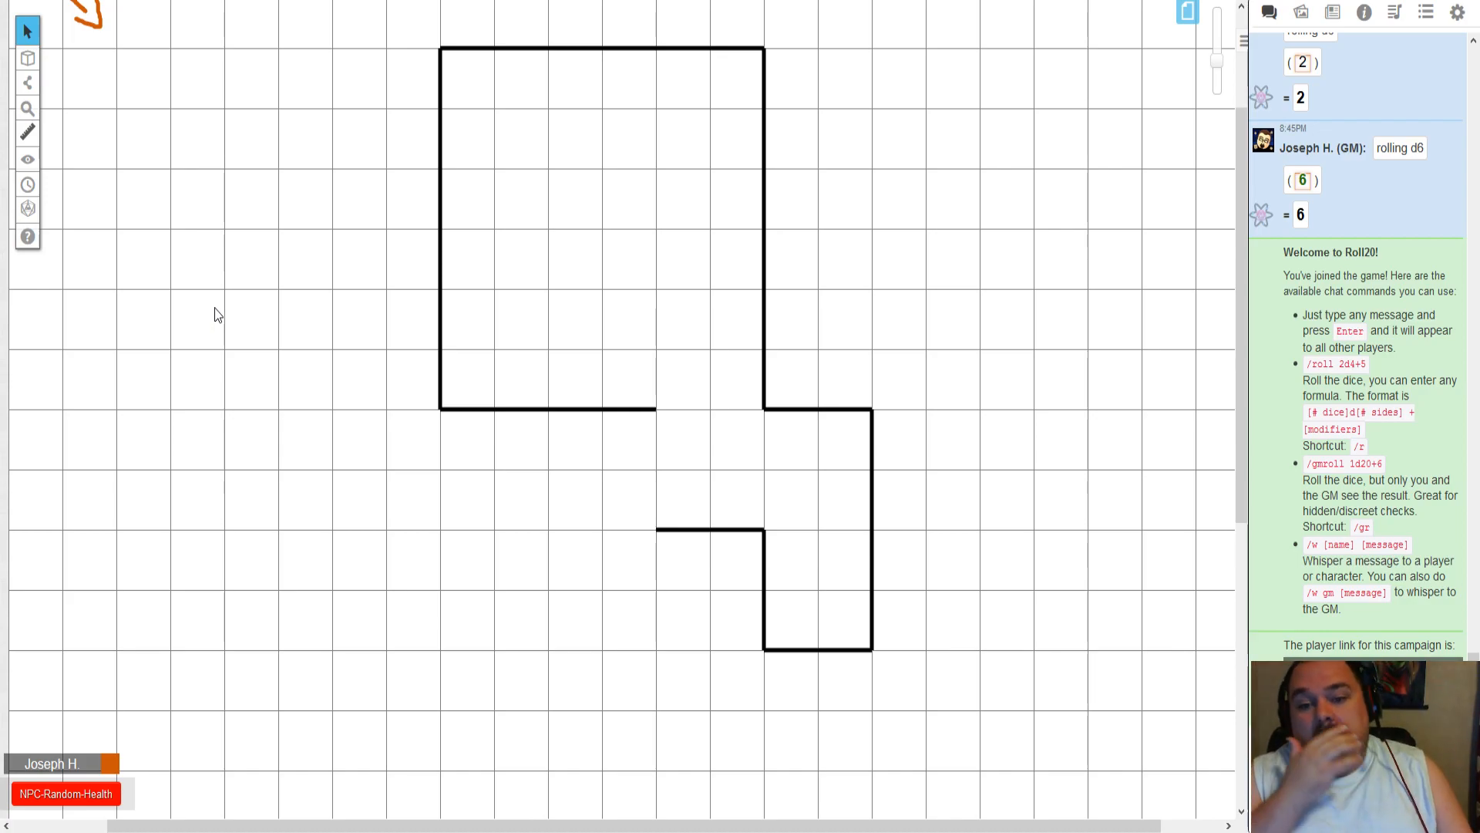
- Replace the room's right wall with two black two-square segments, leaving a two-square gap in the middle
{"action": "left_click", "coordinate": [765, 209]}
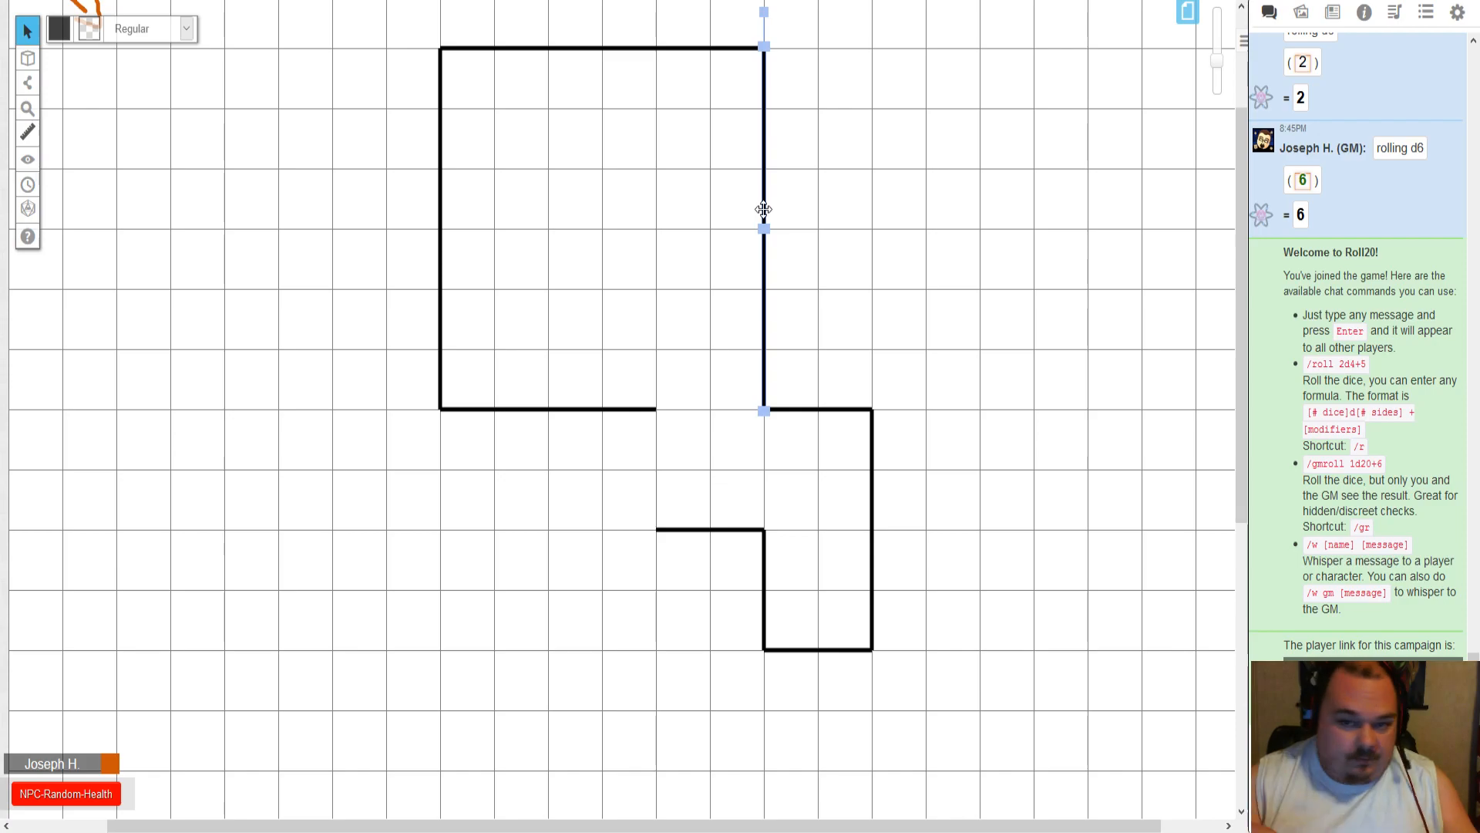
{"action": "key", "text": "Delete"}
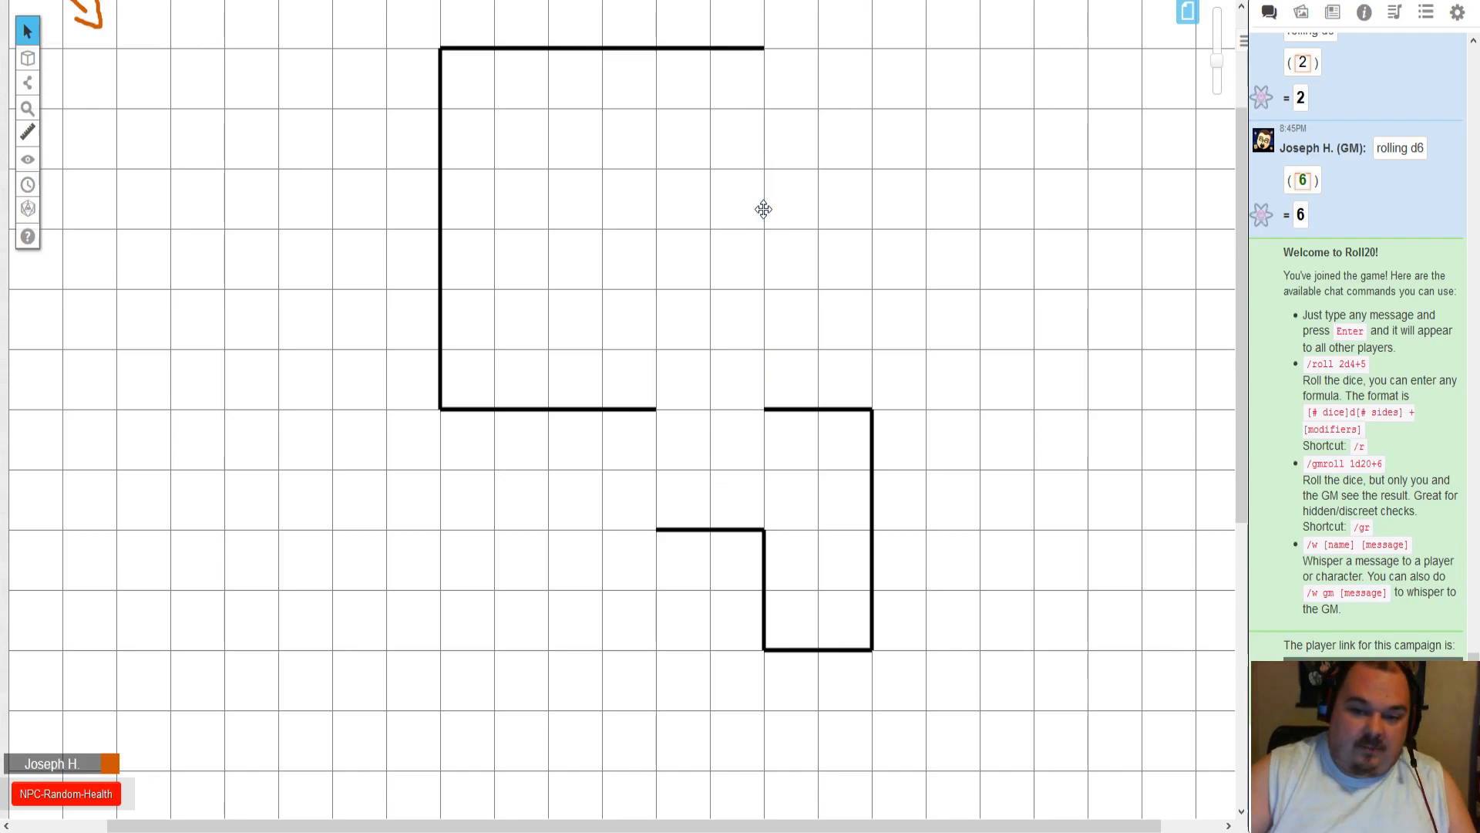
{"action": "left_click", "coordinate": [27, 83]}
{"action": "left_click", "coordinate": [52, 34]}
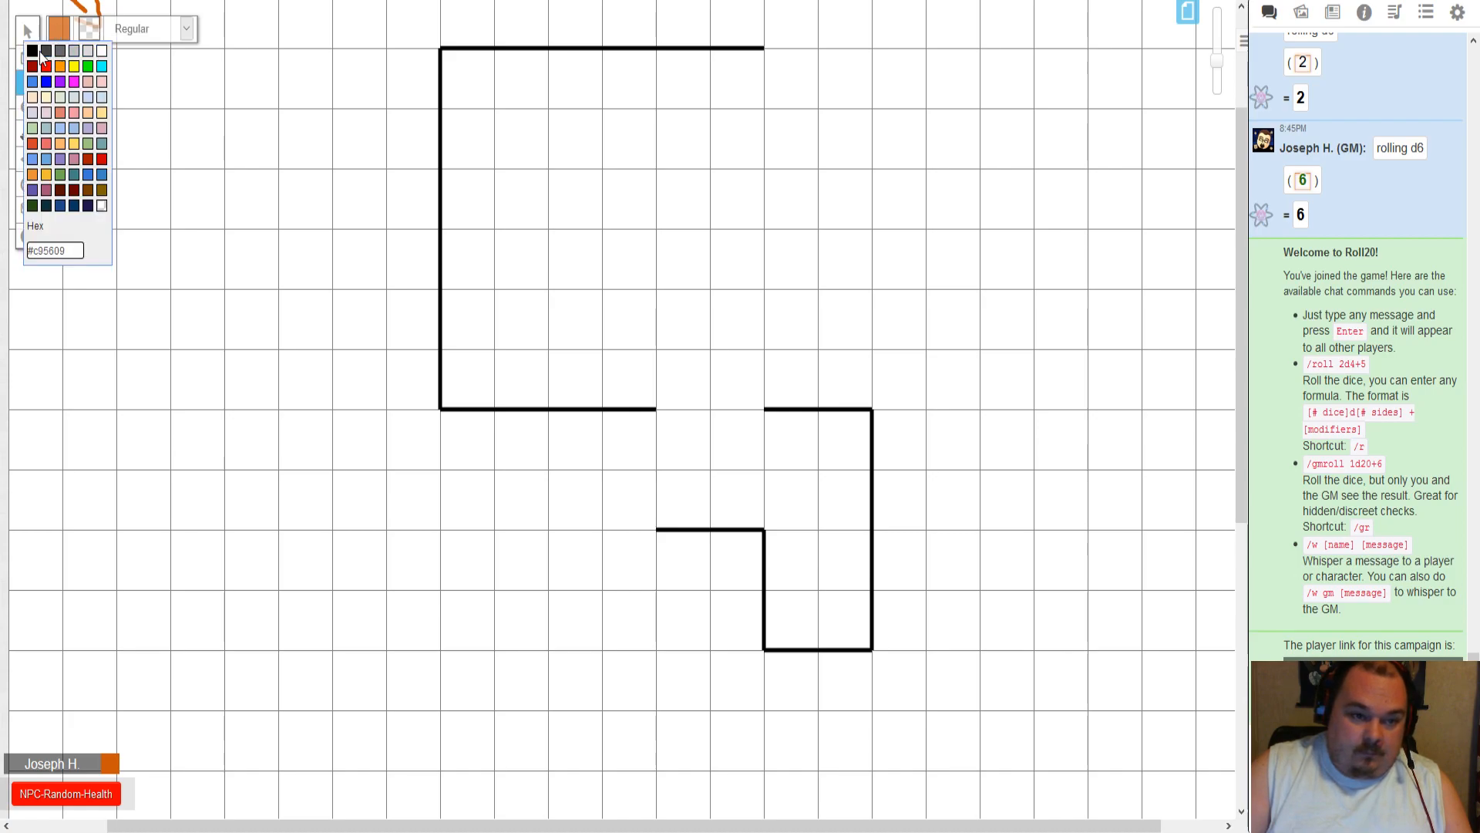
{"action": "left_click", "coordinate": [31, 51]}
{"action": "left_click", "coordinate": [765, 50]}
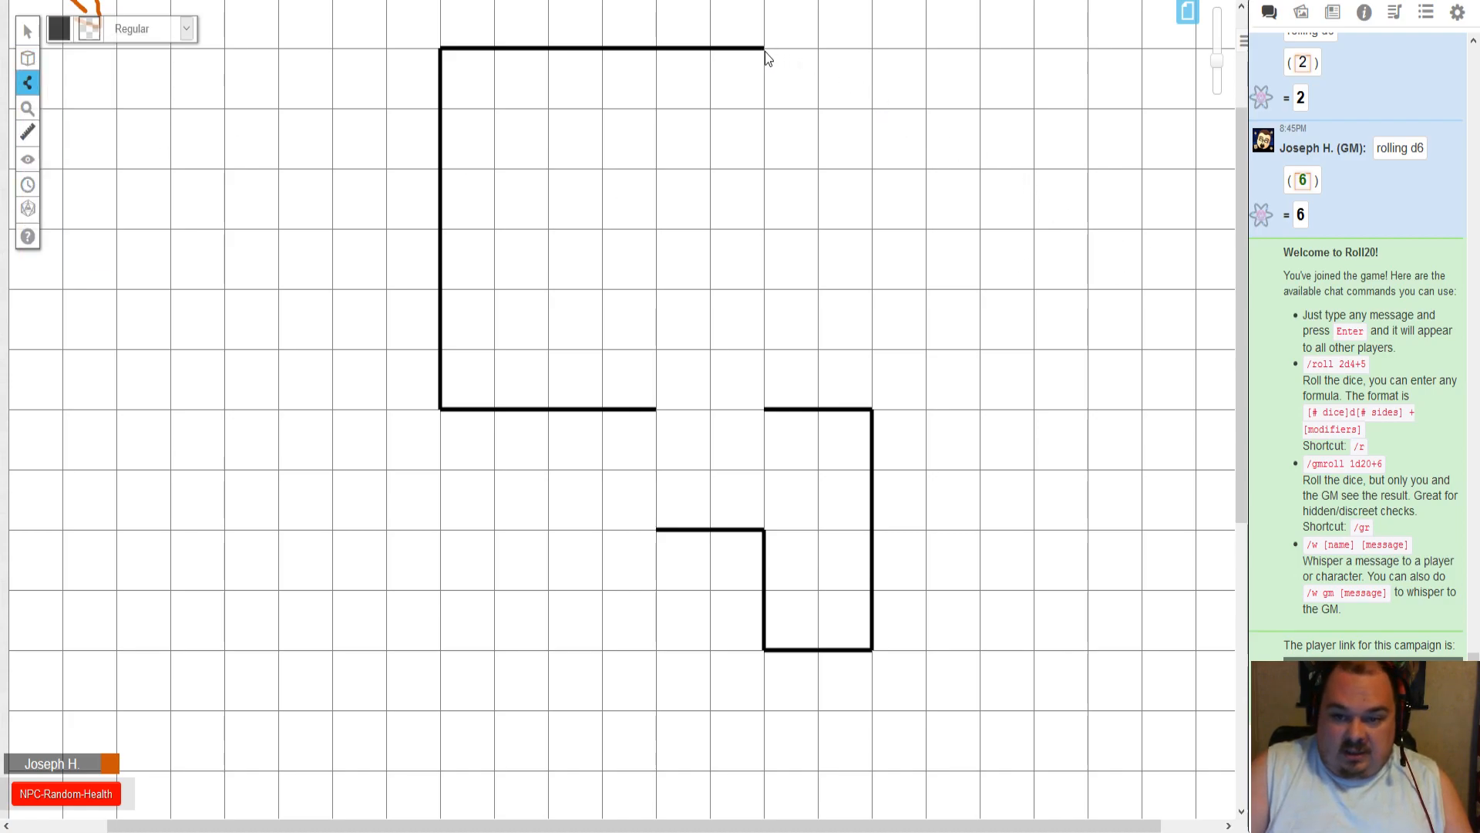
{"action": "left_click", "coordinate": [767, 169]}
{"action": "right_click", "coordinate": [767, 171]}
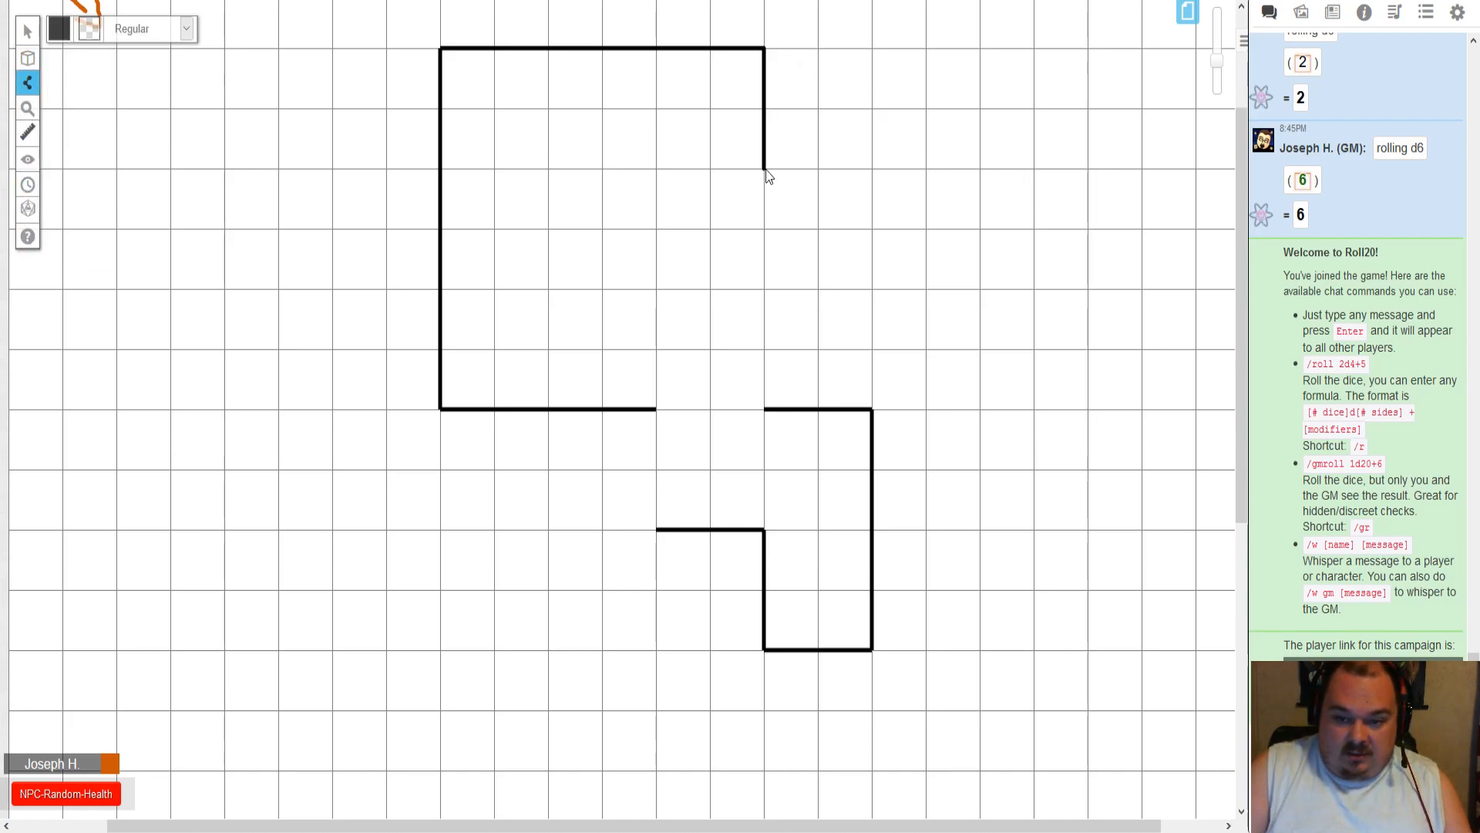
{"action": "left_click", "coordinate": [765, 408]}
{"action": "double_click", "coordinate": [768, 296]}
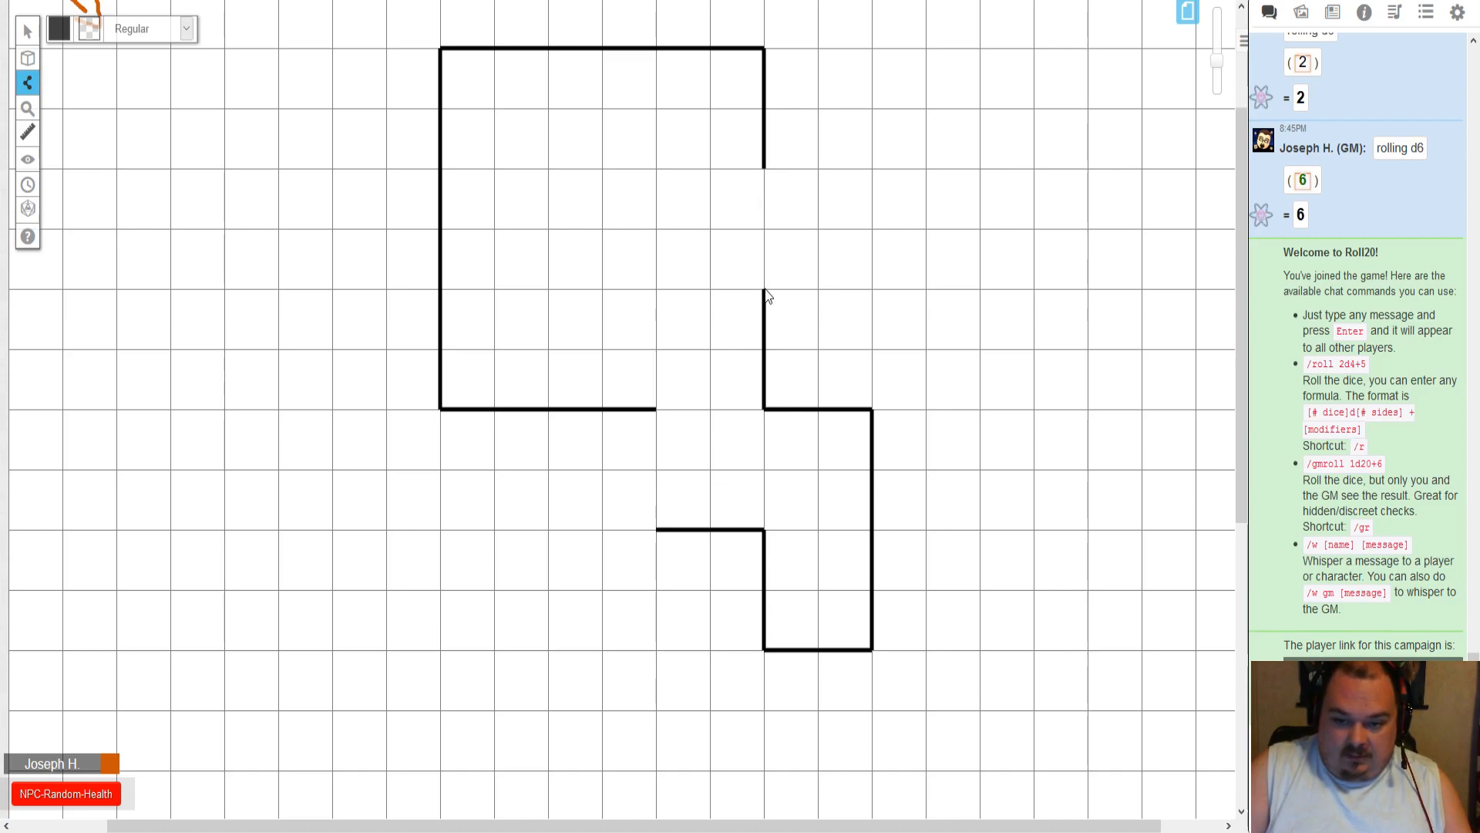
- Draw a gray line across the two-square gap in the room's right wall
{"action": "left_click", "coordinate": [58, 28]}
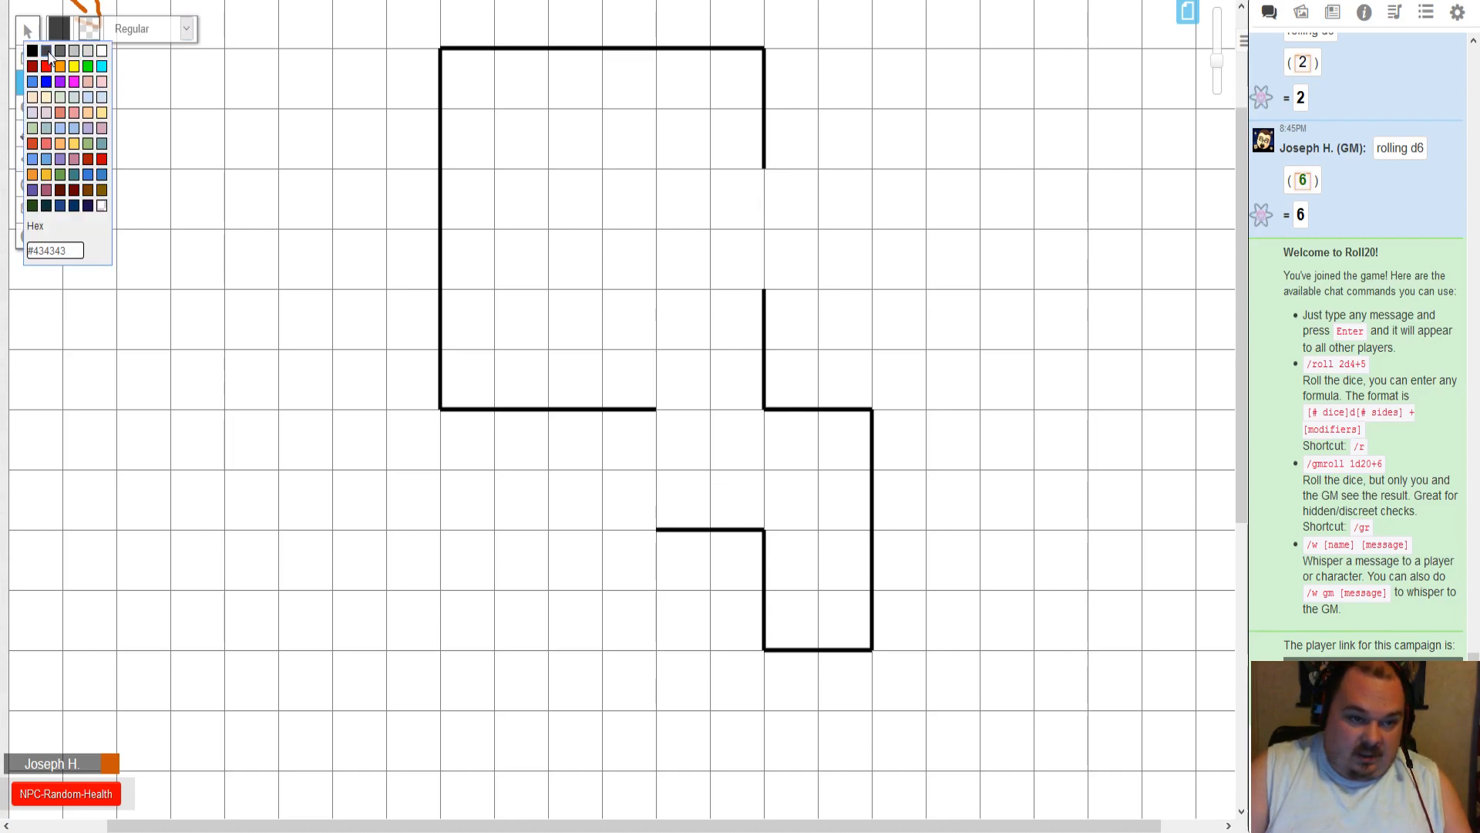
{"action": "left_click", "coordinate": [46, 51]}
{"action": "left_click", "coordinate": [764, 171]}
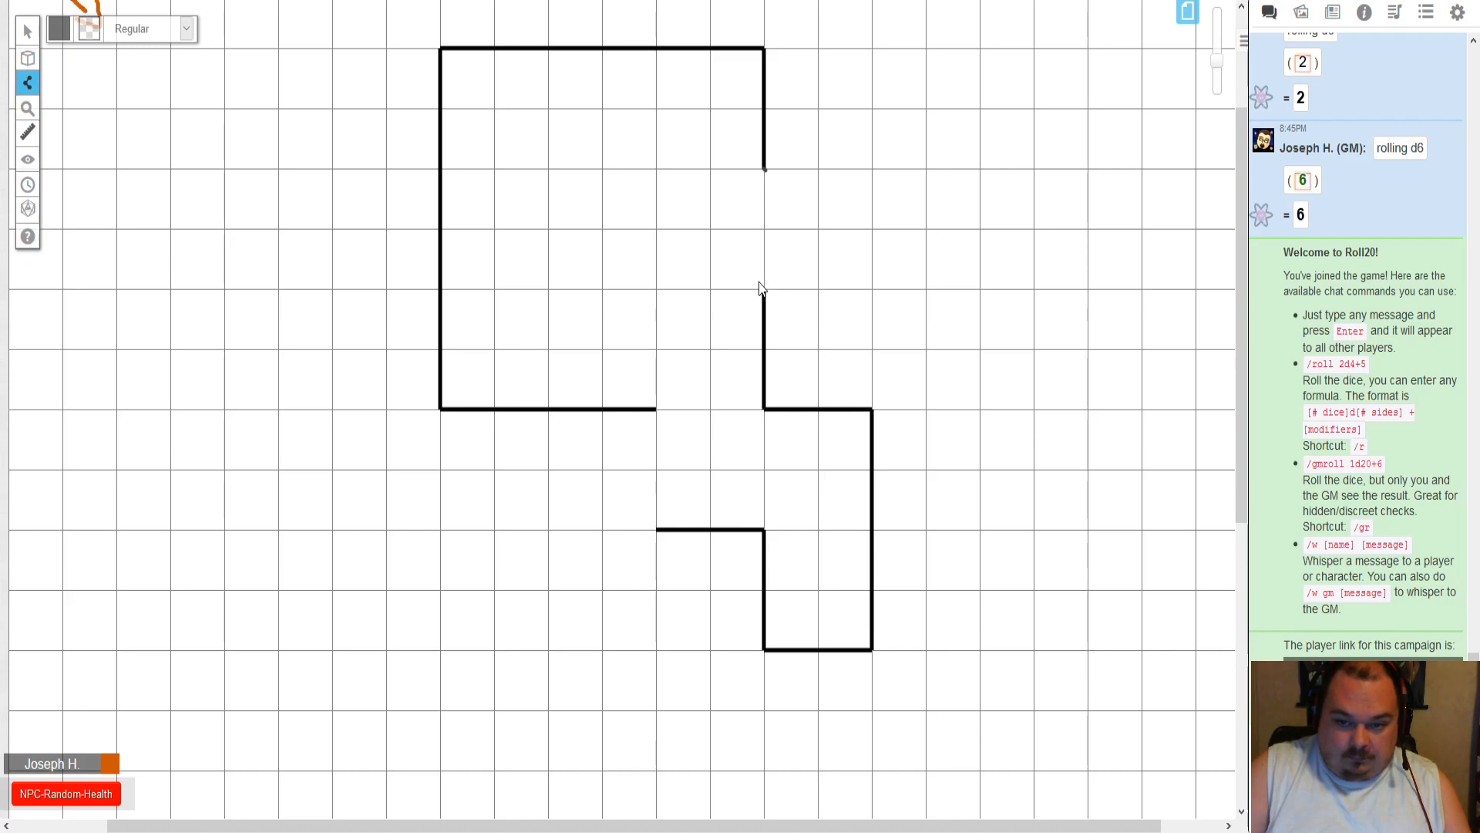
{"action": "double_click", "coordinate": [766, 290]}
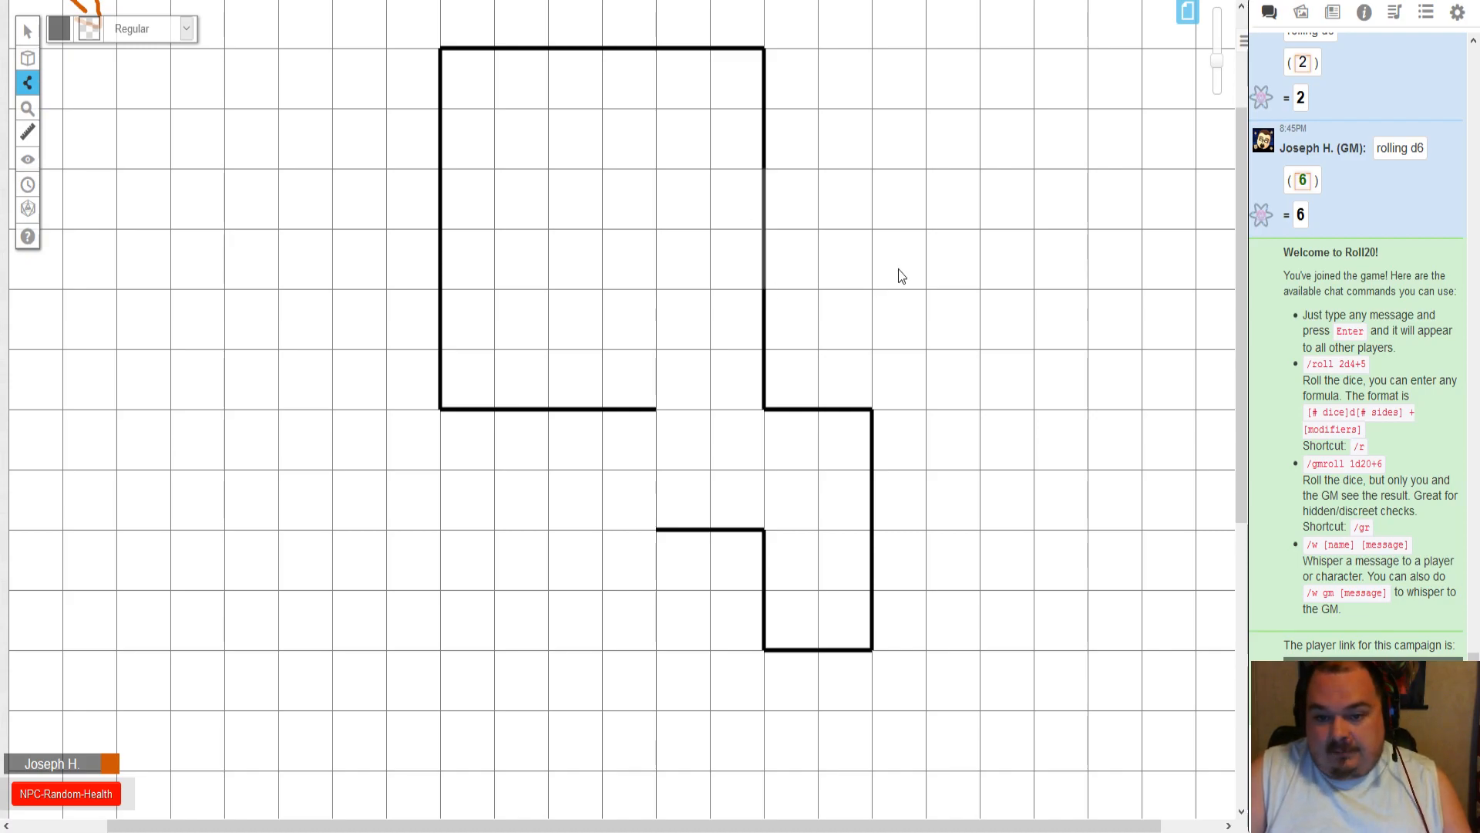
- Delete the gray line and both two-square black segments of the room's right wall
{"action": "left_click", "coordinate": [27, 31]}
{"action": "left_click", "coordinate": [763, 214]}
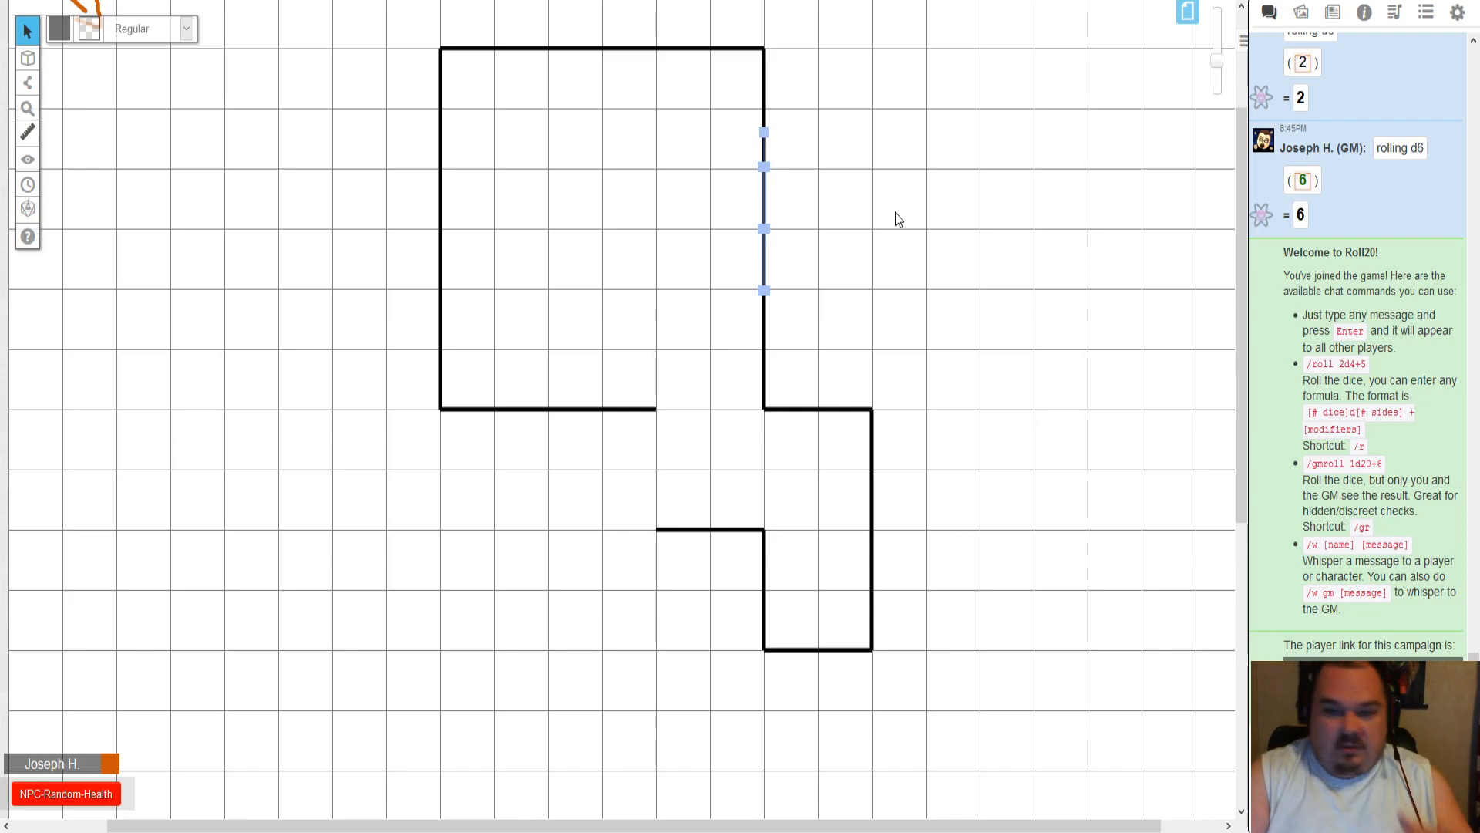
{"action": "key", "text": "Delete"}
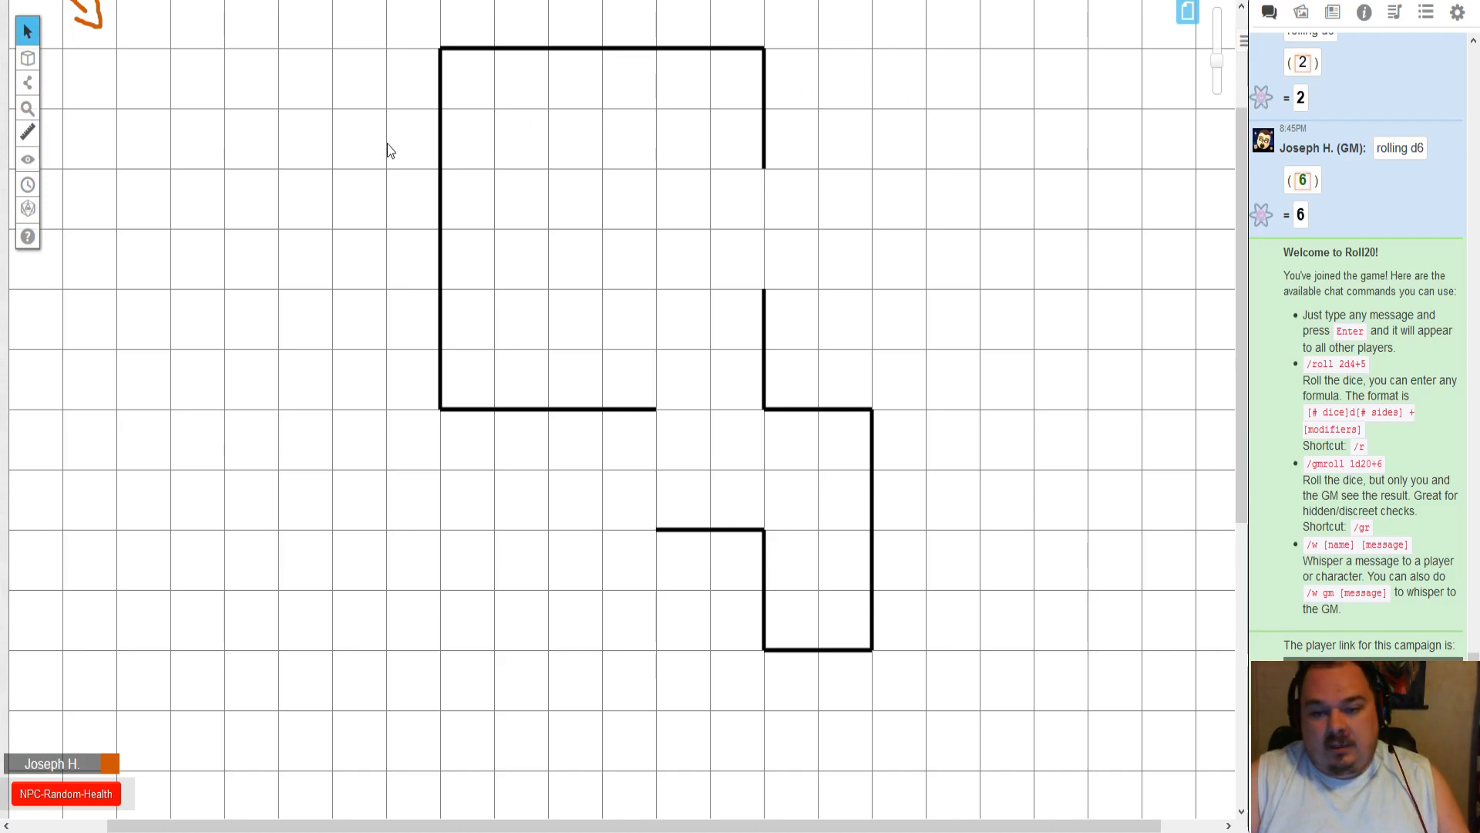
{"action": "left_click", "coordinate": [764, 123]}
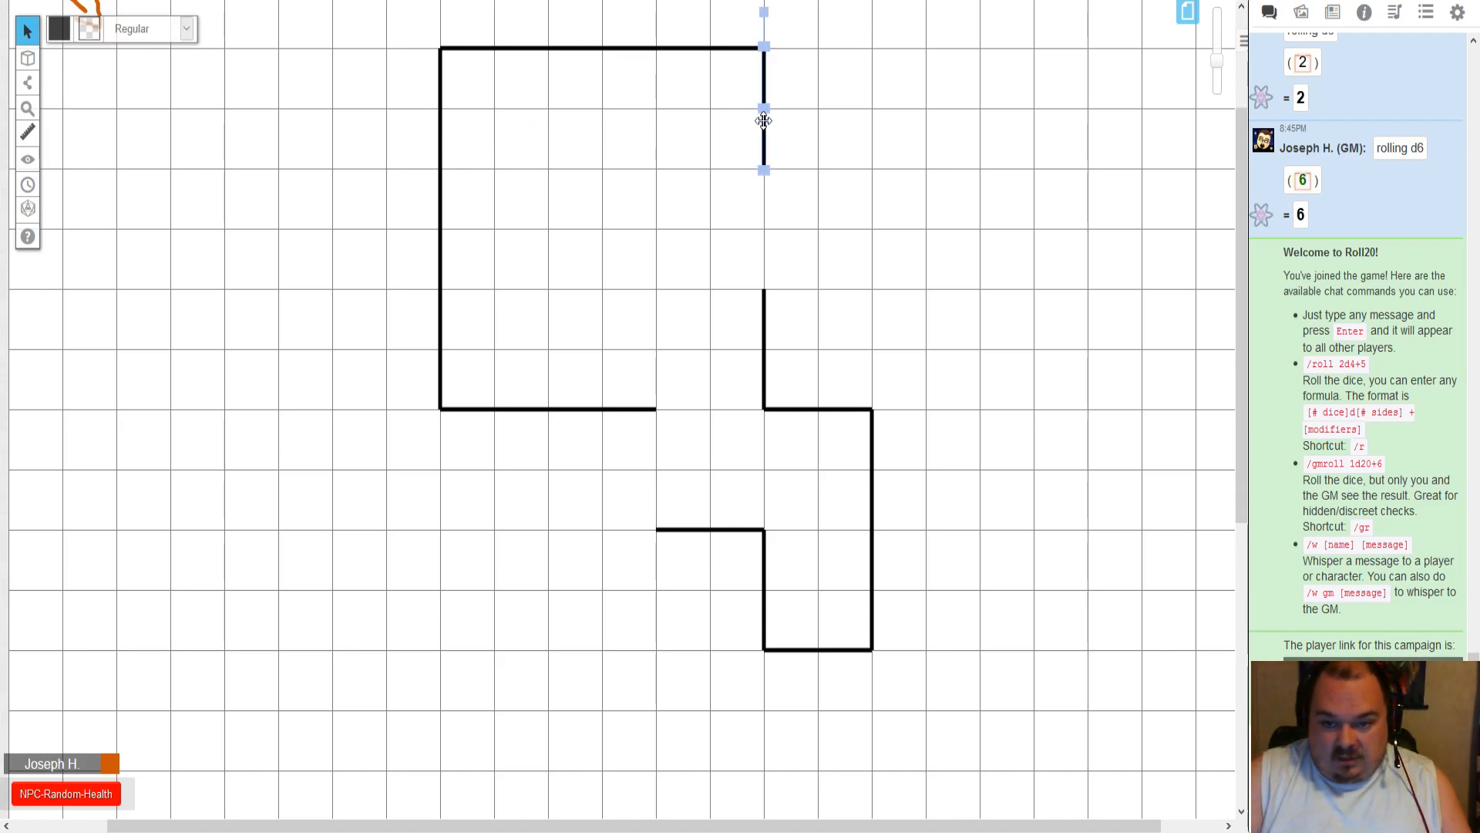
{"action": "key", "text": "Delete"}
{"action": "left_click", "coordinate": [764, 302]}
{"action": "key", "text": "Delete"}
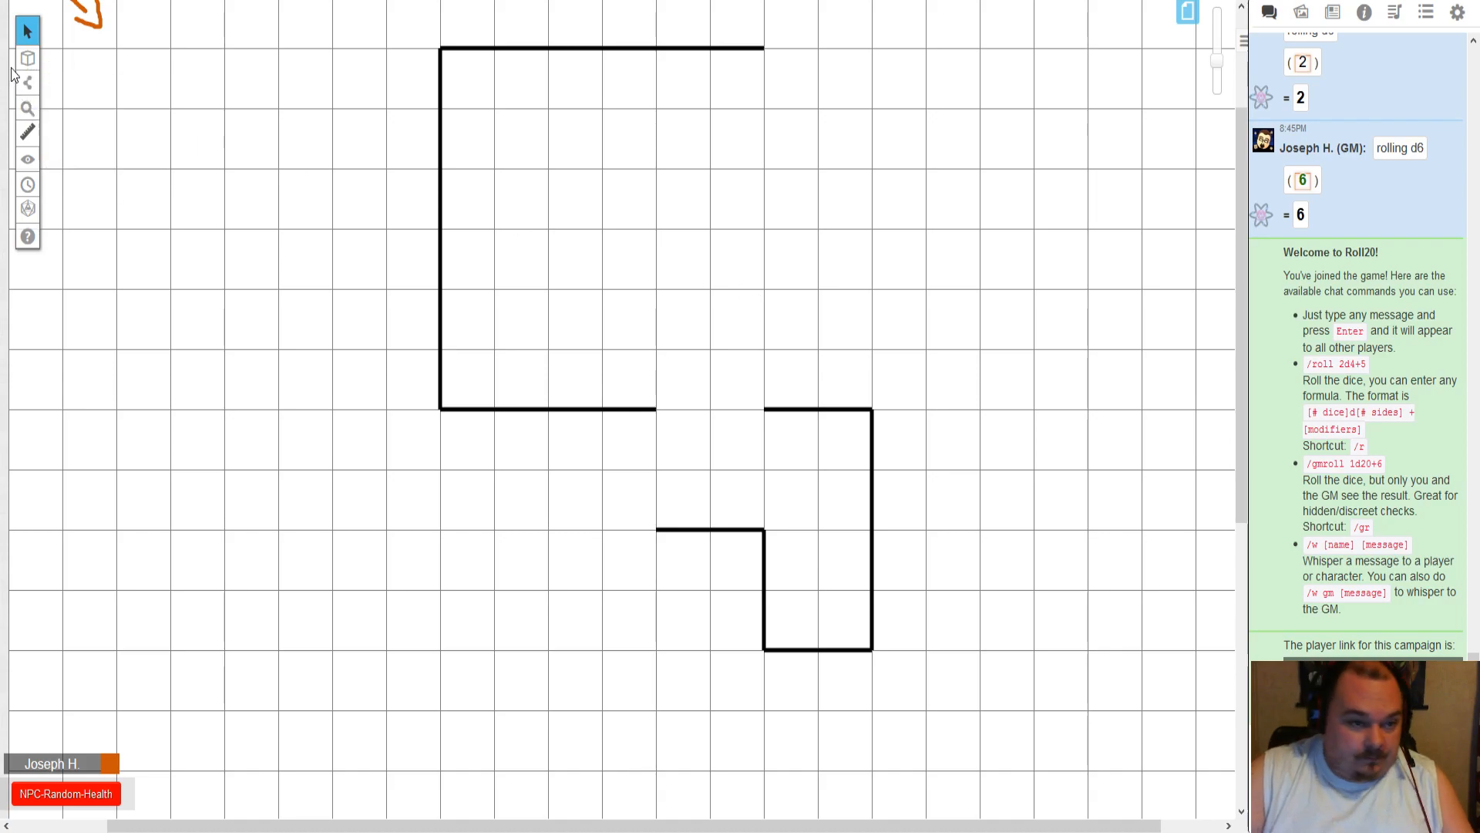
- Redraw the room's right wall as one continuous six-square black line
{"action": "left_click", "coordinate": [85, 77]}
{"action": "left_click", "coordinate": [94, 128]}
{"action": "left_click", "coordinate": [59, 31]}
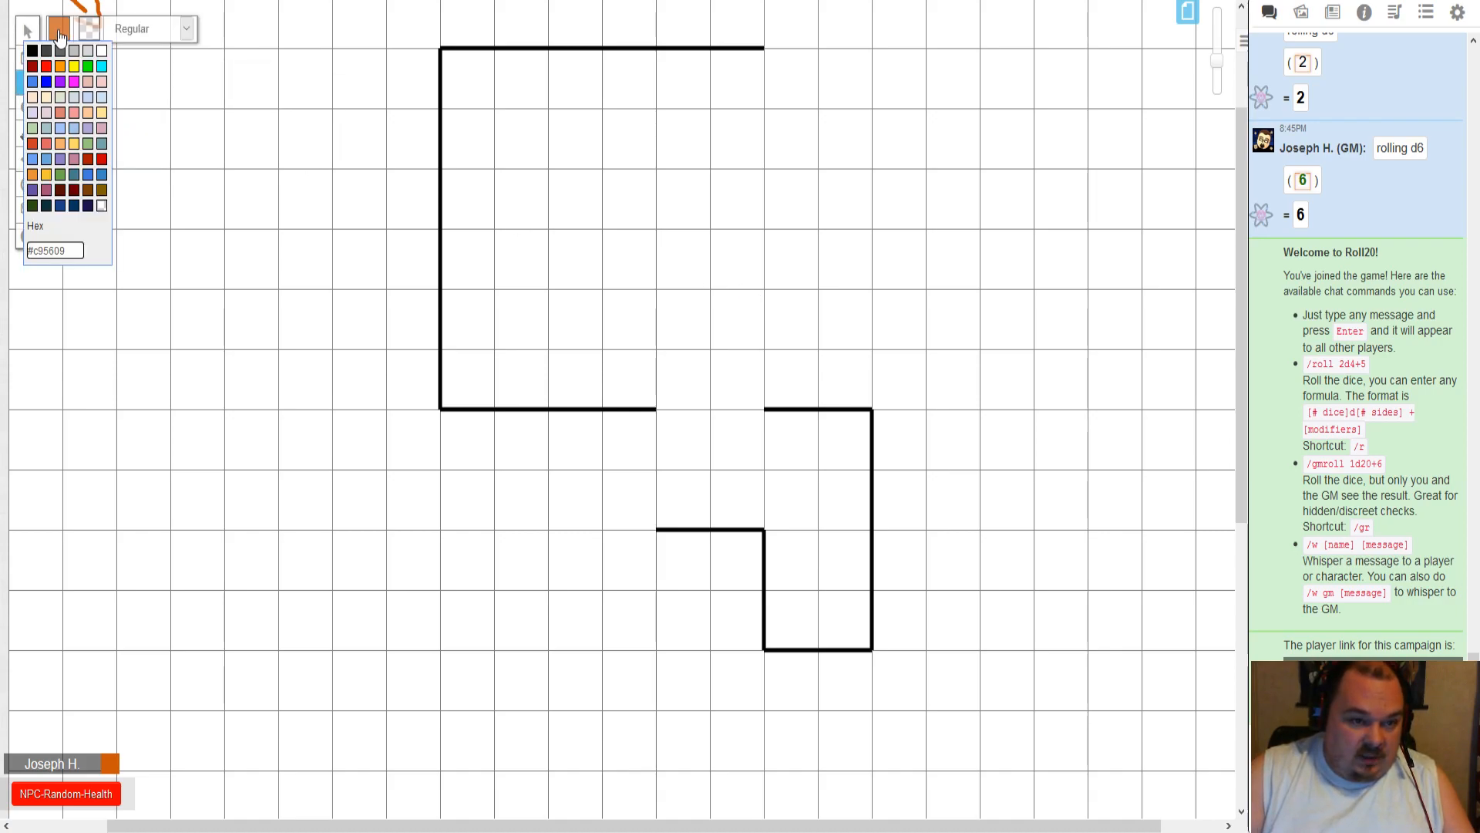
{"action": "left_click", "coordinate": [33, 51]}
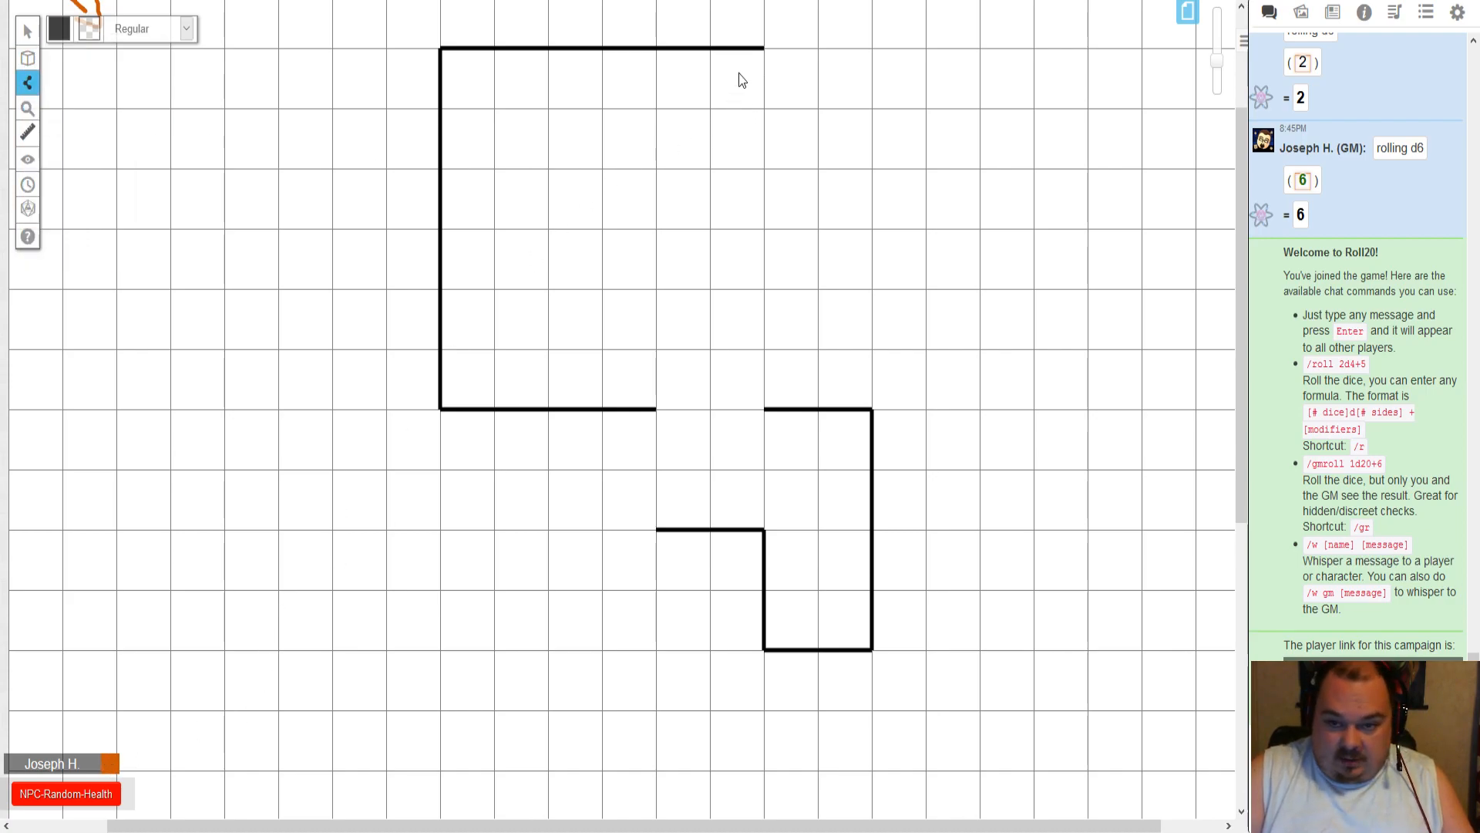
{"action": "left_click", "coordinate": [765, 409]}
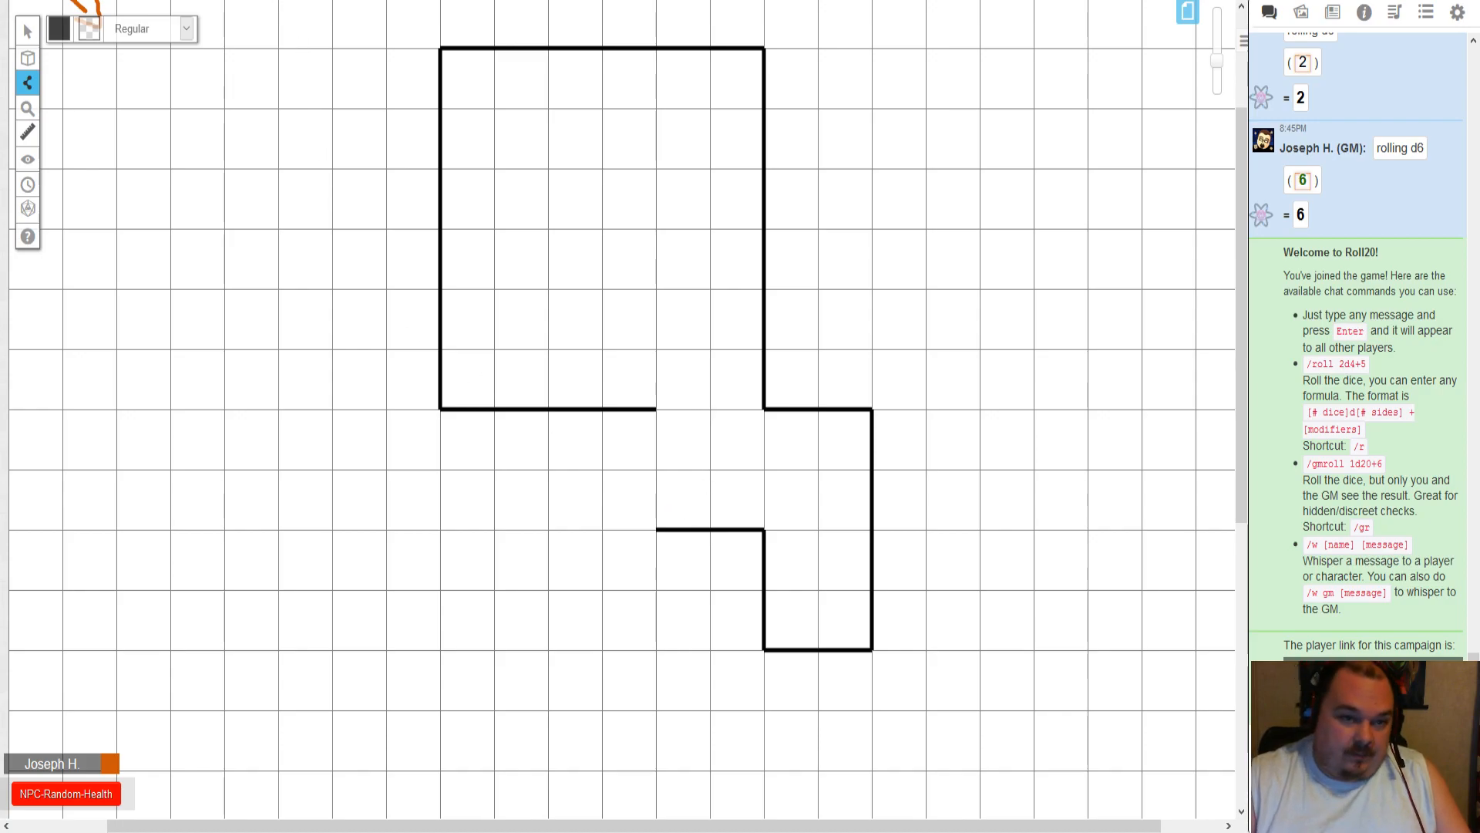
- Recheck the dungeon map and draw room 3's top wall six squares left from the upper room's bottom-left corner
{"action": "left_click", "coordinate": [262, 1]}
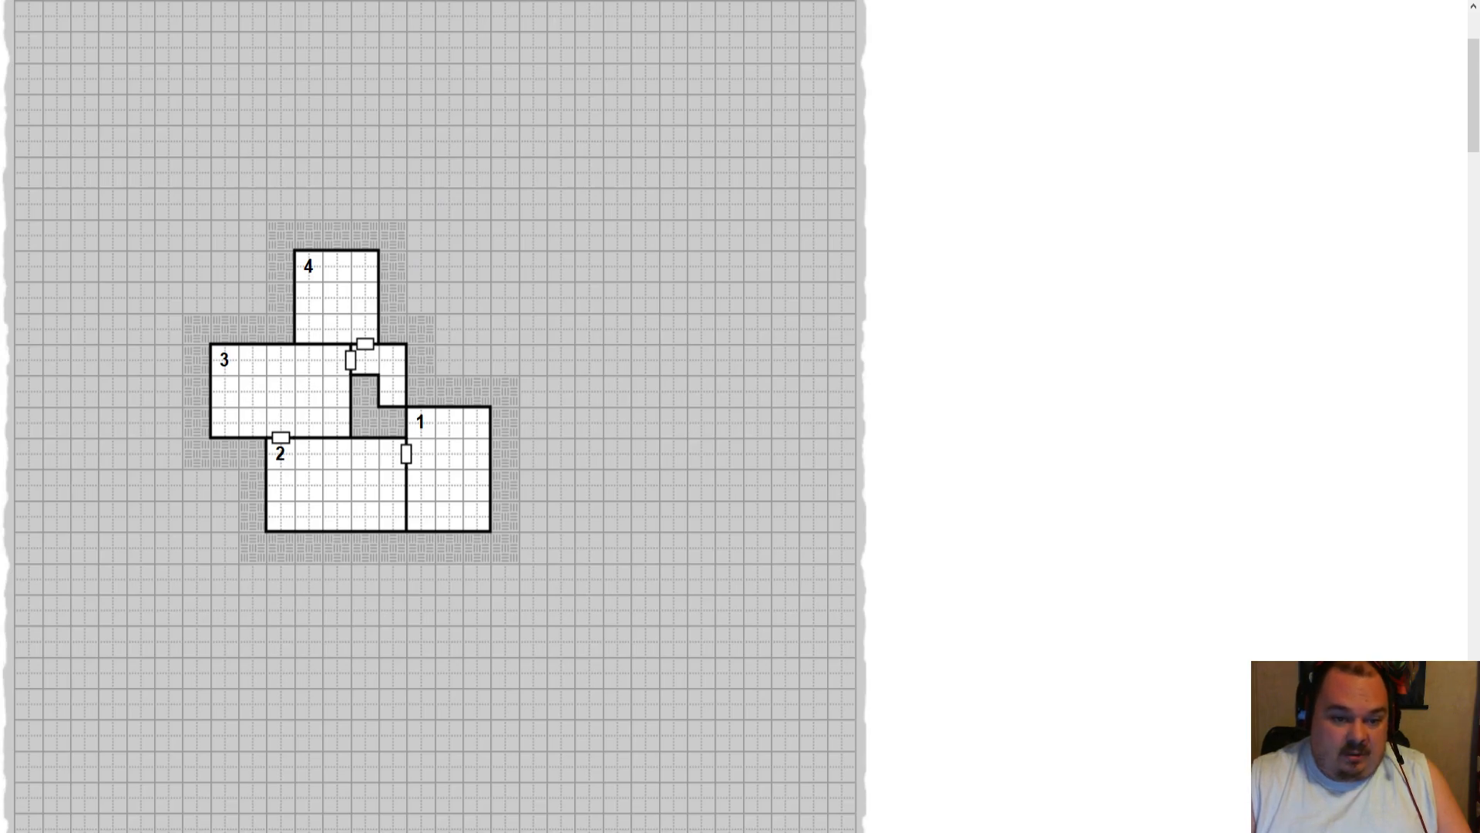
{"action": "key", "text": "ctrl+Tab"}
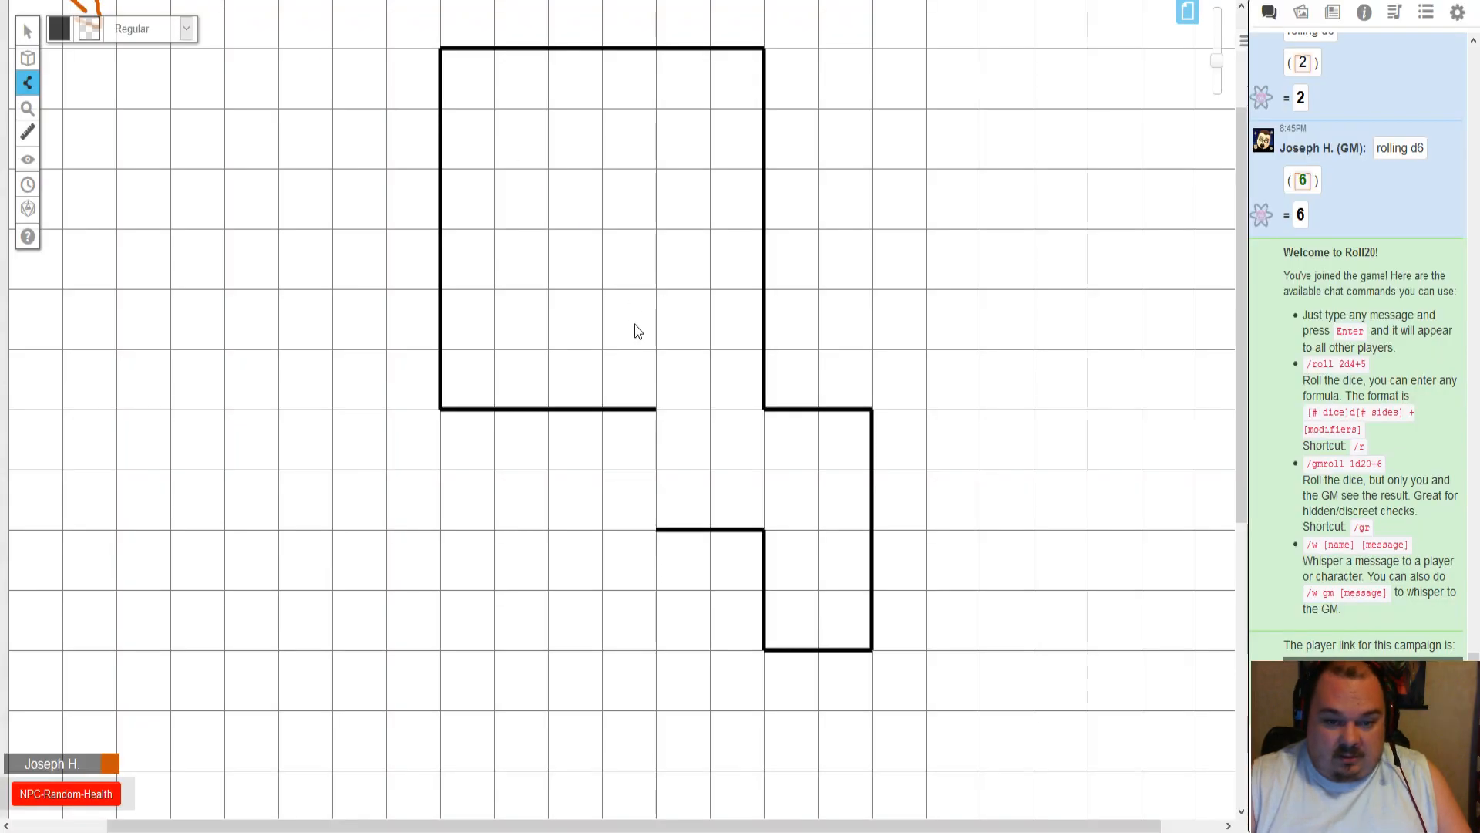
{"action": "left_click_drag", "start_coordinate": [934, 826], "coordinate": [795, 827]}
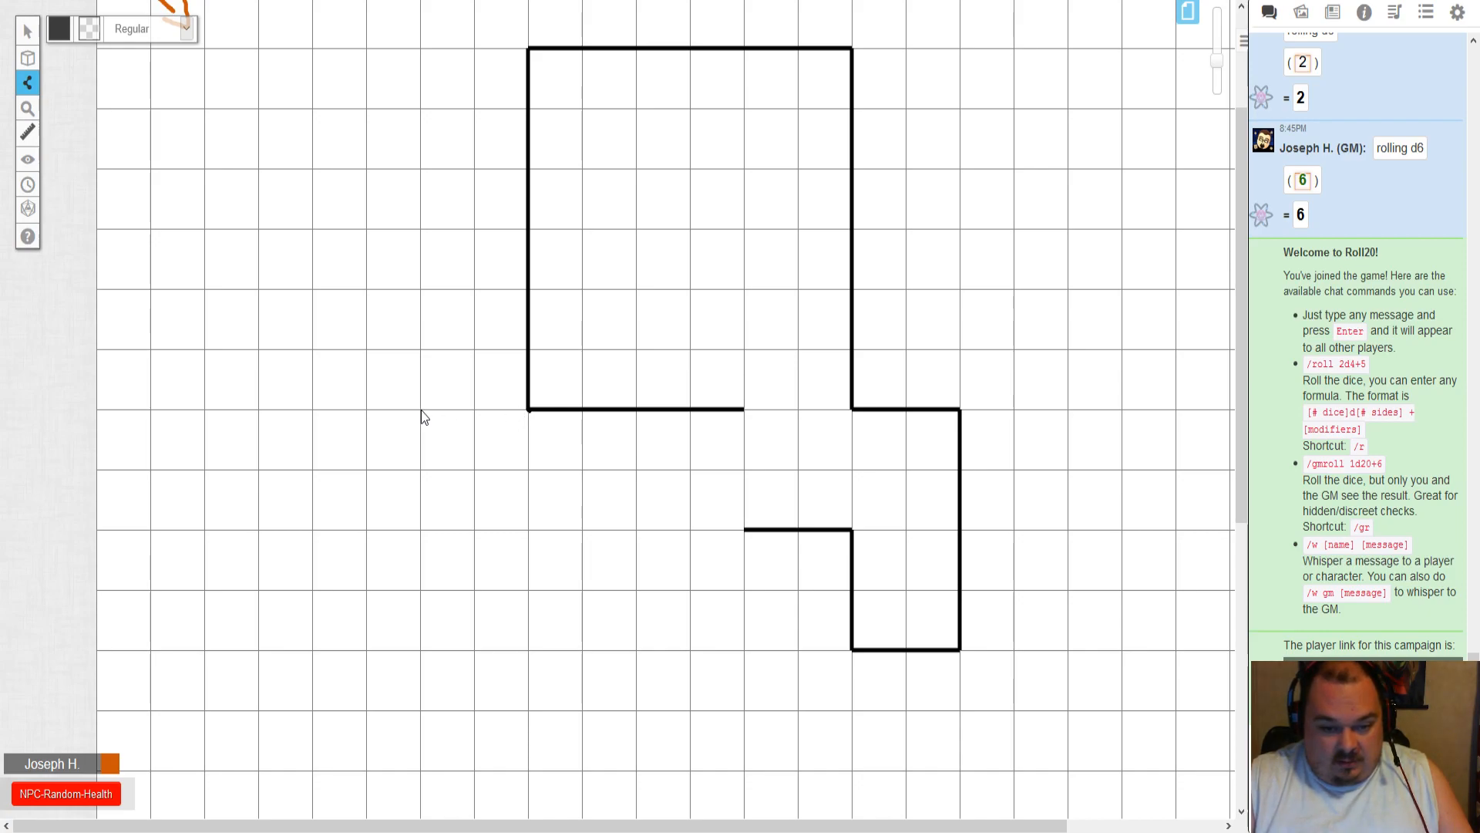
{"action": "left_click", "coordinate": [205, 410]}
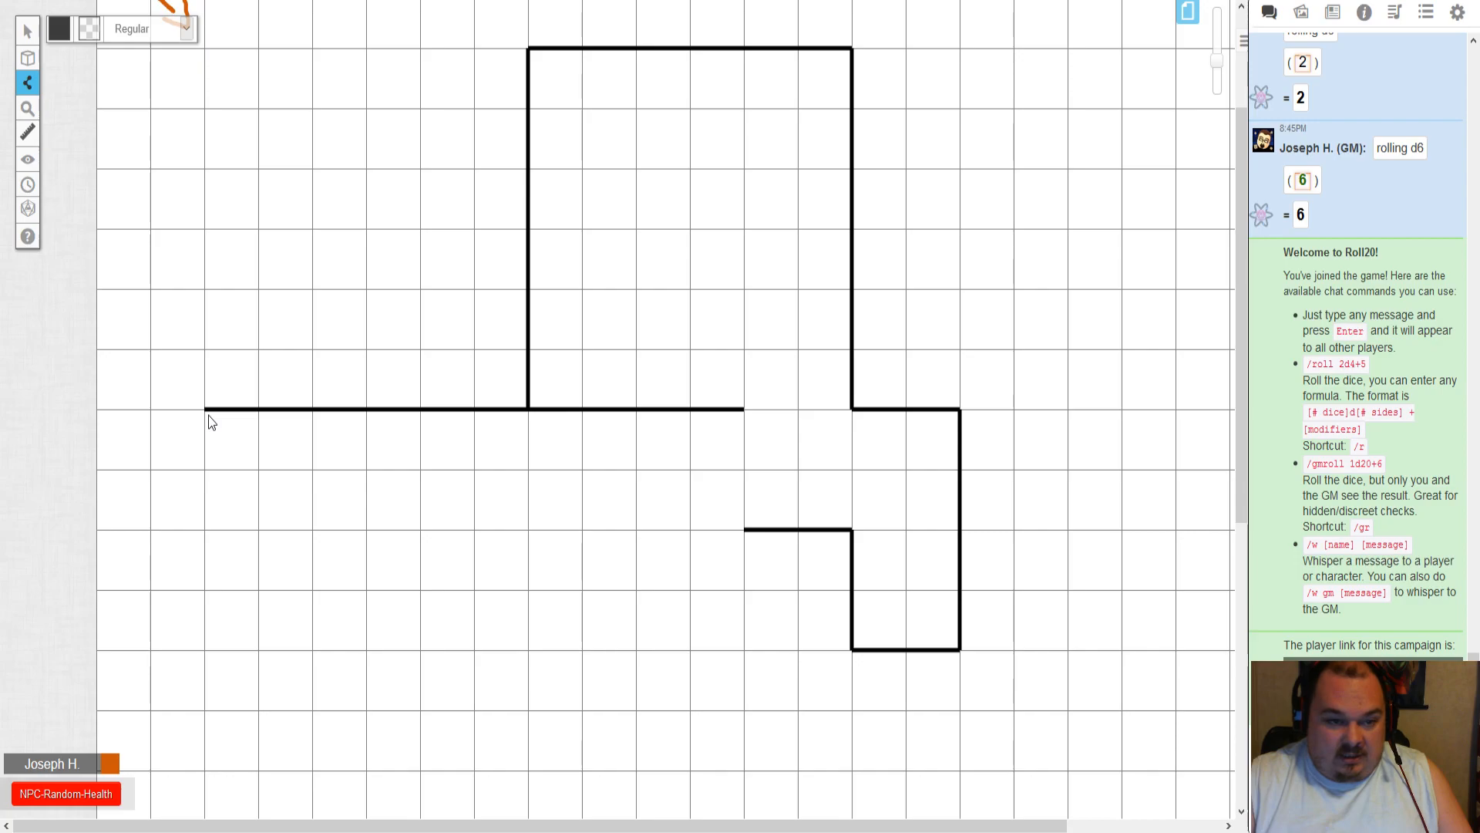
- Recheck the dungeon map and draw a four-square black wall down from the left end of the corridor's lower wall
{"action": "scroll", "coordinate": [208, 416], "scroll_direction": "up", "scroll_amount": 1}
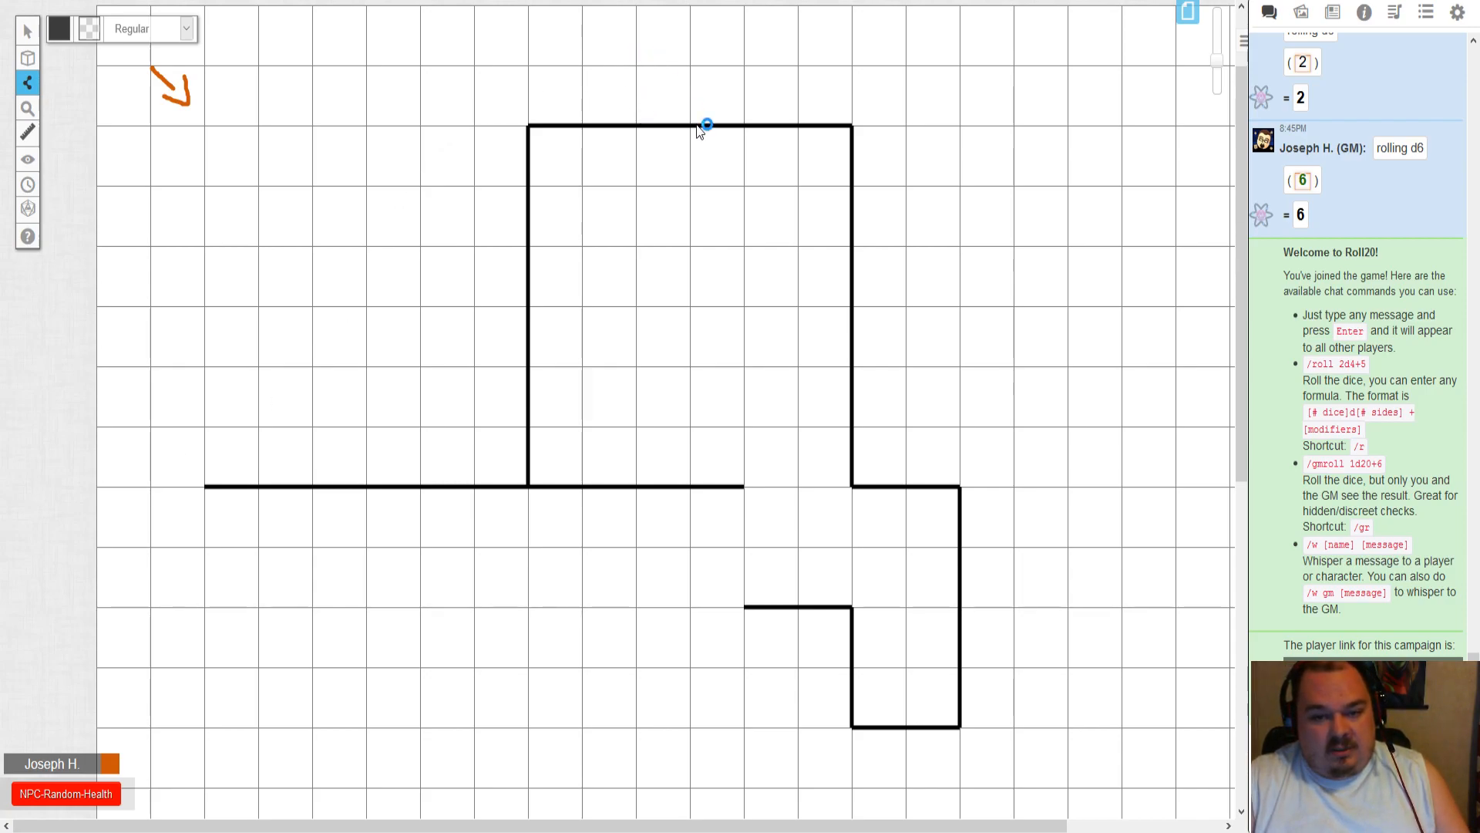
{"action": "left_click_drag", "start_coordinate": [698, 828], "coordinate": [802, 828]}
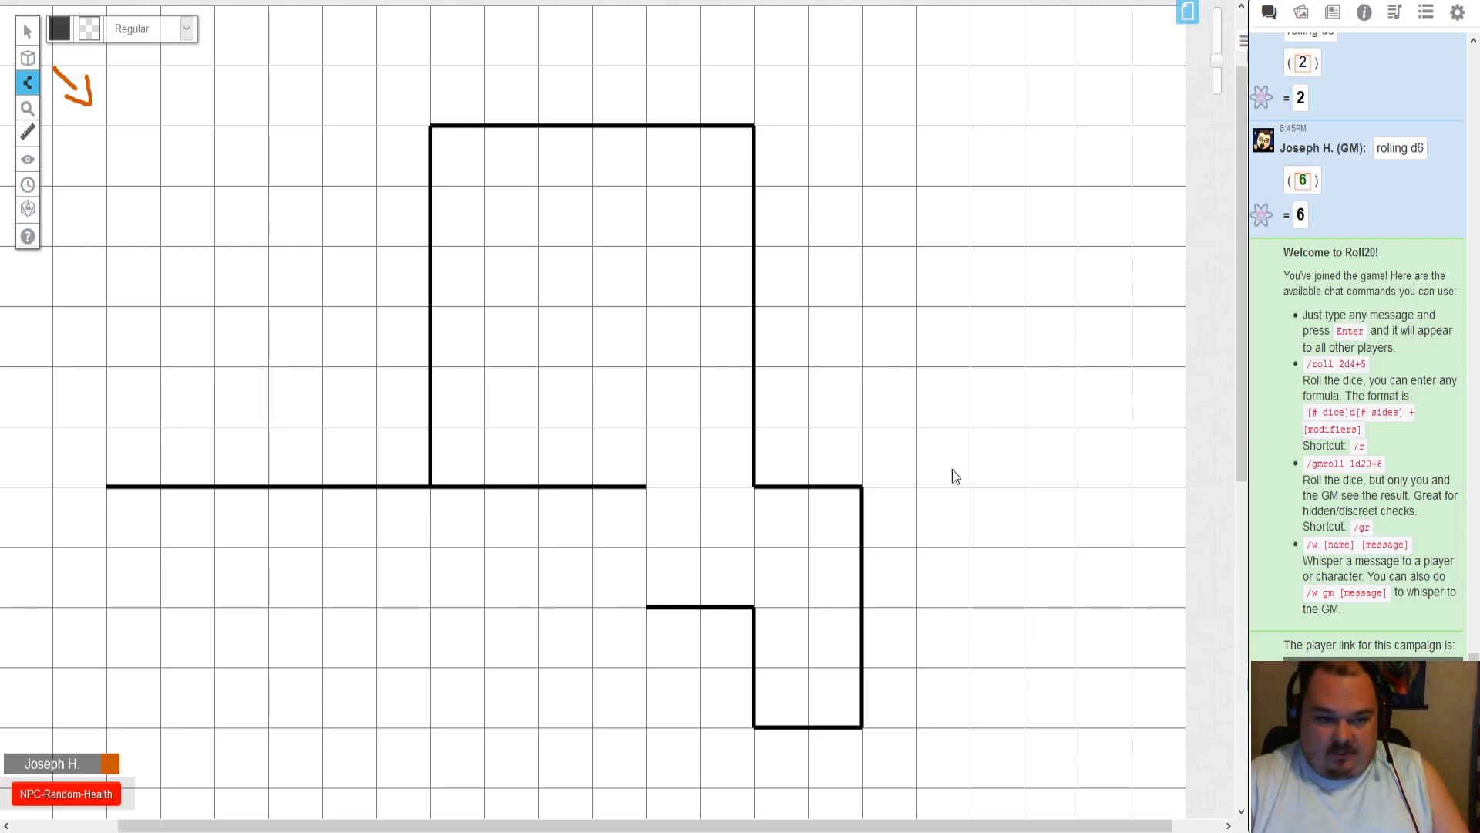
{"action": "scroll", "coordinate": [950, 473], "scroll_direction": "down", "scroll_amount": 3}
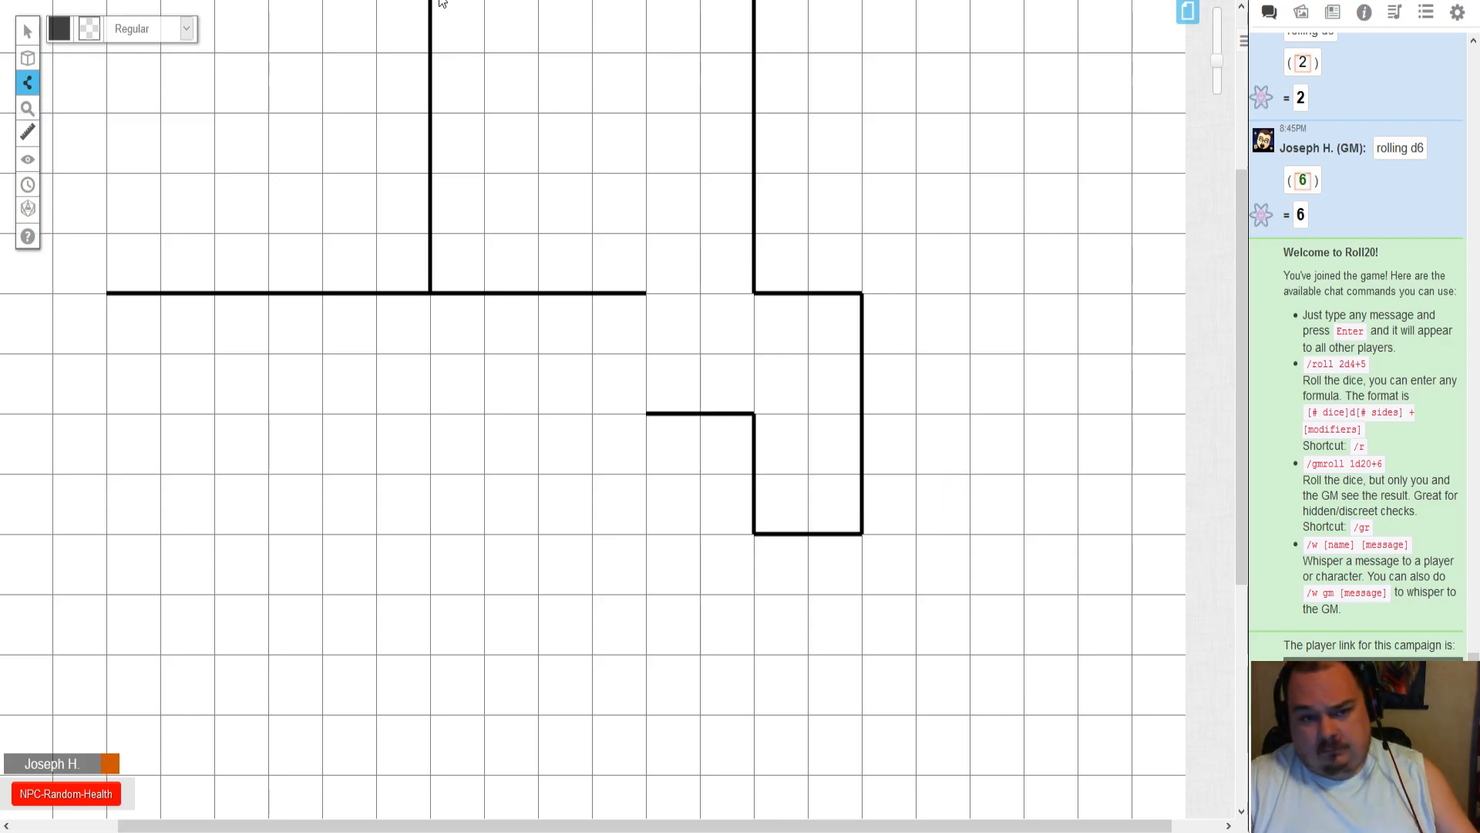
{"action": "key", "text": "ctrl+Tab"}
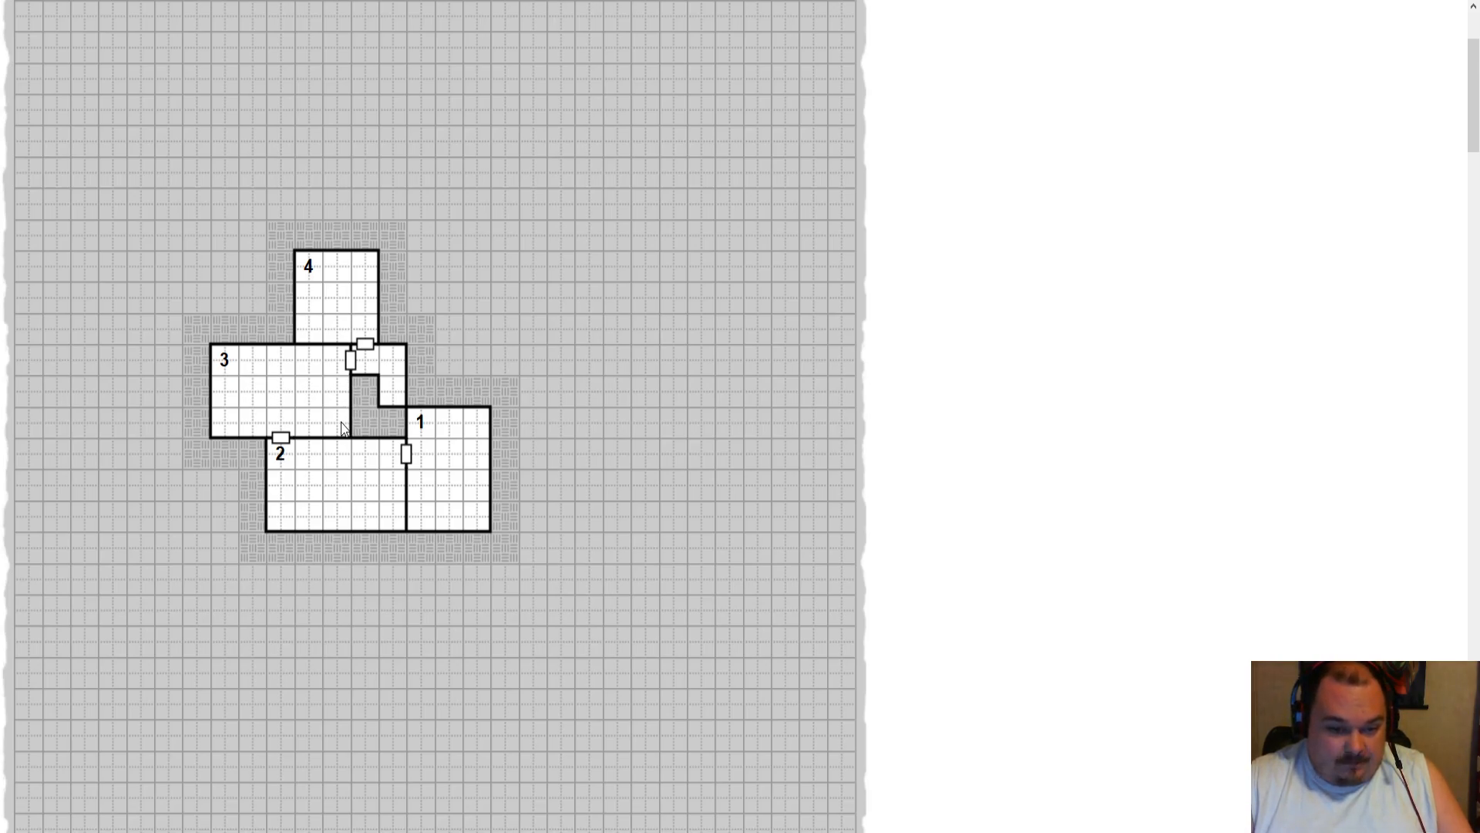
{"action": "left_click", "coordinate": [181, 1]}
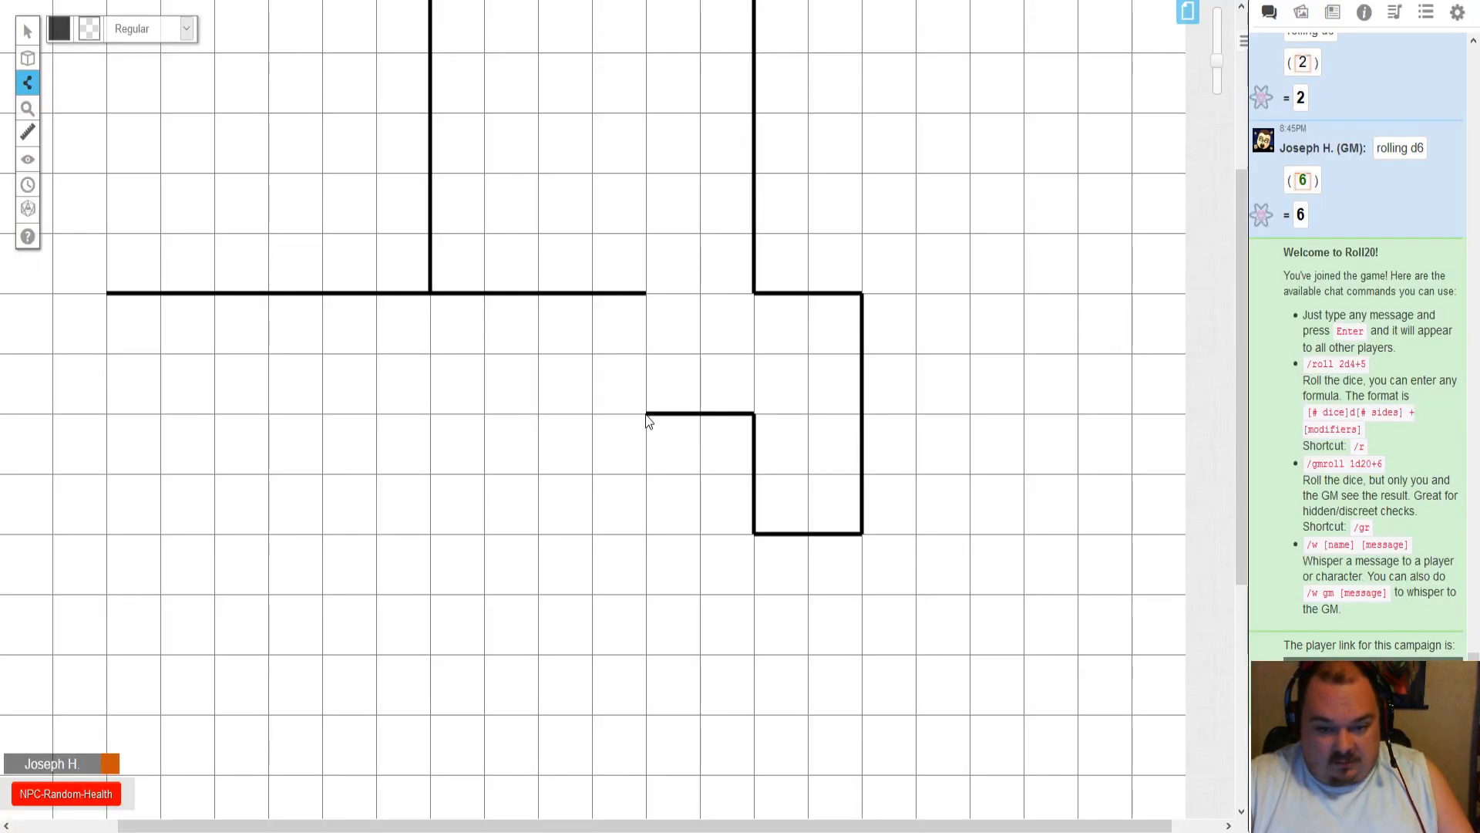
{"action": "left_click", "coordinate": [647, 655]}
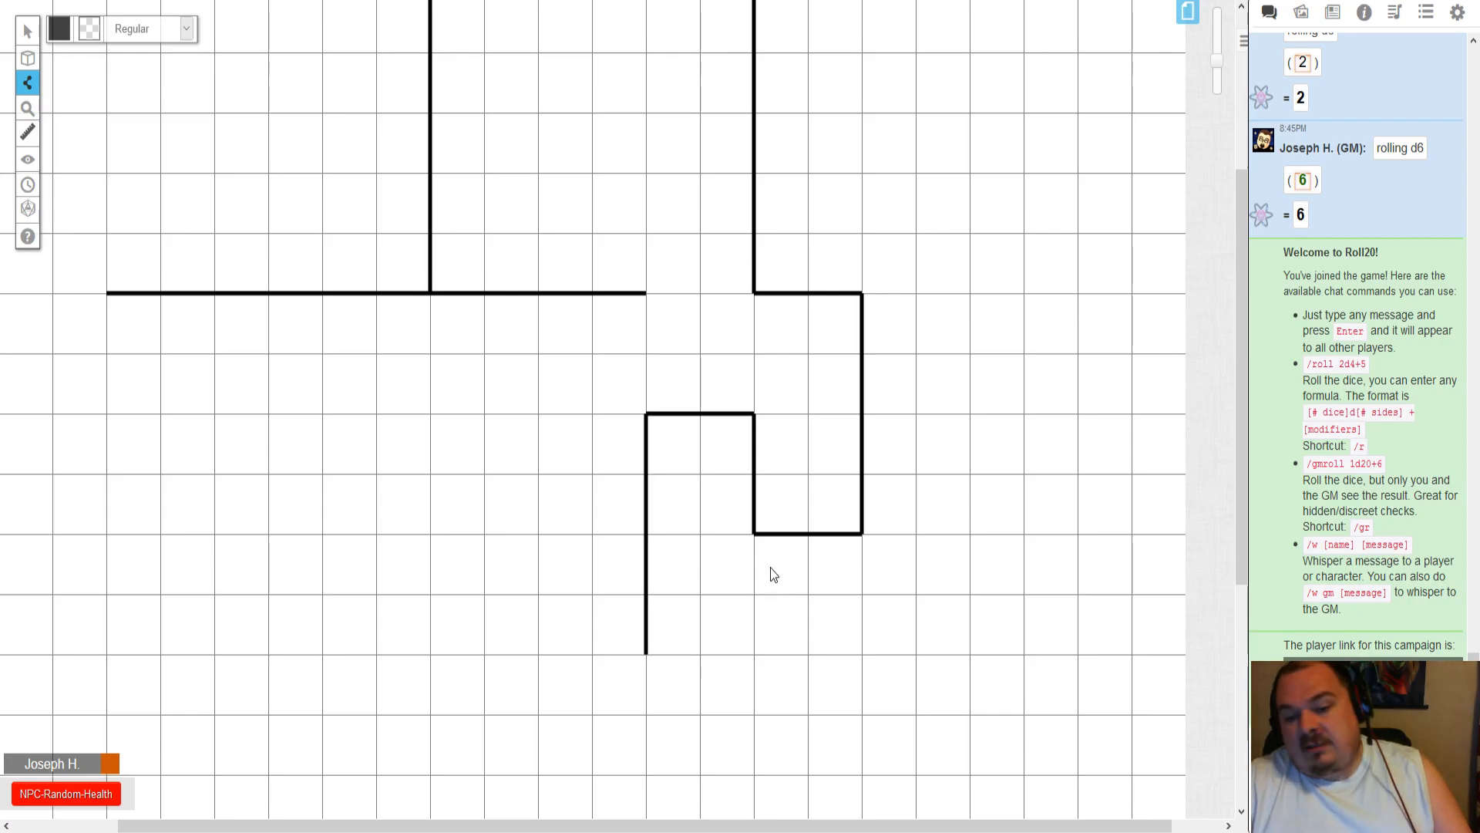
- Draw room 3's left wall as a black line six squares down from the left end of its top wall
{"action": "scroll", "coordinate": [733, 532], "scroll_direction": "down", "scroll_amount": 3}
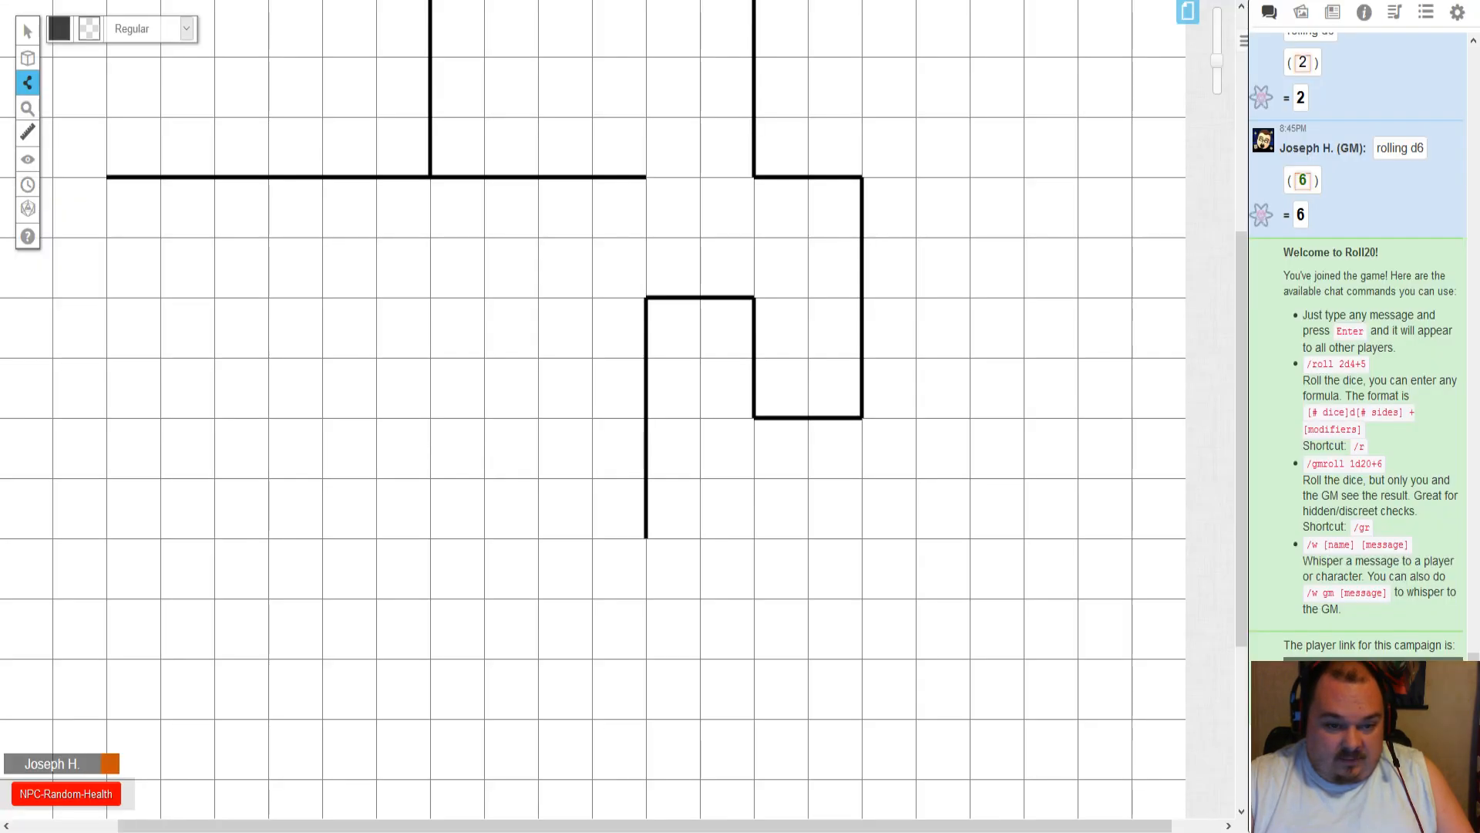
{"action": "left_click", "coordinate": [106, 179]}
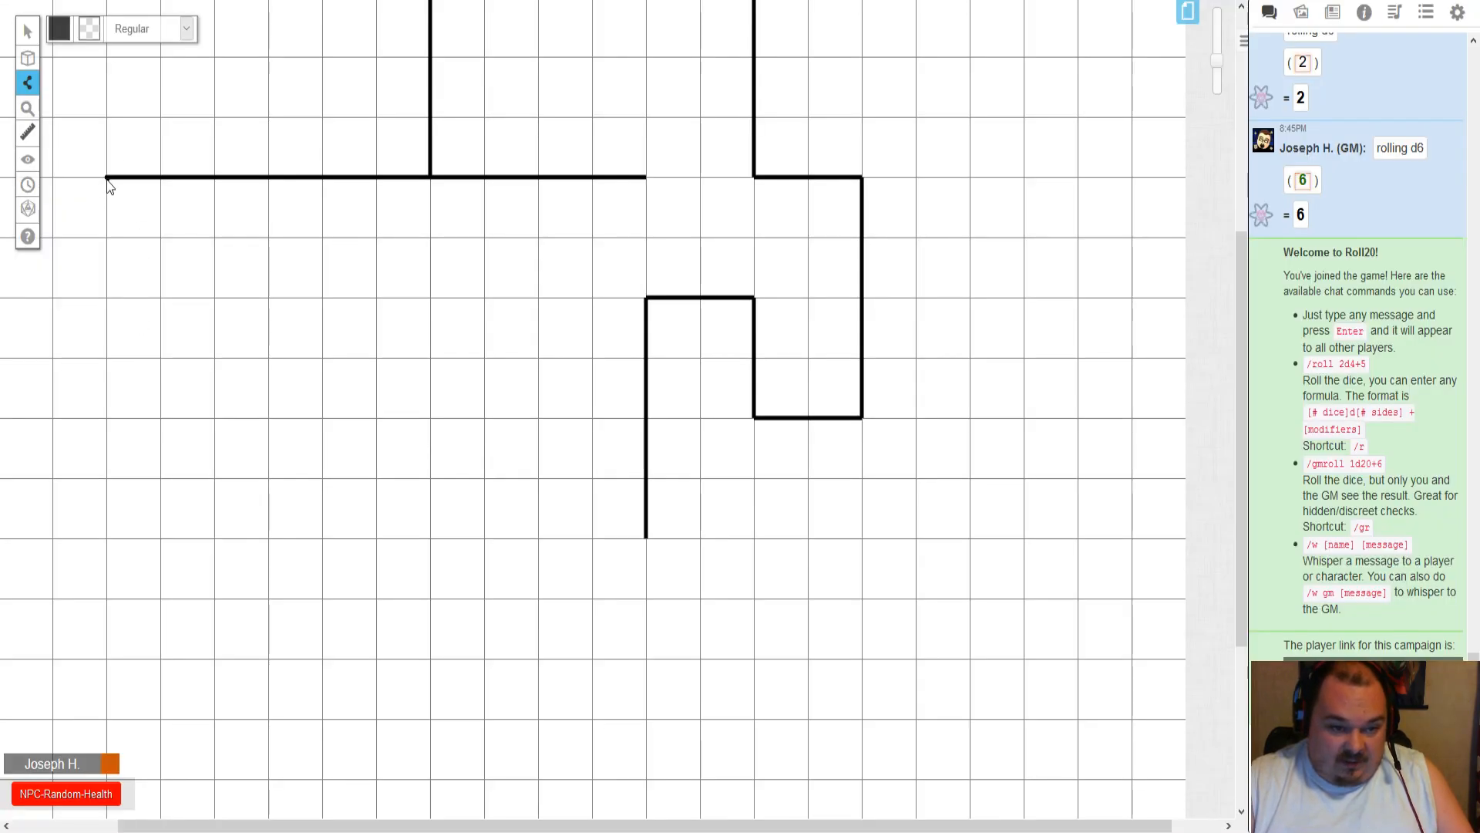
{"action": "left_click", "coordinate": [106, 538]}
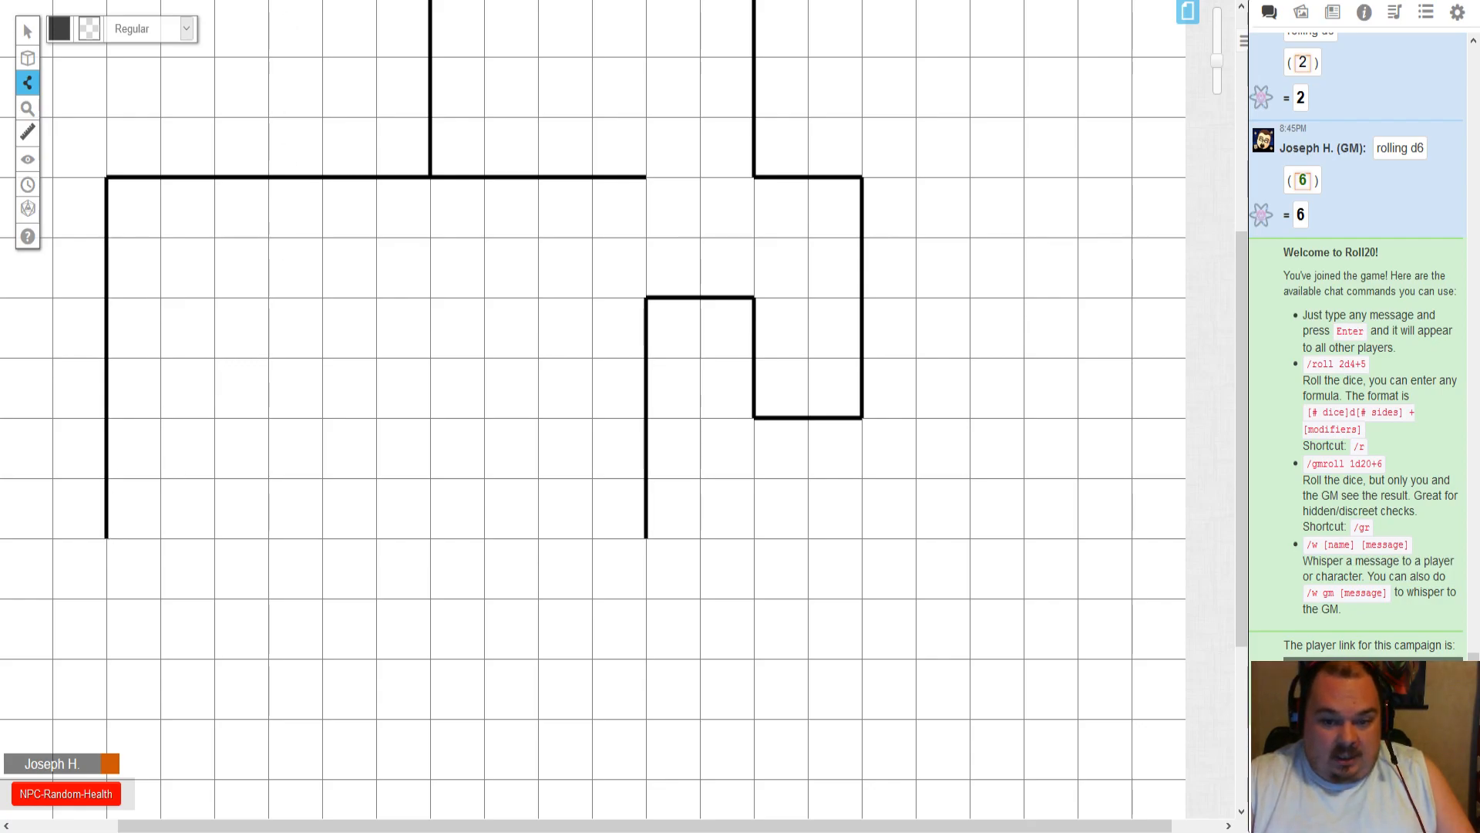
- Recheck the dungeon map and draw room 3's bottom wall as two four-square black segments separated by a two-square doorway gap
{"action": "left_click", "coordinate": [308, 1]}
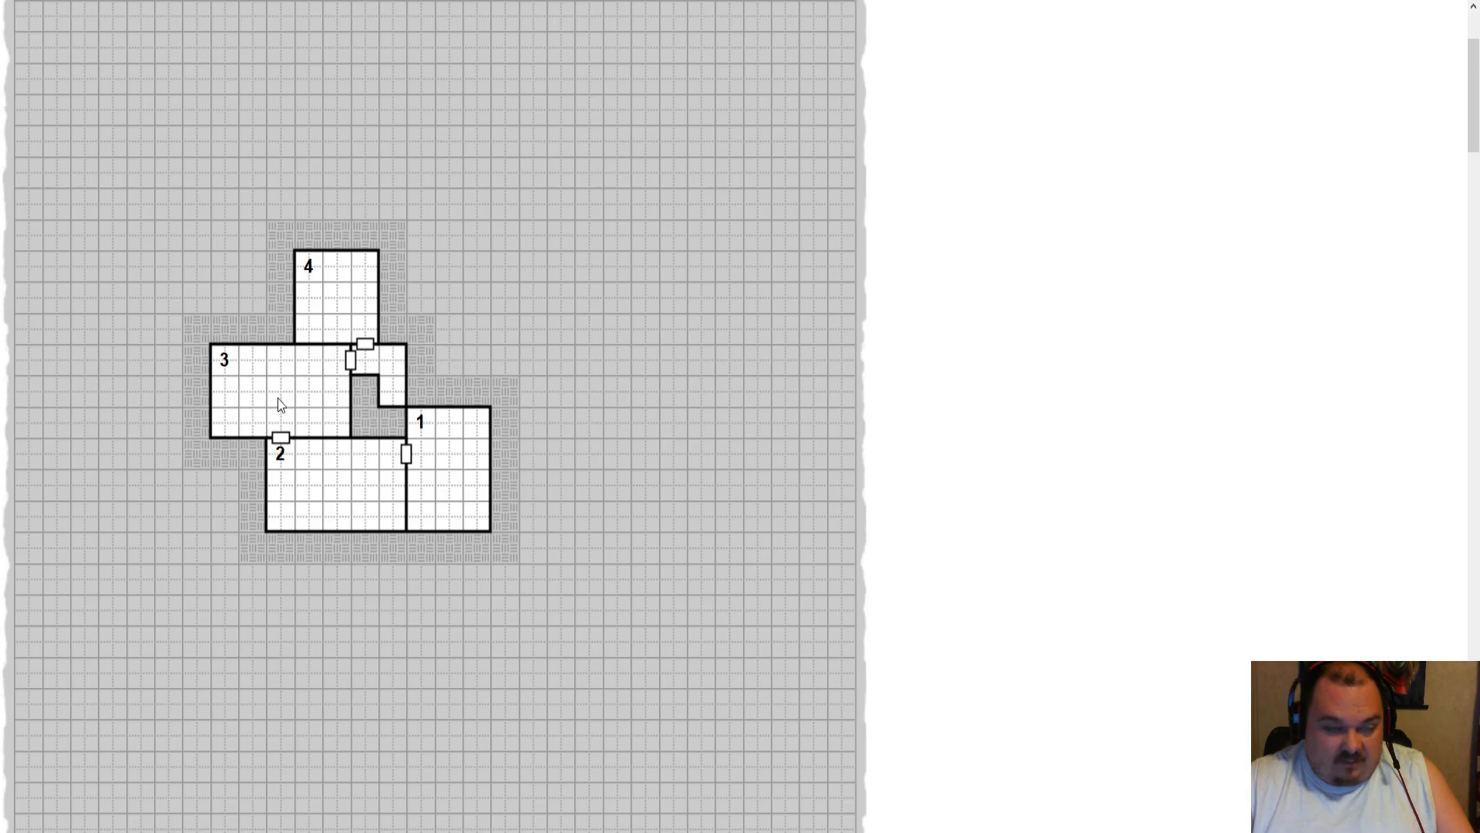
{"action": "left_click", "coordinate": [231, 1]}
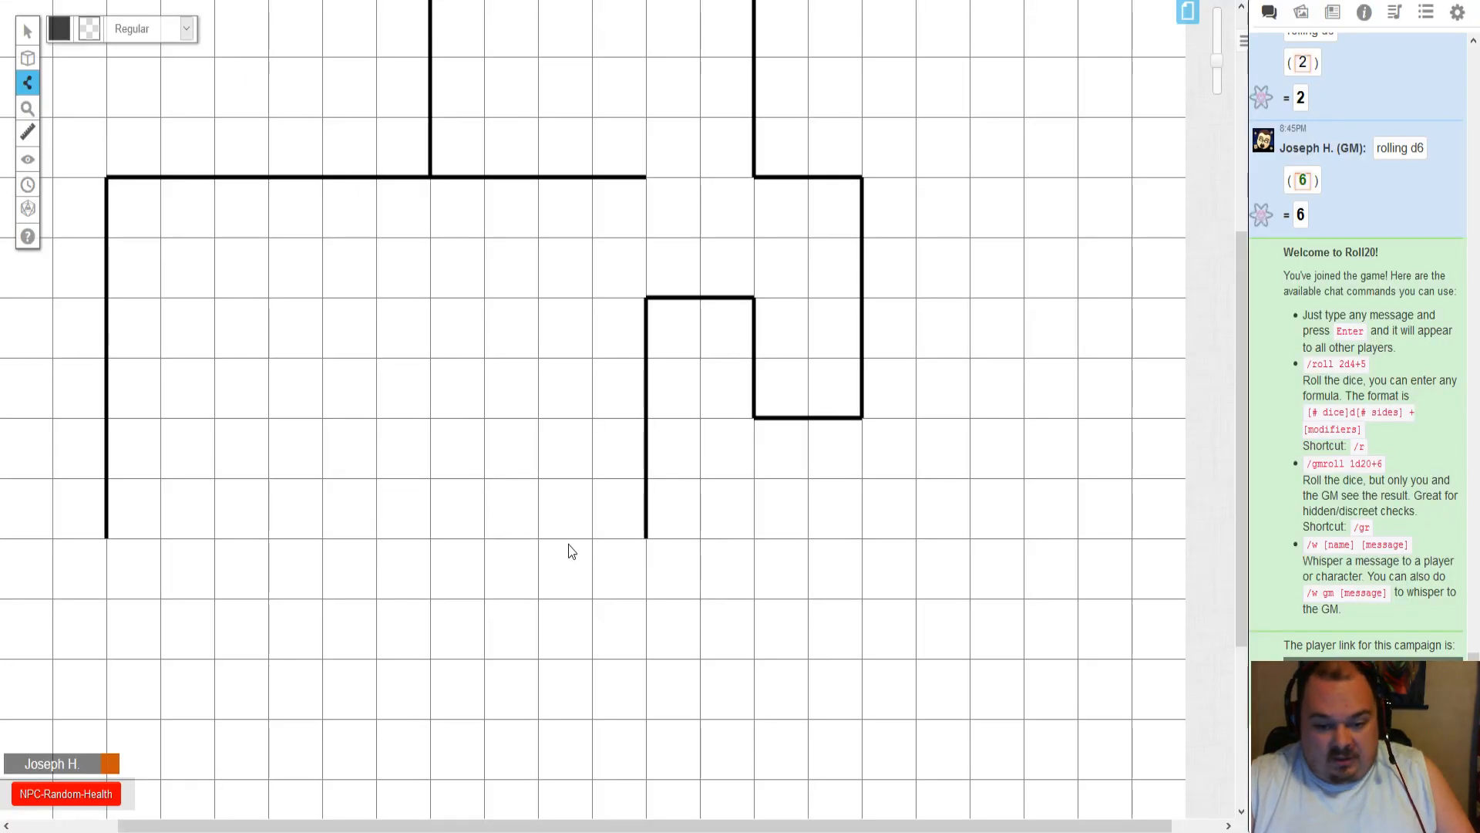
{"action": "left_click", "coordinate": [646, 539]}
{"action": "left_click", "coordinate": [432, 539]}
{"action": "left_click", "coordinate": [323, 539]}
{"action": "double_click", "coordinate": [107, 538]}
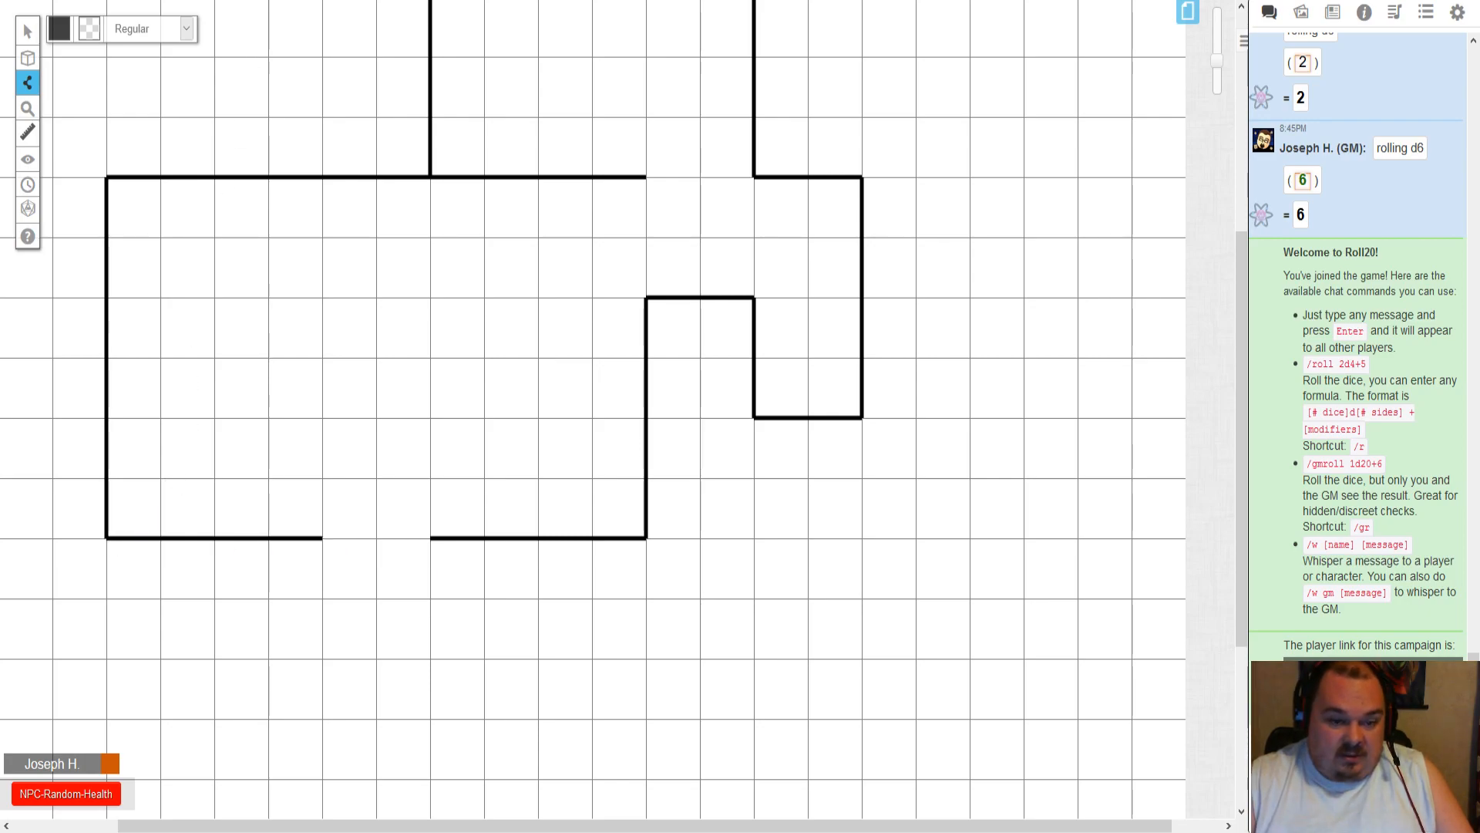
- Recheck the dungeon map and draw room 2's left wall six squares down from the left edge of room 3's bottom doorway
{"action": "left_click", "coordinate": [250, 0]}
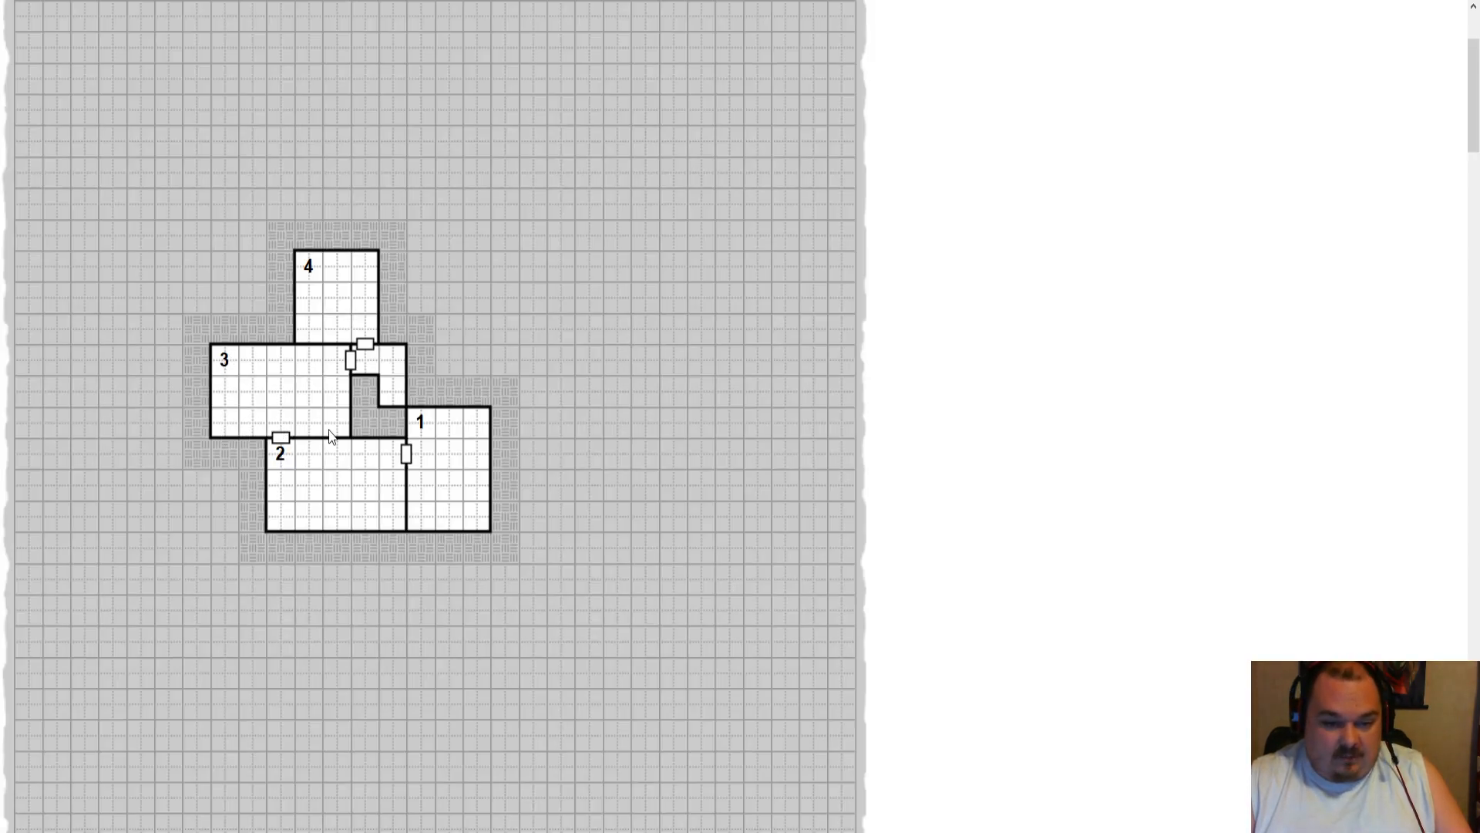
{"action": "scroll", "coordinate": [330, 434], "scroll_direction": "down", "scroll_amount": 2}
{"action": "scroll", "coordinate": [330, 434], "scroll_direction": "up", "scroll_amount": 4}
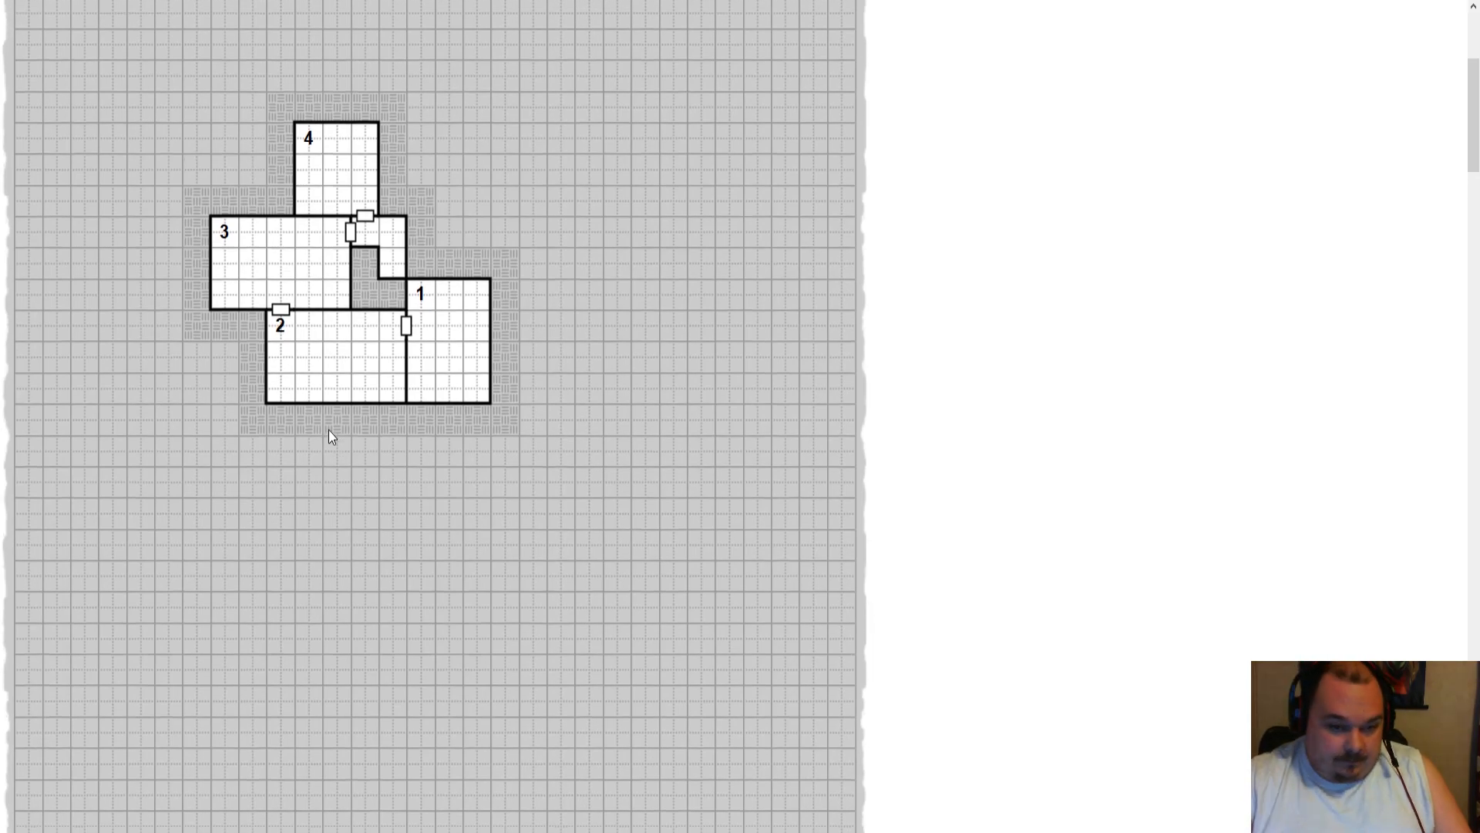
{"action": "scroll", "coordinate": [317, 489], "scroll_direction": "down", "scroll_amount": 2}
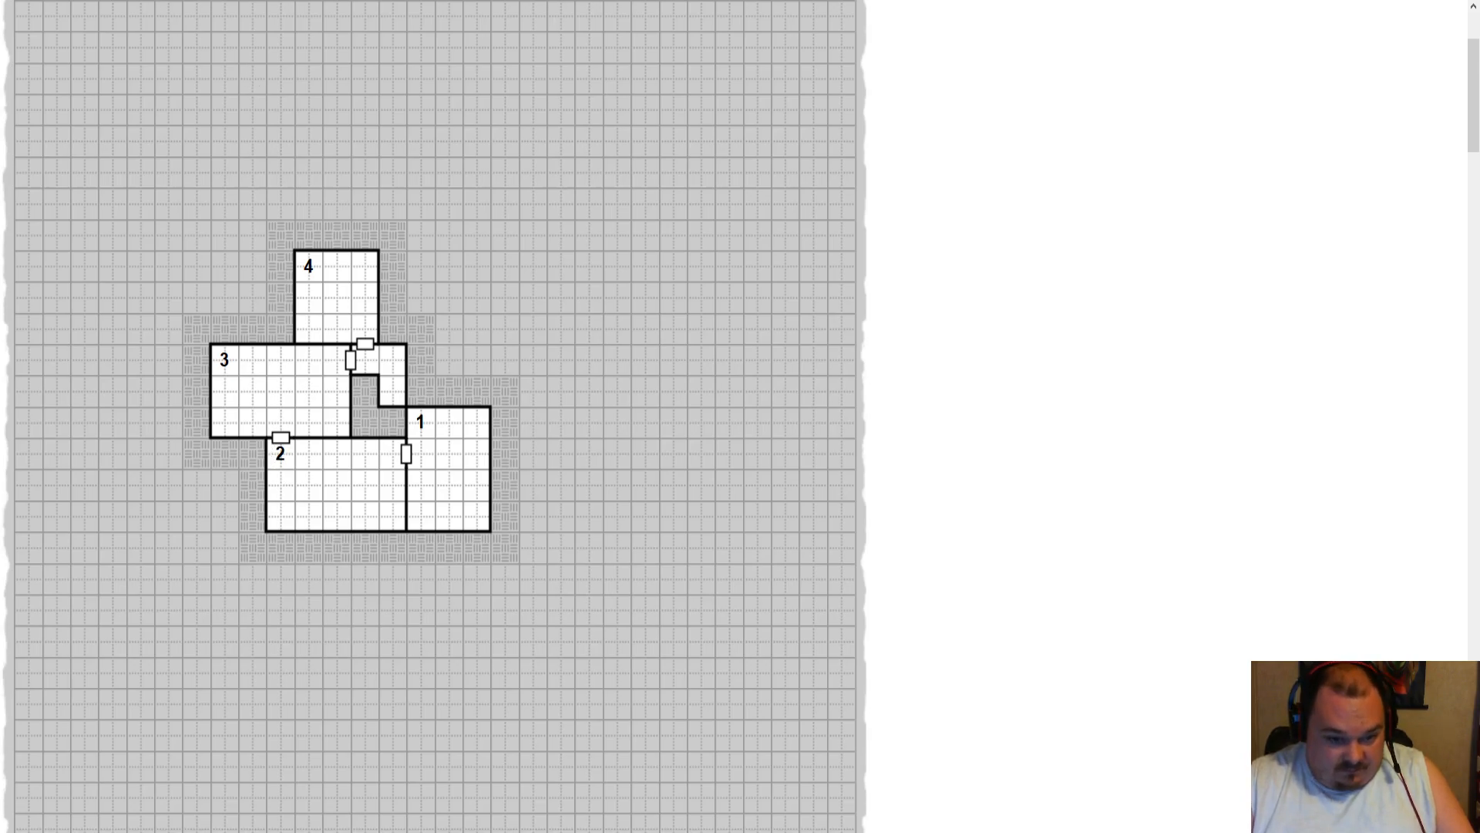
{"action": "left_click", "coordinate": [309, 0]}
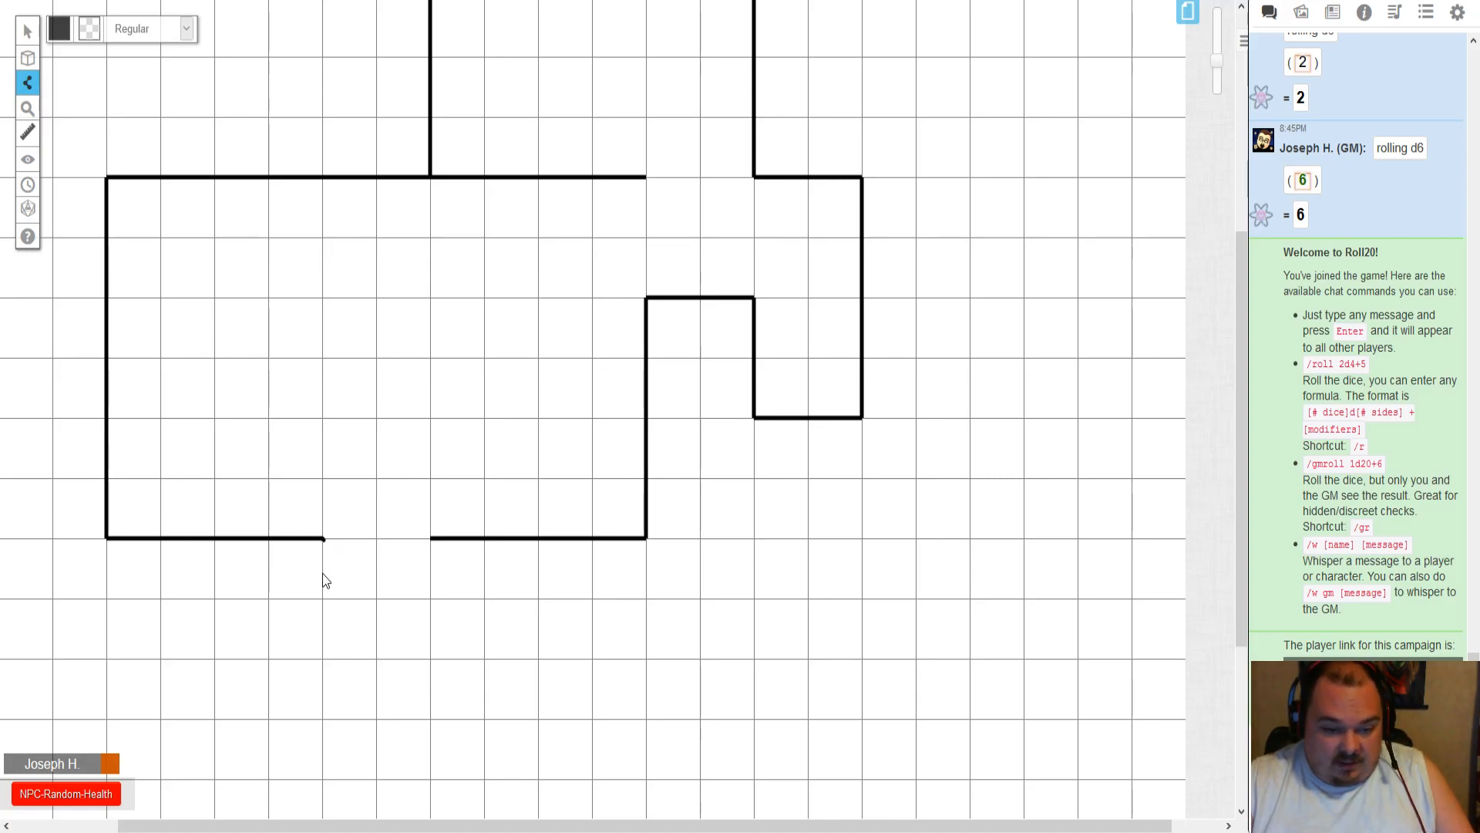
{"action": "scroll", "coordinate": [322, 709], "scroll_direction": "down", "scroll_amount": 3}
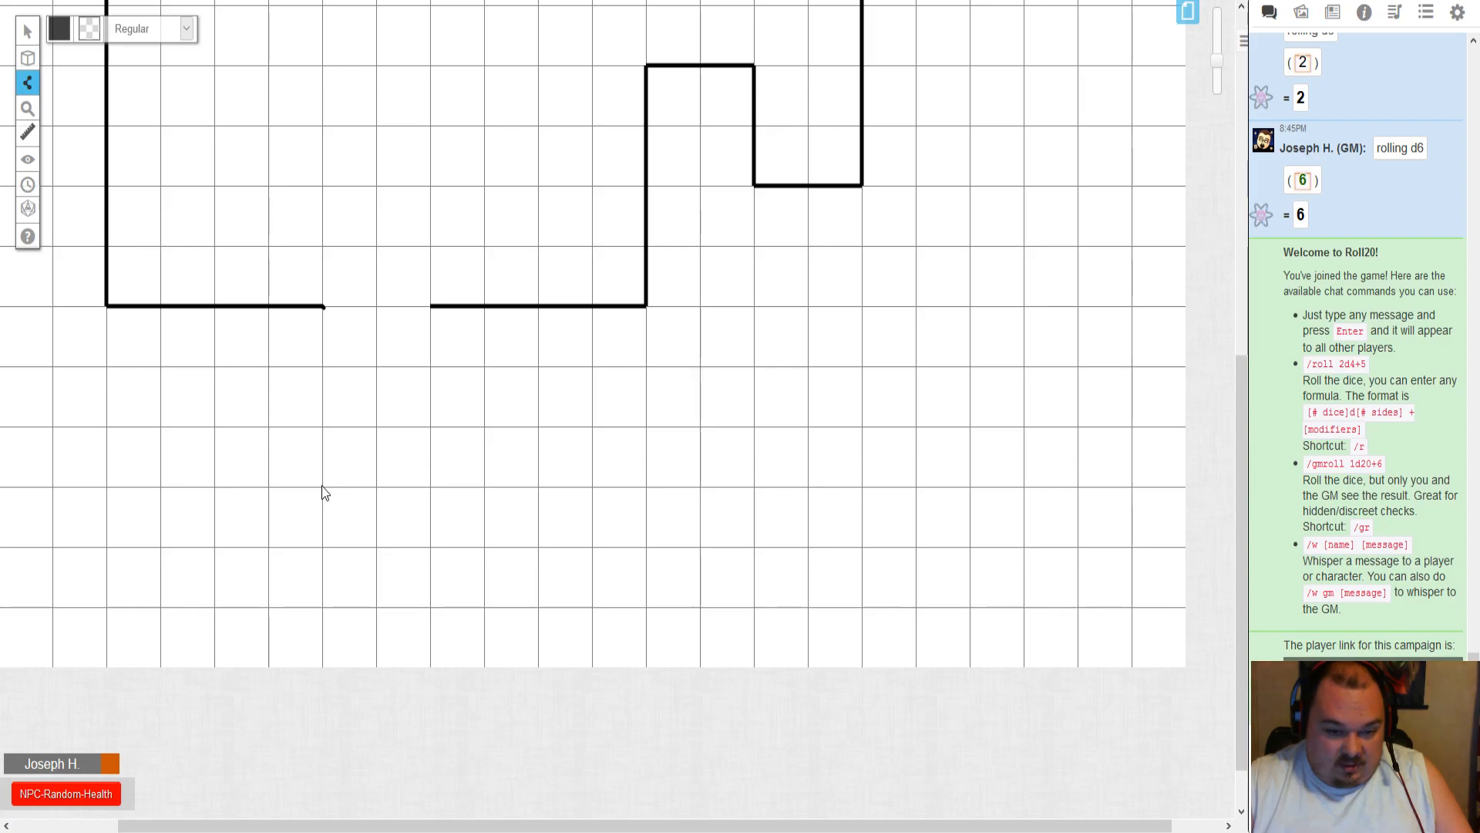
{"action": "left_click", "coordinate": [324, 667]}
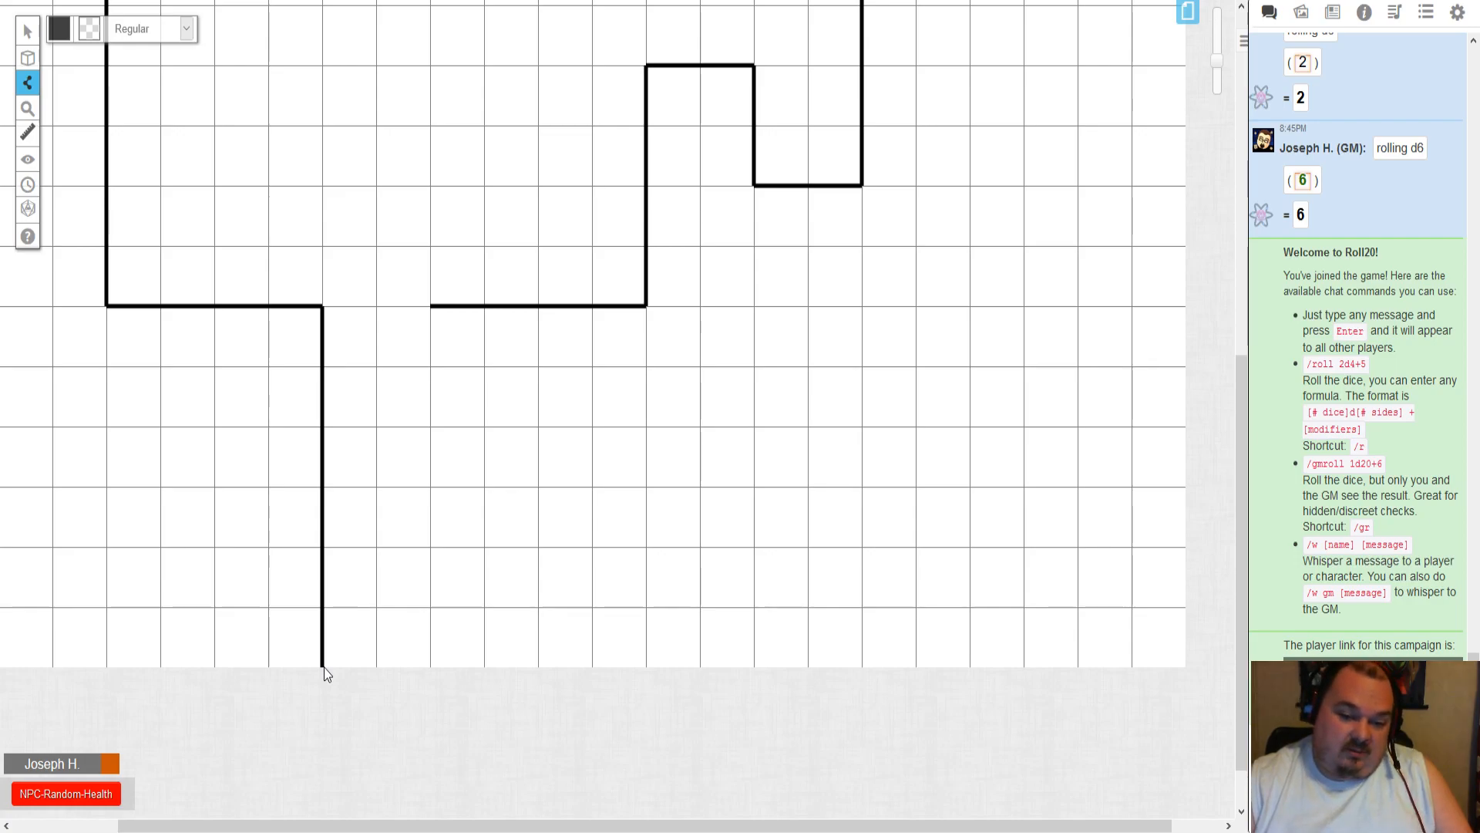
- Set the Generic page's size to 24 by 22 units in its page settings and close the page list
{"action": "left_click", "coordinate": [1185, 13]}
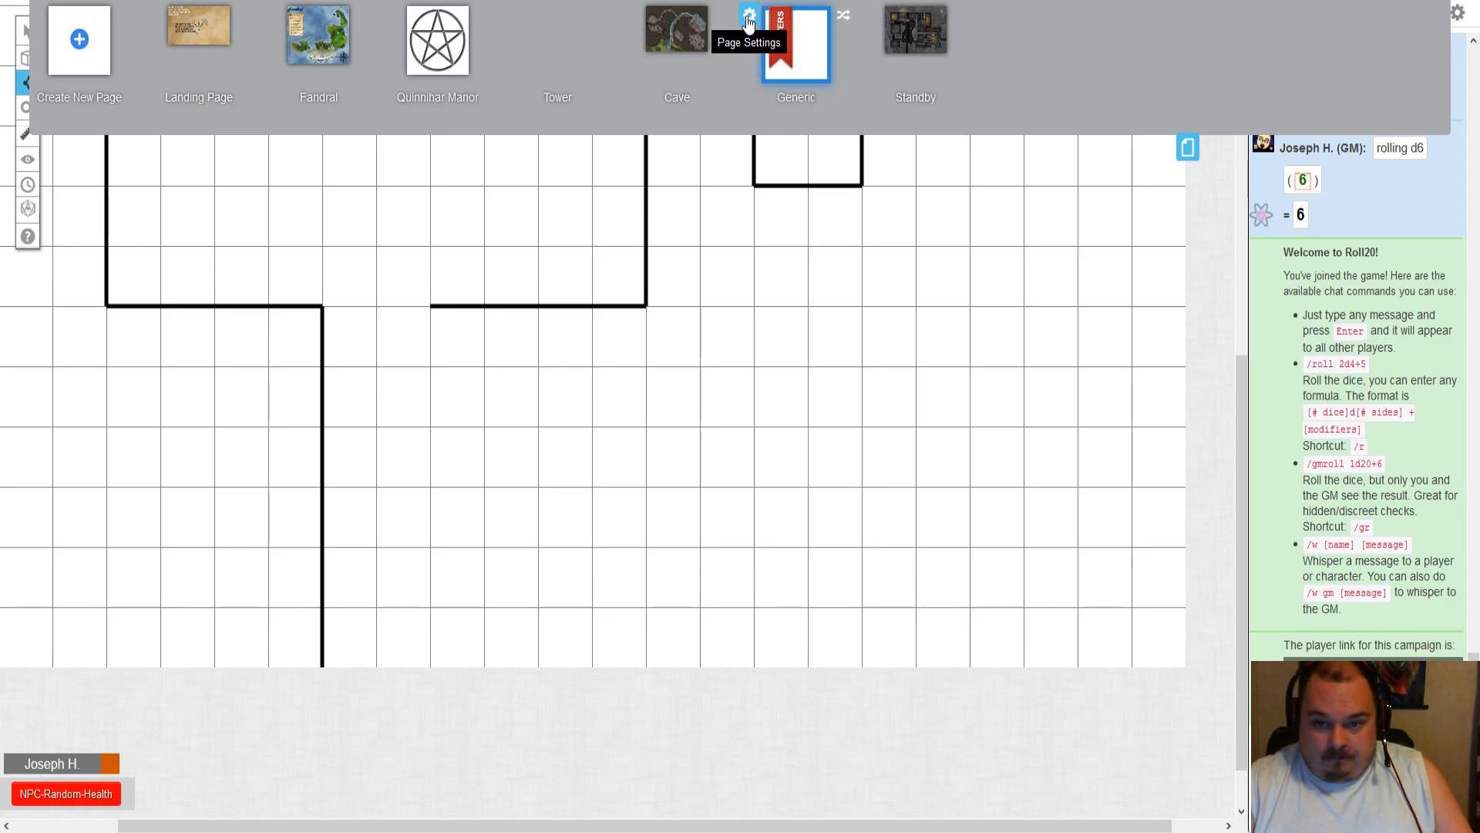
{"action": "left_click", "coordinate": [748, 21]}
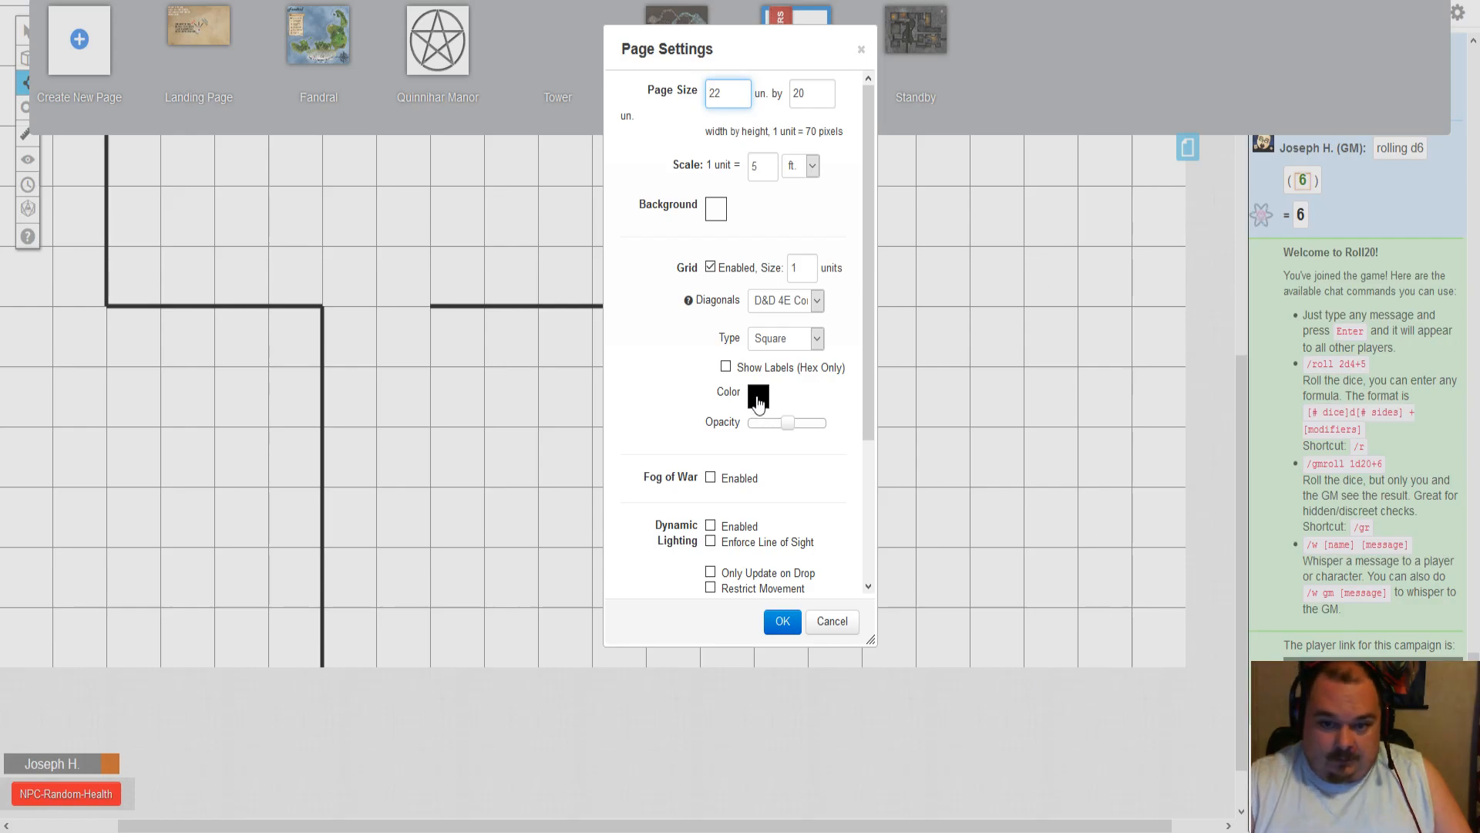
{"action": "left_click_drag", "start_coordinate": [734, 91], "coordinate": [639, 79]}
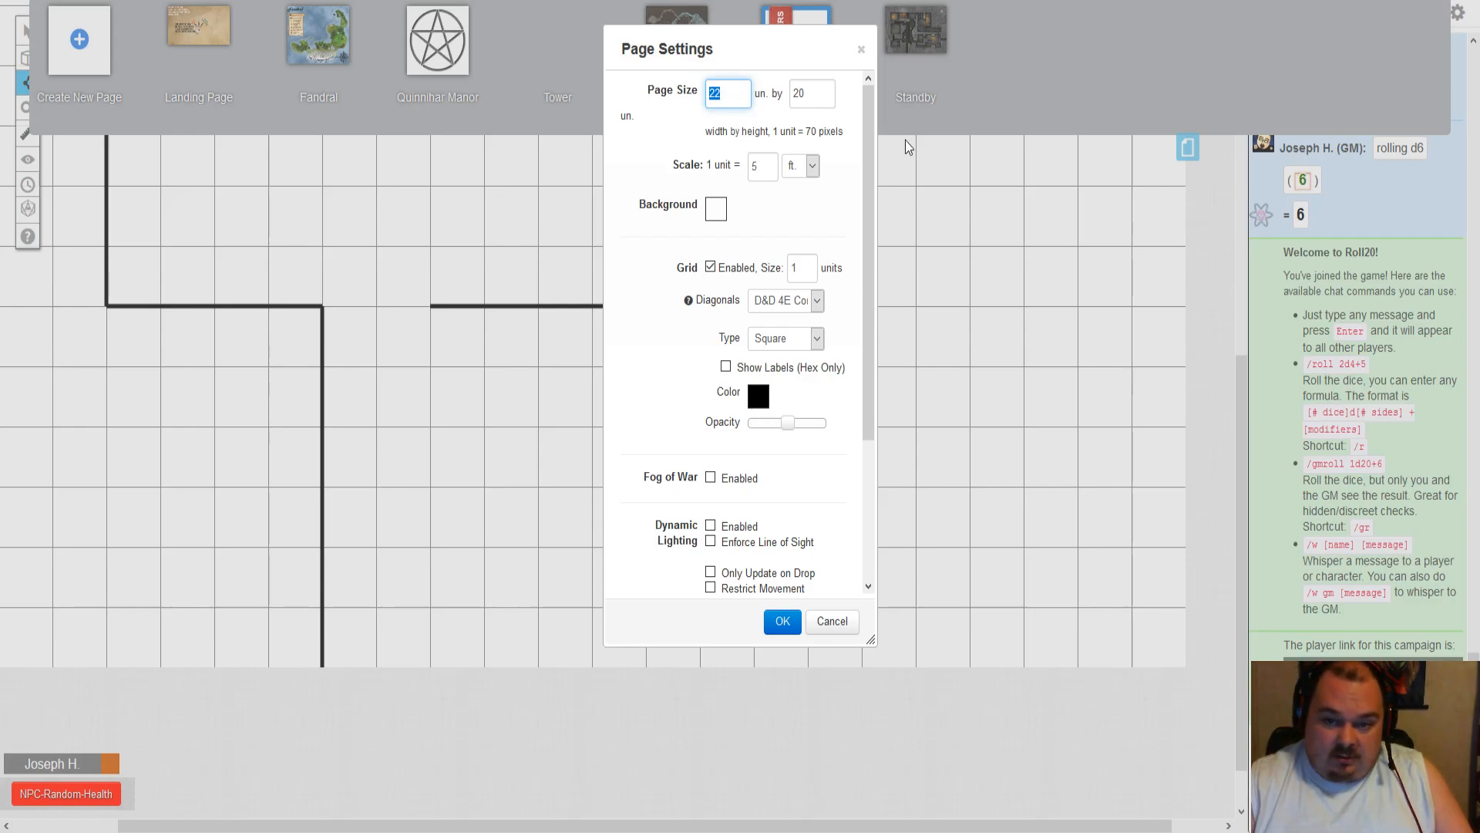
{"action": "type", "text": "24"}
{"action": "key", "text": "Tab"}
{"action": "type", "text": "22"}
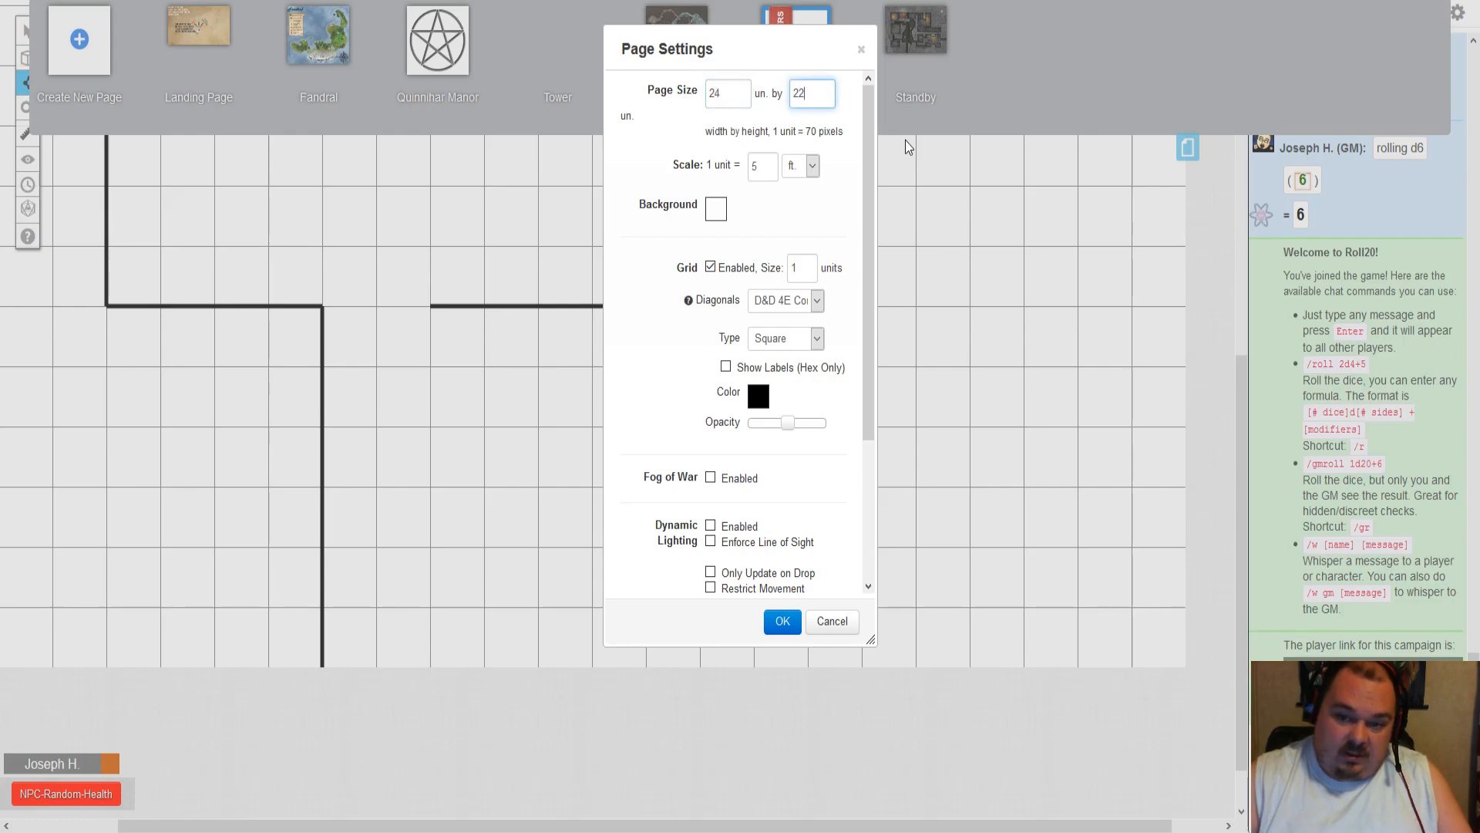
{"action": "left_click", "coordinate": [781, 623]}
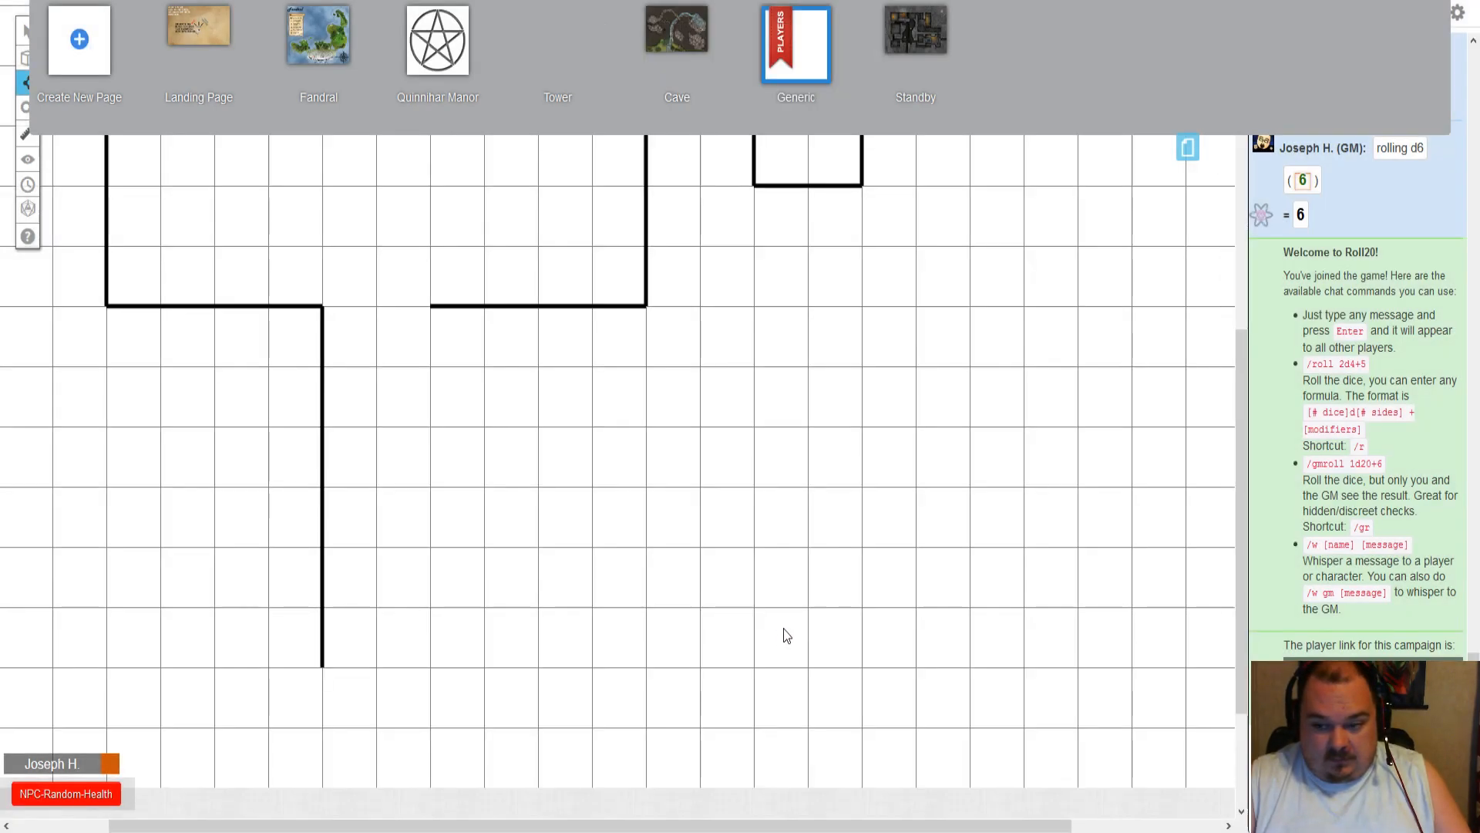
{"action": "scroll", "coordinate": [1033, 549], "scroll_direction": "up", "scroll_amount": 2}
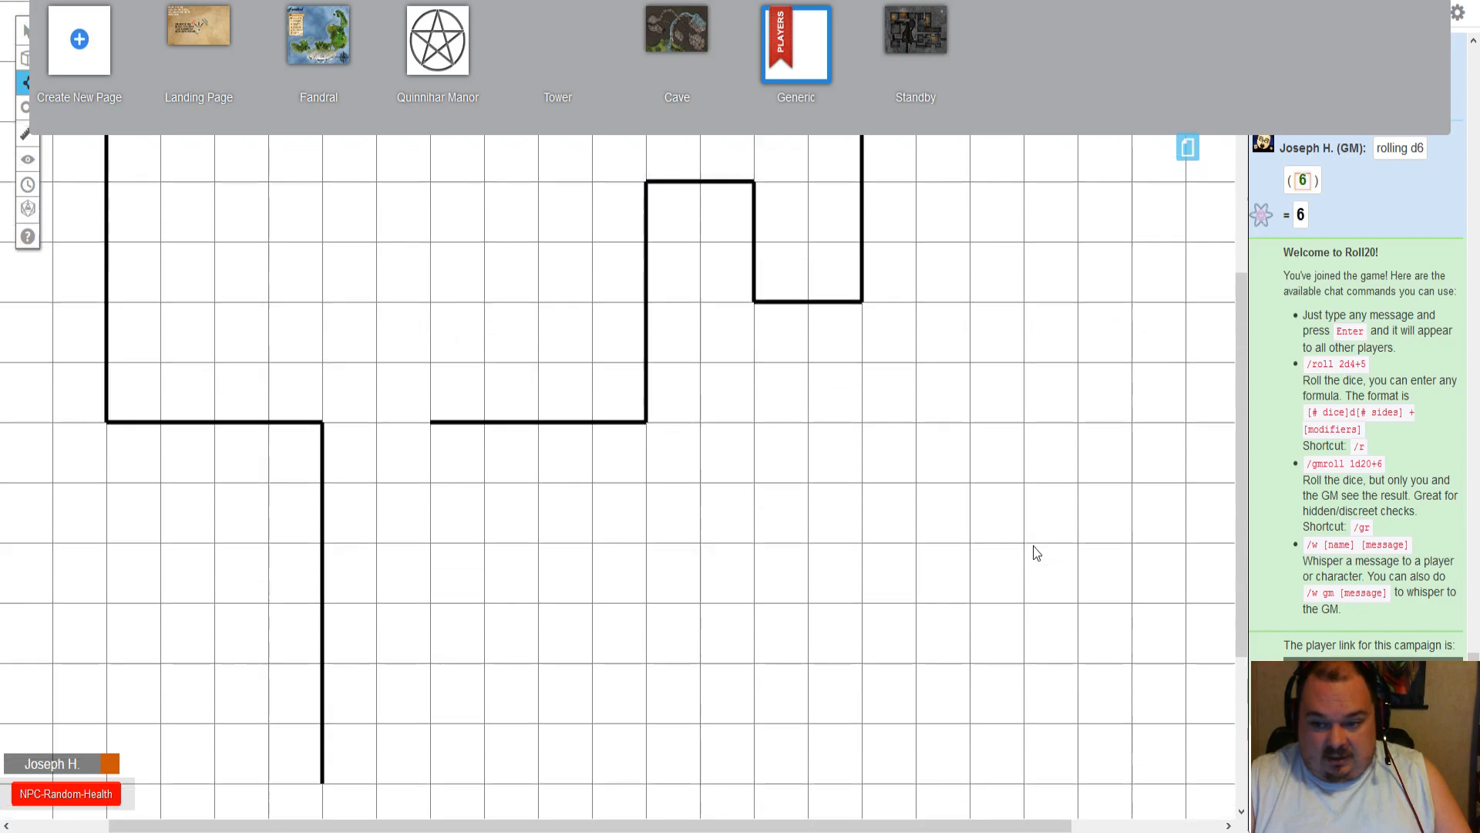
{"action": "left_click_drag", "start_coordinate": [1011, 826], "coordinate": [1109, 826]}
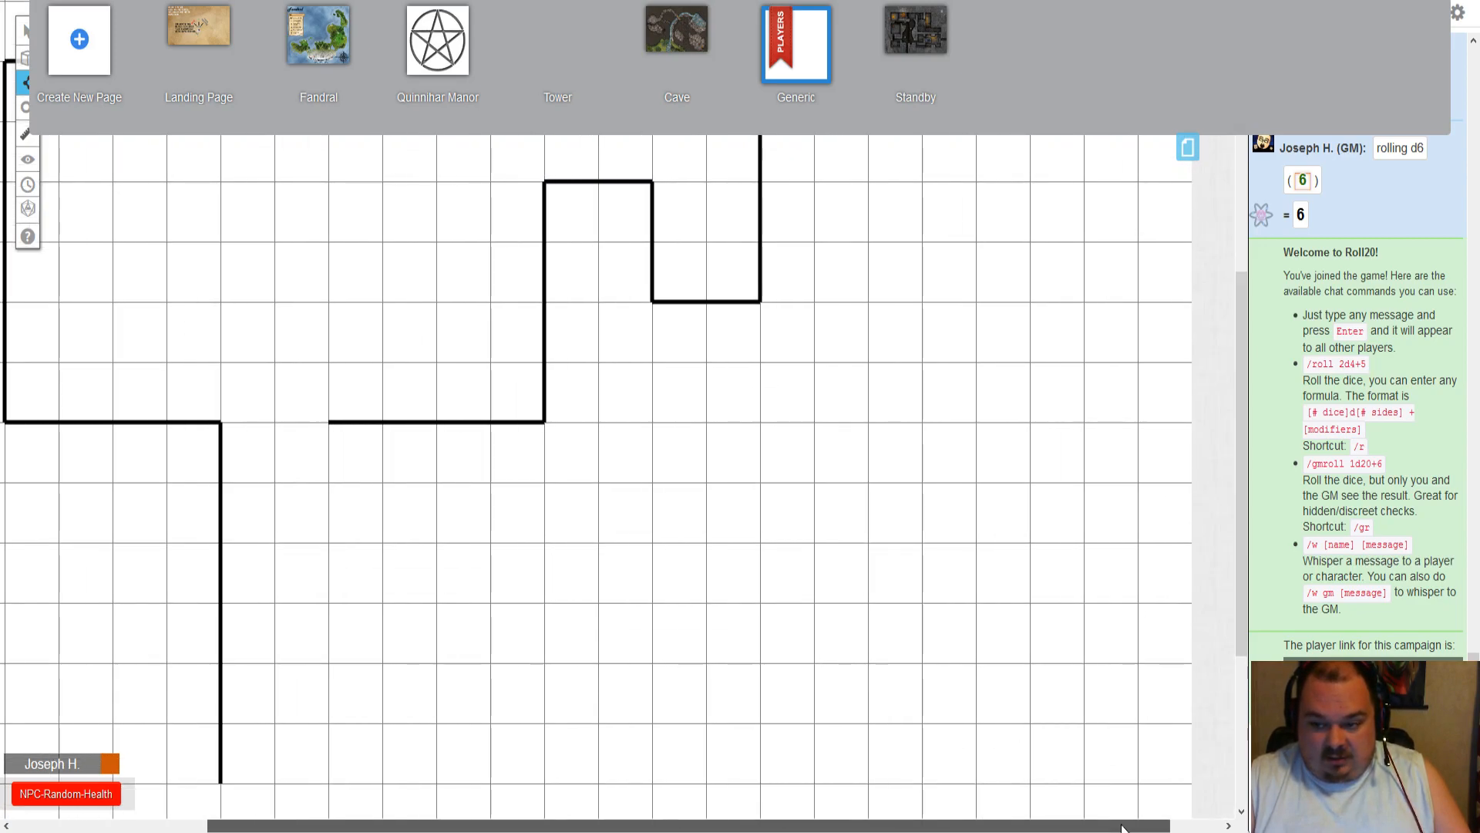
{"action": "left_click", "coordinate": [1186, 151]}
- Draw room 2's right wall below the corridor as two-square and four-square black segments with a two-square doorway gap between them
{"action": "scroll", "coordinate": [877, 334], "scroll_direction": "down", "scroll_amount": 4}
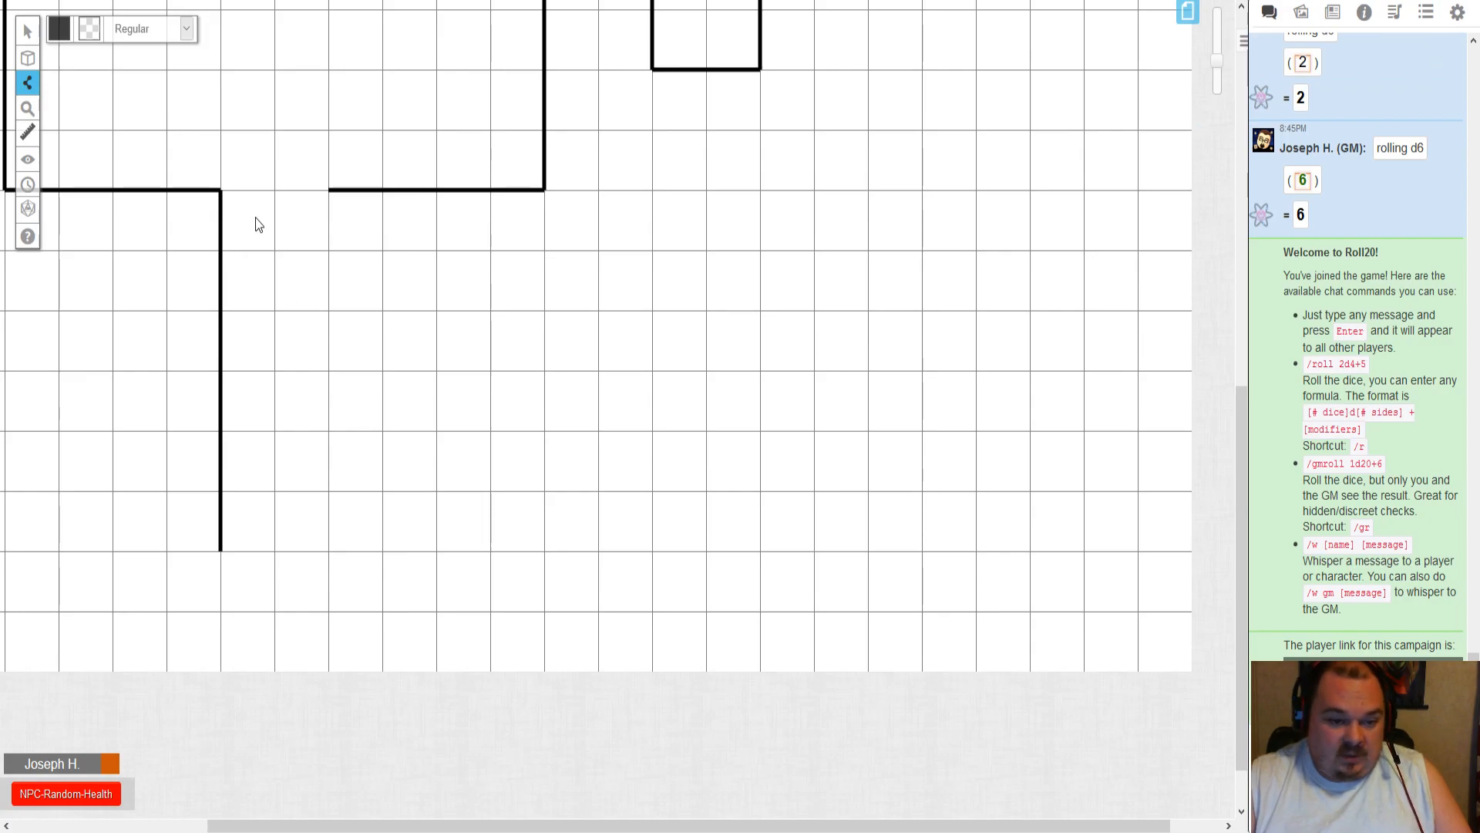
{"action": "left_click", "coordinate": [225, 0]}
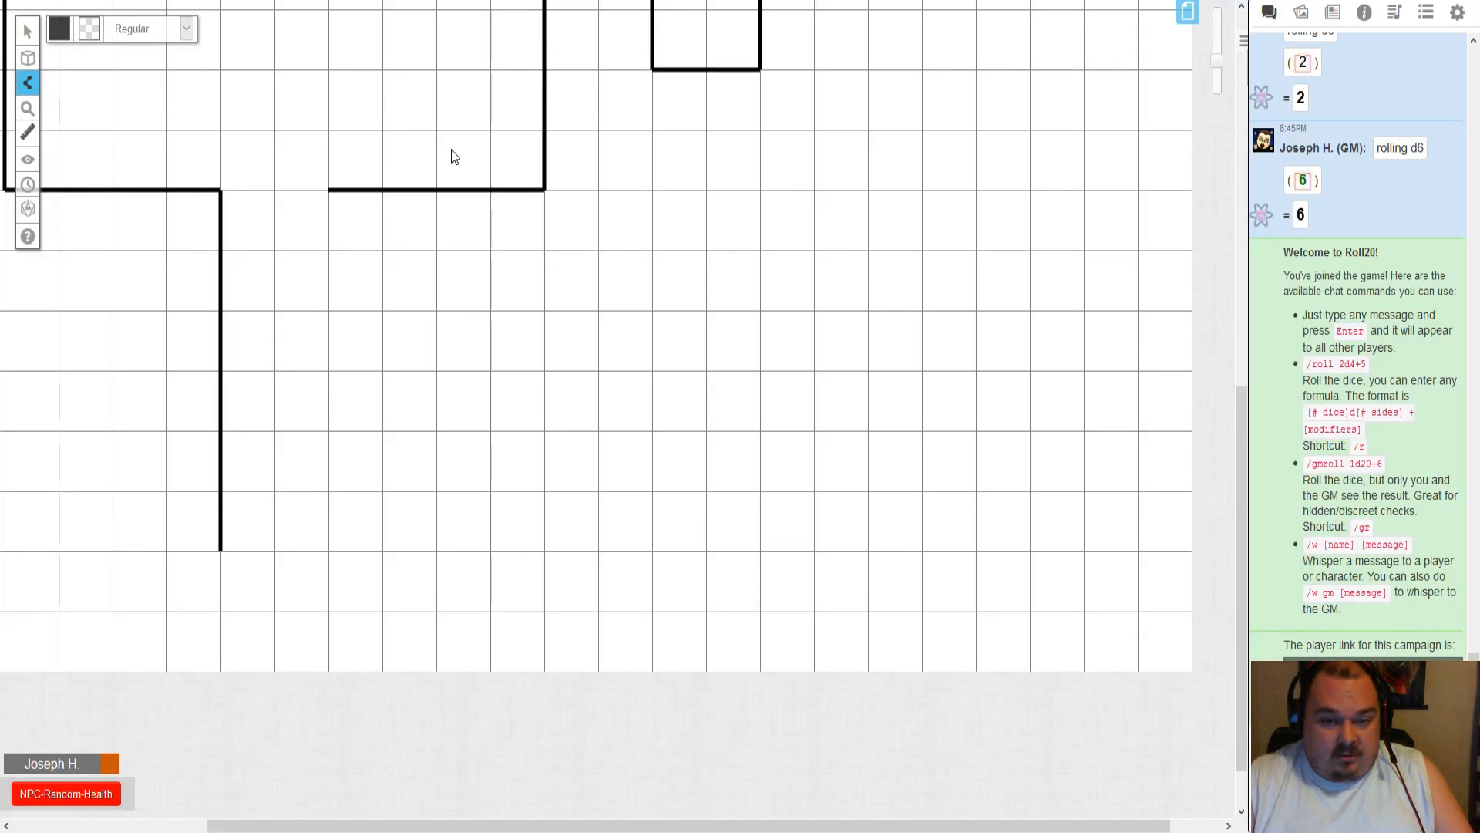
{"action": "scroll", "coordinate": [562, 165], "scroll_direction": "up", "scroll_amount": 5}
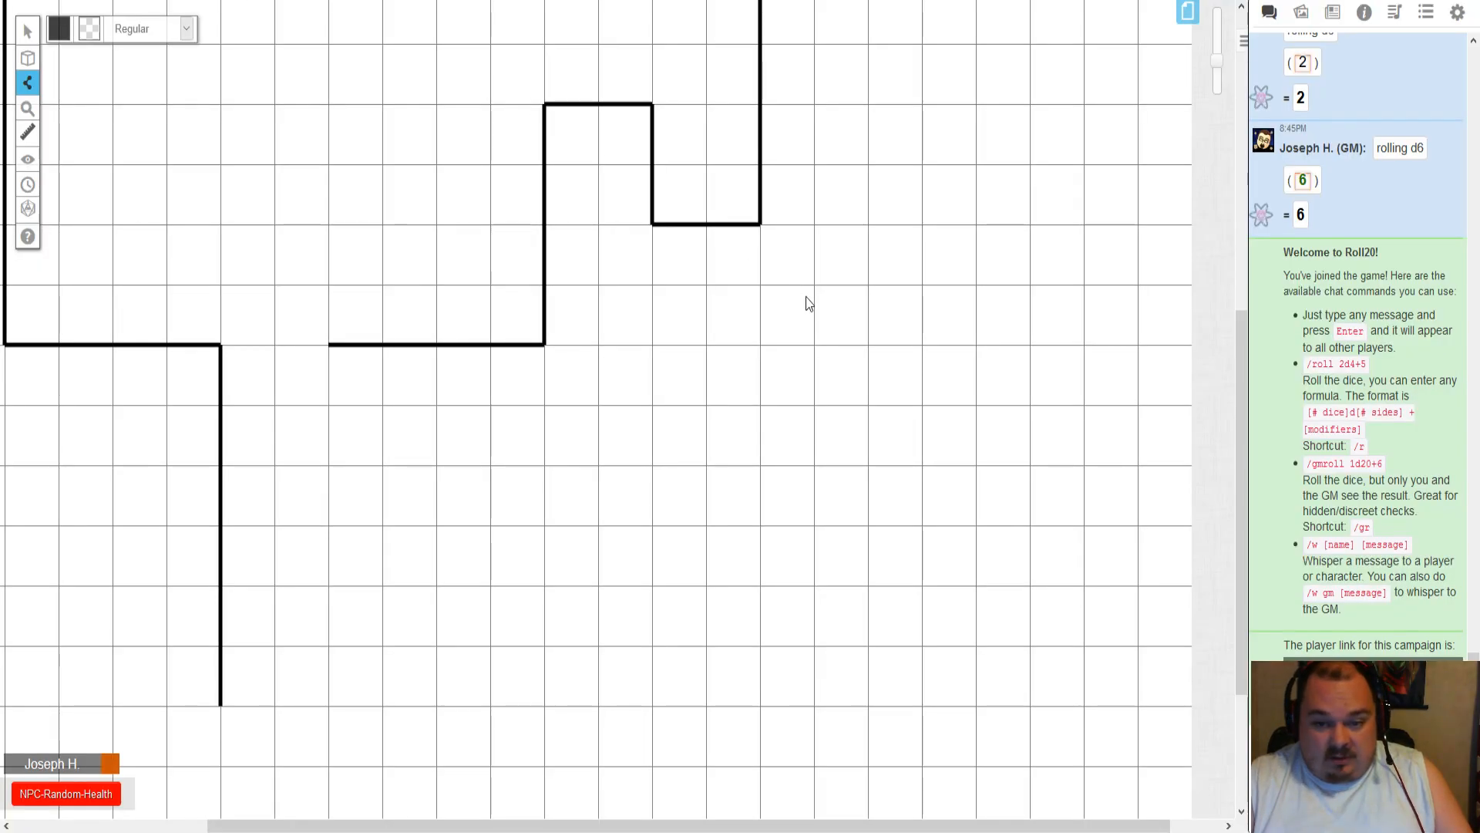
{"action": "double_click", "coordinate": [759, 340]}
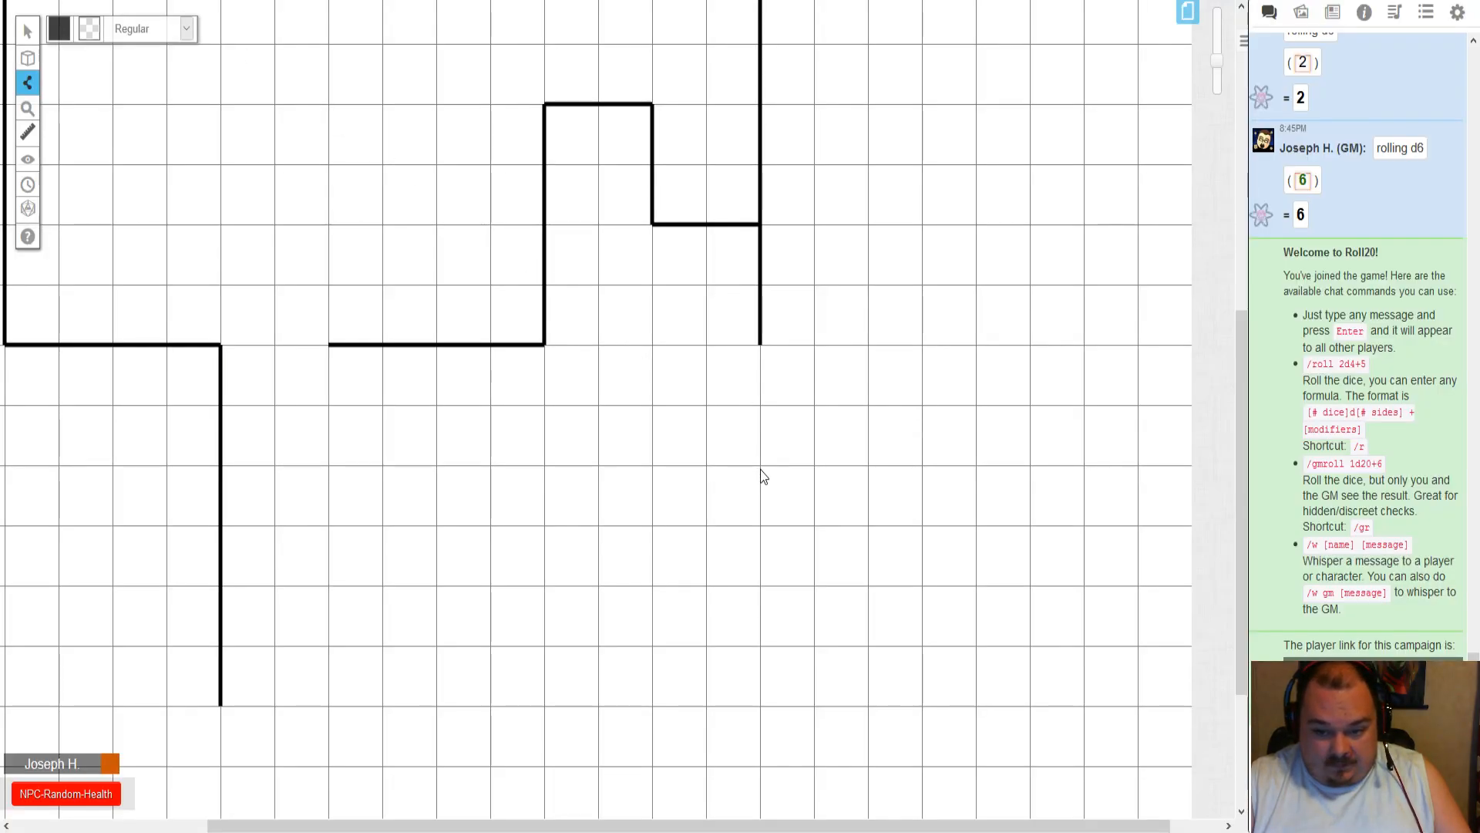
{"action": "left_click", "coordinate": [761, 467]}
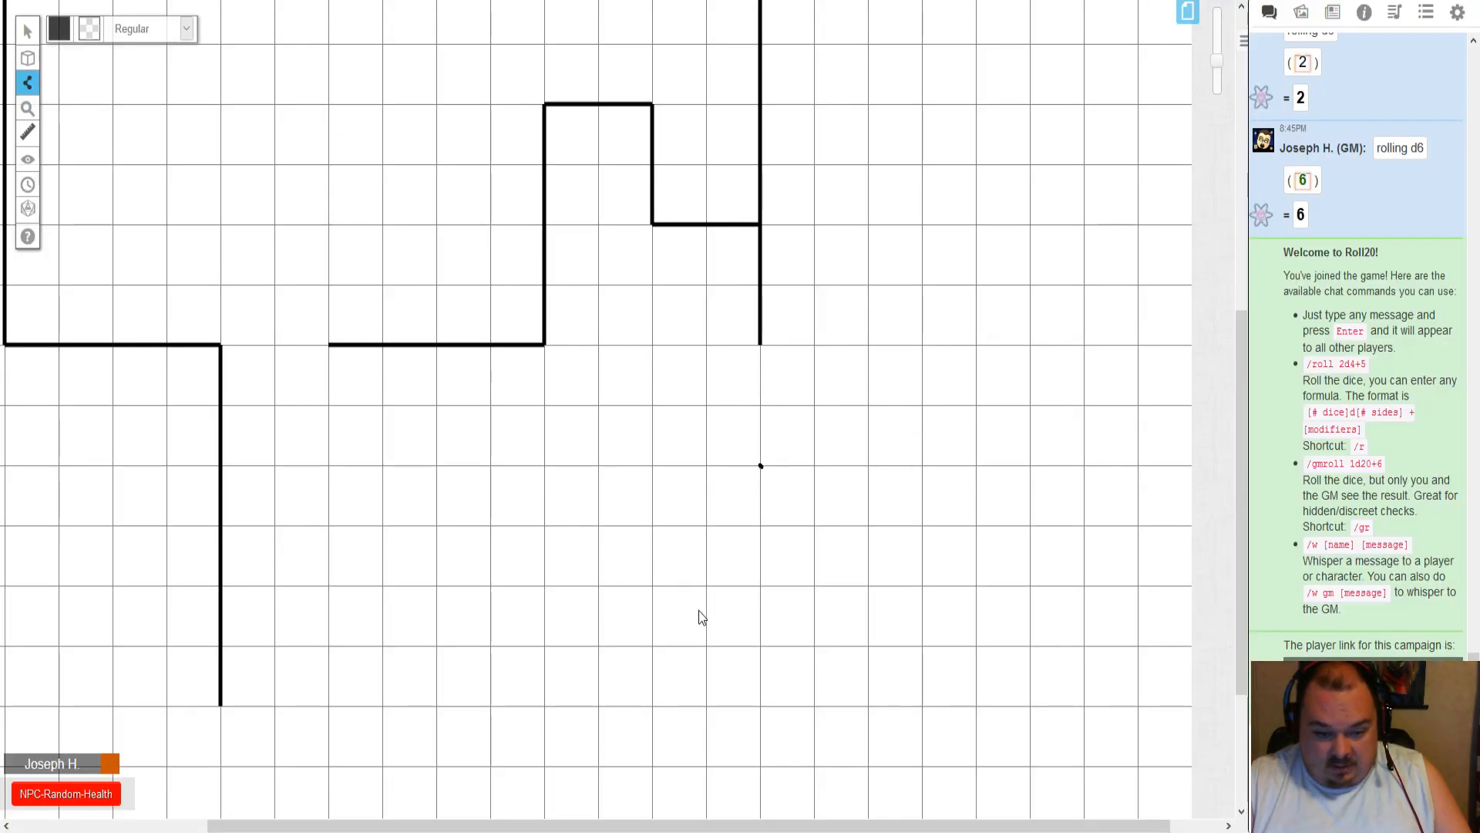
{"action": "left_click", "coordinate": [761, 706]}
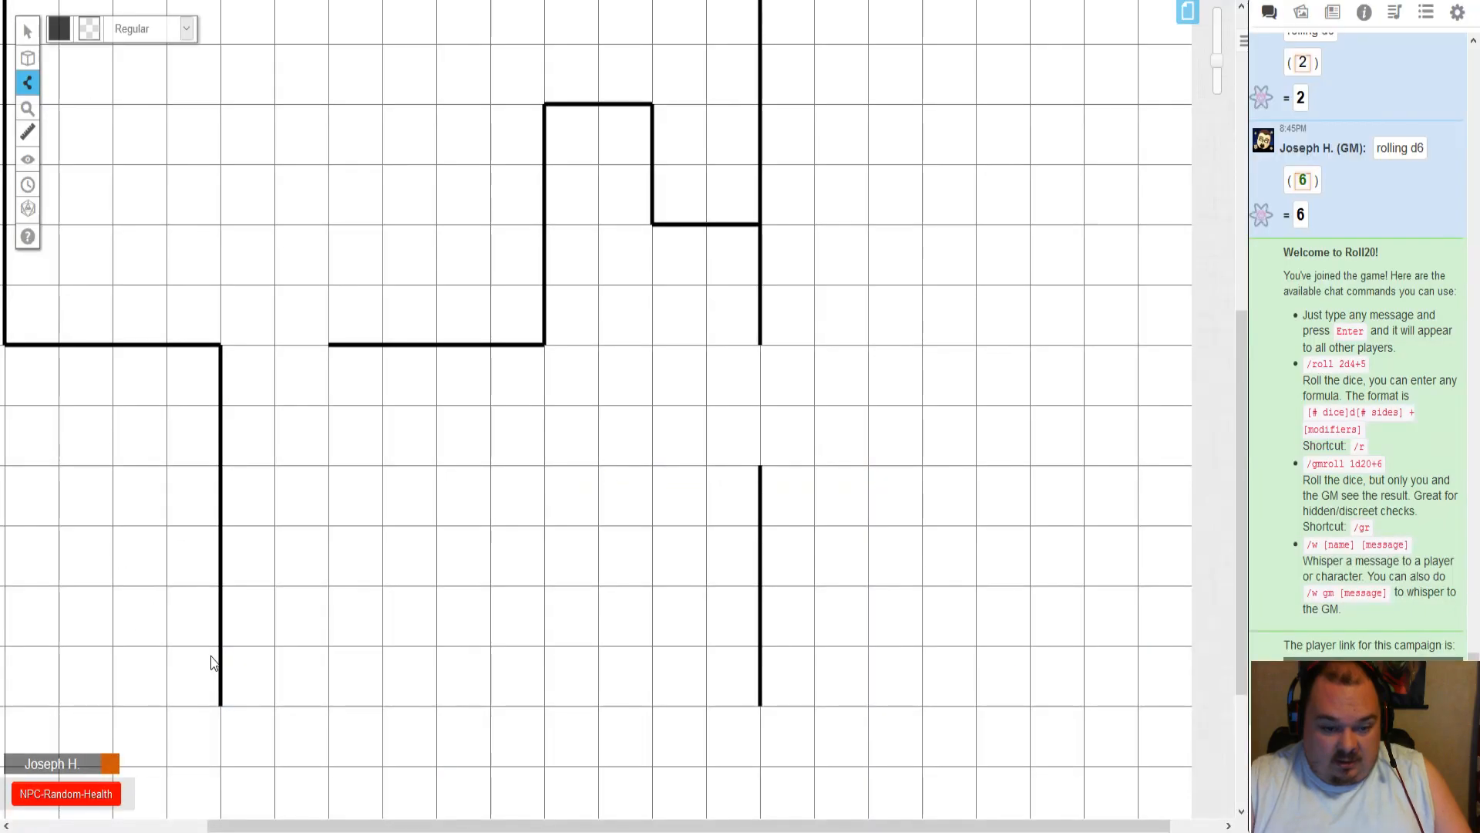
- Draw room 2's bottom wall as a ten-square black line joining the lower ends of its side walls
{"action": "left_click", "coordinate": [761, 706]}
{"action": "scroll", "coordinate": [714, 650], "scroll_direction": "up", "scroll_amount": 1}
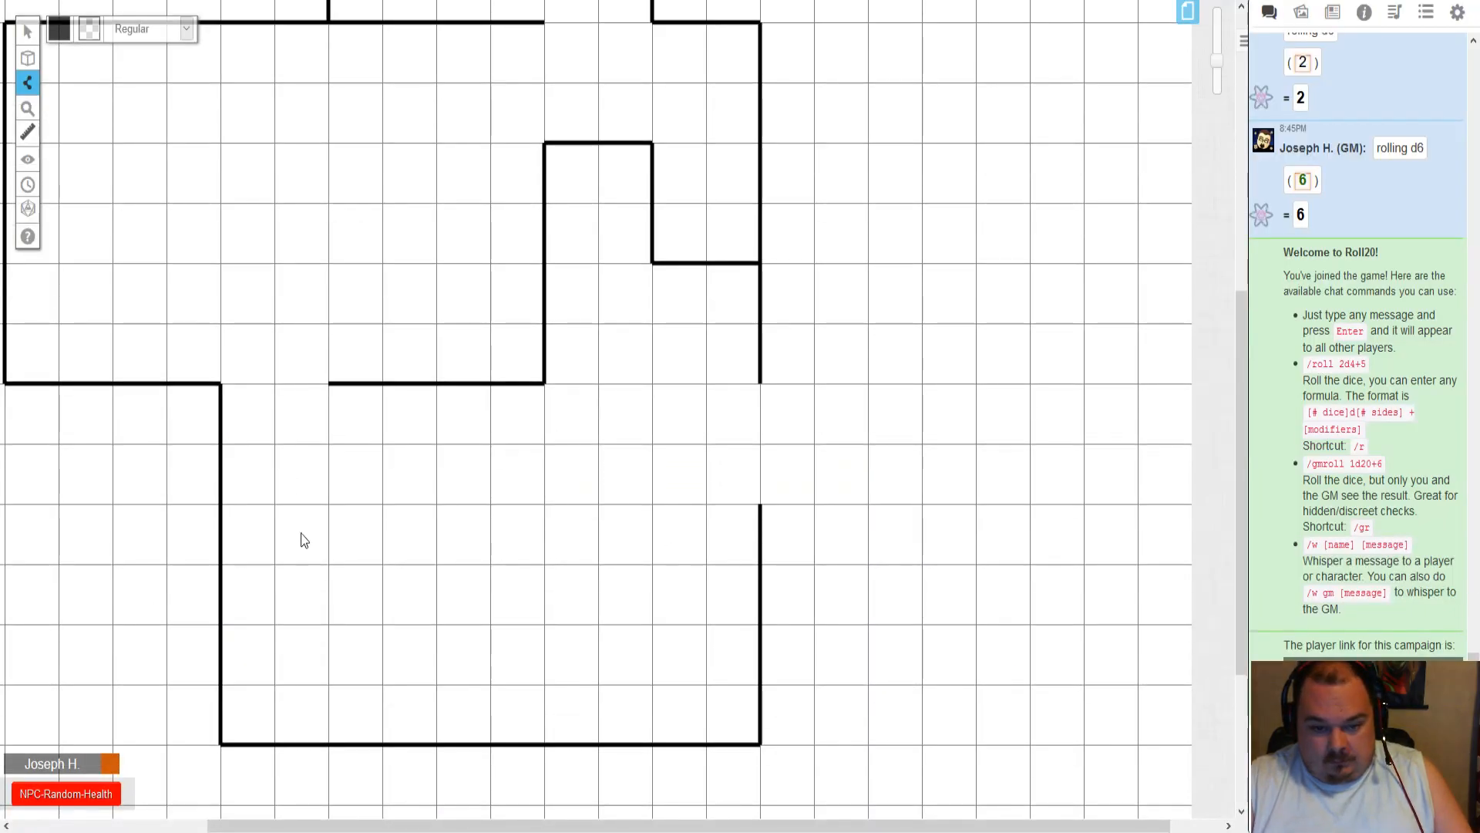
{"action": "scroll", "coordinate": [737, 345], "scroll_direction": "up", "scroll_amount": 1}
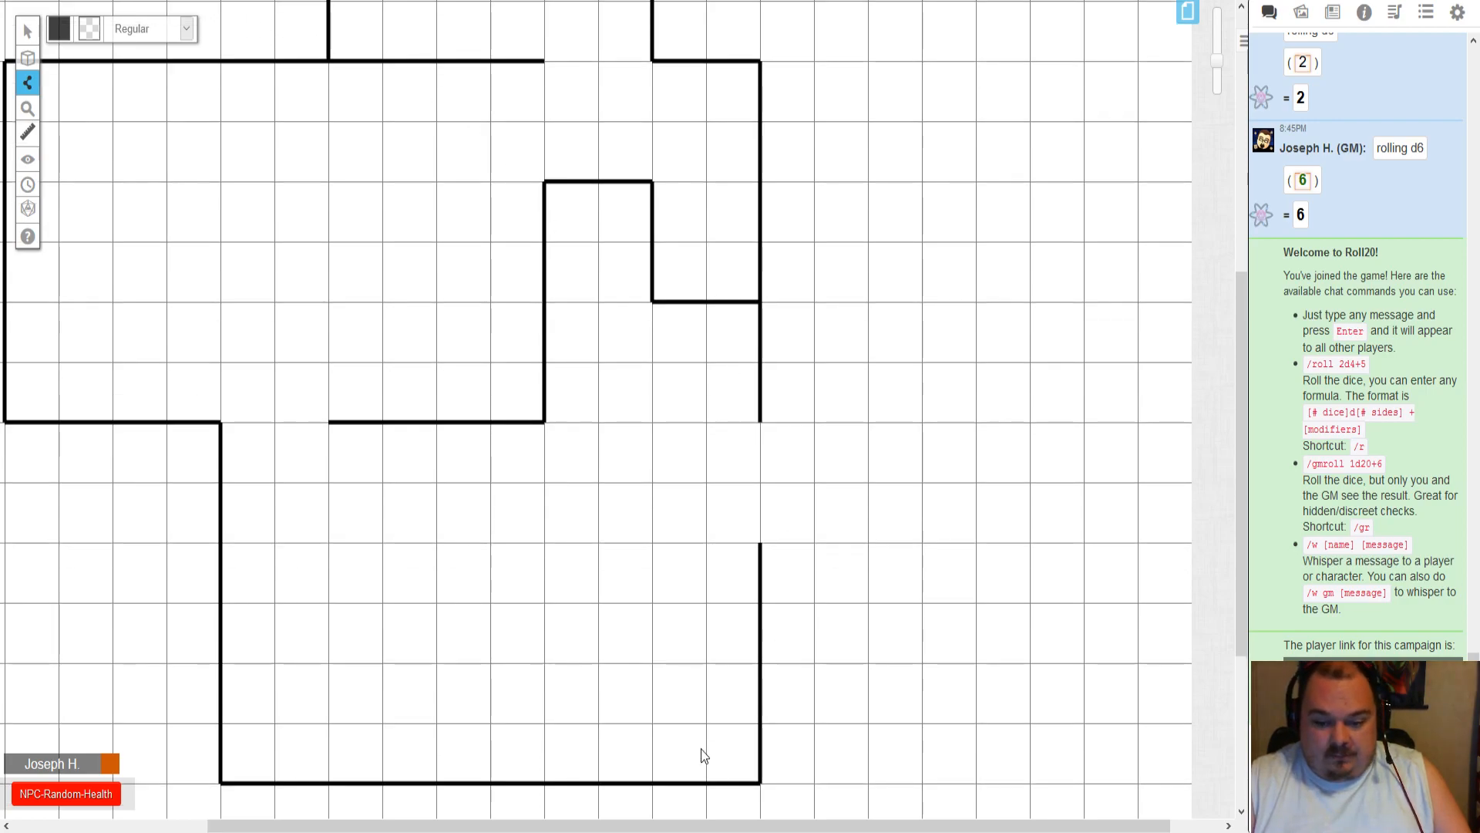
- Recheck the dungeon map and draw room 1's top wall six squares right from the corridor's bottom-right corner
{"action": "left_click_drag", "start_coordinate": [542, 820], "coordinate": [605, 828]}
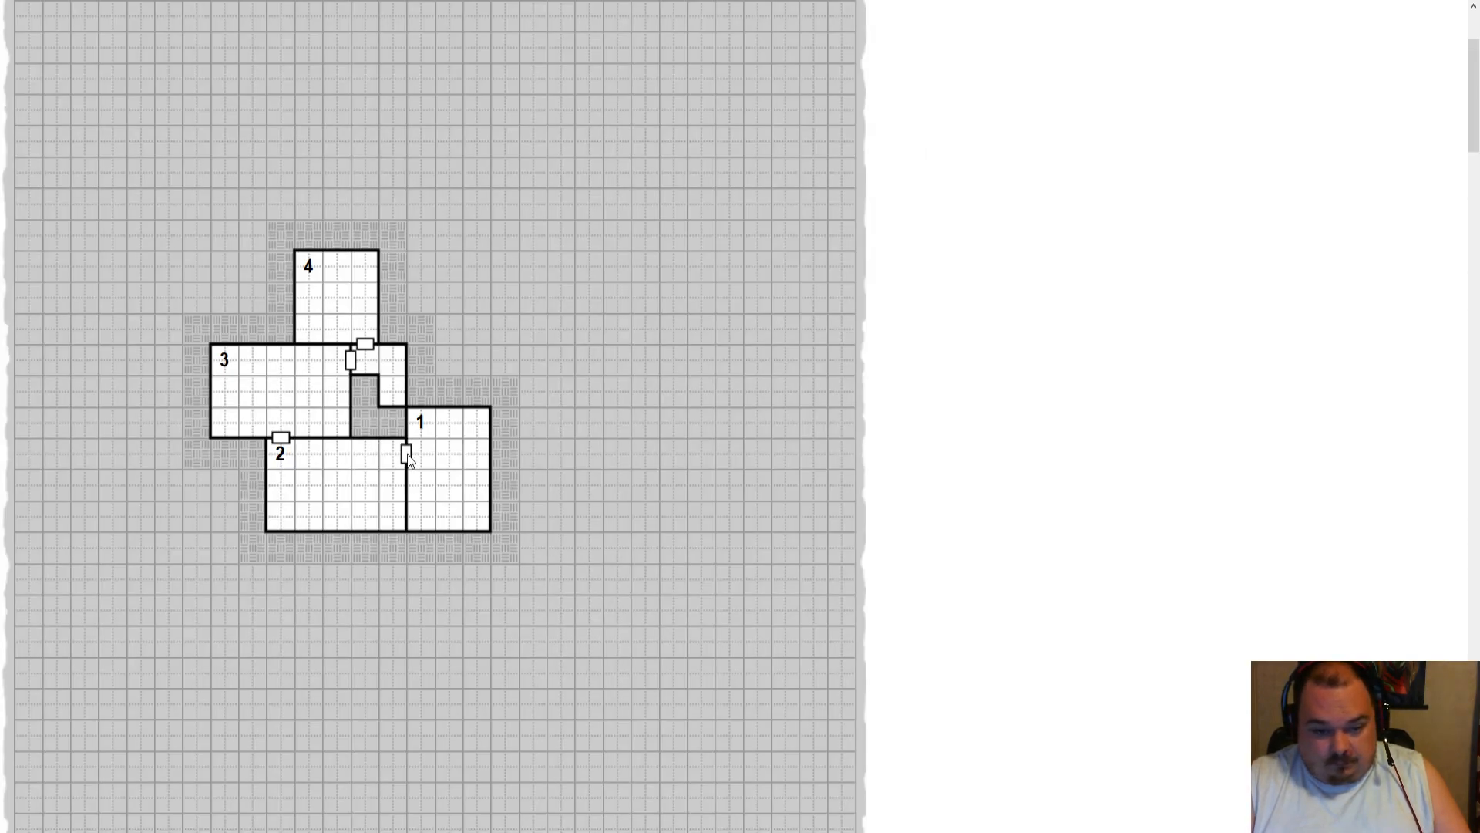
{"action": "key", "text": "ctrl+shift+Tab"}
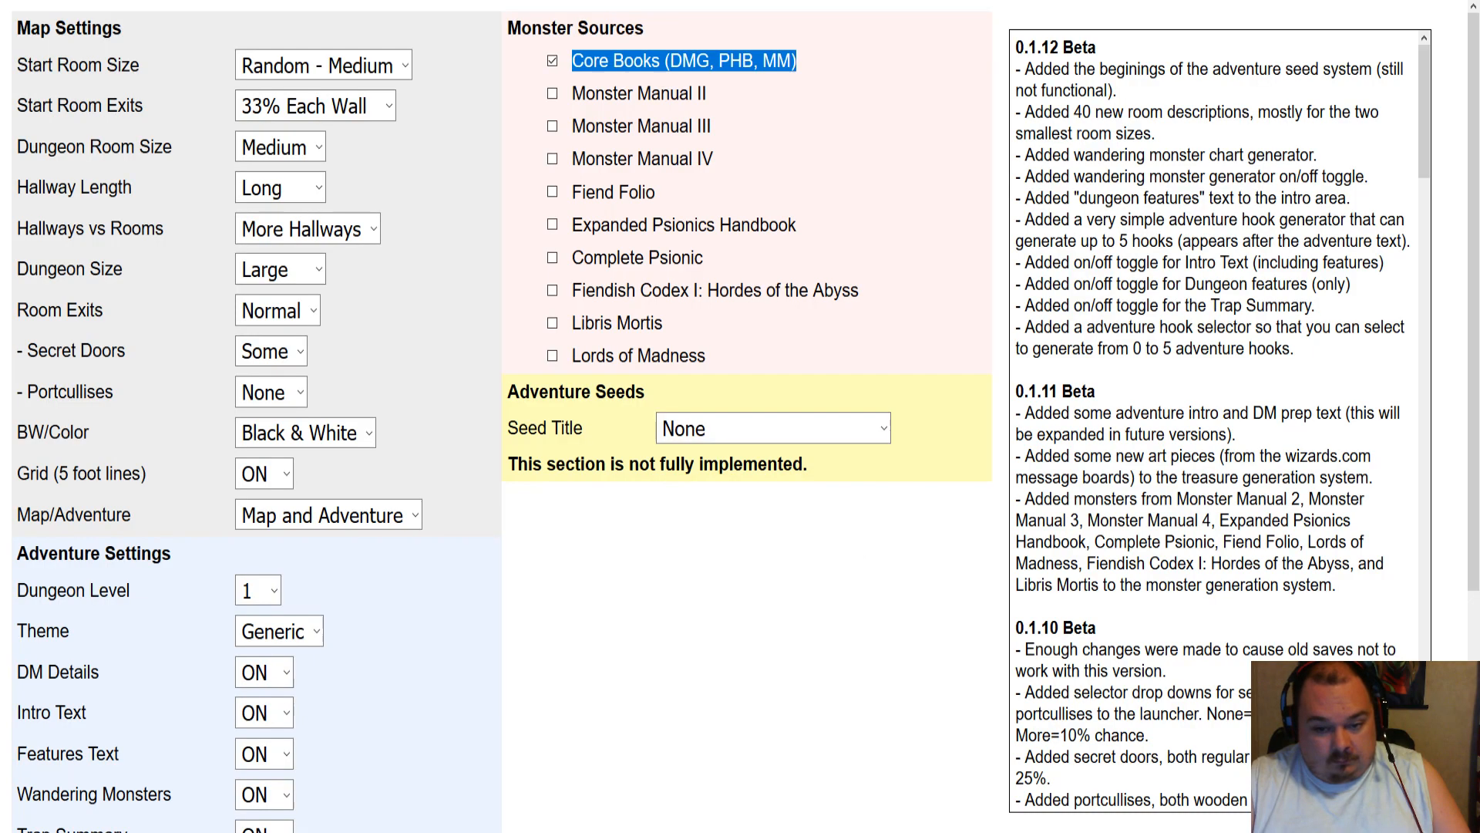
{"action": "key", "text": "ctrl+shift+Tab"}
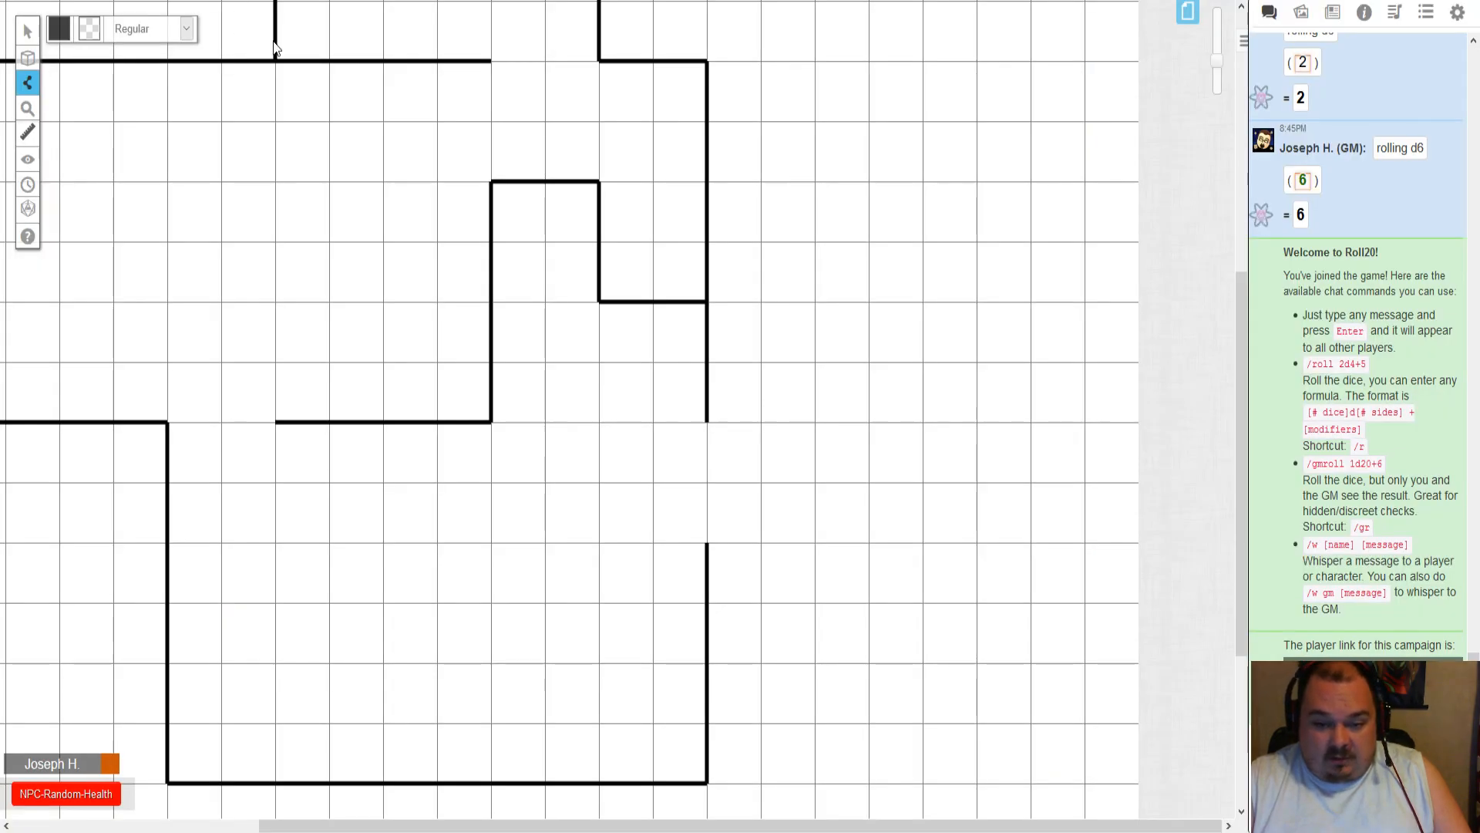
{"action": "key", "text": "ctrl+Tab"}
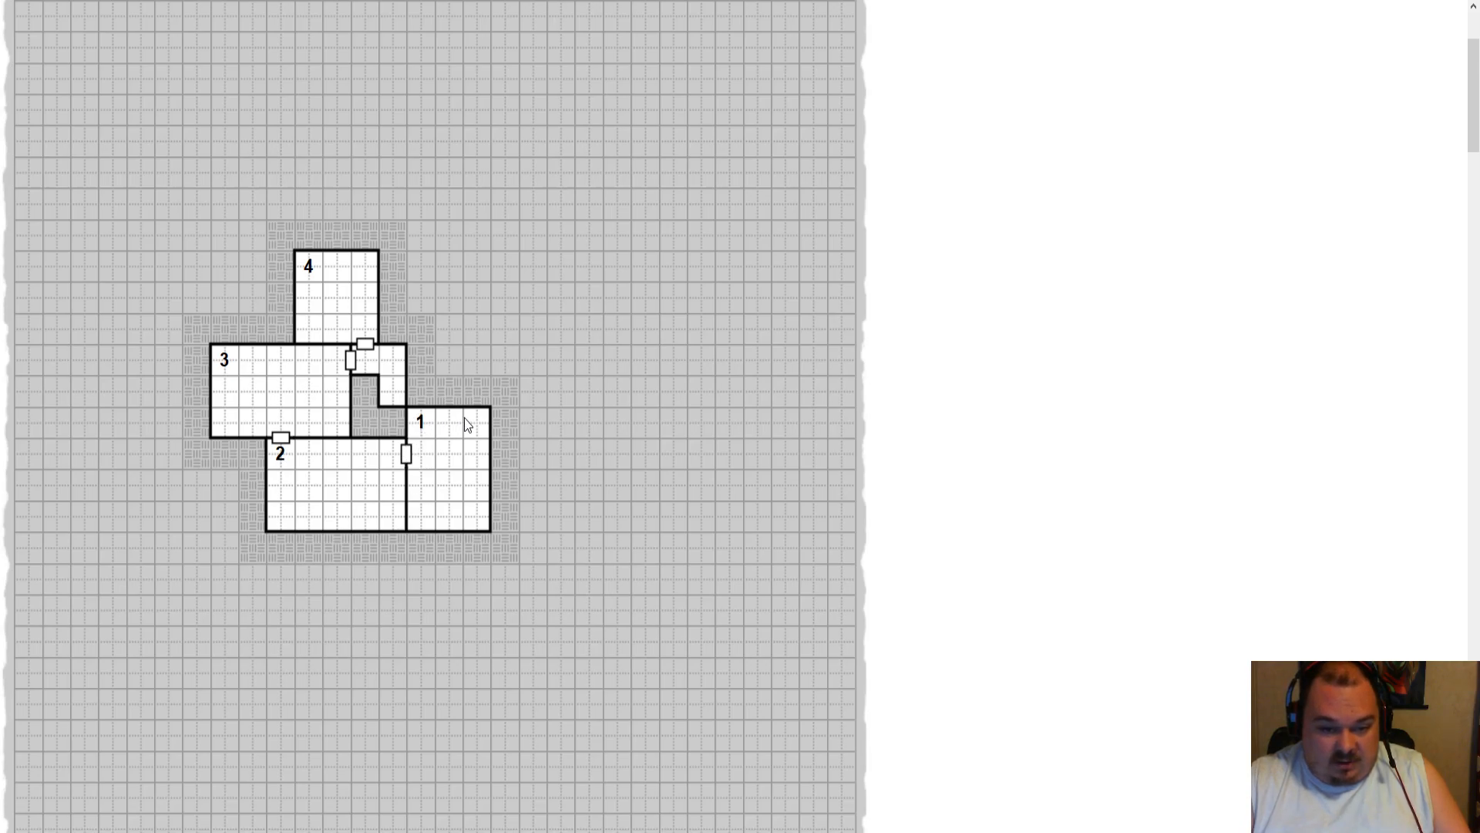
{"action": "key", "text": "ctrl+Tab"}
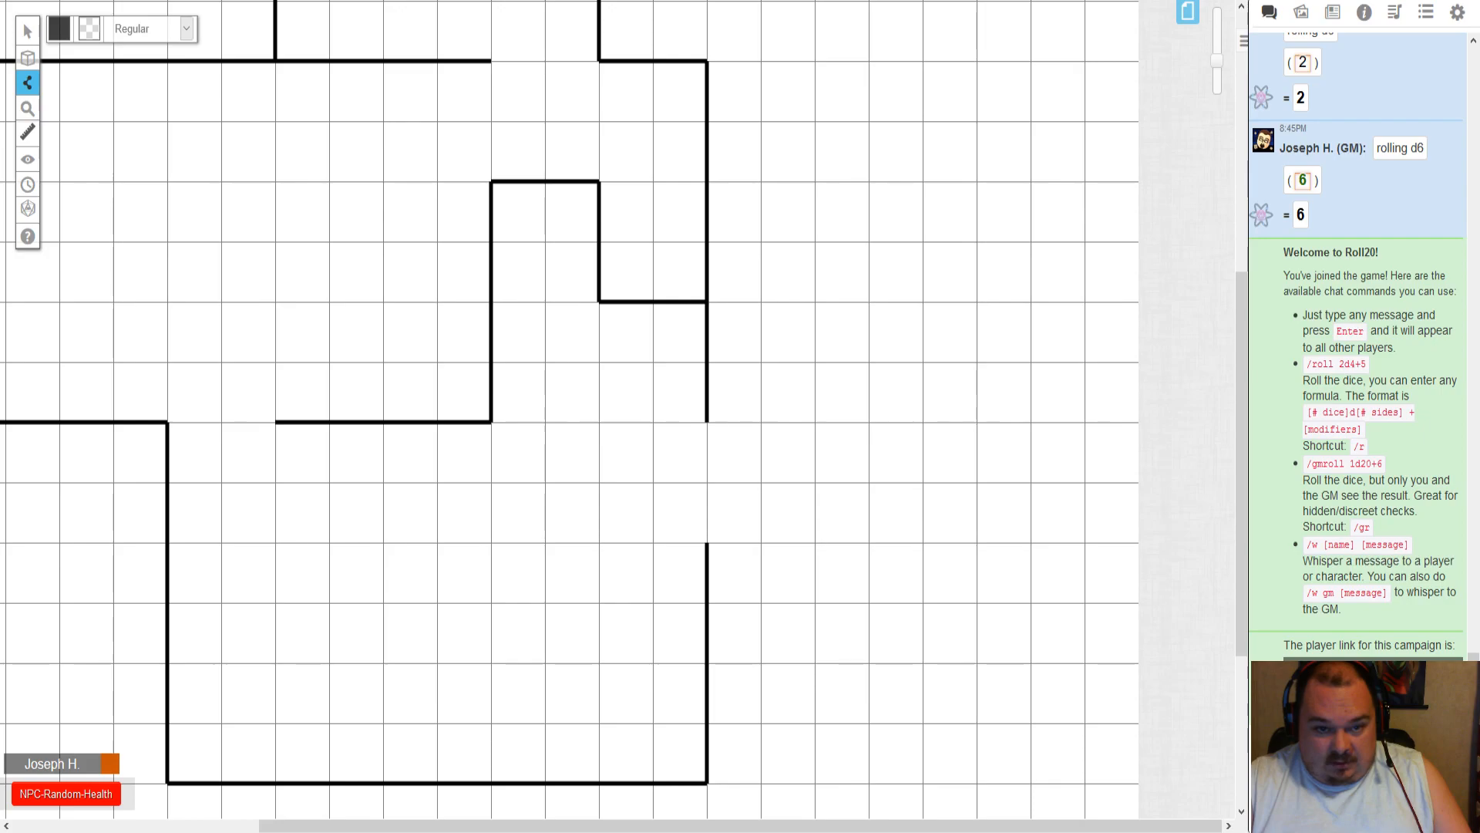
{"action": "key", "text": "ctrl+Tab"}
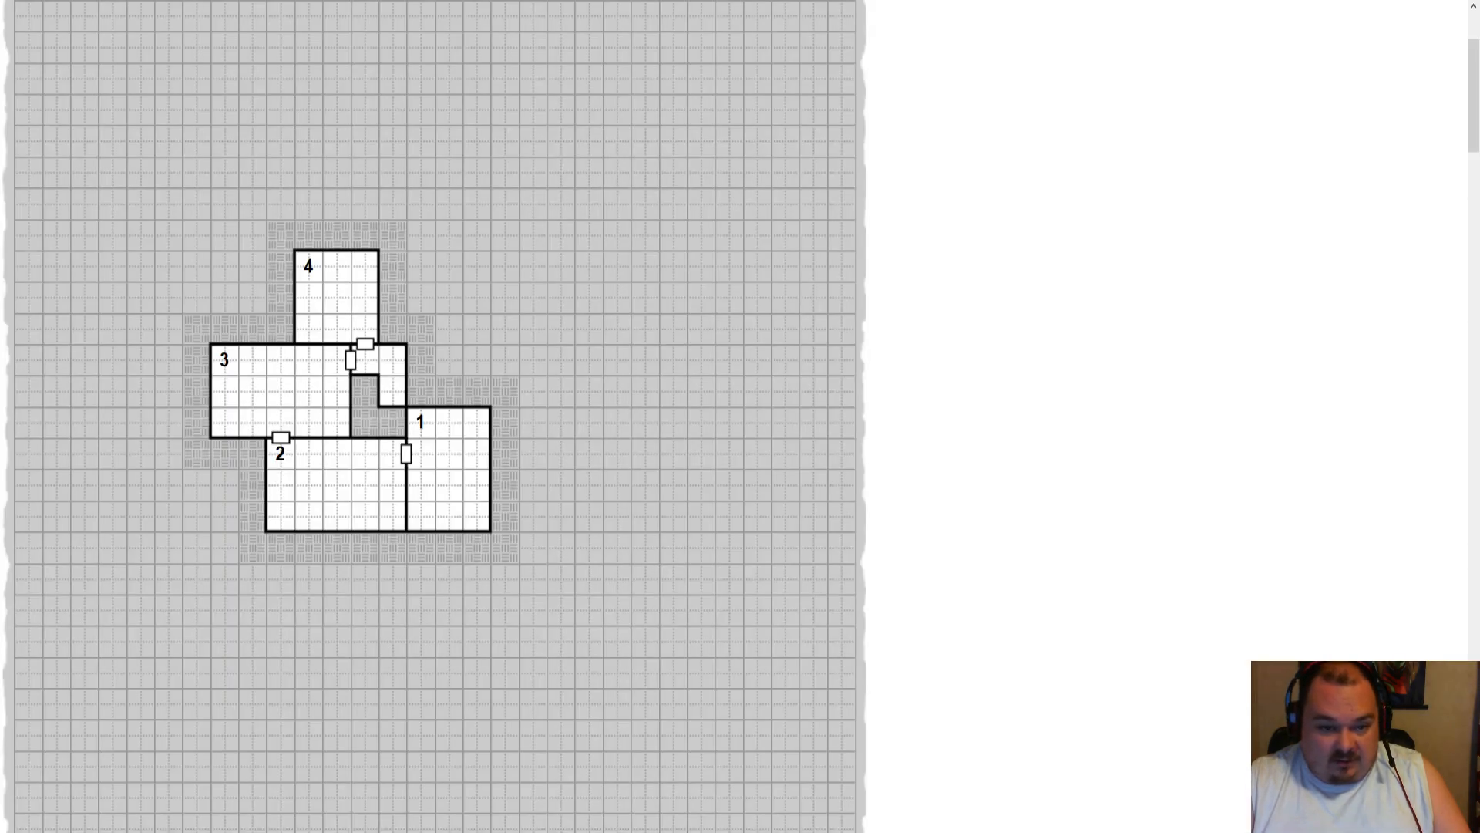
{"action": "key", "text": "ctrl+Tab"}
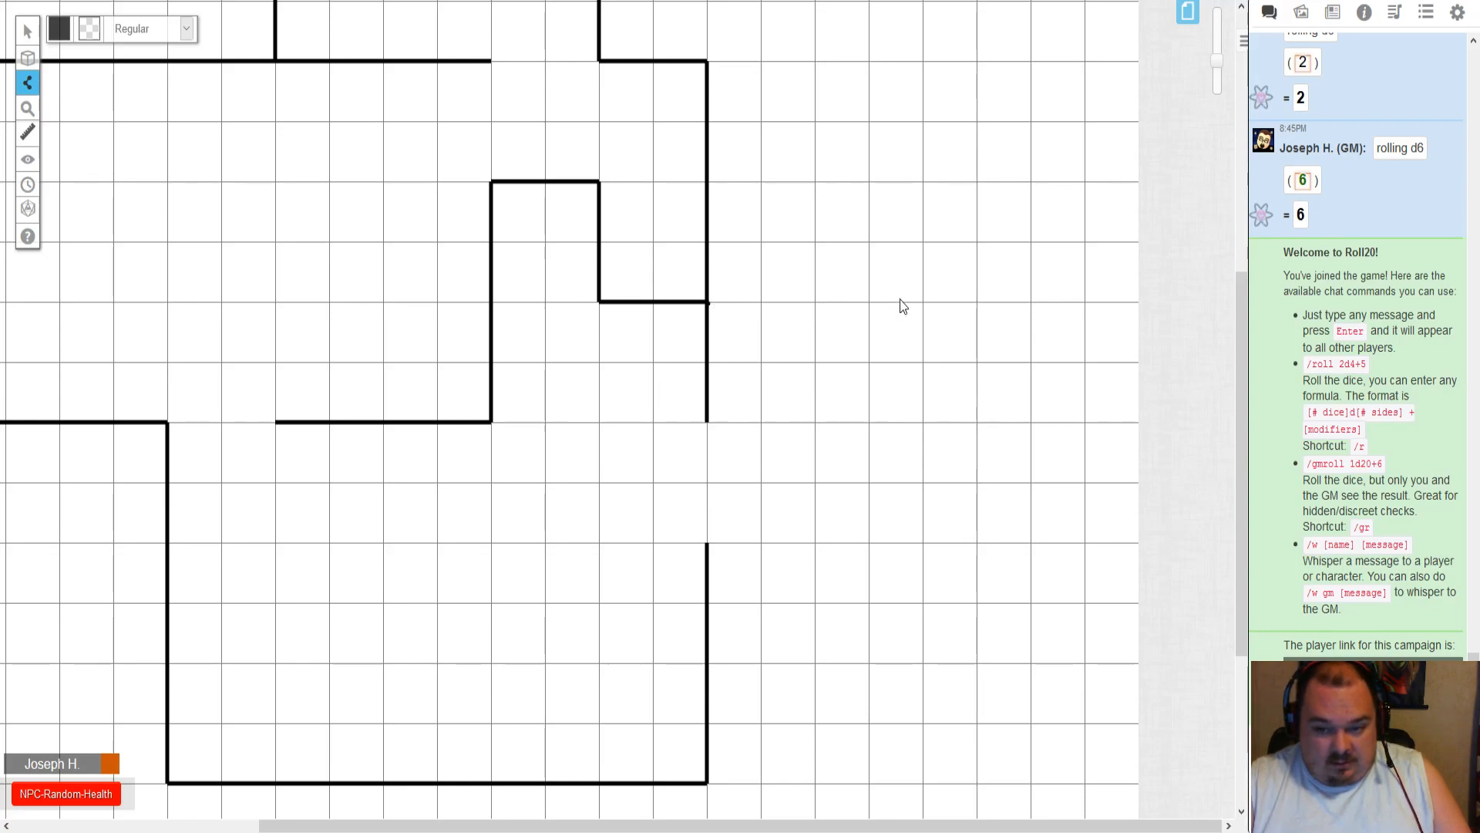
{"action": "left_click", "coordinate": [1029, 301], "text": "shift"}
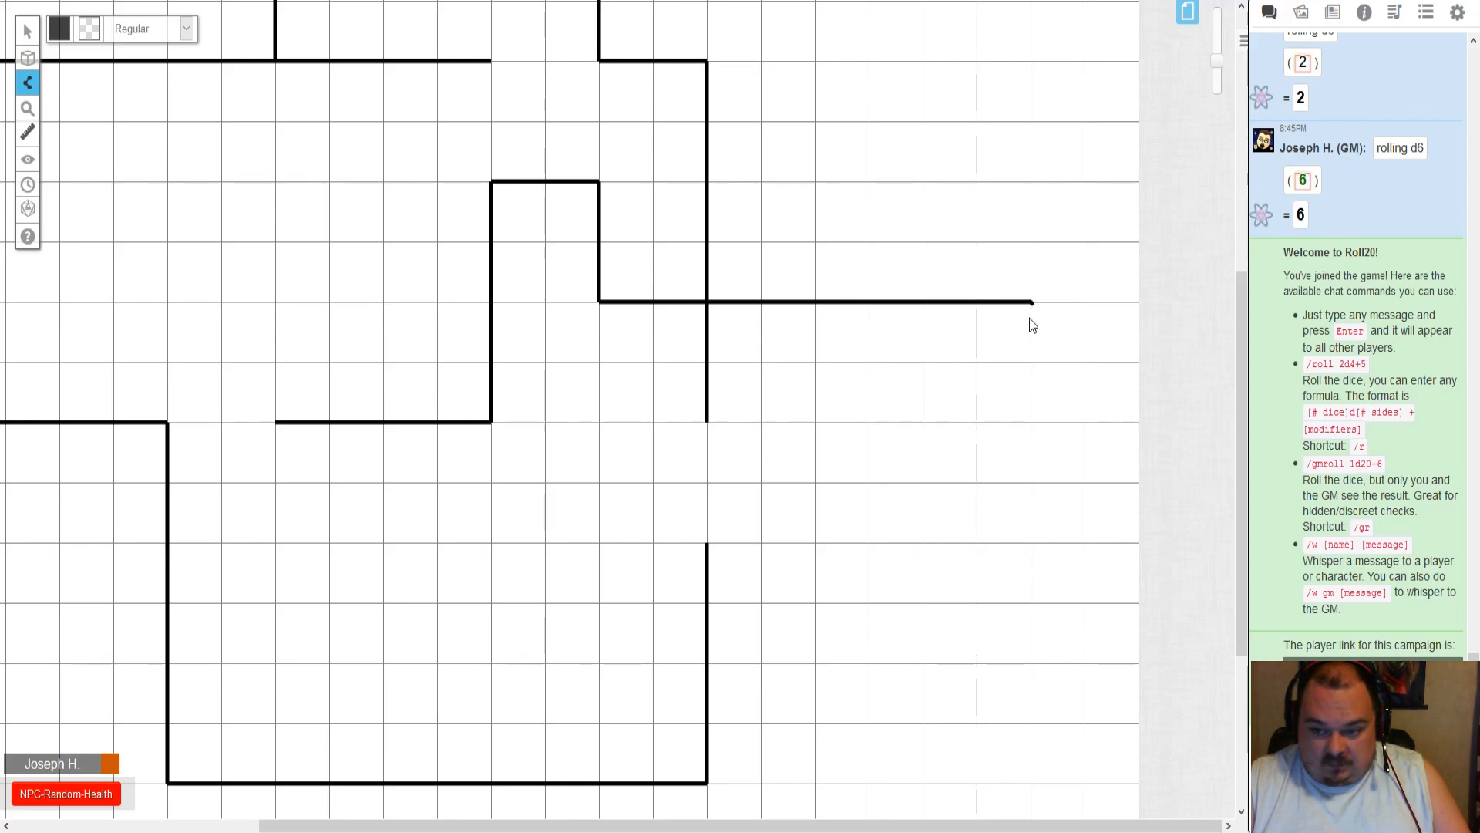
- Complete room 1 with an eight-square black right wall and a six-square bottom wall joining room 2's bottom-right corner
{"action": "left_click", "coordinate": [1033, 784]}
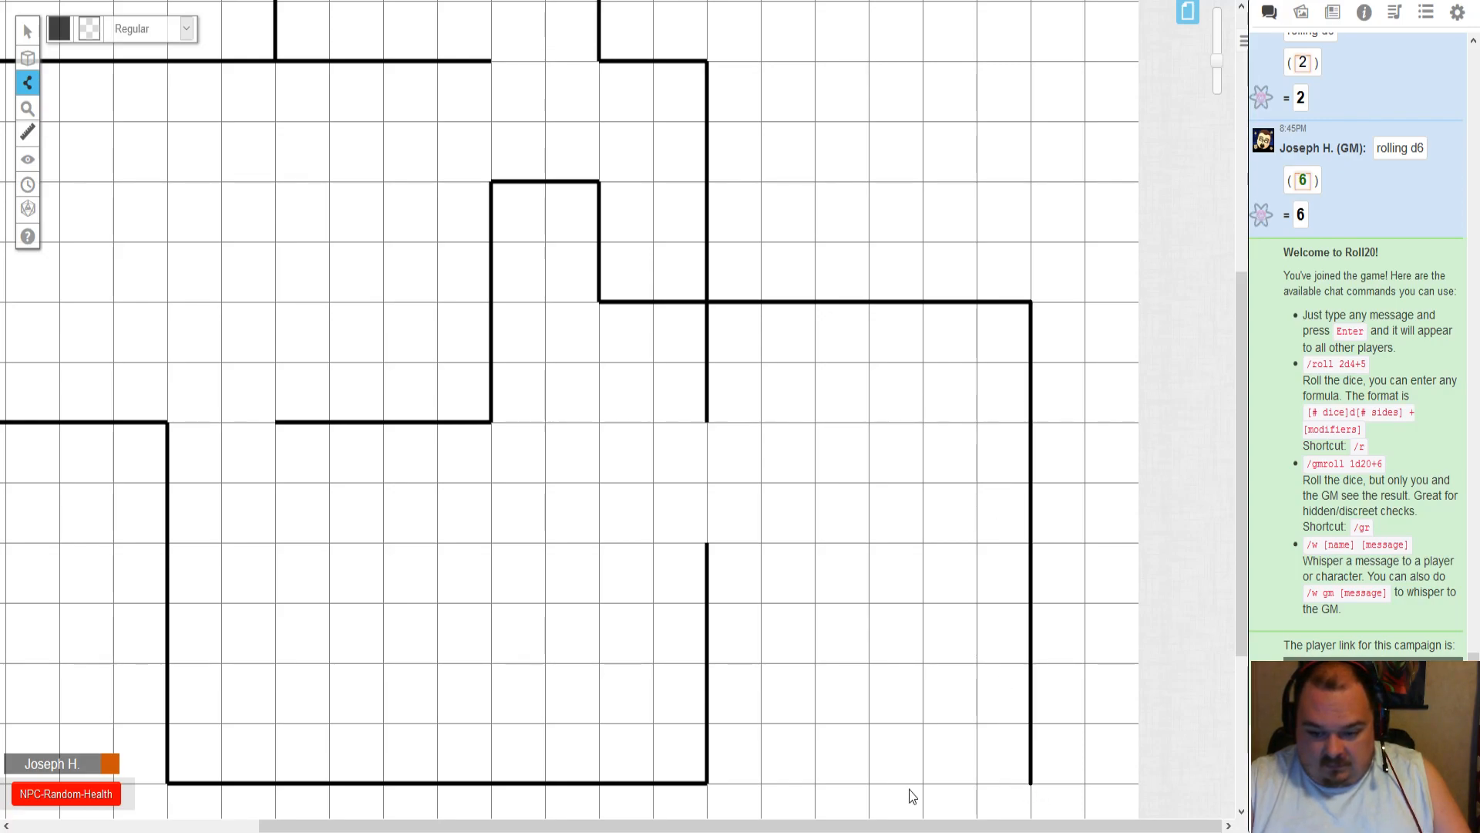
{"action": "left_click", "coordinate": [708, 785]}
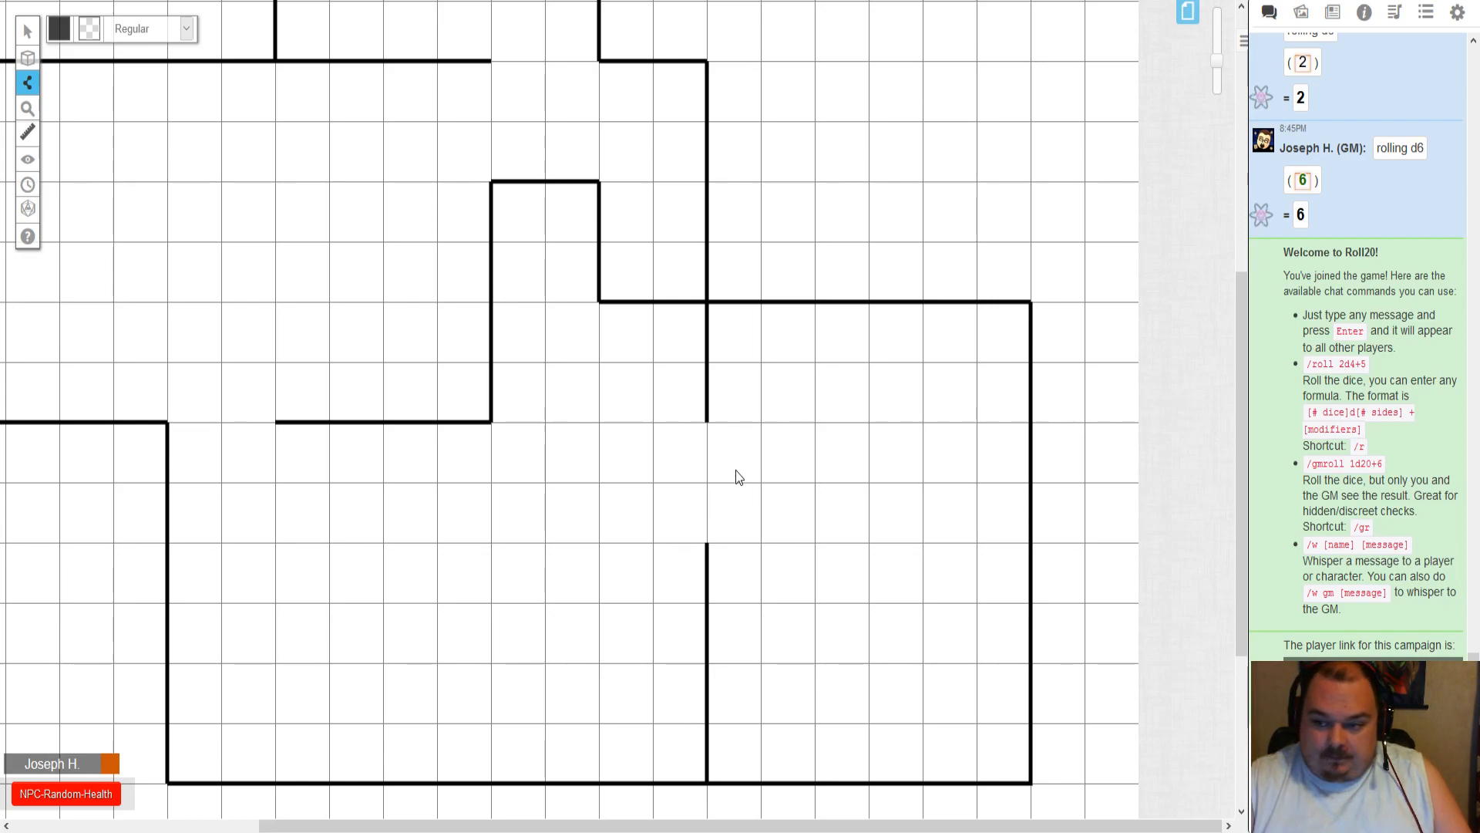
- Review the finished room and corridor layout across the page at overview and close-up zoom levels
{"action": "left_click", "coordinate": [25, 31]}
{"action": "left_click_drag", "start_coordinate": [233, 149], "coordinate": [423, 278]}
{"action": "scroll", "coordinate": [423, 277], "scroll_direction": "down", "scroll_amount": 4}
{"action": "scroll", "coordinate": [423, 285], "scroll_direction": "up", "scroll_amount": 5}
{"action": "scroll", "coordinate": [501, 266], "scroll_direction": "down", "scroll_amount": 2}
{"action": "left_click_drag", "start_coordinate": [758, 410], "coordinate": [491, 258]}
{"action": "scroll", "coordinate": [571, 344], "scroll_direction": "down", "scroll_amount": 2}
{"action": "scroll", "coordinate": [617, 370], "scroll_direction": "up", "scroll_amount": 1}
{"action": "left_click_drag", "start_coordinate": [722, 380], "coordinate": [766, 369]}
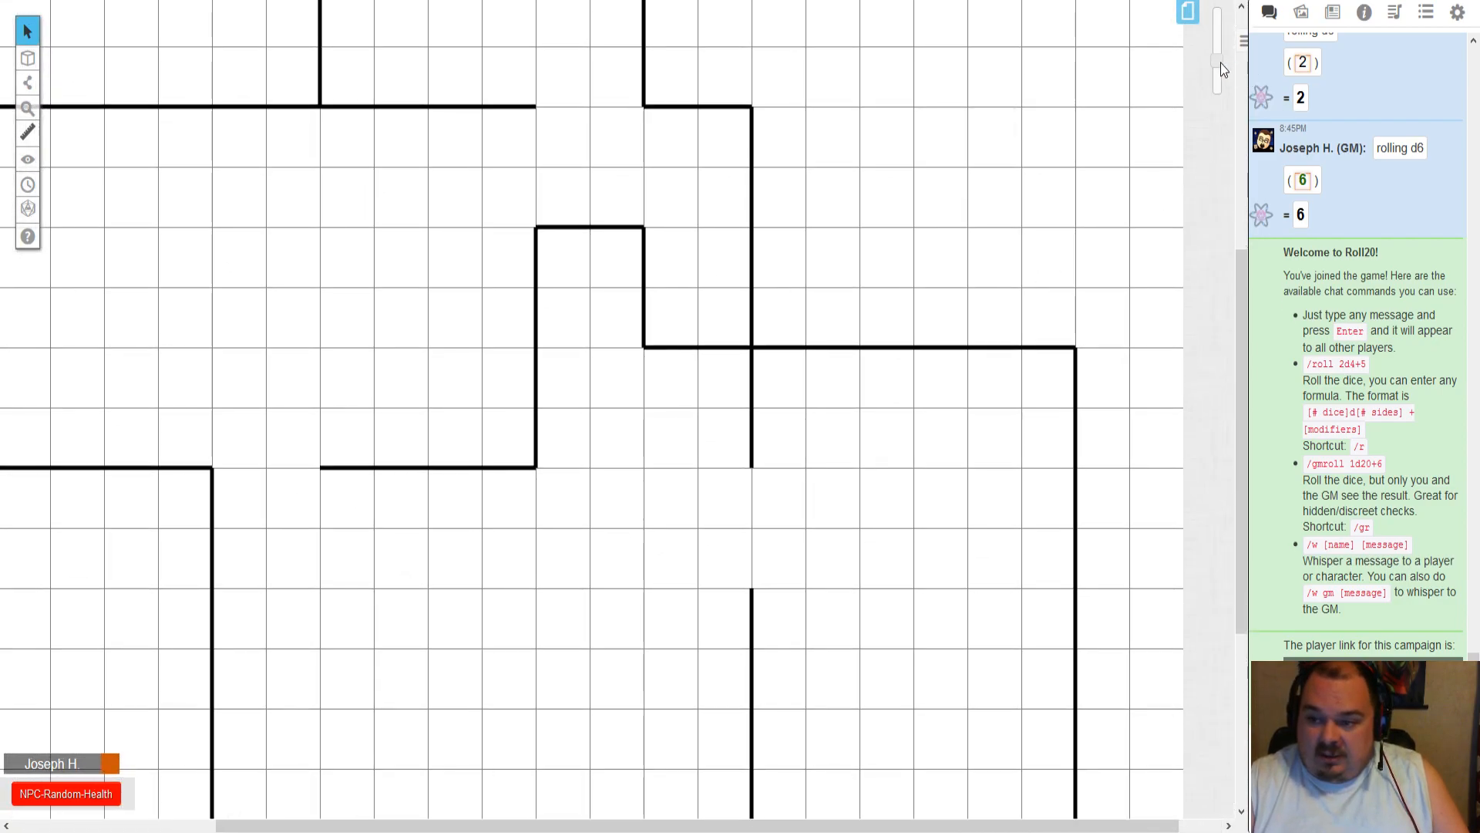
{"action": "left_click_drag", "start_coordinate": [1217, 62], "coordinate": [1216, 77]}
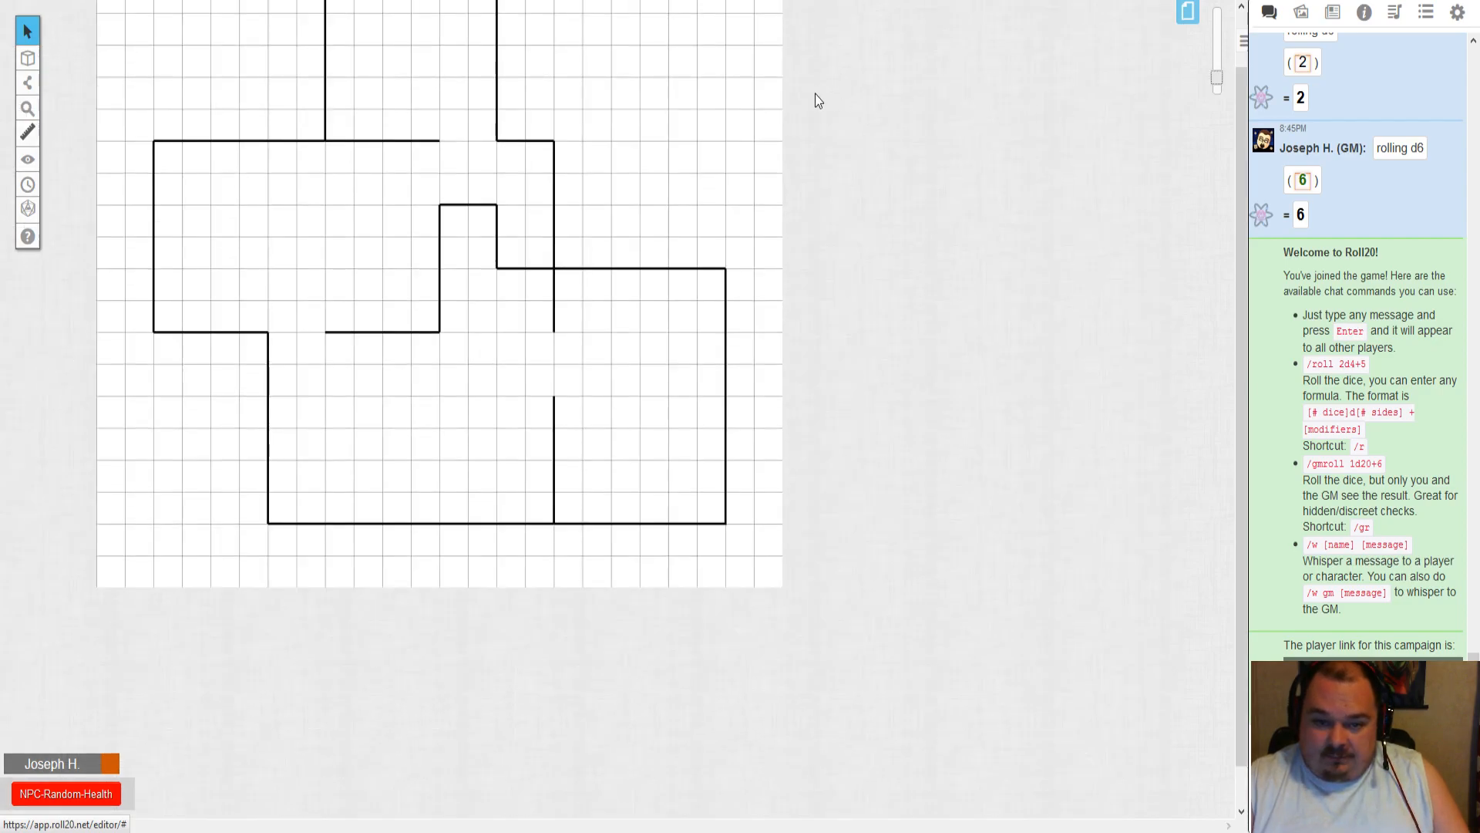
{"action": "scroll", "coordinate": [695, 116], "scroll_direction": "up", "scroll_amount": 3}
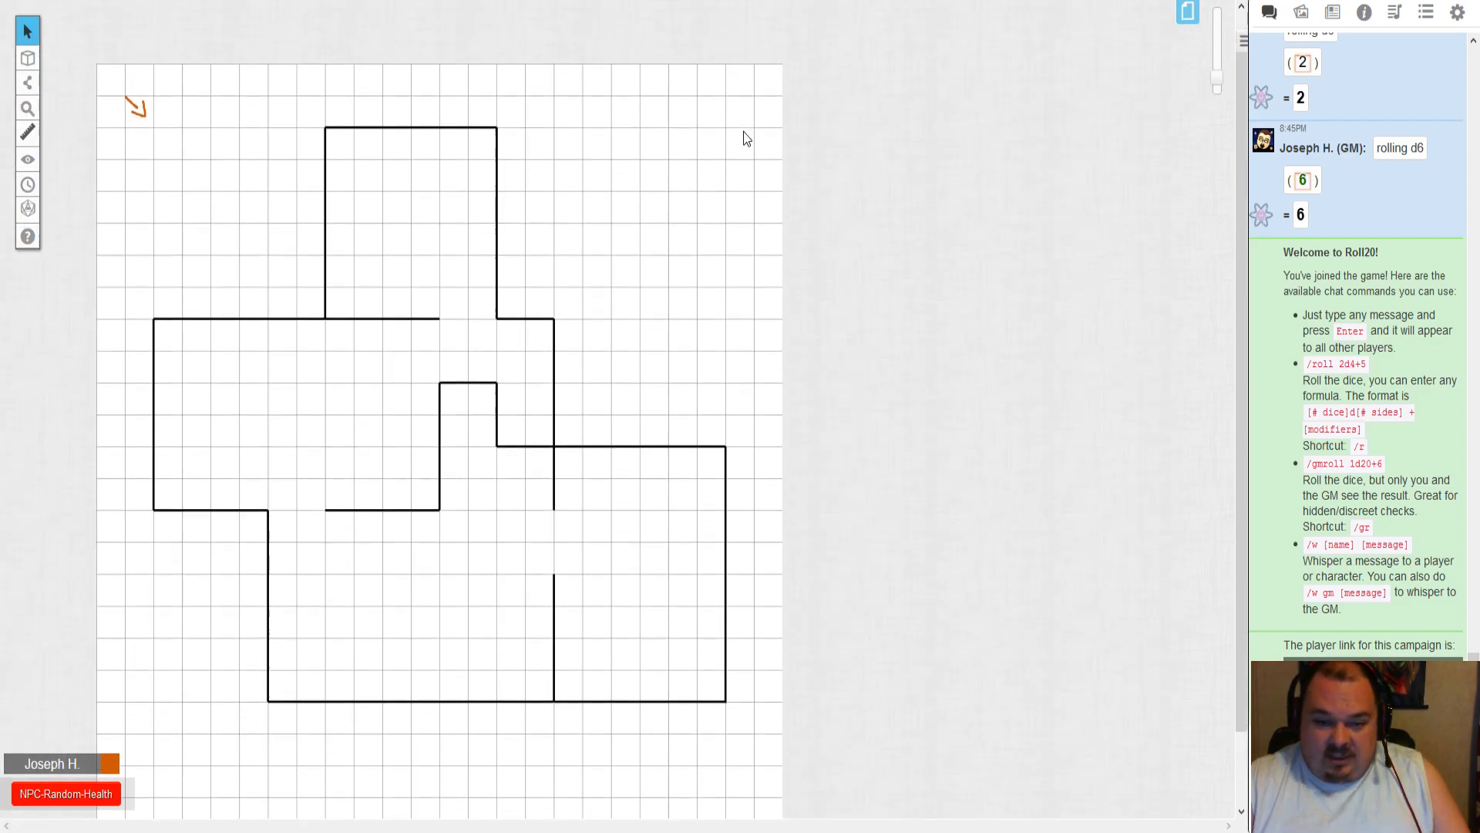
{"action": "scroll", "coordinate": [747, 127], "scroll_direction": "down", "scroll_amount": 1}
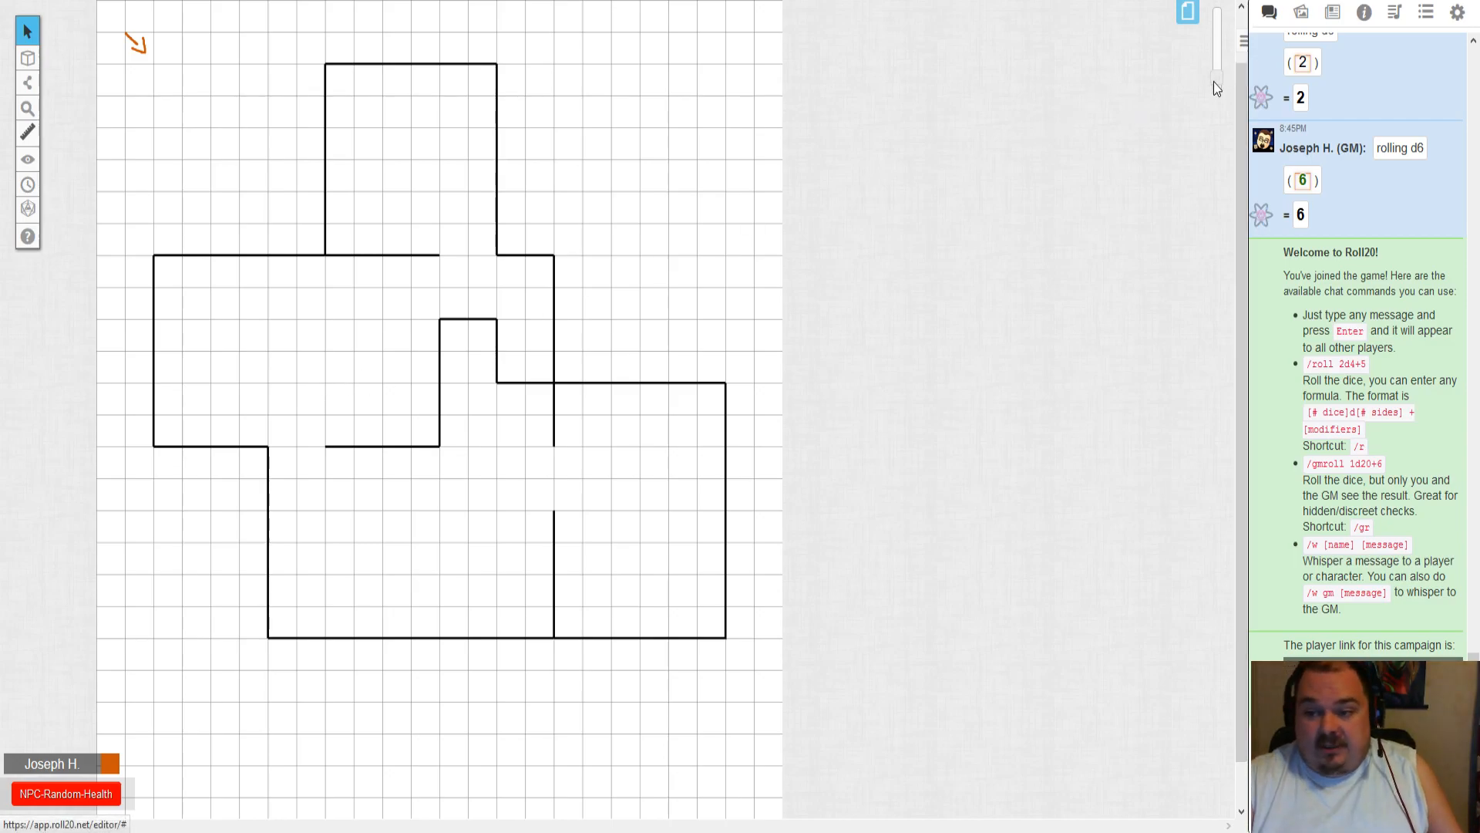
{"action": "left_click_drag", "start_coordinate": [1213, 82], "coordinate": [1237, 14]}
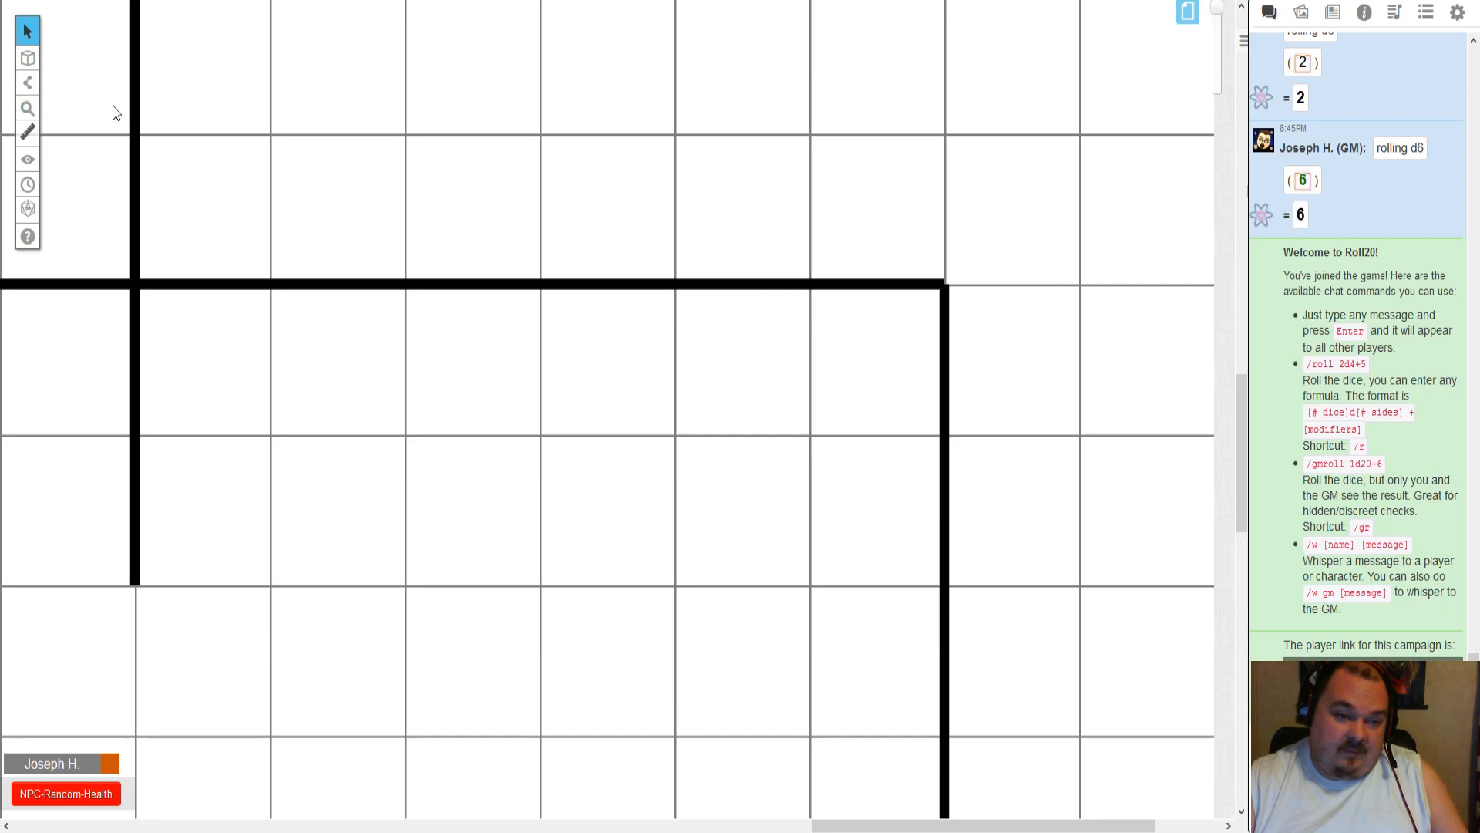
{"action": "mouse_move", "coordinate": [27, 108]}
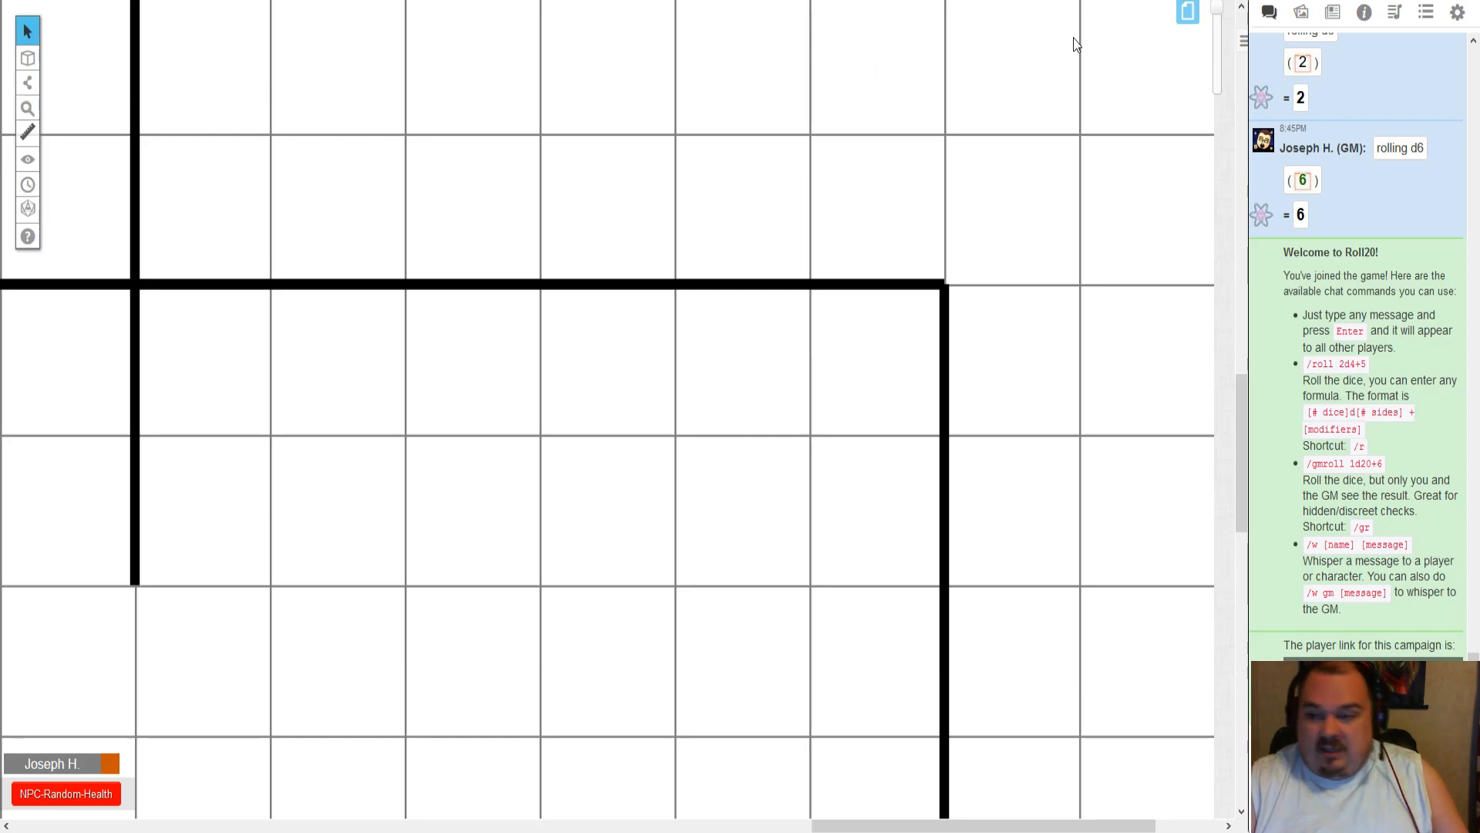
{"action": "double_click", "coordinate": [1216, 12]}
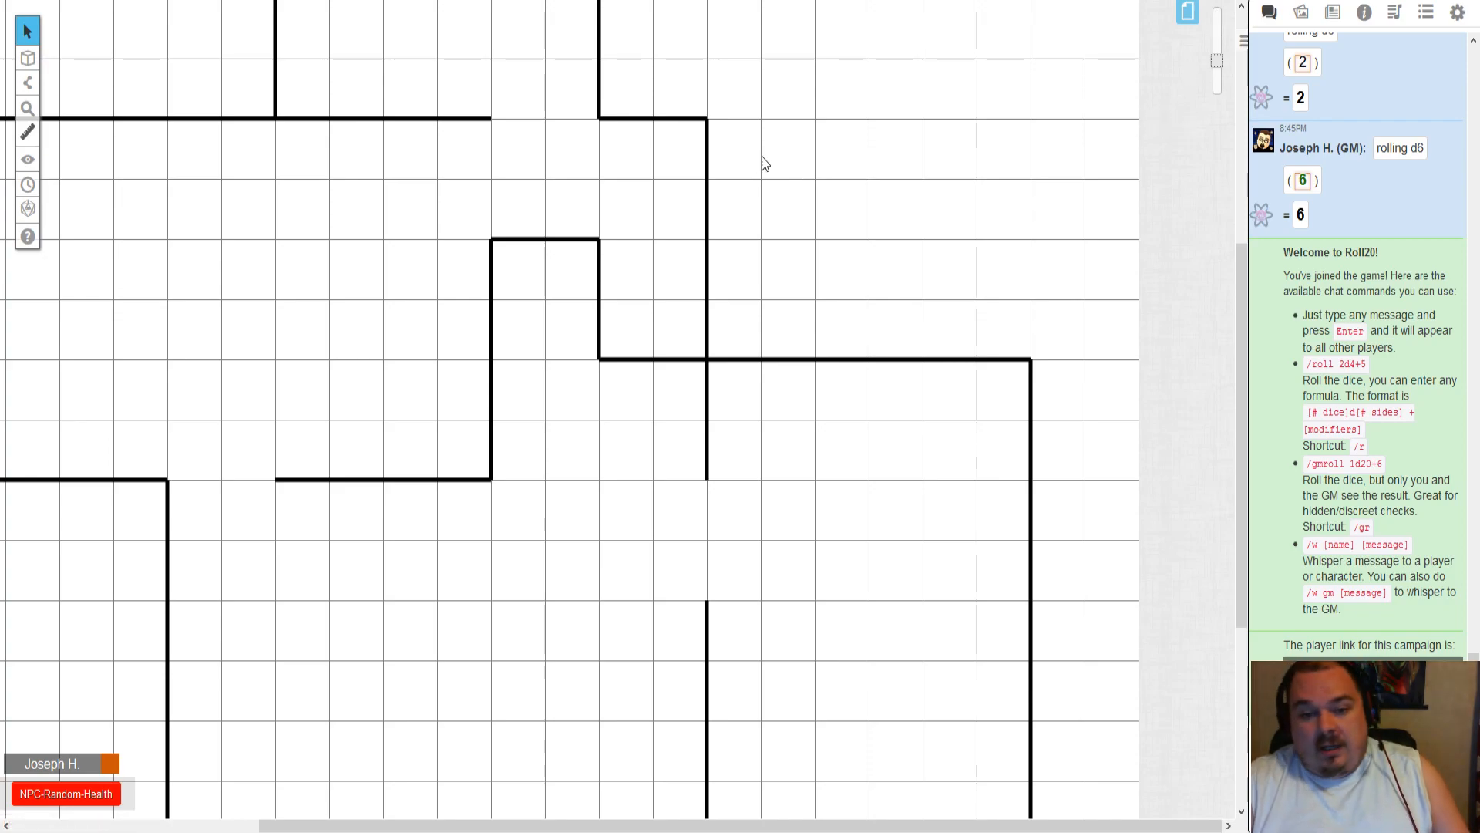
- Measure a diagonal distance inside room 3 with the measure tool and return to Select/Move
{"action": "left_click", "coordinate": [33, 132]}
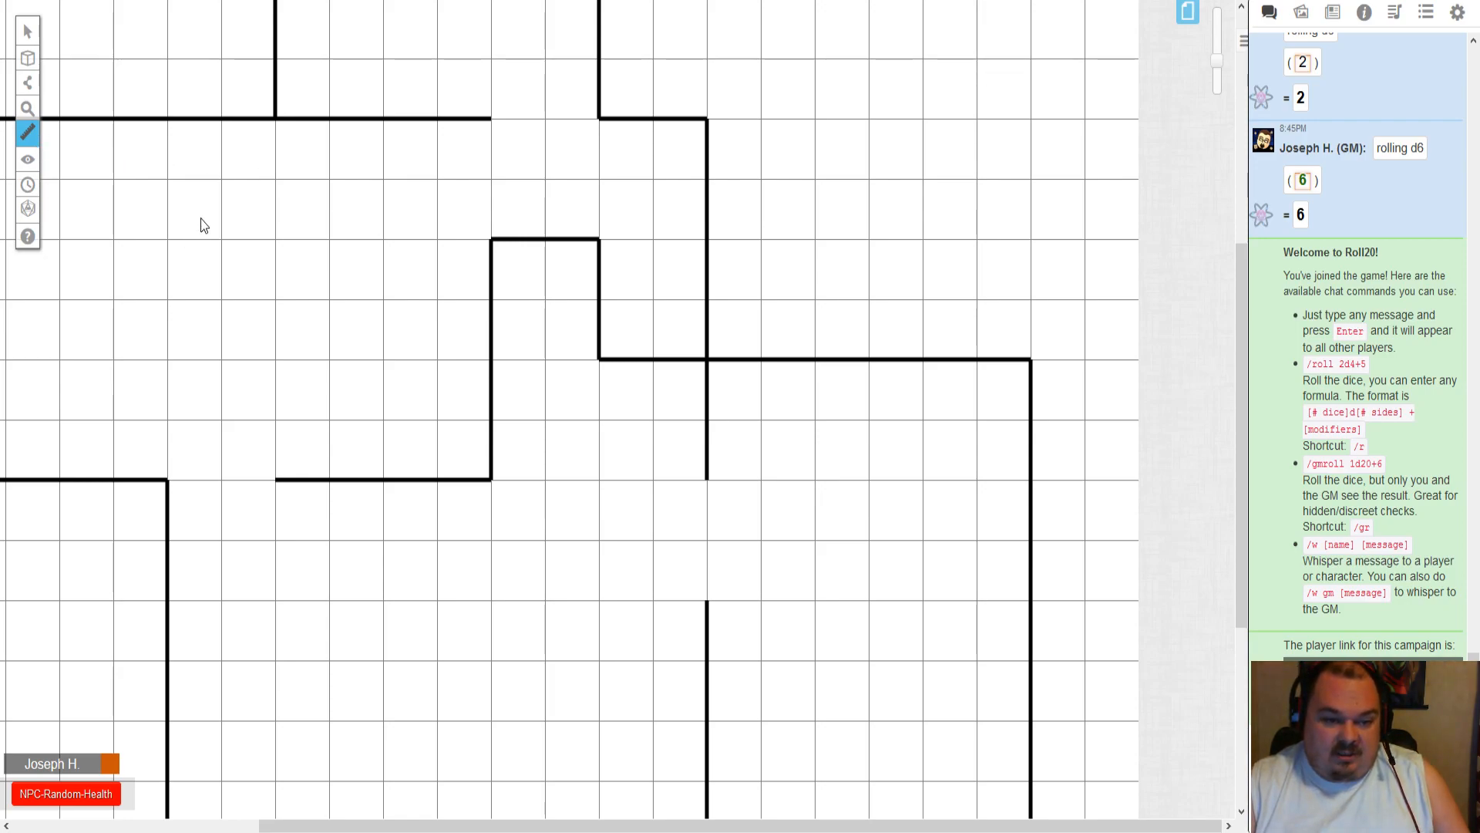
{"action": "left_click_drag", "start_coordinate": [194, 208], "coordinate": [216, 233]}
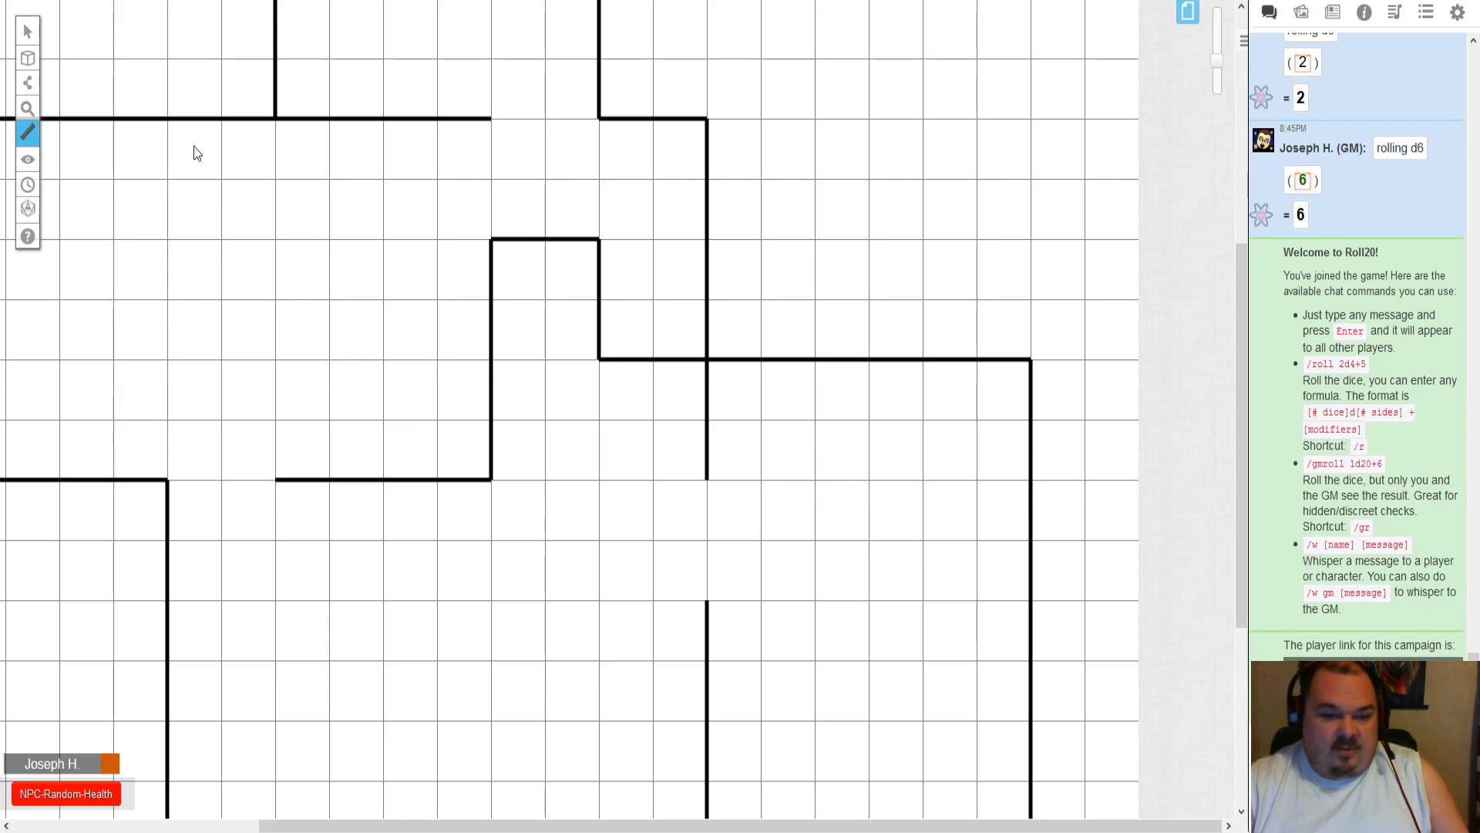
{"action": "left_click_drag", "start_coordinate": [295, 266], "coordinate": [371, 373]}
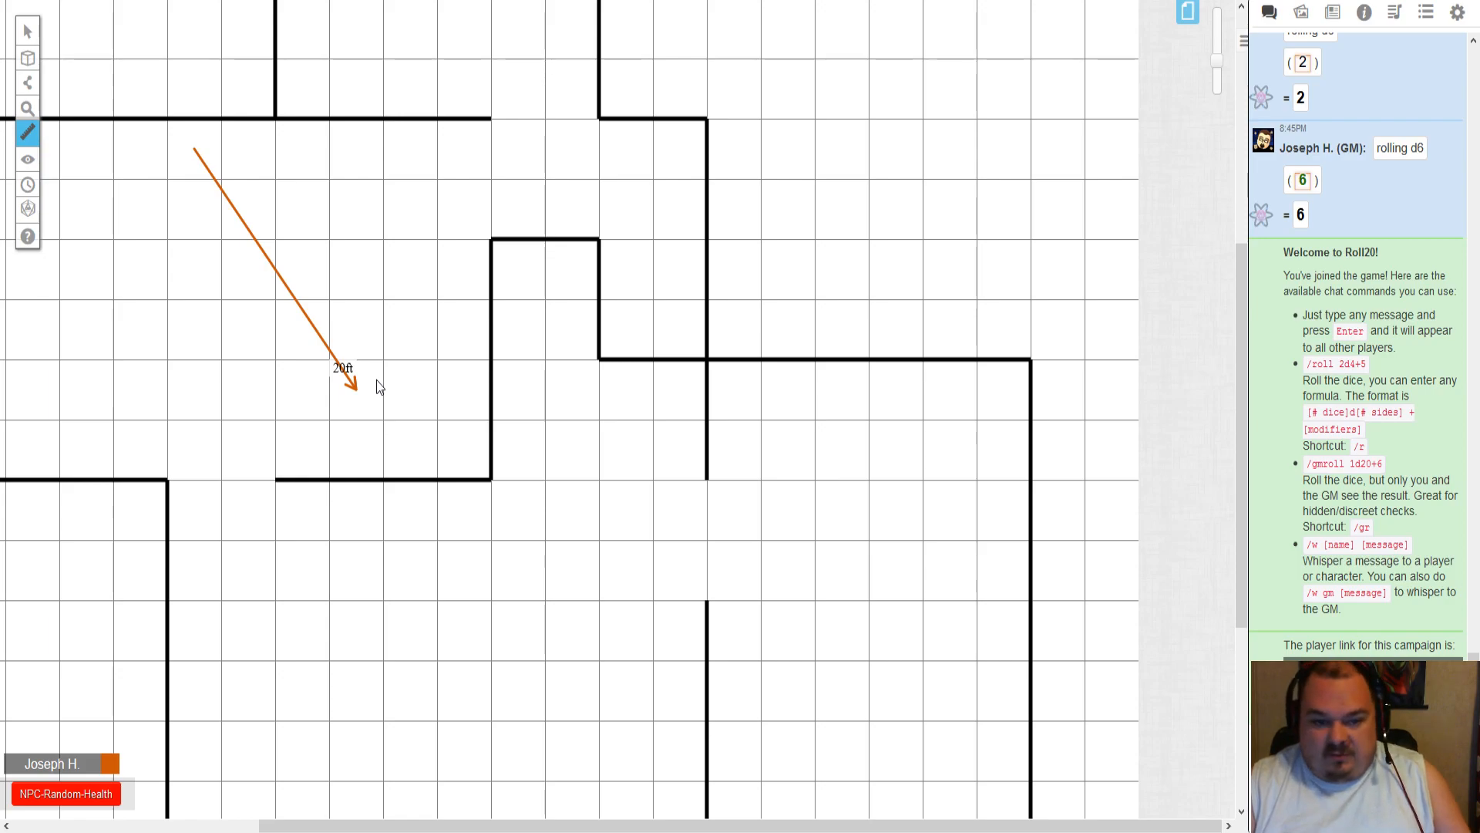
{"action": "mouse_move", "coordinate": [376, 380]}
{"action": "left_mouse_down"}
{"action": "mouse_move", "coordinate": [367, 344]}
{"action": "mouse_move", "coordinate": [358, 387]}
{"action": "left_mouse_up"}
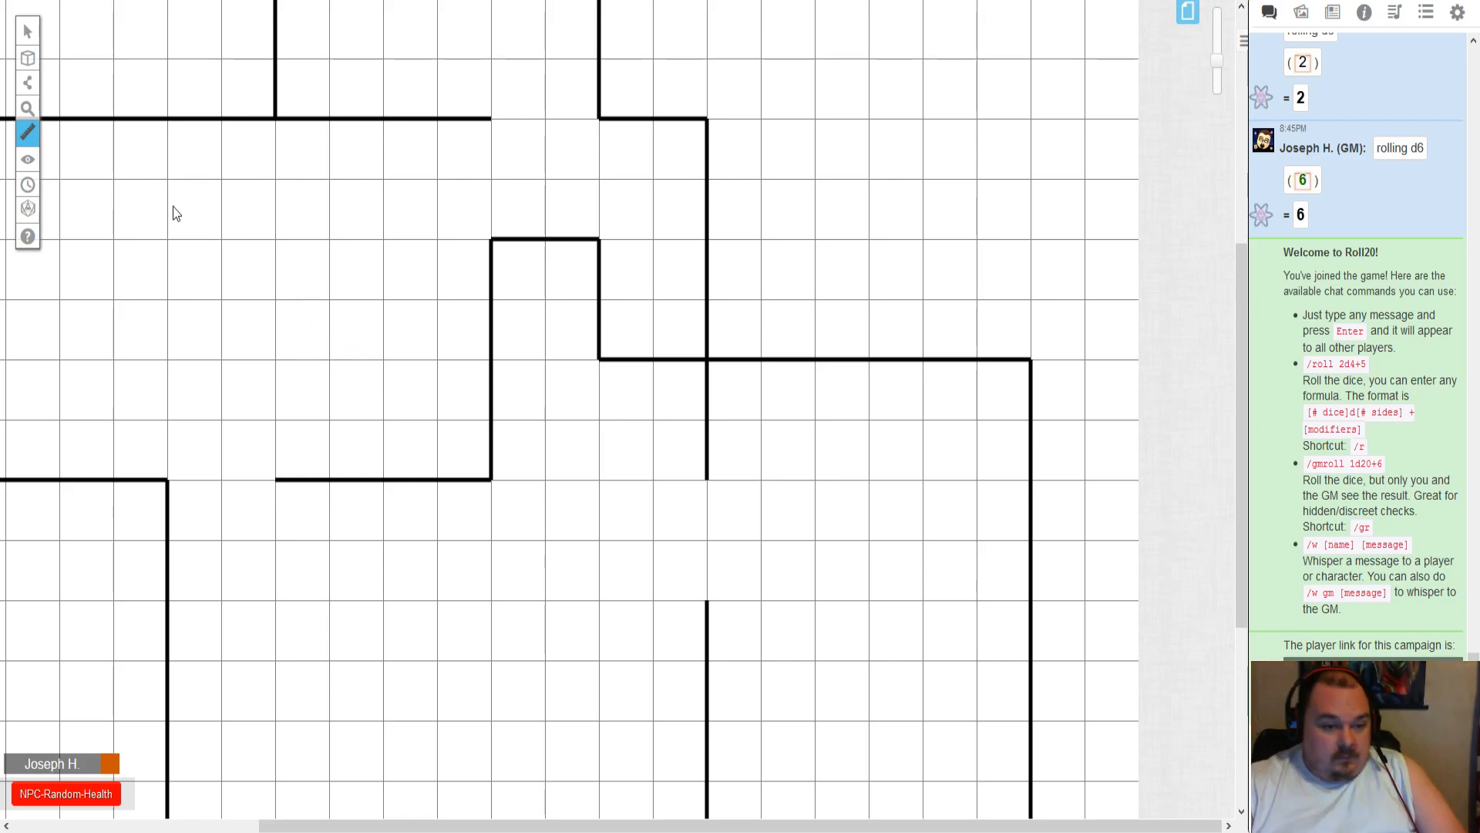
{"action": "left_click", "coordinate": [28, 30]}
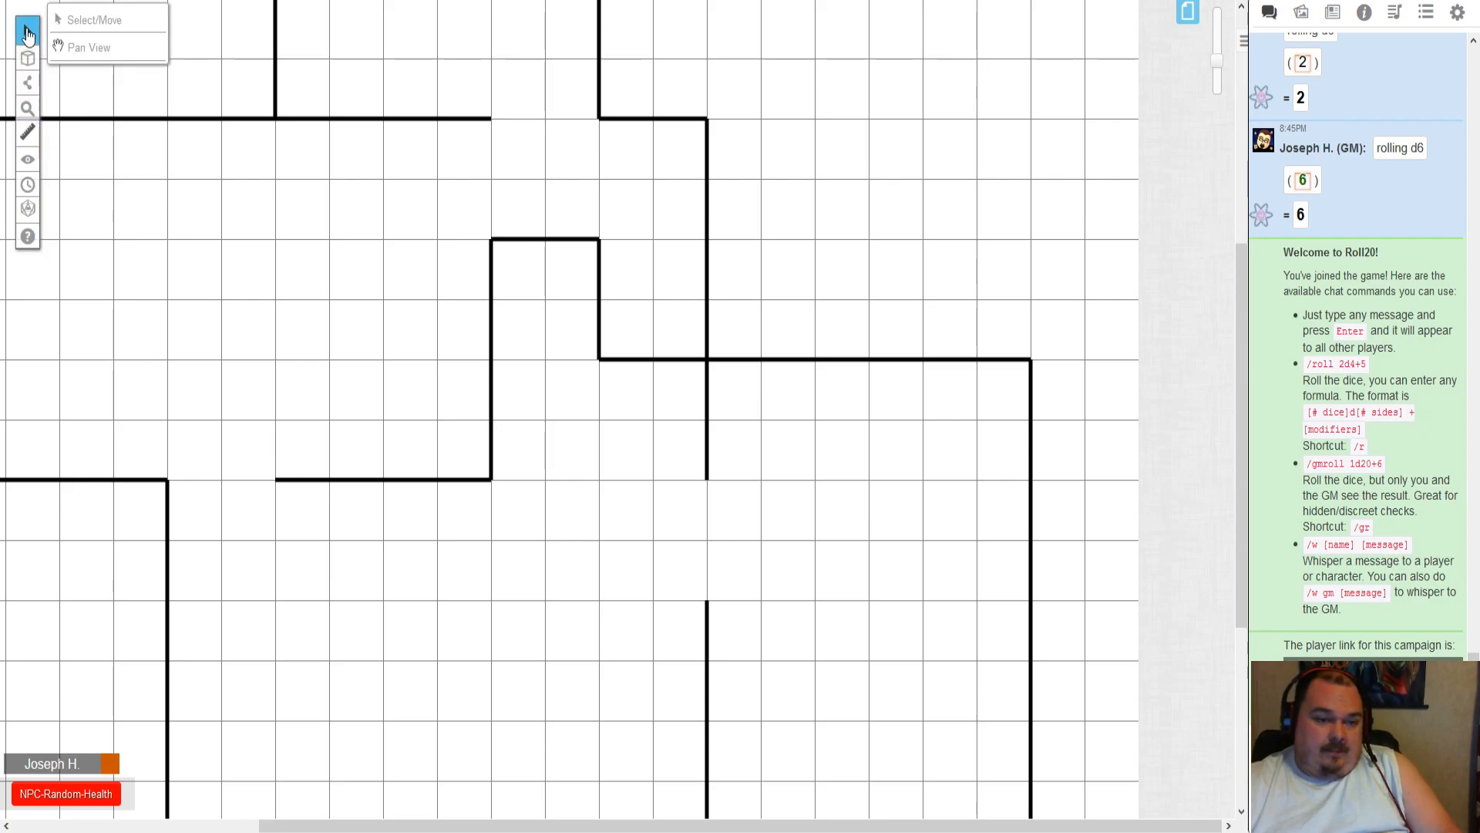
{"action": "left_click_drag", "start_coordinate": [278, 266], "coordinate": [313, 347]}
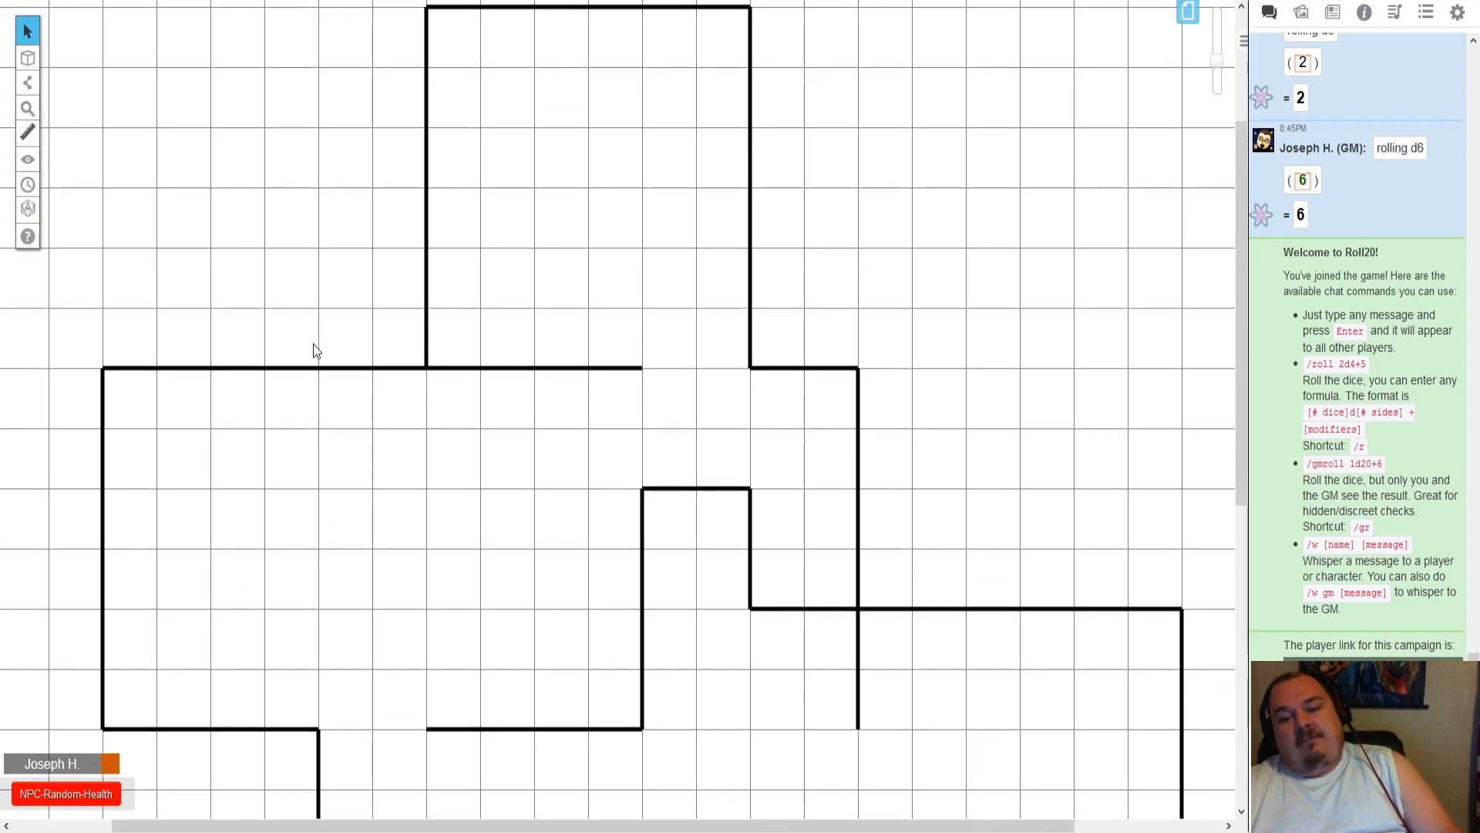
{"action": "left_click_drag", "start_coordinate": [675, 575], "coordinate": [654, 464]}
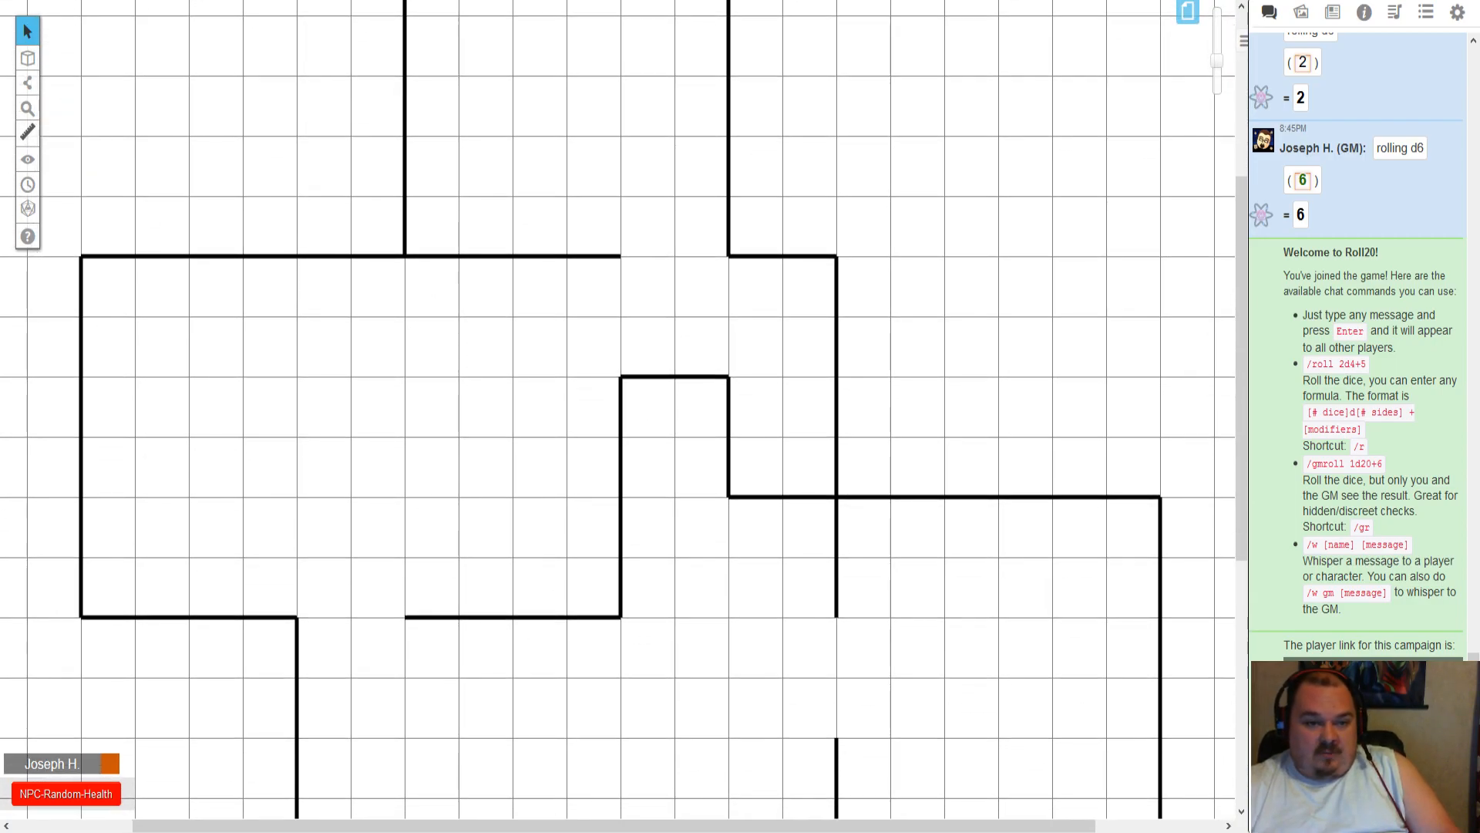
- Recheck the dungeon map and draw the missing four-square black wall from room 3's bottom-right corner to room 2's right wall
{"action": "key", "text": "ctrl+Tab"}
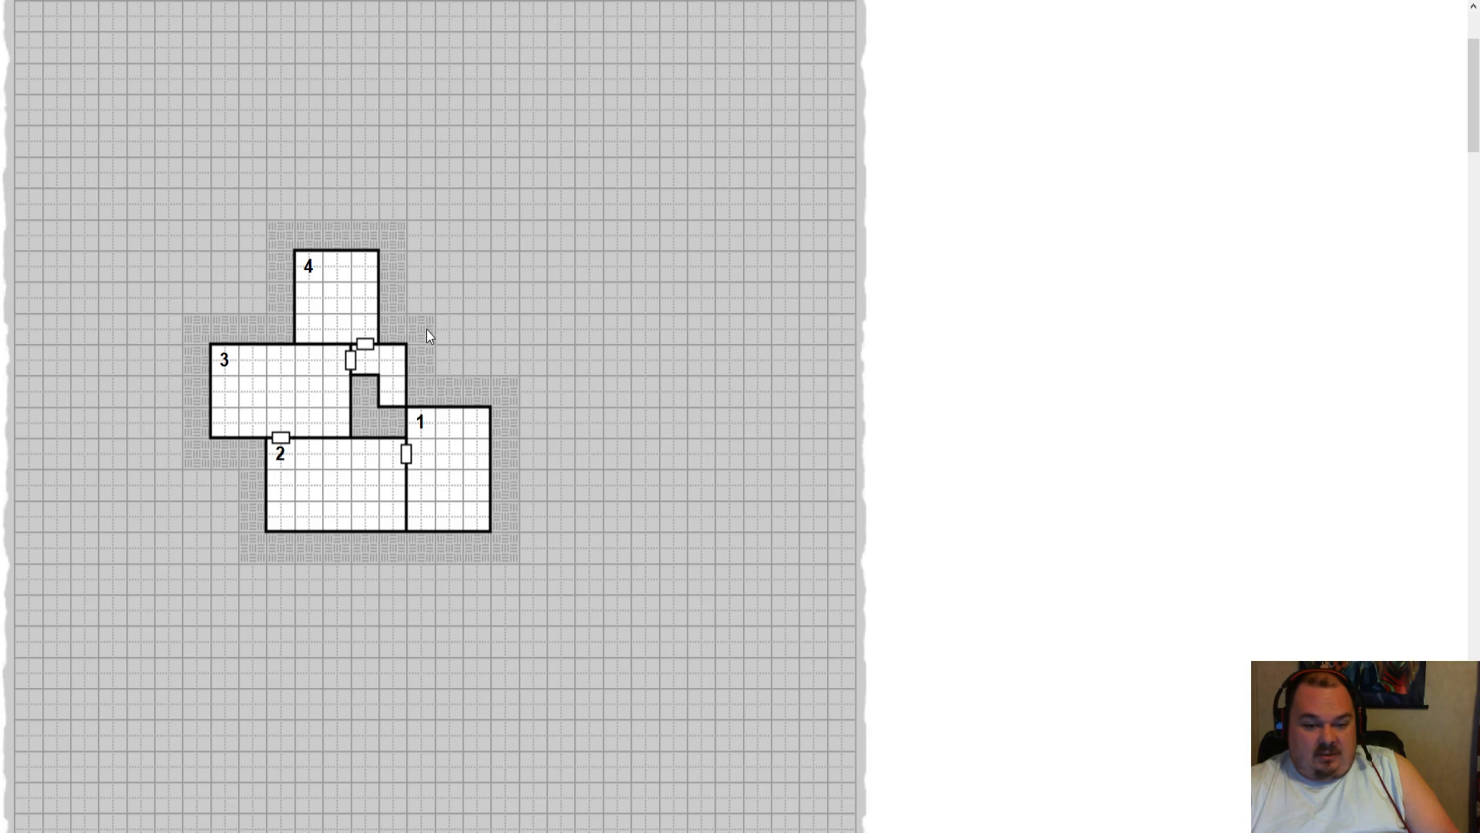
{"action": "key", "text": "ctrl+Tab"}
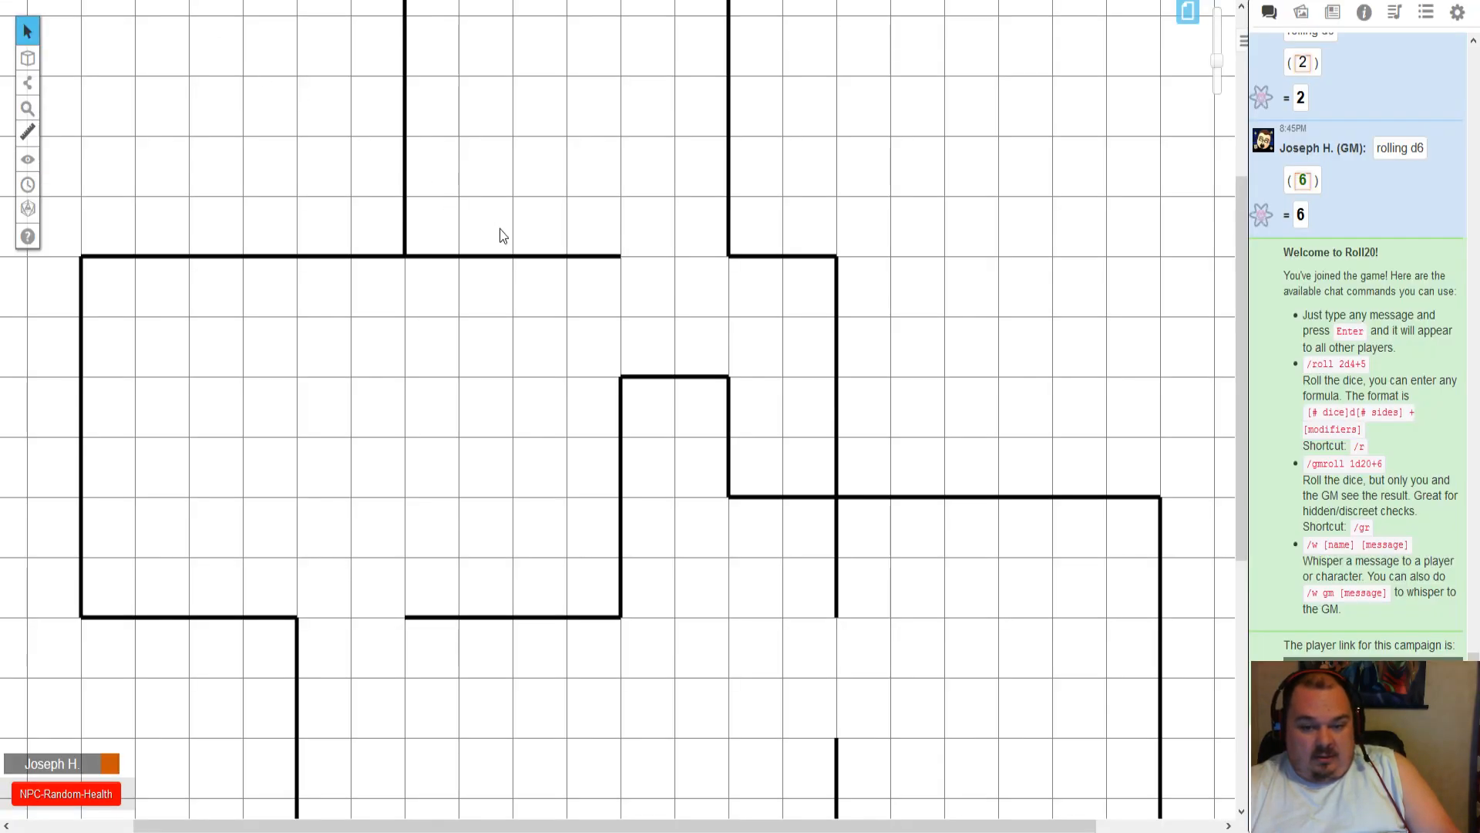
{"action": "scroll", "coordinate": [751, 554], "scroll_direction": "down", "scroll_amount": 3}
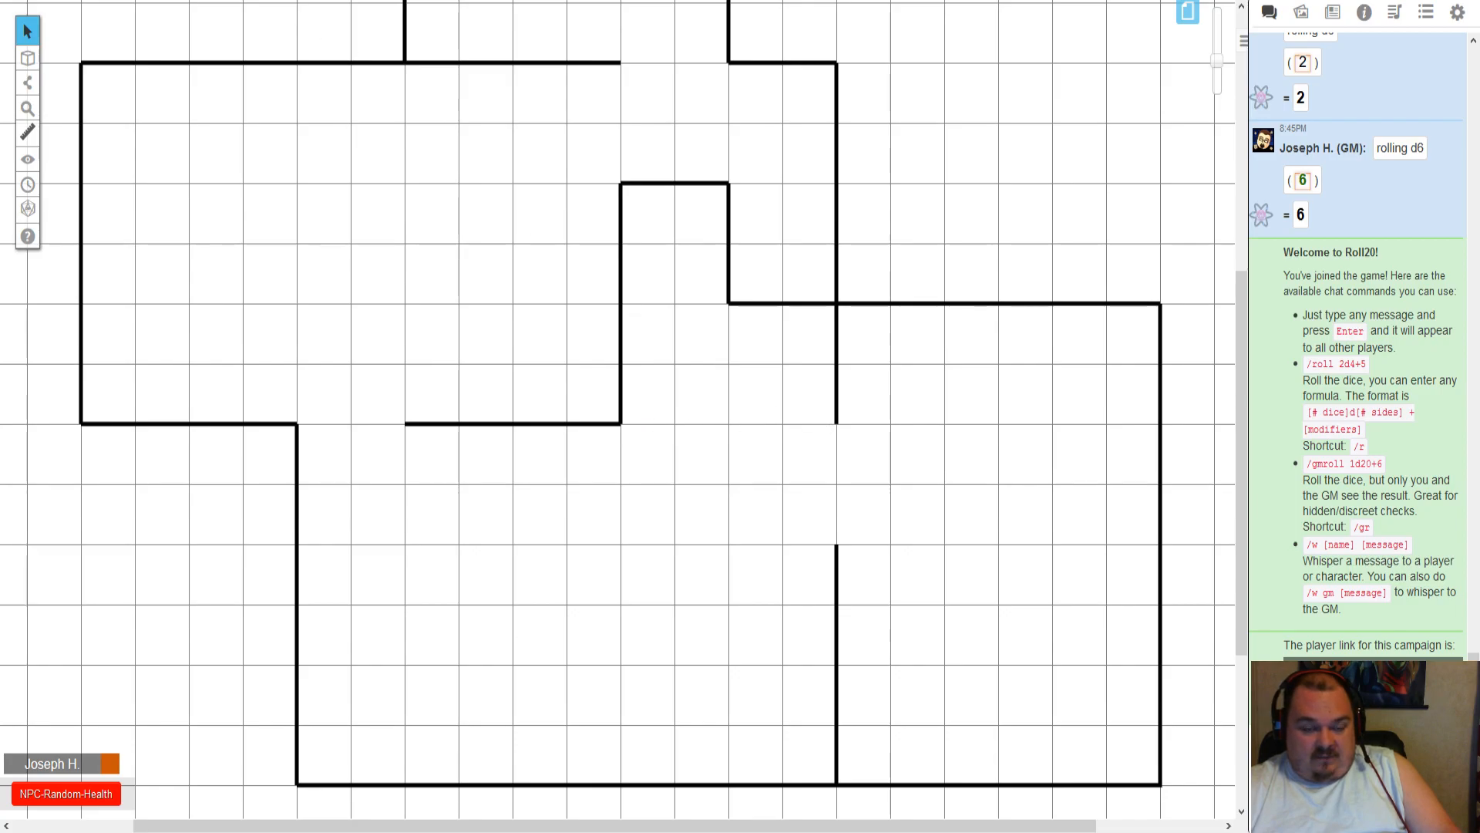
{"action": "key", "text": "ctrl+Tab"}
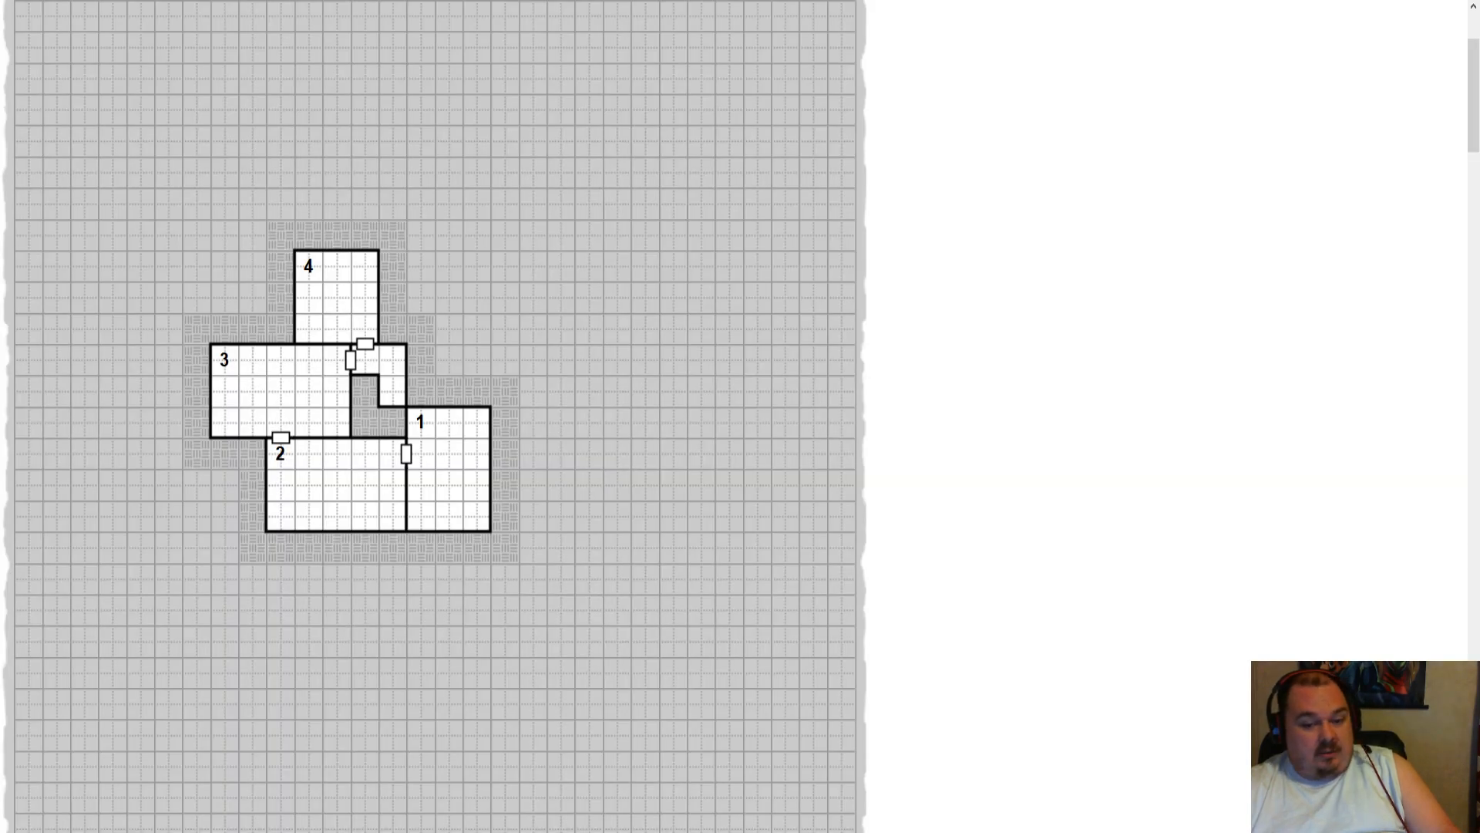
{"action": "key", "text": "ctrl+shift+Tab"}
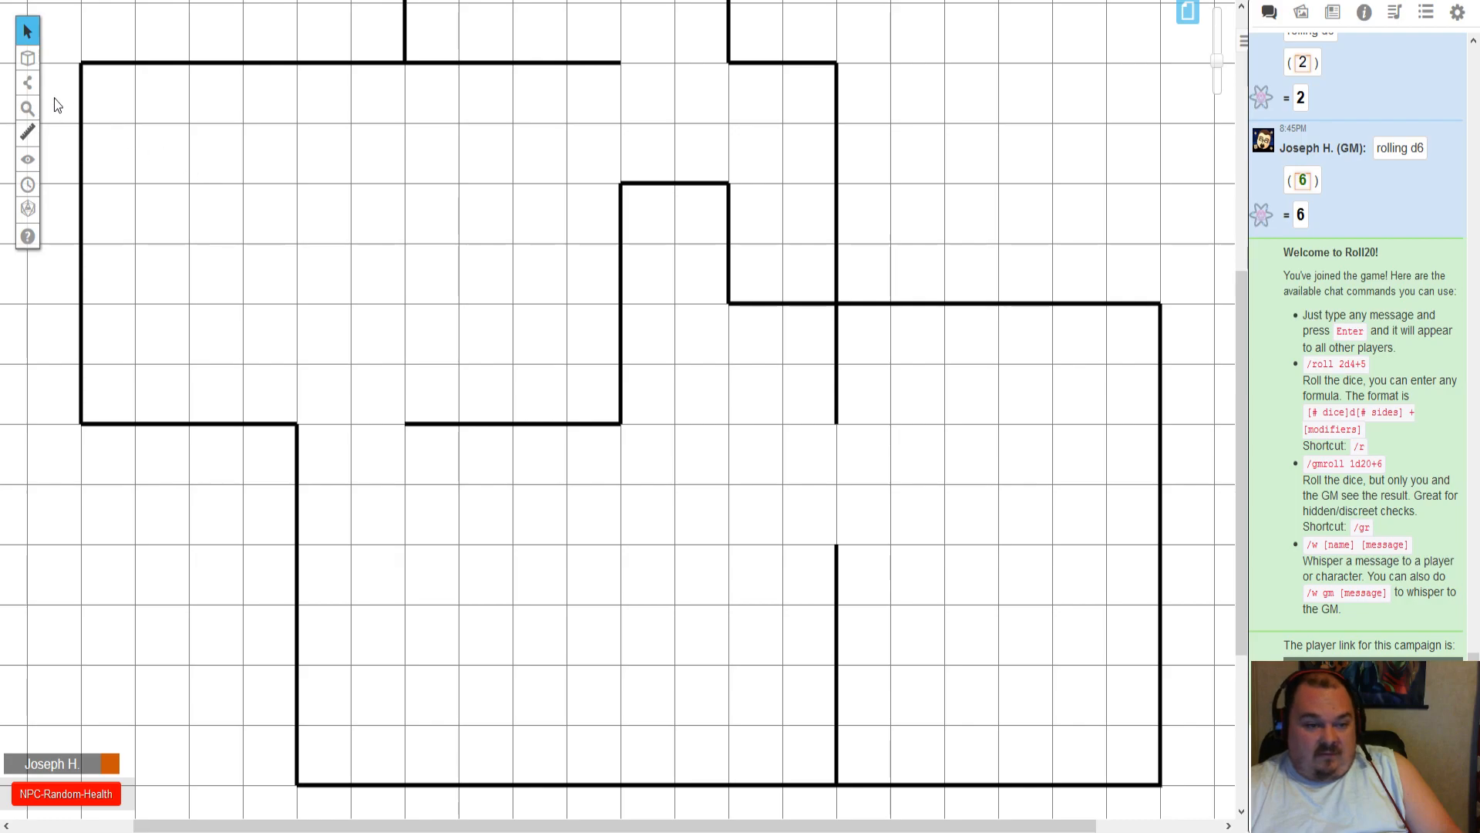
{"action": "mouse_move", "coordinate": [38, 94]}
{"action": "left_click", "coordinate": [83, 129]}
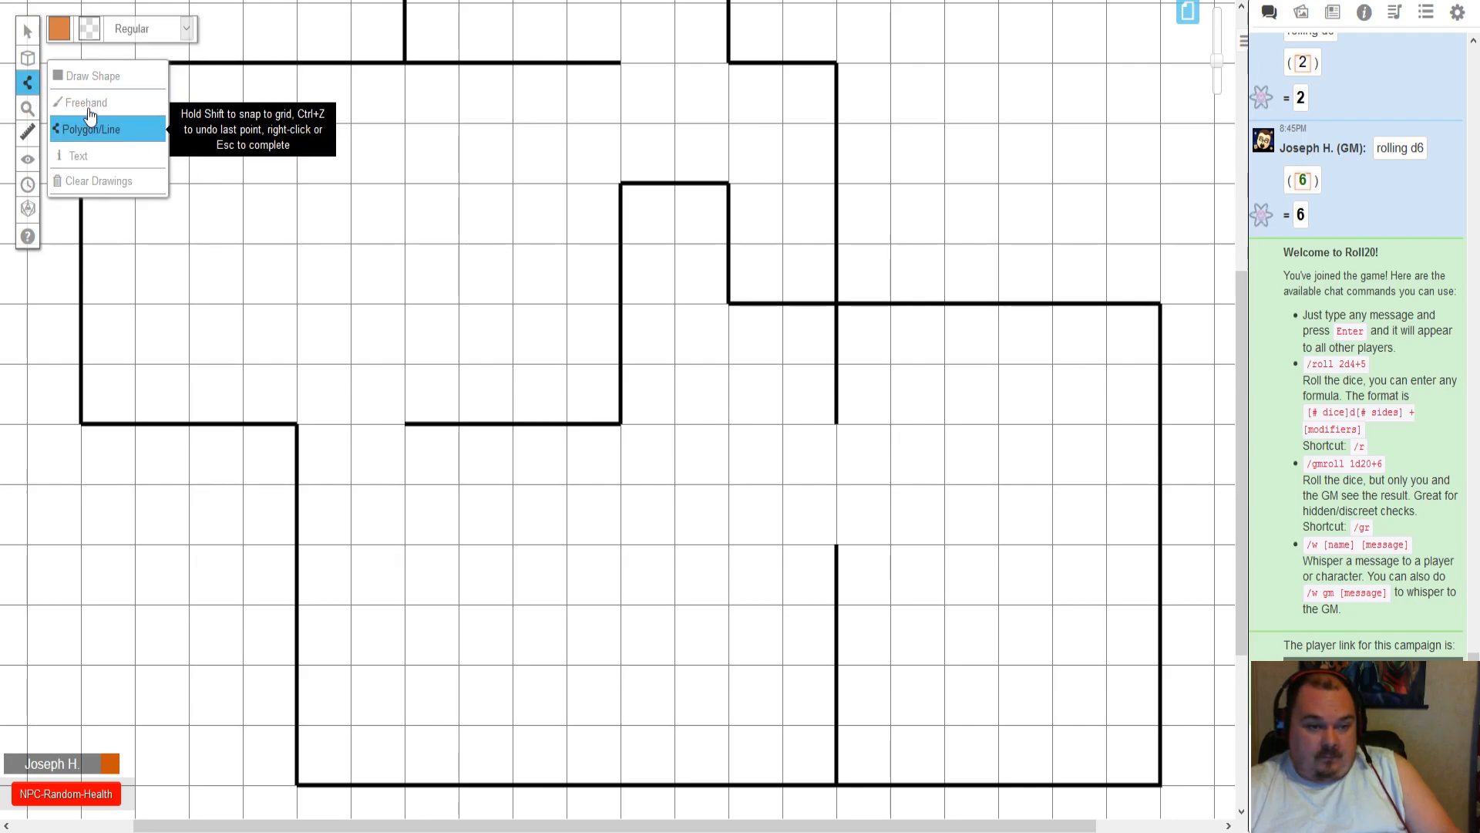
{"action": "left_click", "coordinate": [58, 29]}
{"action": "left_click", "coordinate": [35, 57]}
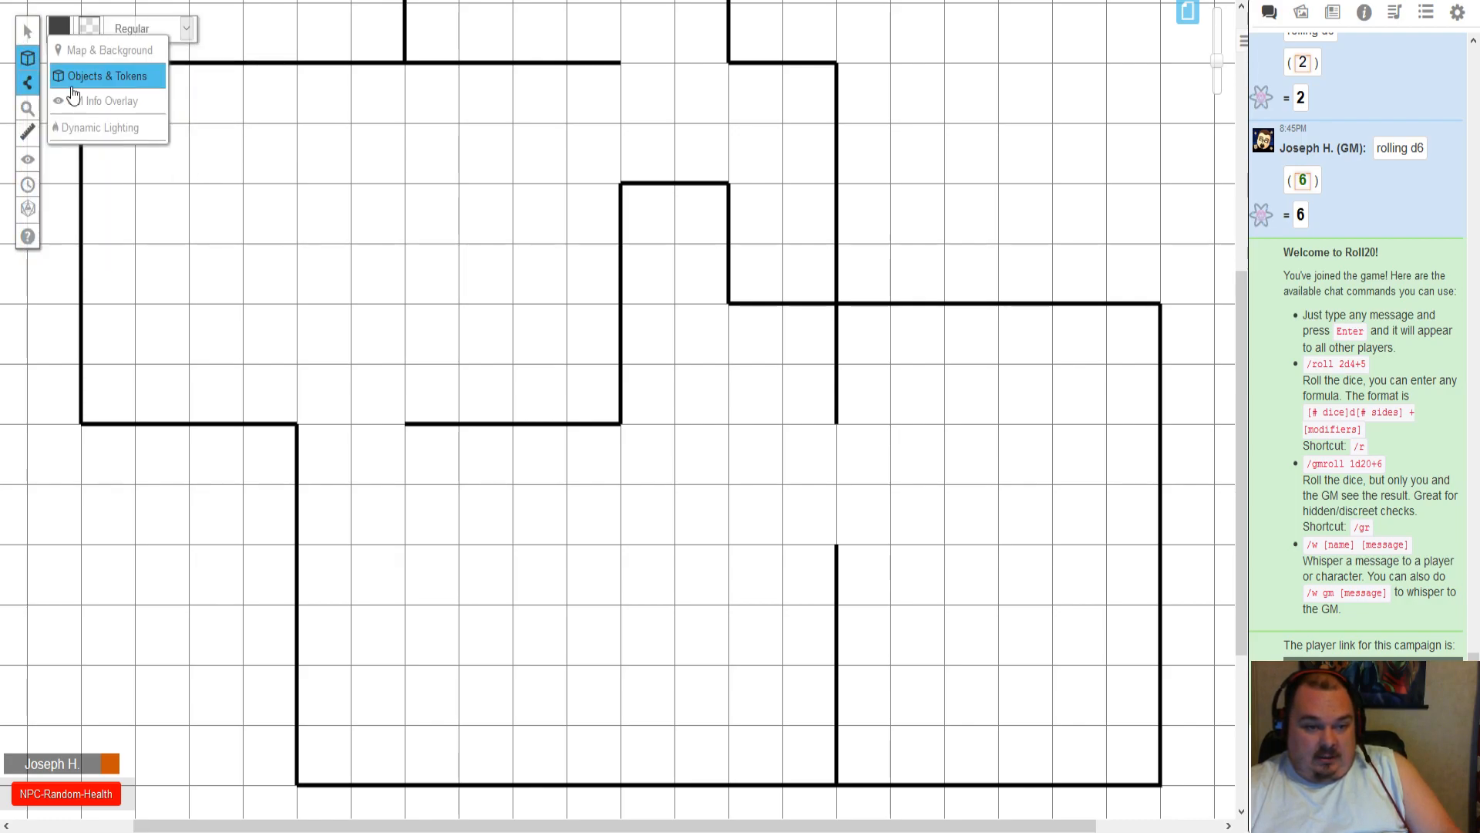
{"action": "left_click", "coordinate": [622, 424]}
{"action": "double_click", "coordinate": [836, 424]}
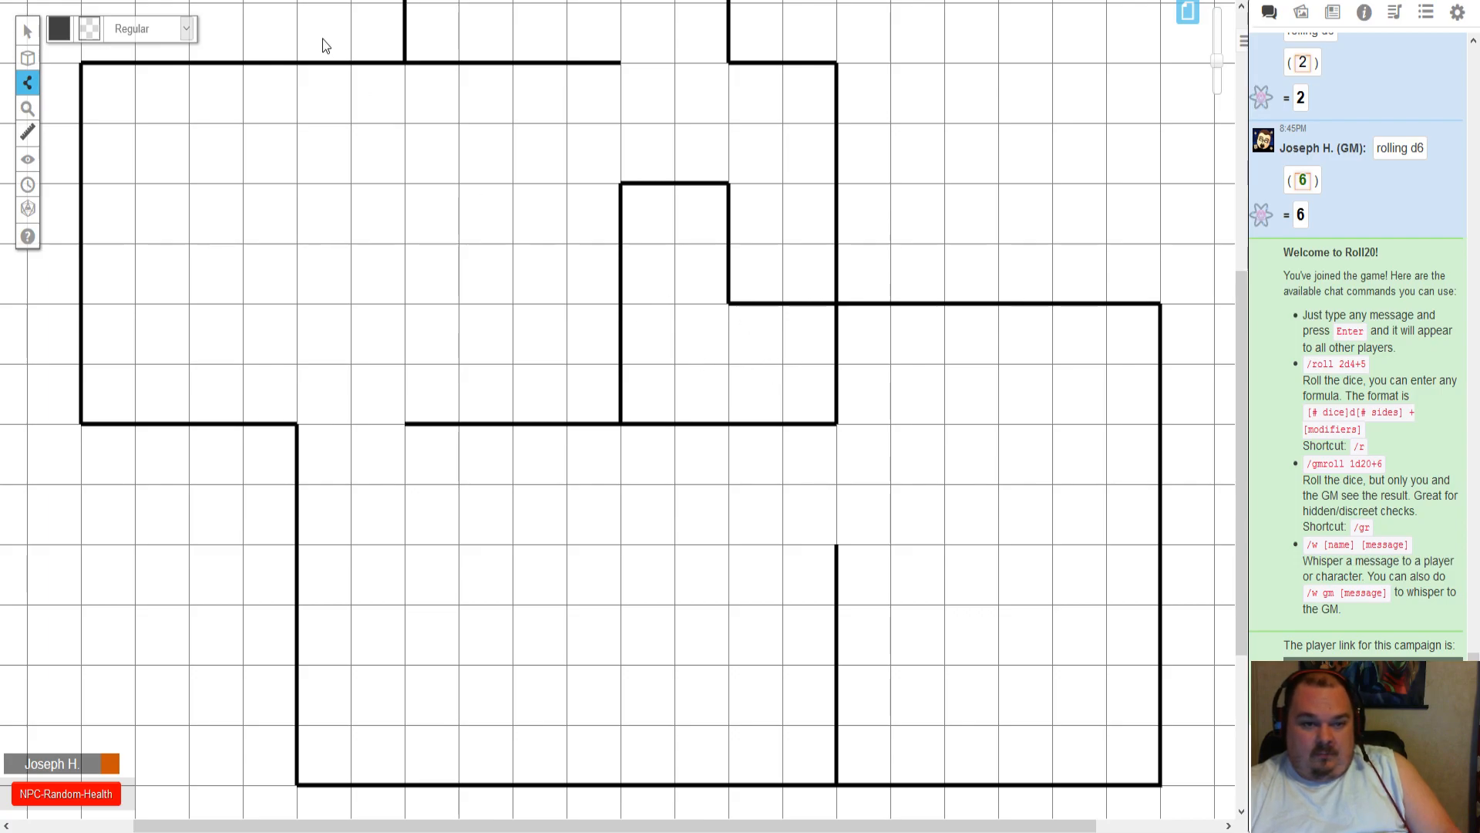
{"action": "key", "text": "ctrl+Tab"}
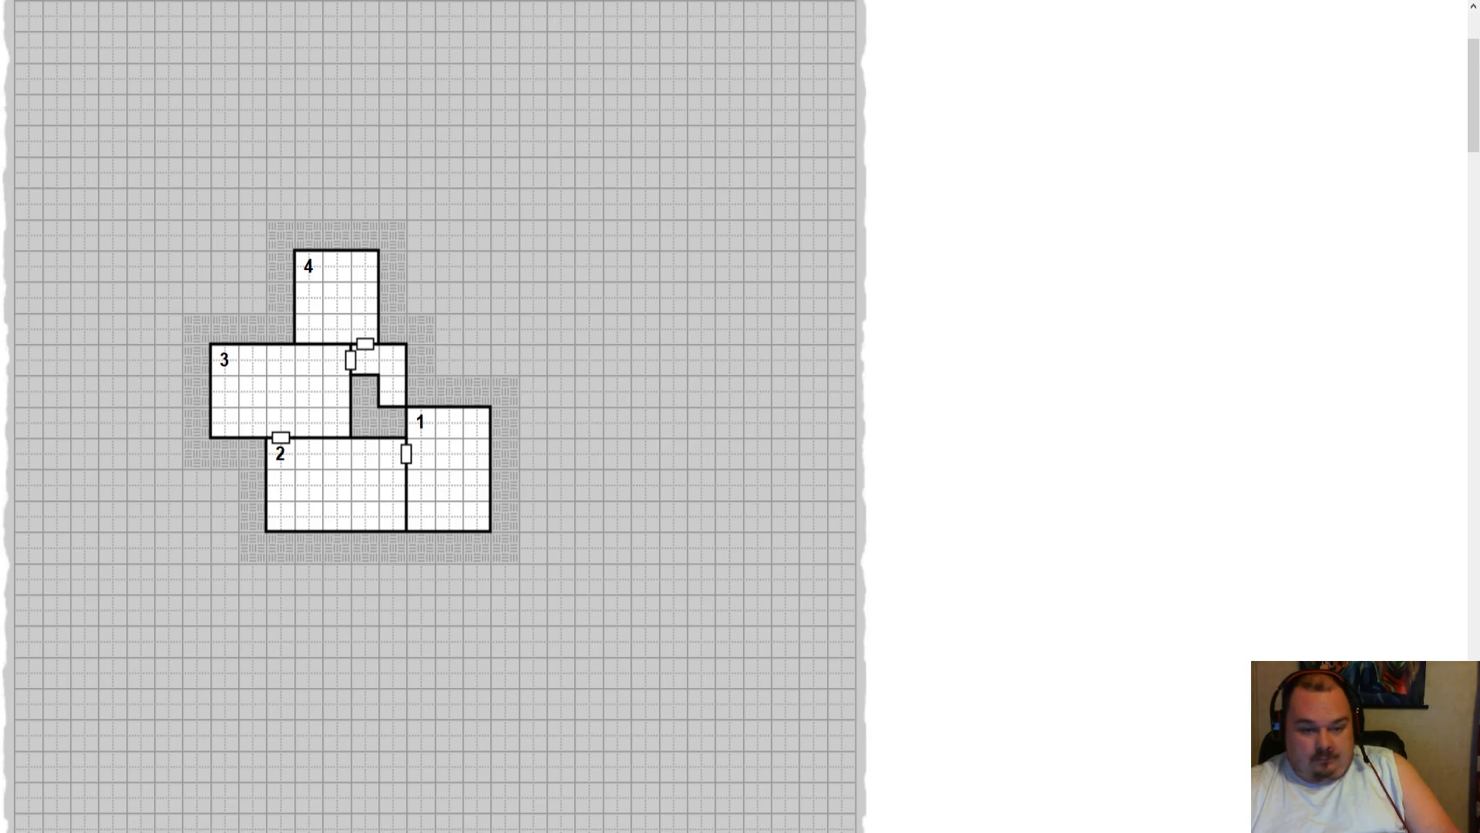
{"action": "key", "text": "ctrl+shift+Tab"}
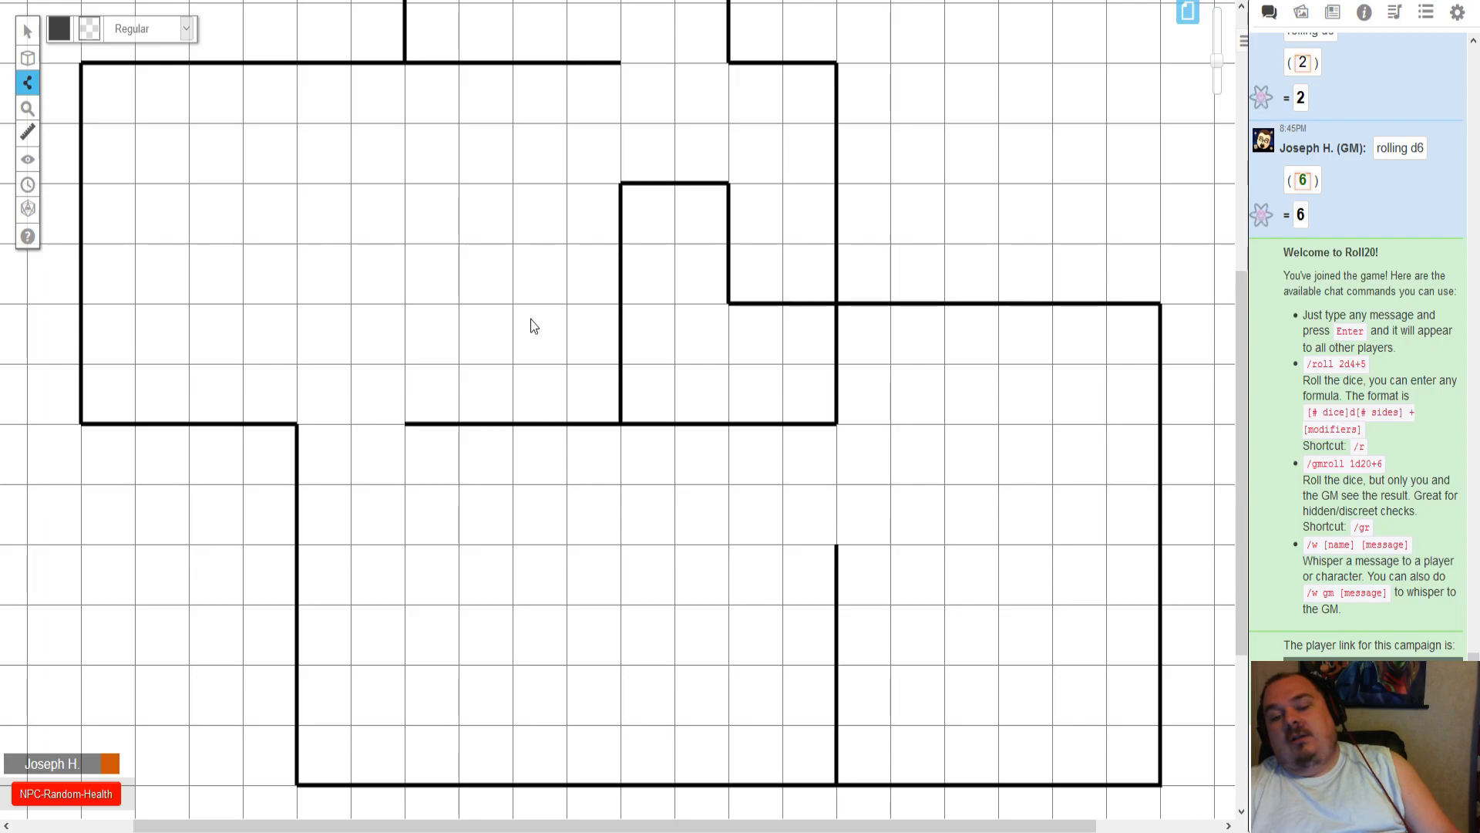
- Browse the art library's recent uploads for floor tile and wall images suitable for the dungeon
{"action": "left_click", "coordinate": [1303, 15]}
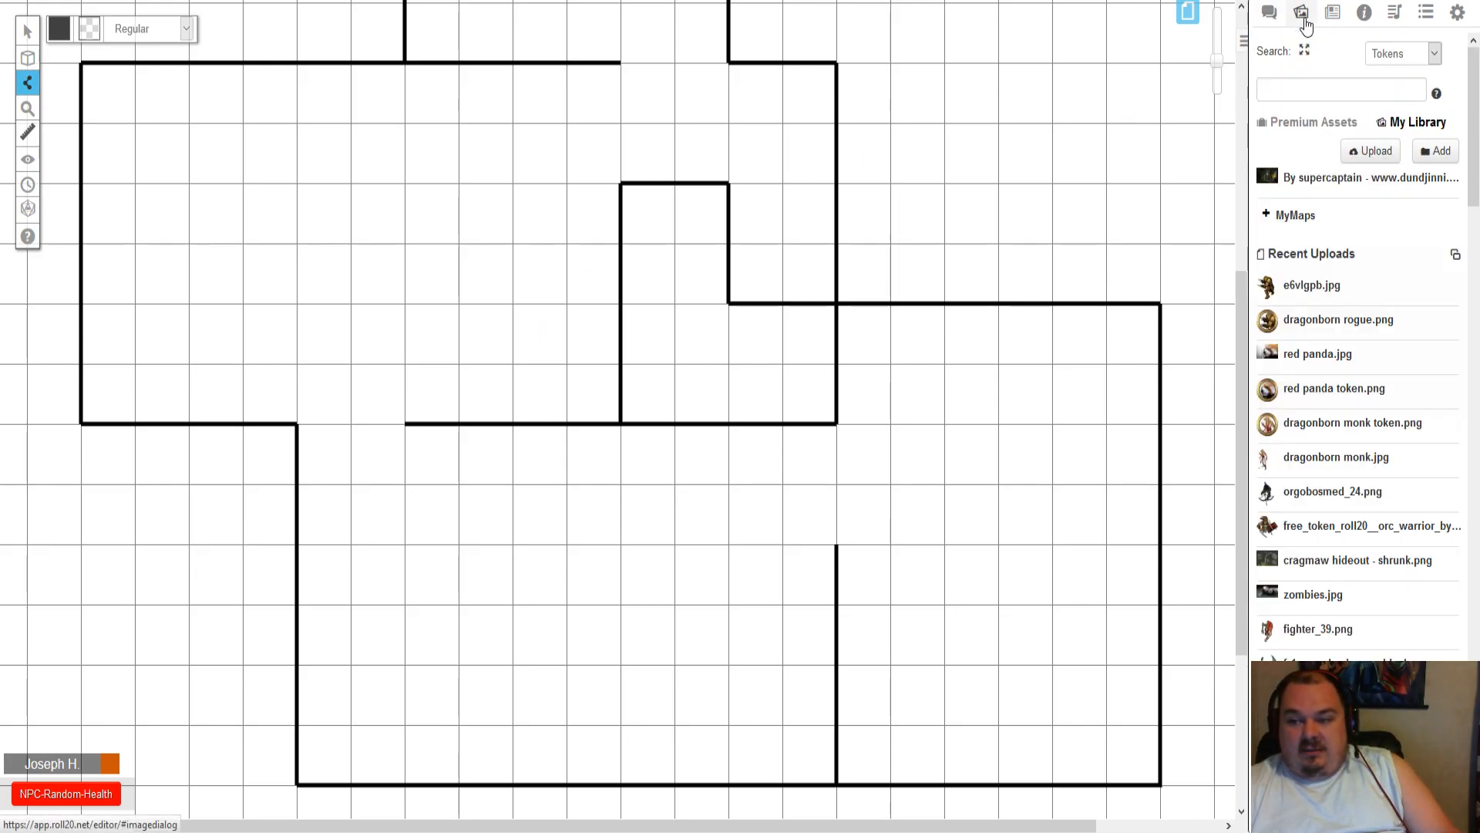
{"action": "mouse_move", "coordinate": [1358, 422]}
{"action": "scroll", "coordinate": [1358, 422], "scroll_direction": "down", "scroll_amount": 15}
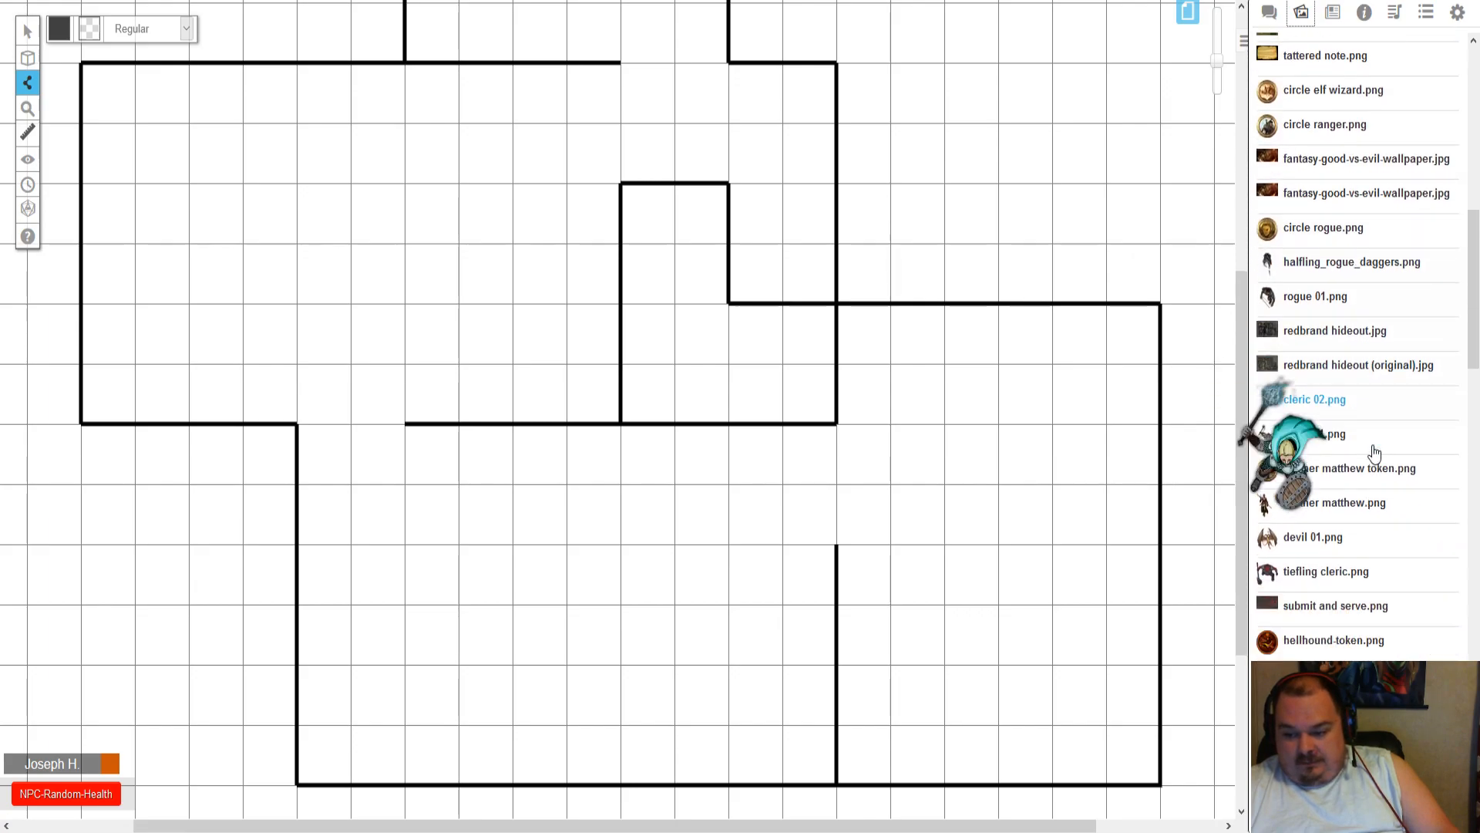
{"action": "scroll", "coordinate": [1359, 496], "scroll_direction": "down", "scroll_amount": 2}
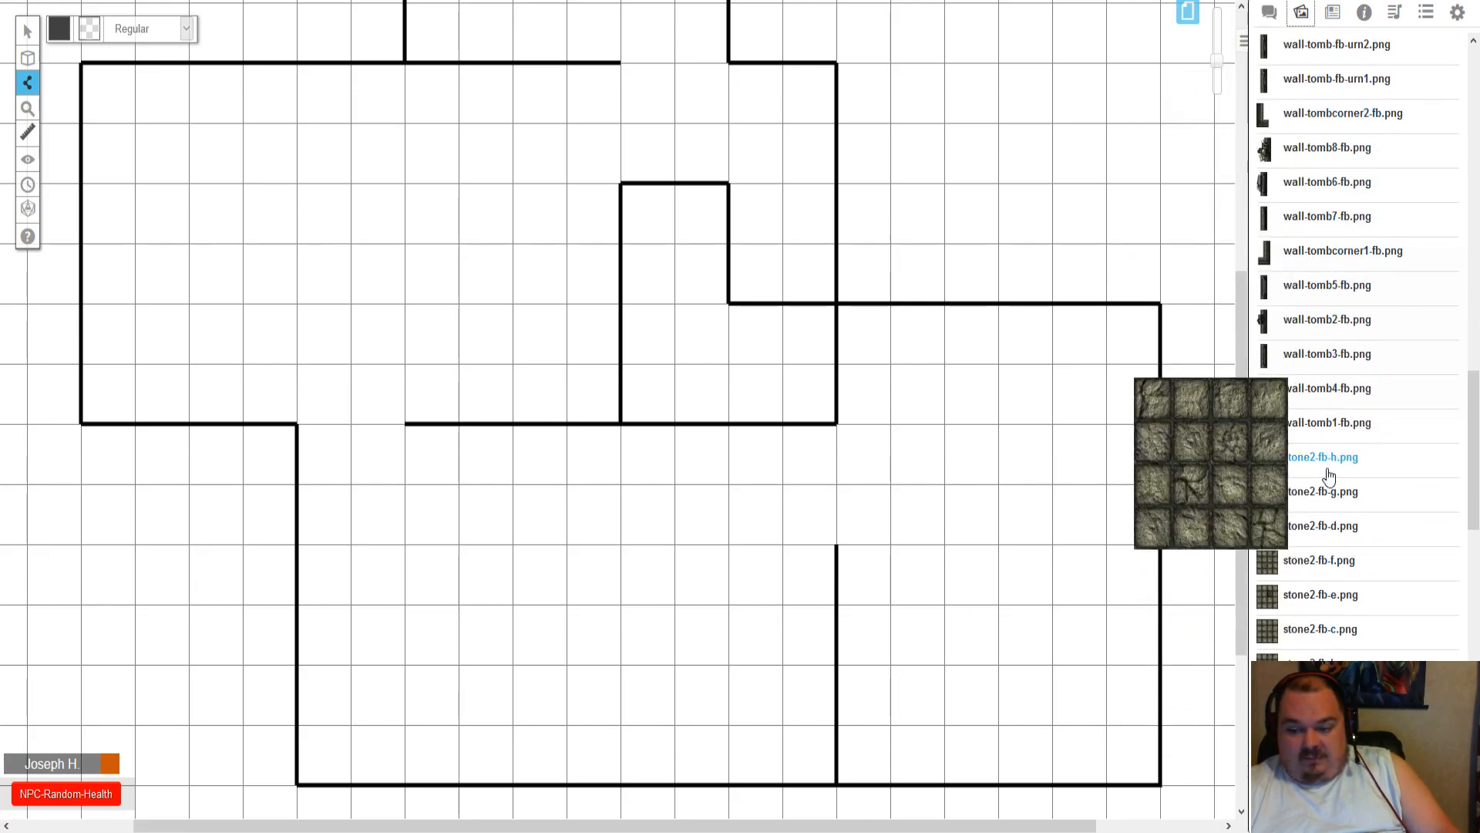
{"action": "scroll", "coordinate": [1329, 474], "scroll_direction": "down", "scroll_amount": 2}
{"action": "scroll", "coordinate": [1329, 474], "scroll_direction": "down", "scroll_amount": 6}
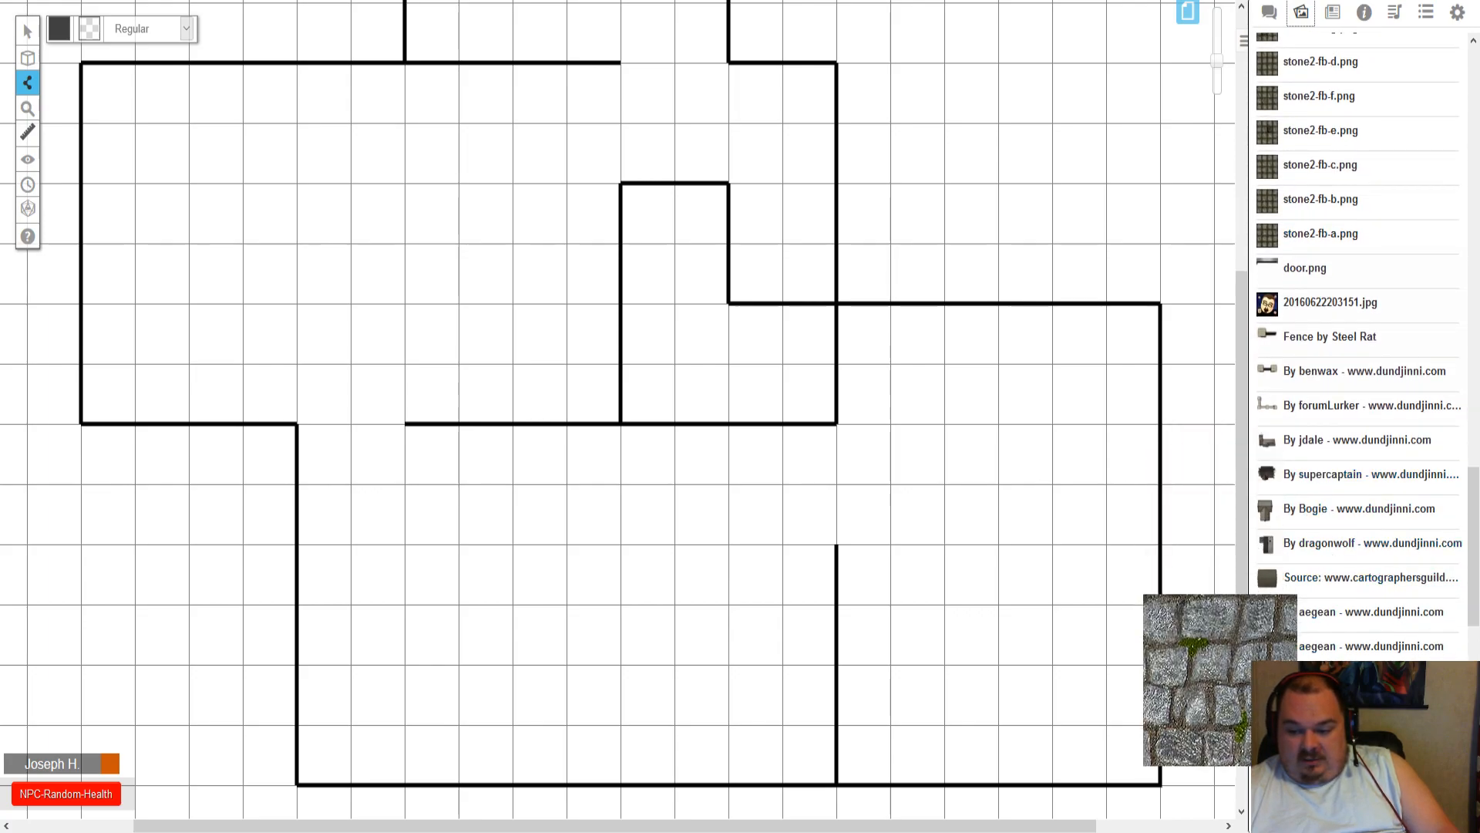
{"action": "scroll", "coordinate": [1303, 586], "scroll_direction": "down", "scroll_amount": 1}
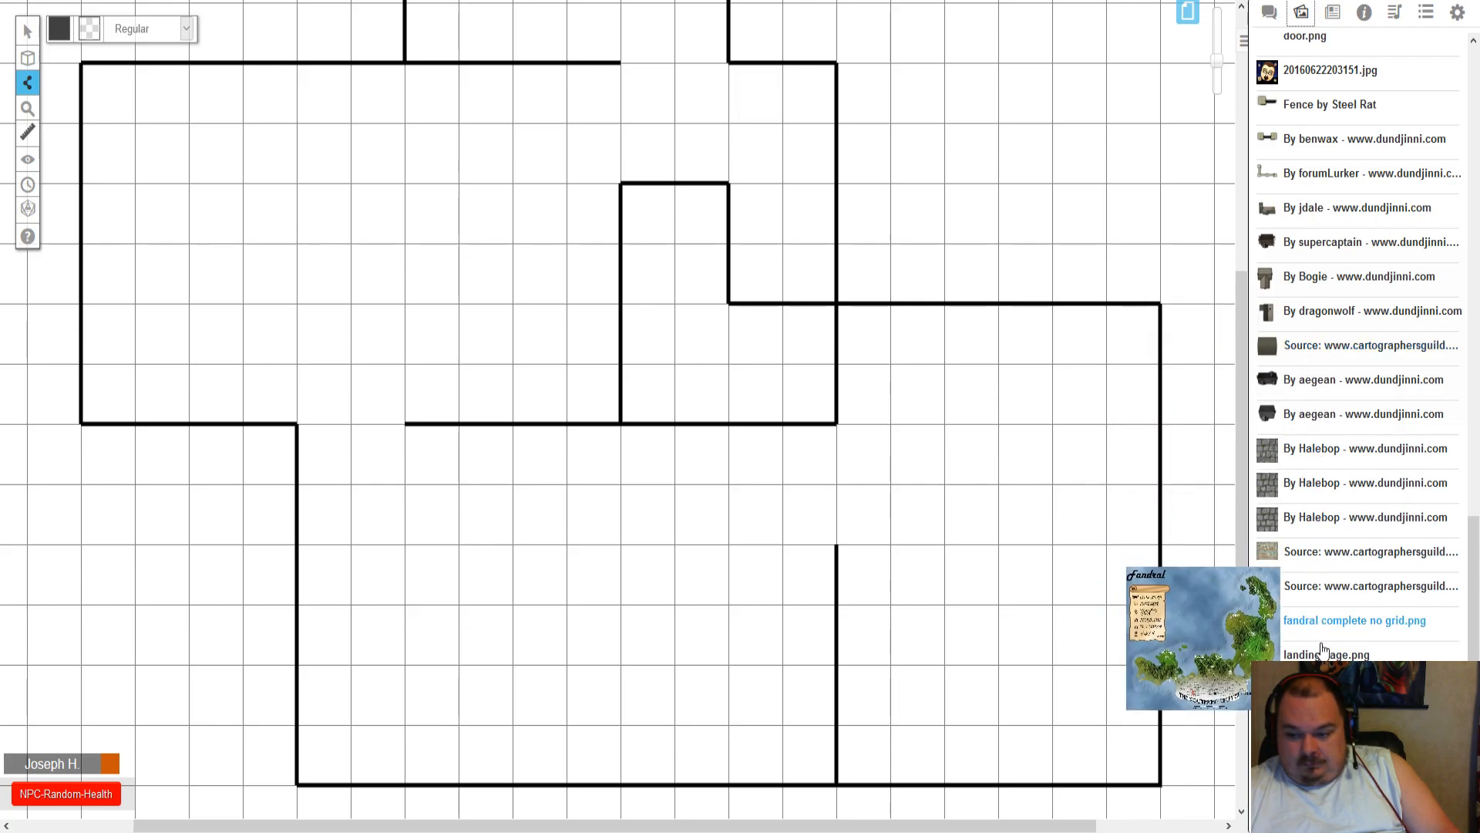
{"action": "scroll", "coordinate": [1319, 648], "scroll_direction": "down", "scroll_amount": 2}
{"action": "scroll", "coordinate": [1324, 653], "scroll_direction": "down", "scroll_amount": 9}
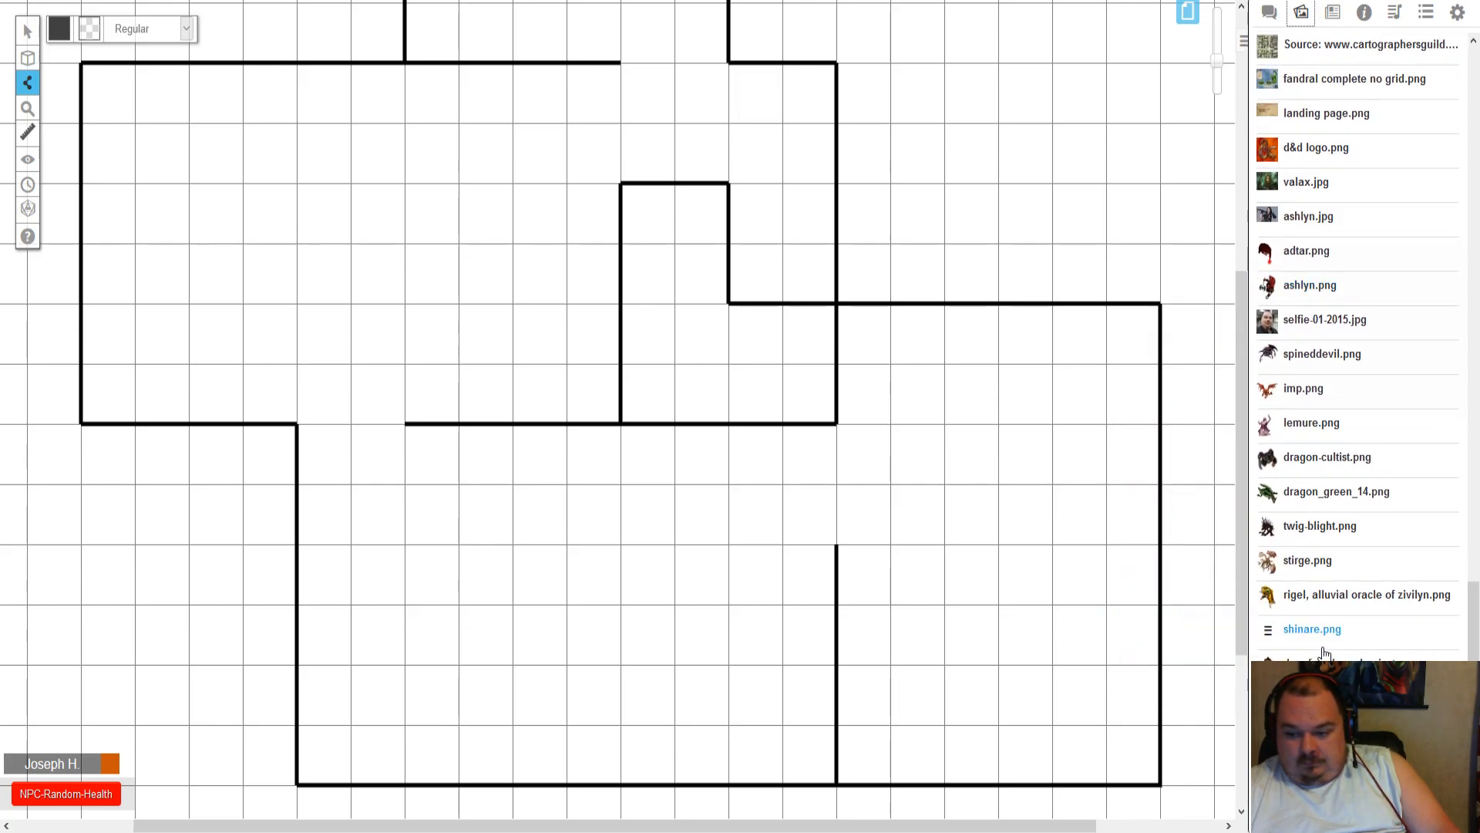
{"action": "scroll", "coordinate": [1324, 654], "scroll_direction": "down", "scroll_amount": 2}
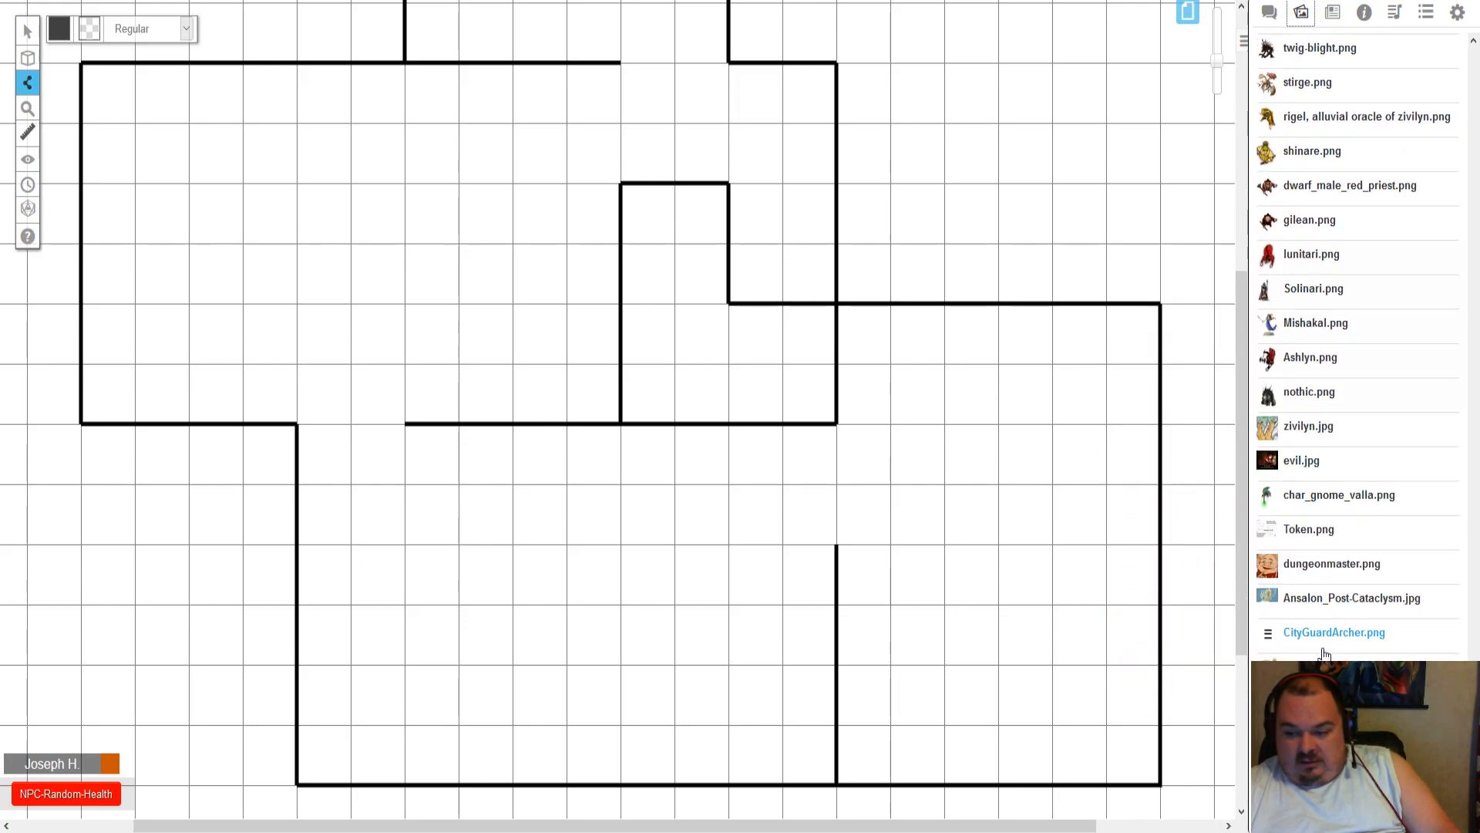
{"action": "scroll", "coordinate": [1345, 108], "scroll_direction": "up", "scroll_amount": 11}
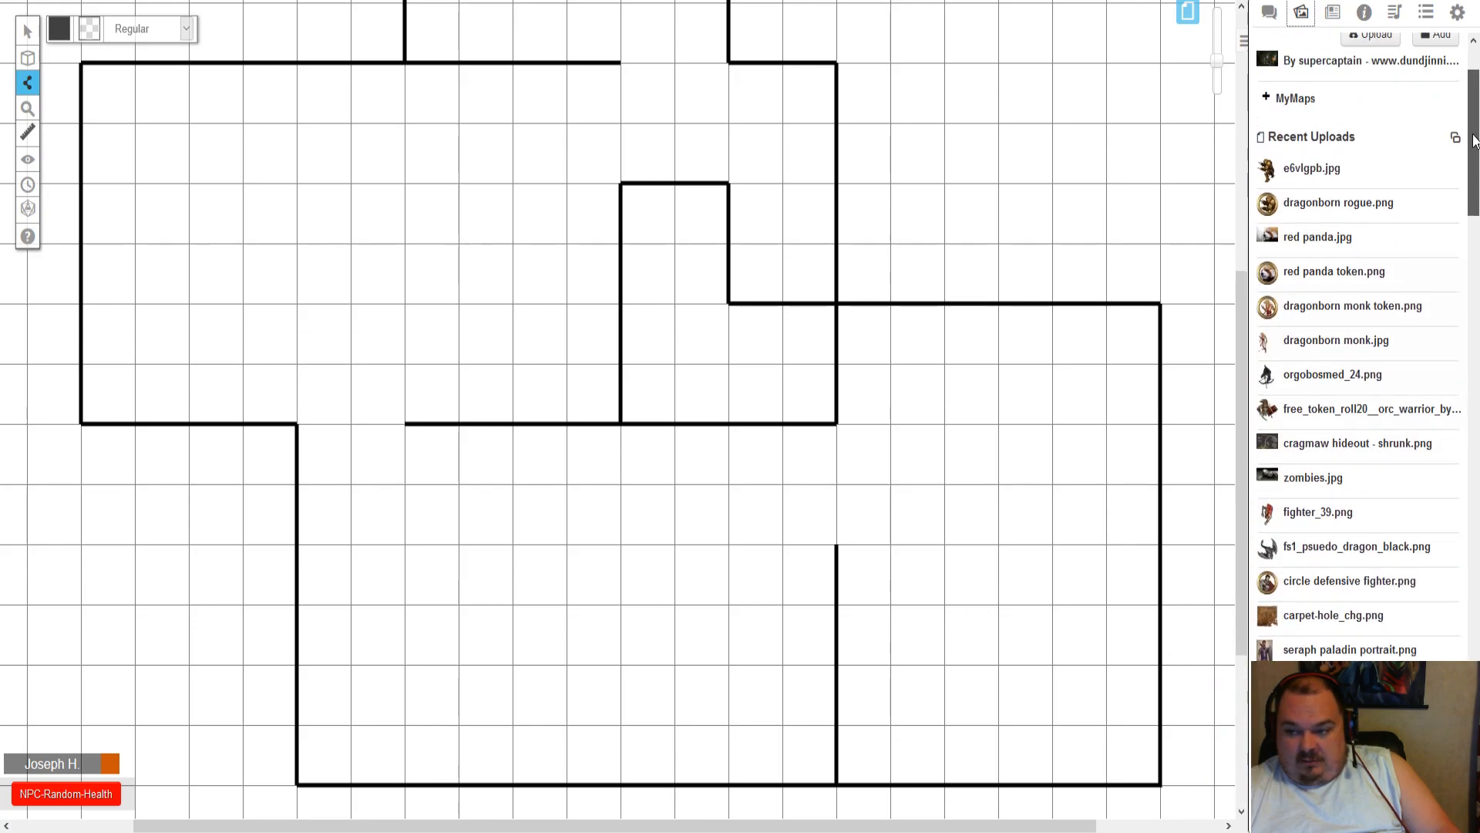
- Search the art library for "cement" and look through the free, premium and web results for a floor texture
{"action": "left_click", "coordinate": [1342, 96]}
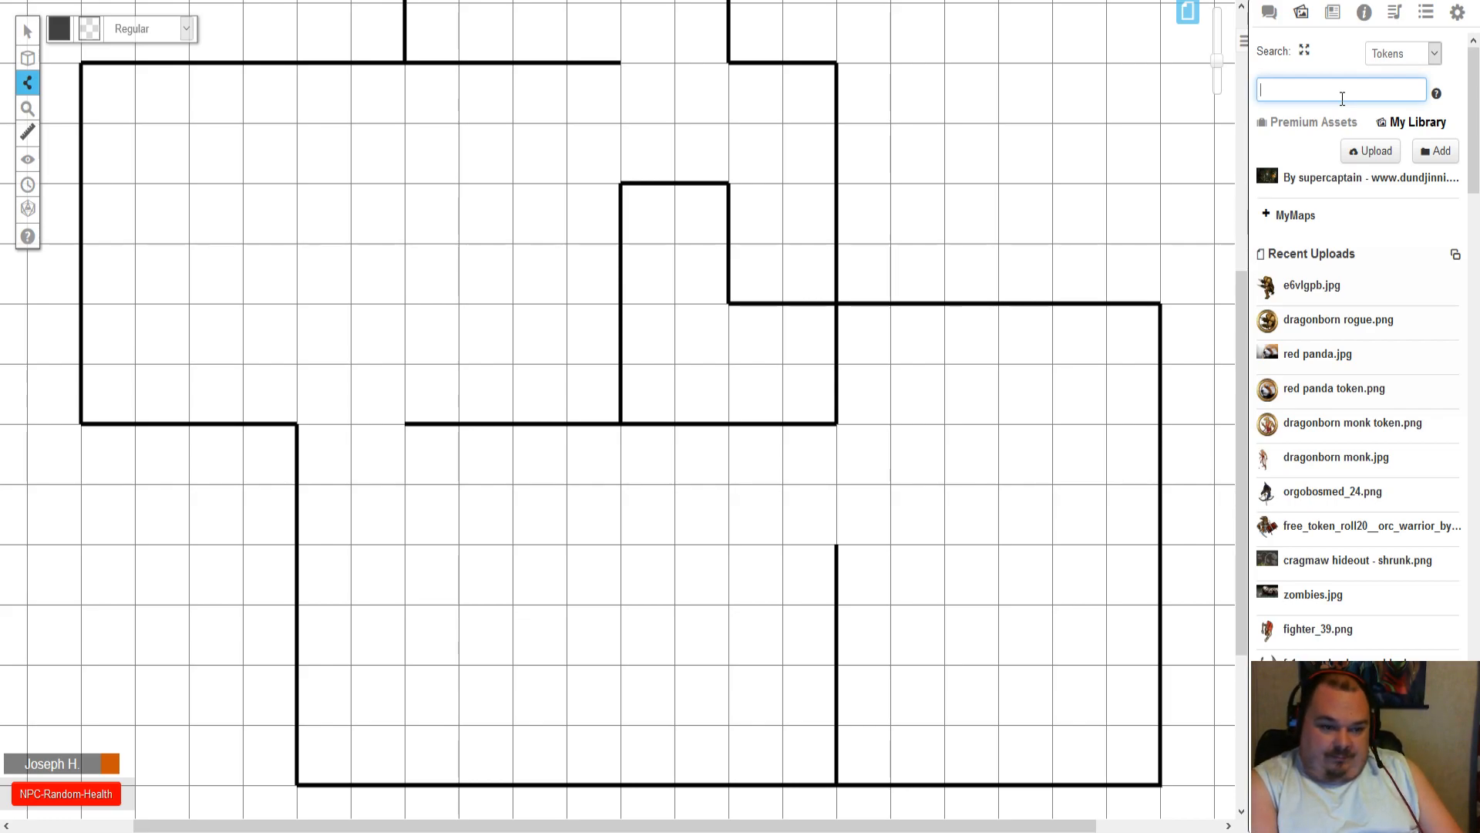
{"action": "type", "text": "cemene"}
{"action": "key", "text": "BackSpace"}
{"action": "type", "text": "t"}
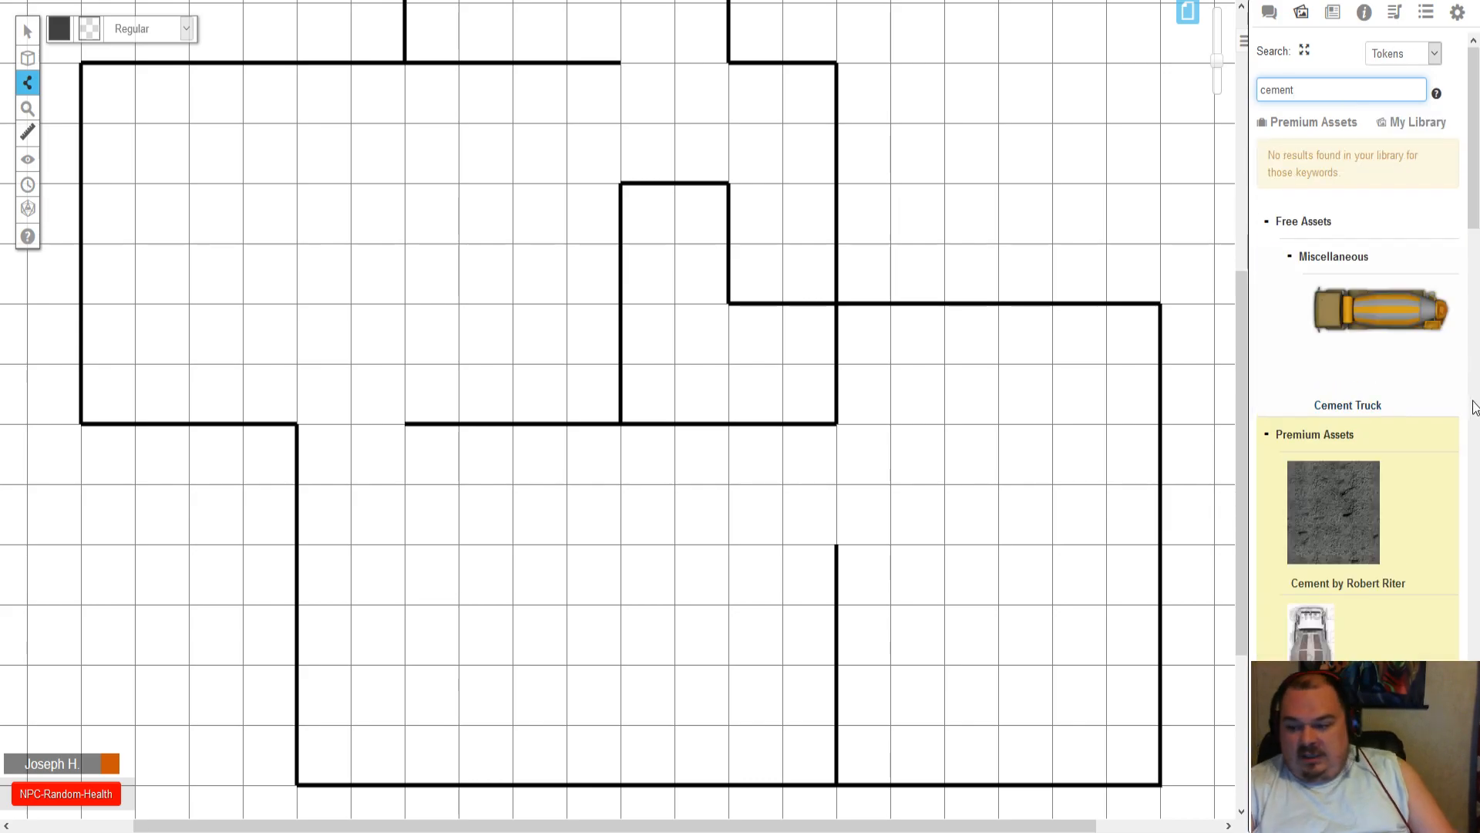
{"action": "scroll", "coordinate": [1375, 441], "scroll_direction": "down", "scroll_amount": 2}
{"action": "scroll", "coordinate": [1375, 441], "scroll_direction": "down", "scroll_amount": 10}
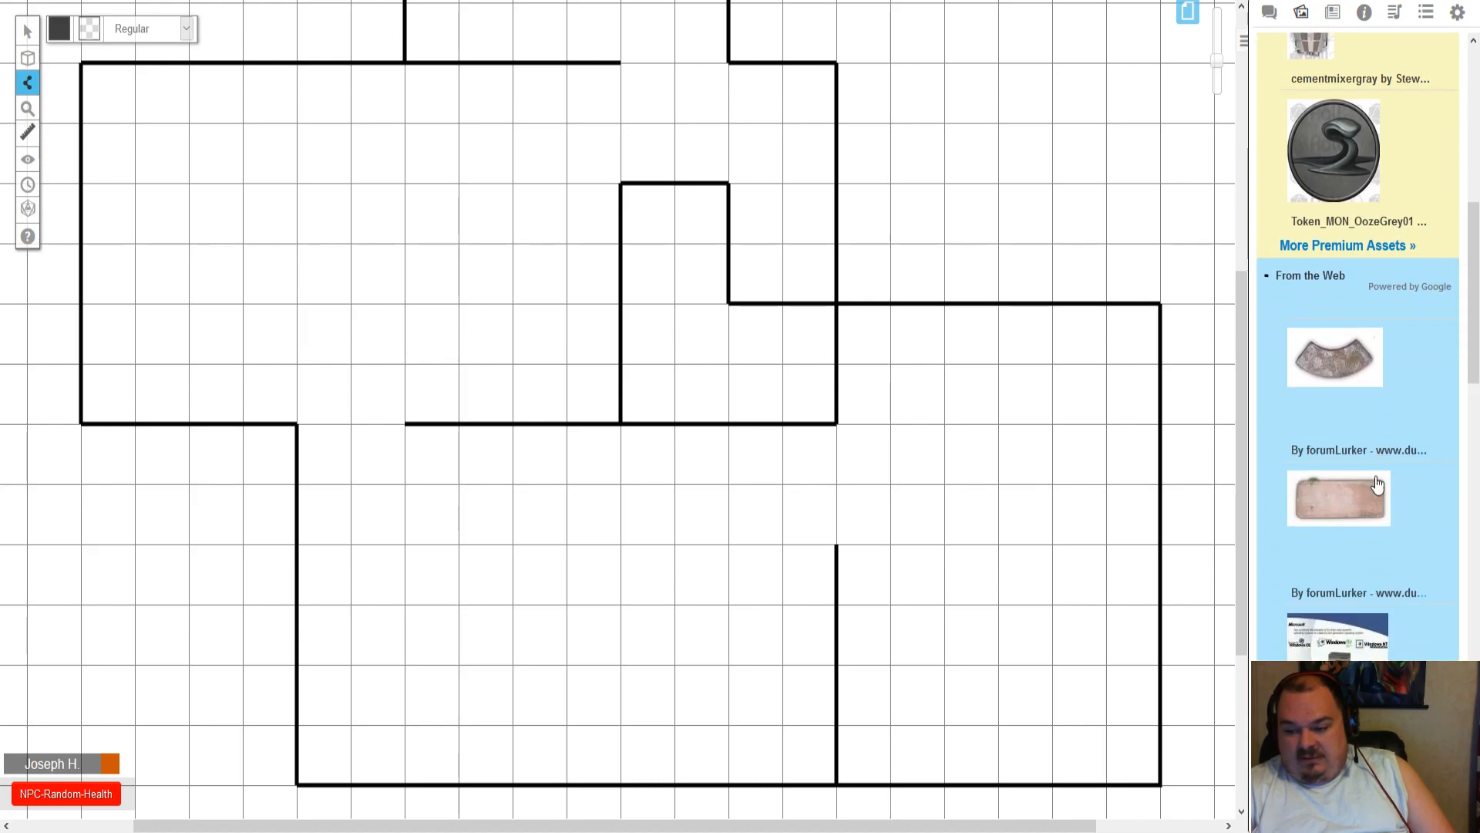
{"action": "scroll", "coordinate": [1357, 520], "scroll_direction": "down", "scroll_amount": 15}
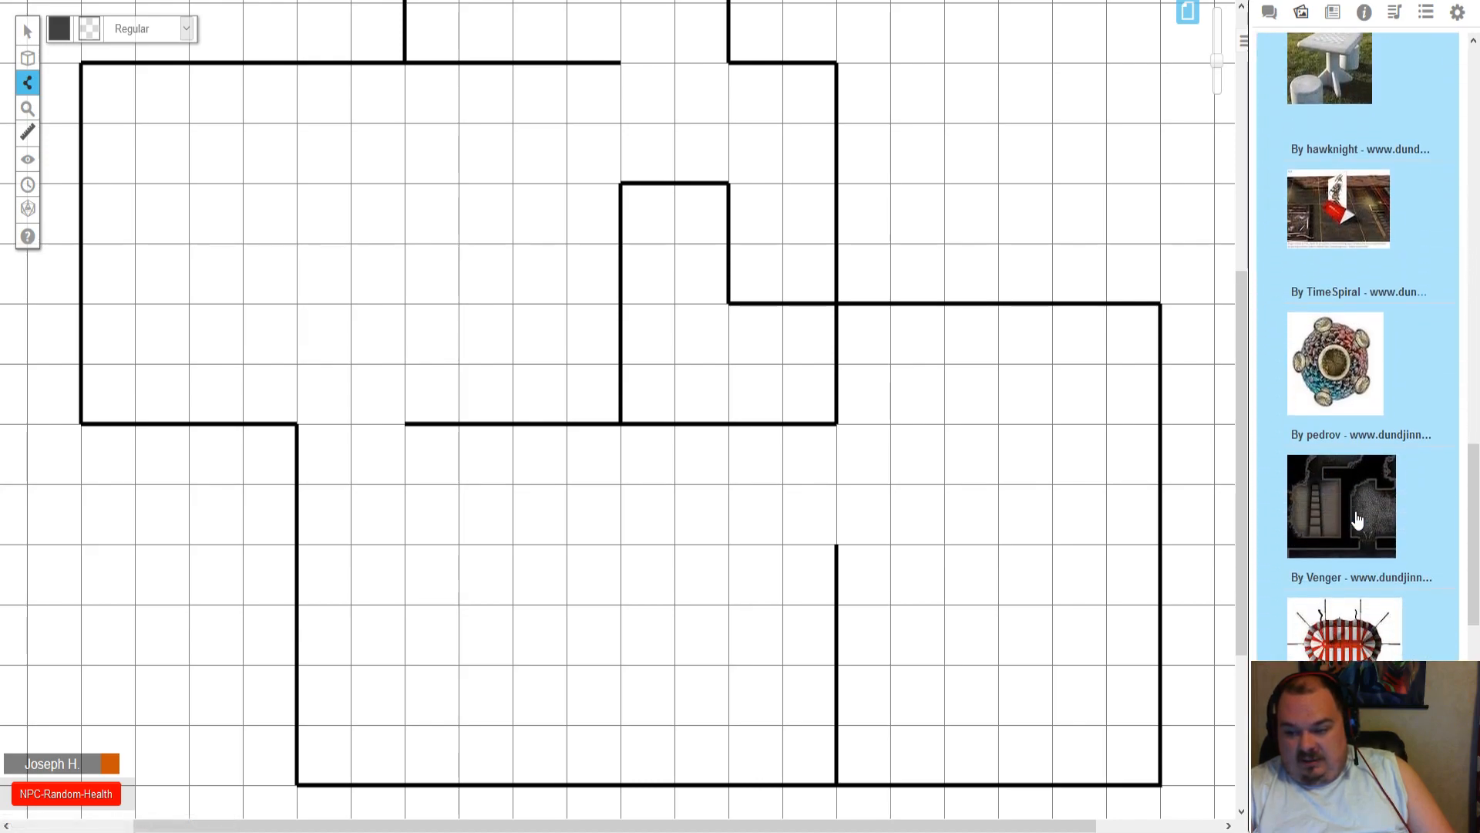
{"action": "scroll", "coordinate": [1358, 520], "scroll_direction": "down", "scroll_amount": 5}
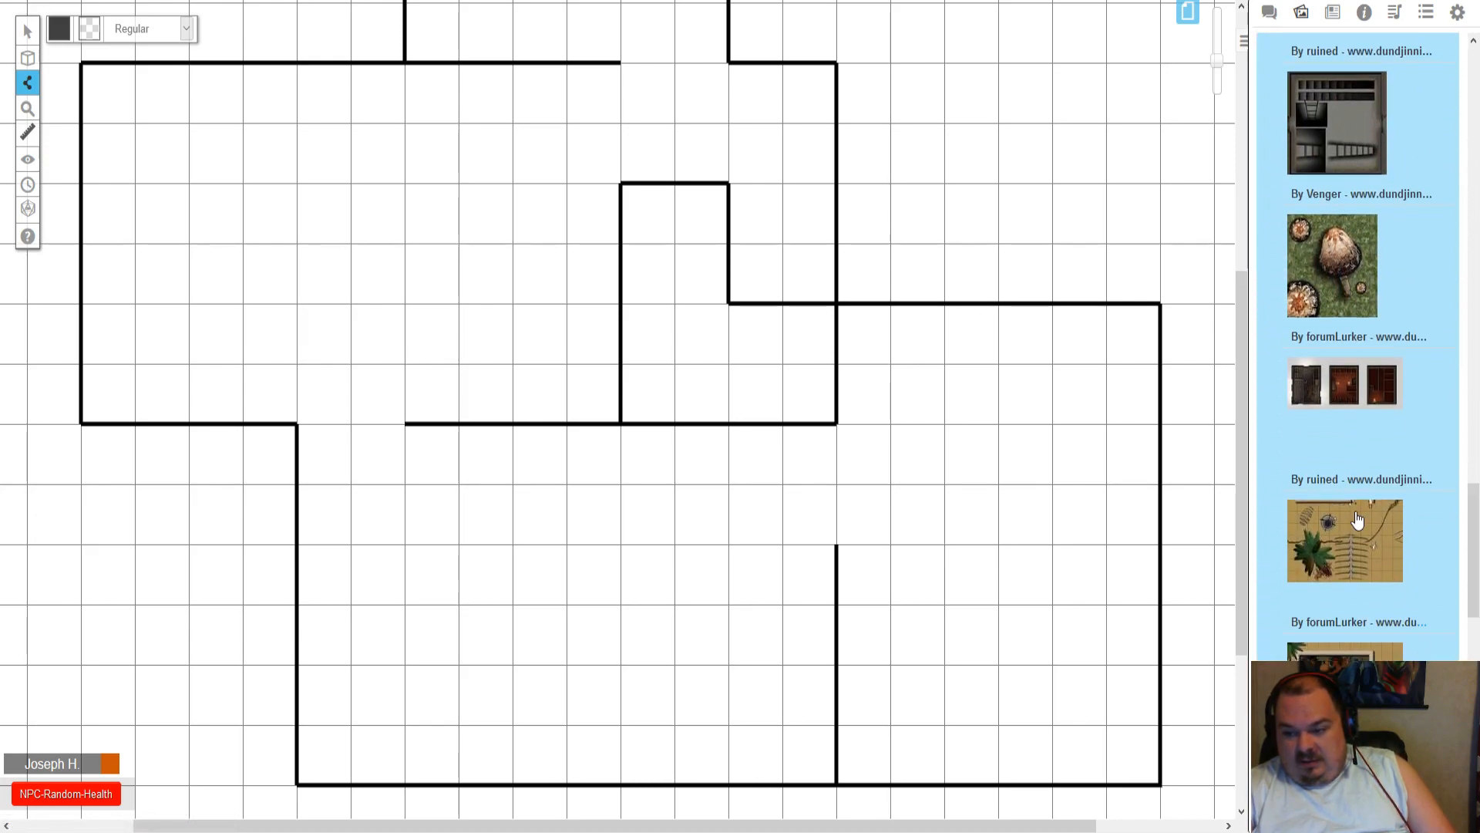
{"action": "scroll", "coordinate": [1359, 532], "scroll_direction": "down", "scroll_amount": 8}
{"action": "left_click_drag", "start_coordinate": [1474, 602], "coordinate": [1477, 113]}
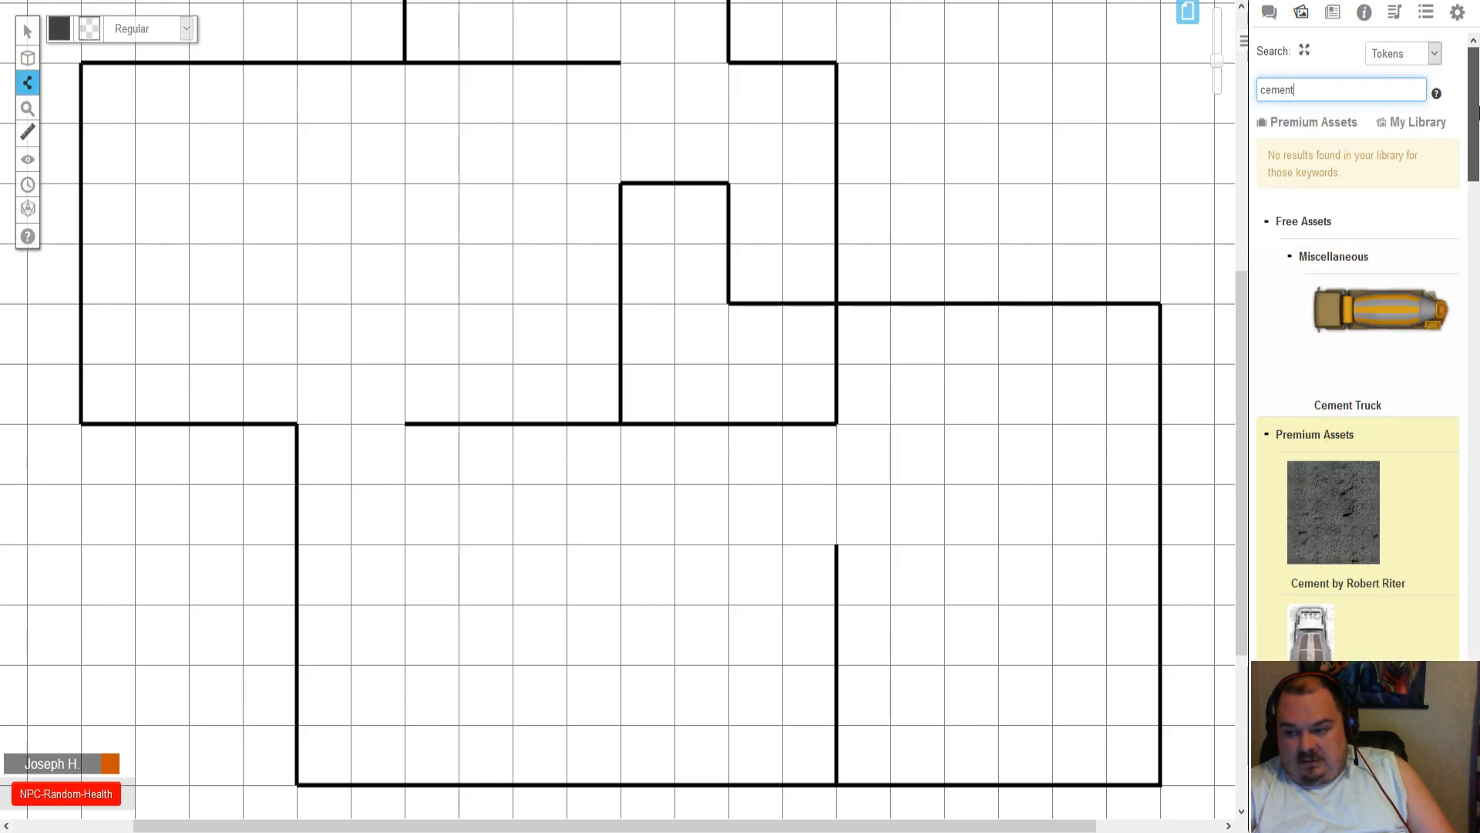
- Search the art library for "tile" and place a one-square green grass tile in the empty area outside the dungeon's upper-right walls
{"action": "double_click", "coordinate": [1339, 93]}
{"action": "type", "text": "tile"}
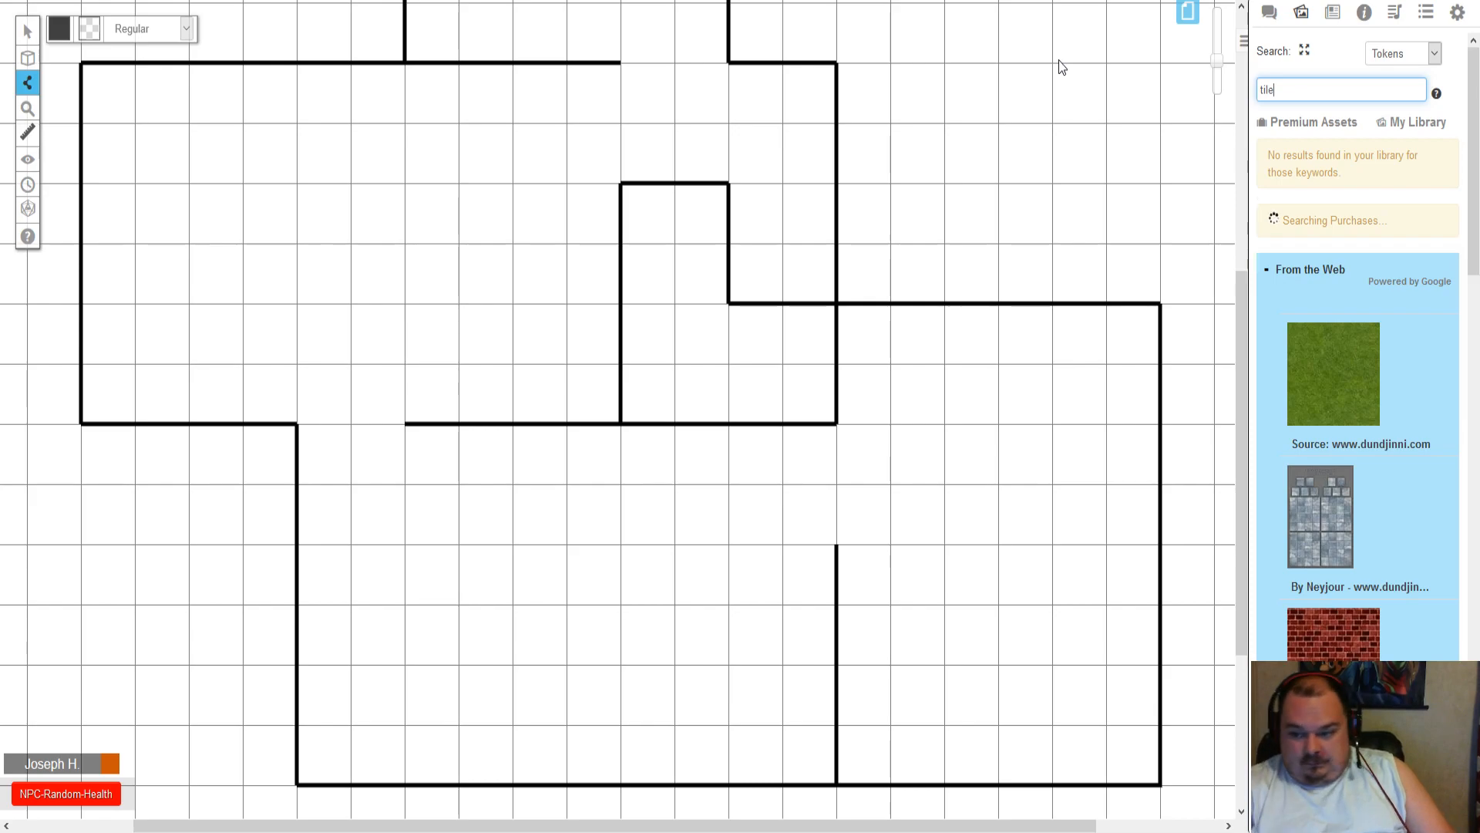
{"action": "scroll", "coordinate": [1365, 446], "scroll_direction": "down", "scroll_amount": 8}
{"action": "scroll", "coordinate": [1367, 447], "scroll_direction": "down", "scroll_amount": 8}
{"action": "scroll", "coordinate": [1402, 480], "scroll_direction": "down", "scroll_amount": 3}
{"action": "scroll", "coordinate": [1402, 479], "scroll_direction": "down", "scroll_amount": 2}
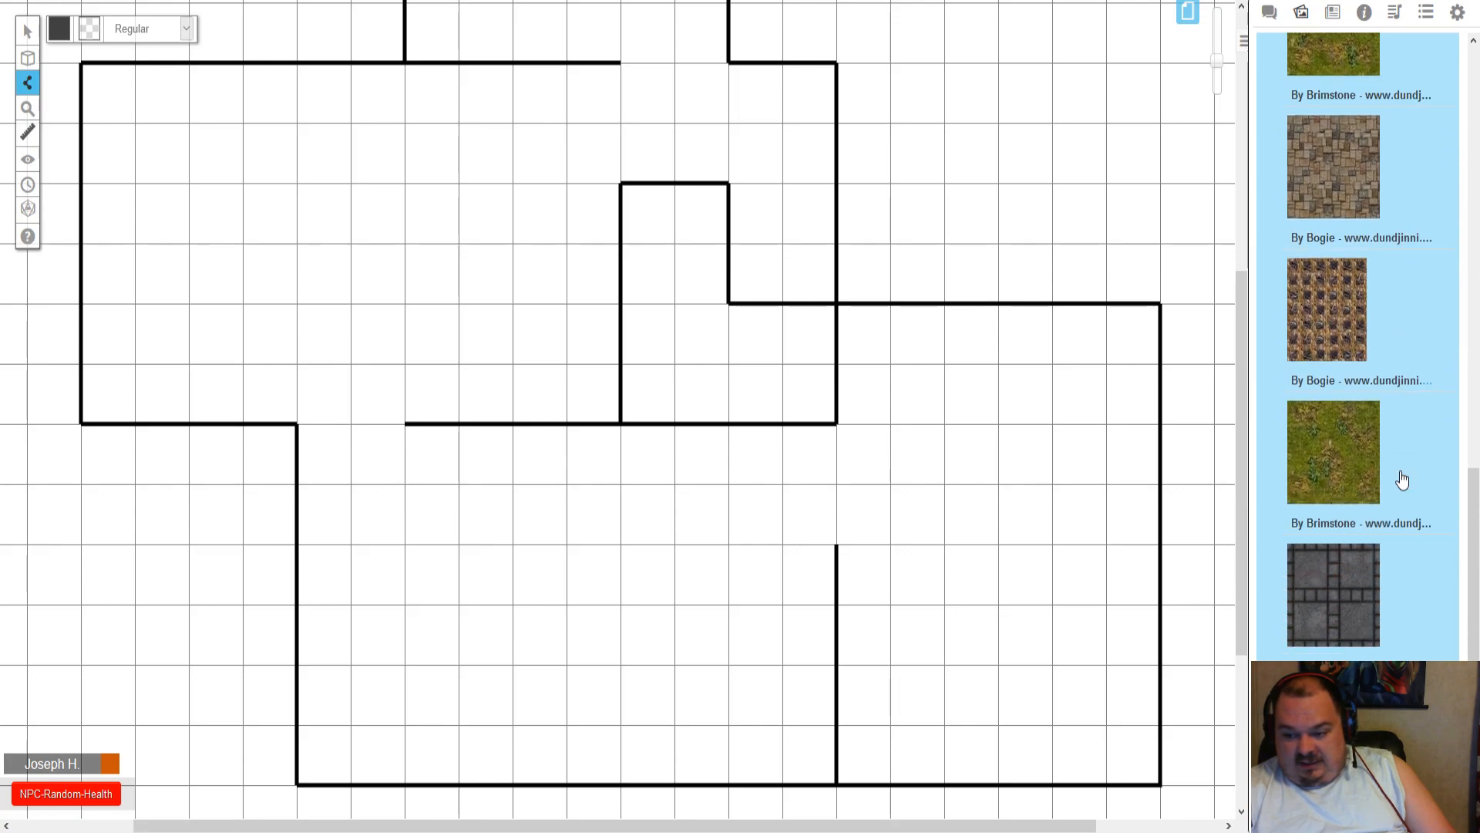
{"action": "scroll", "coordinate": [1402, 480], "scroll_direction": "up", "scroll_amount": 4}
{"action": "left_click_drag", "start_coordinate": [1342, 290], "coordinate": [992, 242]}
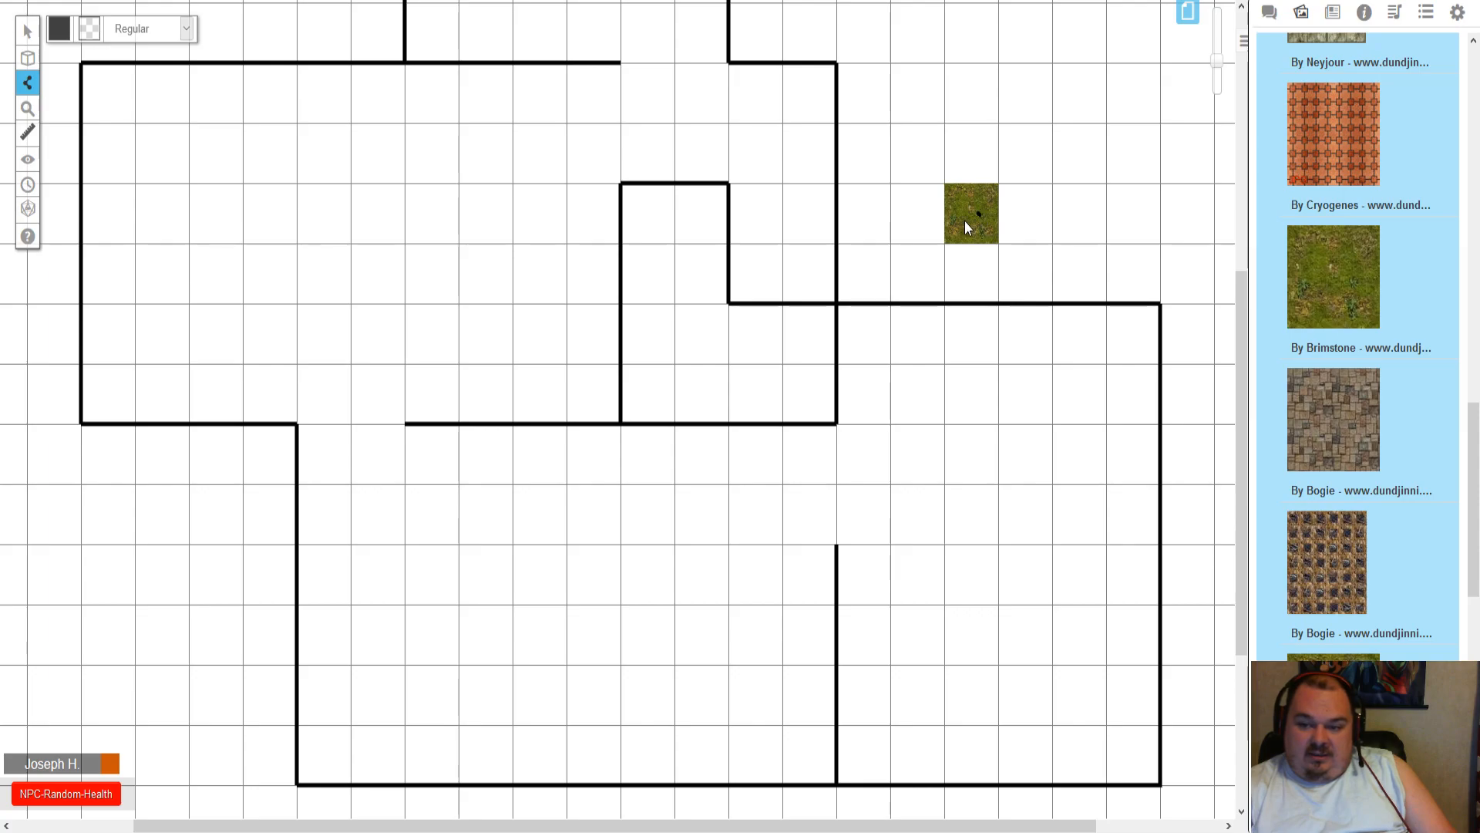
- Switch to Select/Move, send the selected wall drawing to the Map Layer, and test that the walls can no longer be moved
{"action": "left_click", "coordinate": [27, 31]}
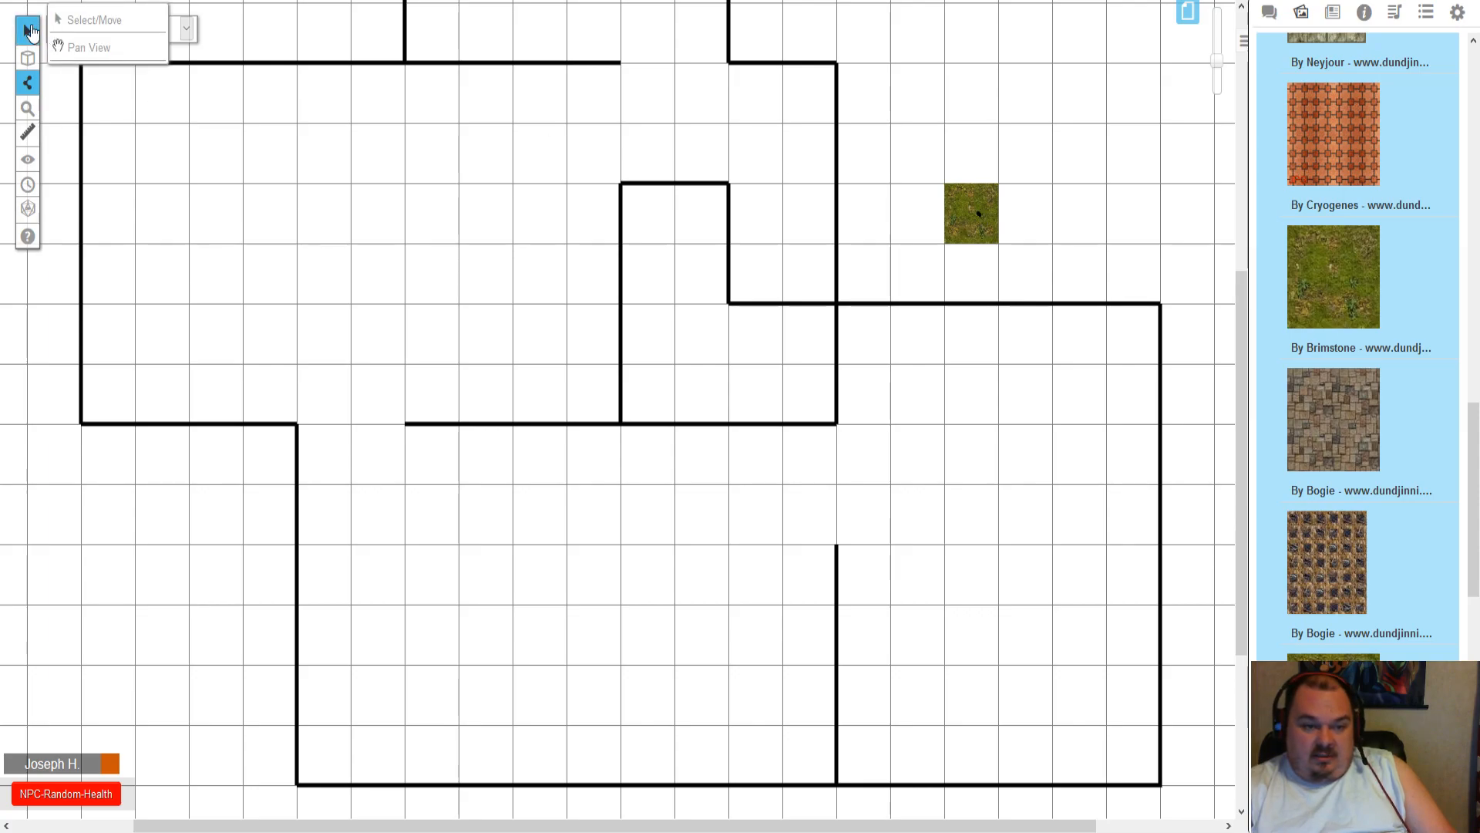
{"action": "mouse_move", "coordinate": [28, 71]}
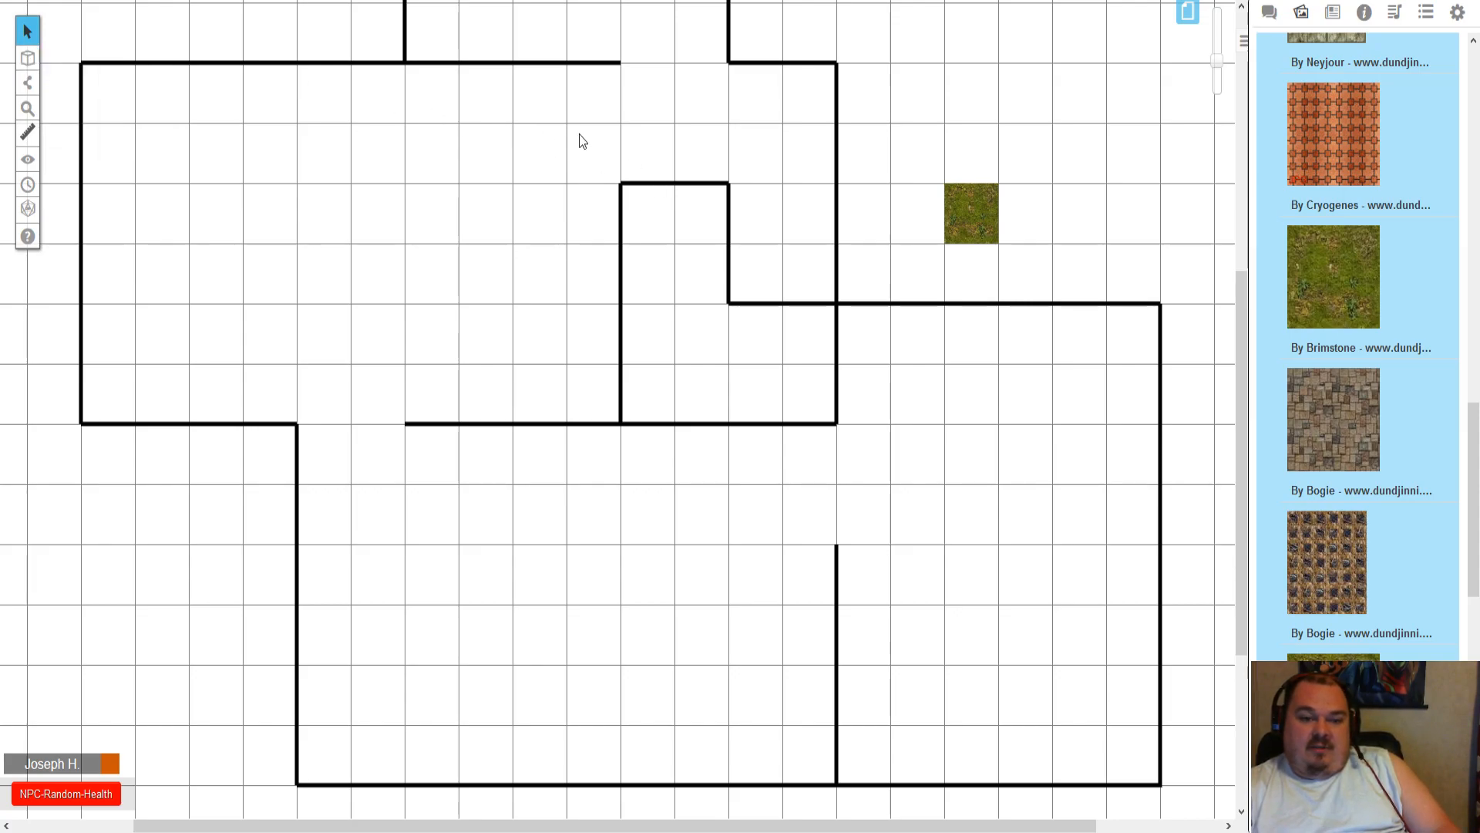
{"action": "left_click", "coordinate": [742, 111]}
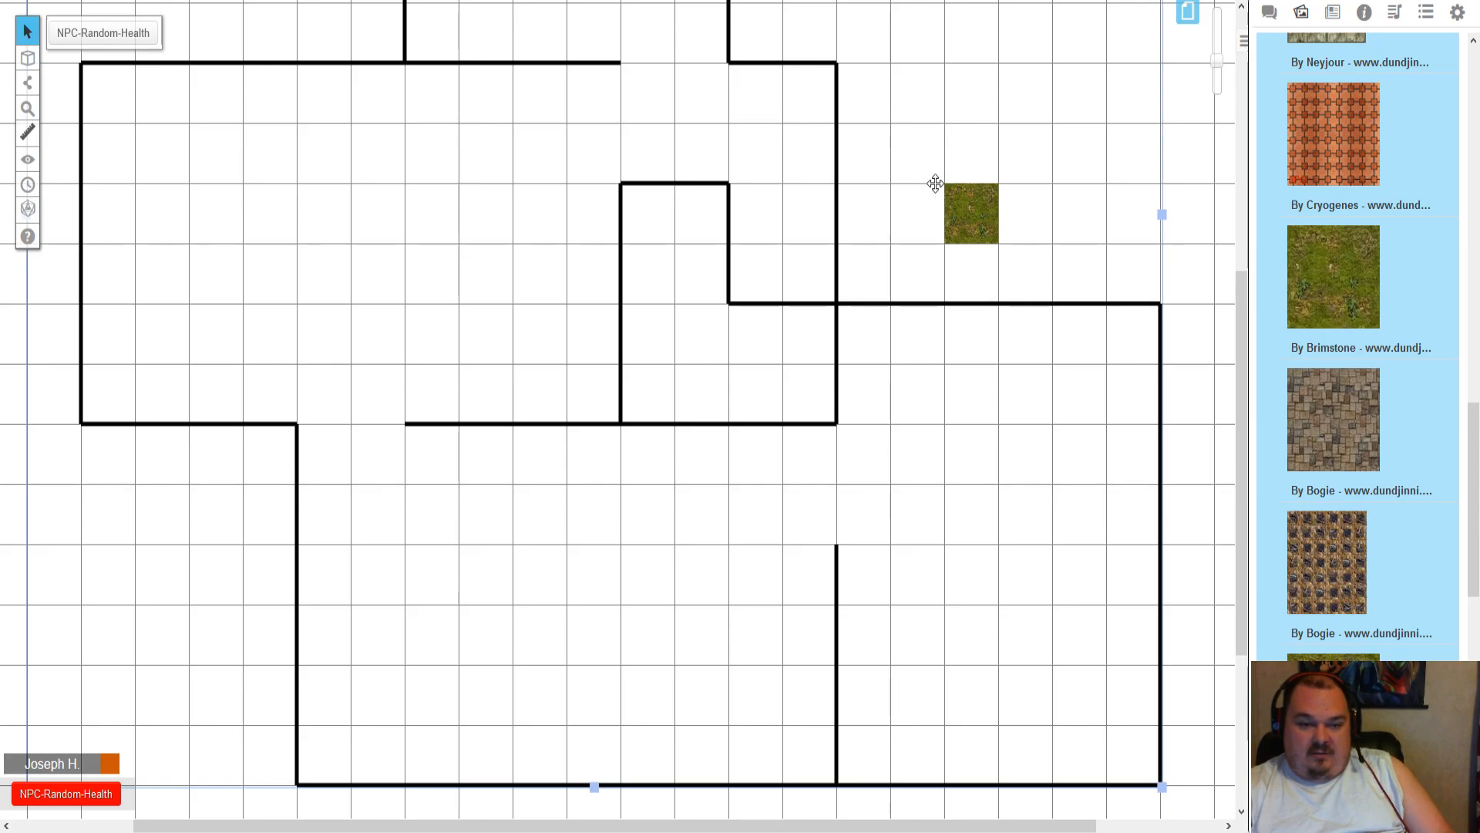
{"action": "right_click", "coordinate": [1163, 235]}
{"action": "mouse_move", "coordinate": [1184, 230]}
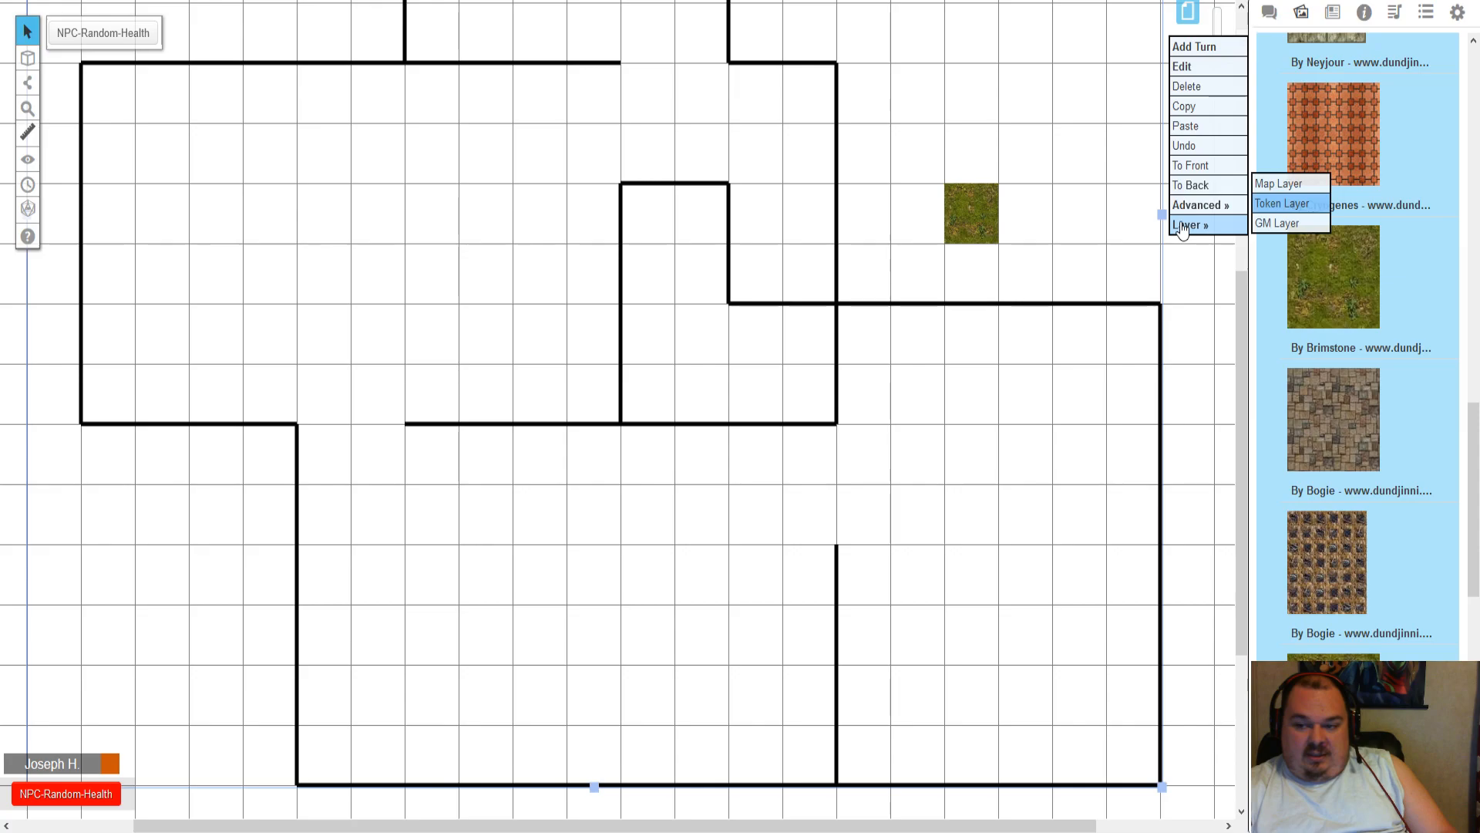
{"action": "left_click", "coordinate": [1278, 184]}
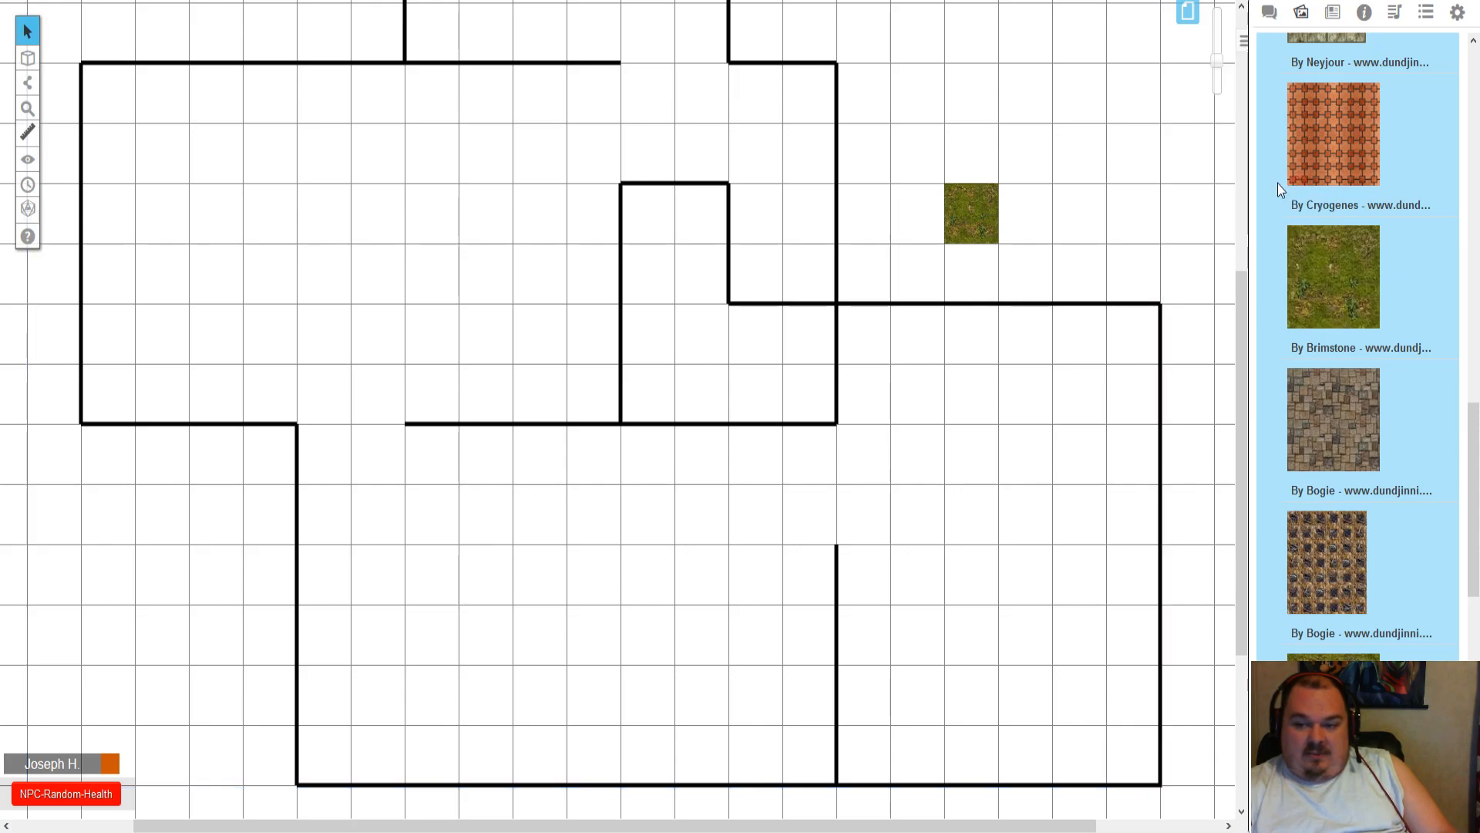
{"action": "left_click_drag", "start_coordinate": [193, 61], "coordinate": [370, 197]}
{"action": "left_click_drag", "start_coordinate": [608, 214], "coordinate": [741, 189]}
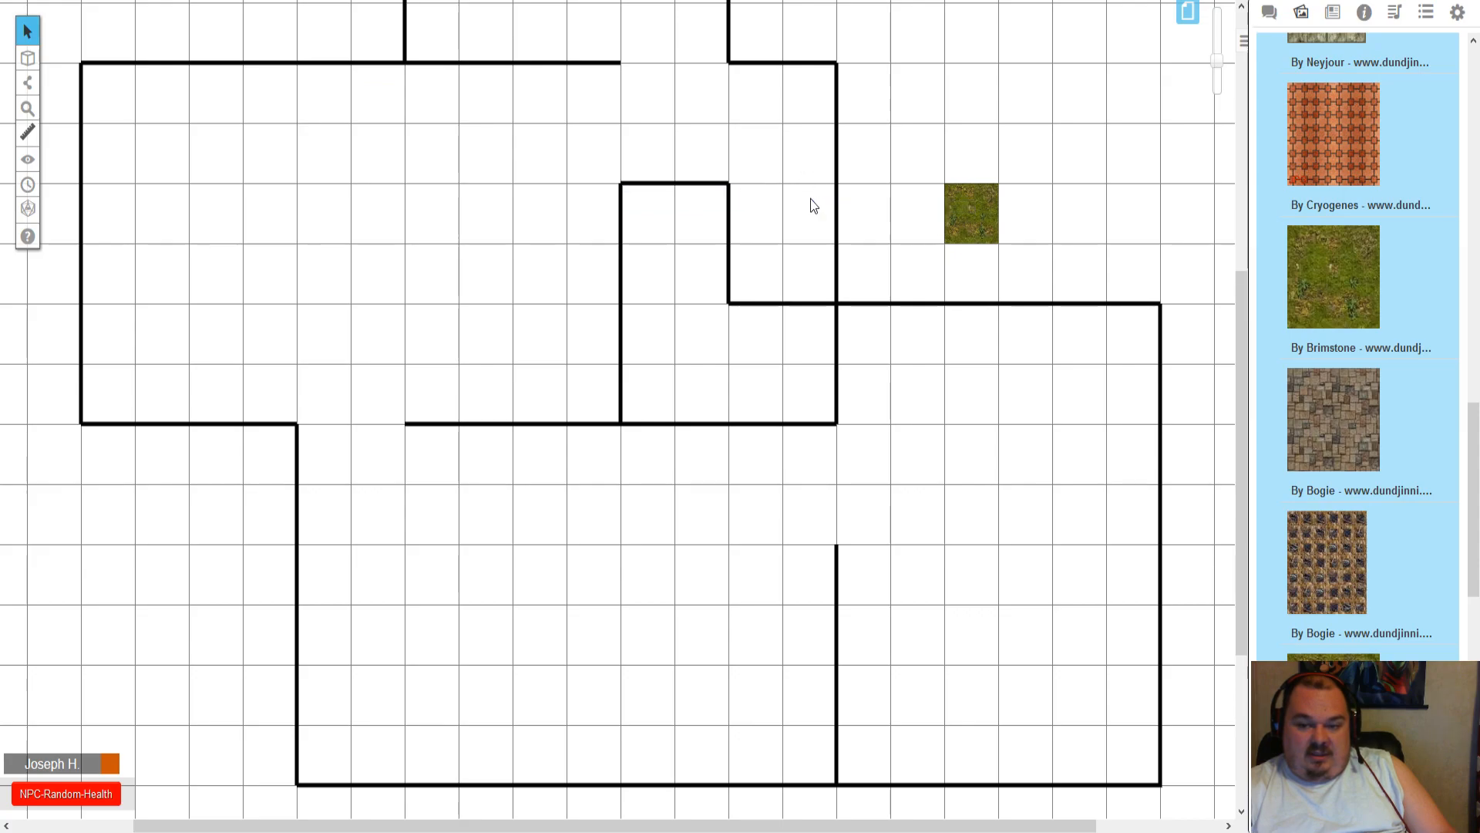
- Switch to the Map & Background layer and fit the grass tile to two by two squares in the narrow corridor's upper end
{"action": "left_click", "coordinate": [99, 50]}
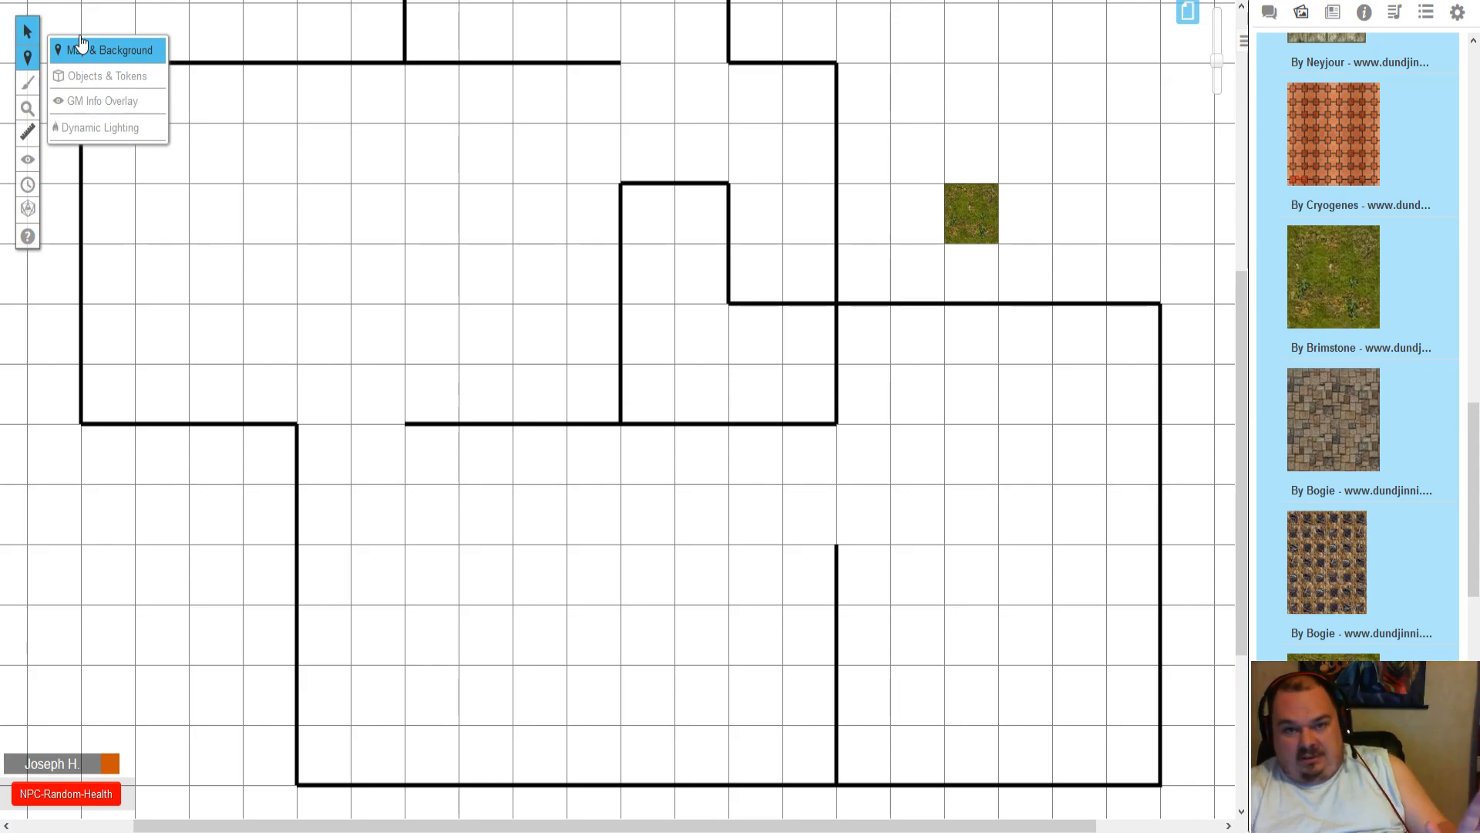
{"action": "left_click_drag", "start_coordinate": [954, 227], "coordinate": [728, 304]}
- Bring the corridor's grass tile to the front, then reopen its options and deselect it
{"action": "right_click", "coordinate": [696, 262]}
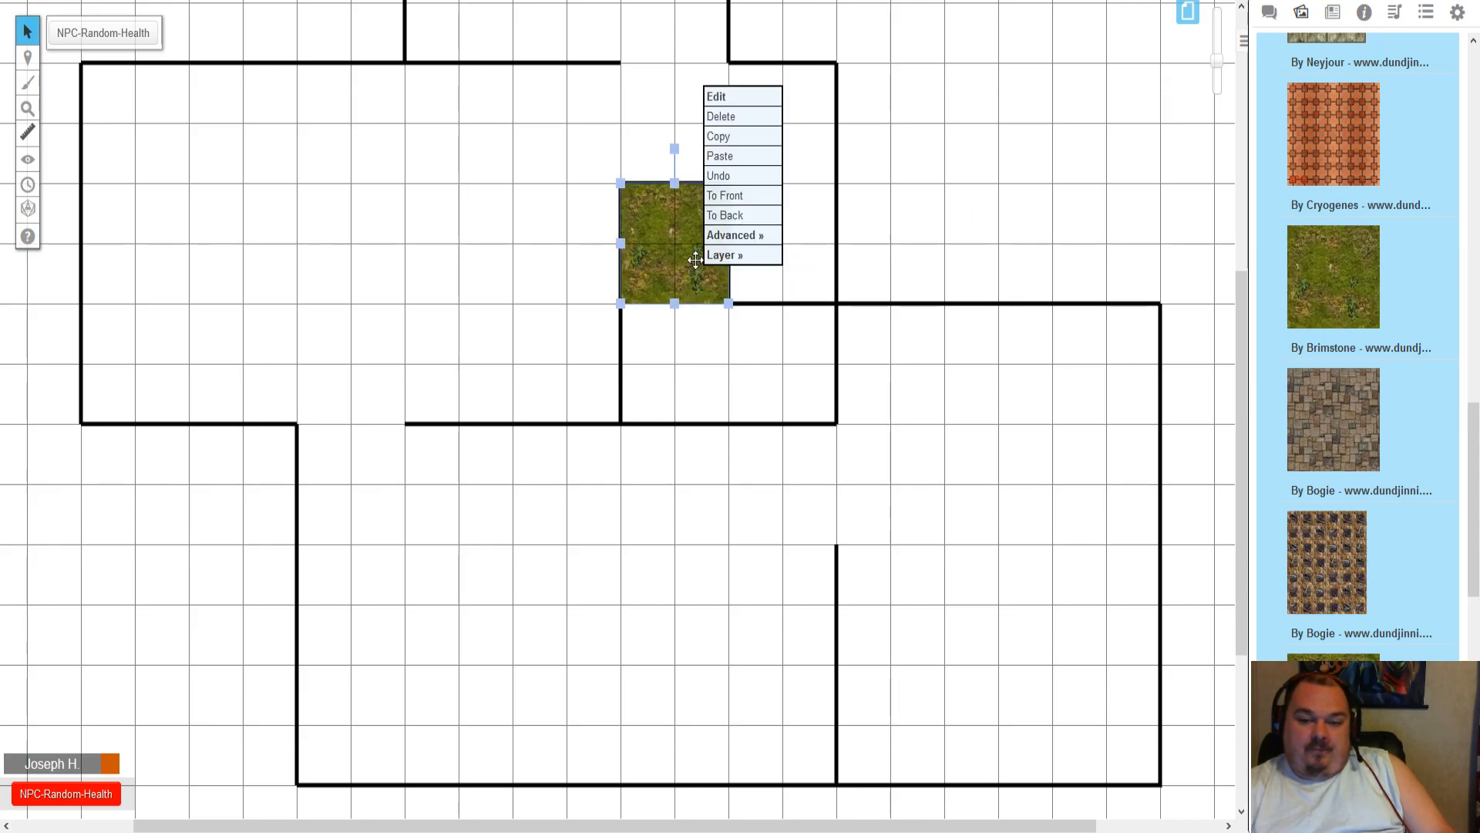
{"action": "left_click", "coordinate": [762, 193]}
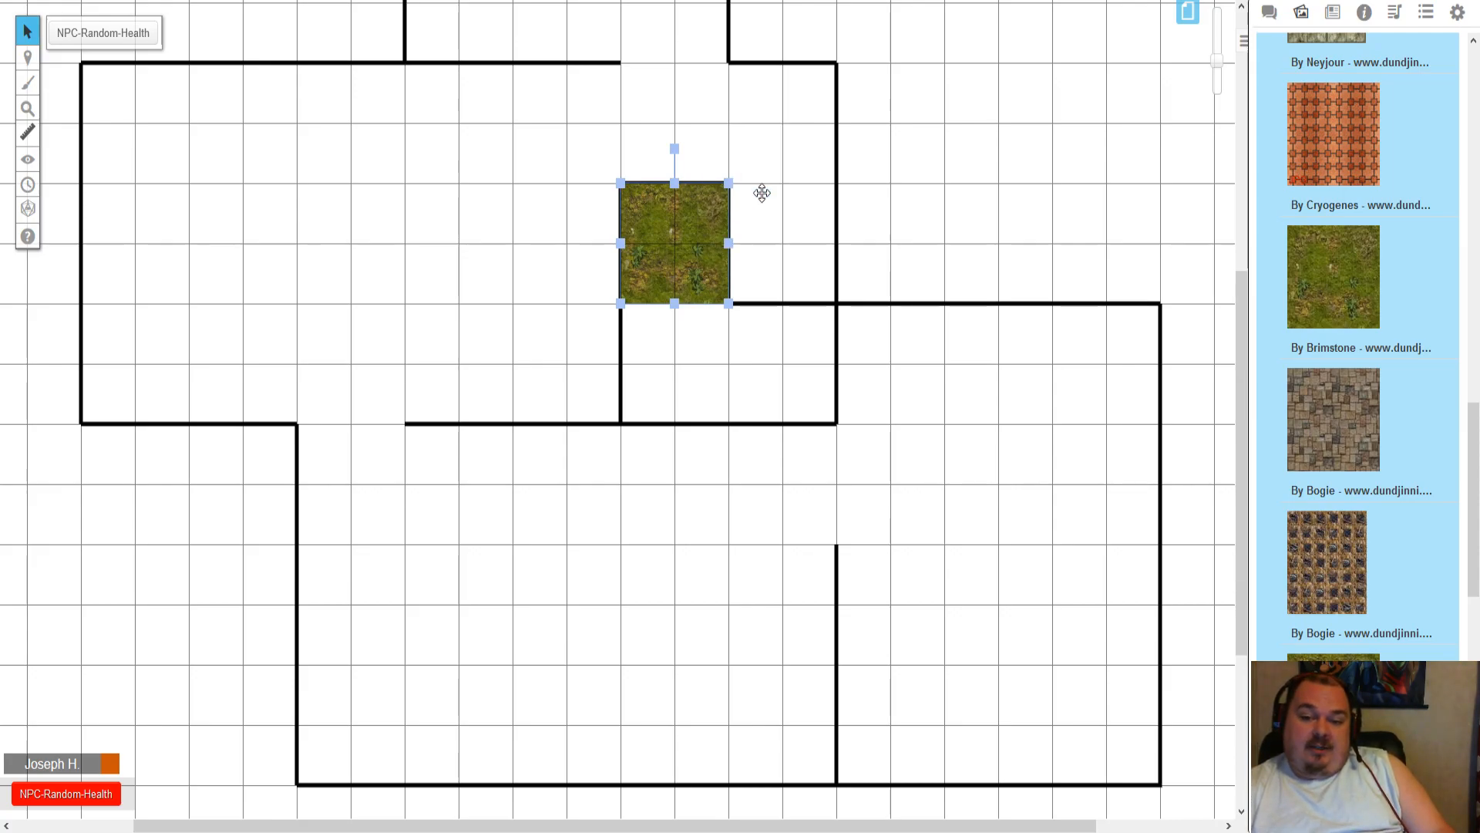
{"action": "right_click", "coordinate": [682, 271]}
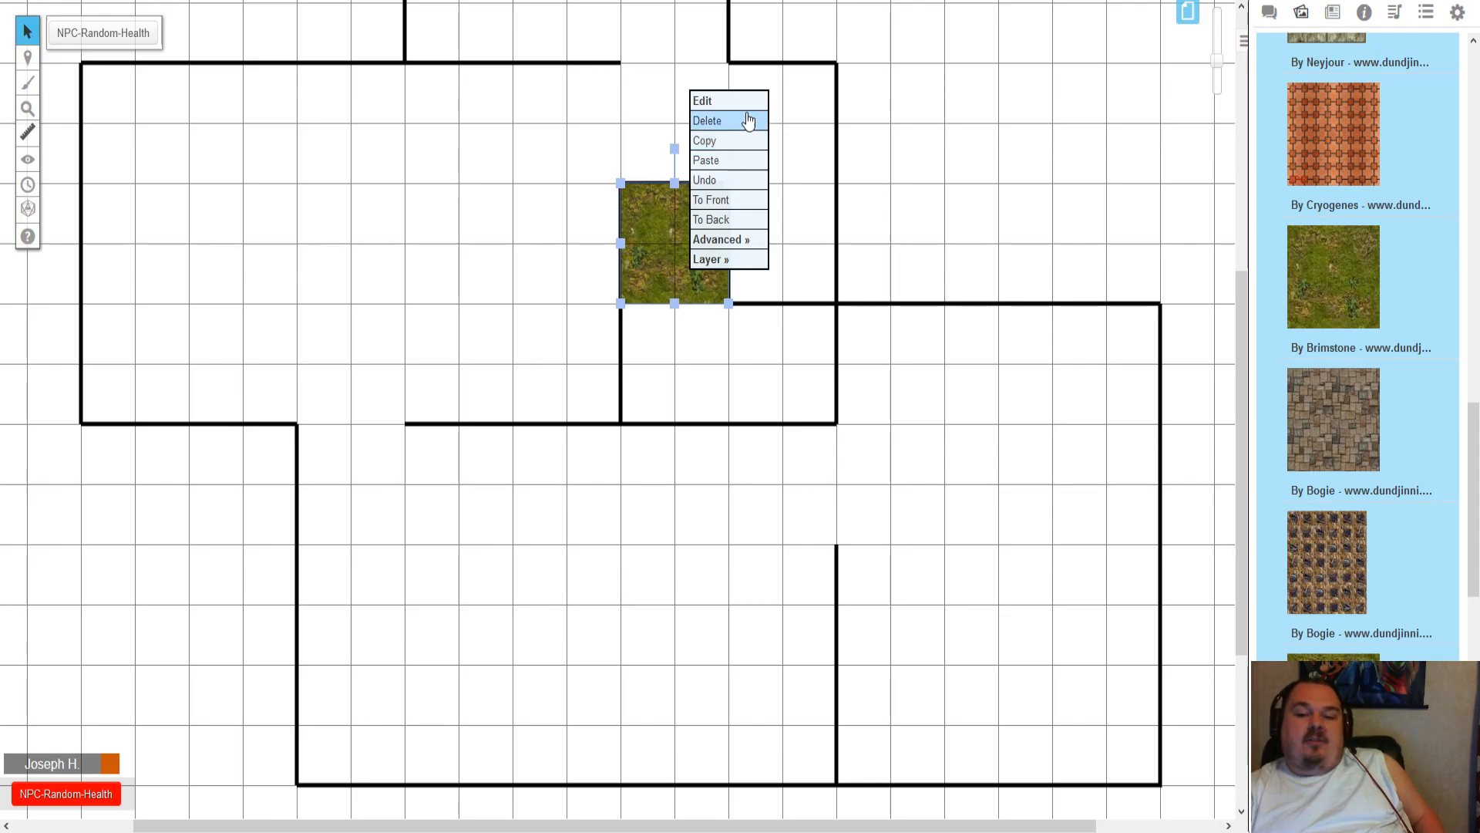
{"action": "left_click", "coordinate": [877, 128]}
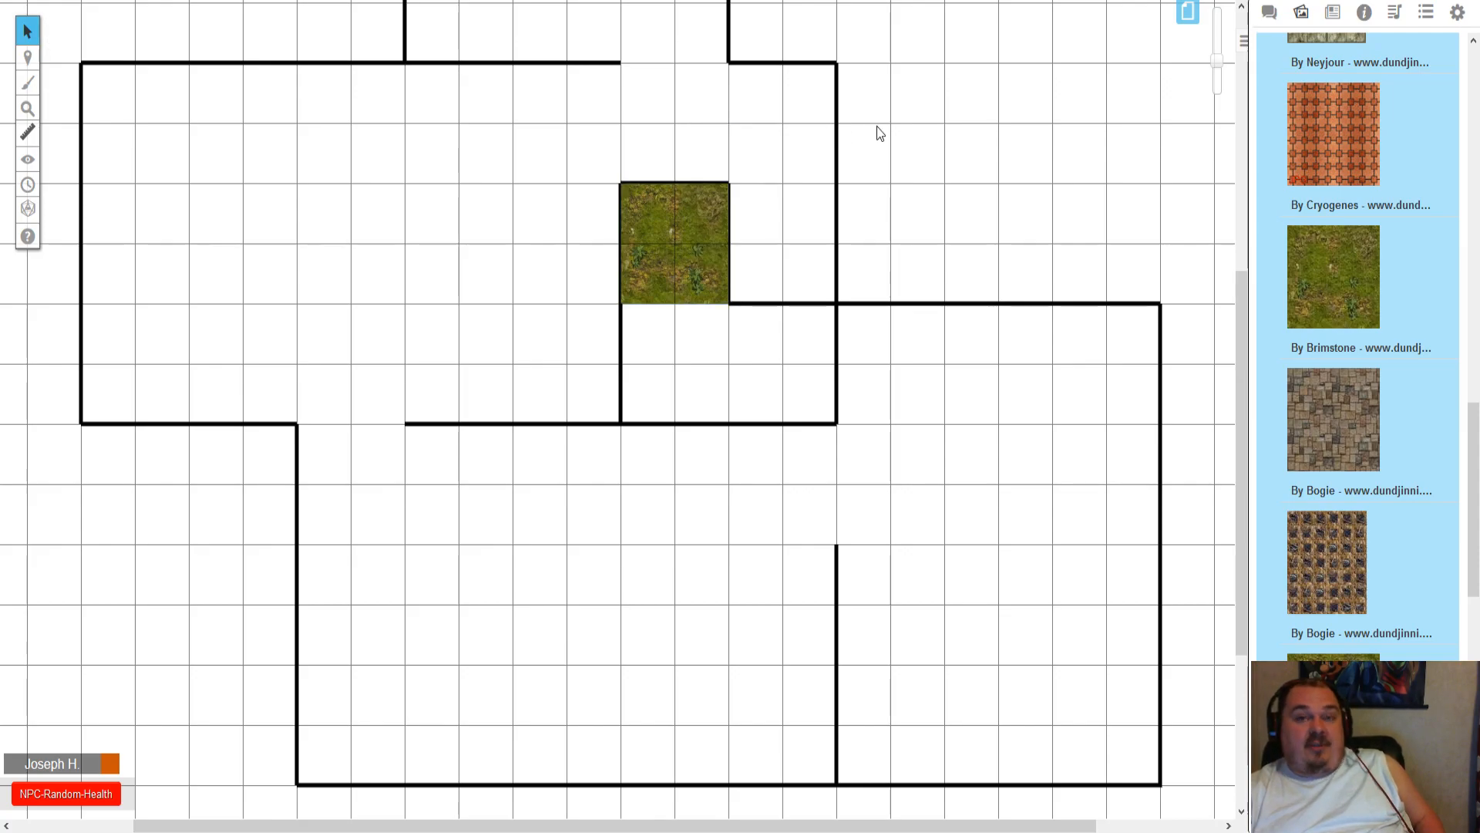
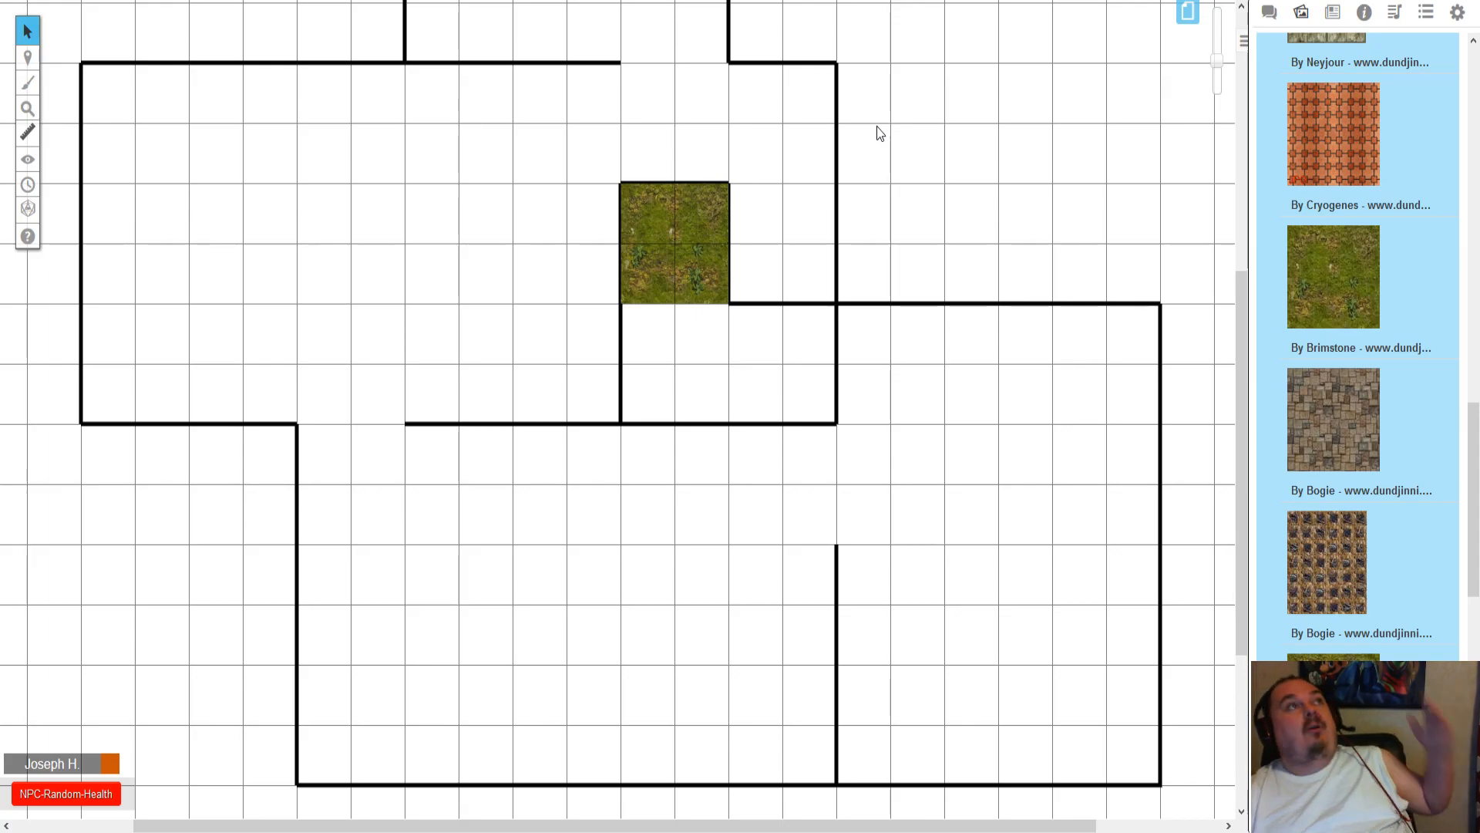
- Send the corridor's grass tile to the back, behind the black walls, and deselect it
{"action": "left_click", "coordinate": [643, 242]}
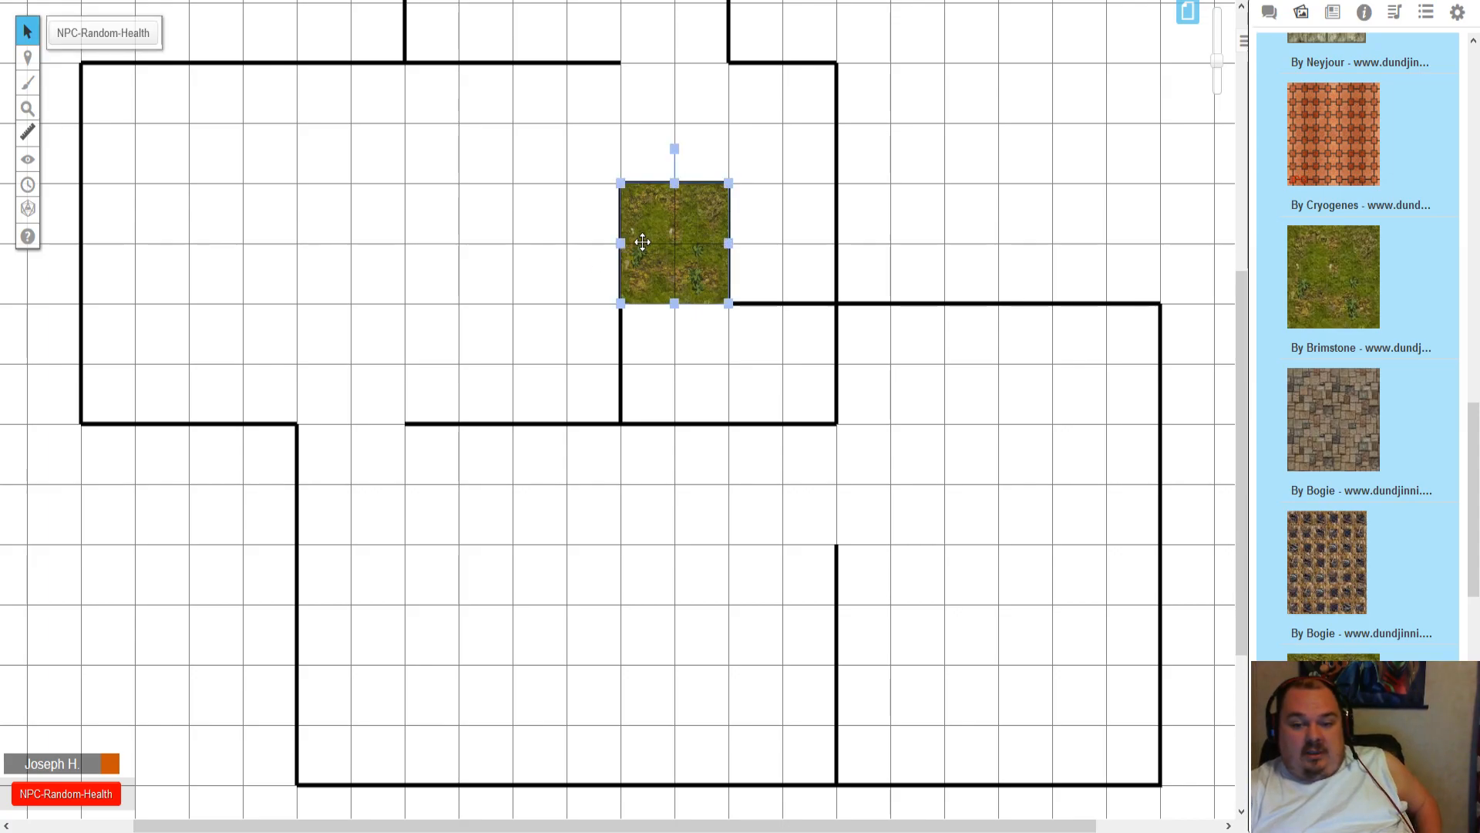
{"action": "right_click", "coordinate": [643, 242]}
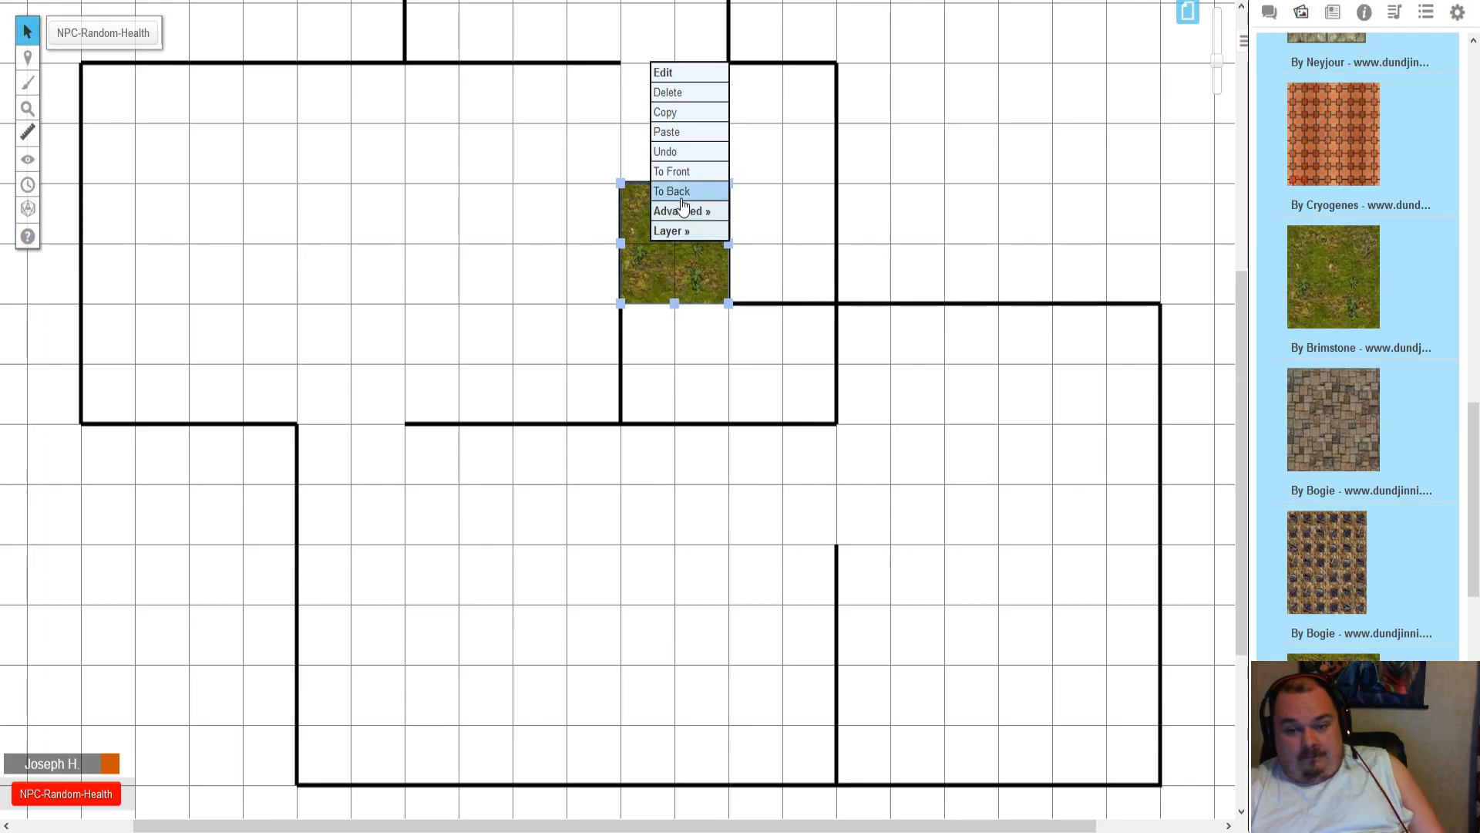
{"action": "mouse_move", "coordinate": [685, 216]}
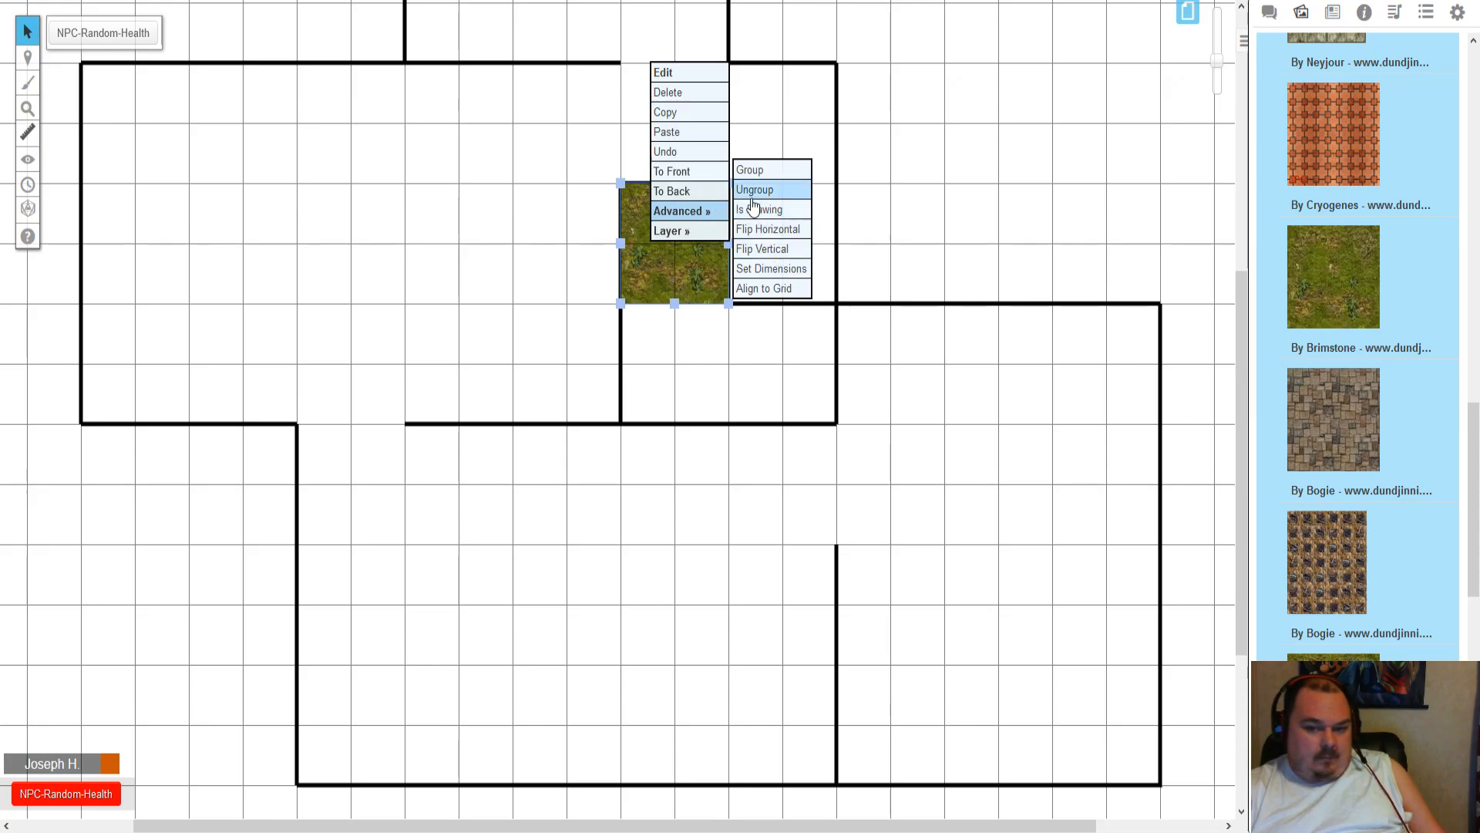
{"action": "left_click", "coordinate": [694, 192]}
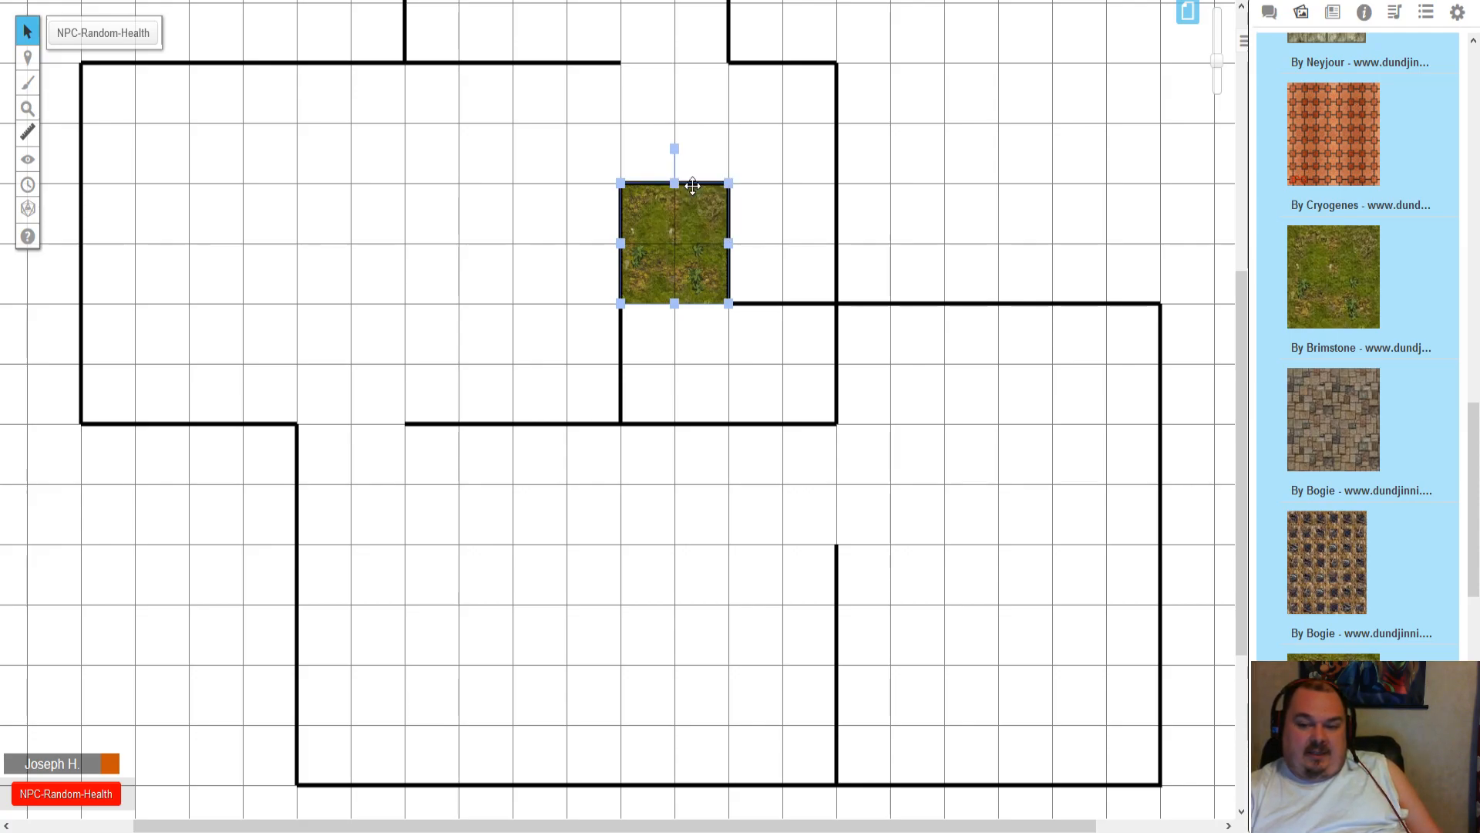
{"action": "left_click", "coordinate": [771, 220]}
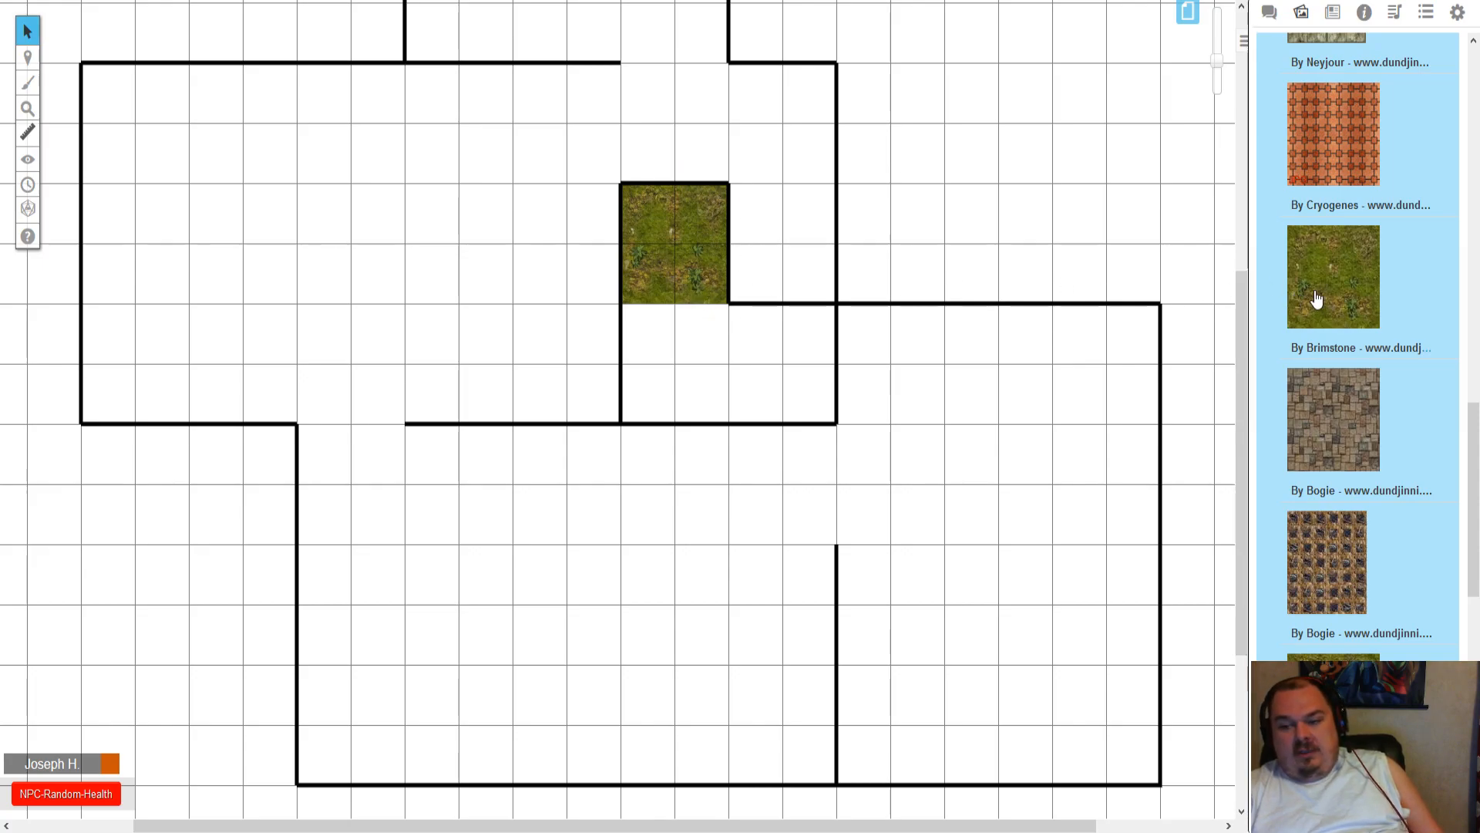
- Place a second two-by-two-square grass tile directly below the first one in the corridor
{"action": "left_click_drag", "start_coordinate": [1328, 291], "coordinate": [678, 351]}
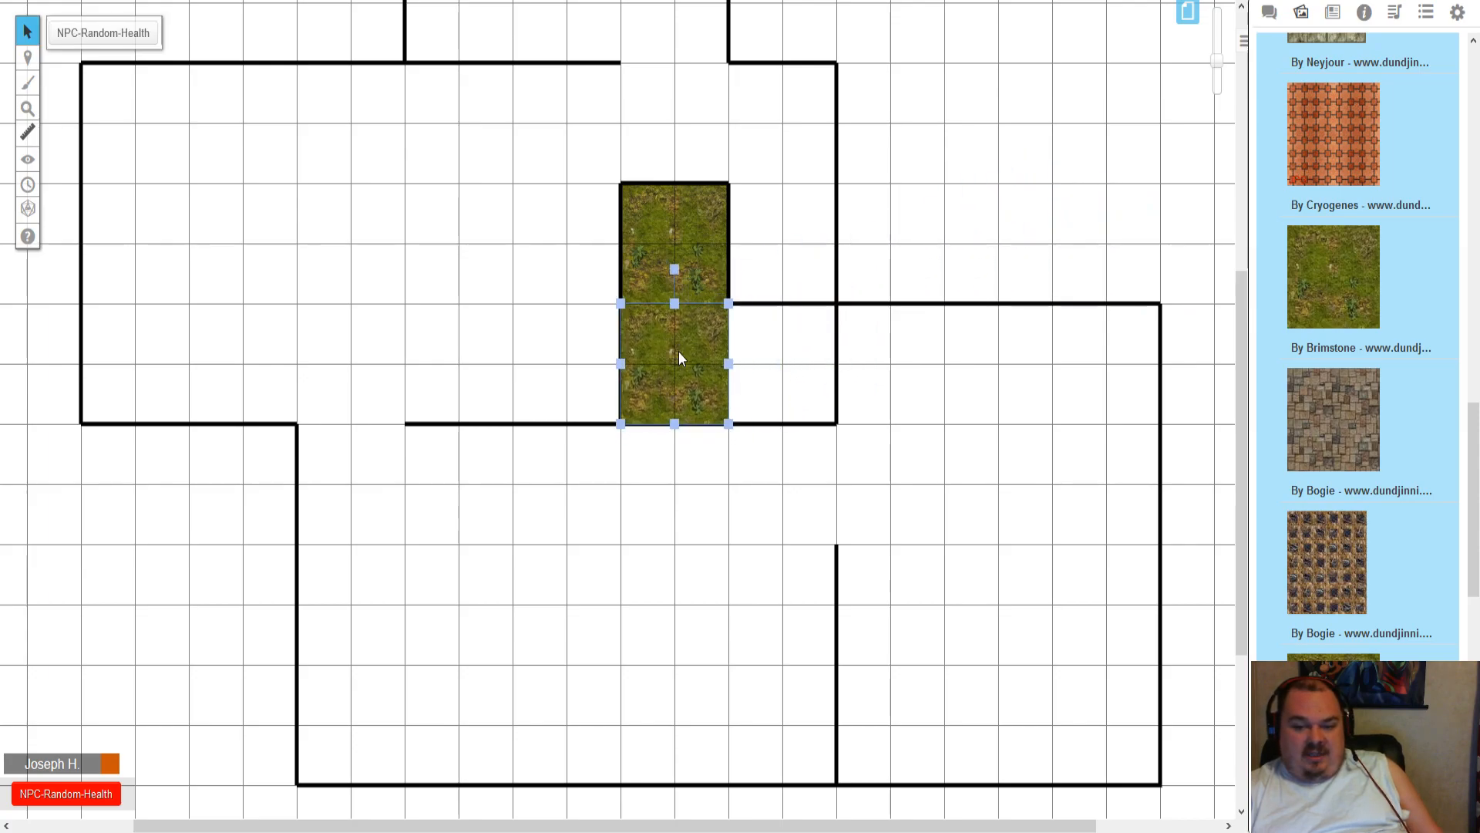
- Send the second grass tile in the corridor to the back, behind the black walls, and deselect it
{"action": "right_click", "coordinate": [679, 353]}
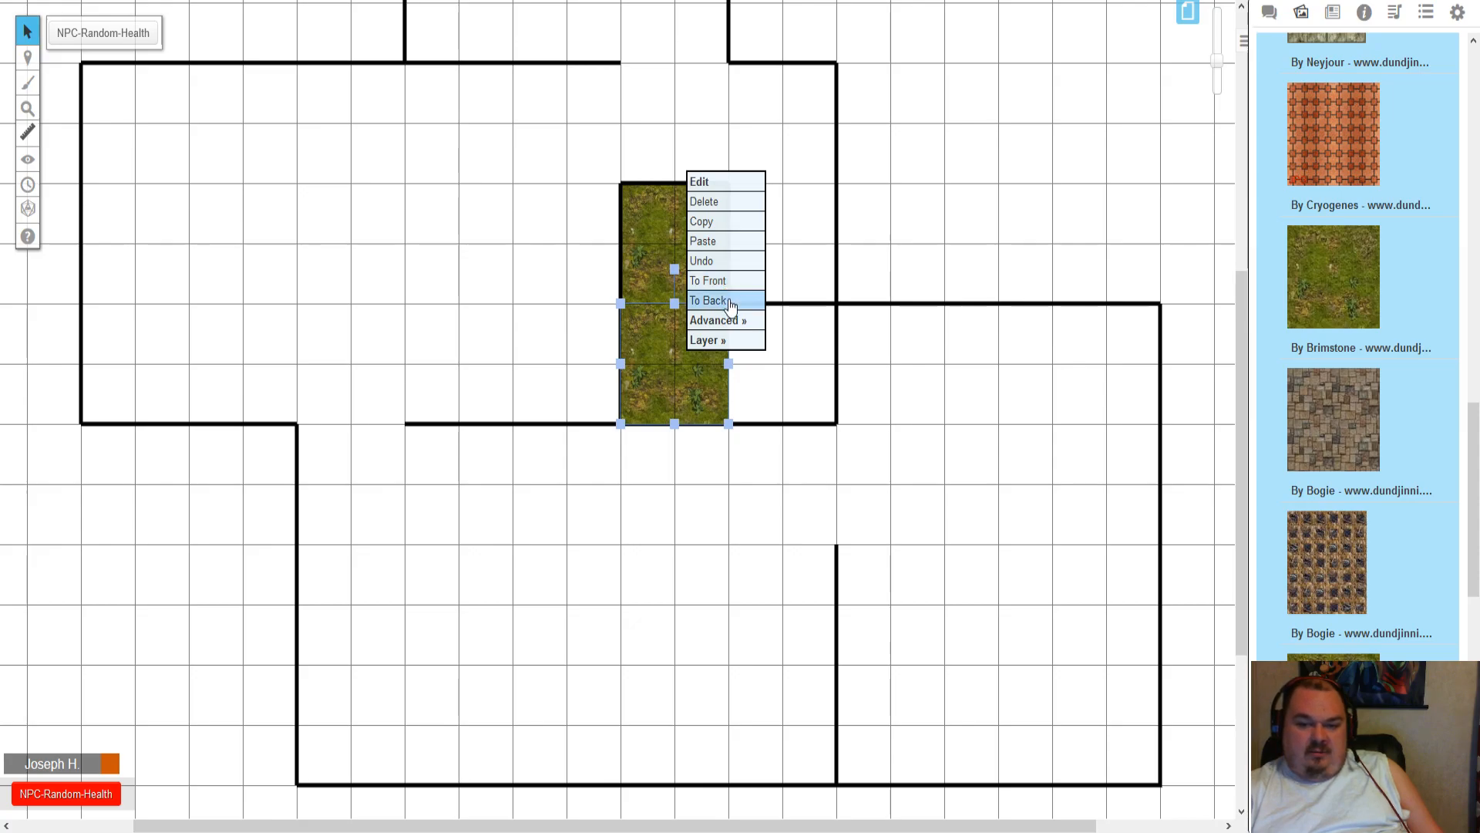
{"action": "left_click", "coordinate": [729, 300]}
{"action": "left_click", "coordinate": [757, 340]}
- Place a two-by-two-square grass tile directly right of the corridor's second tile, send it to the back and deselect it
{"action": "left_click_drag", "start_coordinate": [1362, 296], "coordinate": [774, 332]}
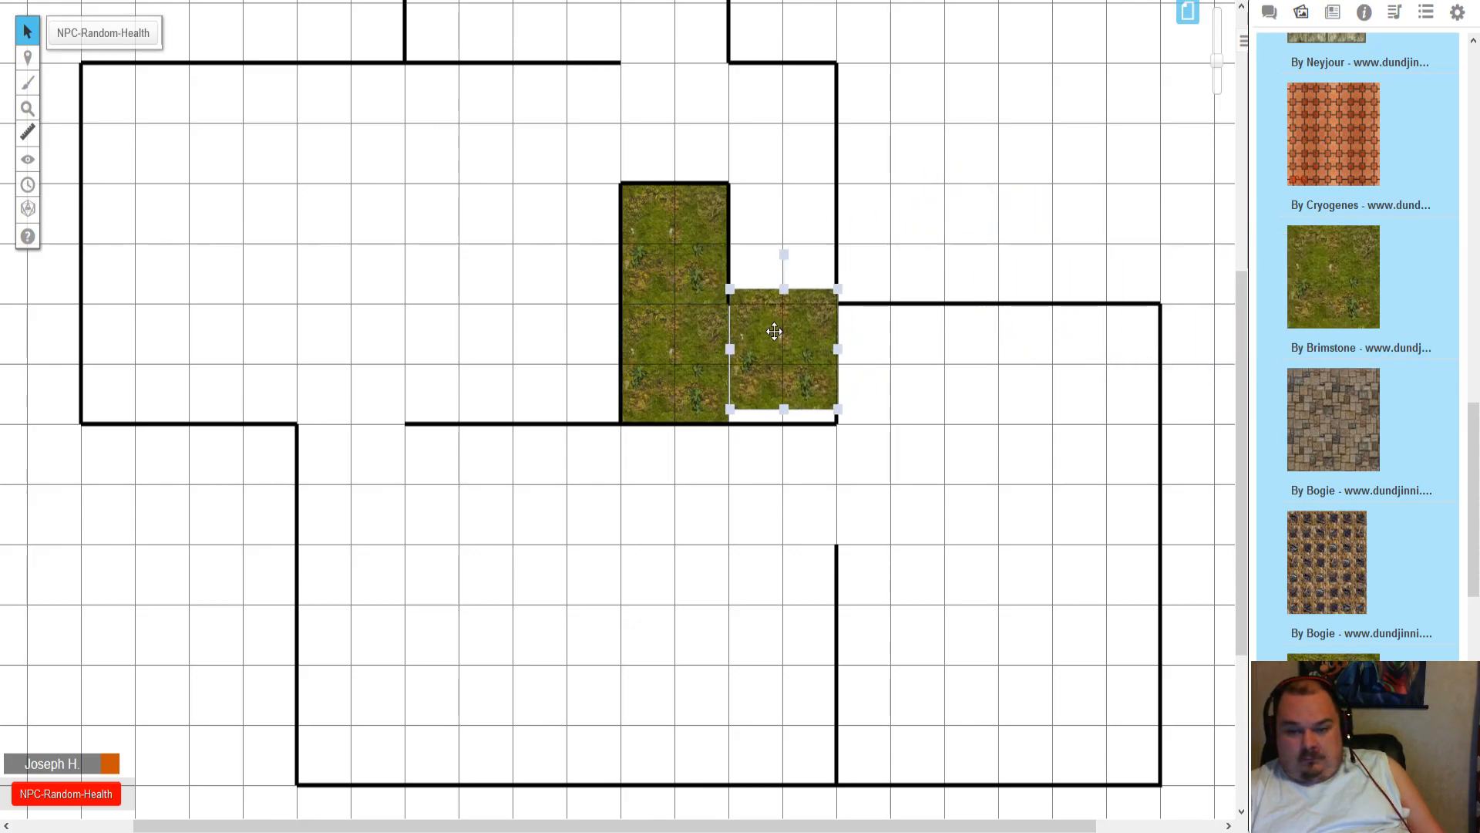
{"action": "right_click", "coordinate": [774, 331]}
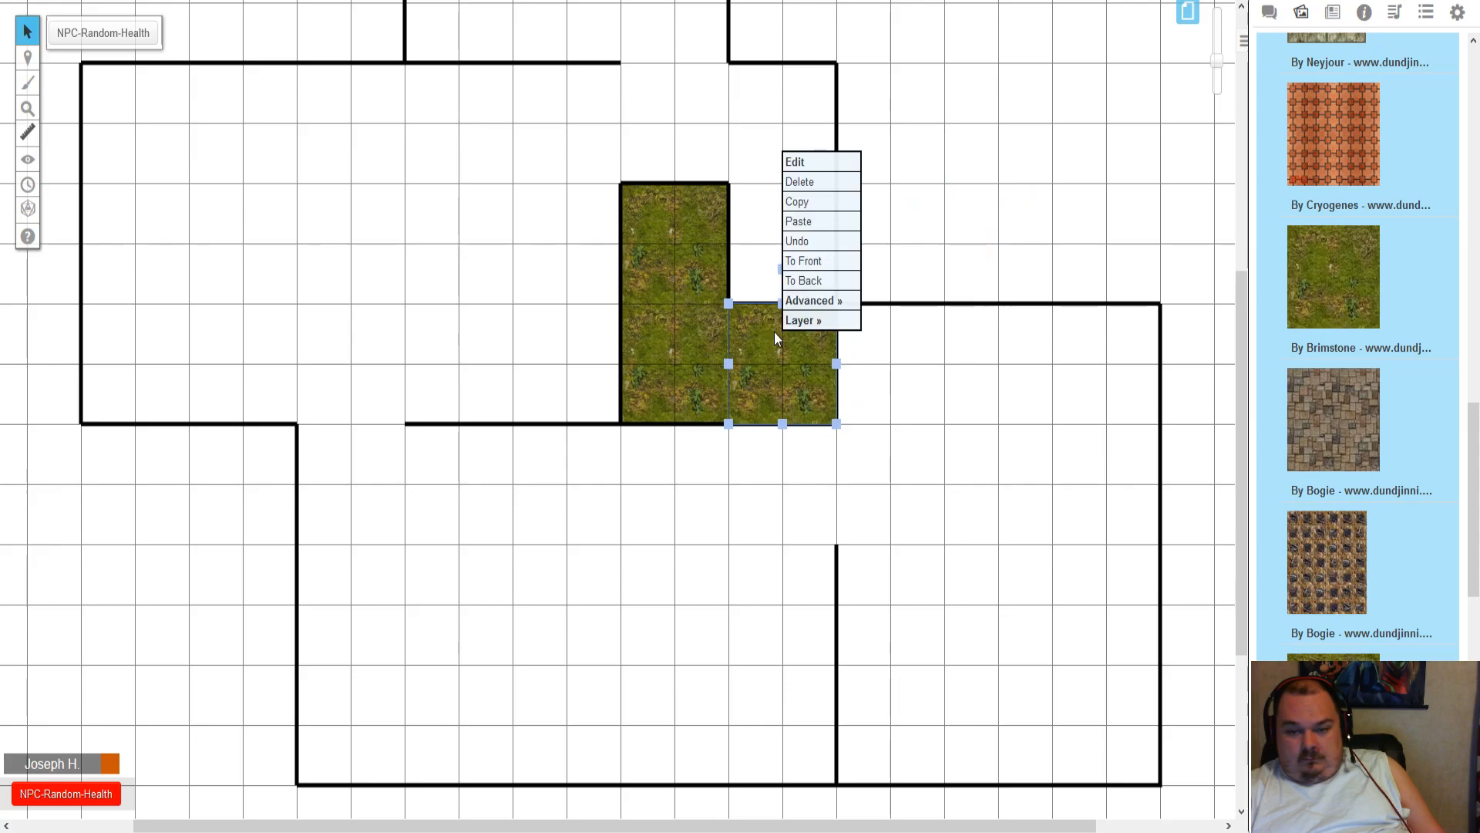
{"action": "left_click", "coordinate": [826, 289]}
{"action": "left_click", "coordinate": [910, 241]}
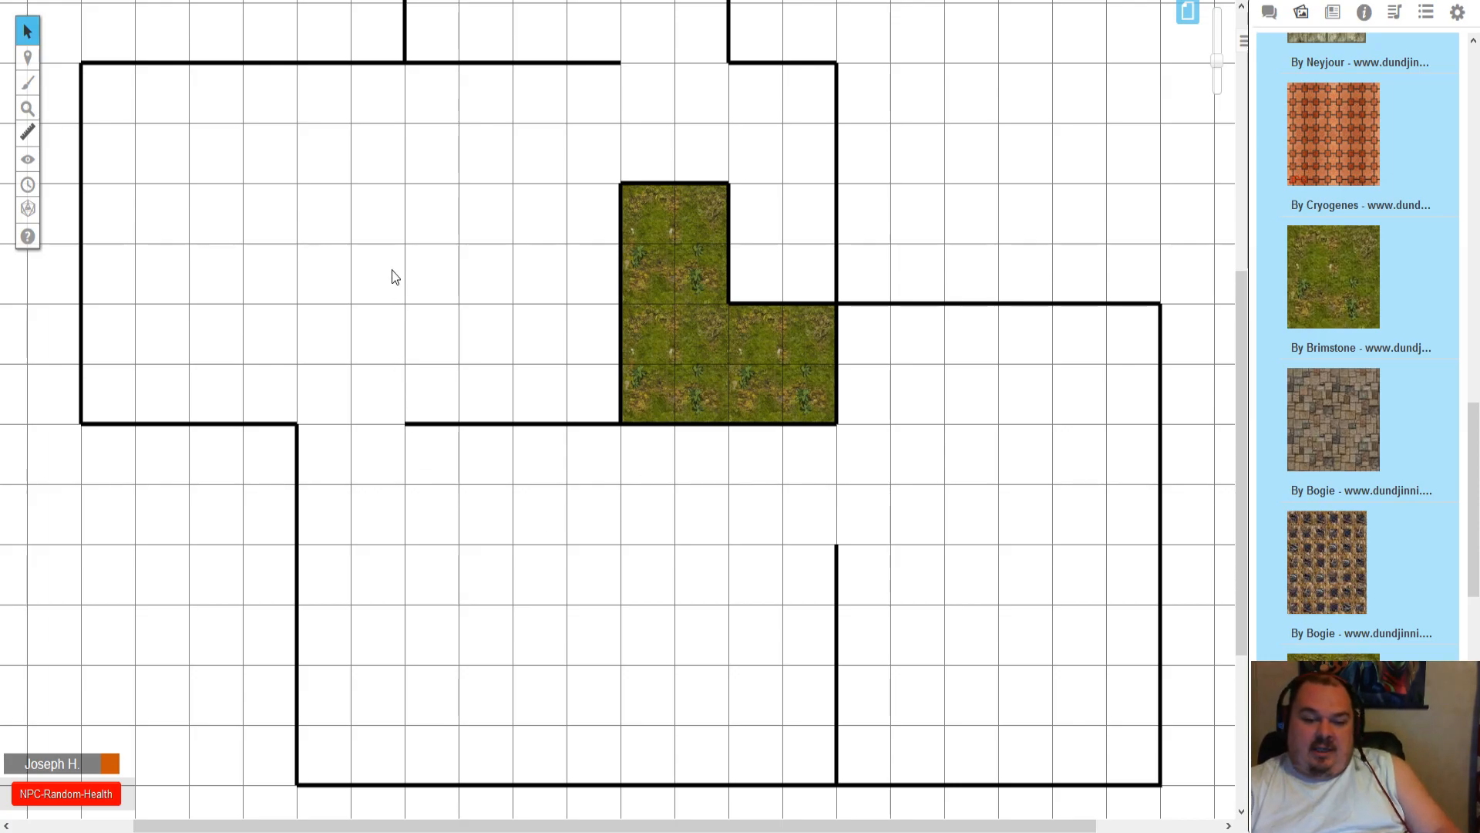
- Look over the dungeon's rooms around the grass-covered corridor and the available library tiles
{"action": "scroll", "coordinate": [948, 290], "scroll_direction": "up", "scroll_amount": 5}
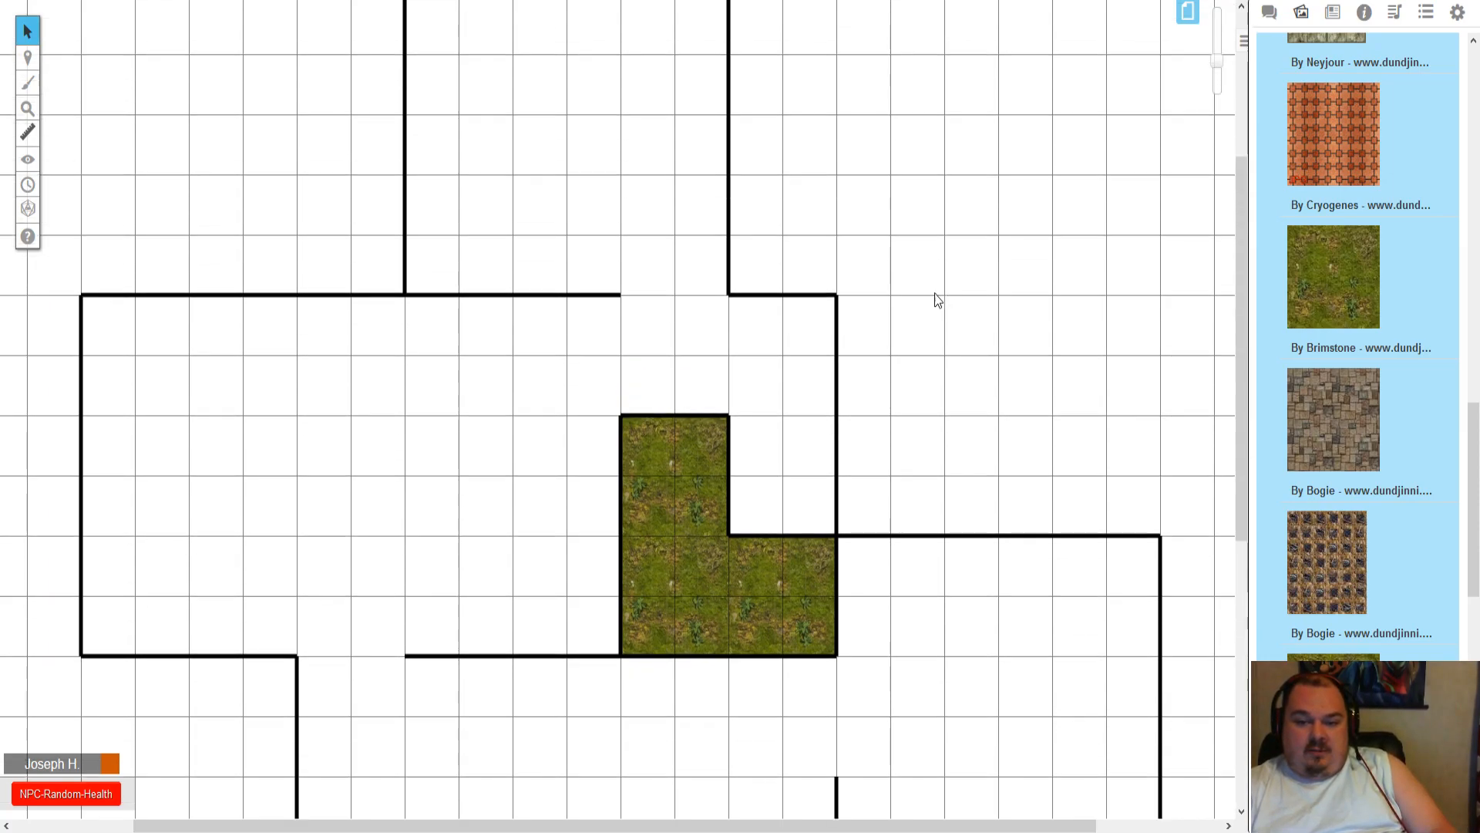
{"action": "scroll", "coordinate": [1419, 266], "scroll_direction": "down", "scroll_amount": 3}
{"action": "scroll", "coordinate": [1079, 436], "scroll_direction": "down", "scroll_amount": 5}
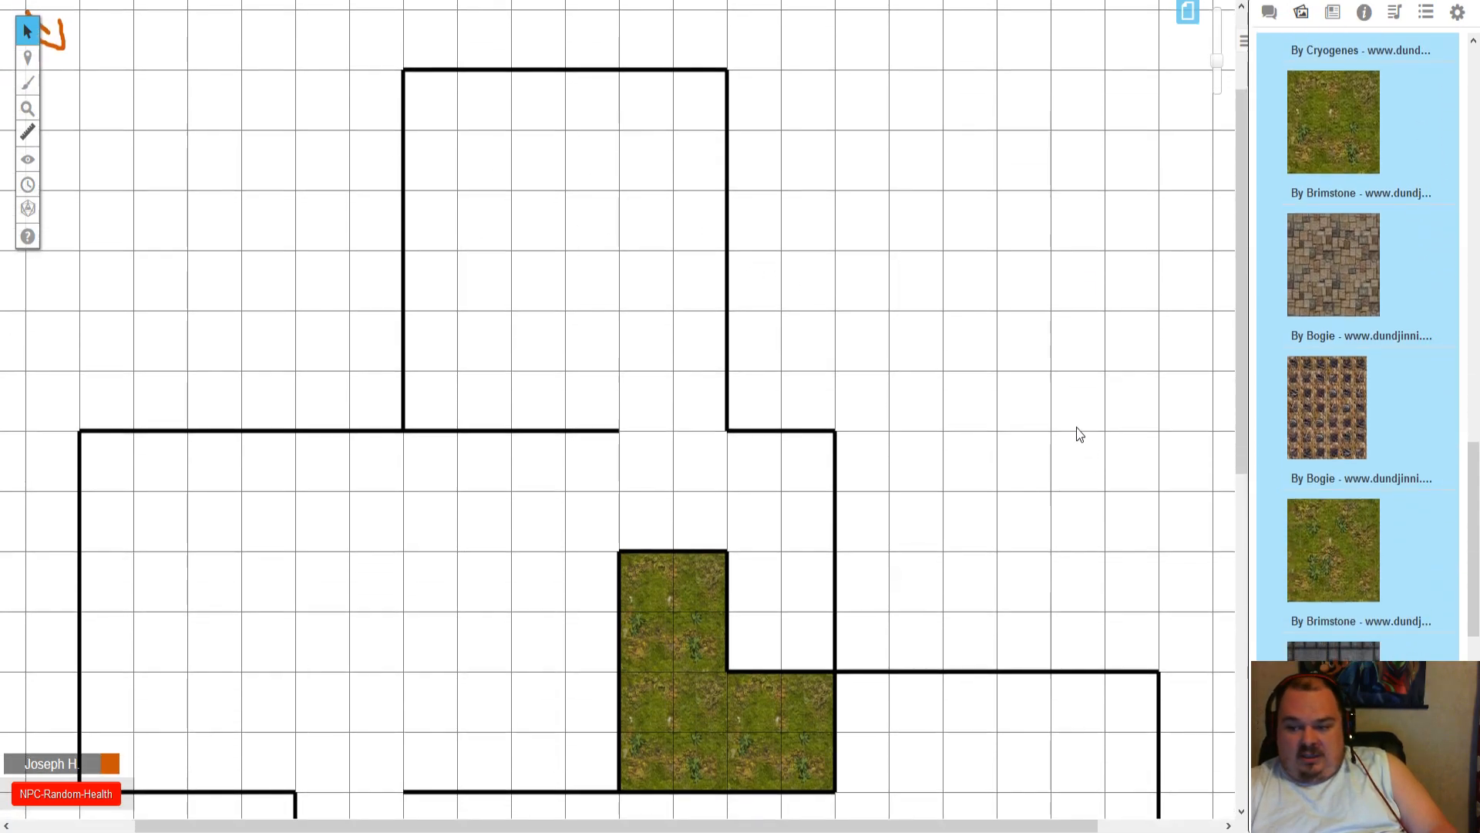
{"action": "scroll", "coordinate": [1043, 317], "scroll_direction": "right", "scroll_amount": 1}
{"action": "scroll", "coordinate": [1141, 231], "scroll_direction": "down", "scroll_amount": 2}
{"action": "scroll", "coordinate": [1141, 231], "scroll_direction": "left", "scroll_amount": 3}
{"action": "scroll", "coordinate": [1172, 270], "scroll_direction": "up", "scroll_amount": 5}
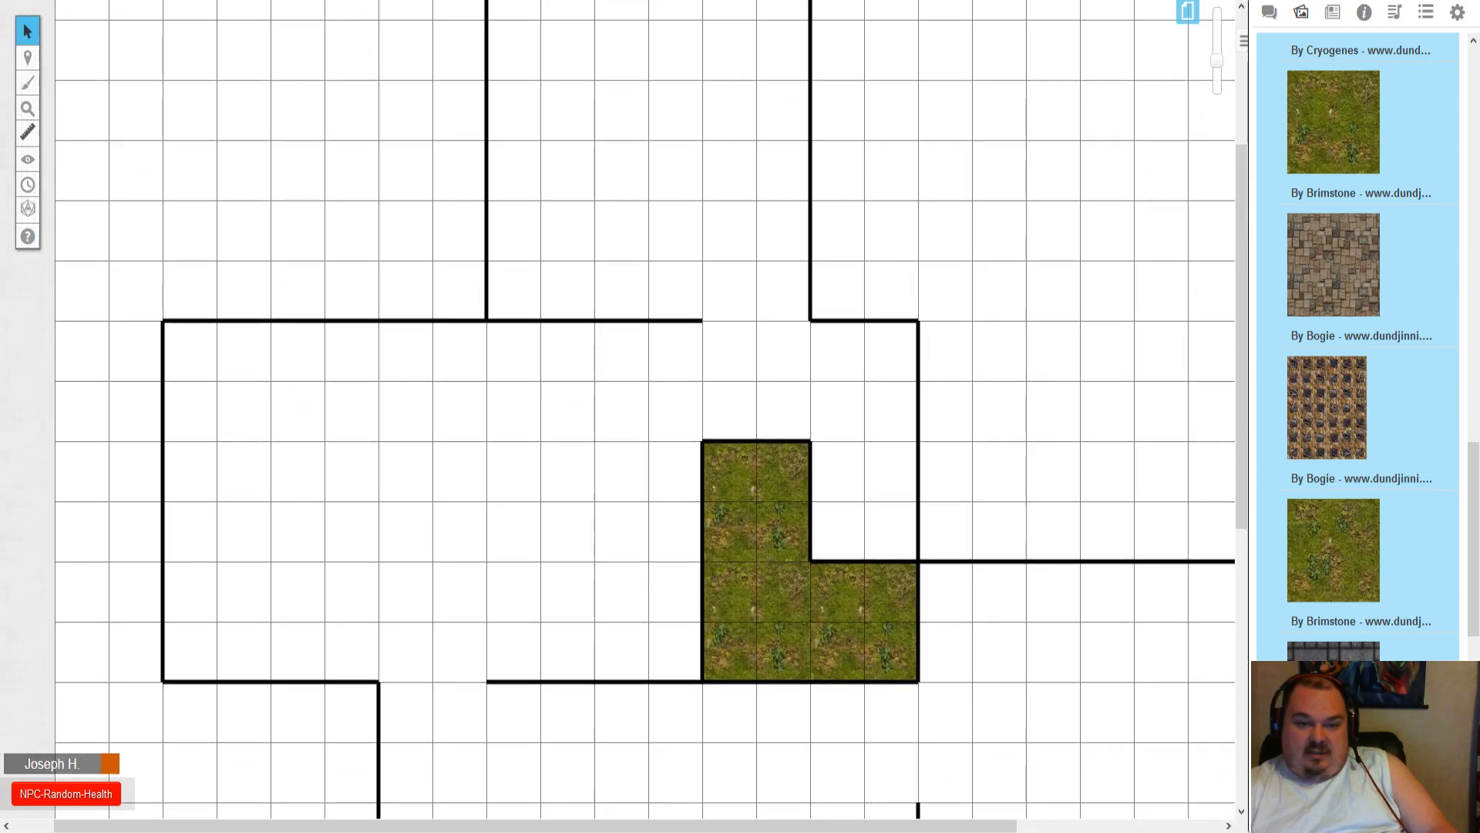
{"action": "left_click", "coordinate": [332, 0]}
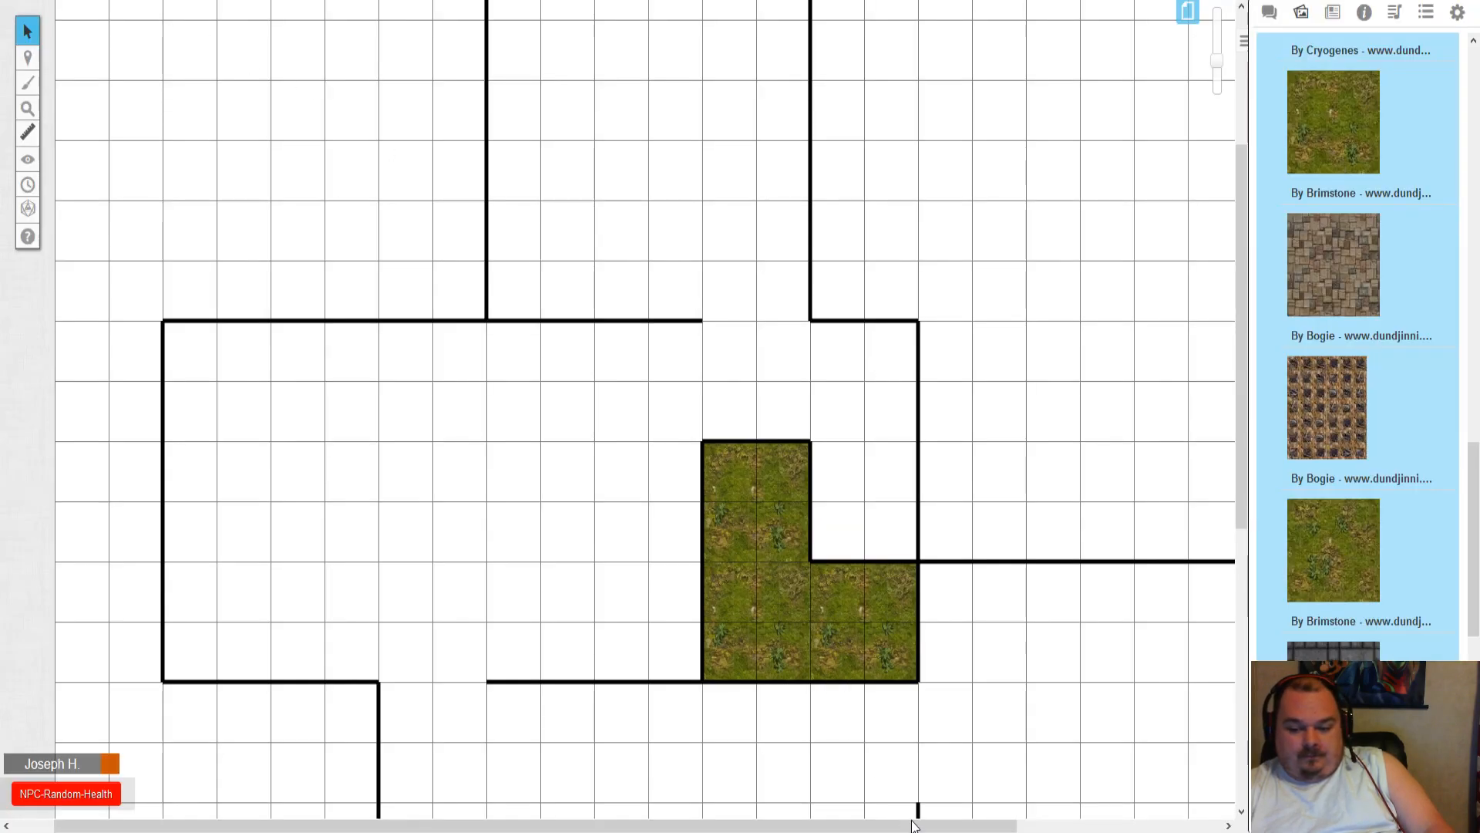
- Delete the wall line forming the right and bottom sides of the dungeon's lower-right room
{"action": "left_click_drag", "start_coordinate": [914, 824], "coordinate": [1120, 825]}
{"action": "scroll", "coordinate": [1027, 501], "scroll_direction": "down", "scroll_amount": 1}
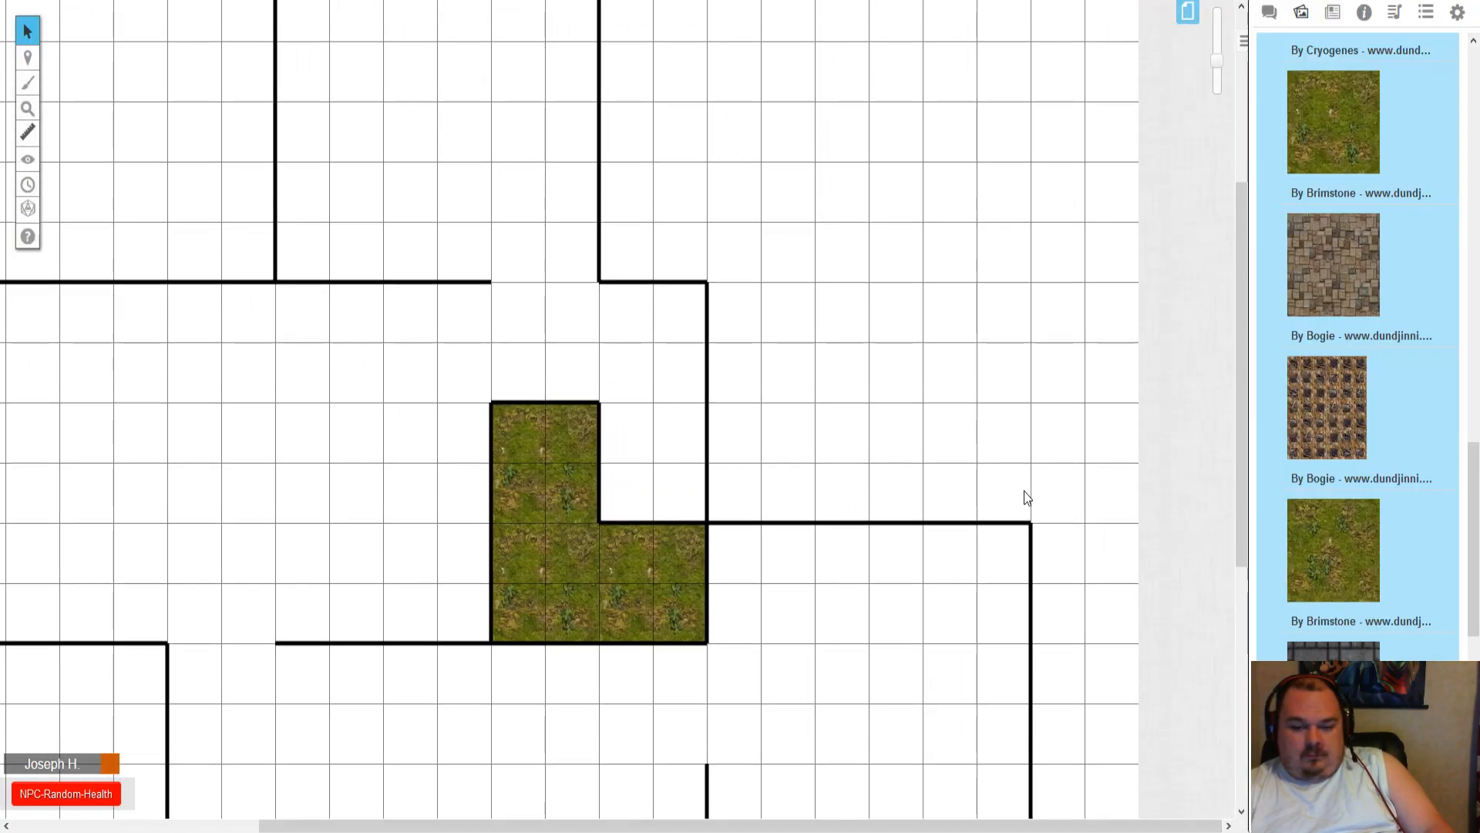
{"action": "scroll", "coordinate": [1024, 494], "scroll_direction": "down", "scroll_amount": 4}
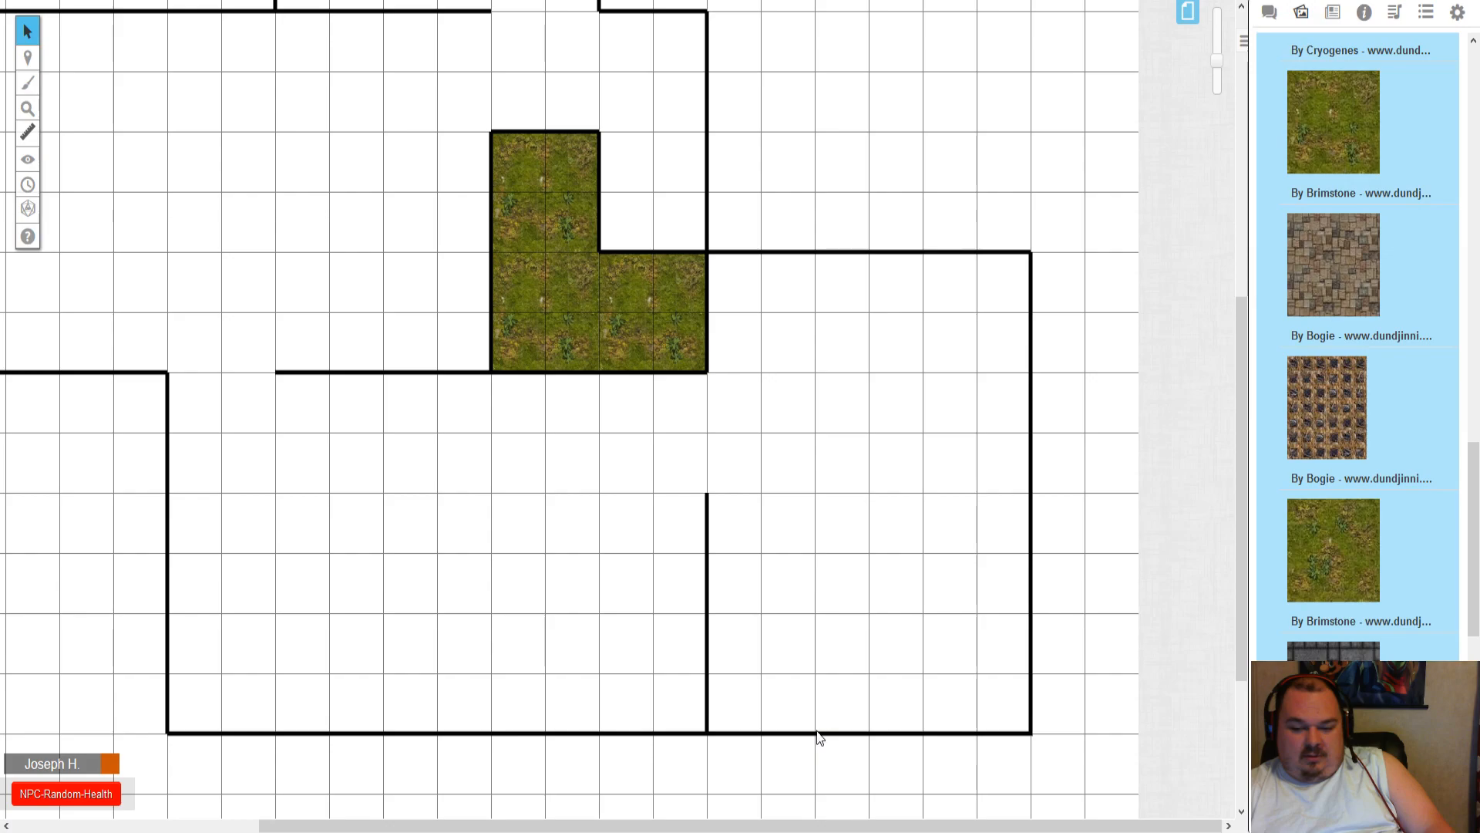
{"action": "left_click", "coordinate": [913, 732]}
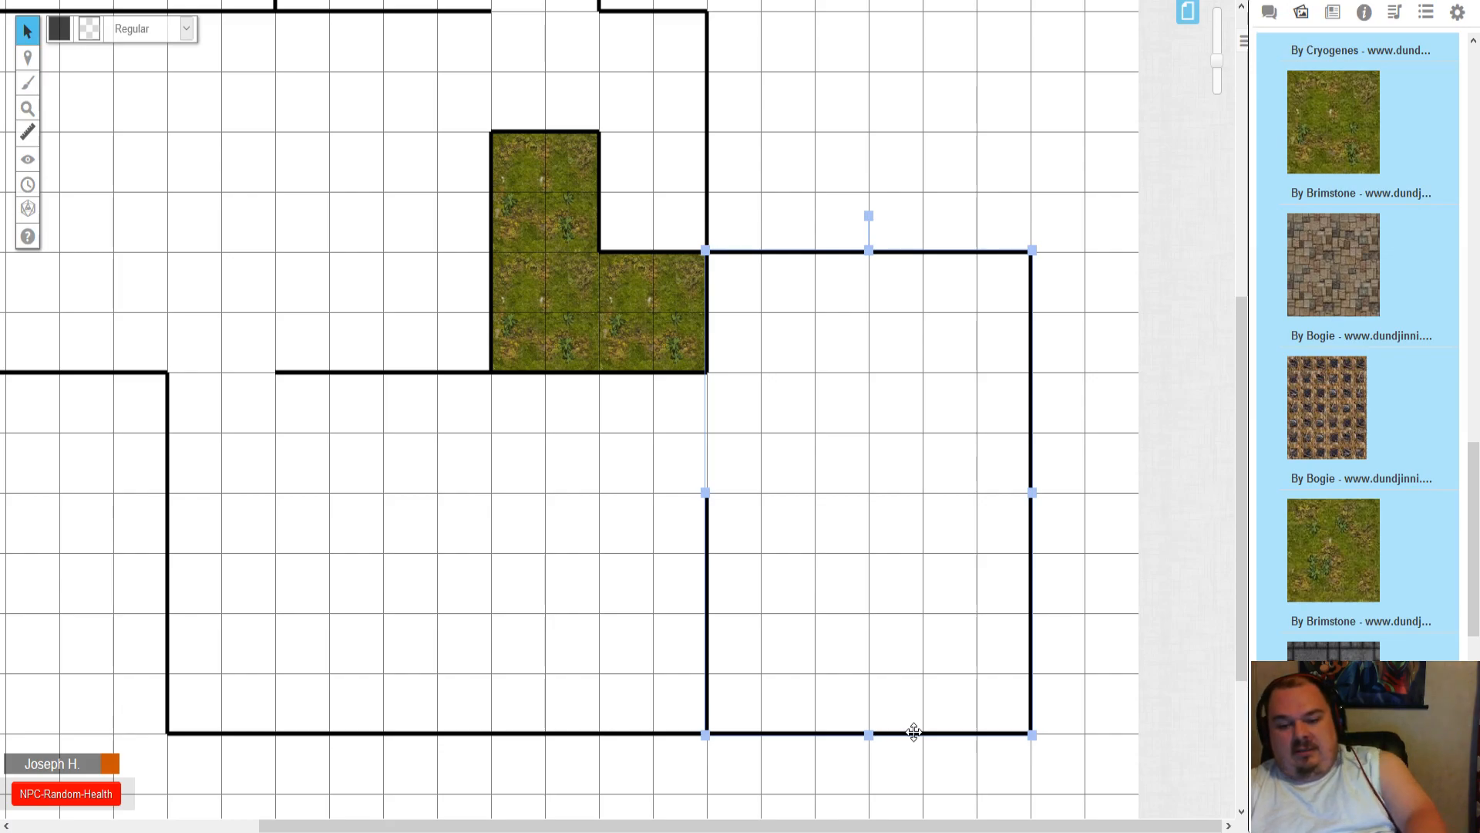
{"action": "key", "text": "Delete"}
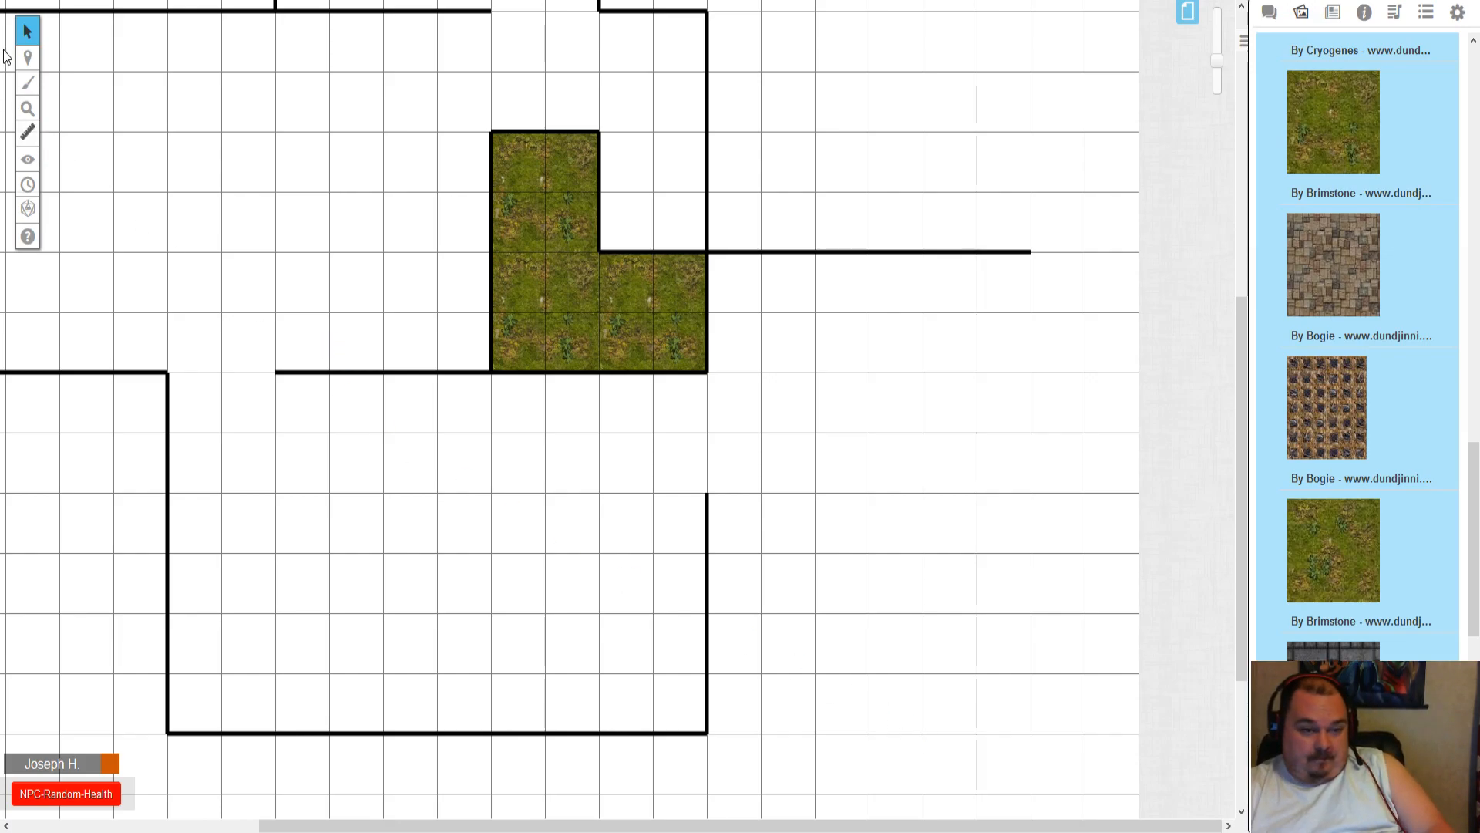
- Choose the Polygon/Line drawing tool and set its stroke colour to black
{"action": "mouse_move", "coordinate": [28, 83]}
{"action": "left_click", "coordinate": [98, 128]}
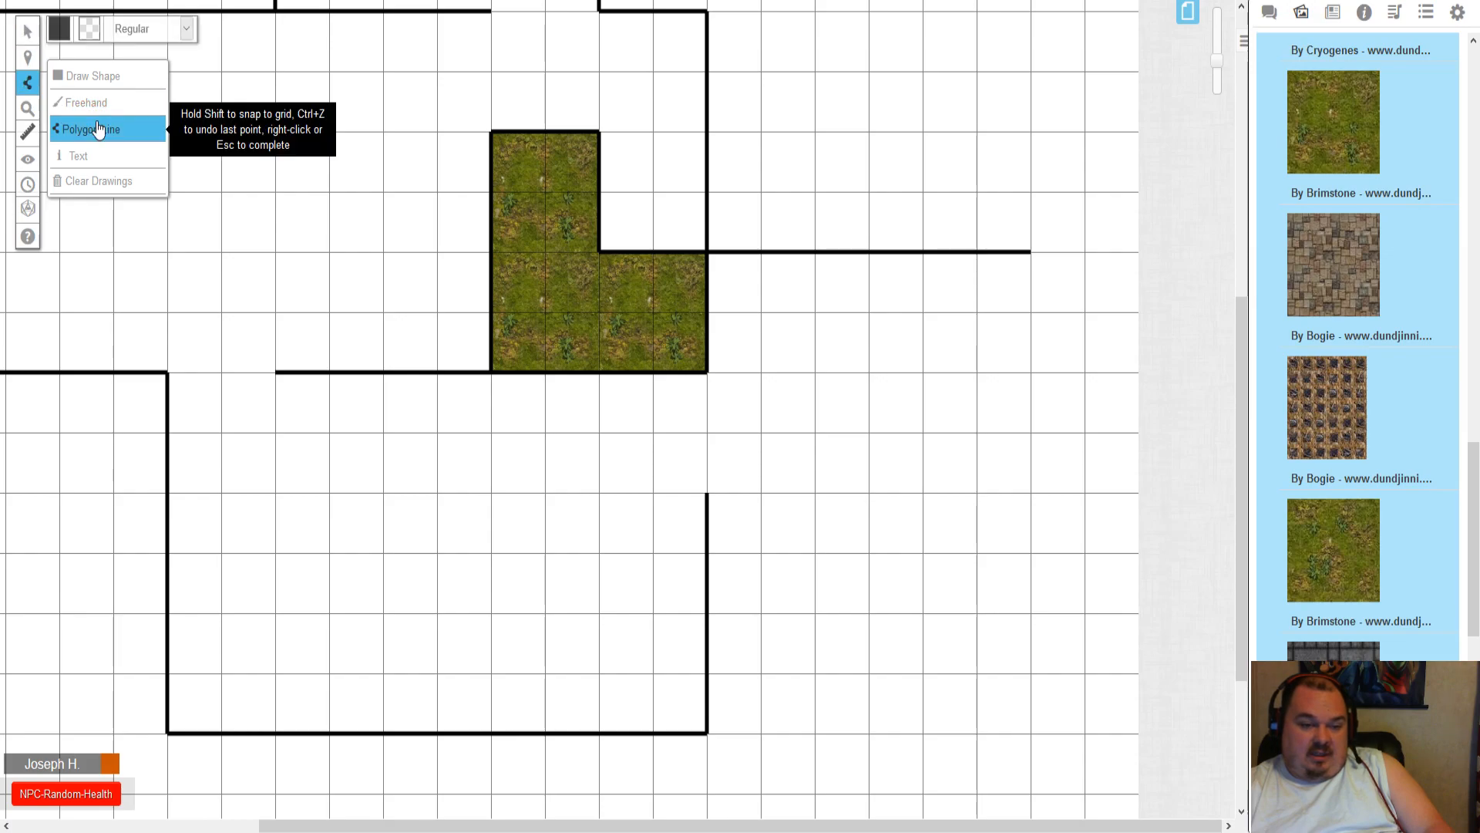
{"action": "left_click", "coordinate": [62, 30]}
{"action": "mouse_move", "coordinate": [33, 47]}
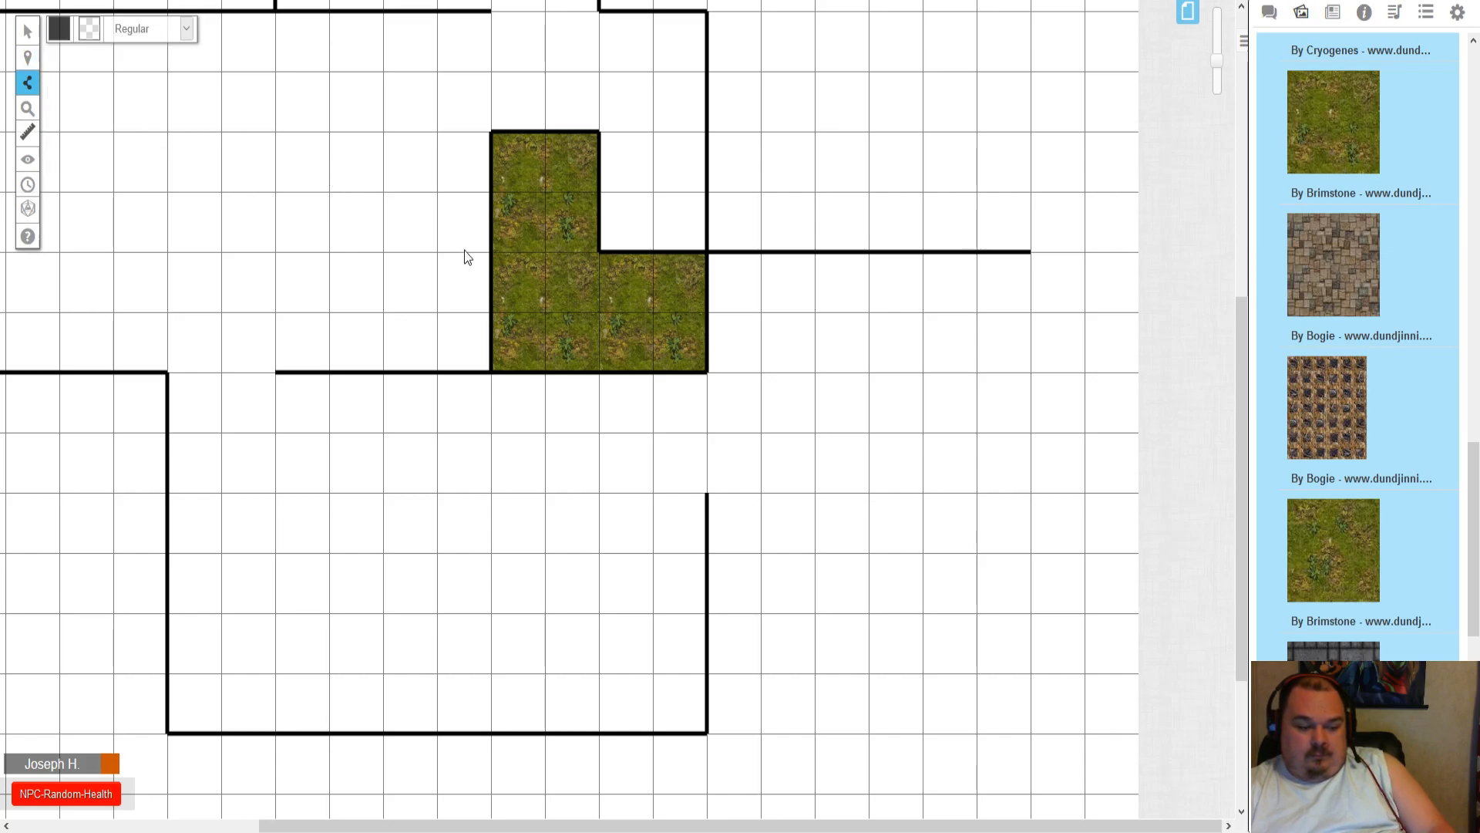
- Select all walls and tiles on the layer and set their outline colour to black
{"action": "key", "text": "ctrl+a"}
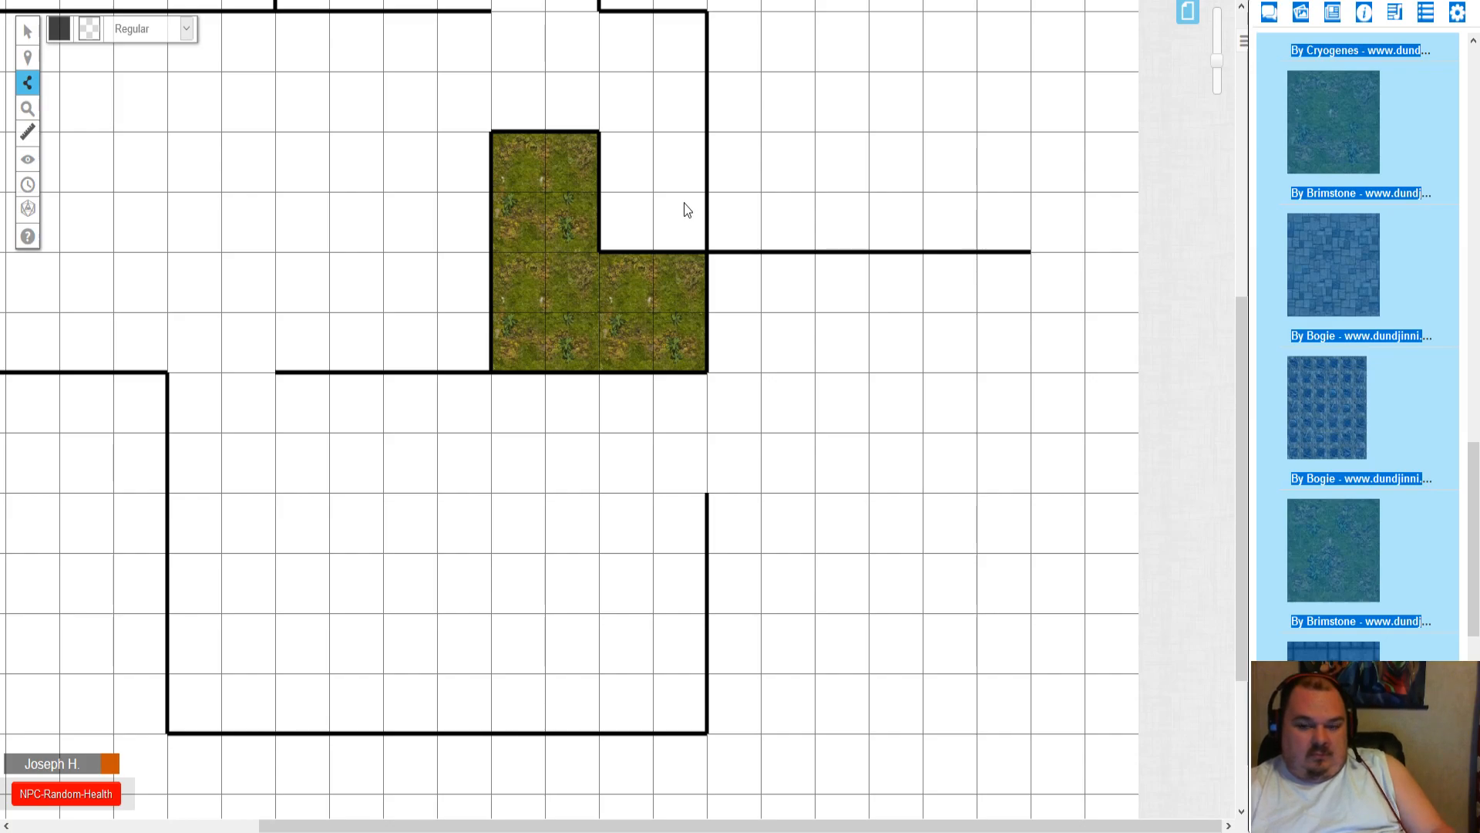
{"action": "key", "text": "ctrl+a"}
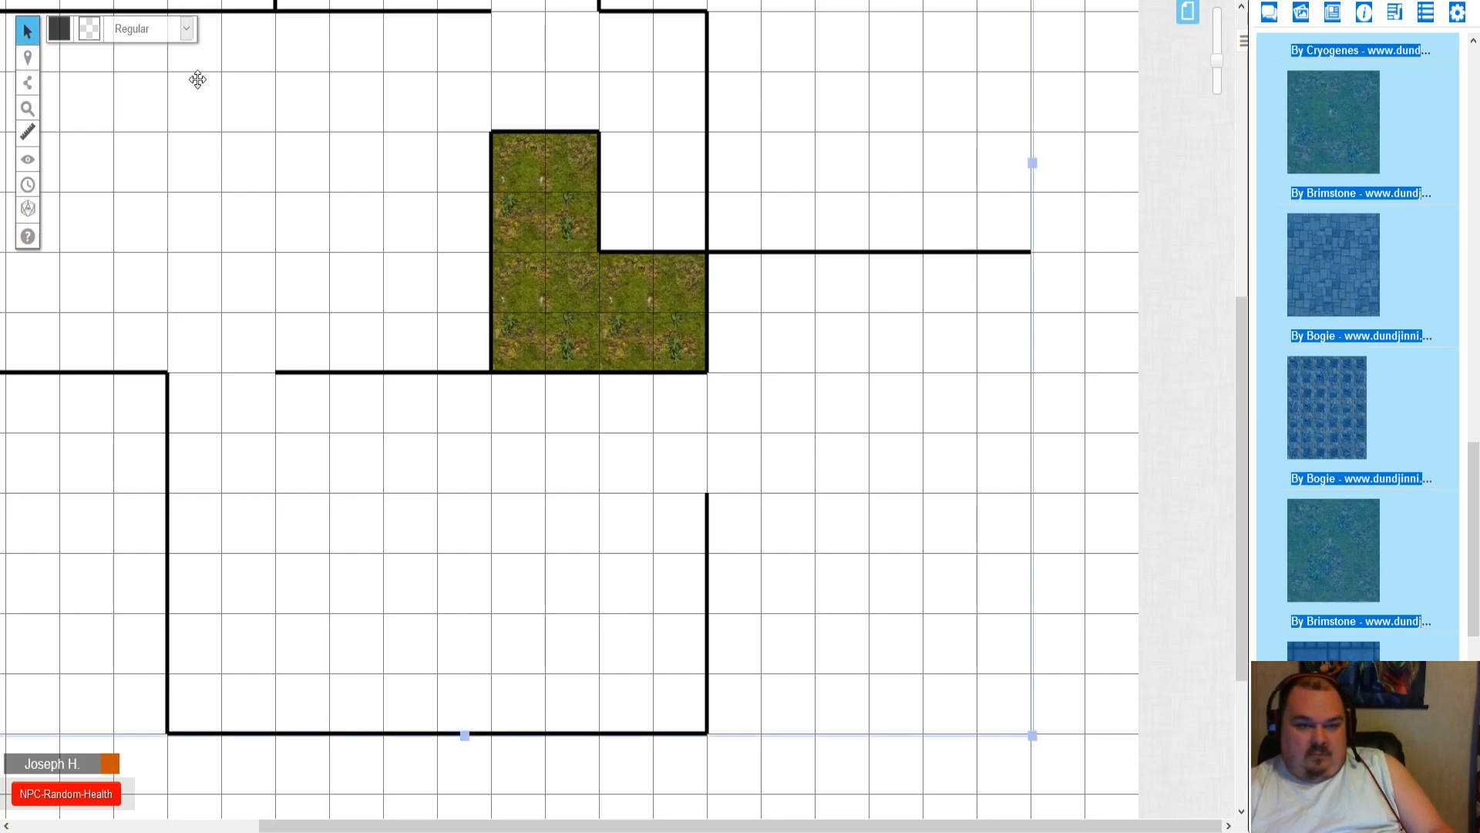
{"action": "left_click", "coordinate": [59, 31]}
{"action": "left_click", "coordinate": [31, 51]}
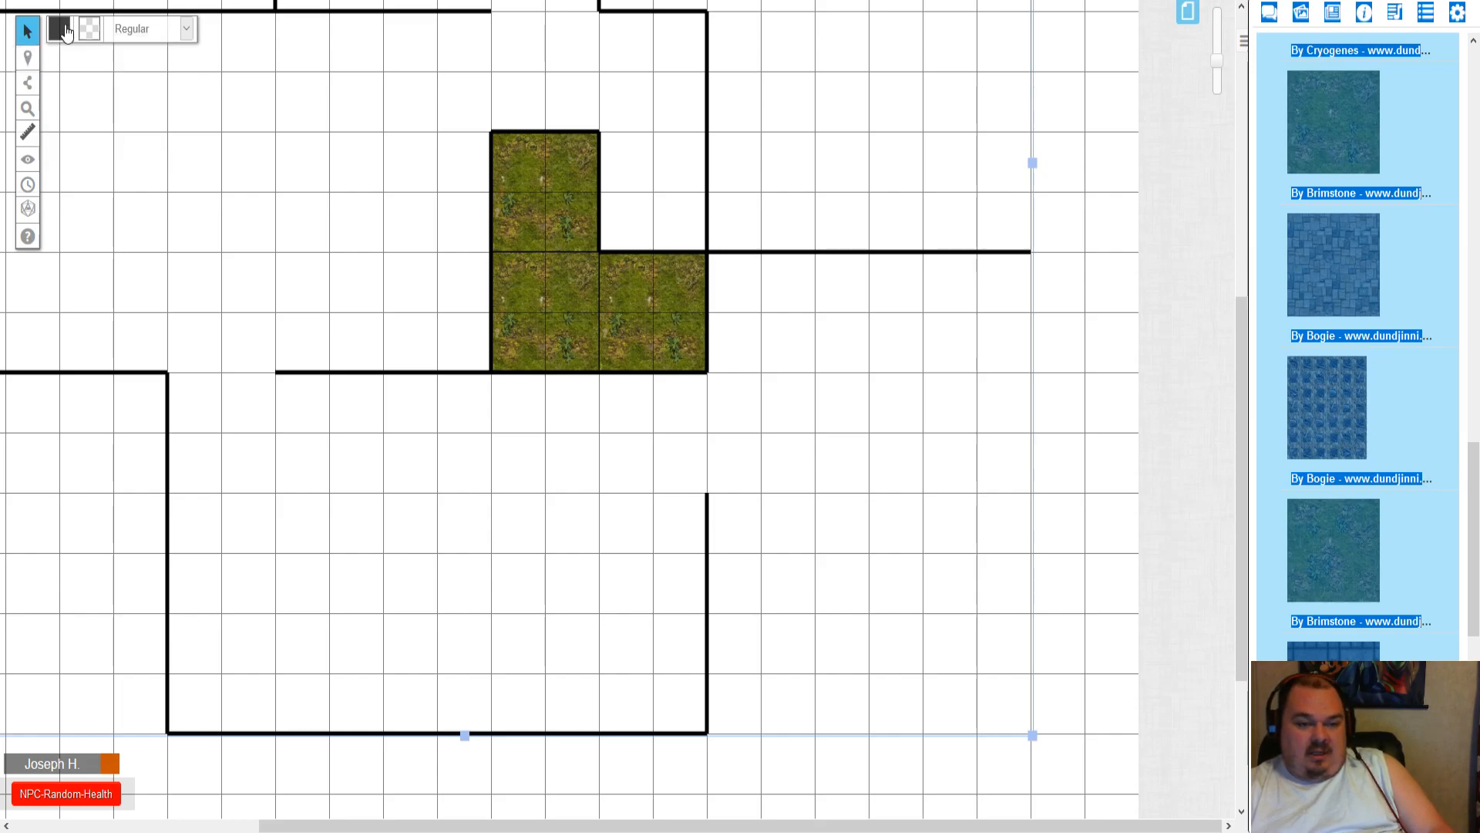
- Try a magenta outline on all selected walls and tiles, restore black and deselect them
{"action": "left_click", "coordinate": [66, 32]}
{"action": "left_click", "coordinate": [78, 79]}
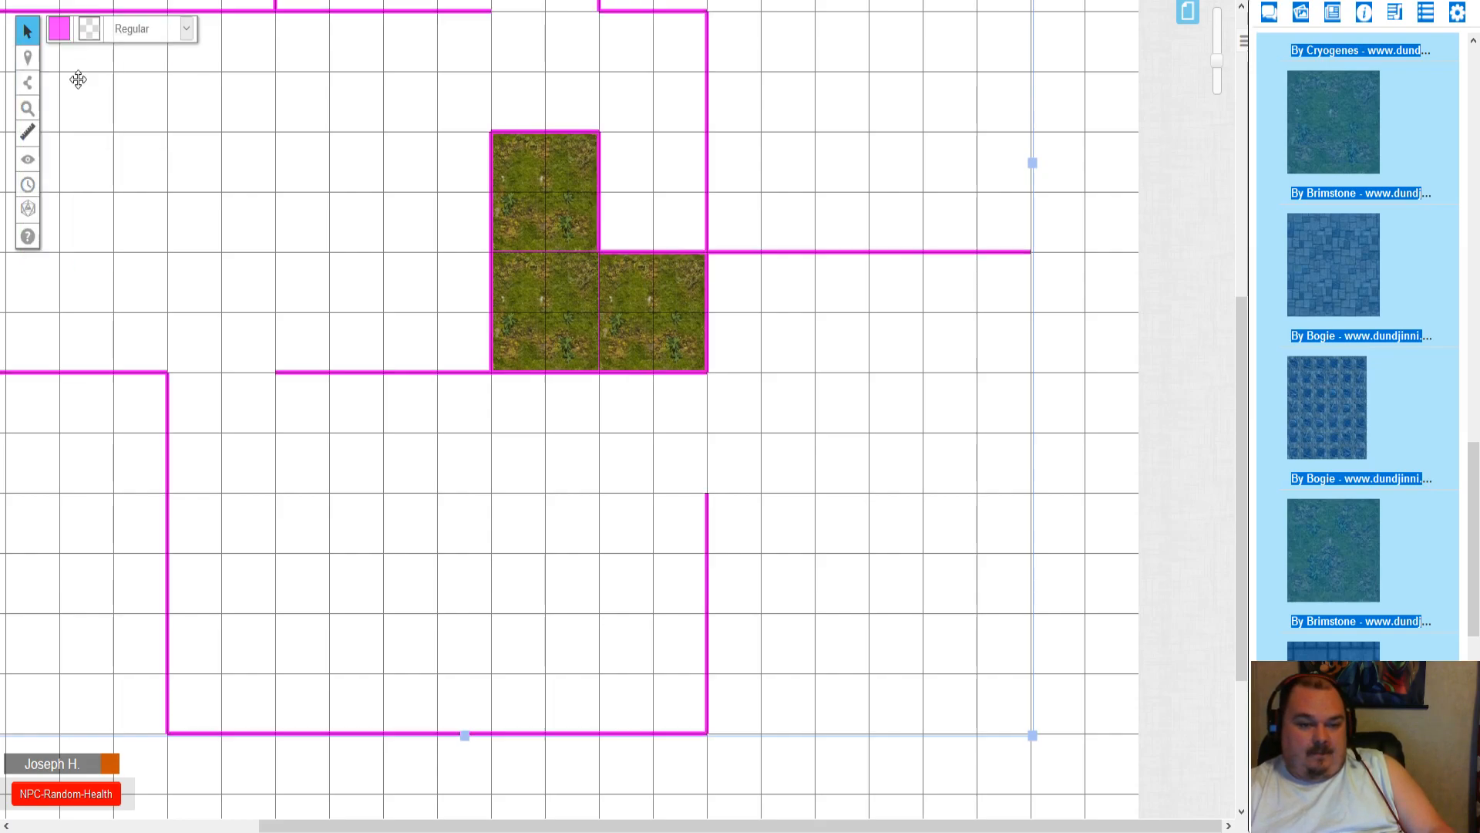
{"action": "left_click", "coordinate": [60, 33]}
{"action": "left_click", "coordinate": [34, 53]}
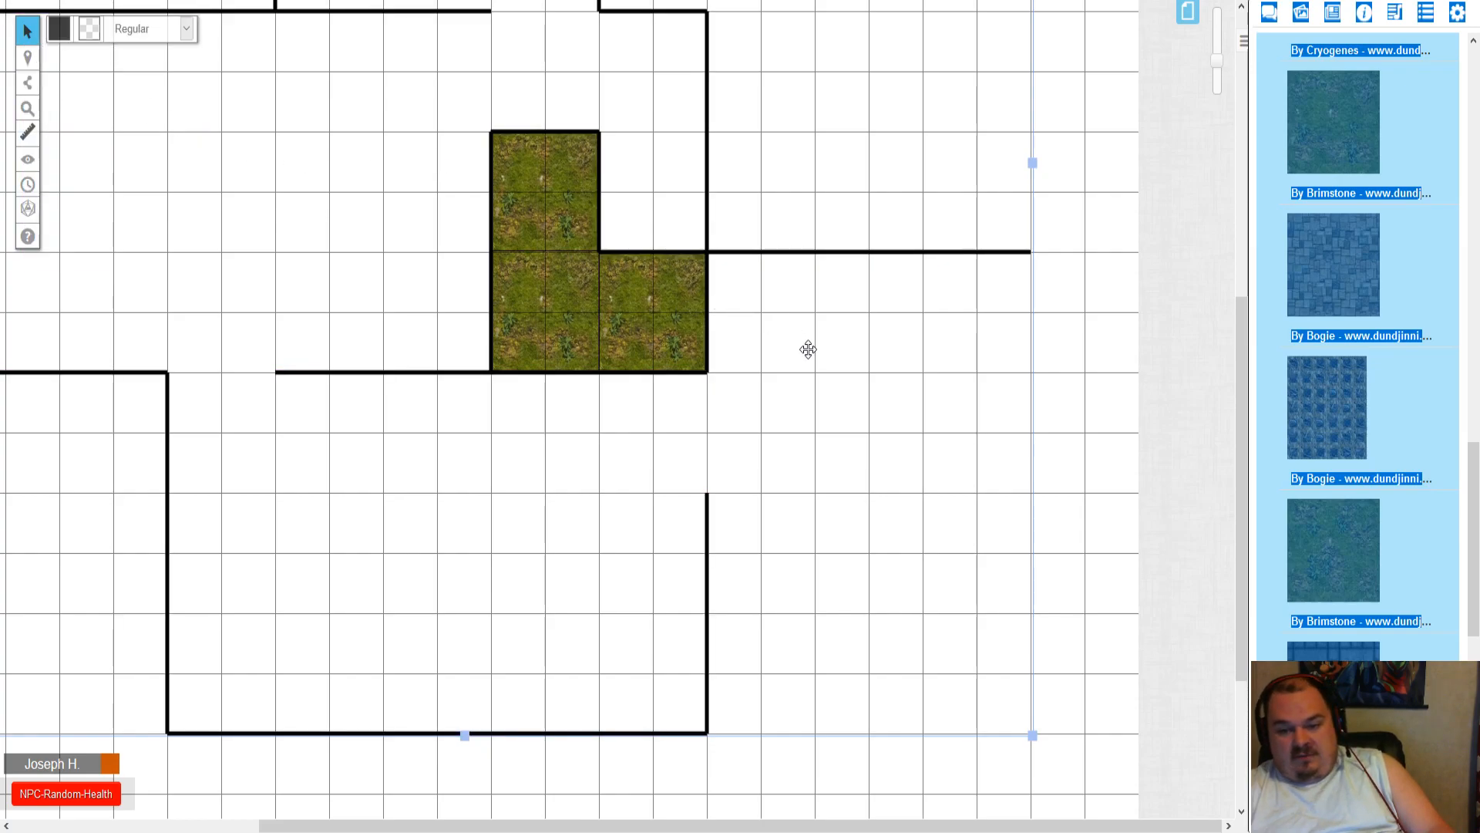
{"action": "left_click", "coordinate": [1116, 338]}
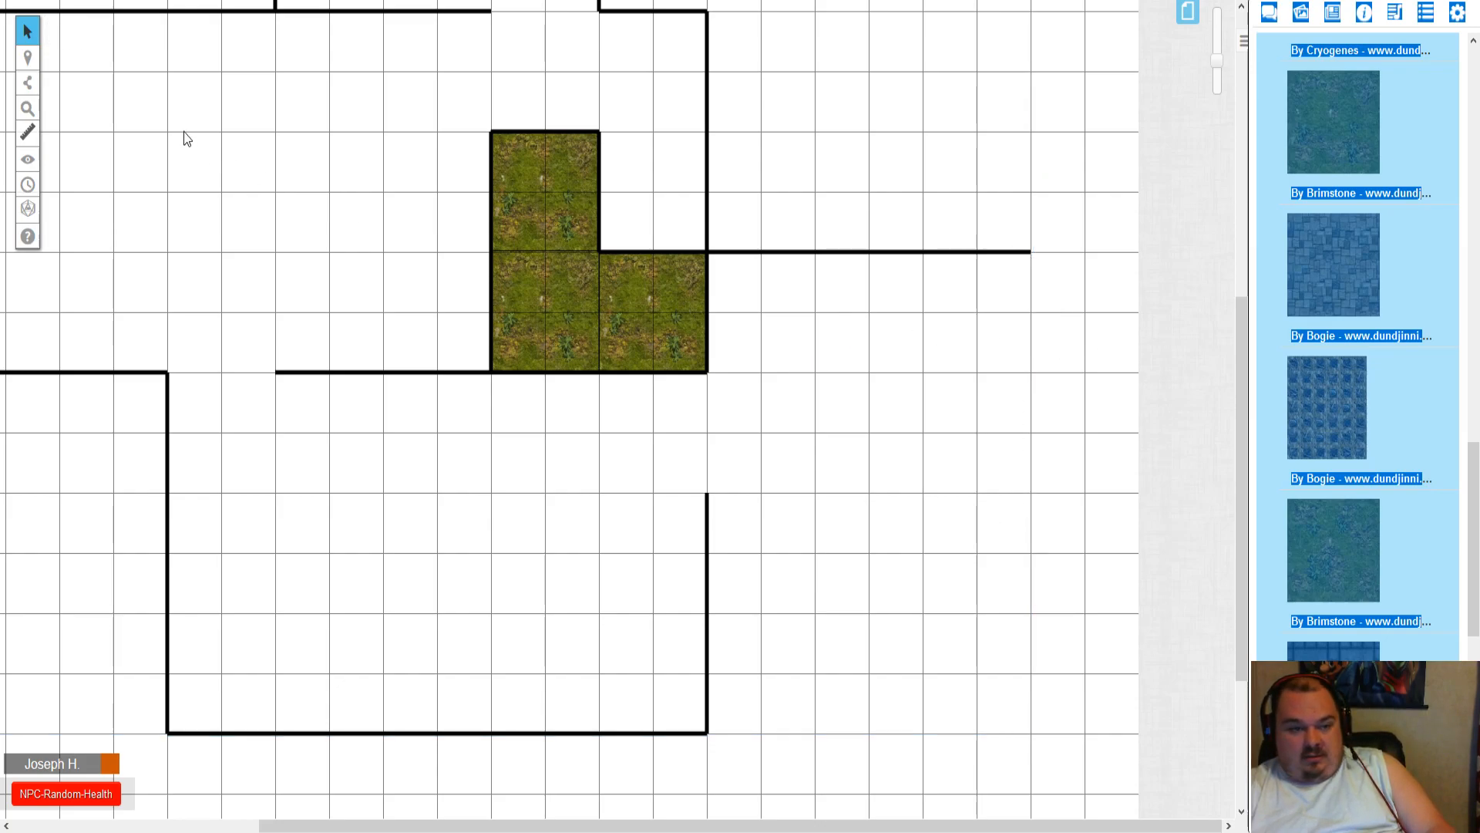
- Draw the lower-right room's right and bottom walls as black polygon lines, leaving a two-square opening midway along the bottom wall
{"action": "left_click", "coordinate": [28, 82]}
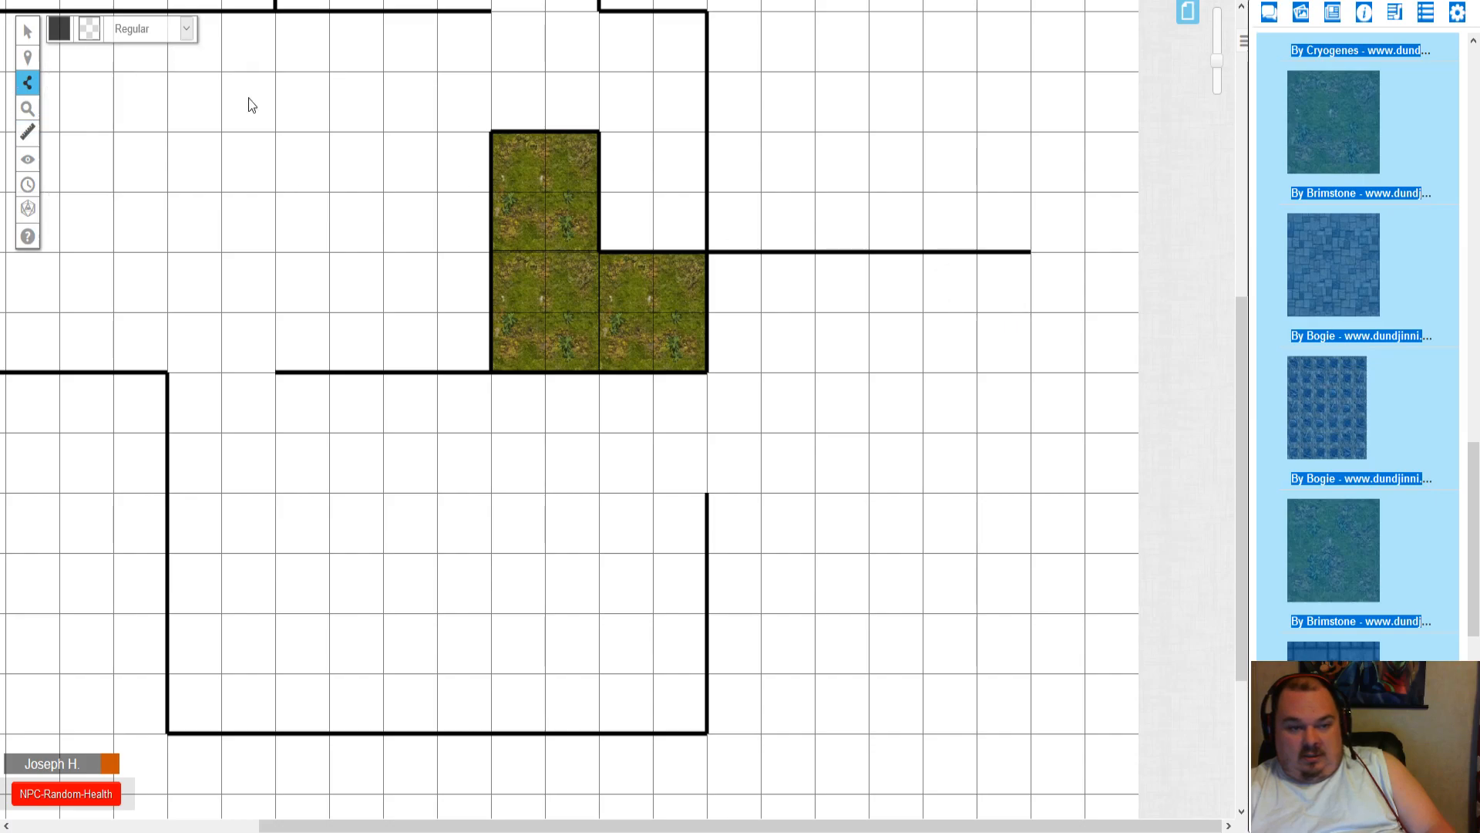
{"action": "left_click", "coordinate": [64, 34]}
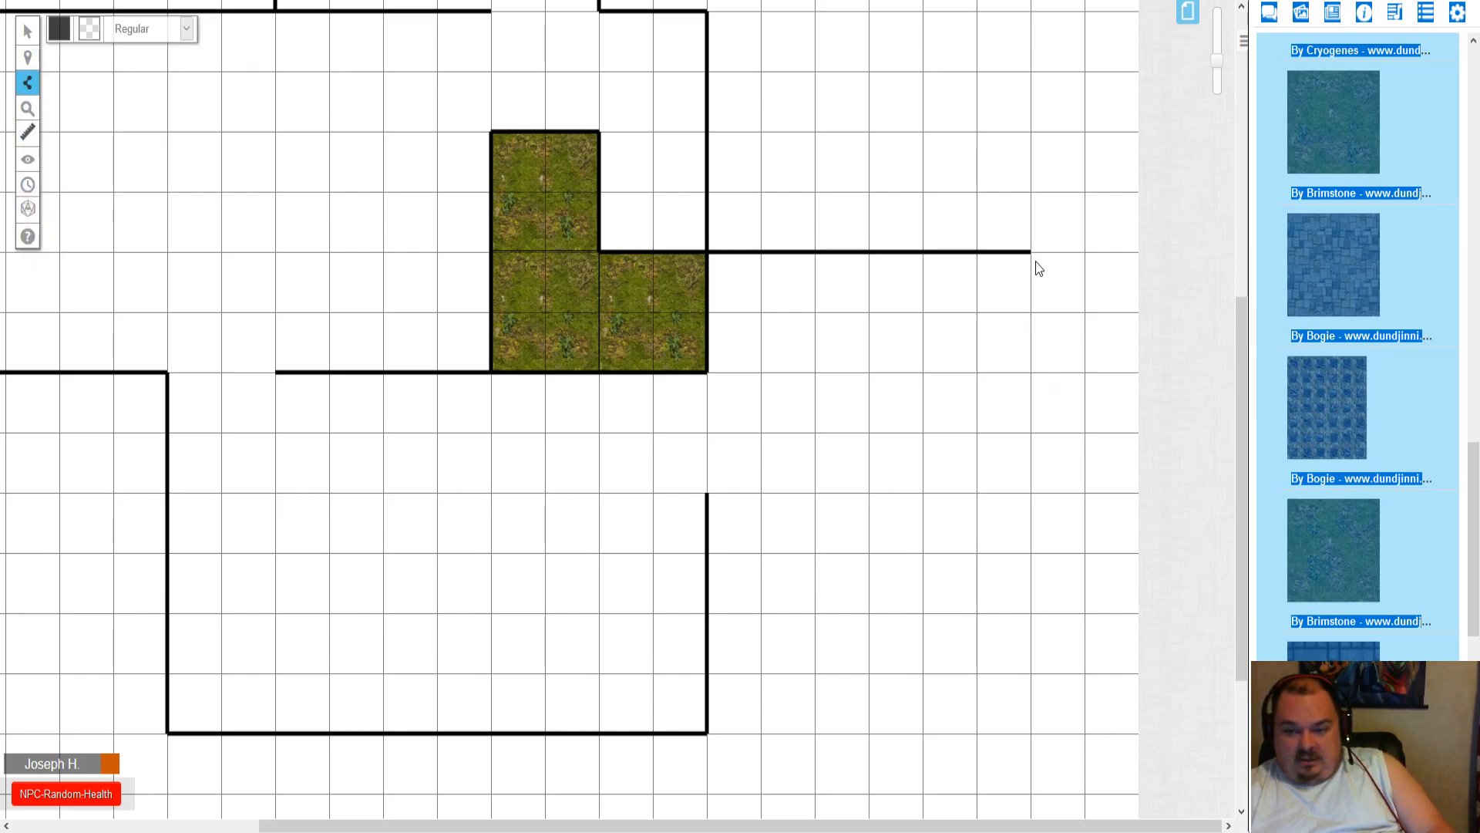
{"action": "left_click", "coordinate": [1031, 735]}
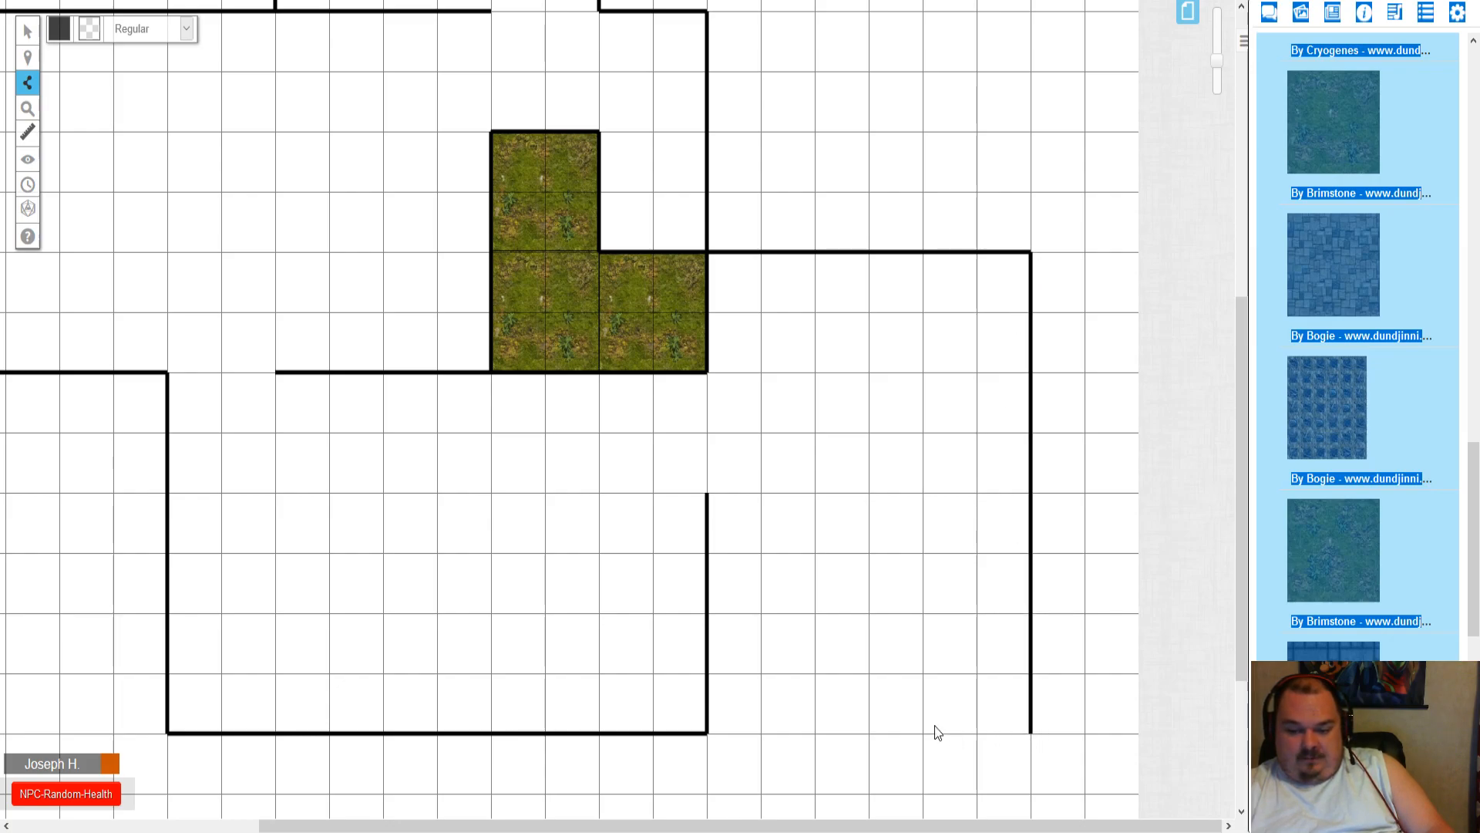
{"action": "left_click", "coordinate": [922, 734]}
{"action": "left_click", "coordinate": [1031, 733]}
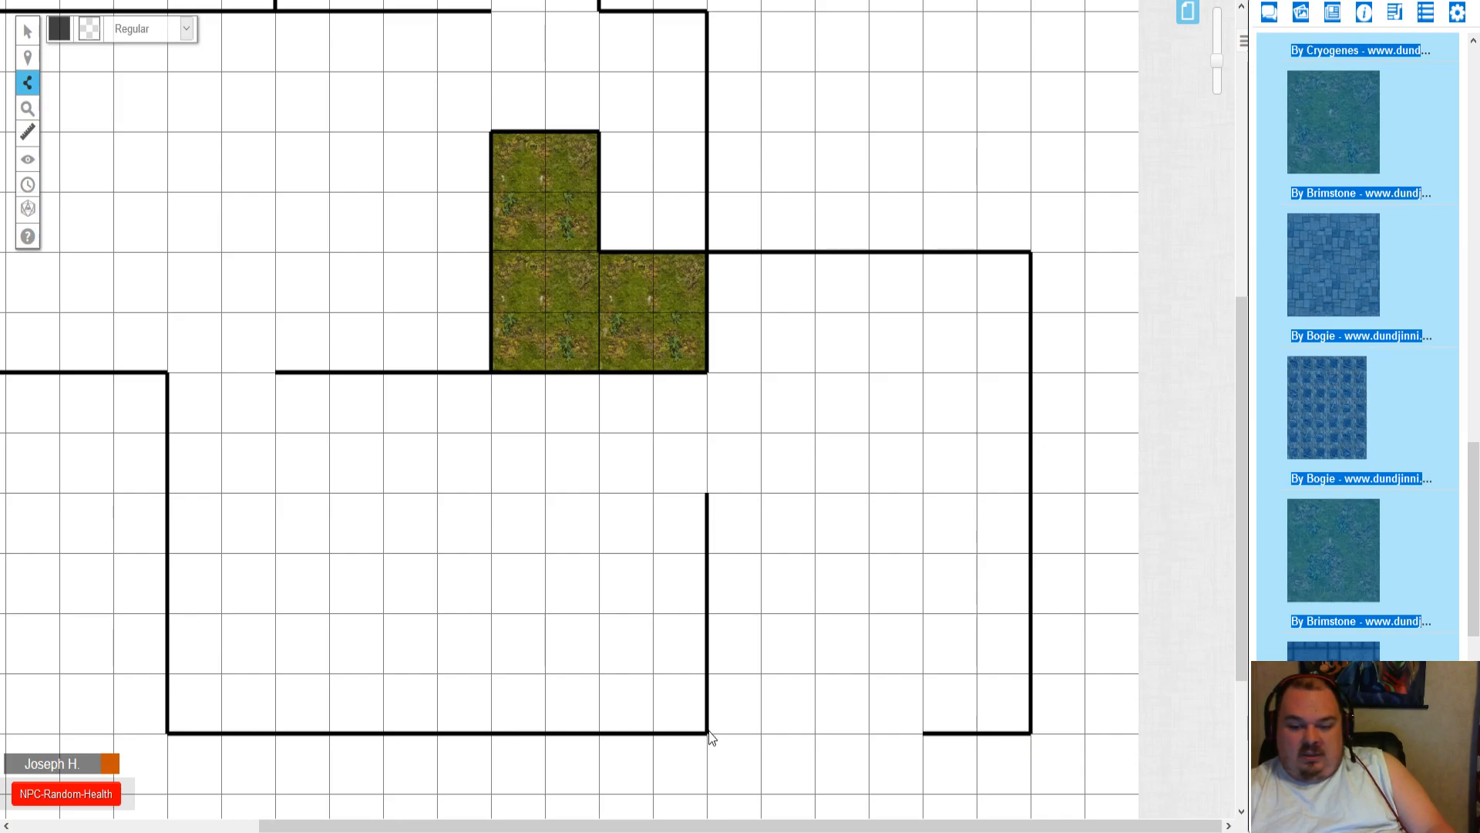
{"action": "left_click", "coordinate": [815, 734]}
- Browse the tile search results for another floor texture and look over the rooms still without flooring
{"action": "scroll", "coordinate": [811, 594], "scroll_direction": "down", "scroll_amount": 3}
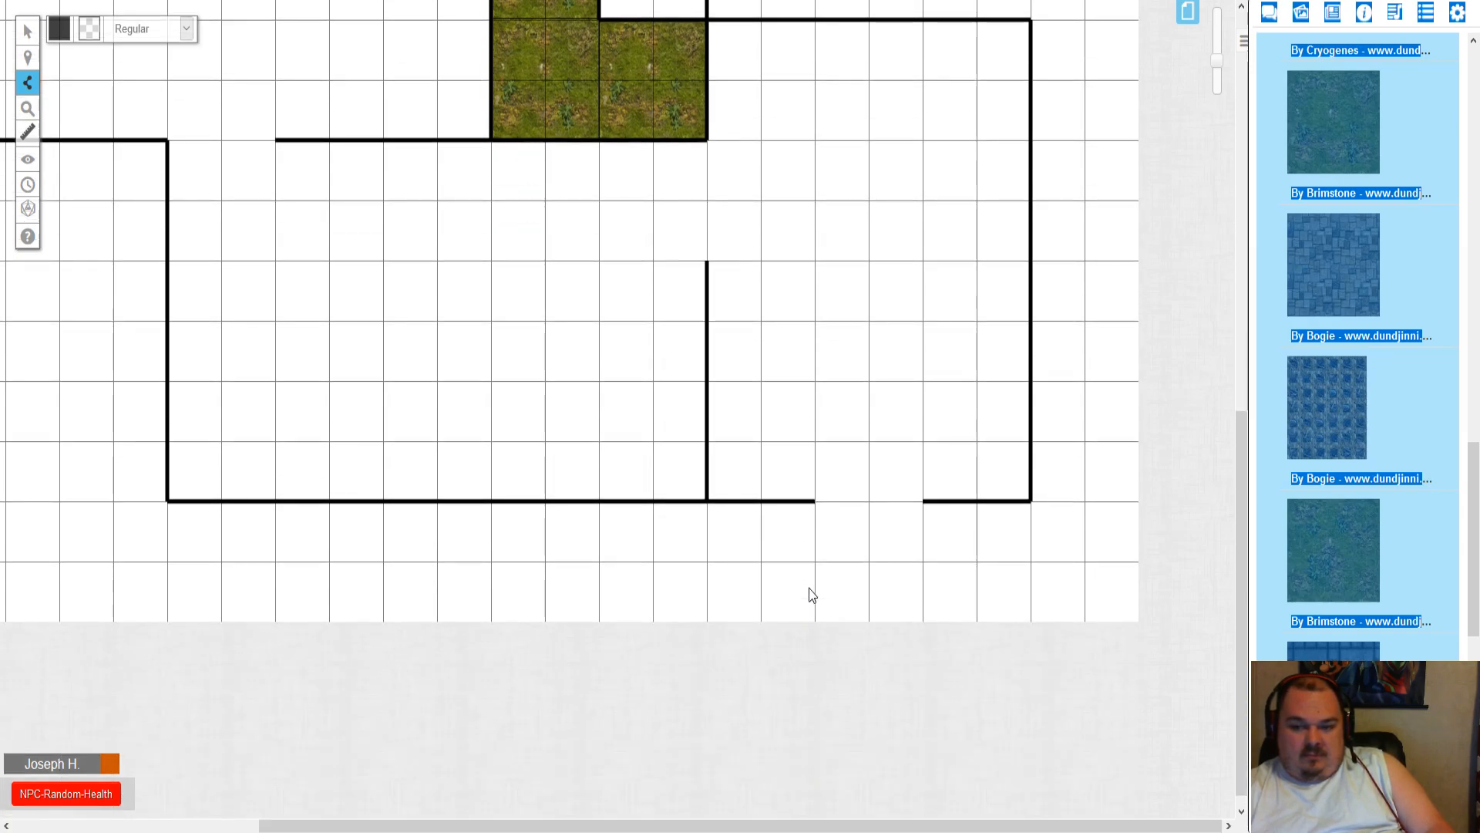
{"action": "scroll", "coordinate": [614, 451], "scroll_direction": "up", "scroll_amount": 1}
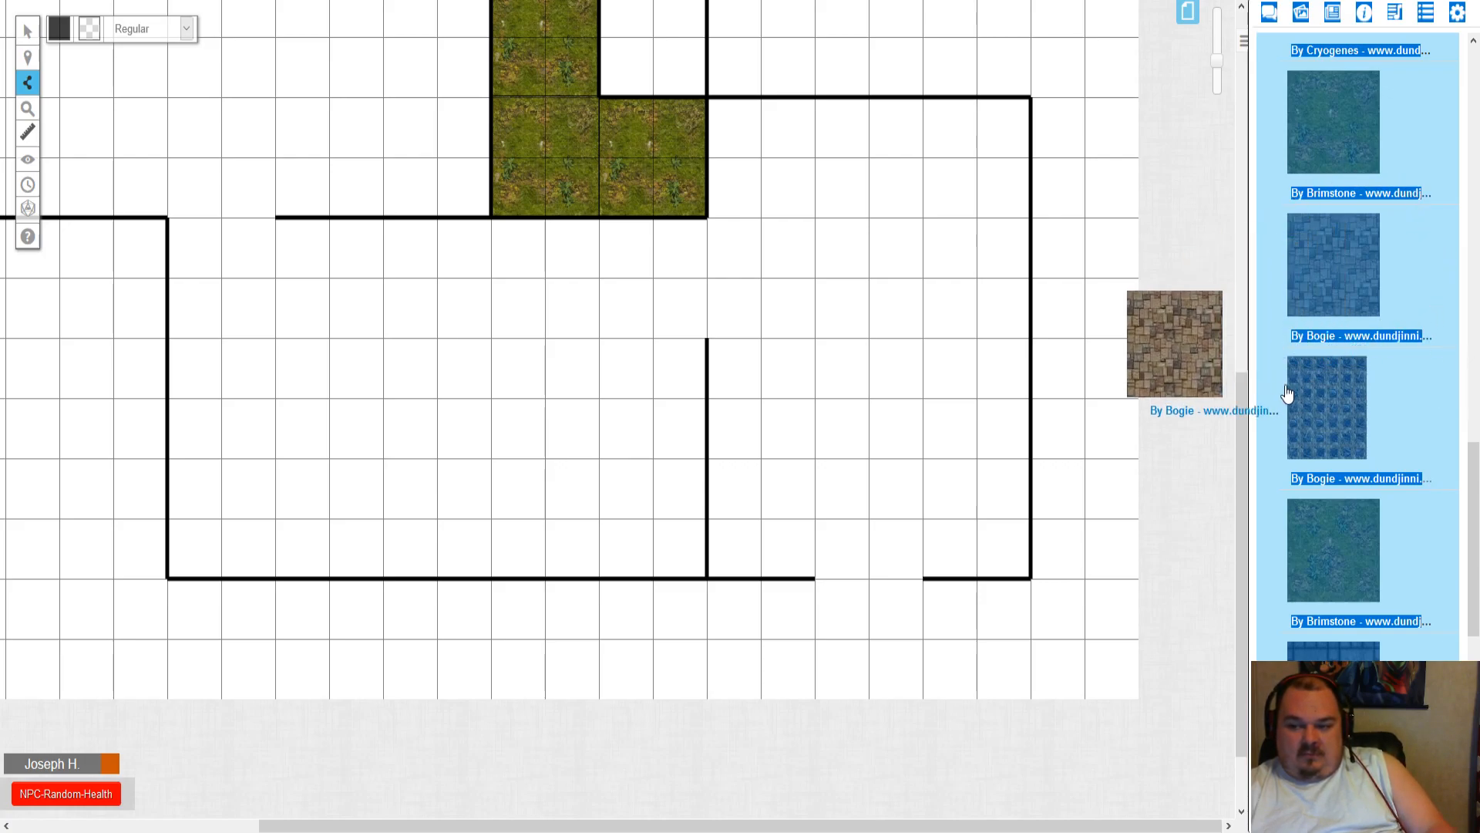
{"action": "scroll", "coordinate": [1446, 387], "scroll_direction": "up", "scroll_amount": 10}
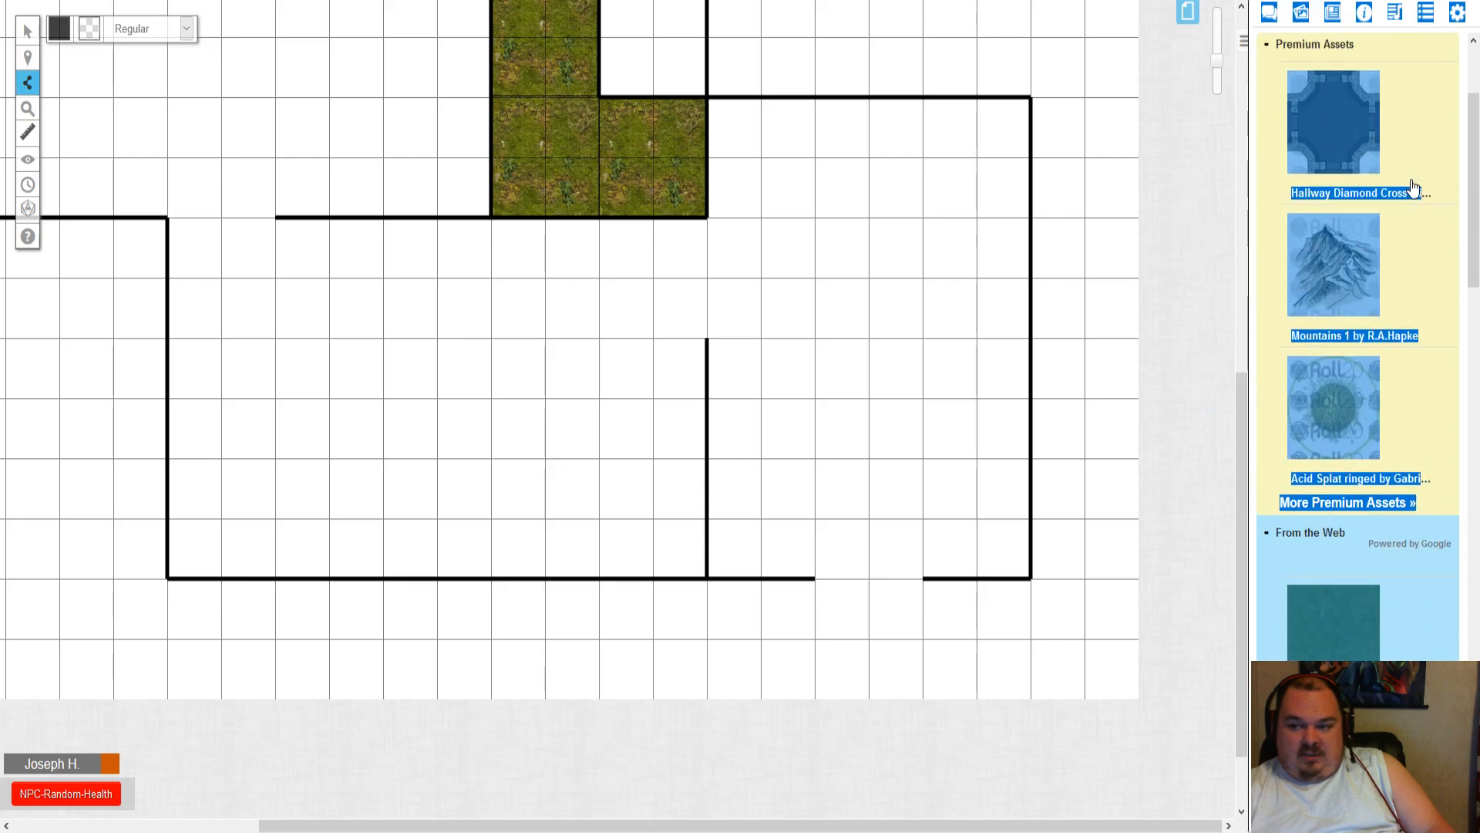
{"action": "left_click", "coordinate": [1242, 42]}
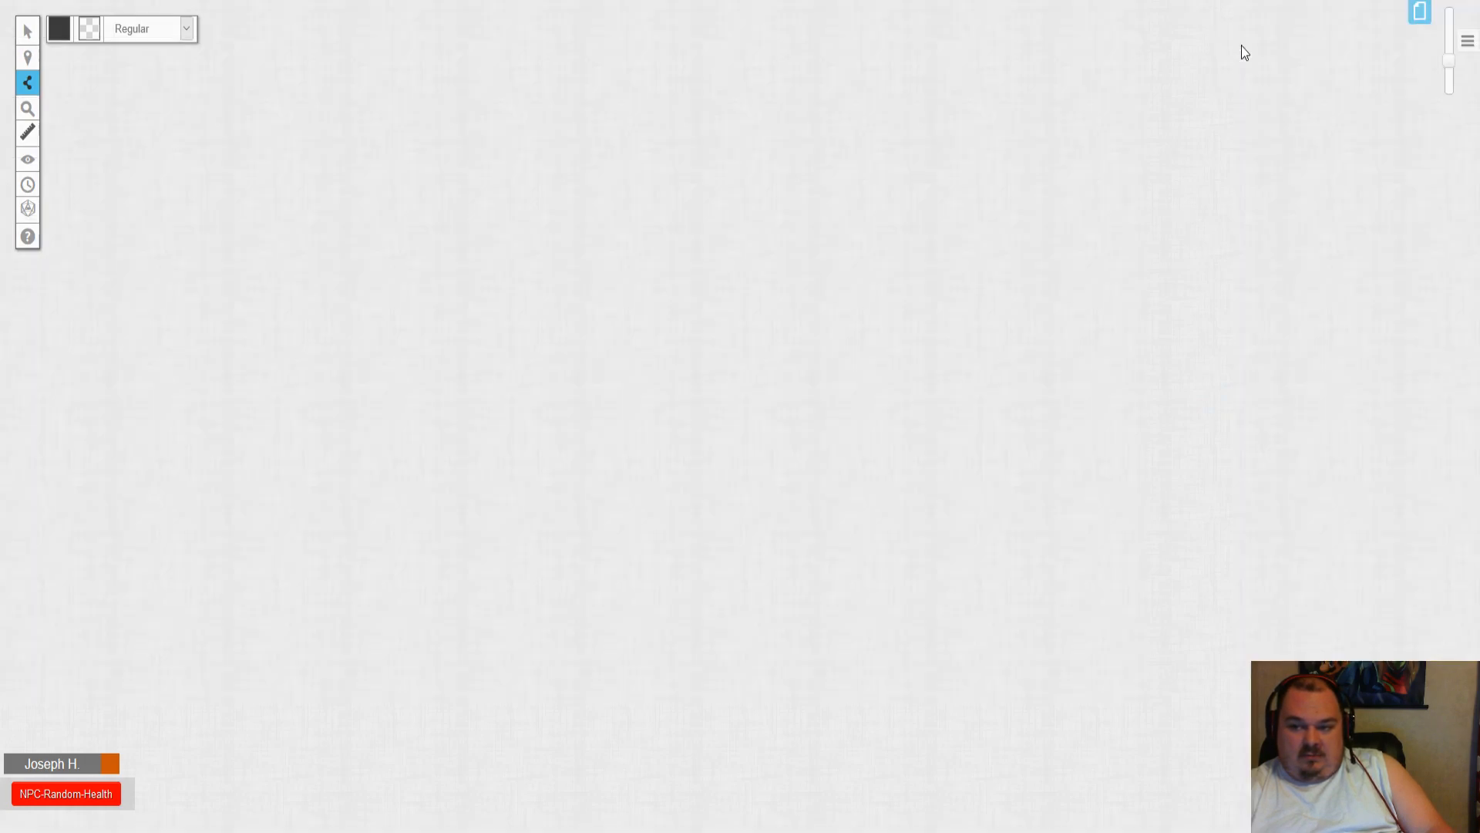
{"action": "left_click", "coordinate": [1467, 44]}
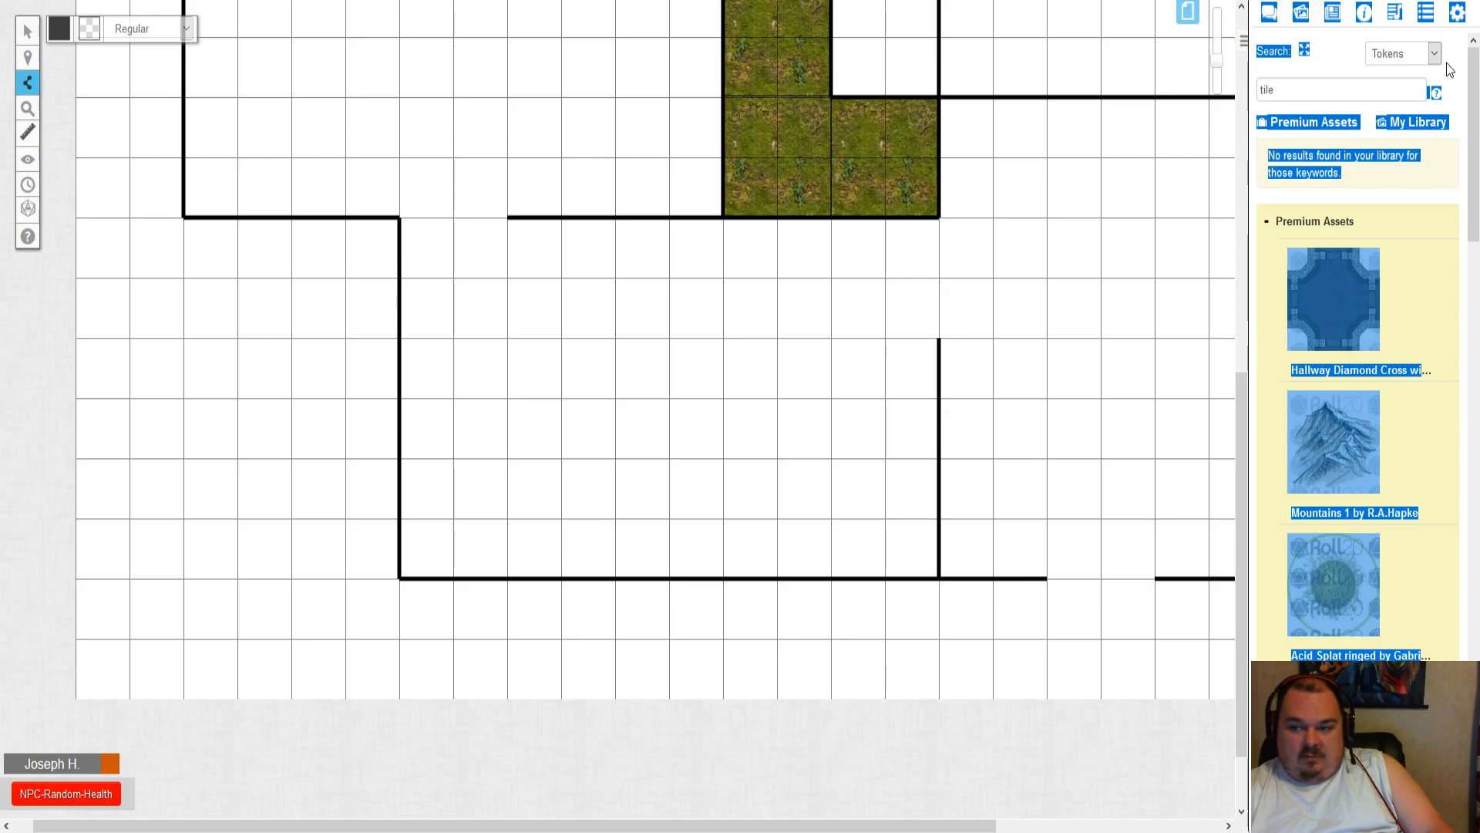
{"action": "scroll", "coordinate": [1451, 187], "scroll_direction": "down", "scroll_amount": 5}
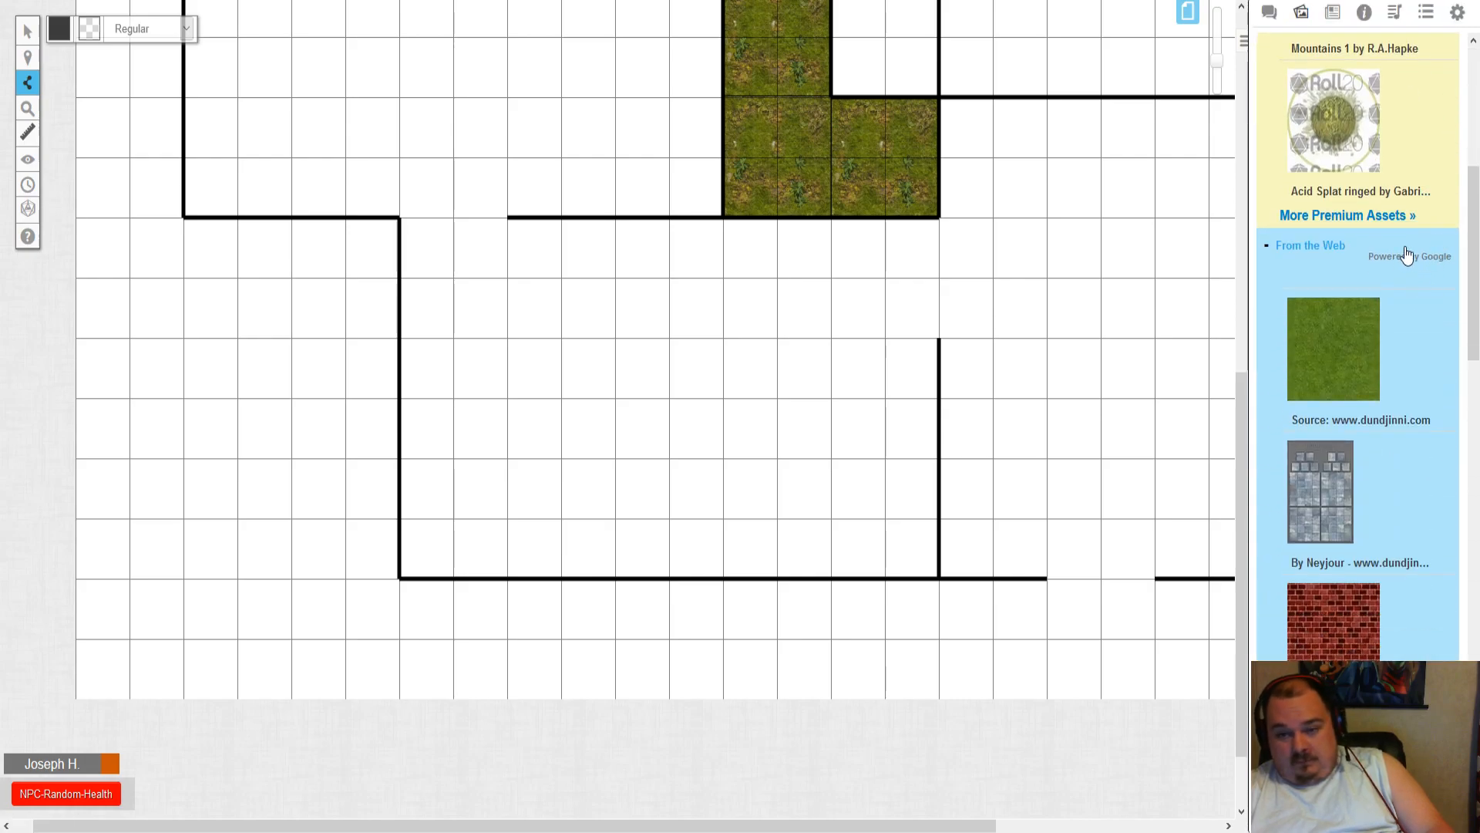
{"action": "scroll", "coordinate": [1402, 252], "scroll_direction": "down", "scroll_amount": 10}
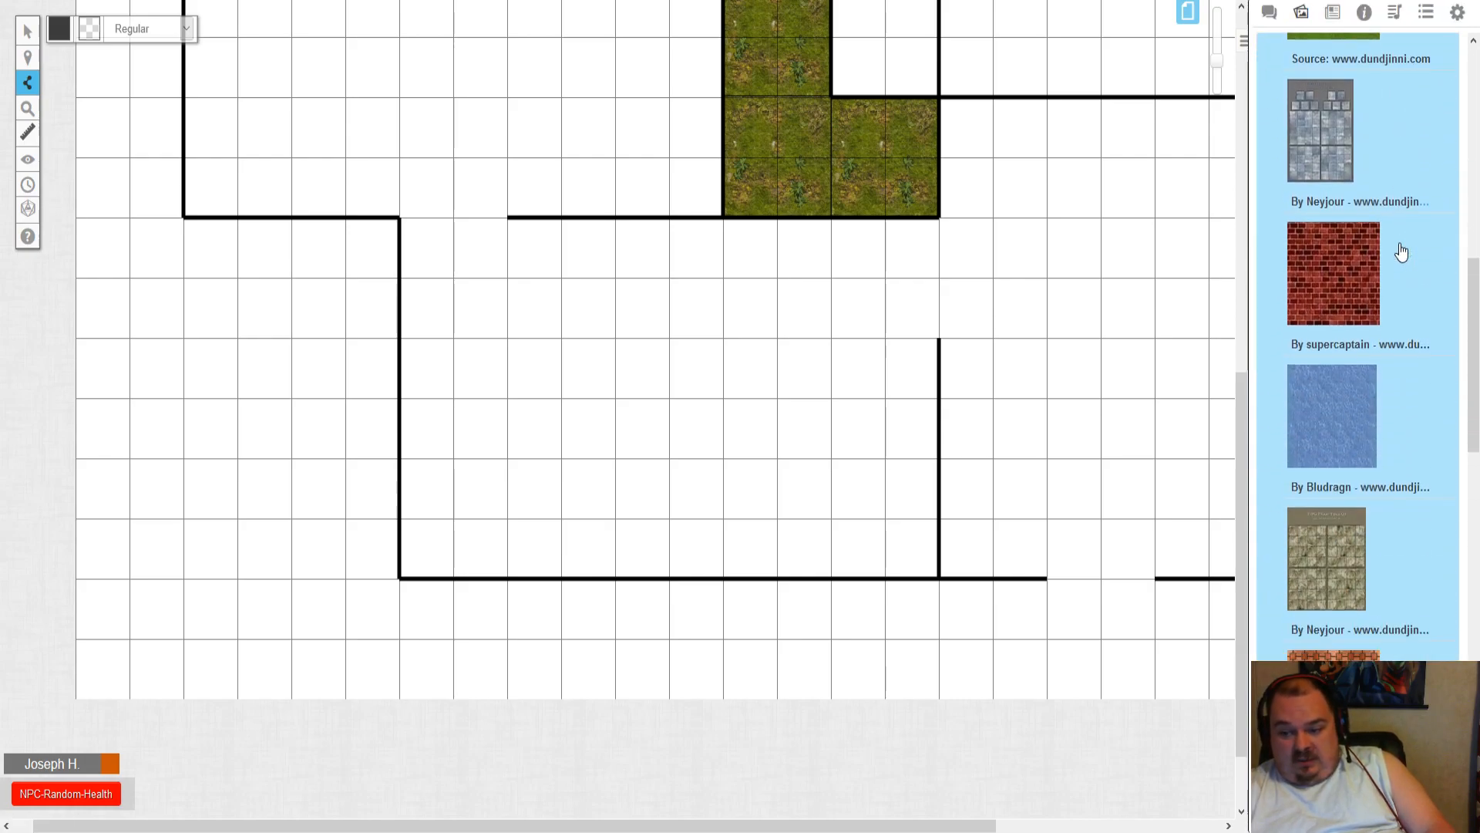
{"action": "scroll", "coordinate": [1402, 252], "scroll_direction": "down", "scroll_amount": 2}
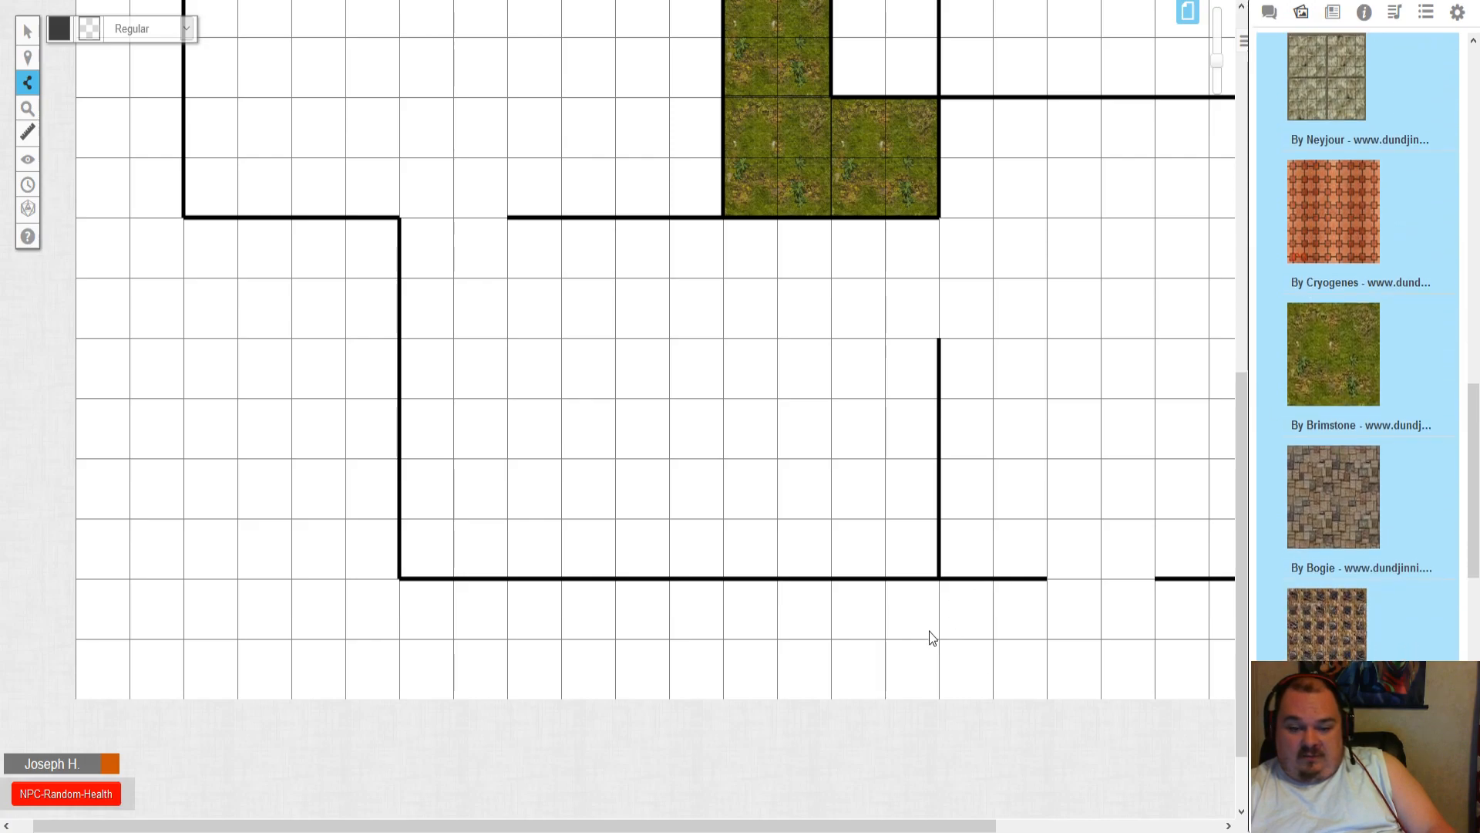
{"action": "left_click_drag", "start_coordinate": [860, 826], "coordinate": [1070, 826]}
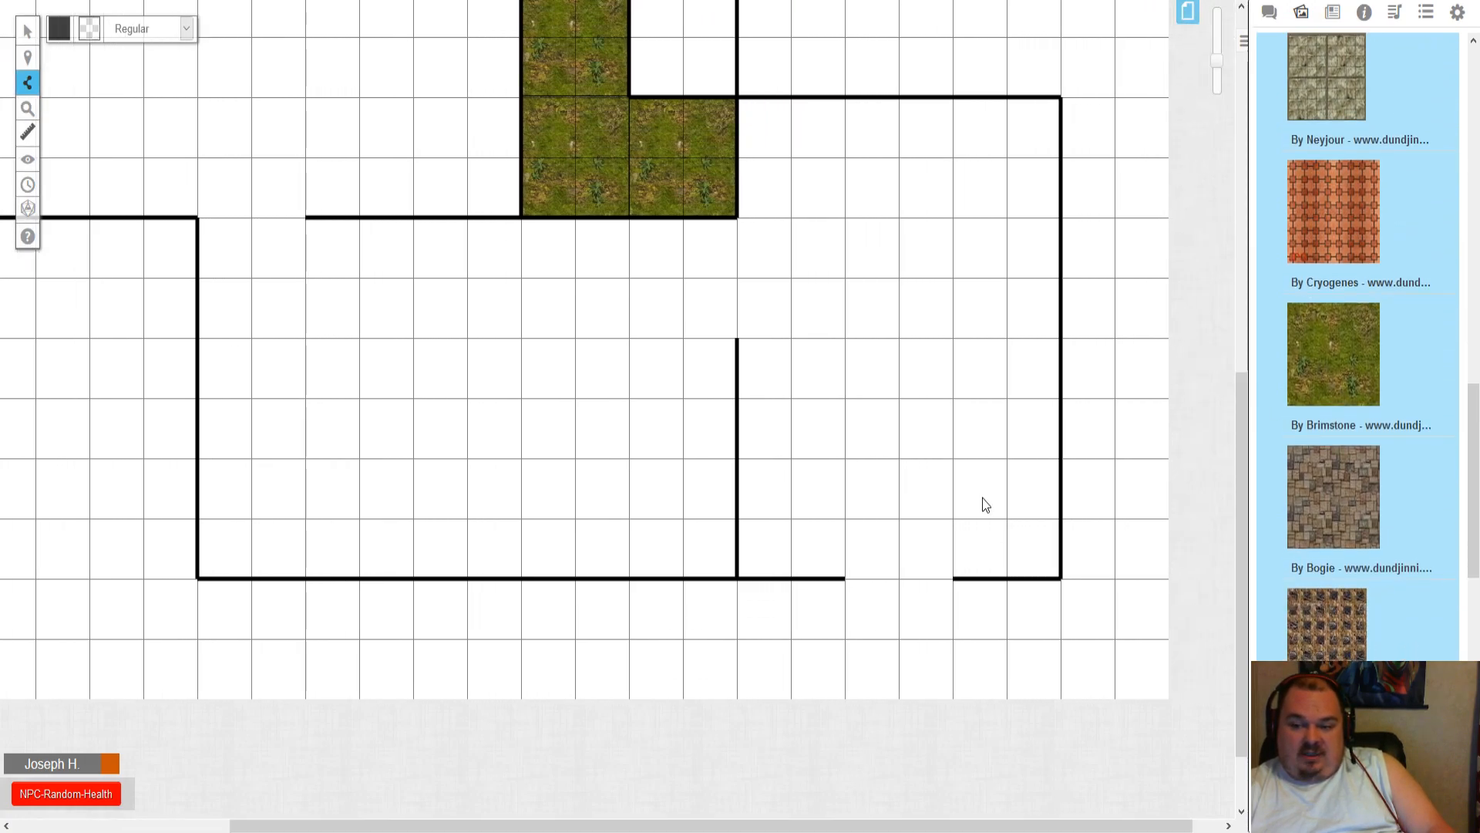
{"action": "scroll", "coordinate": [991, 546], "scroll_direction": "up", "scroll_amount": 3}
{"action": "scroll", "coordinate": [953, 429], "scroll_direction": "up", "scroll_amount": 5}
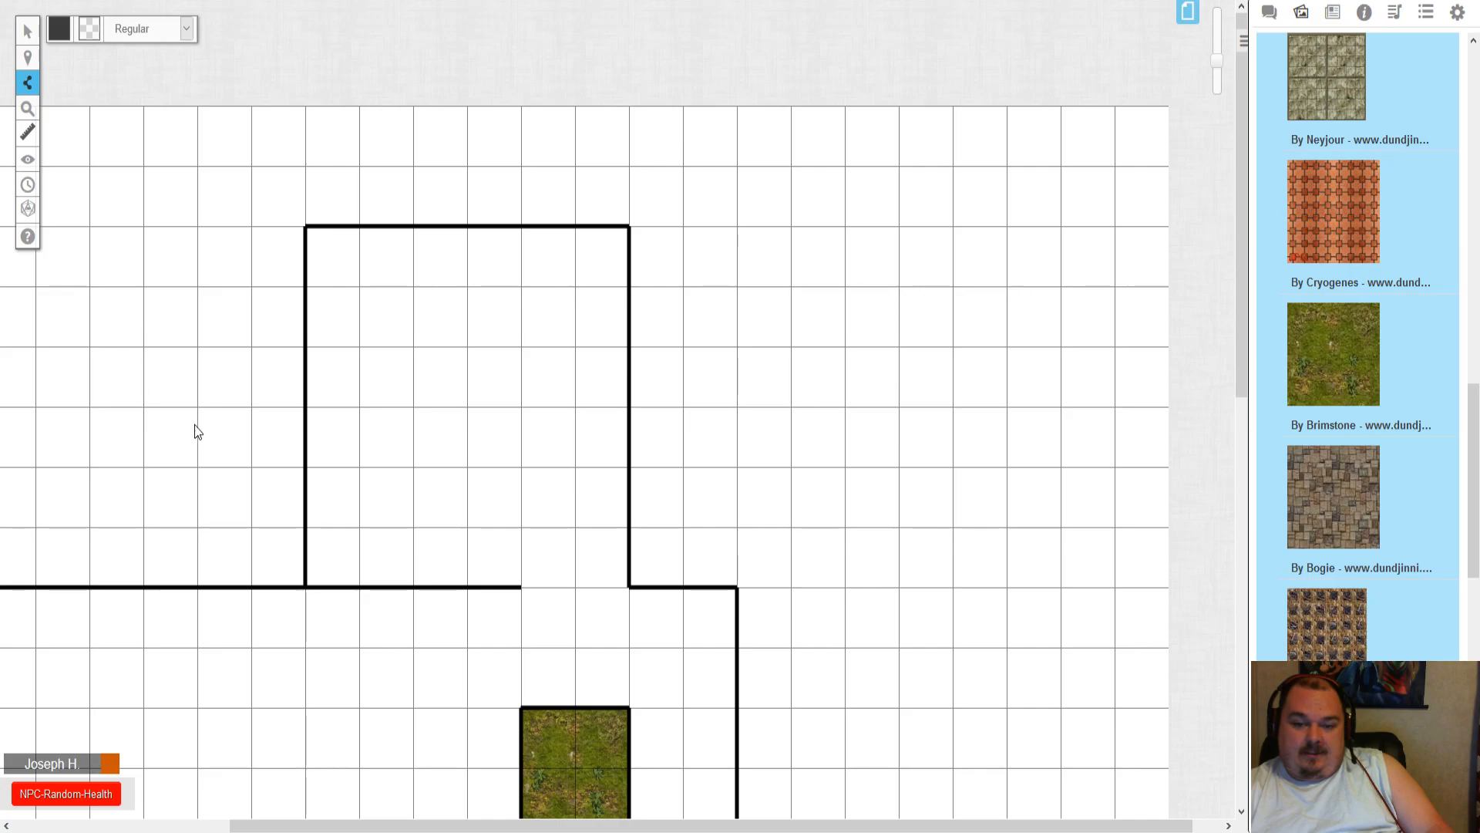
{"action": "scroll", "coordinate": [1085, 489], "scroll_direction": "down", "scroll_amount": 7}
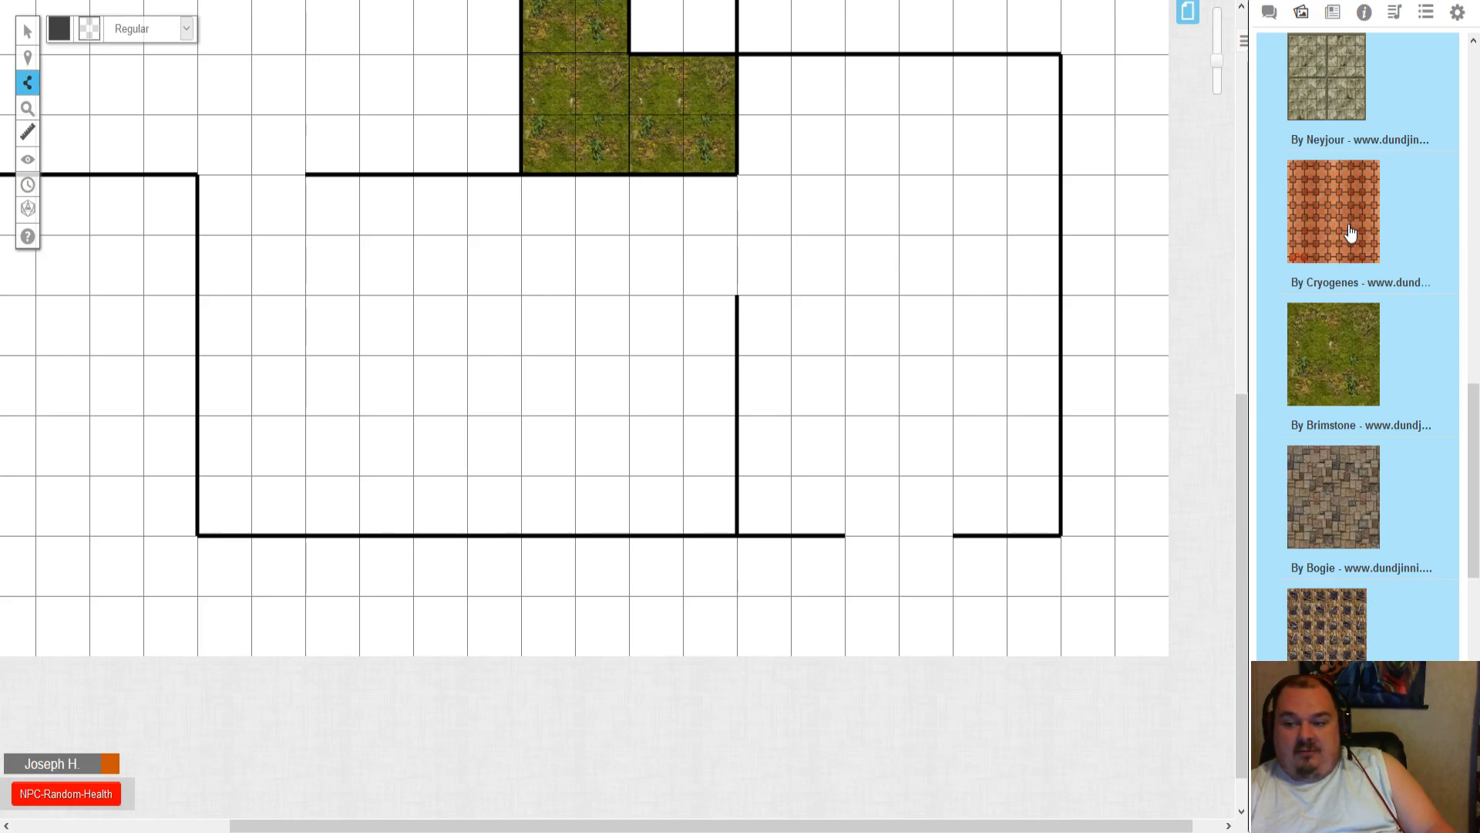
- Lay three orange Cryogenes tiles side by side along the top wall of the lower-right room and send them to the back
{"action": "left_click_drag", "start_coordinate": [1351, 232], "coordinate": [828, 122]}
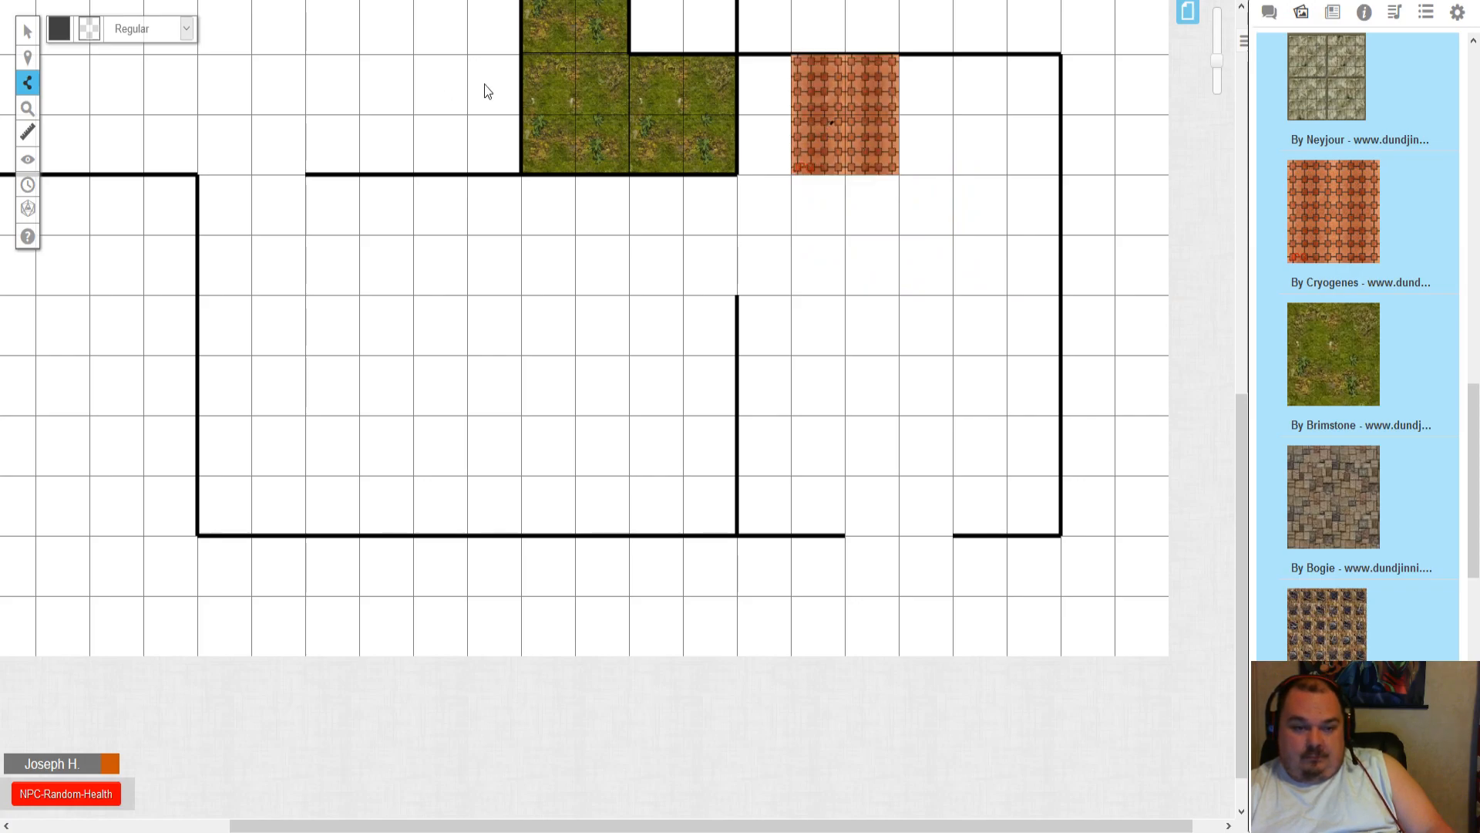
{"action": "mouse_move", "coordinate": [31, 85]}
{"action": "left_click", "coordinate": [28, 31]}
{"action": "left_click_drag", "start_coordinate": [825, 113], "coordinate": [782, 131]}
{"action": "left_click_drag", "start_coordinate": [1323, 228], "coordinate": [900, 109]}
{"action": "left_click_drag", "start_coordinate": [1370, 208], "coordinate": [984, 151]}
{"action": "left_click", "coordinate": [1123, 150]}
{"action": "left_click_drag", "start_coordinate": [1034, 199], "coordinate": [772, 97]}
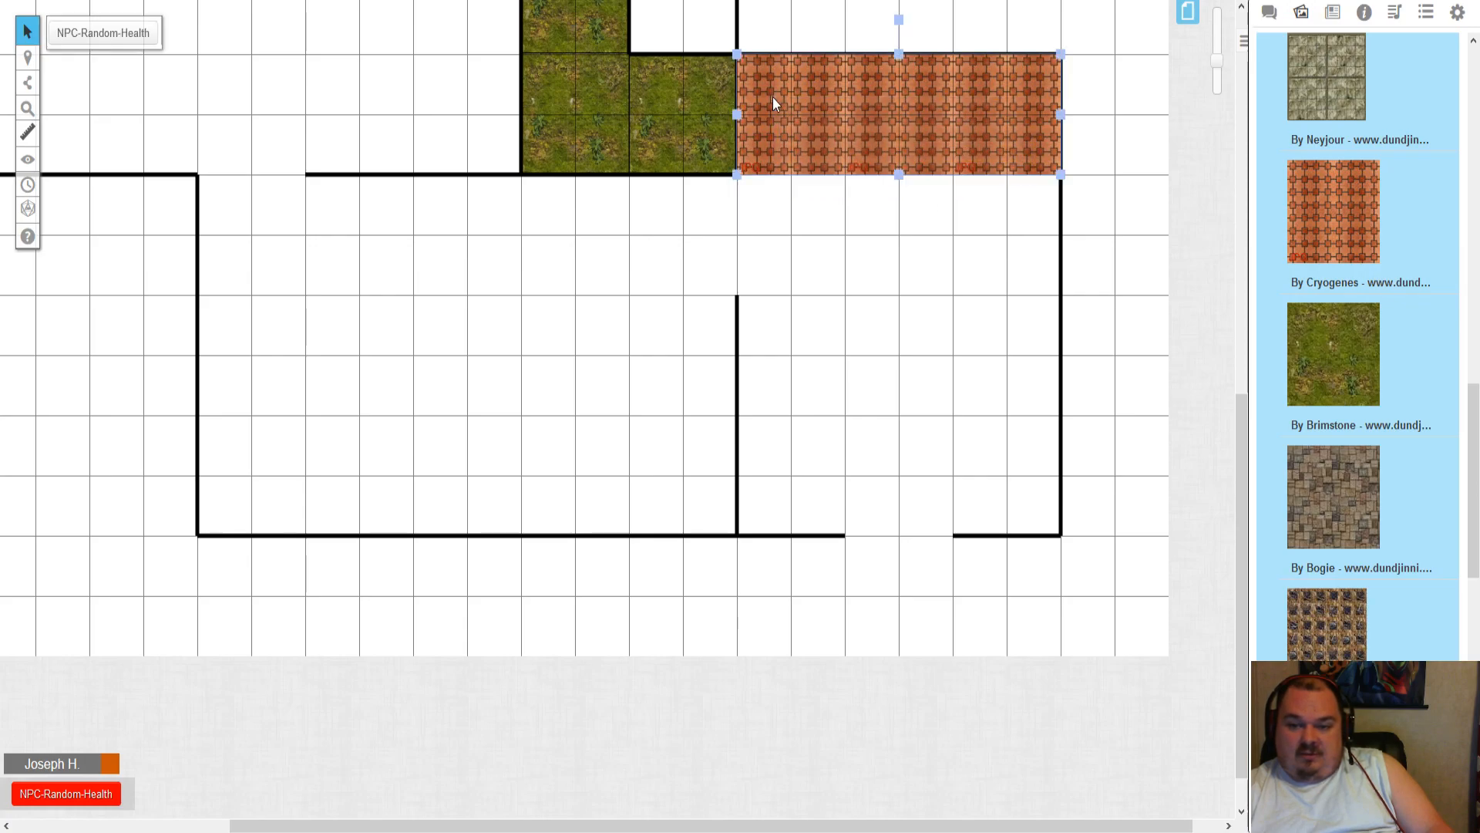
{"action": "right_click", "coordinate": [772, 97]}
{"action": "left_click", "coordinate": [819, 40]}
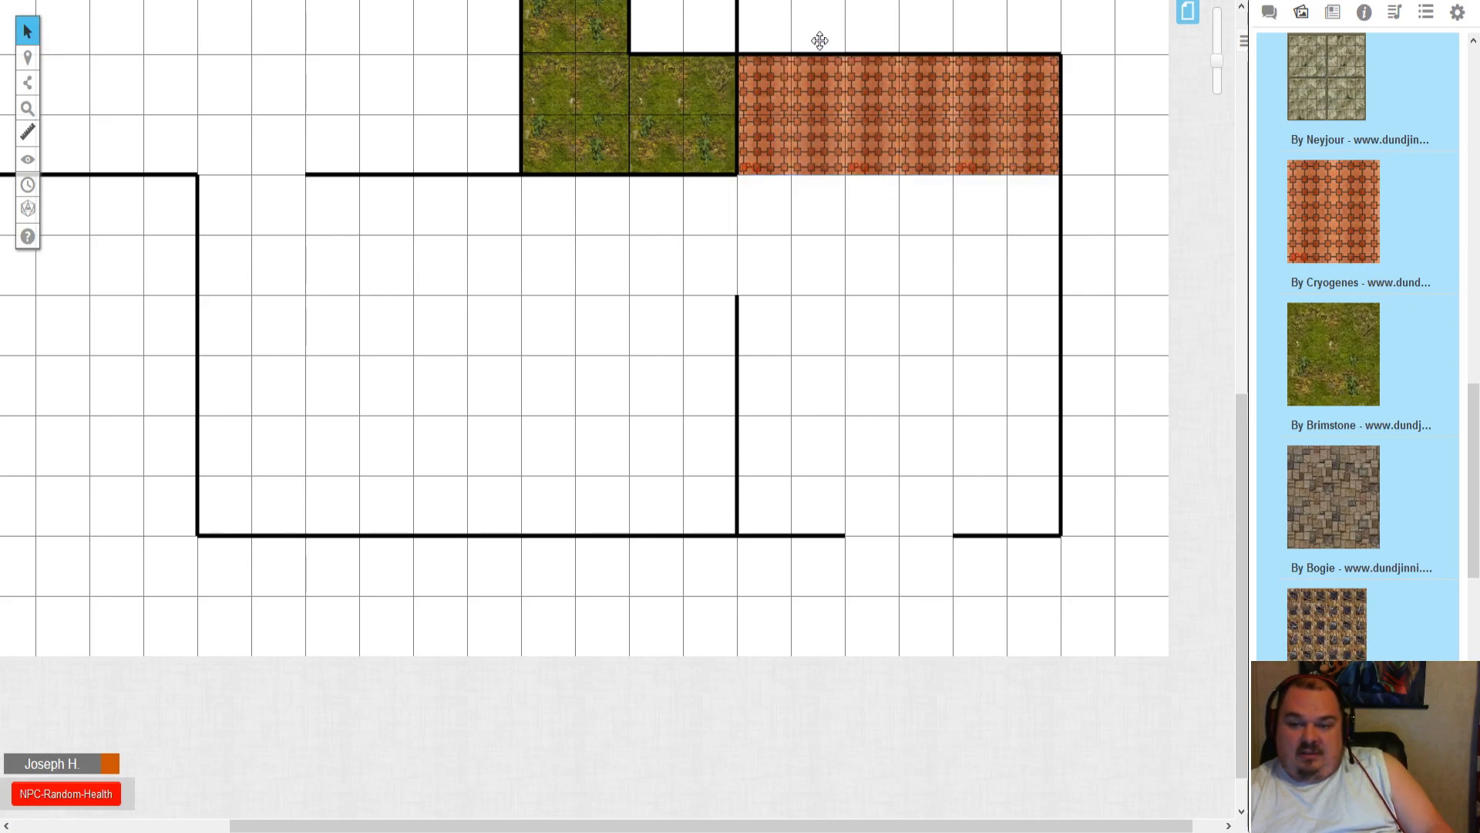
- Copy the row of three orange tiles, place the copy directly beneath the original and send it to the back
{"action": "left_click_drag", "start_coordinate": [1050, 209], "coordinate": [771, 99]}
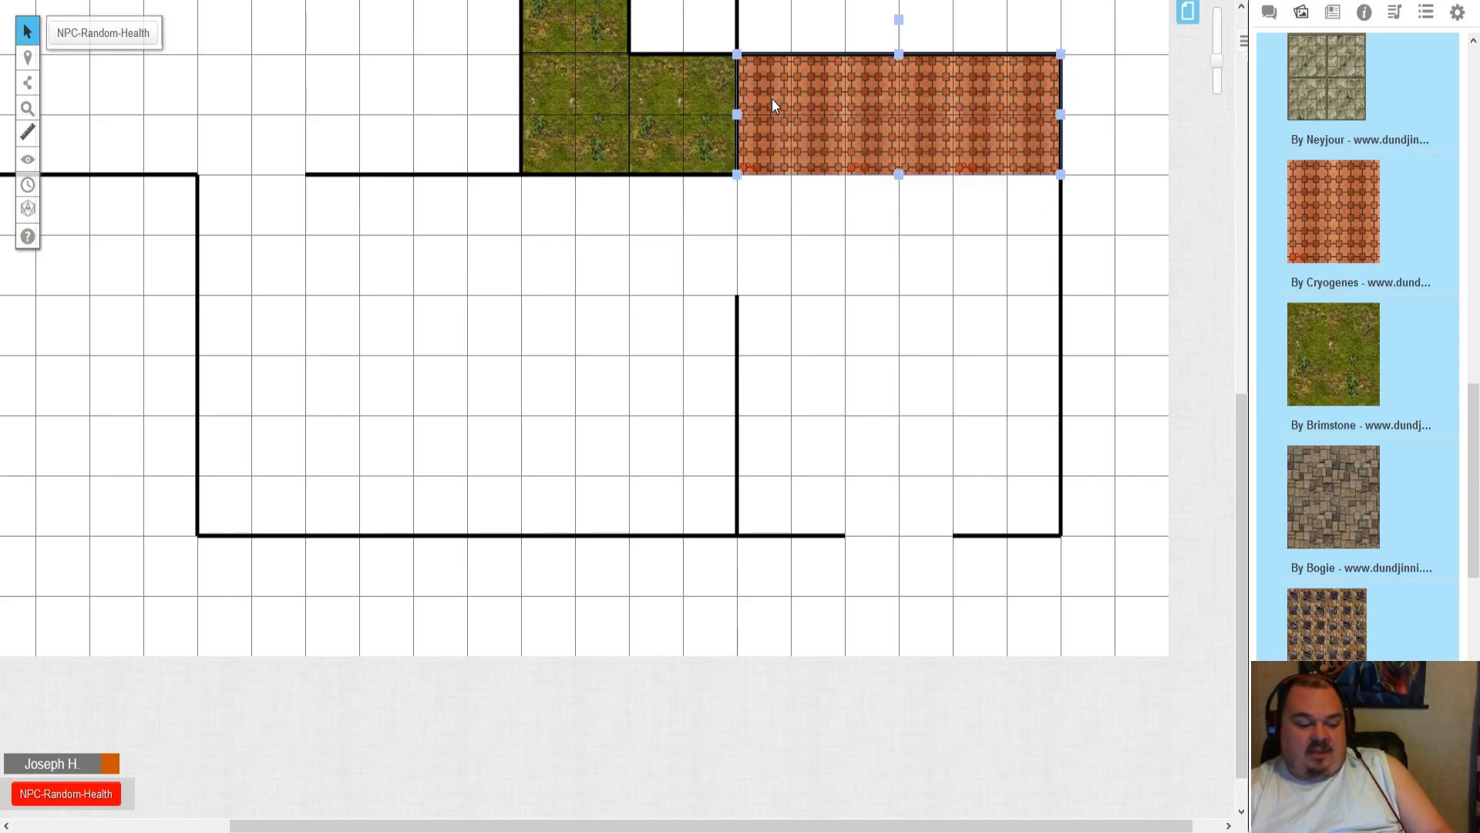
{"action": "right_click", "coordinate": [797, 105]}
{"action": "mouse_move", "coordinate": [829, 95]}
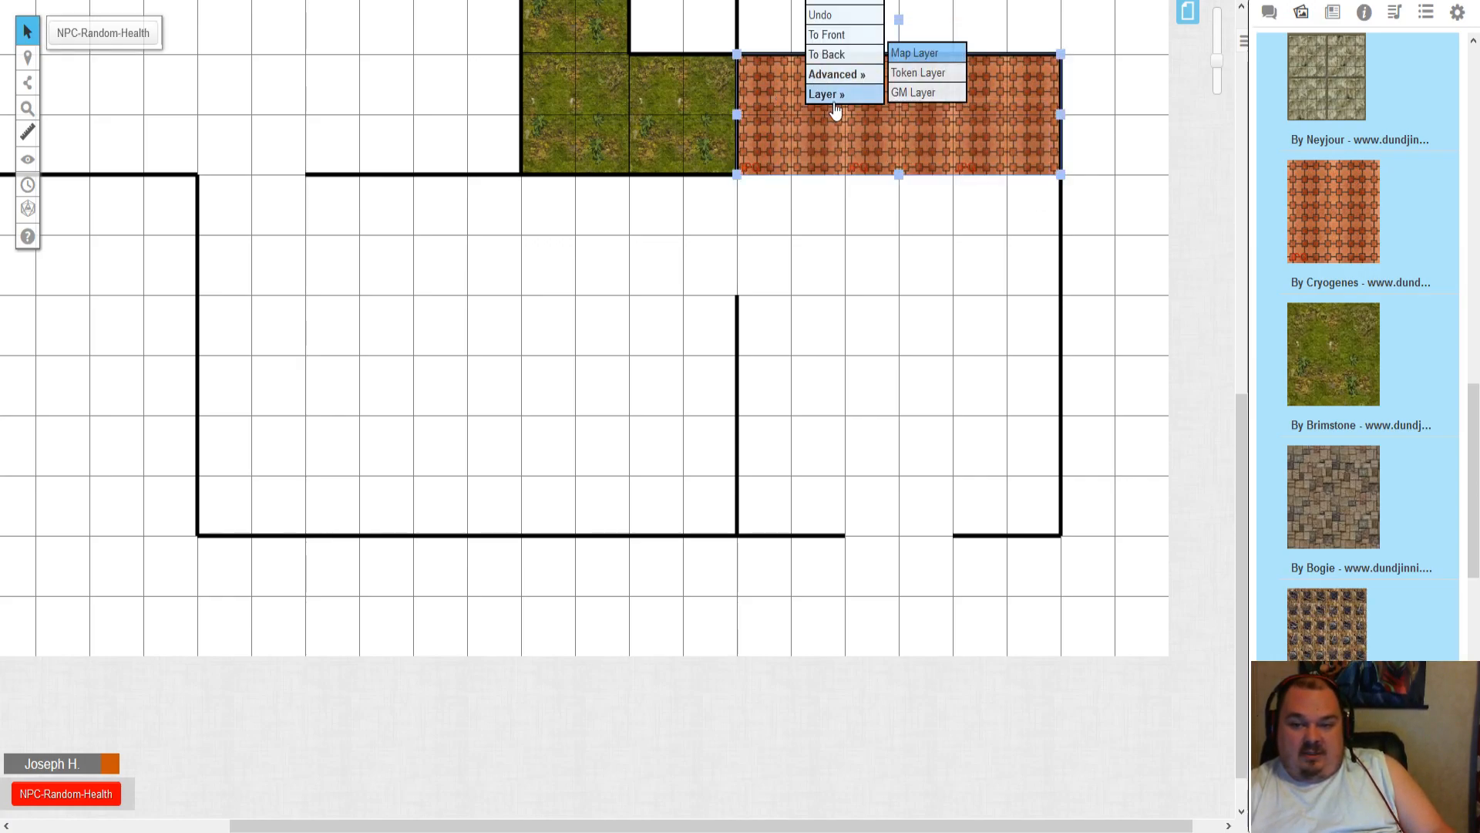
{"action": "scroll", "coordinate": [1026, 219], "scroll_direction": "up", "scroll_amount": 3}
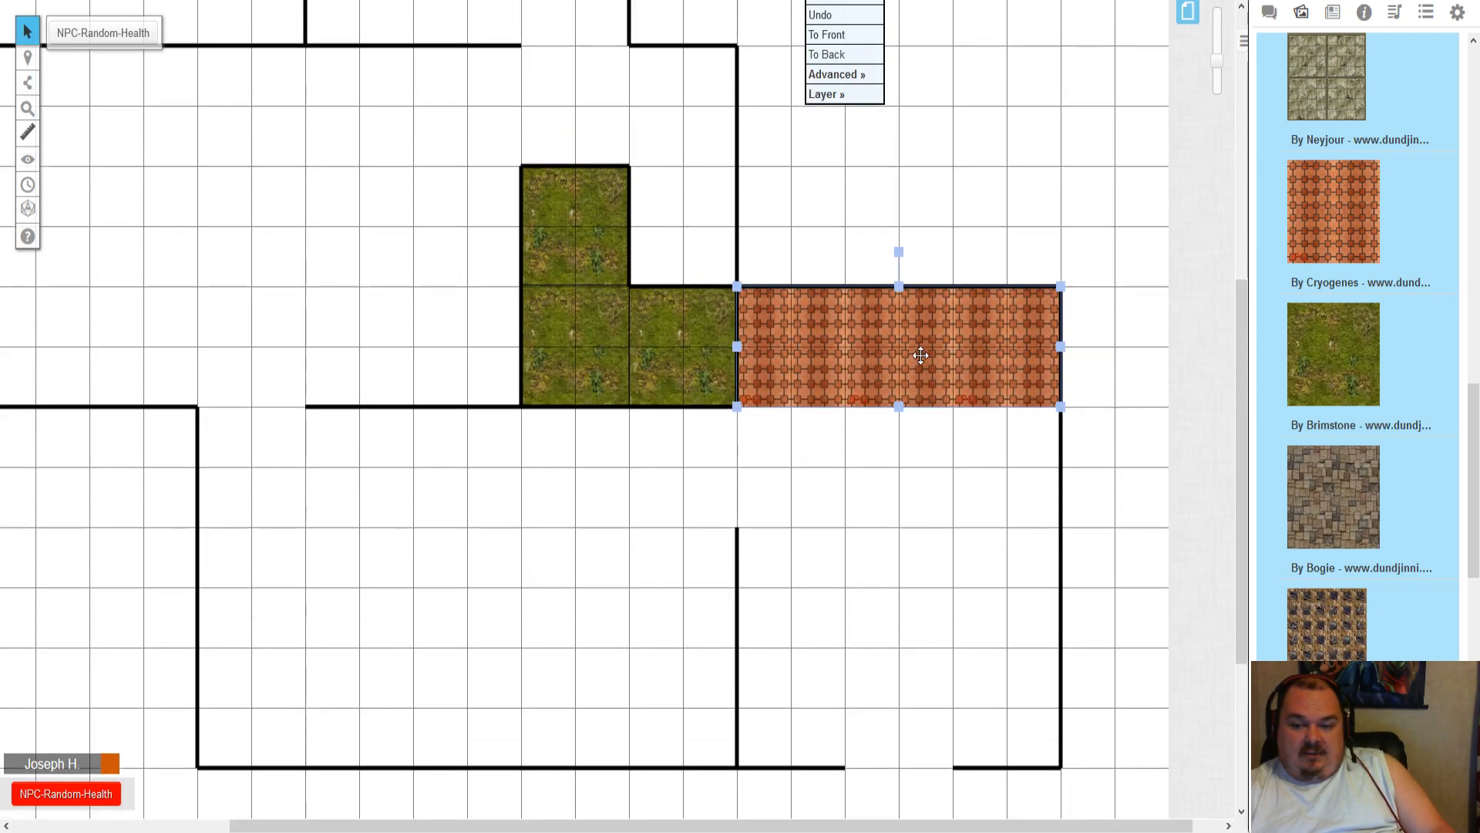
{"action": "right_click", "coordinate": [917, 353]}
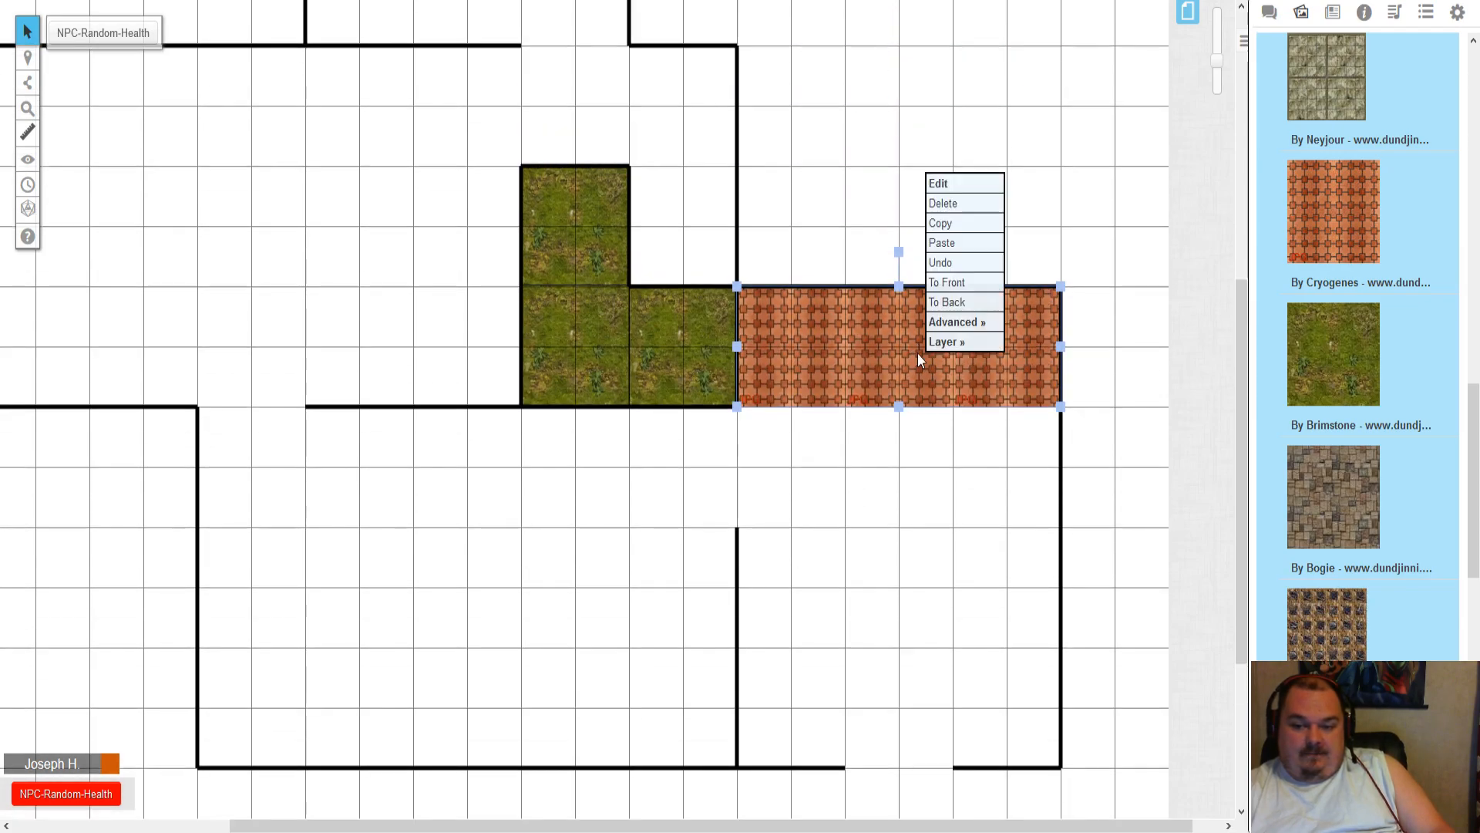
{"action": "left_click", "coordinate": [960, 229]}
{"action": "left_click", "coordinate": [926, 210]}
{"action": "right_click", "coordinate": [859, 142]}
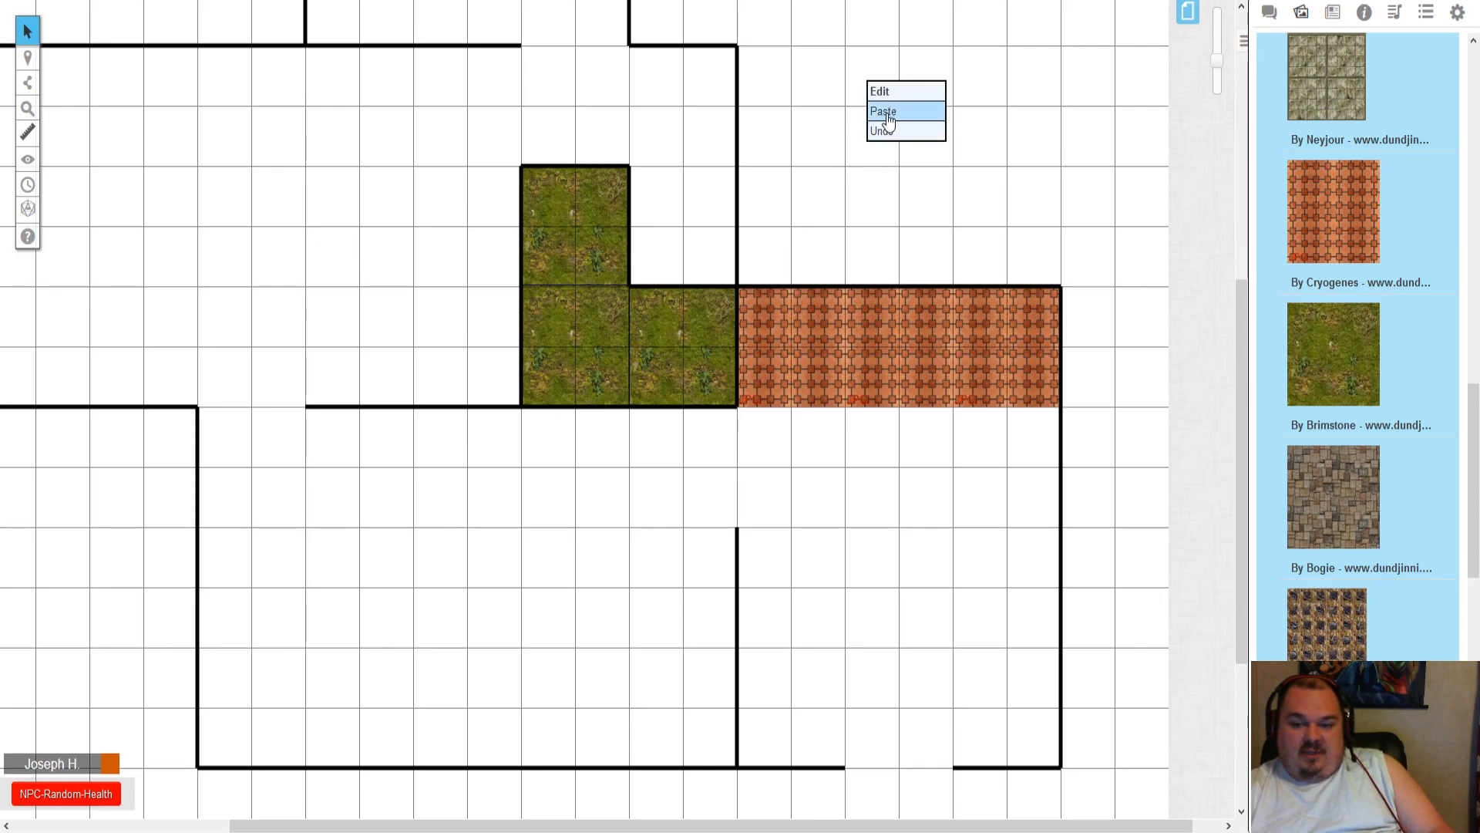
{"action": "left_click", "coordinate": [889, 114]}
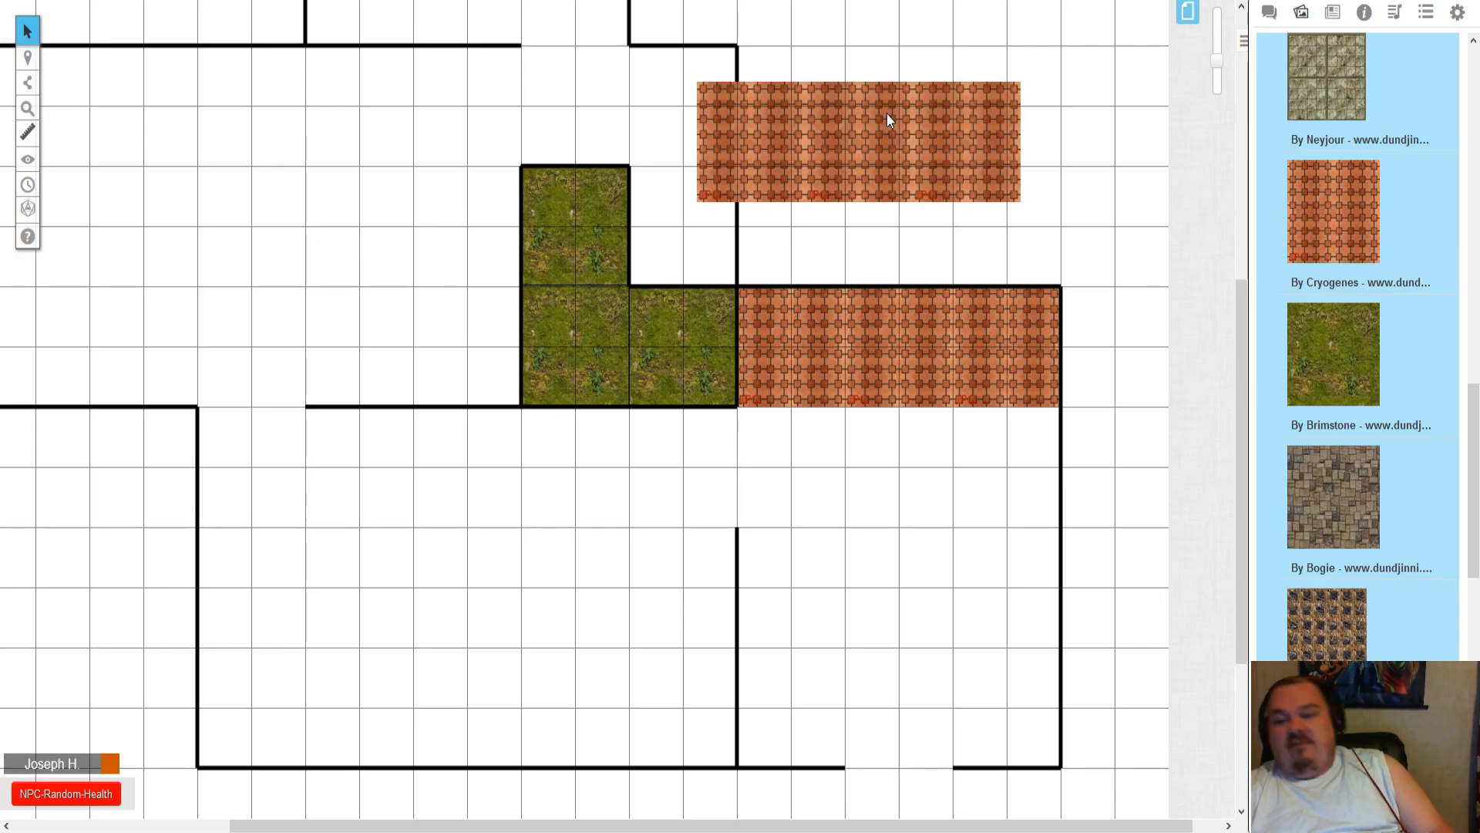
{"action": "mouse_move", "coordinate": [1064, 165]}
{"action": "left_mouse_down"}
{"action": "mouse_move", "coordinate": [758, 205]}
{"action": "mouse_move", "coordinate": [872, 241]}
{"action": "mouse_move", "coordinate": [853, 494]}
{"action": "mouse_move", "coordinate": [831, 509]}
{"action": "left_mouse_up"}
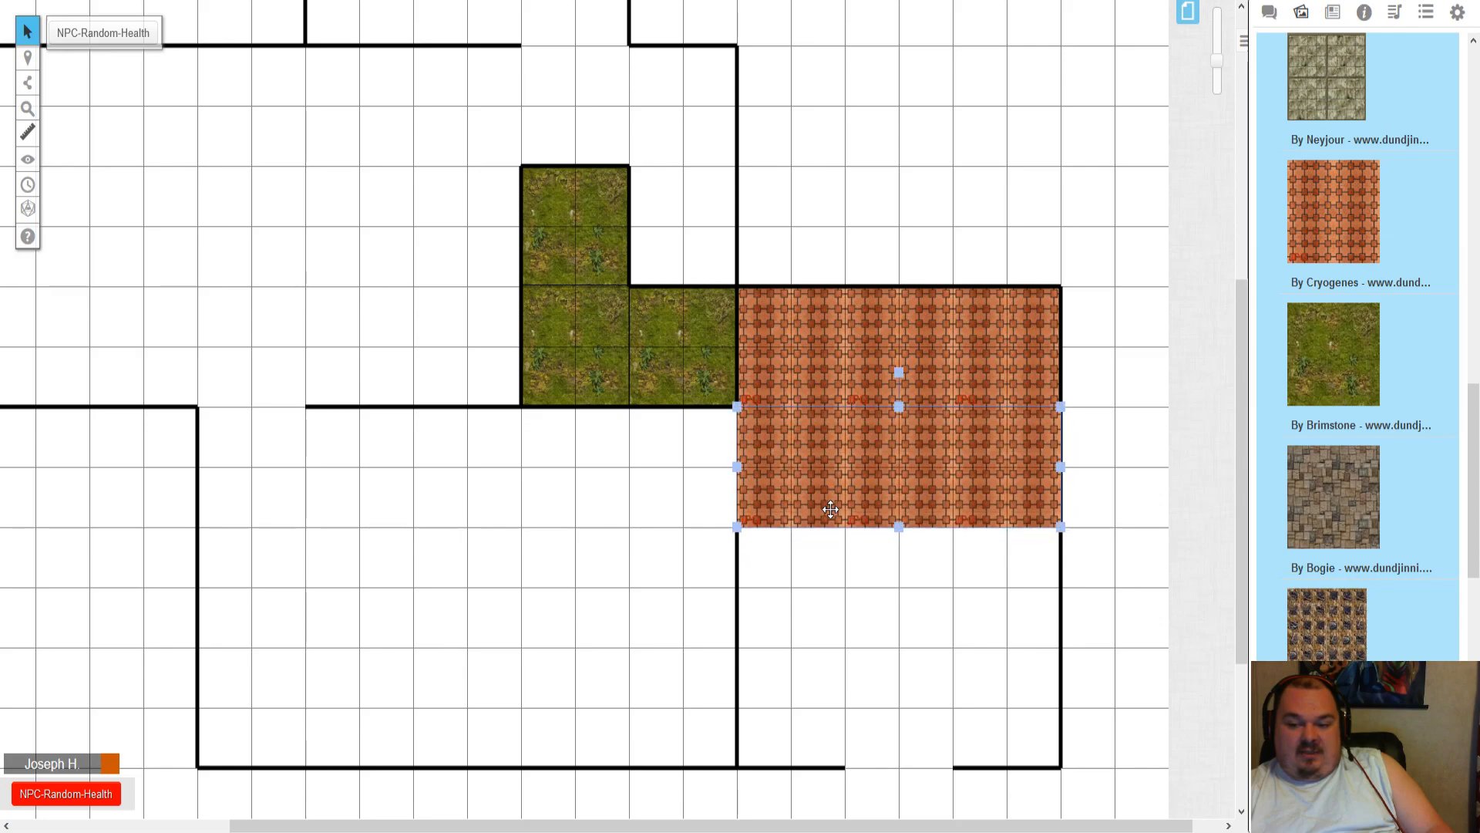
{"action": "right_click", "coordinate": [835, 495]}
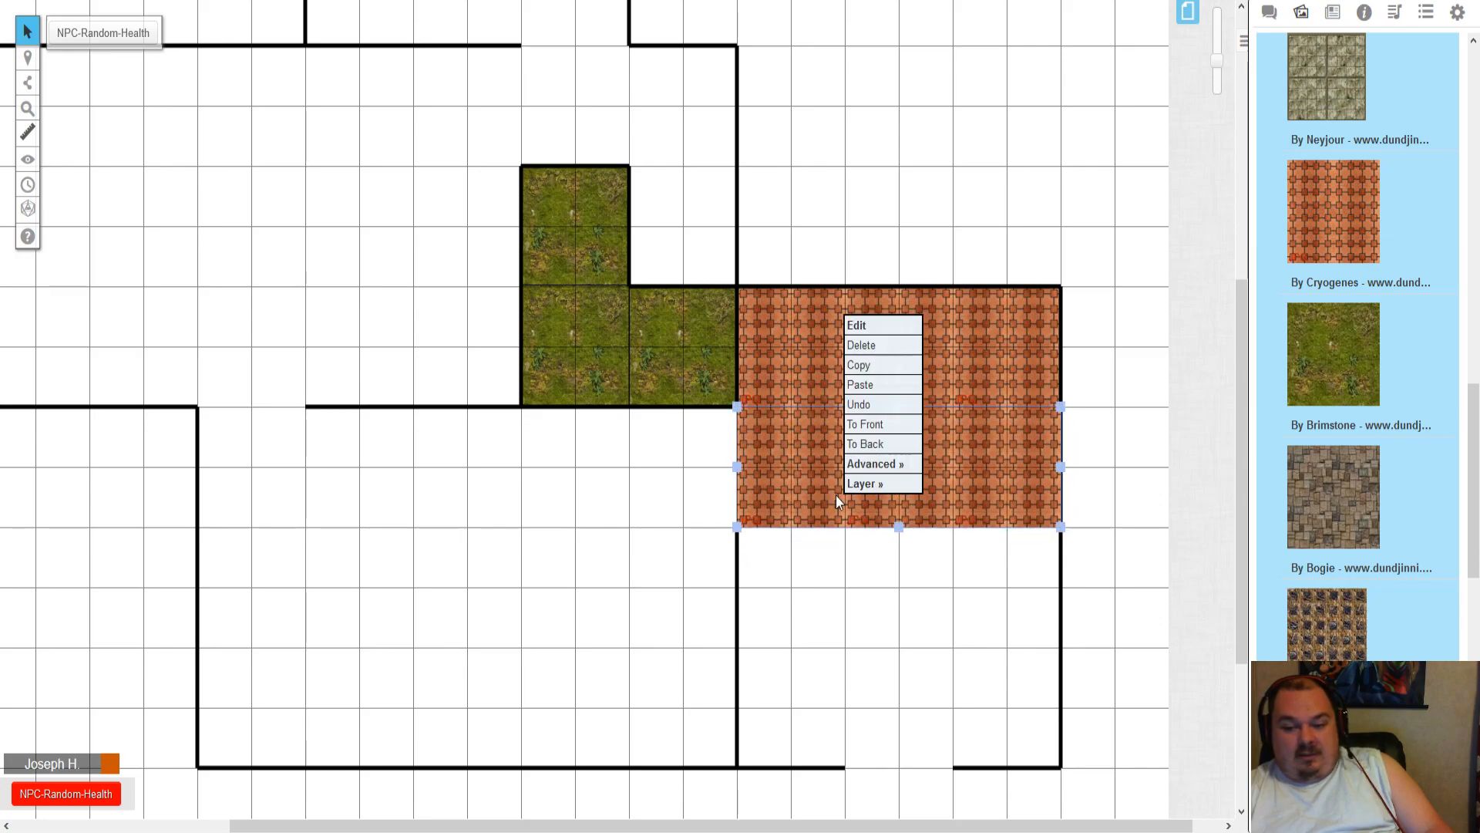
{"action": "left_click", "coordinate": [893, 447]}
- Paste a third row of orange tiles, line its tiles up beneath the second row and send them to the back
{"action": "scroll", "coordinate": [893, 447], "scroll_direction": "down", "scroll_amount": 3}
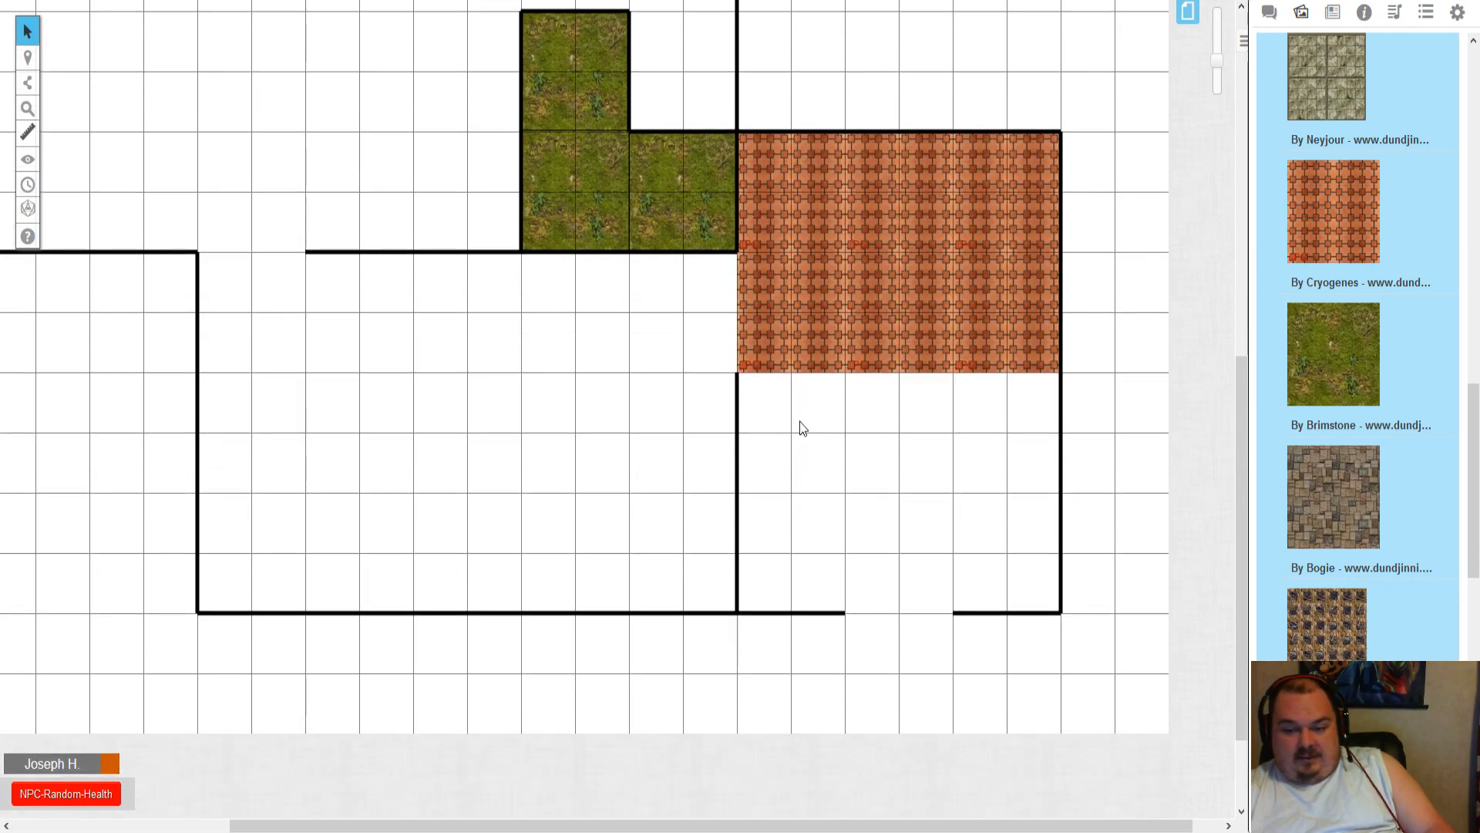
{"action": "right_click", "coordinate": [784, 428]}
{"action": "left_click", "coordinate": [822, 397]}
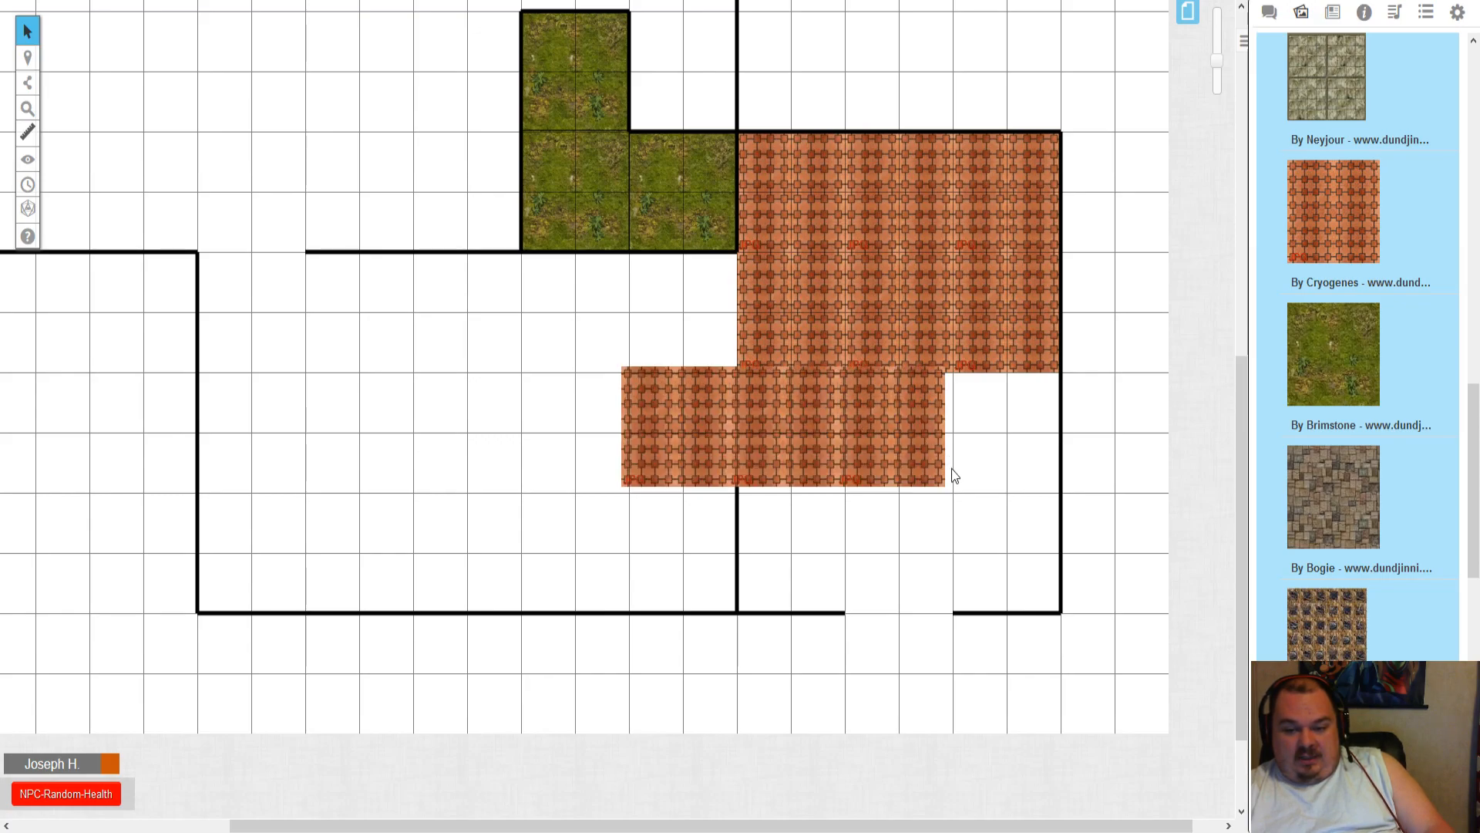
{"action": "left_click_drag", "start_coordinate": [894, 456], "coordinate": [1012, 462]}
{"action": "left_click_drag", "start_coordinate": [821, 455], "coordinate": [940, 453]}
{"action": "left_click", "coordinate": [680, 452]}
{"action": "left_click_drag", "start_coordinate": [680, 452], "coordinate": [795, 453]}
{"action": "left_click_drag", "start_coordinate": [775, 544], "coordinate": [1038, 405]}
{"action": "right_click", "coordinate": [1000, 417]}
{"action": "left_click", "coordinate": [1032, 365]}
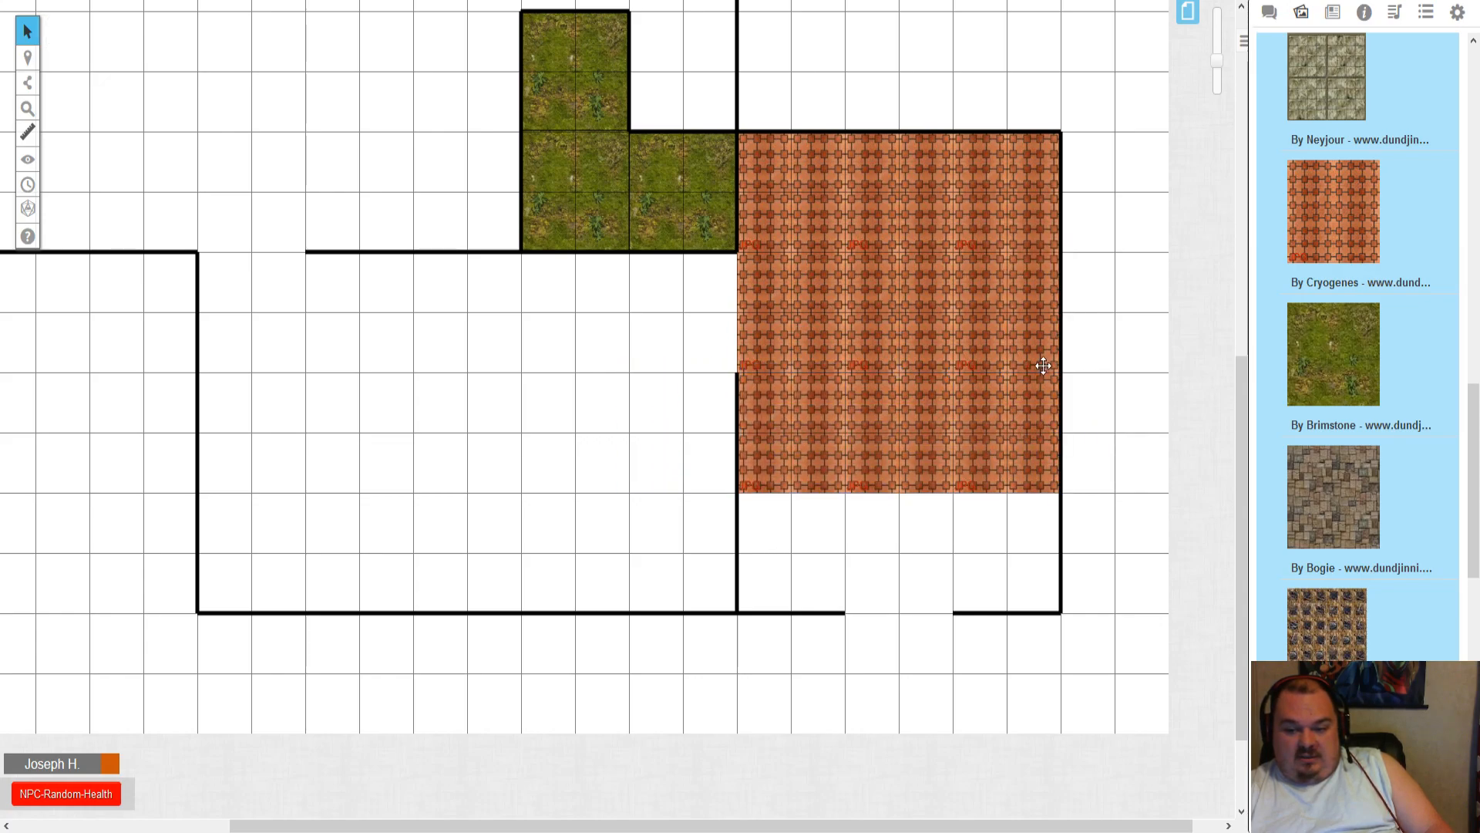
- Paste a fourth row of orange tiles along the lower-right room's bottom wall and send it to the back
{"action": "right_click", "coordinate": [328, 429]}
{"action": "left_click", "coordinate": [362, 393]}
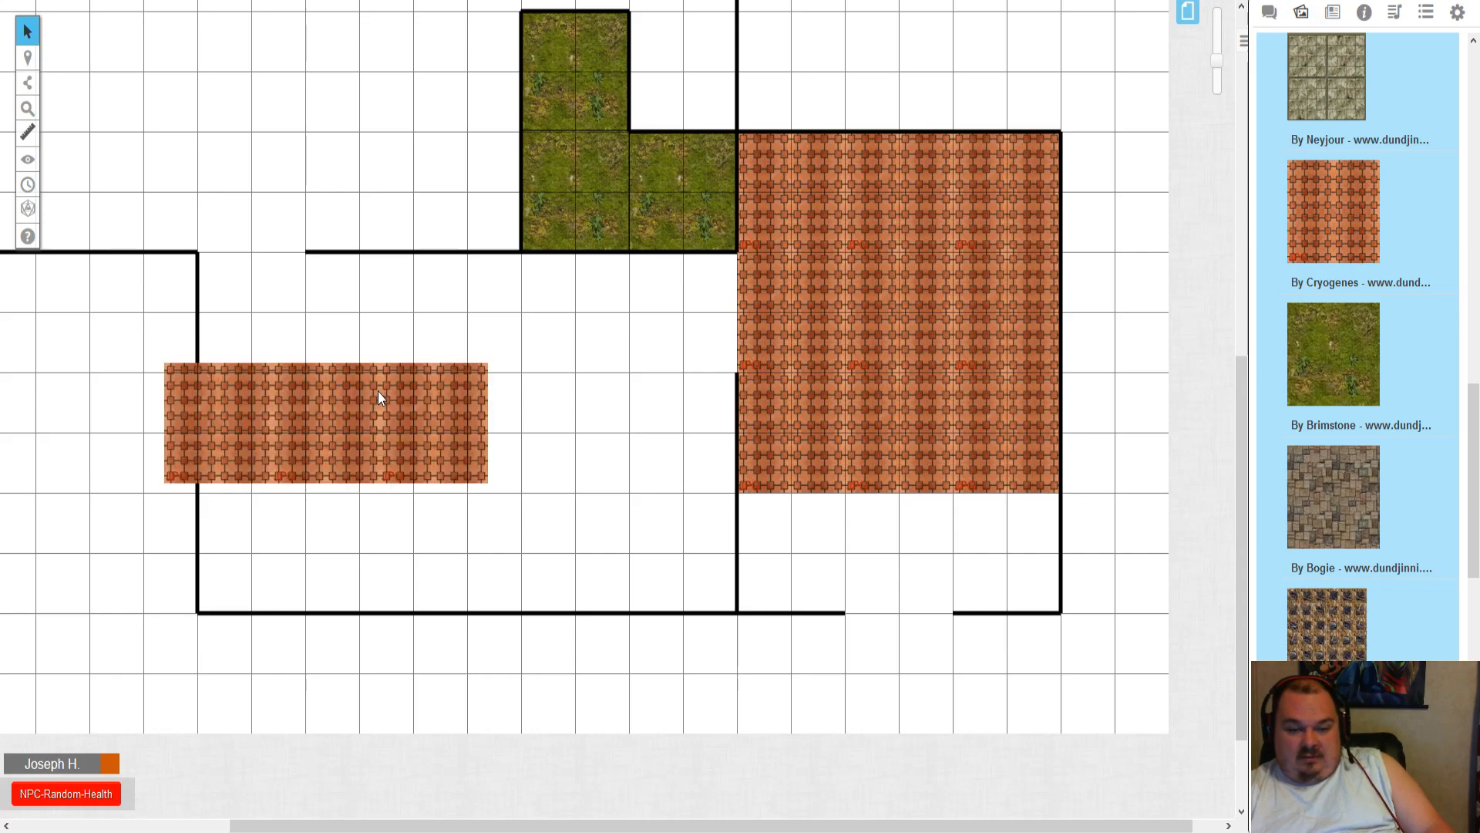
{"action": "left_click_drag", "start_coordinate": [562, 423], "coordinate": [820, 572]}
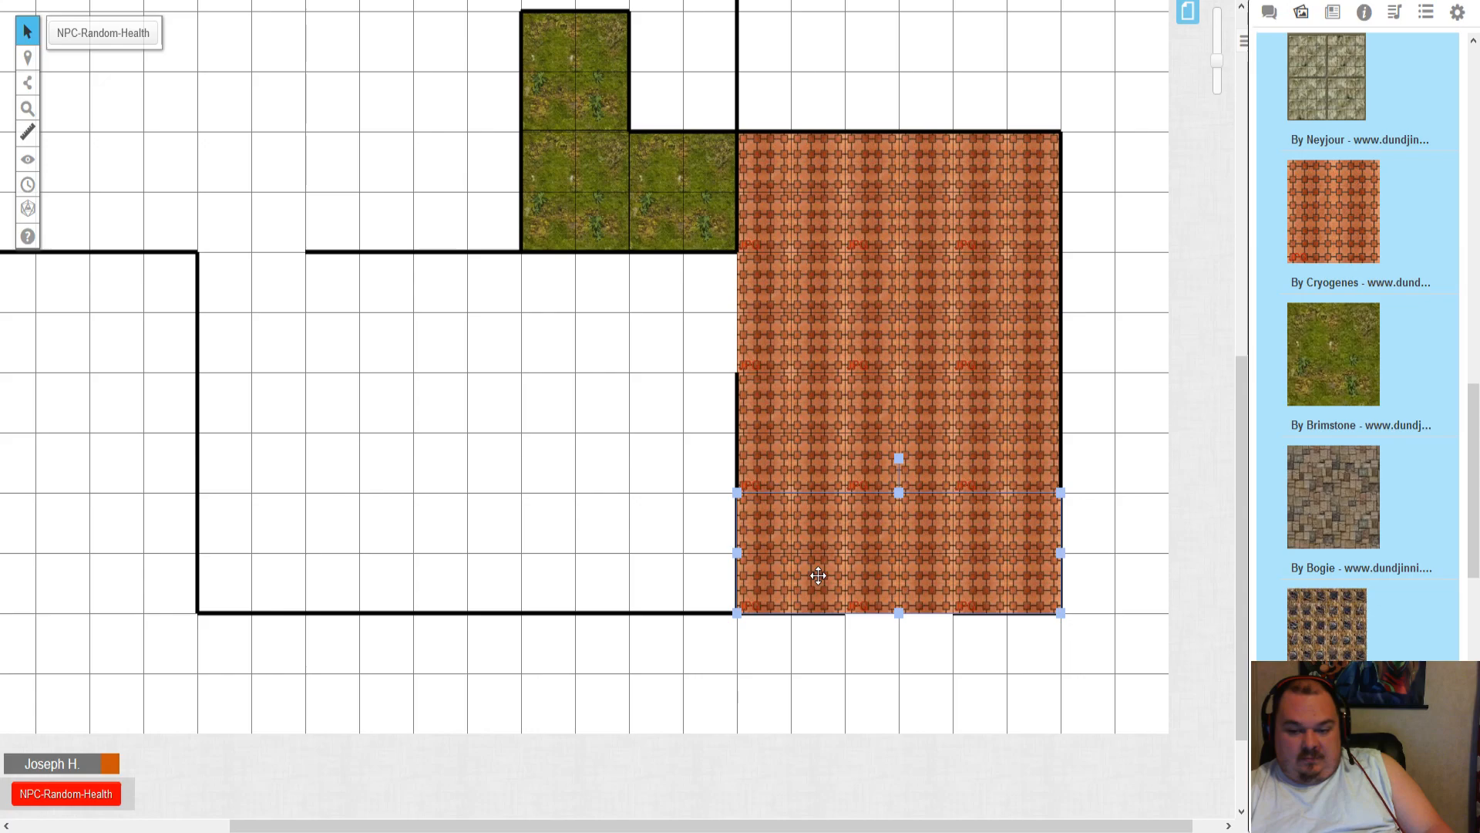
{"action": "right_click", "coordinate": [821, 573]}
{"action": "left_click", "coordinate": [857, 524]}
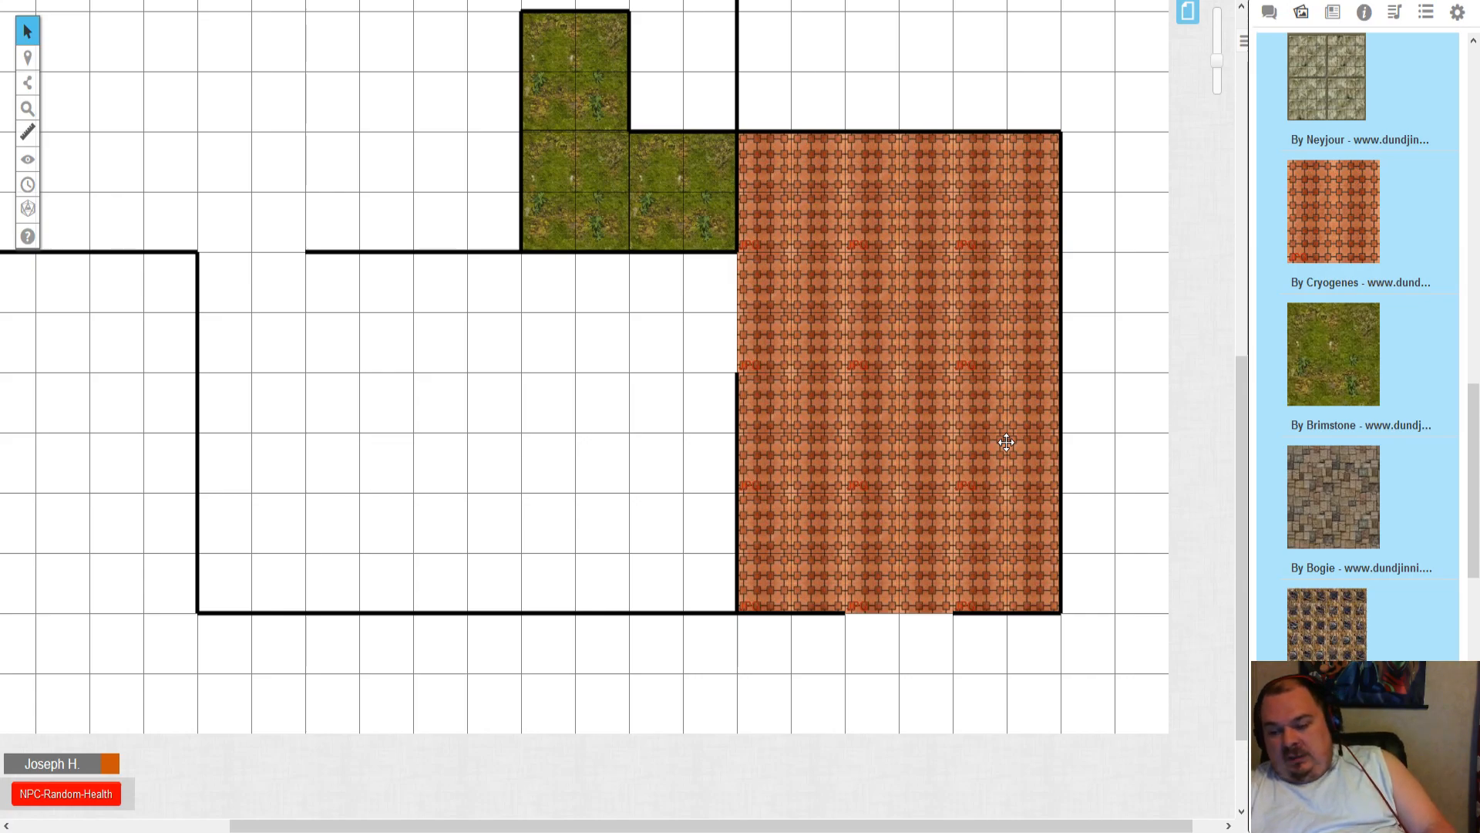
- Browse further through the library tile results for a floor texture for the neighbouring room
{"action": "scroll", "coordinate": [1386, 490], "scroll_direction": "down", "scroll_amount": 1}
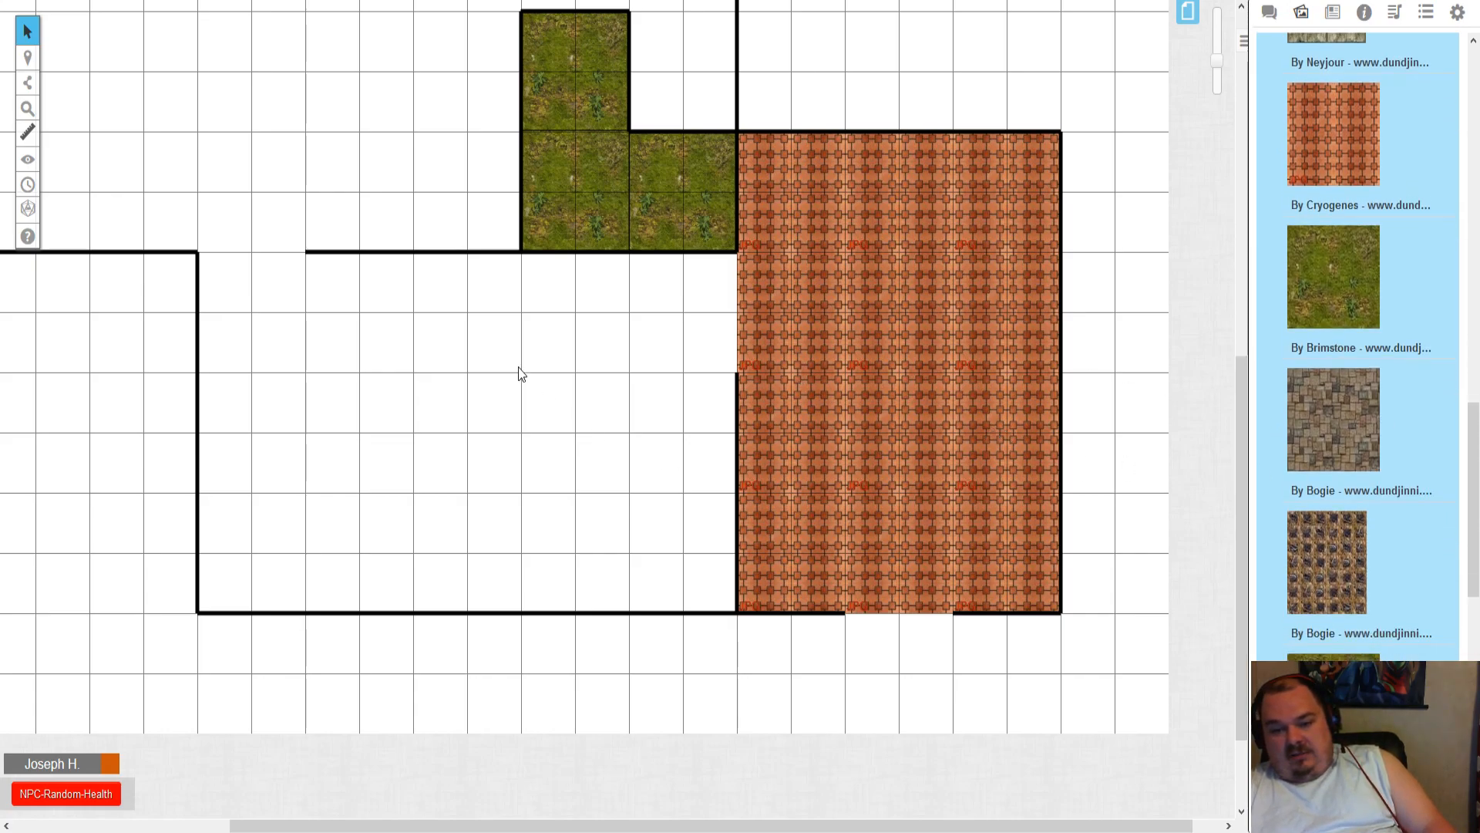
{"action": "scroll", "coordinate": [1325, 592], "scroll_direction": "down", "scroll_amount": 6}
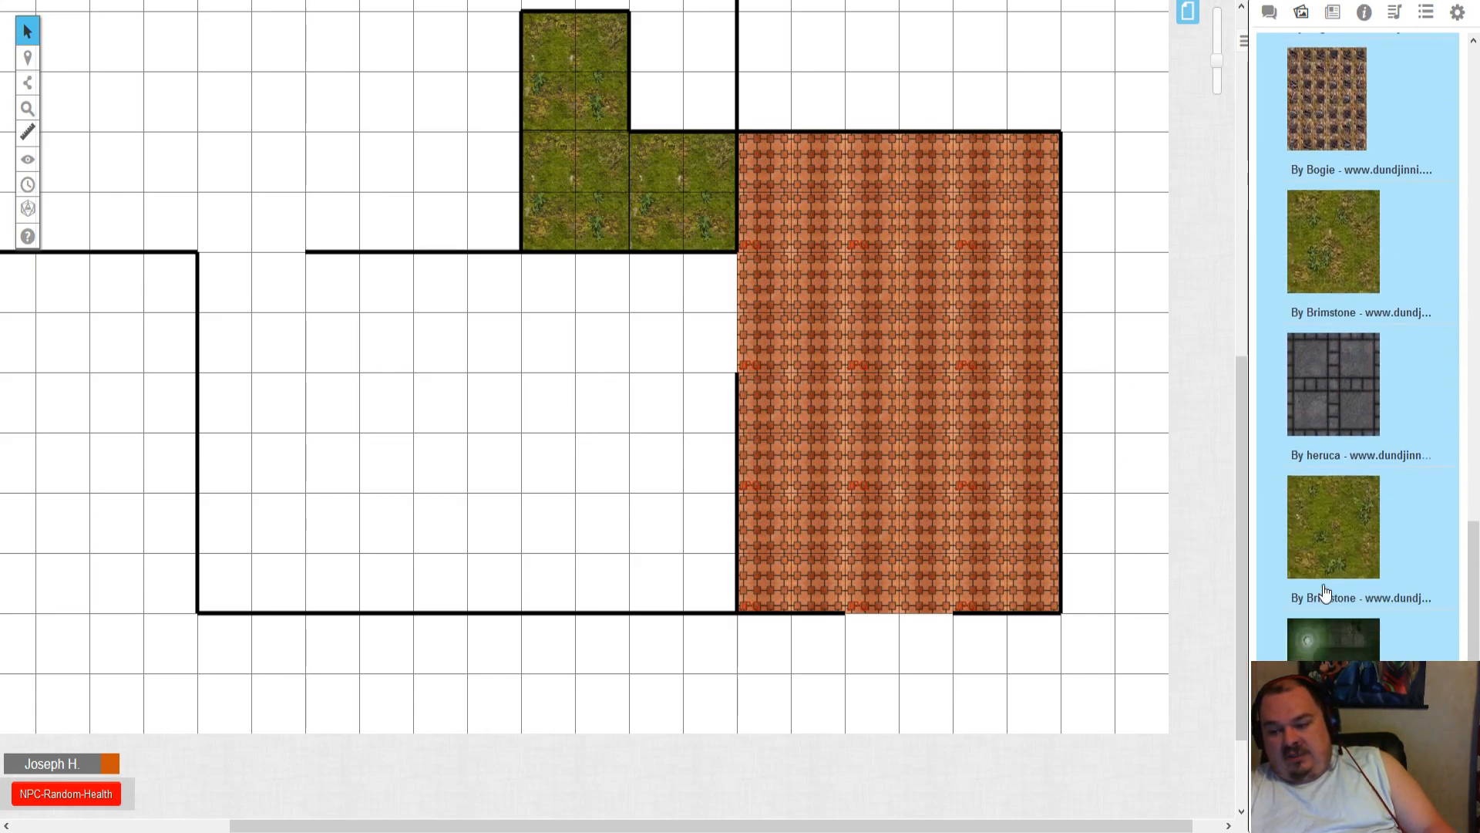
{"action": "scroll", "coordinate": [1325, 592], "scroll_direction": "down", "scroll_amount": 6}
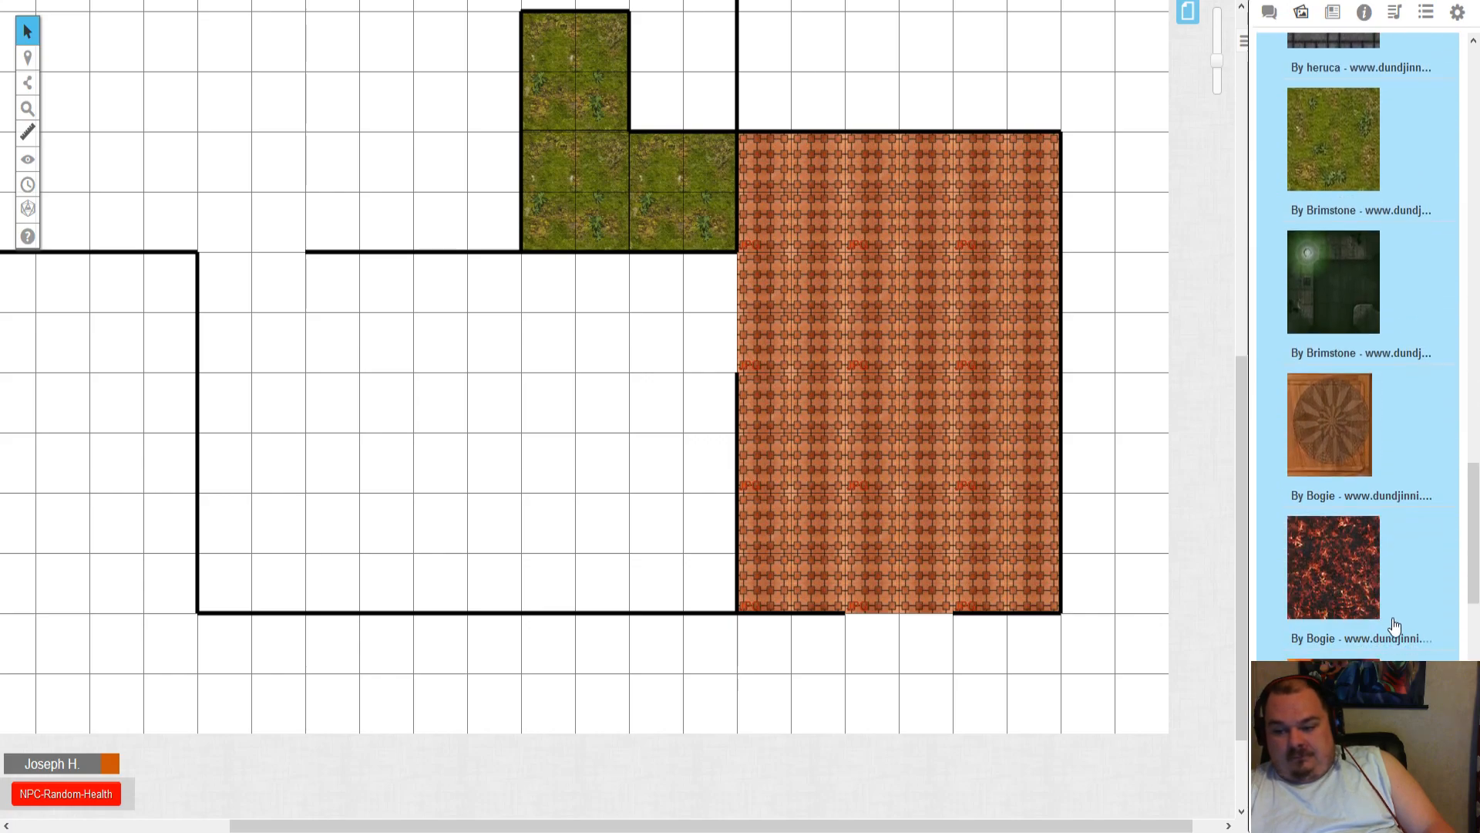
{"action": "scroll", "coordinate": [1401, 631], "scroll_direction": "down", "scroll_amount": 8}
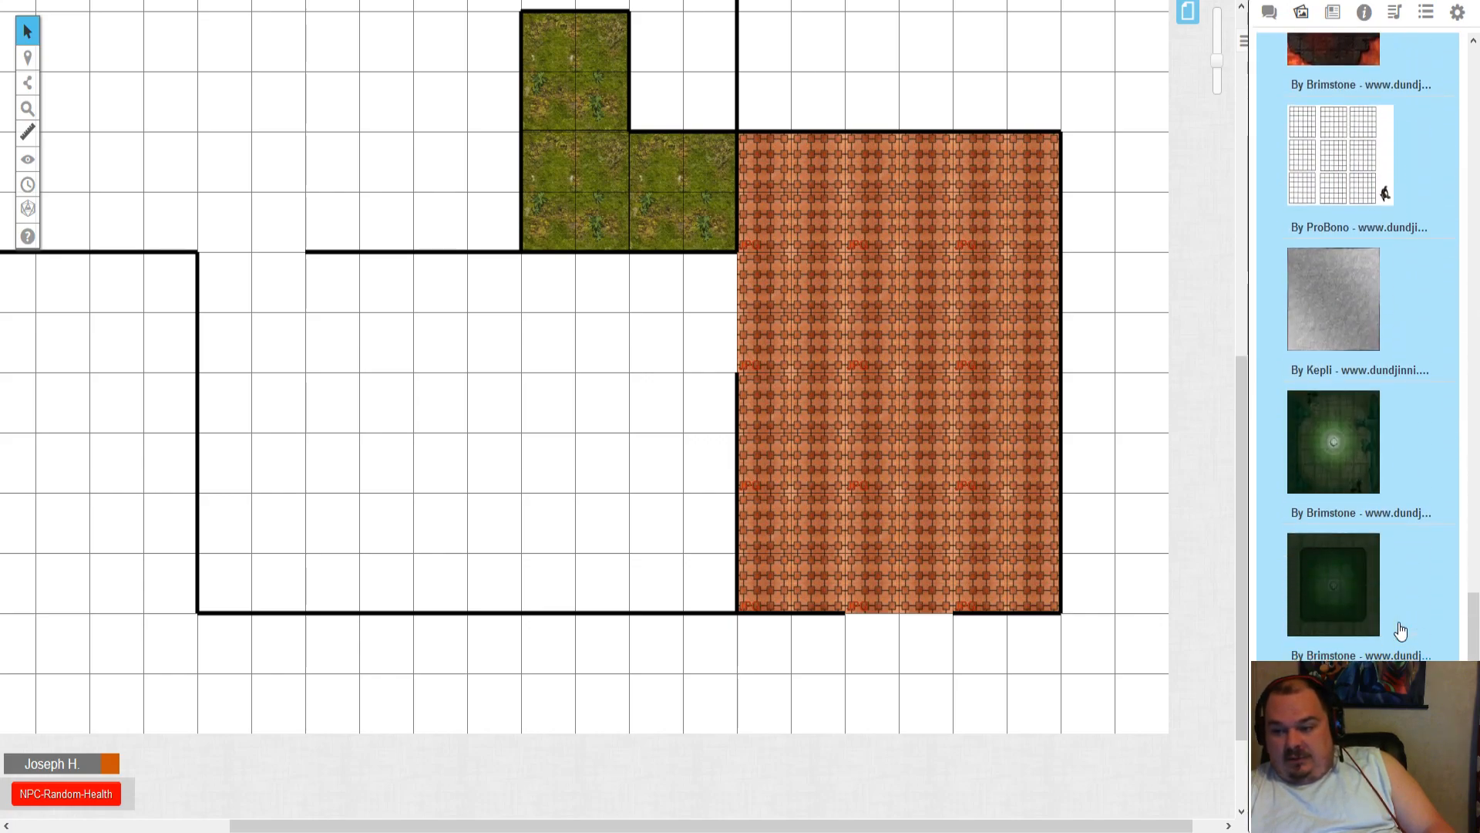
{"action": "scroll", "coordinate": [1401, 631], "scroll_direction": "down", "scroll_amount": 5}
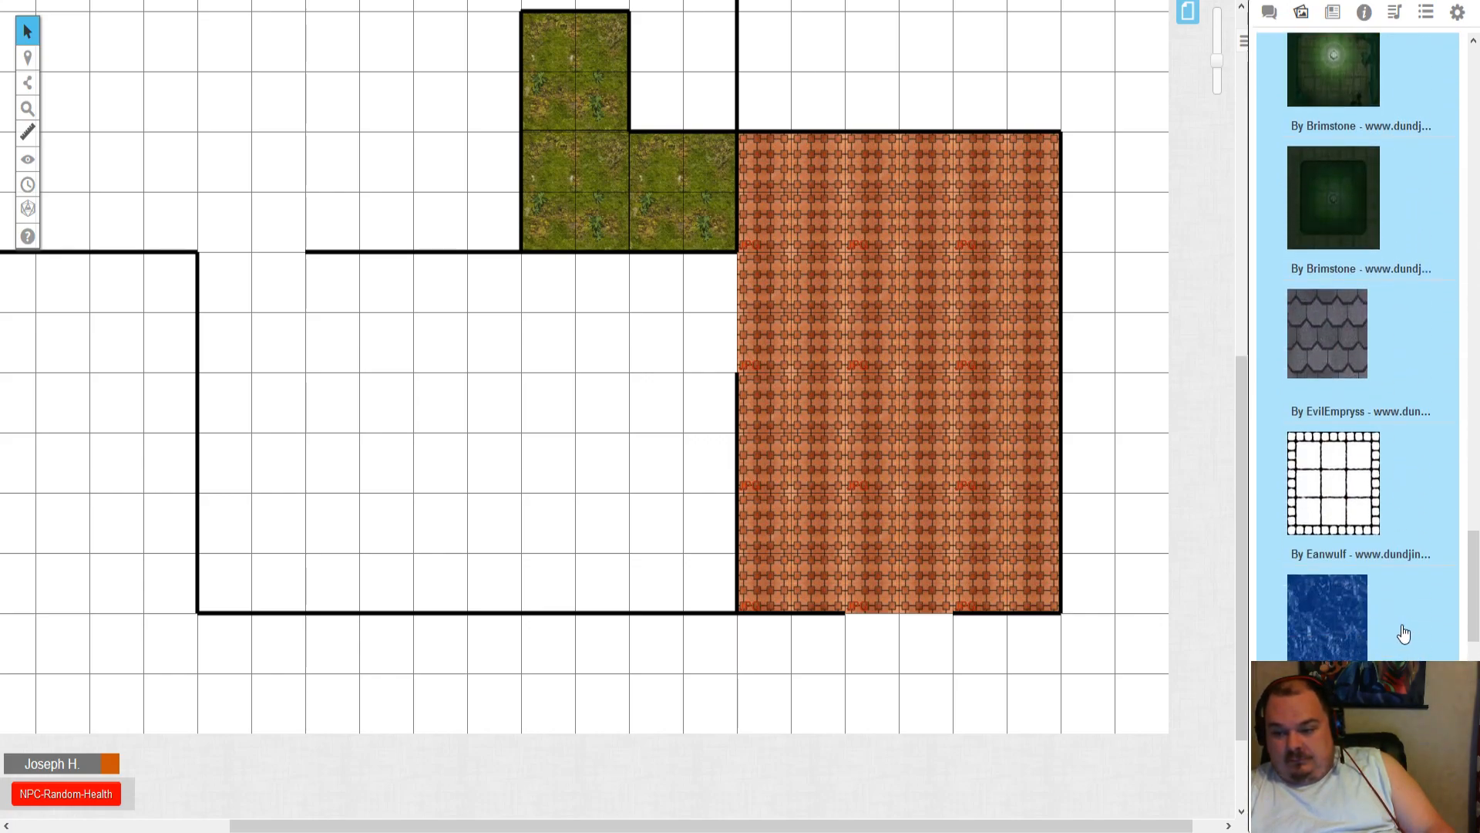
{"action": "scroll", "coordinate": [1400, 626], "scroll_direction": "down", "scroll_amount": 10}
{"action": "scroll", "coordinate": [1400, 621], "scroll_direction": "down", "scroll_amount": 9}
{"action": "scroll", "coordinate": [1412, 625], "scroll_direction": "down", "scroll_amount": 1}
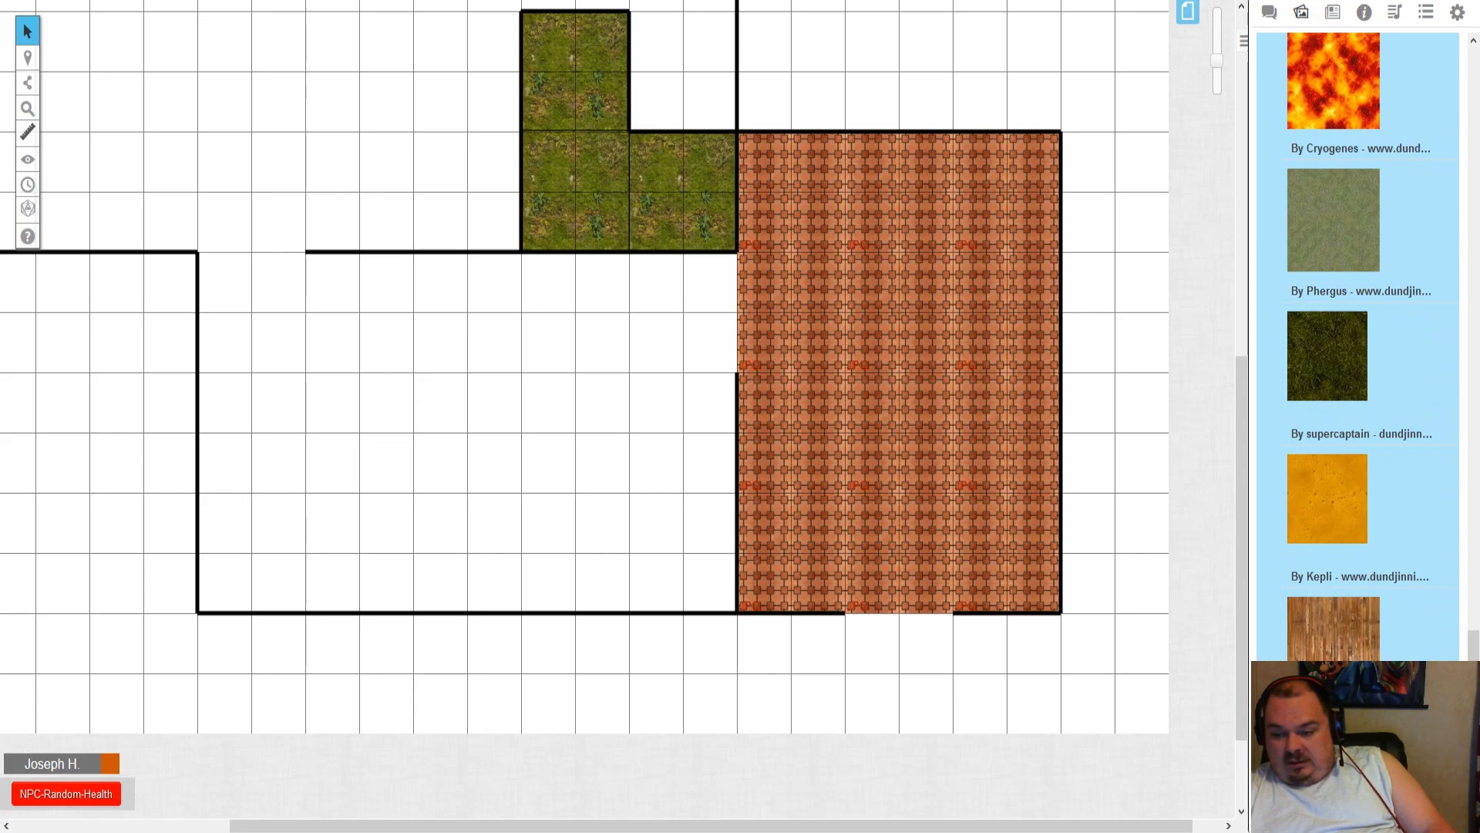
{"action": "scroll", "coordinate": [1359, 347], "scroll_direction": "down", "scroll_amount": 3}
{"action": "scroll", "coordinate": [1358, 347], "scroll_direction": "down", "scroll_amount": 1}
{"action": "scroll", "coordinate": [1327, 398], "scroll_direction": "down", "scroll_amount": 2}
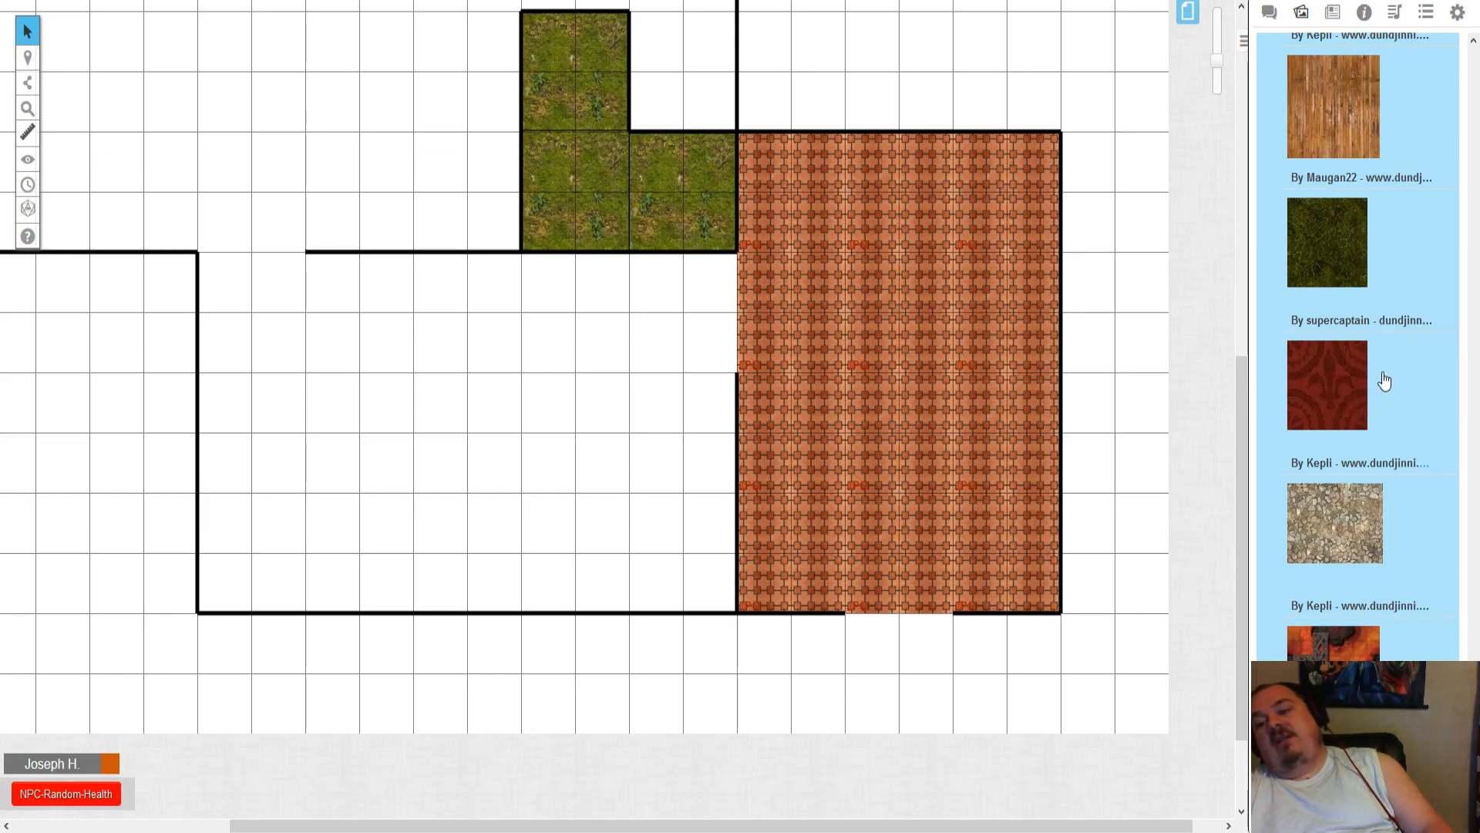
- Add Kepli's dark red patterned tile, enlarge it to two by two squares and place it in the neighbouring room's bottom-left corner
{"action": "left_click_drag", "start_coordinate": [1339, 400], "coordinate": [569, 411]}
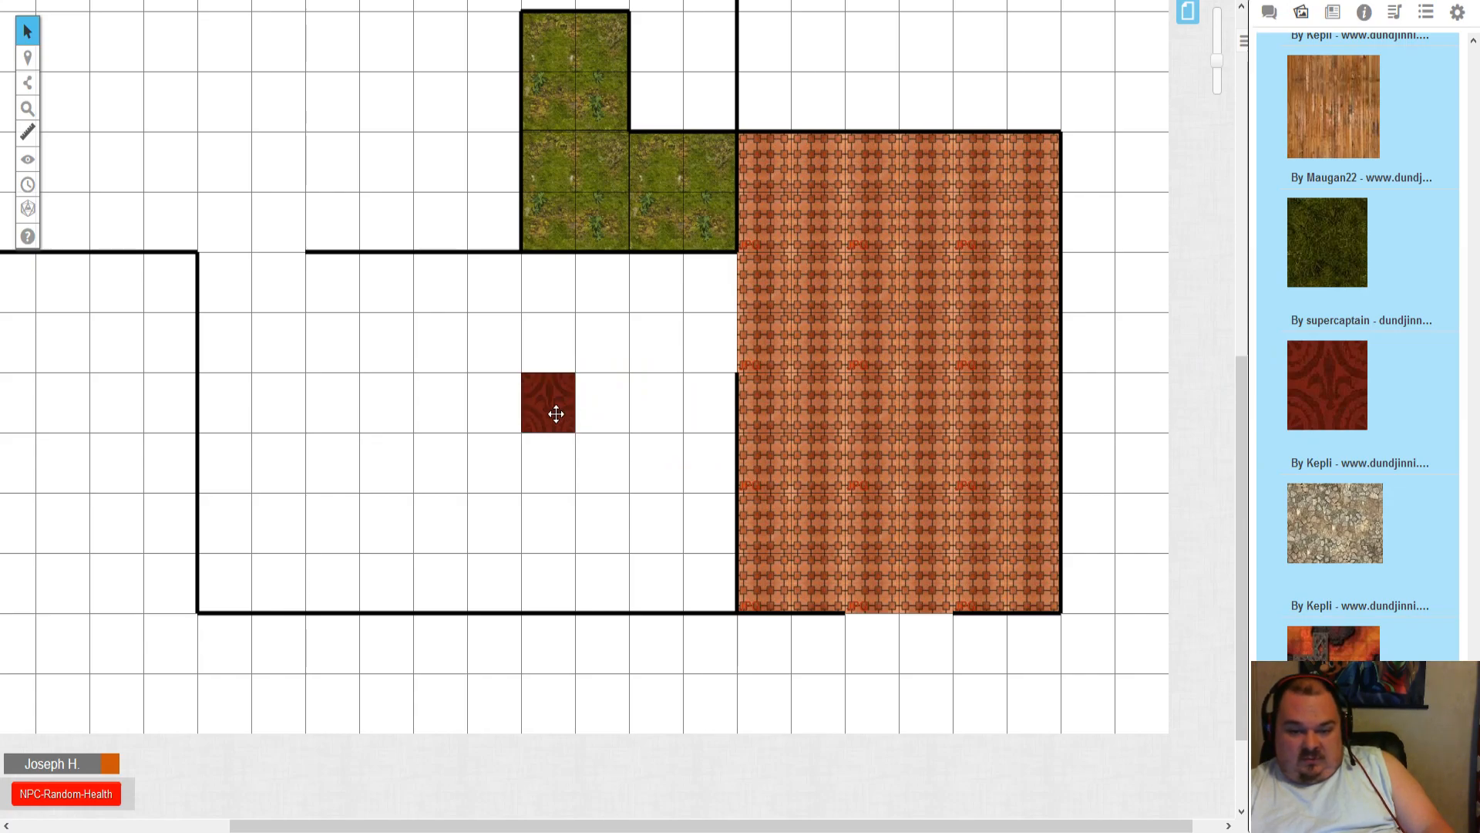
{"action": "left_click", "coordinate": [557, 413]}
{"action": "left_click_drag", "start_coordinate": [576, 433], "coordinate": [630, 494]}
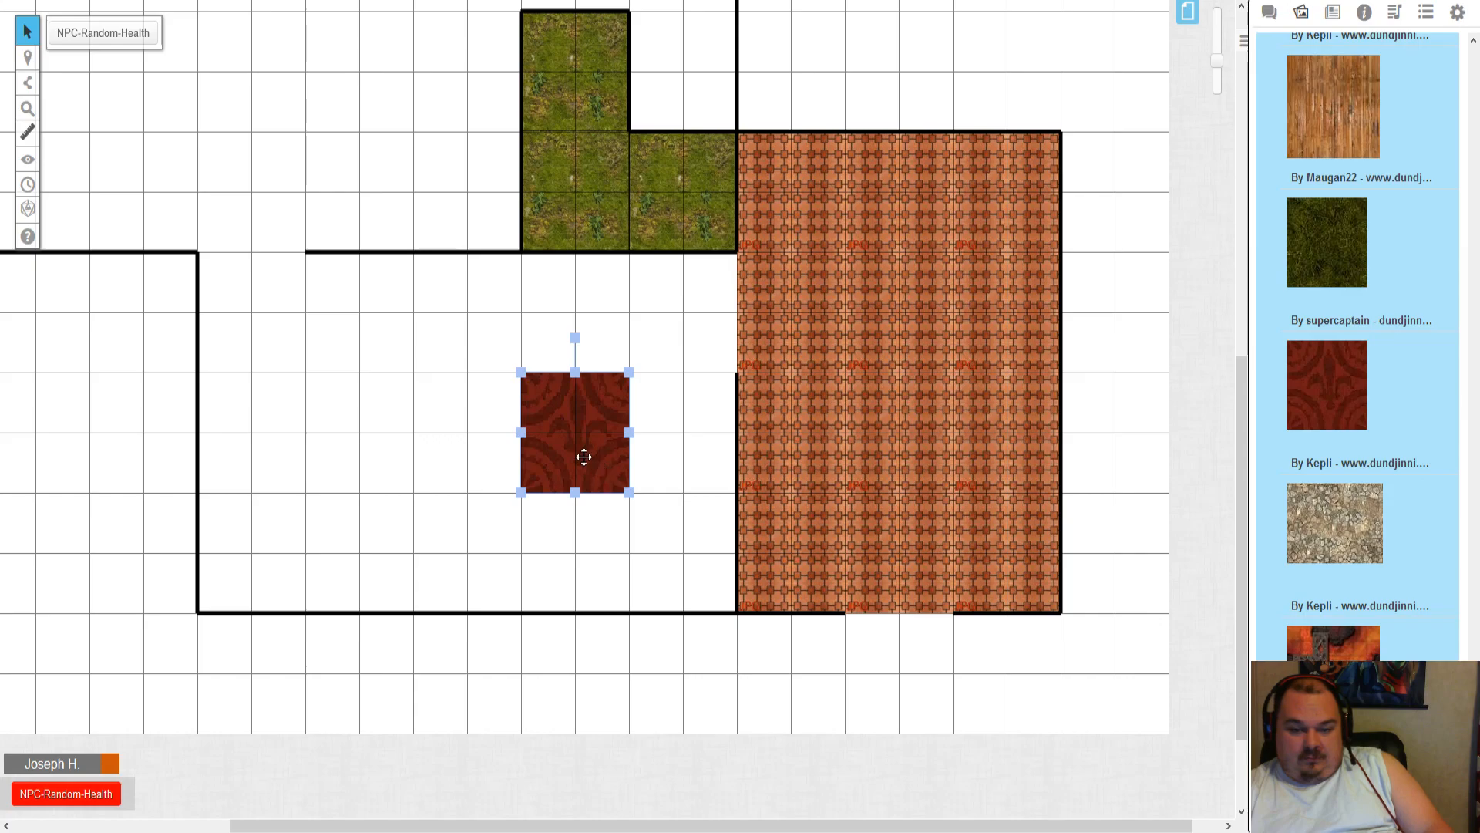
{"action": "left_click_drag", "start_coordinate": [584, 457], "coordinate": [254, 565]}
- Copy the red tile and place three copies above and beside it, forming a four-by-four-square block in the corner
{"action": "right_click", "coordinate": [258, 569]}
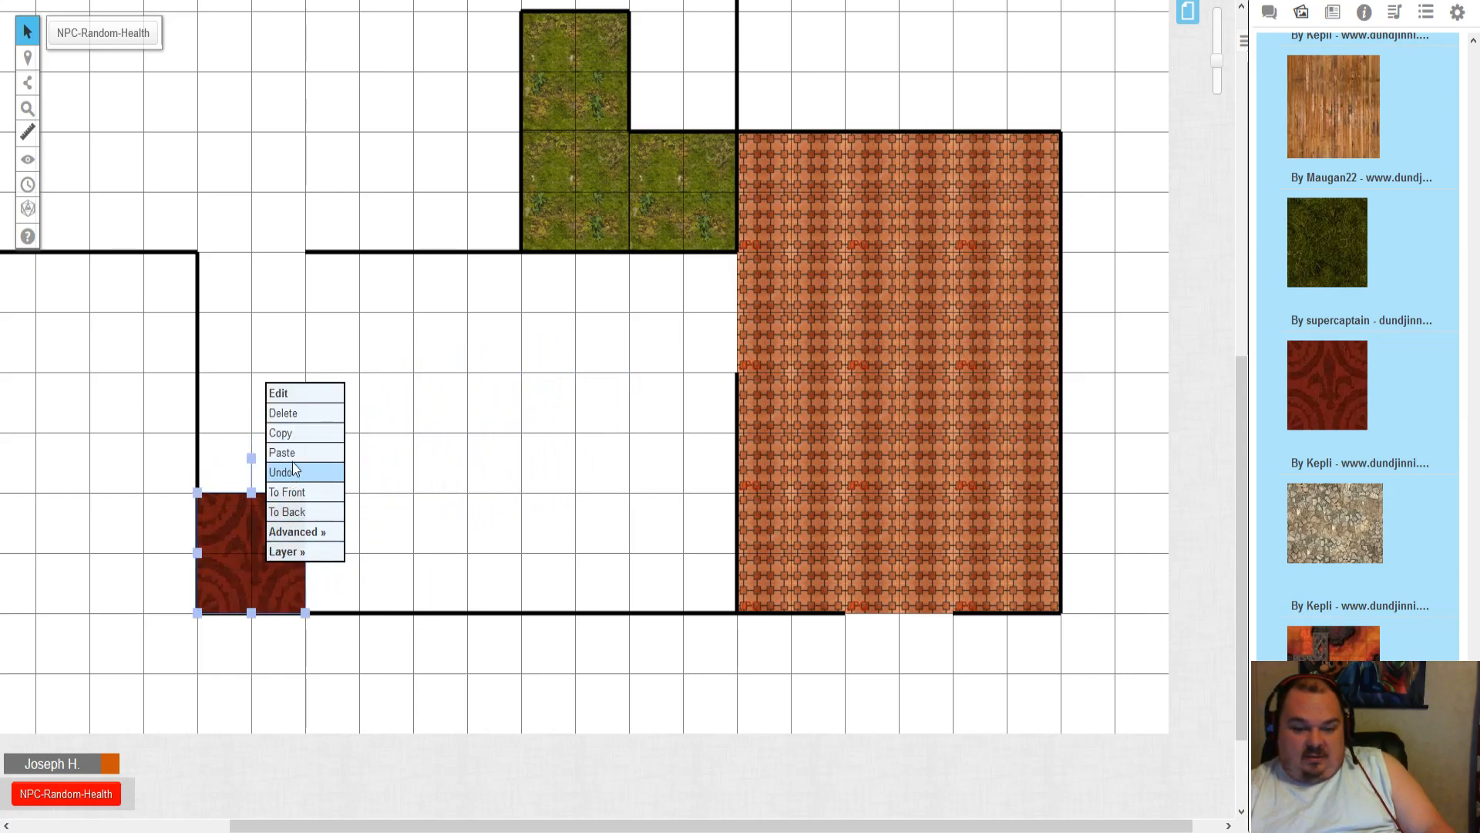
{"action": "left_click", "coordinate": [290, 432]}
{"action": "left_click", "coordinate": [356, 415]}
{"action": "key", "text": "ctrl+v"}
{"action": "left_click_drag", "start_coordinate": [323, 423], "coordinate": [254, 427]}
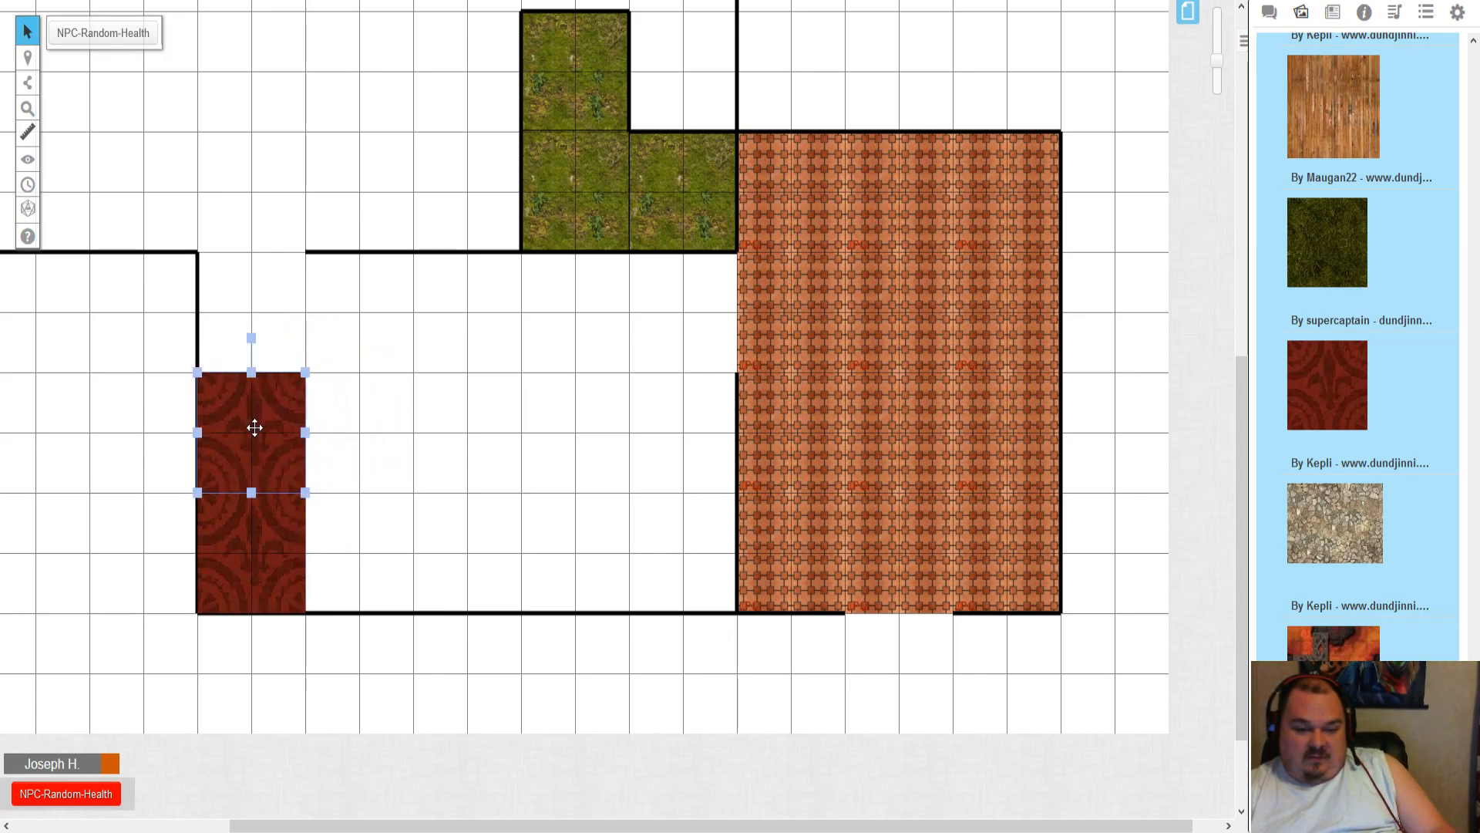
{"action": "left_click", "coordinate": [395, 445]}
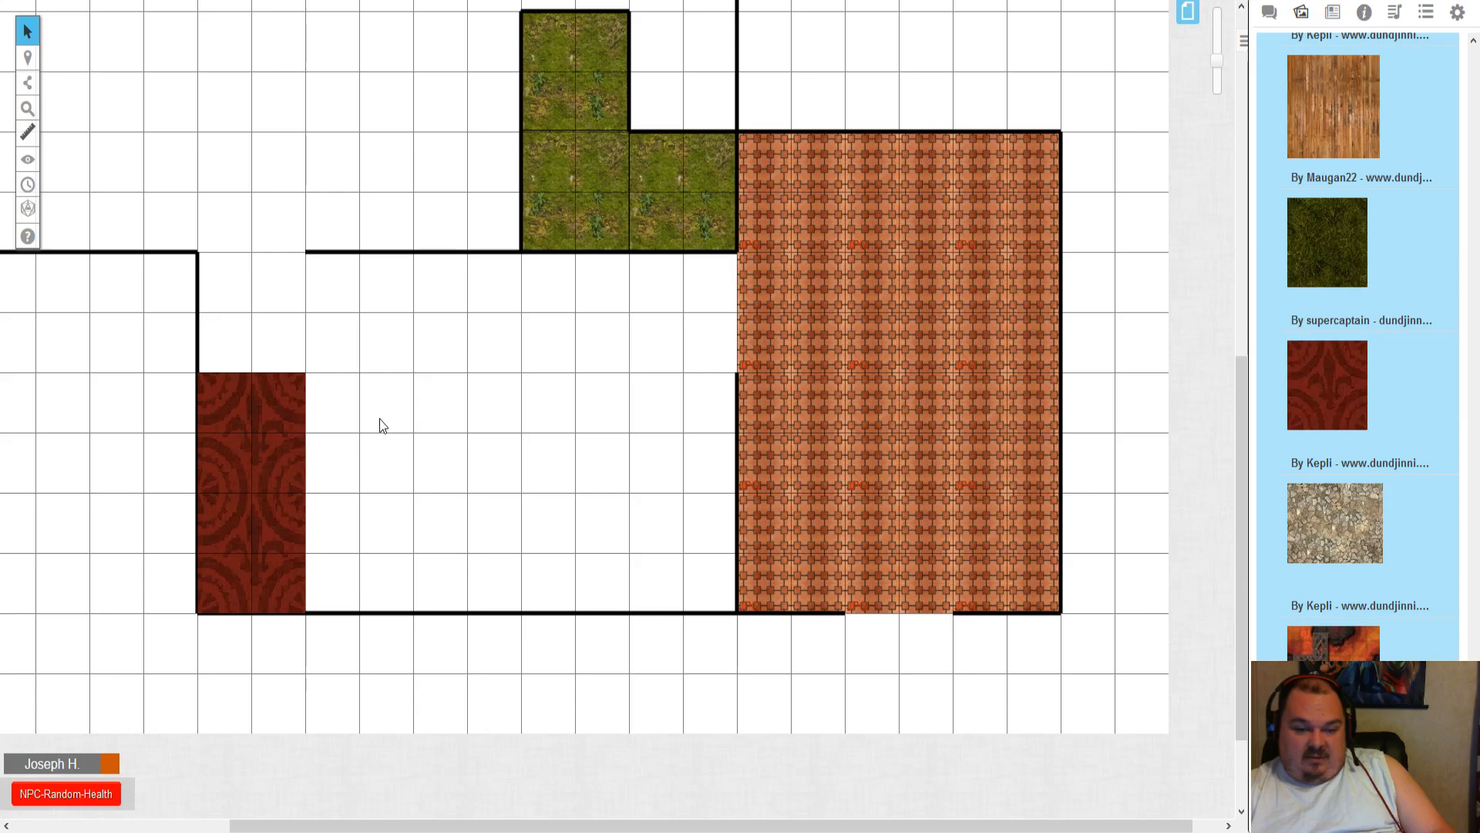
{"action": "key", "text": "ctrl+v"}
{"action": "left_click_drag", "start_coordinate": [381, 410], "coordinate": [354, 402]}
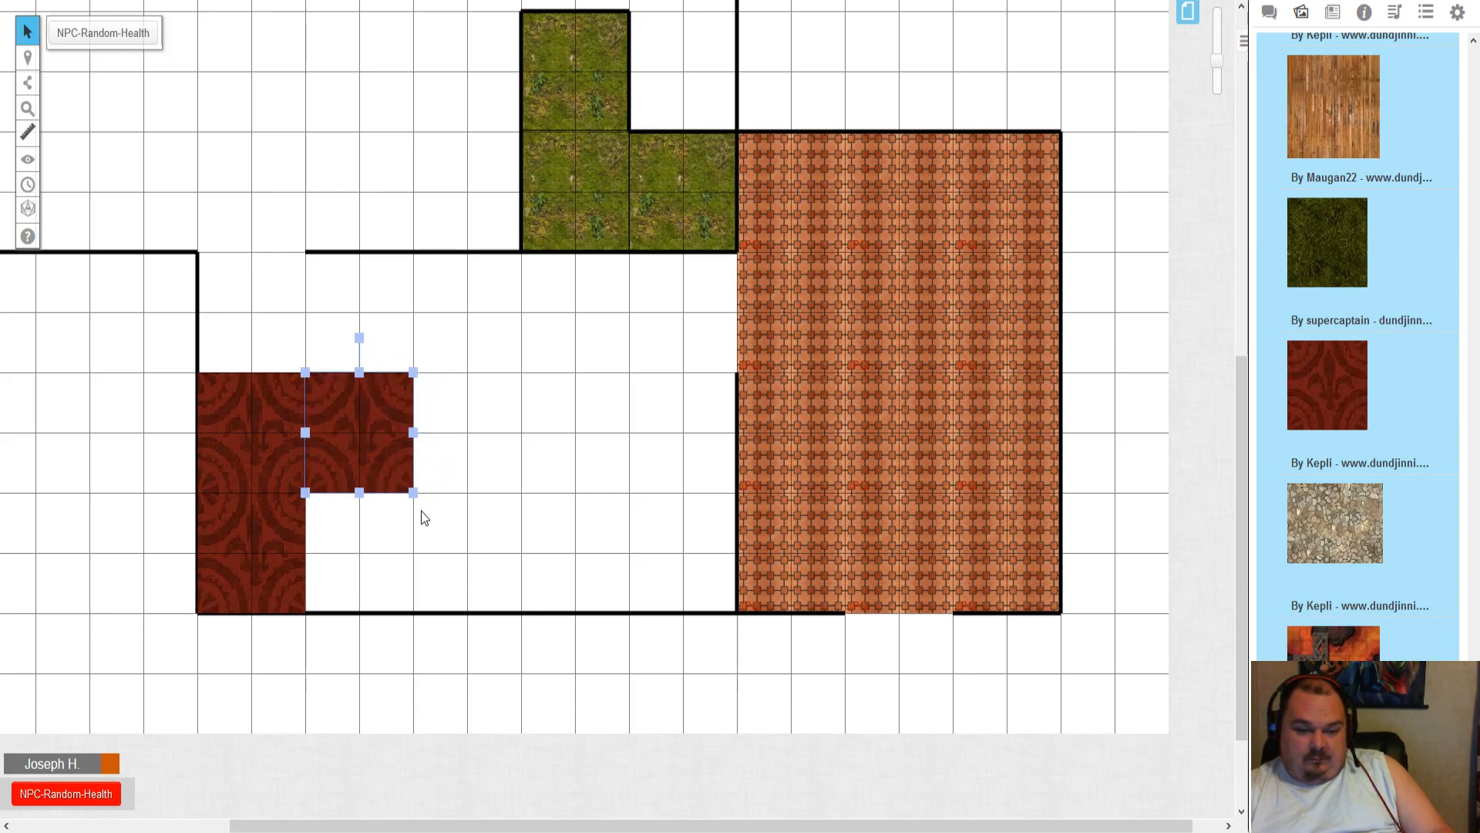
{"action": "left_click", "coordinate": [436, 535]}
{"action": "key", "text": "ctrl+v"}
{"action": "left_click_drag", "start_coordinate": [451, 525], "coordinate": [386, 555]}
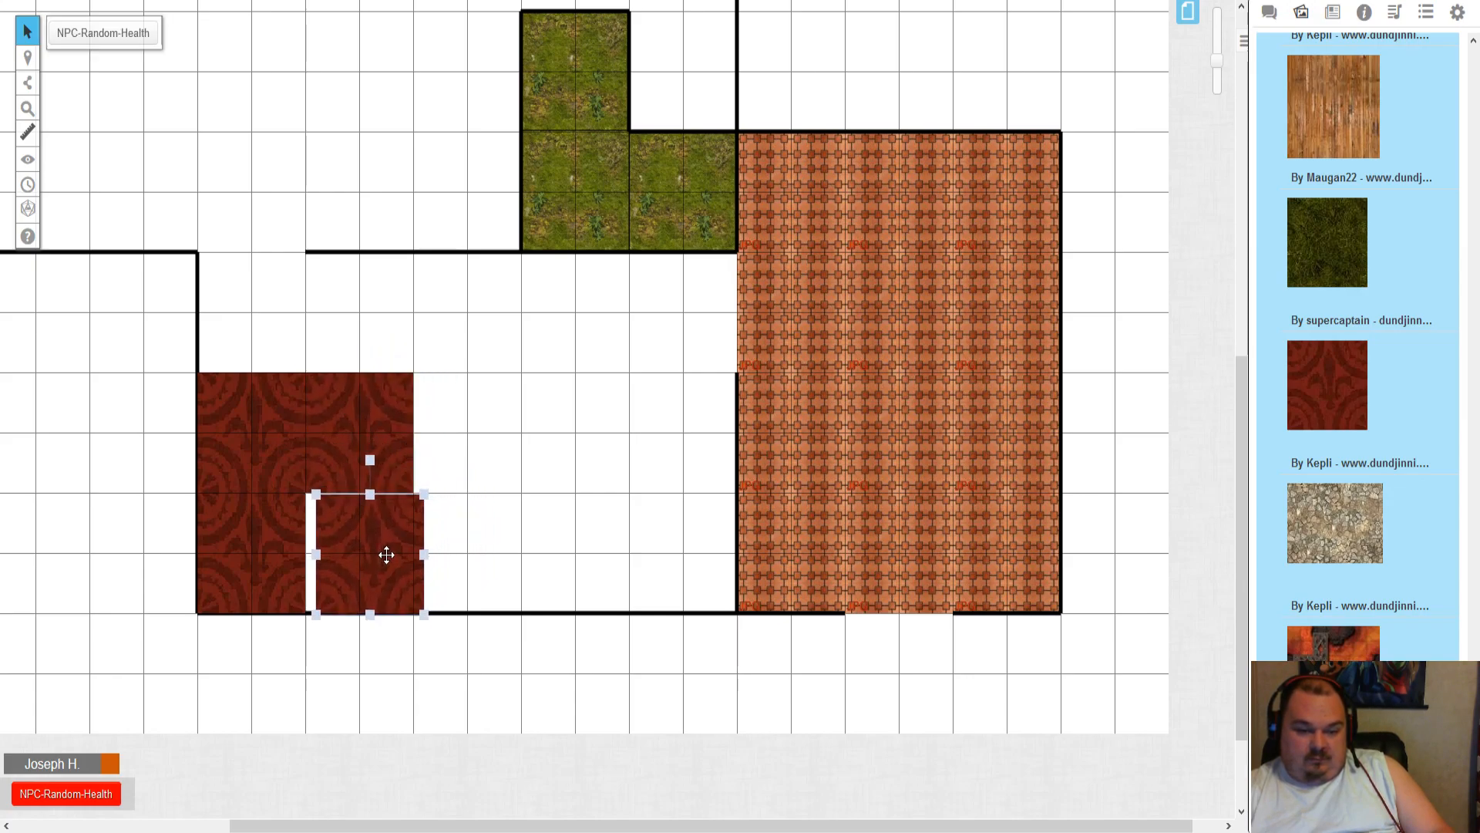
{"action": "left_click", "coordinate": [437, 544]}
- Send the block of four red tiles to the back, behind the walls
{"action": "left_click_drag", "start_coordinate": [493, 334], "coordinate": [235, 571]}
{"action": "right_click", "coordinate": [234, 571]}
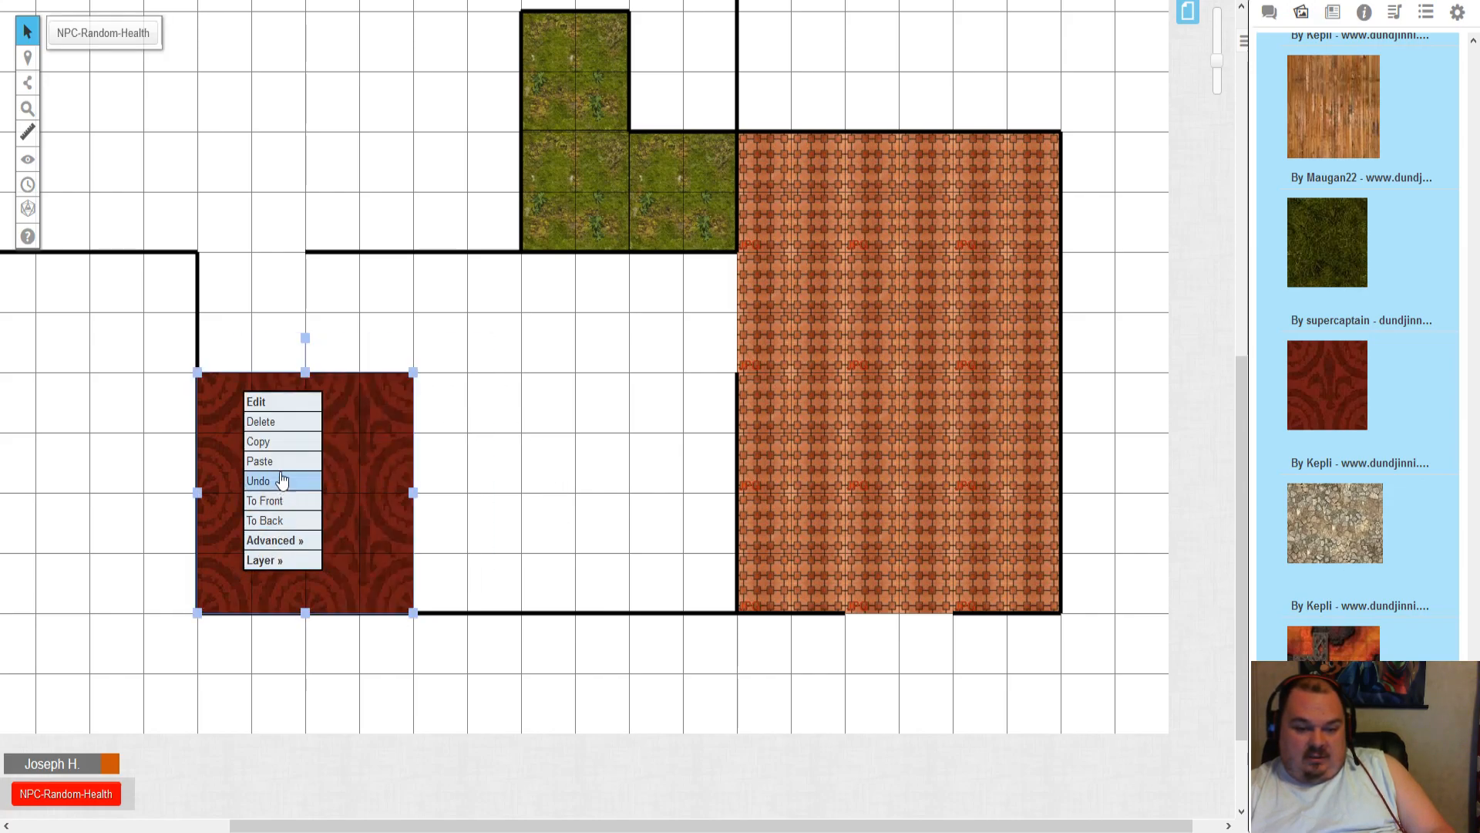
{"action": "left_click", "coordinate": [290, 521]}
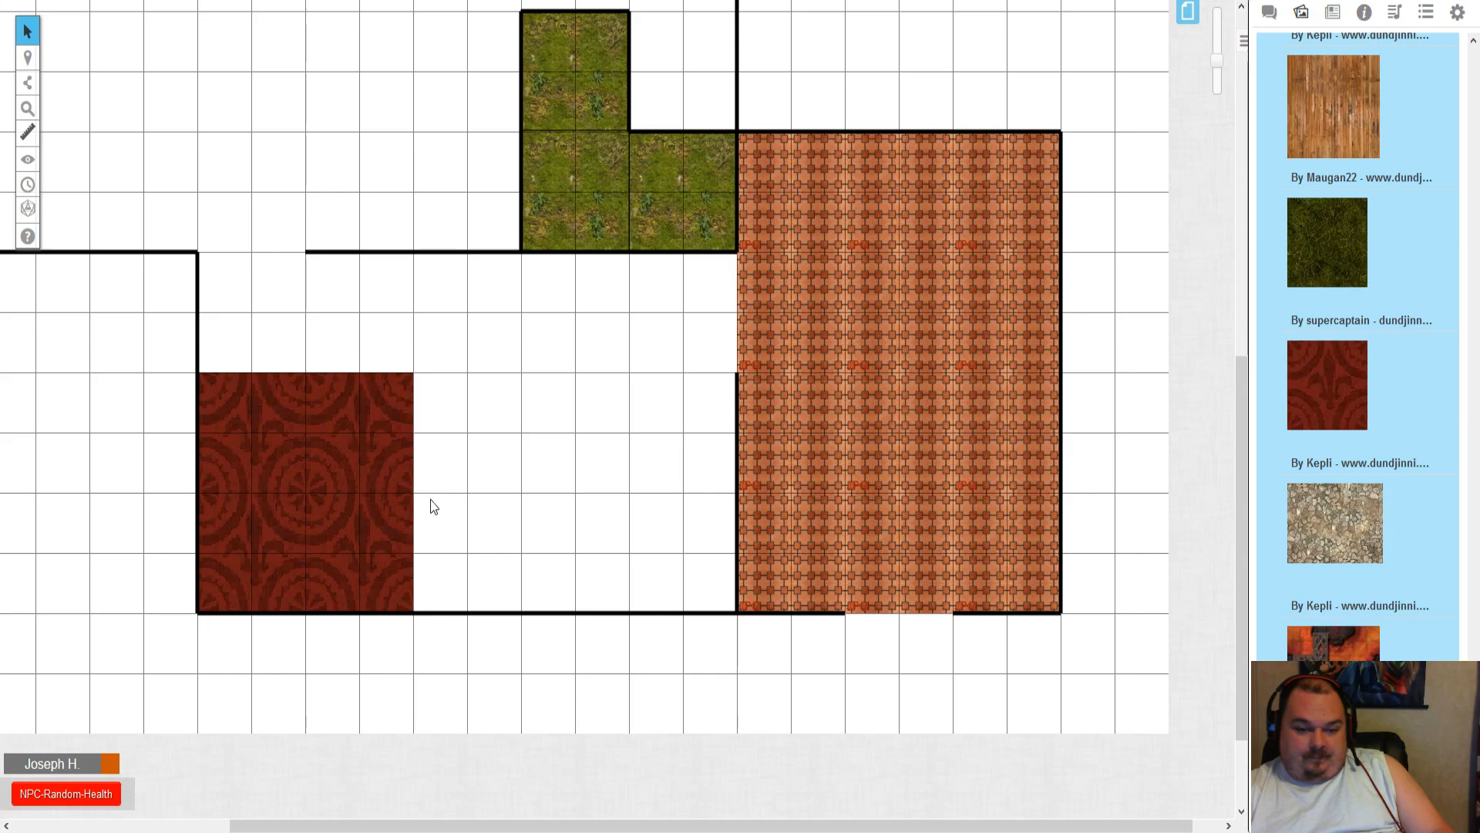
- Copy the four-by-four-square block of red tiles, place the copy directly right of the original and send it to the back behind the walls
{"action": "left_click_drag", "start_coordinate": [451, 386], "coordinate": [229, 575]}
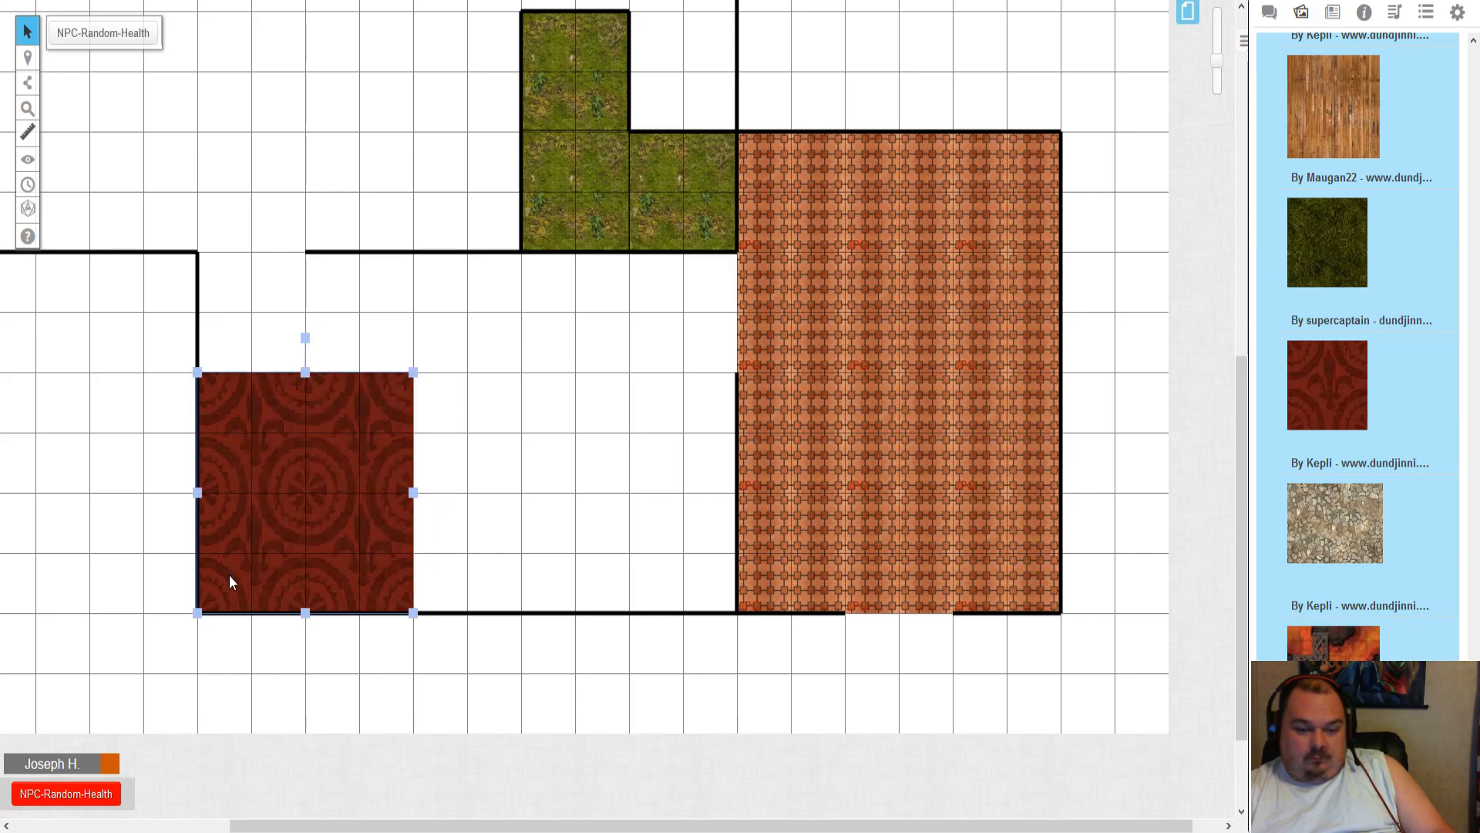
{"action": "key", "text": "ctrl+v"}
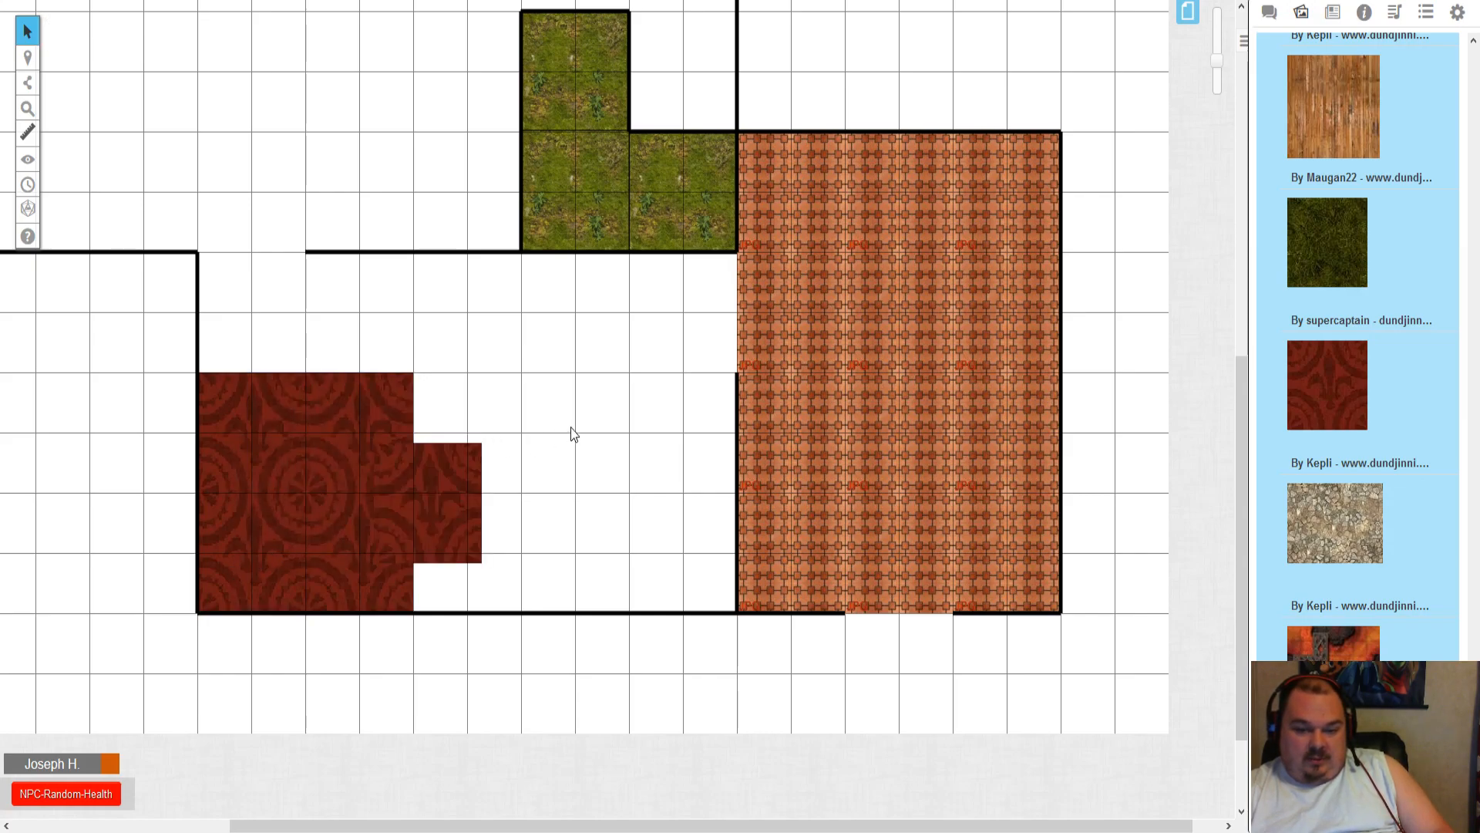
{"action": "key", "text": "ctrl+v"}
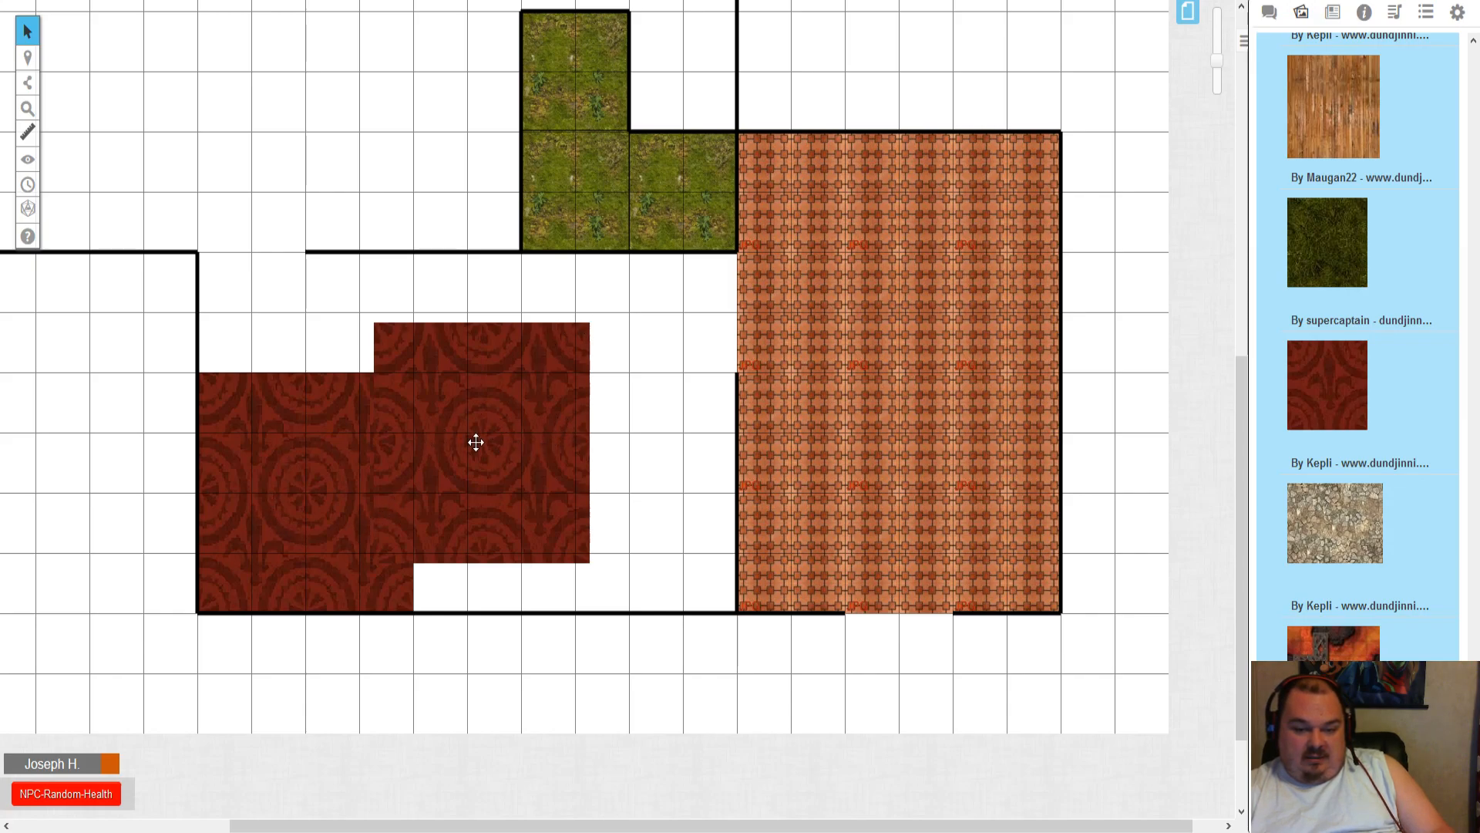
{"action": "left_click_drag", "start_coordinate": [626, 319], "coordinate": [505, 526]}
{"action": "left_click", "coordinate": [650, 491]}
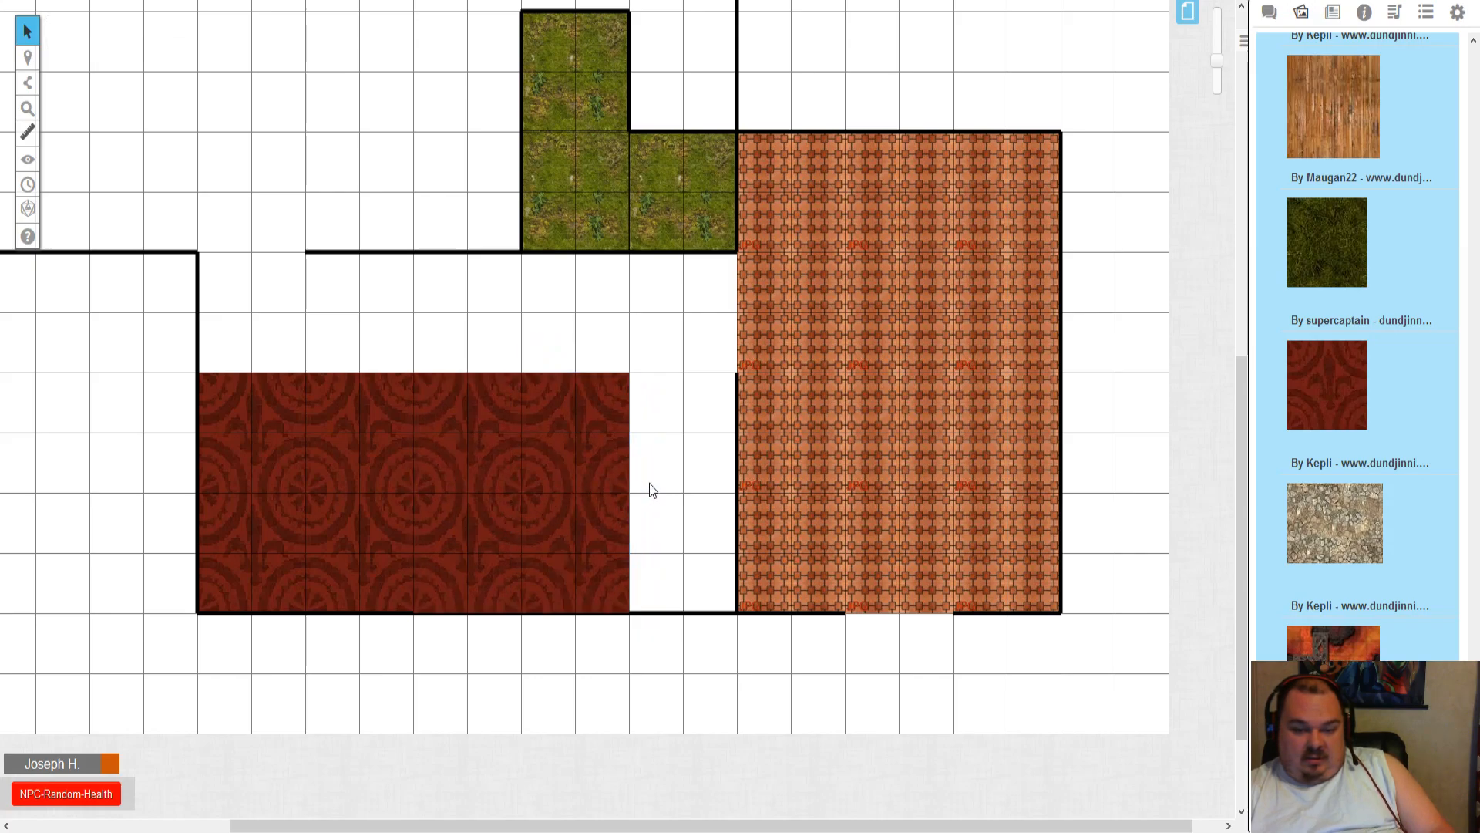
{"action": "left_click_drag", "start_coordinate": [653, 351], "coordinate": [431, 585]}
{"action": "right_click", "coordinate": [433, 582]}
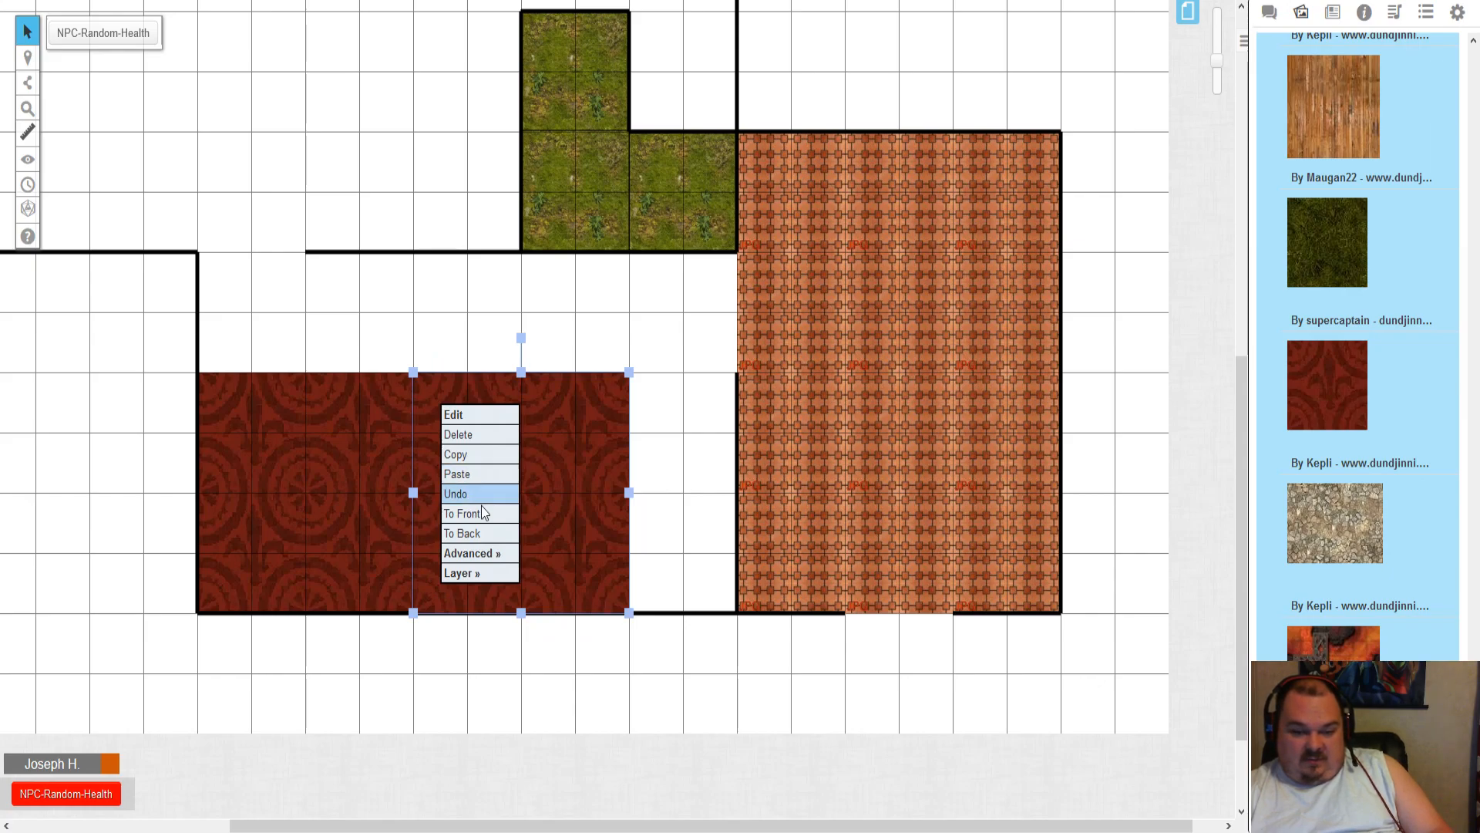
{"action": "left_click", "coordinate": [491, 535]}
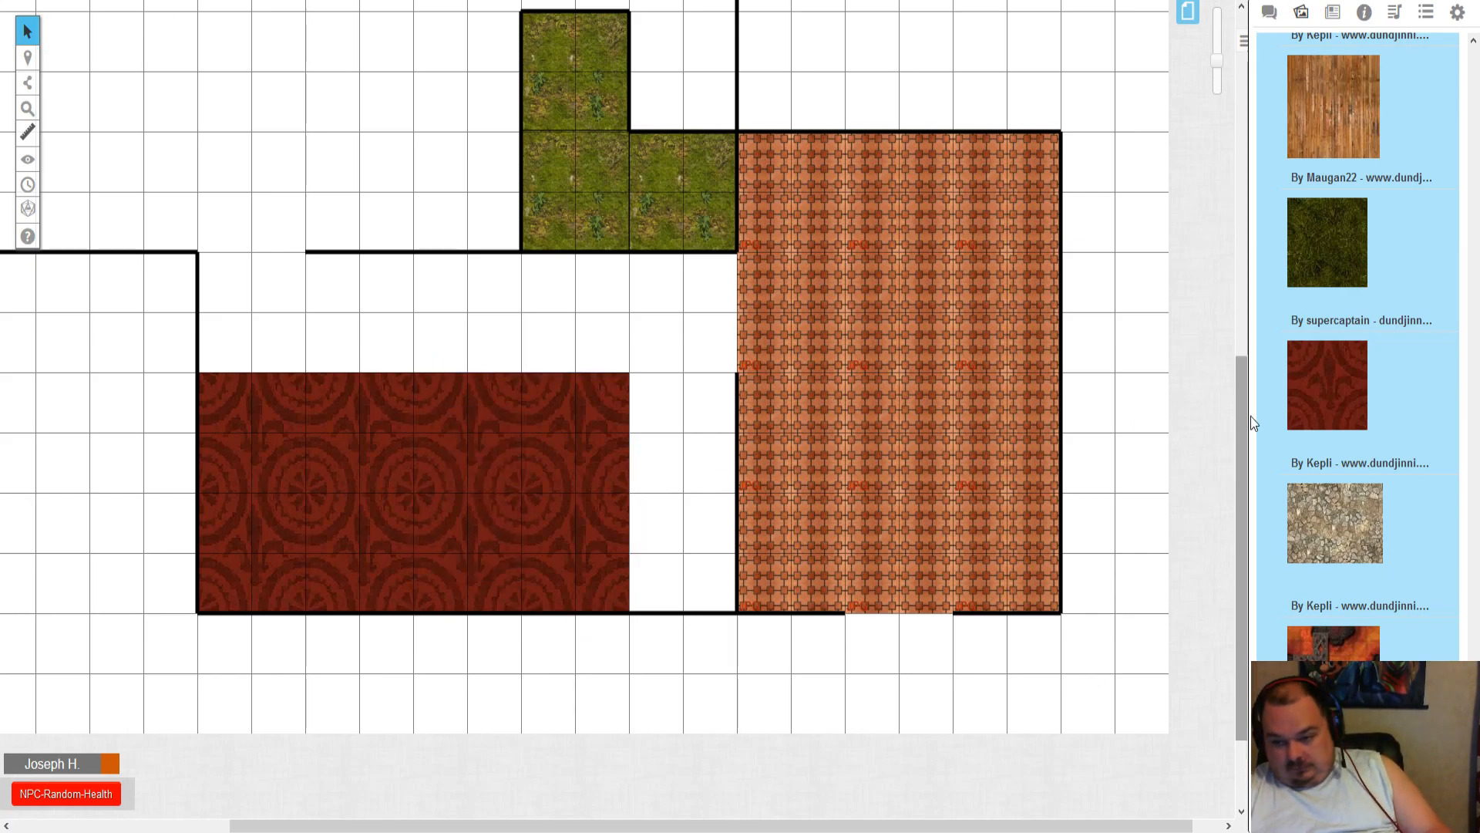
- Place another two-by-two-square red tile in the room's bottom-right corner and send it to the back
{"action": "left_click_drag", "start_coordinate": [1320, 395], "coordinate": [691, 559]}
{"action": "left_click", "coordinate": [667, 299]}
{"action": "right_click", "coordinate": [690, 559]}
{"action": "mouse_move", "coordinate": [709, 530]}
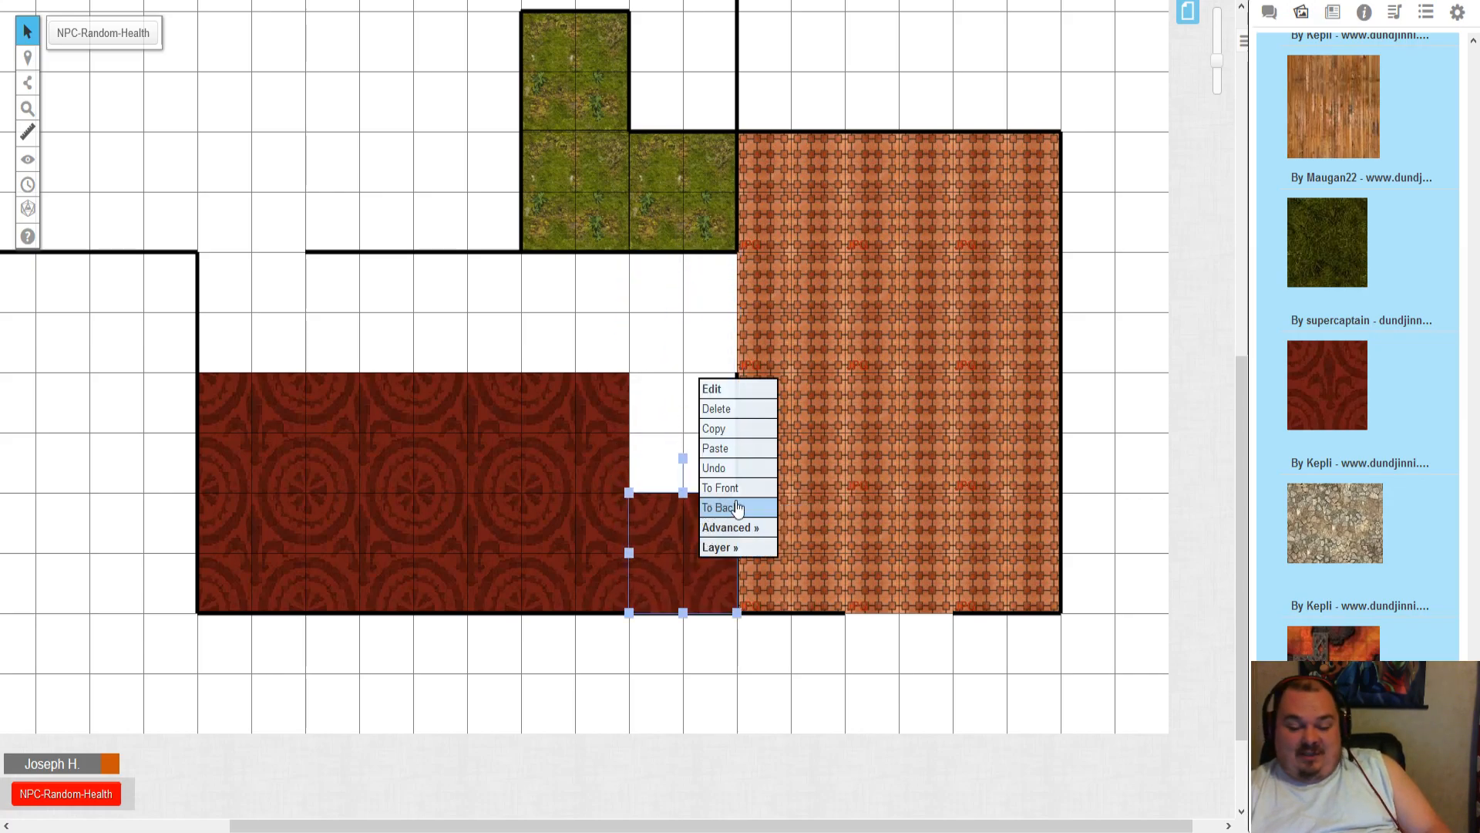
{"action": "left_click", "coordinate": [735, 509]}
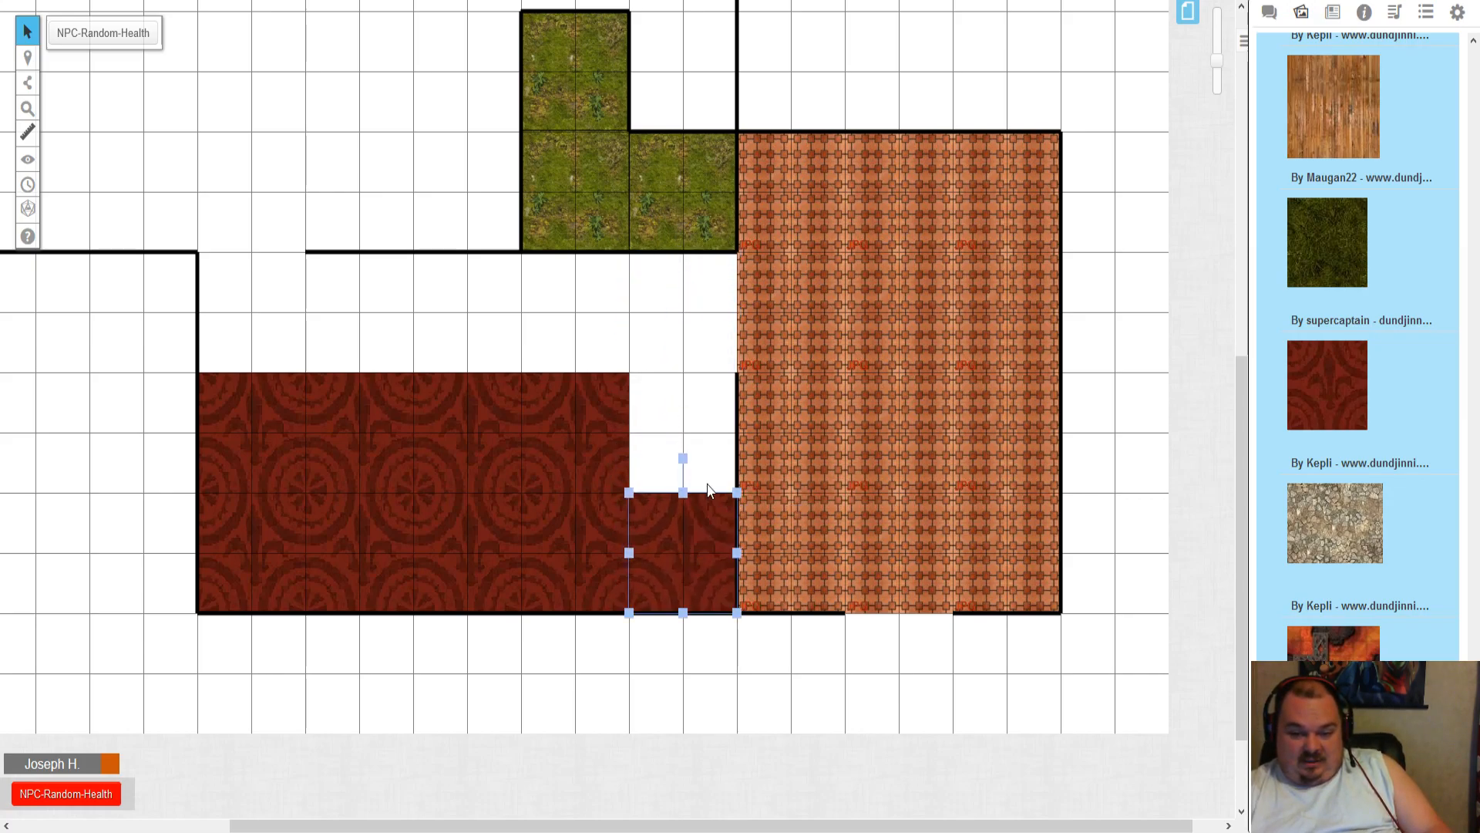
- Copy the bottom-right corner tile, place the copy directly above it along the right wall and send it to the back
{"action": "left_click", "coordinate": [669, 488]}
{"action": "right_click", "coordinate": [667, 502]}
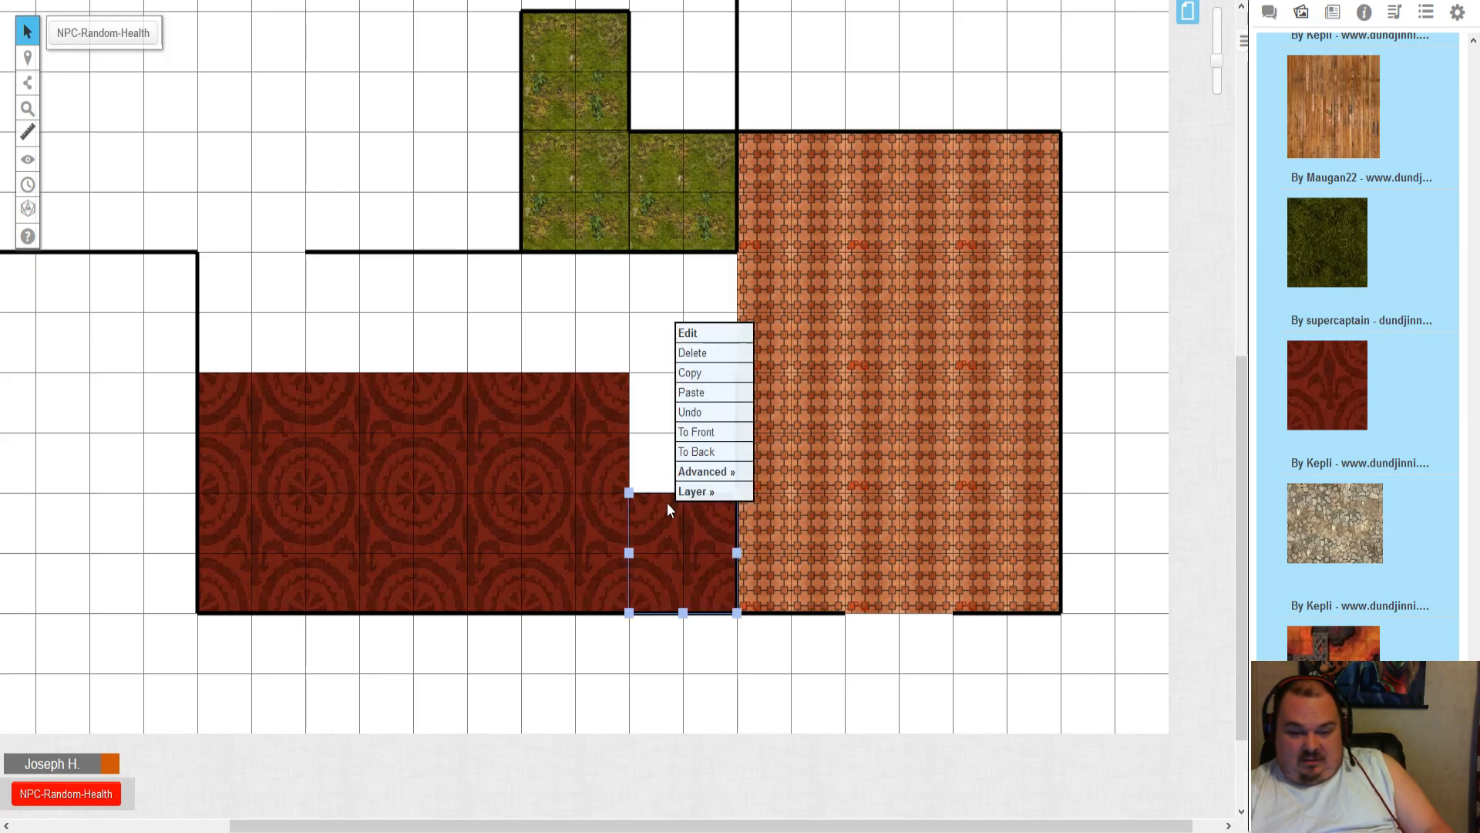
{"action": "left_click", "coordinate": [702, 374]}
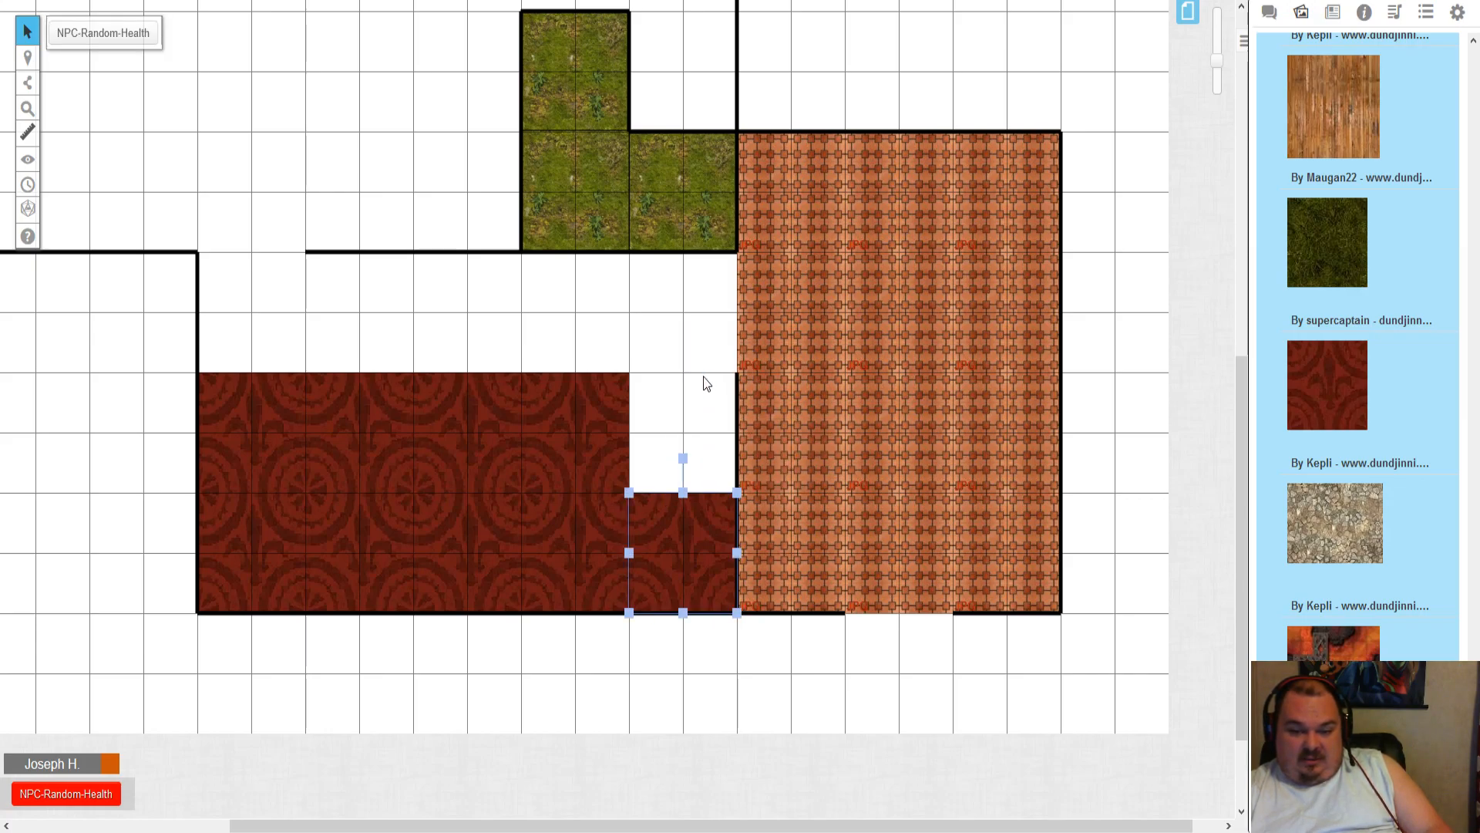
{"action": "left_click", "coordinate": [668, 391]}
{"action": "right_click", "coordinate": [668, 391]}
{"action": "left_click", "coordinate": [685, 378]}
{"action": "left_click_drag", "start_coordinate": [683, 374], "coordinate": [696, 423]}
{"action": "right_click", "coordinate": [697, 423]}
{"action": "left_click", "coordinate": [713, 371]}
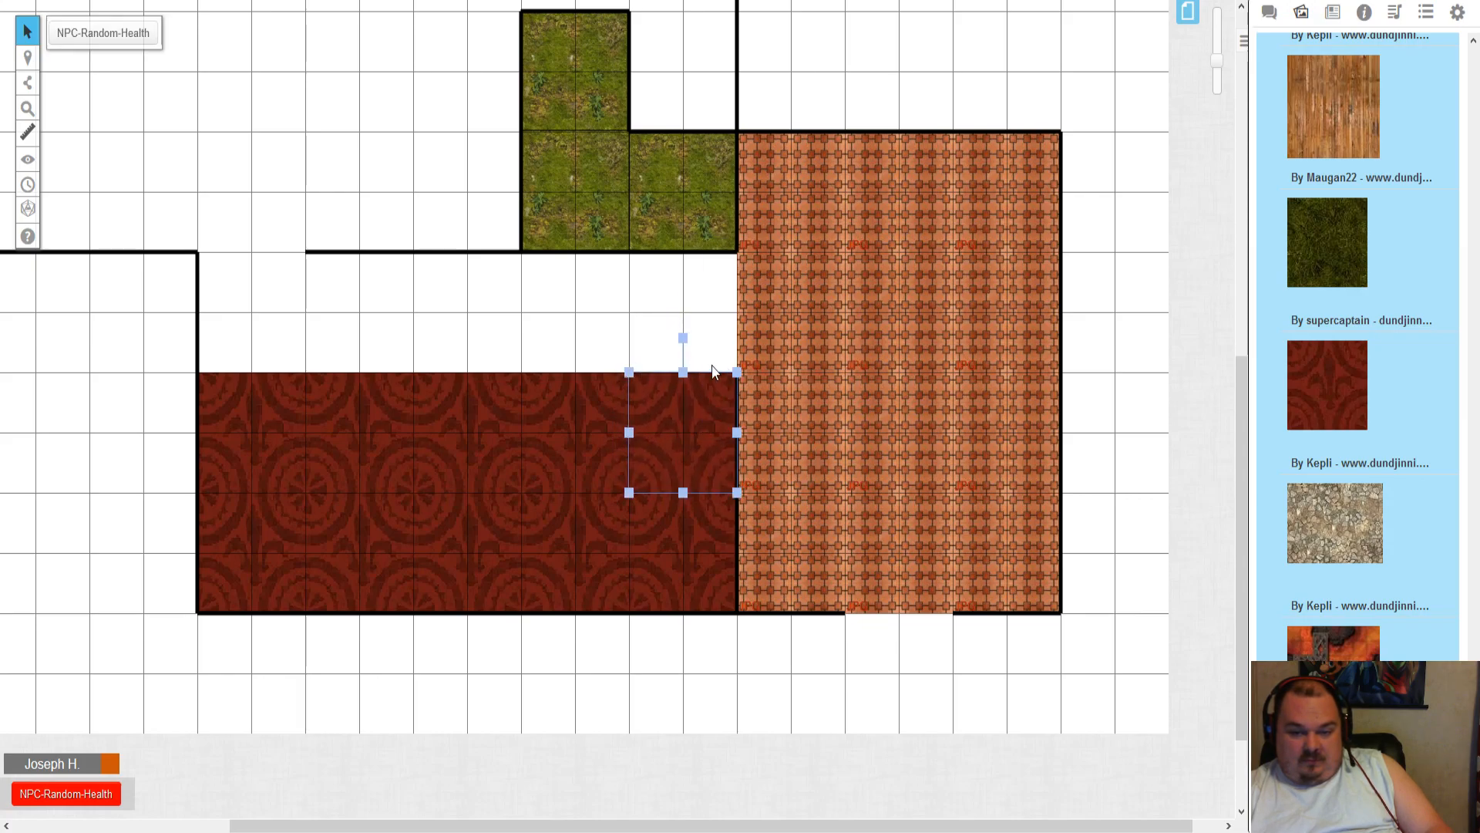
- Paste a red tile into the room's top-left corner and send it to the back
{"action": "right_click", "coordinate": [269, 309]}
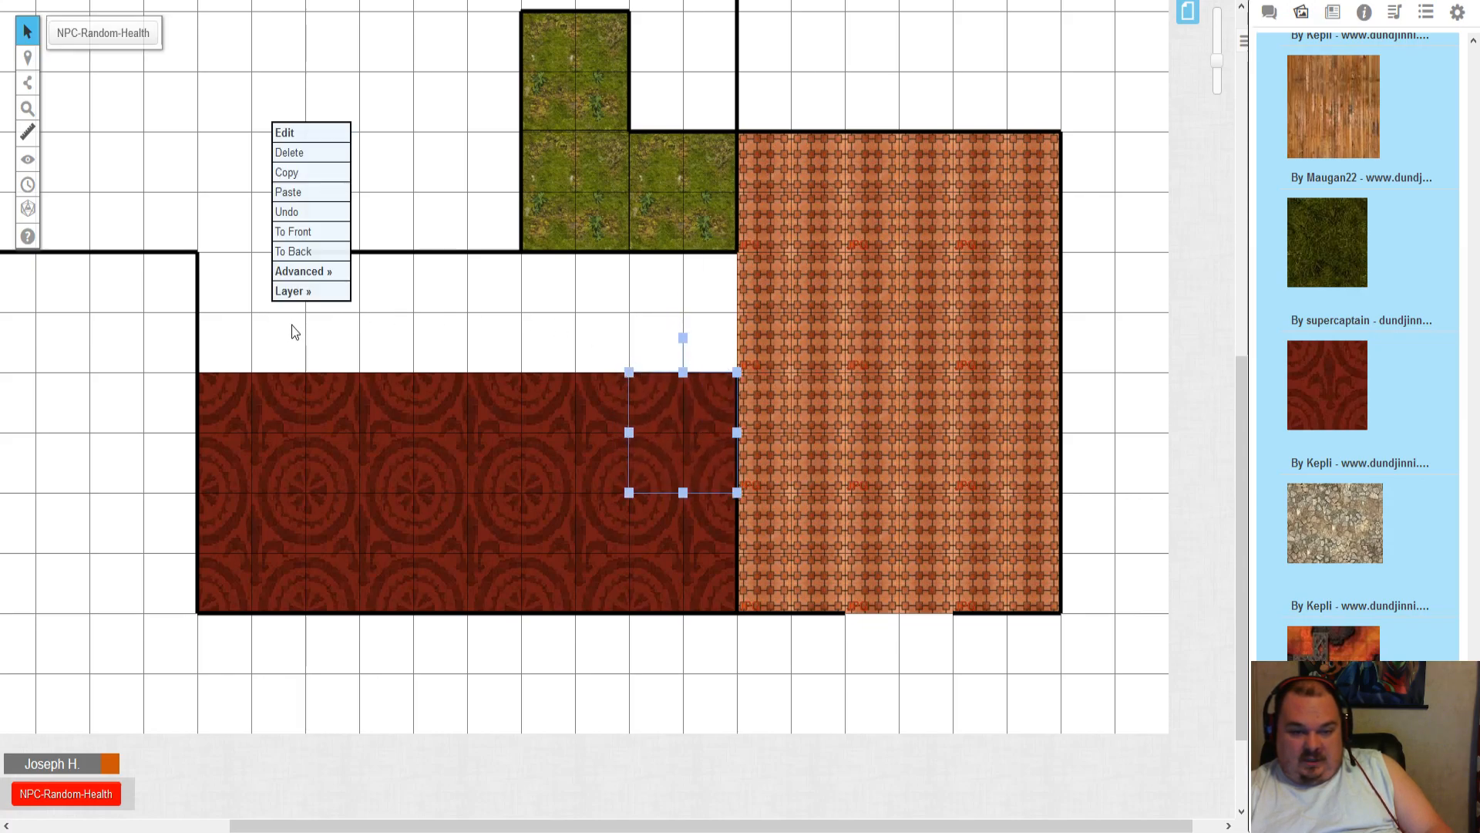
{"action": "right_click", "coordinate": [370, 298]}
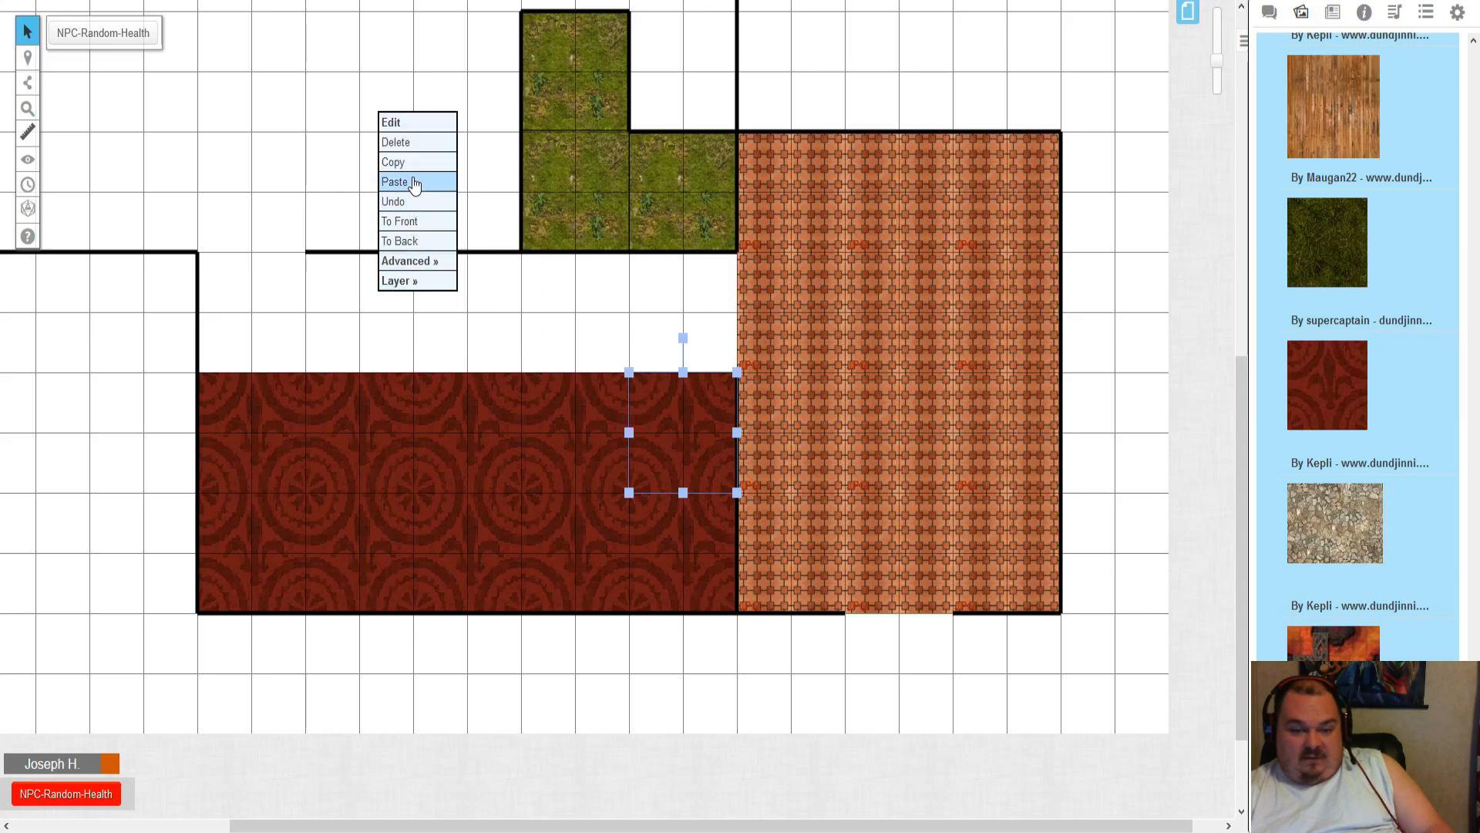
{"action": "left_click", "coordinate": [414, 185]}
{"action": "left_click_drag", "start_coordinate": [393, 294], "coordinate": [274, 316]}
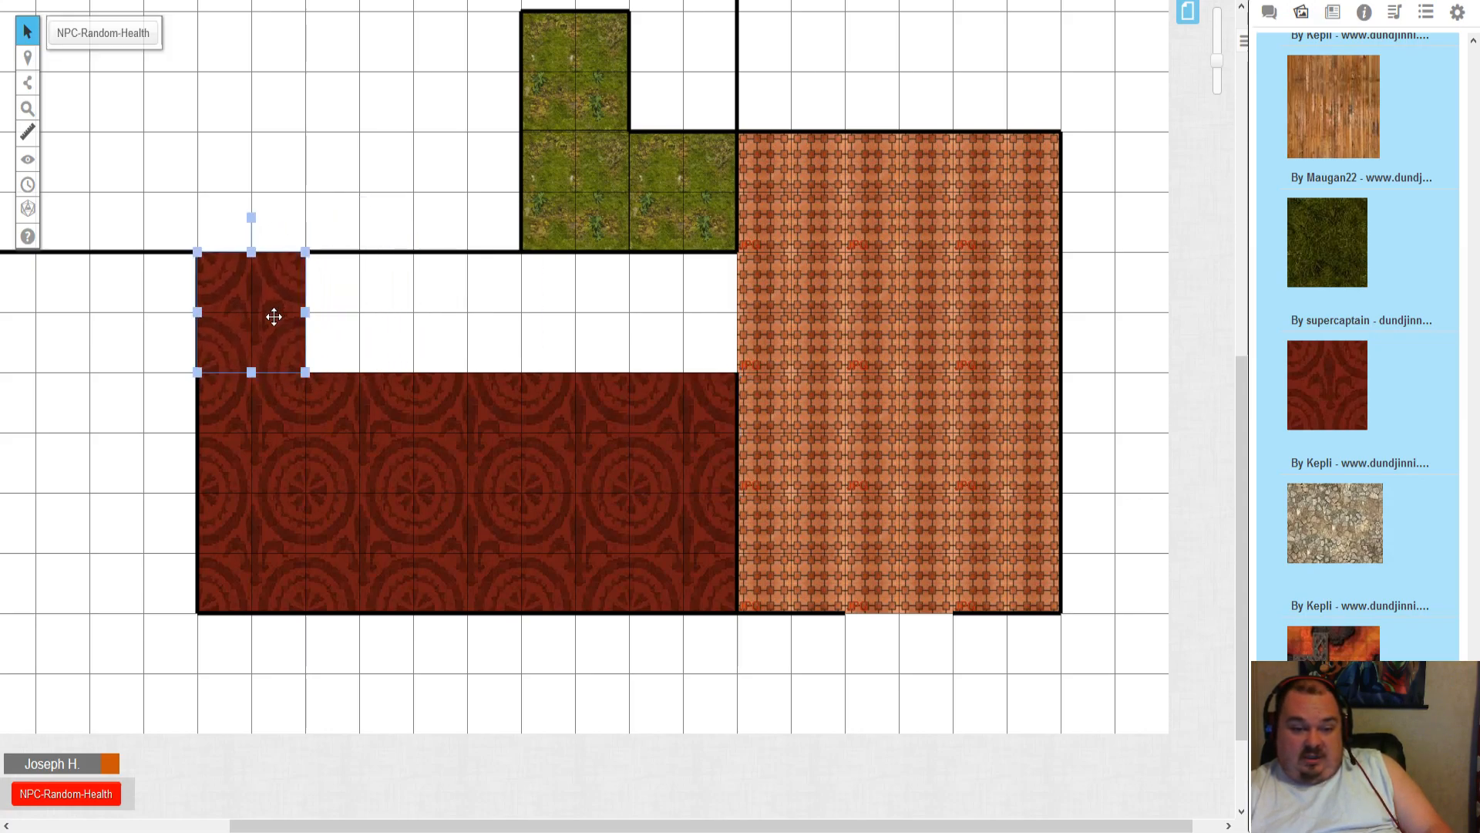
{"action": "right_click", "coordinate": [274, 317]}
{"action": "left_click", "coordinate": [331, 264]}
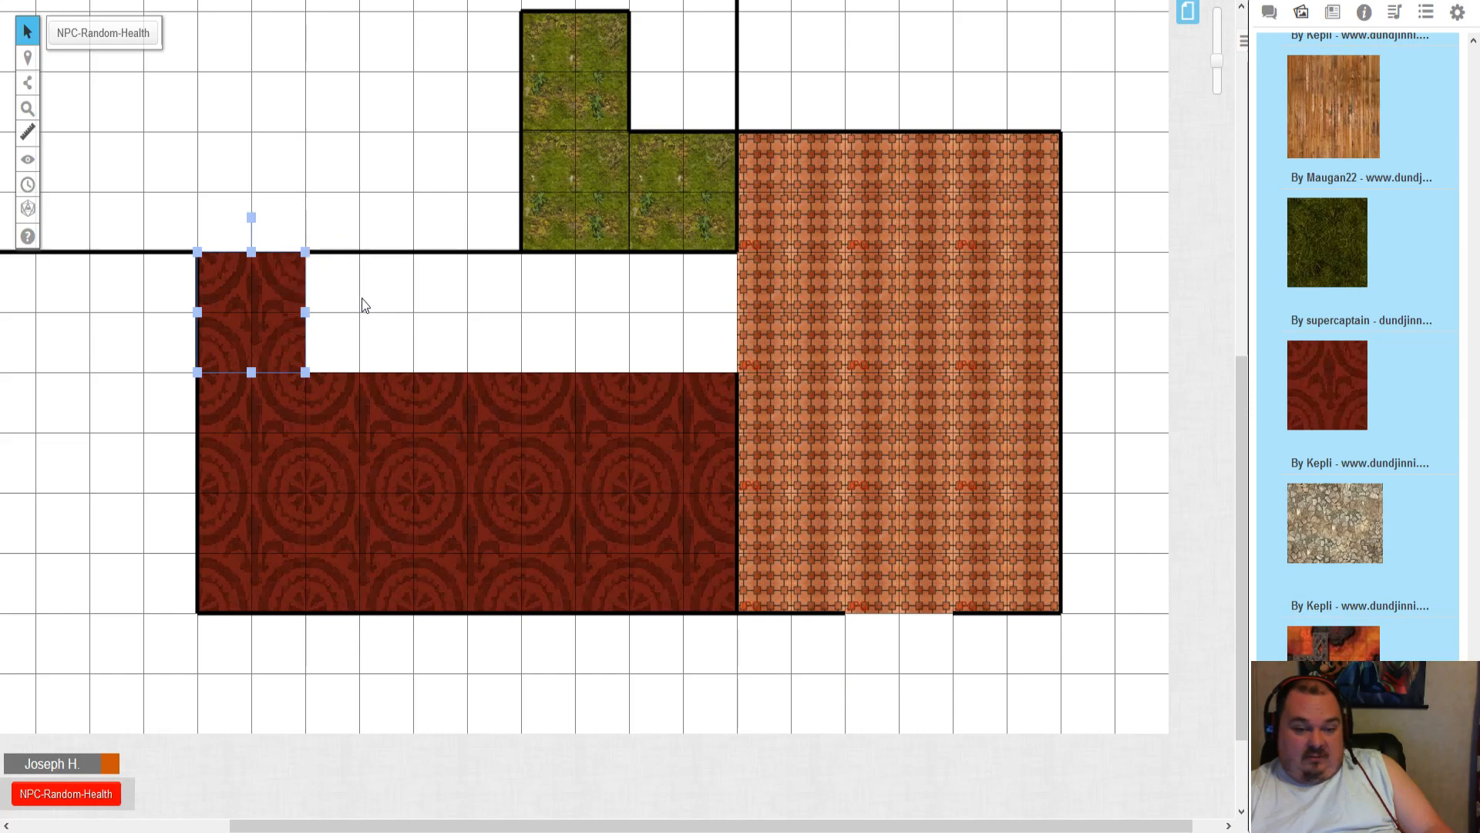
- Paste a second red tile into the room's top row, beside the top-left corner tile, and send it to the back
{"action": "left_click", "coordinate": [374, 309]}
{"action": "right_click", "coordinate": [398, 317]}
{"action": "left_click", "coordinate": [415, 293]}
{"action": "left_click_drag", "start_coordinate": [415, 297], "coordinate": [370, 288]}
{"action": "right_click", "coordinate": [371, 287]}
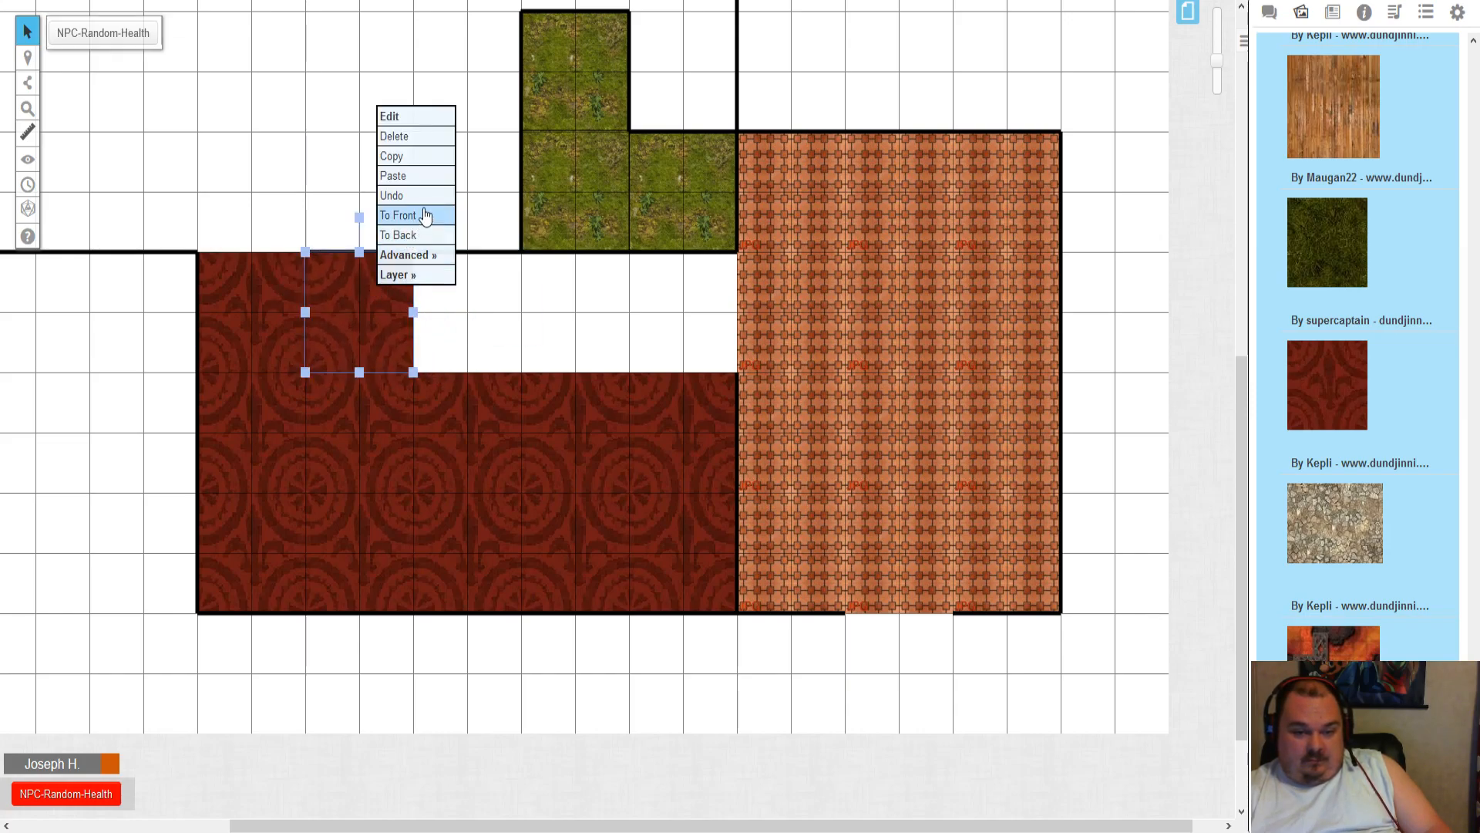
{"action": "left_click", "coordinate": [398, 235]}
- Paste a third red tile into the top row, left of the green corridor's edge, and send it to the back
{"action": "left_click", "coordinate": [464, 271]}
{"action": "right_click", "coordinate": [467, 284]}
{"action": "left_click", "coordinate": [503, 254]}
{"action": "left_click_drag", "start_coordinate": [462, 277], "coordinate": [482, 316]}
{"action": "right_click", "coordinate": [482, 317]}
{"action": "left_click", "coordinate": [505, 274]}
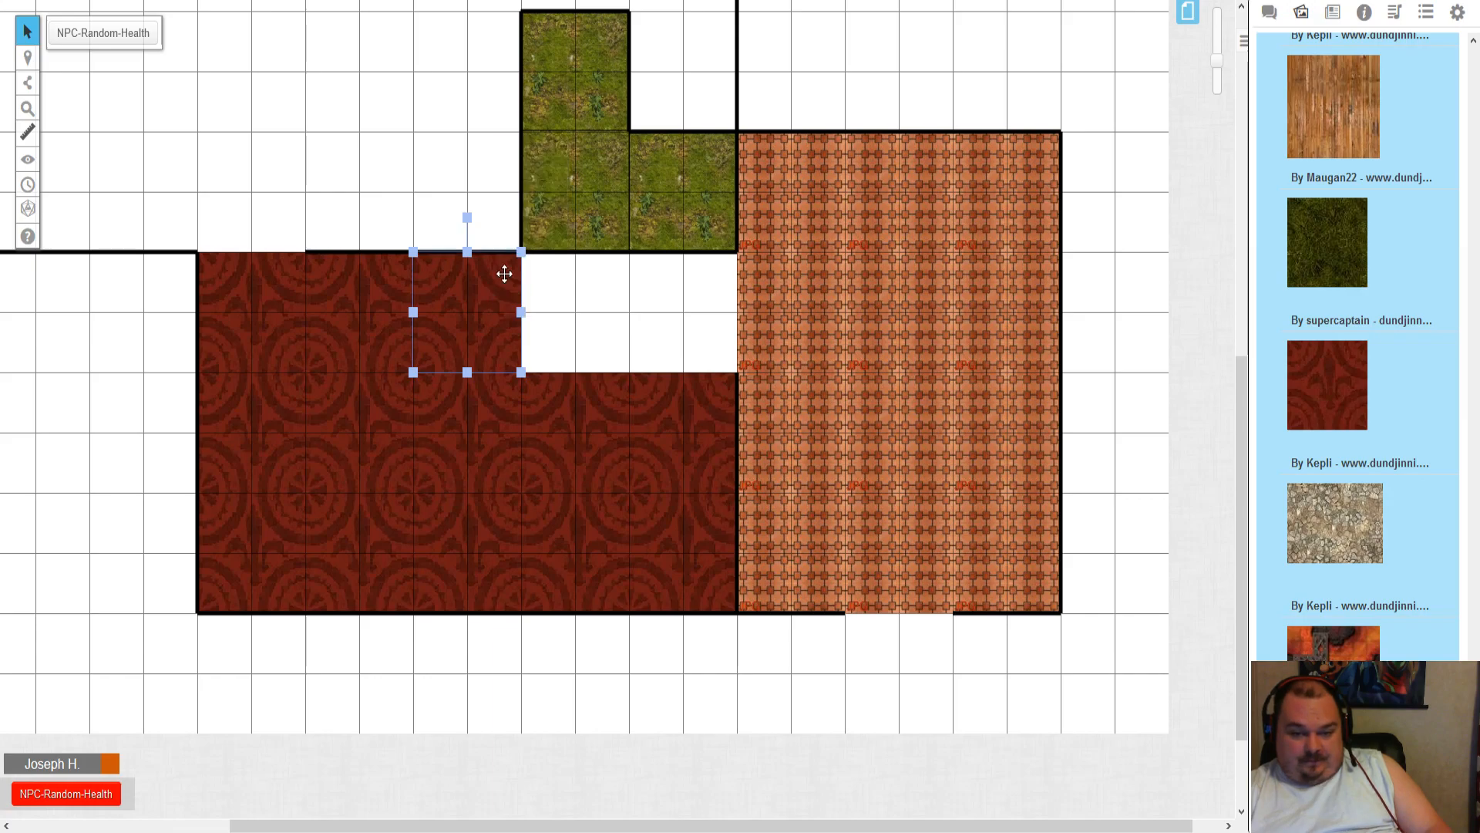
- Paste a fourth red tile into the top row, directly below the green corridor, and send it to the back
{"action": "right_click", "coordinate": [562, 294]}
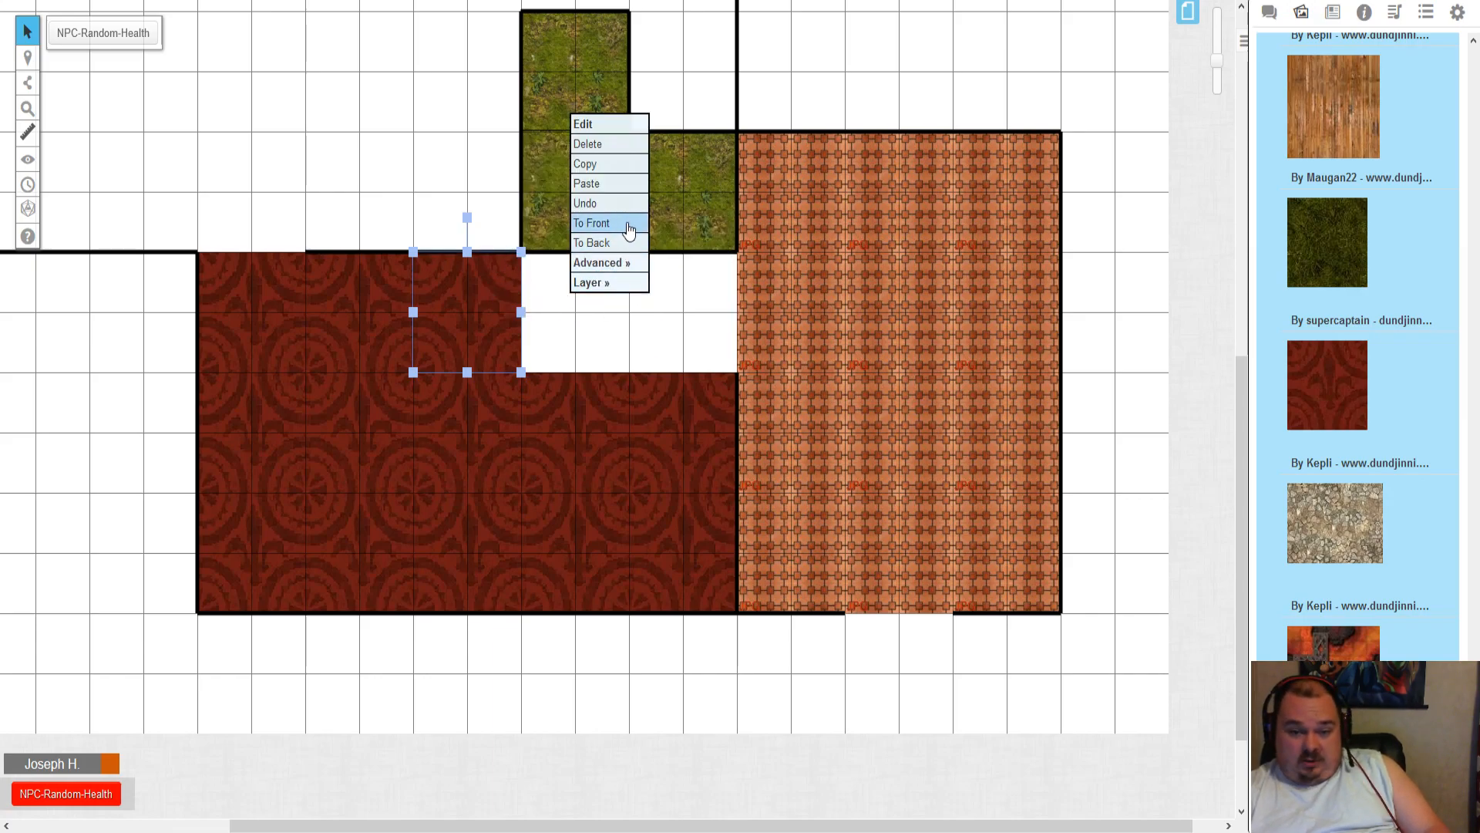
{"action": "left_click", "coordinate": [603, 183]}
{"action": "left_click_drag", "start_coordinate": [586, 273], "coordinate": [619, 311]}
{"action": "right_click", "coordinate": [614, 313]}
{"action": "mouse_move", "coordinate": [640, 305]}
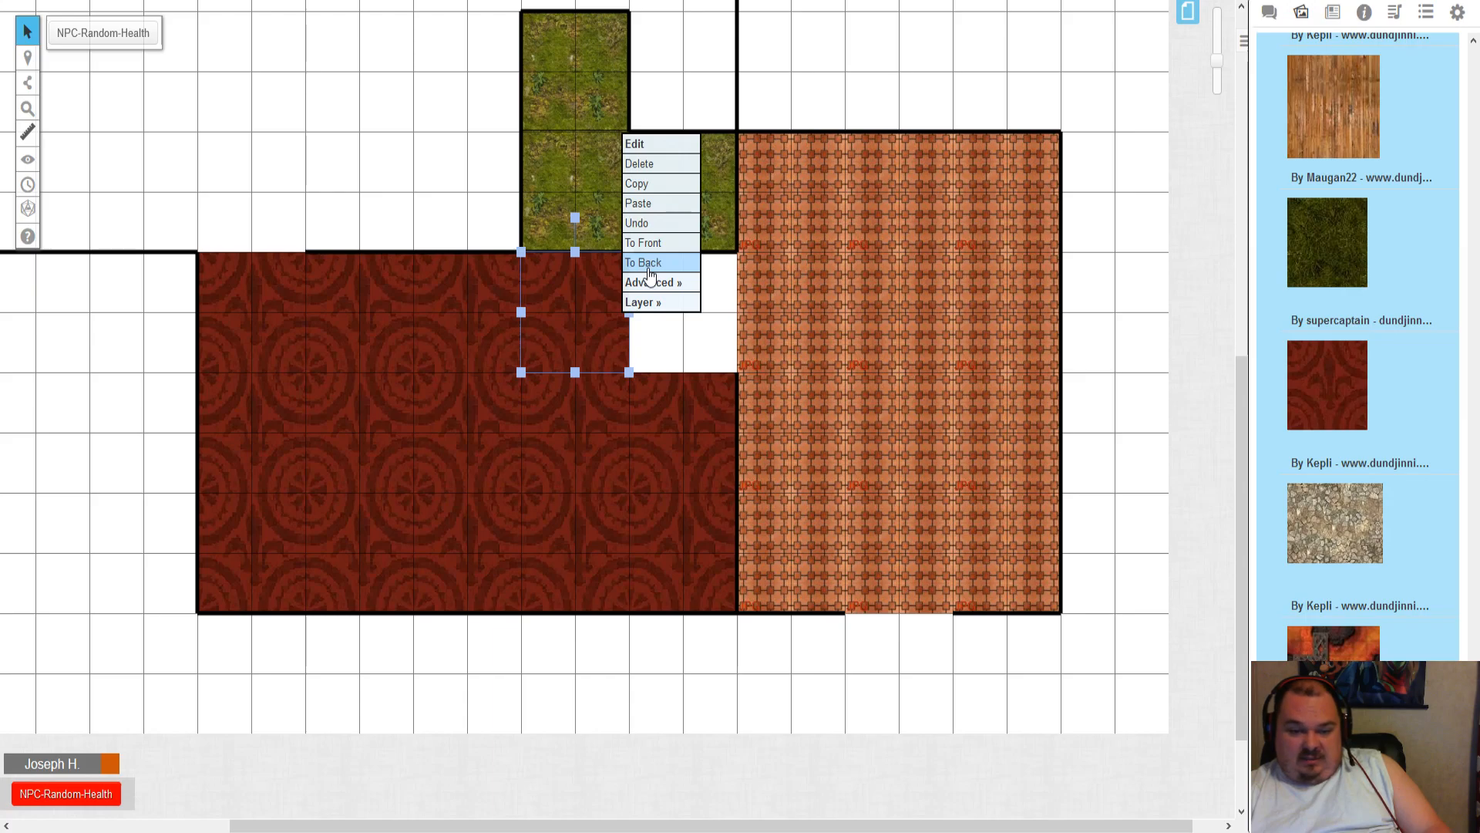
{"action": "left_click", "coordinate": [650, 264]}
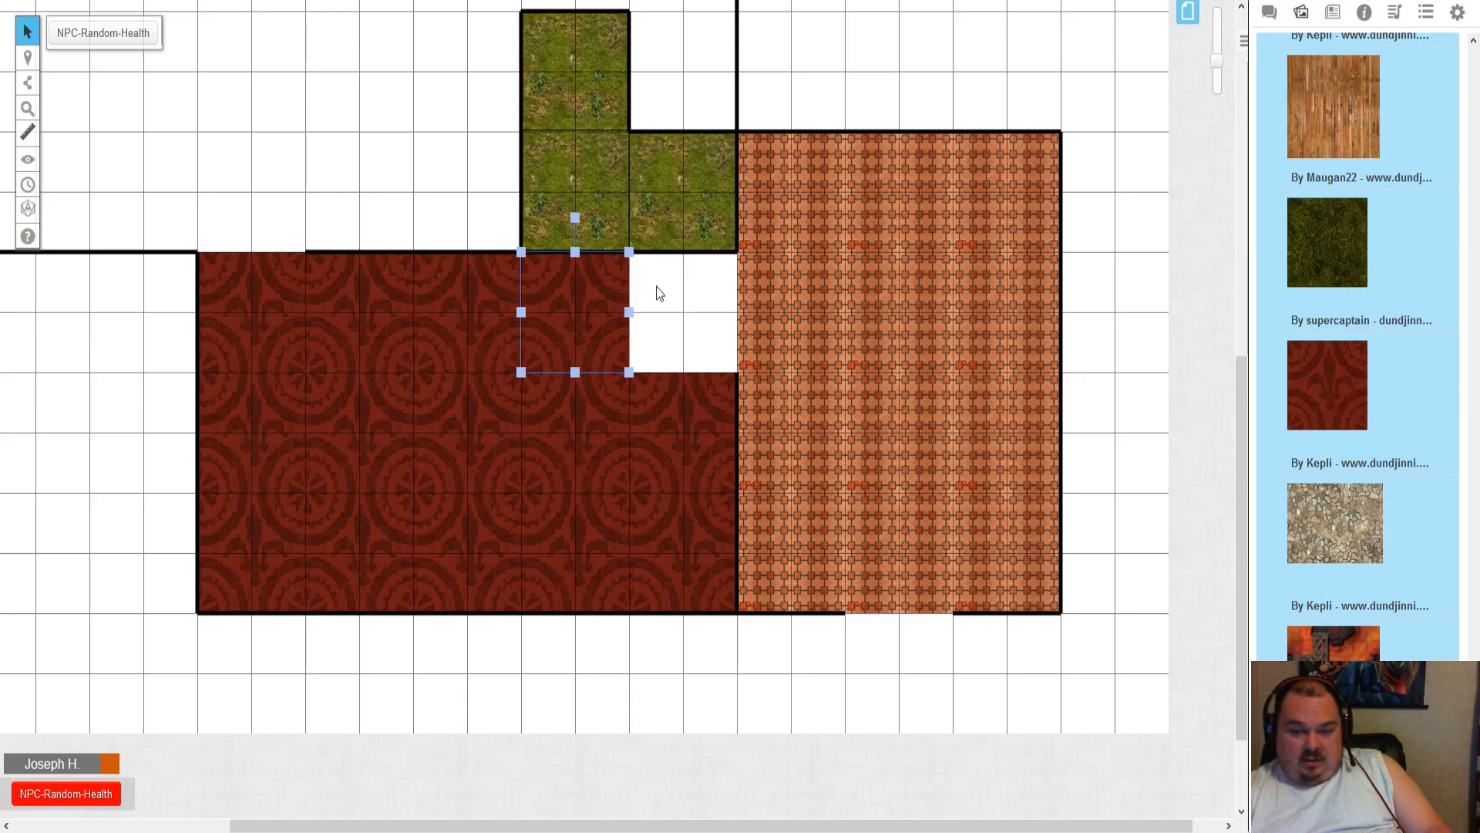
{"action": "left_click_drag", "start_coordinate": [721, 291], "coordinate": [225, 587]}
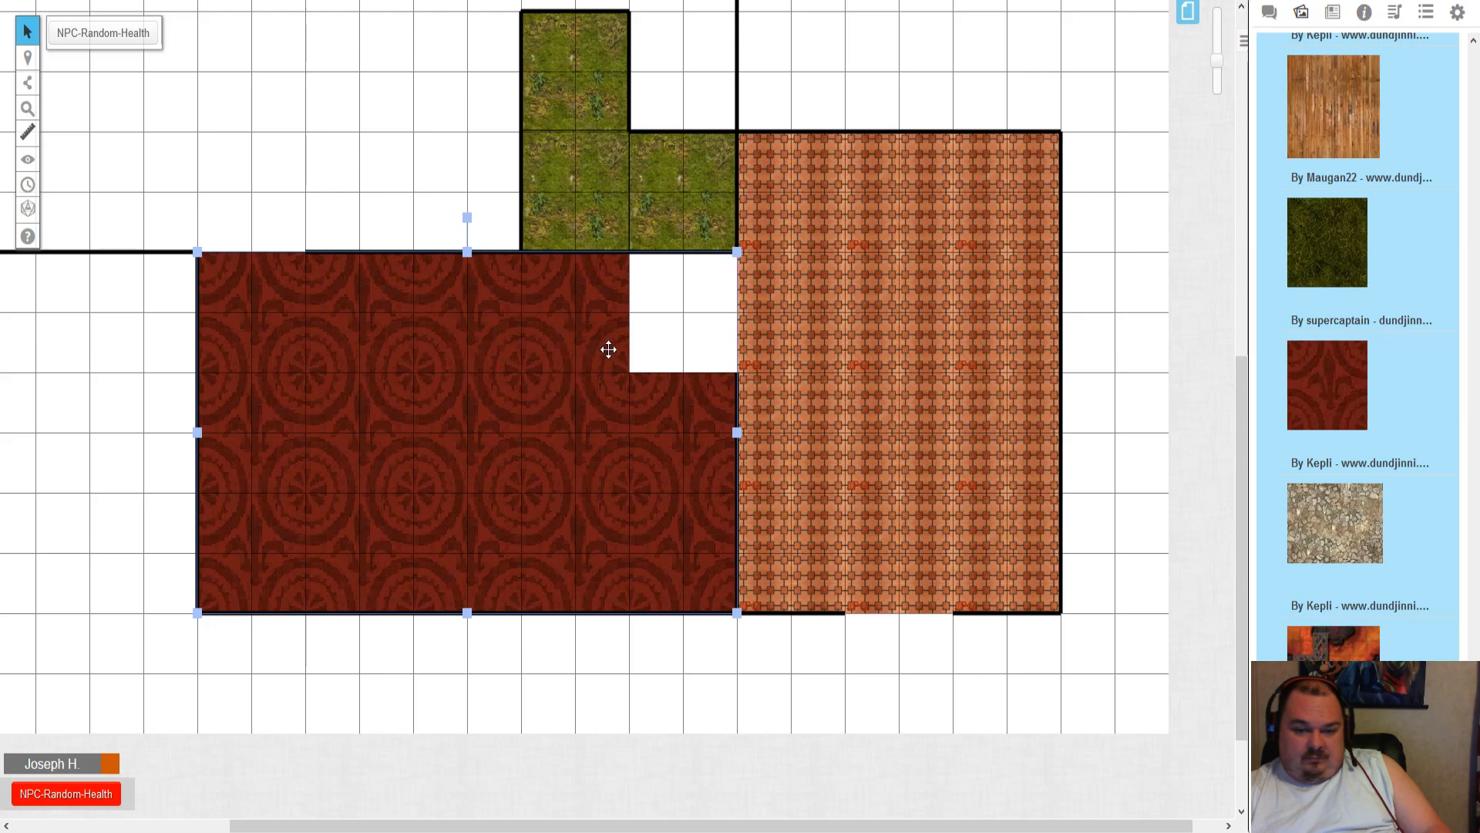
{"action": "right_click", "coordinate": [691, 320]}
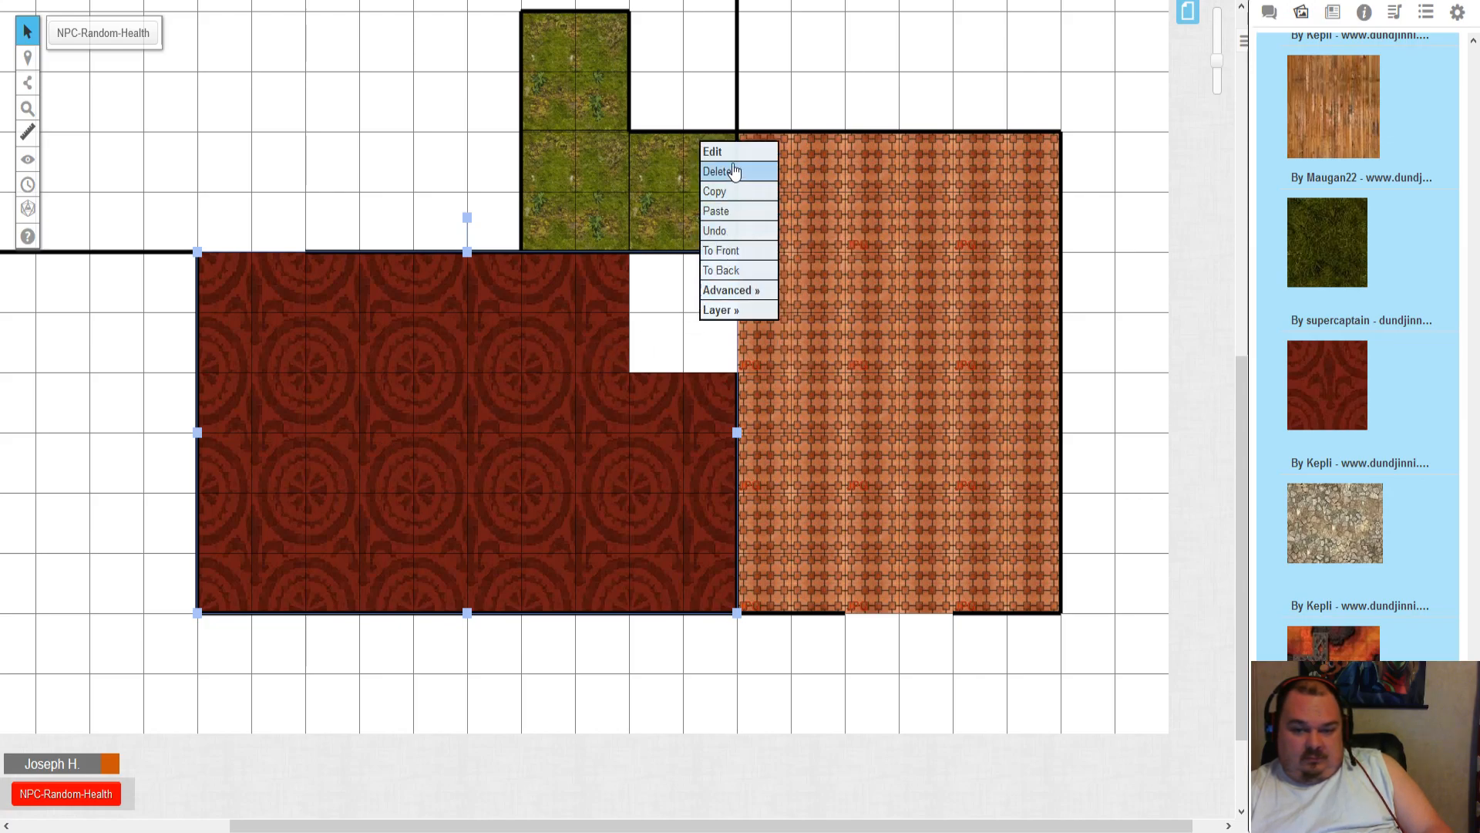
{"action": "left_click", "coordinate": [657, 296]}
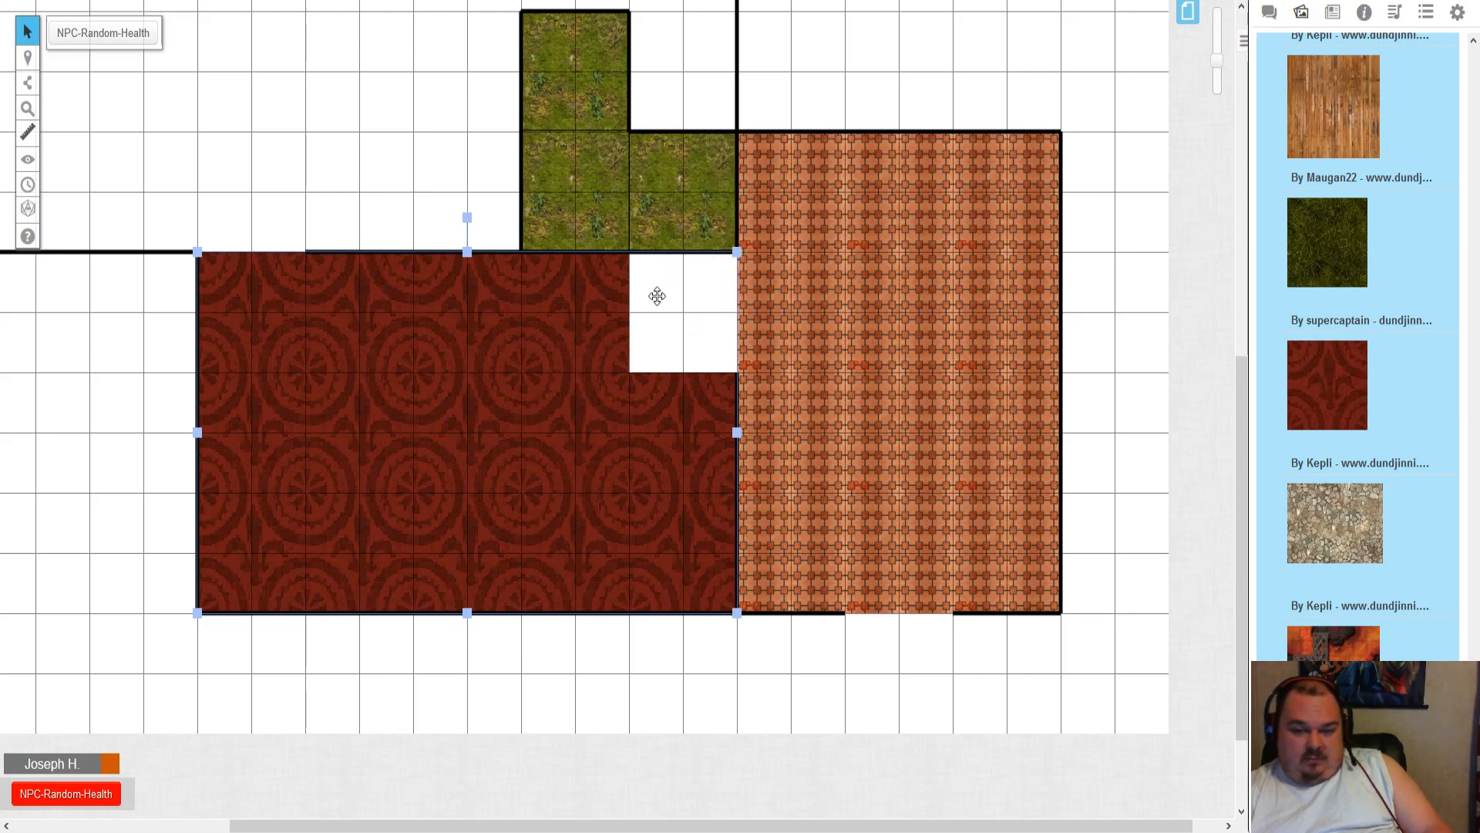
{"action": "left_click", "coordinate": [409, 159]}
- Set the tint color of the fourth red tile in the top row to blue and save the token
{"action": "left_click_drag", "start_coordinate": [648, 286], "coordinate": [559, 359]}
{"action": "double_click", "coordinate": [562, 351]}
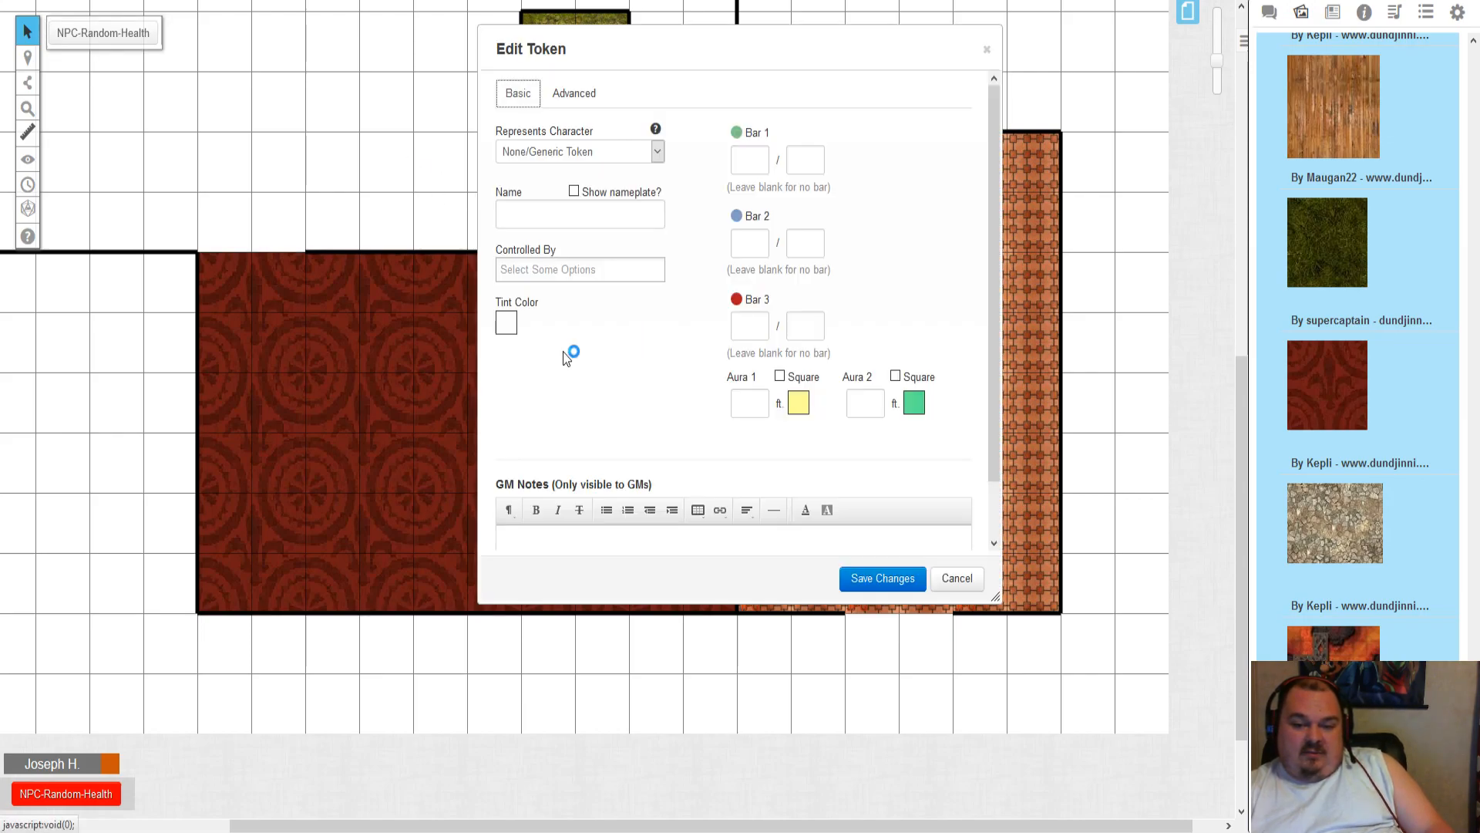
{"action": "left_click_drag", "start_coordinate": [720, 50], "coordinate": [942, 61]}
{"action": "left_click", "coordinate": [733, 339]}
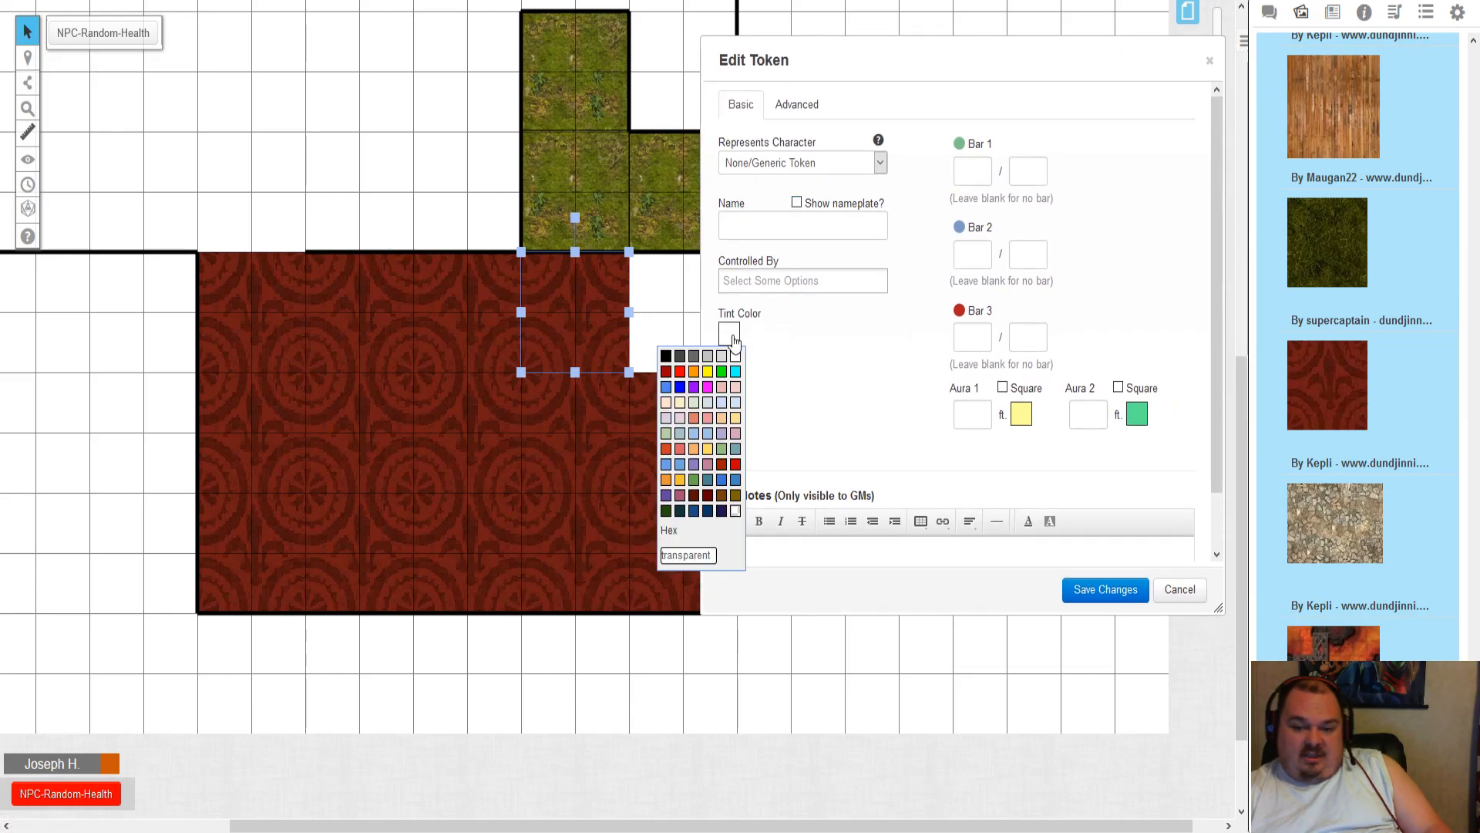
{"action": "left_click", "coordinate": [680, 386]}
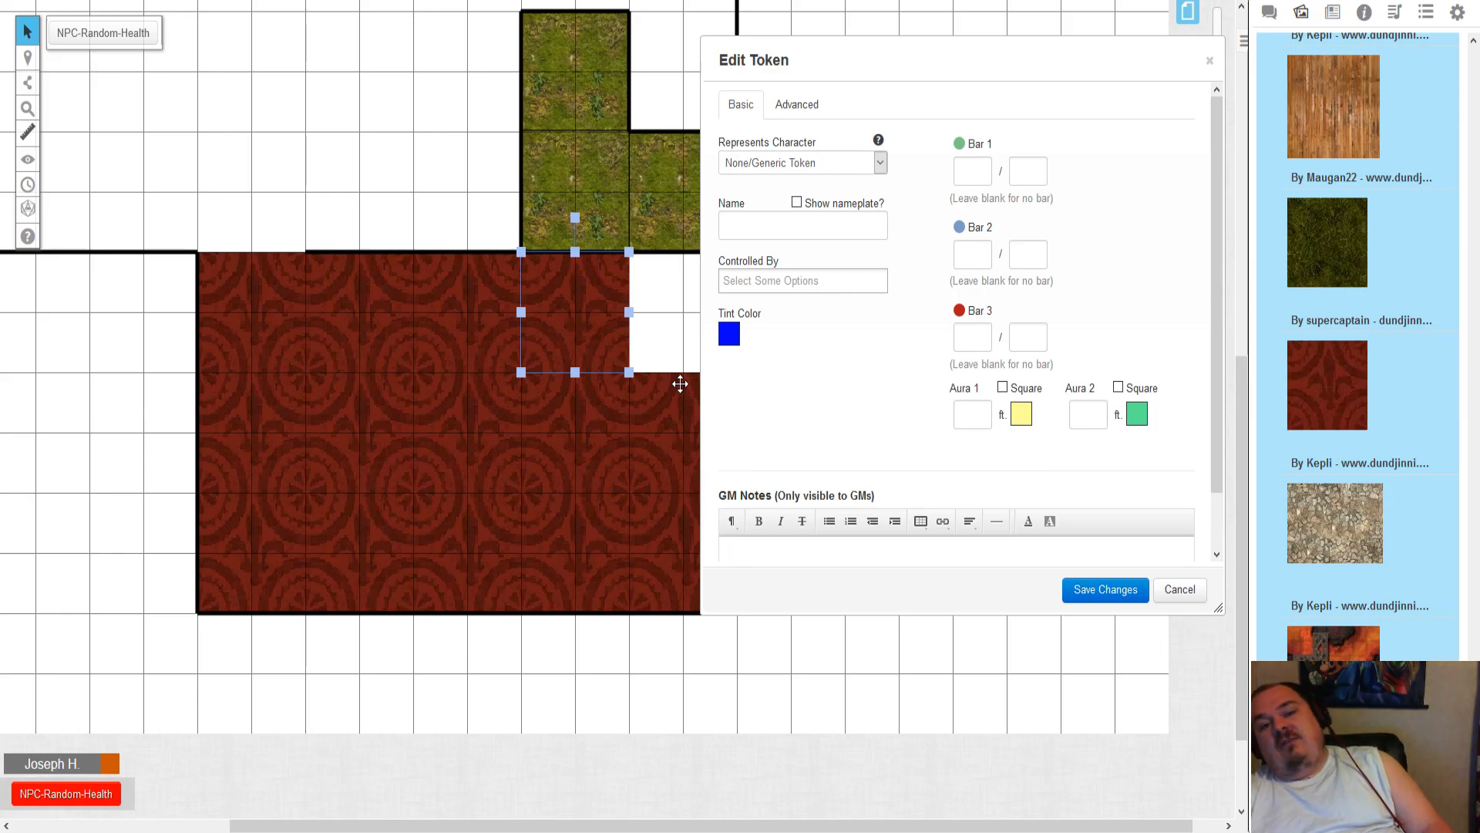
{"action": "left_click", "coordinate": [1106, 590]}
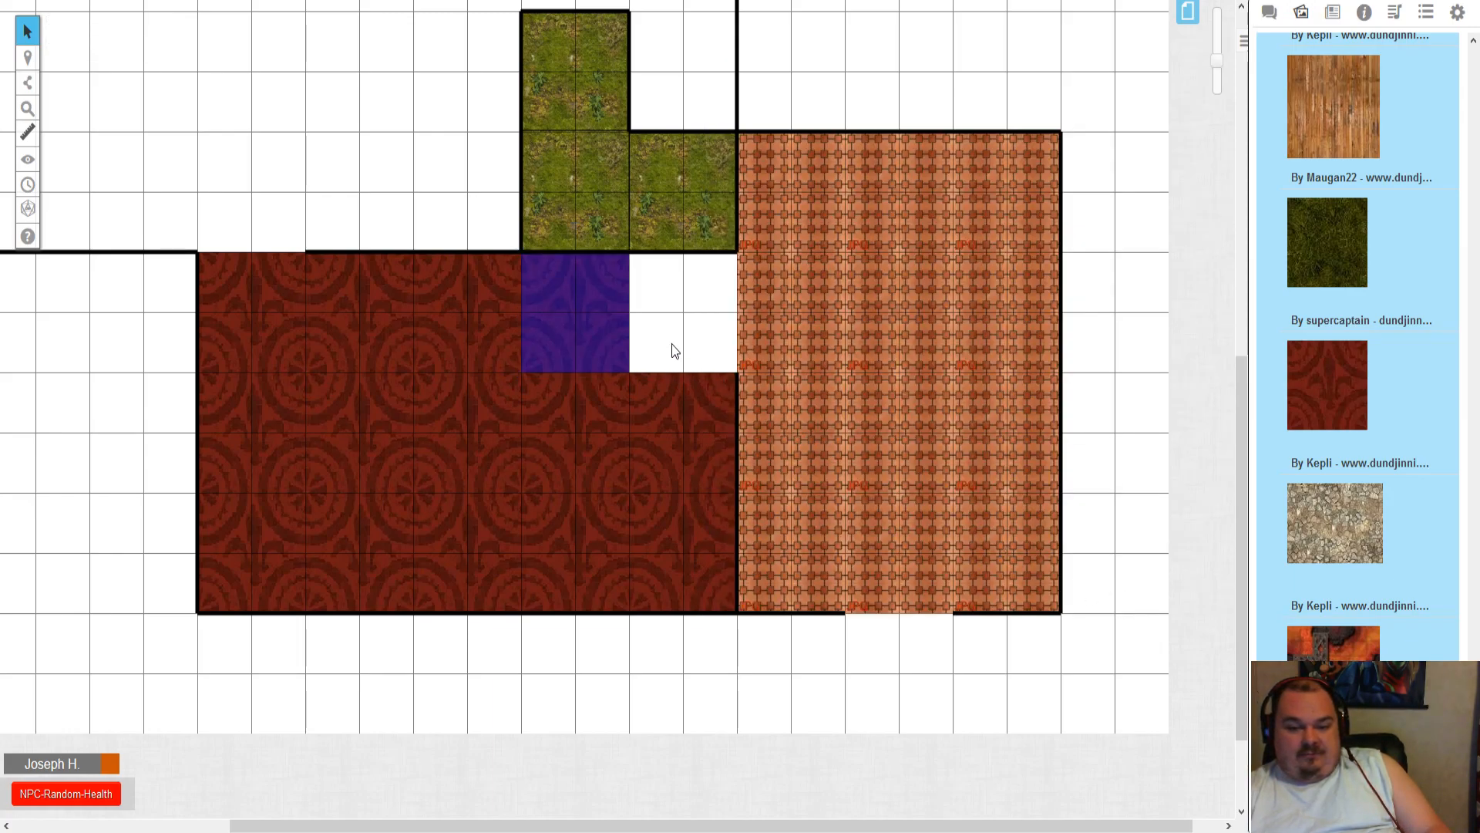
- Change the blue-tinted tile's tint color to black and save the token
{"action": "double_click", "coordinate": [599, 310]}
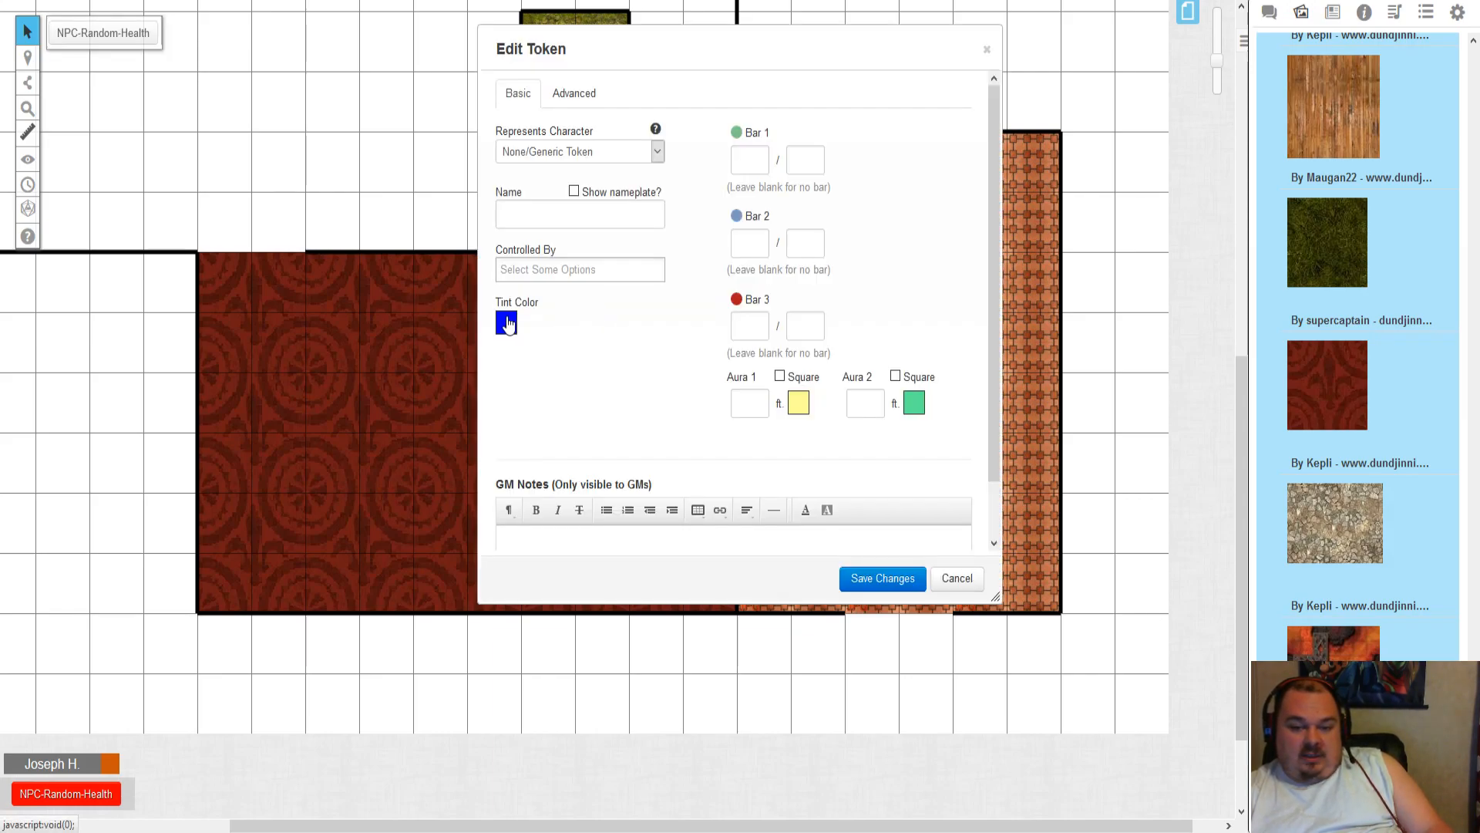
{"action": "left_click", "coordinate": [507, 322]}
{"action": "left_click", "coordinate": [443, 345]}
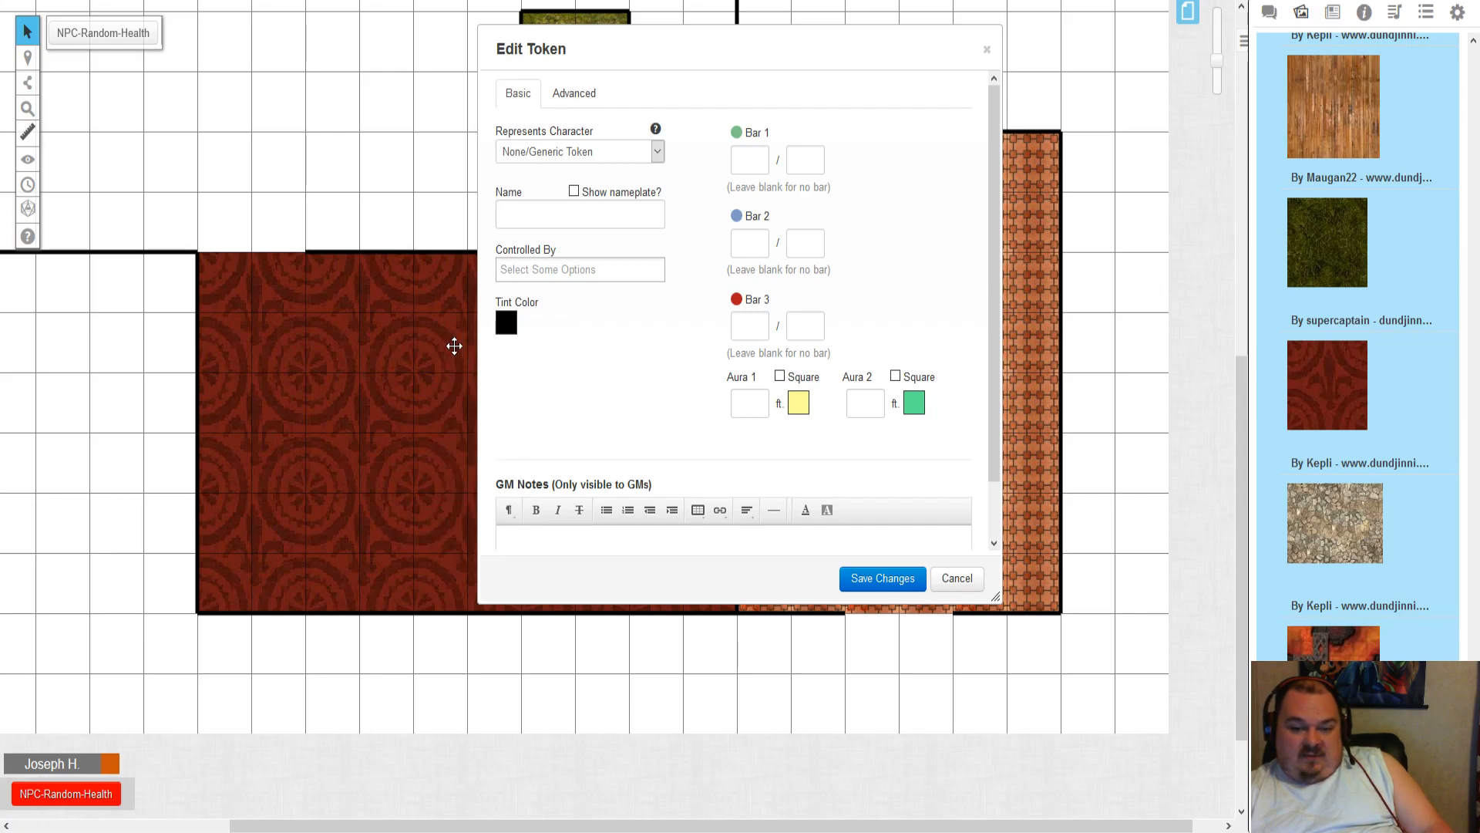
{"action": "left_click", "coordinate": [883, 579]}
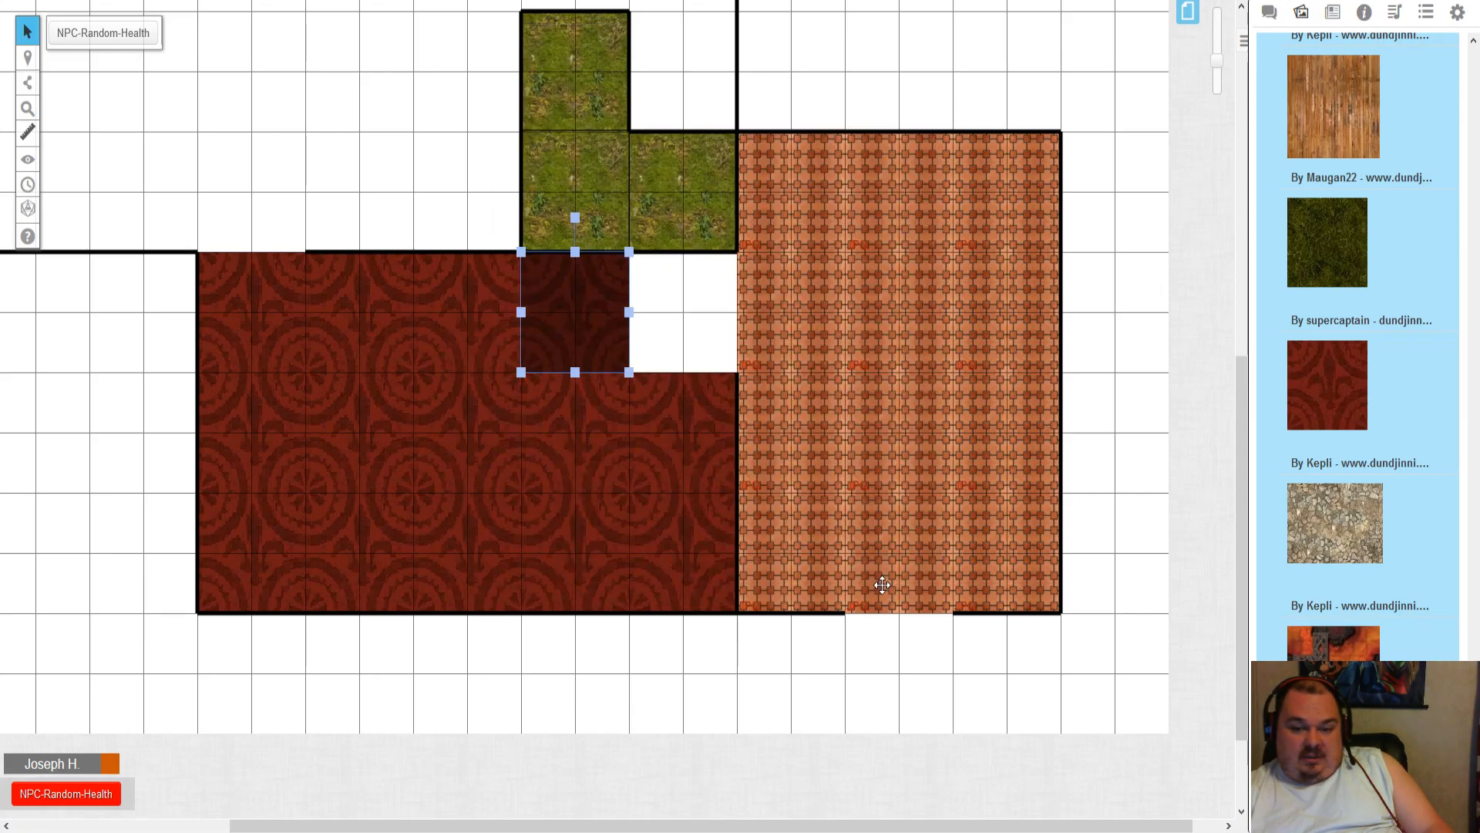
- Change the black-tinted tile's tint color to yellow and save the token
{"action": "left_click", "coordinate": [656, 310]}
{"action": "double_click", "coordinate": [565, 316]}
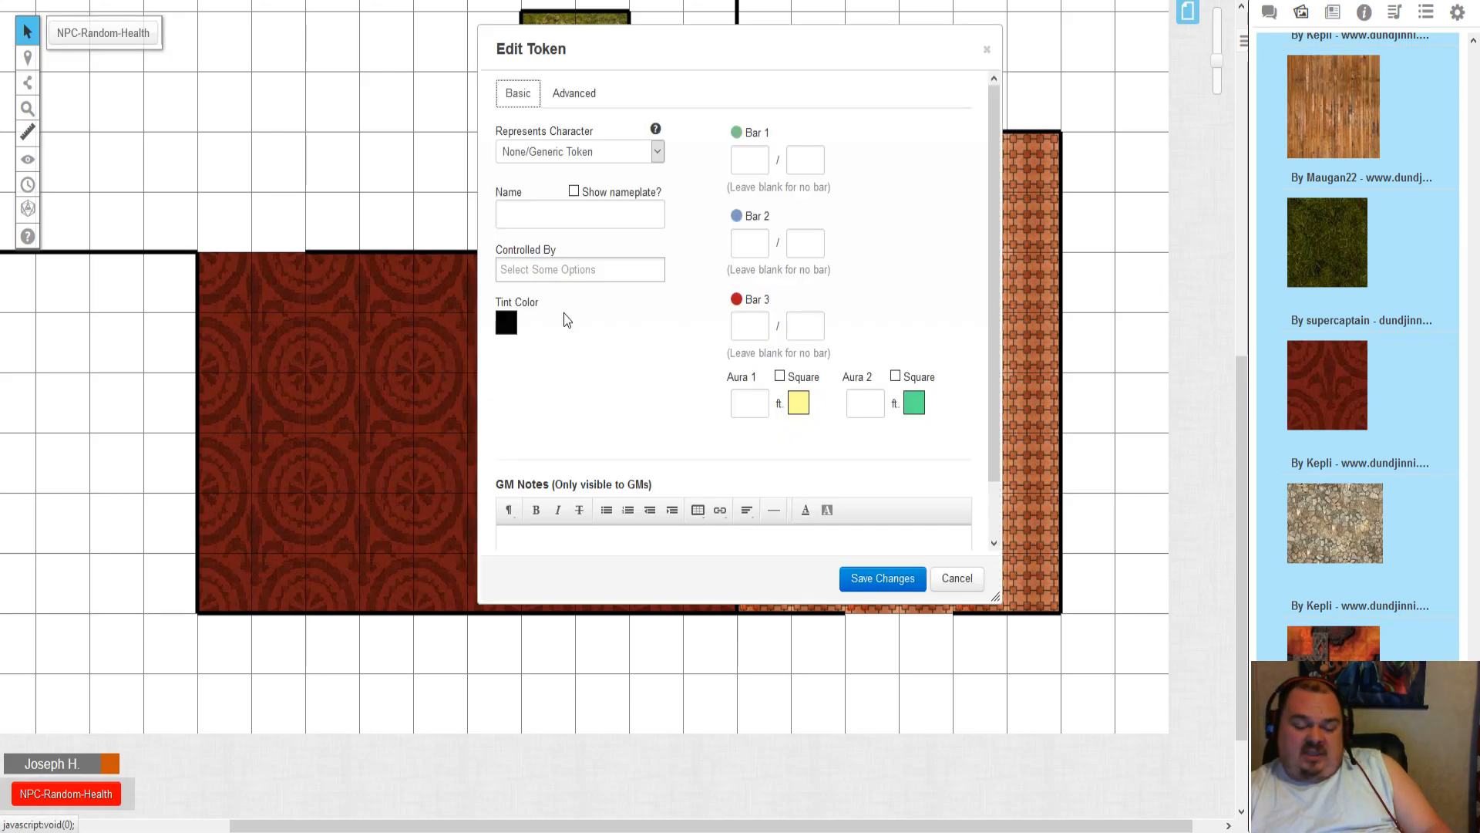
{"action": "left_click", "coordinate": [507, 324]}
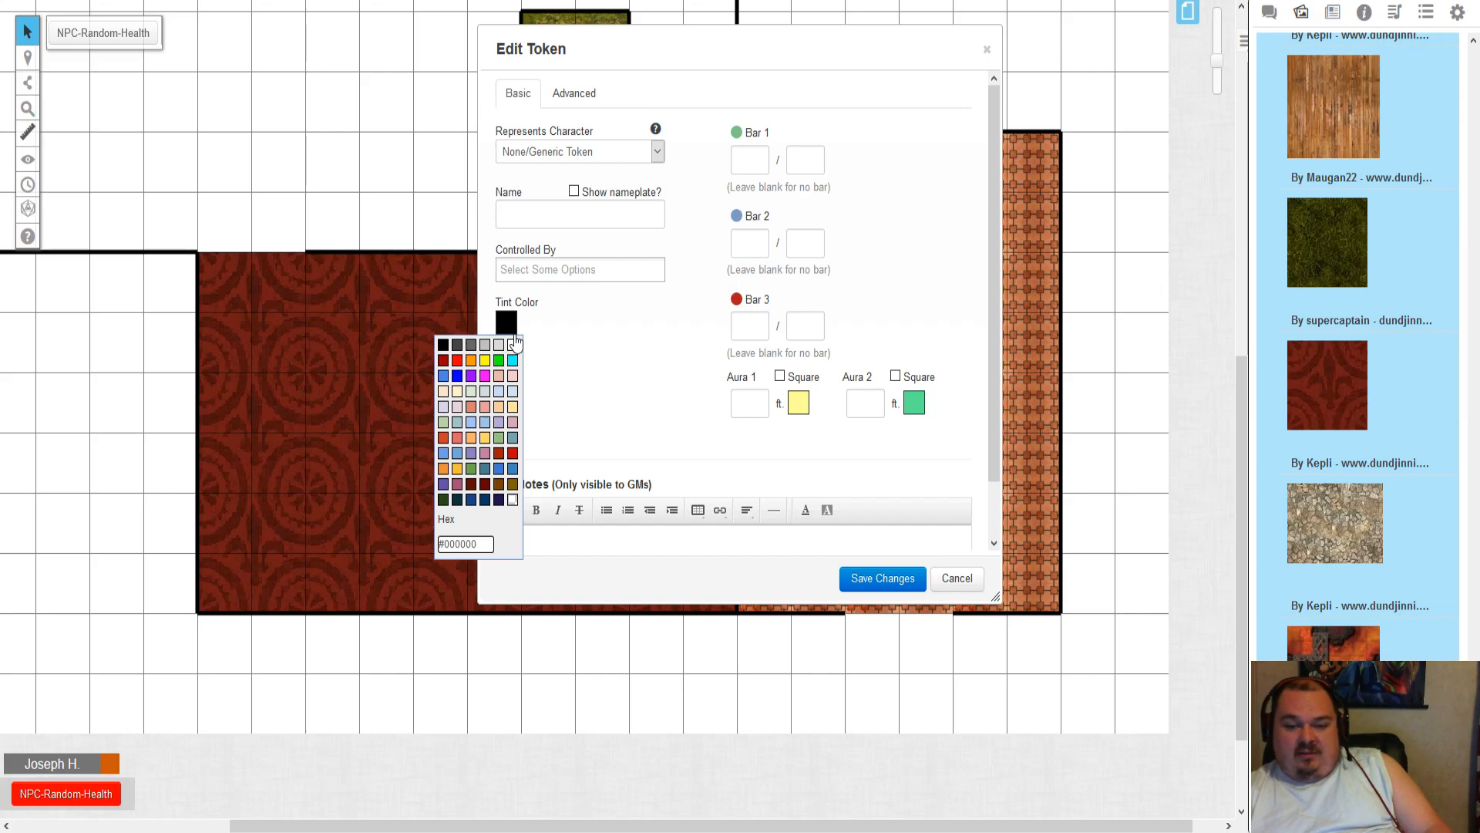
{"action": "left_click", "coordinate": [485, 360]}
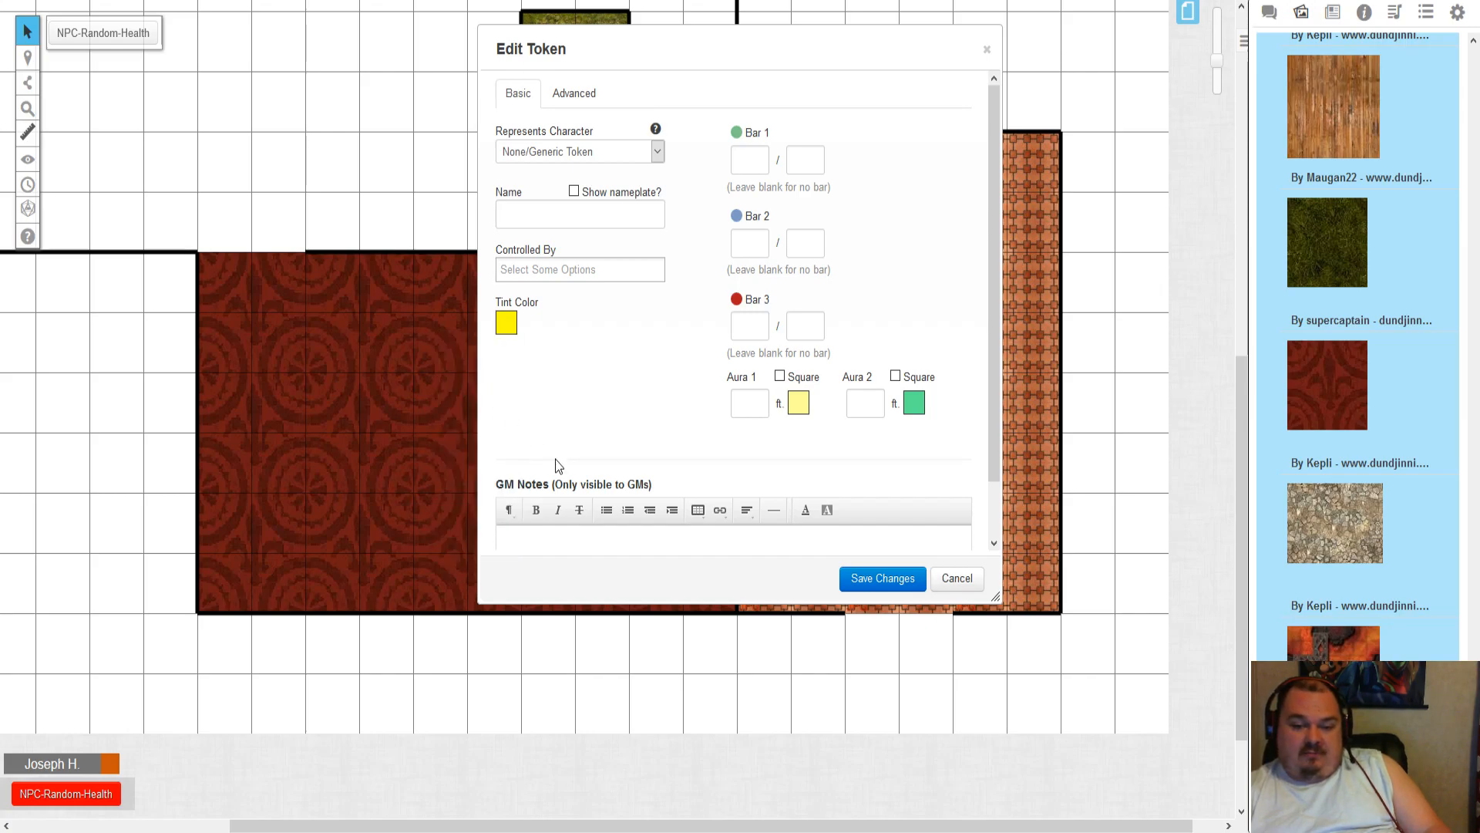
{"action": "left_click", "coordinate": [852, 579]}
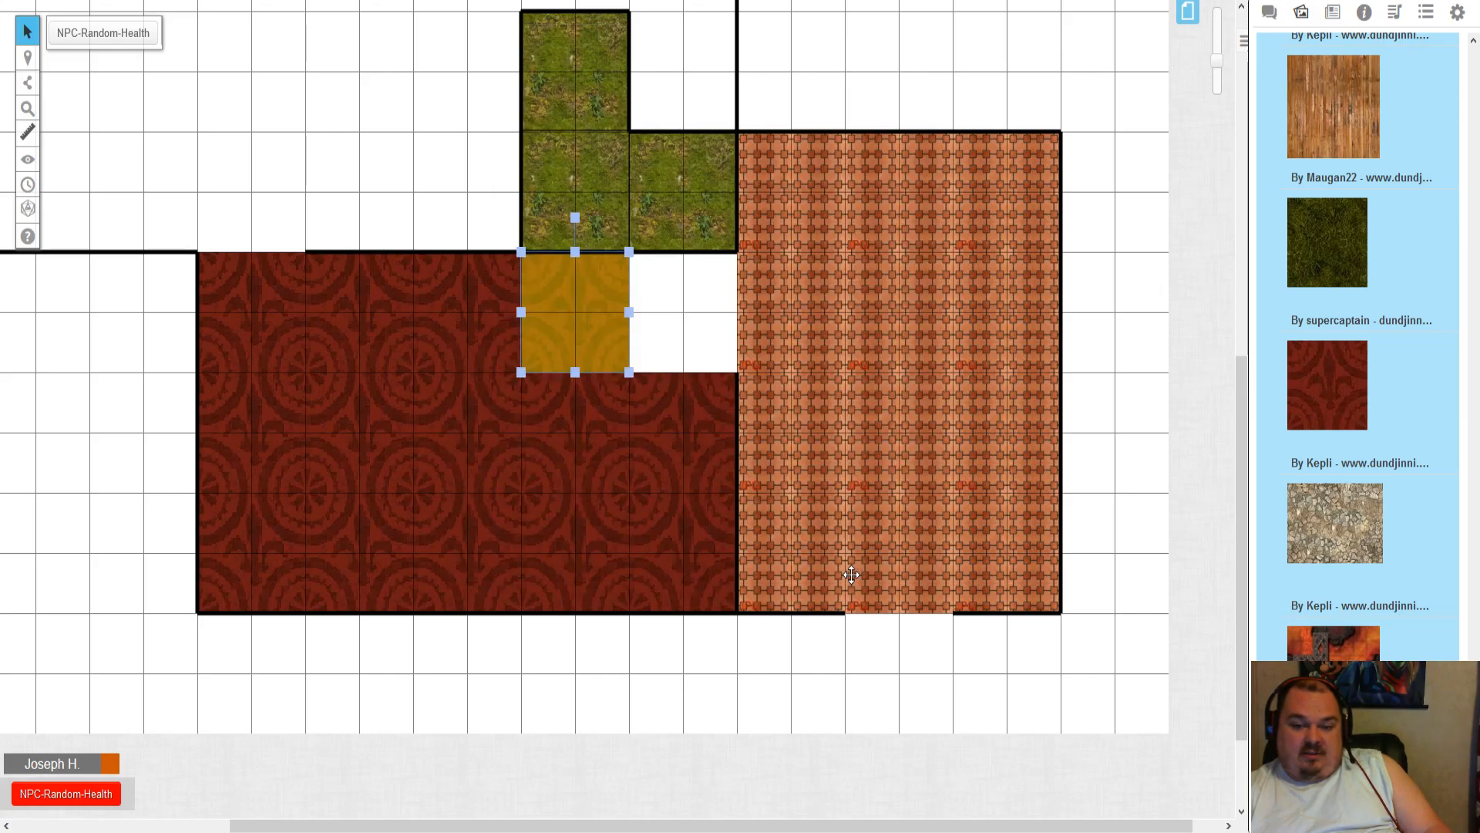
- Reset the yellow-tinted tile's tint color to transparent and save the token
{"action": "double_click", "coordinate": [591, 283]}
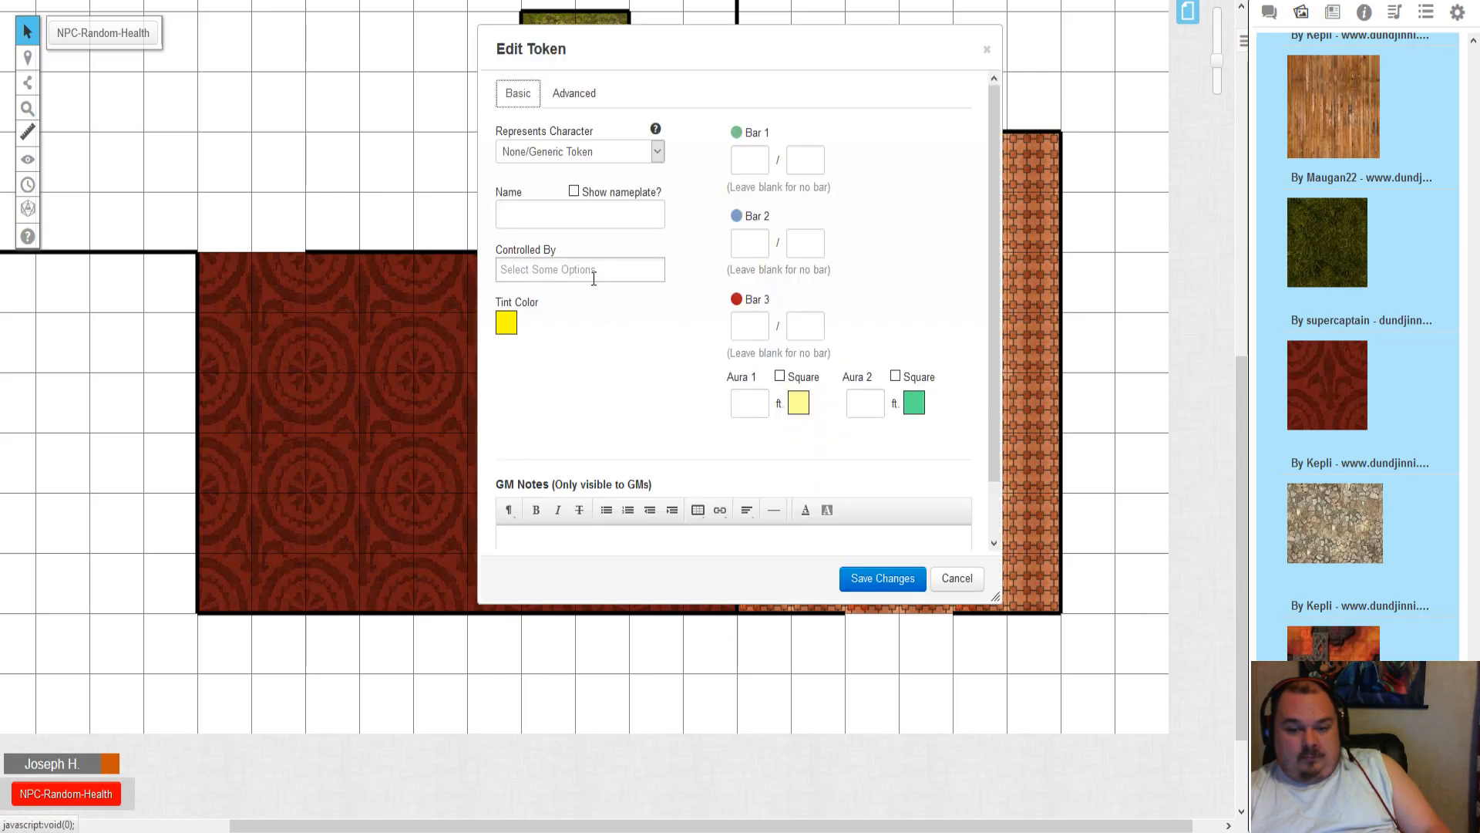
{"action": "left_click", "coordinate": [506, 324]}
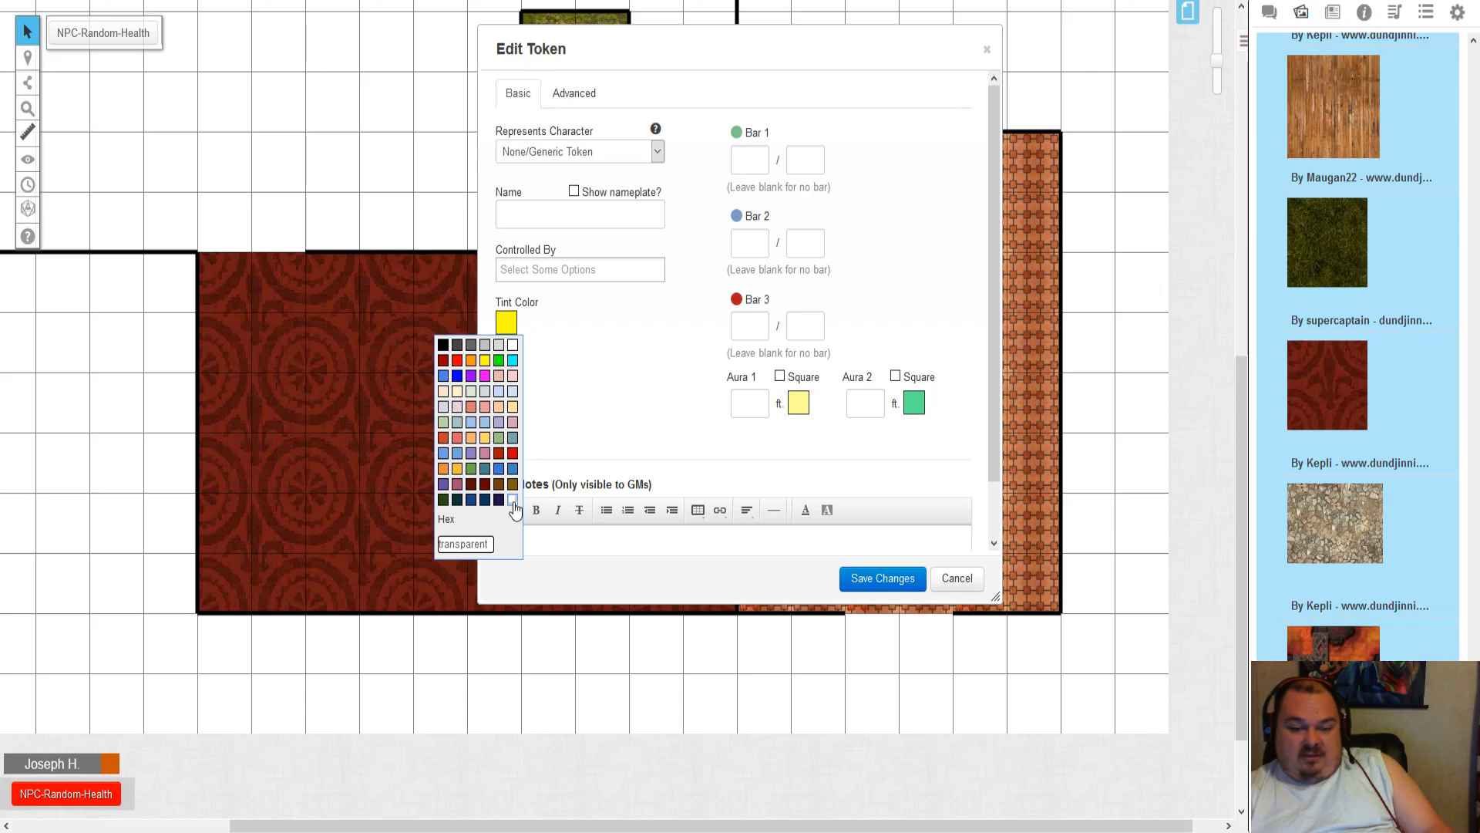
{"action": "left_click", "coordinate": [513, 501]}
{"action": "left_click", "coordinate": [870, 575]}
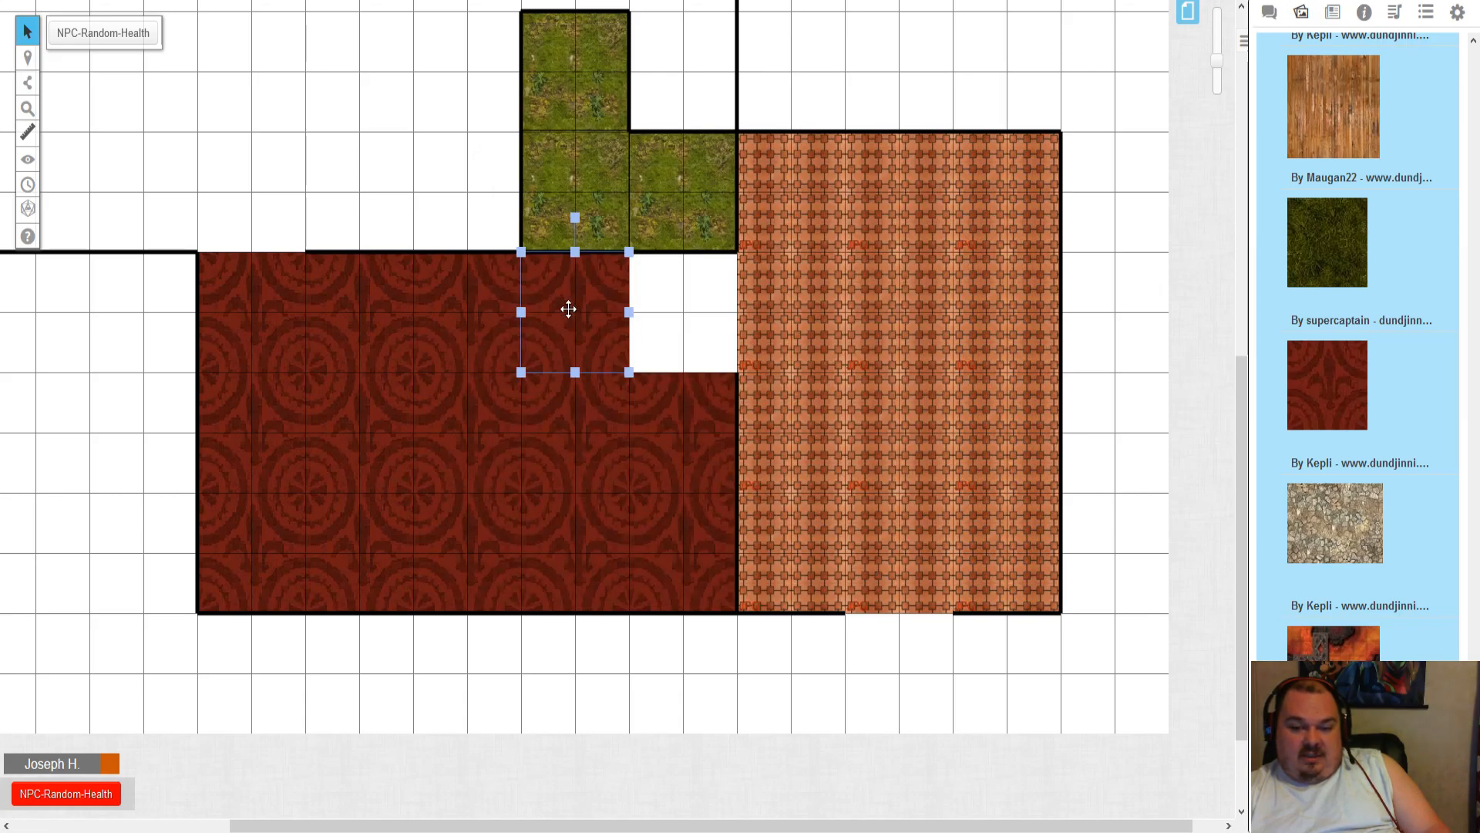
- Place a red tile in the last gap at the room's top-right corner and send it to the back
{"action": "left_click_drag", "start_coordinate": [609, 317], "coordinate": [683, 316]}
{"action": "right_click", "coordinate": [686, 320]}
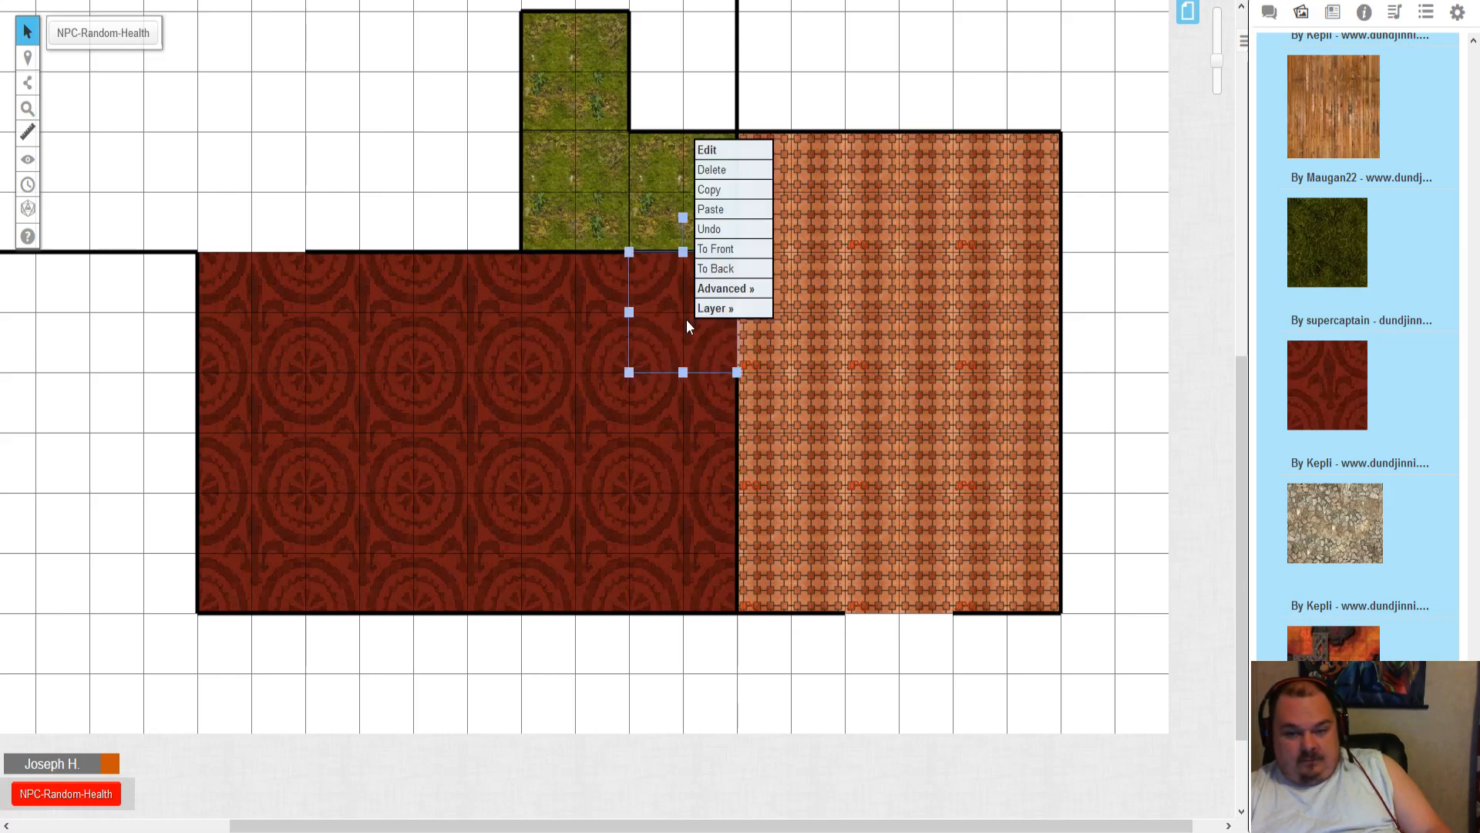
{"action": "left_click", "coordinate": [726, 270]}
{"action": "left_click", "coordinate": [406, 199]}
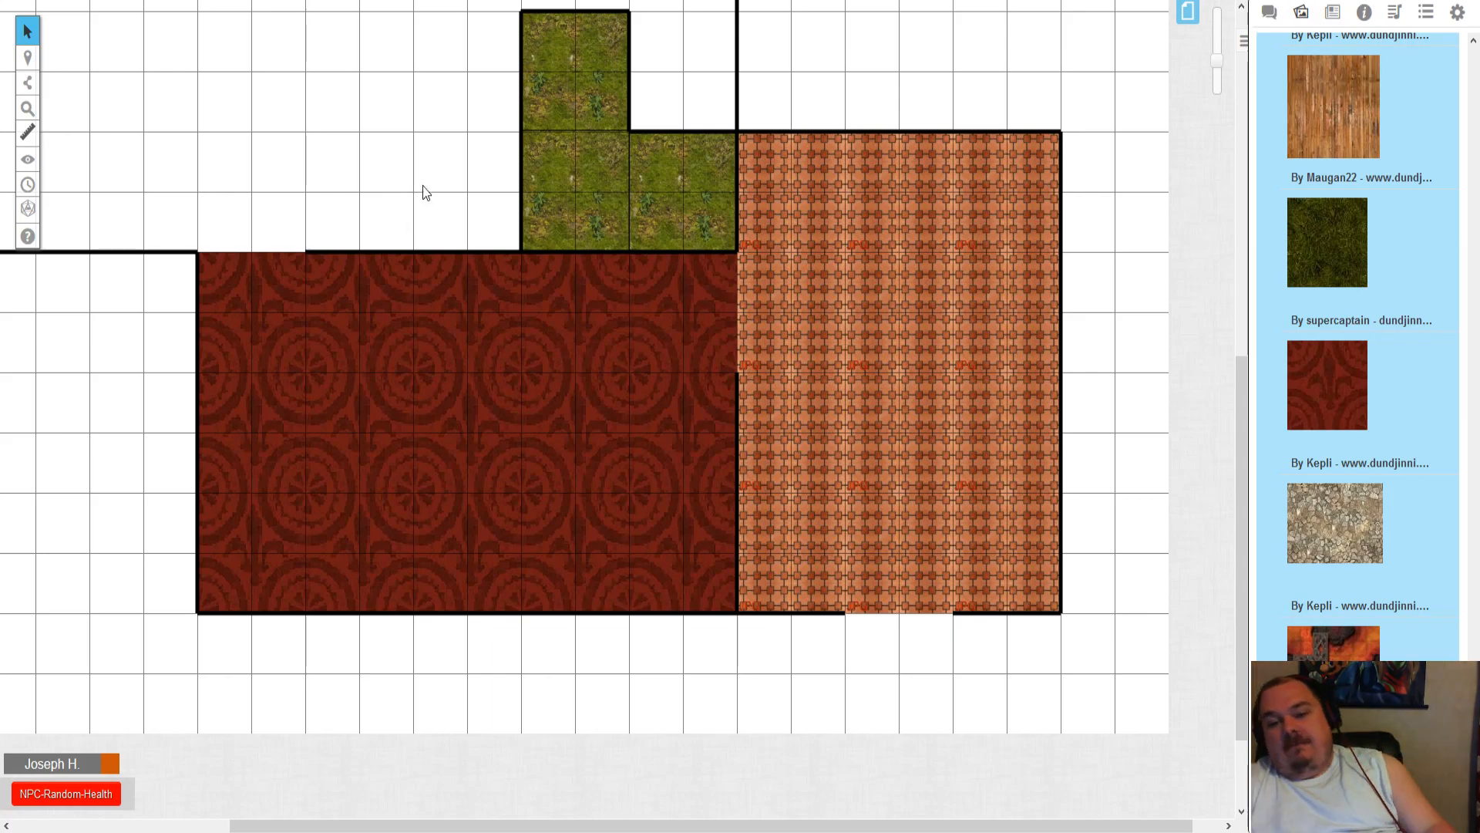
{"action": "mouse_move", "coordinate": [413, 186]}
{"action": "left_mouse_down"}
{"action": "mouse_move", "coordinate": [495, 266]}
{"action": "mouse_move", "coordinate": [414, 175]}
{"action": "mouse_move", "coordinate": [426, 168]}
{"action": "left_mouse_up"}
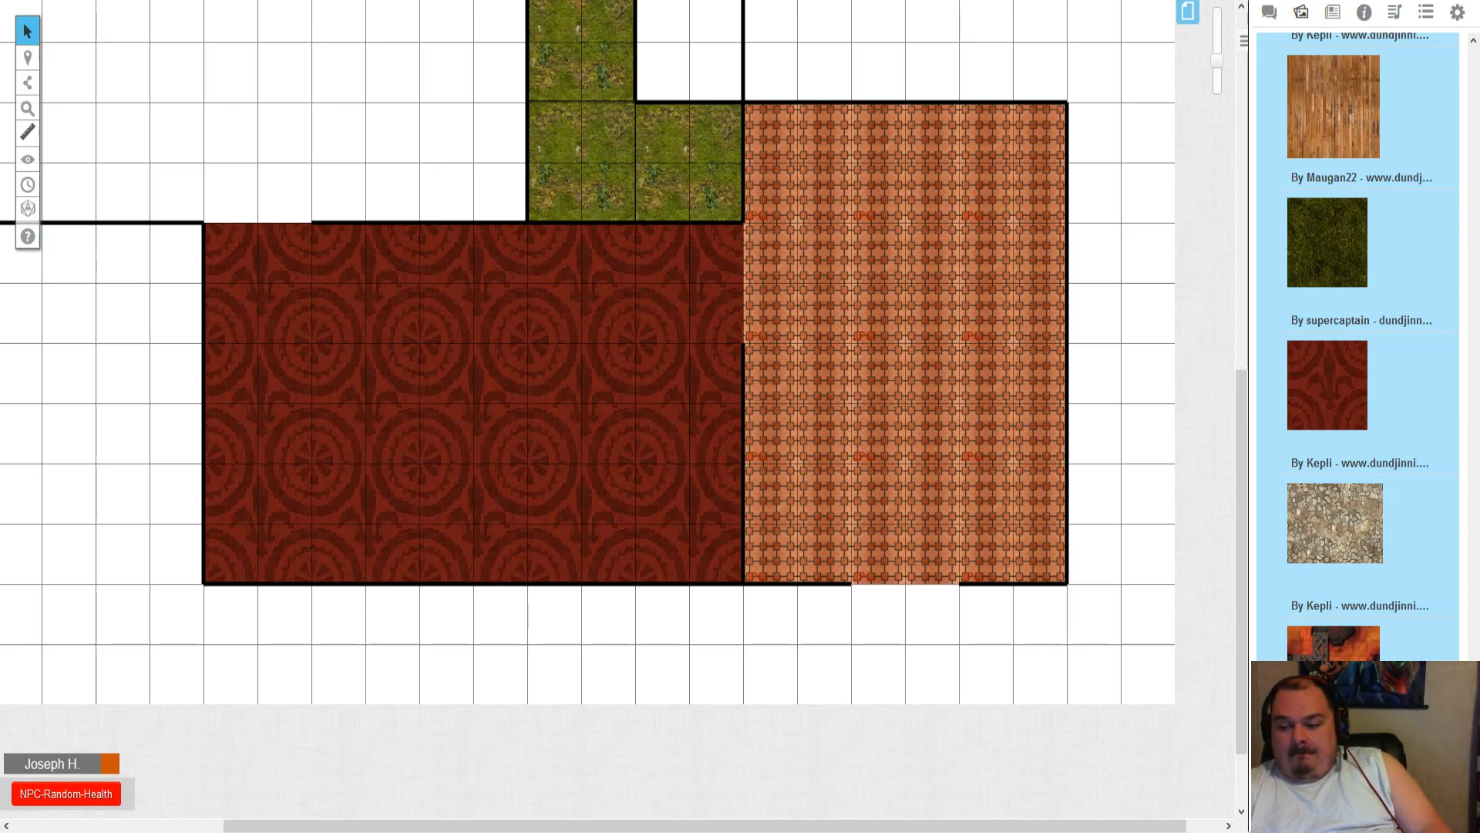
- Search the art library tokens for "arch"
{"action": "scroll", "coordinate": [1412, 53], "scroll_direction": "up", "scroll_amount": 10}
{"action": "double_click", "coordinate": [1359, 87]}
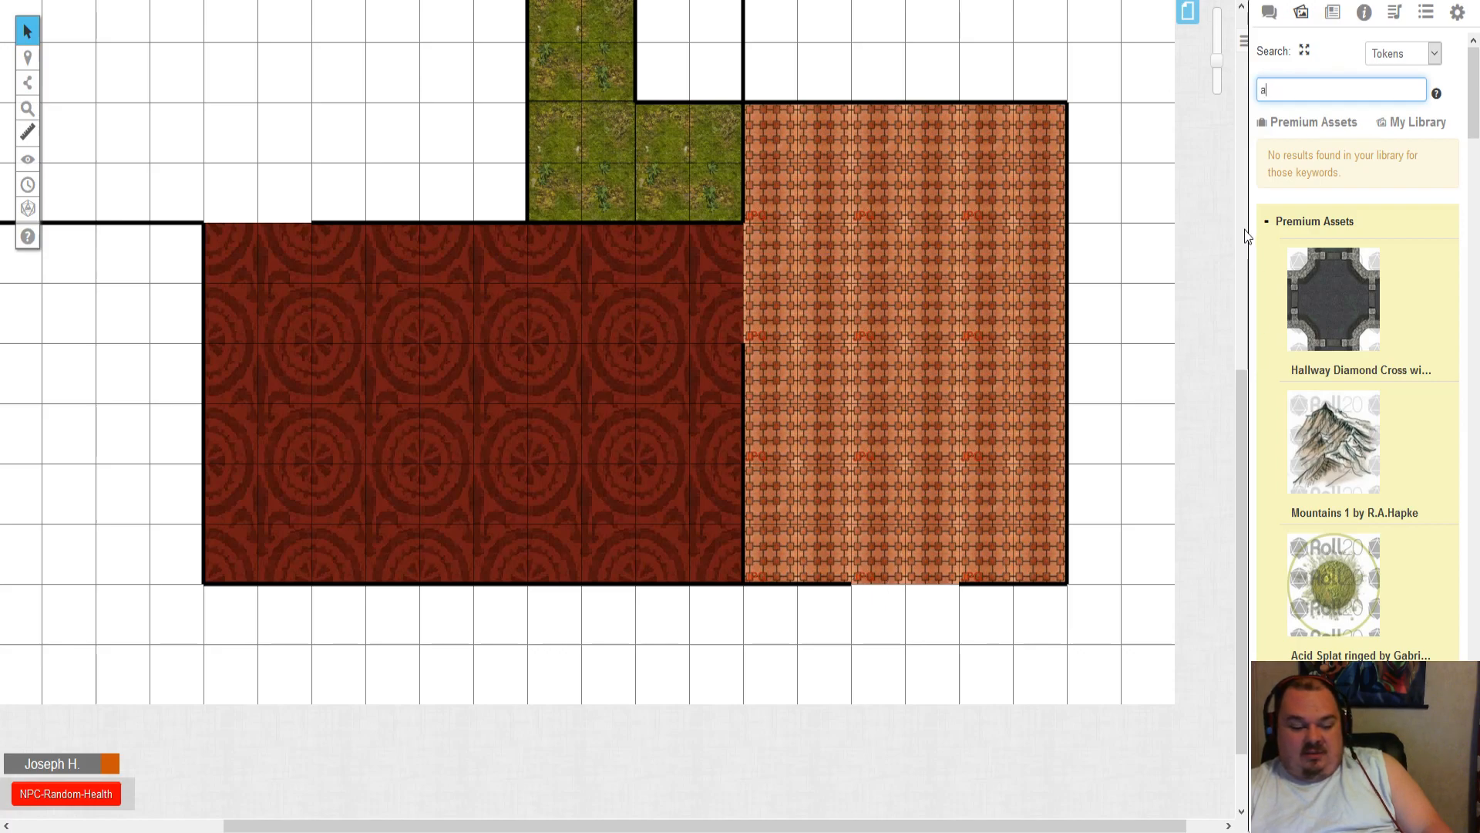
{"action": "type", "text": "arch"}
{"action": "key", "text": "Return"}
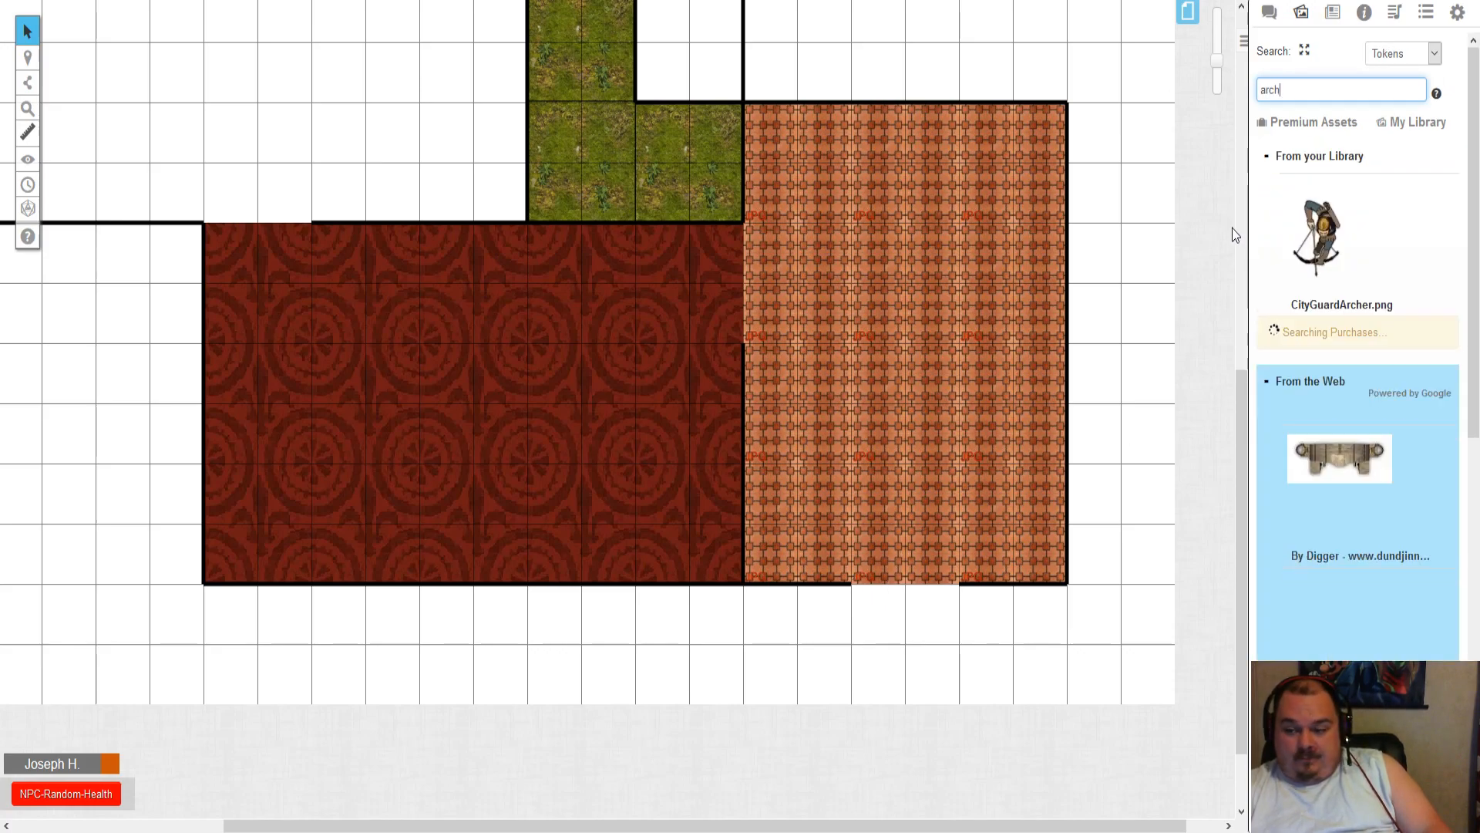
- Find a flat stone arch among the web results and place it at the doorway gap in the tiled room's south wall
{"action": "scroll", "coordinate": [1420, 352], "scroll_direction": "down", "scroll_amount": 1}
{"action": "scroll", "coordinate": [1420, 351], "scroll_direction": "down", "scroll_amount": 10}
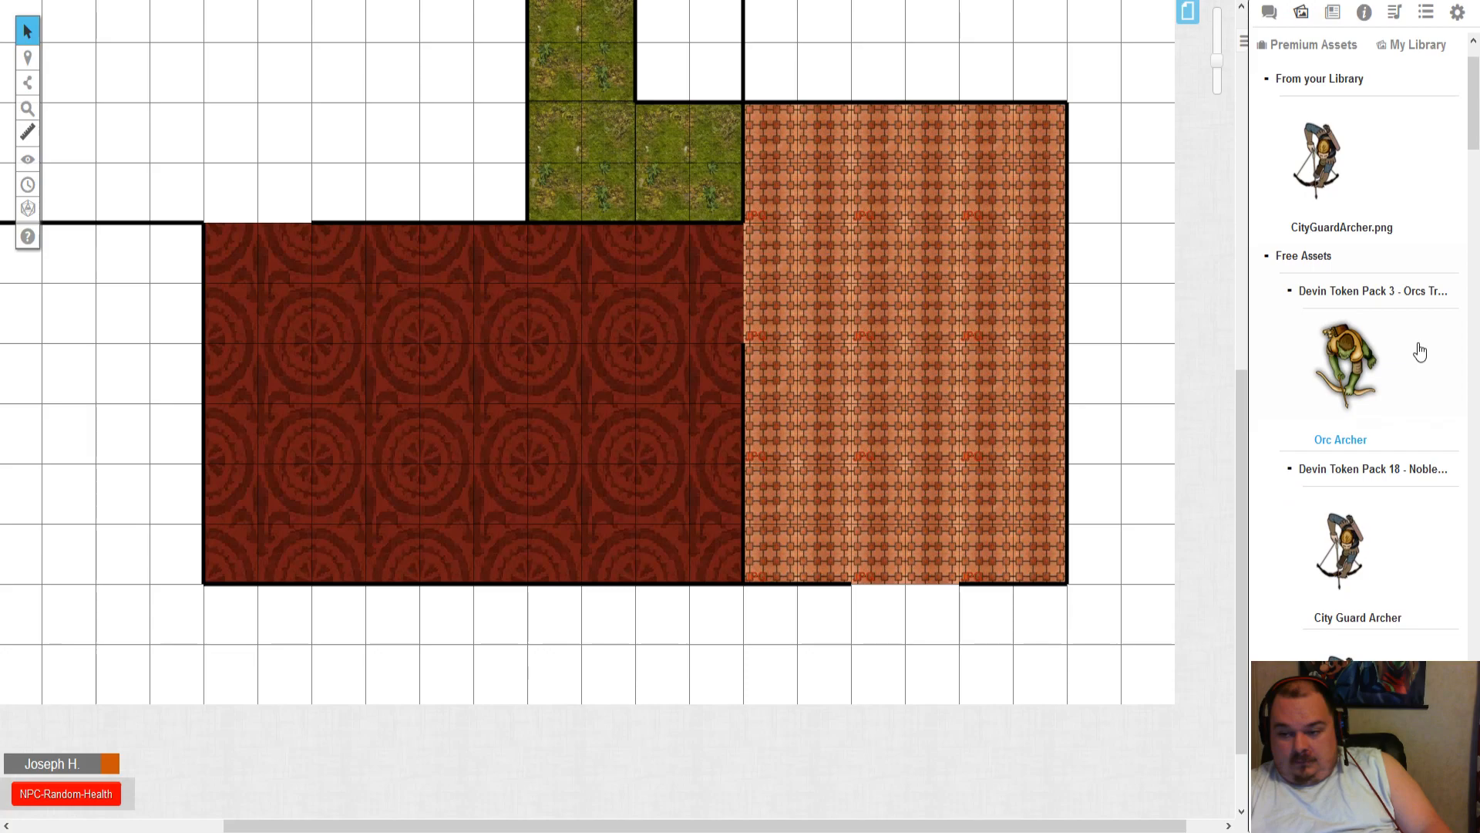
{"action": "scroll", "coordinate": [1415, 342], "scroll_direction": "down", "scroll_amount": 15}
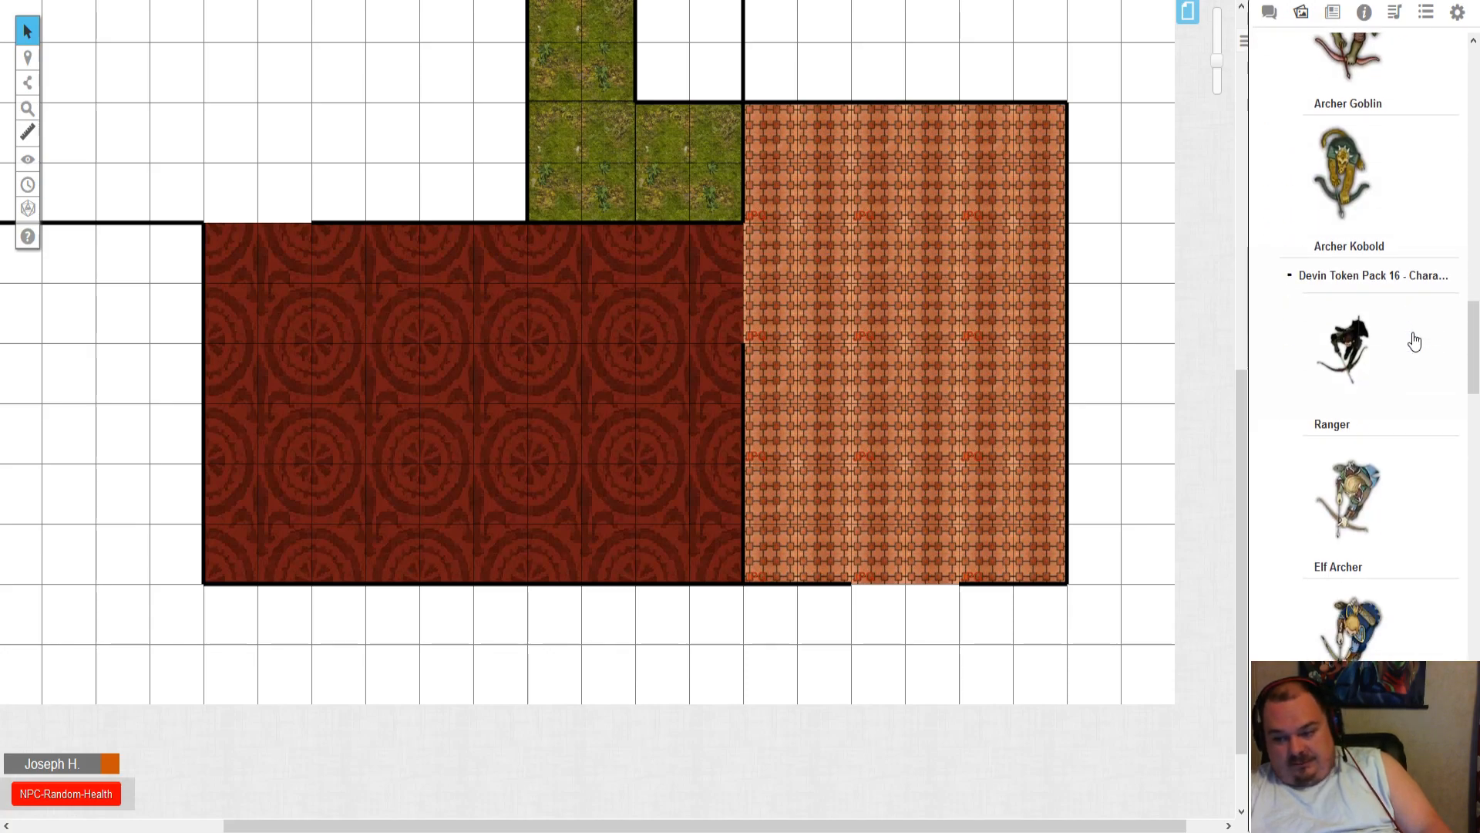
{"action": "scroll", "coordinate": [1414, 341], "scroll_direction": "down", "scroll_amount": 8}
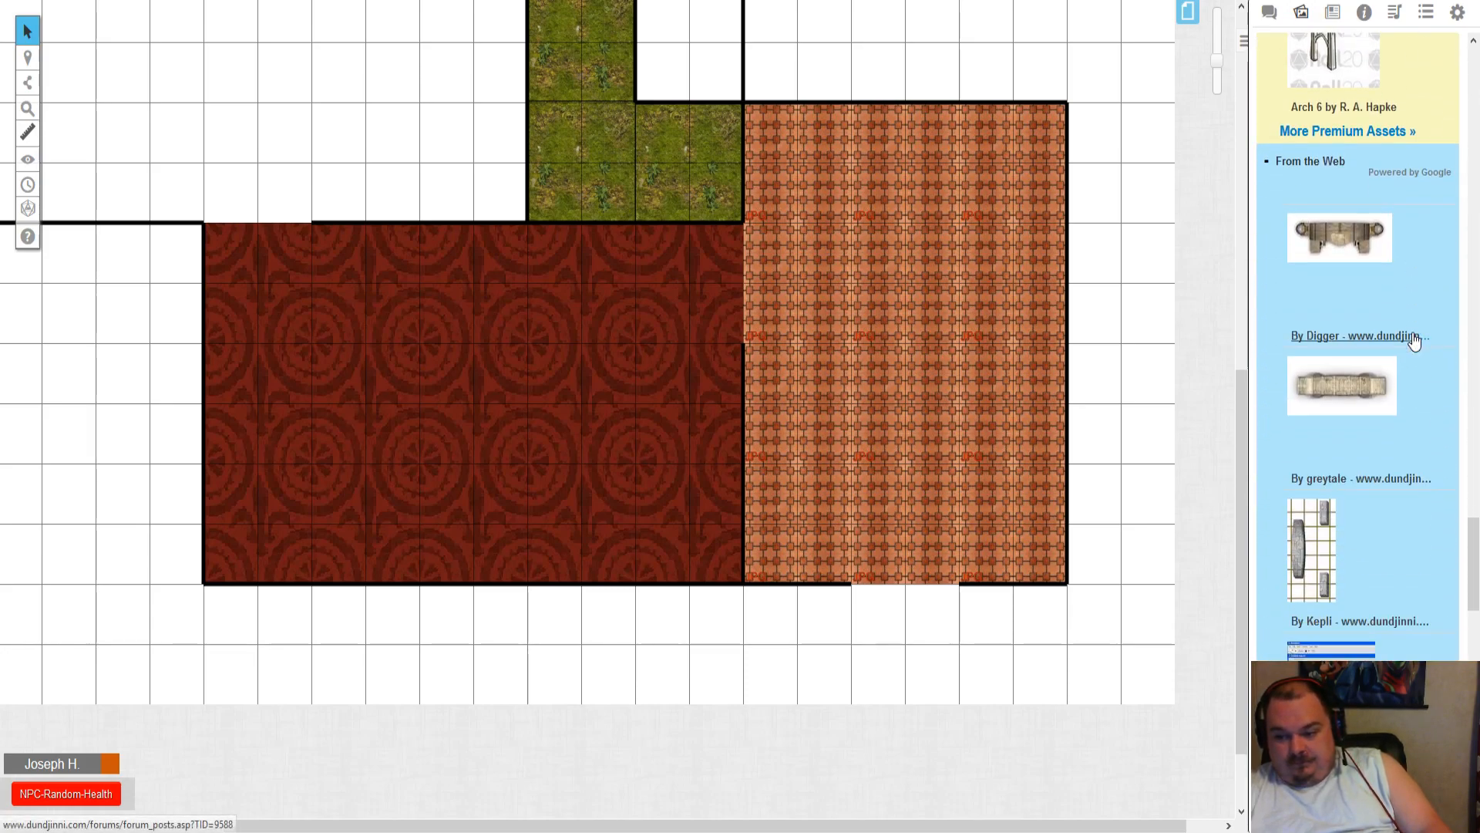
{"action": "scroll", "coordinate": [1415, 341], "scroll_direction": "down", "scroll_amount": 8}
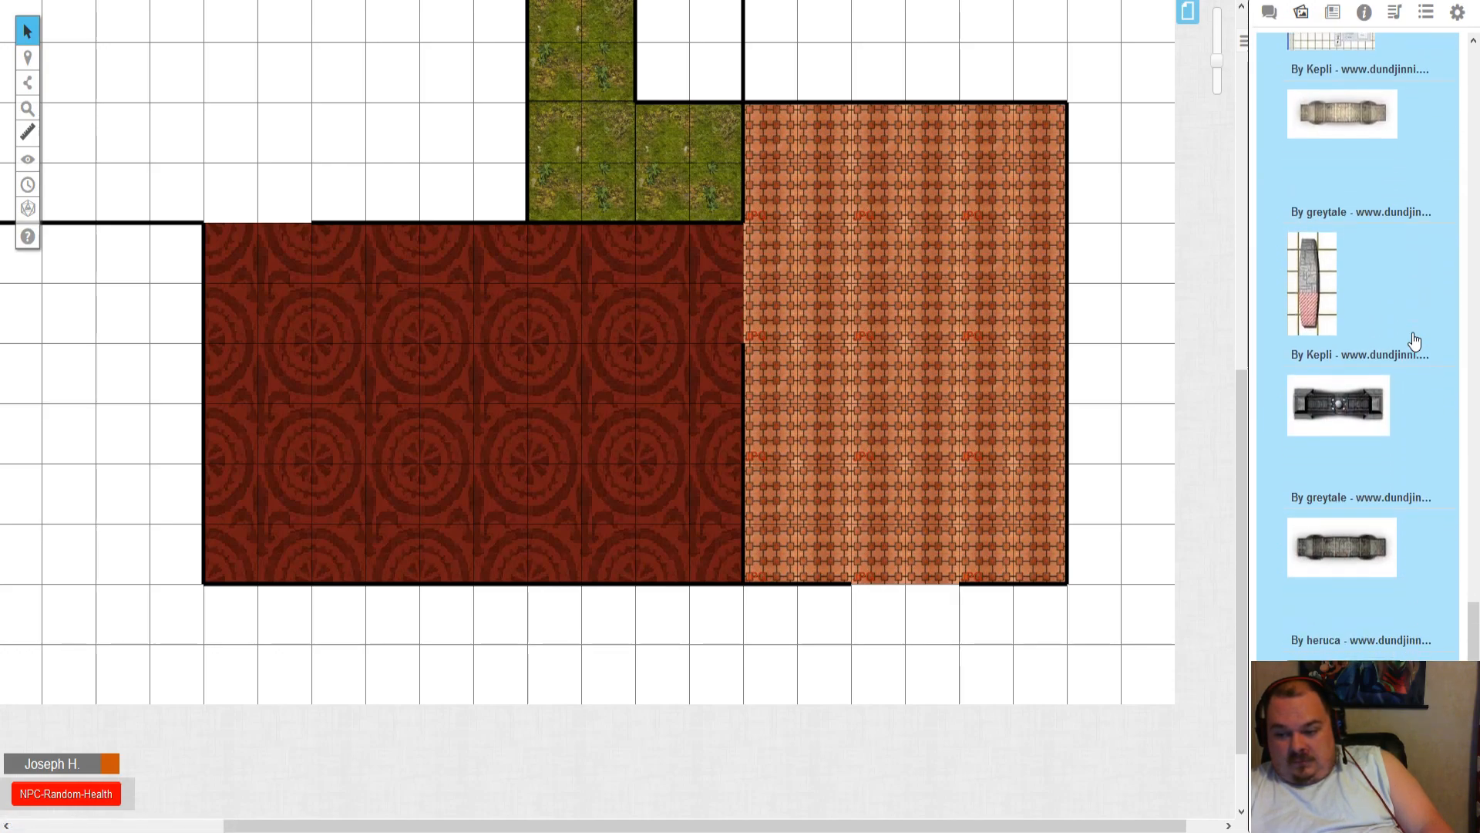
{"action": "scroll", "coordinate": [1415, 341], "scroll_direction": "down", "scroll_amount": 5}
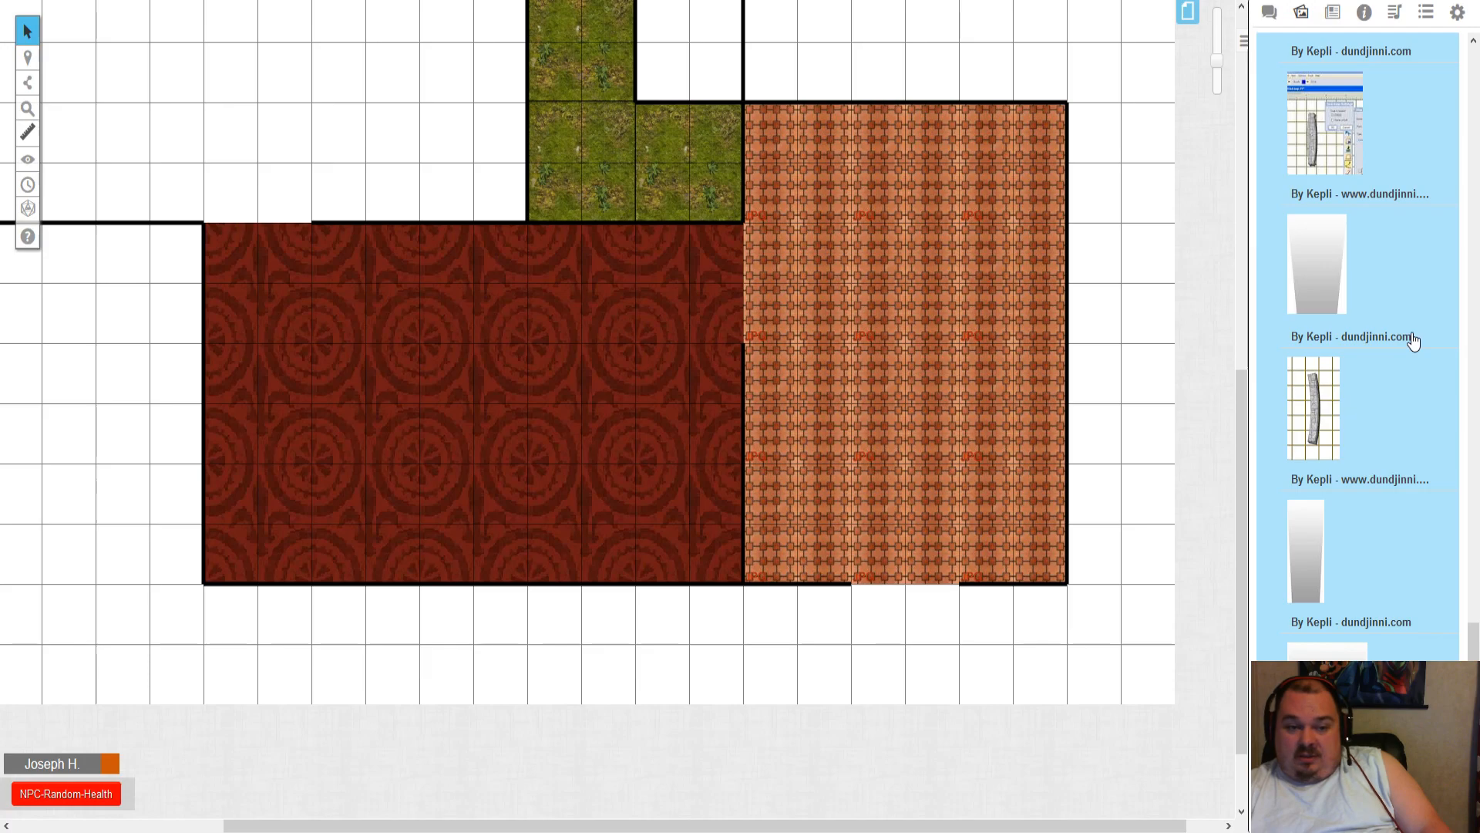
{"action": "scroll", "coordinate": [1415, 342], "scroll_direction": "down", "scroll_amount": 7}
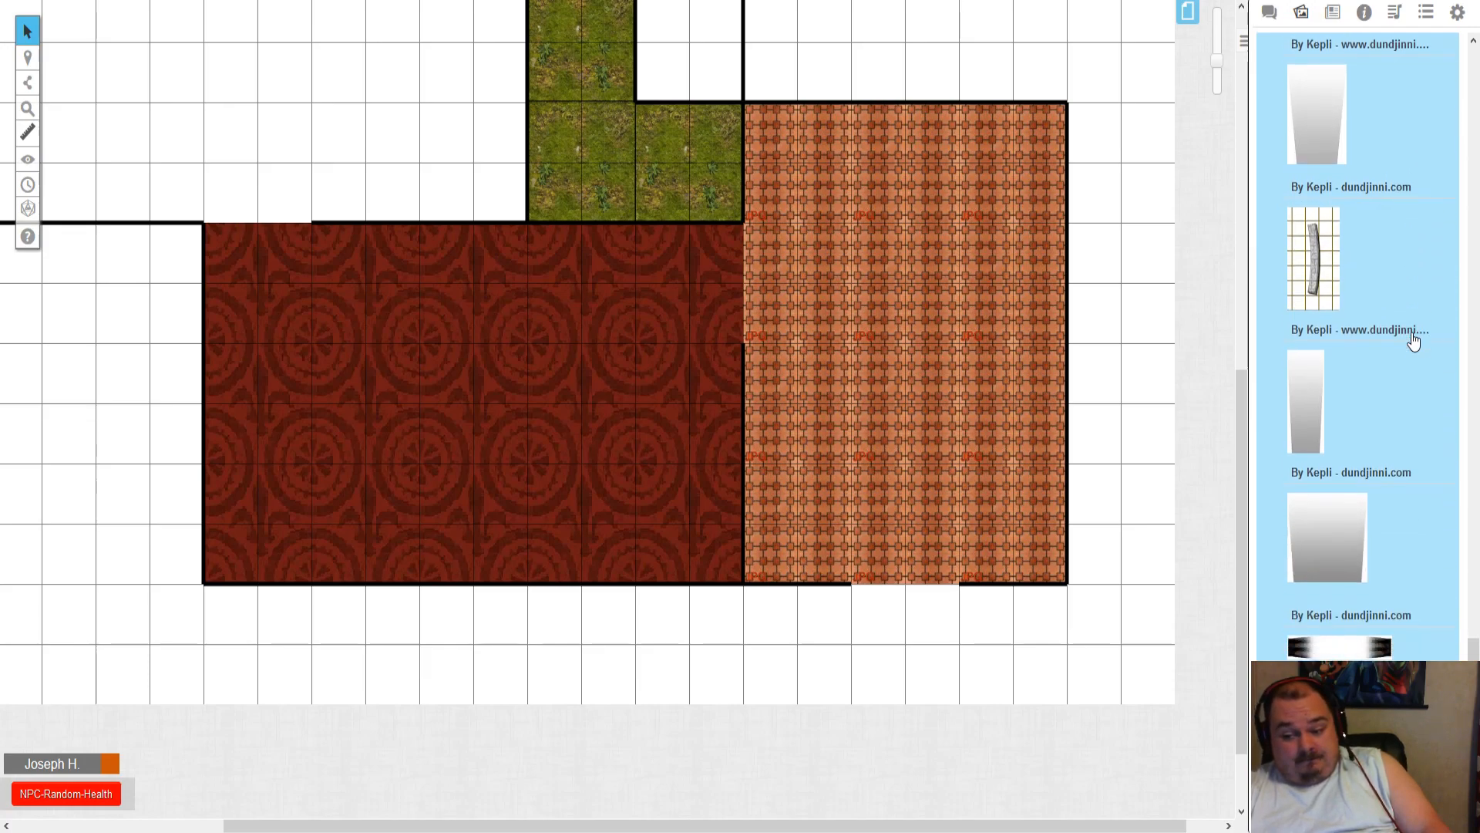
{"action": "scroll", "coordinate": [1415, 342], "scroll_direction": "down", "scroll_amount": 4}
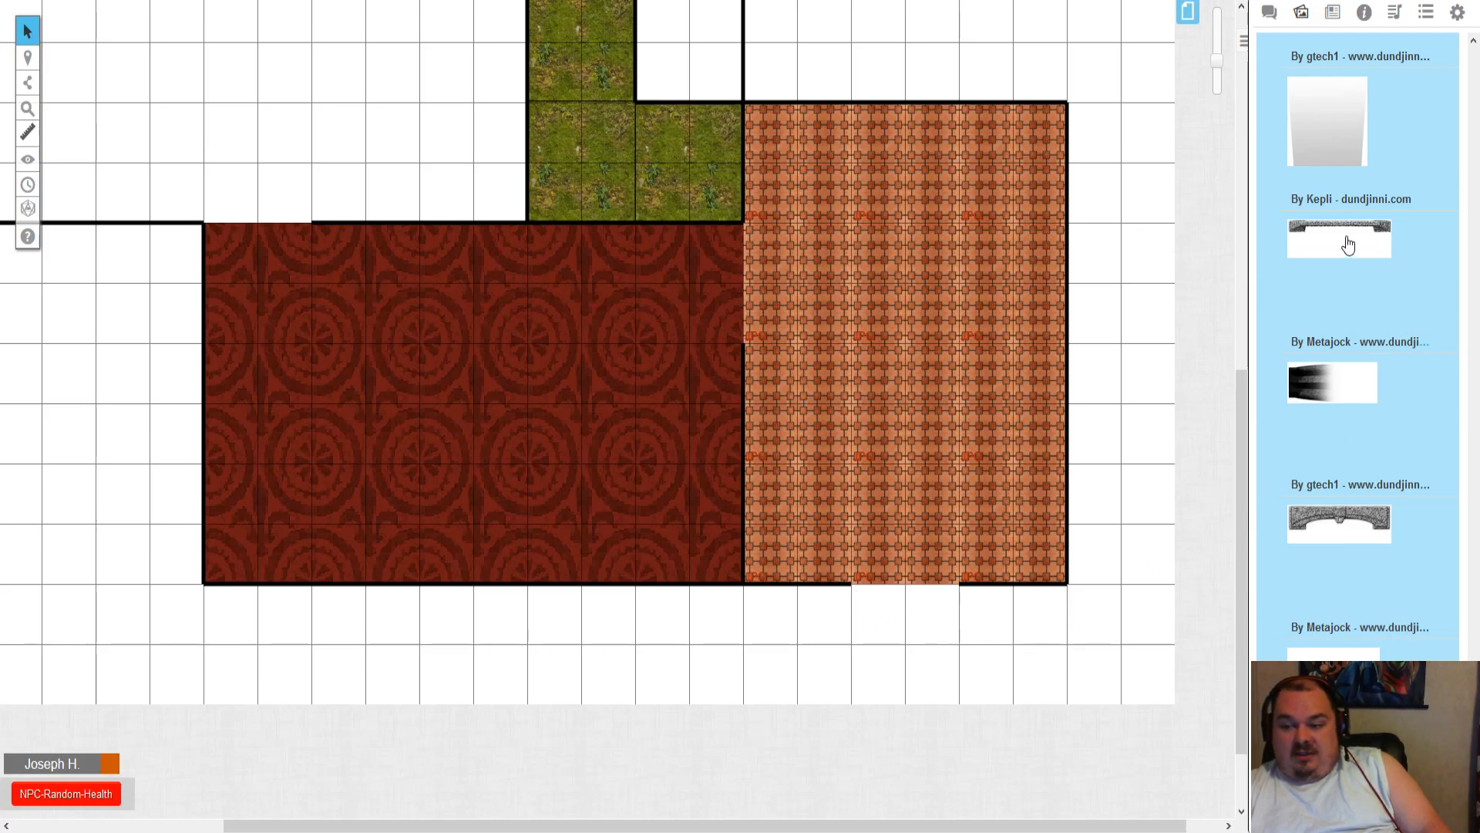
{"action": "mouse_move", "coordinate": [1347, 246]}
{"action": "left_mouse_down"}
{"action": "mouse_move", "coordinate": [1307, 253]}
{"action": "mouse_move", "coordinate": [1167, 373]}
{"action": "mouse_move", "coordinate": [1004, 396]}
{"action": "mouse_move", "coordinate": [918, 102]}
{"action": "mouse_move", "coordinate": [917, 43]}
{"action": "mouse_move", "coordinate": [933, 608]}
{"action": "mouse_move", "coordinate": [922, 594]}
{"action": "left_mouse_up"}
{"action": "left_click", "coordinate": [775, 630]}
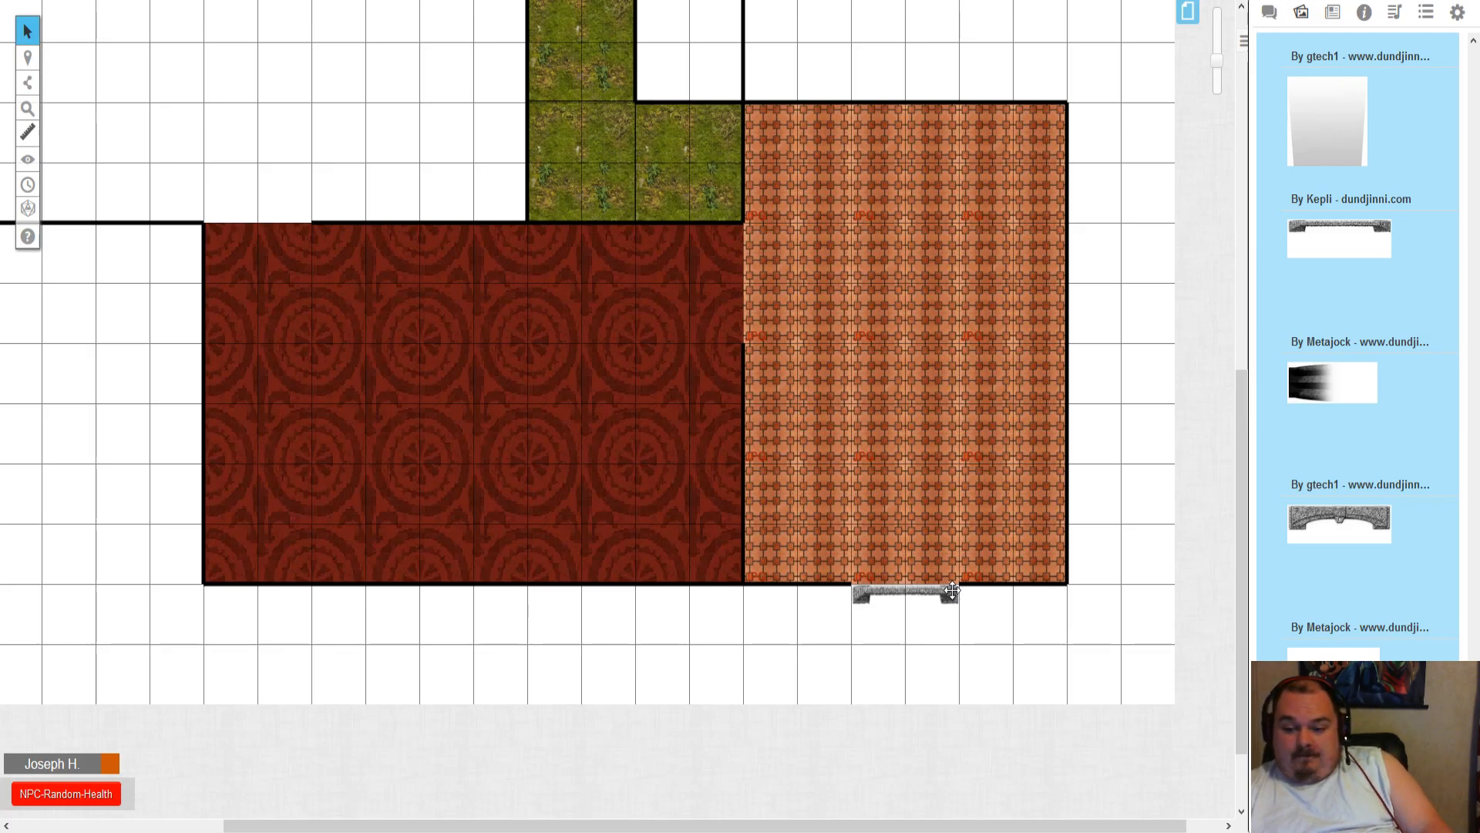
- Align the stone arch with the south wall line so it spans the doorway gap, and deselect it
{"action": "left_click_drag", "start_coordinate": [951, 593], "coordinate": [952, 577]}
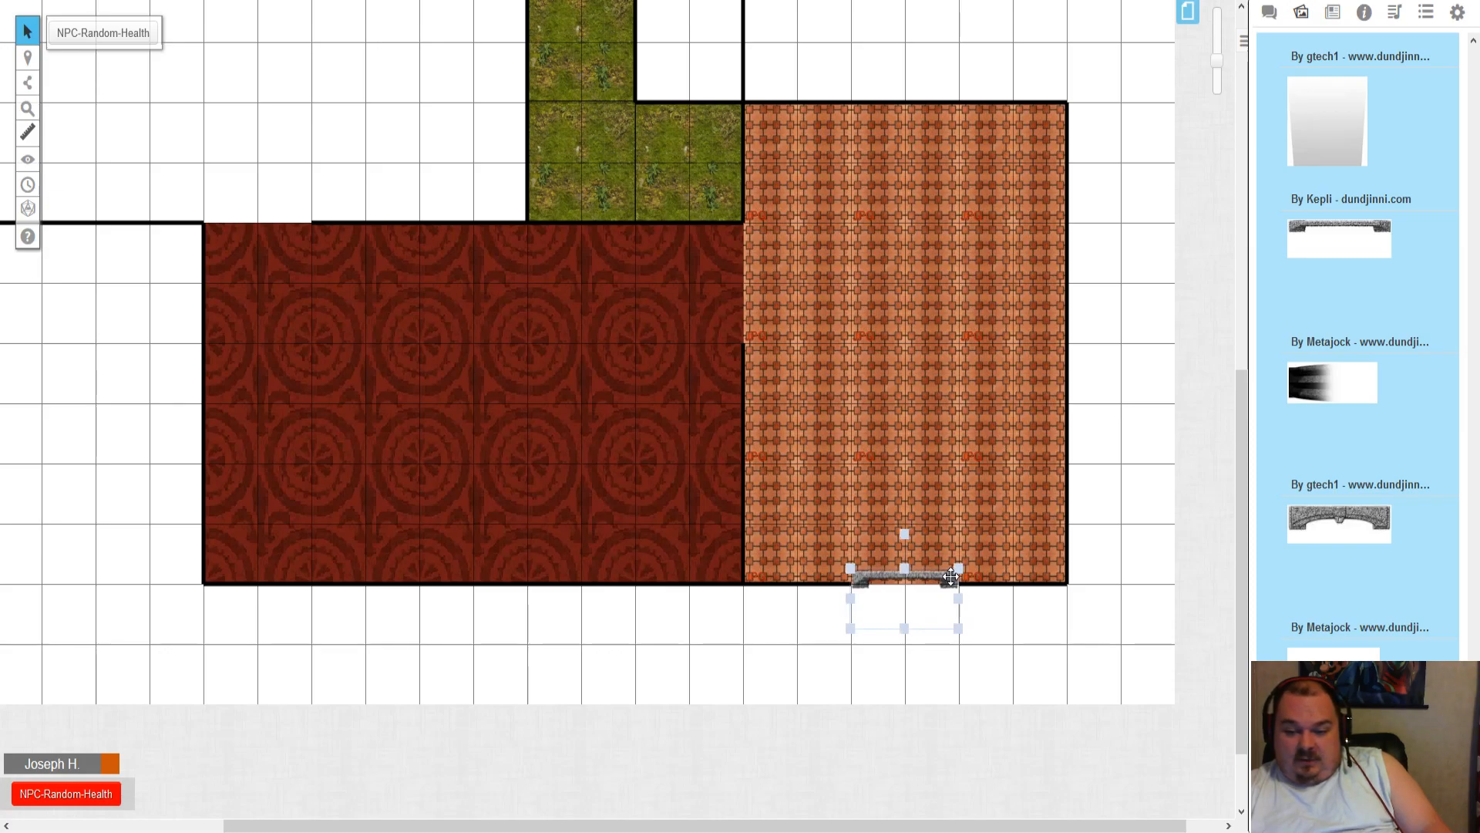
{"action": "mouse_move", "coordinate": [951, 576]}
{"action": "left_mouse_down"}
{"action": "mouse_move", "coordinate": [958, 617]}
{"action": "mouse_move", "coordinate": [953, 580]}
{"action": "left_mouse_up"}
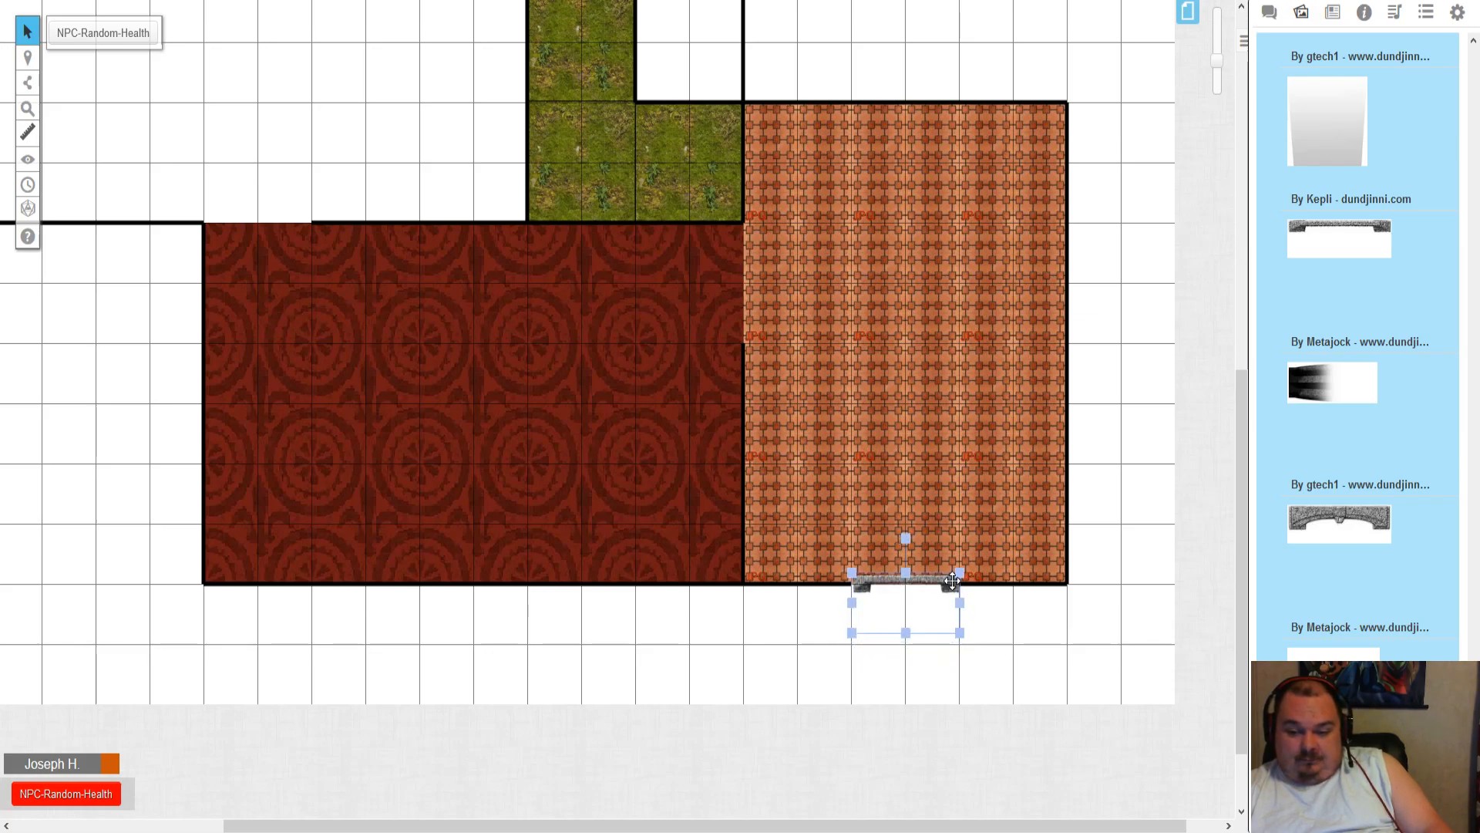
{"action": "left_click", "coordinate": [851, 603]}
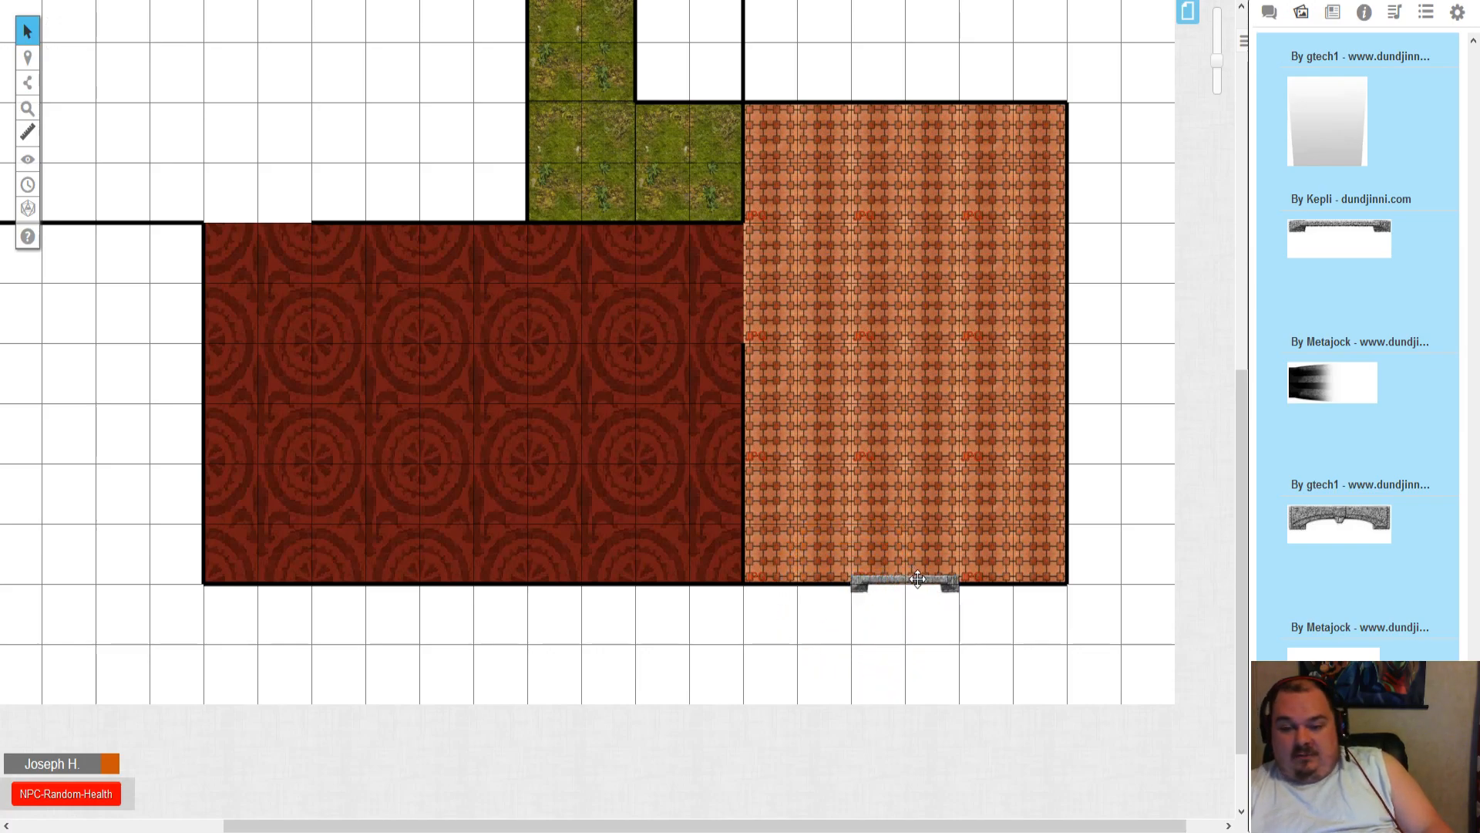
- Place the Player1 token from the journal onto the map just outside the stone arch
{"action": "left_click", "coordinate": [1335, 11]}
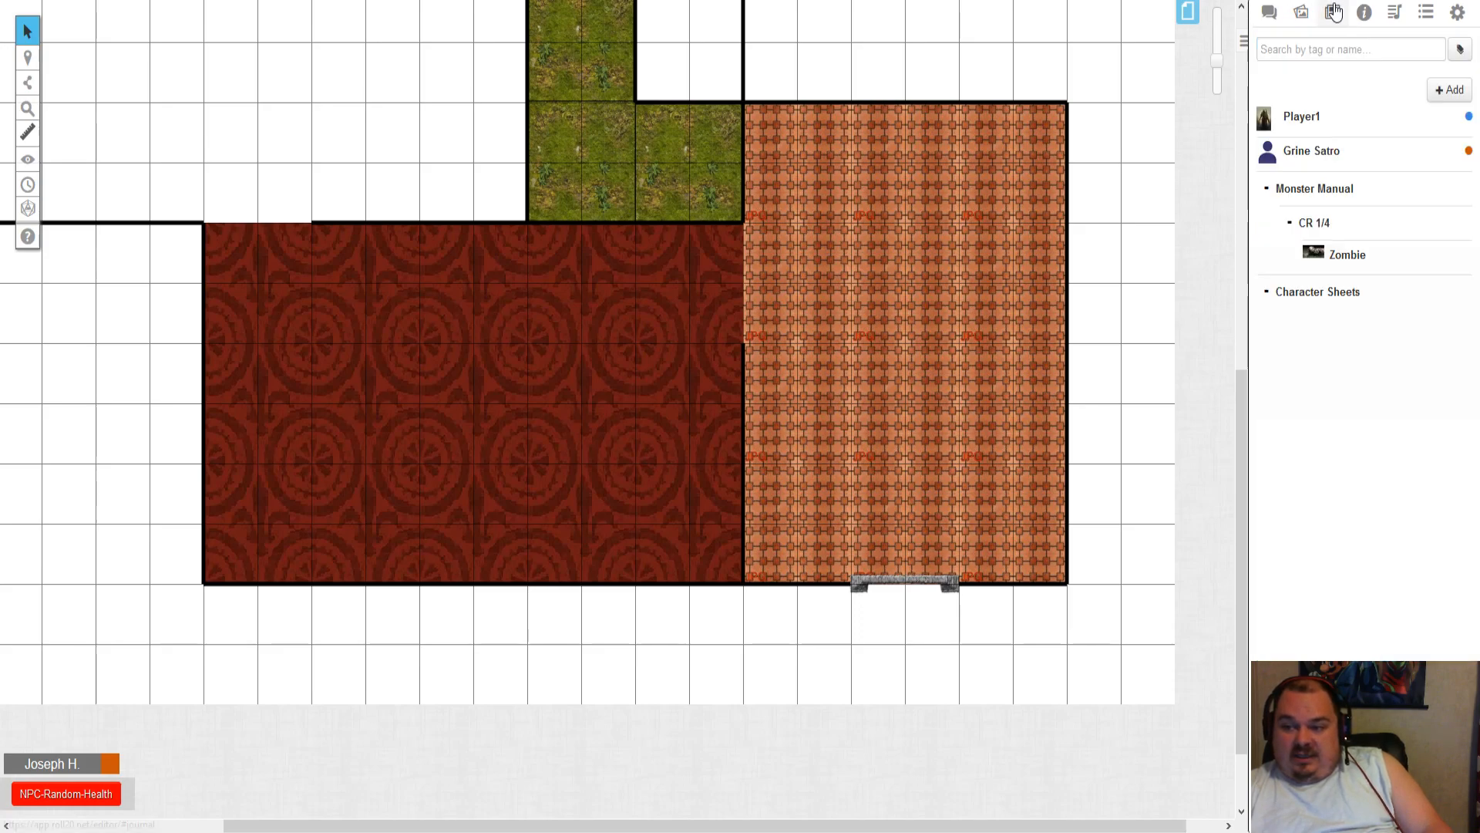
{"action": "left_click_drag", "start_coordinate": [1298, 122], "coordinate": [899, 652]}
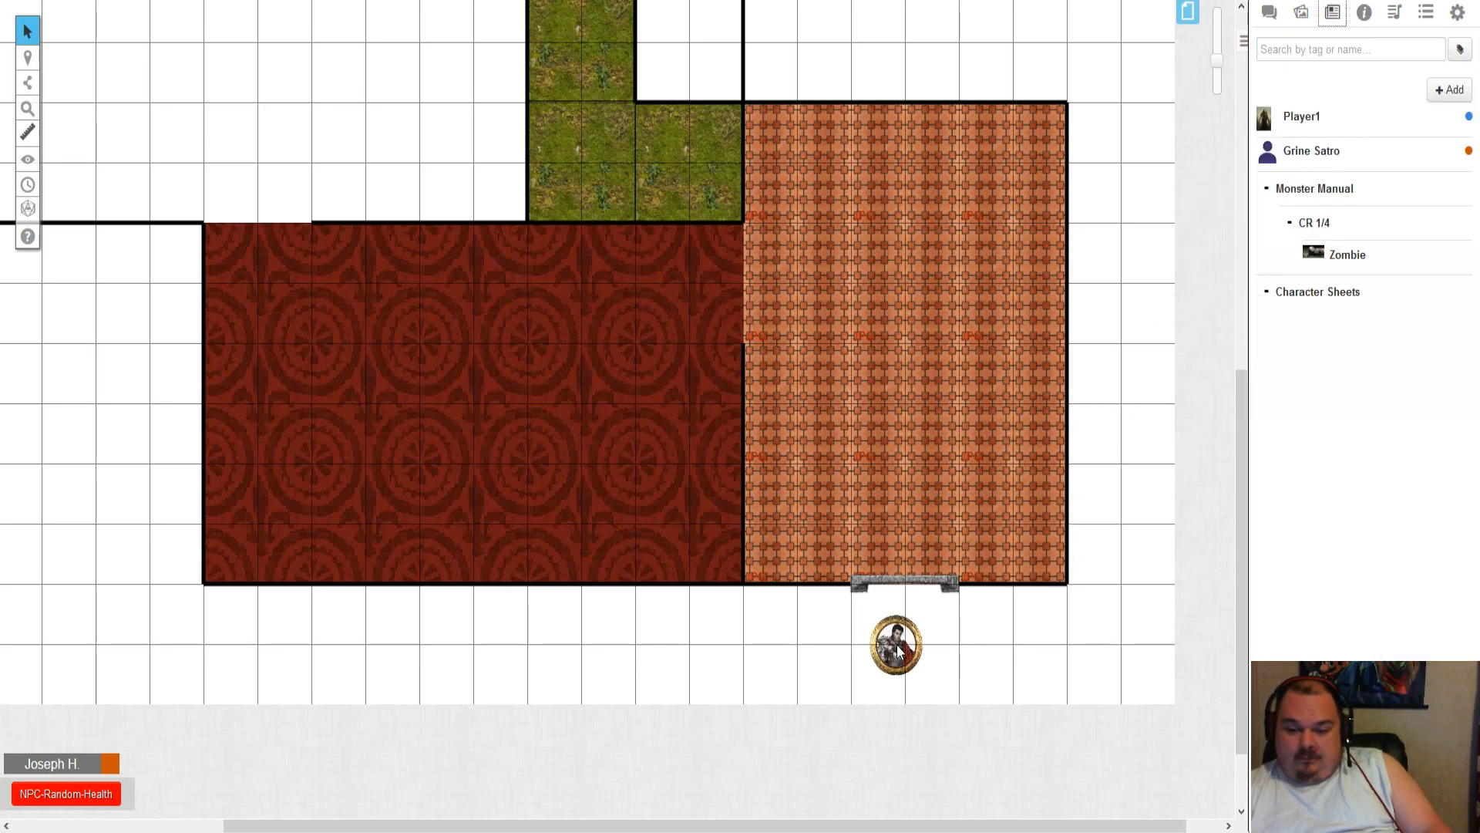
- Rejoin the game as a player and examine the token and arch at the south entrance
{"action": "left_click", "coordinate": [1457, 13]}
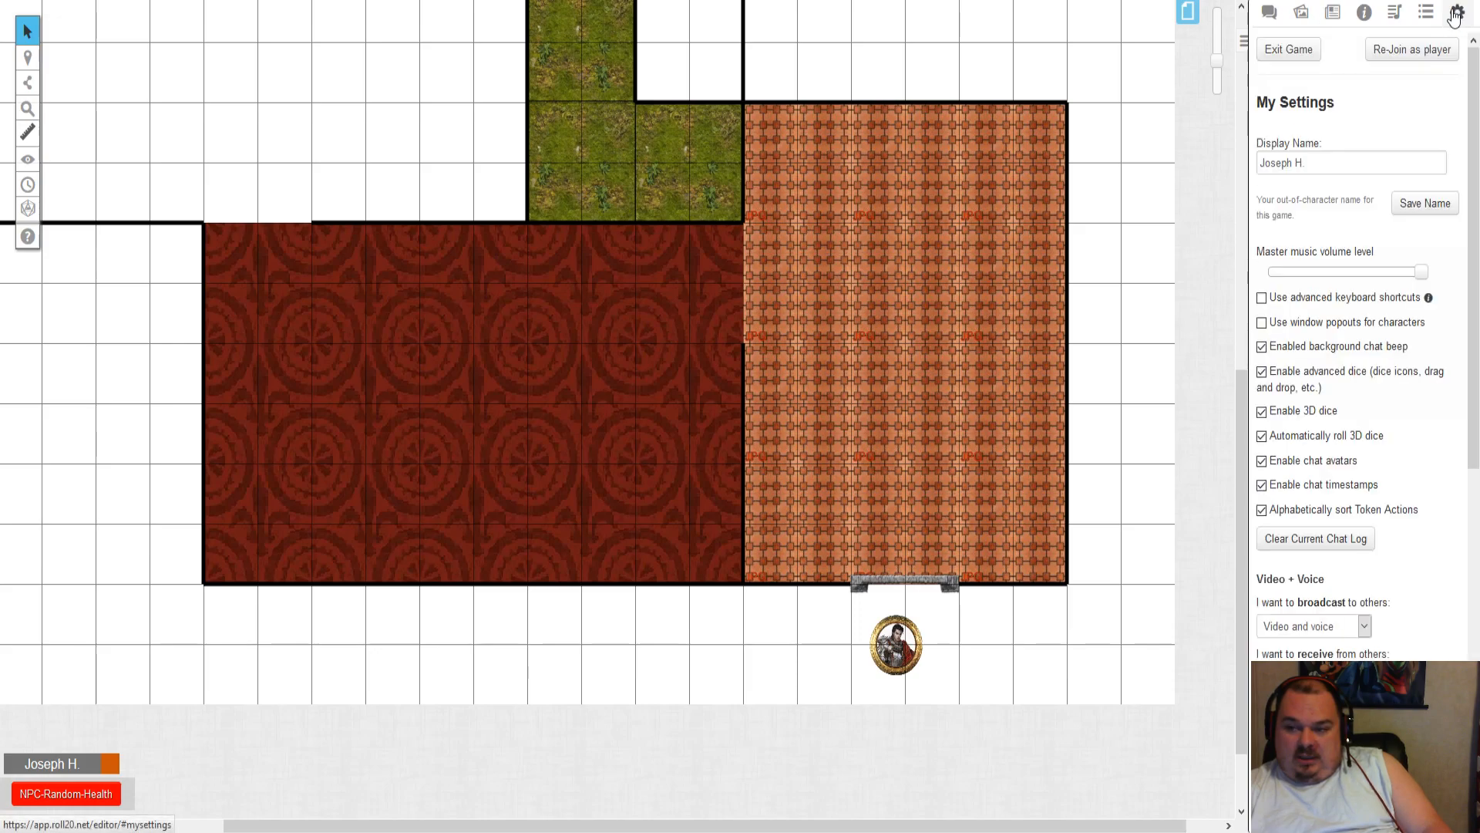
{"action": "left_click", "coordinate": [1424, 52]}
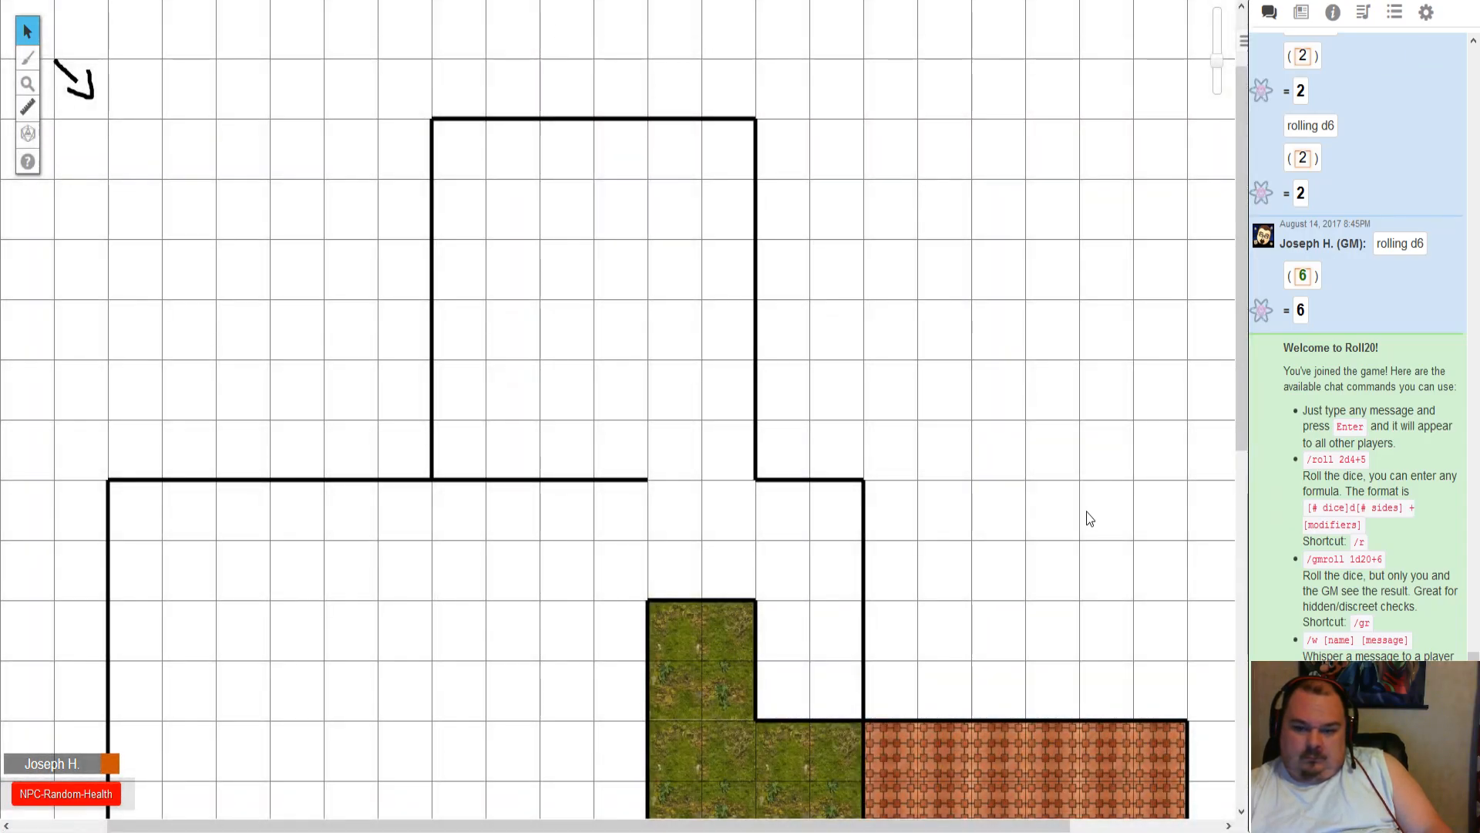
{"action": "scroll", "coordinate": [664, 340], "scroll_direction": "down", "scroll_amount": 10}
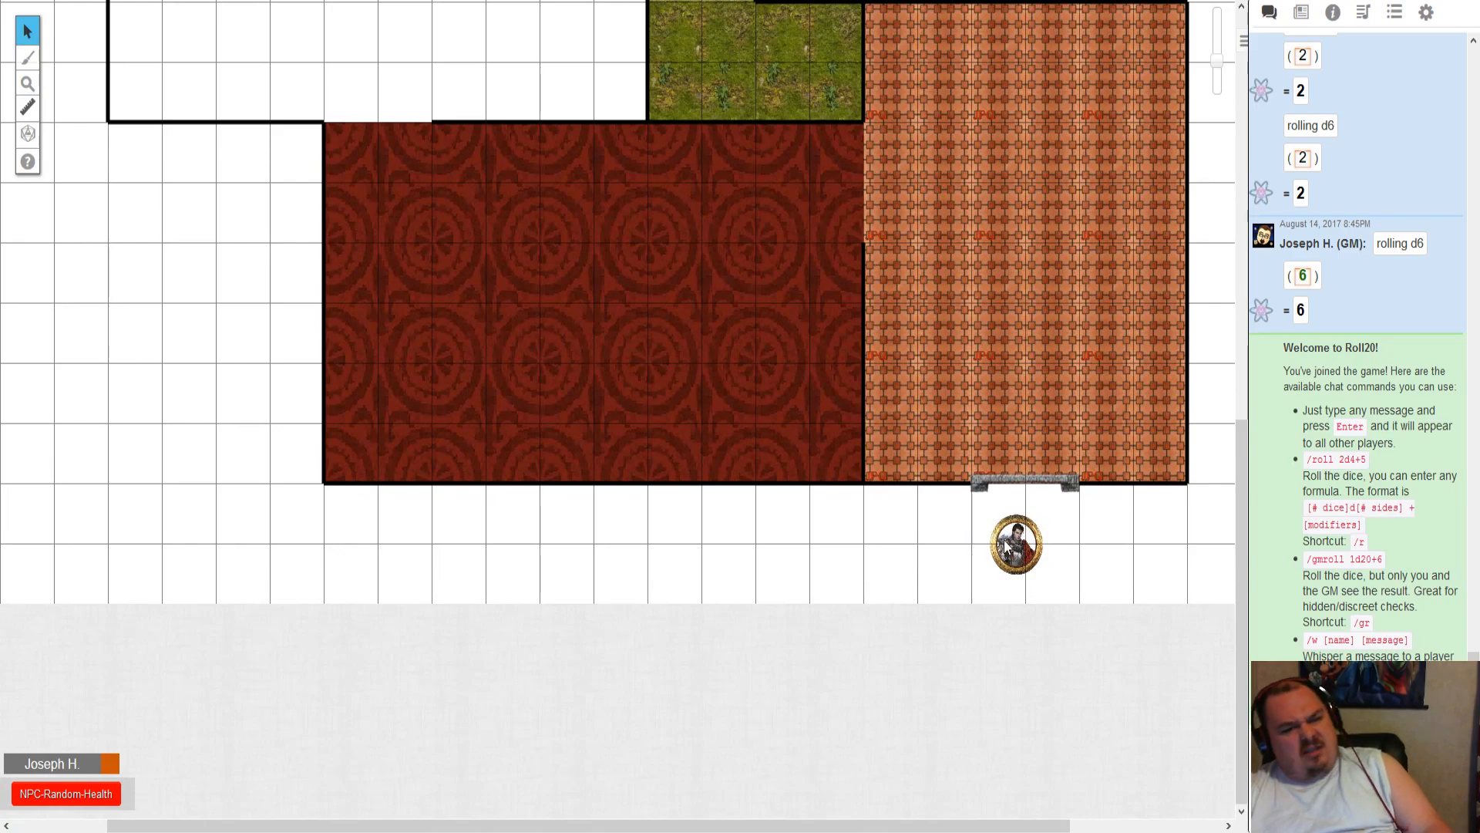
- Rejoin the game as GM and return to the map's south entrance
{"action": "left_click", "coordinate": [1426, 13]}
{"action": "left_click", "coordinate": [1423, 49]}
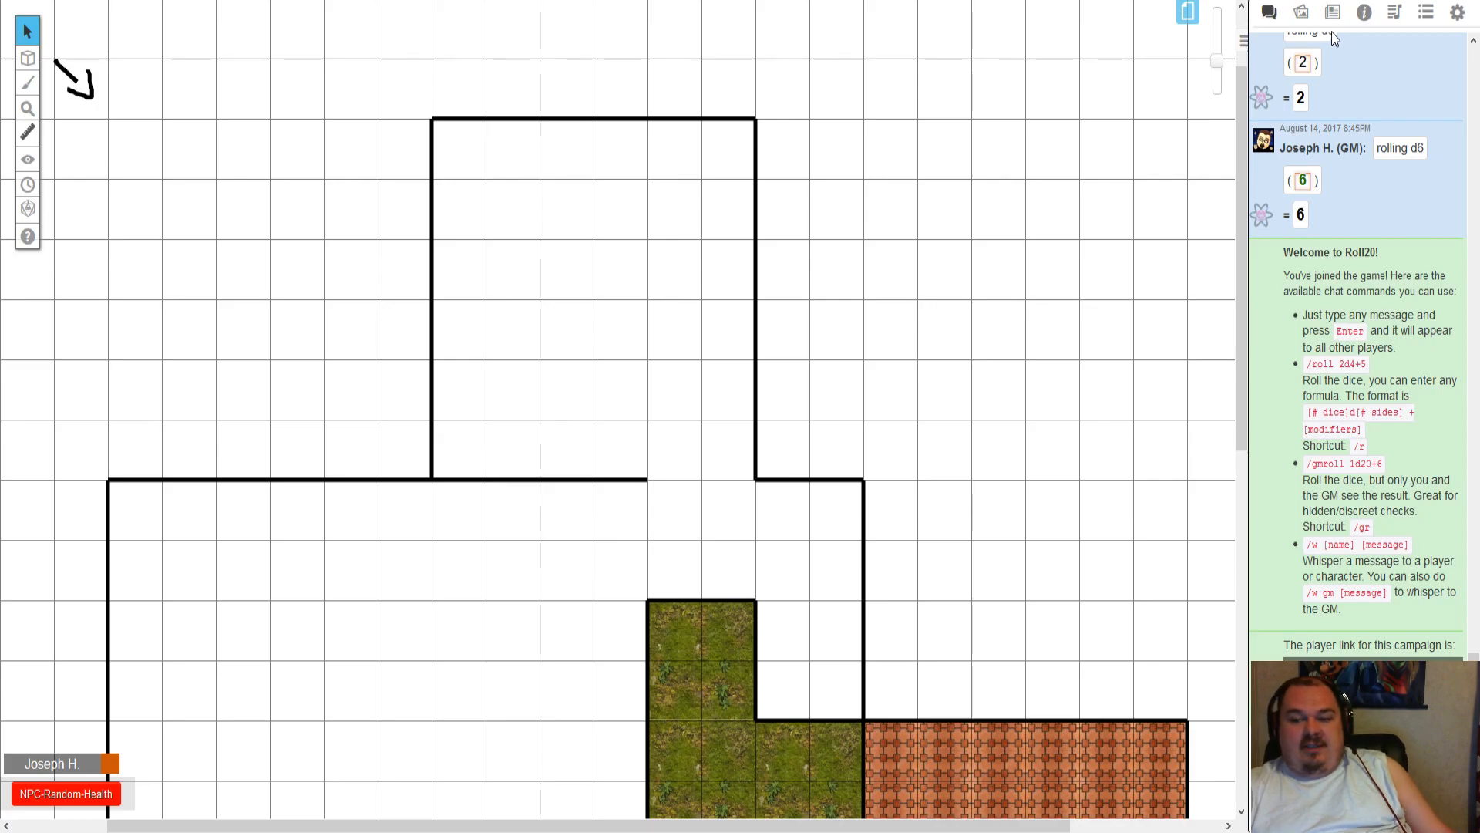
{"action": "scroll", "coordinate": [1154, 113], "scroll_direction": "down", "scroll_amount": 8}
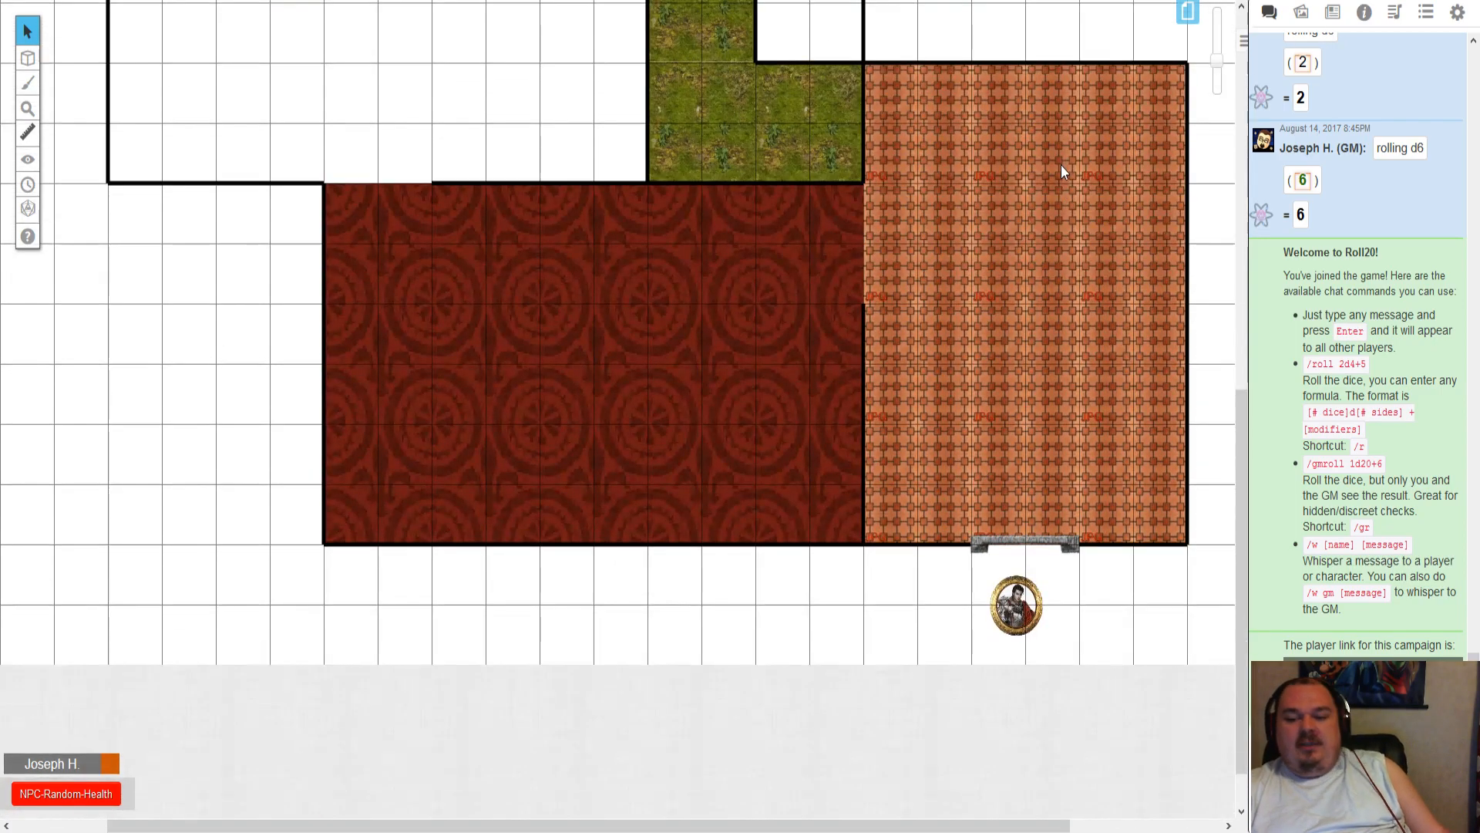
- Switch to the map layer and move the Player1 token to the Token Layer
{"action": "right_click", "coordinate": [1029, 595]}
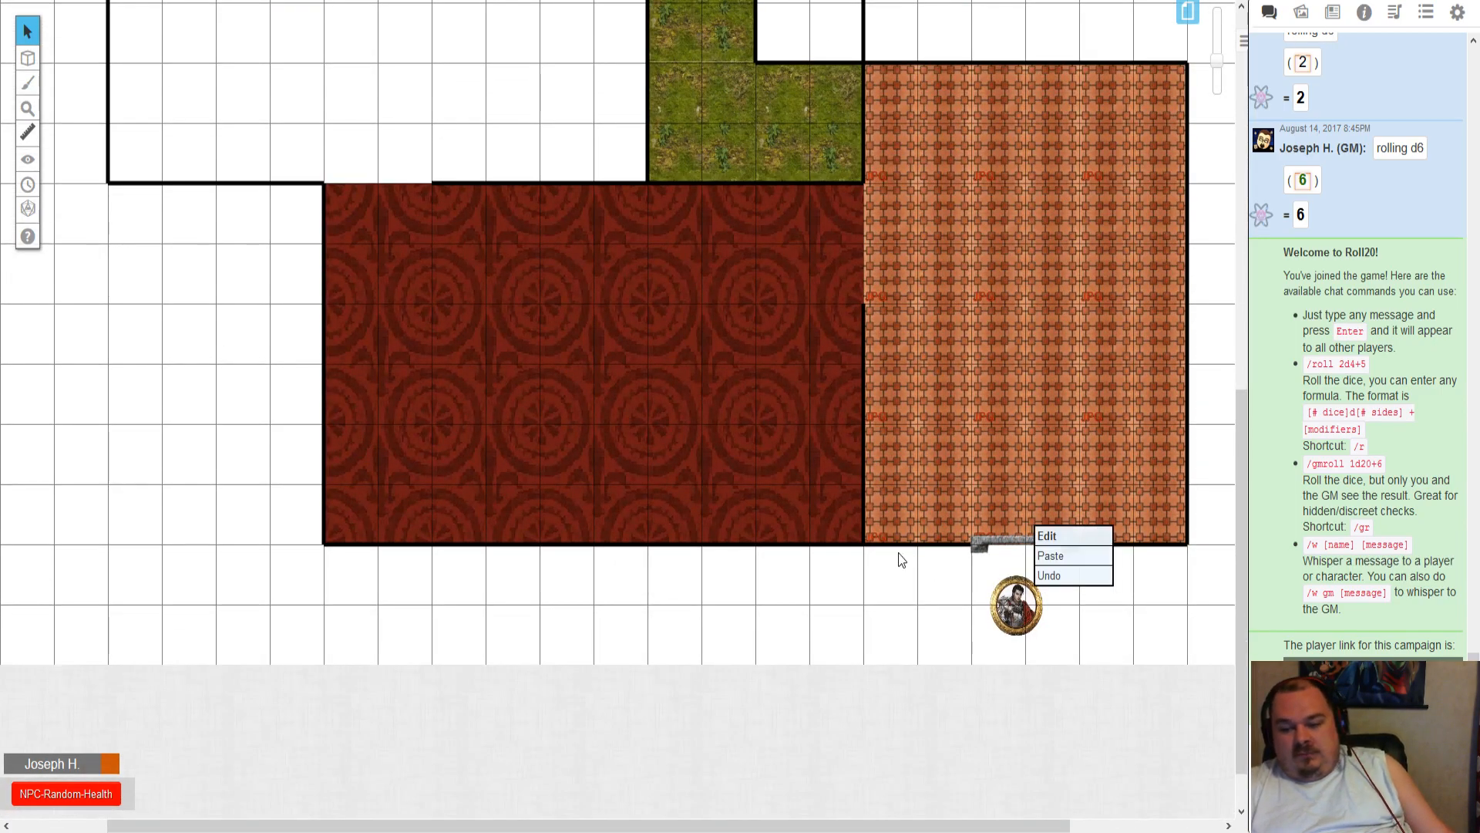
{"action": "mouse_move", "coordinate": [28, 57]}
{"action": "left_click", "coordinate": [115, 51]}
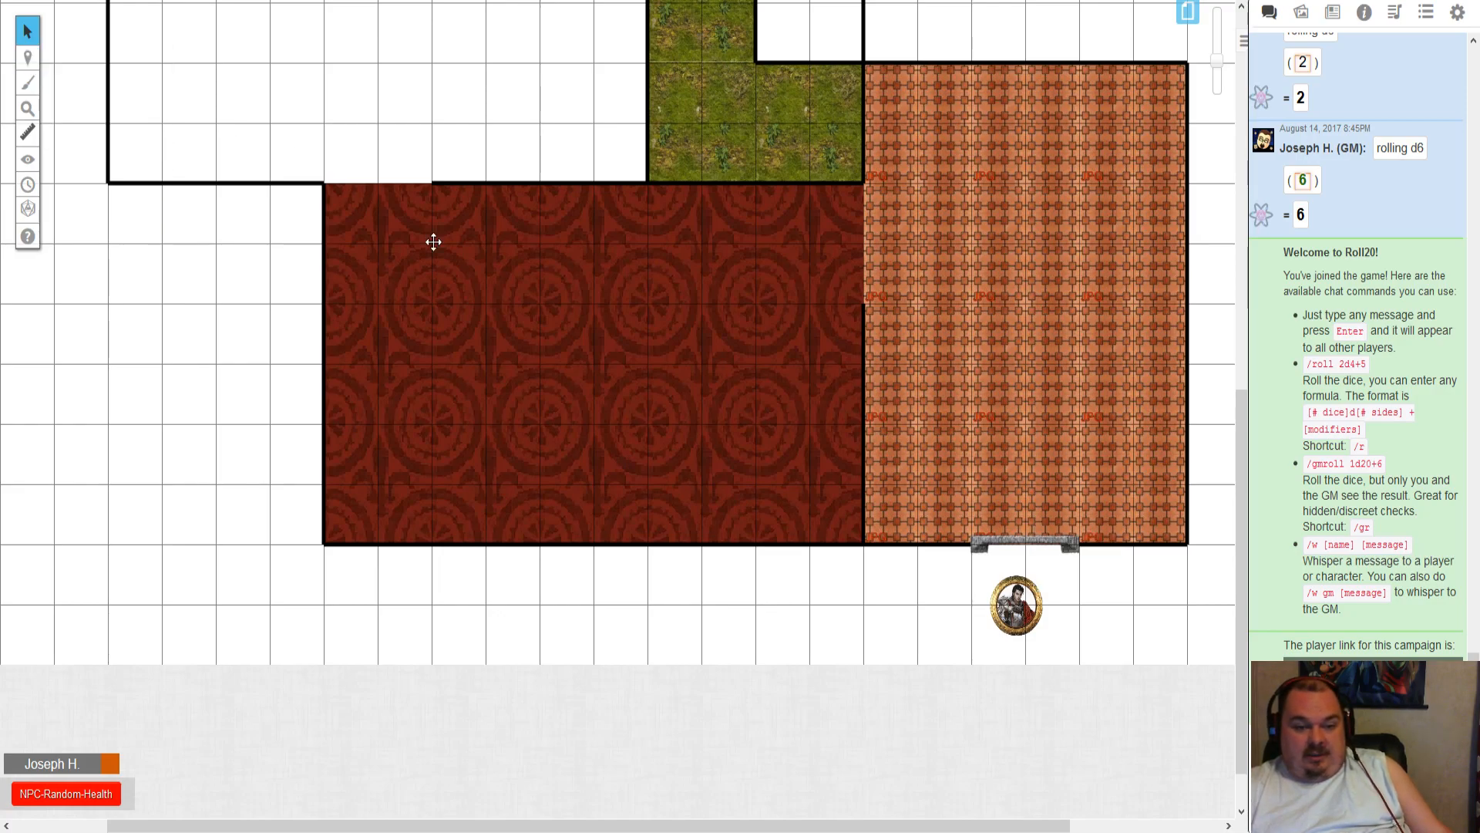
{"action": "right_click", "coordinate": [994, 599]}
{"action": "mouse_move", "coordinate": [1025, 587]}
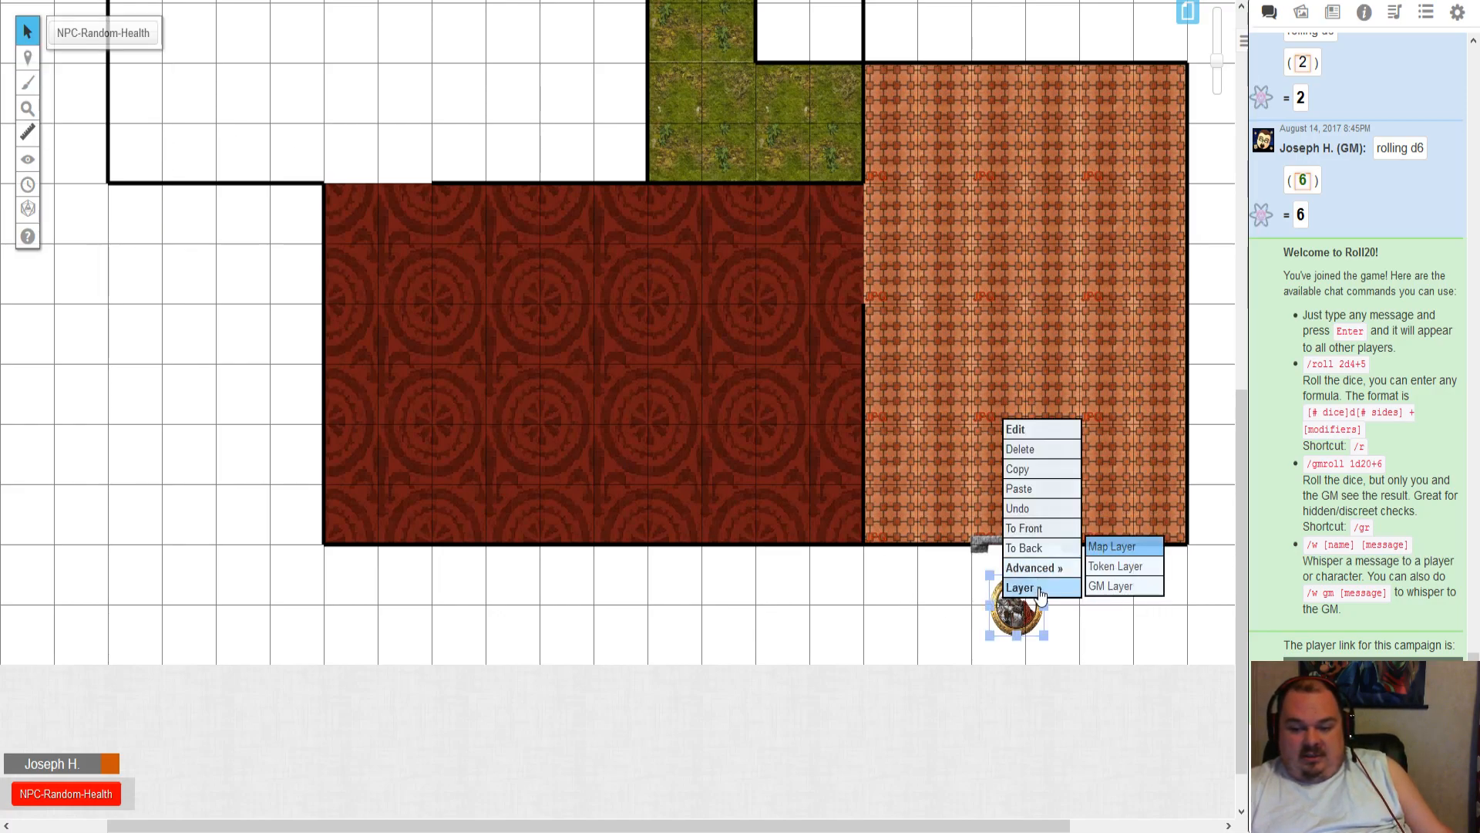
{"action": "left_click", "coordinate": [1115, 568]}
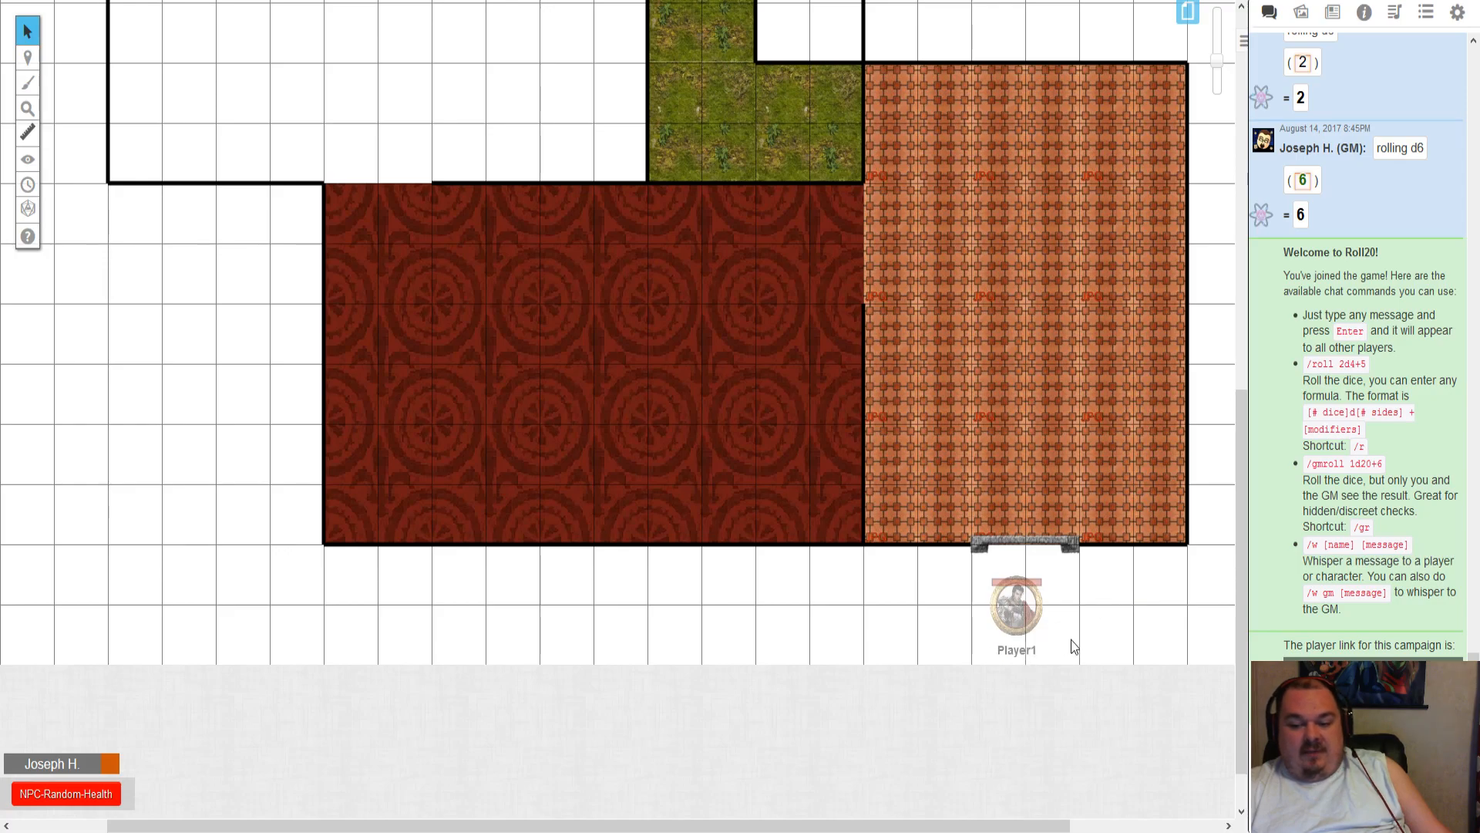
- Rejoin the game as a player and check the Player1 token outside the arch
{"action": "left_click", "coordinate": [1457, 13]}
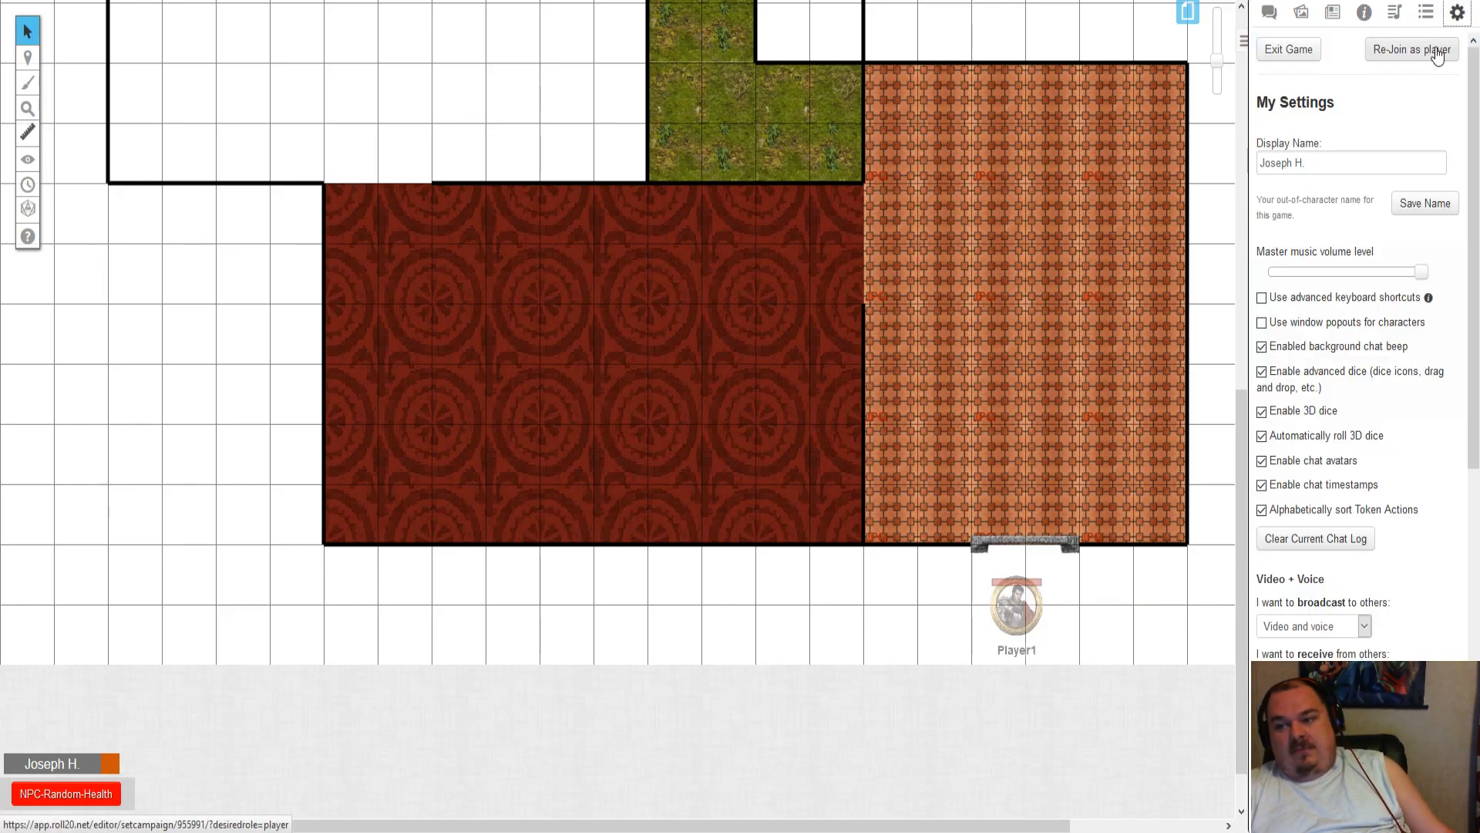
{"action": "left_click", "coordinate": [1421, 64]}
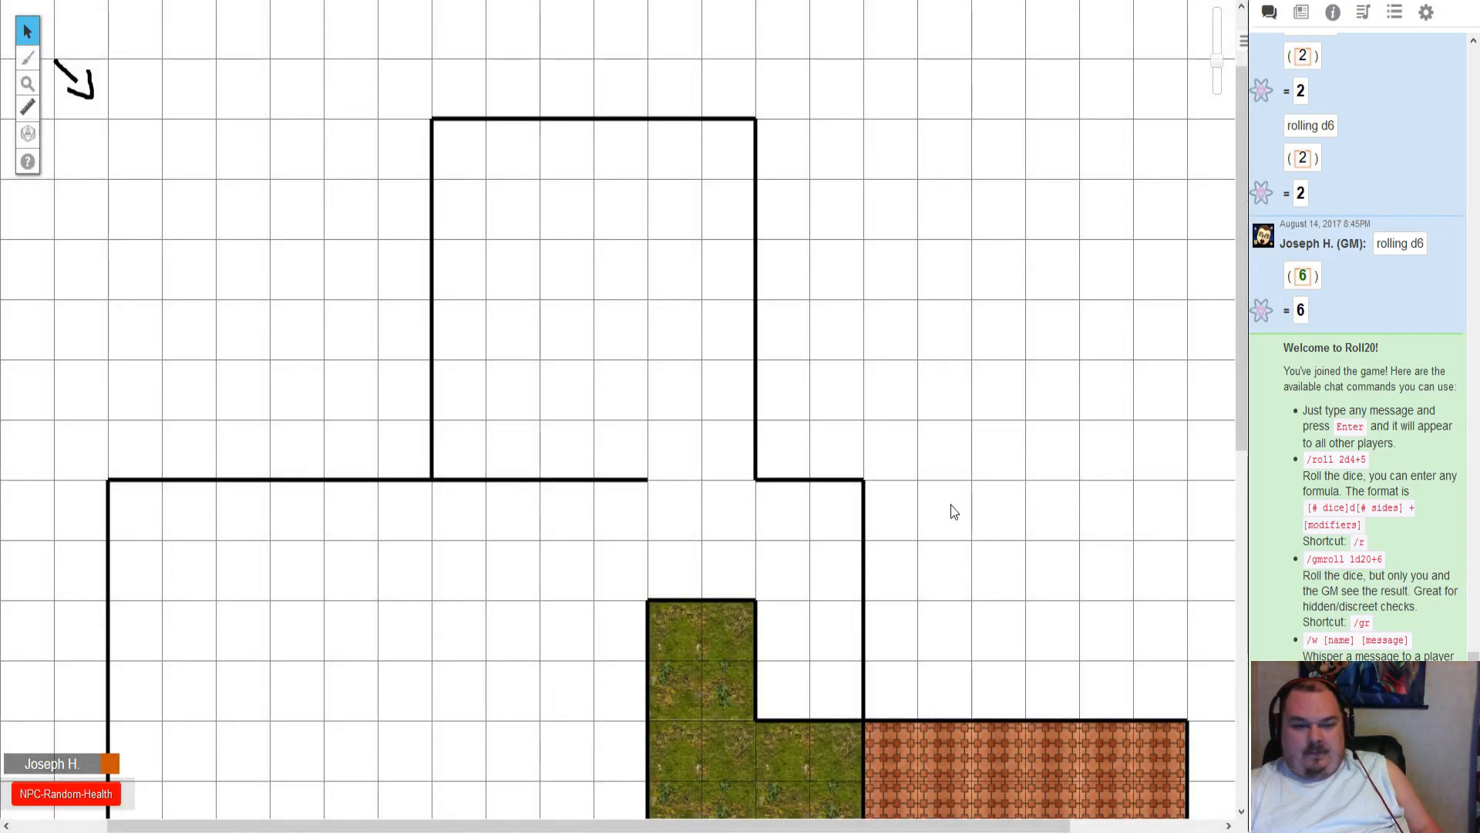
{"action": "scroll", "coordinate": [1061, 427], "scroll_direction": "down", "scroll_amount": 6}
{"action": "scroll", "coordinate": [1067, 407], "scroll_direction": "down", "scroll_amount": 2}
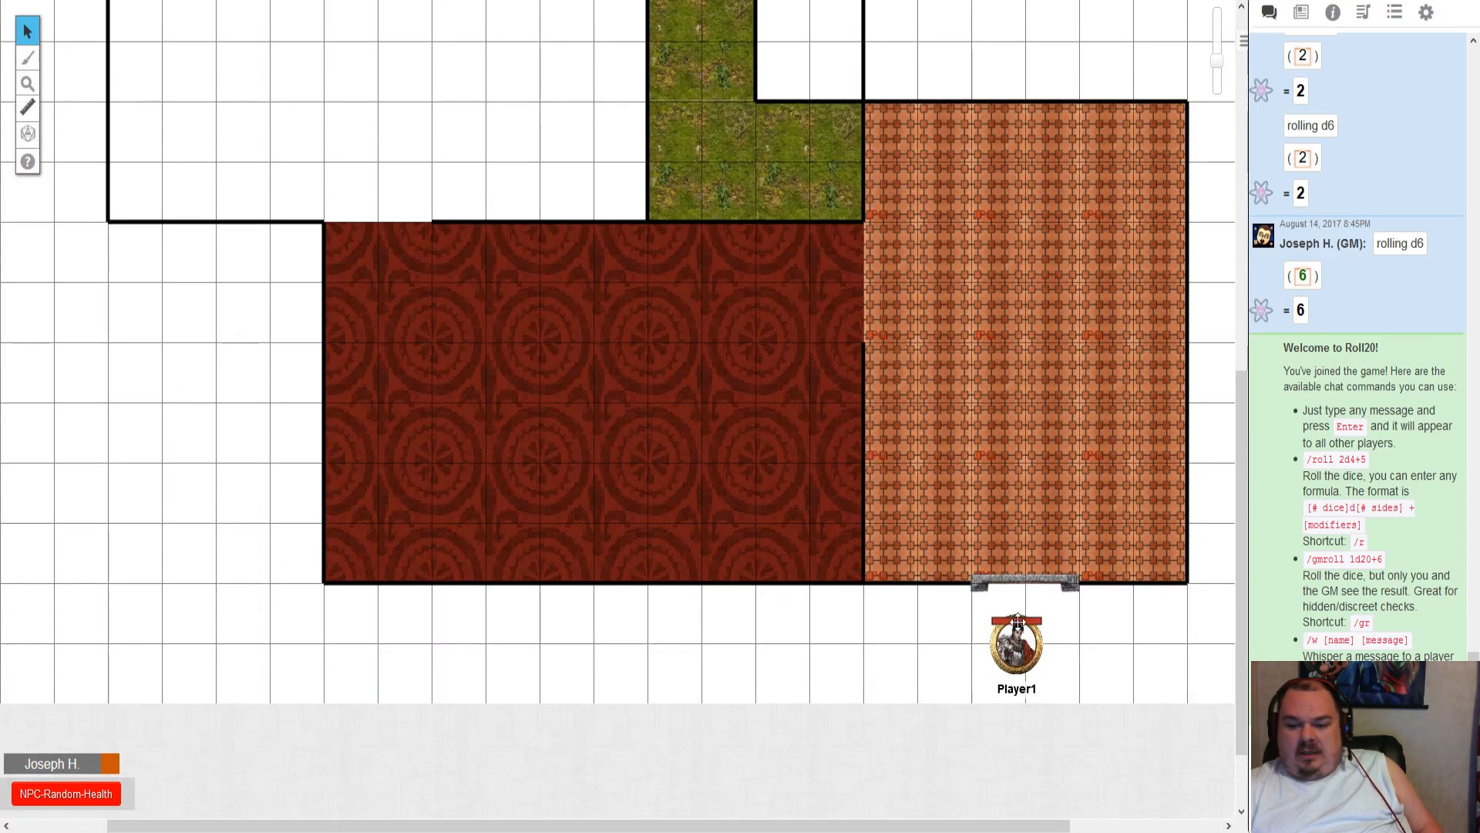
- Move the Player1 token through the arch into the tiled room, and bring it back outside beneath the arch's west end
{"action": "left_click_drag", "start_coordinate": [1010, 641], "coordinate": [985, 690]}
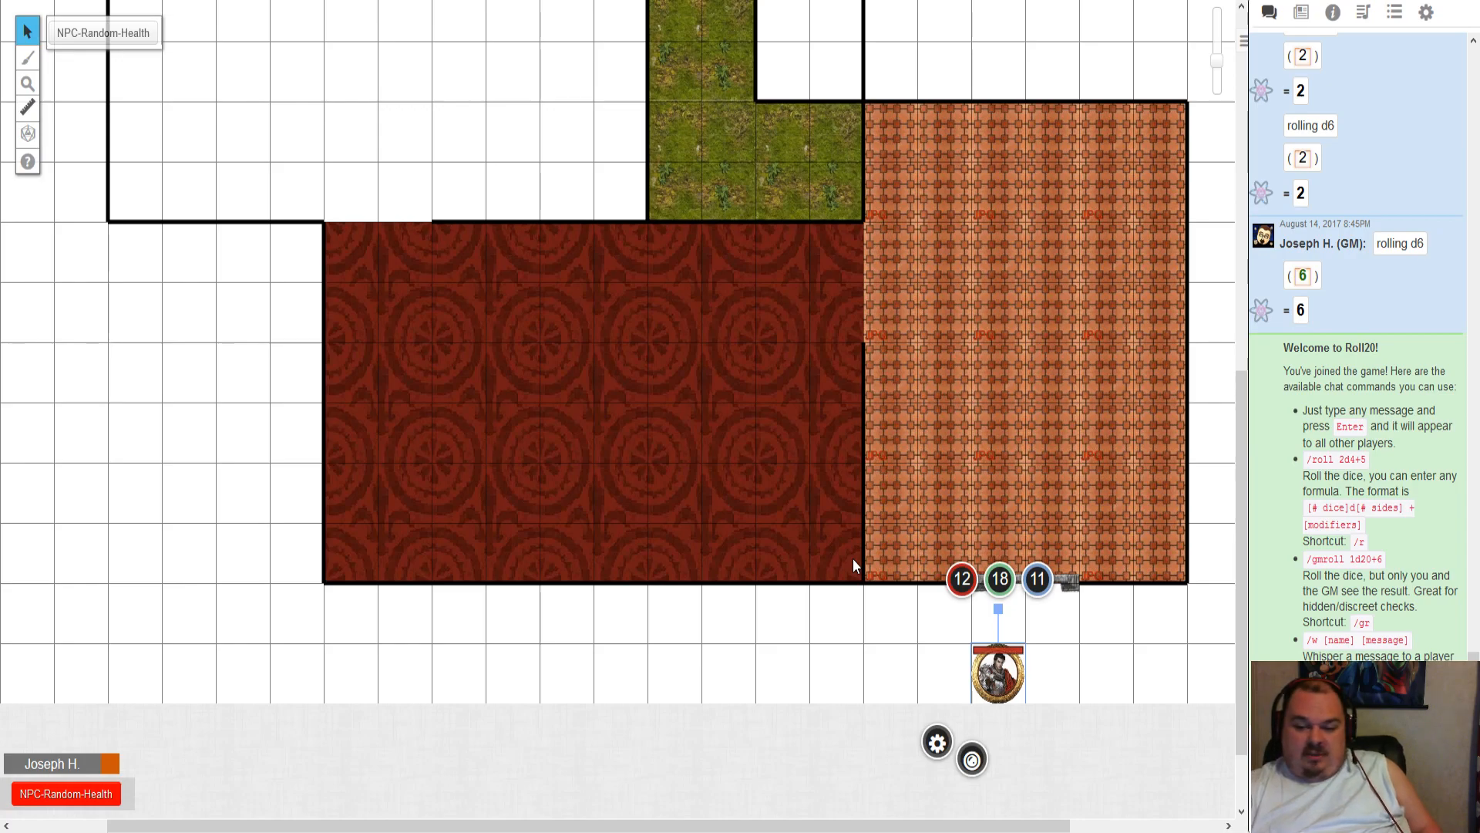
{"action": "left_click_drag", "start_coordinate": [1015, 656], "coordinate": [1014, 596]}
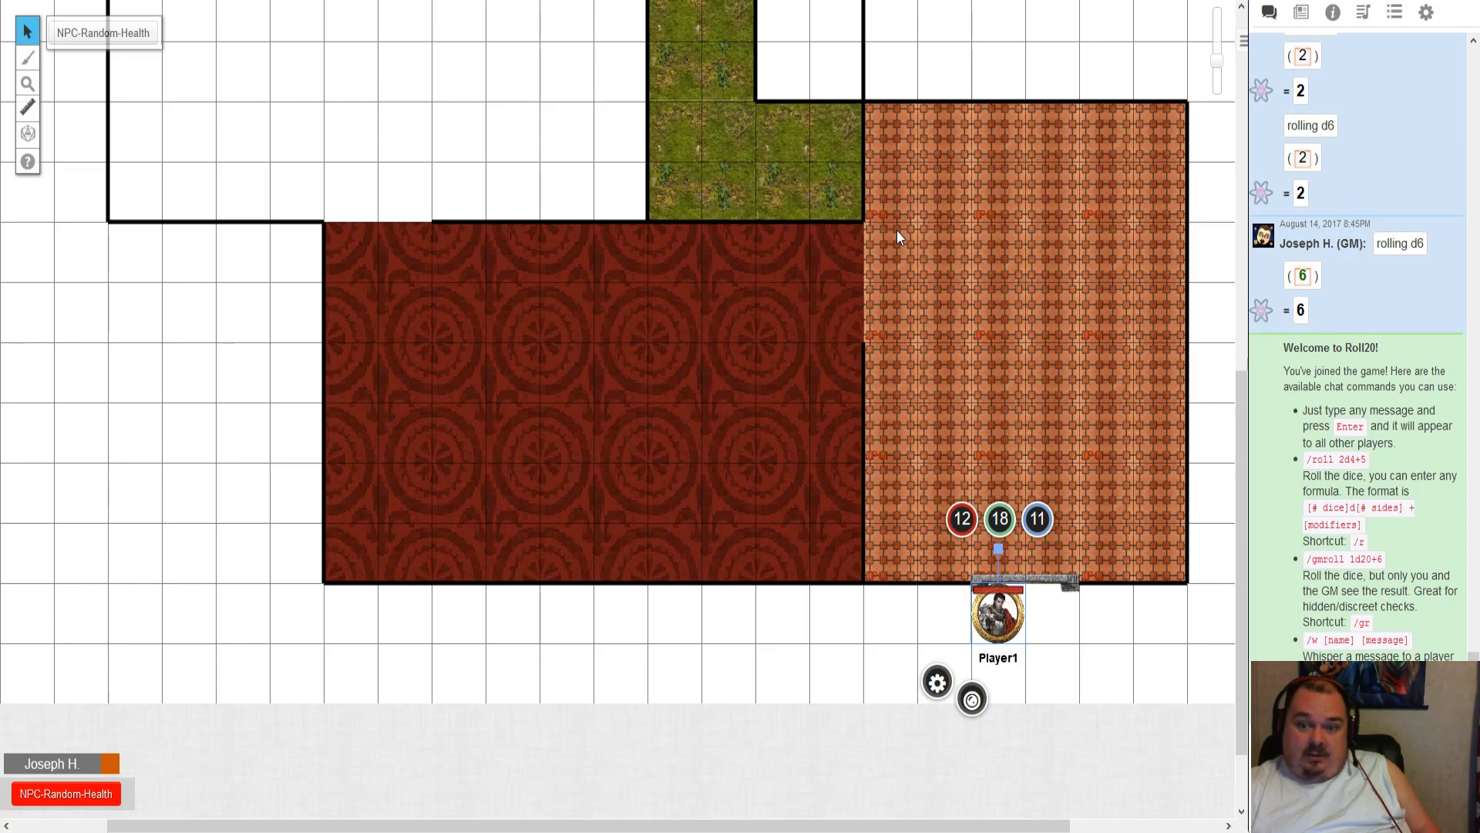
{"action": "left_click_drag", "start_coordinate": [998, 613], "coordinate": [919, 501]}
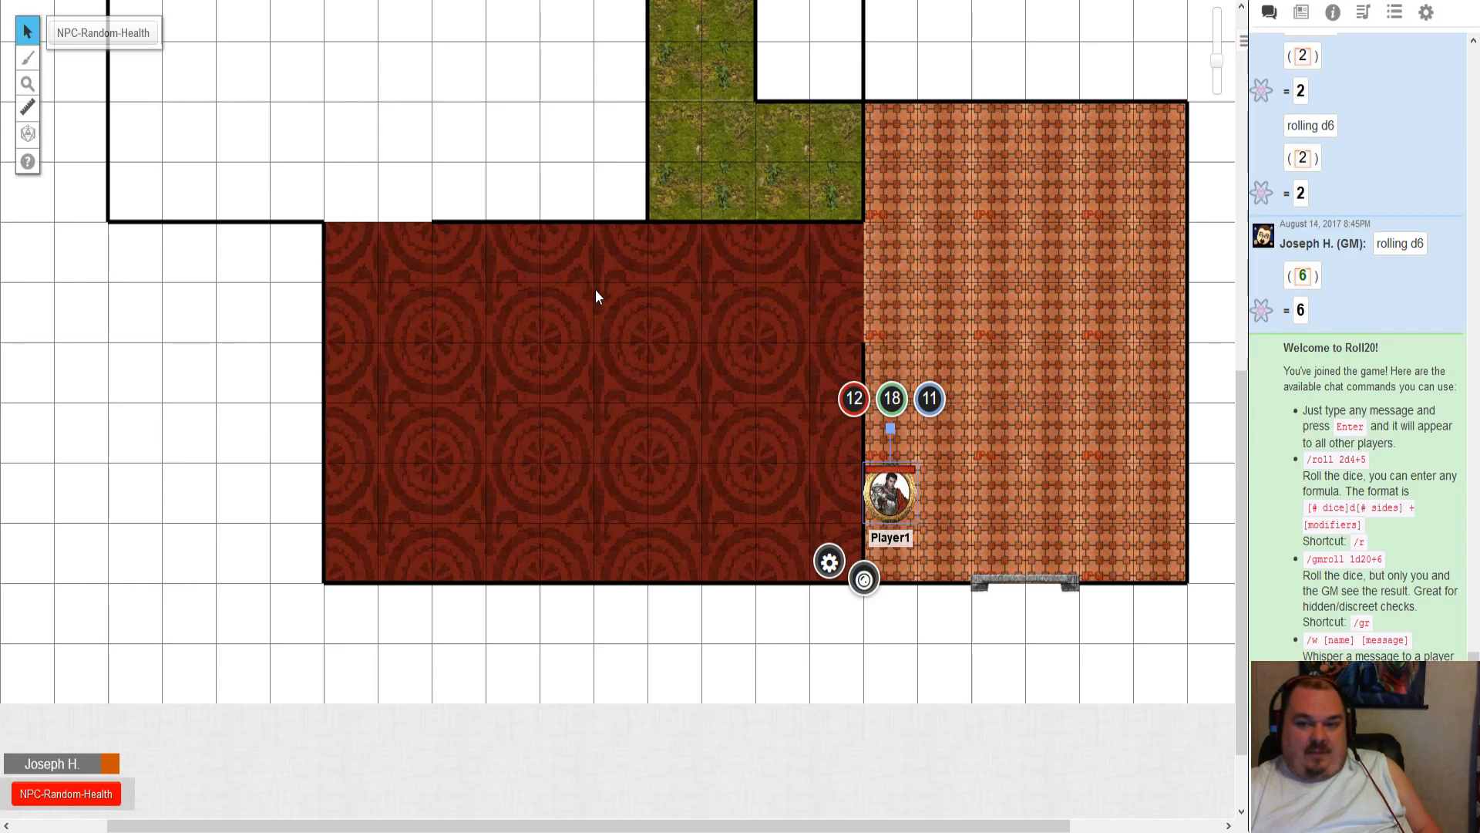
{"action": "left_click_drag", "start_coordinate": [891, 497], "coordinate": [1053, 616]}
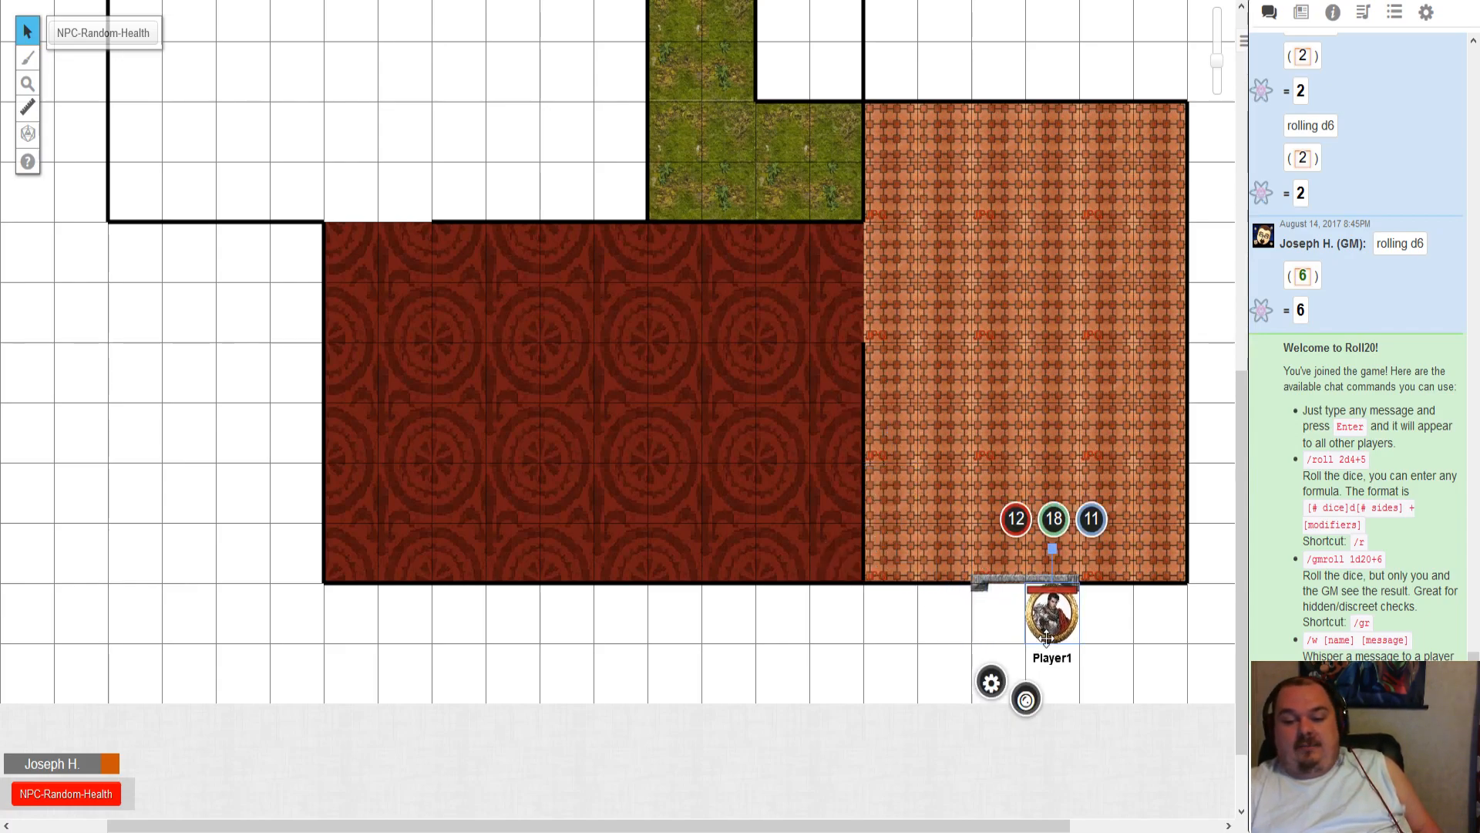
{"action": "left_click_drag", "start_coordinate": [899, 392], "coordinate": [912, 206]}
{"action": "left_click_drag", "start_coordinate": [961, 497], "coordinate": [774, 479]}
{"action": "left_click_drag", "start_coordinate": [892, 483], "coordinate": [876, 554]}
{"action": "left_click_drag", "start_coordinate": [901, 603], "coordinate": [834, 607]}
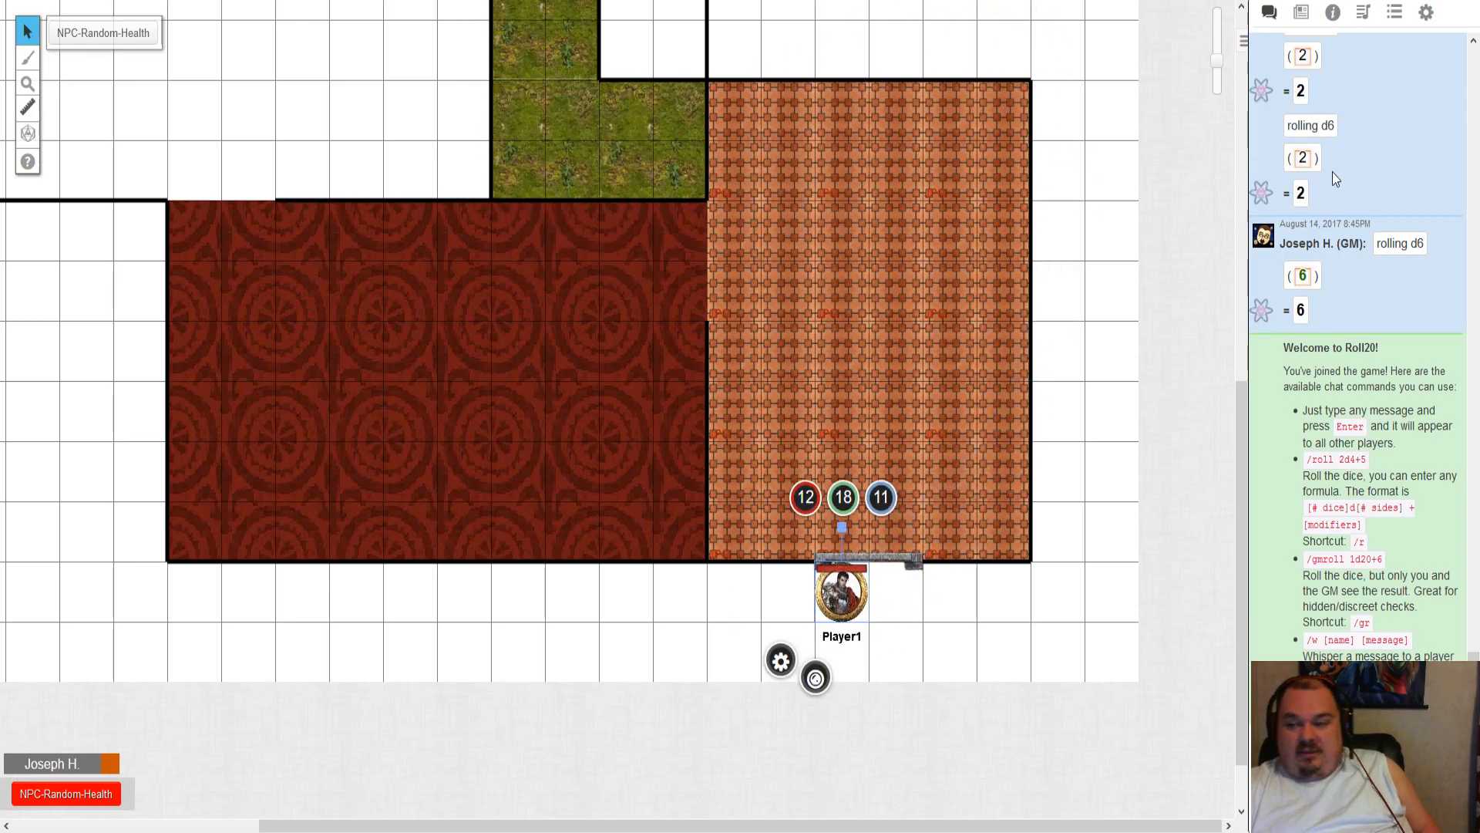
- Rejoin the game as GM and move the Player1 token one square southeast, away from the arch
{"action": "left_click", "coordinate": [1426, 12]}
{"action": "left_click", "coordinate": [1418, 49]}
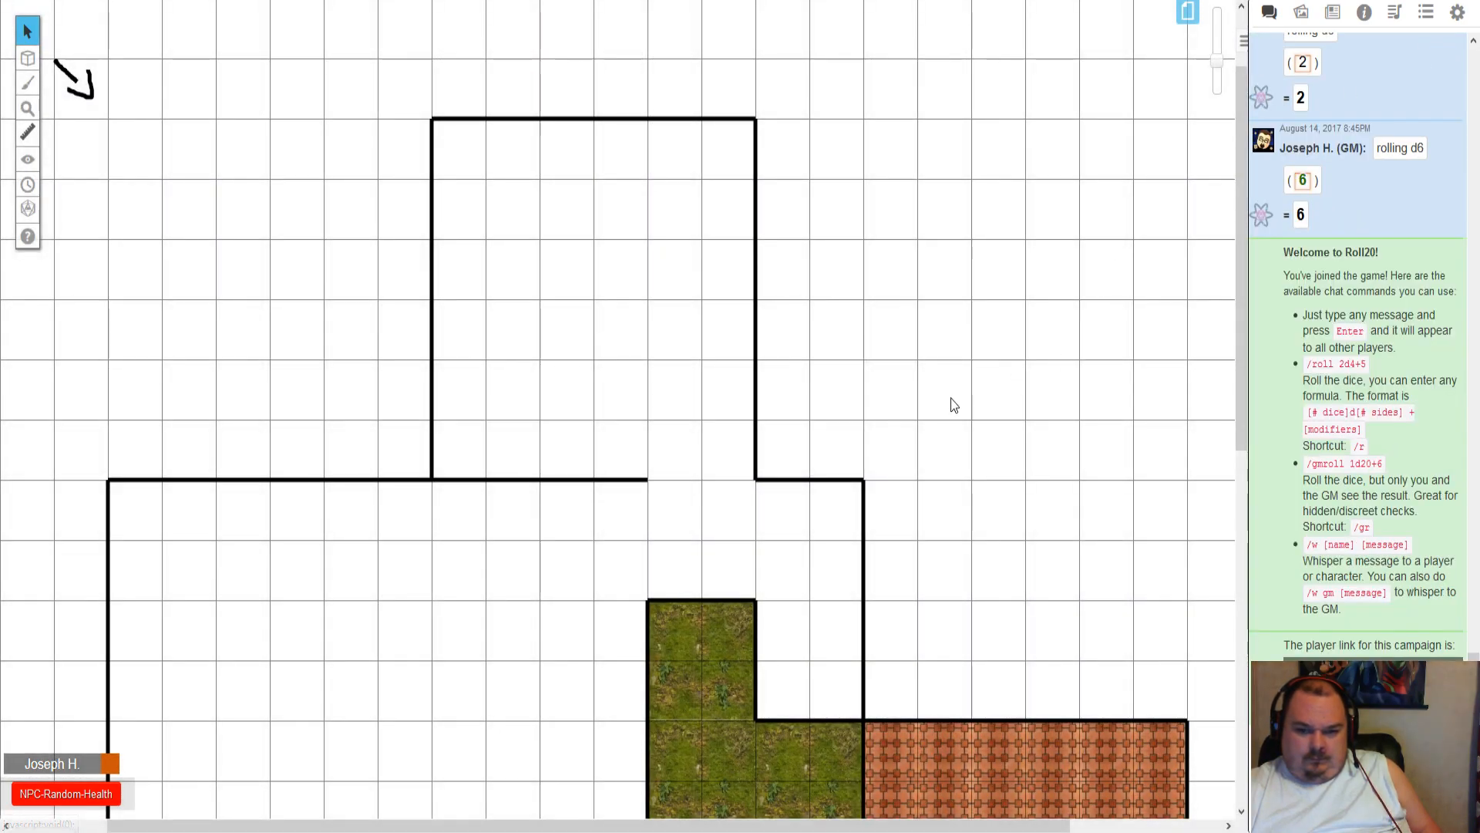
{"action": "scroll", "coordinate": [951, 398], "scroll_direction": "down", "scroll_amount": 10}
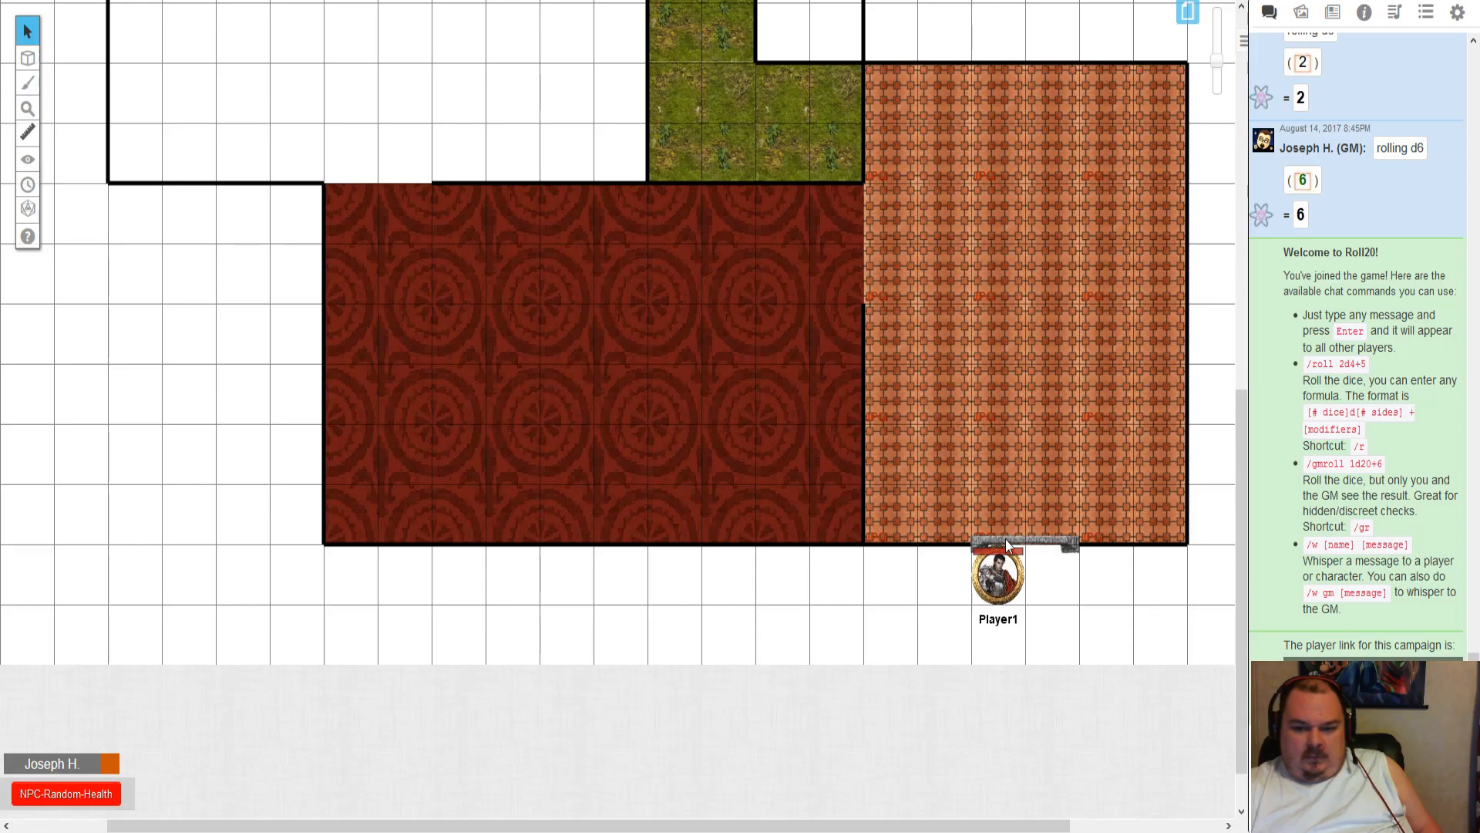
{"action": "left_click_drag", "start_coordinate": [999, 575], "coordinate": [1053, 634]}
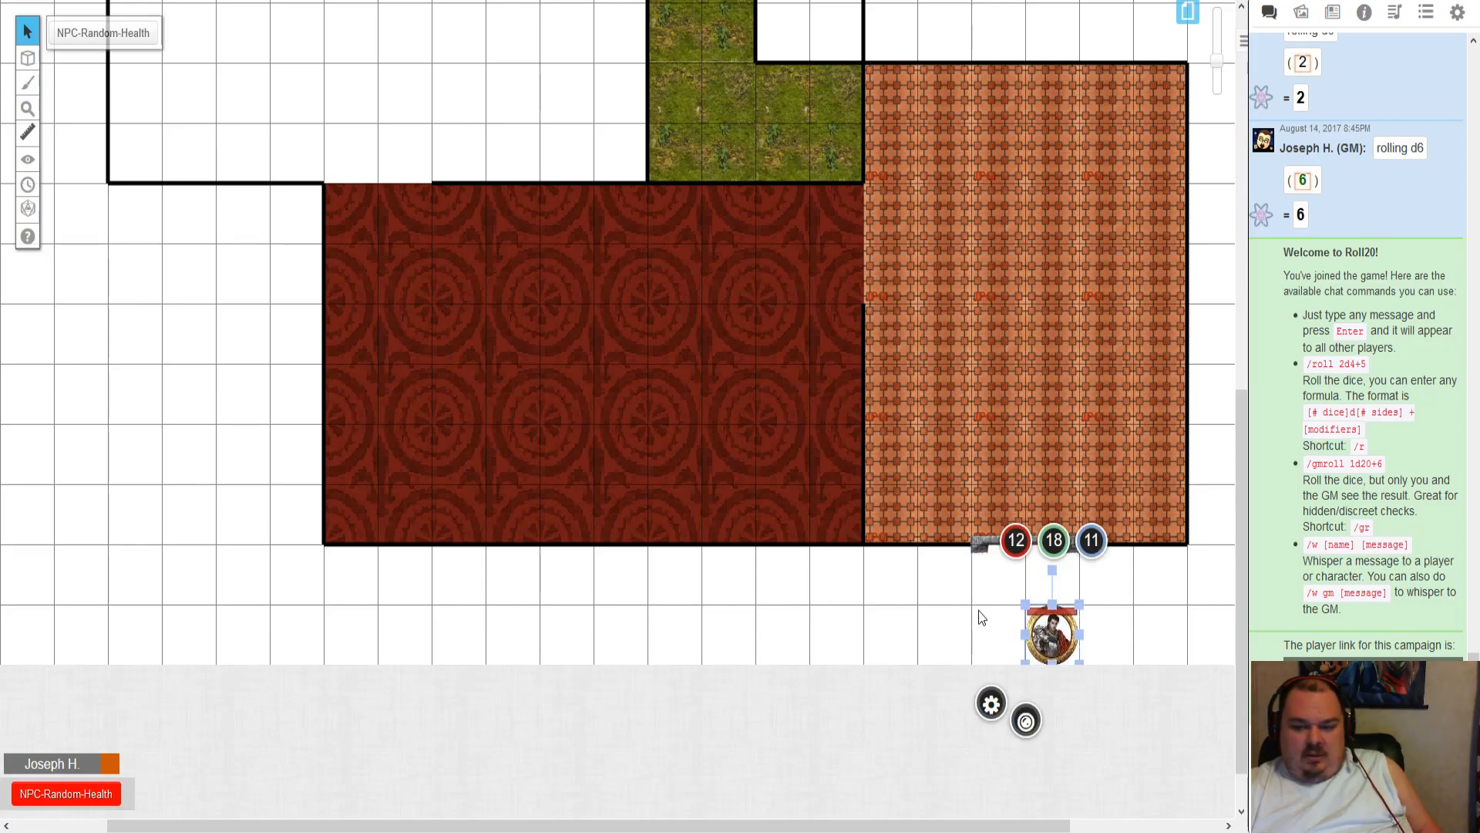
- Enable Fog of War in the Generic page's settings and look over the fogged map
{"action": "left_click", "coordinate": [951, 604]}
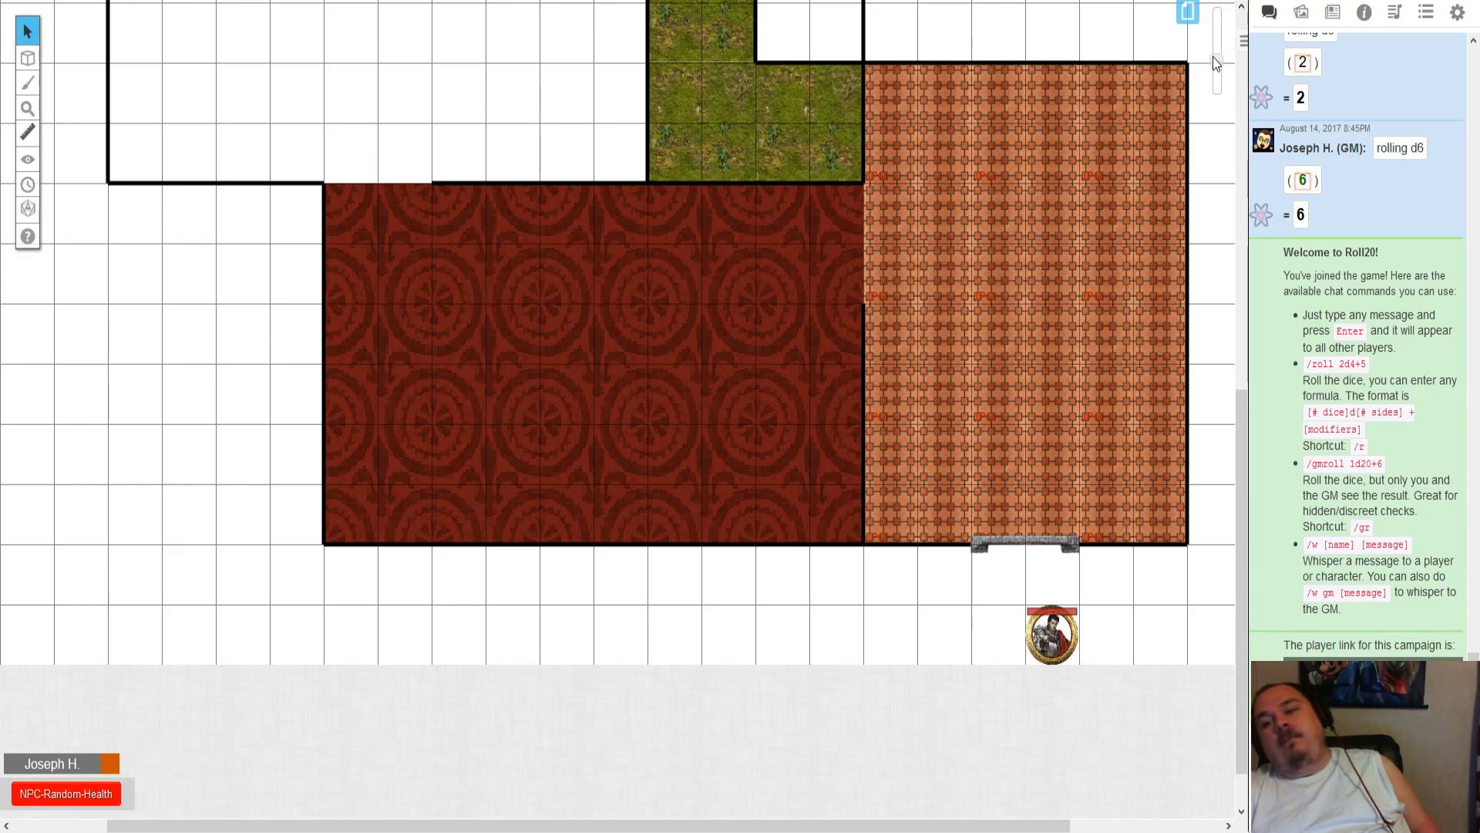
{"action": "left_click", "coordinate": [1187, 27]}
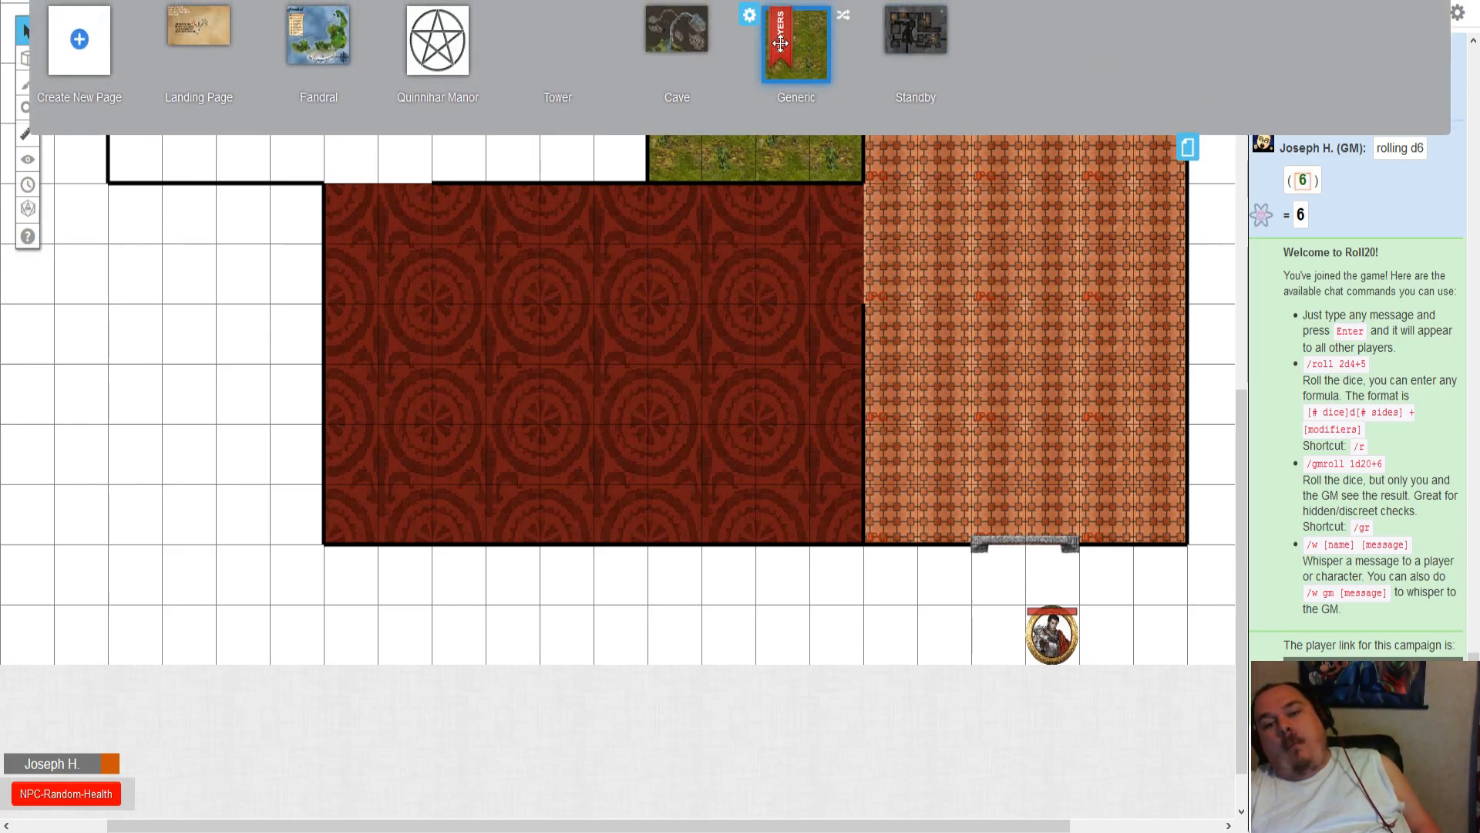
{"action": "left_click", "coordinate": [749, 17]}
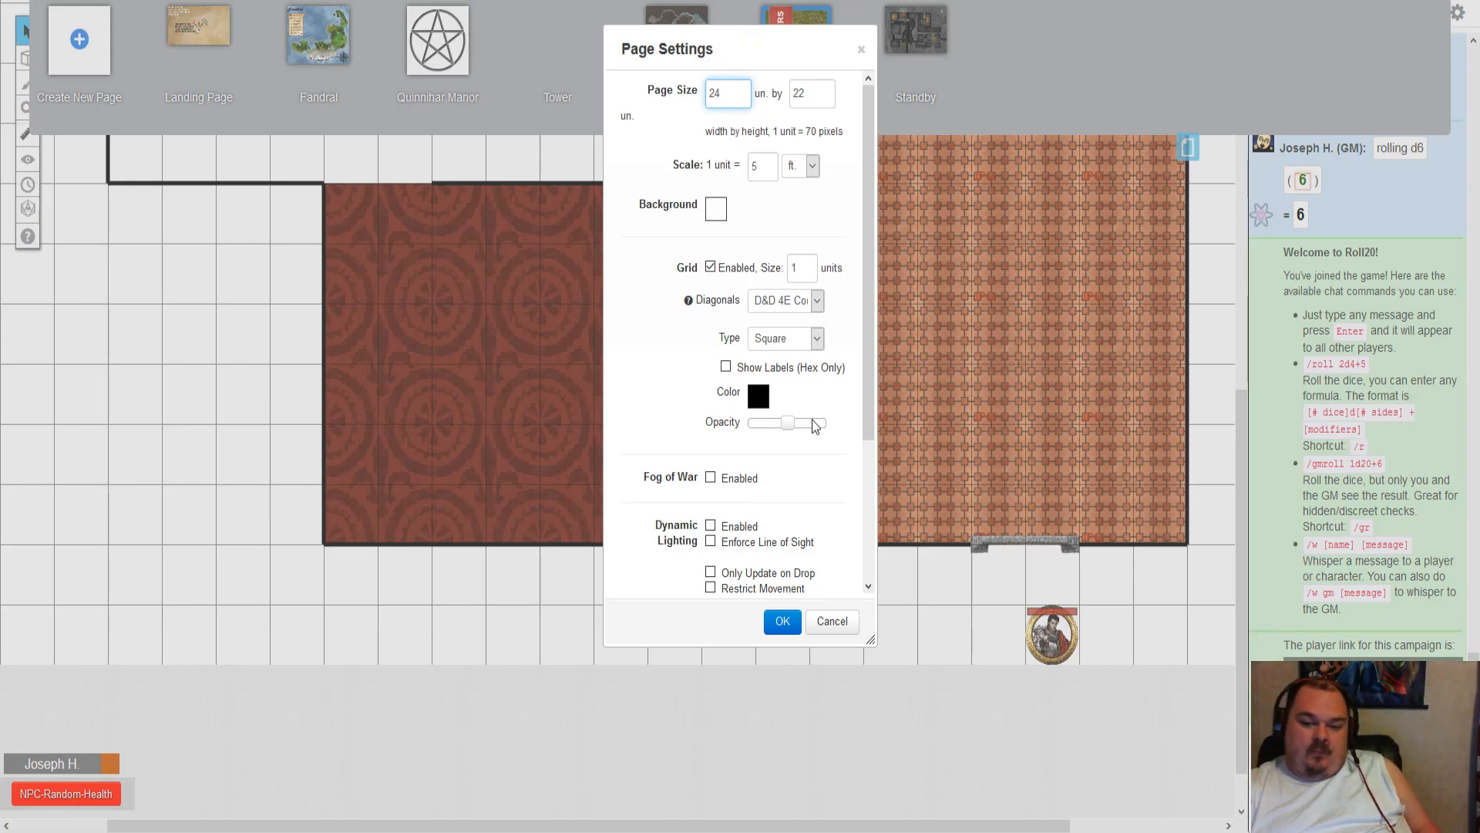
{"action": "scroll", "coordinate": [787, 451], "scroll_direction": "down", "scroll_amount": 3}
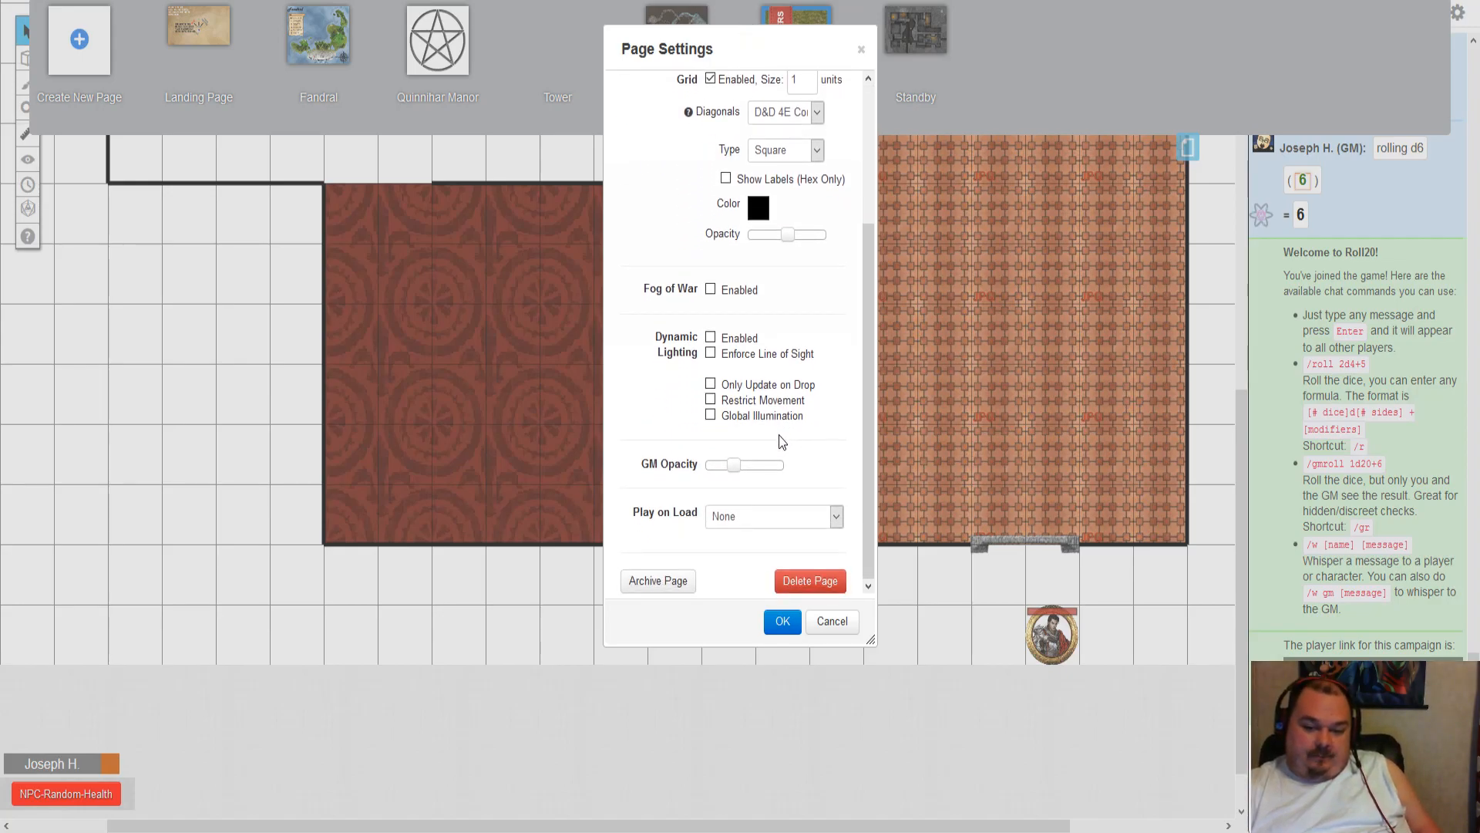
{"action": "left_click", "coordinate": [711, 291]}
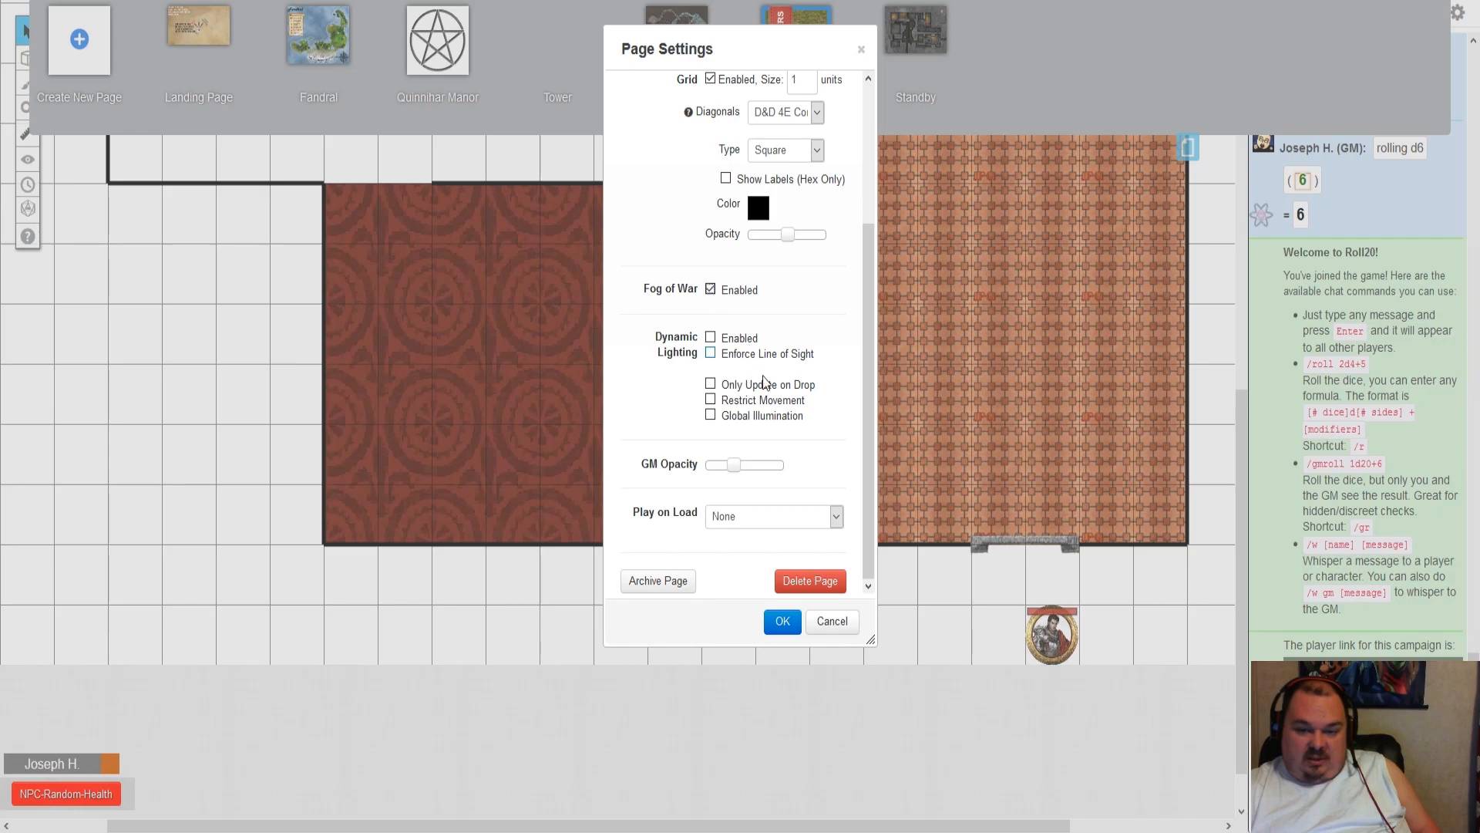
{"action": "left_click", "coordinate": [774, 623]}
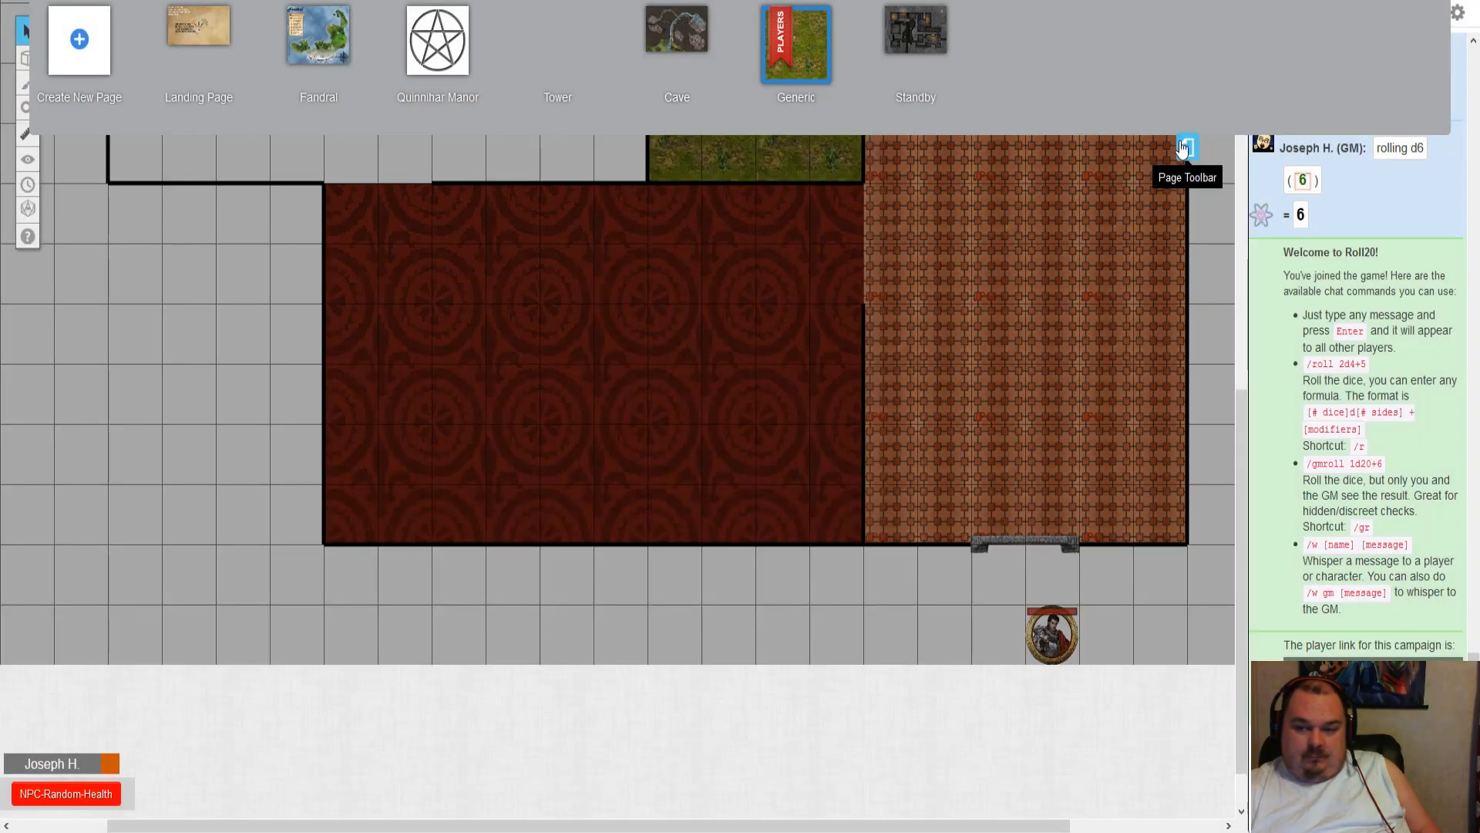
{"action": "left_click", "coordinate": [1186, 148]}
{"action": "scroll", "coordinate": [964, 209], "scroll_direction": "up", "scroll_amount": 6}
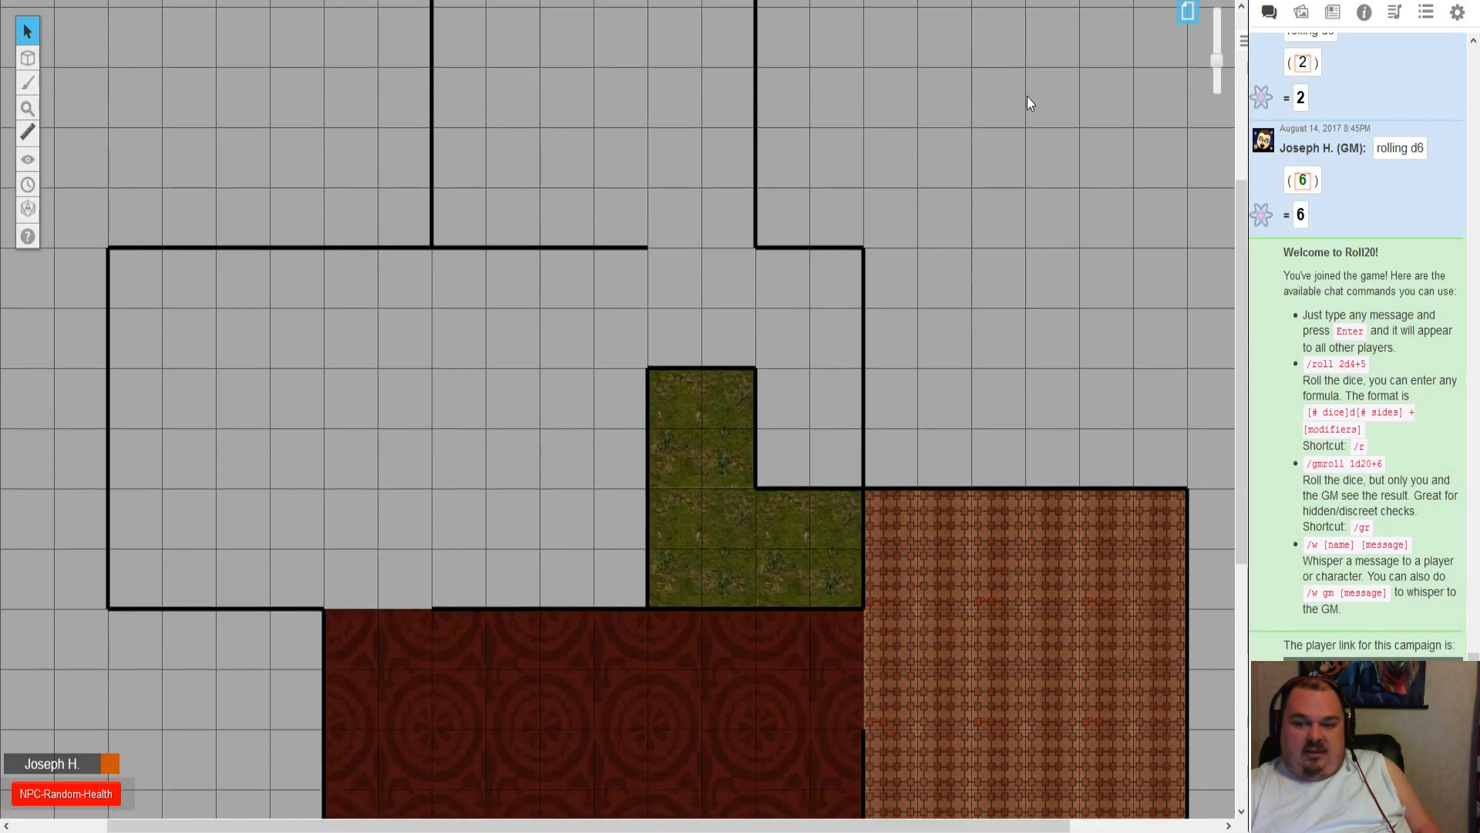
{"action": "scroll", "coordinate": [1109, 70], "scroll_direction": "down", "scroll_amount": 4}
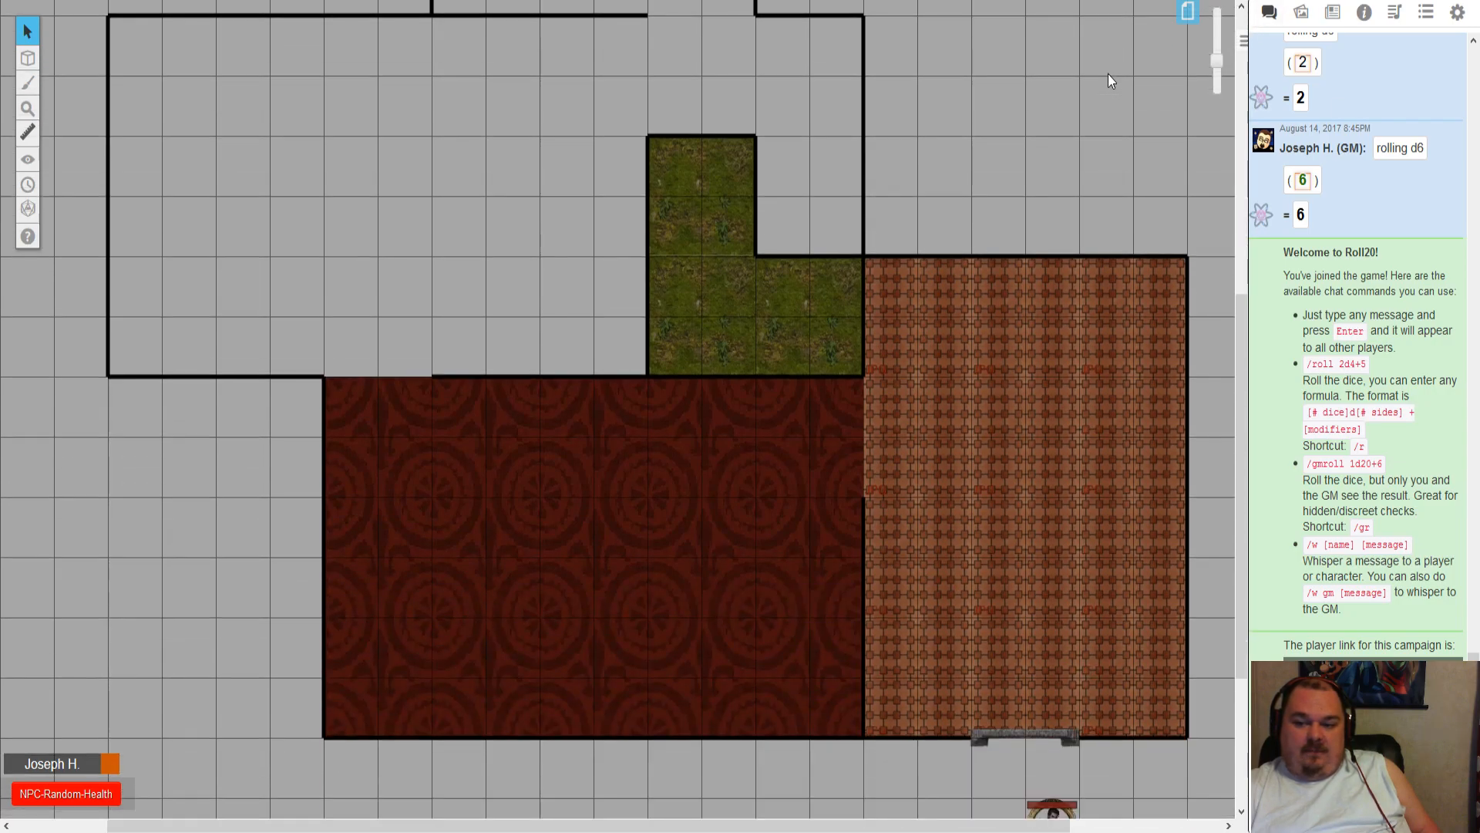
{"action": "scroll", "coordinate": [1108, 74], "scroll_direction": "down", "scroll_amount": 2}
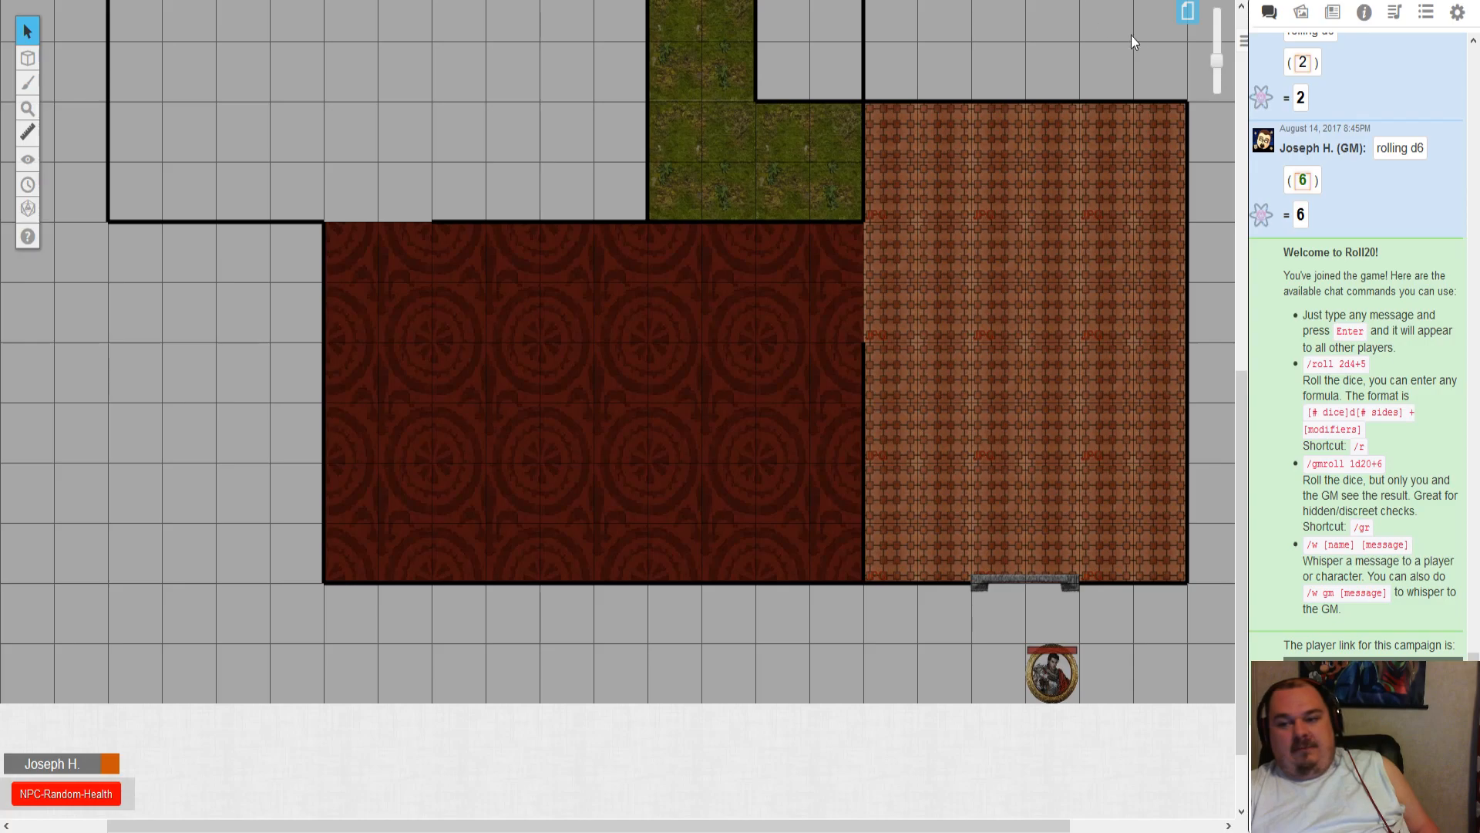
- Lower the Generic page's GM Opacity to its minimum
{"action": "left_click", "coordinate": [1189, 15]}
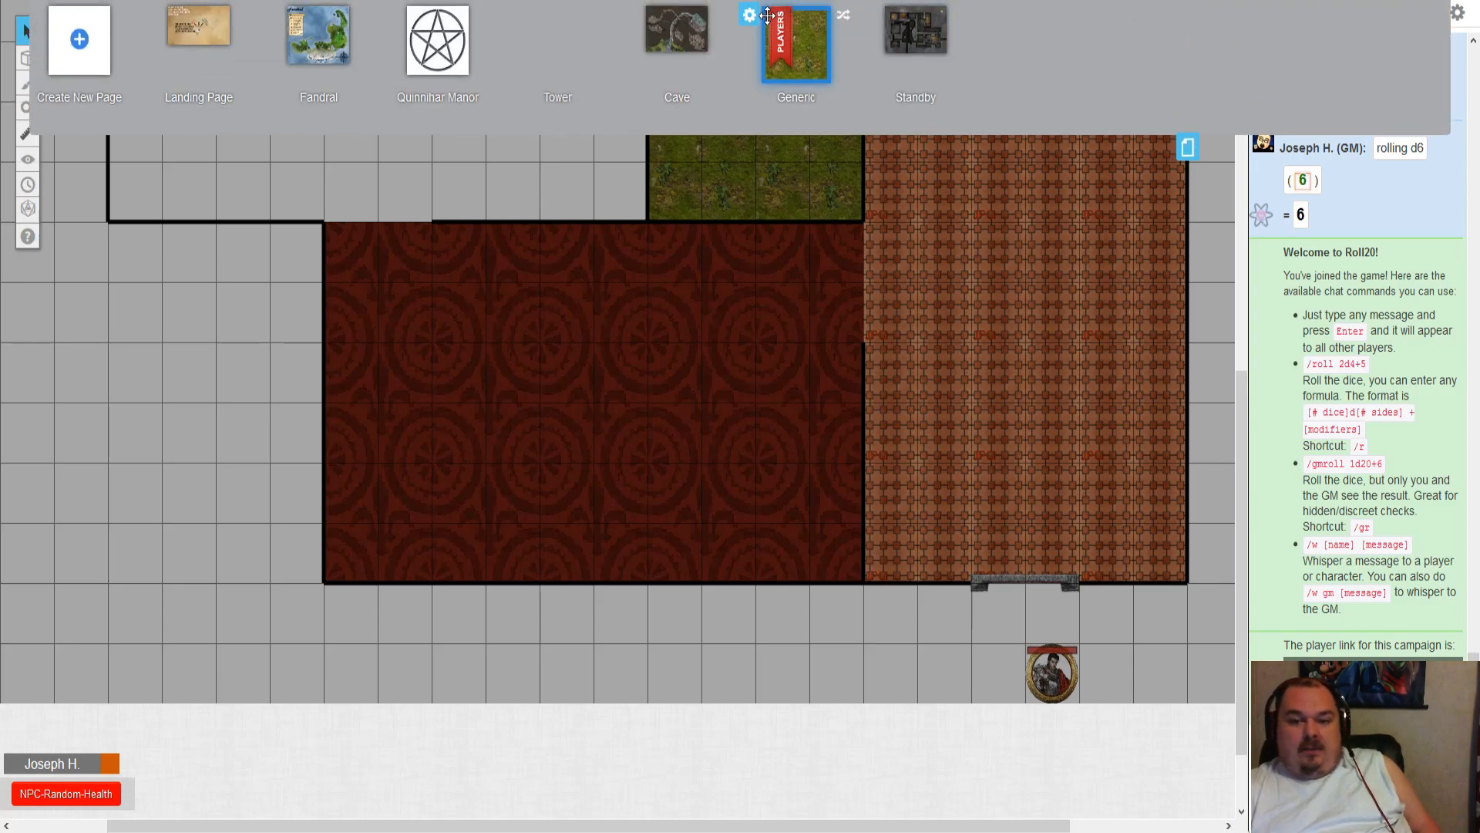
{"action": "left_click", "coordinate": [752, 17]}
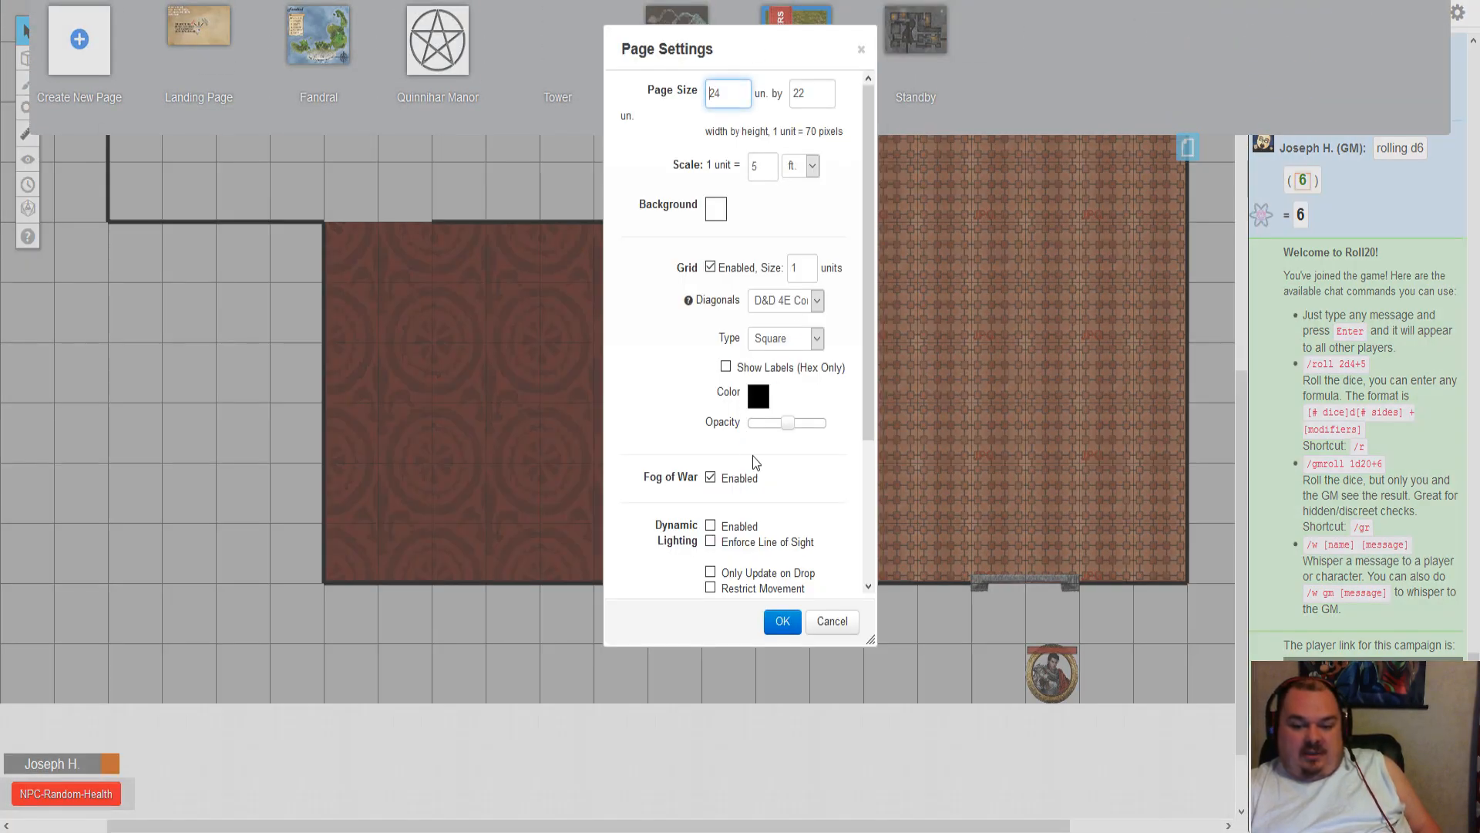
{"action": "scroll", "coordinate": [753, 456], "scroll_direction": "down", "scroll_amount": 3}
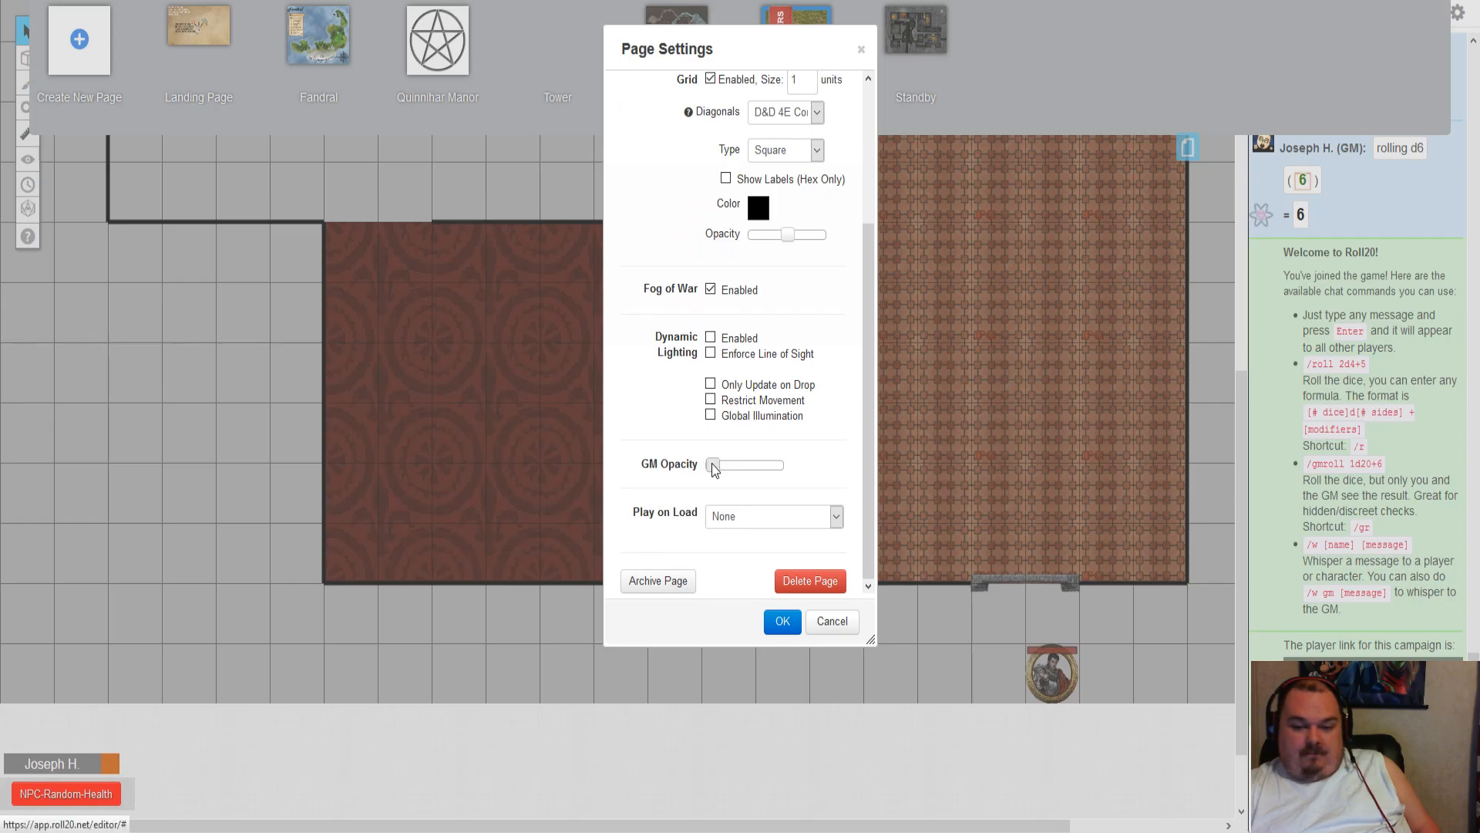
{"action": "left_click", "coordinate": [781, 621]}
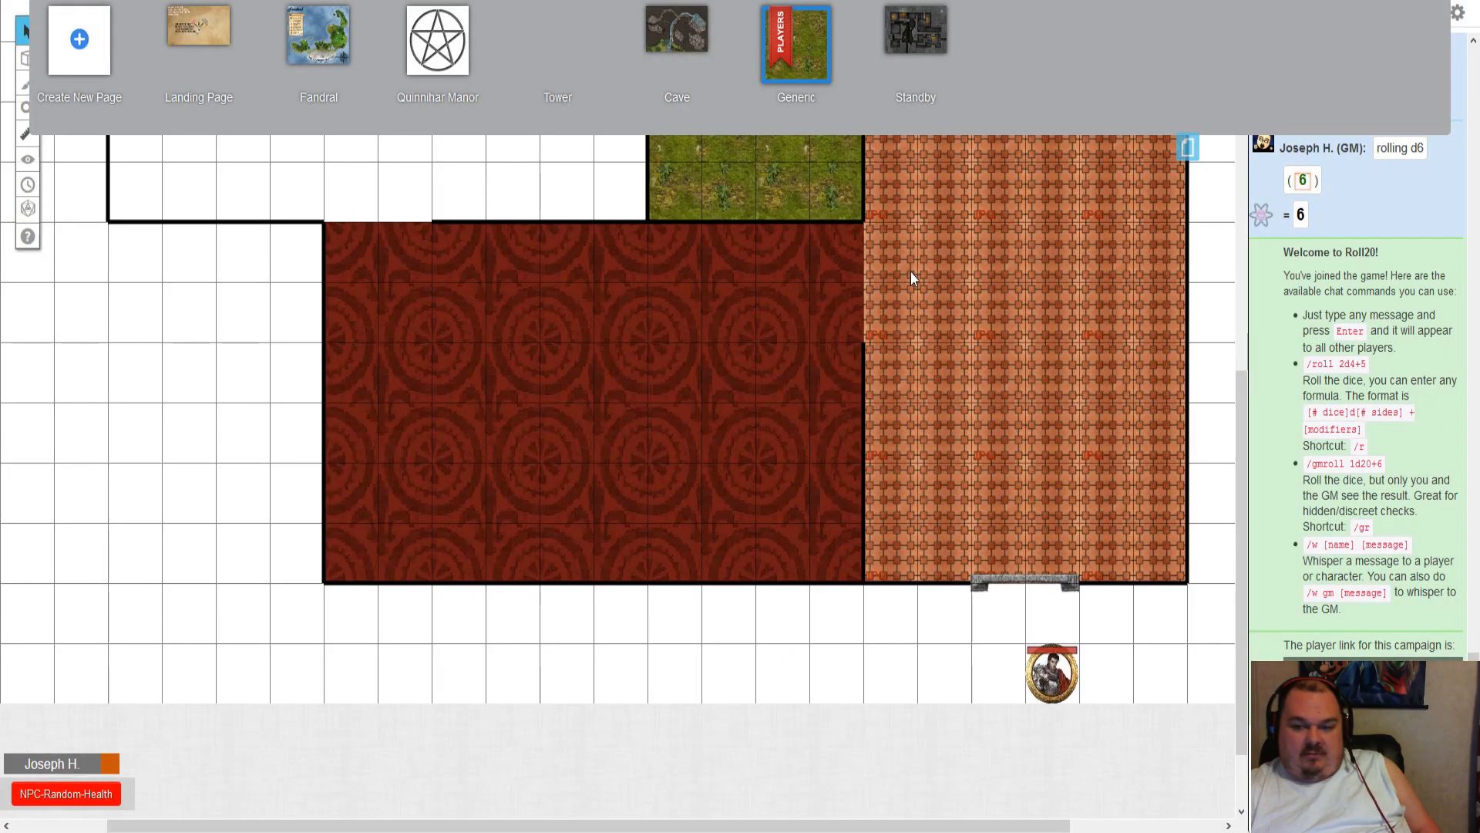
- Raise the Generic page's GM Opacity to its maximum
{"action": "left_click", "coordinate": [752, 19]}
{"action": "scroll", "coordinate": [780, 468], "scroll_direction": "down", "scroll_amount": 3}
{"action": "left_click_drag", "start_coordinate": [707, 465], "coordinate": [782, 465]}
{"action": "left_click", "coordinate": [781, 622]}
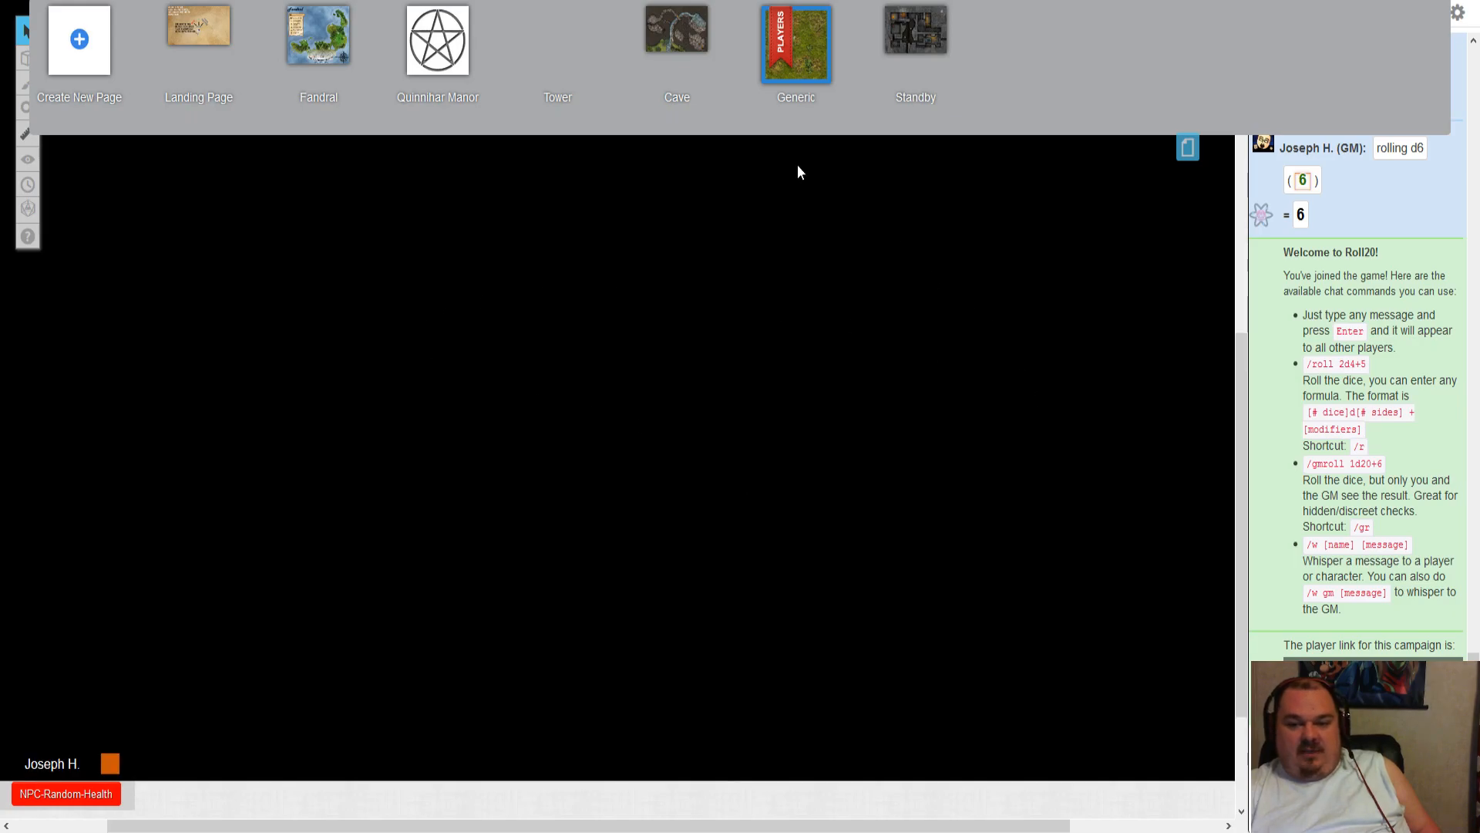
- Set the Generic page's GM Opacity to a translucent level slightly below the middle of its range
{"action": "mouse_move", "coordinate": [709, 54]}
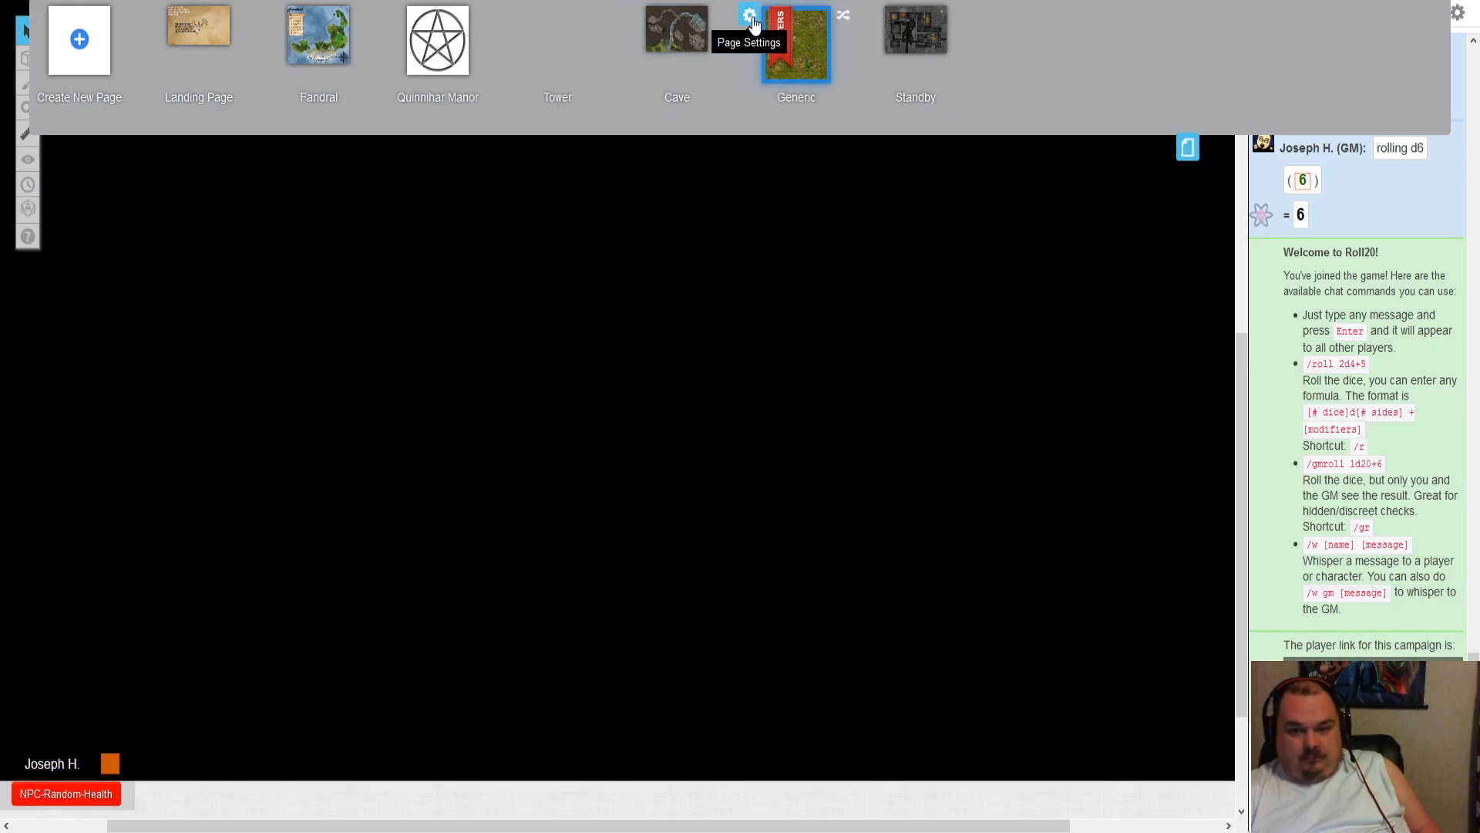
{"action": "left_click", "coordinate": [751, 19]}
{"action": "scroll", "coordinate": [776, 482], "scroll_direction": "down", "scroll_amount": 2}
{"action": "left_click_drag", "start_coordinate": [745, 466], "coordinate": [736, 466]}
{"action": "left_click", "coordinate": [781, 621]}
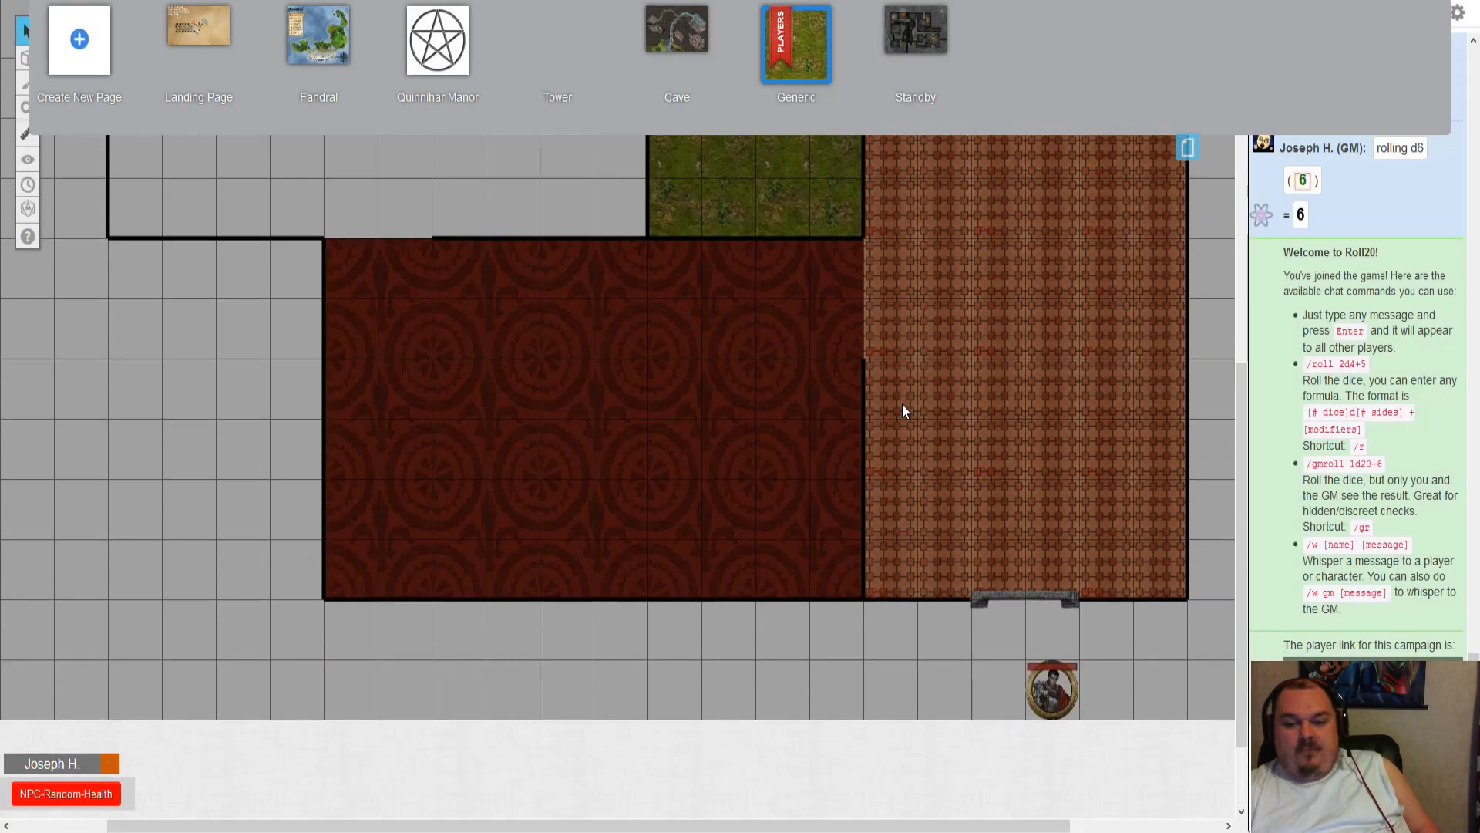
{"action": "left_click", "coordinate": [1188, 146]}
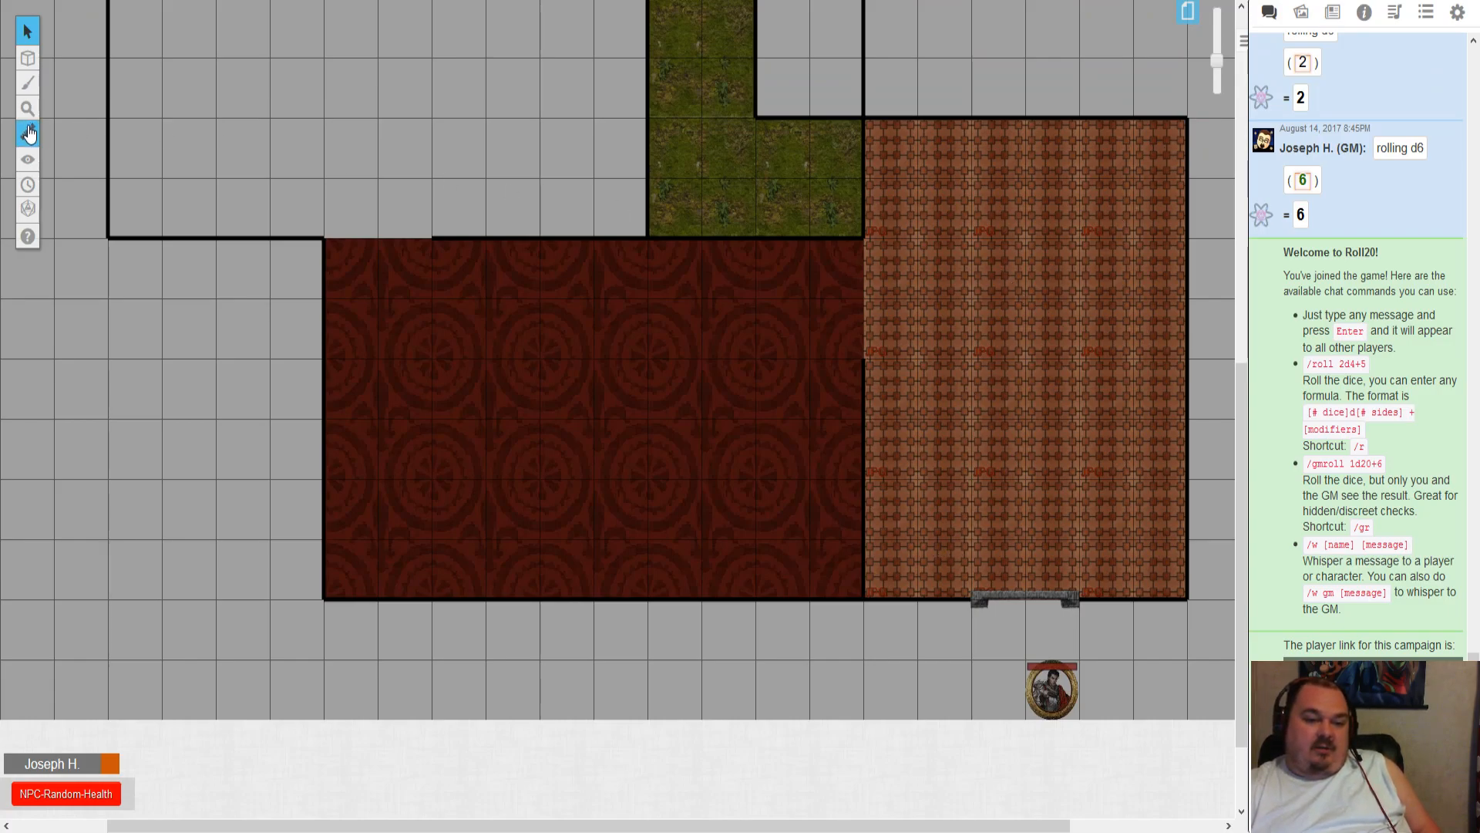
- Switch to the Map & Background layer
{"action": "mouse_move", "coordinate": [33, 164]}
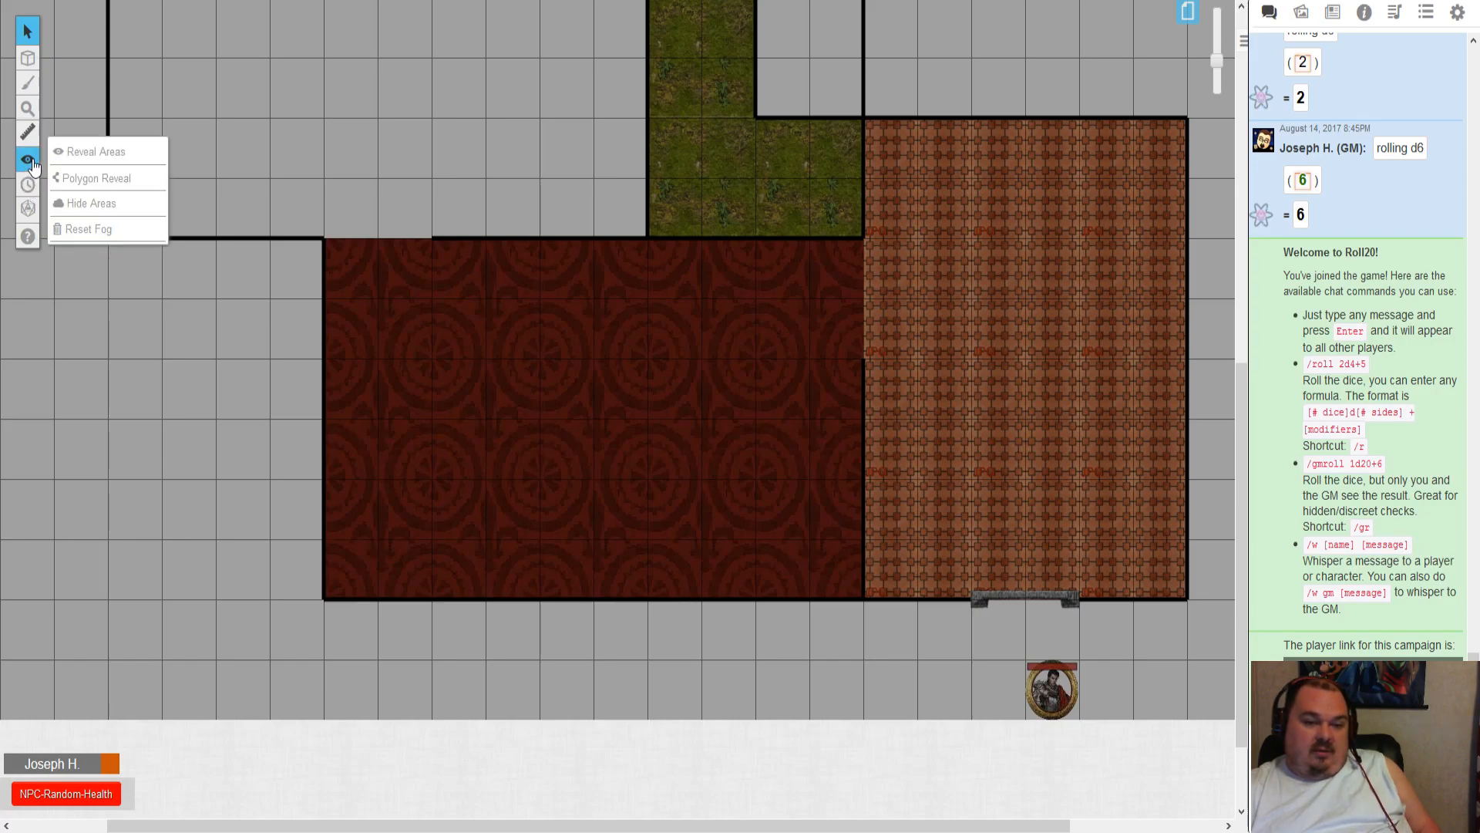
{"action": "mouse_move", "coordinate": [27, 58]}
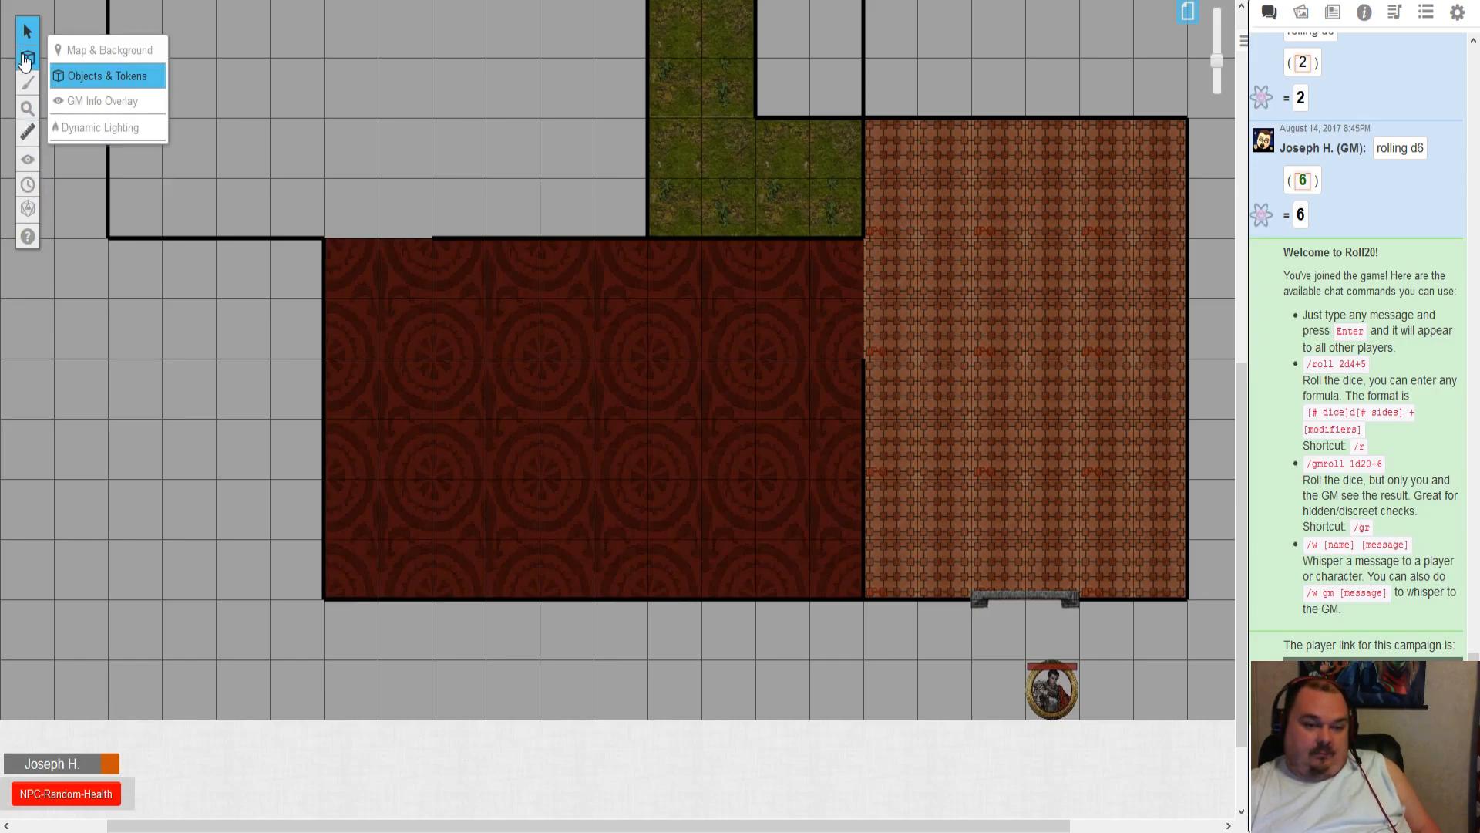
{"action": "left_click", "coordinate": [71, 54]}
- Reveal the orange-tiled room from the fog with a four-corner Polygon Reveal along its walls
{"action": "mouse_move", "coordinate": [21, 115]}
{"action": "mouse_move", "coordinate": [28, 159]}
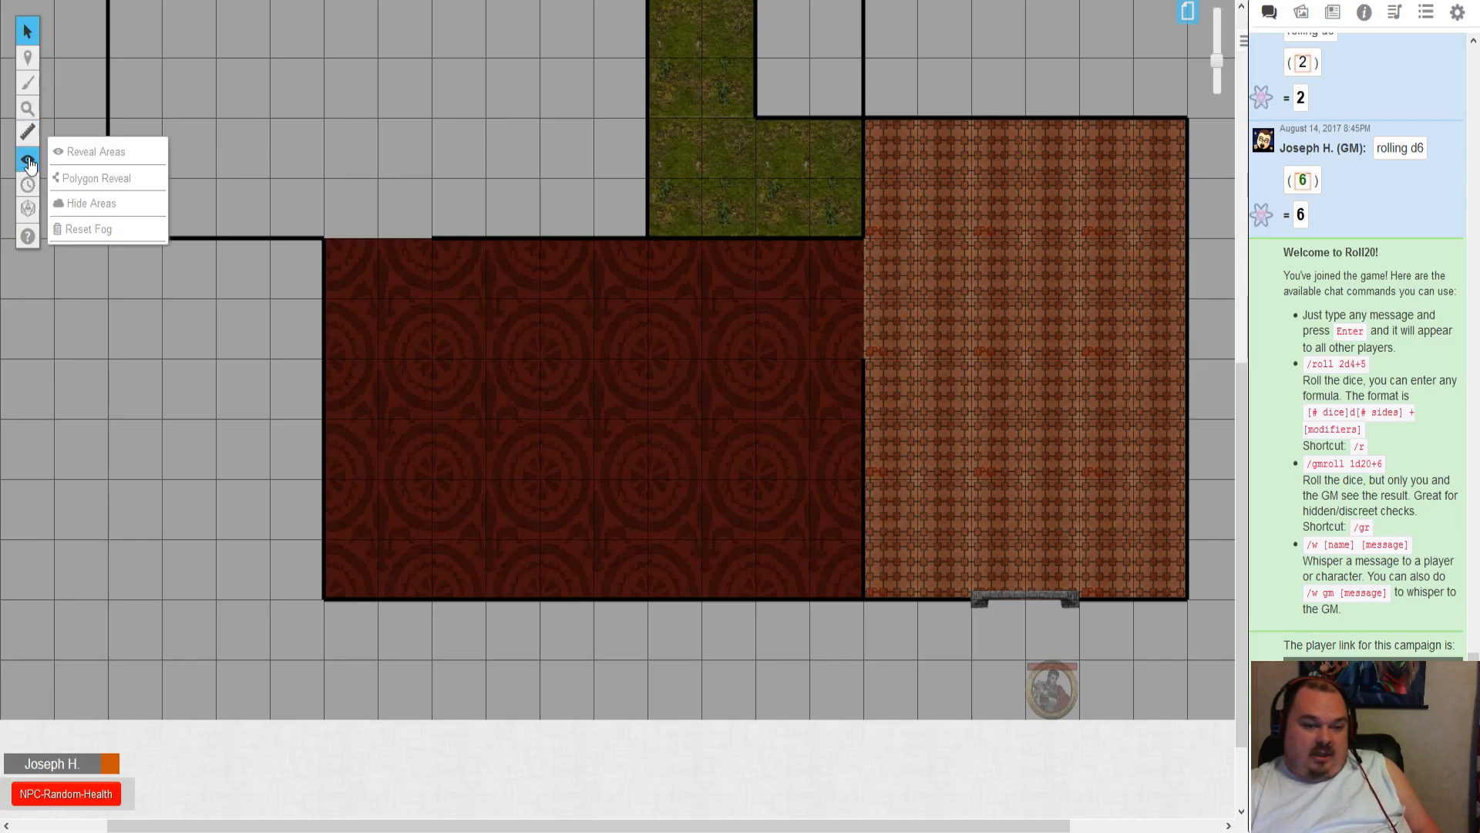
{"action": "left_click", "coordinate": [139, 179]}
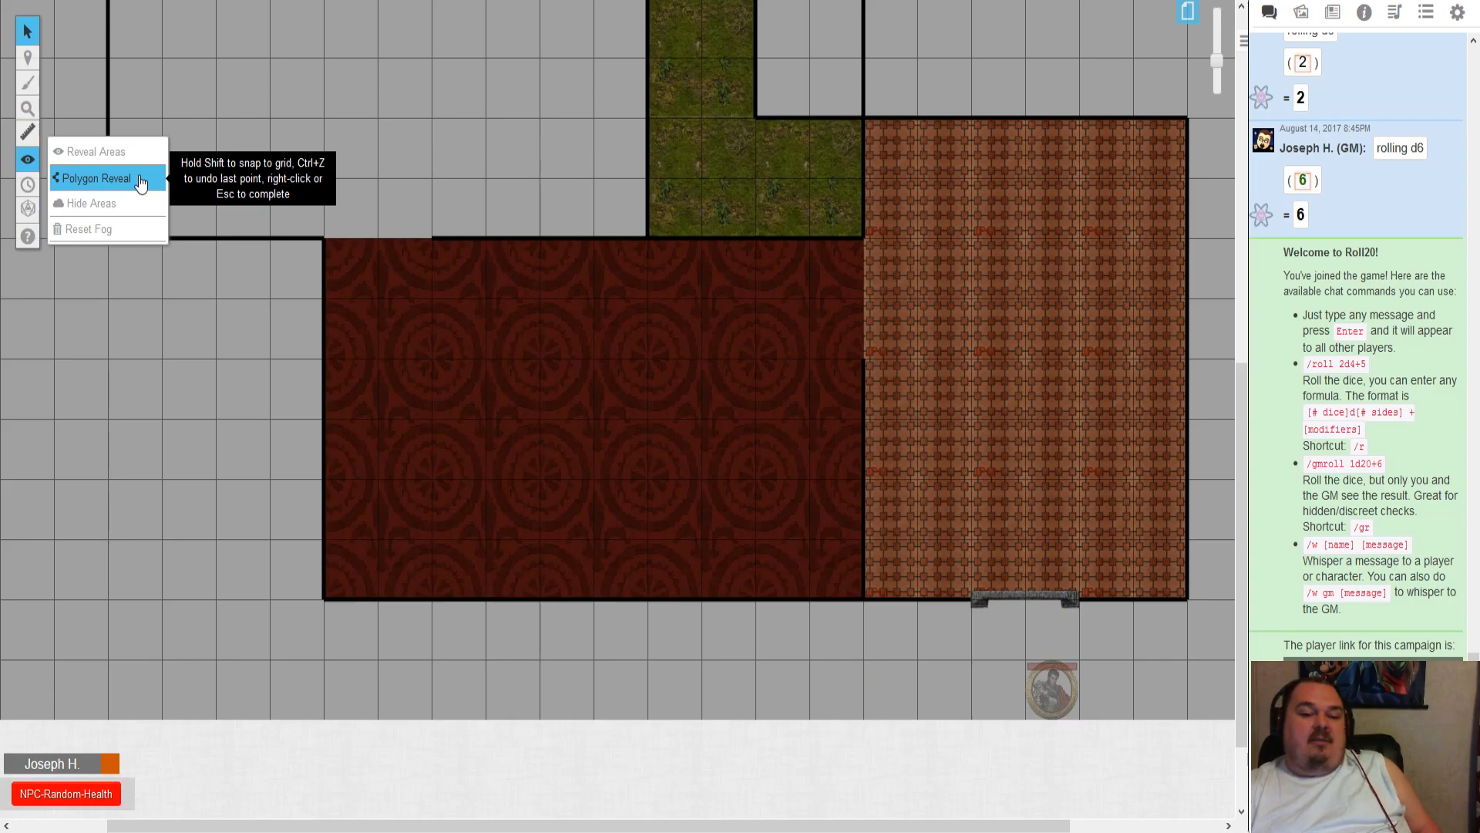
{"action": "left_click", "coordinate": [141, 181]}
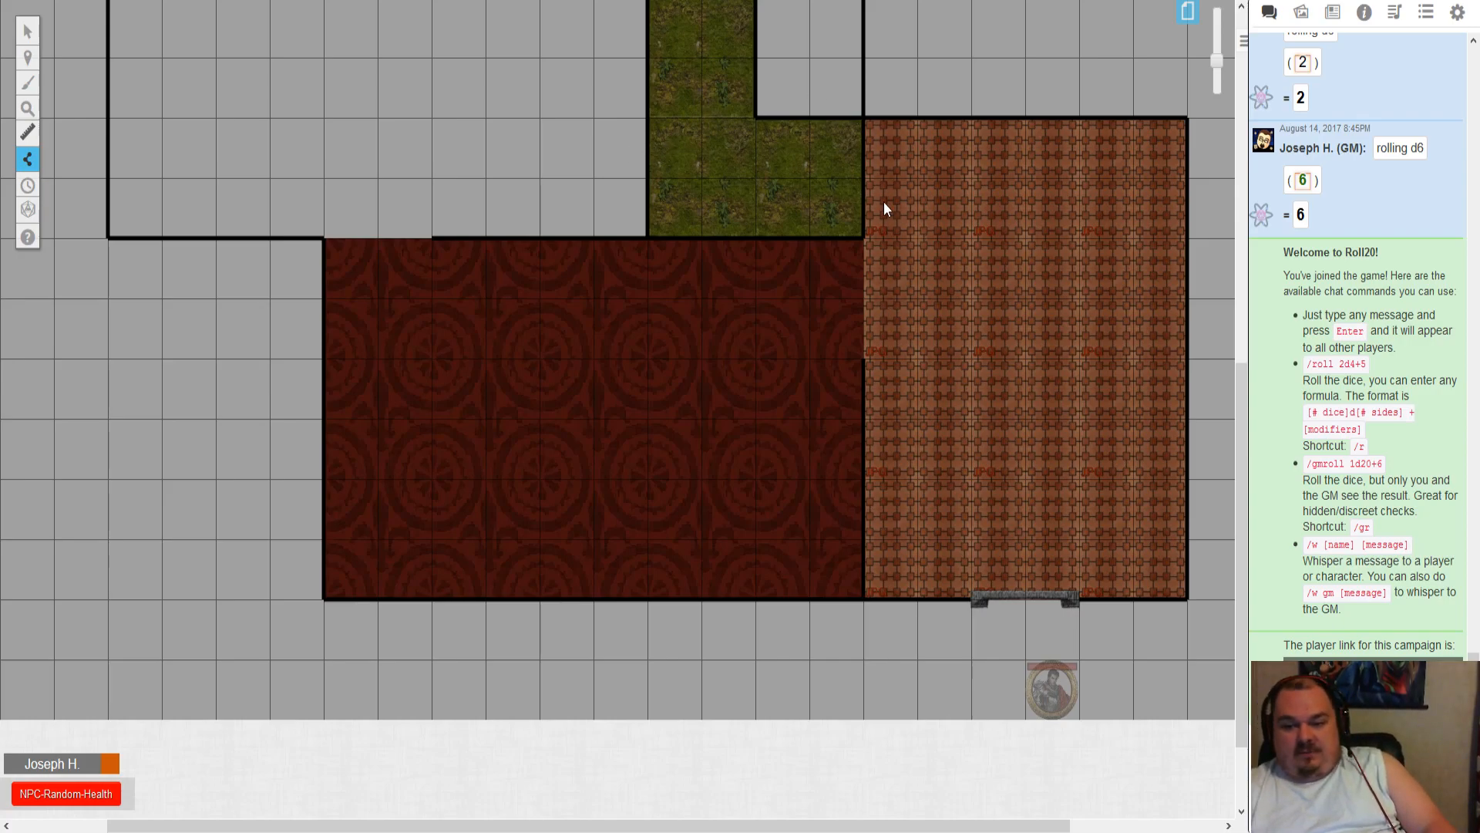
{"action": "left_click", "coordinate": [863, 118]}
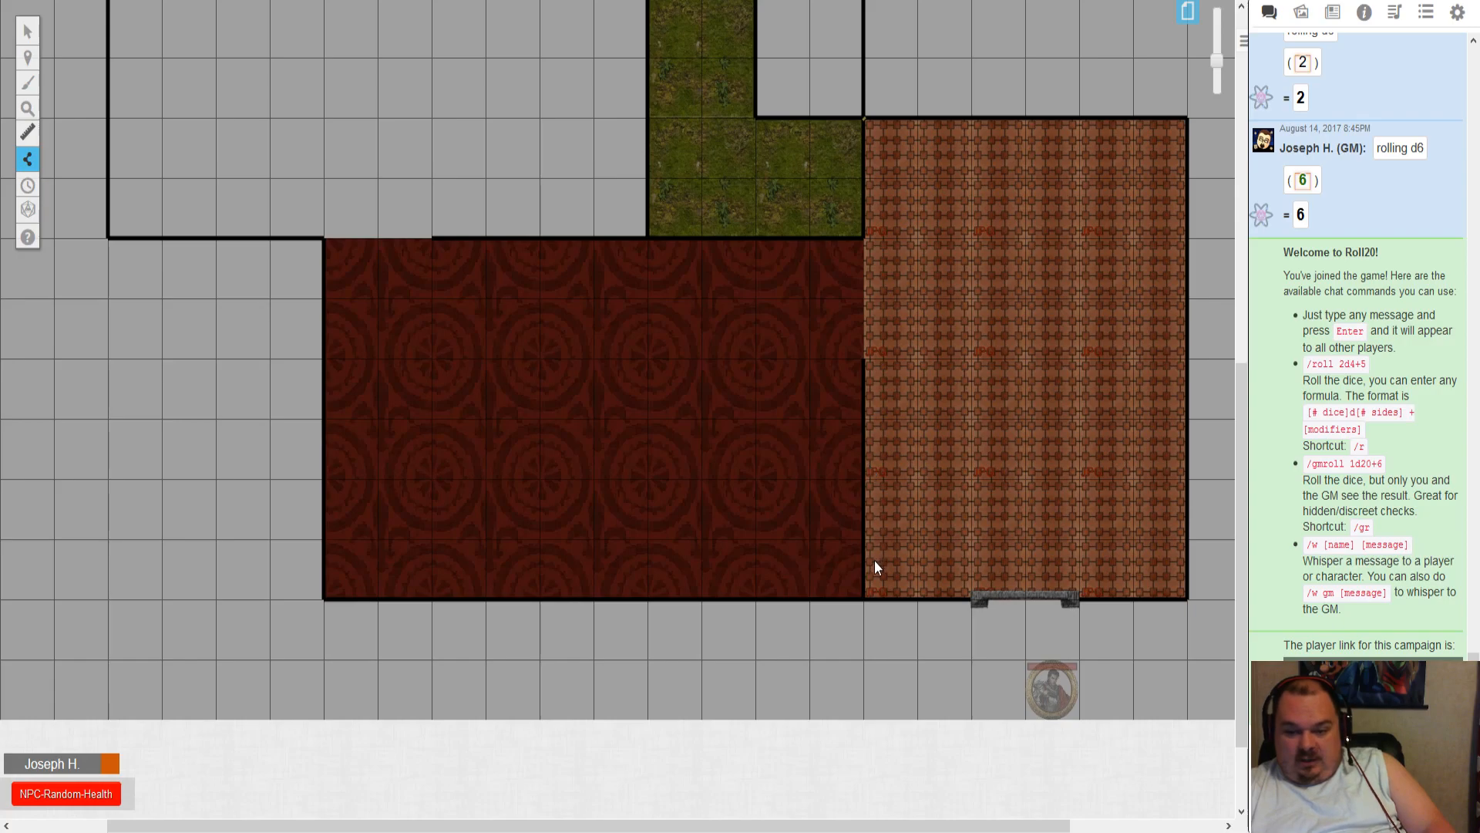
{"action": "left_click", "coordinate": [862, 599]}
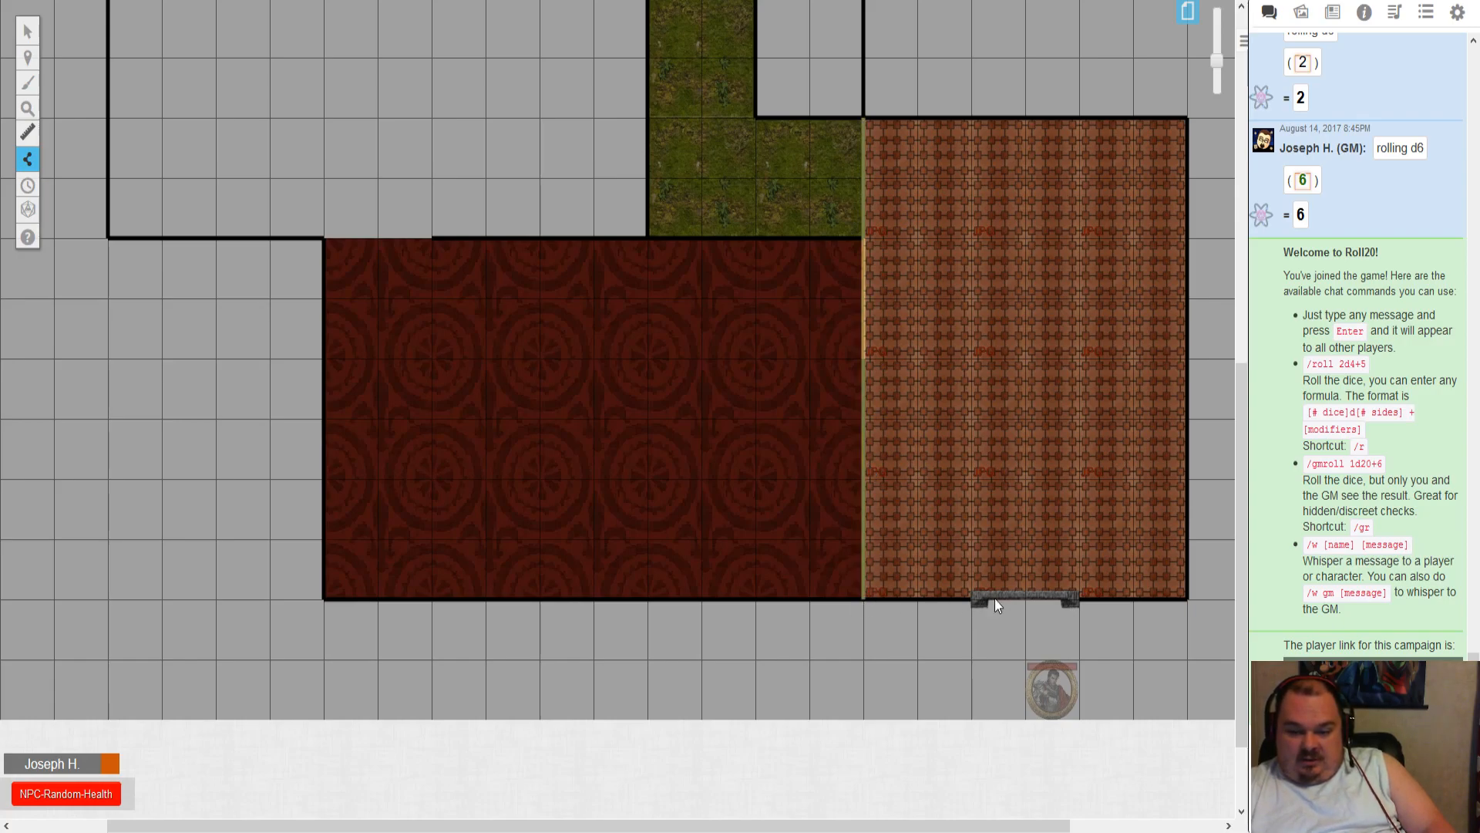
{"action": "left_click", "coordinate": [1186, 597]}
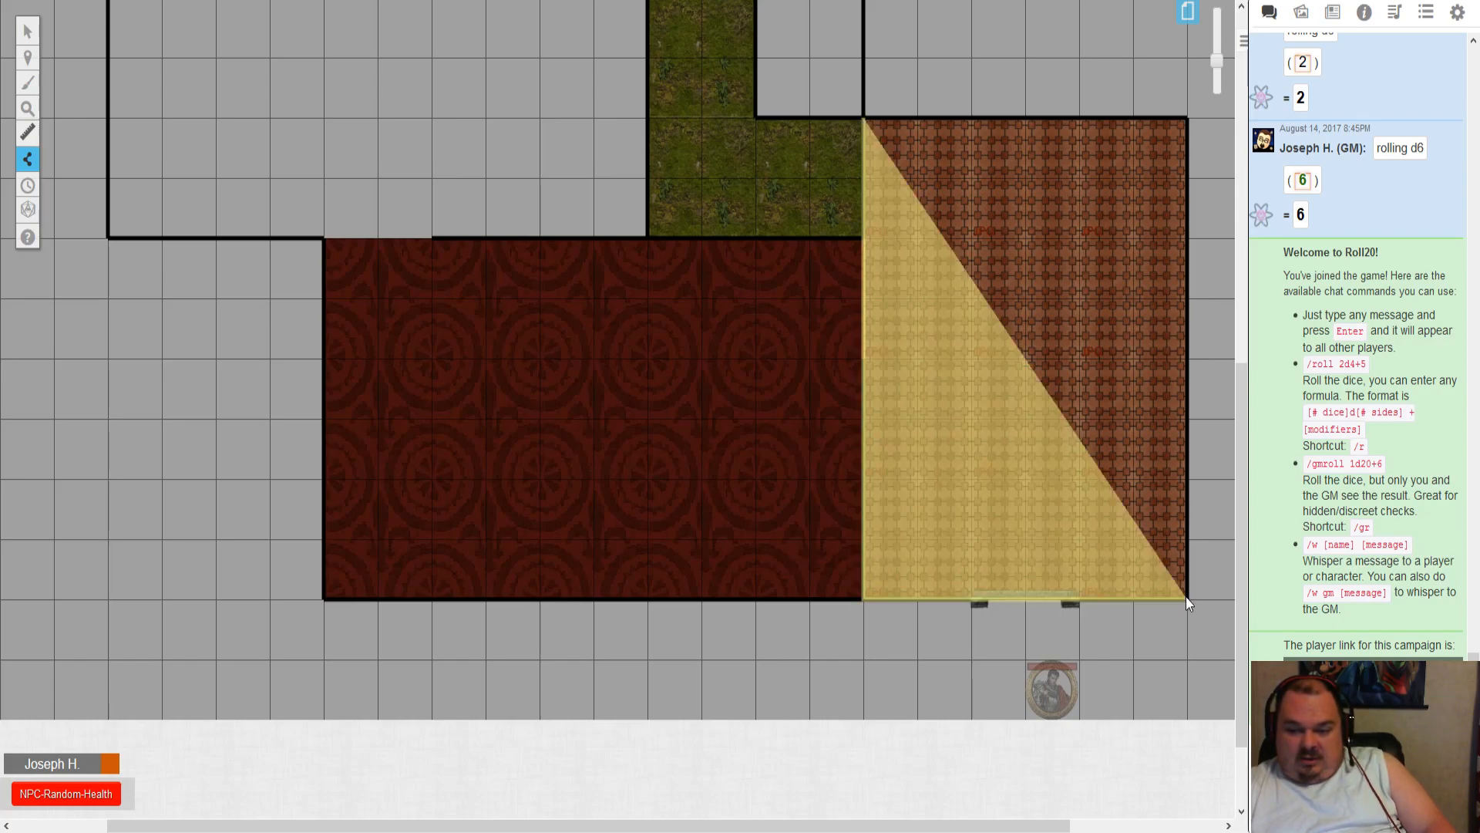
{"action": "left_click", "coordinate": [1186, 121]}
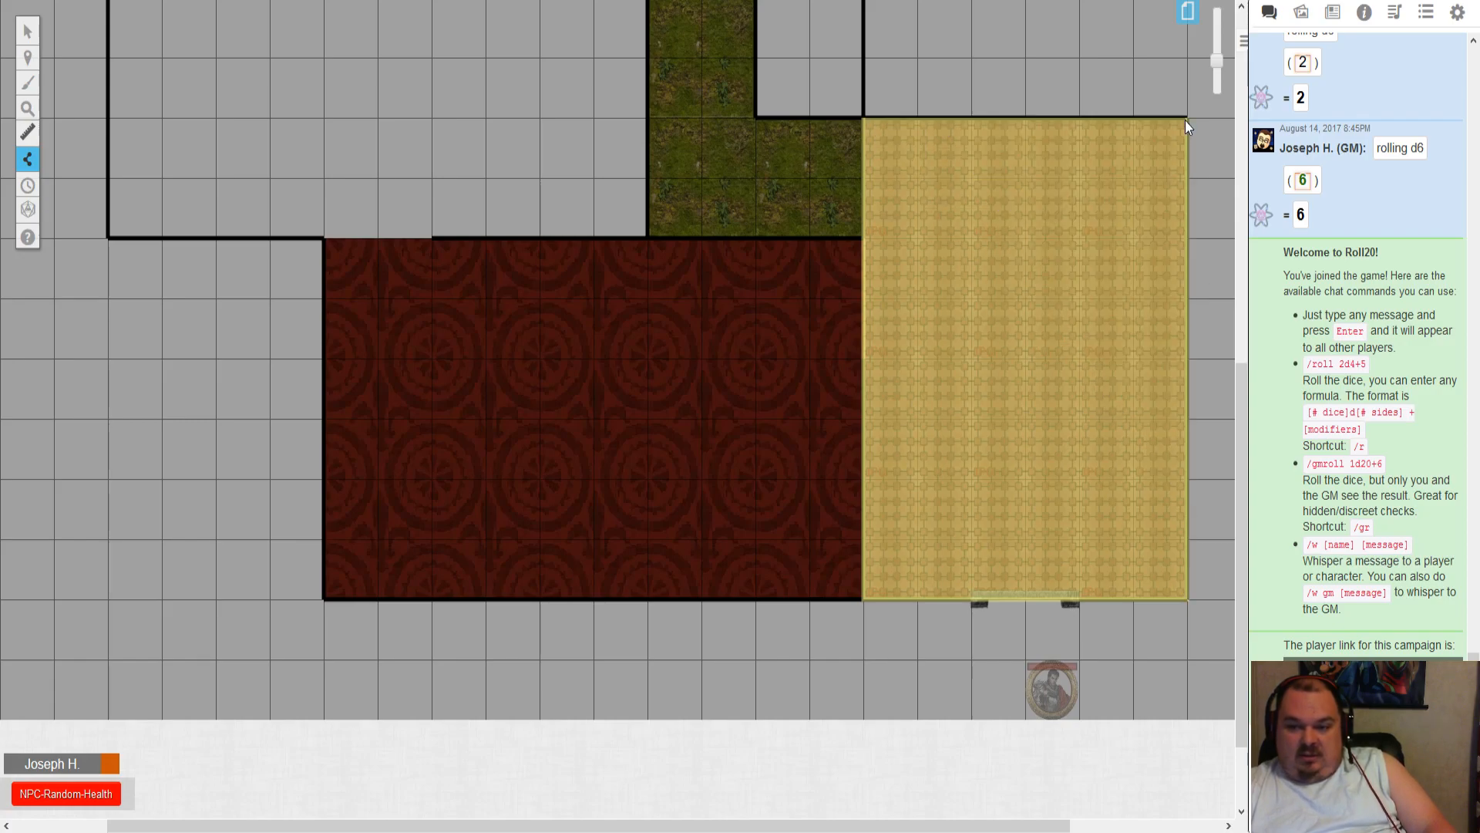
{"action": "double_click", "coordinate": [1185, 121]}
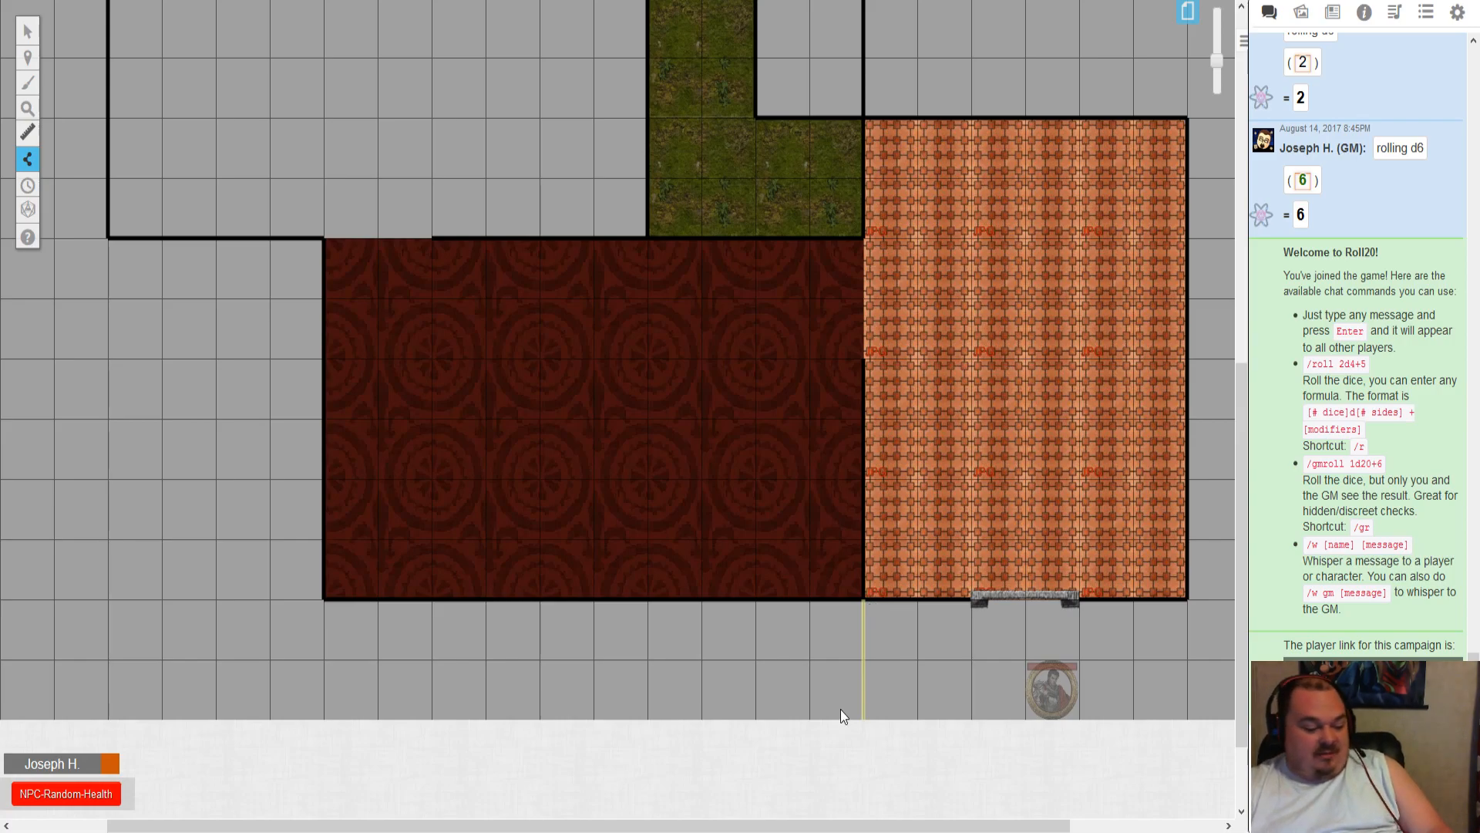
- Reveal the area six squares wide and two squares tall outside the arch with Polygon Reveal
{"action": "left_click", "coordinate": [1186, 715]}
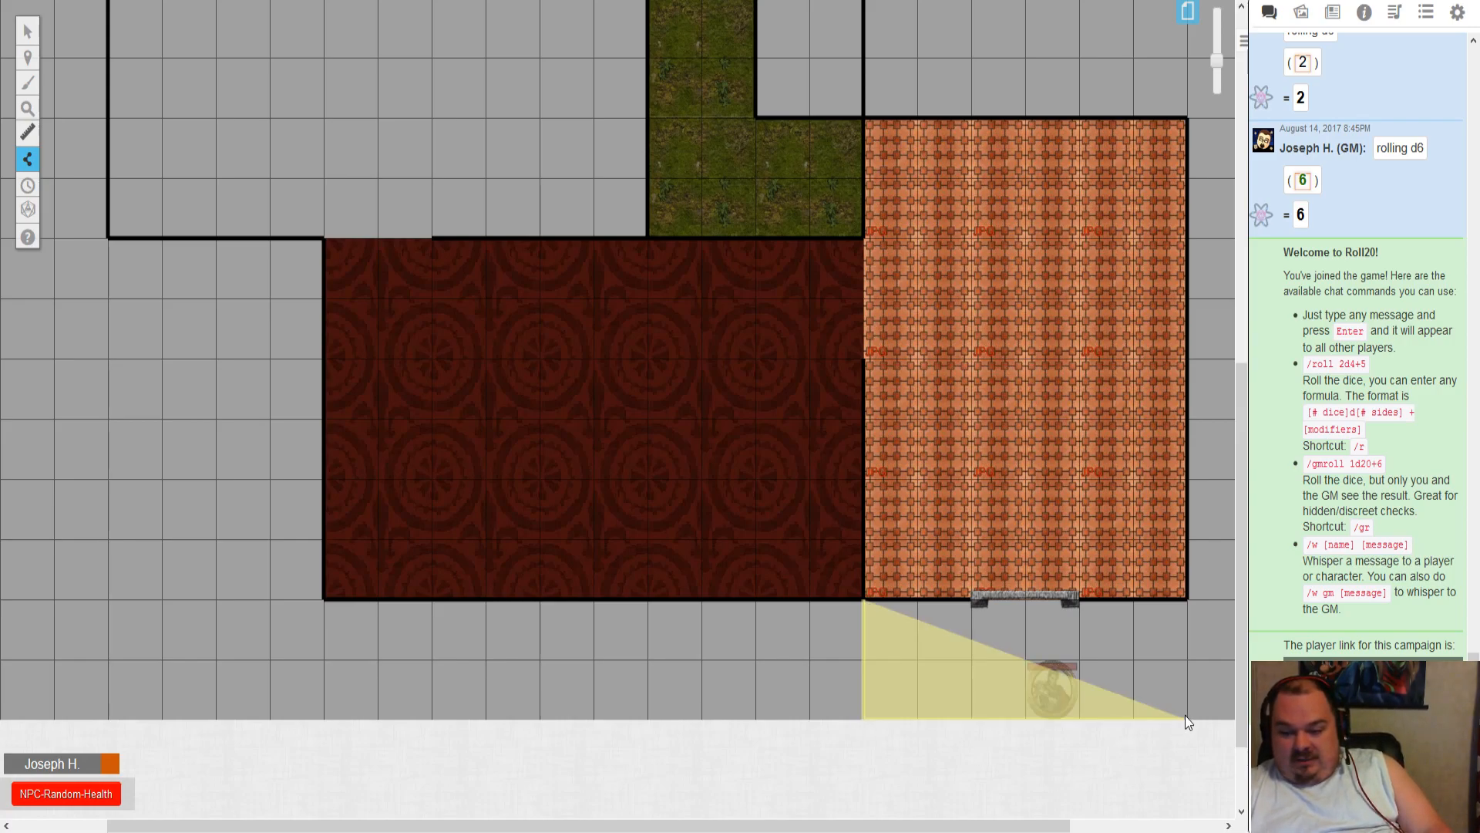
{"action": "left_click", "coordinate": [1184, 600]}
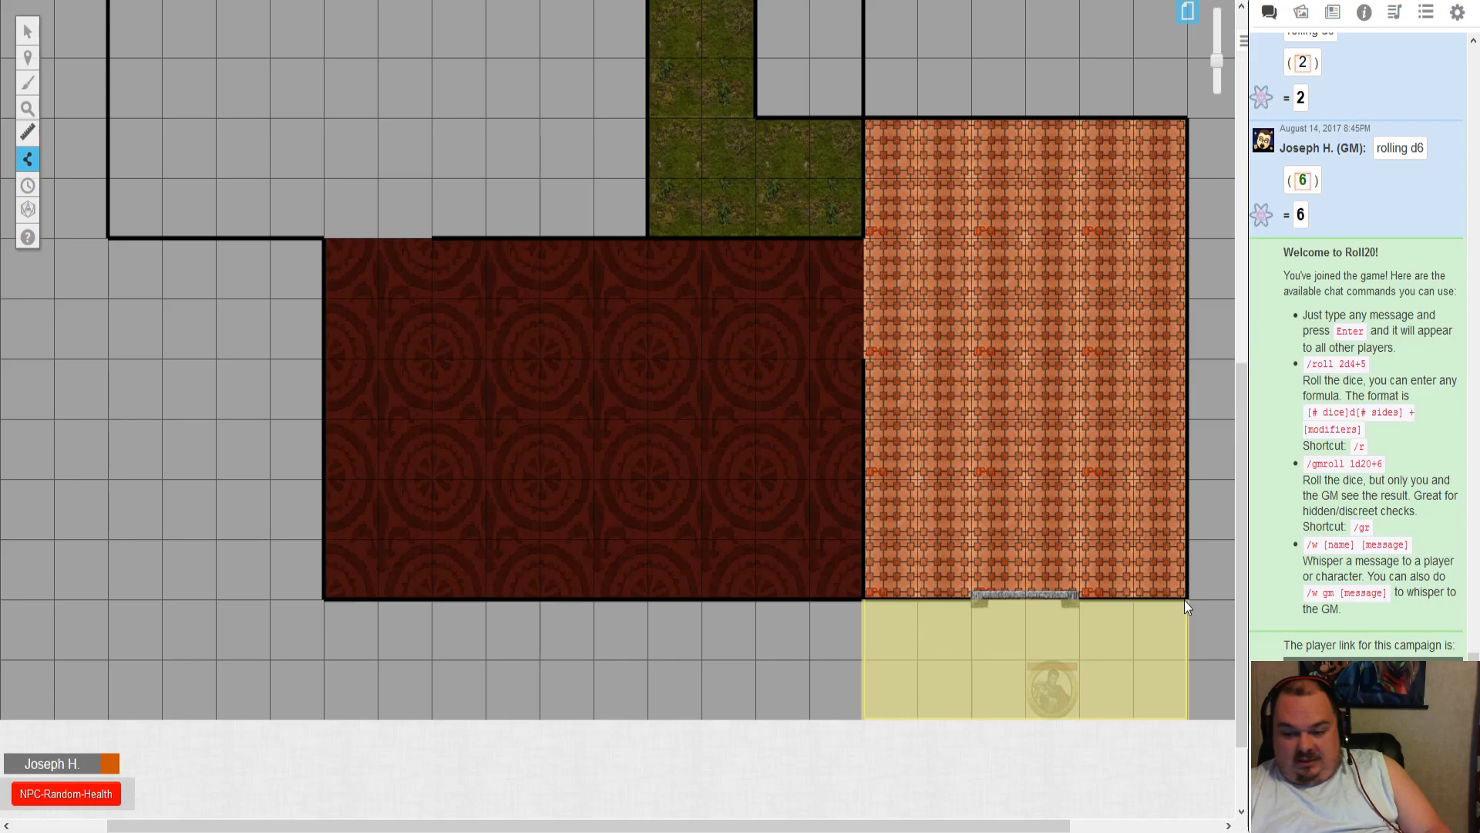
{"action": "double_click", "coordinate": [1184, 600]}
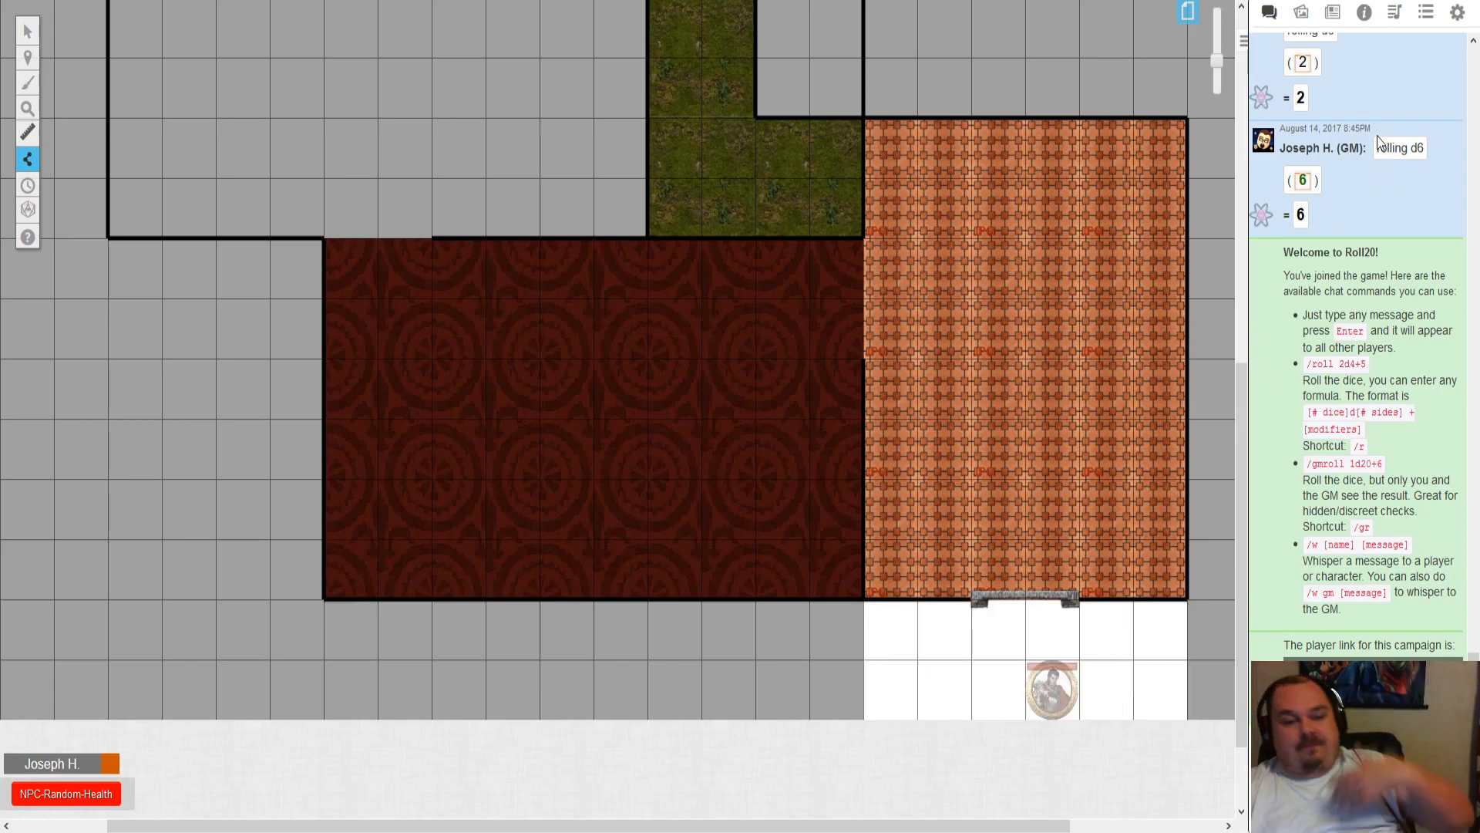
- Rejoin the game as a player and check the revealed room and entrance area against the fog
{"action": "left_click", "coordinate": [1458, 12]}
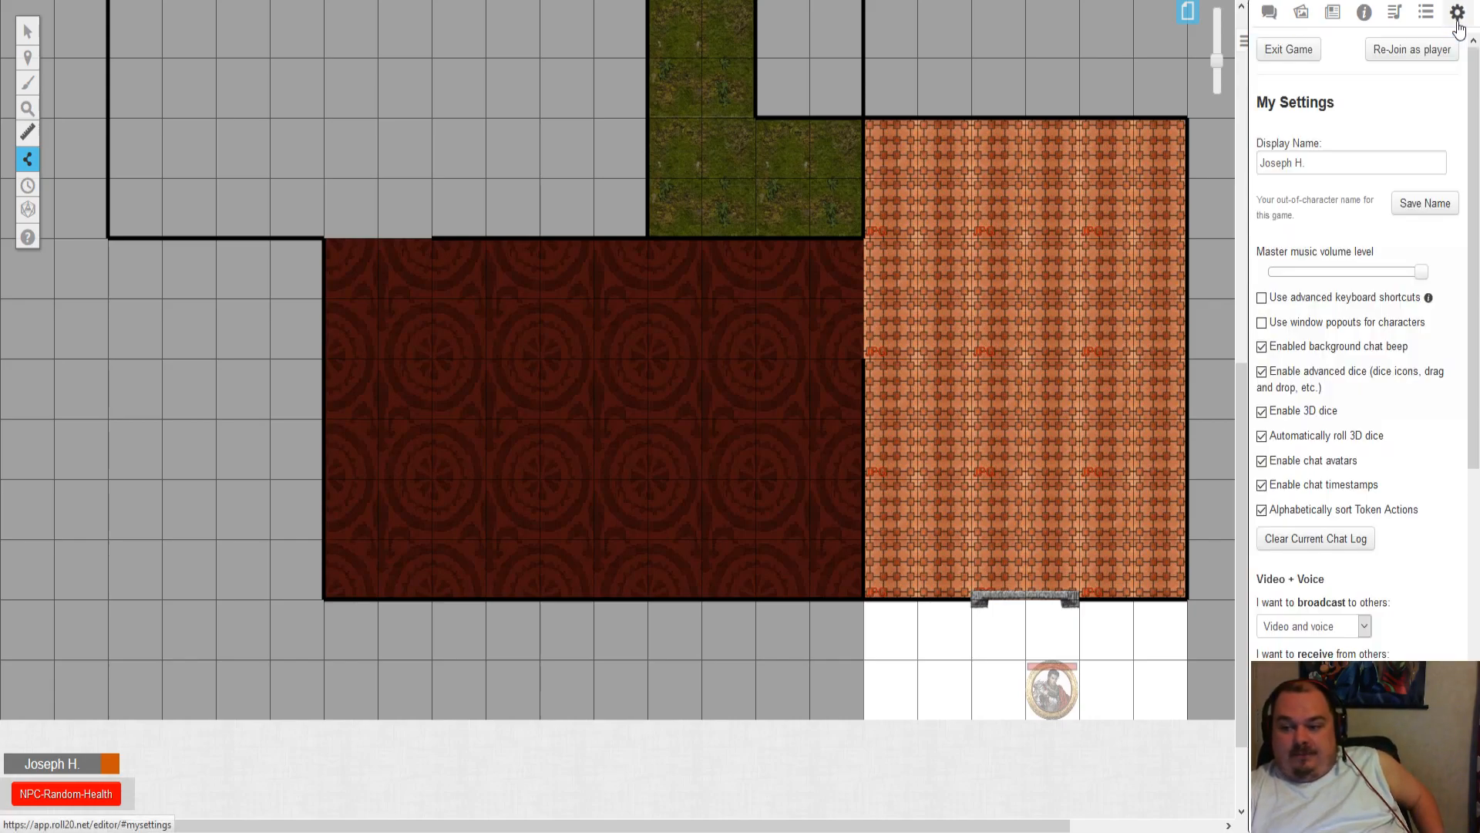
{"action": "left_click", "coordinate": [1443, 60]}
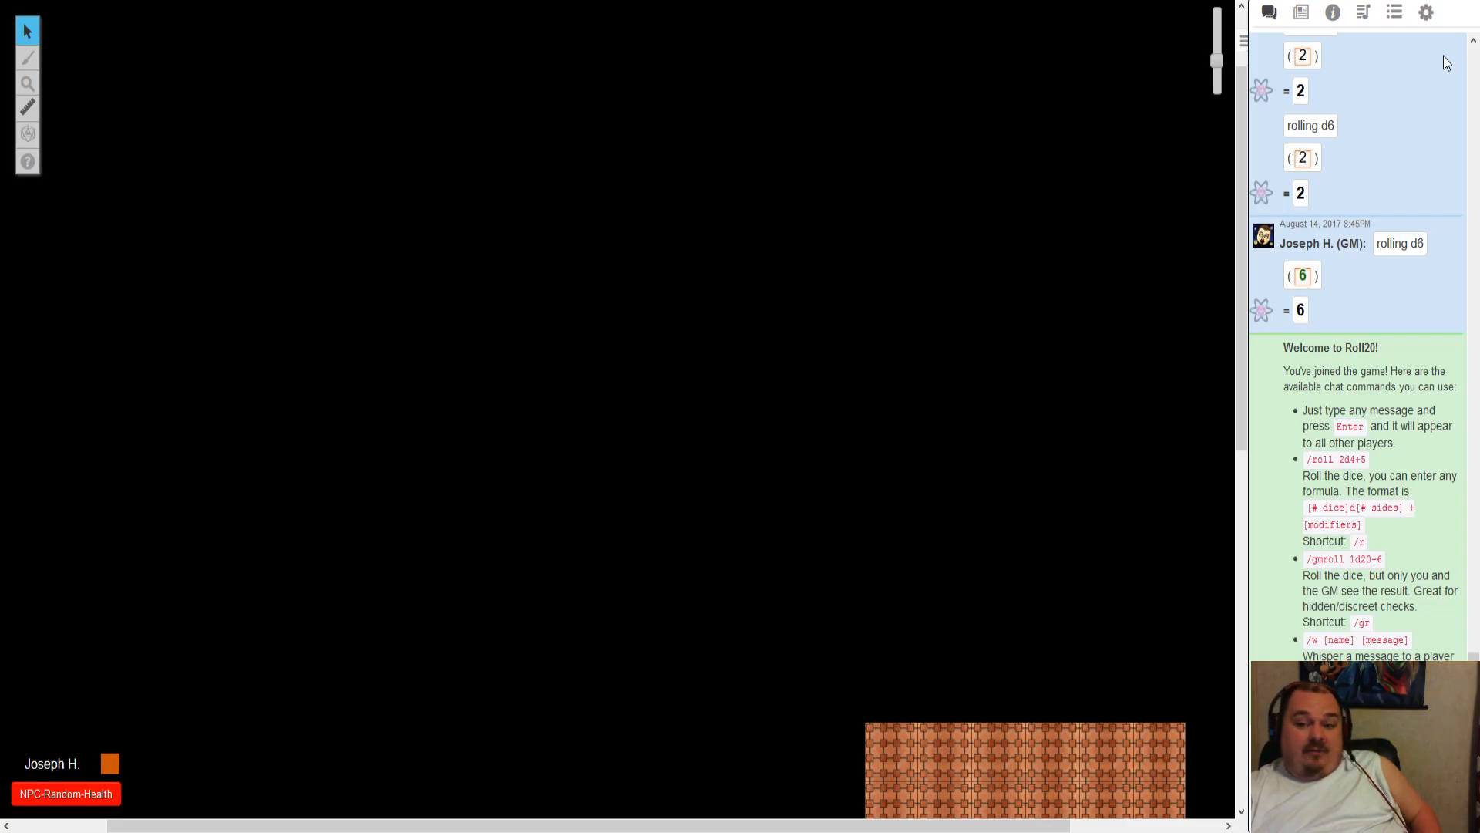
{"action": "scroll", "coordinate": [1130, 366], "scroll_direction": "down", "scroll_amount": 7}
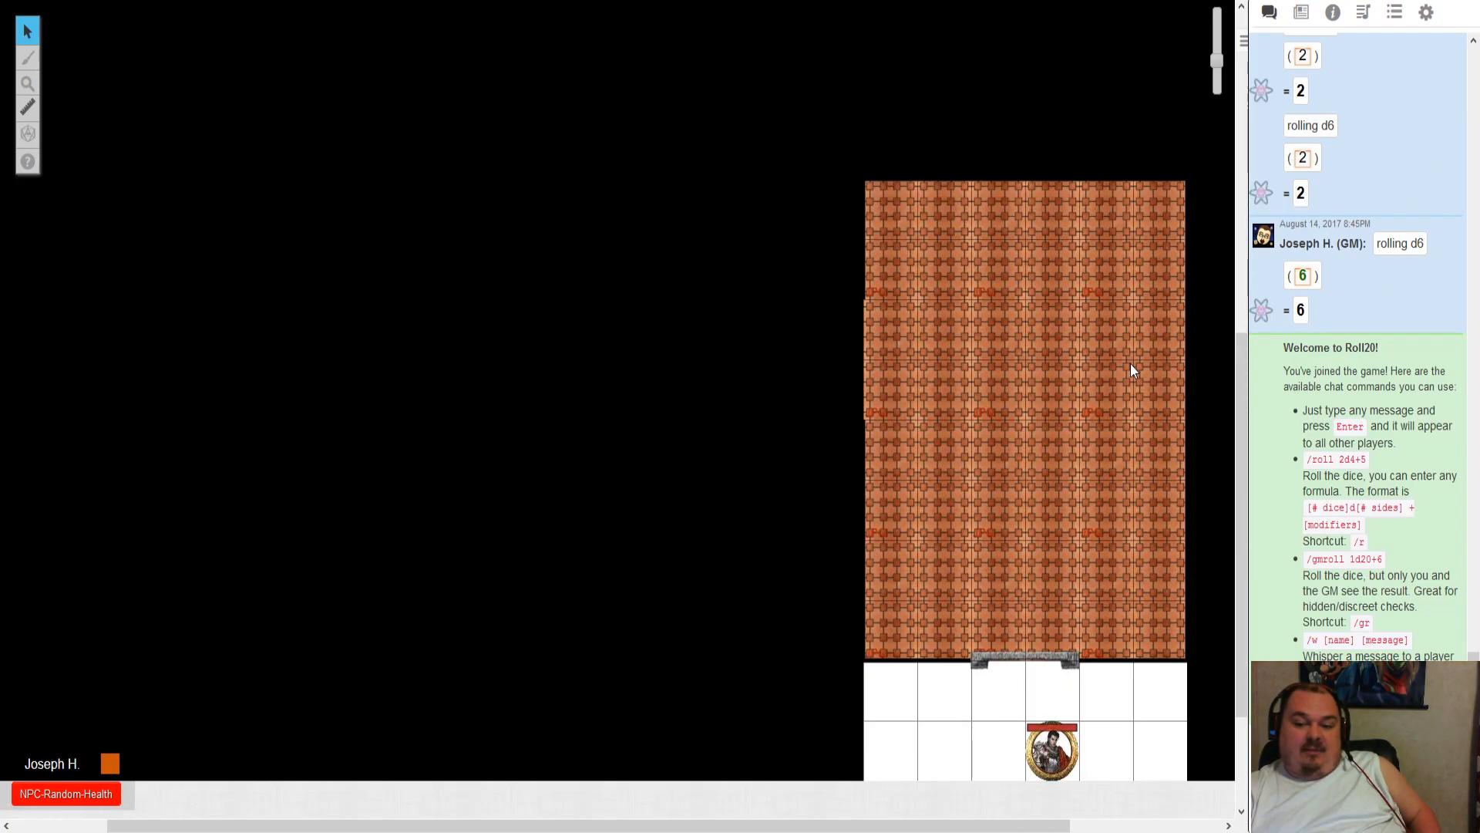
{"action": "scroll", "coordinate": [1039, 327], "scroll_direction": "down", "scroll_amount": 1}
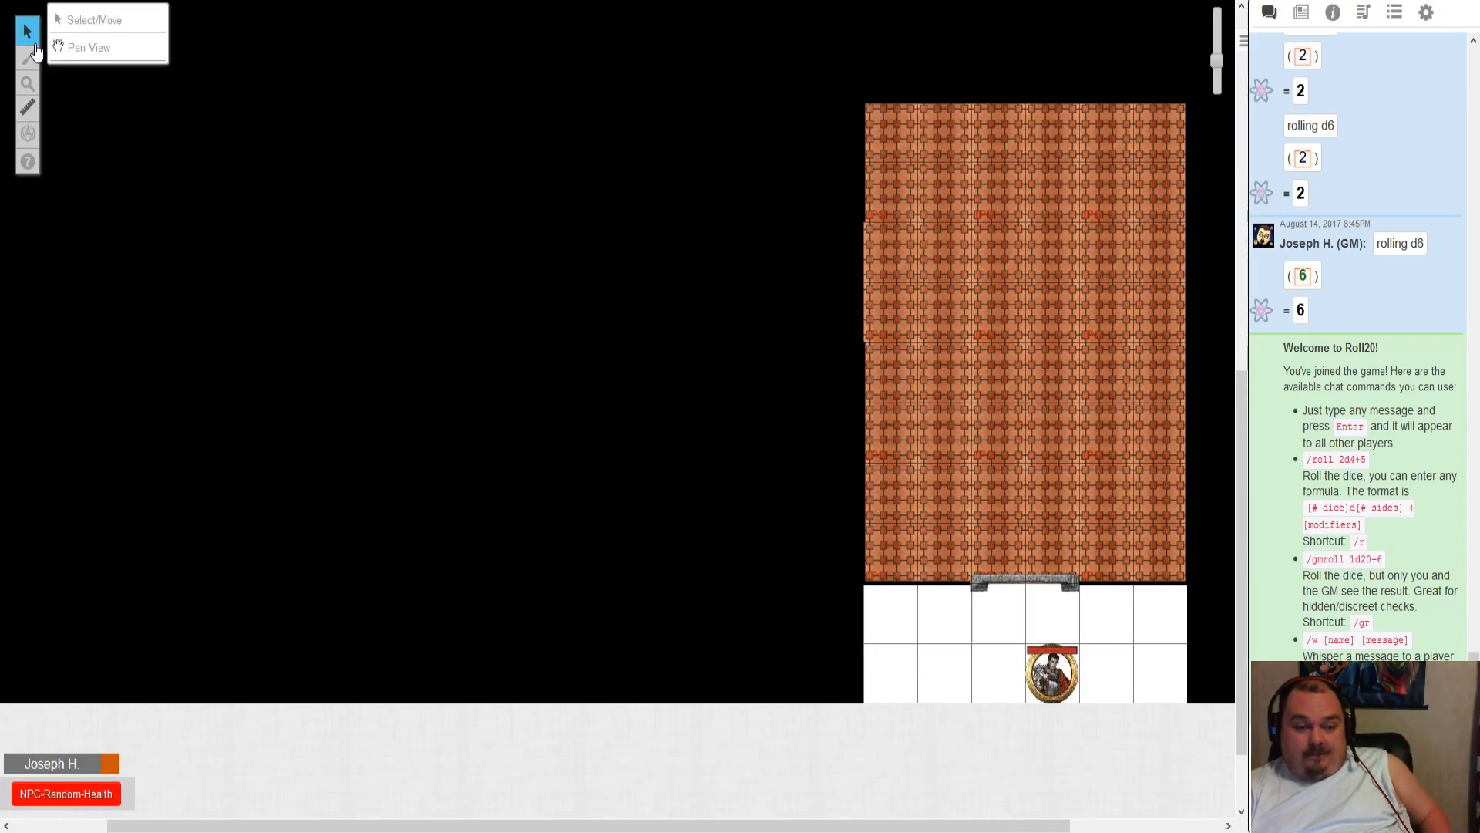
- Move the Player1 token up one square to the arch and inspect its token settings without changing them
{"action": "left_click_drag", "start_coordinate": [1048, 676], "coordinate": [1046, 614]}
{"action": "double_click", "coordinate": [1046, 615]}
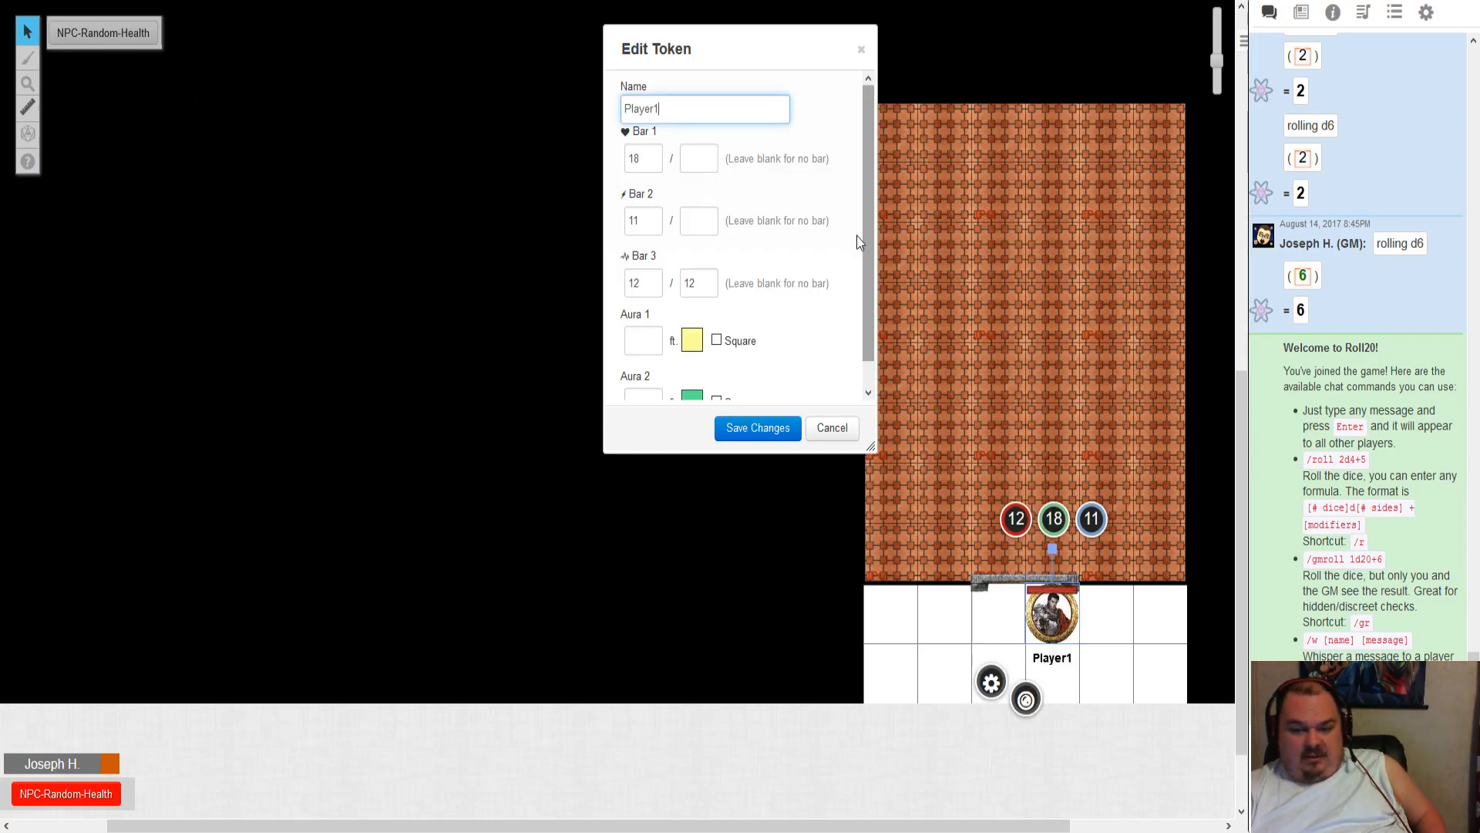
{"action": "scroll", "coordinate": [779, 262], "scroll_direction": "down", "scroll_amount": 1}
{"action": "scroll", "coordinate": [778, 270], "scroll_direction": "up", "scroll_amount": 1}
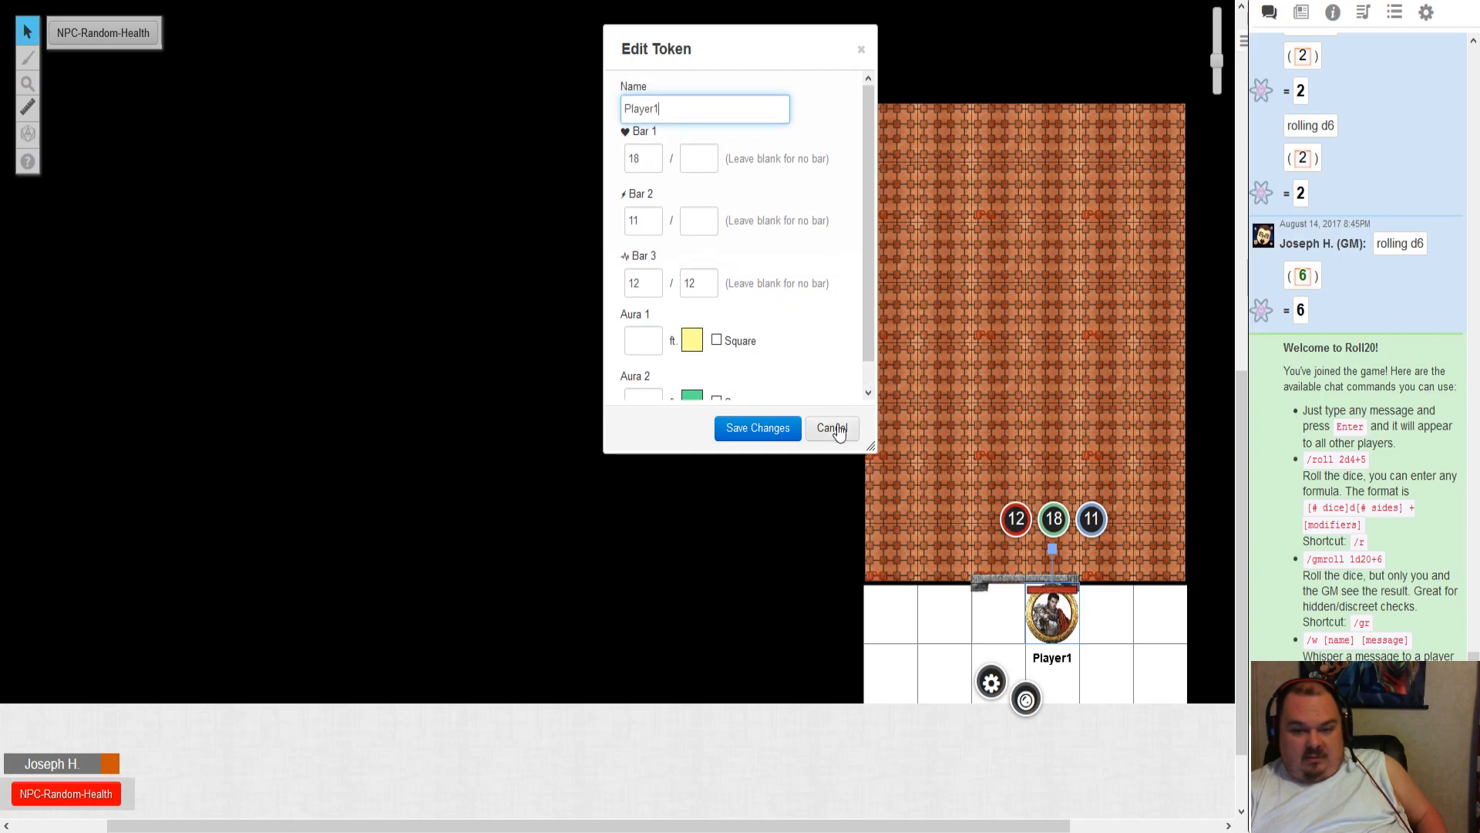
{"action": "left_click", "coordinate": [833, 428]}
- Test moving the Player1 token around the fogged area west of the revealed room and back through the room to the entrance squares
{"action": "left_click_drag", "start_coordinate": [1051, 607], "coordinate": [767, 613]}
{"action": "left_click", "coordinate": [870, 638]}
{"action": "scroll", "coordinate": [865, 587], "scroll_direction": "down", "scroll_amount": 2}
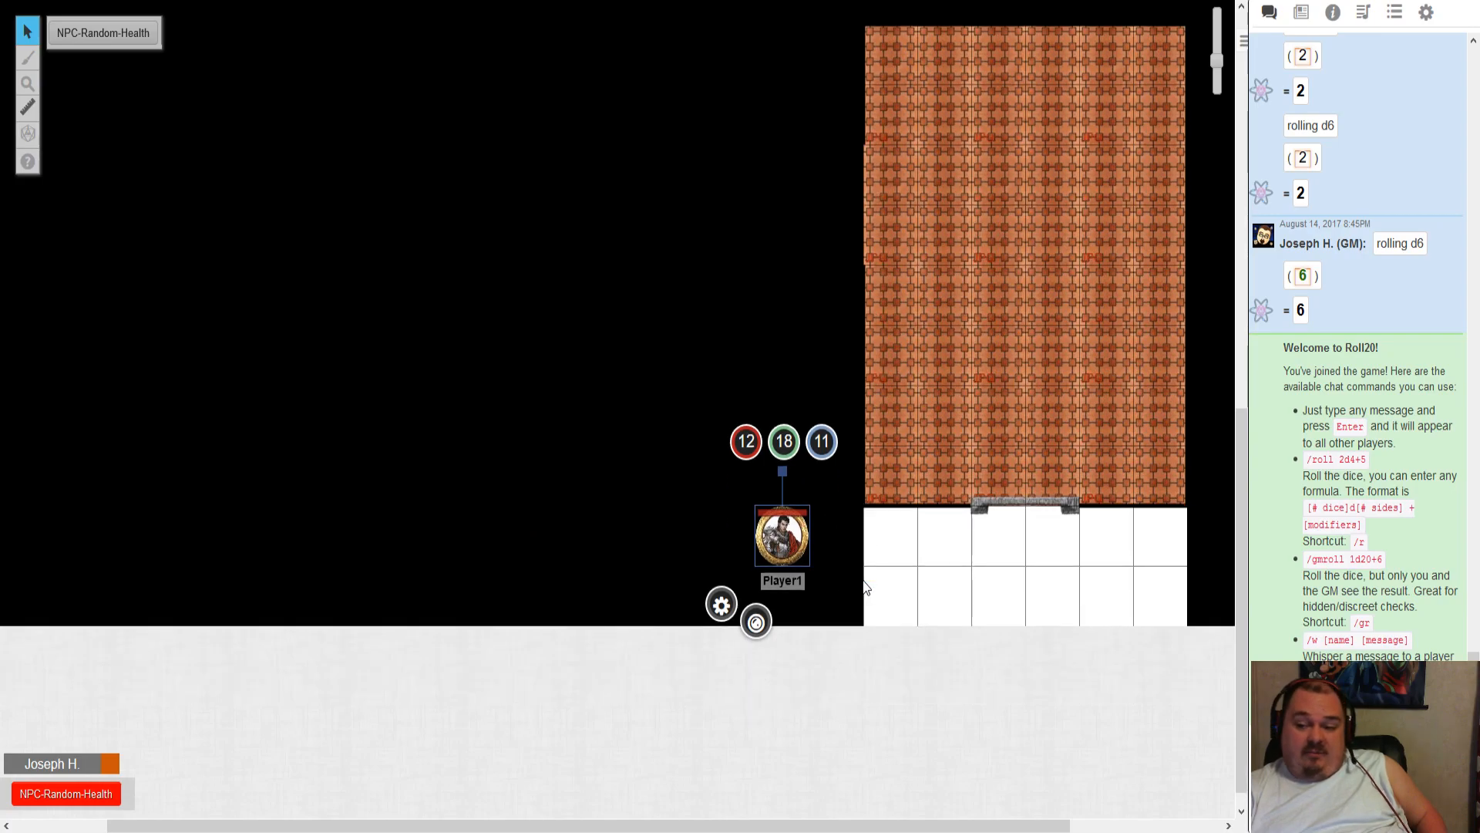
{"action": "scroll", "coordinate": [865, 588], "scroll_direction": "up", "scroll_amount": 2}
{"action": "scroll", "coordinate": [867, 588], "scroll_direction": "up", "scroll_amount": 2}
{"action": "scroll", "coordinate": [867, 587], "scroll_direction": "down", "scroll_amount": 1}
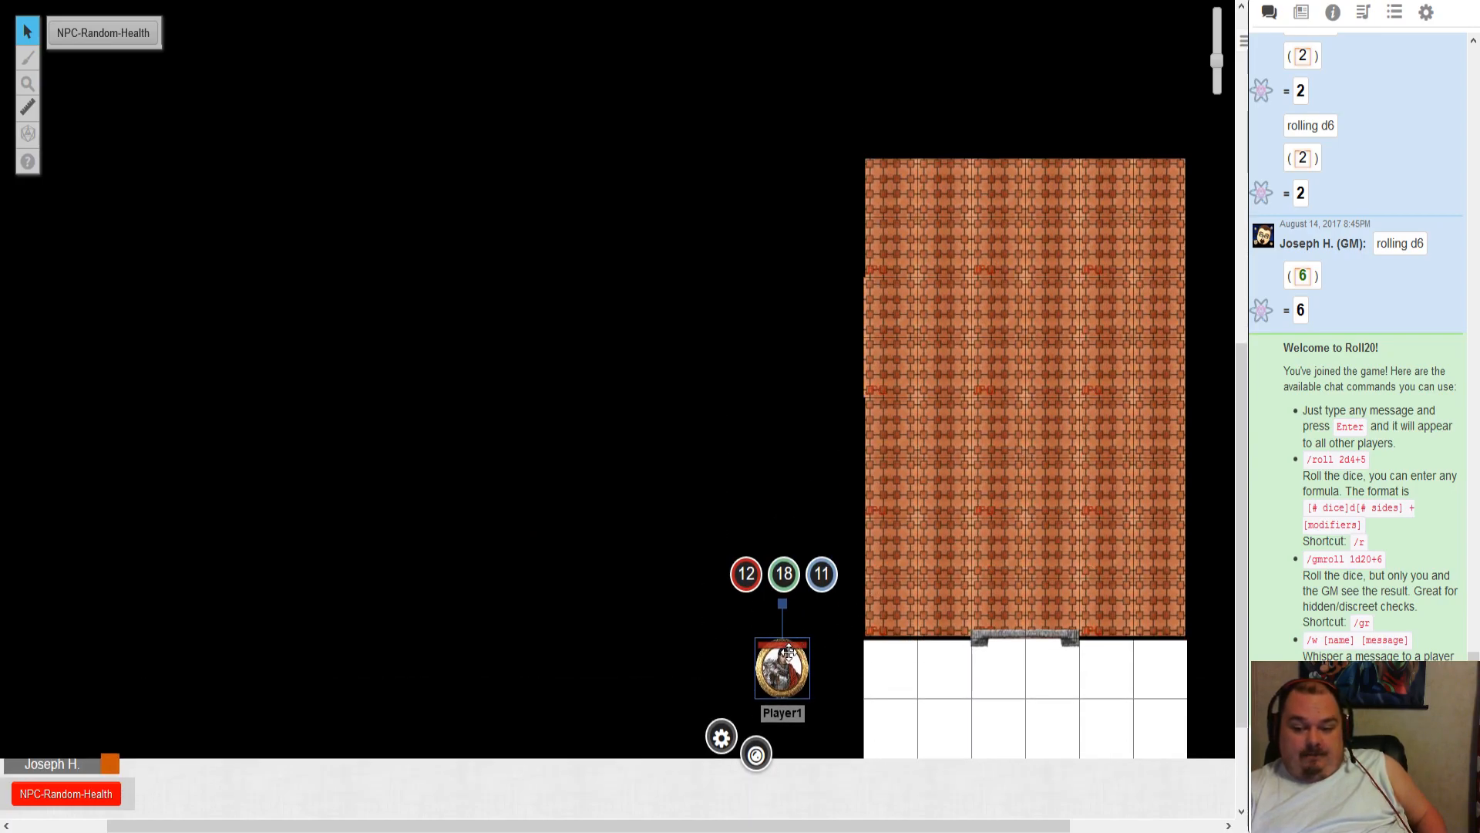
{"action": "left_click_drag", "start_coordinate": [773, 669], "coordinate": [825, 259]}
{"action": "scroll", "coordinate": [968, 324], "scroll_direction": "up", "scroll_amount": 3}
{"action": "scroll", "coordinate": [966, 322], "scroll_direction": "up", "scroll_amount": 3}
{"action": "left_click_drag", "start_coordinate": [819, 480], "coordinate": [1037, 522]}
{"action": "scroll", "coordinate": [1037, 522], "scroll_direction": "down", "scroll_amount": 5}
{"action": "left_click_drag", "start_coordinate": [1044, 353], "coordinate": [1045, 764]}
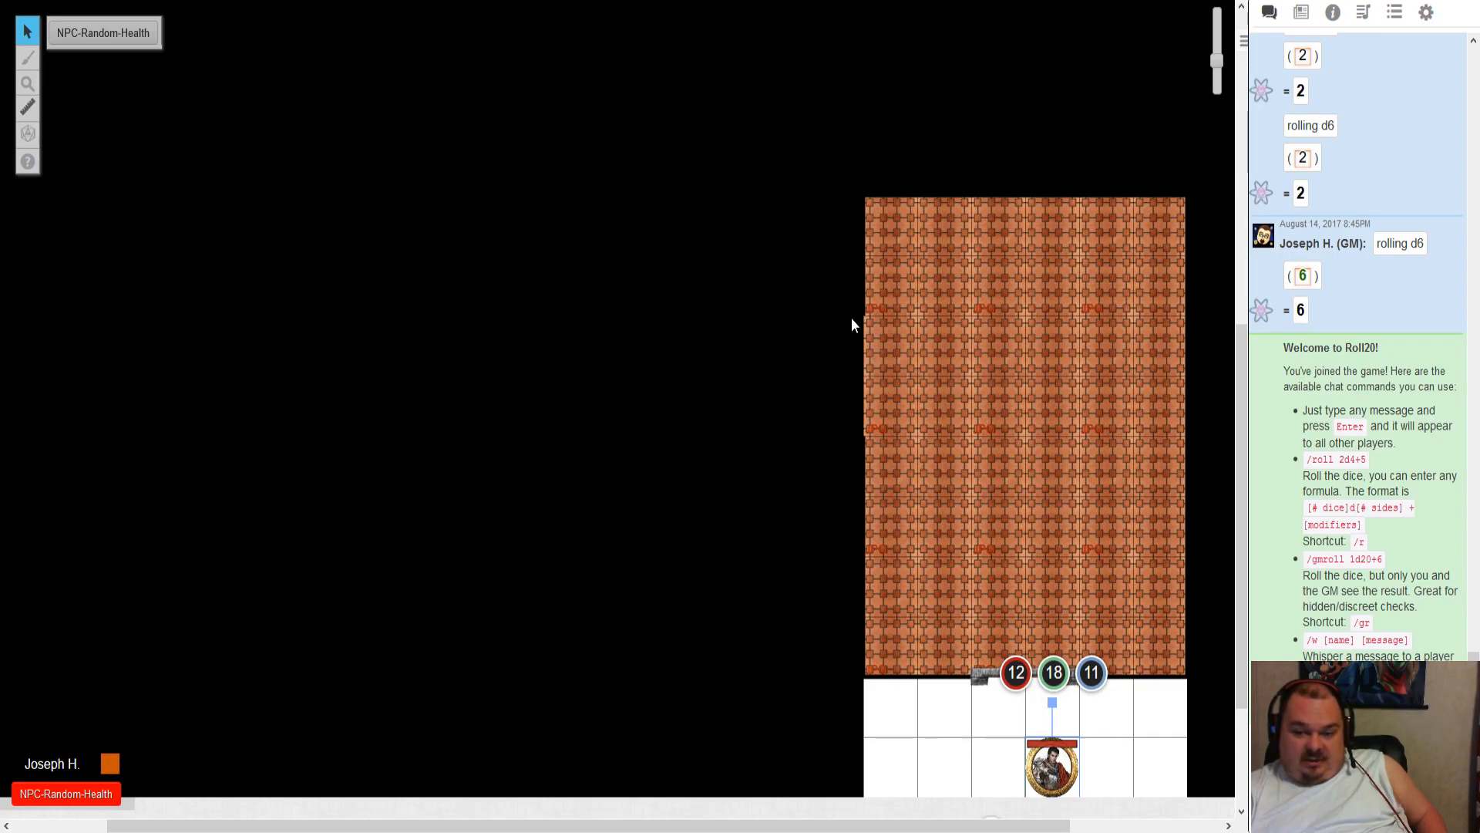
- Place the Player1 token just inside the orange-tiled room at the arch and rejoin the game as GM
{"action": "scroll", "coordinate": [886, 442], "scroll_direction": "down", "scroll_amount": 4}
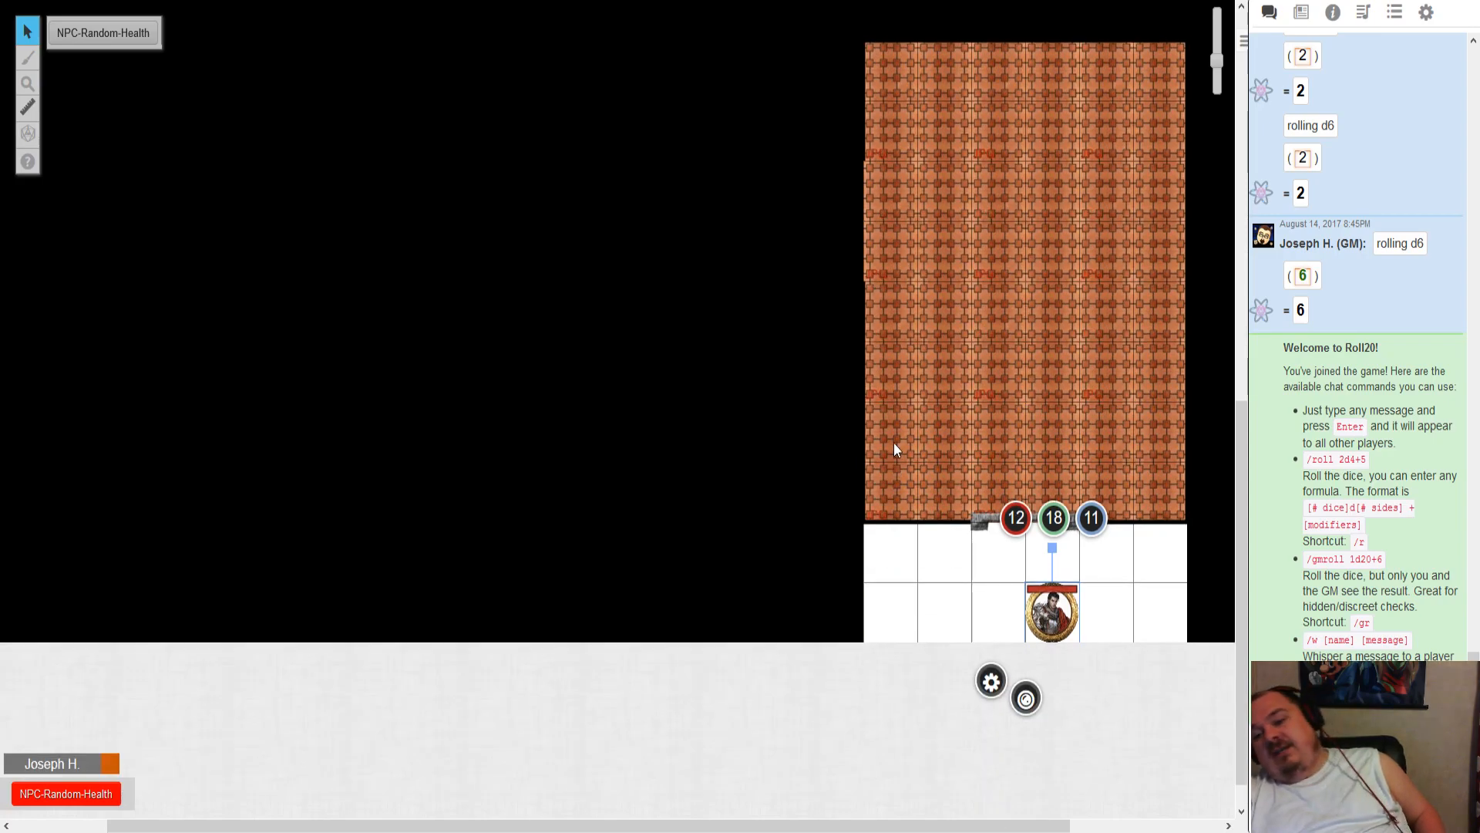
{"action": "scroll", "coordinate": [891, 462], "scroll_direction": "up", "scroll_amount": 3}
{"action": "left_click_drag", "start_coordinate": [1017, 725], "coordinate": [1016, 594]}
{"action": "left_click", "coordinate": [1428, 13]}
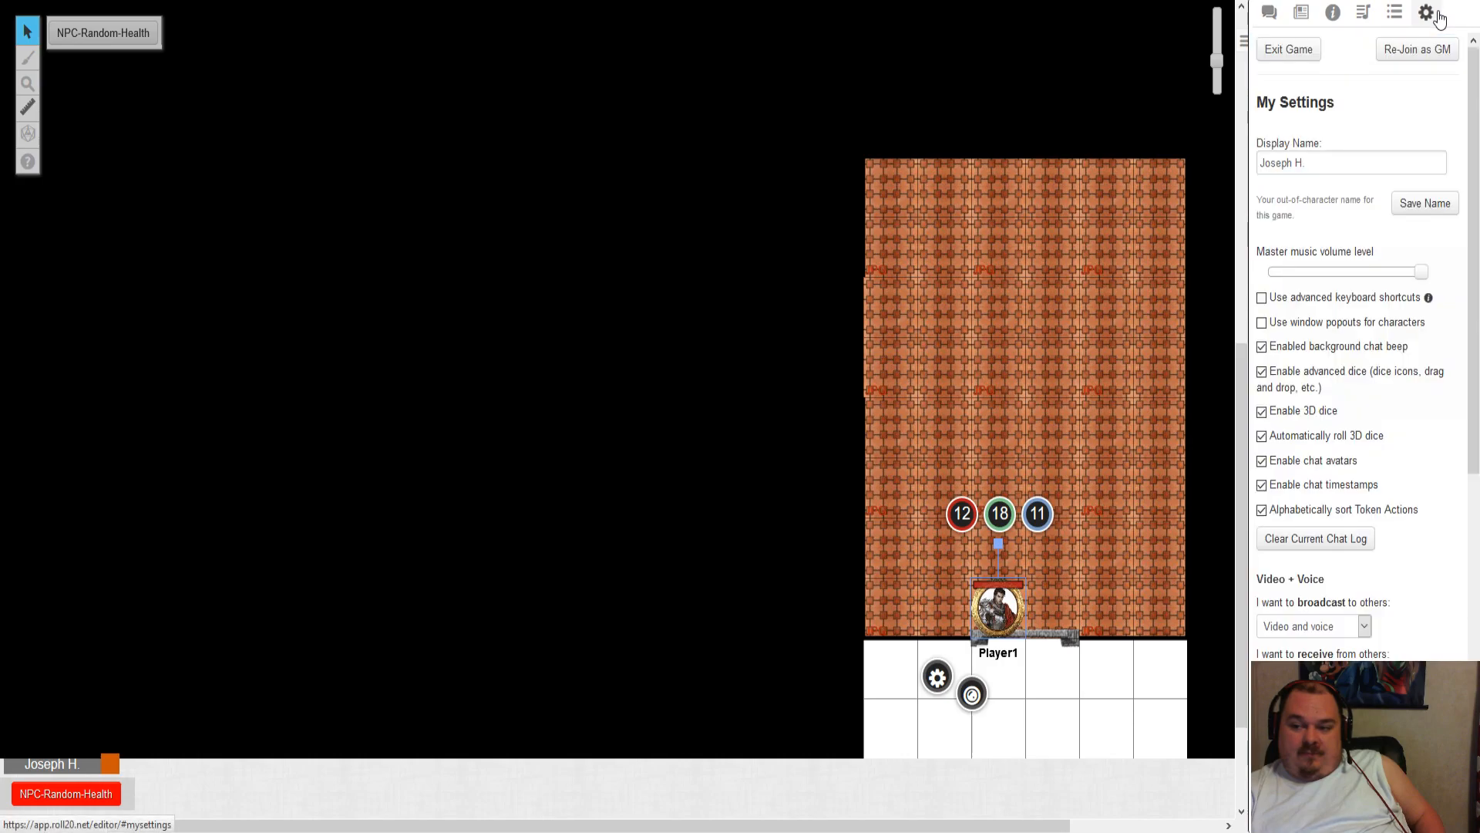
{"action": "left_click", "coordinate": [1433, 57]}
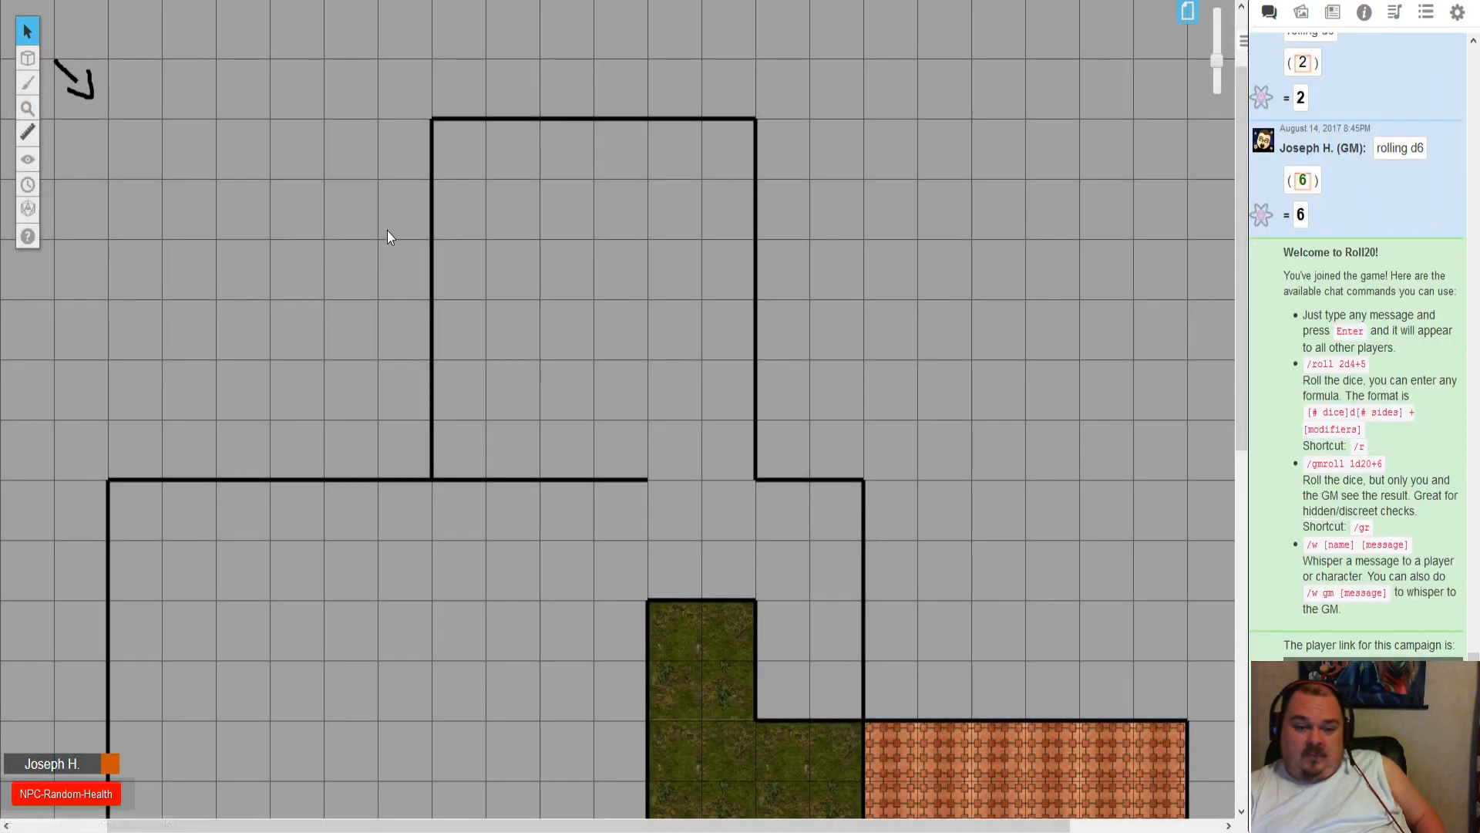
- Check the Fog of War option in the Generic page's settings without changing anything
{"action": "left_click", "coordinate": [1187, 11]}
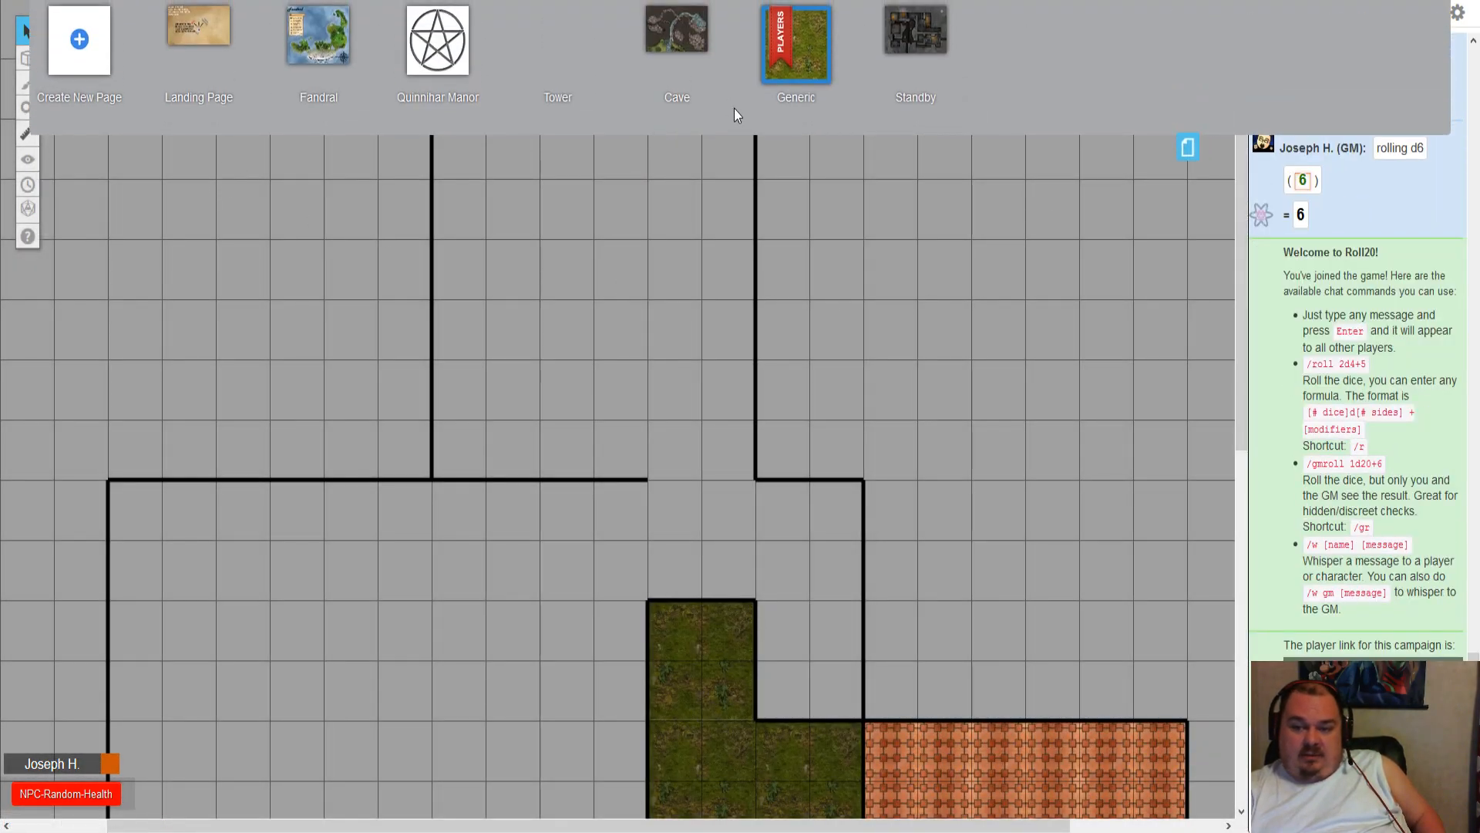
{"action": "left_click", "coordinate": [753, 19]}
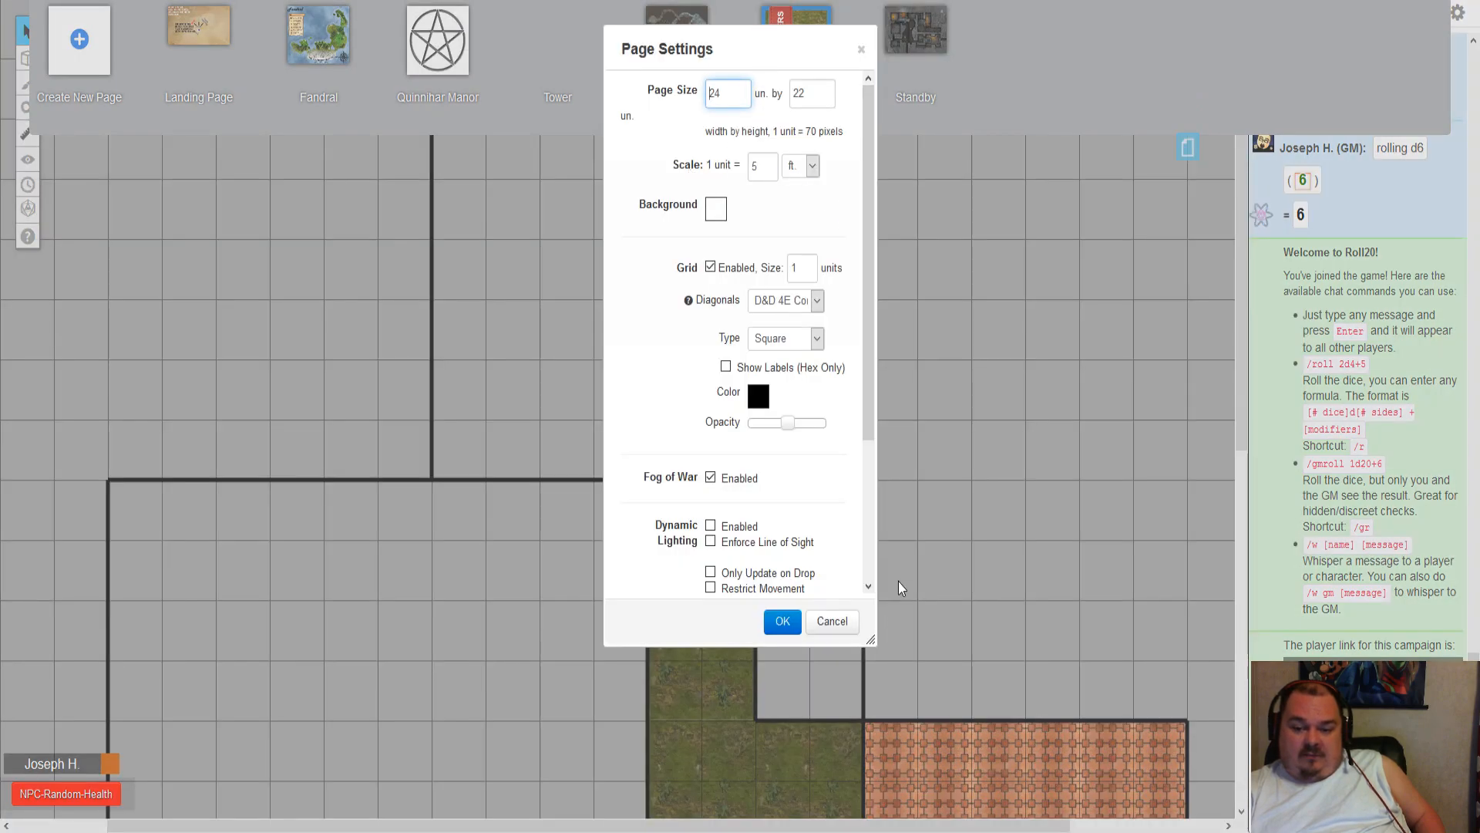
{"action": "left_click", "coordinate": [832, 621]}
{"action": "left_click", "coordinate": [1187, 147]}
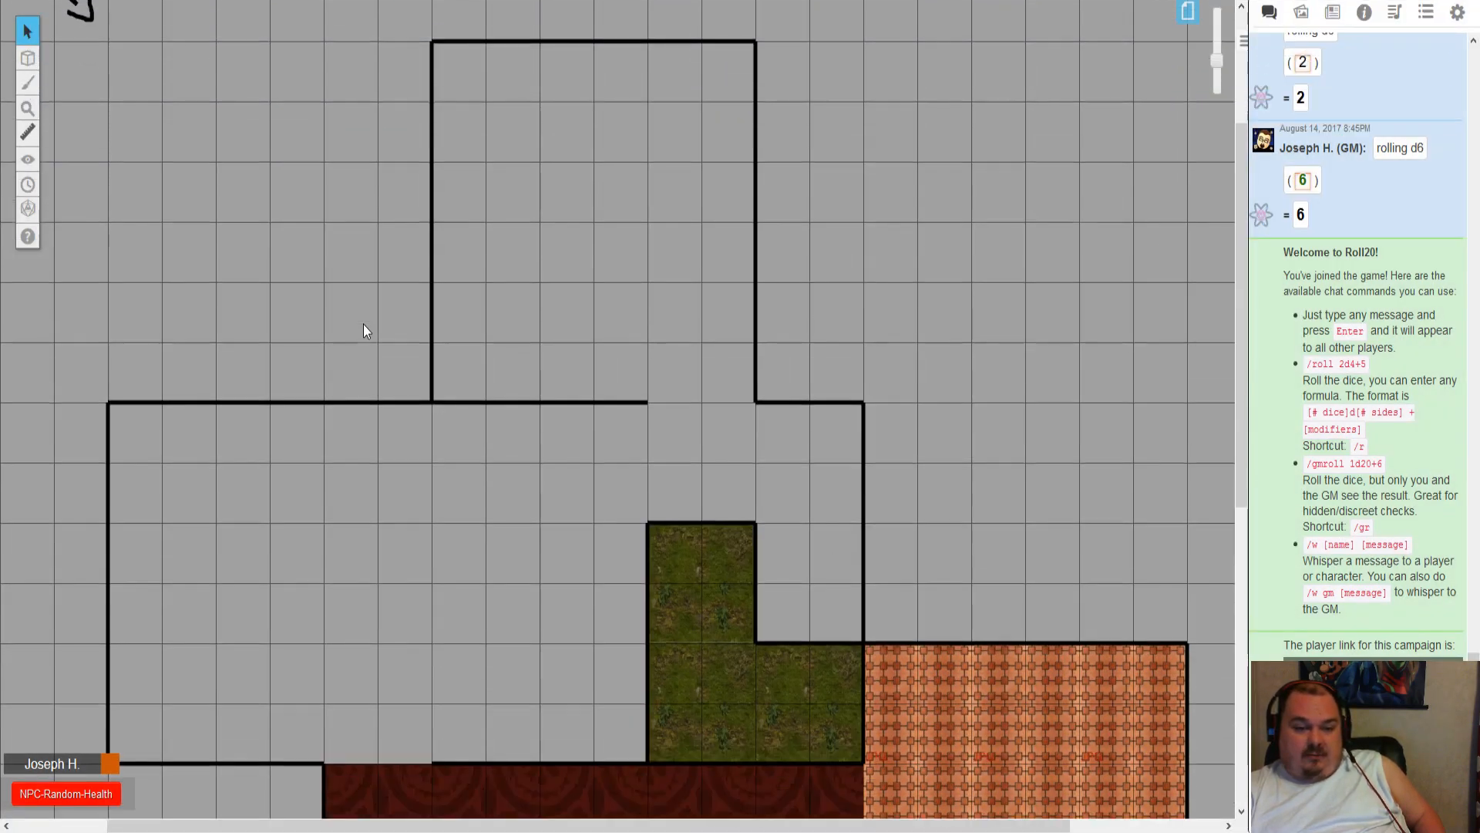
- Reveal four separate rectangular patches of the dark red room with Reveal Areas
{"action": "scroll", "coordinate": [365, 330], "scroll_direction": "down", "scroll_amount": 4}
{"action": "mouse_move", "coordinate": [28, 159]}
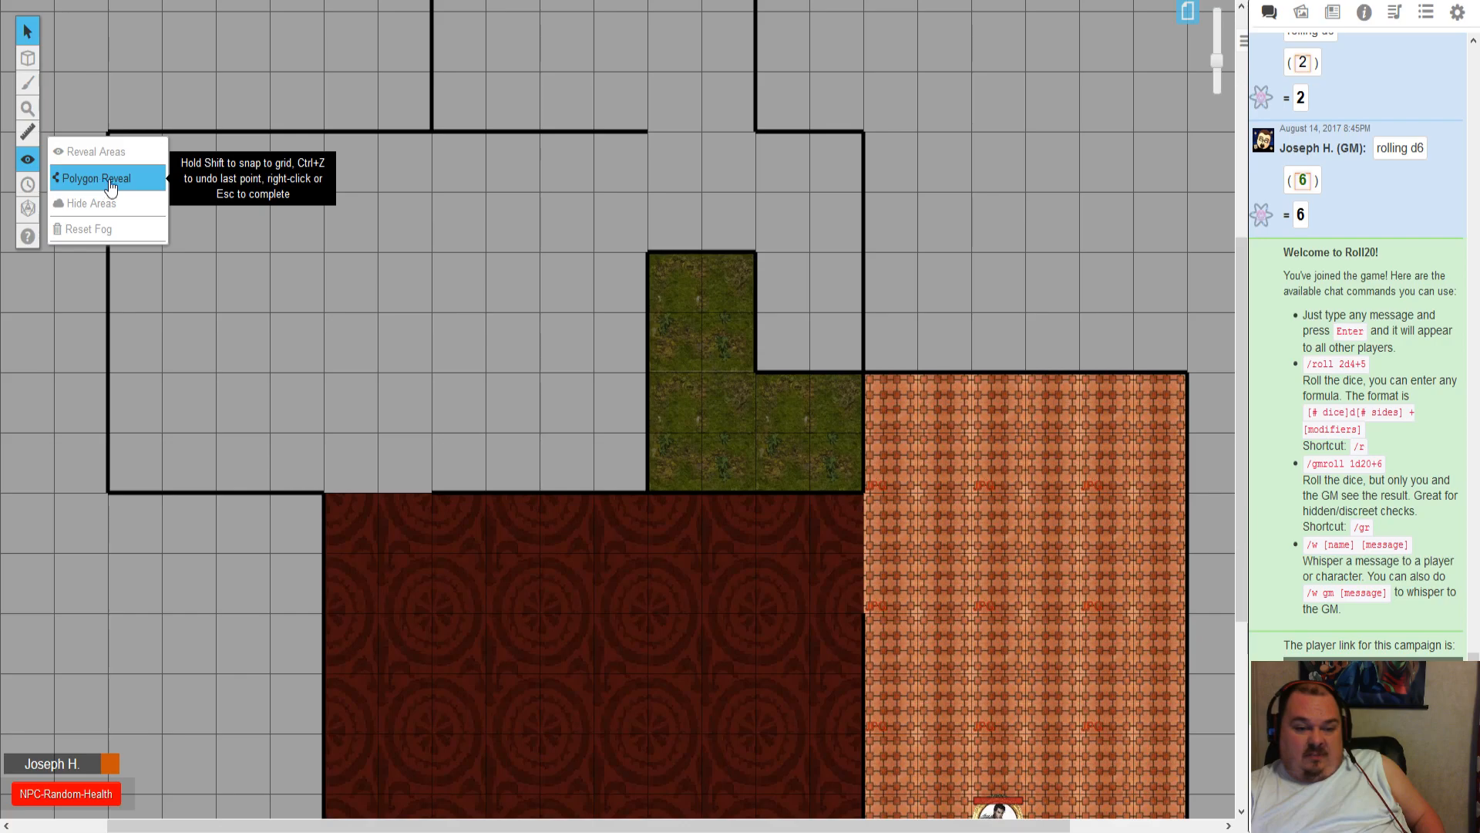
{"action": "left_click", "coordinate": [139, 160]}
{"action": "scroll", "coordinate": [902, 323], "scroll_direction": "down", "scroll_amount": 4}
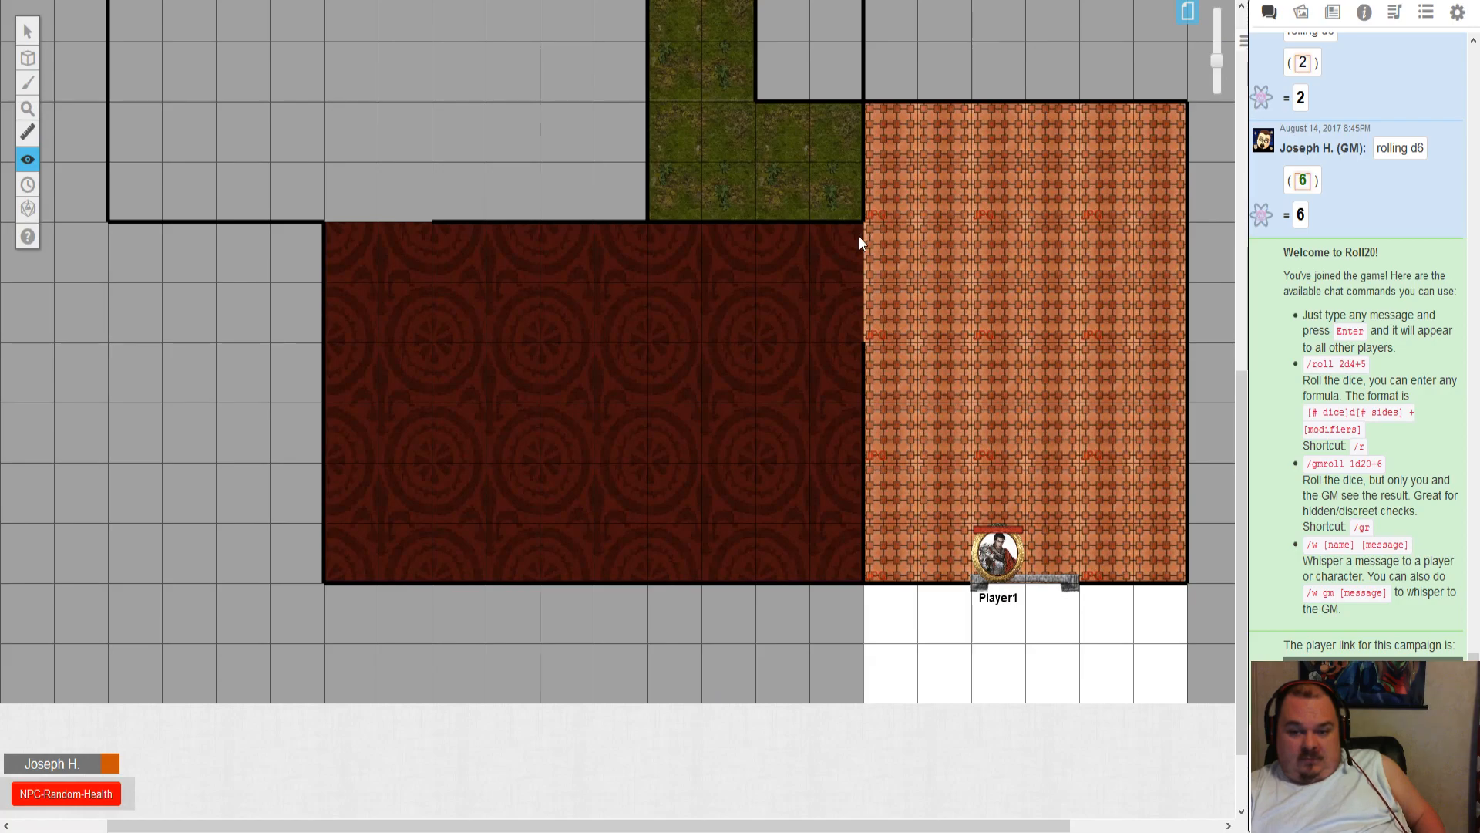
{"action": "left_click_drag", "start_coordinate": [815, 262], "coordinate": [710, 351]}
{"action": "left_click_drag", "start_coordinate": [641, 401], "coordinate": [509, 509]}
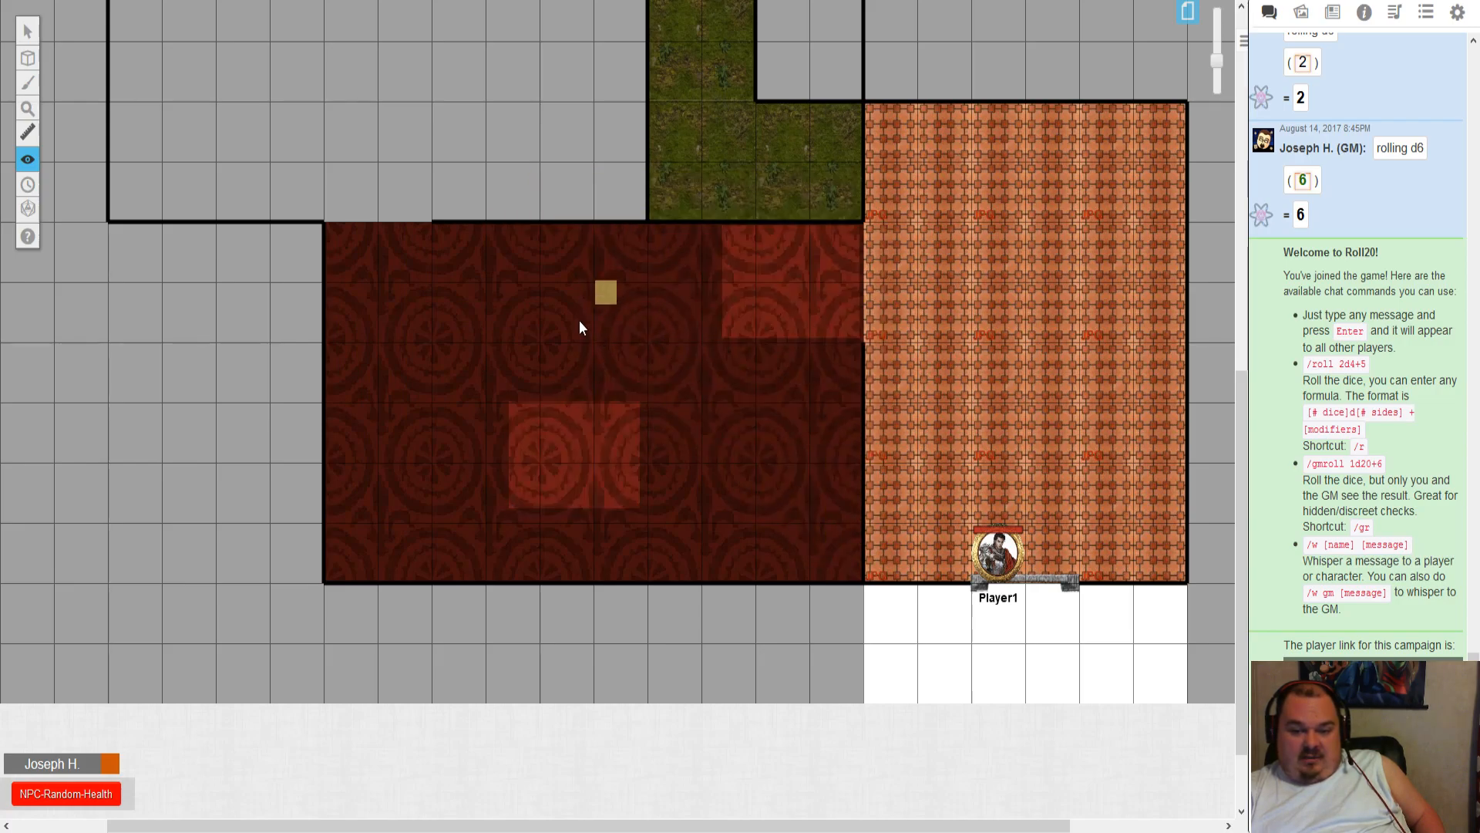
{"action": "left_click_drag", "start_coordinate": [591, 309], "coordinate": [523, 365]}
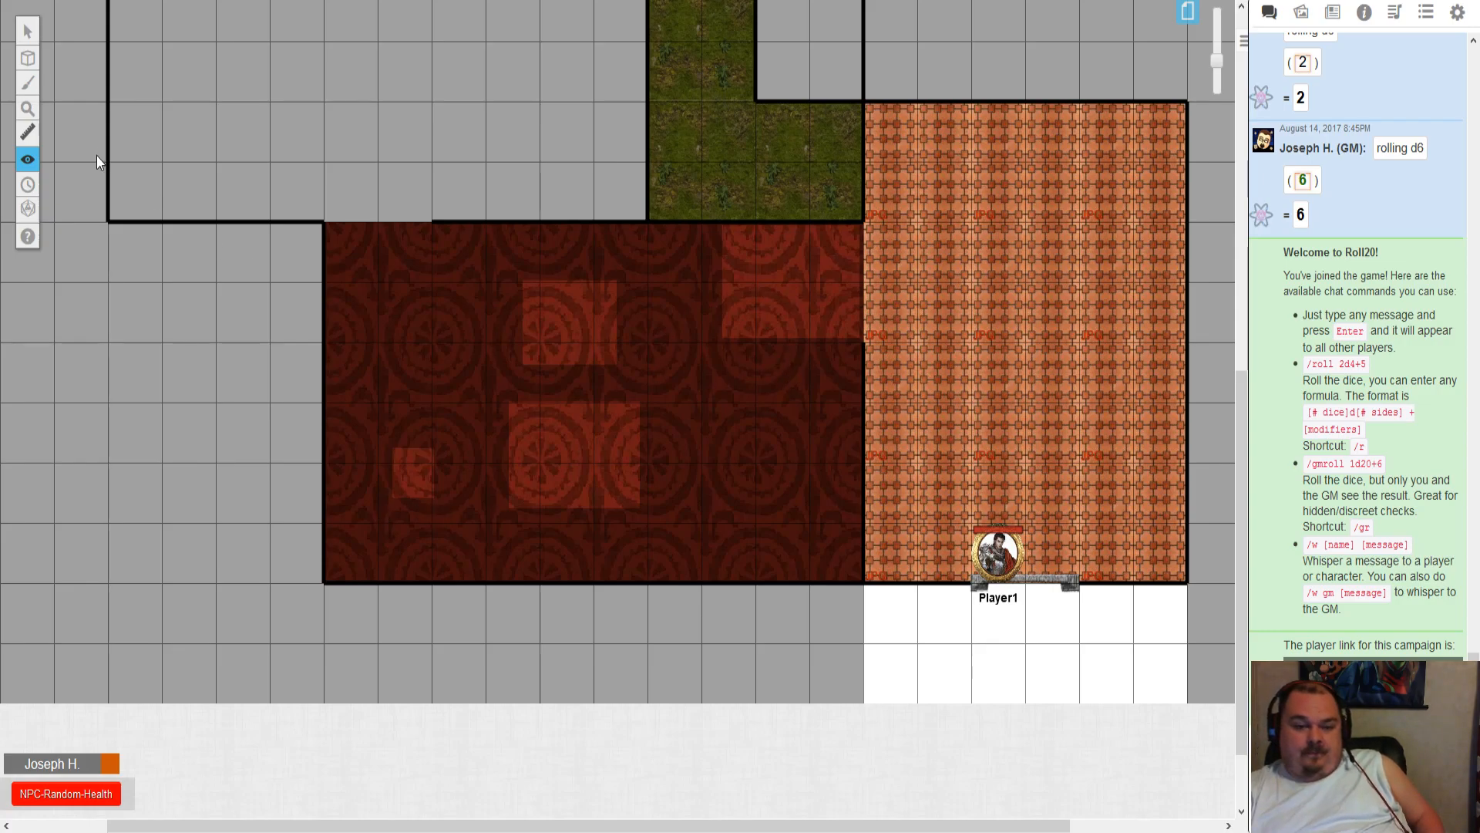
- Reset the fog to hide the whole map
{"action": "mouse_move", "coordinate": [28, 159]}
{"action": "left_click", "coordinate": [108, 231]}
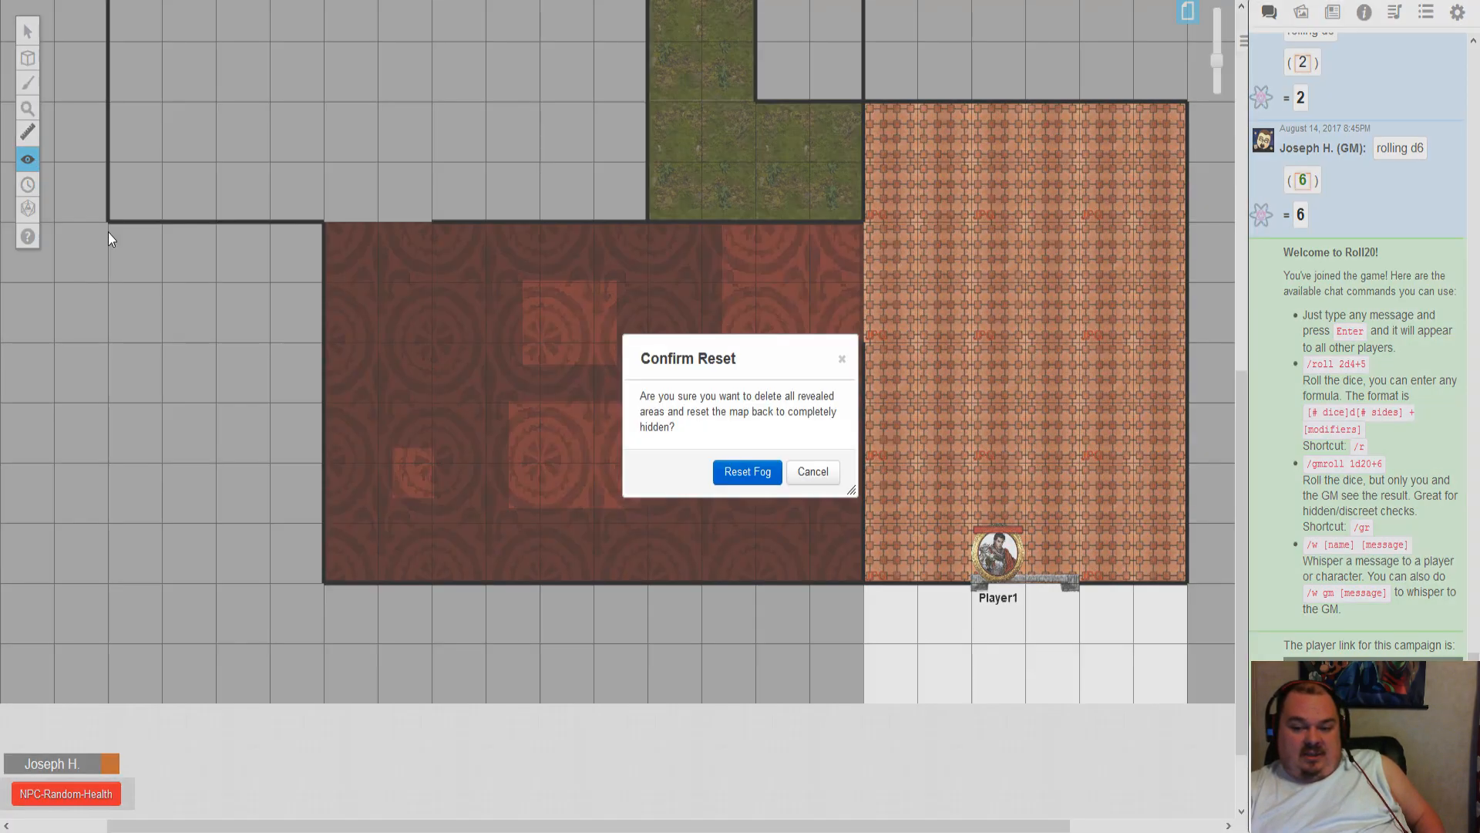
{"action": "left_click", "coordinate": [738, 473]}
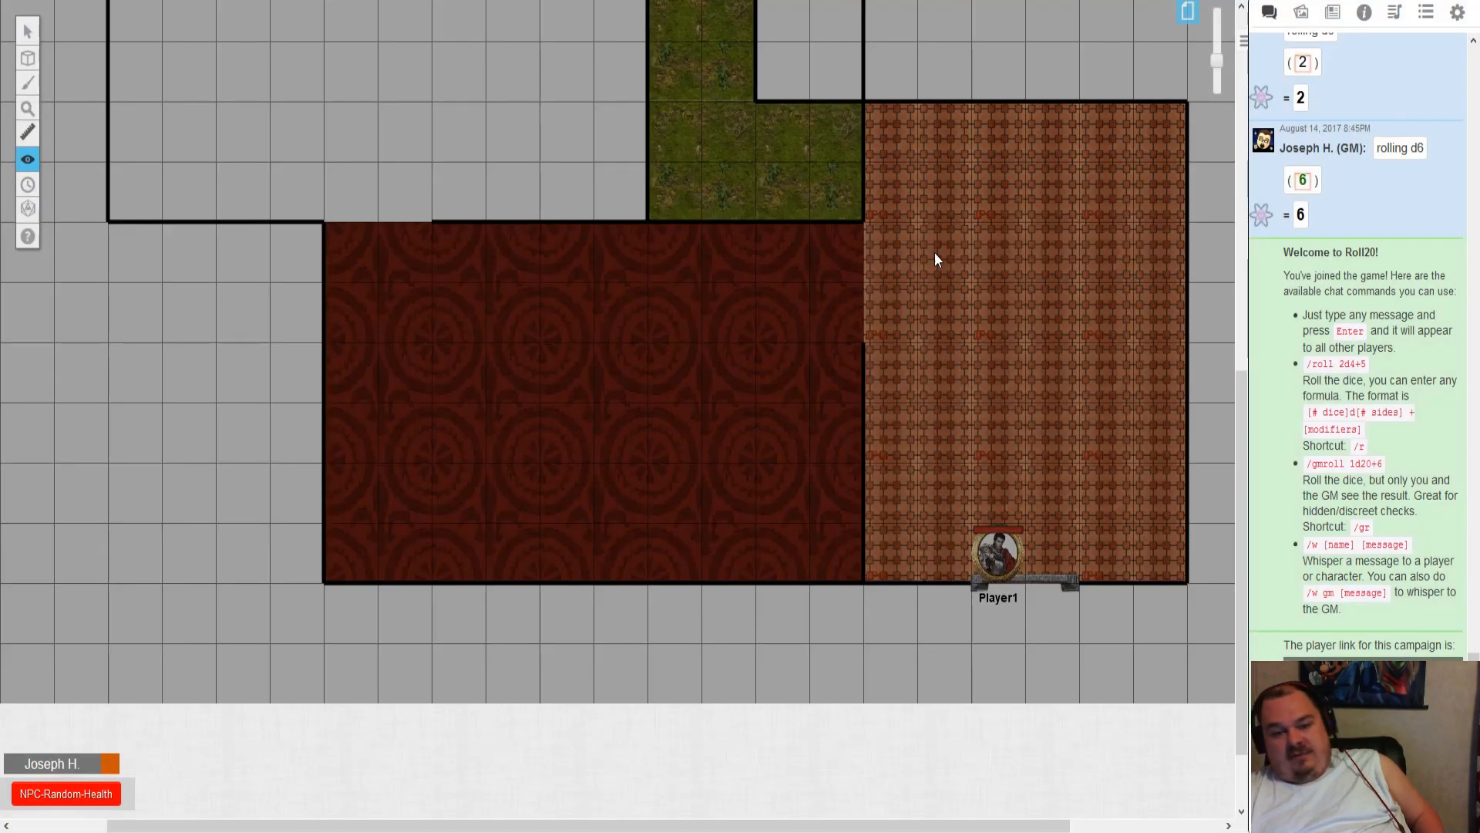
- Reveal one large rectangle, about 19 by 9 squares, across the dark red and orange-tiled rooms with Reveal Areas
{"action": "mouse_move", "coordinate": [33, 160]}
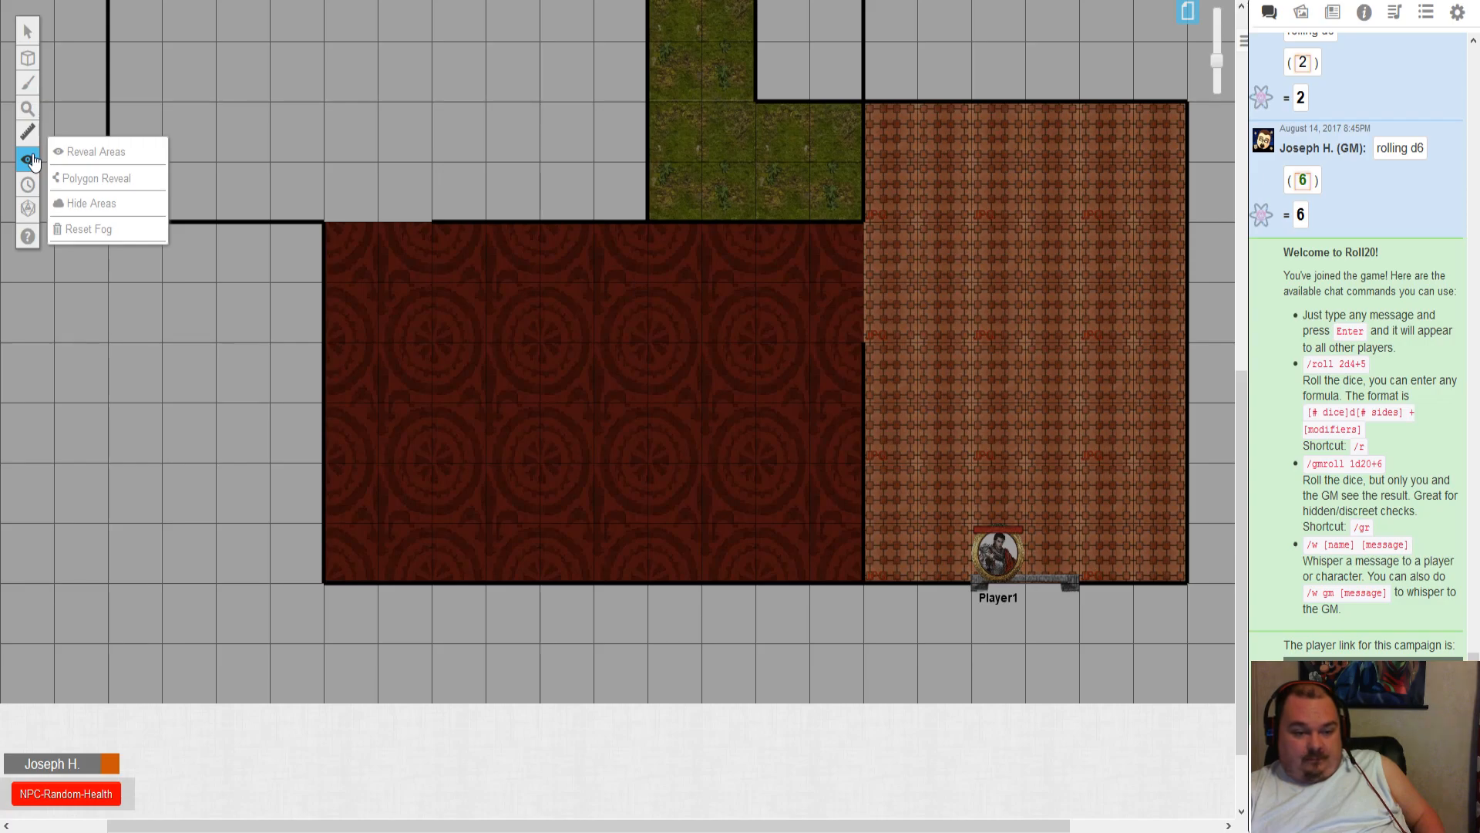
{"action": "left_click", "coordinate": [85, 151]}
{"action": "left_click_drag", "start_coordinate": [175, 96], "coordinate": [1226, 643]}
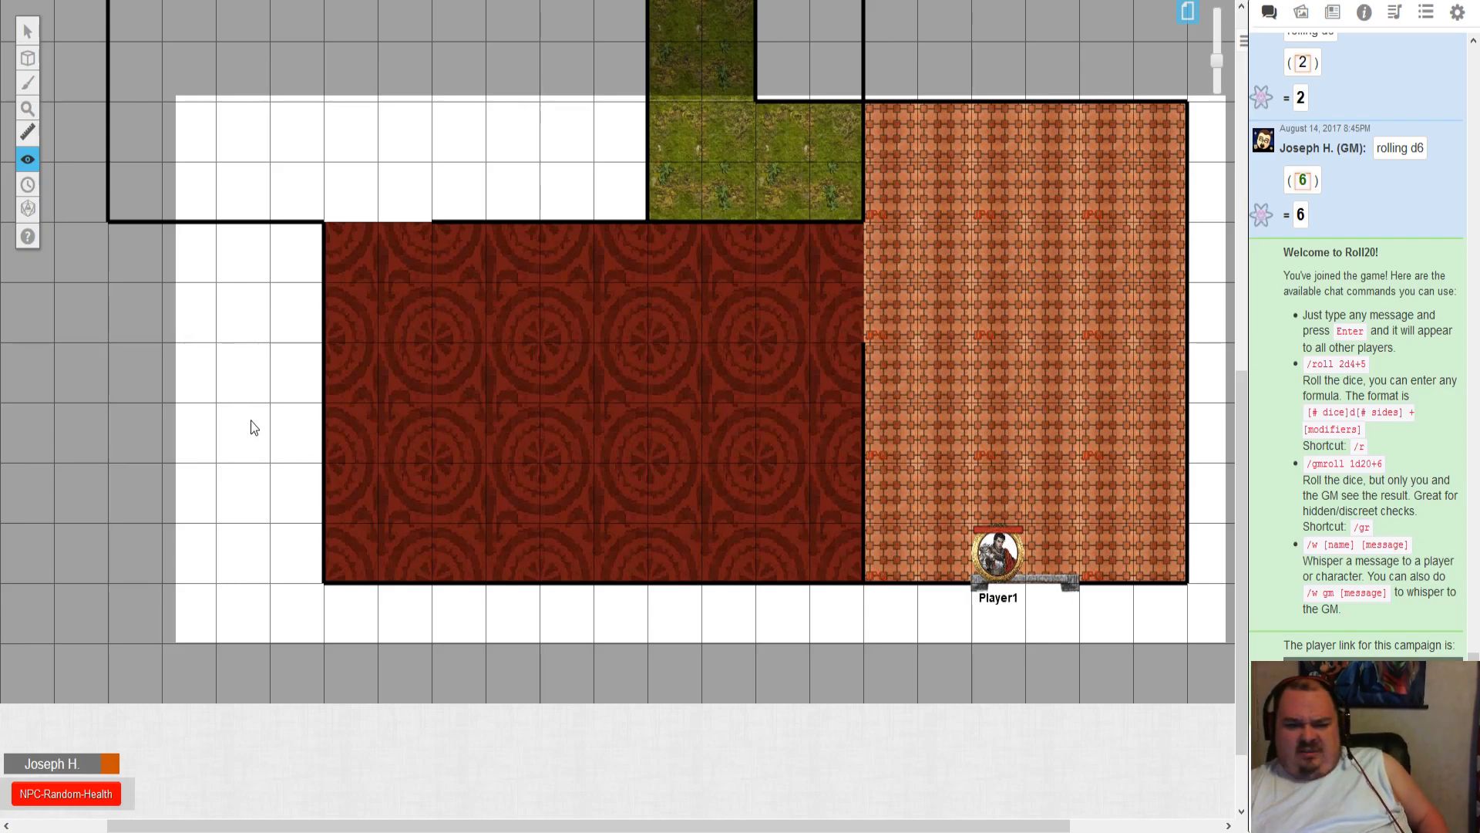
- Hide the western part of the dark red room, about six and a half by six squares, with Hide Areas
{"action": "mouse_move", "coordinate": [27, 159]}
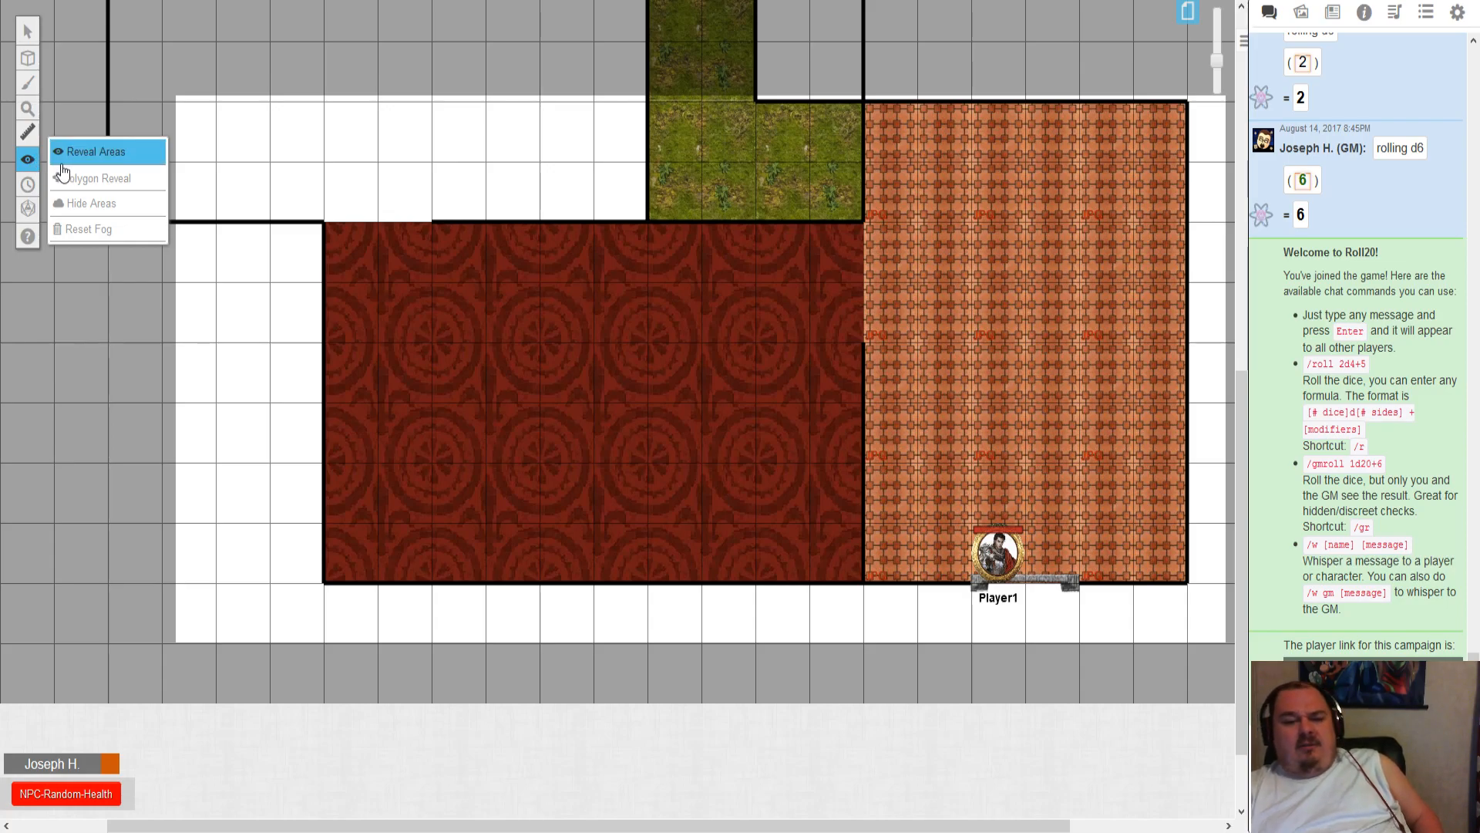
{"action": "left_click", "coordinate": [128, 212]}
{"action": "left_click_drag", "start_coordinate": [327, 221], "coordinate": [677, 585]}
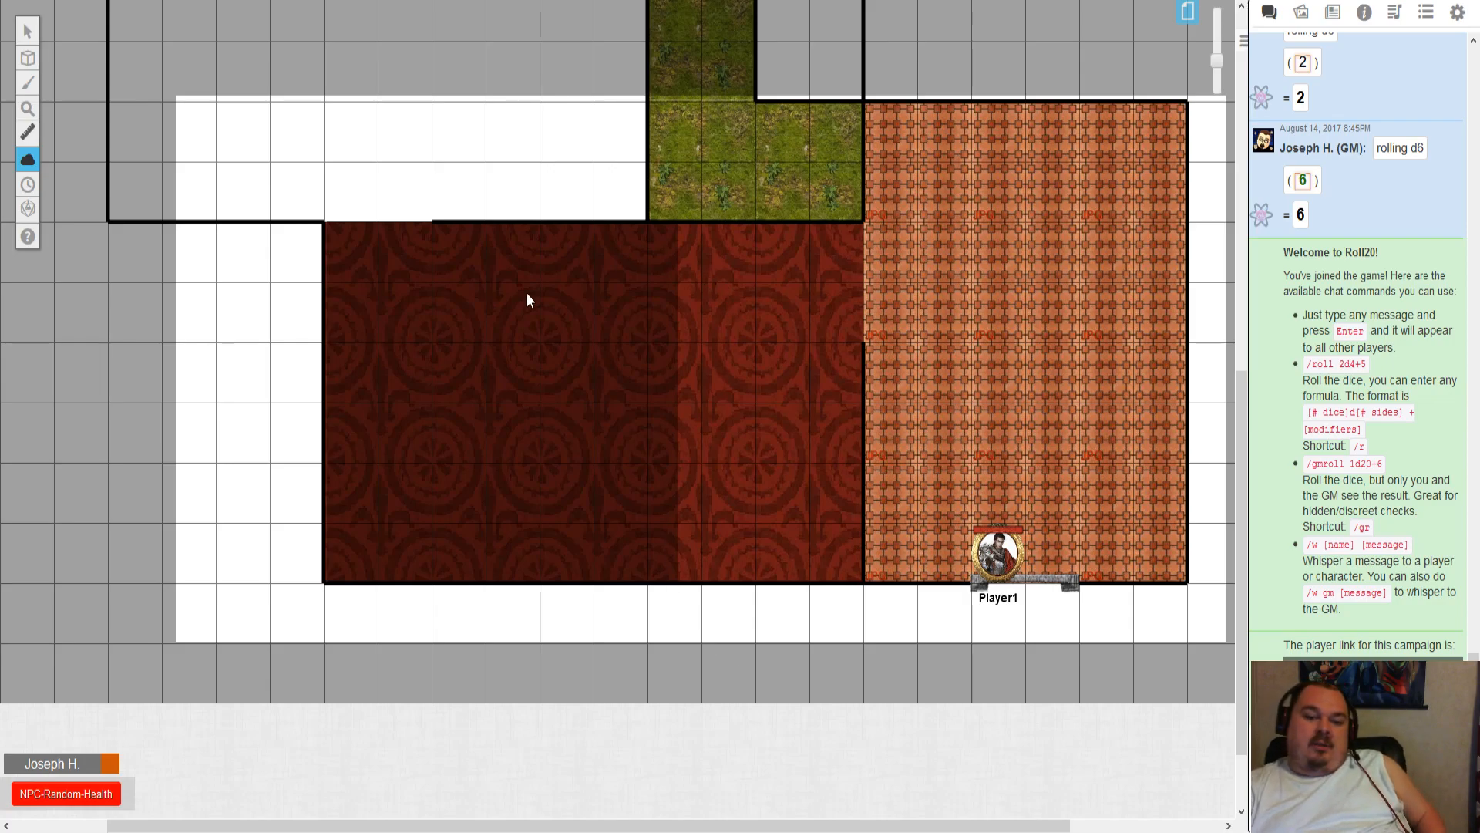
- Disable Fog of War for the Generic page
{"action": "left_click", "coordinate": [1187, 11]}
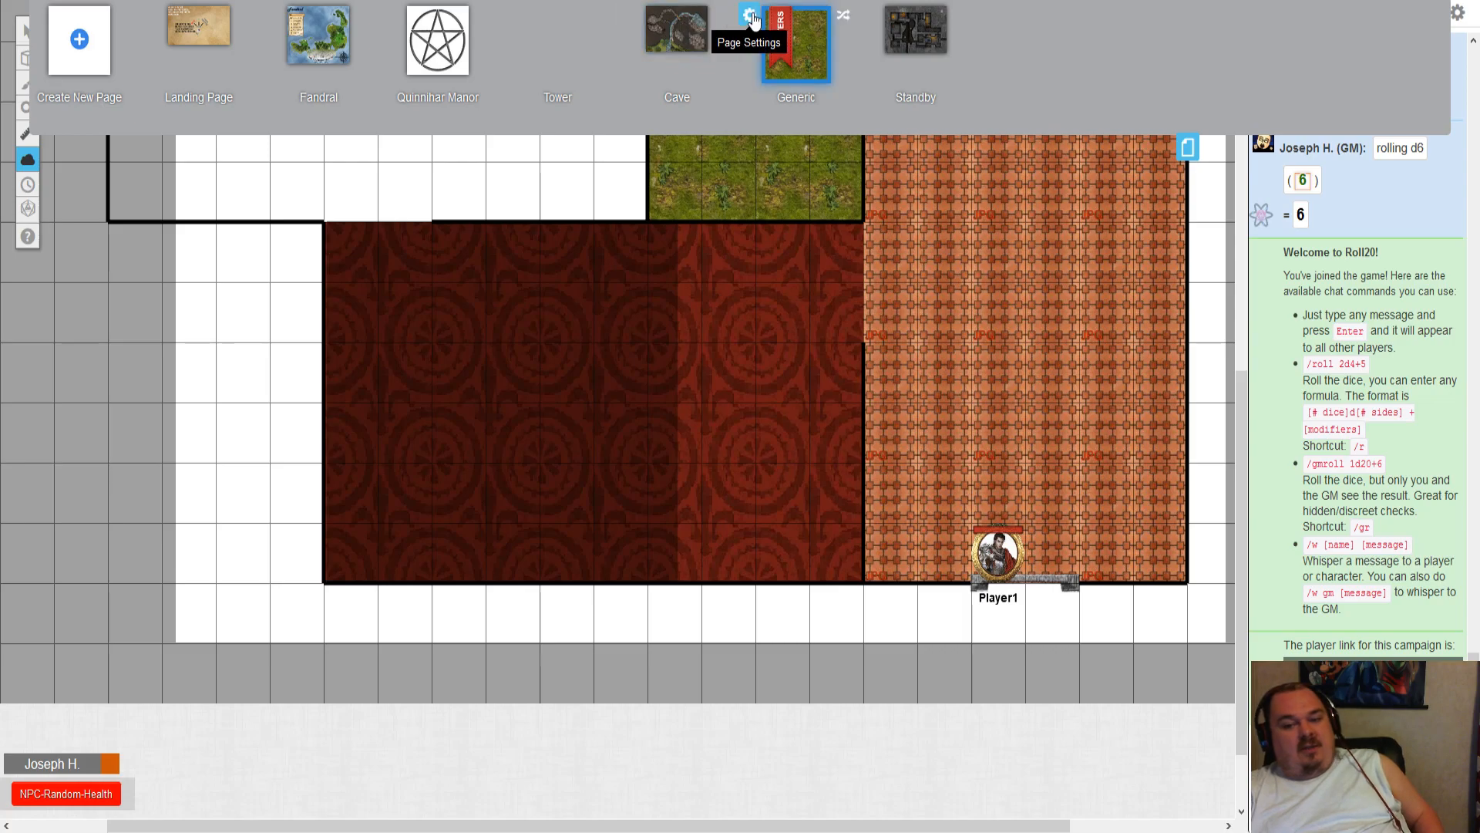
{"action": "left_click", "coordinate": [753, 17]}
{"action": "left_click", "coordinate": [711, 478]}
{"action": "left_click", "coordinate": [783, 621]}
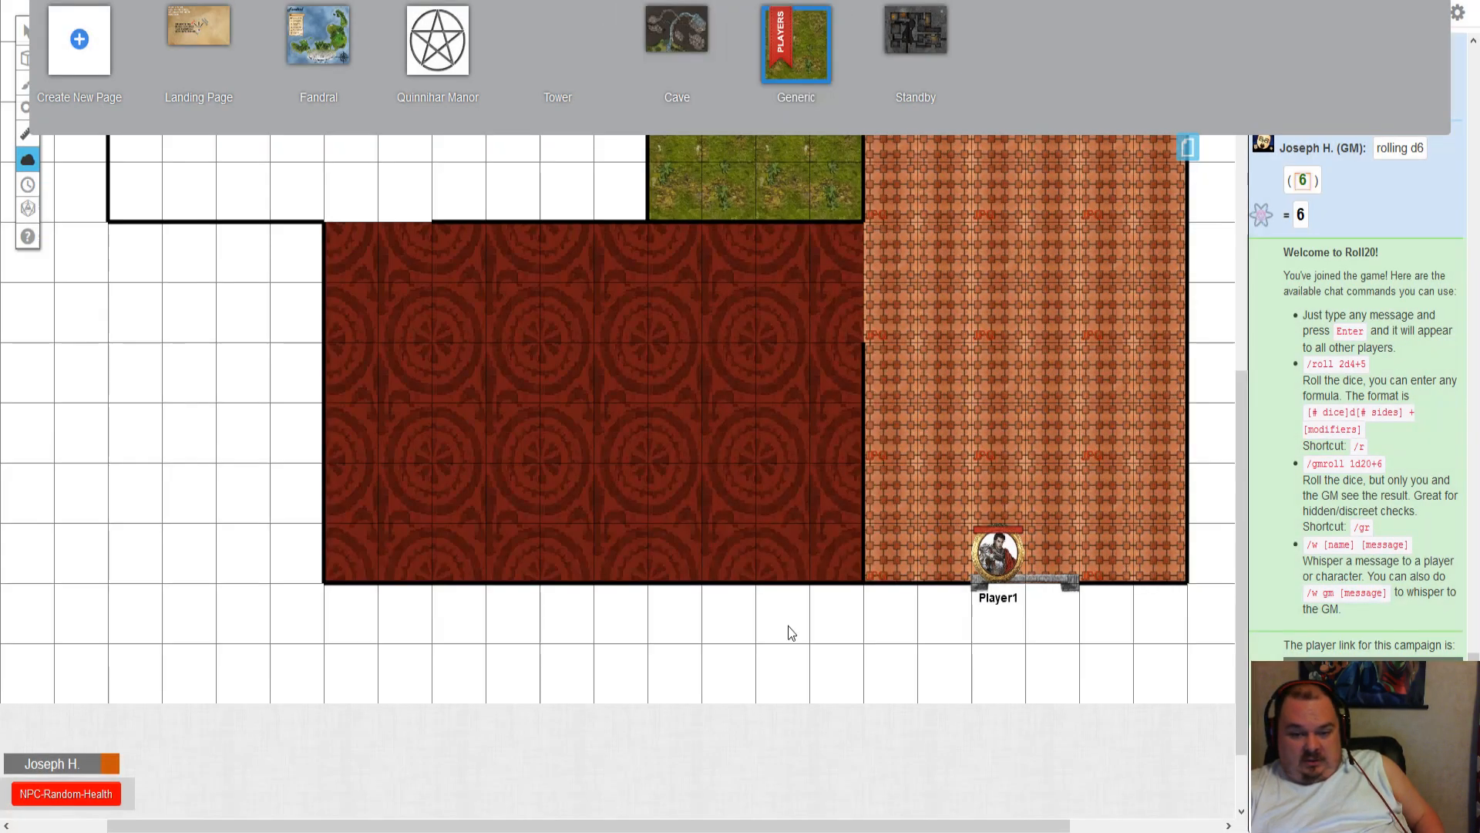
- Enable Dynamic Lighting with Enforce Line of Sight and Restrict Movement for the Generic page
{"action": "left_click", "coordinate": [754, 19]}
{"action": "scroll", "coordinate": [753, 279], "scroll_direction": "down", "scroll_amount": 2}
{"action": "scroll", "coordinate": [754, 276], "scroll_direction": "down", "scroll_amount": 1}
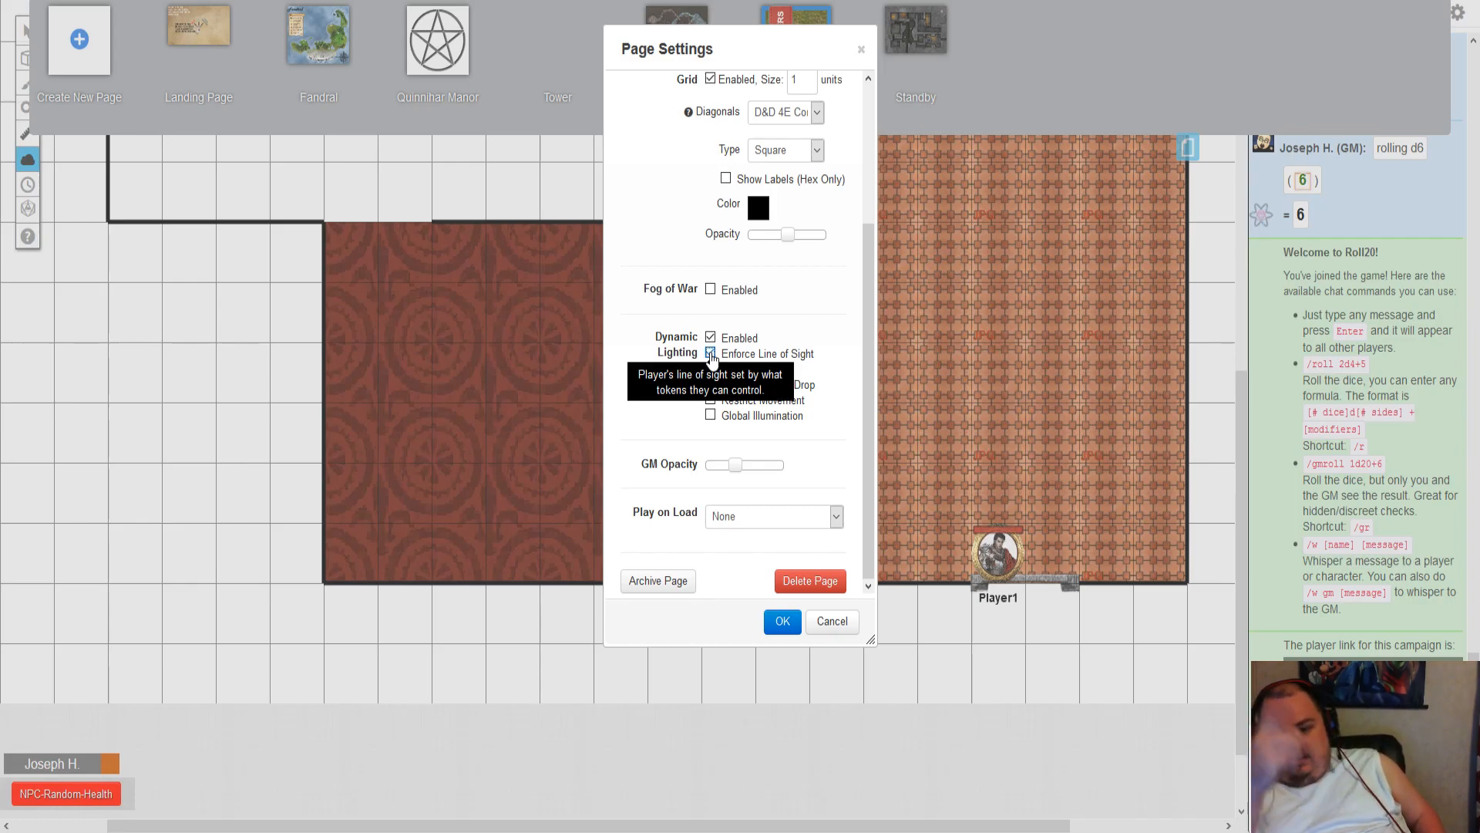
{"action": "left_click", "coordinate": [795, 407]}
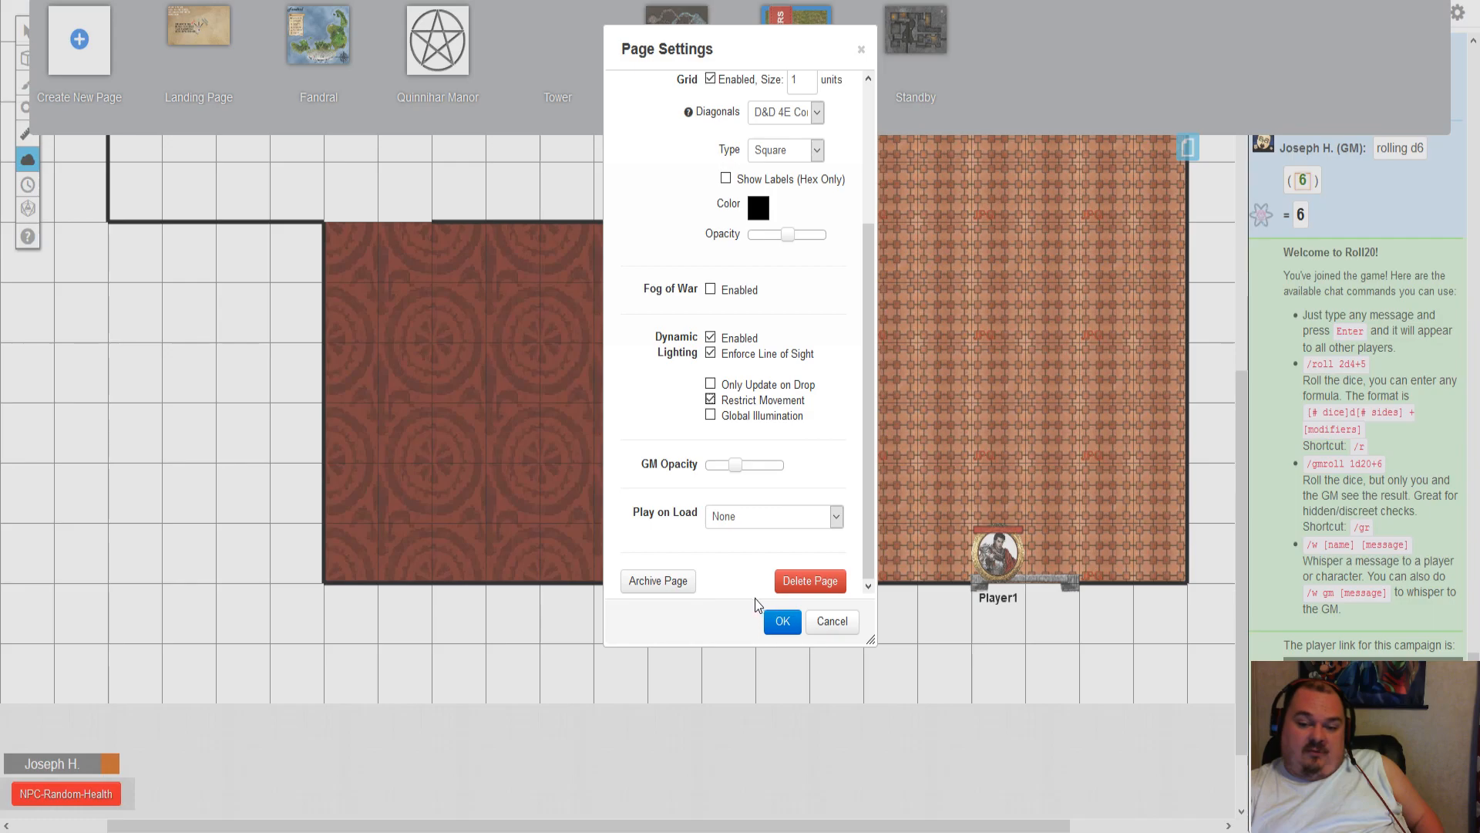
{"action": "left_click", "coordinate": [783, 625]}
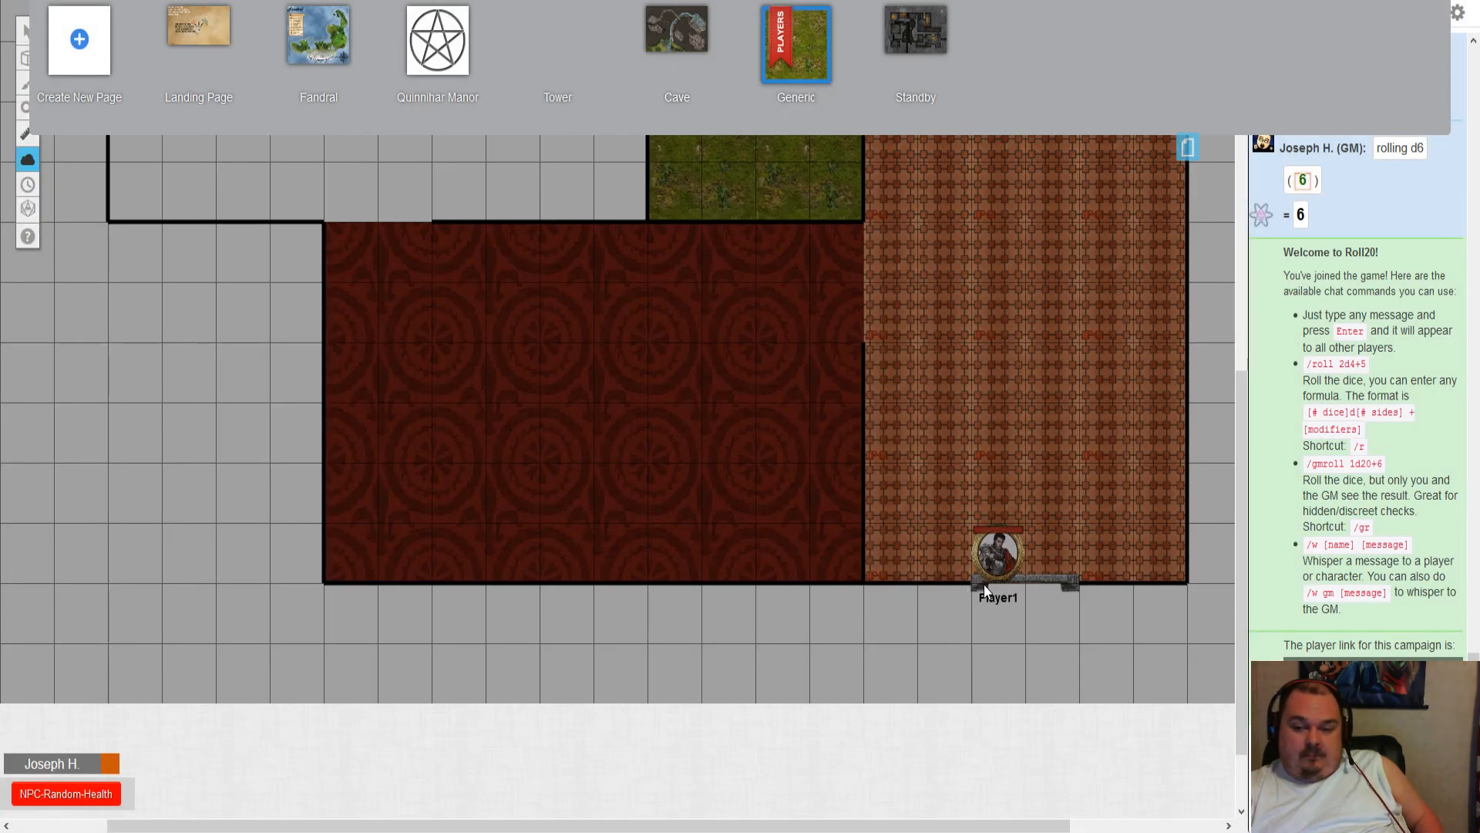
{"action": "scroll", "coordinate": [985, 585], "scroll_direction": "up", "scroll_amount": 3}
{"action": "scroll", "coordinate": [1017, 358], "scroll_direction": "up", "scroll_amount": 3}
{"action": "left_click", "coordinate": [1187, 146]}
{"action": "scroll", "coordinate": [1131, 251], "scroll_direction": "down", "scroll_amount": 5}
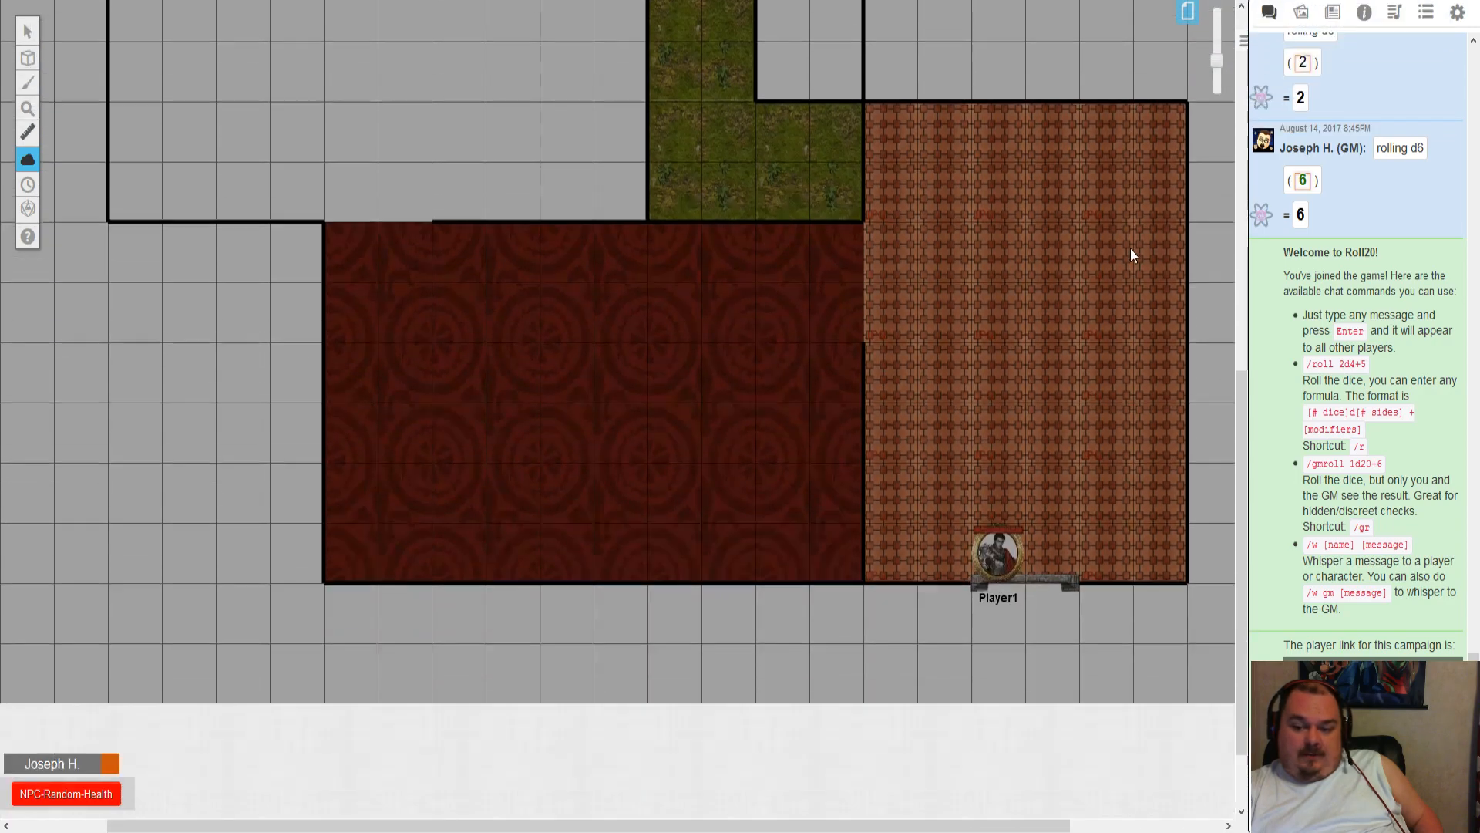
- Move the Player1 token out of the orange-tiled room to the square directly below the arch's right half
{"action": "mouse_move", "coordinate": [23, 66]}
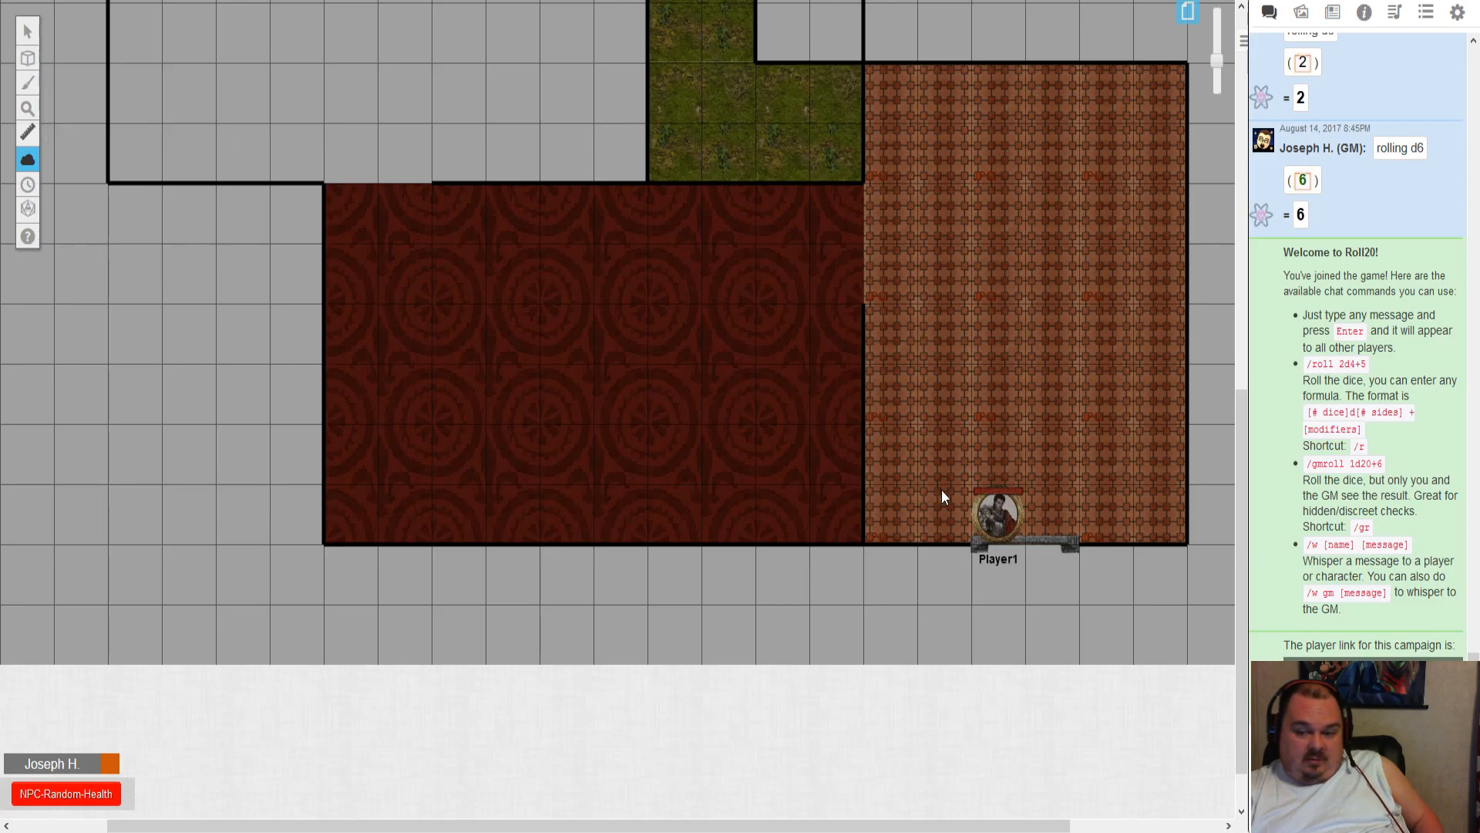
{"action": "left_click", "coordinate": [28, 31]}
{"action": "left_click_drag", "start_coordinate": [1000, 515], "coordinate": [1052, 583]}
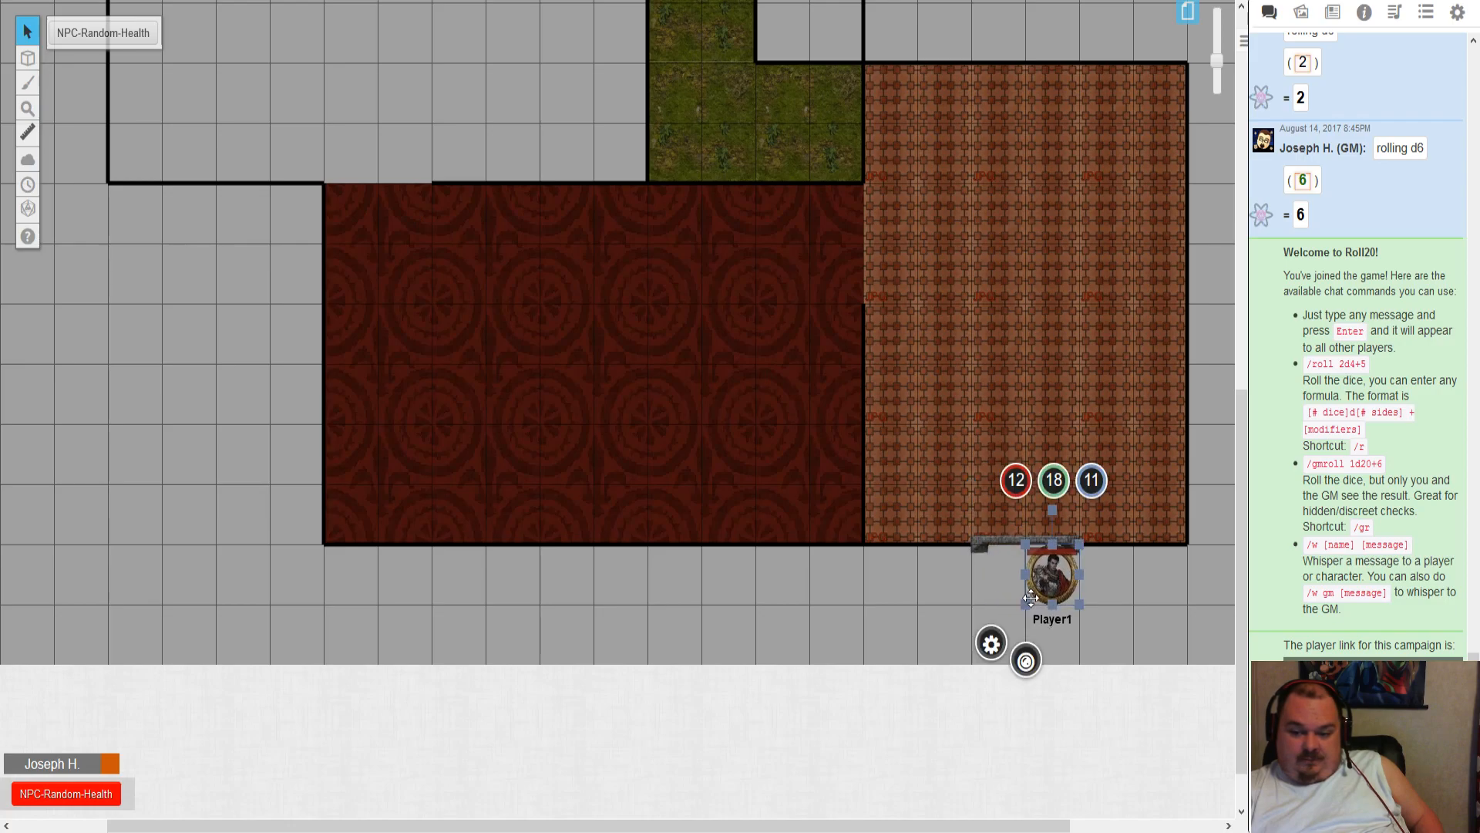
- Make the Player1 token emit light with a 20 ft radius and dim light starting at 5 ft
{"action": "double_click", "coordinate": [1052, 584]}
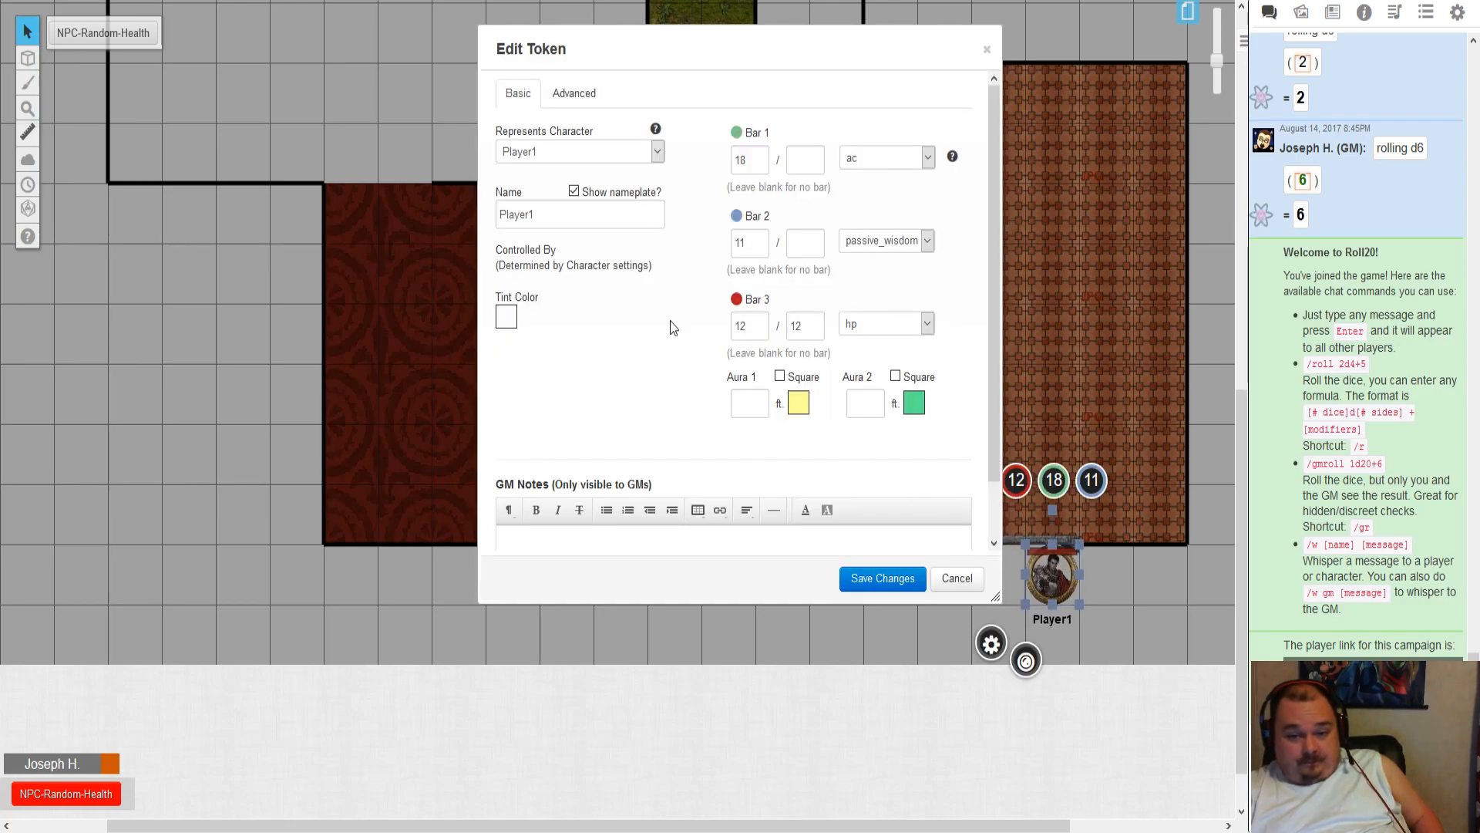
{"action": "left_click", "coordinate": [590, 92]}
{"action": "left_click", "coordinate": [756, 152]}
{"action": "type", "text": "202"}
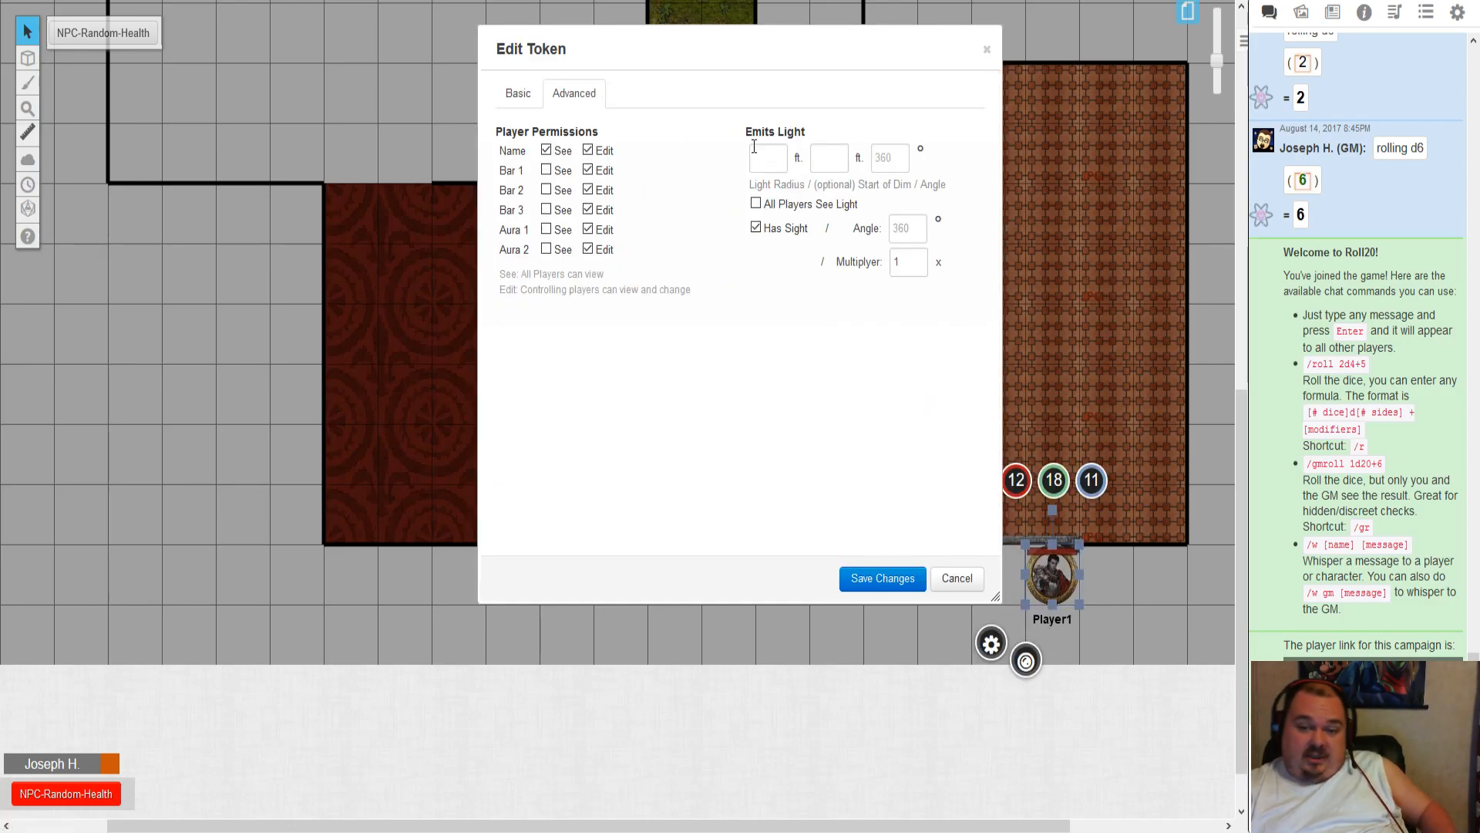
{"action": "key", "text": "BackSpace"}
{"action": "key", "text": "Tab"}
{"action": "type", "text": "5"}
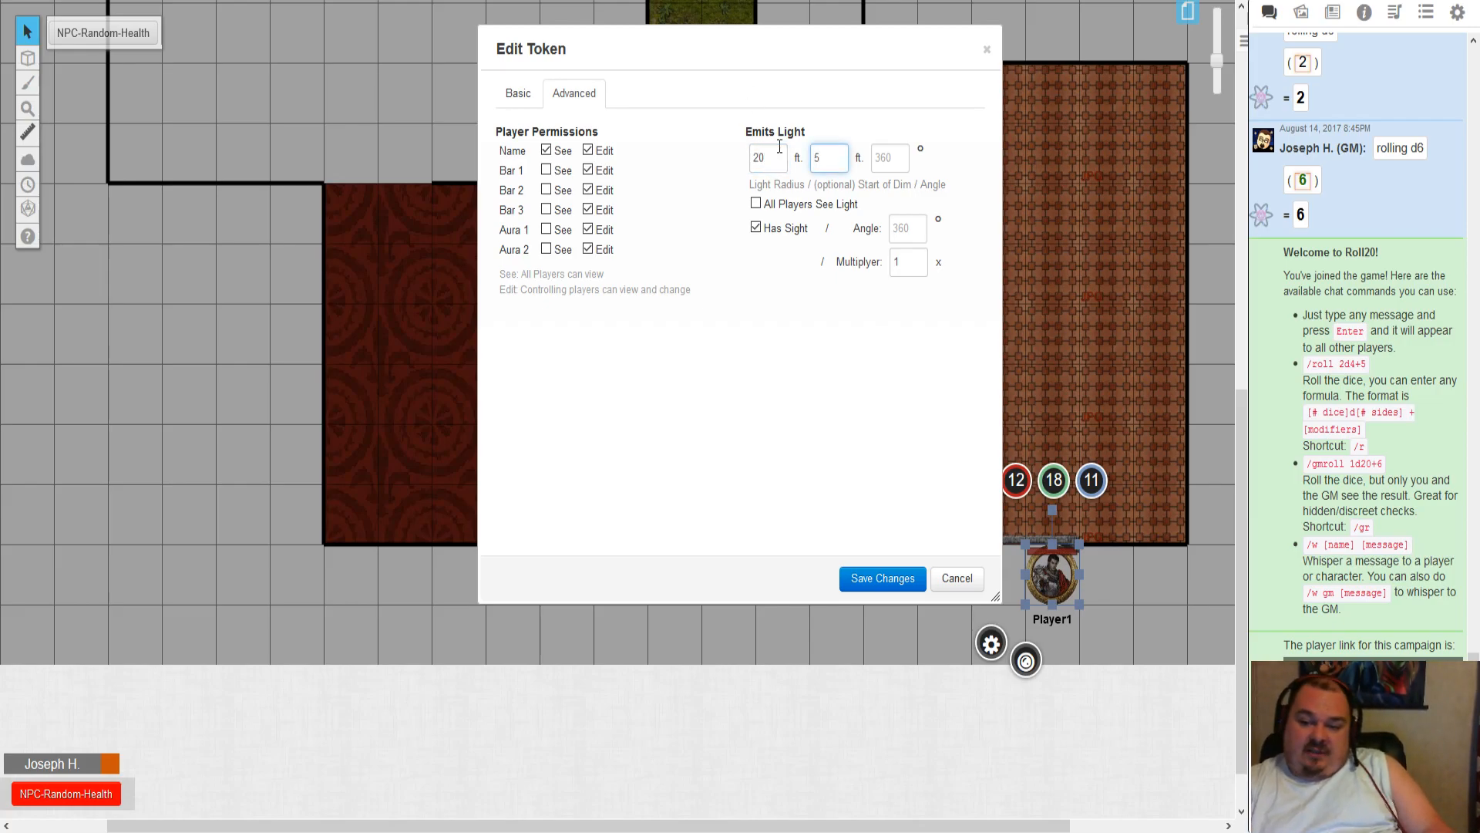
{"action": "left_click", "coordinate": [883, 578]}
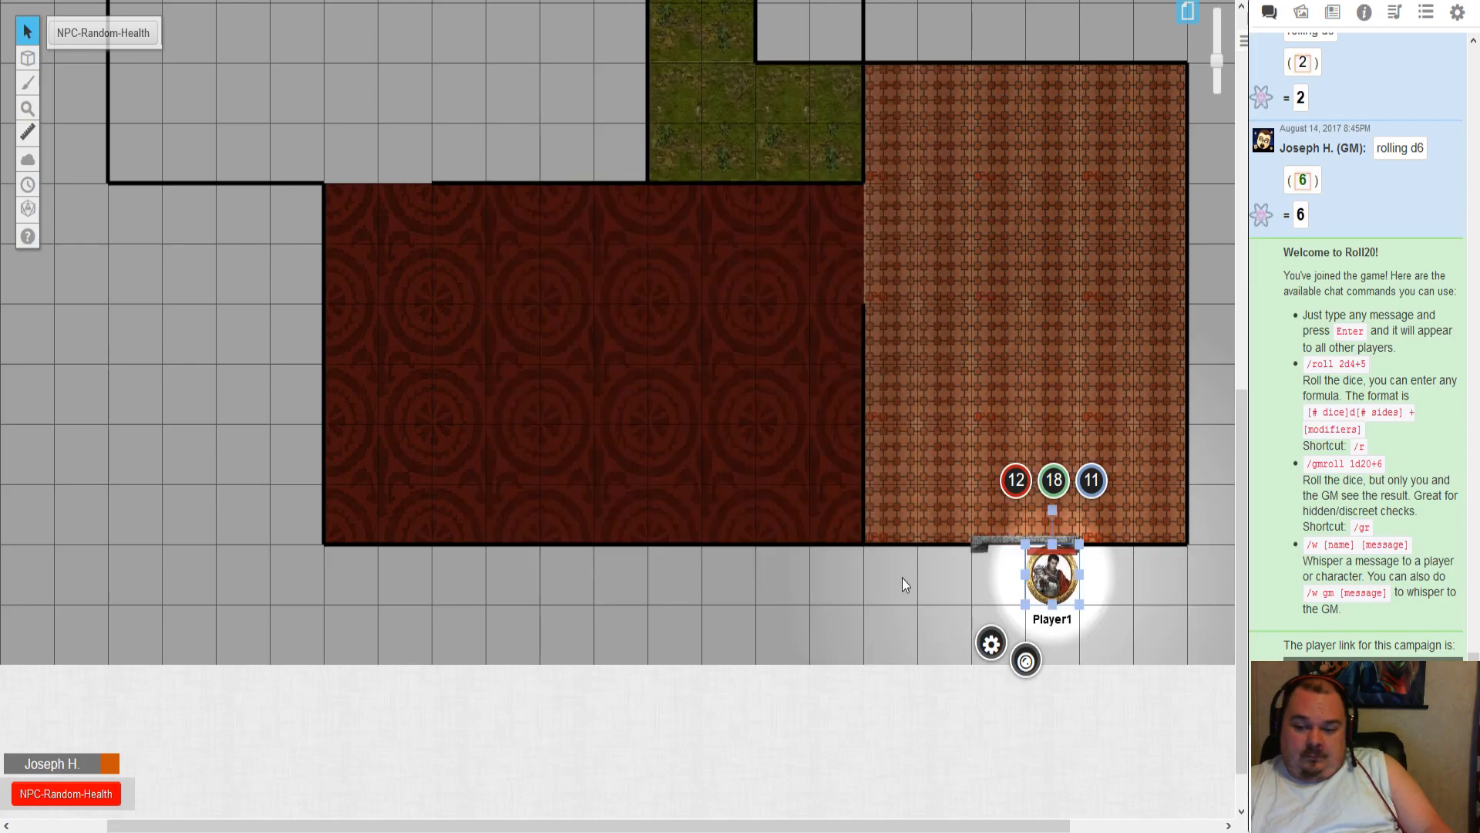
- Move the Player1 token one square west below the arch and set the Generic page's GM Opacity to maximum
{"action": "left_click_drag", "start_coordinate": [1041, 578], "coordinate": [998, 574]}
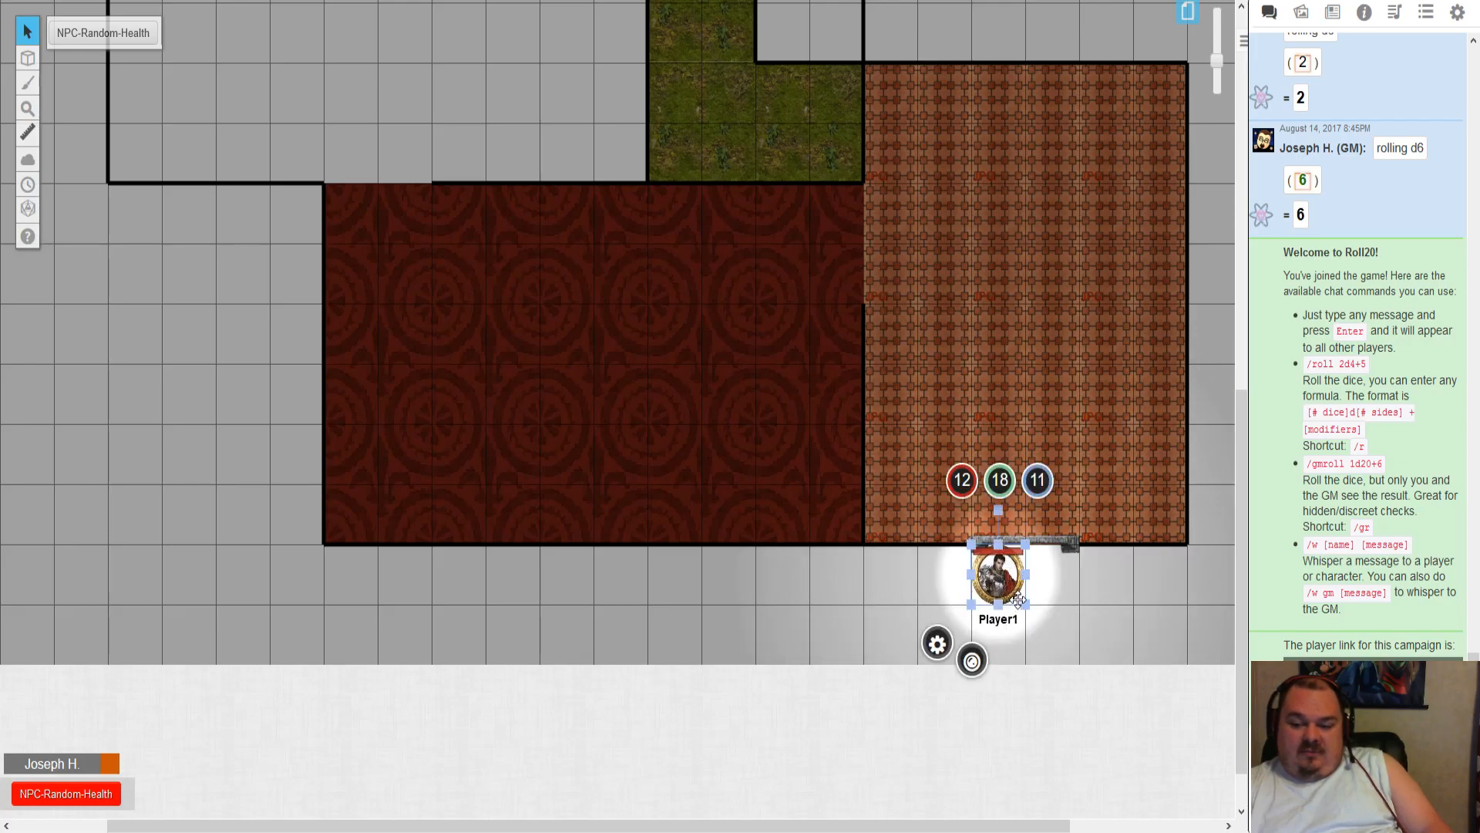
{"action": "left_click", "coordinate": [1182, 13]}
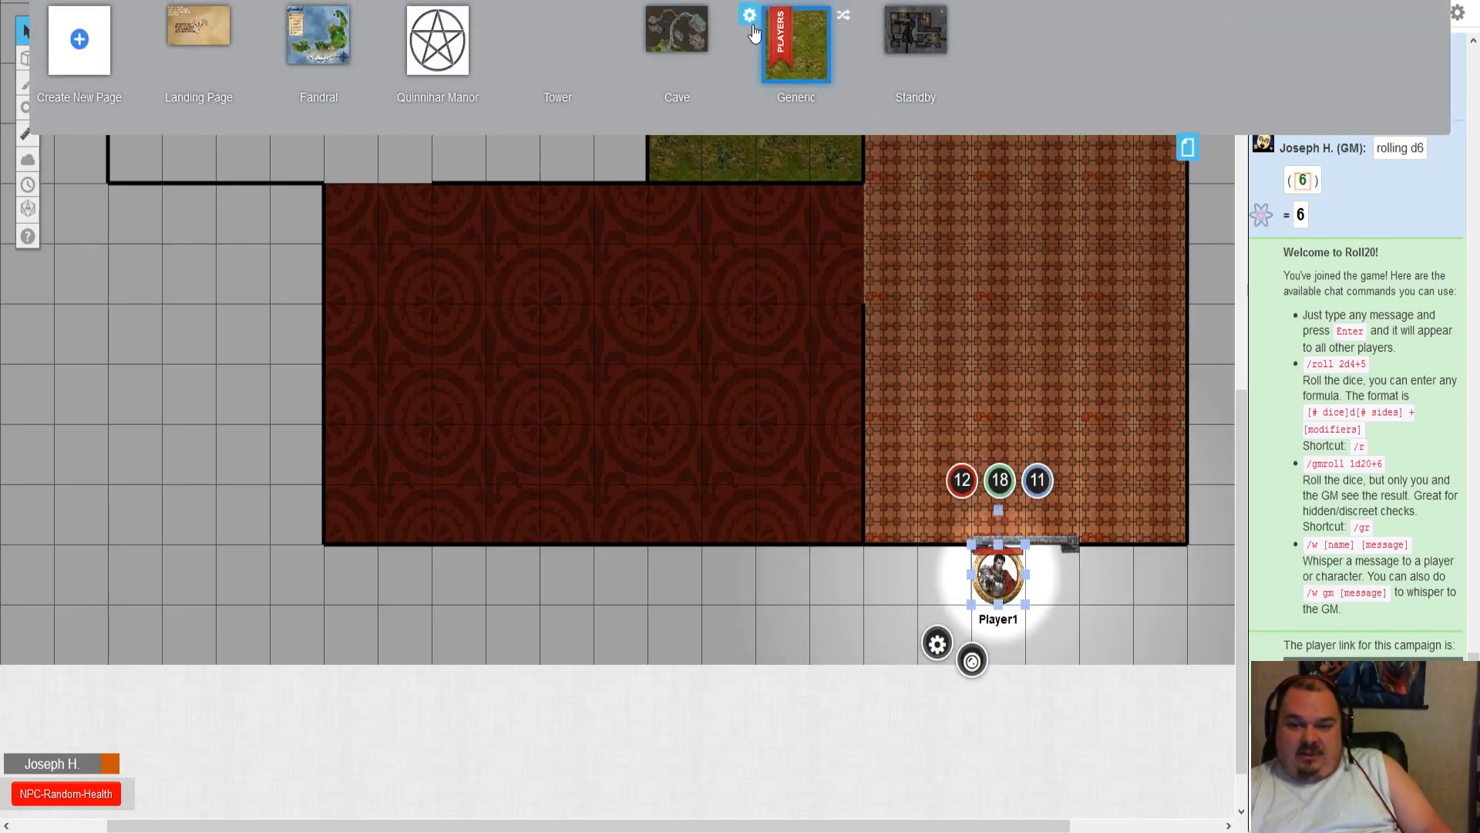
{"action": "left_click", "coordinate": [752, 27]}
{"action": "scroll", "coordinate": [760, 359], "scroll_direction": "down", "scroll_amount": 3}
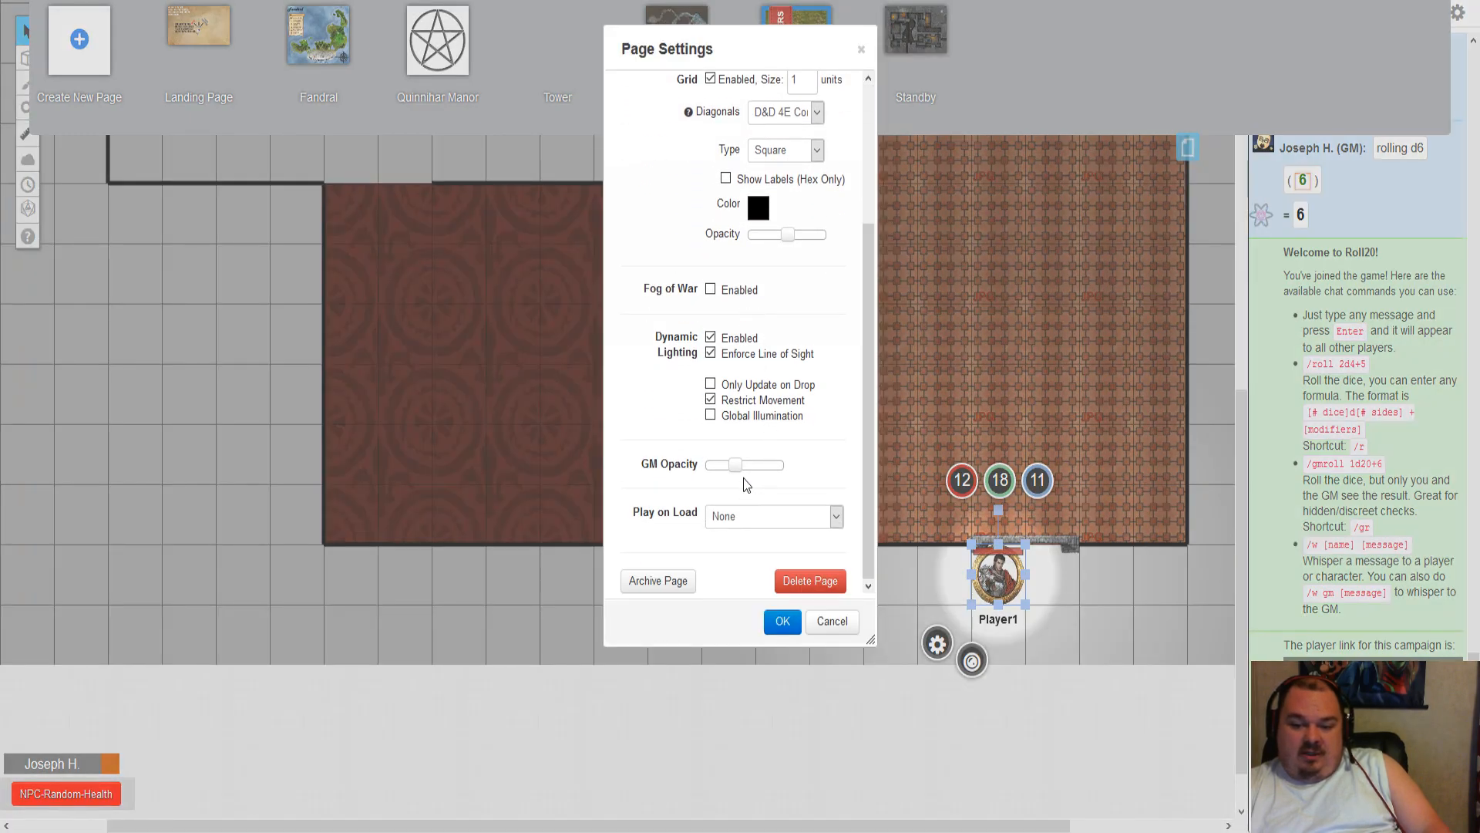
{"action": "left_click_drag", "start_coordinate": [738, 465], "coordinate": [859, 541]}
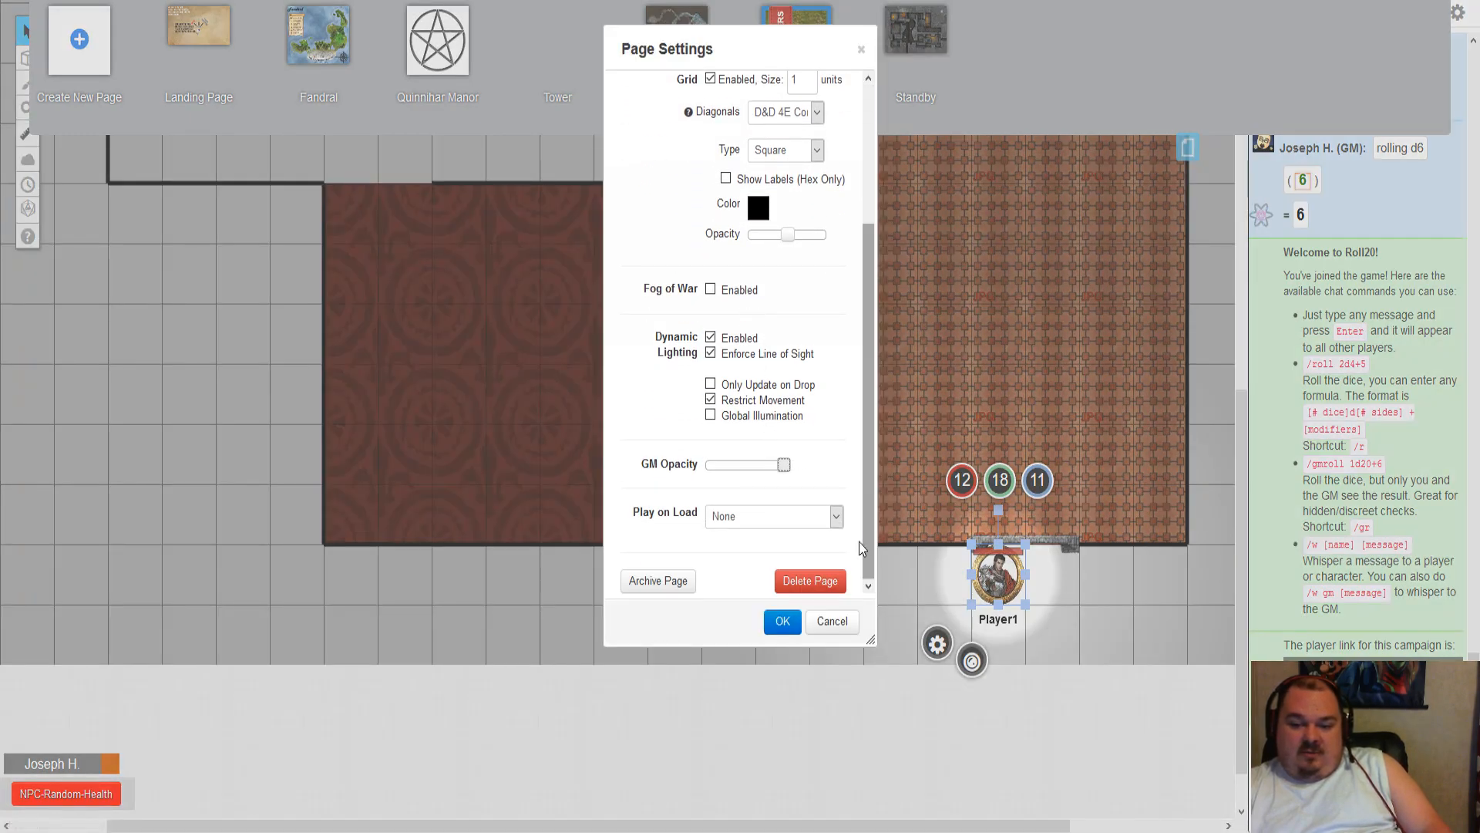
{"action": "left_click", "coordinate": [780, 621]}
- Move the Player1 token into the orange-tiled room, and return it to the square directly below the arch's right half
{"action": "left_click_drag", "start_coordinate": [1007, 580], "coordinate": [946, 278]}
{"action": "scroll", "coordinate": [822, 307], "scroll_direction": "up", "scroll_amount": 3}
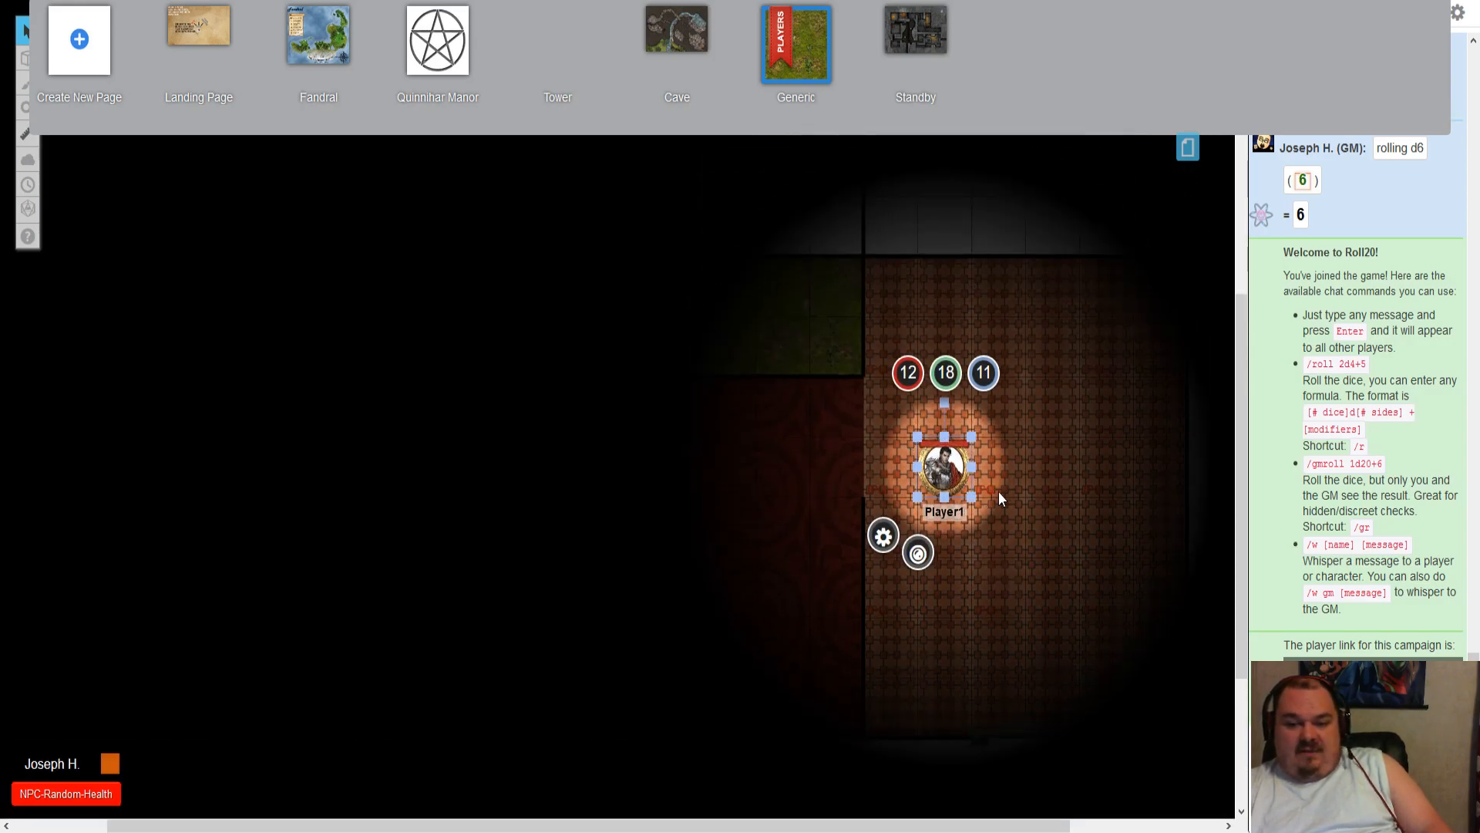
{"action": "left_click_drag", "start_coordinate": [947, 467], "coordinate": [1039, 762]}
{"action": "scroll", "coordinate": [1088, 629], "scroll_direction": "down", "scroll_amount": 1}
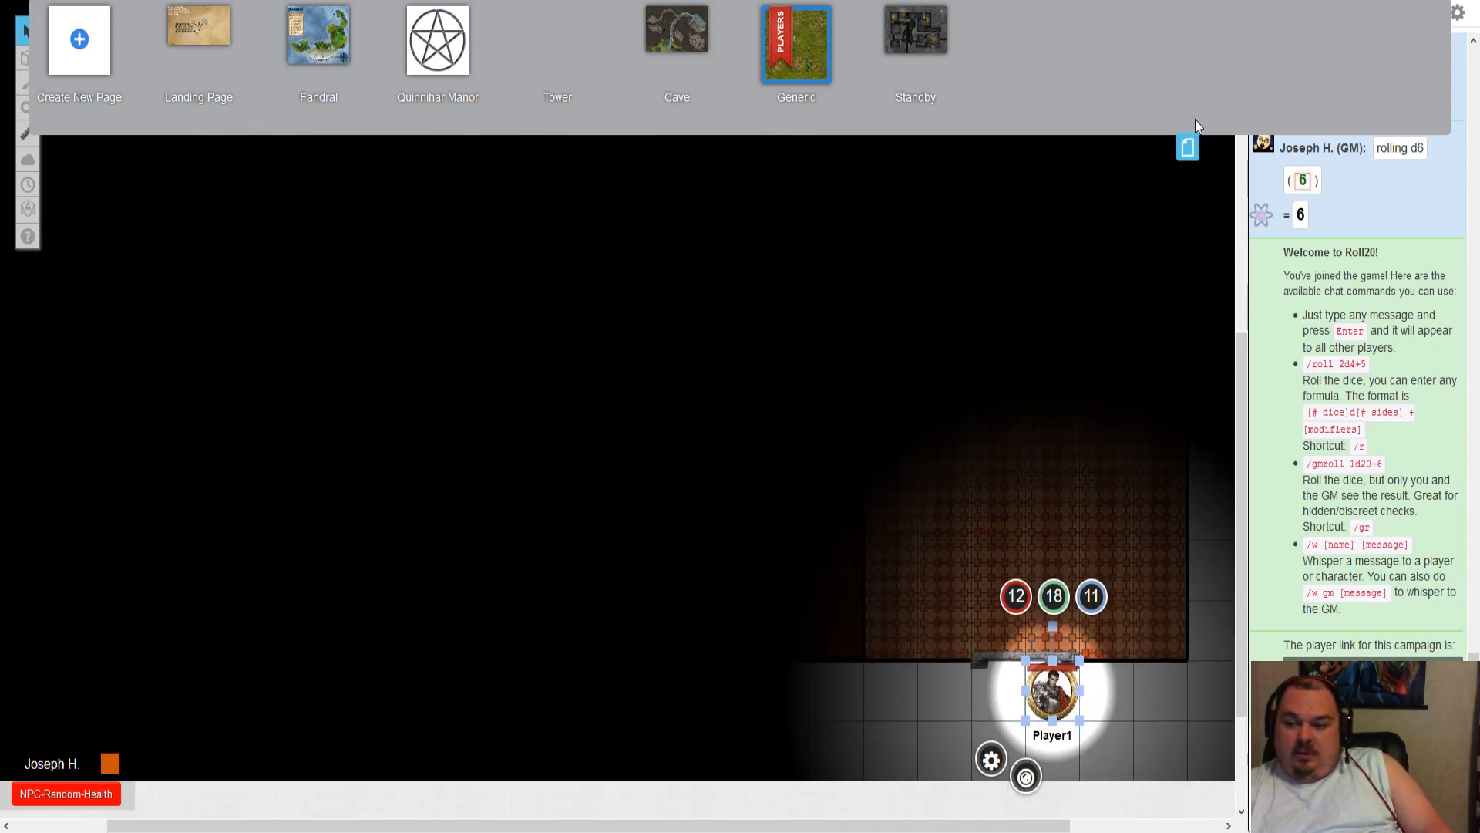
{"action": "mouse_move", "coordinate": [644, 61]}
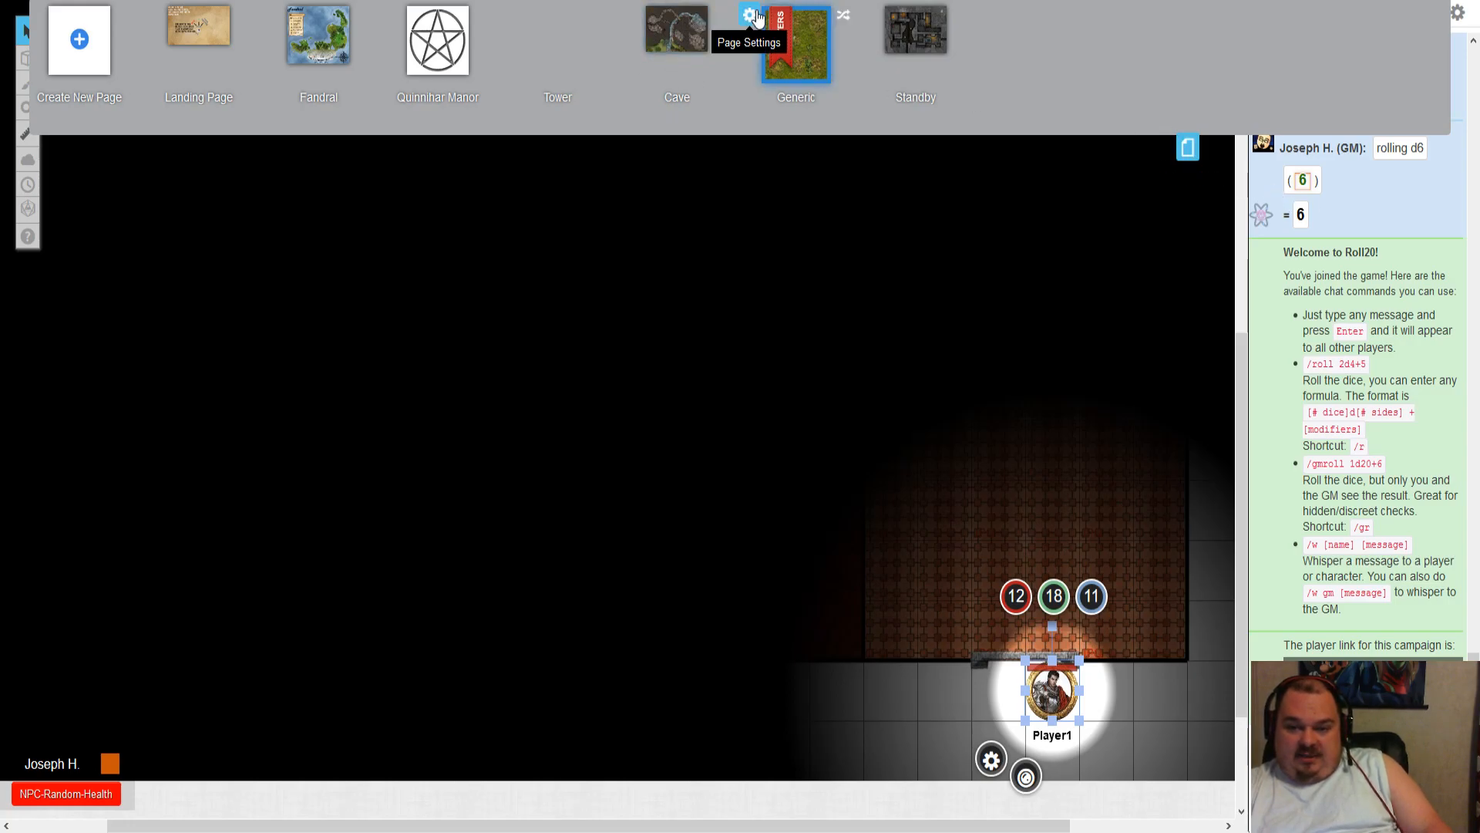
{"action": "left_click", "coordinate": [757, 17]}
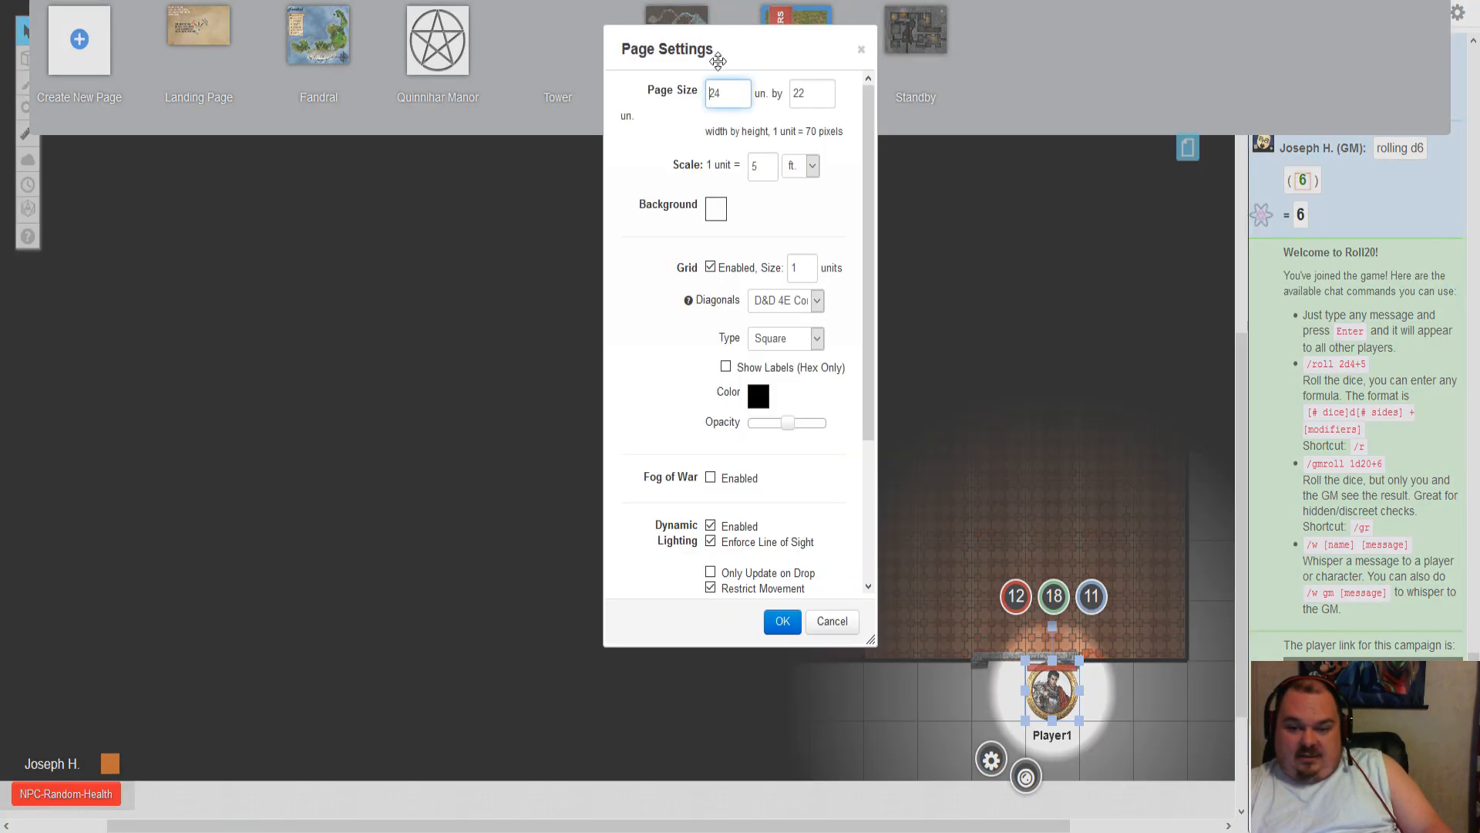
{"action": "left_click", "coordinate": [833, 621]}
{"action": "left_click", "coordinate": [1187, 147]}
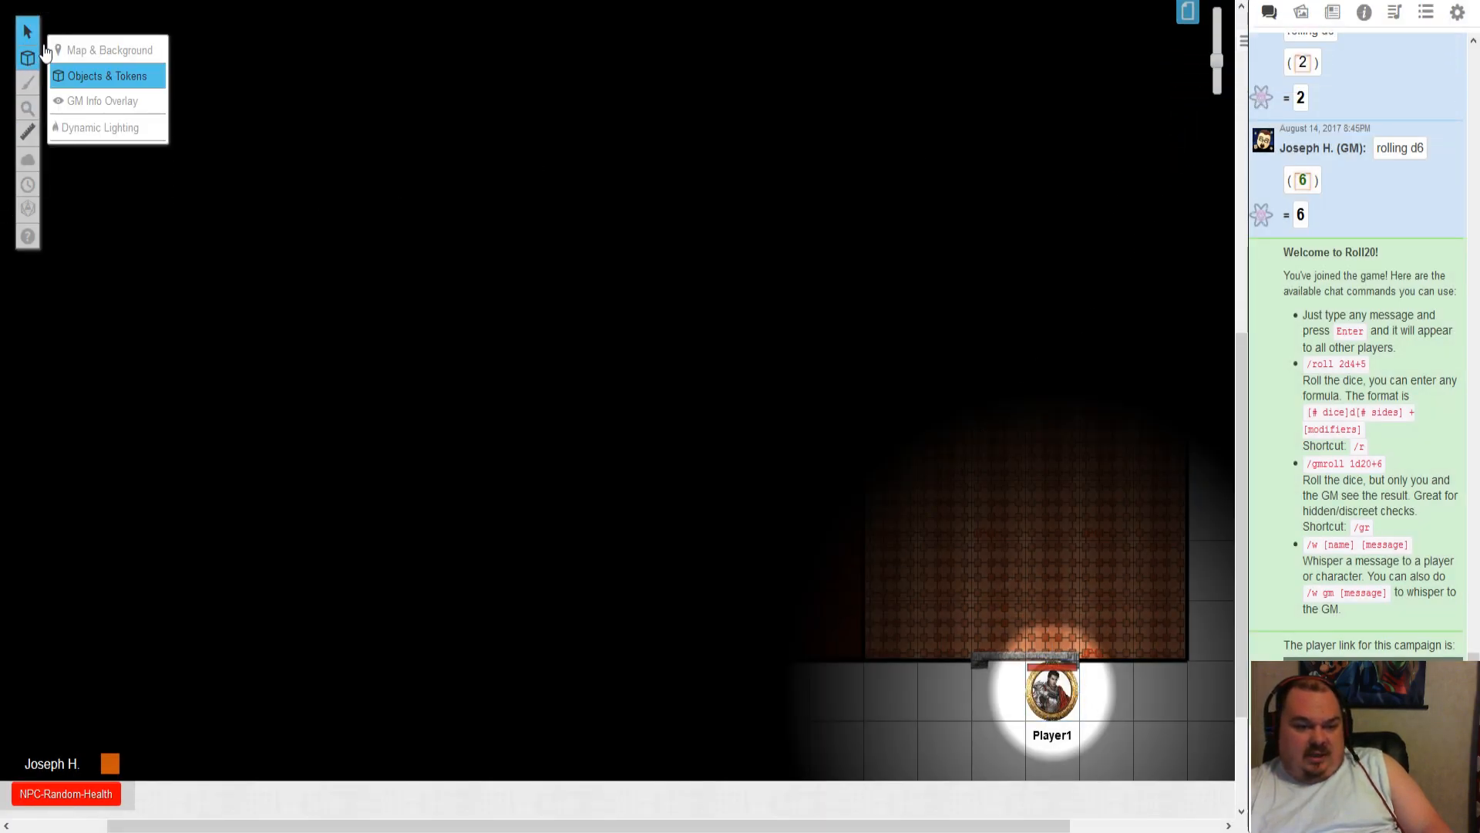
- Switch to the Dynamic Lighting layer and set the Generic page's GM Opacity to minimum
{"action": "left_click", "coordinate": [120, 130]}
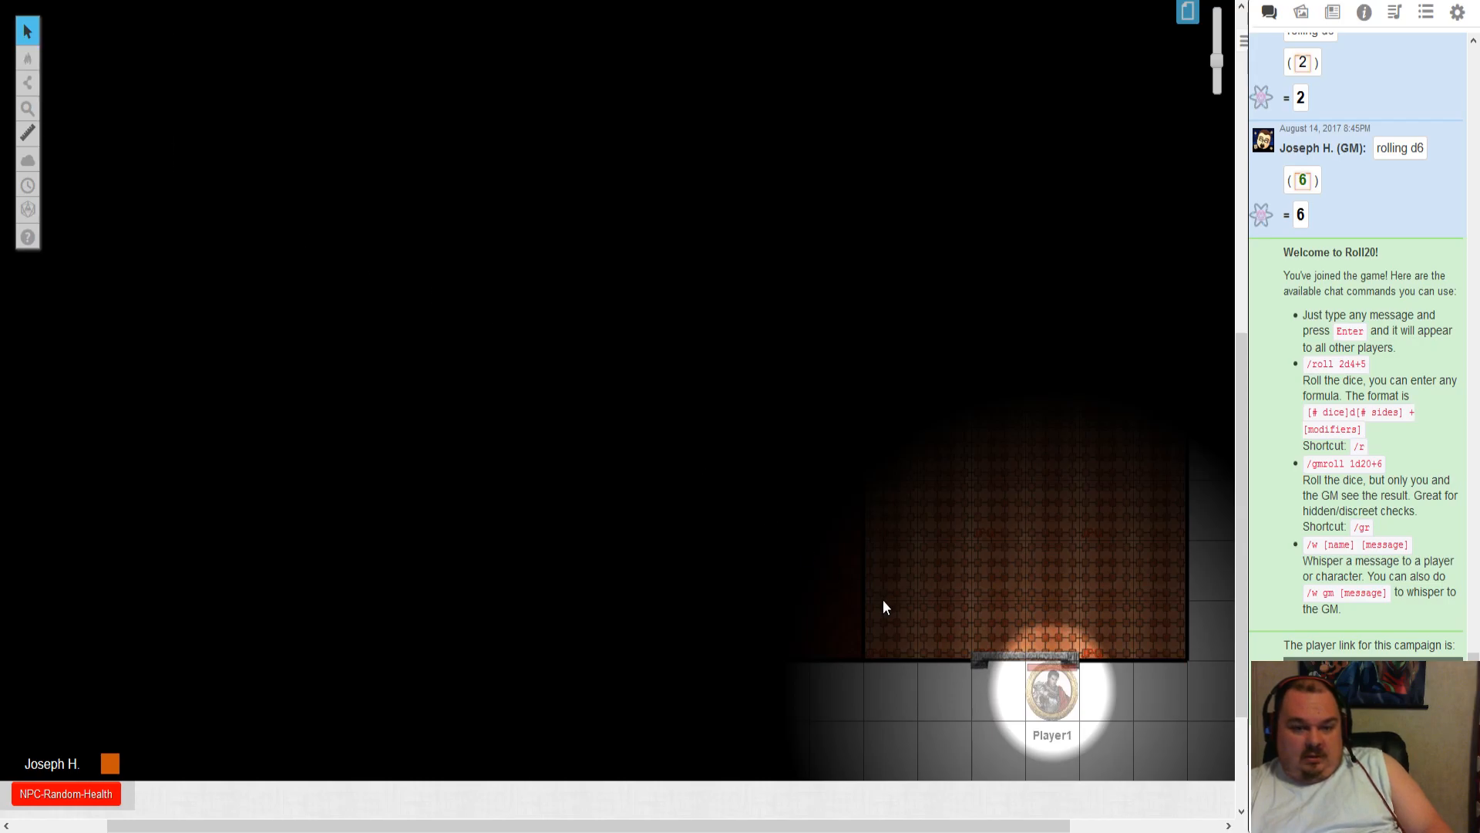
{"action": "left_click", "coordinate": [1187, 12]}
{"action": "left_click", "coordinate": [750, 15]}
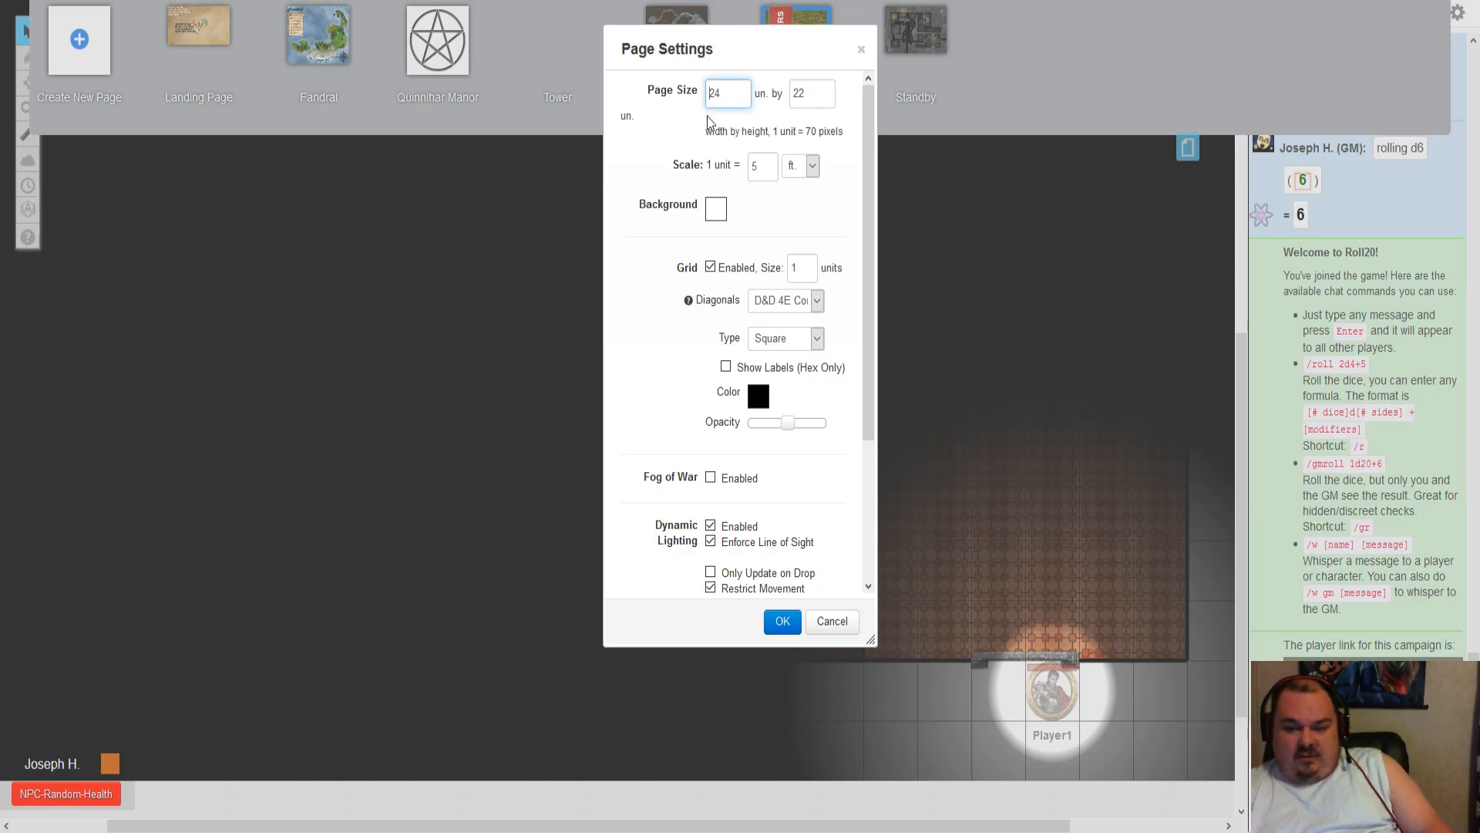
{"action": "scroll", "coordinate": [711, 416], "scroll_direction": "down", "scroll_amount": 3}
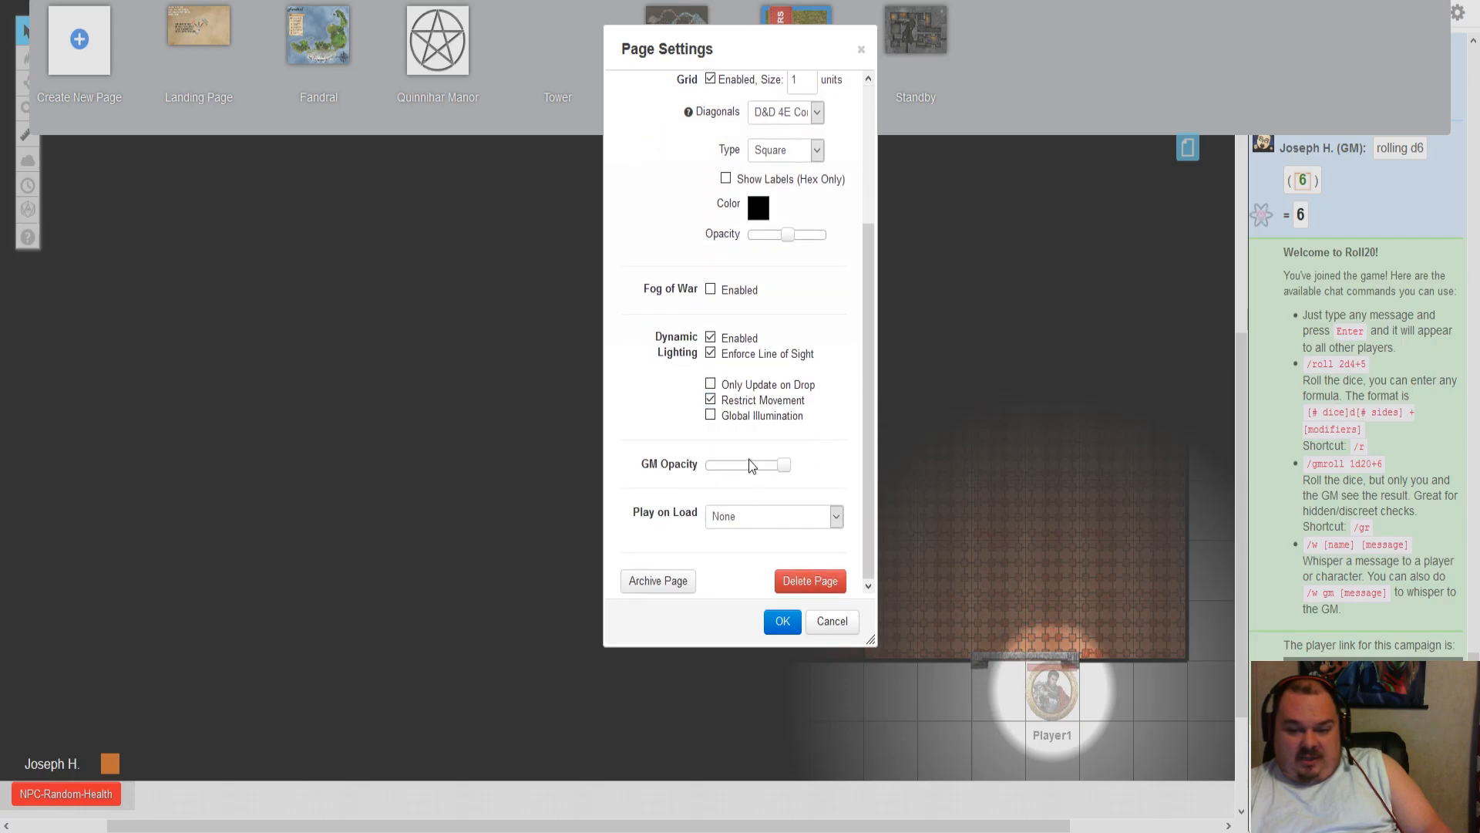
{"action": "left_click_drag", "start_coordinate": [740, 465], "coordinate": [707, 466]}
{"action": "left_click", "coordinate": [783, 619]}
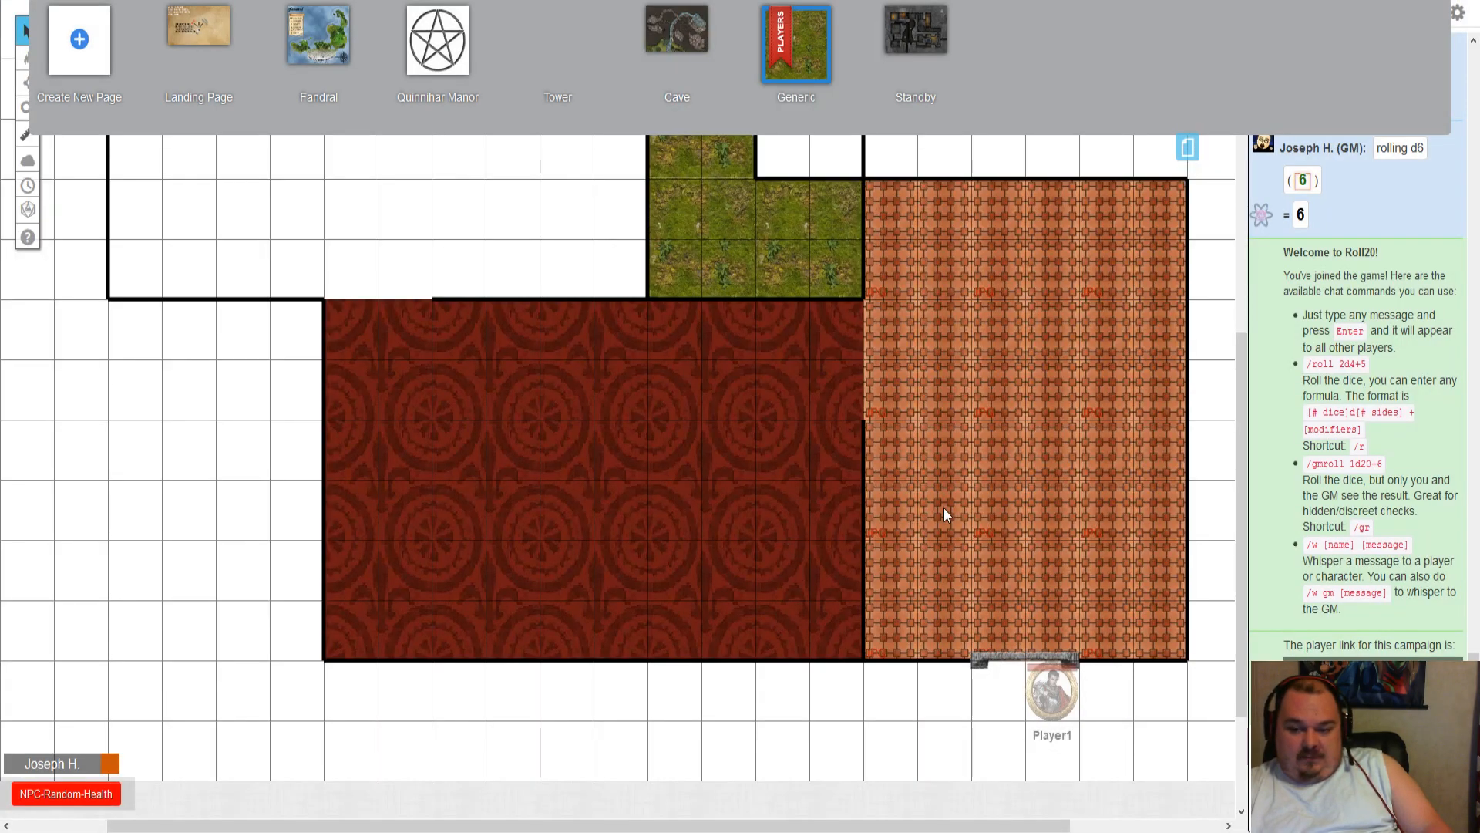
{"action": "scroll", "coordinate": [960, 505], "scroll_direction": "up", "scroll_amount": 1}
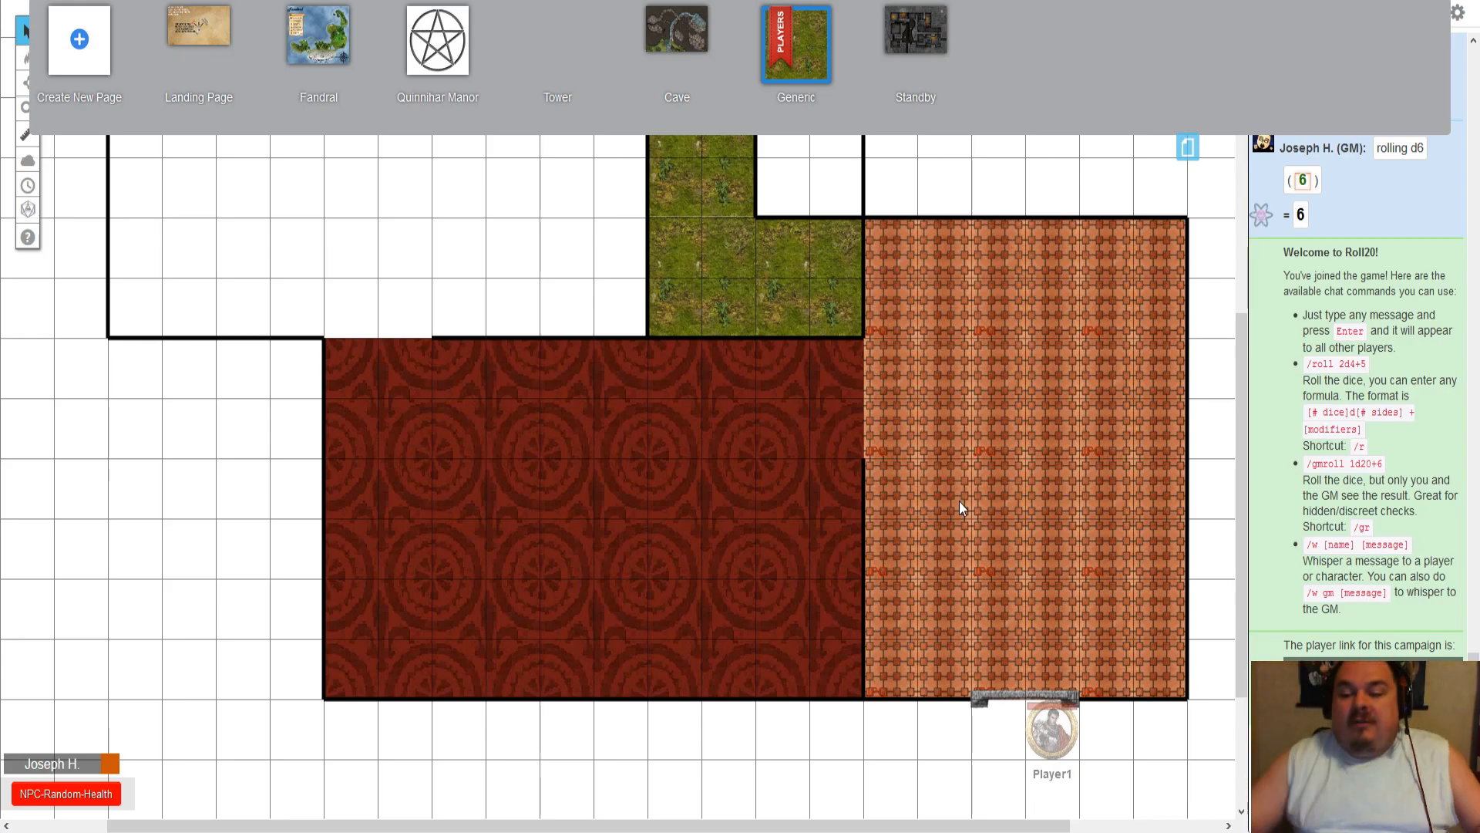
{"action": "left_click", "coordinate": [1187, 146]}
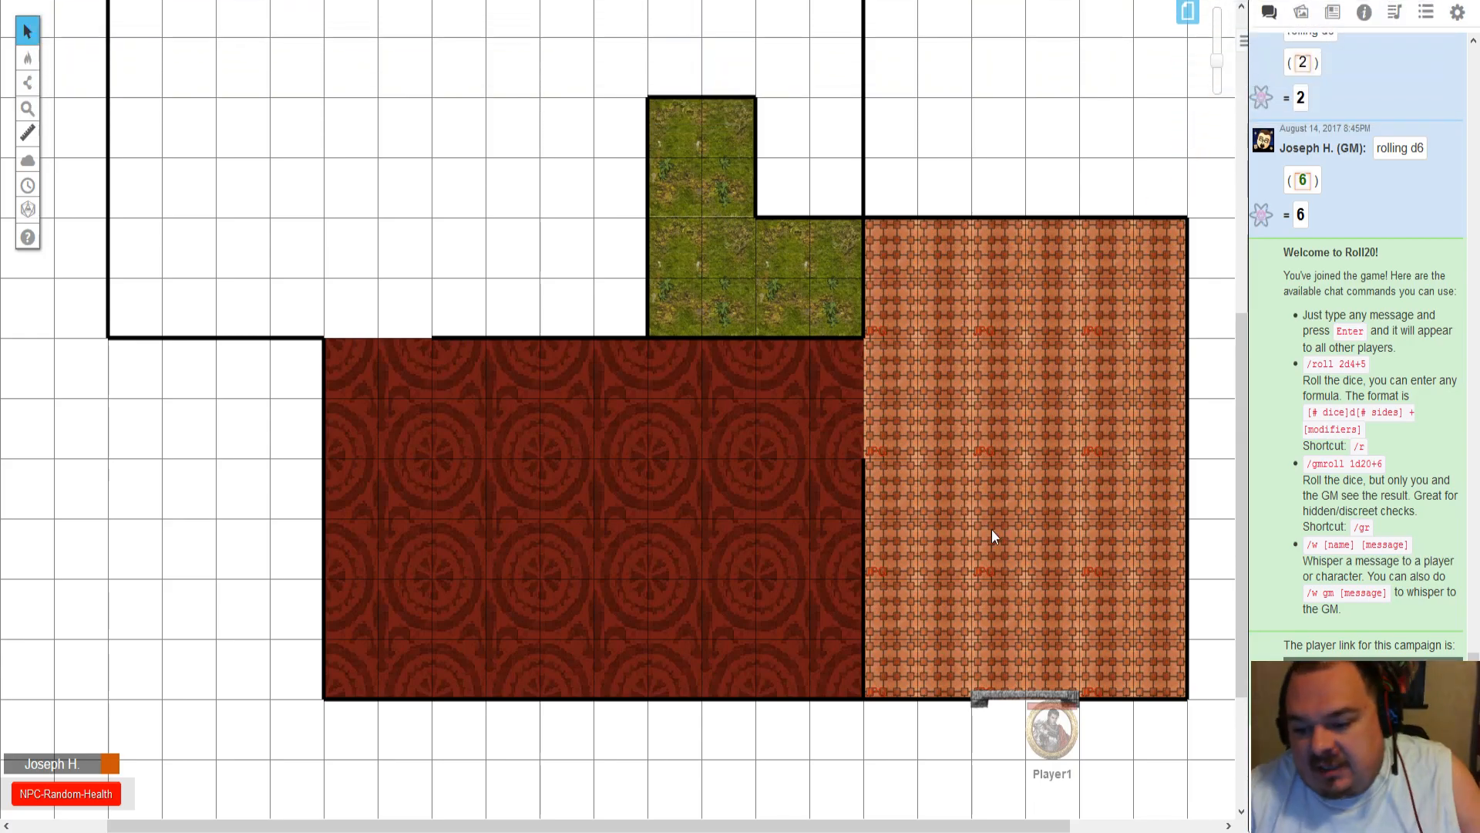
- Draw a green lighting line along the wall between the red and orange rooms, from the doorway's lower end to the south wall
{"action": "scroll", "coordinate": [986, 535], "scroll_direction": "down", "scroll_amount": 5}
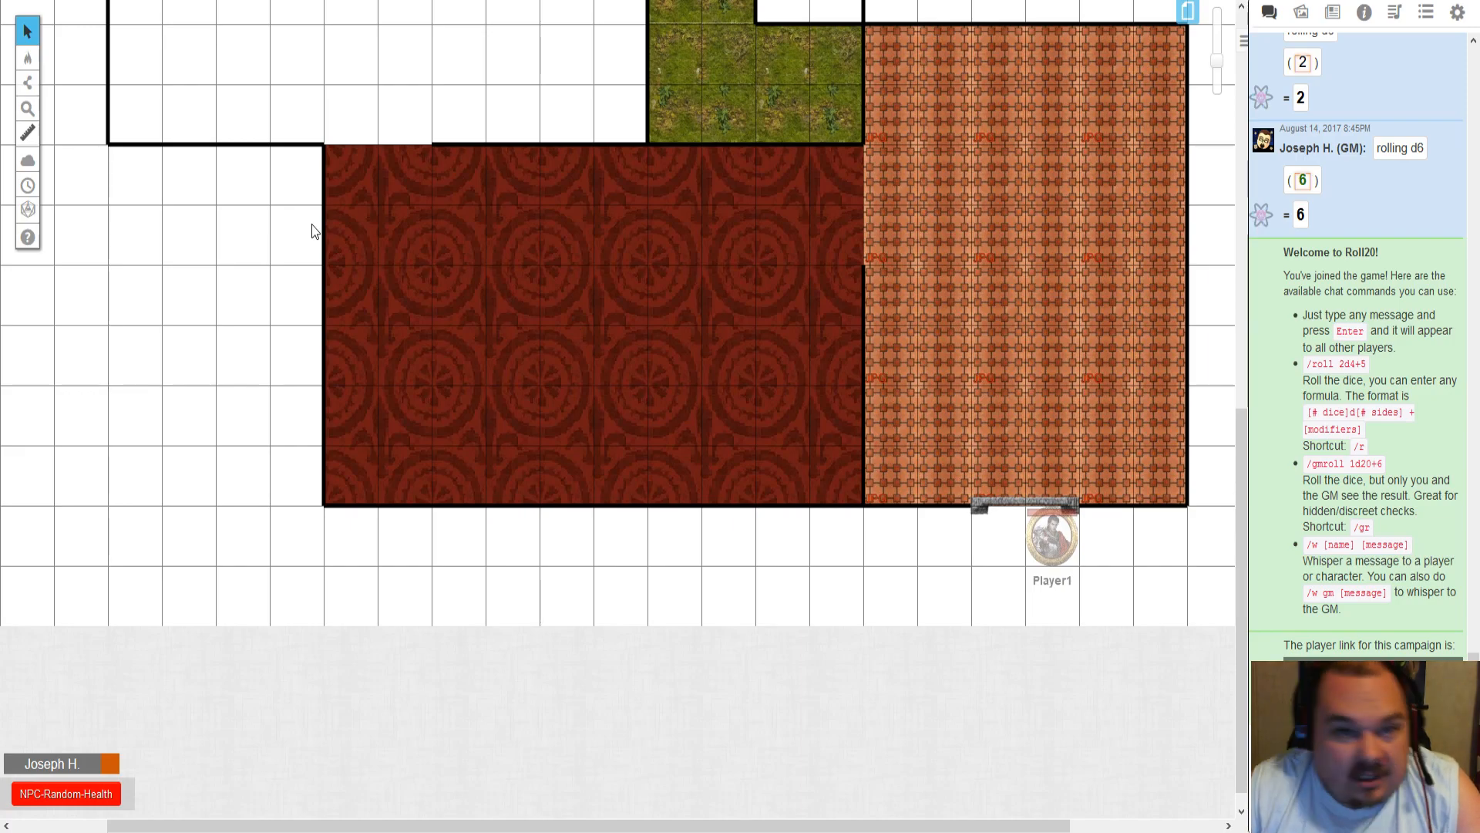
{"action": "mouse_move", "coordinate": [35, 68]}
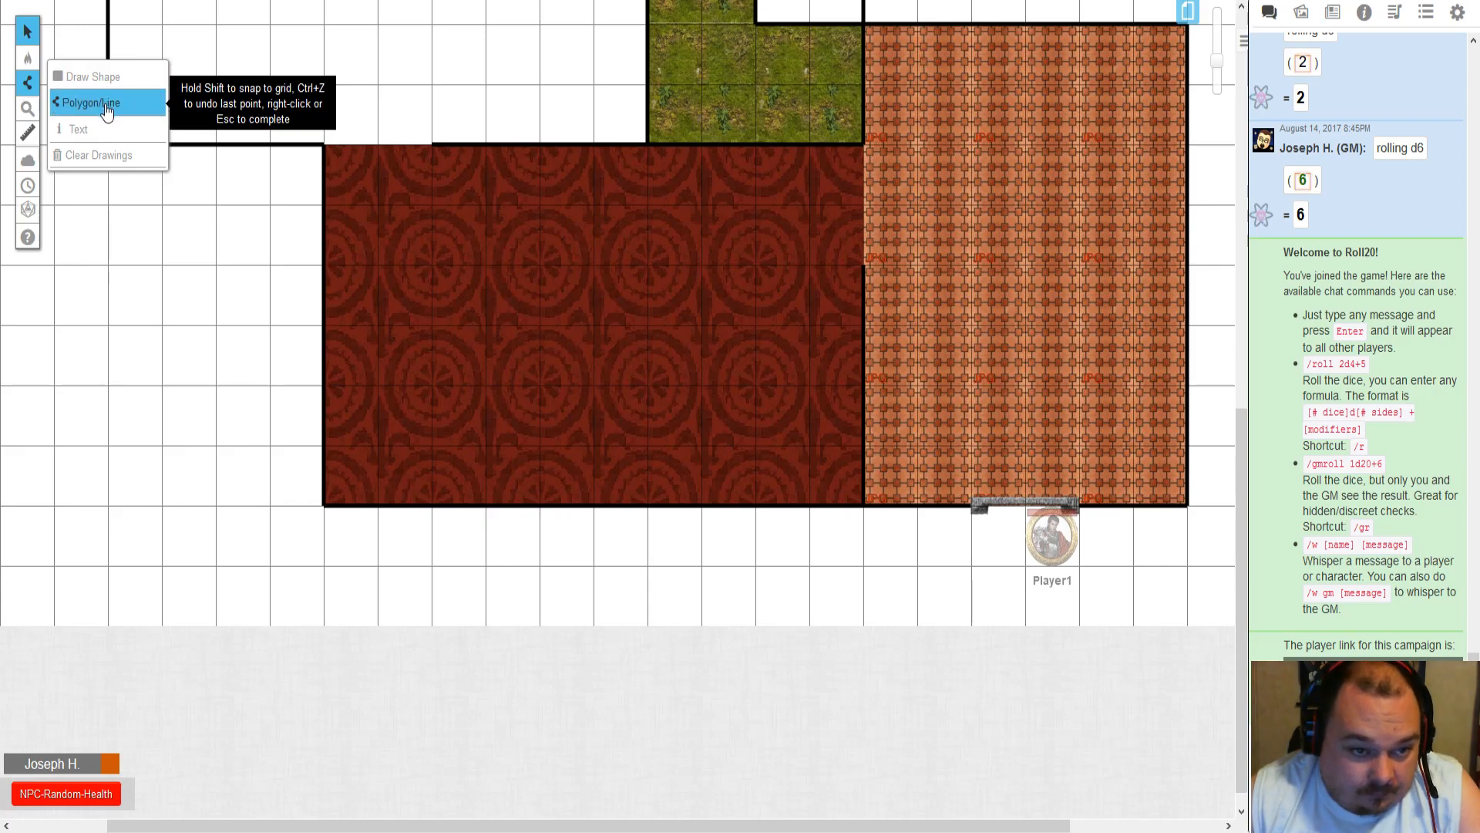
{"action": "left_click", "coordinate": [107, 111]}
{"action": "left_click", "coordinate": [60, 31]}
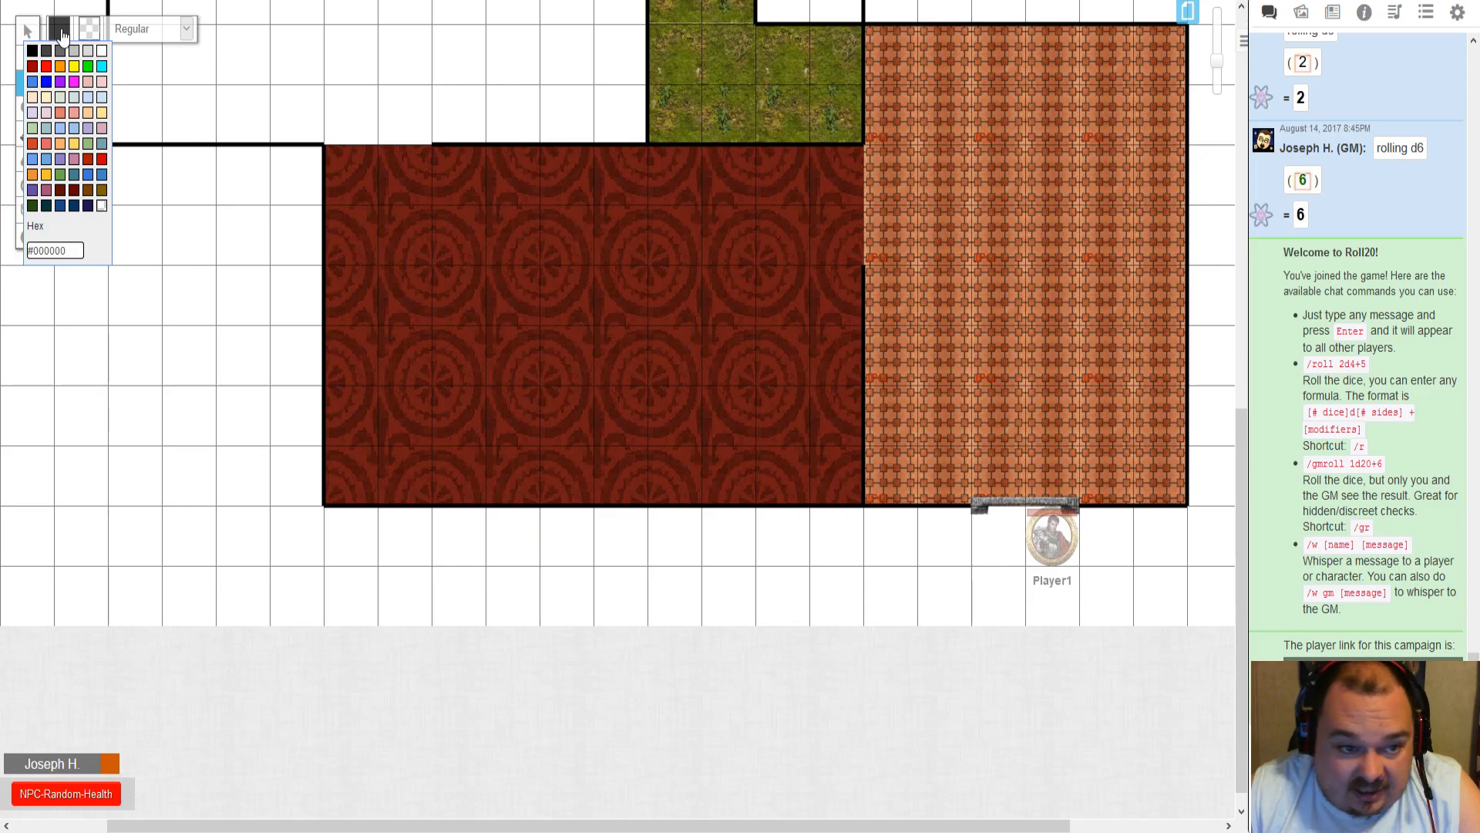
{"action": "left_click", "coordinate": [89, 67]}
{"action": "left_click", "coordinate": [89, 67]}
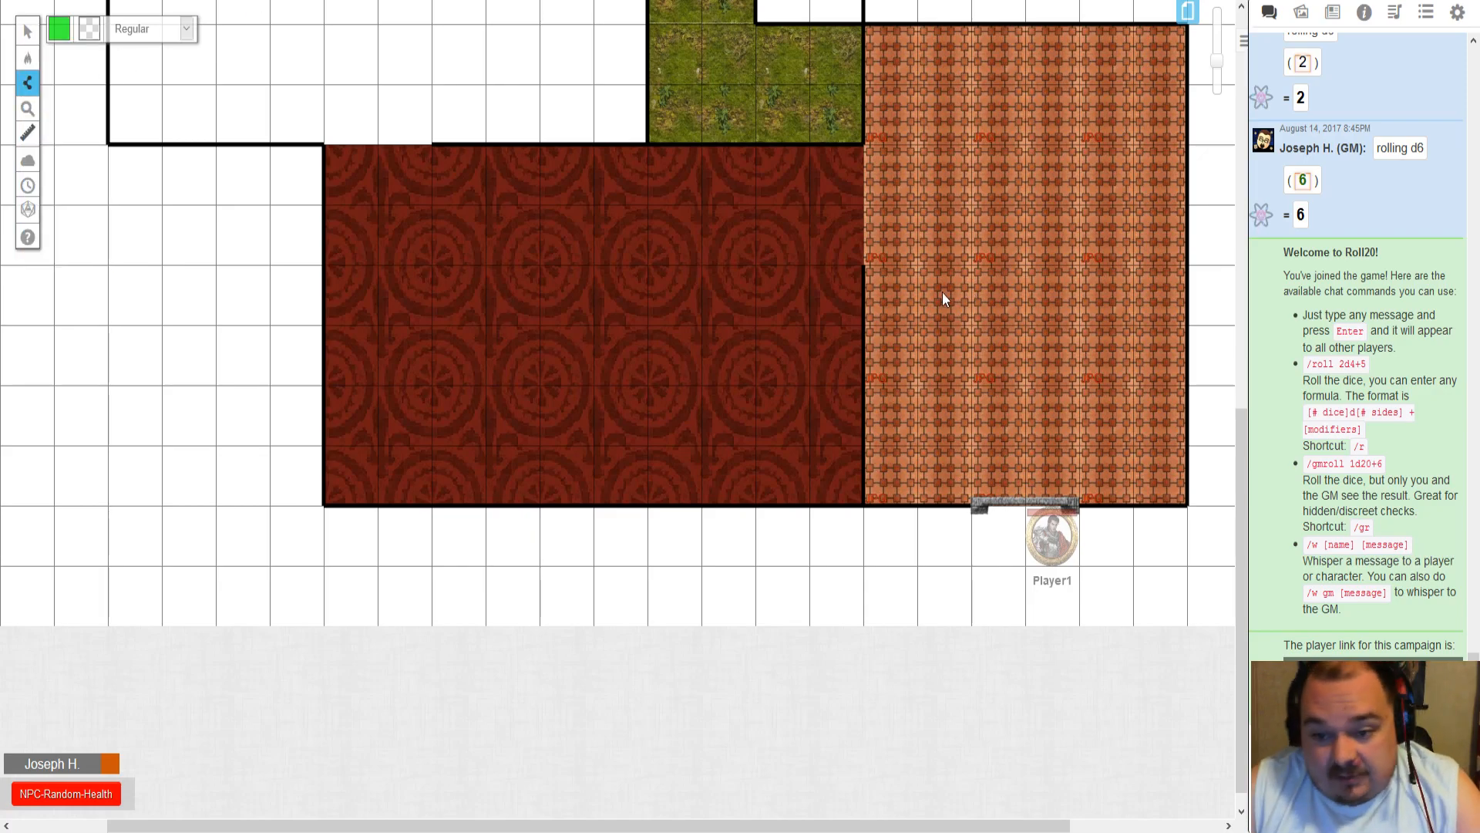
{"action": "scroll", "coordinate": [910, 287], "scroll_direction": "up", "scroll_amount": 1}
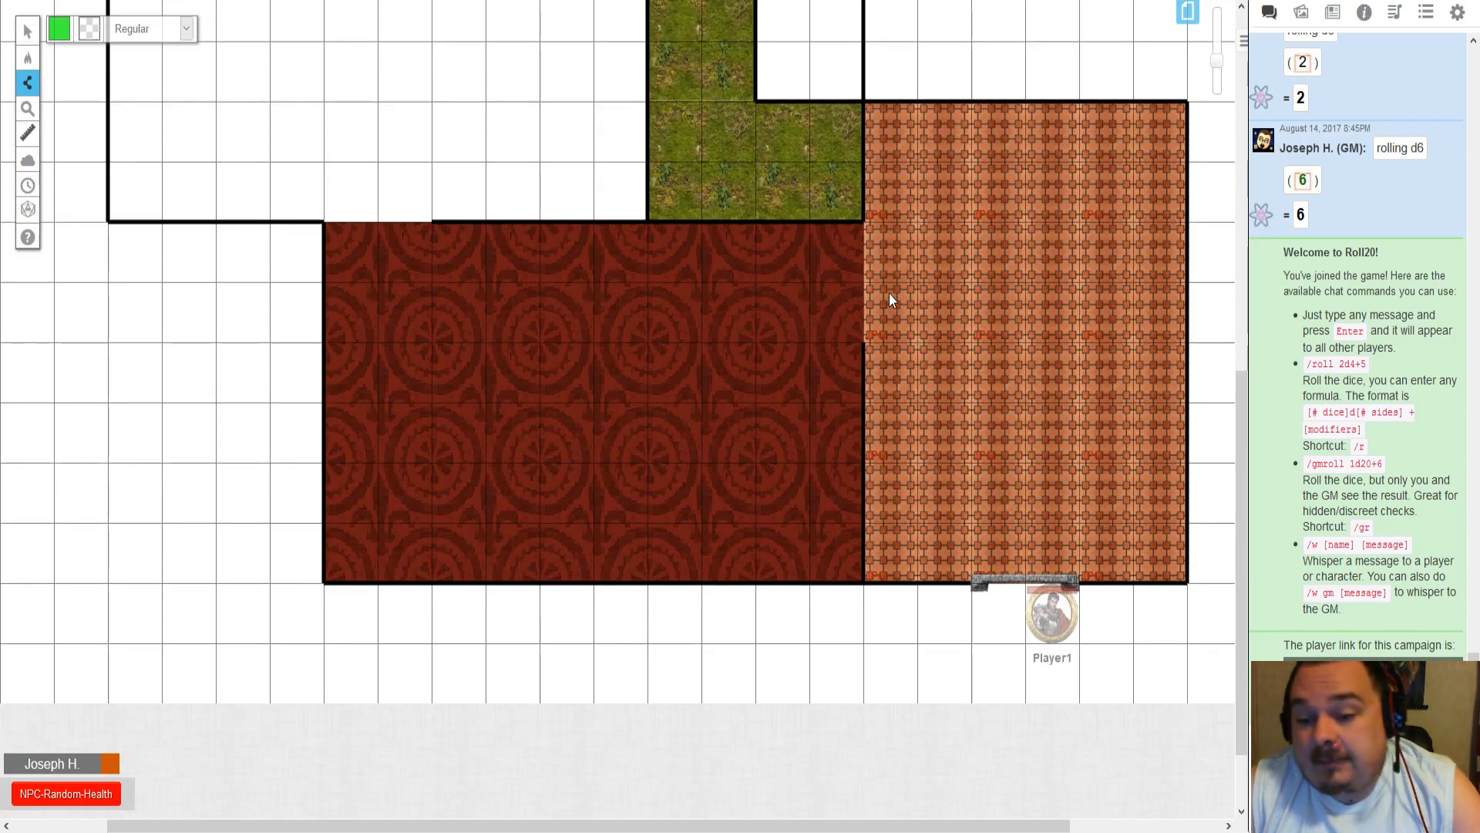
{"action": "left_click", "coordinate": [863, 343]}
{"action": "left_click", "coordinate": [864, 584]}
{"action": "right_click", "coordinate": [862, 583]}
- Trace the orange room's south wall with green lines on both sides of the arch, leaving the arch opening free
{"action": "left_click", "coordinate": [863, 583]}
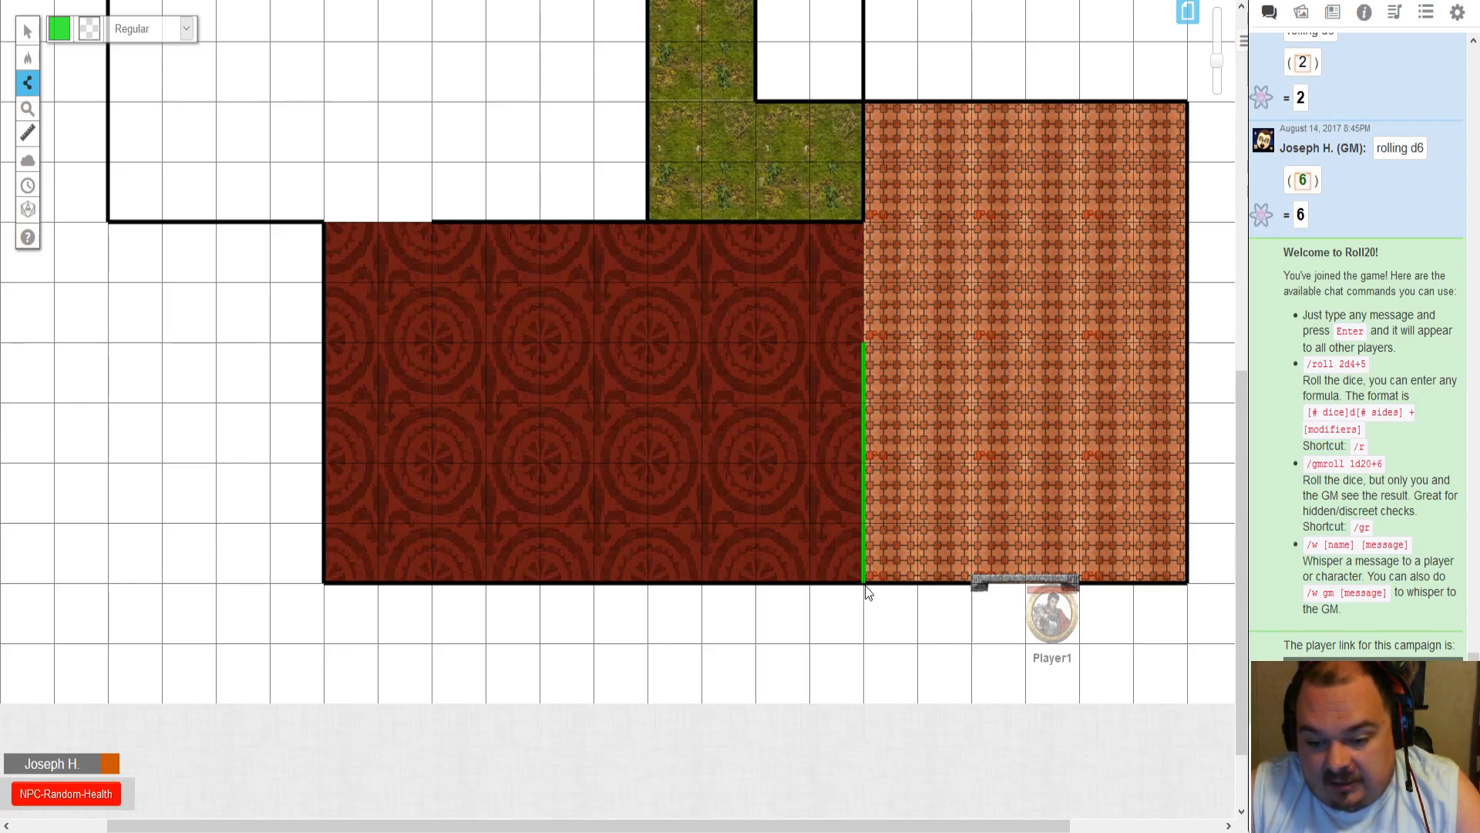
{"action": "left_click", "coordinate": [971, 583]}
{"action": "right_click", "coordinate": [972, 583]}
{"action": "left_click", "coordinate": [1082, 585]}
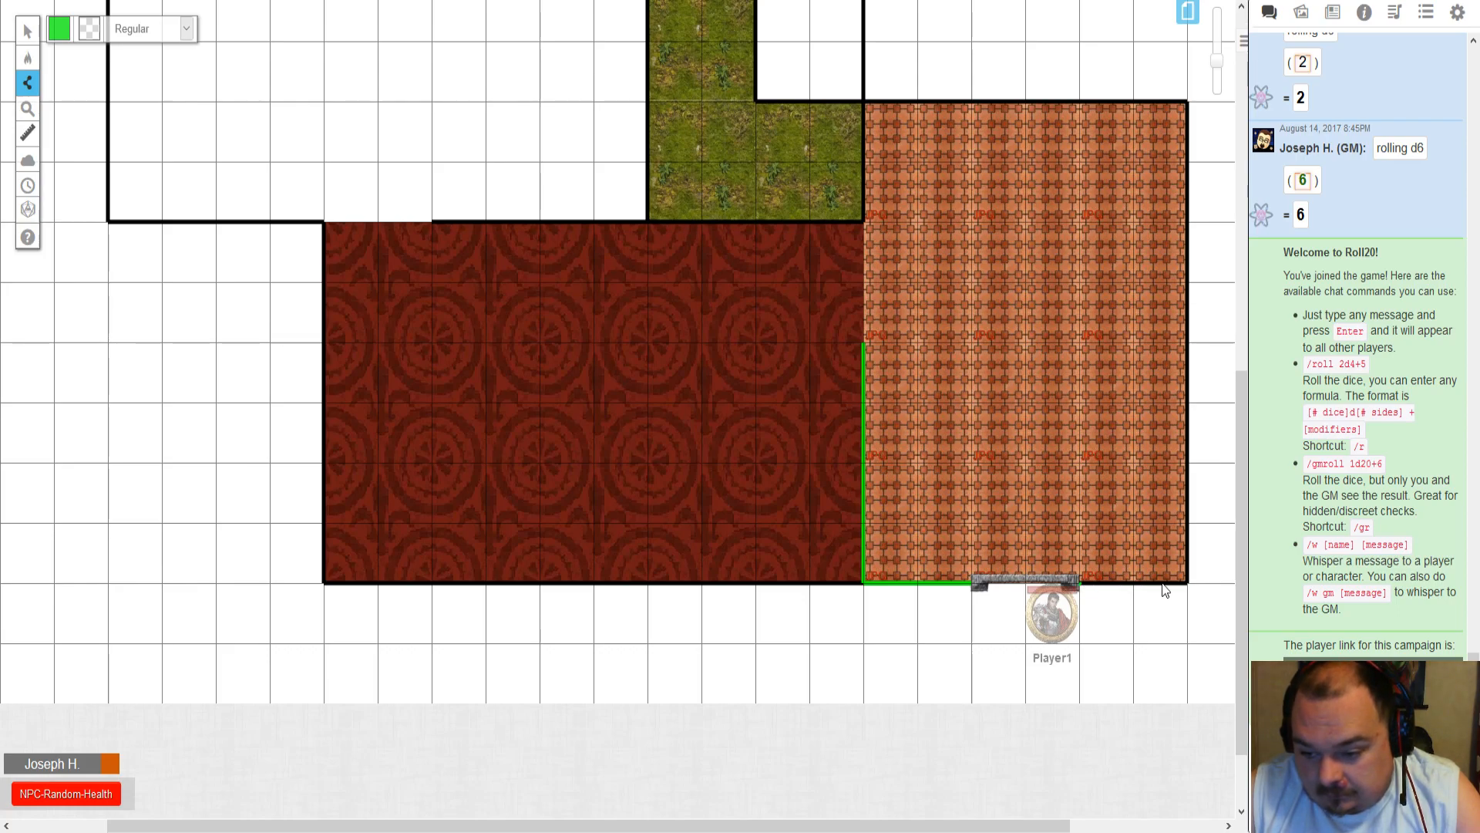
{"action": "left_click", "coordinate": [1187, 585]}
{"action": "right_click", "coordinate": [1188, 584]}
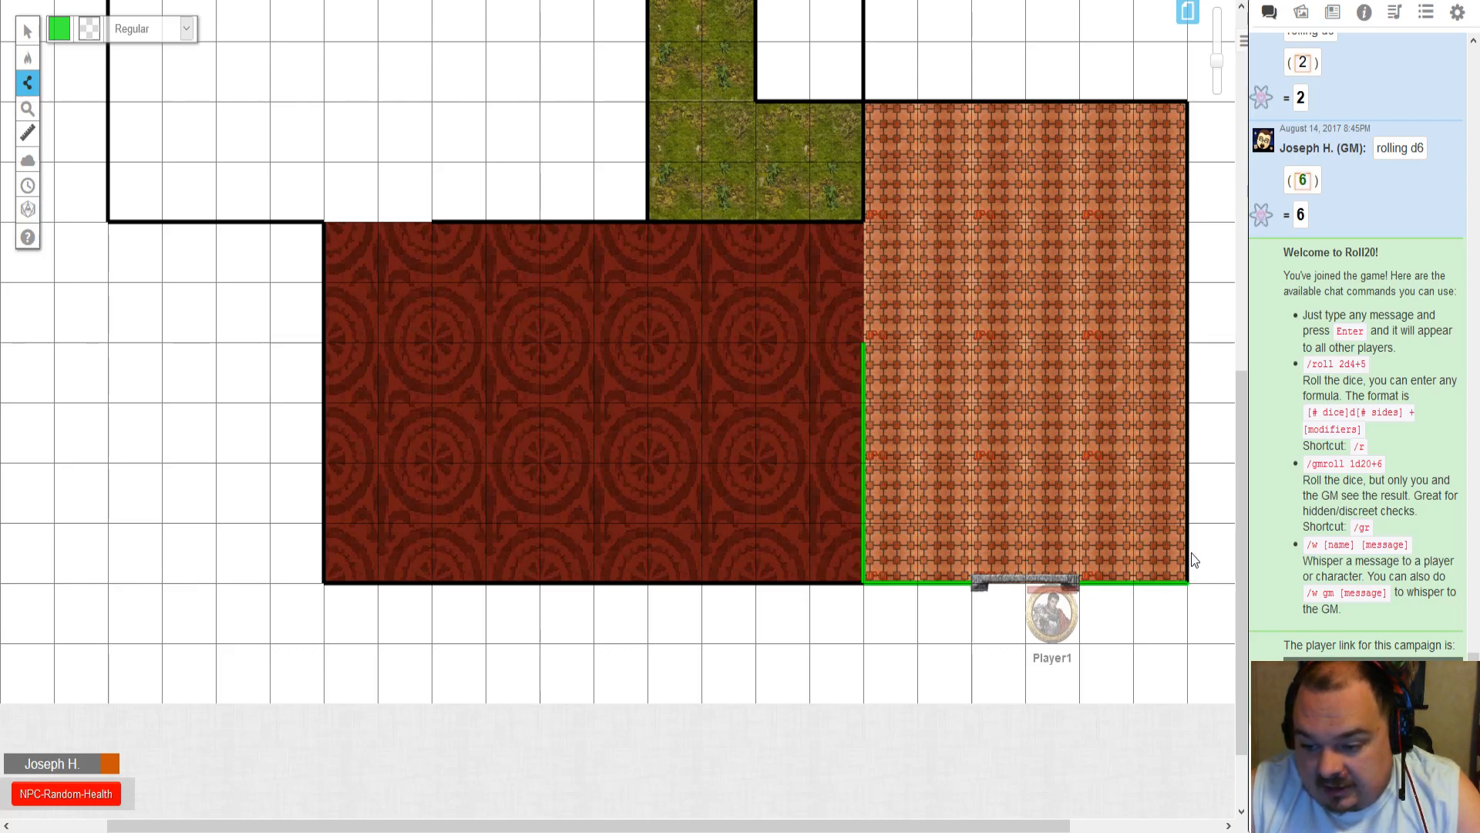
- Trace the orange room's east wall, north wall and upper west wall with green lines, stopping at the west doorway
{"action": "left_click", "coordinate": [1187, 102]}
{"action": "right_click", "coordinate": [1187, 103]}
{"action": "left_click", "coordinate": [865, 101]}
{"action": "right_click", "coordinate": [865, 101]}
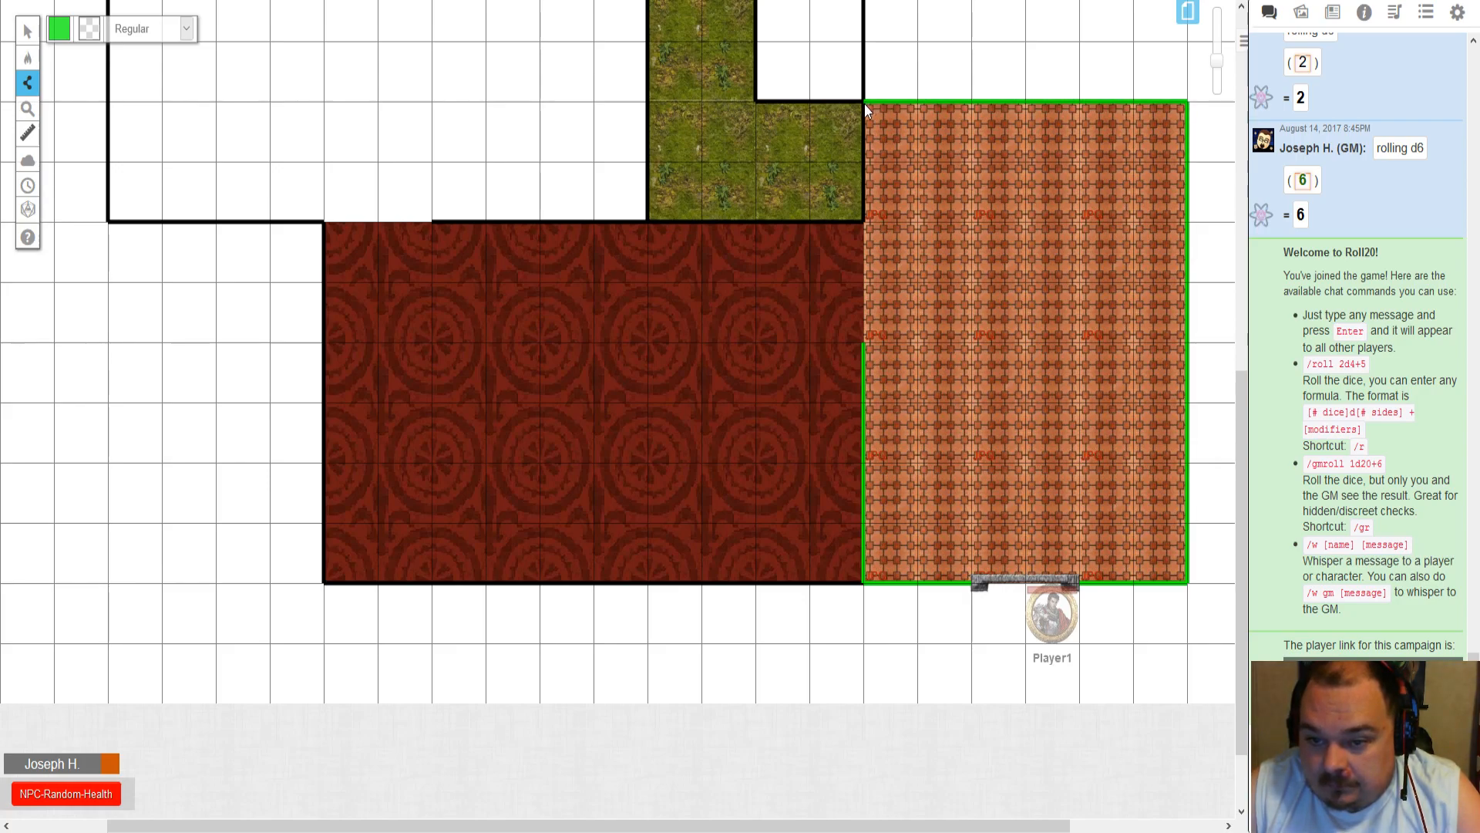
{"action": "left_click", "coordinate": [862, 221]}
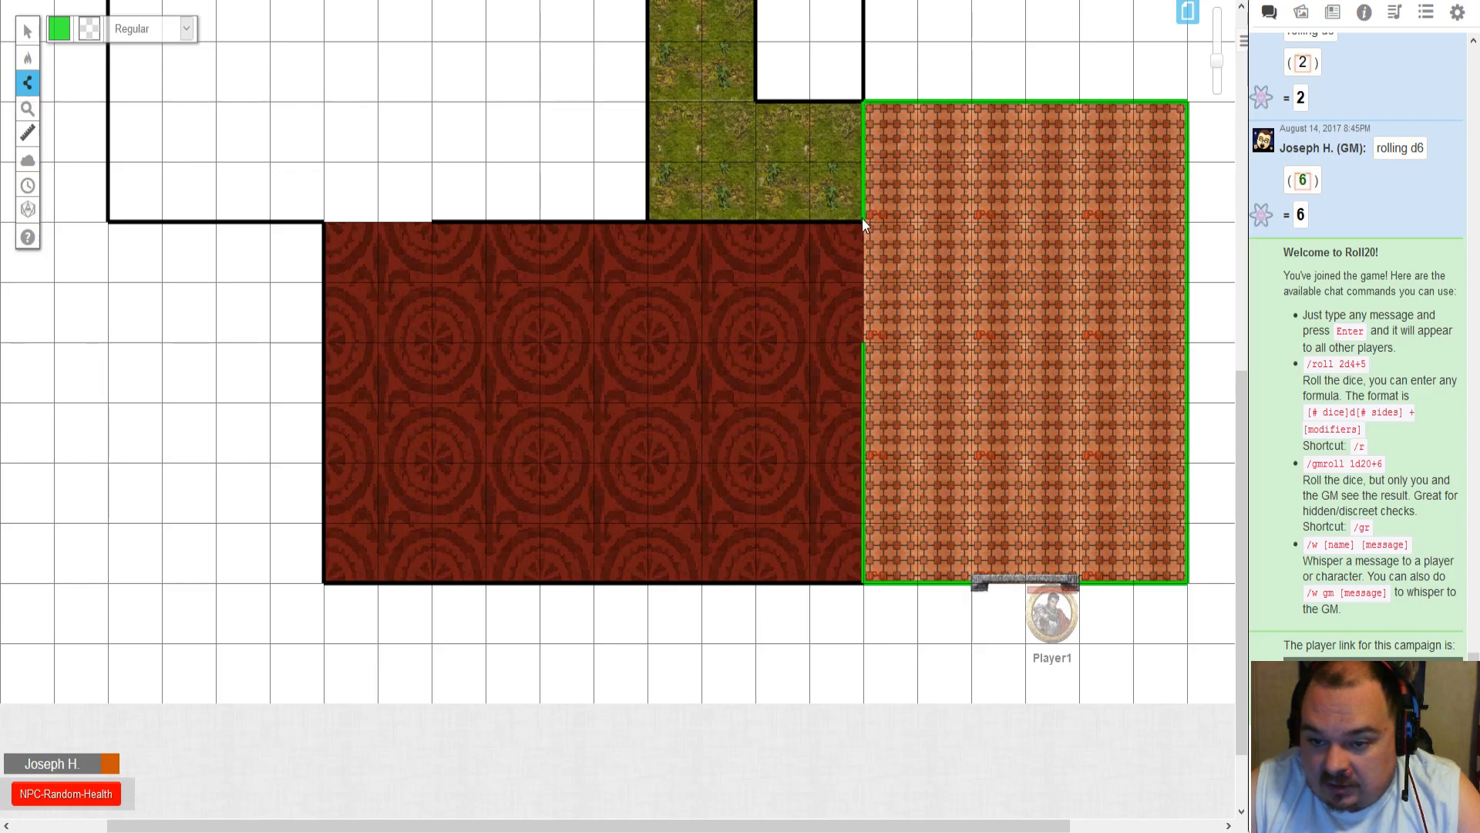
{"action": "right_click", "coordinate": [862, 222]}
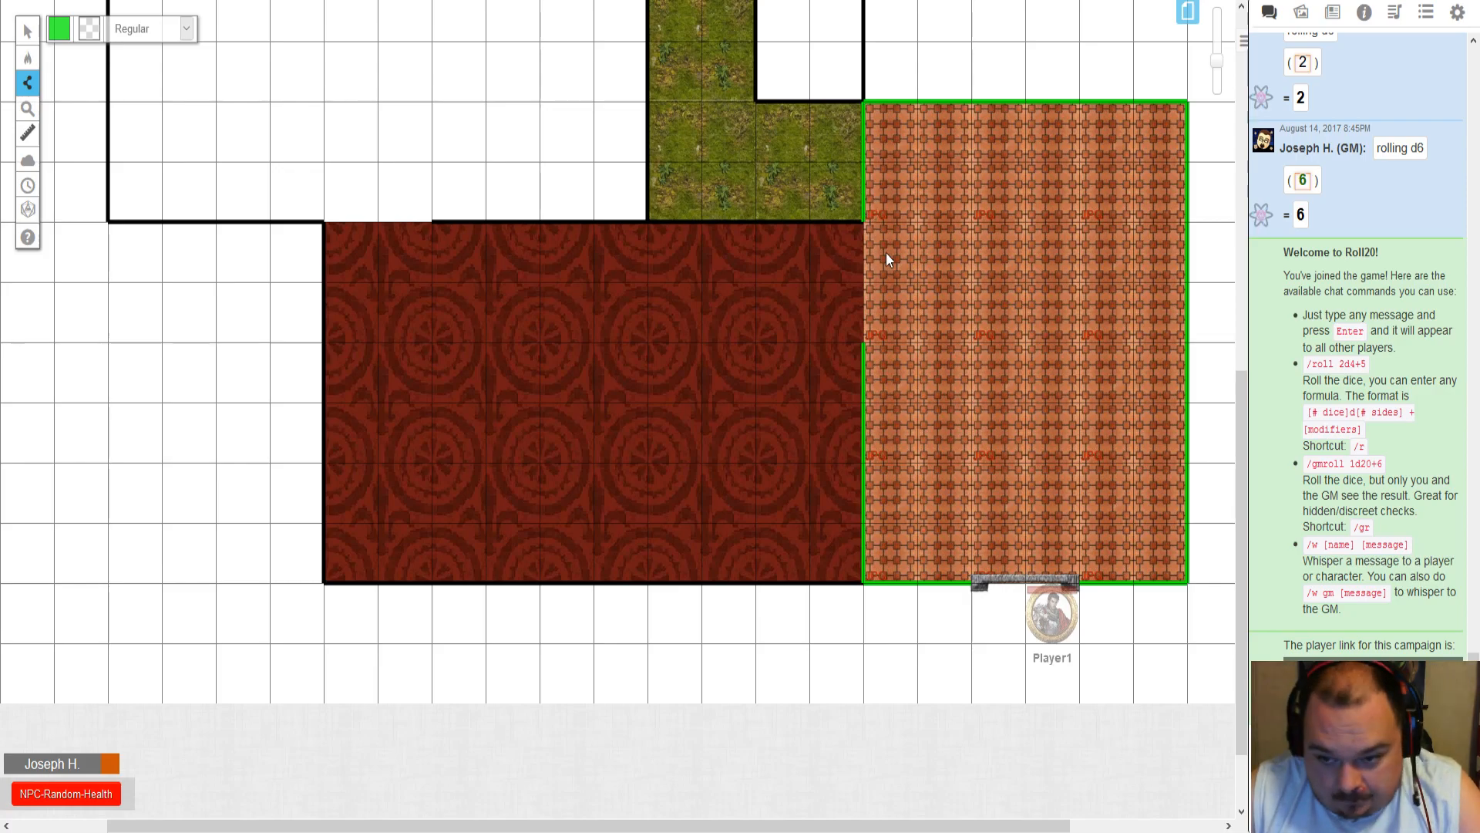
- Change the line colour to red and draw a lighting line across the arch opening in the south wall
{"action": "left_click", "coordinate": [55, 32]}
{"action": "left_click", "coordinate": [45, 68]}
{"action": "left_click", "coordinate": [44, 70]}
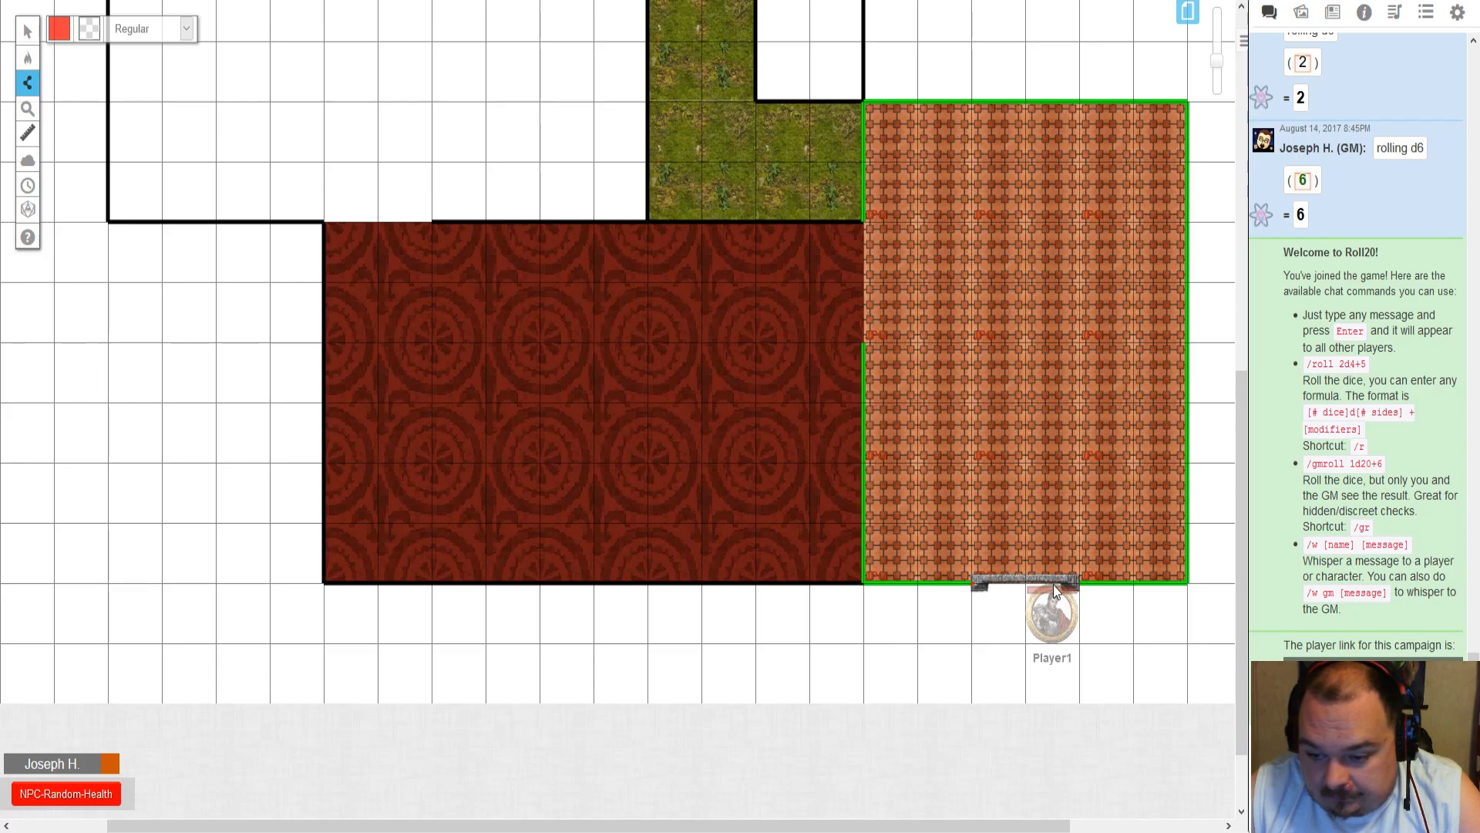
{"action": "left_click", "coordinate": [1081, 586]}
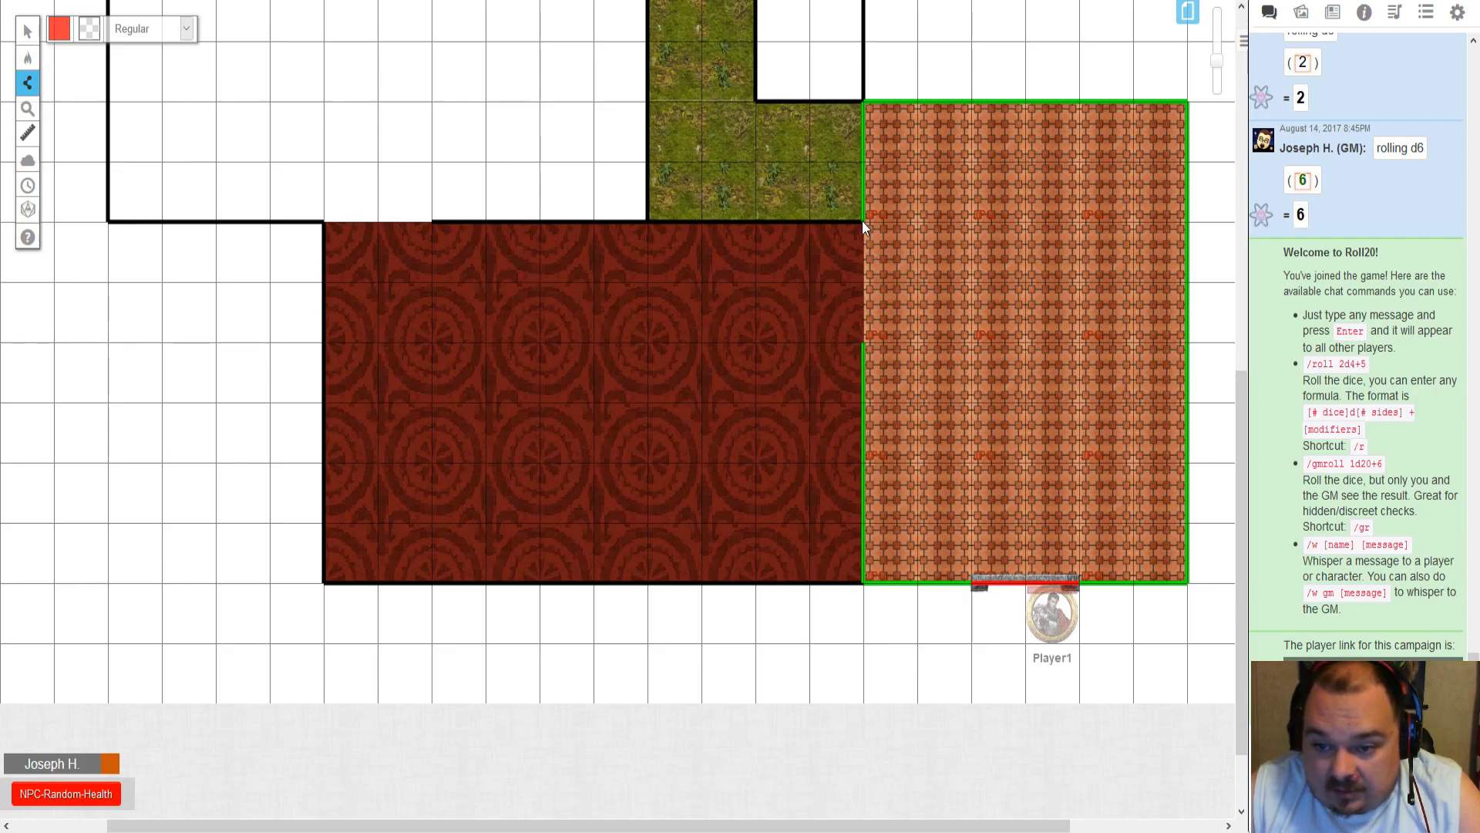
- Try a red line across the full two-square doorway between the red and orange rooms, and delete it
{"action": "left_click", "coordinate": [863, 344]}
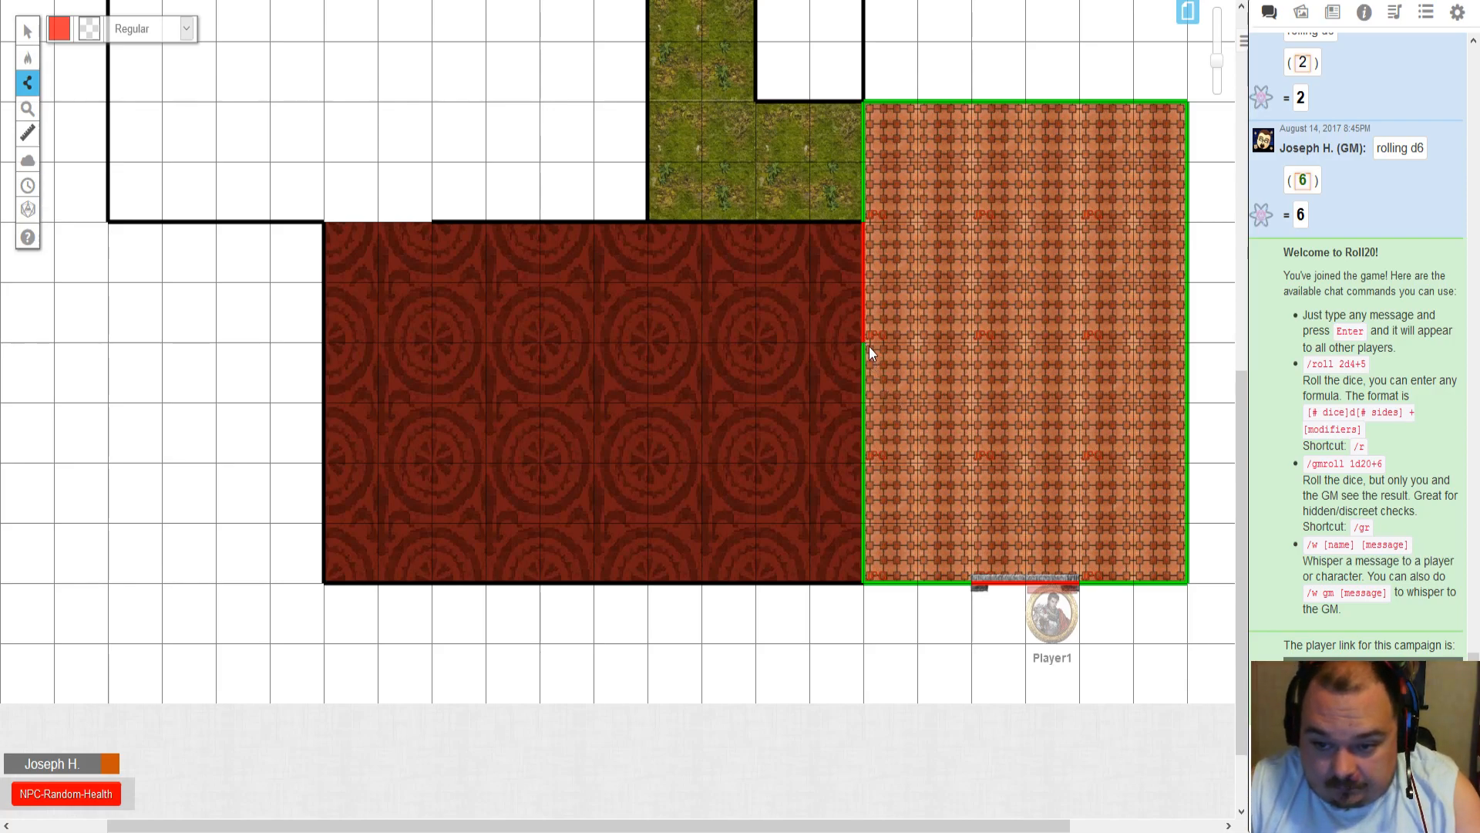
{"action": "left_click", "coordinate": [27, 31]}
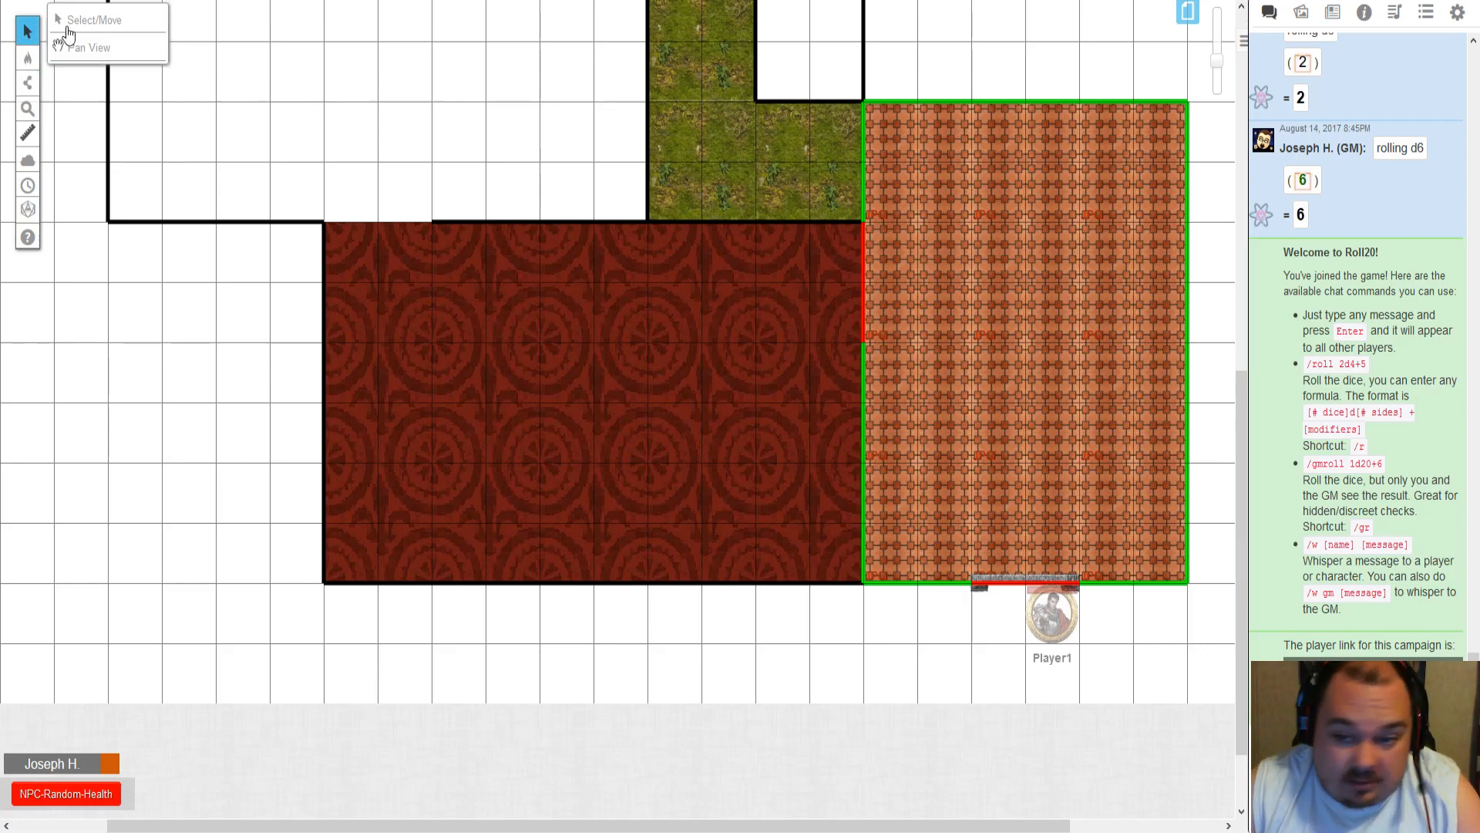
{"action": "left_click", "coordinate": [865, 279]}
{"action": "key", "text": "Delete"}
- Draw a red Polygon/Line segment across only the upper square of the doorway between the red and orange rooms
{"action": "mouse_move", "coordinate": [29, 86]}
{"action": "left_click", "coordinate": [88, 102]}
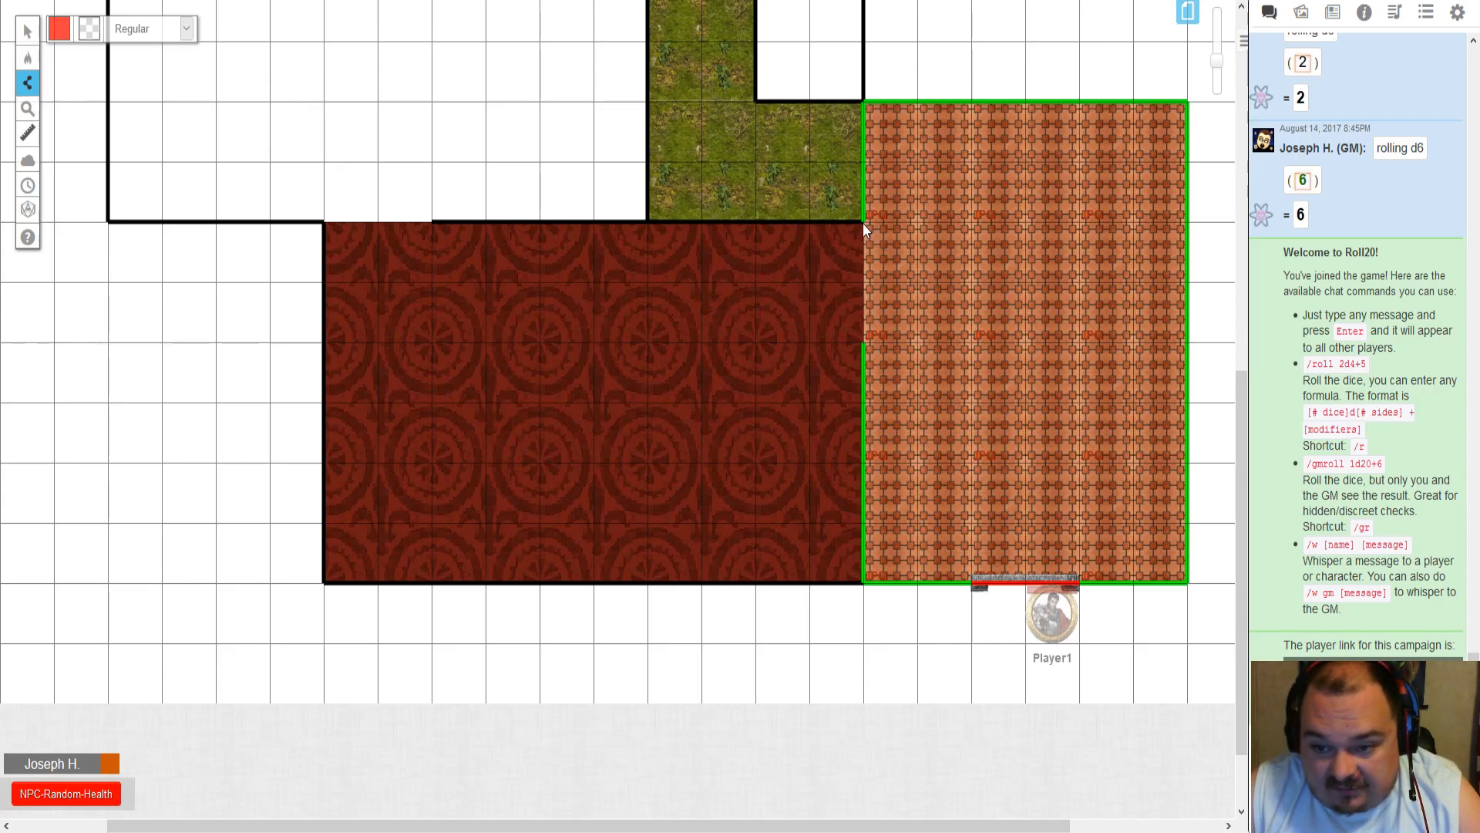
{"action": "left_click", "coordinate": [864, 283]}
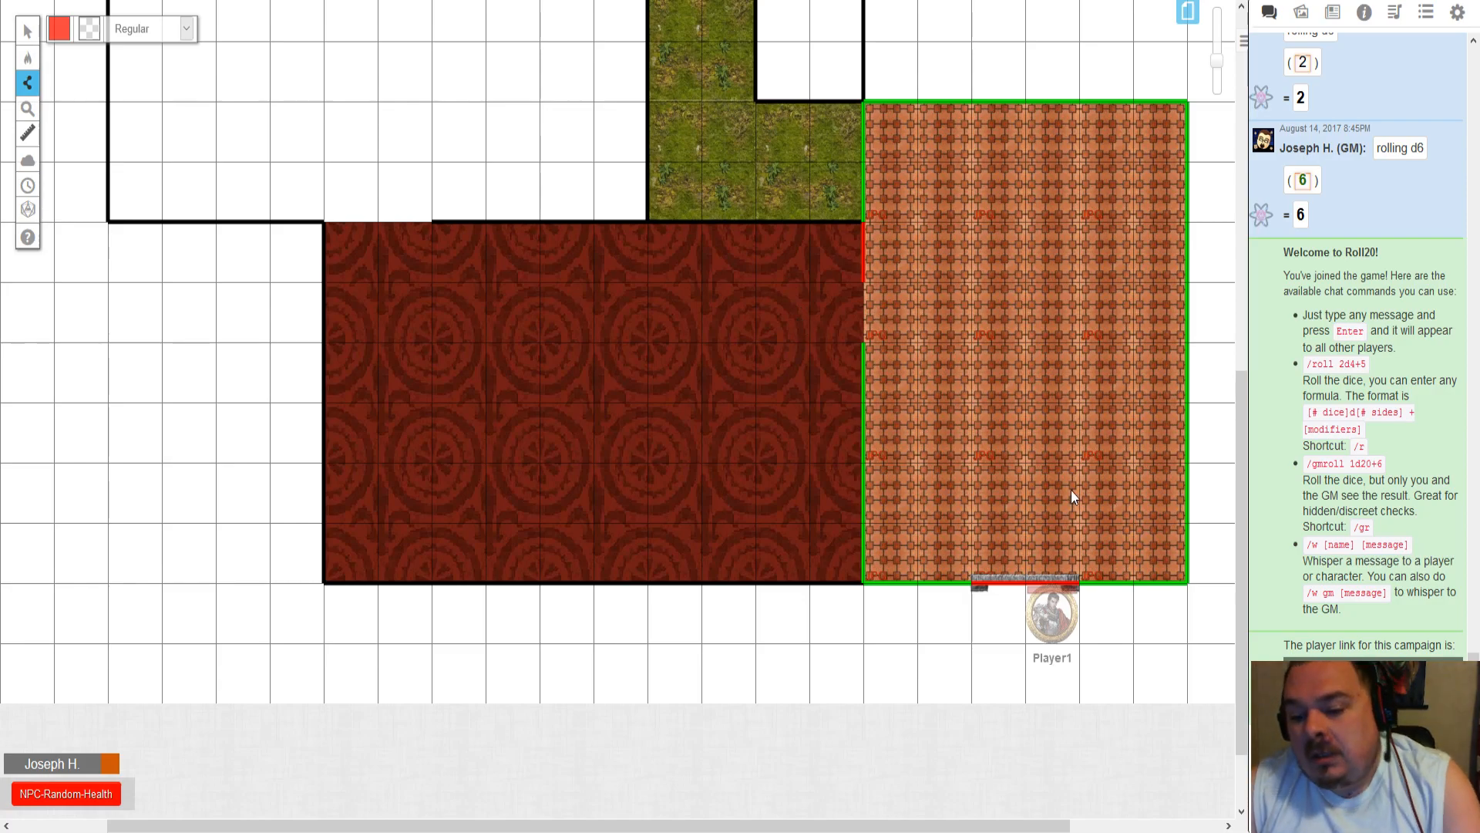
{"action": "left_click", "coordinate": [28, 31]}
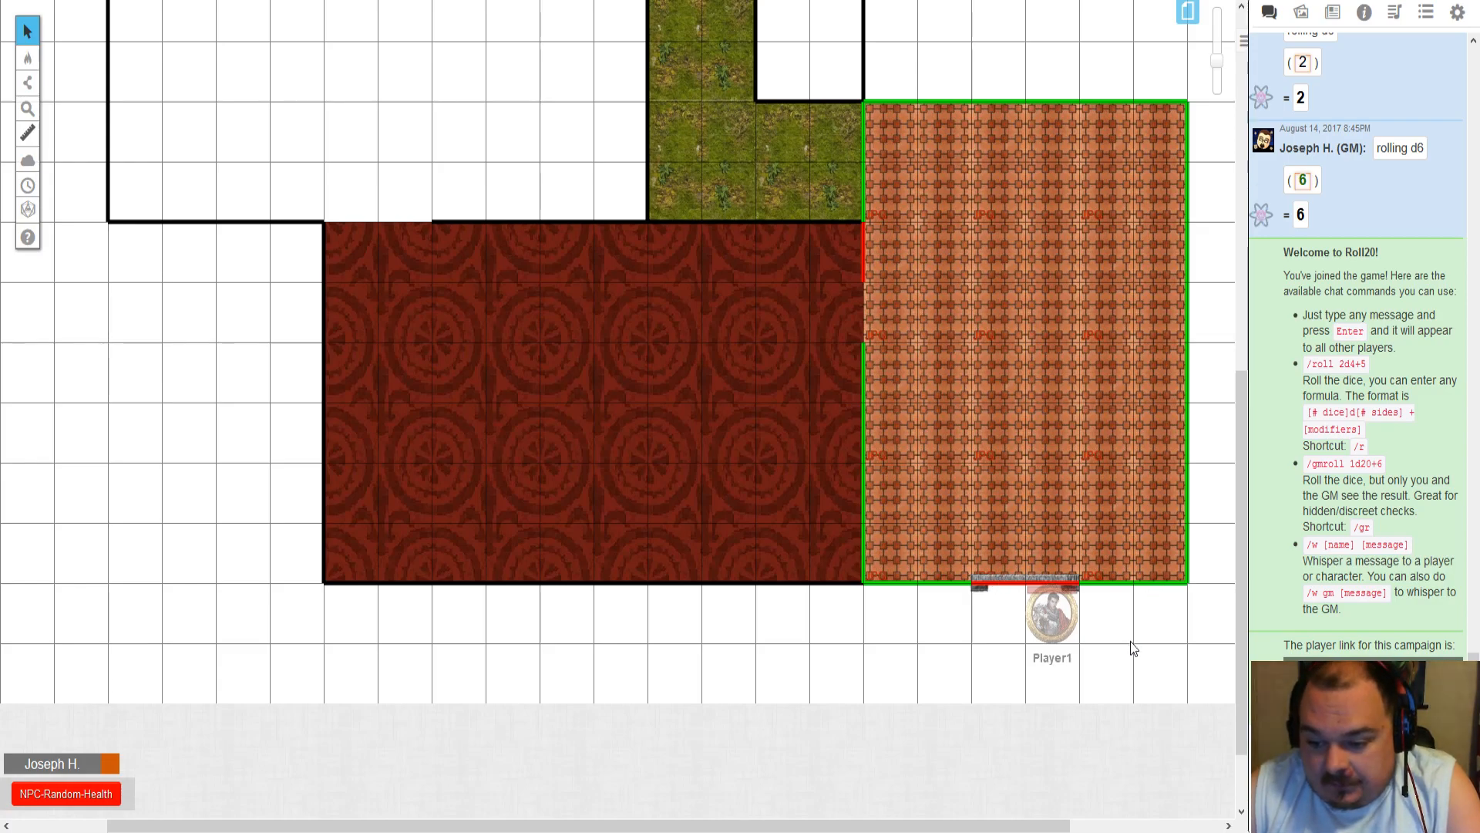
- Rejoin the game as a player to view the map with dynamic lighting
{"action": "left_click", "coordinate": [1187, 11]}
{"action": "left_click", "coordinate": [1186, 149]}
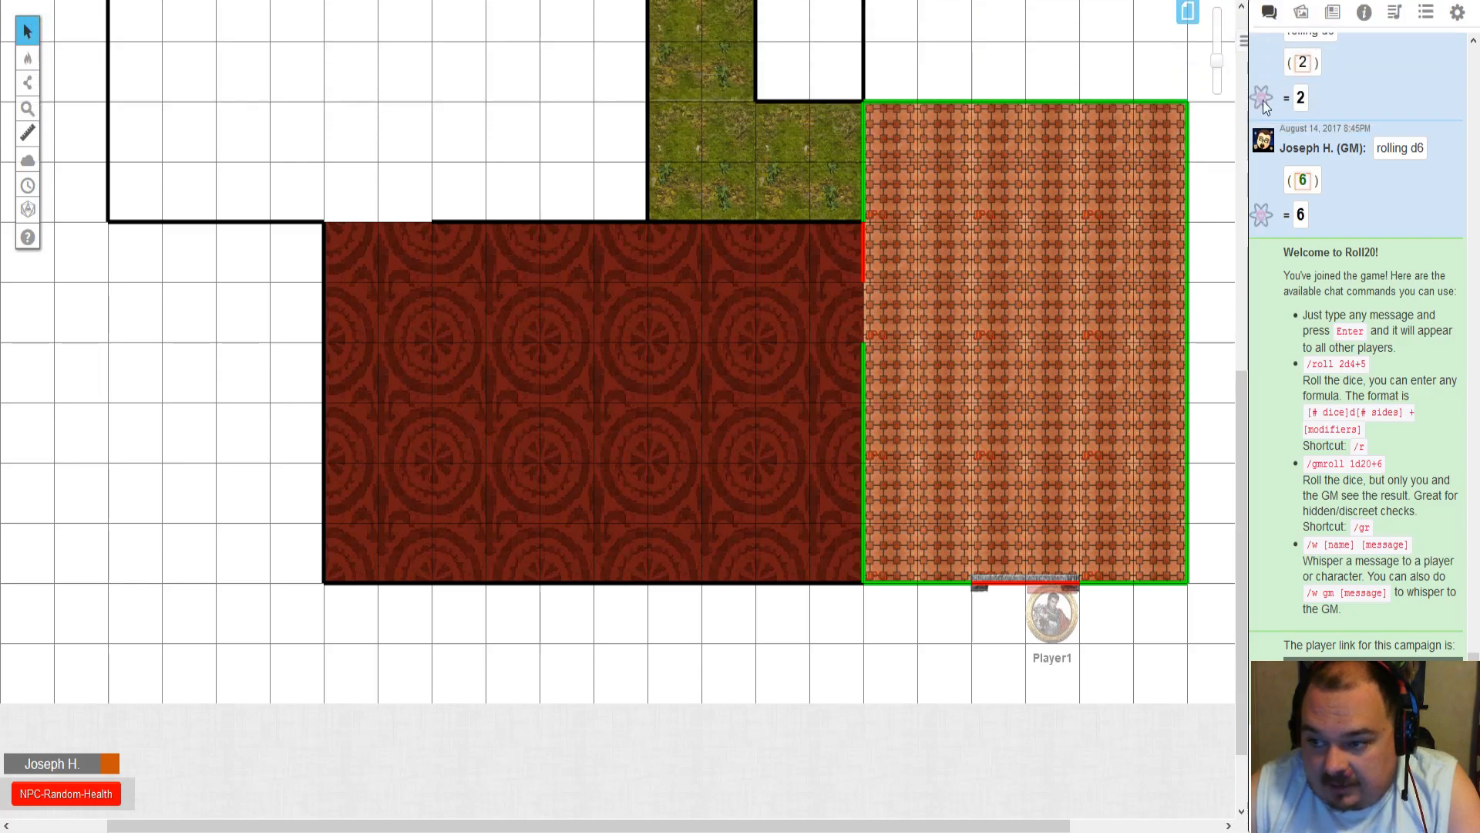
{"action": "left_click", "coordinate": [1457, 13]}
{"action": "left_click", "coordinate": [1408, 51]}
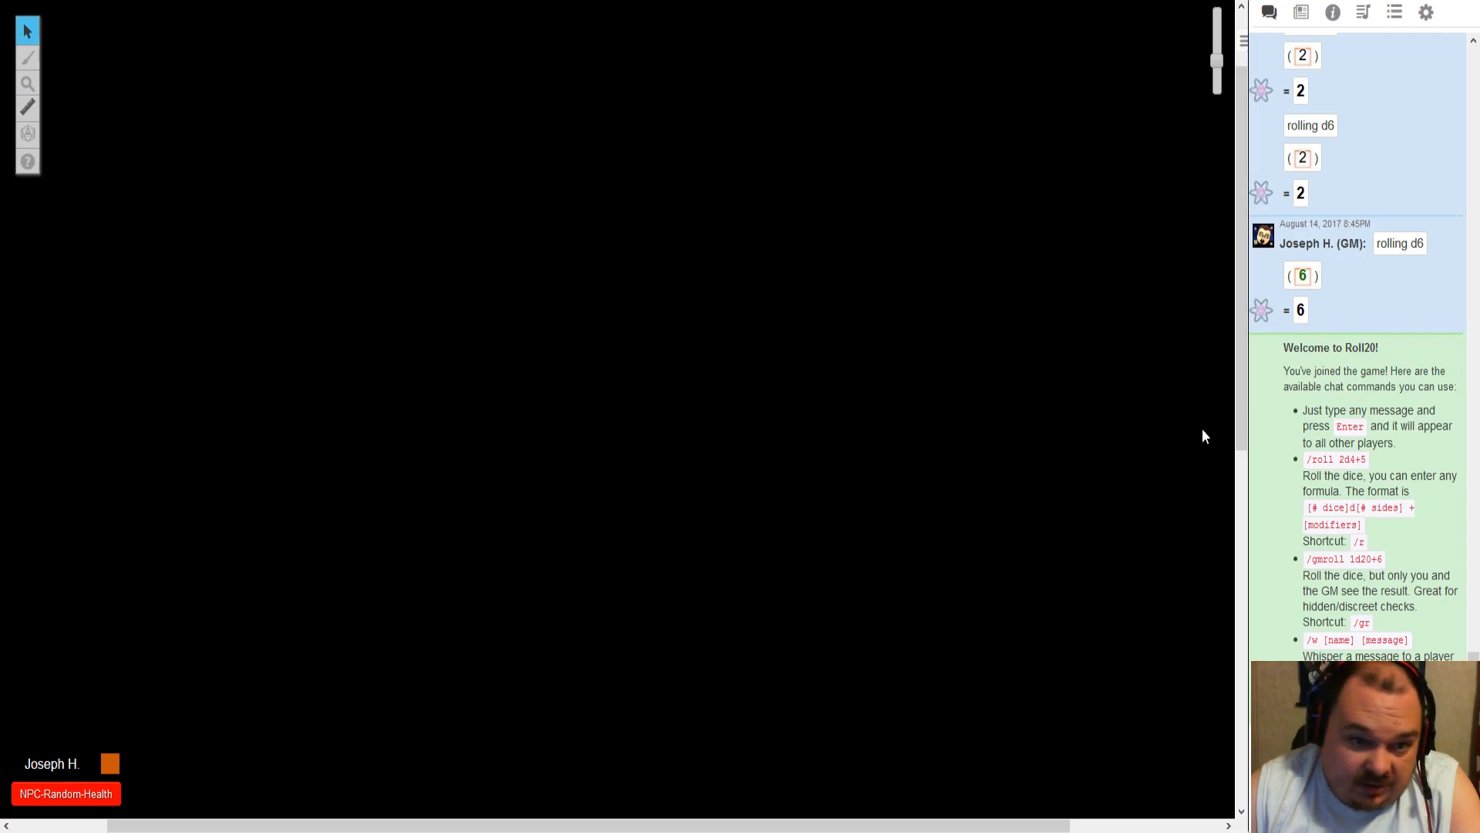
- Move the Player1 token from the strip below the arch to the map's east edge and back below the orange room's south wall
{"action": "scroll", "coordinate": [1172, 380], "scroll_direction": "down", "scroll_amount": 5}
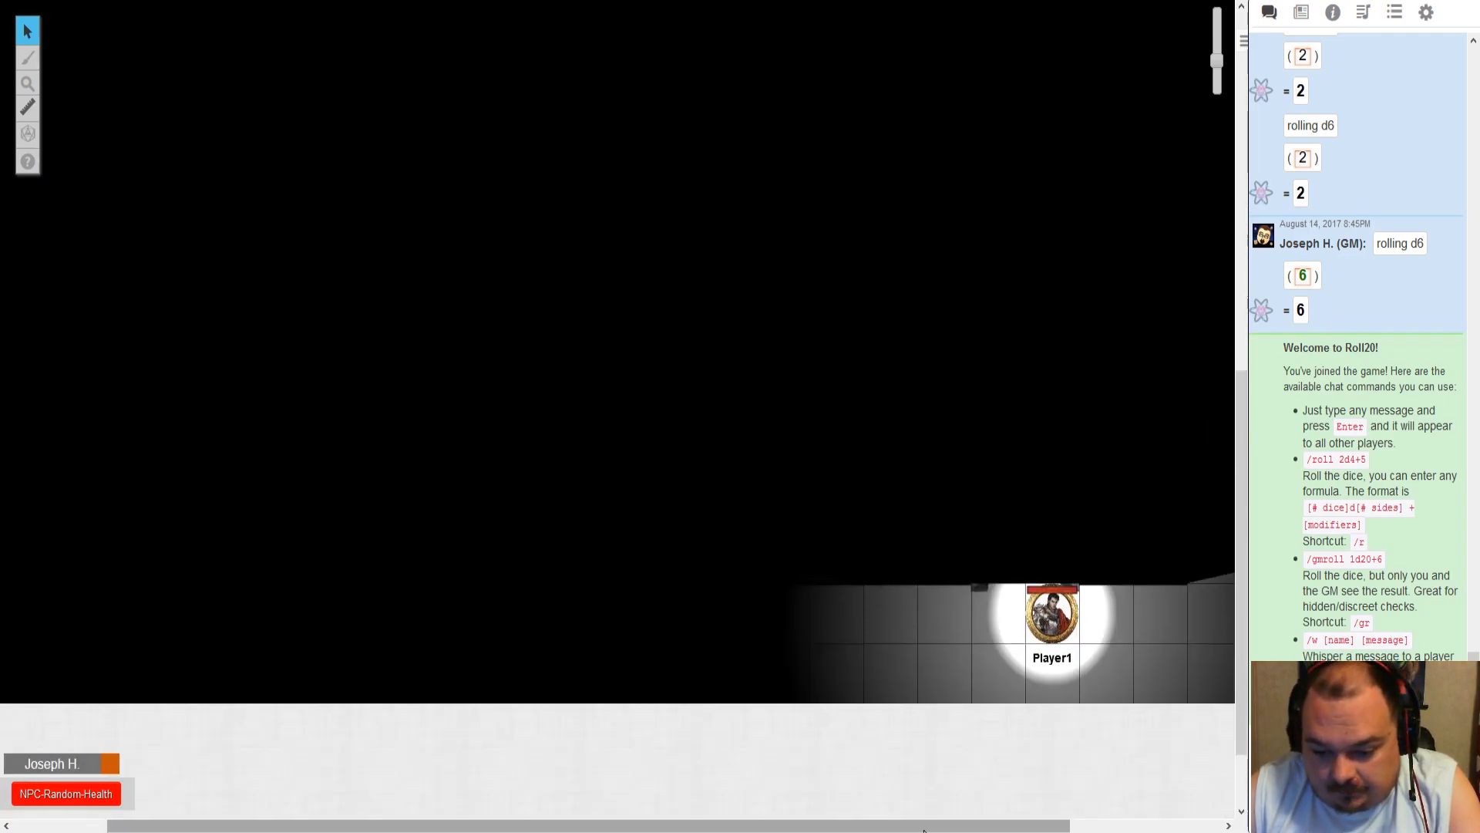
{"action": "left_click_drag", "start_coordinate": [924, 825], "coordinate": [1072, 825]}
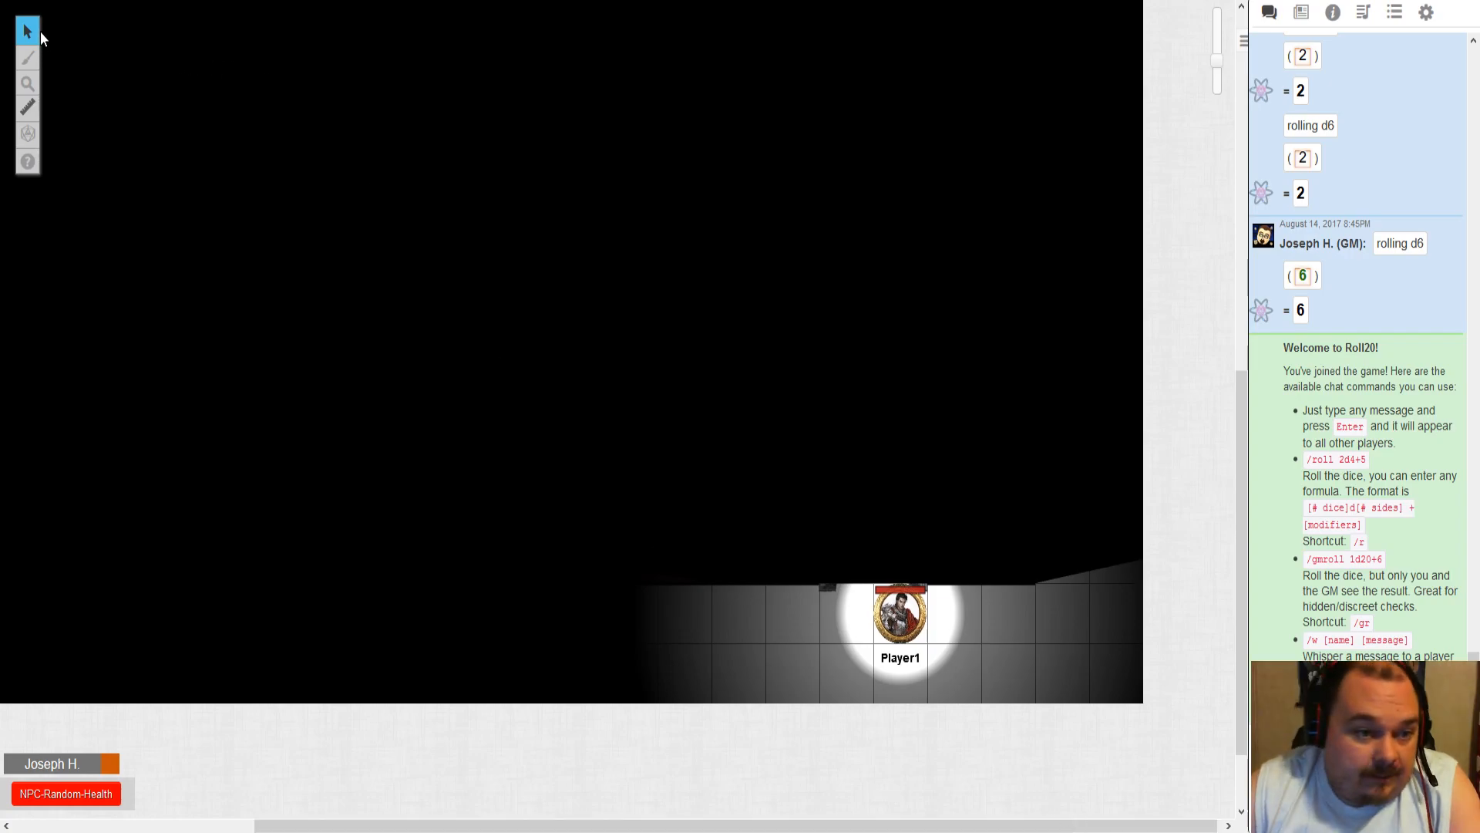
{"action": "mouse_move", "coordinate": [896, 611]}
{"action": "left_mouse_down"}
{"action": "mouse_move", "coordinate": [1011, 632]}
{"action": "mouse_move", "coordinate": [1086, 560]}
{"action": "mouse_move", "coordinate": [1058, 301]}
{"action": "mouse_move", "coordinate": [1077, 330]}
{"action": "mouse_move", "coordinate": [1001, 347]}
{"action": "mouse_move", "coordinate": [1079, 381]}
{"action": "mouse_move", "coordinate": [936, 395]}
{"action": "left_mouse_up"}
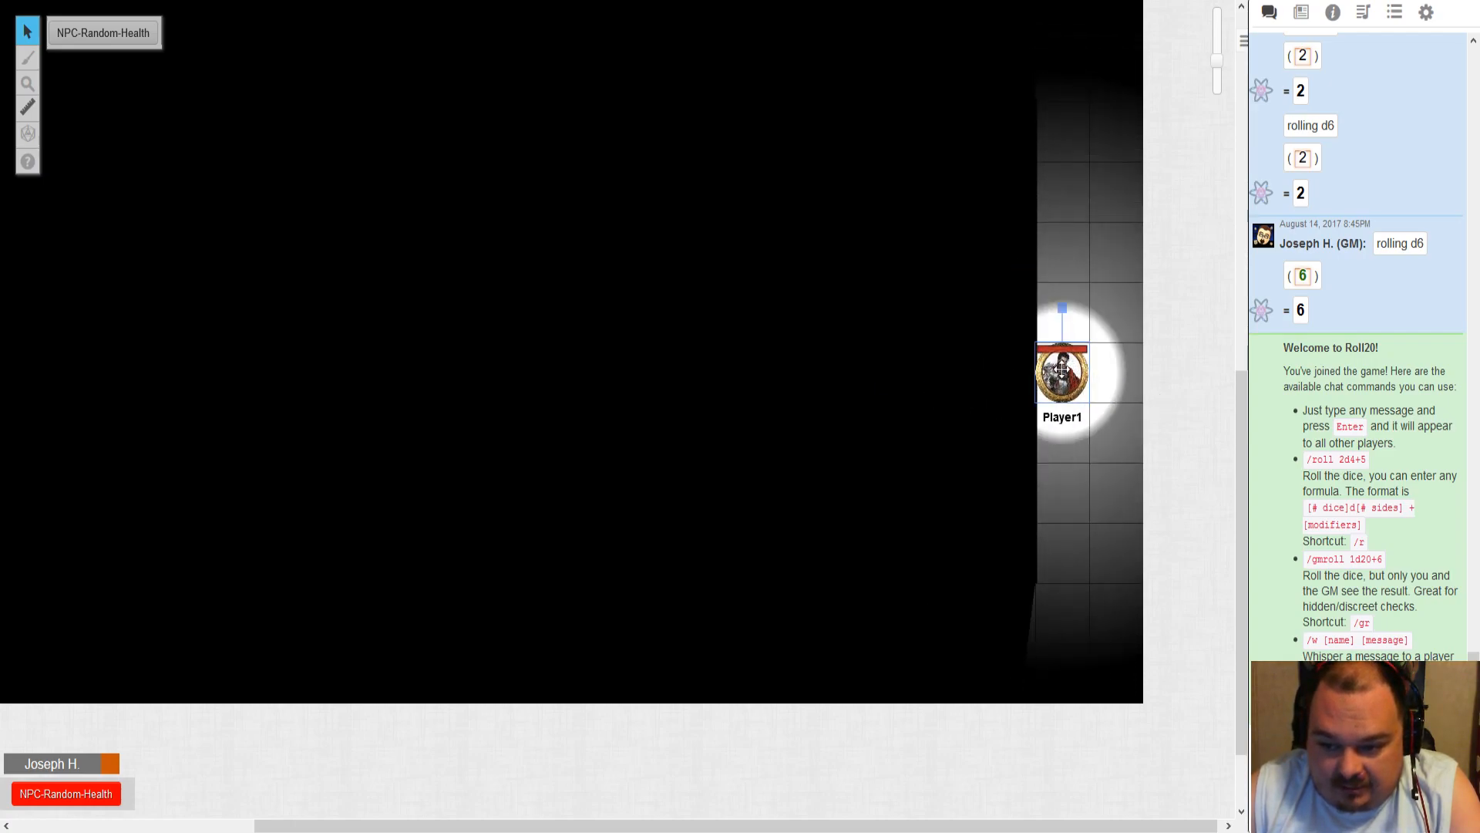
{"action": "scroll", "coordinate": [1074, 422], "scroll_direction": "down", "scroll_amount": 1}
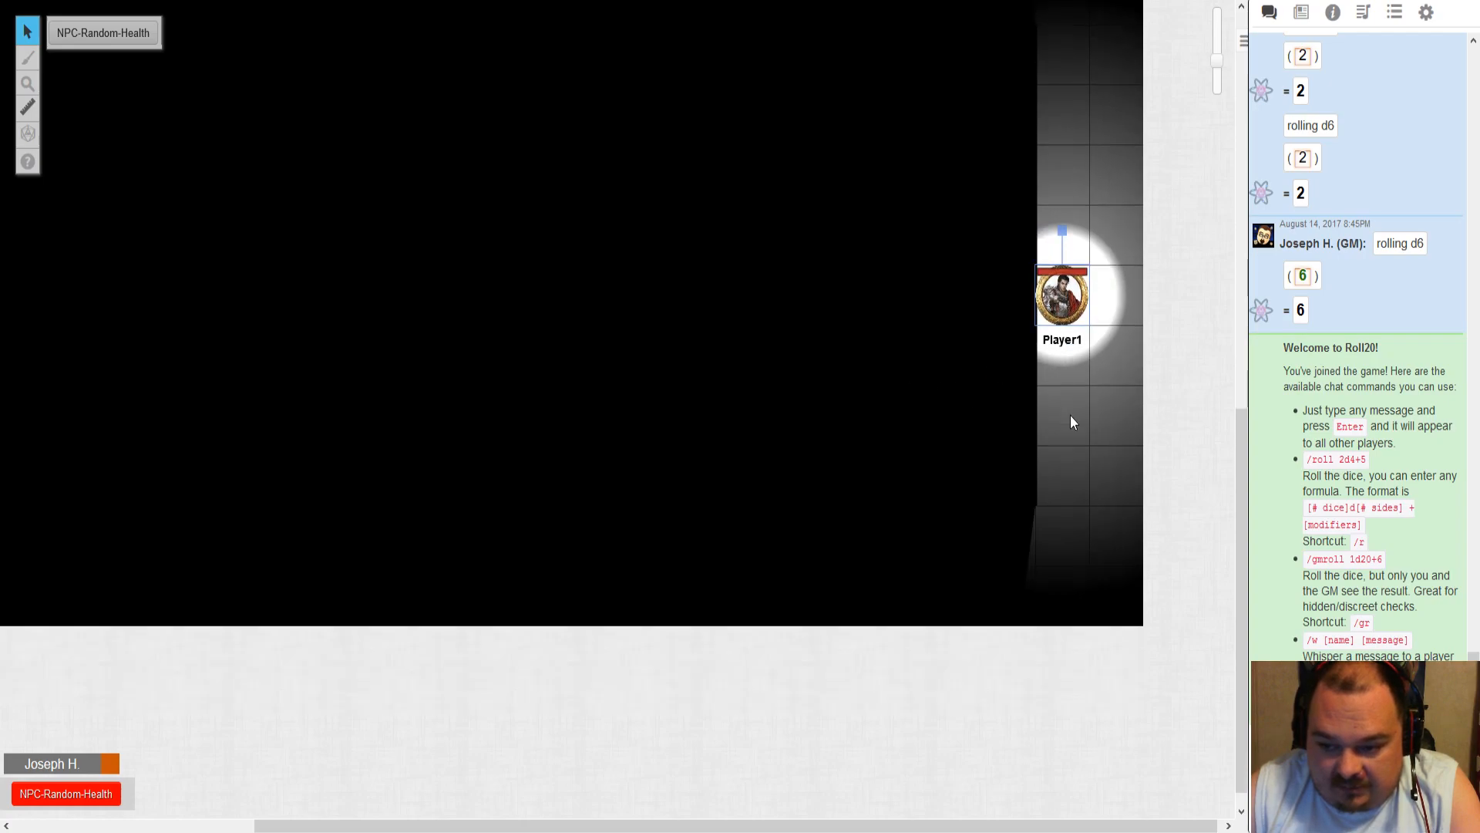
{"action": "left_click_drag", "start_coordinate": [1057, 307], "coordinate": [879, 426]}
{"action": "left_click_drag", "start_coordinate": [859, 528], "coordinate": [888, 445]}
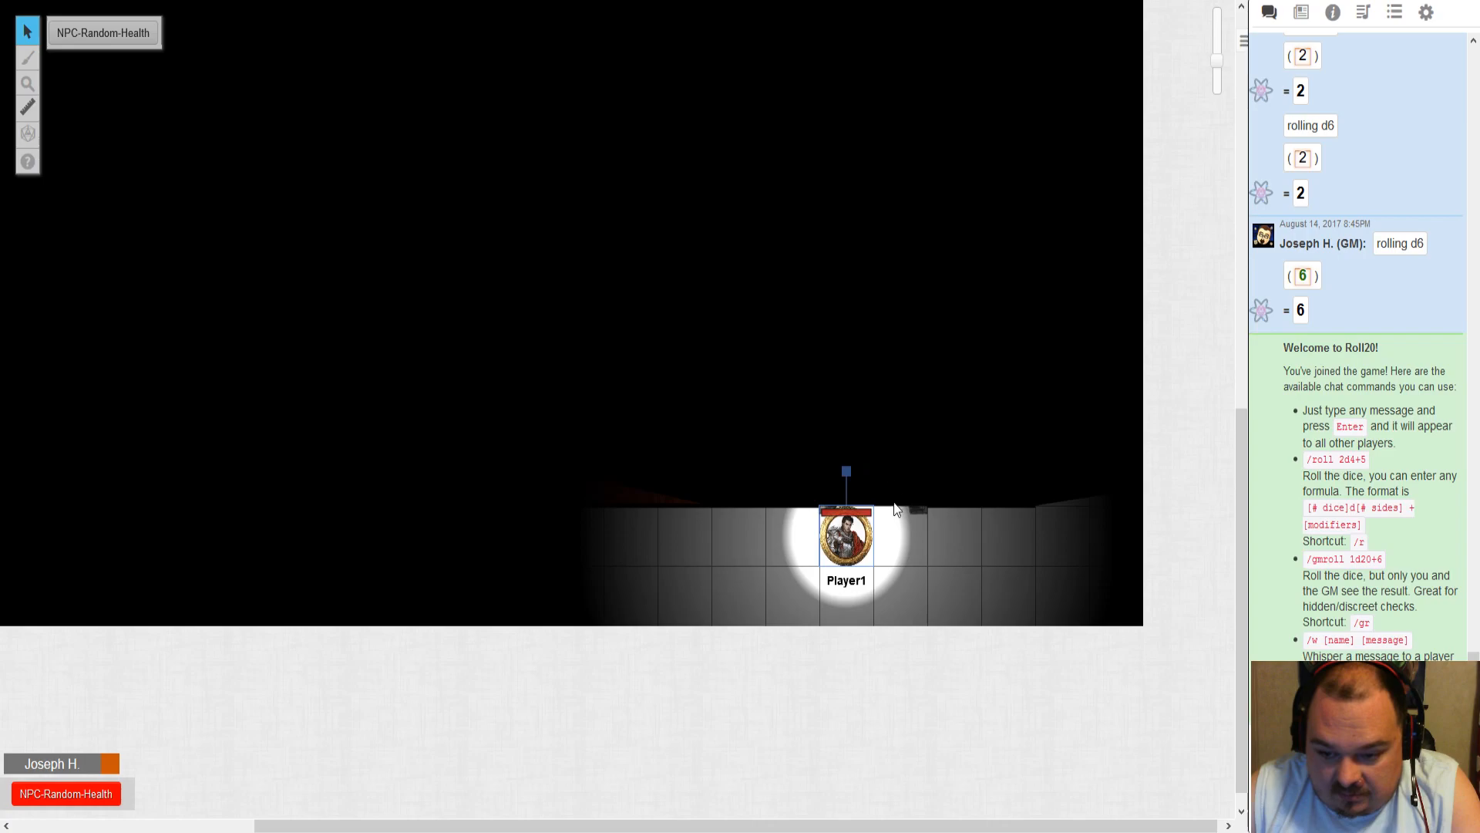
- Move the Player1 token into the orange room, try its south-east corner against the walls, and place it near the room's middle
{"action": "left_click_drag", "start_coordinate": [848, 539], "coordinate": [896, 411]}
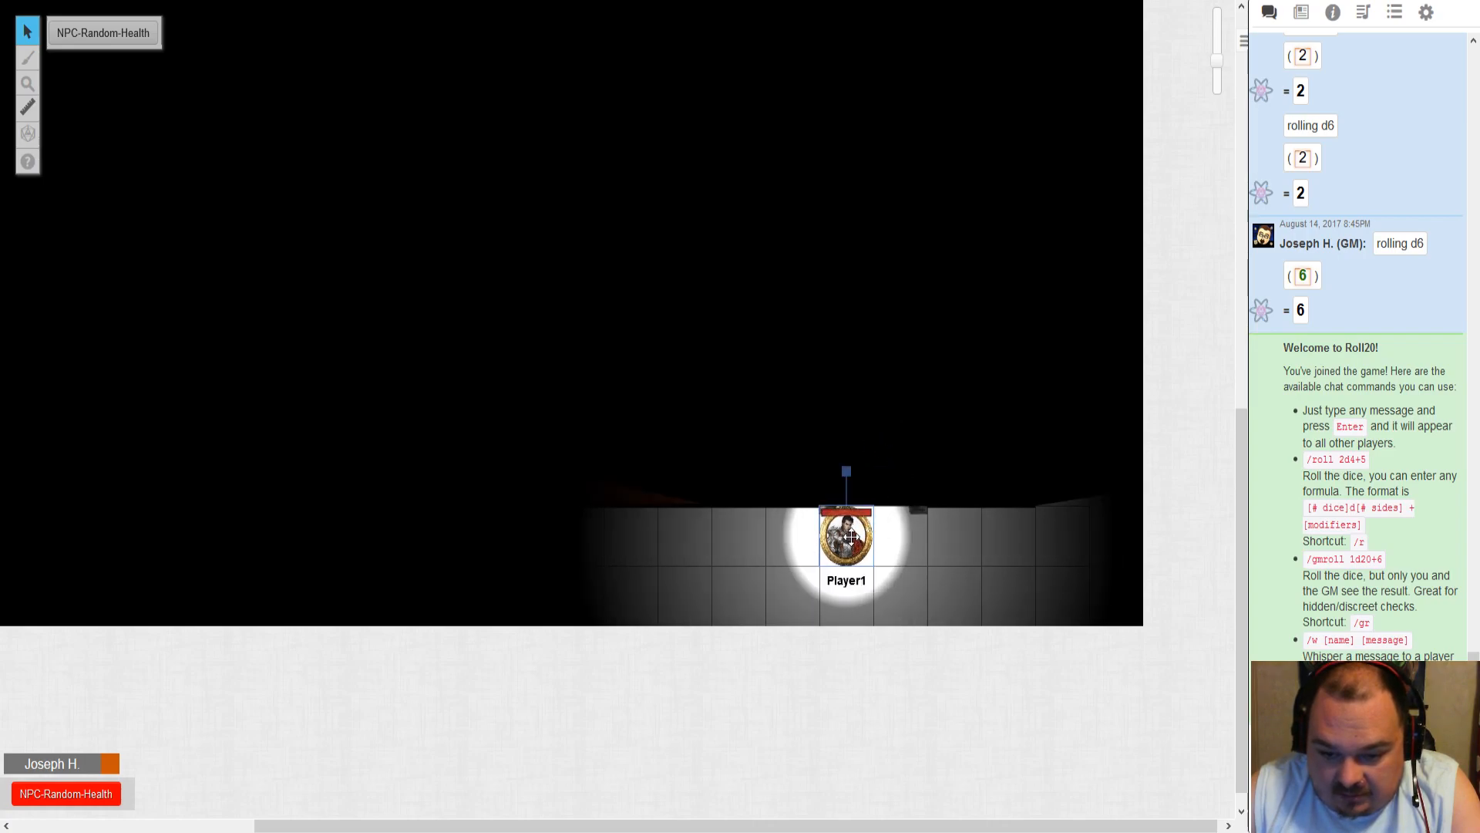
{"action": "left_click_drag", "start_coordinate": [851, 535], "coordinate": [997, 455]}
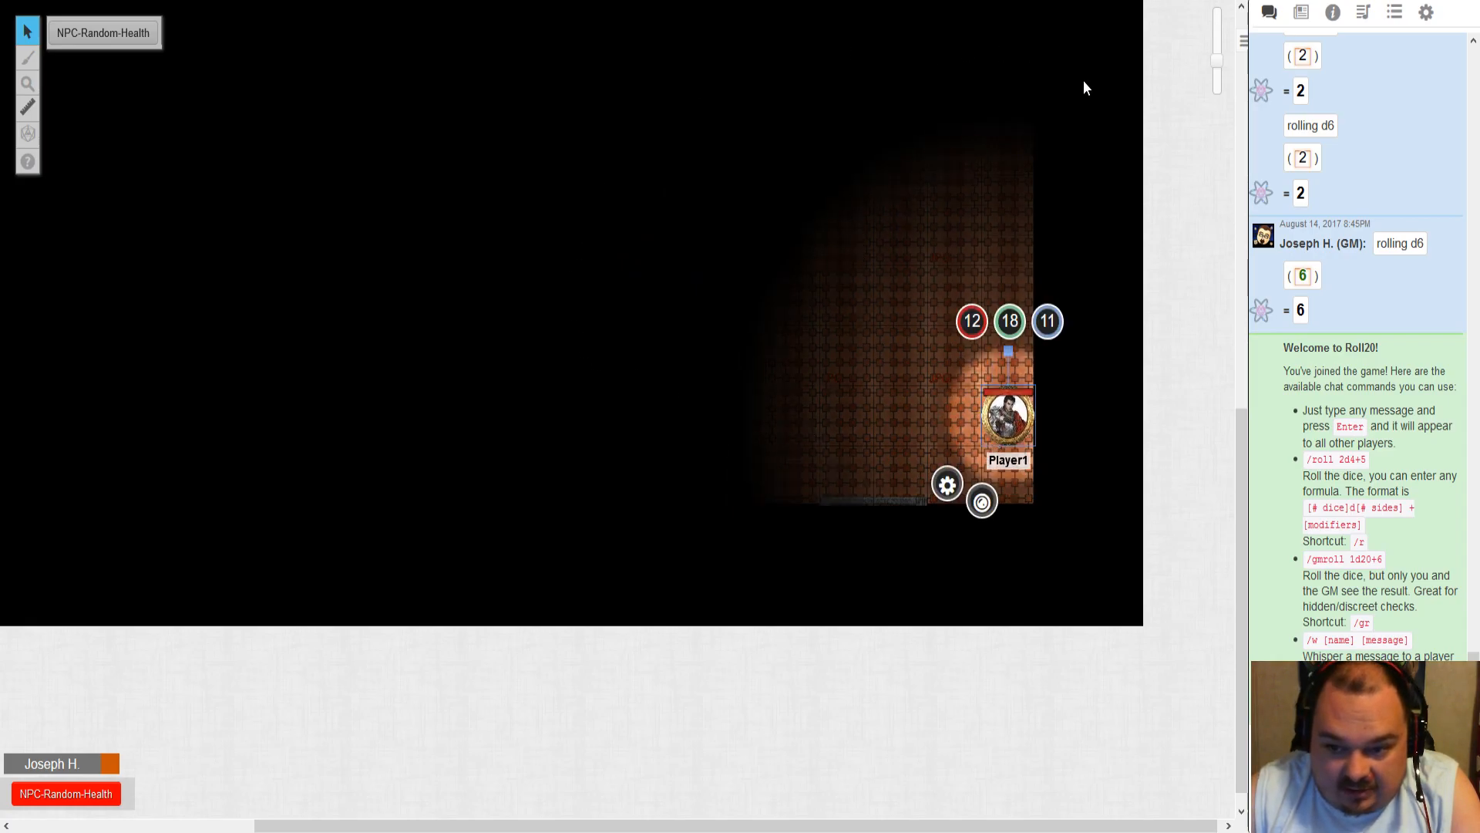
{"action": "left_click_drag", "start_coordinate": [1002, 422], "coordinate": [1027, 506]}
{"action": "left_click", "coordinate": [1075, 521]}
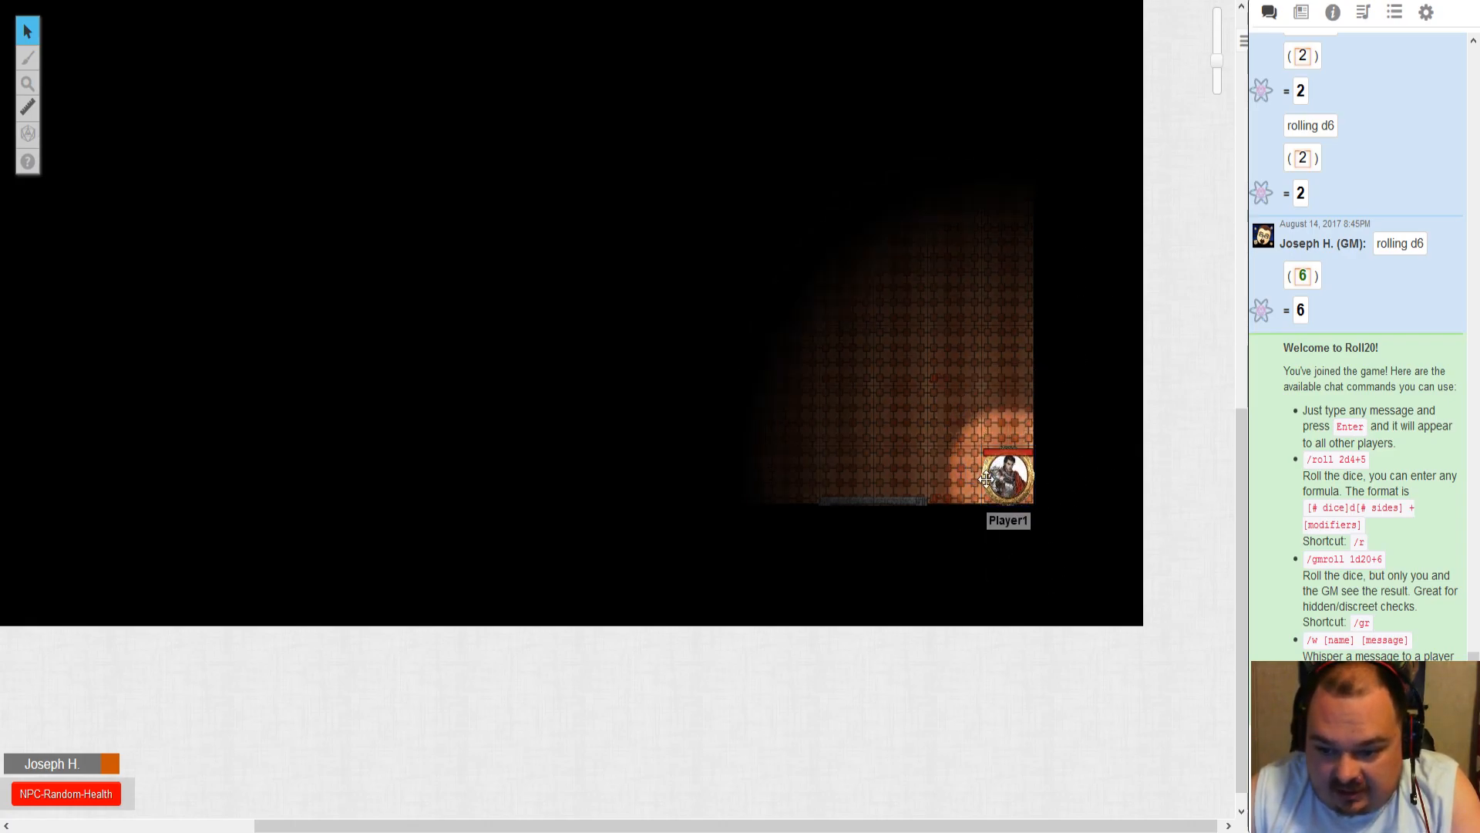
{"action": "left_click_drag", "start_coordinate": [994, 478], "coordinate": [830, 285]}
- Rejoin the game as GM and apply Only Update on Drop under Dynamic Lighting in the Generic page's settings
{"action": "left_click", "coordinate": [1426, 12]}
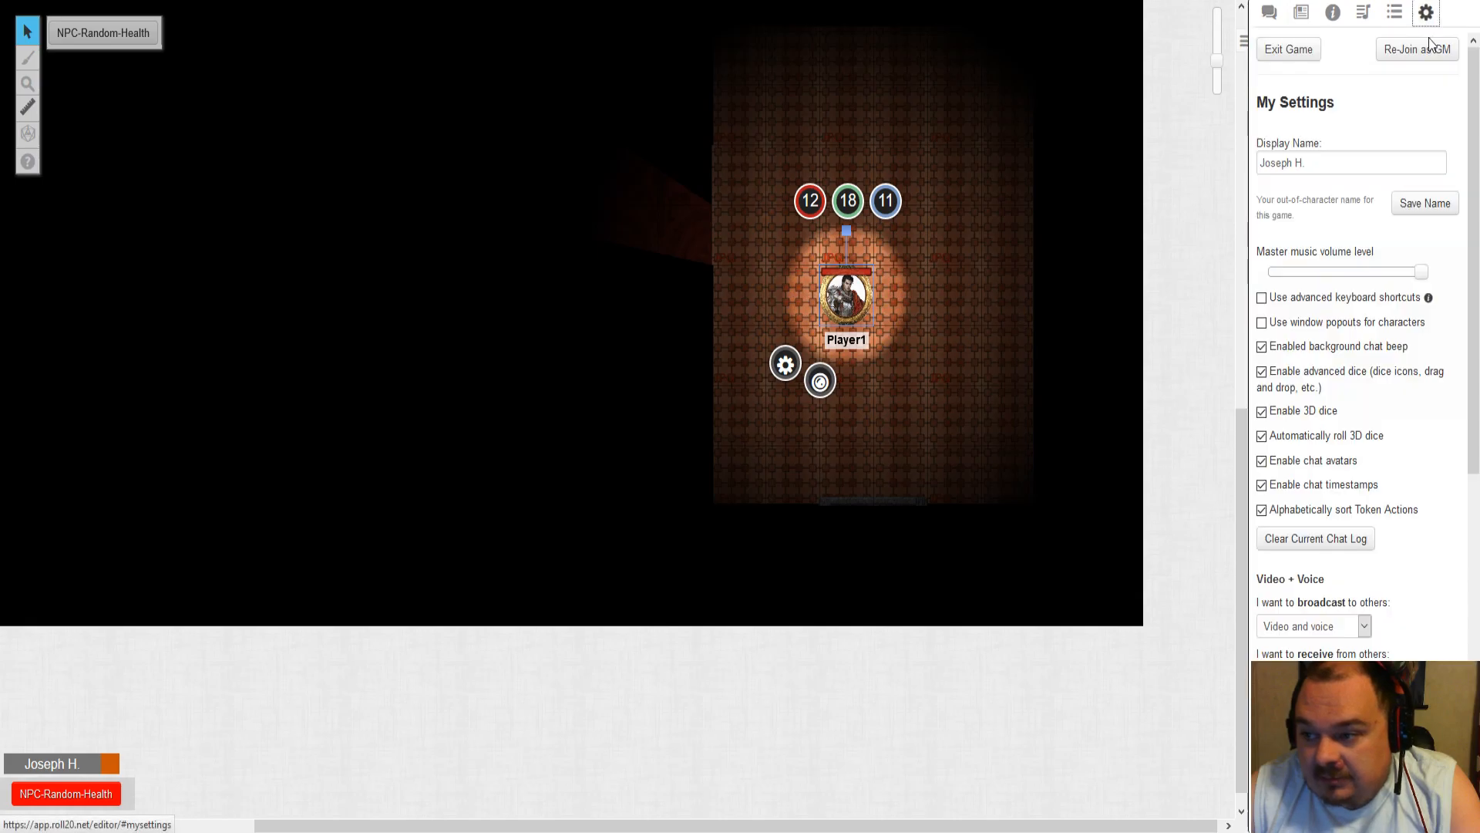
{"action": "left_click", "coordinate": [1430, 51]}
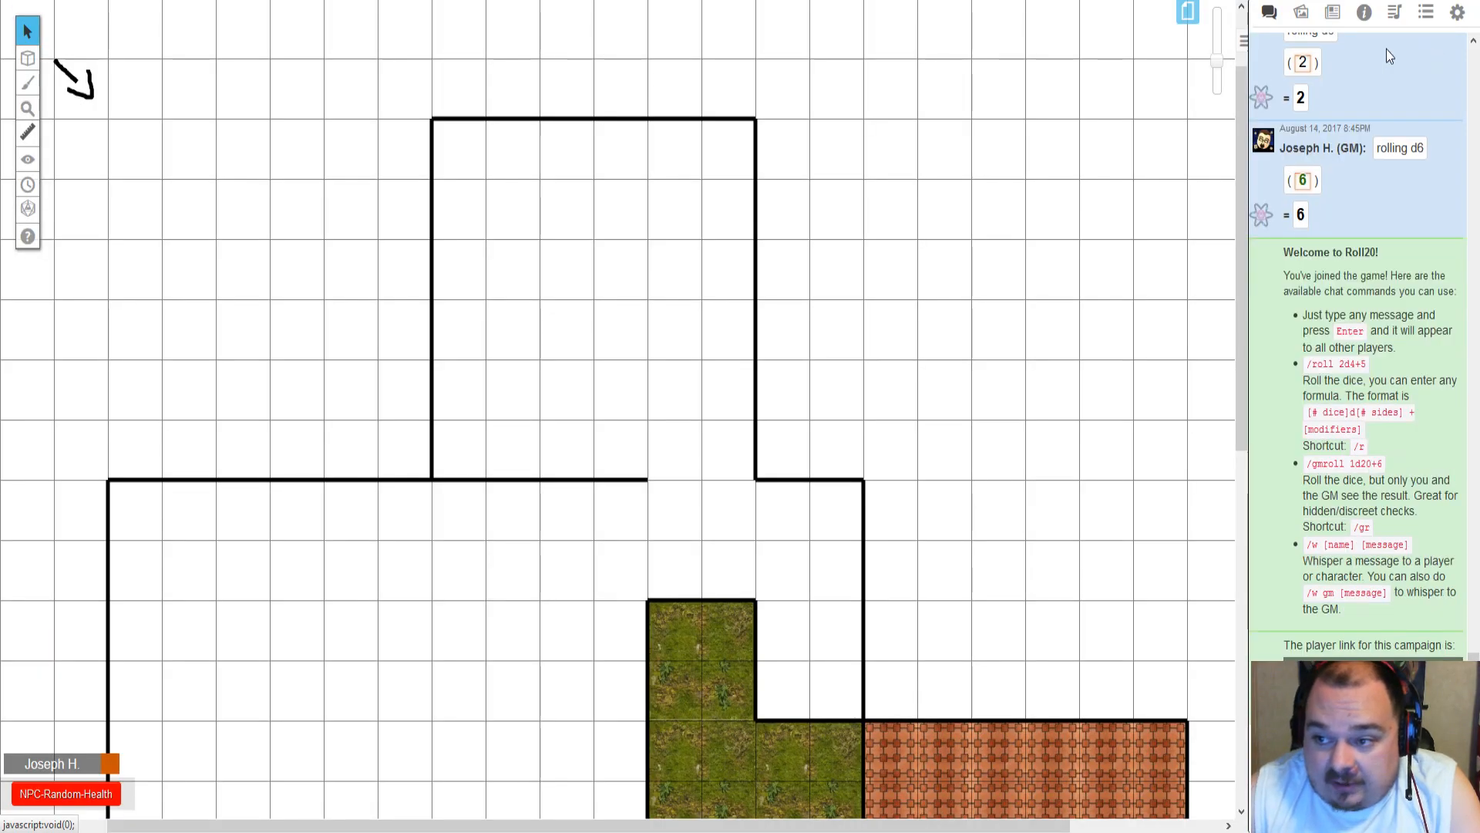
{"action": "left_click", "coordinate": [1193, 14]}
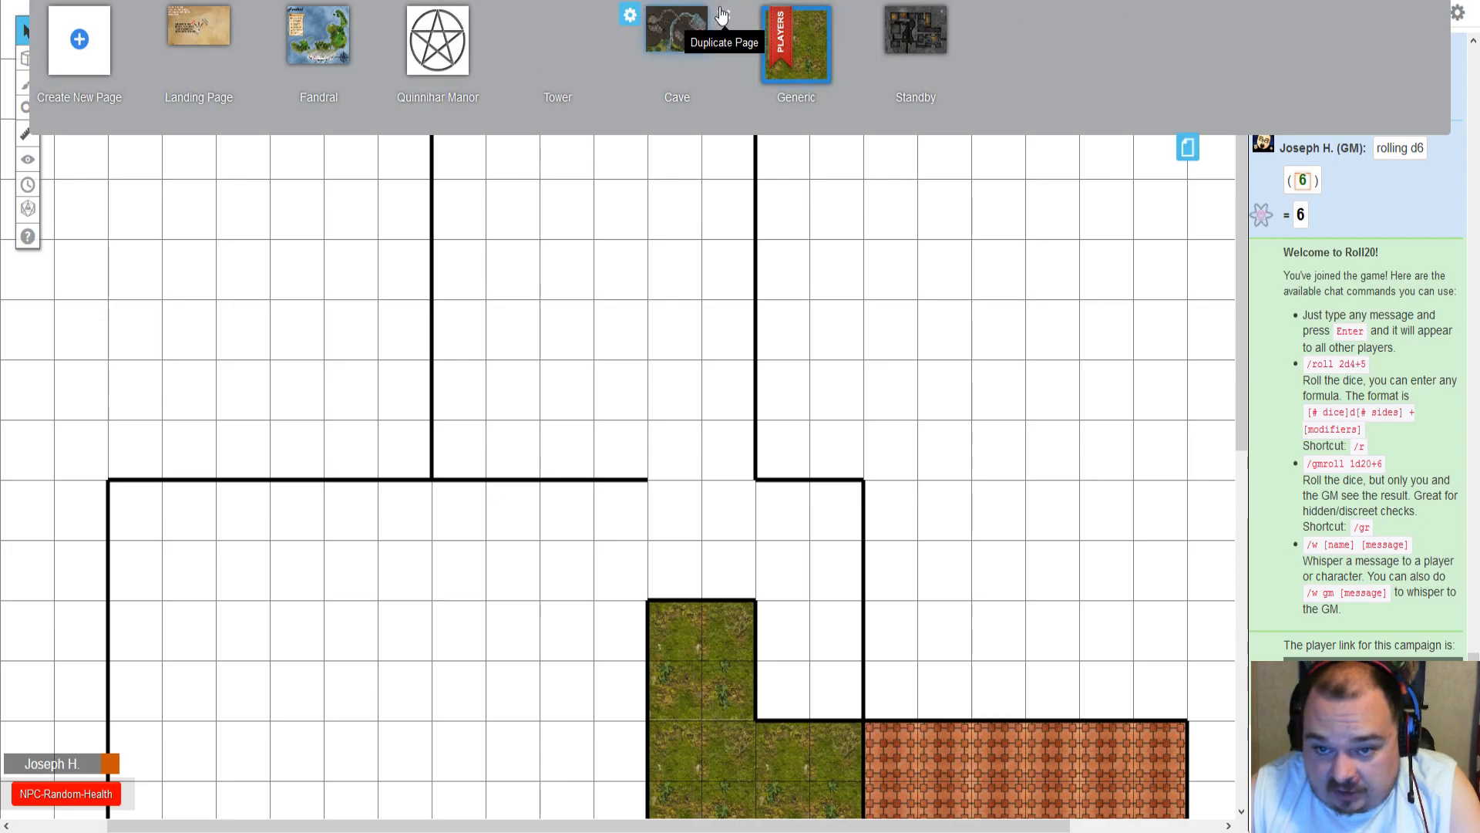
{"action": "left_click", "coordinate": [752, 20]}
{"action": "scroll", "coordinate": [725, 293], "scroll_direction": "down", "scroll_amount": 3}
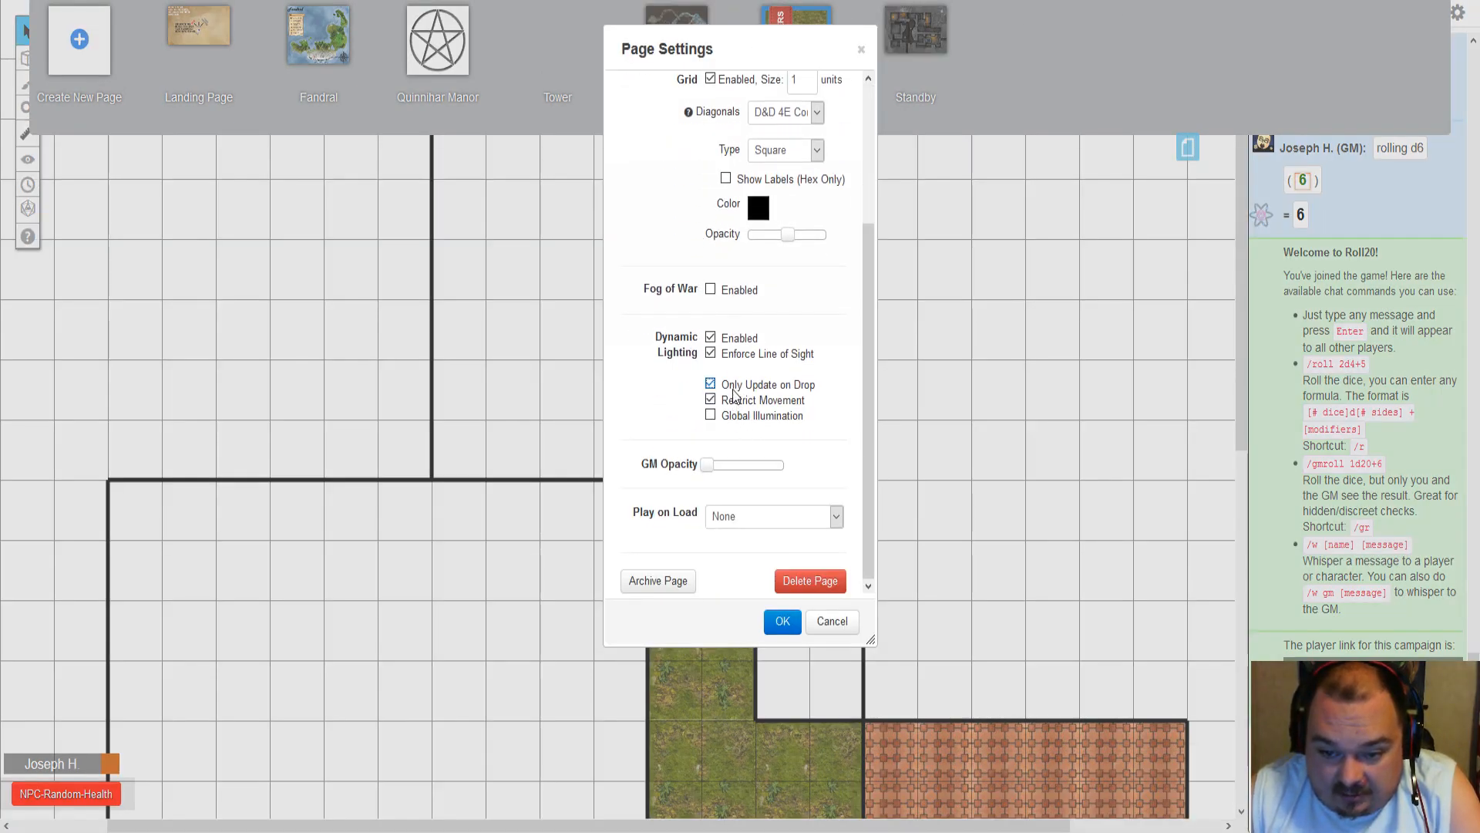
{"action": "left_click", "coordinate": [783, 619]}
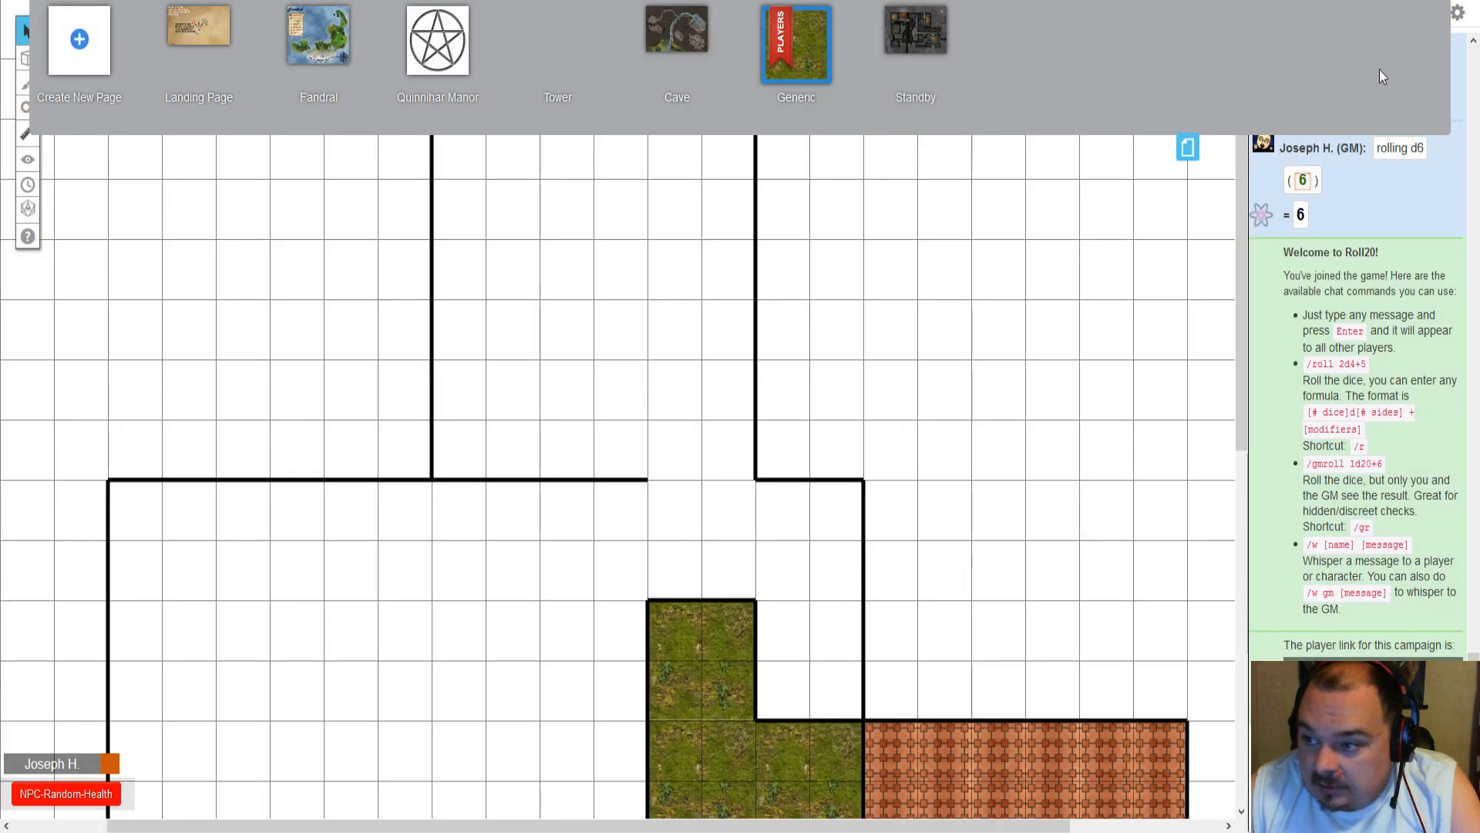
{"action": "left_click", "coordinate": [1188, 149]}
- Rejoin the game as a player and move the Player1 token out of the orange room to the strip below the arch
{"action": "left_click", "coordinate": [1457, 13]}
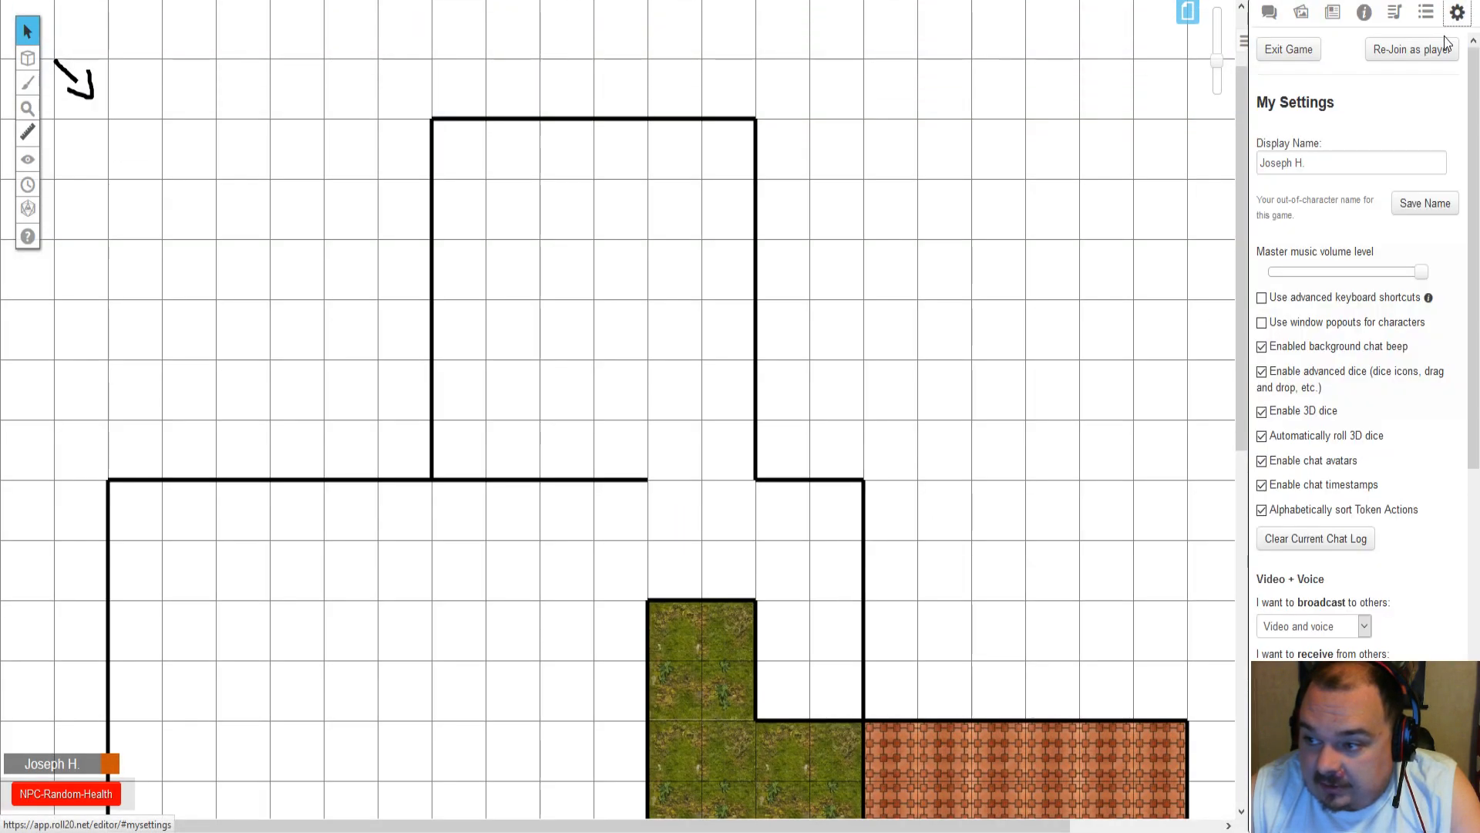
{"action": "left_click", "coordinate": [1435, 61]}
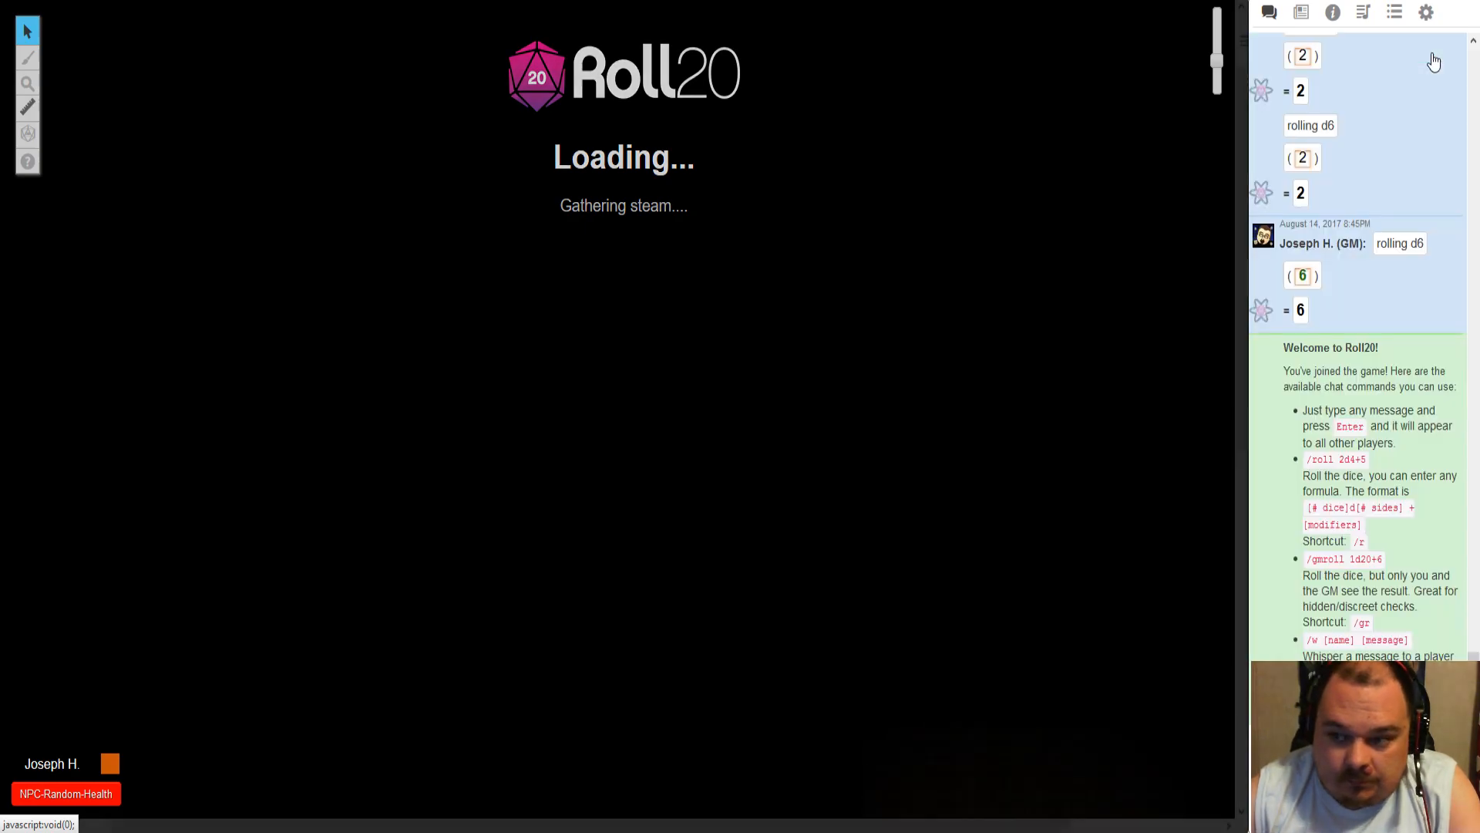
{"action": "scroll", "coordinate": [1055, 287], "scroll_direction": "down", "scroll_amount": 3}
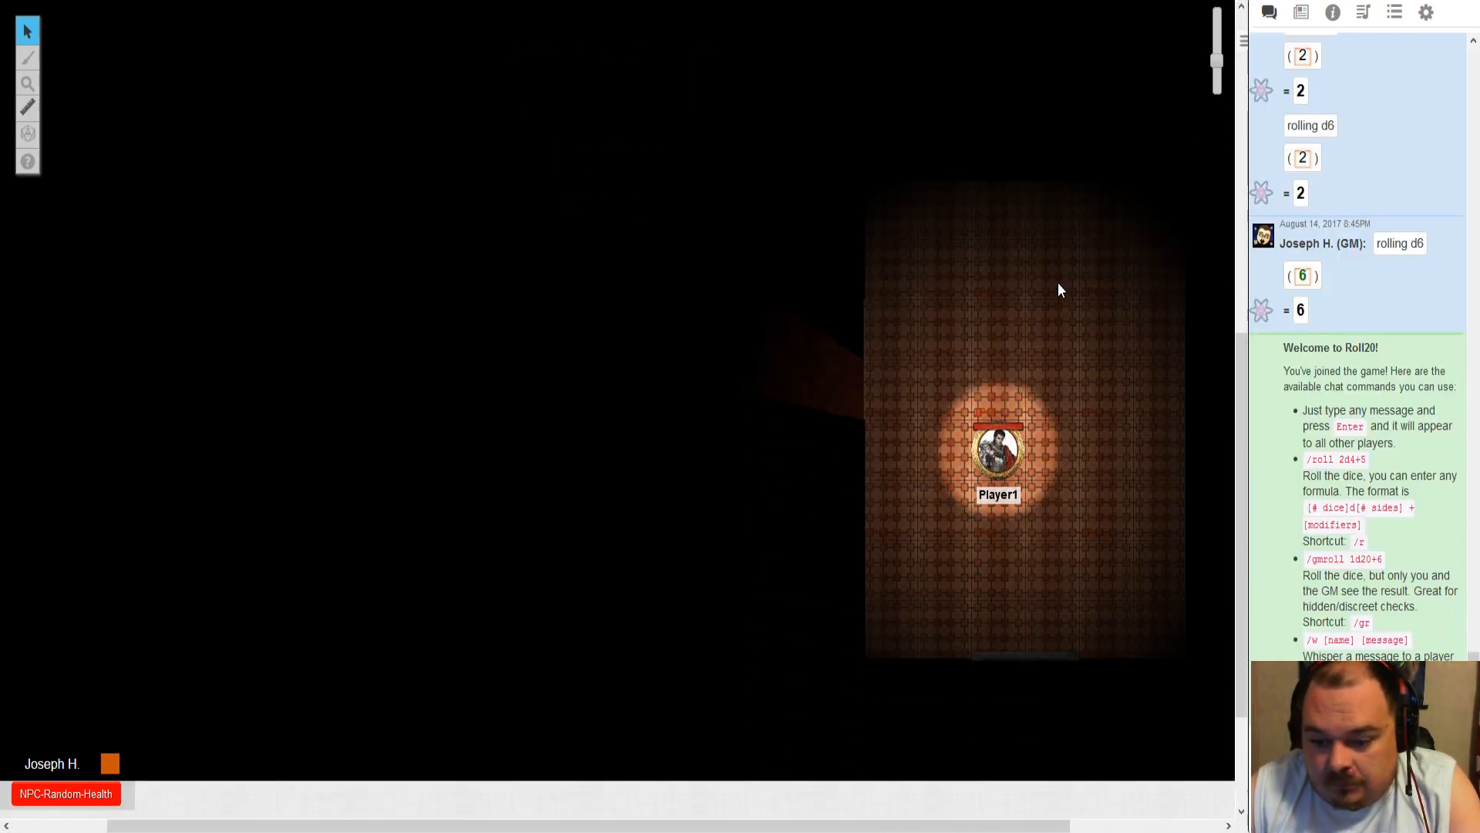
{"action": "mouse_move", "coordinate": [994, 460]}
{"action": "left_mouse_down"}
{"action": "mouse_move", "coordinate": [1092, 522]}
{"action": "mouse_move", "coordinate": [976, 460]}
{"action": "mouse_move", "coordinate": [967, 353]}
{"action": "mouse_move", "coordinate": [863, 365]}
{"action": "left_mouse_up"}
{"action": "left_click_drag", "start_coordinate": [573, 491], "coordinate": [1050, 693]}
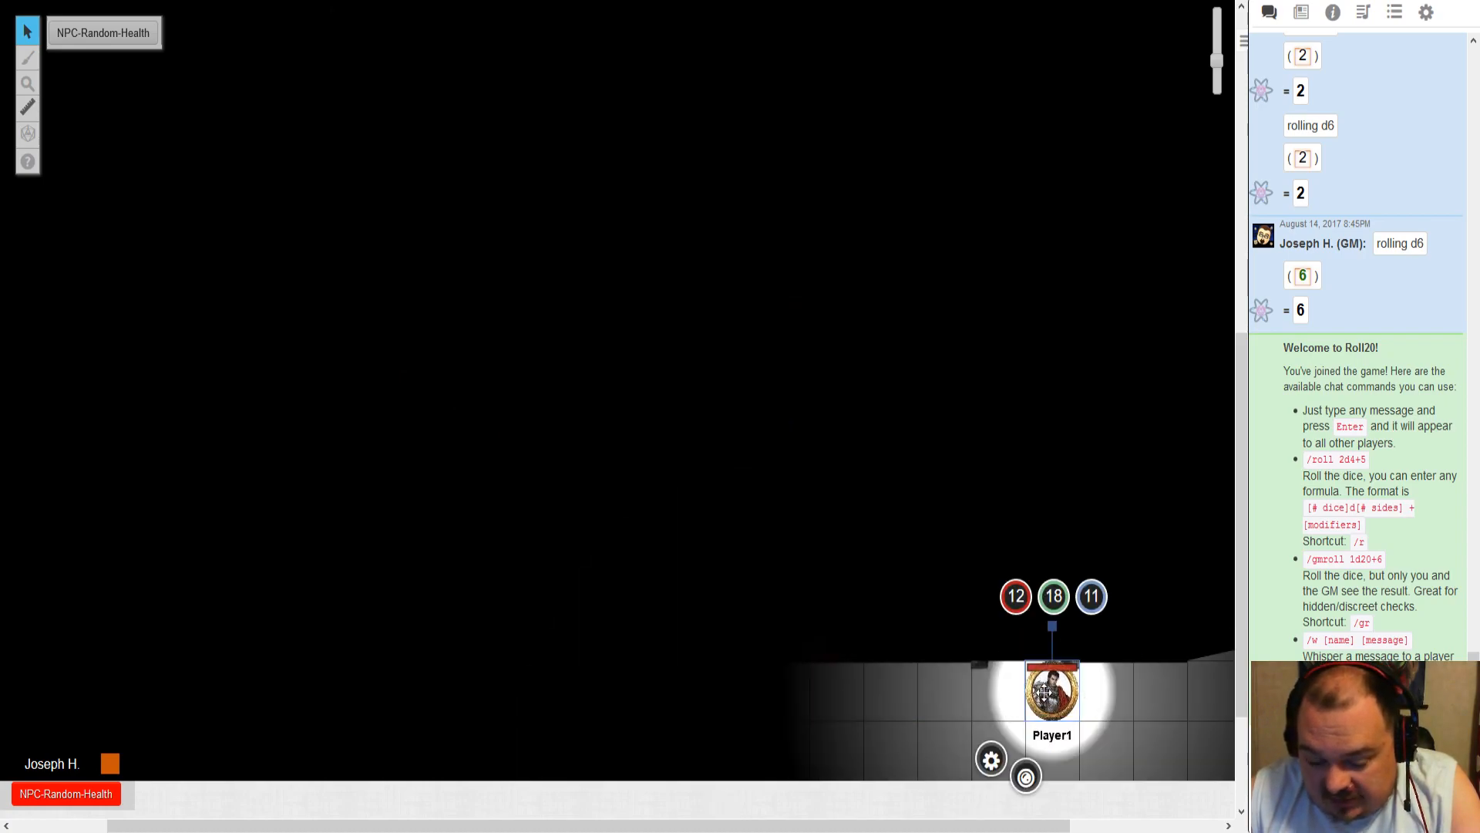
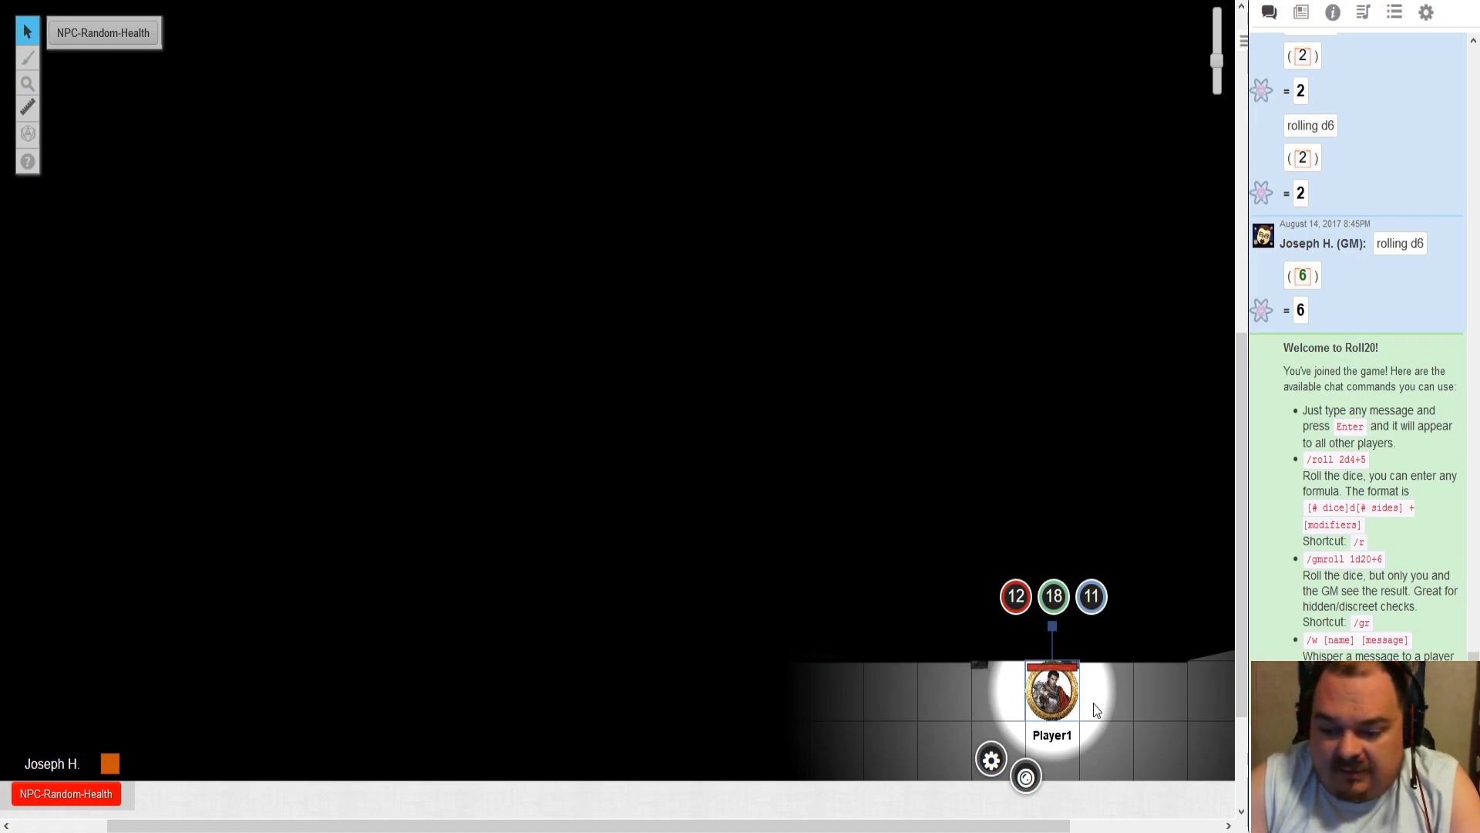
- Select the Player1 token and step it square by square around the strip below the arch, finishing four squares further west
{"action": "left_click", "coordinate": [1196, 697]}
{"action": "left_click", "coordinate": [1059, 675]}
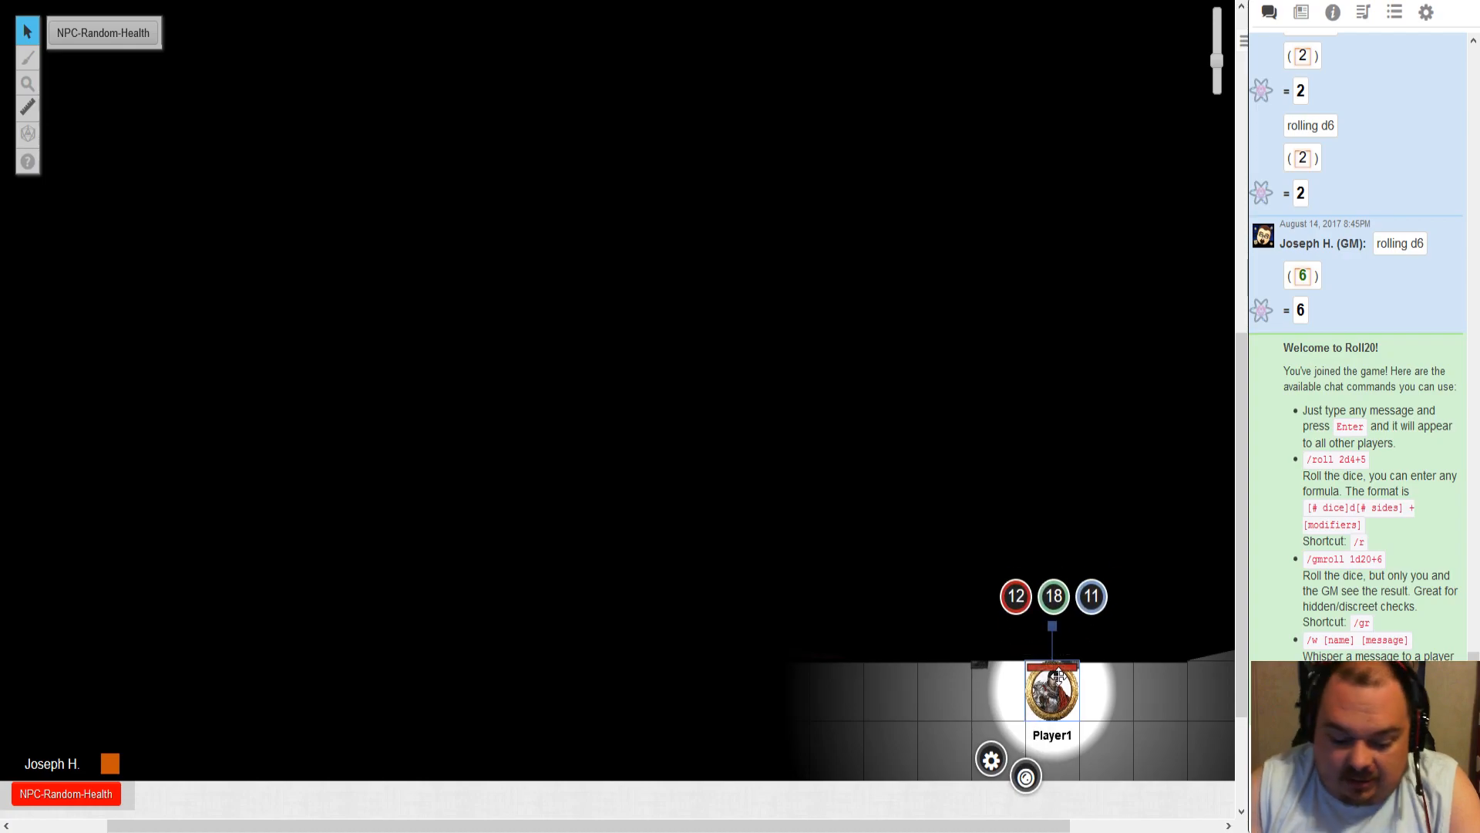
{"action": "key", "text": "Left"}
{"action": "key", "text": "Right"}
{"action": "key", "text": "Down"}
{"action": "key", "text": "Up"}
{"action": "key", "text": "Left"}
{"action": "key", "text": "Down"}
{"action": "key", "text": "Right"}
{"action": "key", "text": "Up"}
{"action": "key", "text": "Left"}
{"action": "key", "text": "Down"}
{"action": "key", "text": "Right"}
{"action": "key", "text": "Up"}
{"action": "key", "text": "Left"}
{"action": "key", "text": "Right"}
{"action": "key", "text": "Left"}
{"action": "key", "text": "Left"}
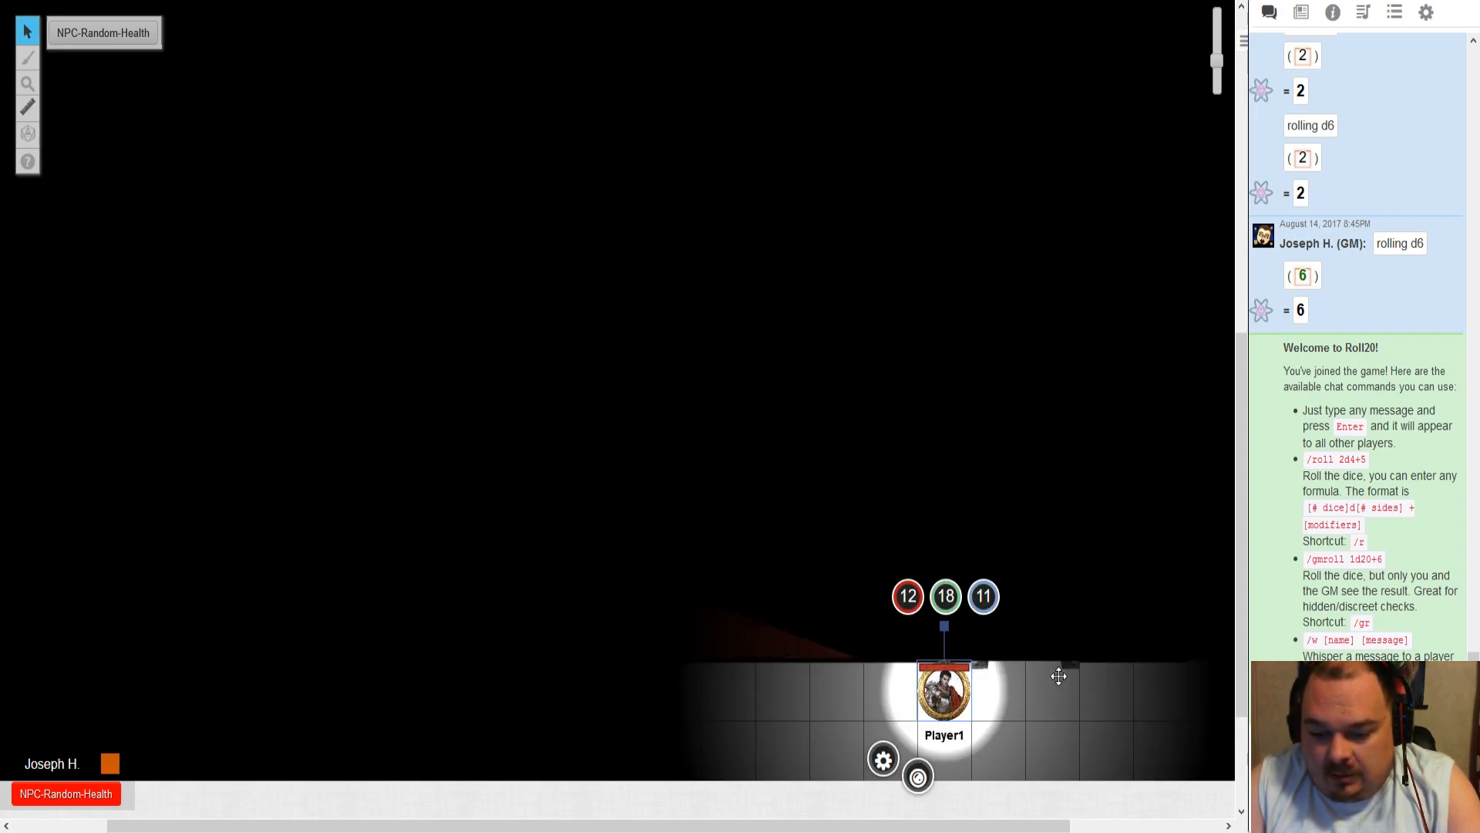
{"action": "key", "text": "Left"}
{"action": "key", "text": "Left"}
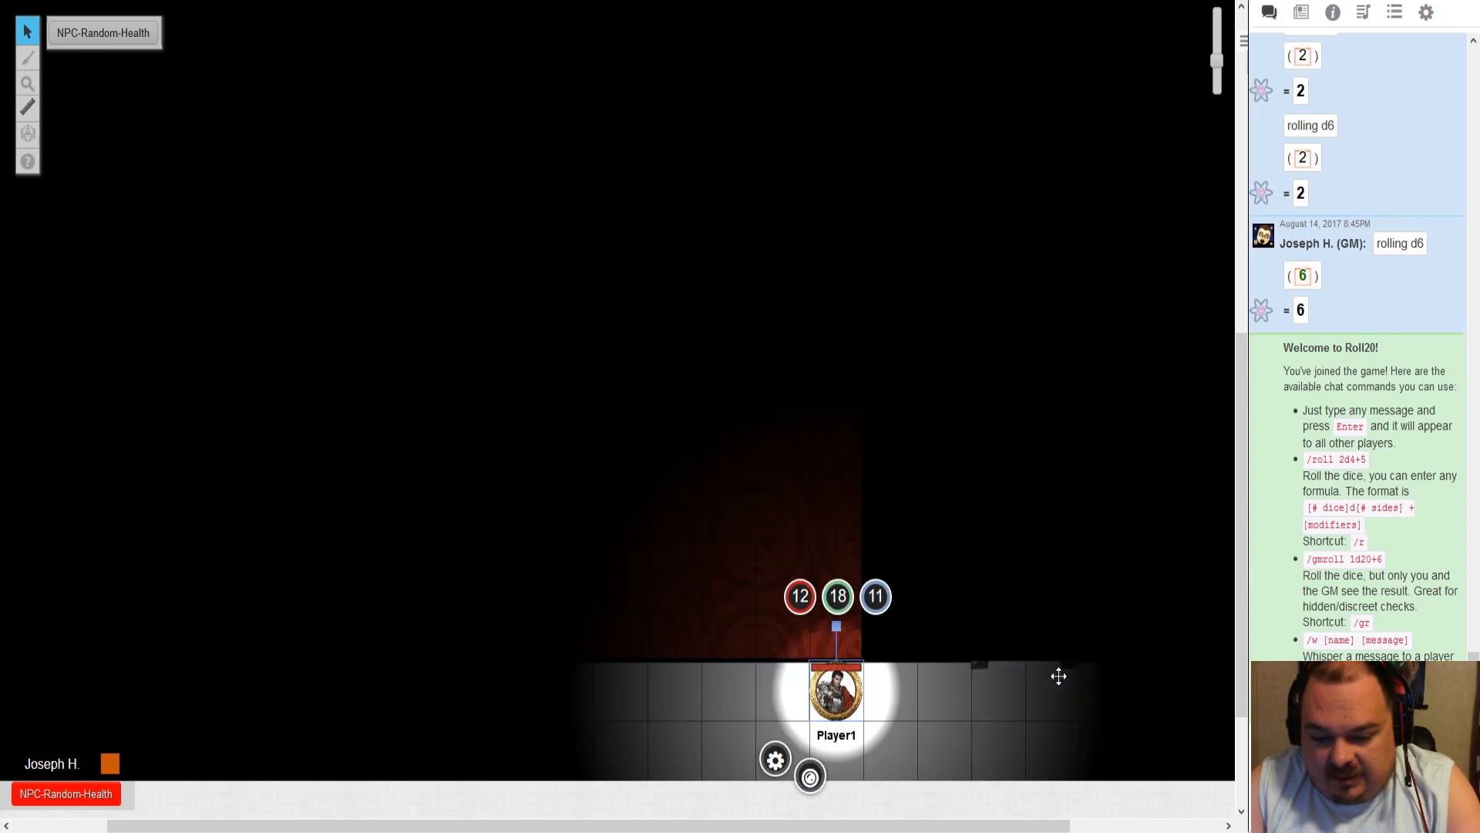
- Step the Player1 token along the south strip and north into the red room, up to the fourth row above its south wall
{"action": "key", "text": "Up"}
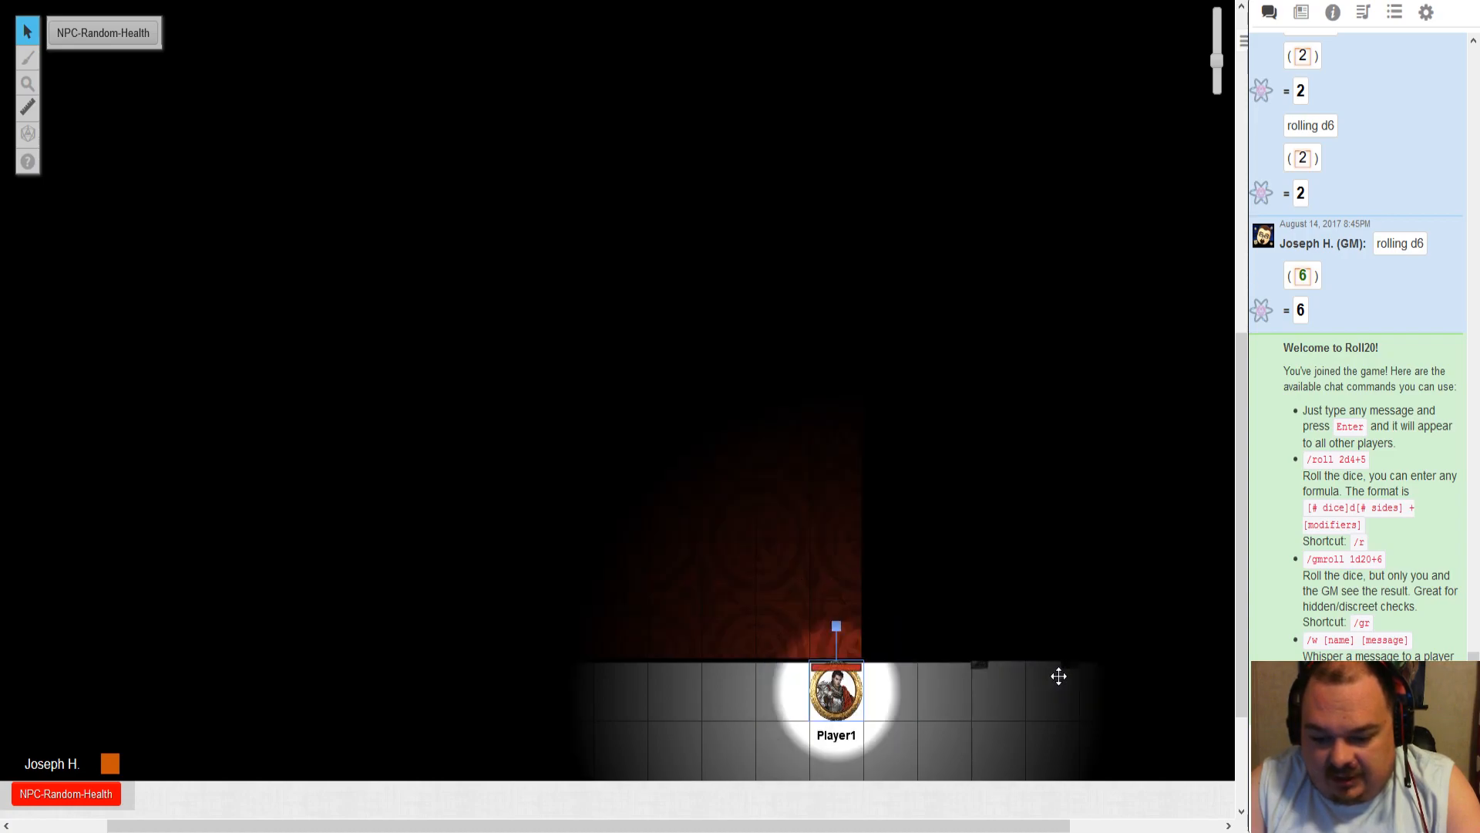
{"action": "key", "text": "Right"}
{"action": "key", "text": "Down"}
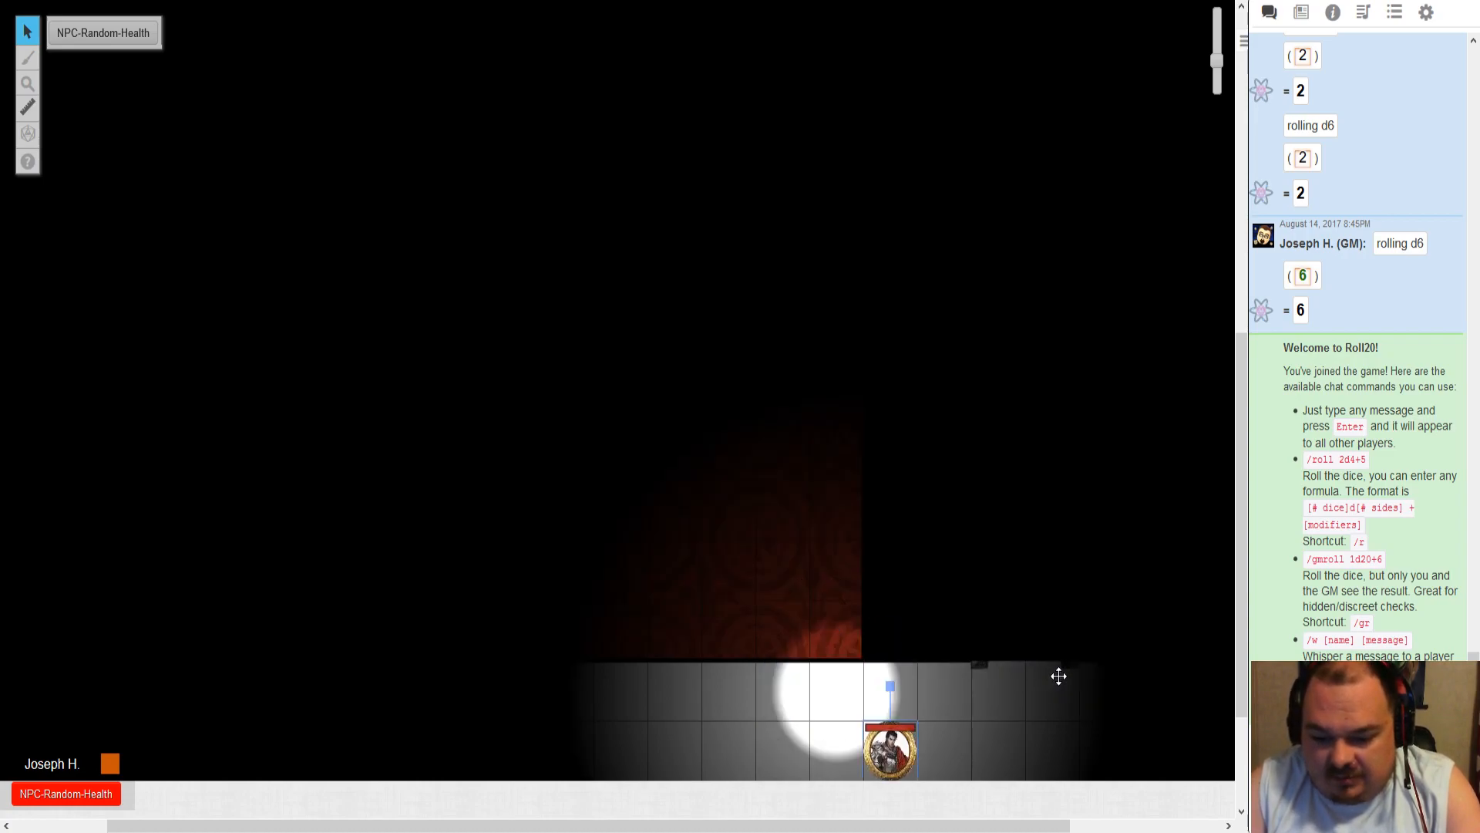
{"action": "key", "text": "Up"}
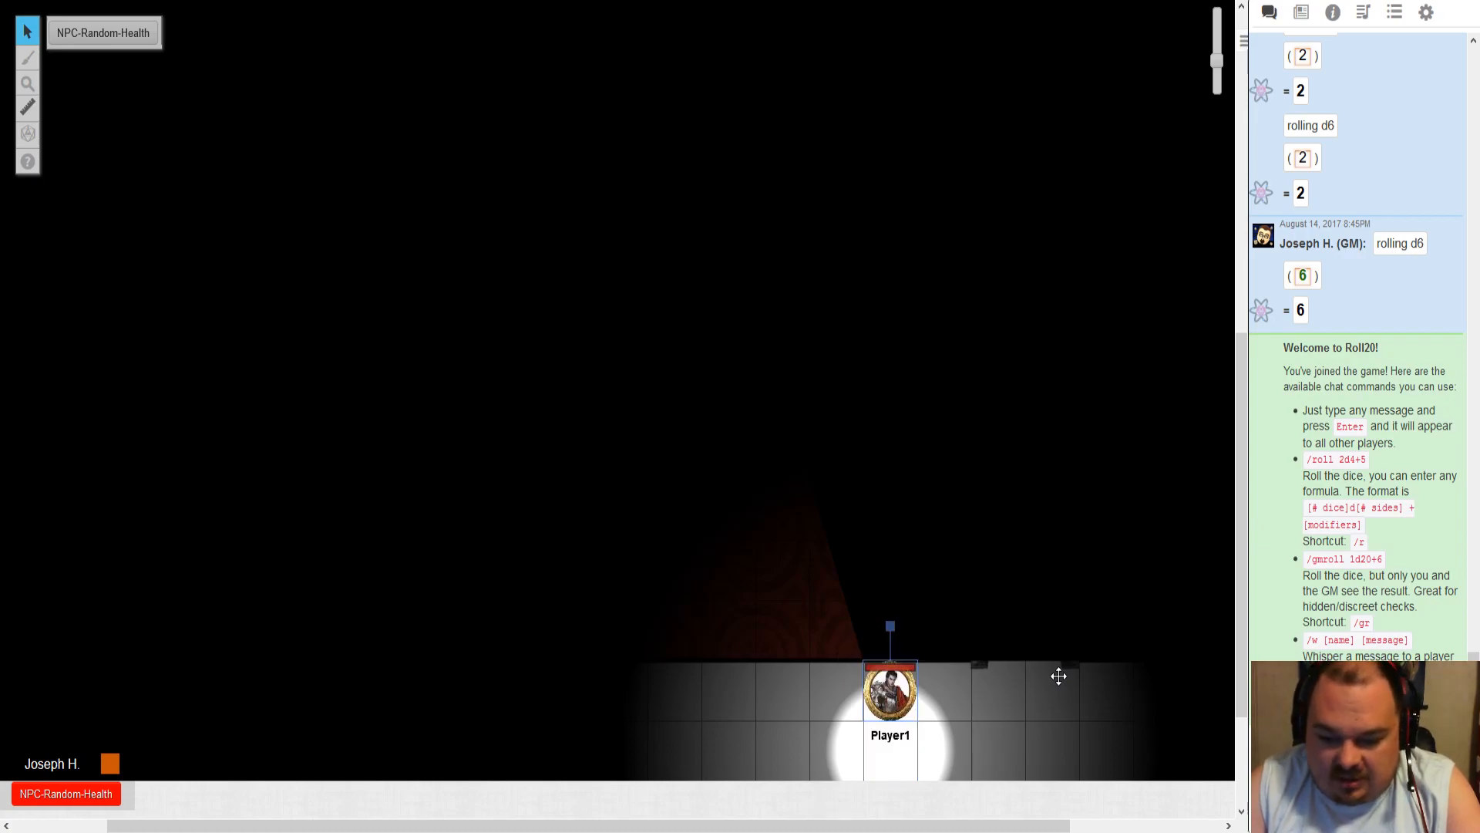
{"action": "key", "text": "Left"}
{"action": "key", "text": "Left"}
{"action": "key", "text": "Up"}
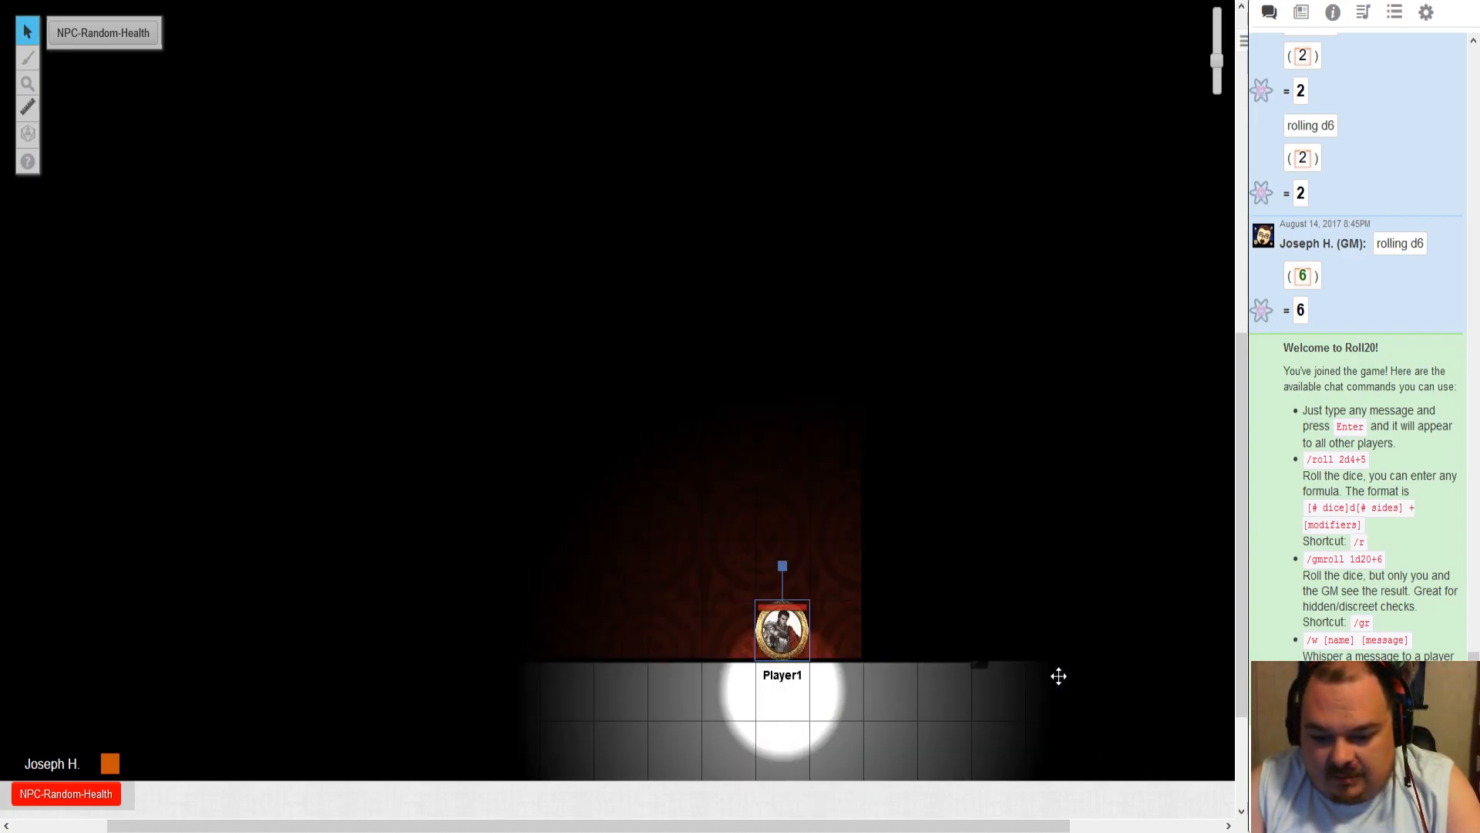
{"action": "key", "text": "Up"}
{"action": "key", "text": "Up"}
{"action": "key", "text": "Up"}
{"action": "key", "text": "Up"}
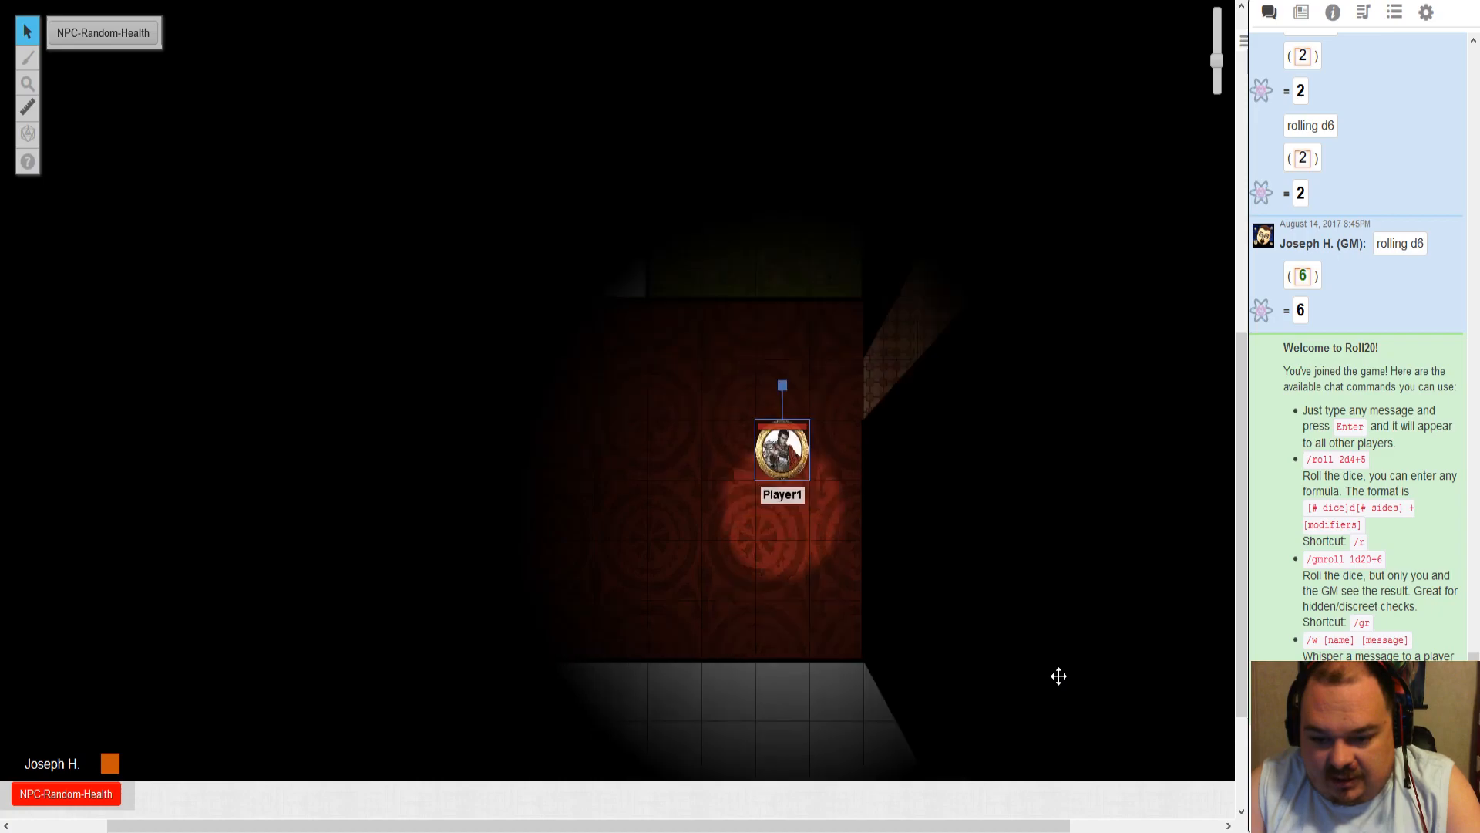
- Walk the Player1 token square by square around the red room, finishing in the row beside its south wall
{"action": "key", "text": "Left"}
{"action": "key", "text": "Left"}
{"action": "key", "text": "Left"}
{"action": "key", "text": "Left"}
{"action": "key", "text": "Left"}
{"action": "key", "text": "Left"}
{"action": "key", "text": "Up"}
{"action": "key", "text": "Up"}
{"action": "key", "text": "Up"}
{"action": "key", "text": "Left"}
{"action": "key", "text": "Right"}
{"action": "key", "text": "Down"}
{"action": "key", "text": "Right"}
{"action": "key", "text": "Right"}
{"action": "key", "text": "Down"}
{"action": "key", "text": "Right"}
{"action": "key", "text": "Down"}
{"action": "key", "text": "Right"}
{"action": "key", "text": "Down"}
{"action": "key", "text": "Left"}
{"action": "key", "text": "Down"}
{"action": "key", "text": "Left"}
{"action": "key", "text": "Up"}
{"action": "key", "text": "Left"}
{"action": "key", "text": "Up"}
{"action": "key", "text": "Left"}
{"action": "key", "text": "Up"}
{"action": "key", "text": "Left"}
{"action": "key", "text": "Up"}
{"action": "key", "text": "Left"}
{"action": "key", "text": "Up"}
{"action": "key", "text": "Left"}
{"action": "key", "text": "Up"}
{"action": "key", "text": "Right"}
{"action": "key", "text": "Down"}
{"action": "key", "text": "Down"}
{"action": "key", "text": "Right"}
{"action": "key", "text": "Down"}
{"action": "key", "text": "Right"}
{"action": "key", "text": "Down"}
{"action": "key", "text": "Right"}
{"action": "key", "text": "Down"}
{"action": "key", "text": "Right"}
{"action": "key", "text": "Down"}
{"action": "key", "text": "Right"}
{"action": "key", "text": "Down"}
{"action": "key", "text": "Right"}
{"action": "key", "text": "Down"}
{"action": "key", "text": "Right"}
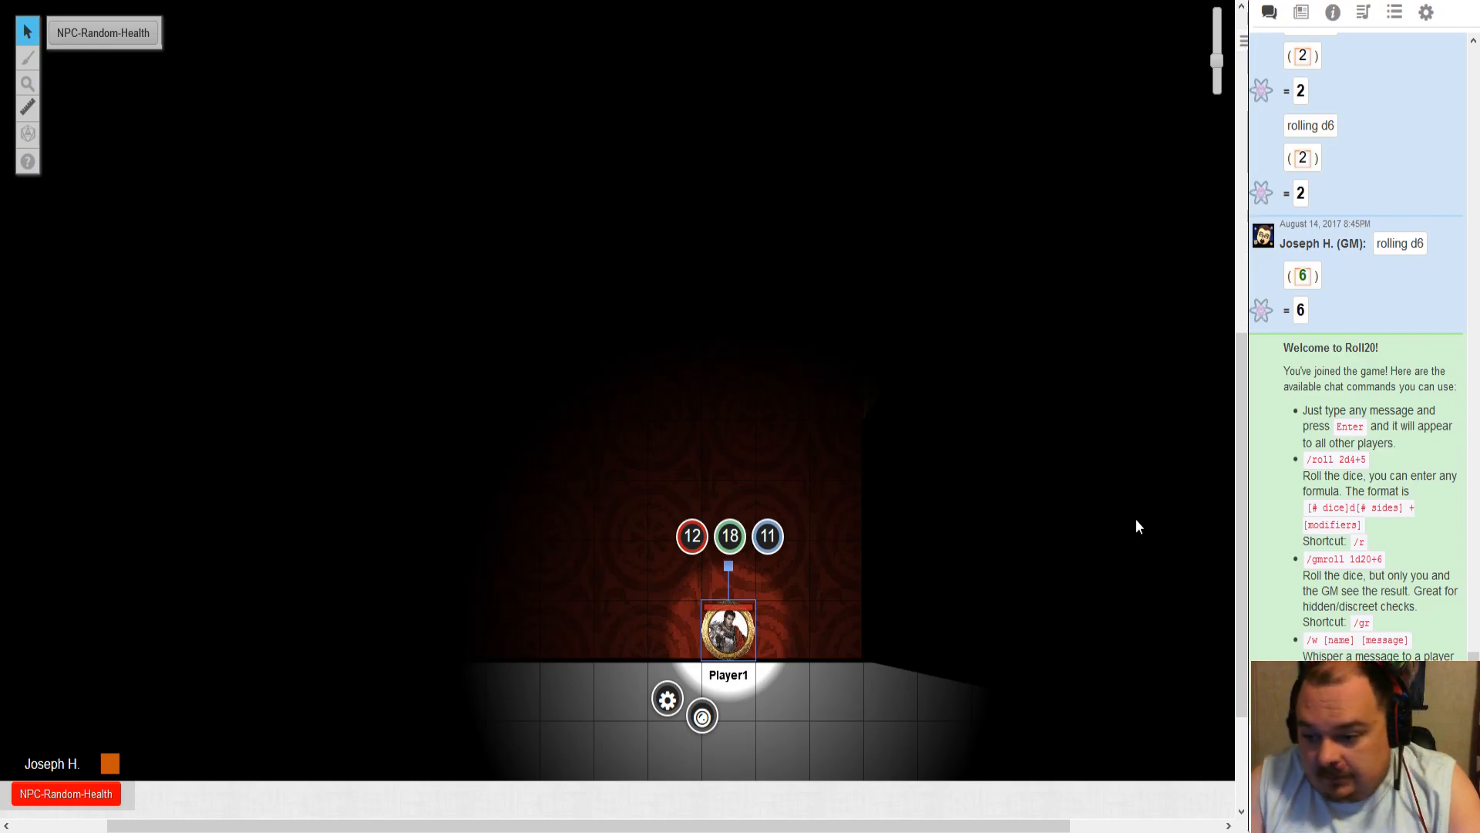
- Rejoin the game as GM and bring the red and orange rooms into view
{"action": "left_click", "coordinate": [1426, 12]}
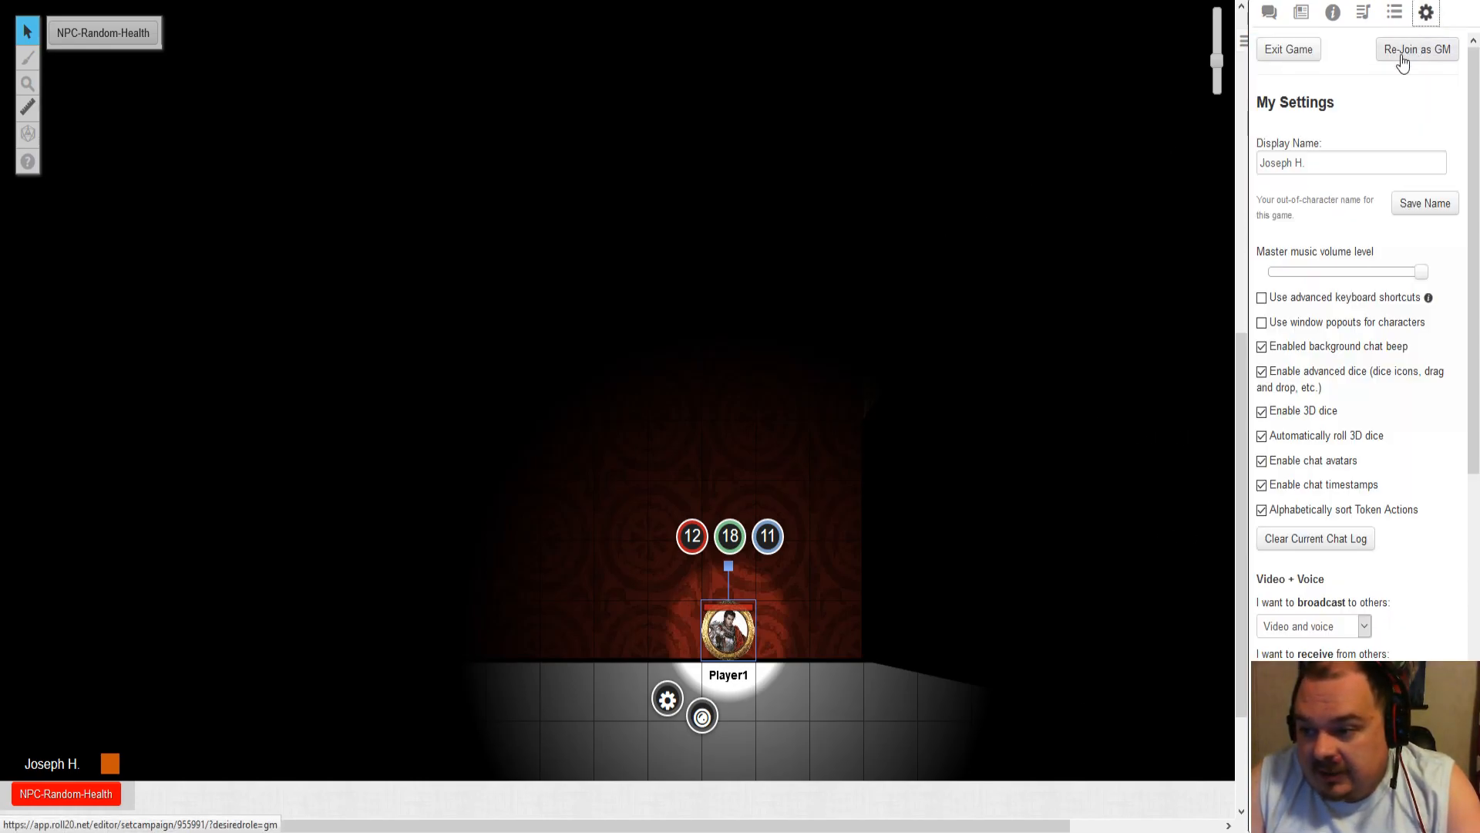
{"action": "left_click", "coordinate": [1402, 62]}
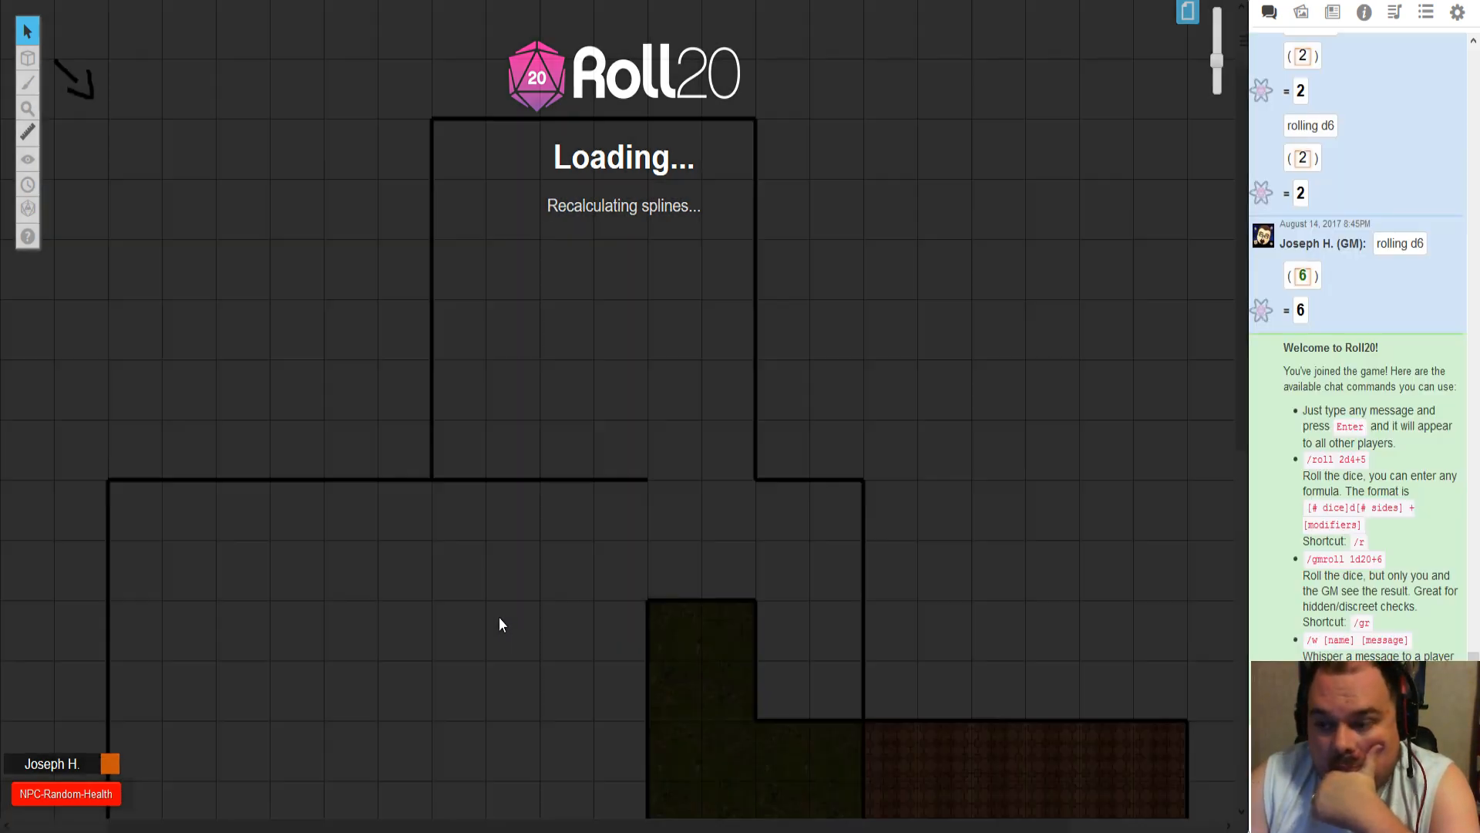
{"action": "scroll", "coordinate": [561, 530], "scroll_direction": "down", "scroll_amount": 5}
{"action": "scroll", "coordinate": [578, 499], "scroll_direction": "down", "scroll_amount": 3}
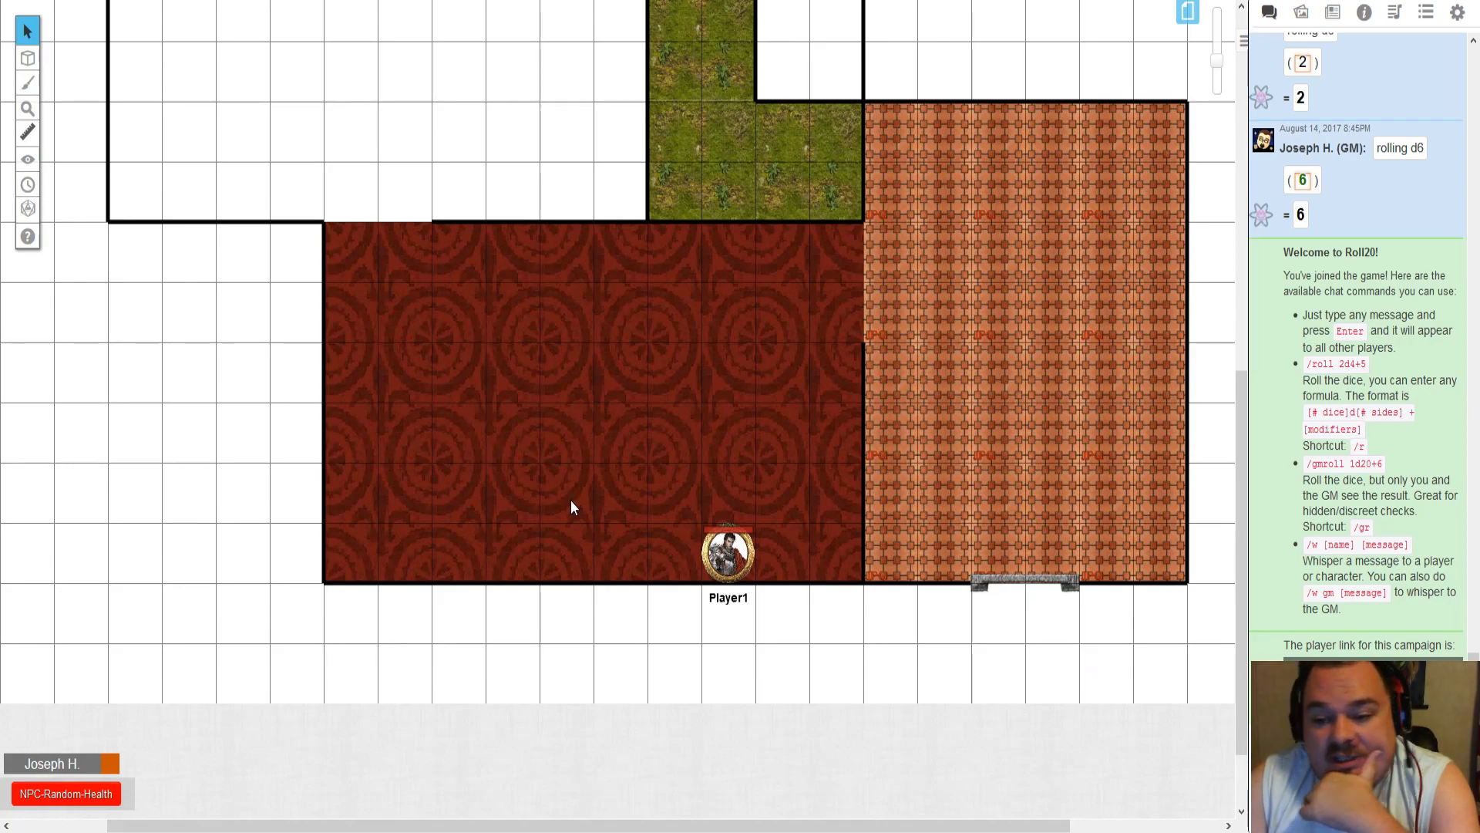
- Switch the map to the Dynamic Lighting layer
{"action": "scroll", "coordinate": [571, 507], "scroll_direction": "up", "scroll_amount": 6}
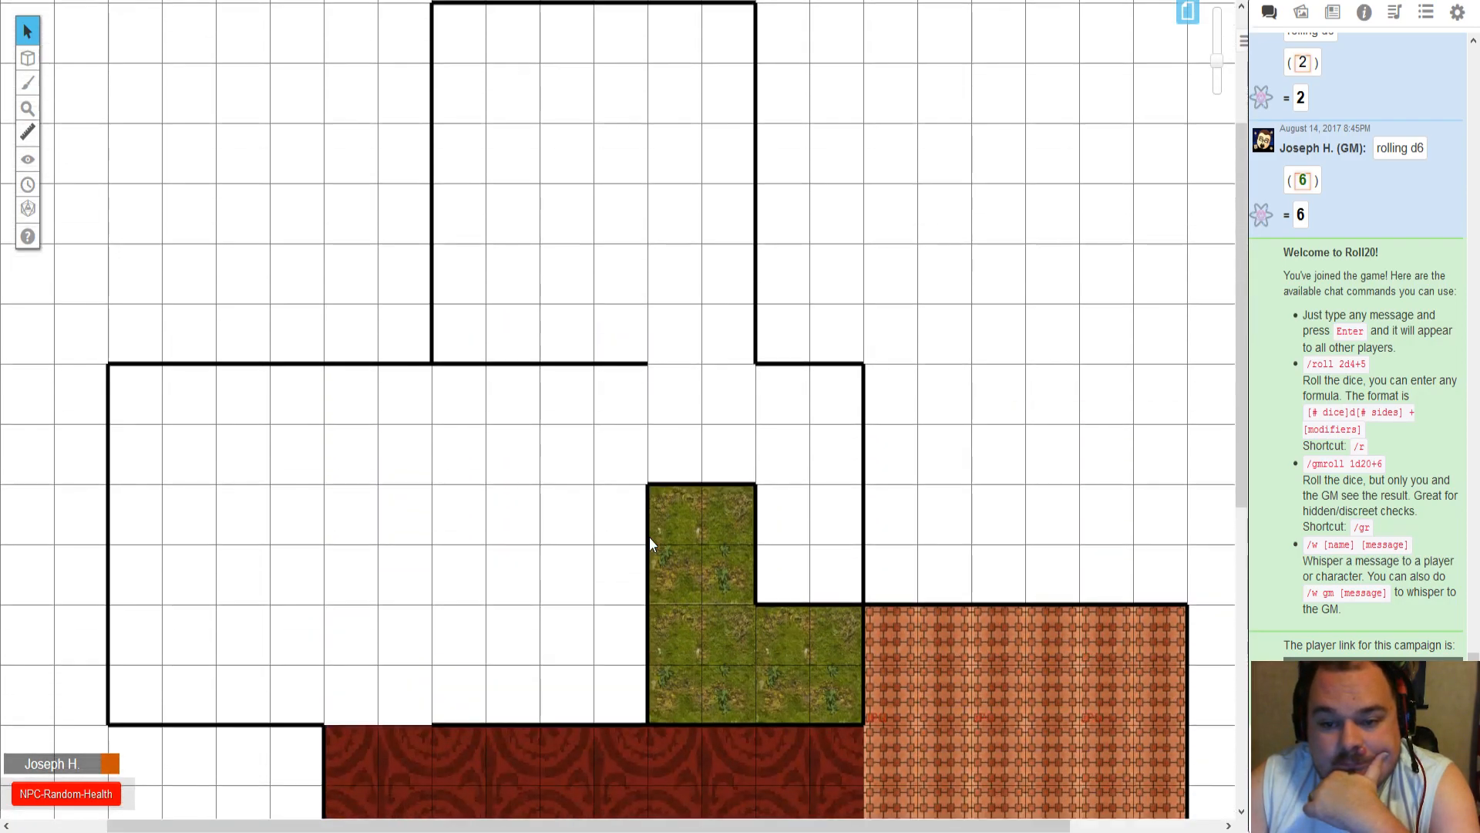
{"action": "scroll", "coordinate": [649, 538], "scroll_direction": "up", "scroll_amount": 1}
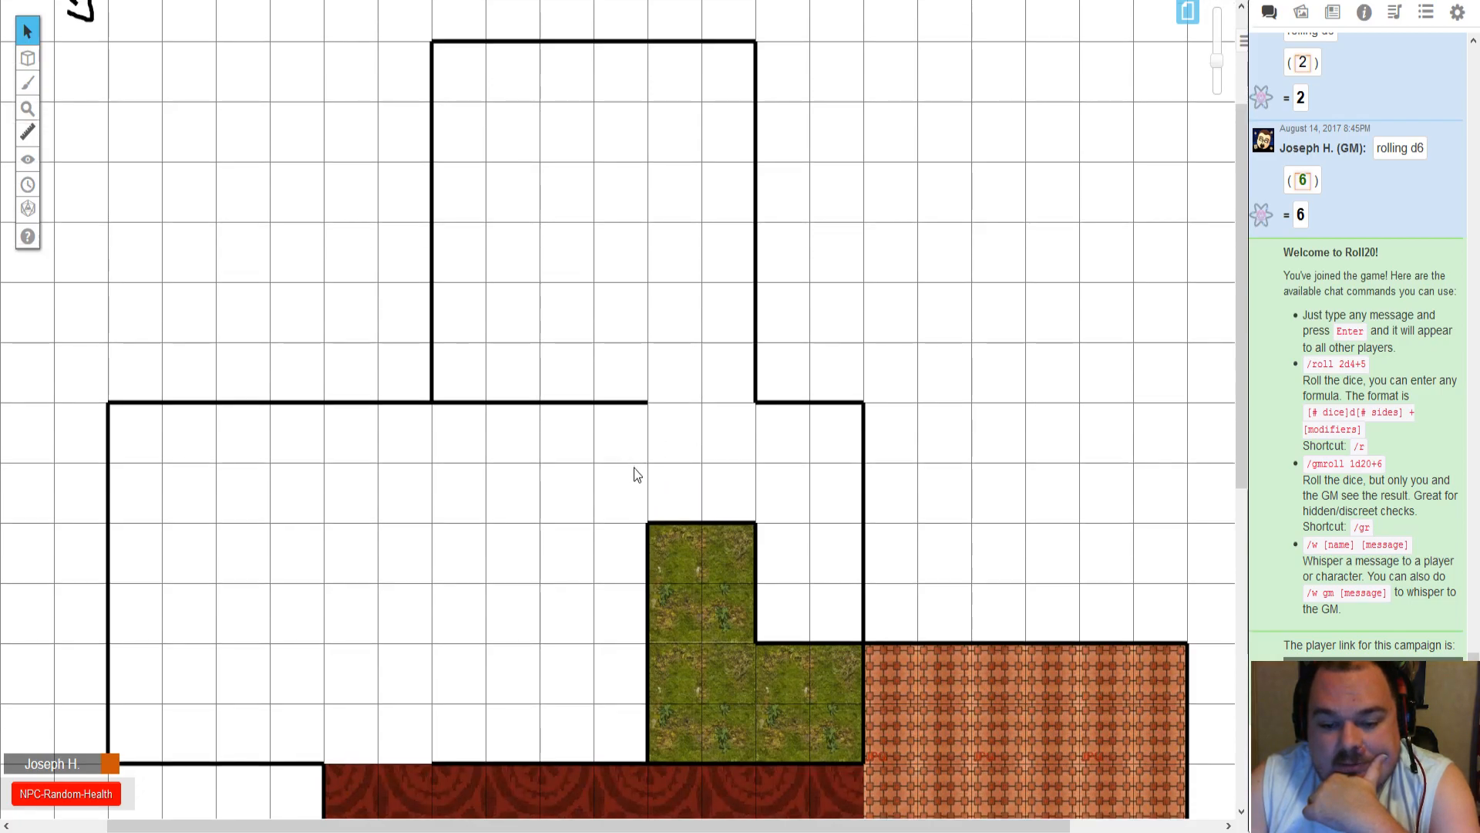
{"action": "scroll", "coordinate": [586, 486], "scroll_direction": "down", "scroll_amount": 1}
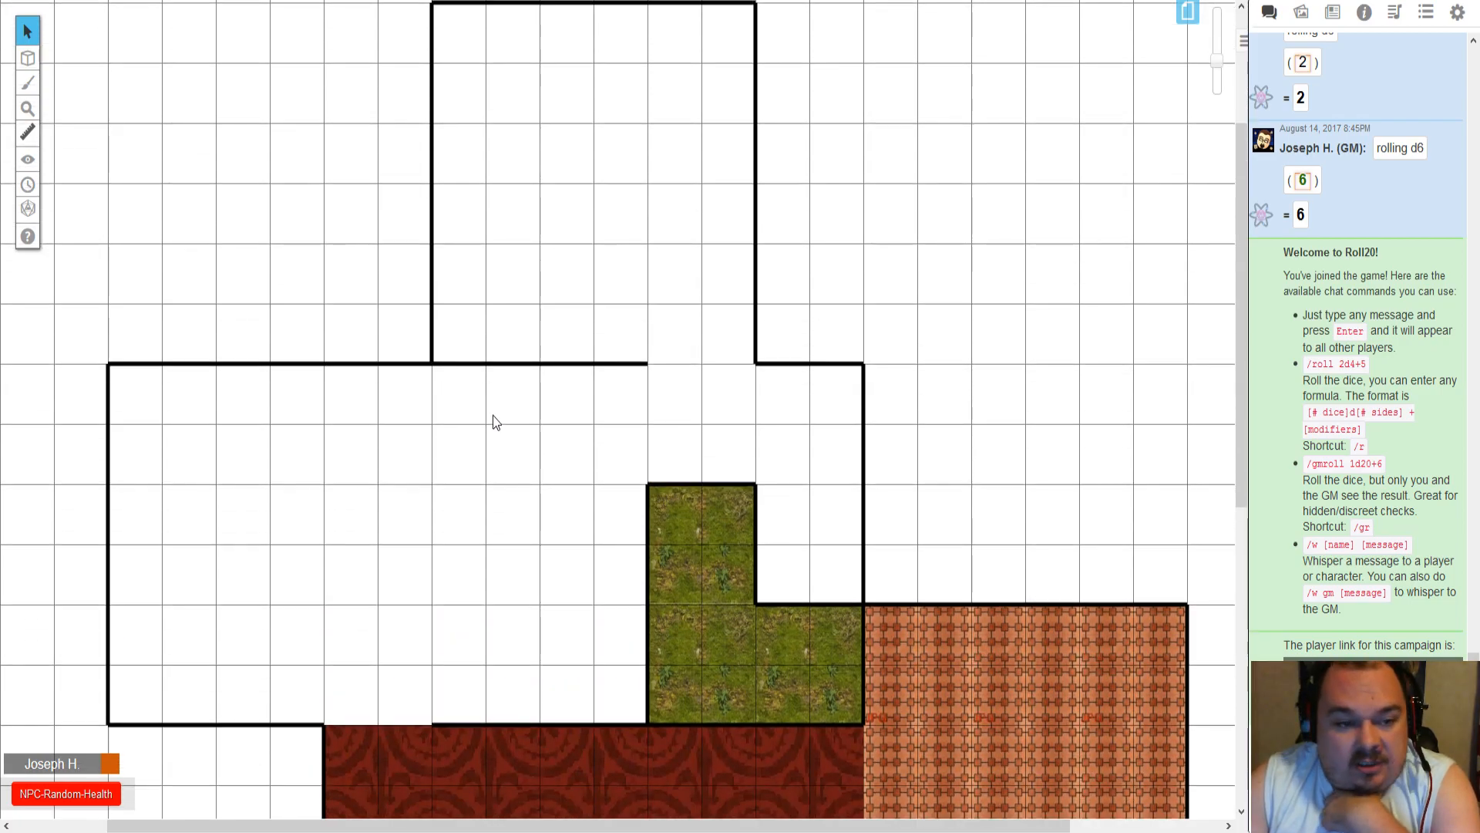
{"action": "mouse_move", "coordinate": [38, 73]}
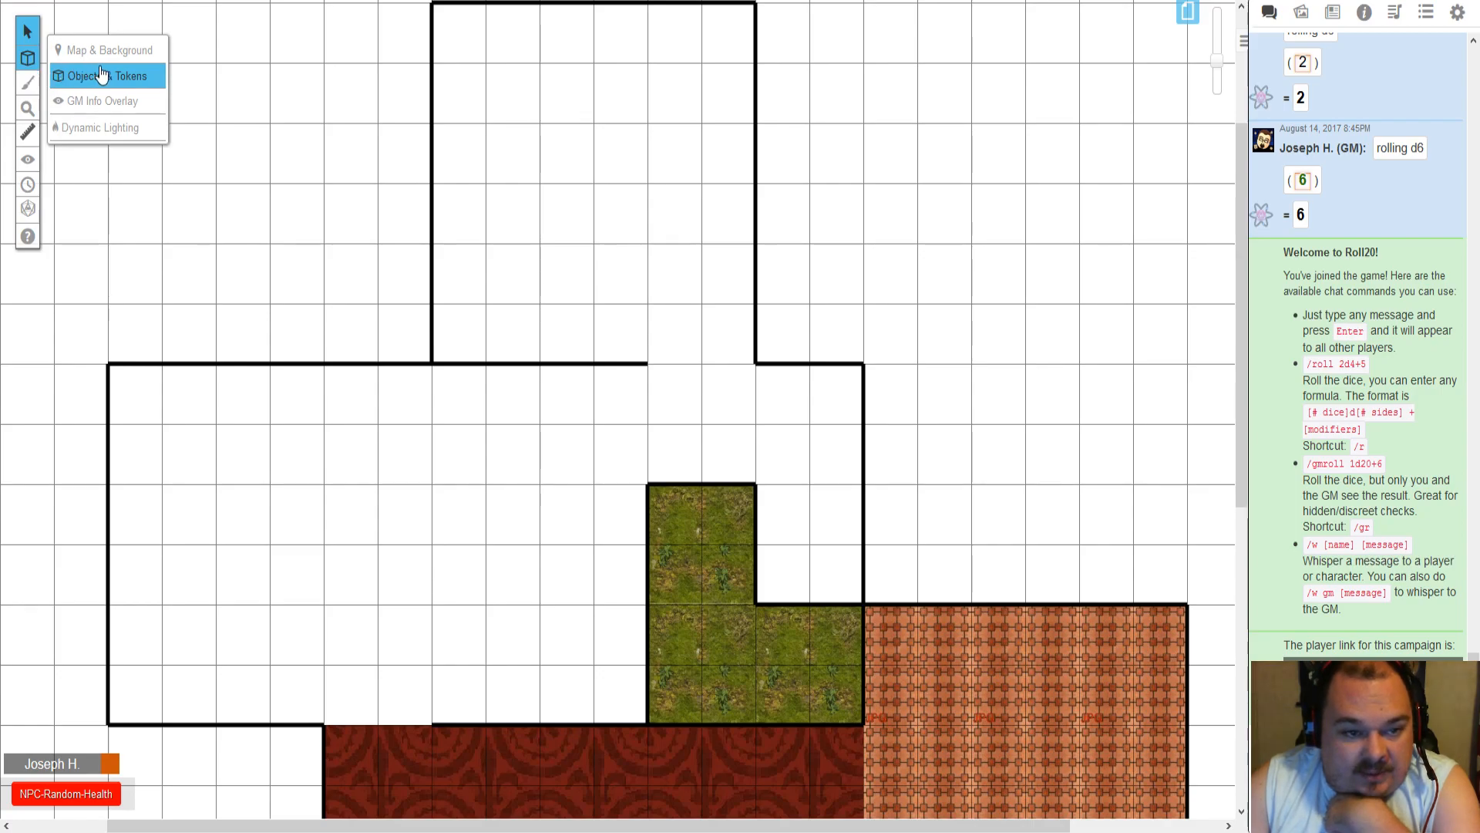
{"action": "left_click", "coordinate": [116, 128]}
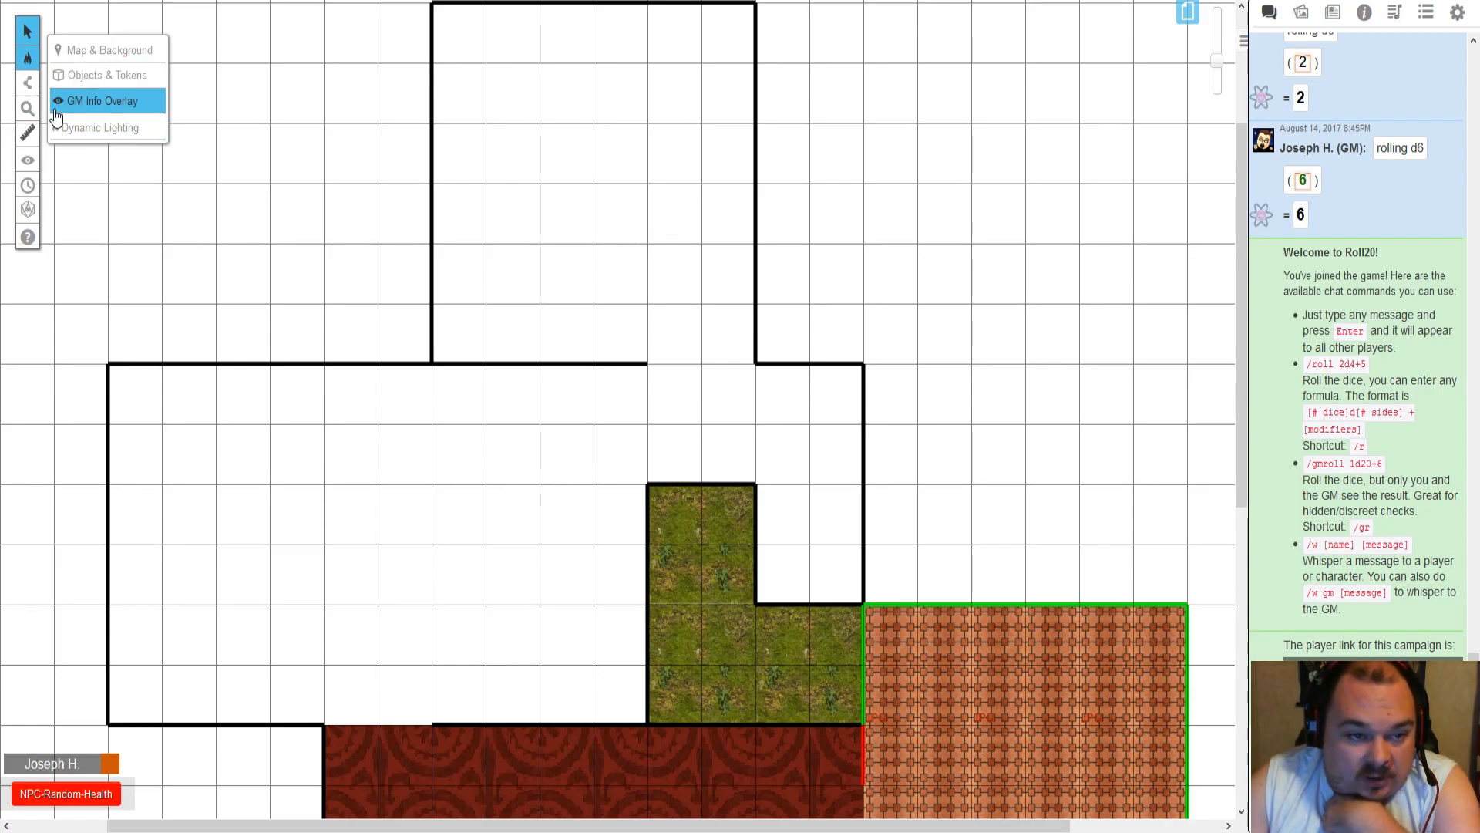
- Trace the L-shaped grass area's stepped north side and its west wall with green barrier lines
{"action": "left_click", "coordinate": [28, 81]}
{"action": "left_click", "coordinate": [60, 34]}
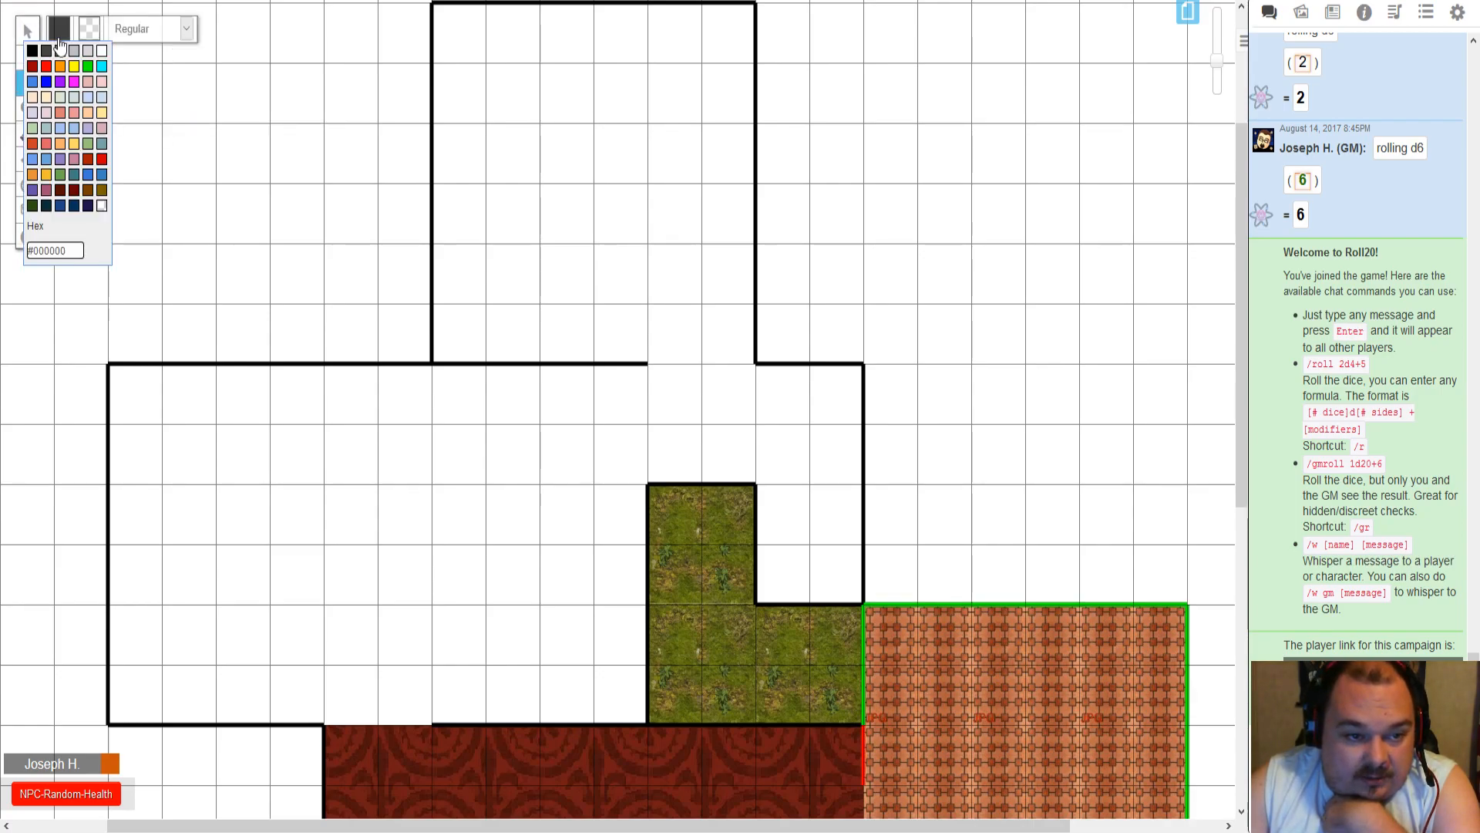
{"action": "left_click", "coordinate": [88, 66]}
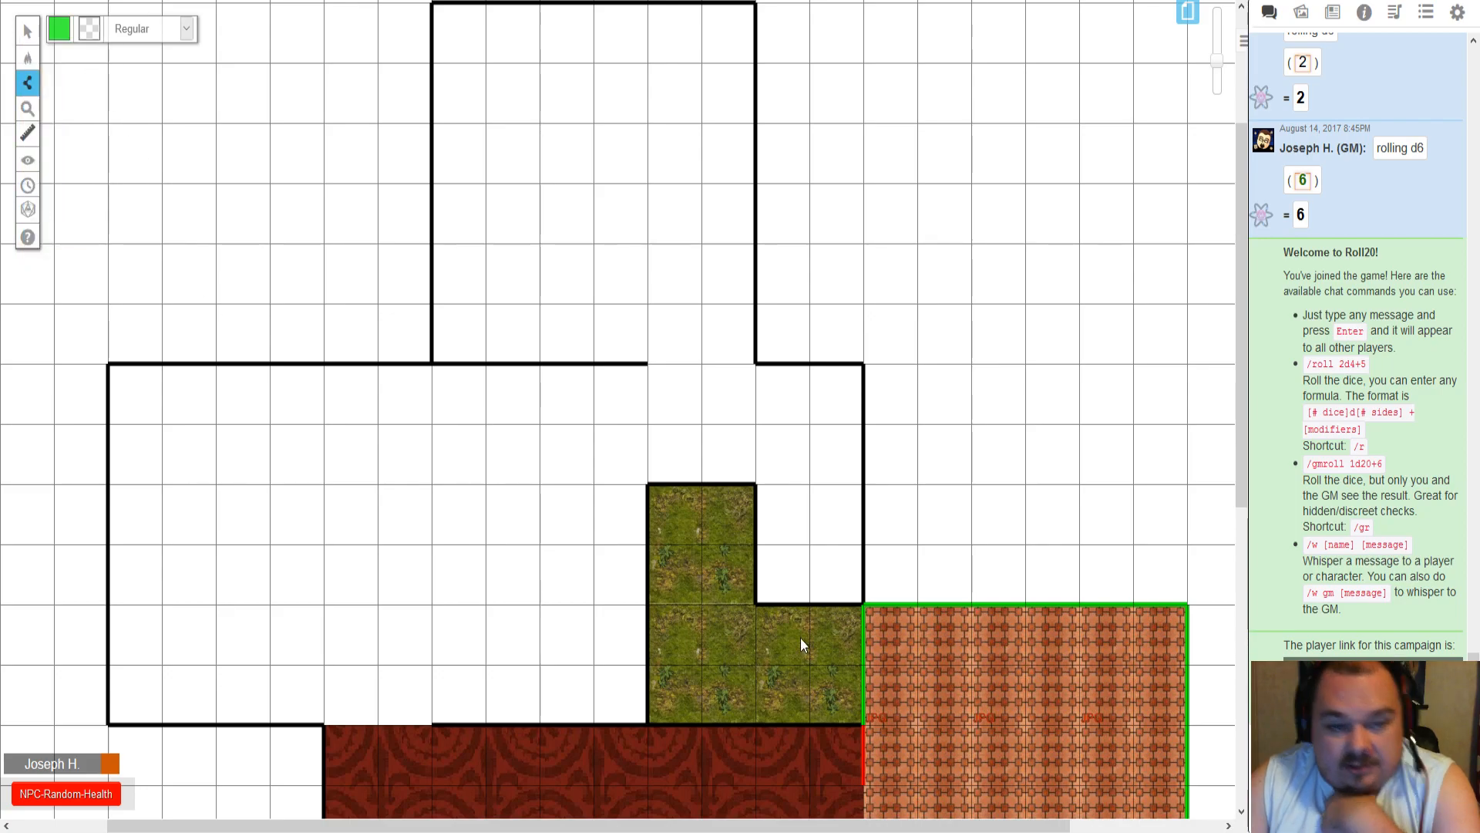
{"action": "scroll", "coordinate": [949, 600], "scroll_direction": "down", "scroll_amount": 3}
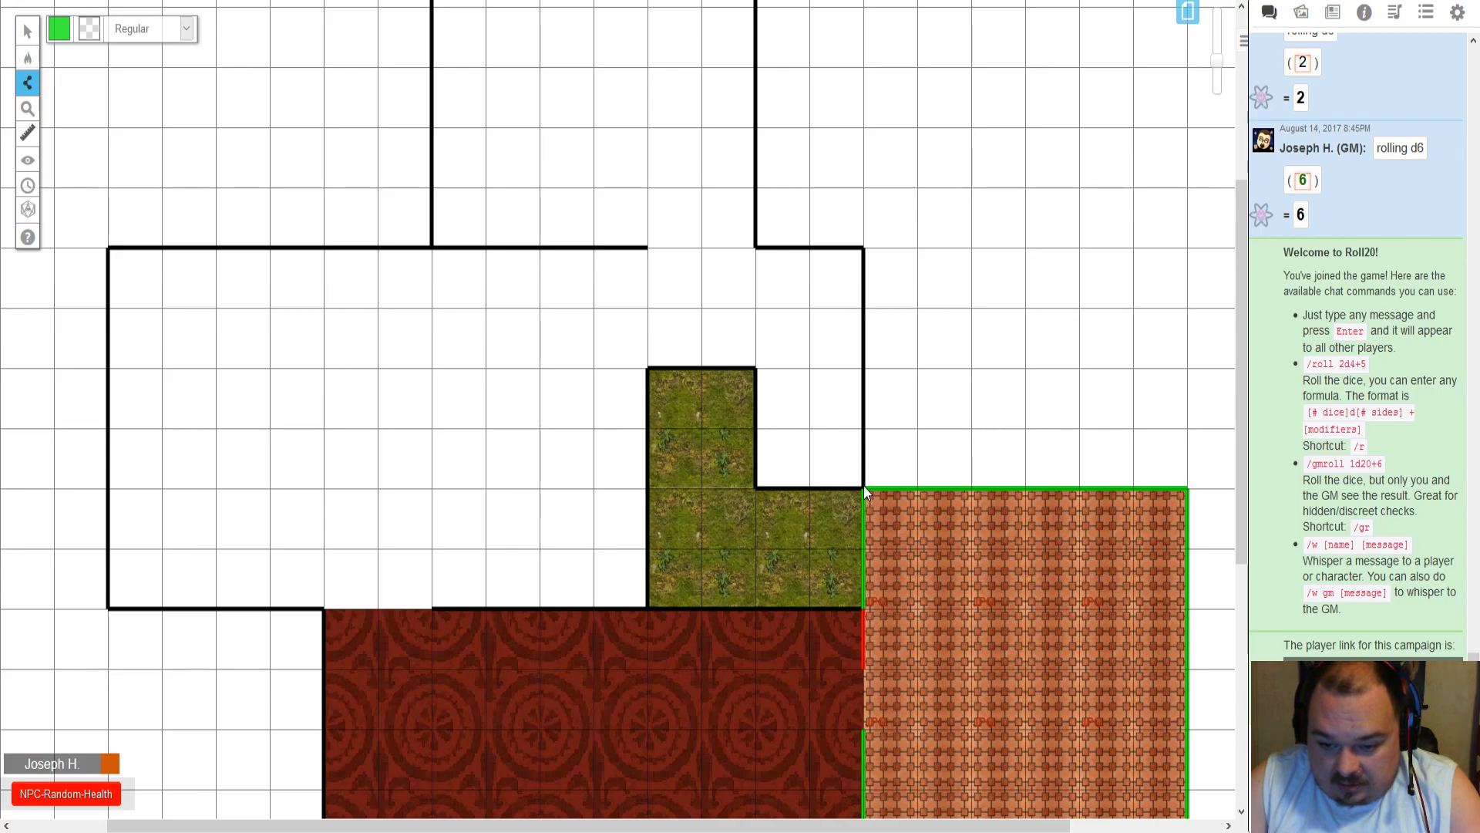
{"action": "left_click", "coordinate": [756, 488]}
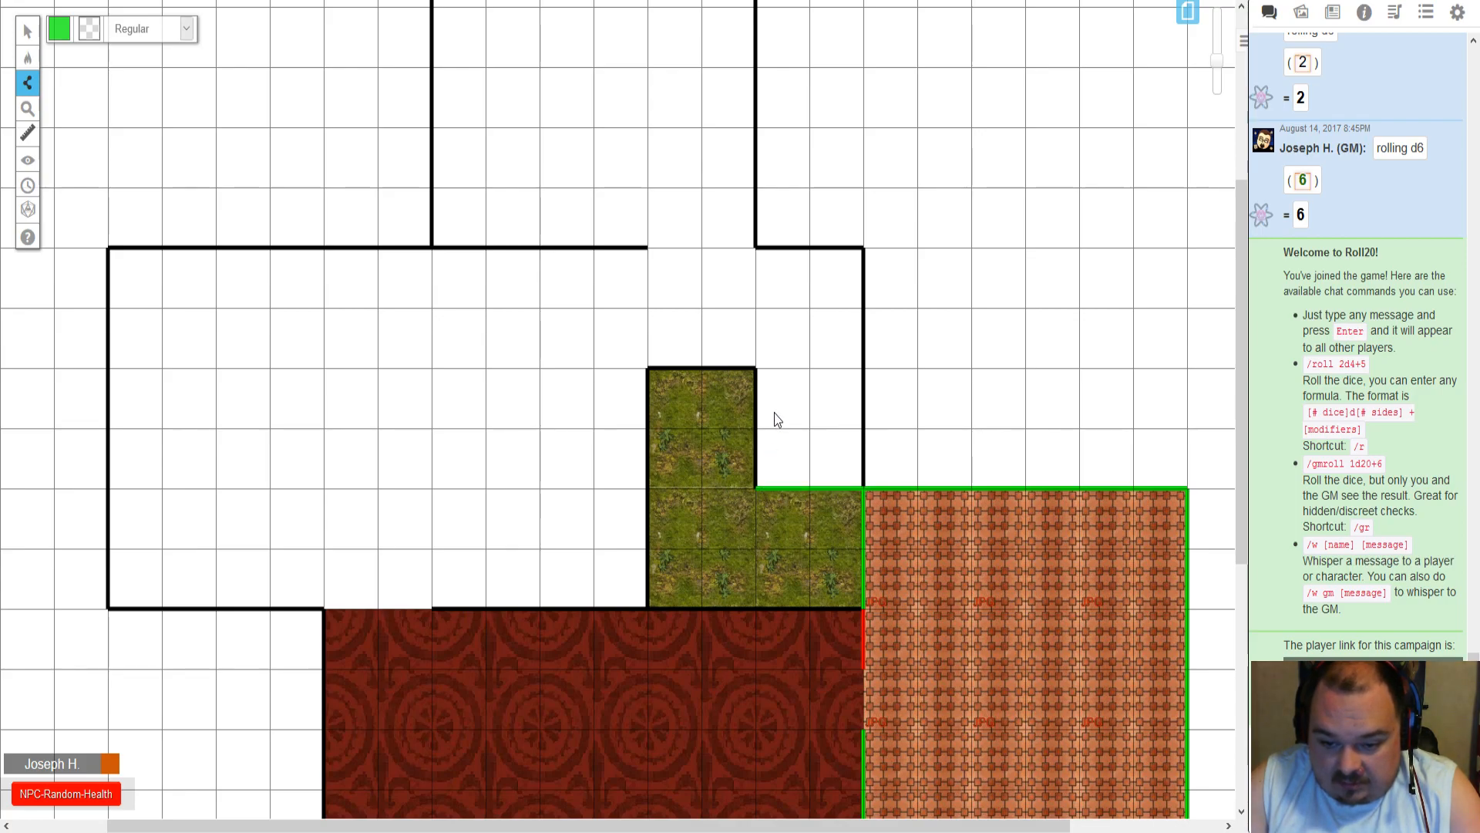
{"action": "left_click", "coordinate": [755, 368]}
{"action": "left_click", "coordinate": [755, 369]}
{"action": "left_click", "coordinate": [646, 370]}
{"action": "left_click", "coordinate": [647, 608]}
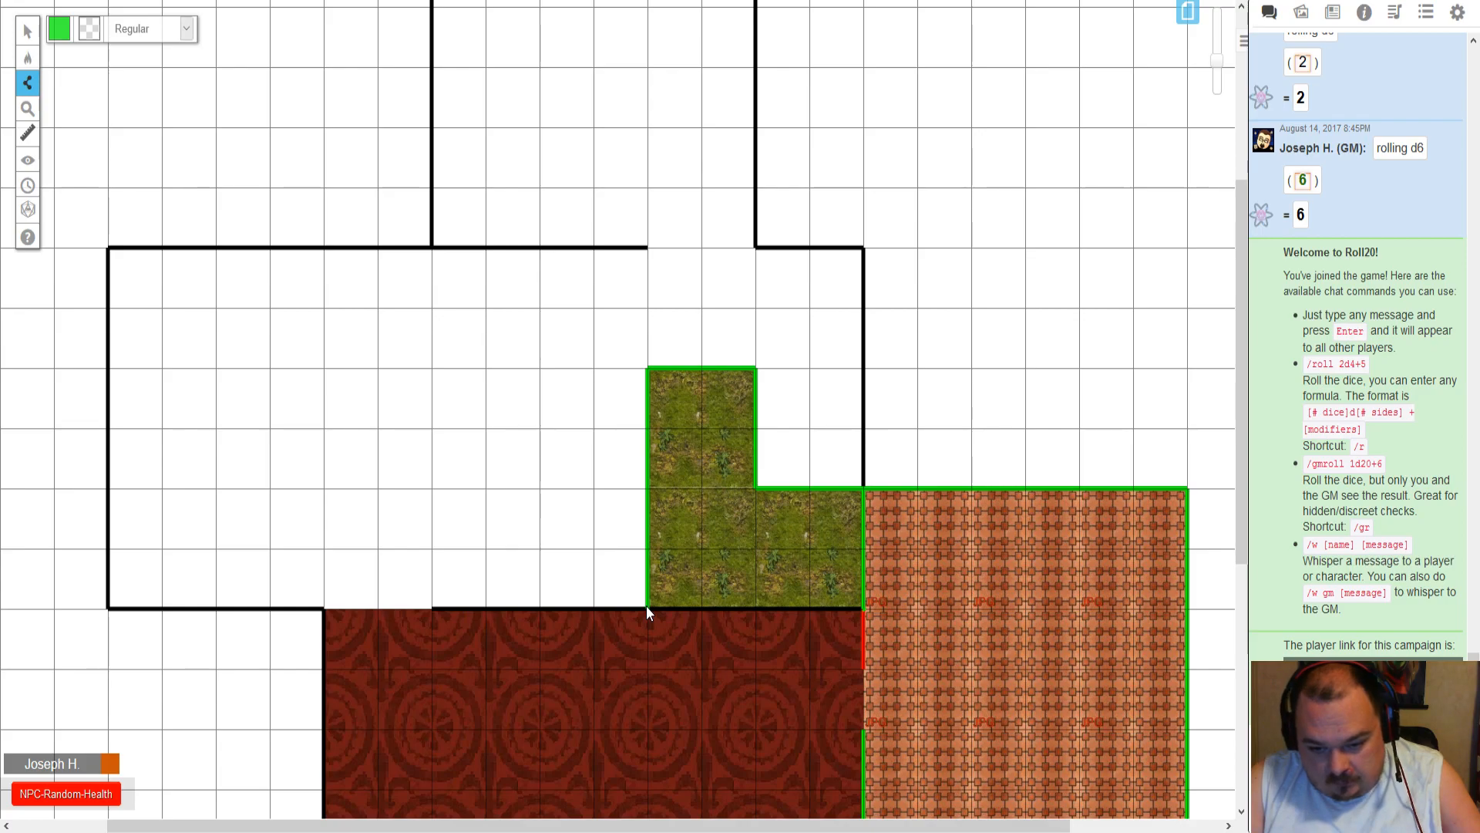
- Trace the red room's north, south and west walls with green barrier lines, leaving its two-square north doorway open
{"action": "left_click", "coordinate": [434, 609]}
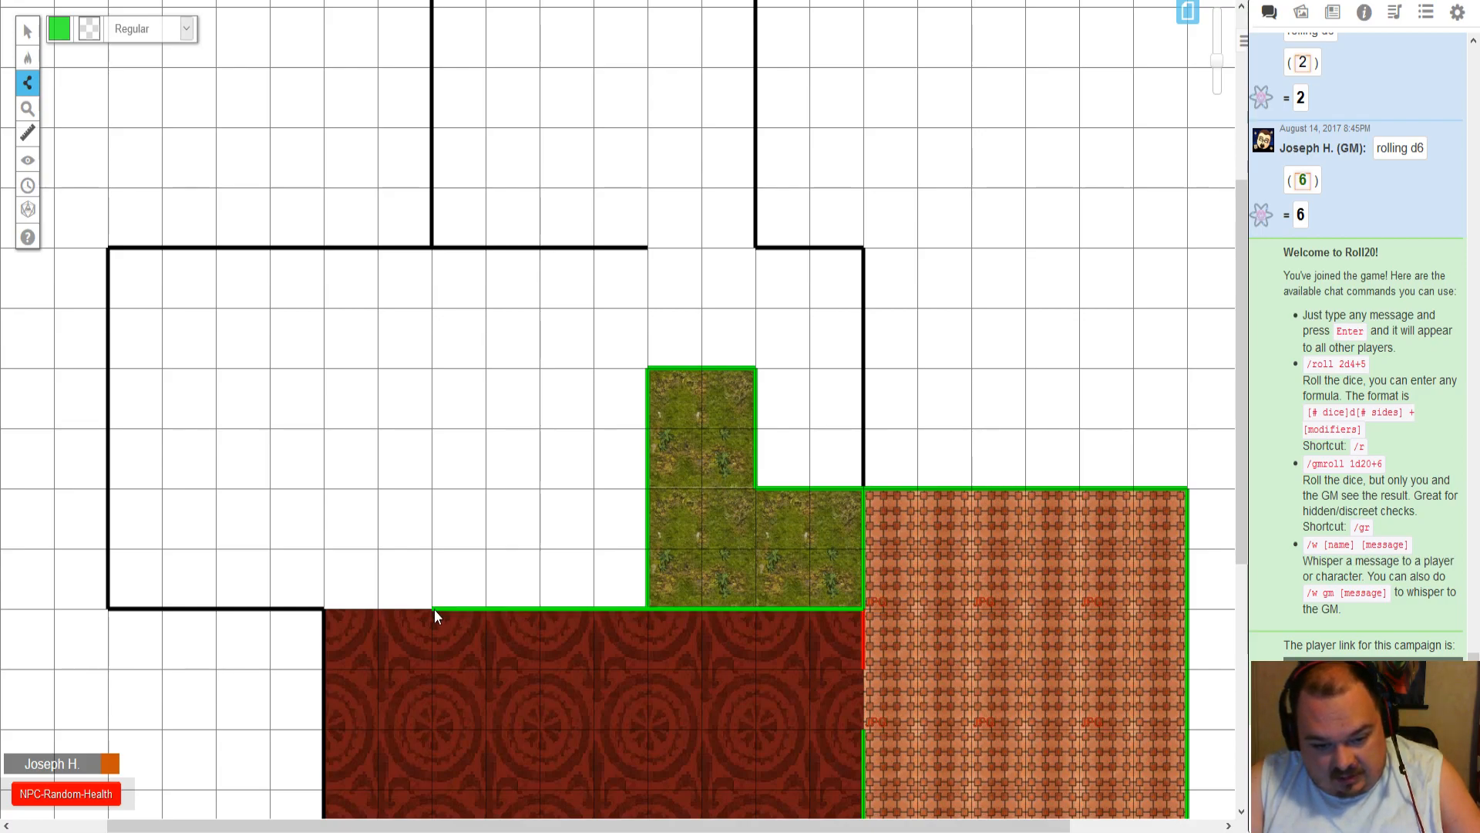
{"action": "scroll", "coordinate": [470, 601], "scroll_direction": "down", "scroll_amount": 2}
{"action": "scroll", "coordinate": [509, 599], "scroll_direction": "down", "scroll_amount": 3}
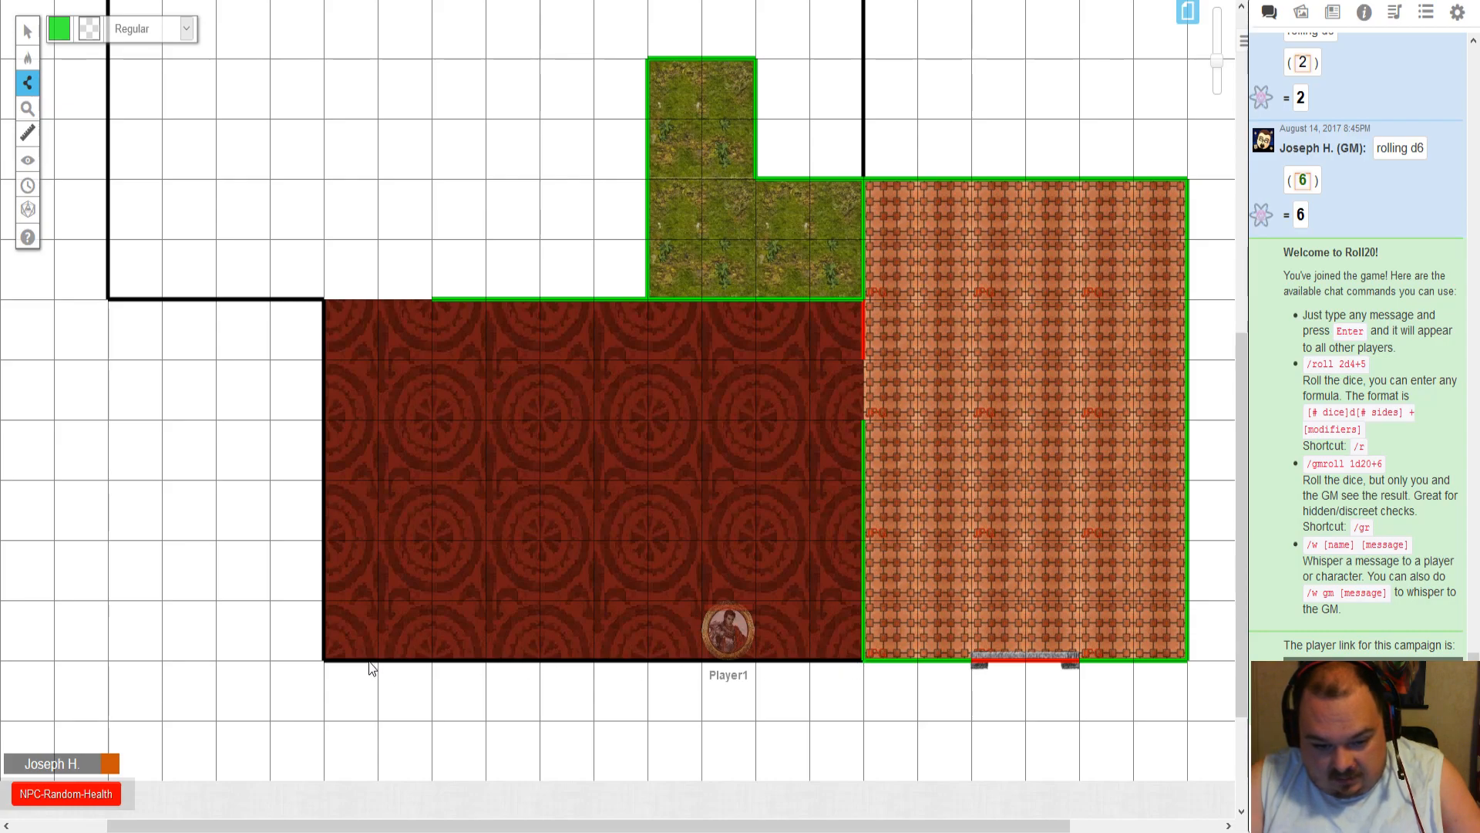
{"action": "left_click", "coordinate": [324, 661]}
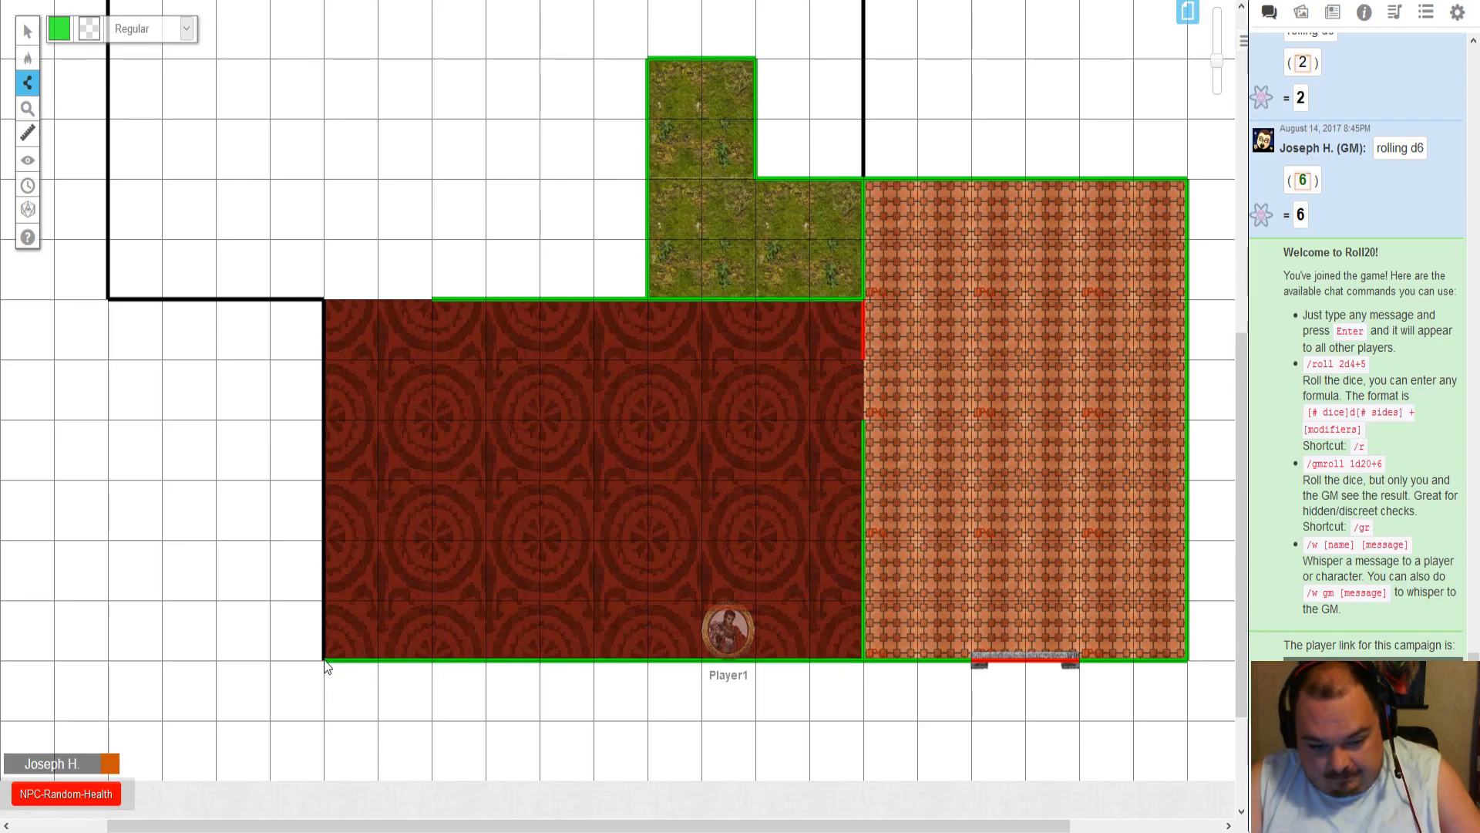
{"action": "left_click", "coordinate": [322, 303]}
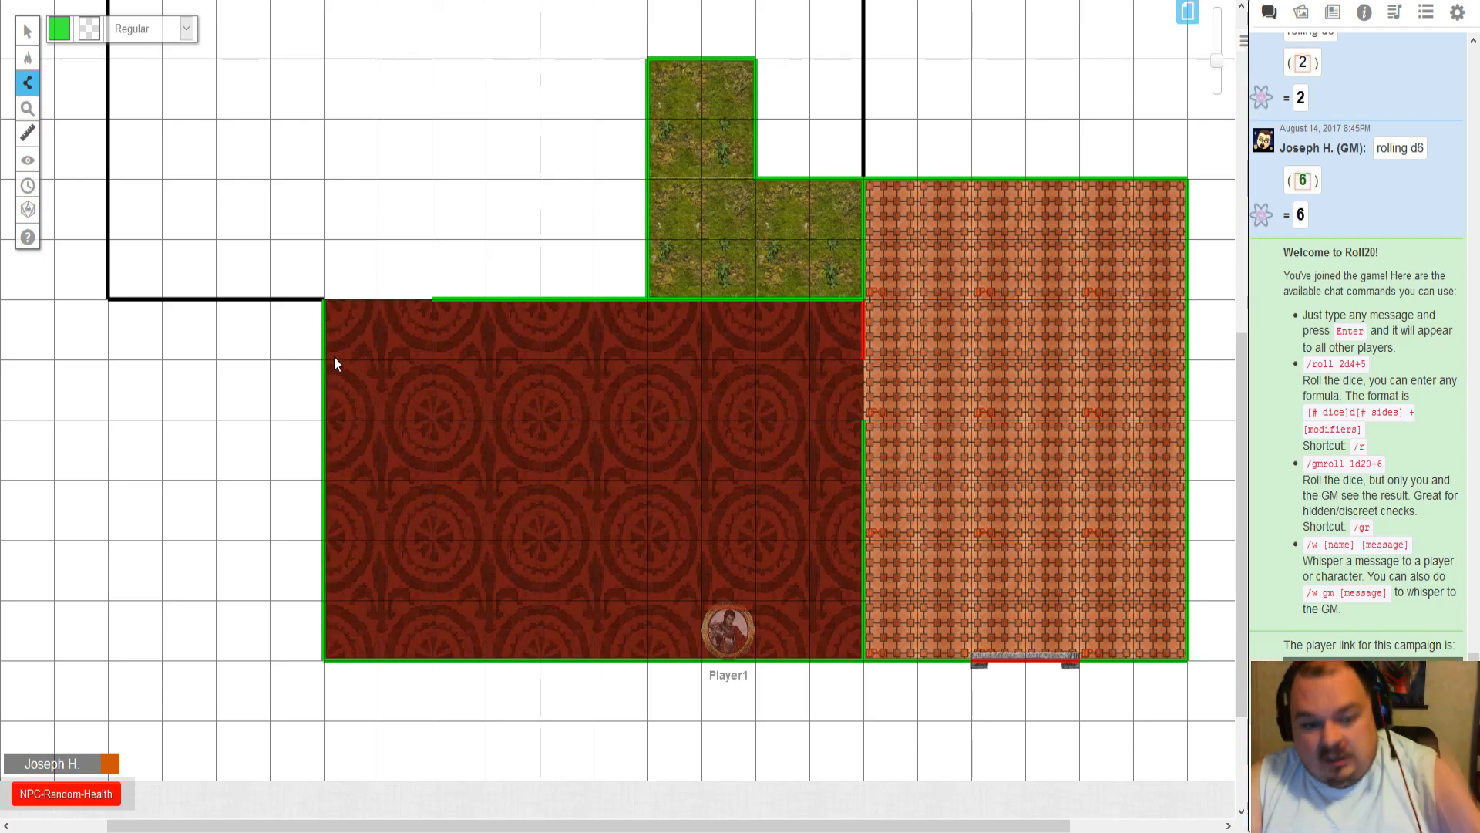
- Trace the large white room's south, west and north walls in green, ending at the opening above the grass area
{"action": "scroll", "coordinate": [335, 356], "scroll_direction": "up", "scroll_amount": 3}
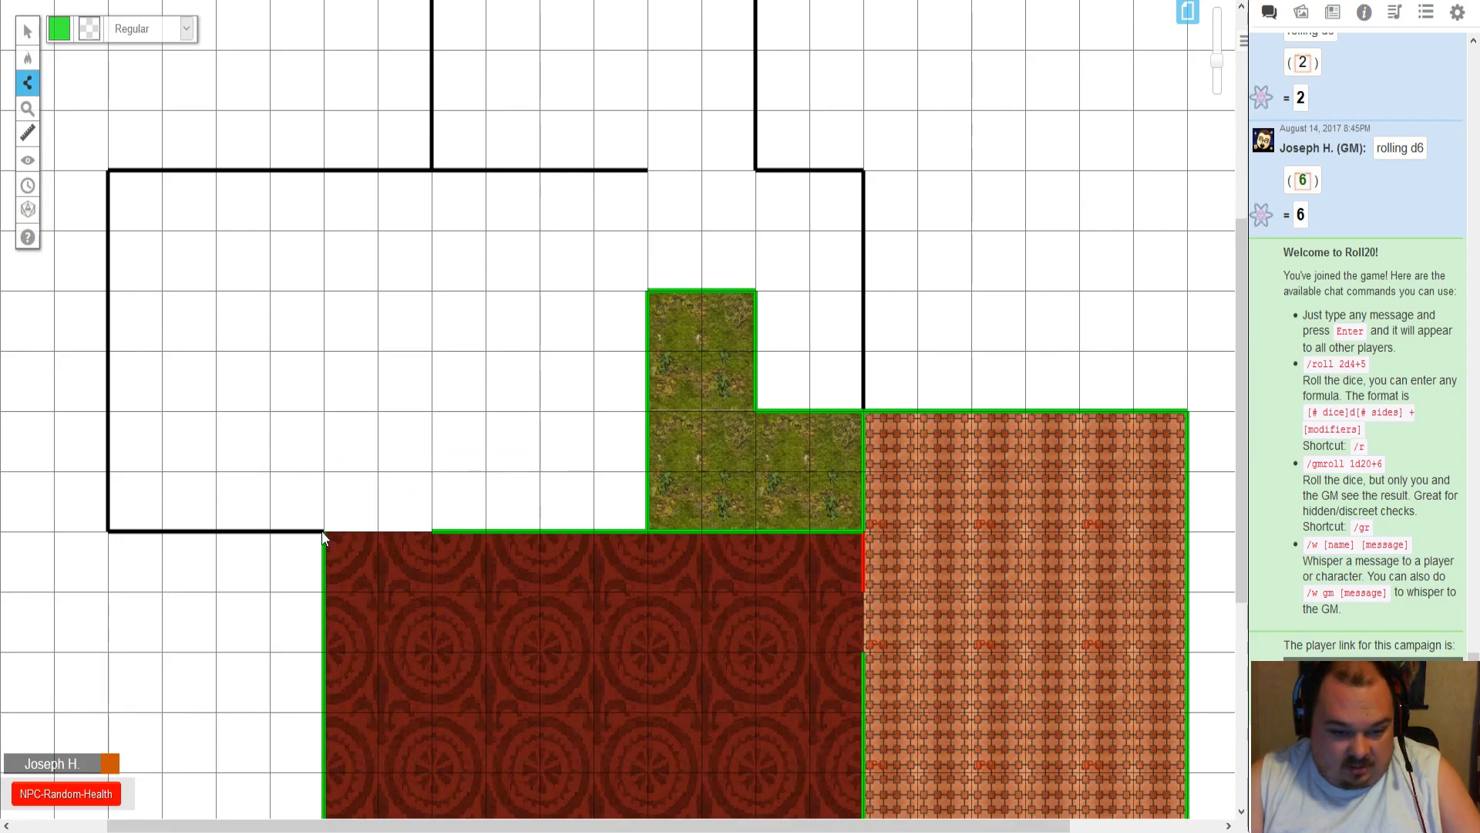
{"action": "left_click", "coordinate": [108, 530]}
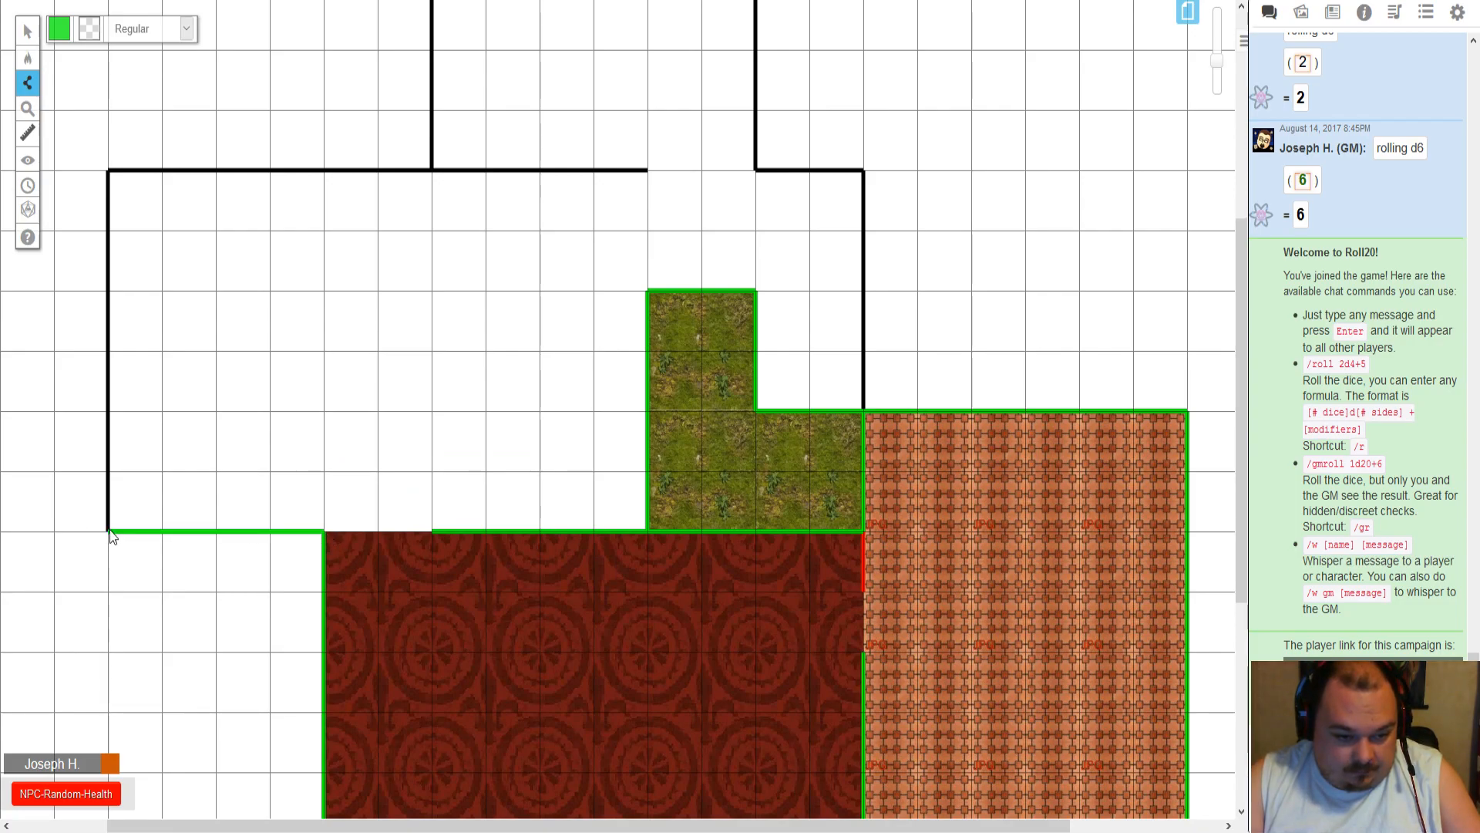
{"action": "left_click", "coordinate": [108, 173]}
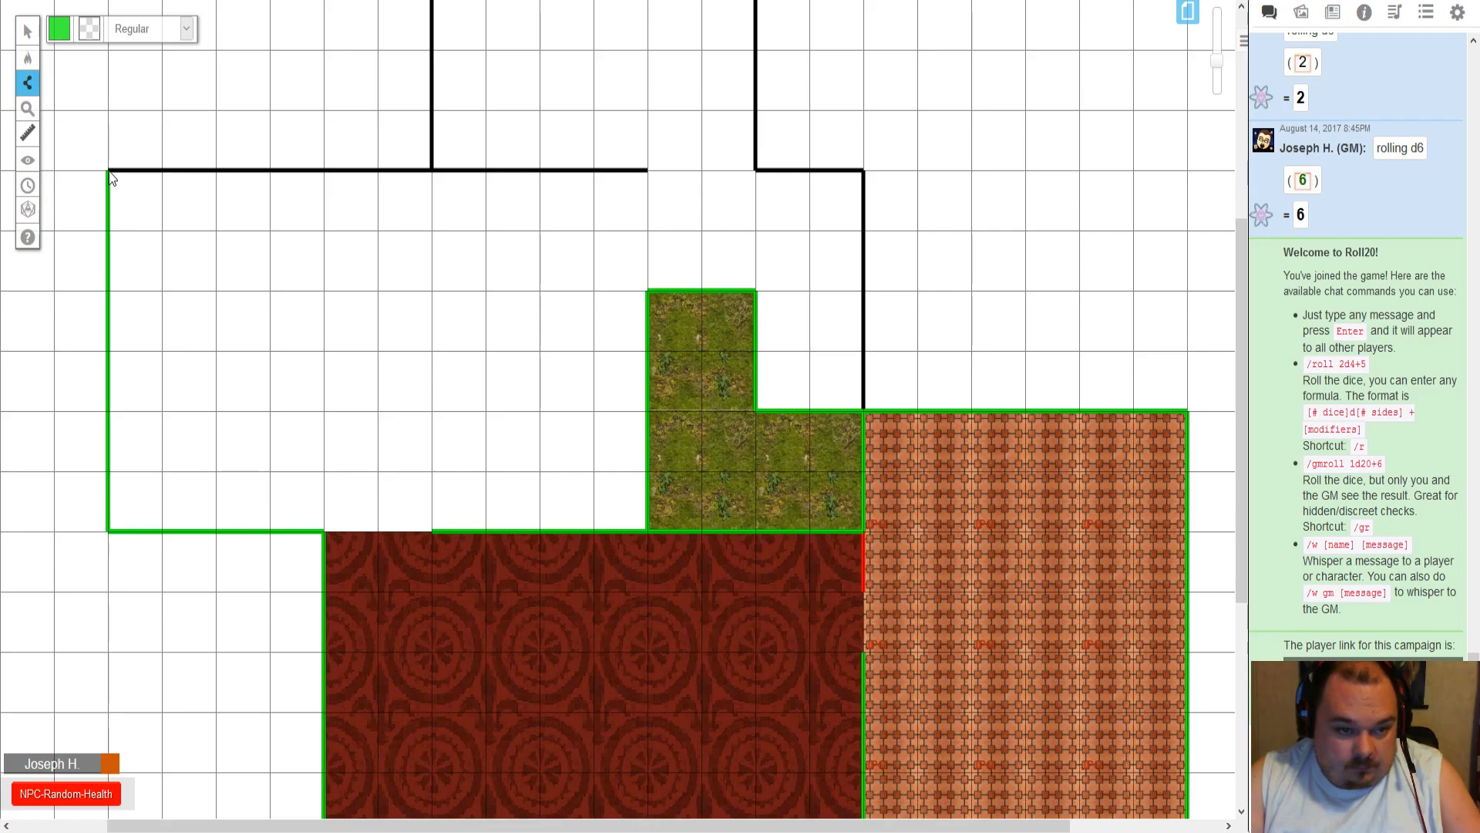
{"action": "left_click", "coordinate": [432, 173]}
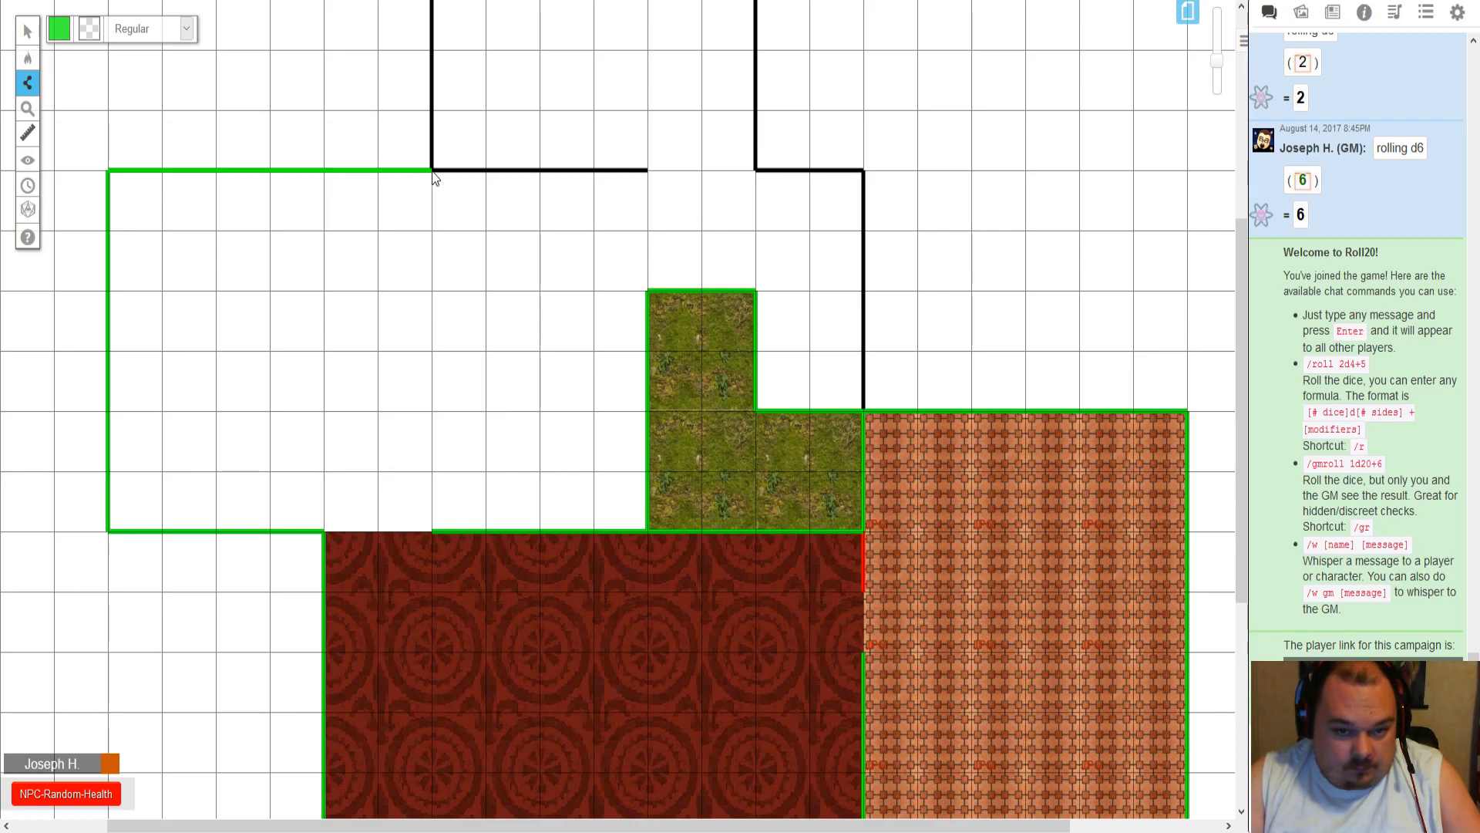
{"action": "left_click", "coordinate": [648, 171]}
{"action": "left_click", "coordinate": [435, 170]}
{"action": "right_click", "coordinate": [431, 176]}
- Trace the northernmost room's west, north and east walls with green barrier lines
{"action": "scroll", "coordinate": [434, 232], "scroll_direction": "up", "scroll_amount": 4}
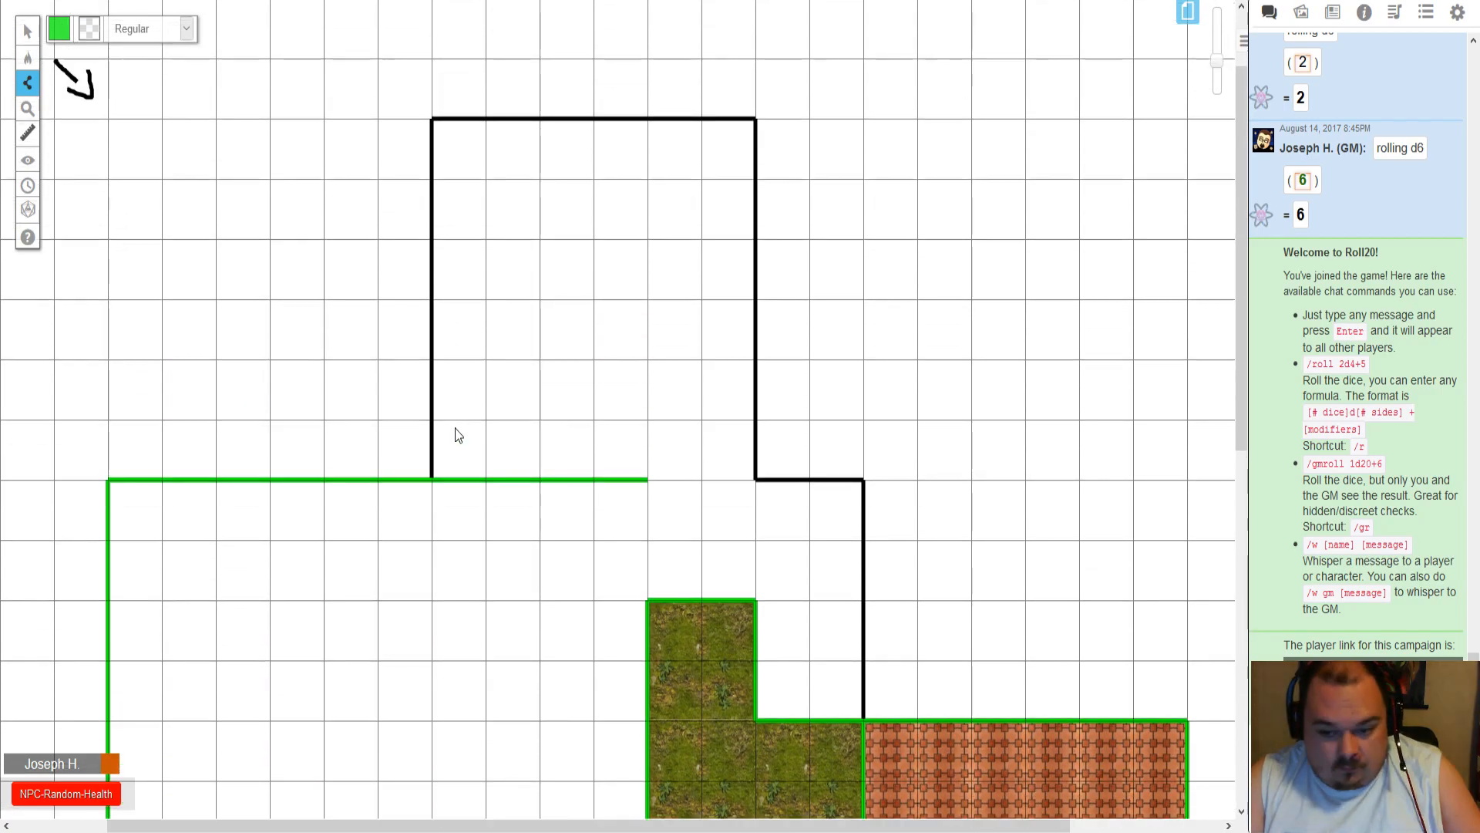
{"action": "scroll", "coordinate": [566, 446], "scroll_direction": "down", "scroll_amount": 2}
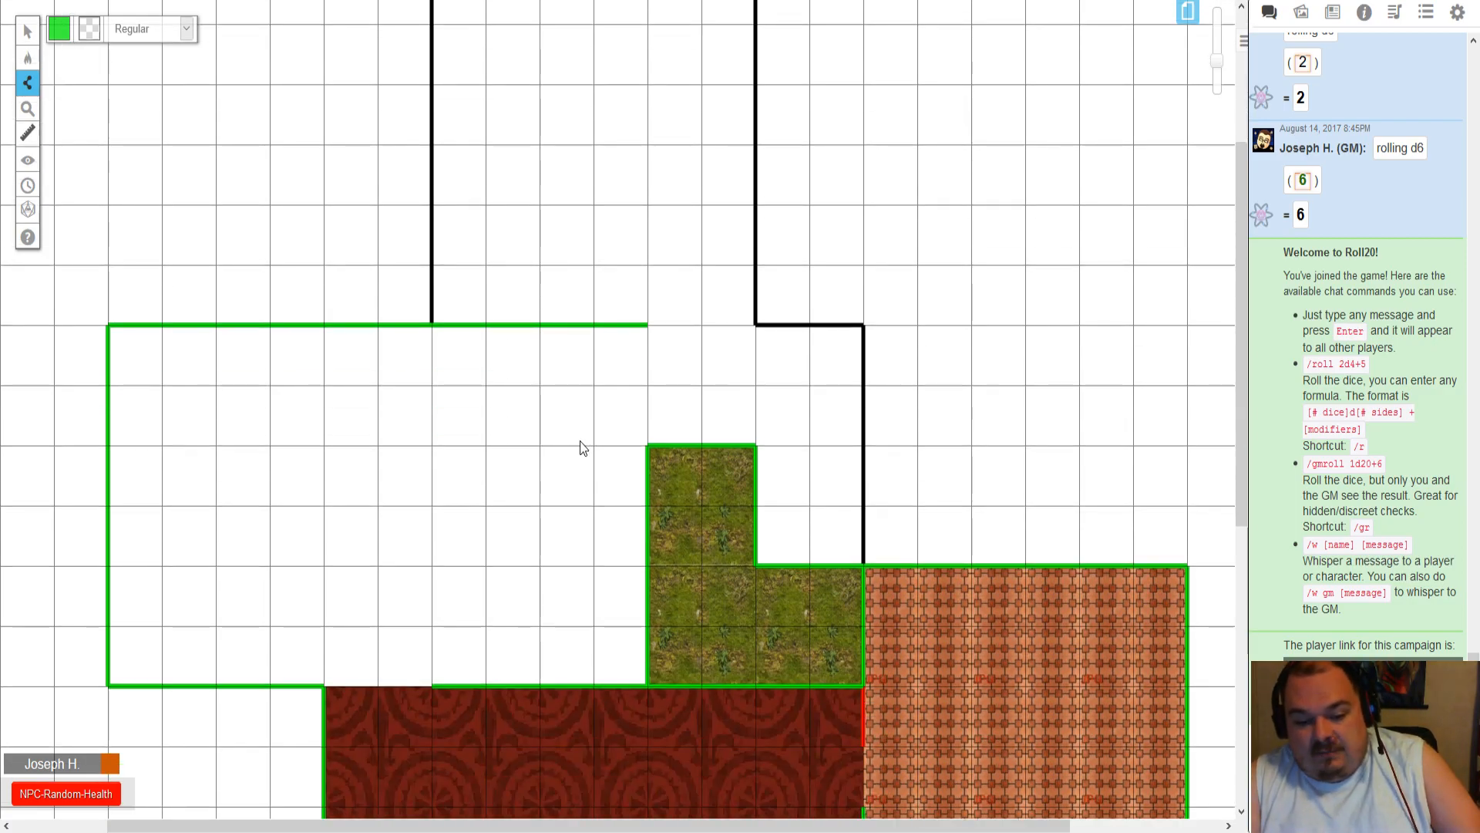
{"action": "scroll", "coordinate": [436, 309], "scroll_direction": "up", "scroll_amount": 3}
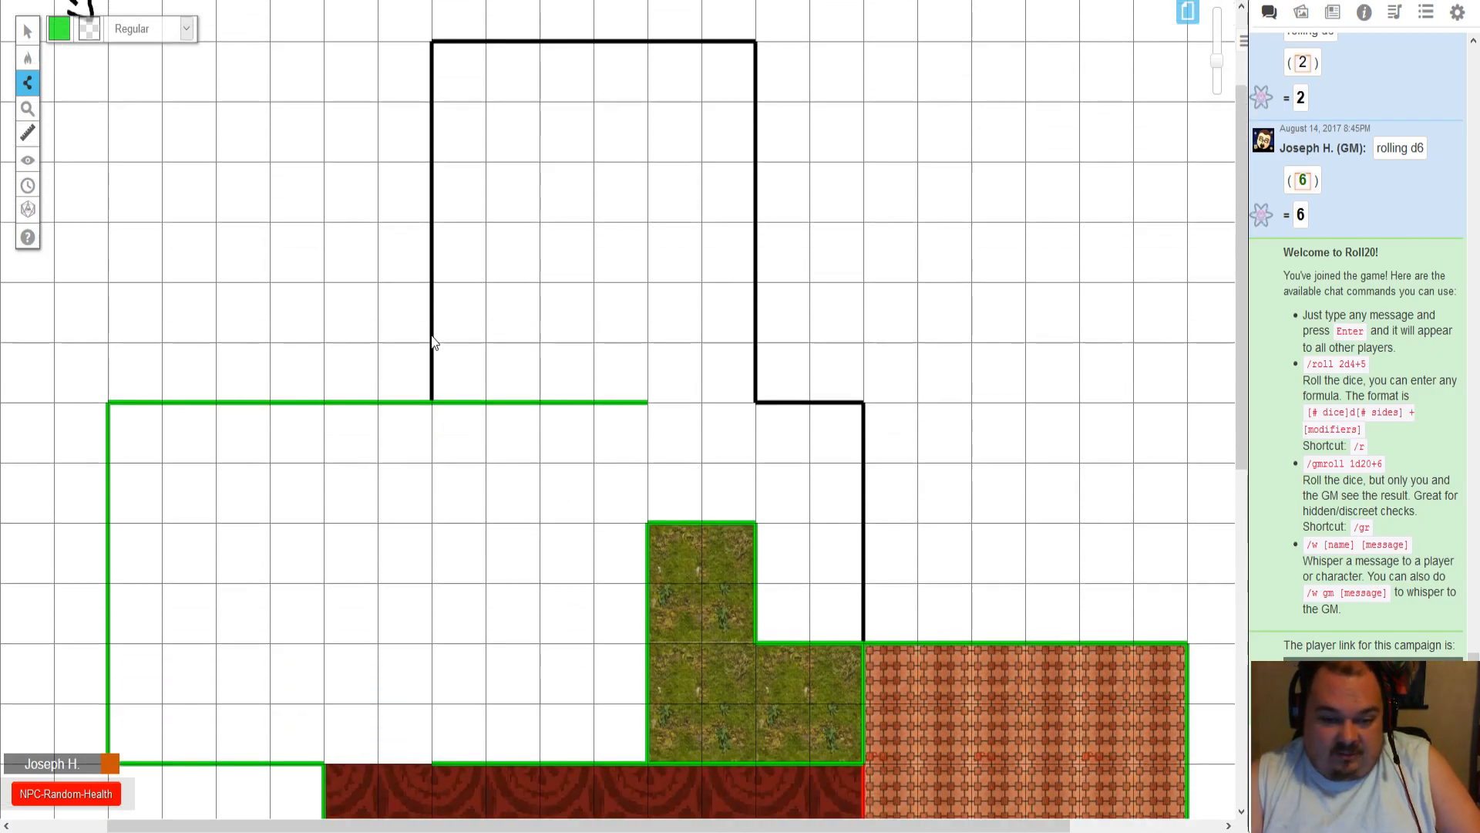
{"action": "left_click", "coordinate": [433, 519]}
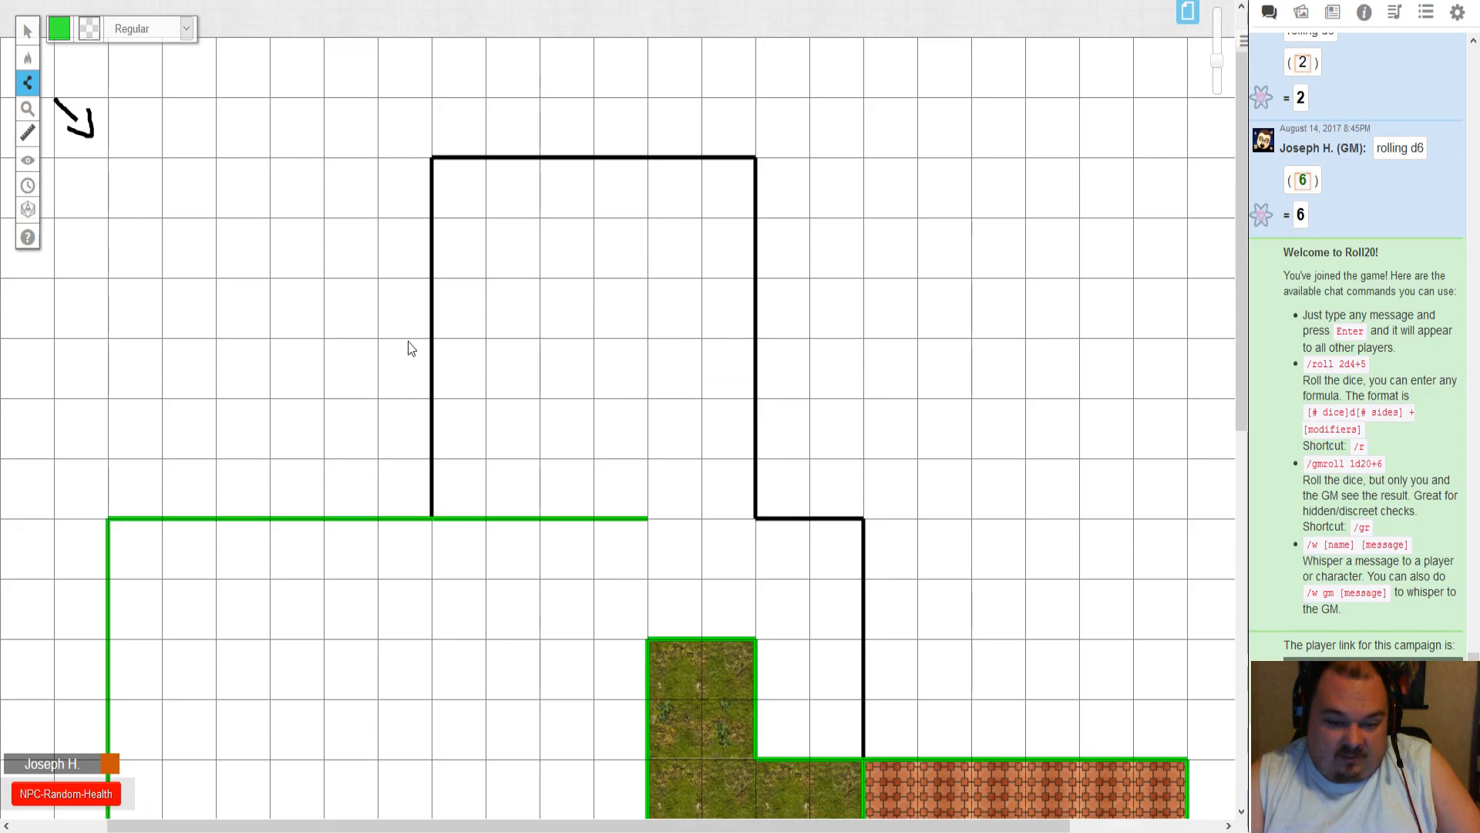
{"action": "double_click", "coordinate": [432, 159]}
{"action": "right_click", "coordinate": [441, 157]}
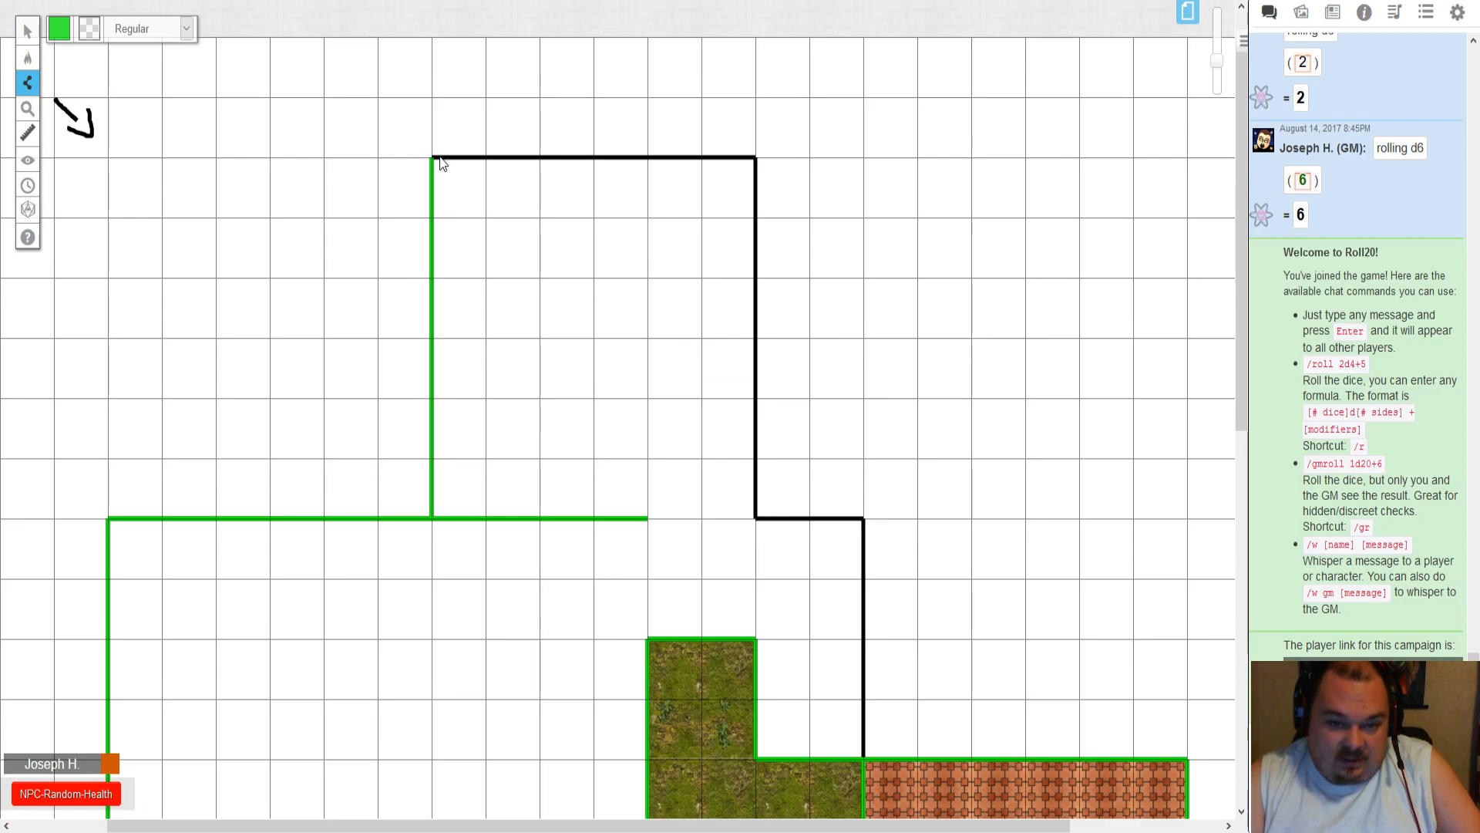
{"action": "left_click", "coordinate": [432, 158]}
{"action": "double_click", "coordinate": [756, 158]}
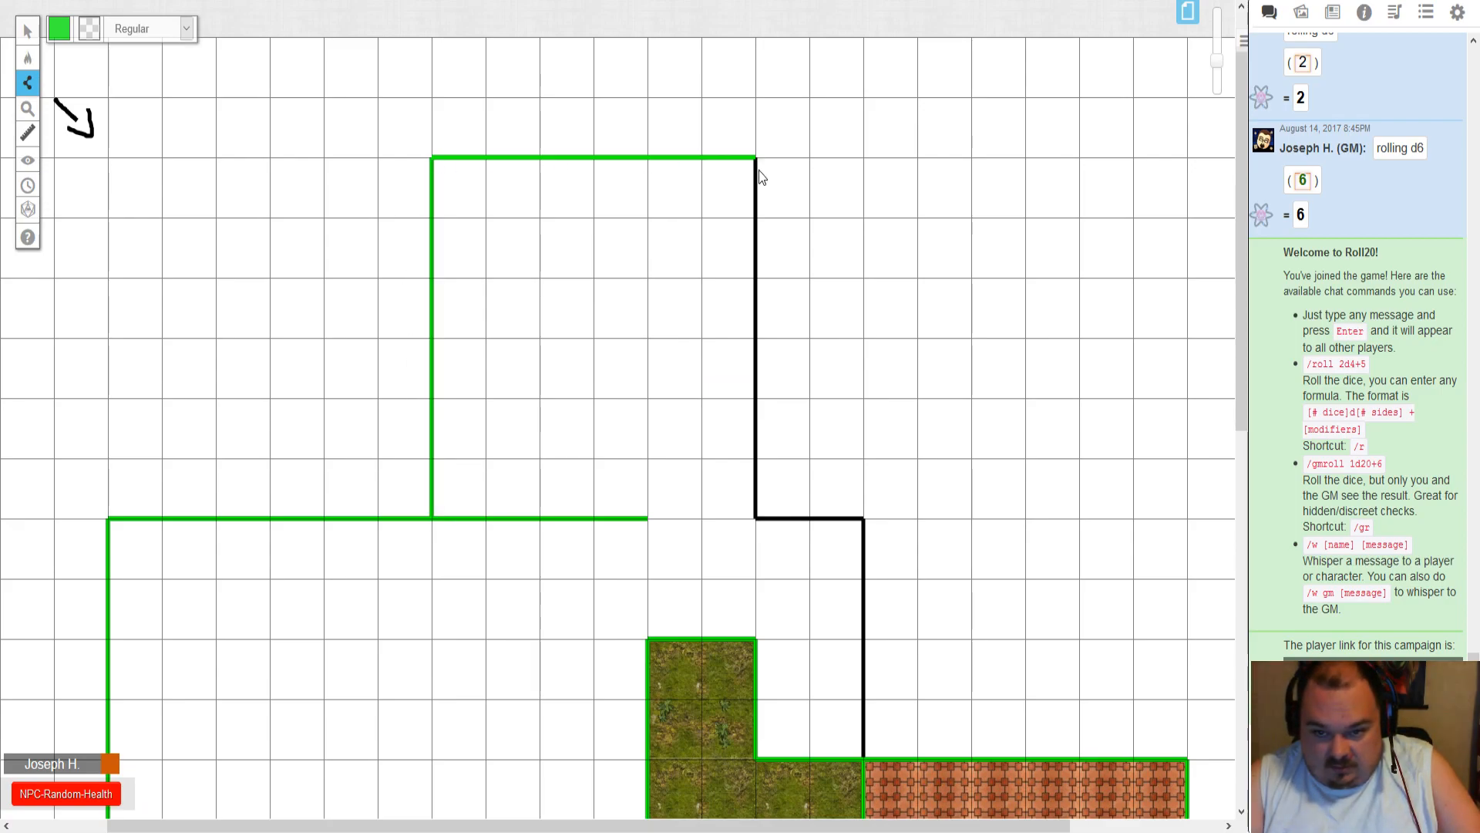
{"action": "double_click", "coordinate": [756, 519]}
- Trace the short wall east of the northernmost room and the wall running south to the orange room in green
{"action": "double_click", "coordinate": [864, 519]}
{"action": "scroll", "coordinate": [942, 440], "scroll_direction": "down", "scroll_amount": 3}
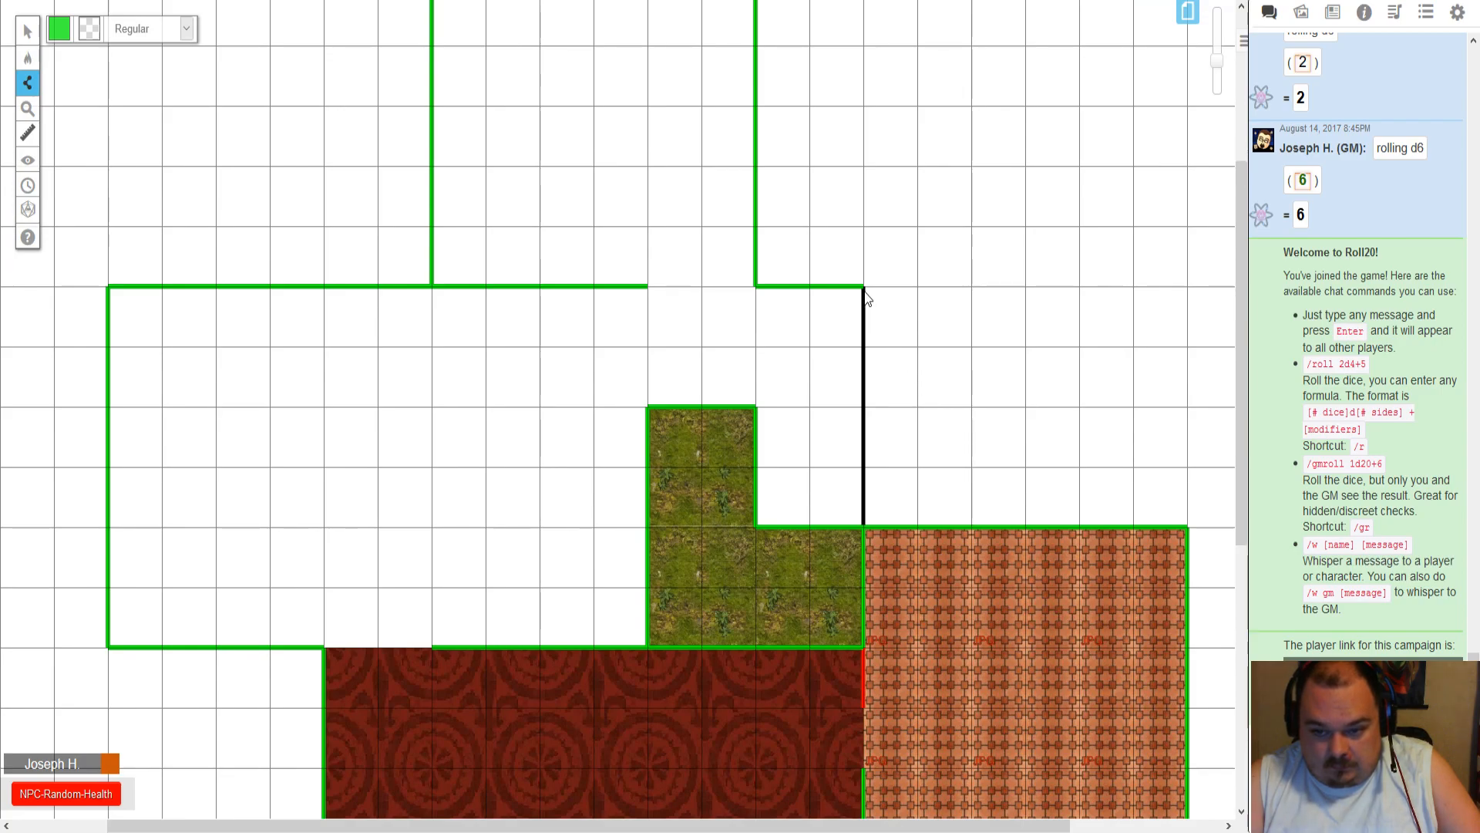
{"action": "double_click", "coordinate": [864, 524]}
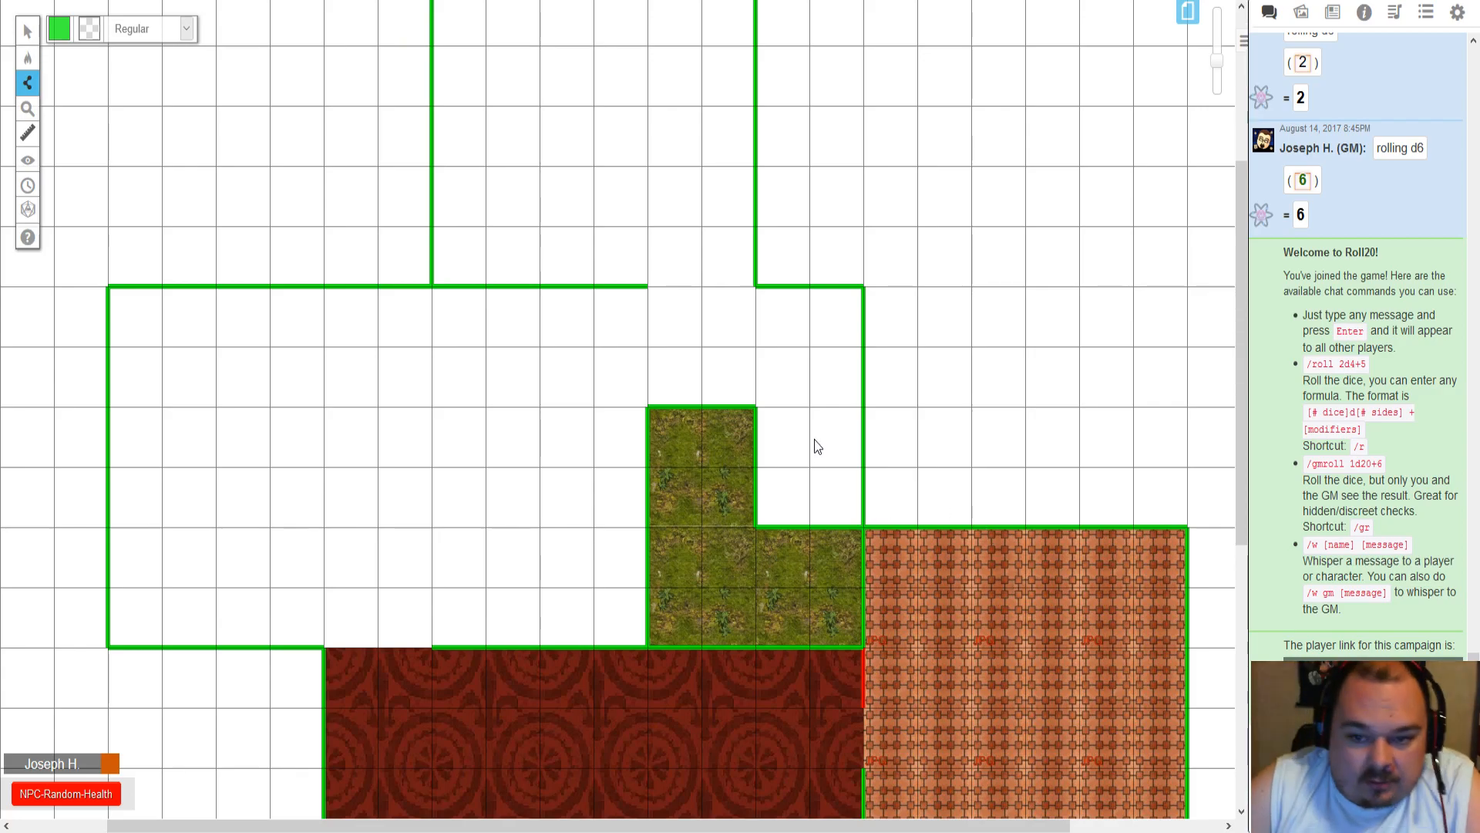
{"action": "scroll", "coordinate": [809, 443], "scroll_direction": "up", "scroll_amount": 3}
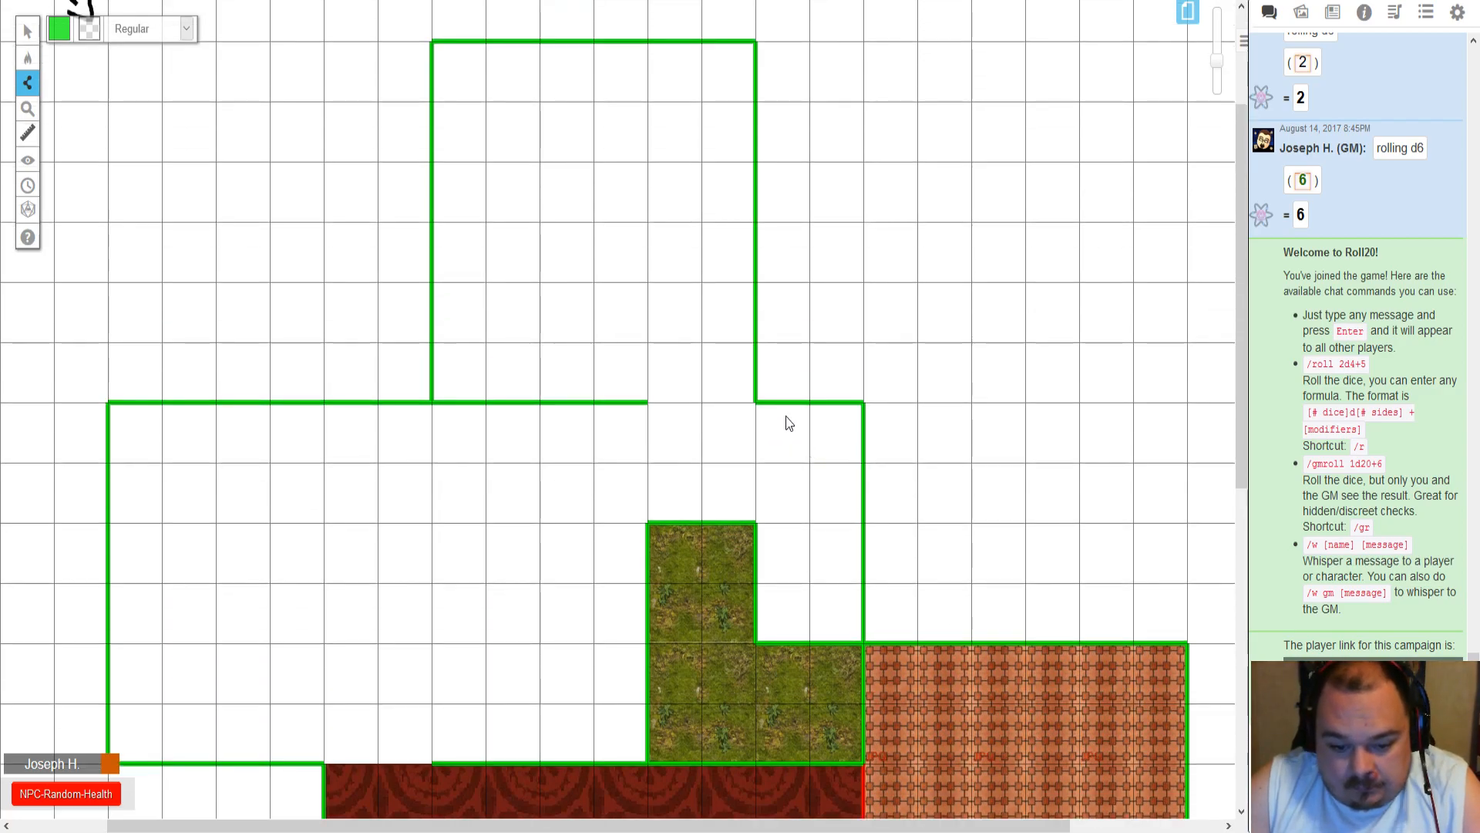
- Draw a one-square red door line across the west half of the red room's north doorway
{"action": "scroll", "coordinate": [786, 418], "scroll_direction": "down", "scroll_amount": 6}
{"action": "left_click", "coordinate": [59, 29]}
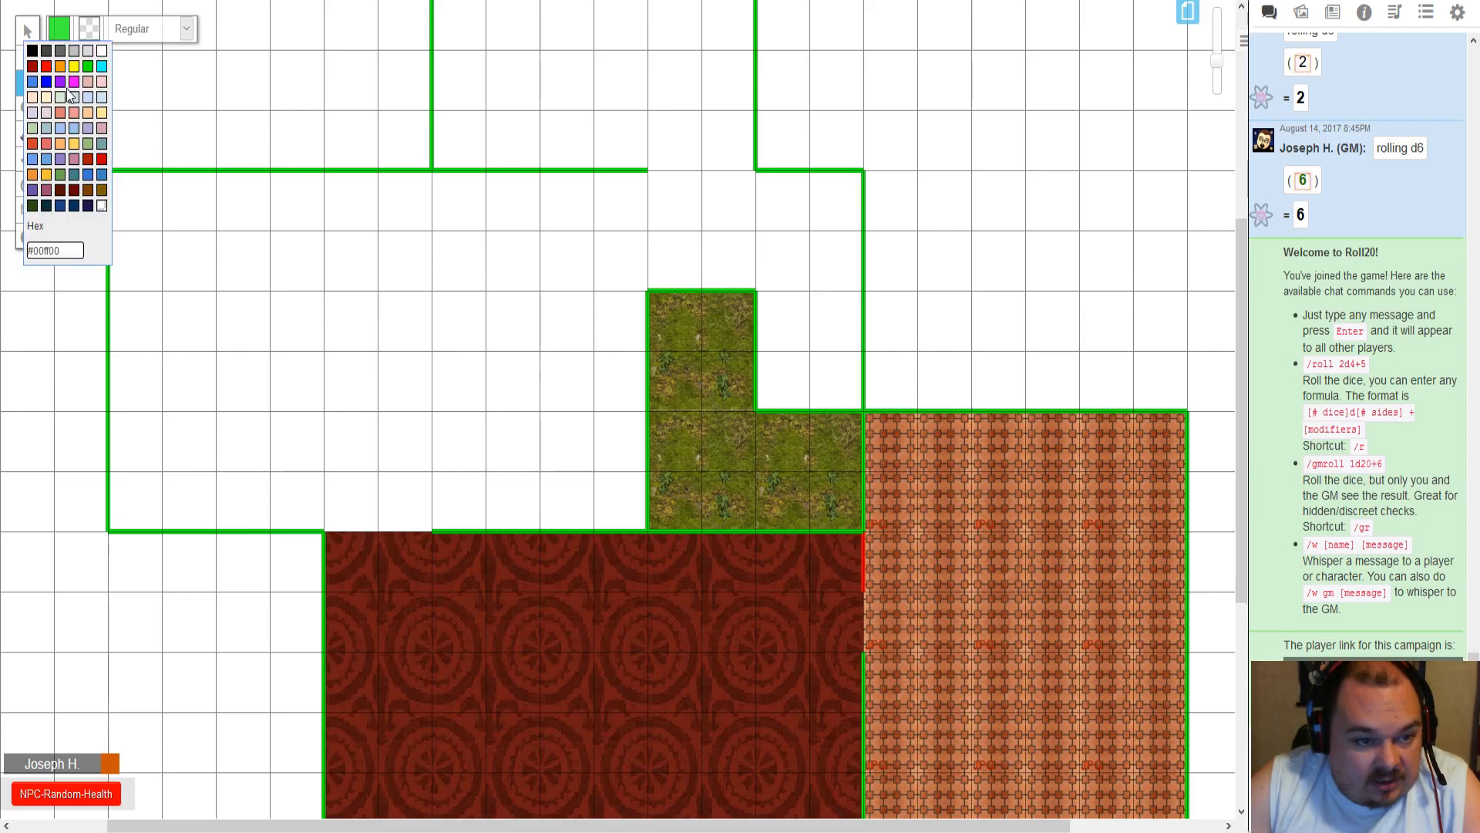
{"action": "left_click", "coordinate": [46, 66]}
{"action": "scroll", "coordinate": [515, 235], "scroll_direction": "down", "scroll_amount": 7}
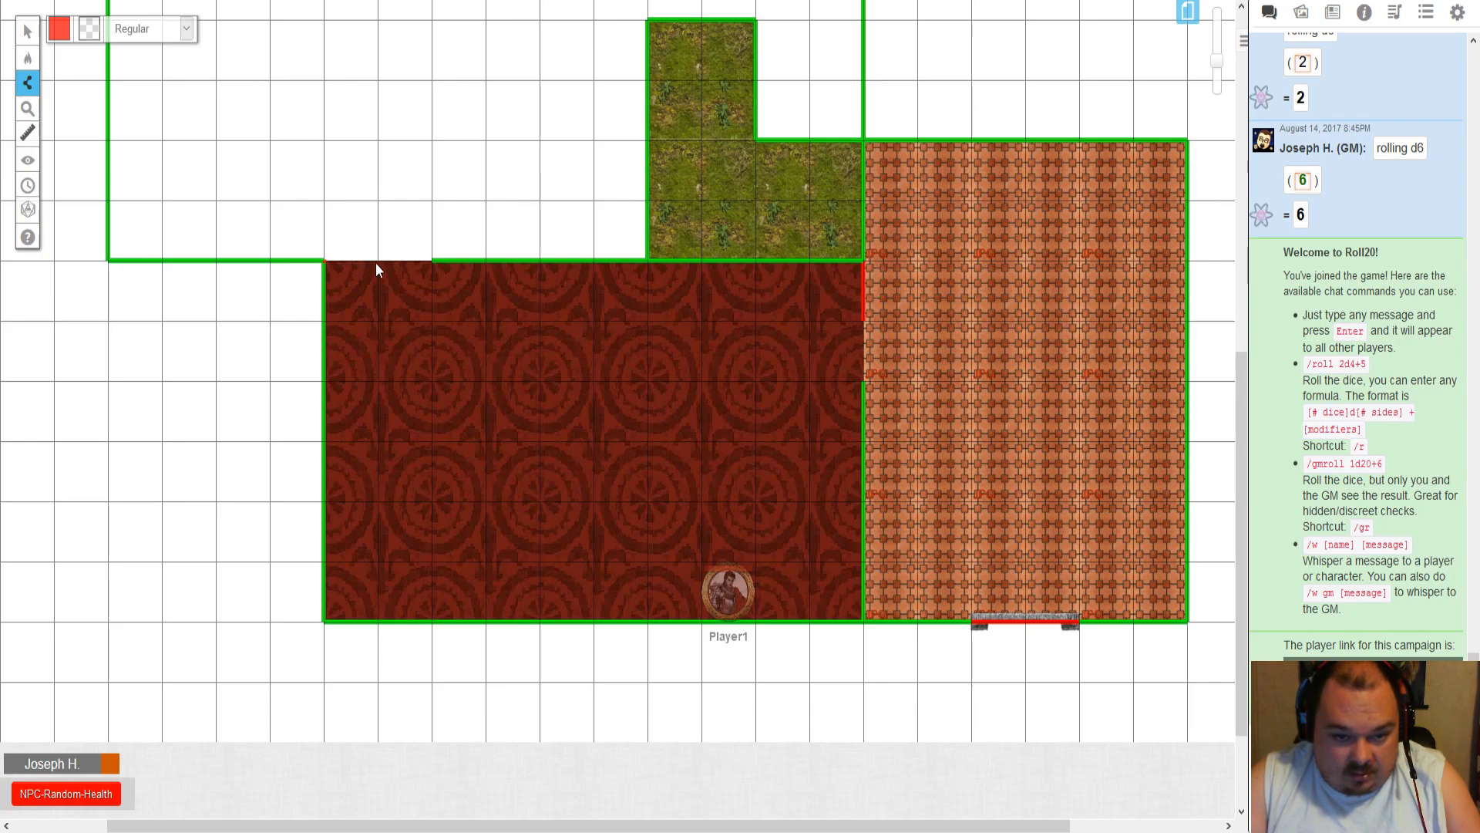
- Draw one-square red door lines south from the large white room's north wall end and west from the northernmost room's southeast corner
{"action": "scroll", "coordinate": [478, 247], "scroll_direction": "up", "scroll_amount": 4}
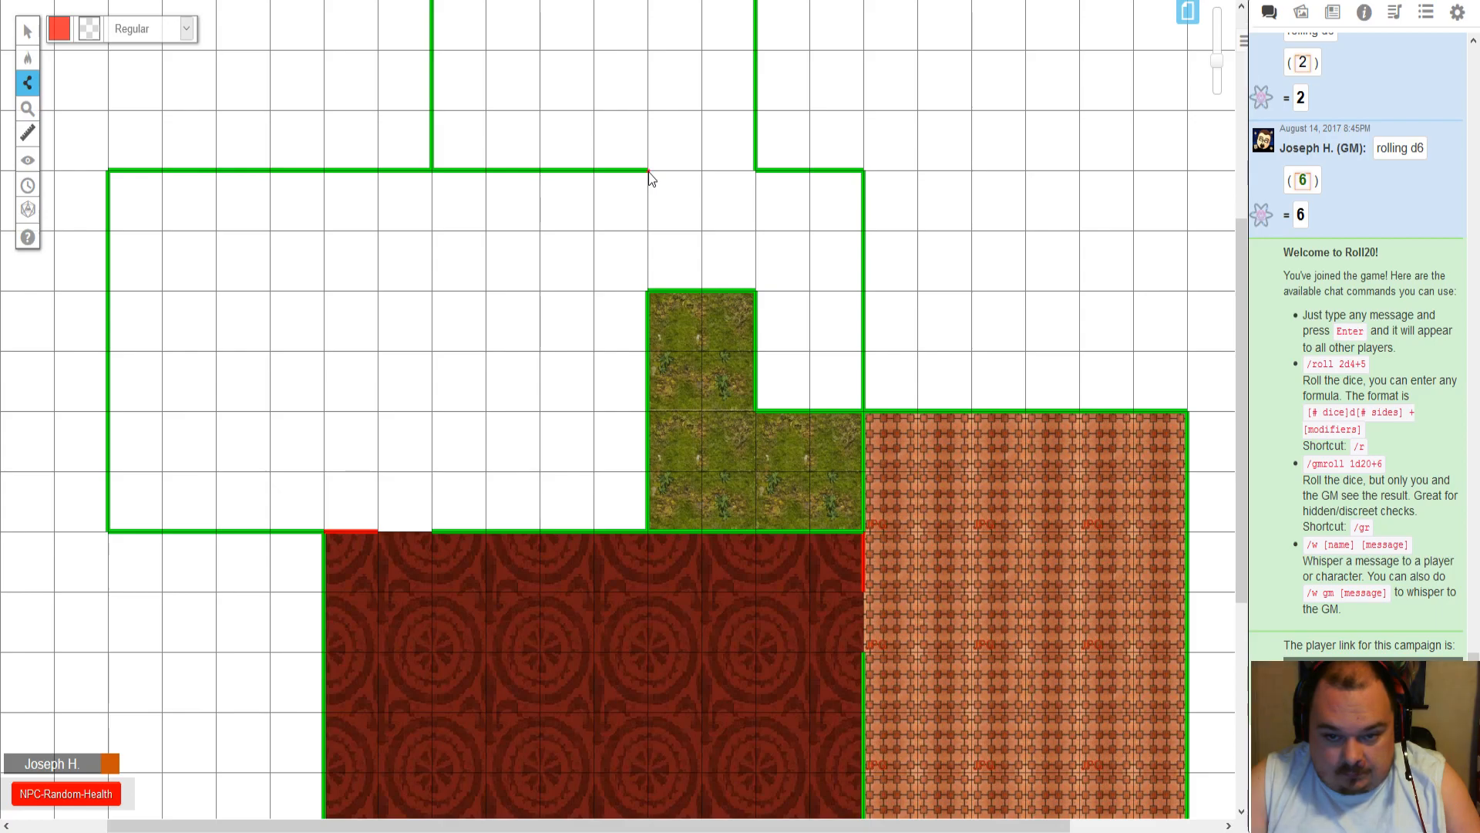
{"action": "left_click", "coordinate": [649, 233]}
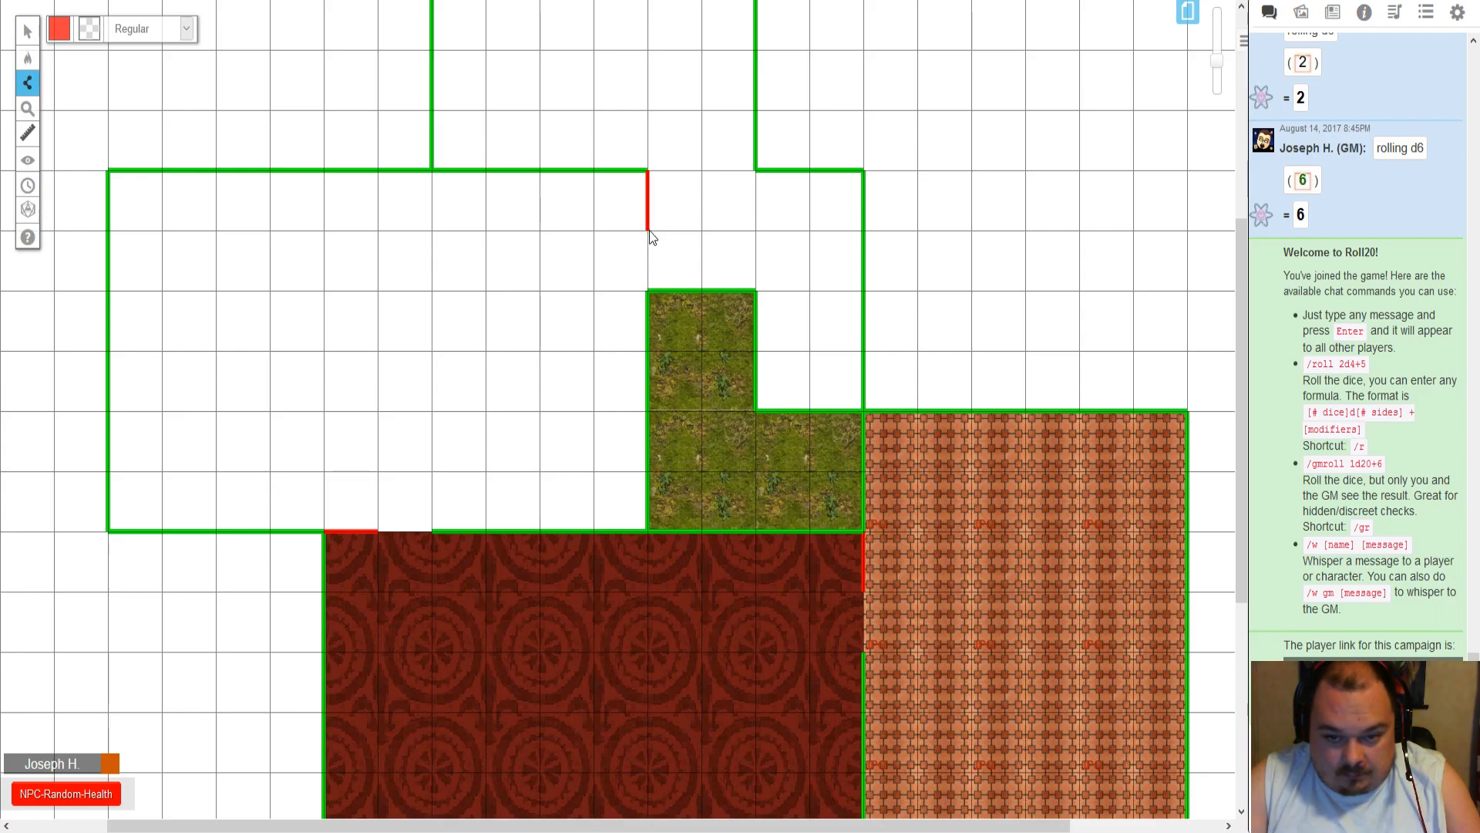
{"action": "left_click", "coordinate": [754, 176]}
{"action": "left_click", "coordinate": [703, 170]}
{"action": "scroll", "coordinate": [726, 210], "scroll_direction": "down", "scroll_amount": 1}
{"action": "scroll", "coordinate": [727, 214], "scroll_direction": "down", "scroll_amount": 3}
{"action": "scroll", "coordinate": [725, 208], "scroll_direction": "up", "scroll_amount": 5}
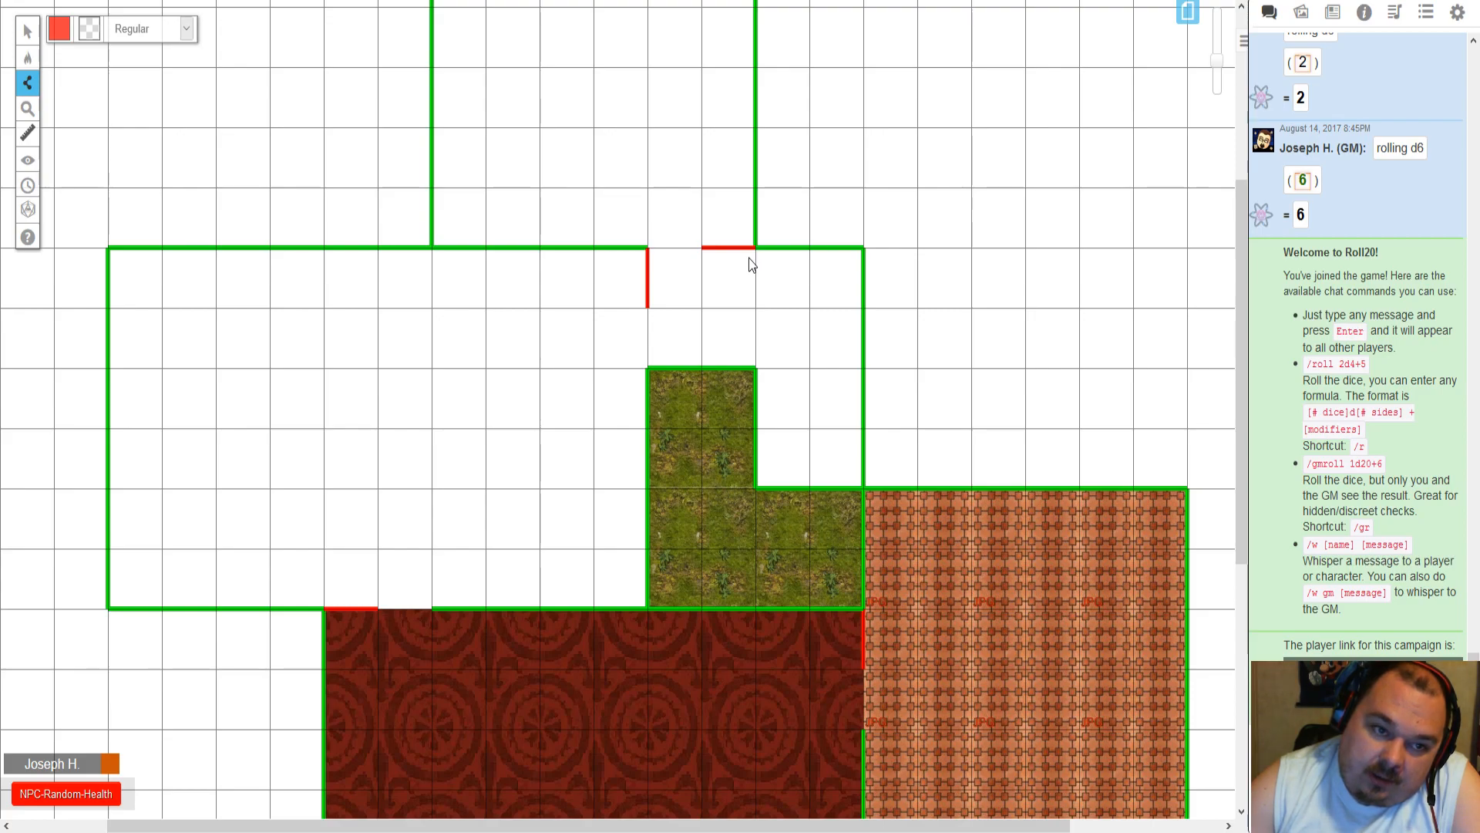
{"action": "scroll", "coordinate": [704, 235], "scroll_direction": "up", "scroll_amount": 2}
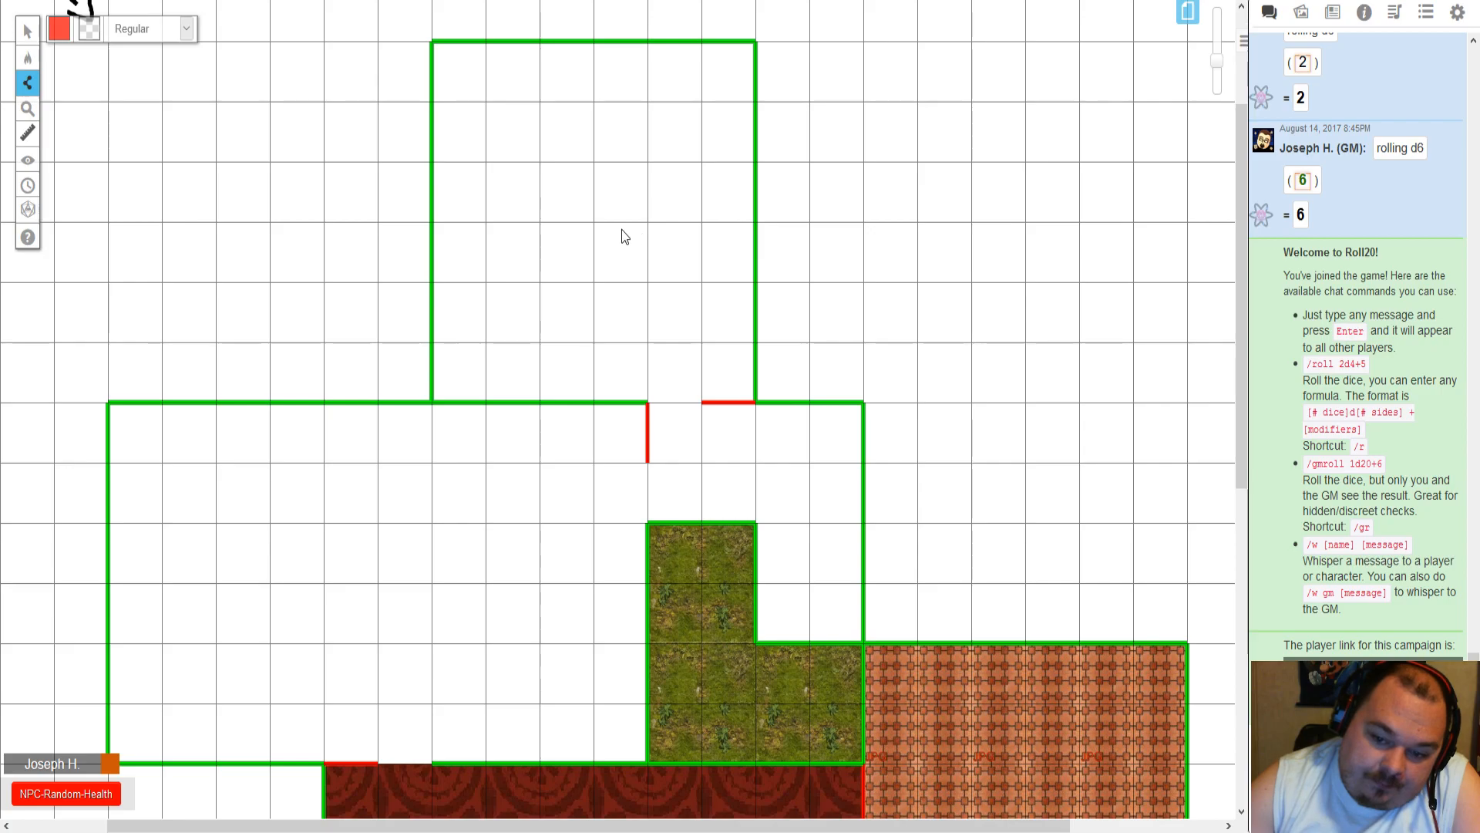
- Delete the red door line in the northernmost room's south doorway
{"action": "left_click", "coordinate": [58, 30]}
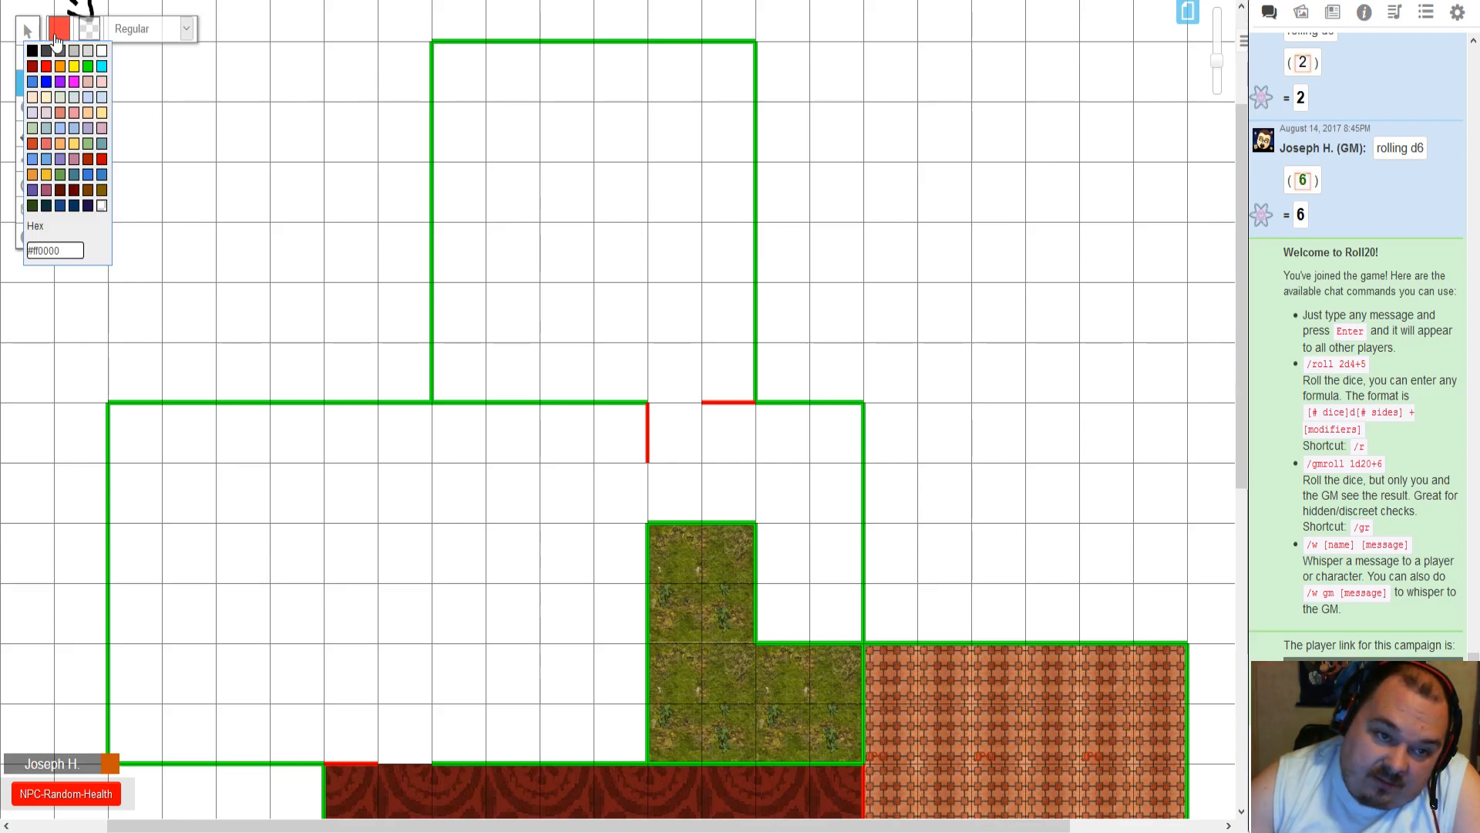
{"action": "left_click", "coordinate": [74, 82]}
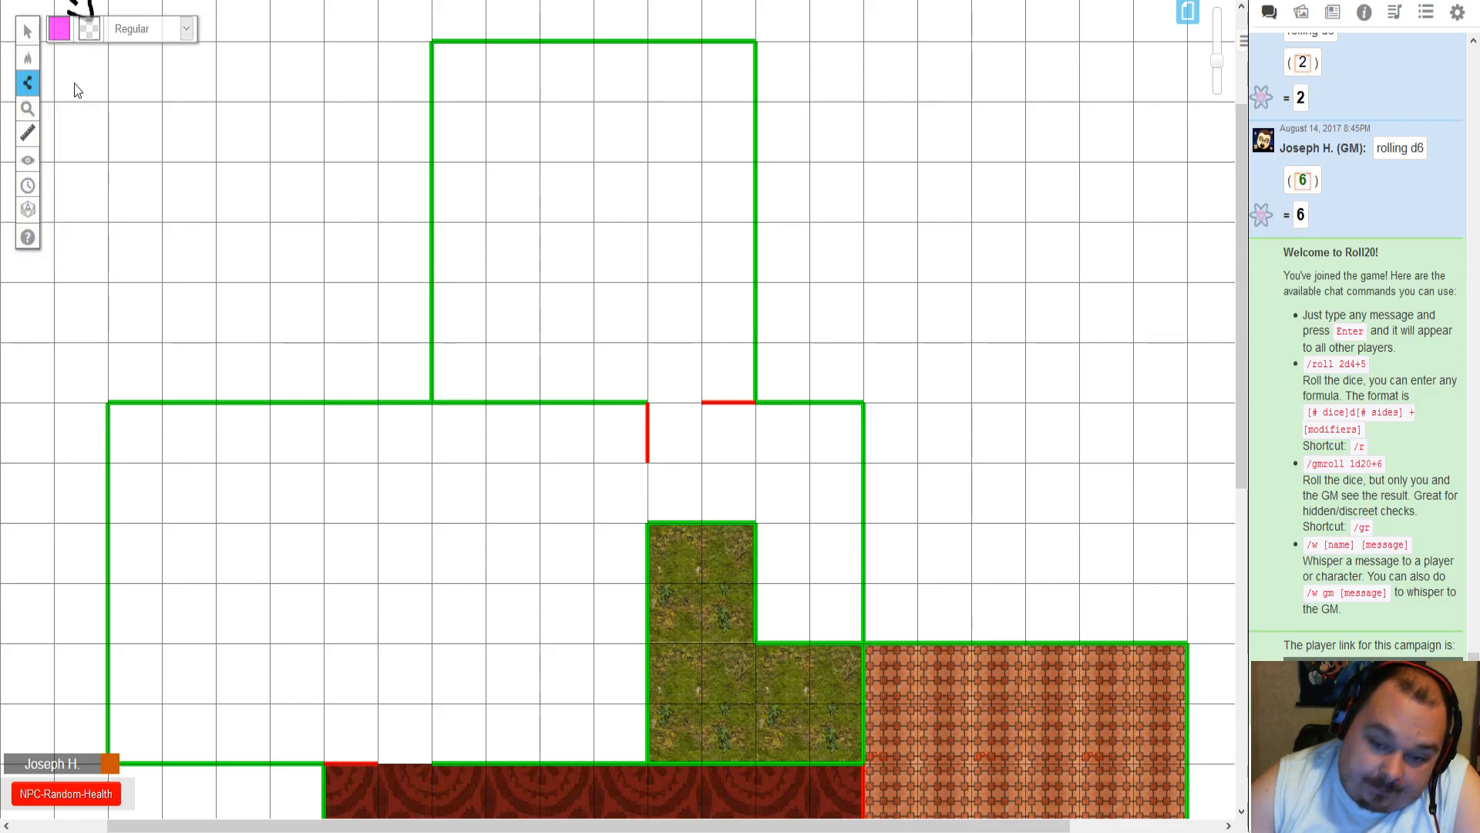
{"action": "left_click", "coordinate": [37, 34]}
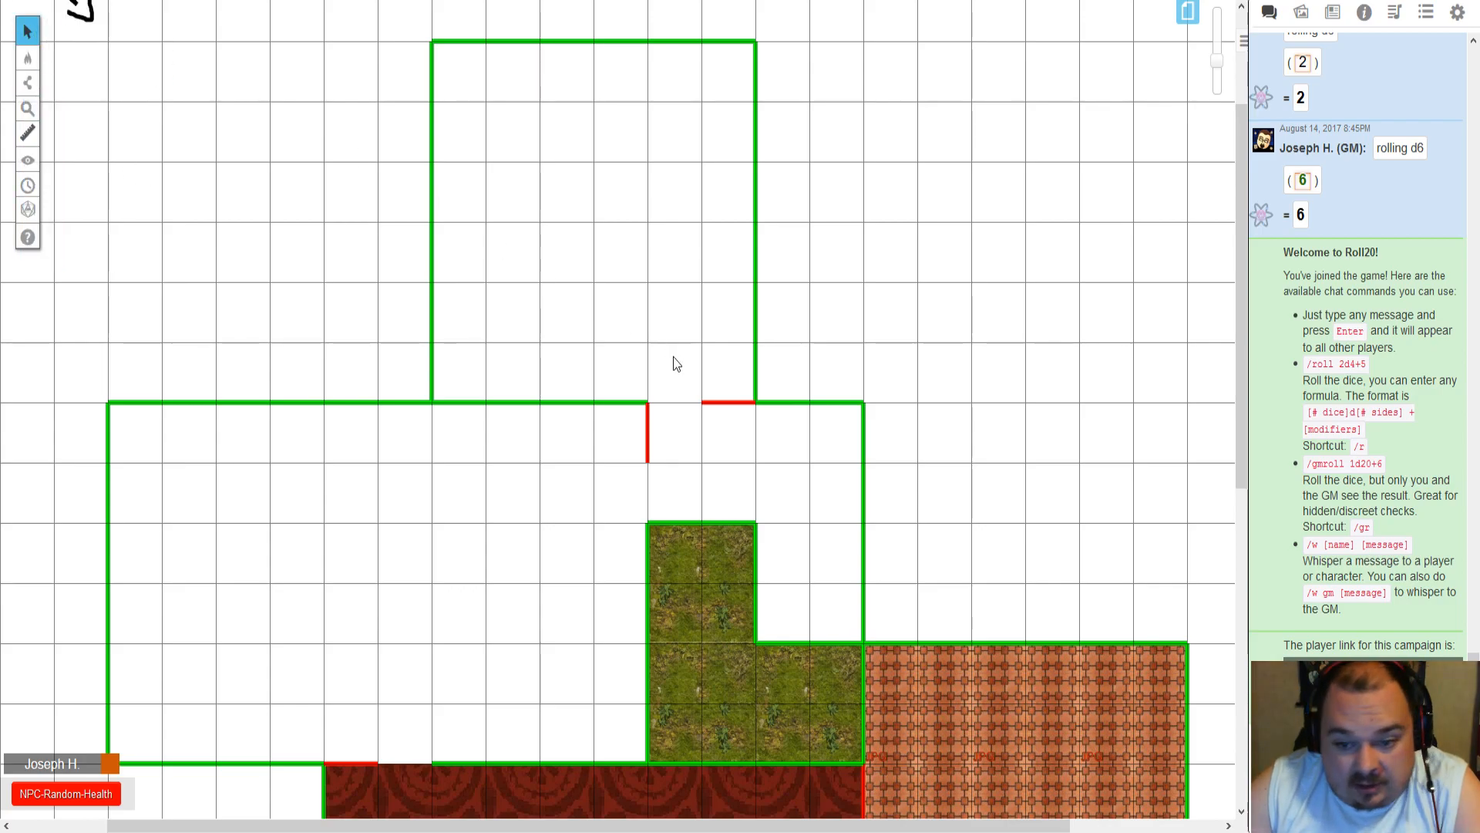
{"action": "left_click", "coordinate": [711, 403]}
{"action": "key", "text": "Delete"}
- Draw a two-square magenta line across the northernmost room's south doorway on the dynamic lighting layer
{"action": "left_click", "coordinate": [27, 83]}
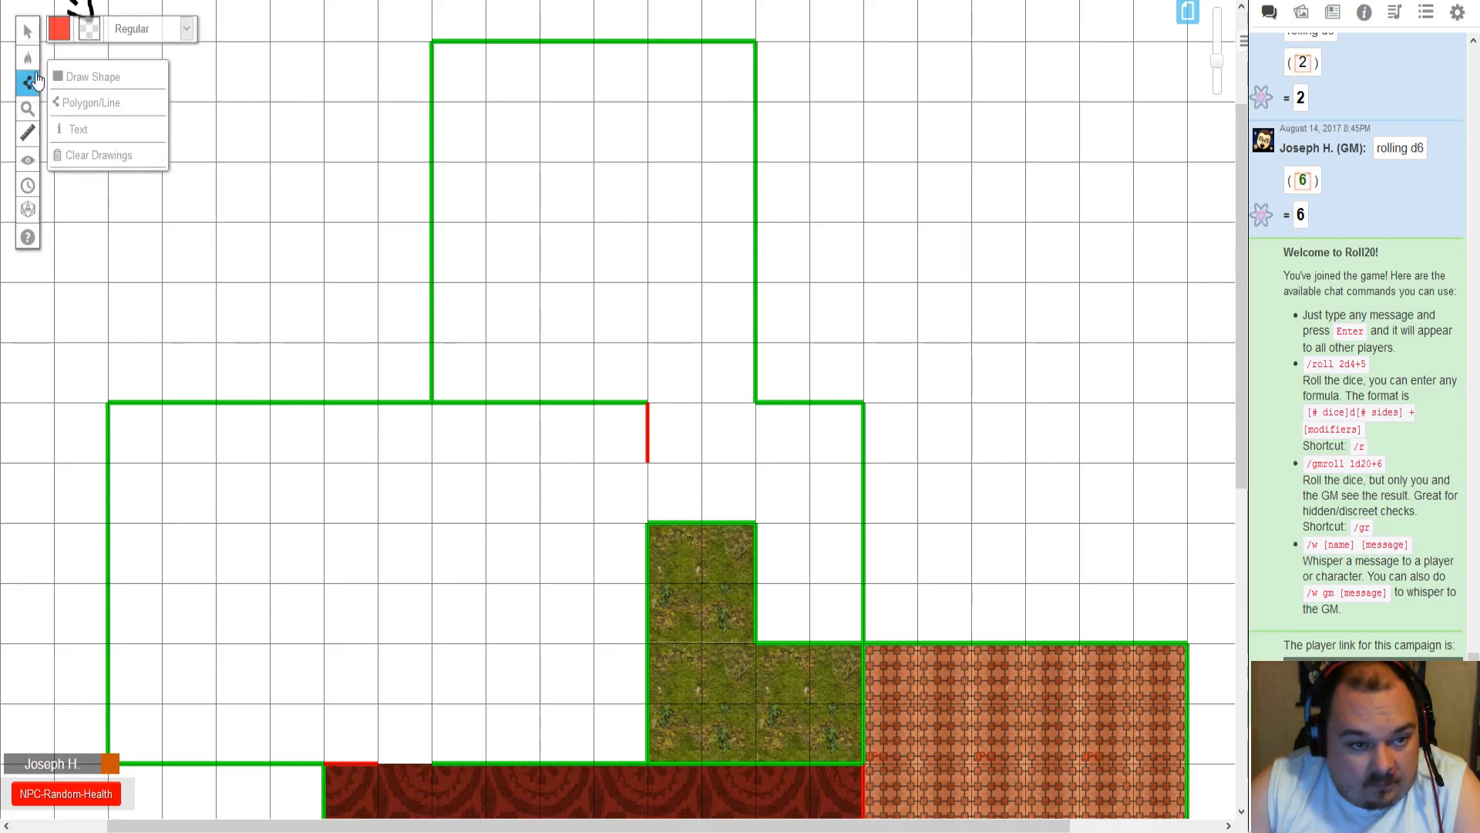
{"action": "left_click", "coordinate": [60, 28]}
{"action": "left_click", "coordinate": [102, 128]}
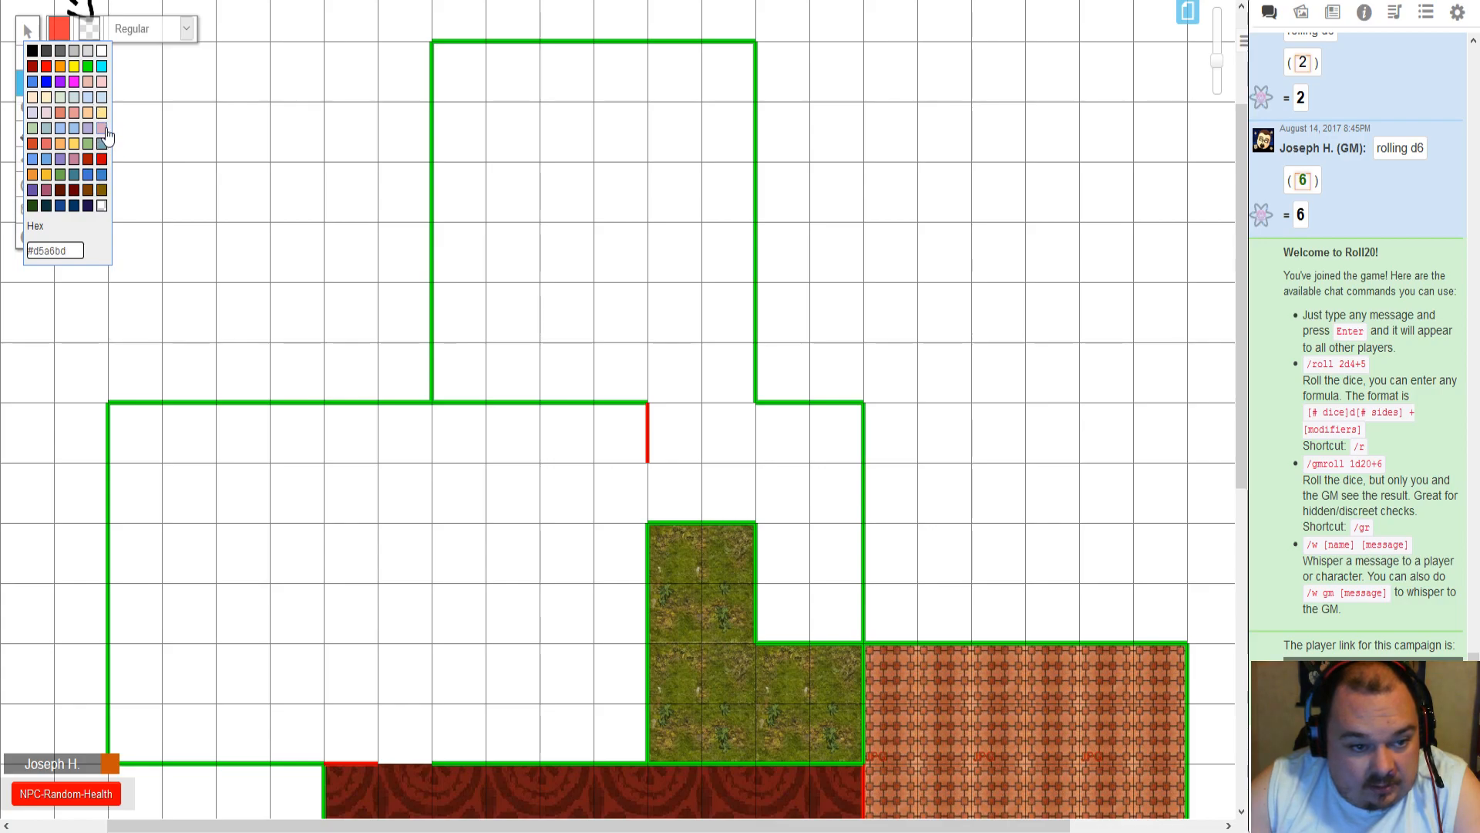
{"action": "left_click", "coordinate": [90, 129]}
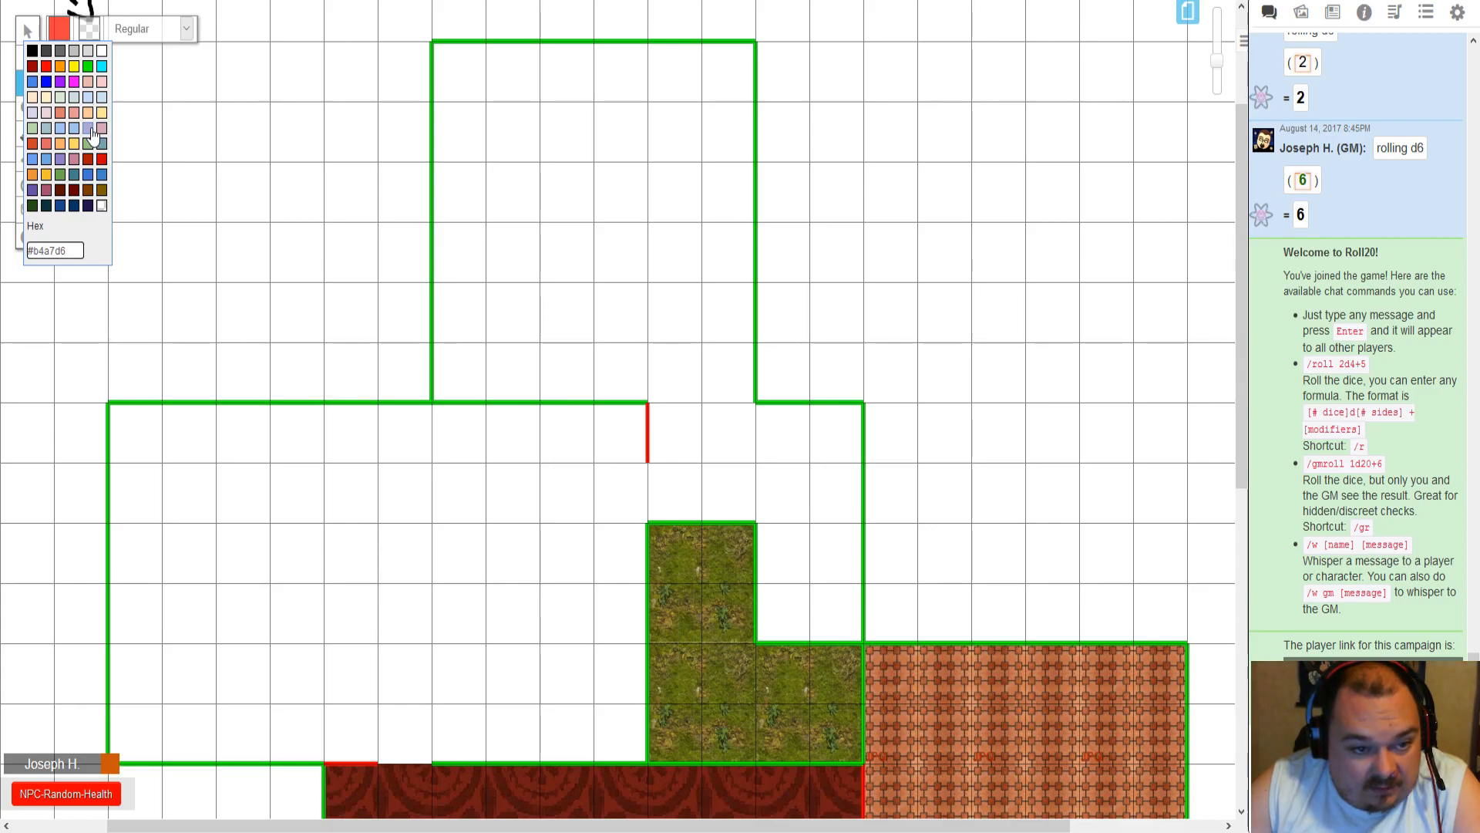
{"action": "left_click", "coordinate": [74, 81]}
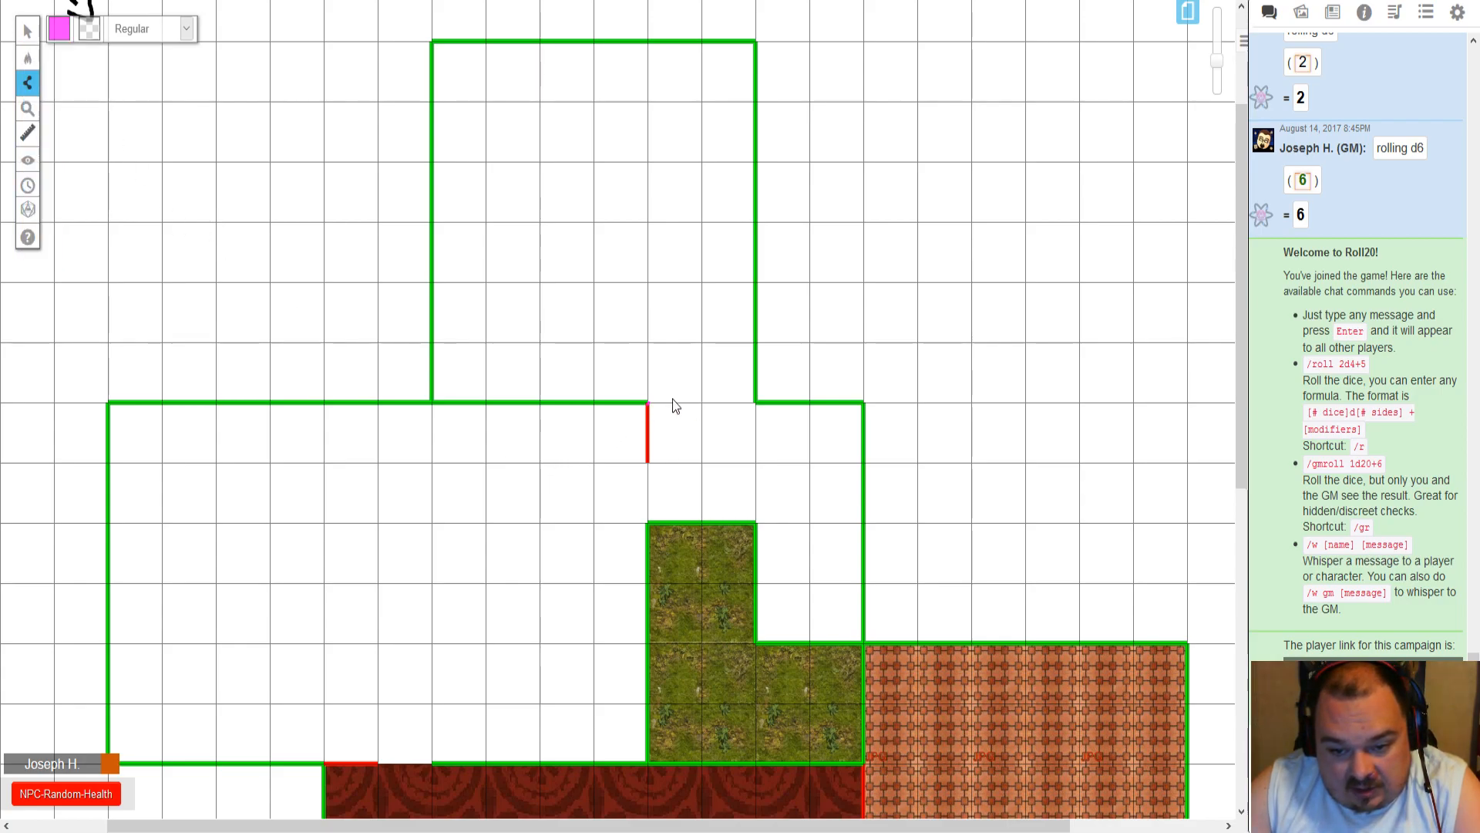
{"action": "left_click", "coordinate": [754, 402]}
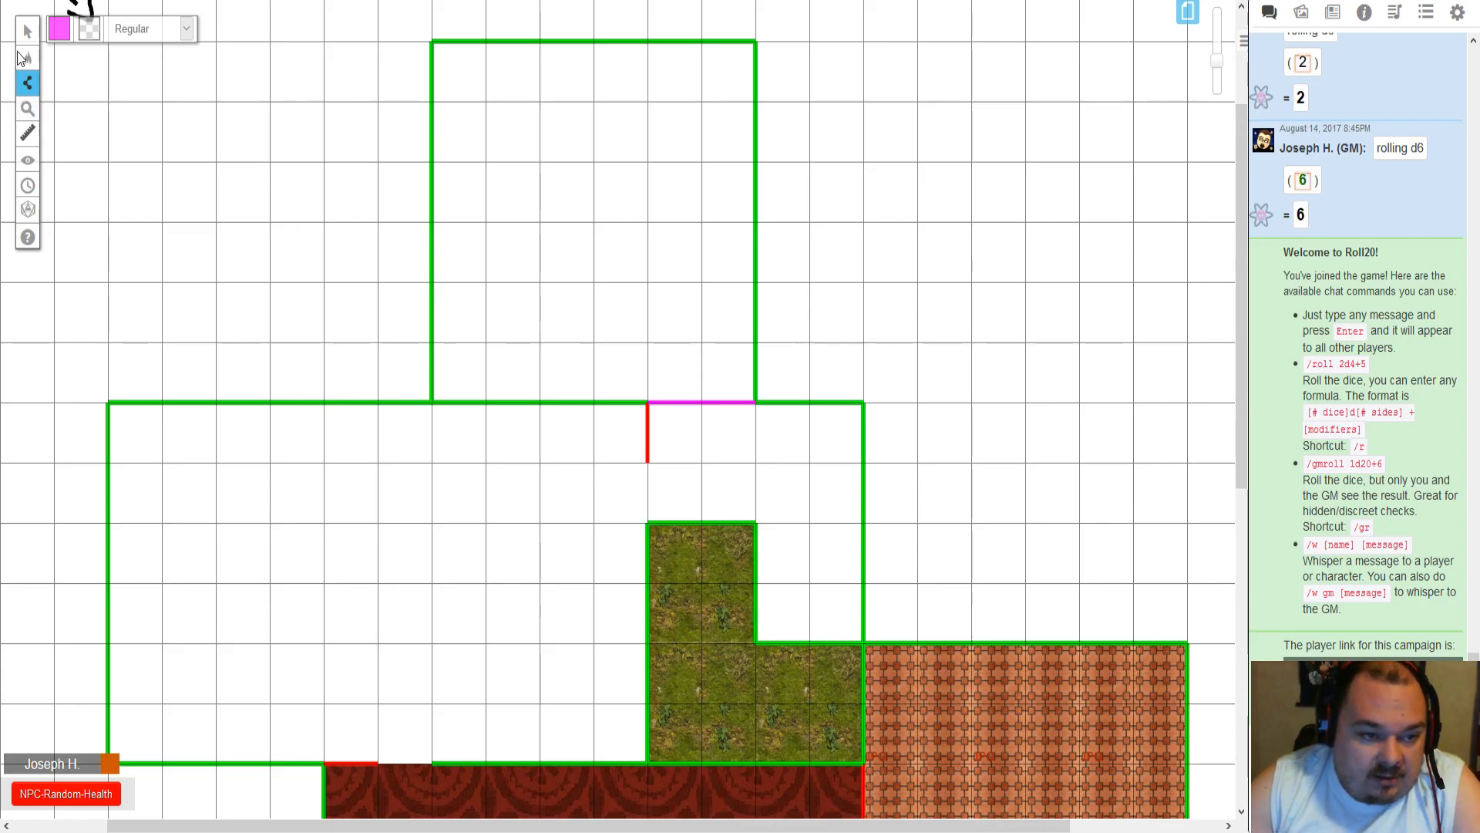
- Add the letter S in Arial size 72 near the northernmost room's south doorway on the GM info overlay
{"action": "mouse_move", "coordinate": [24, 62]}
{"action": "left_click", "coordinate": [88, 100]}
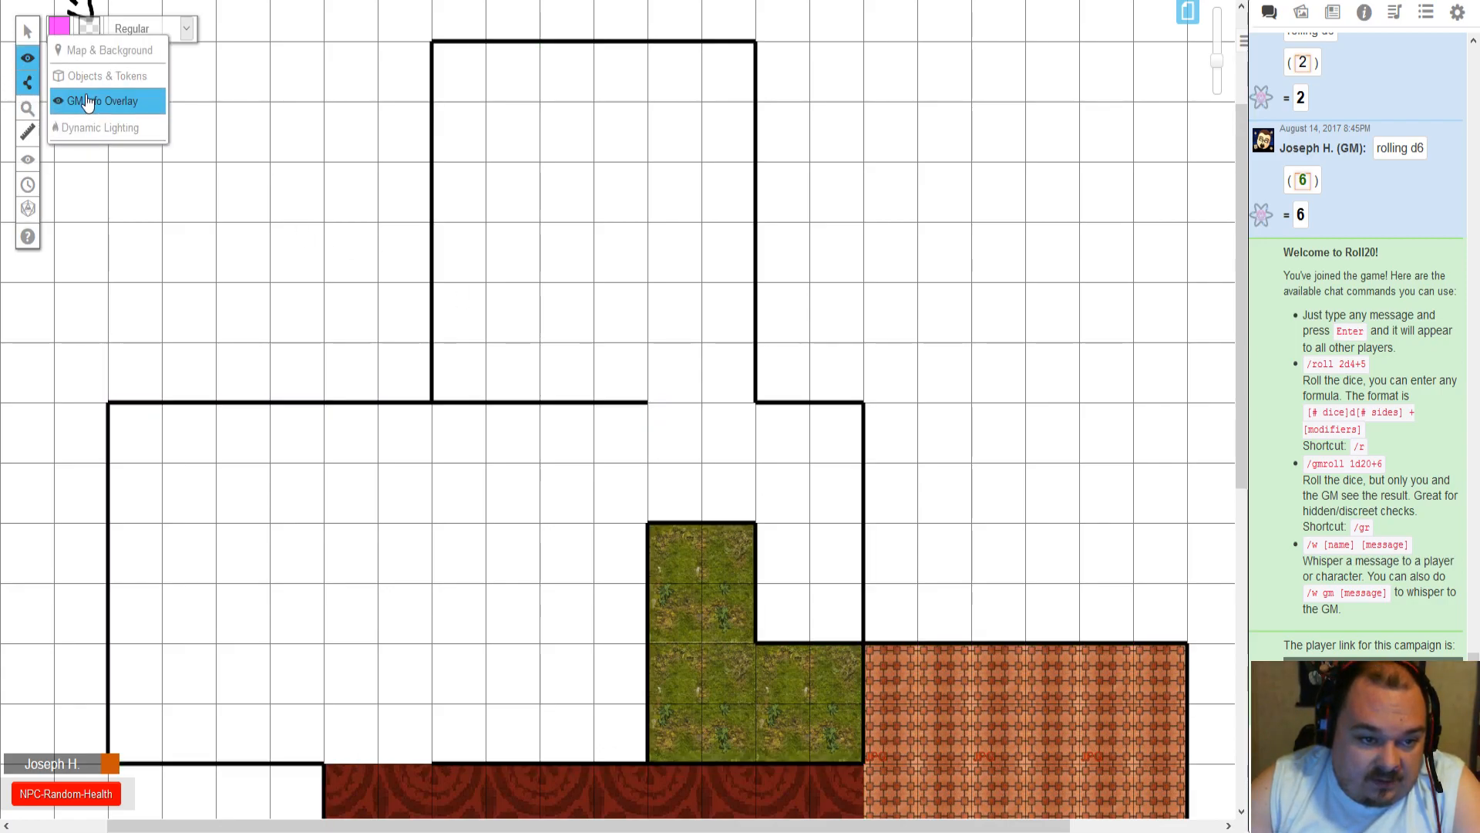
{"action": "mouse_move", "coordinate": [27, 82]}
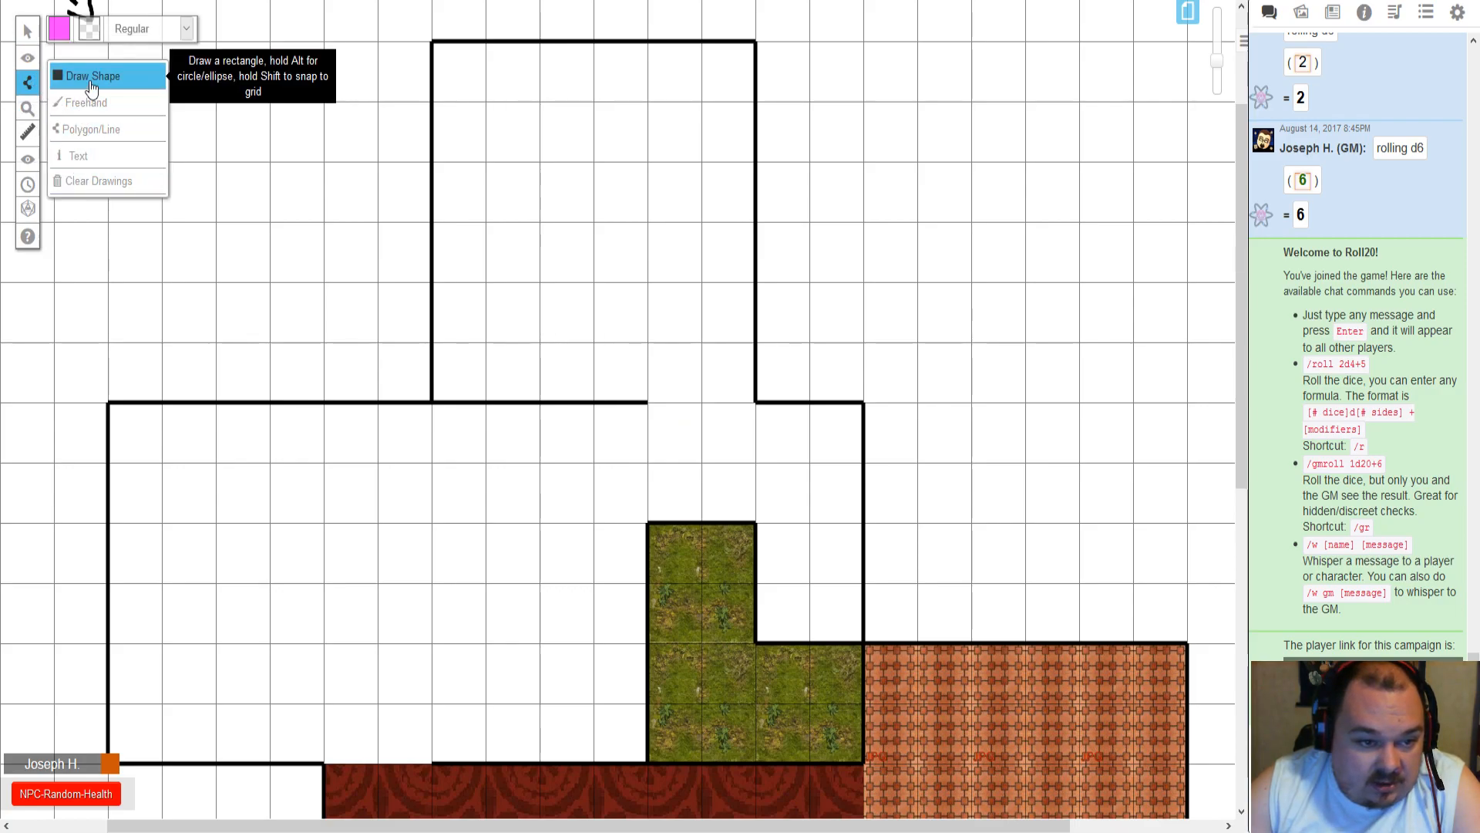
{"action": "left_click", "coordinate": [108, 156]}
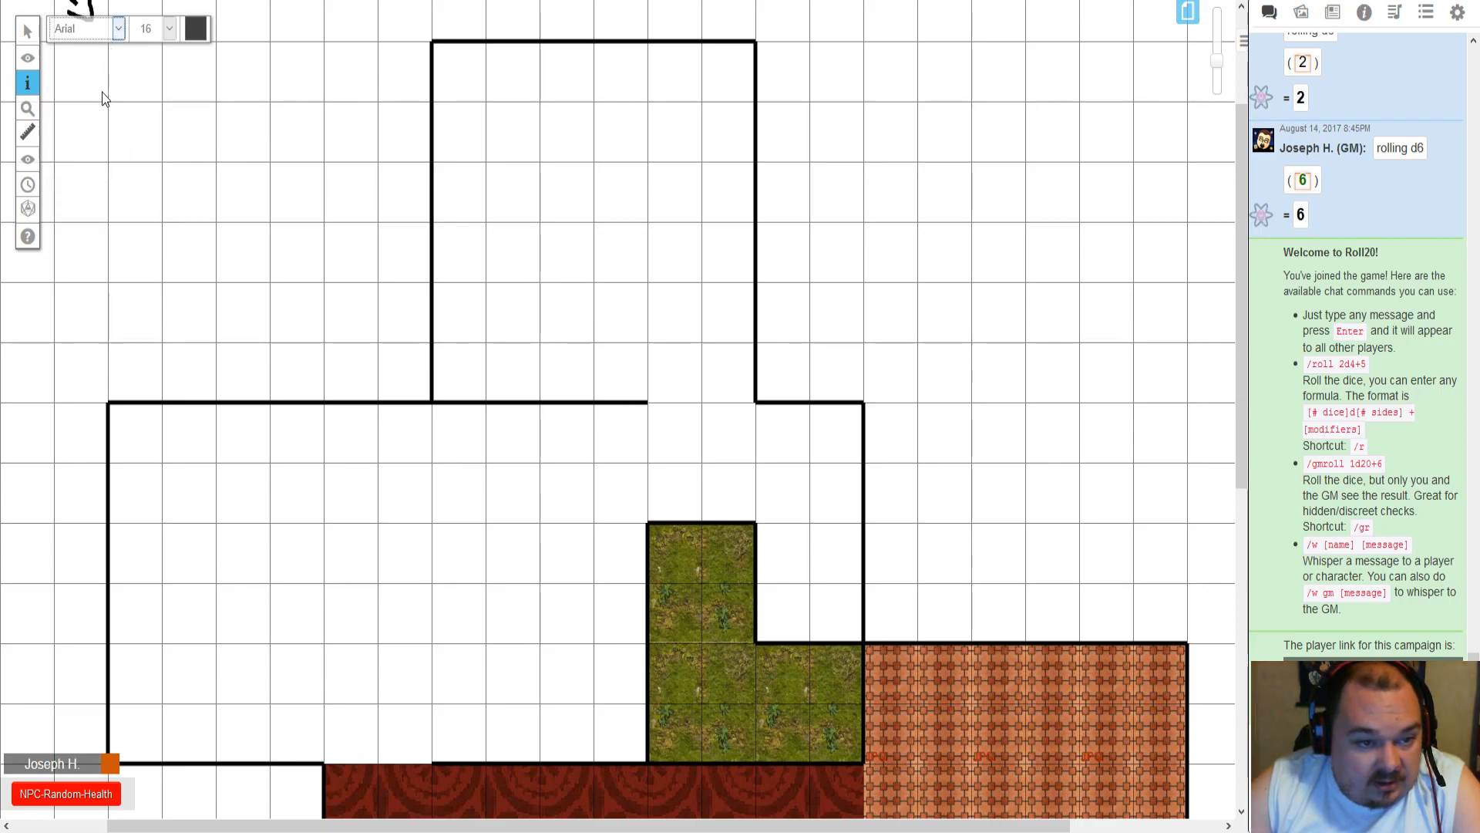
{"action": "left_click", "coordinate": [169, 34]}
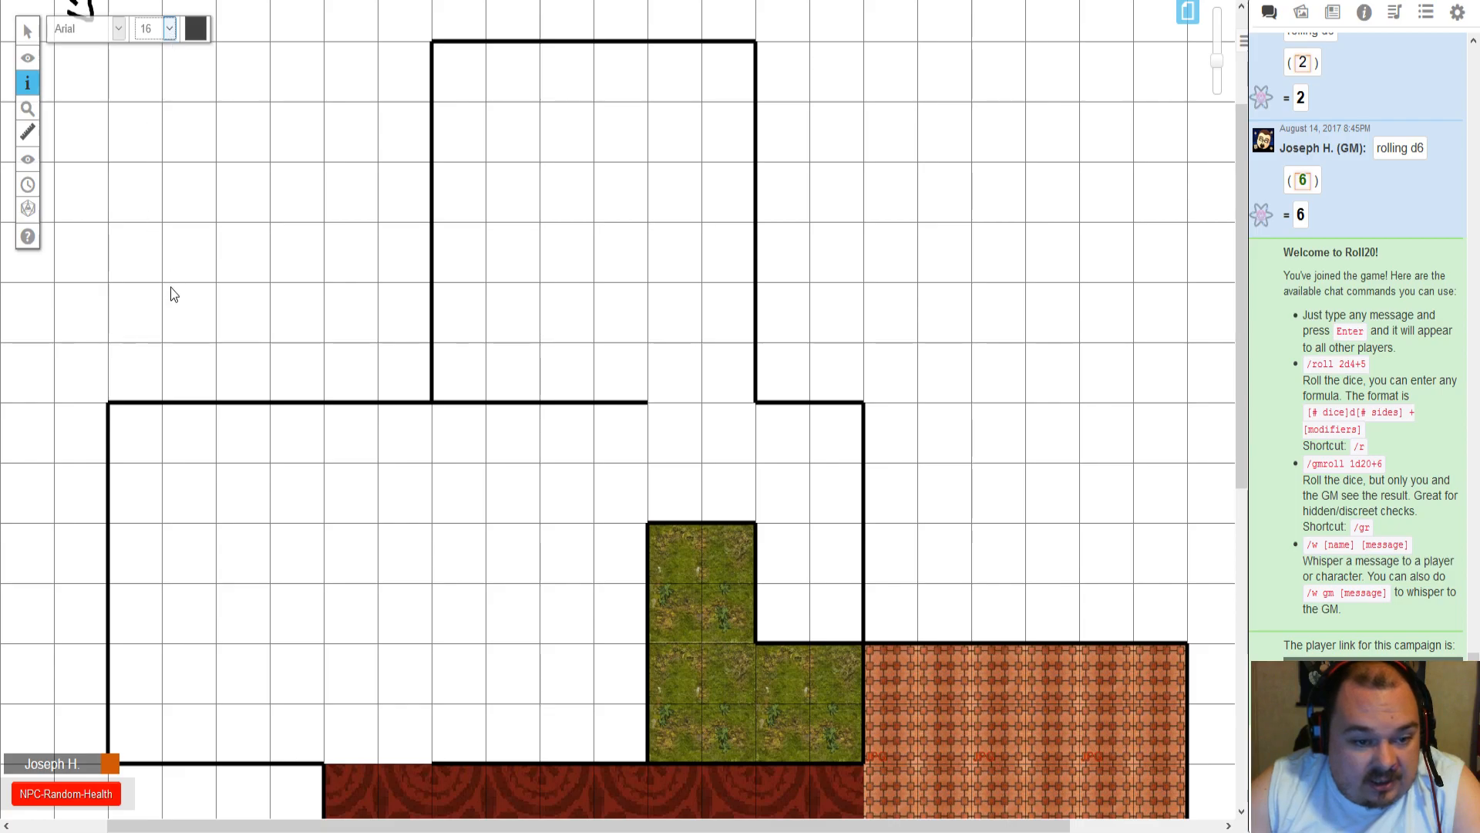
{"action": "left_click", "coordinate": [168, 301]}
{"action": "left_click", "coordinate": [202, 31]}
{"action": "left_click", "coordinate": [136, 52]}
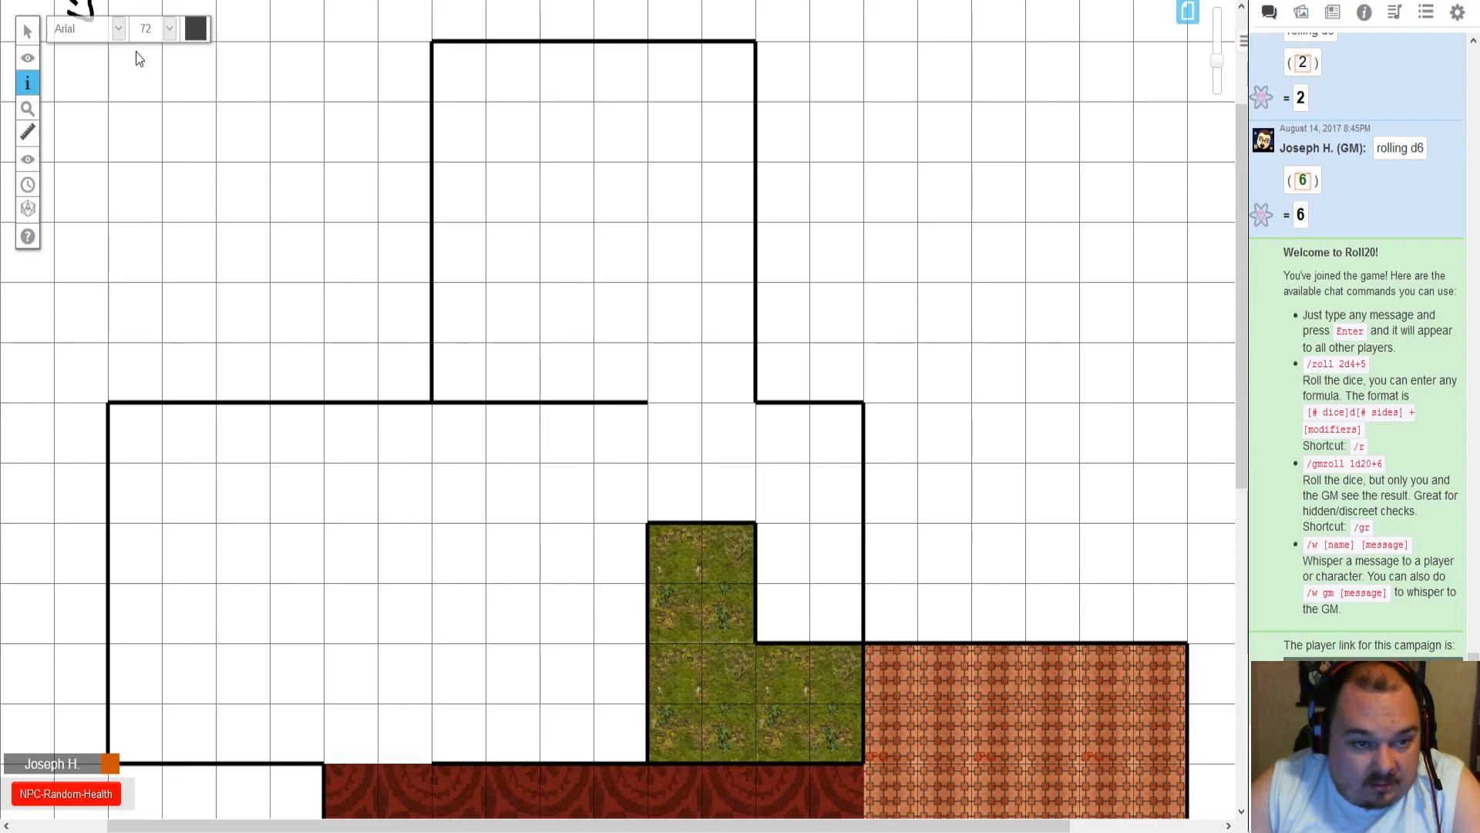
{"action": "left_click", "coordinate": [665, 340]}
{"action": "type", "text": "S"}
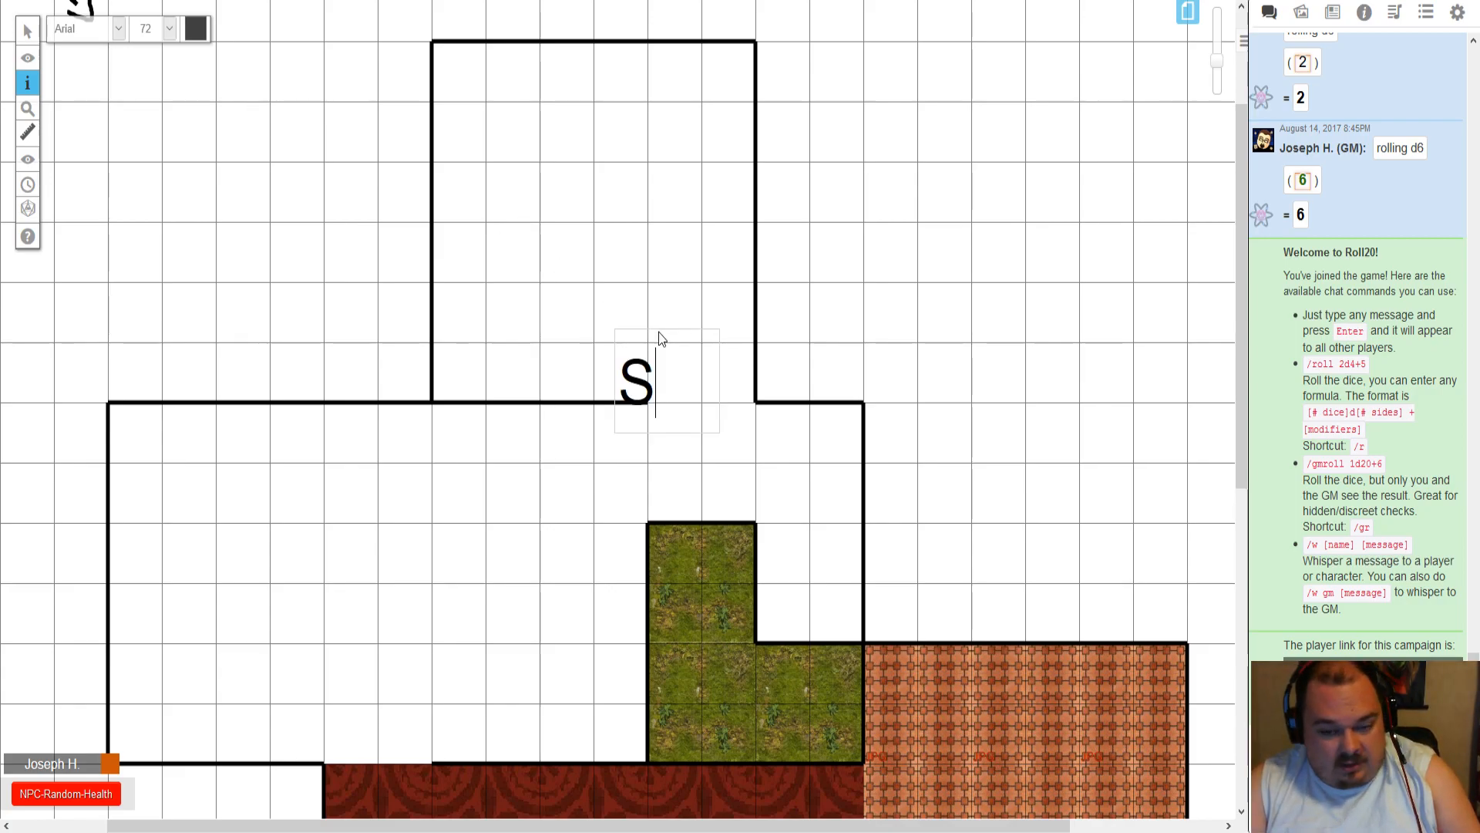
- Move the S label so it is centred in the northernmost room's south doorway
{"action": "left_click", "coordinate": [28, 35]}
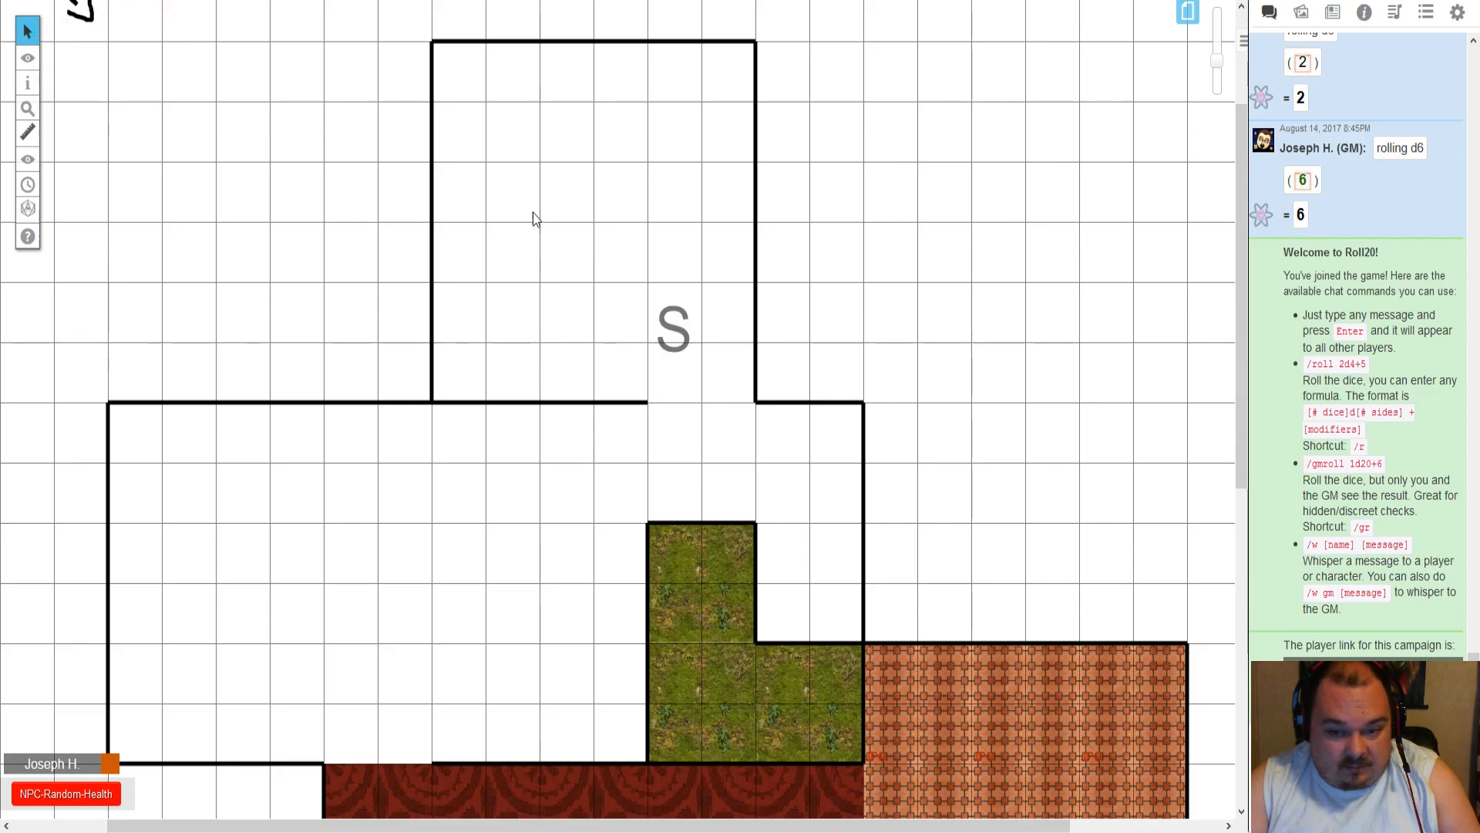
{"action": "left_click_drag", "start_coordinate": [682, 317], "coordinate": [699, 357]}
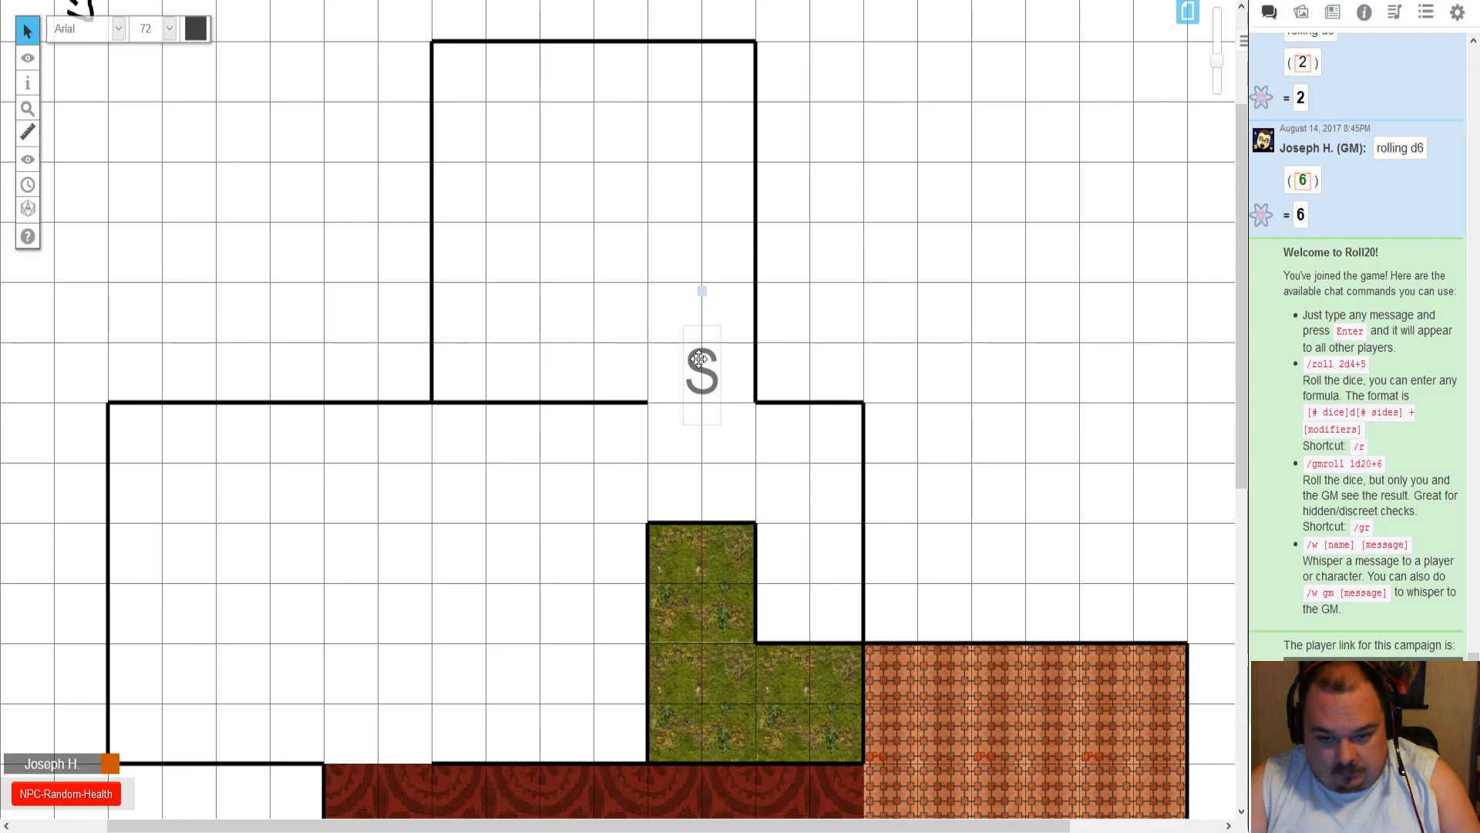
{"action": "left_click", "coordinate": [624, 333]}
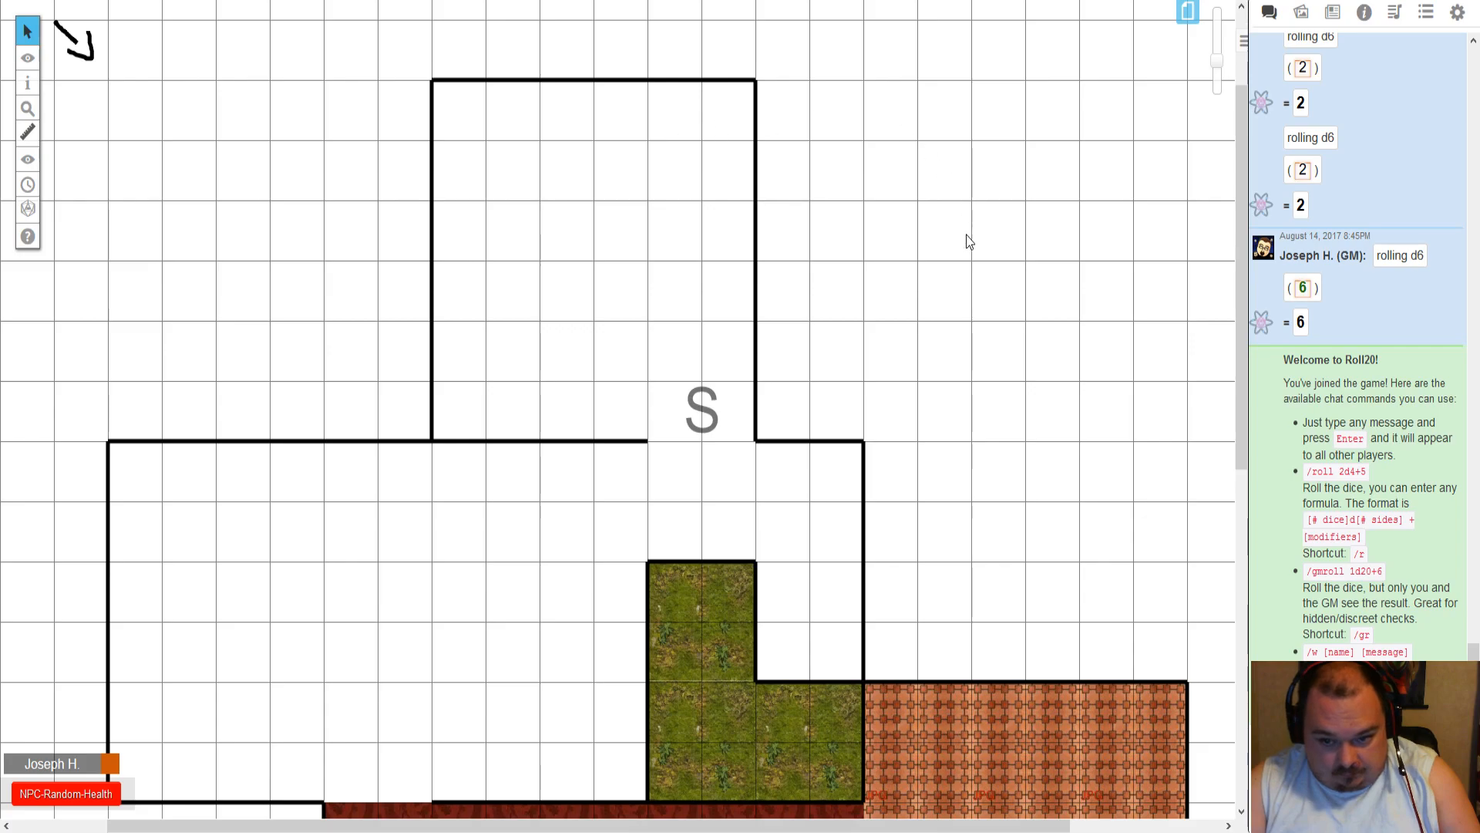
- On the dynamic lighting layer, replace the orange room's south door line with a one-square red line across the doorway's west half
{"action": "scroll", "coordinate": [956, 247], "scroll_direction": "down", "scroll_amount": 3}
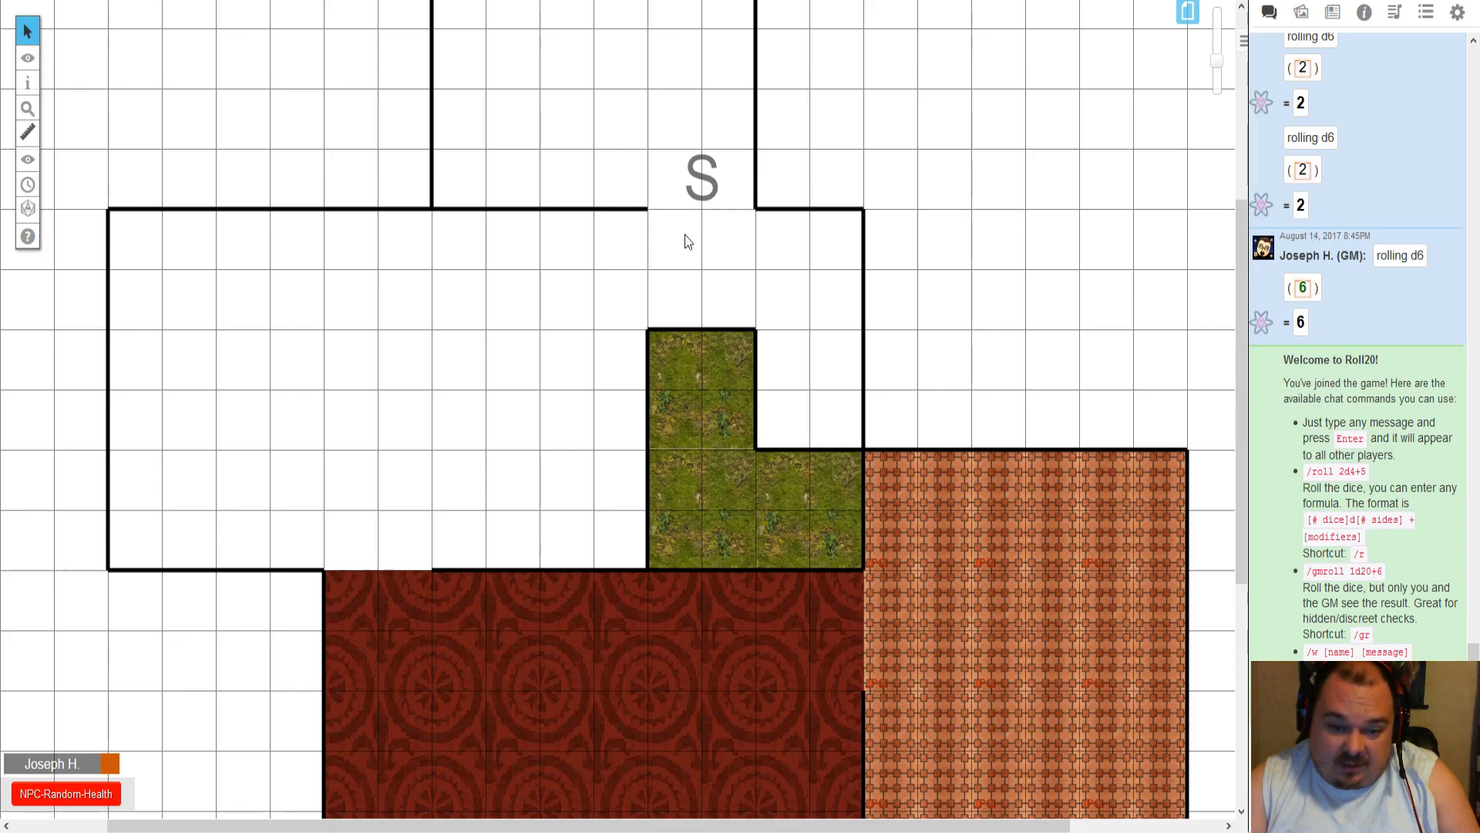
{"action": "scroll", "coordinate": [776, 258], "scroll_direction": "down", "scroll_amount": 3}
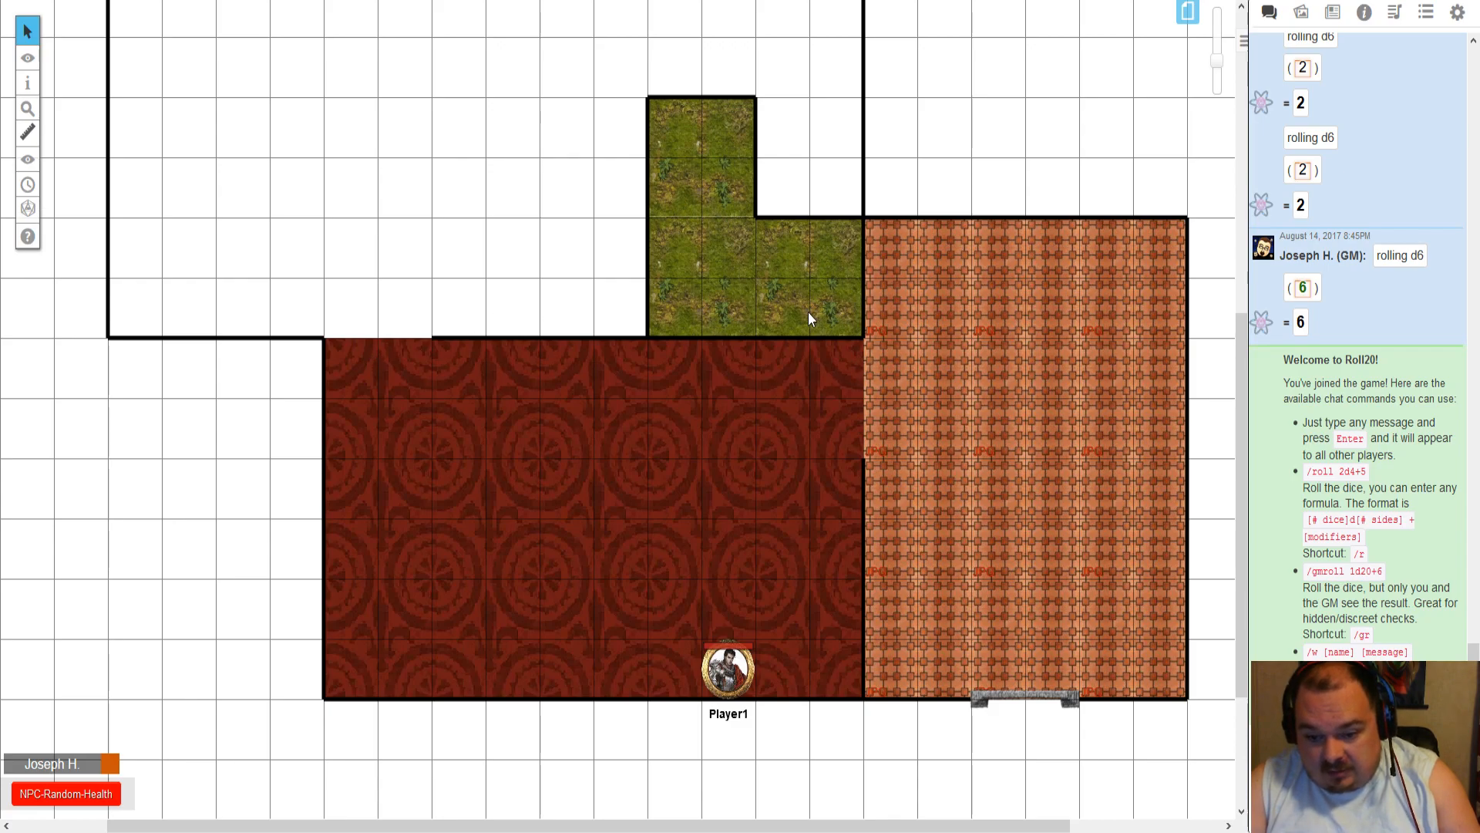
{"action": "mouse_move", "coordinate": [39, 58]}
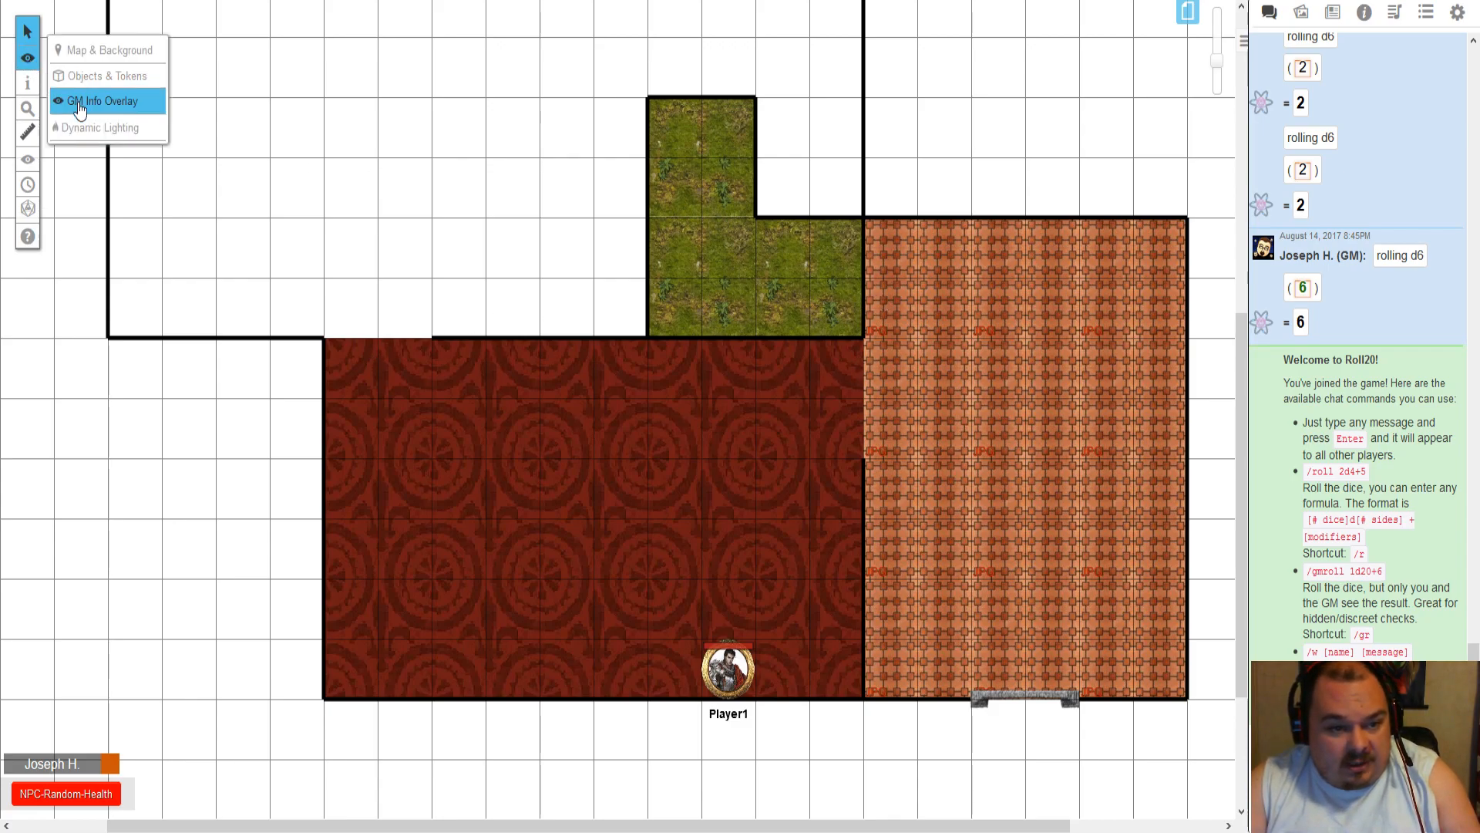
{"action": "left_click", "coordinate": [93, 129]}
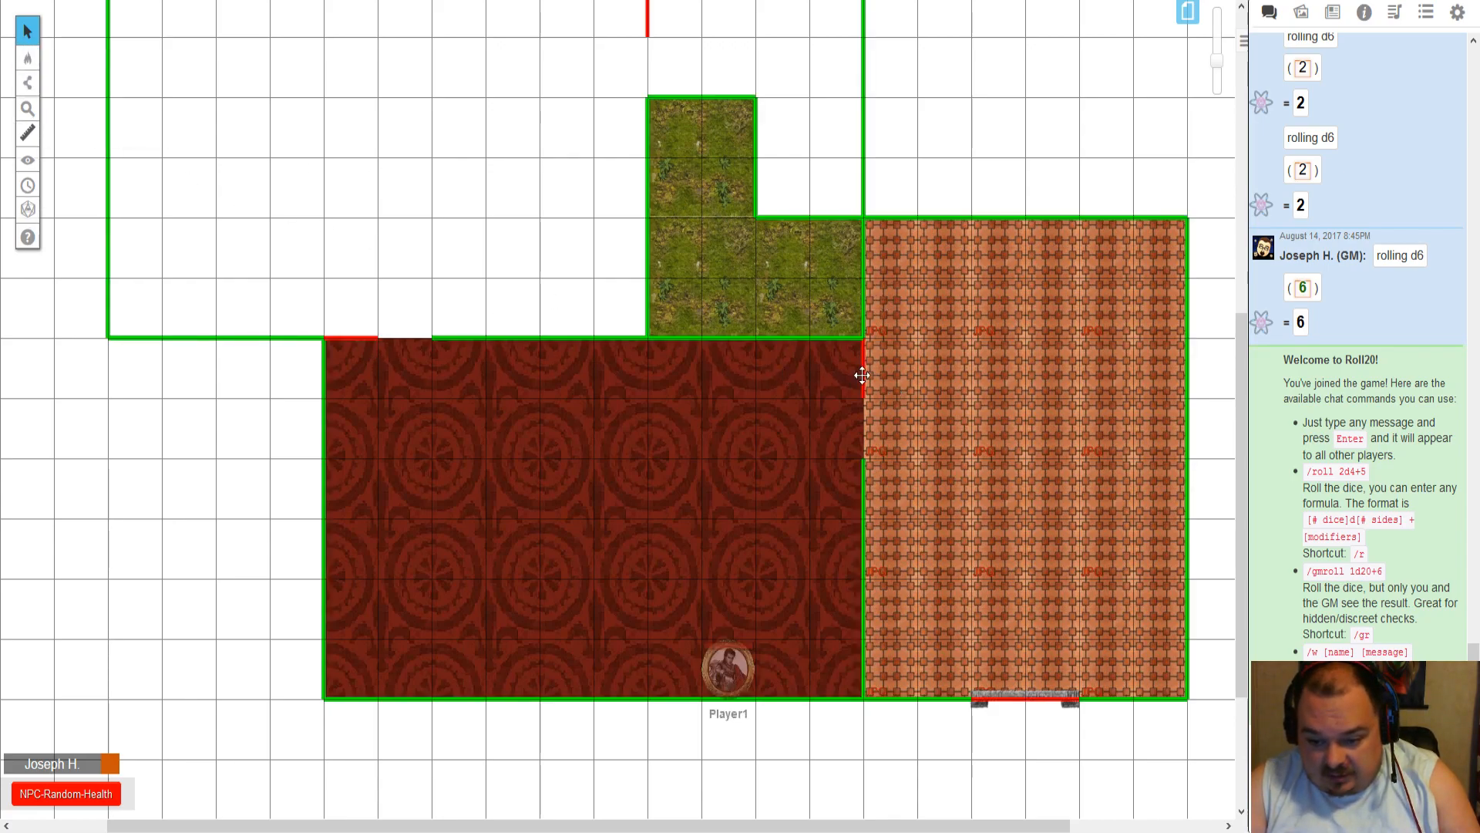
{"action": "left_click", "coordinate": [1016, 698]}
{"action": "key", "text": "Delete"}
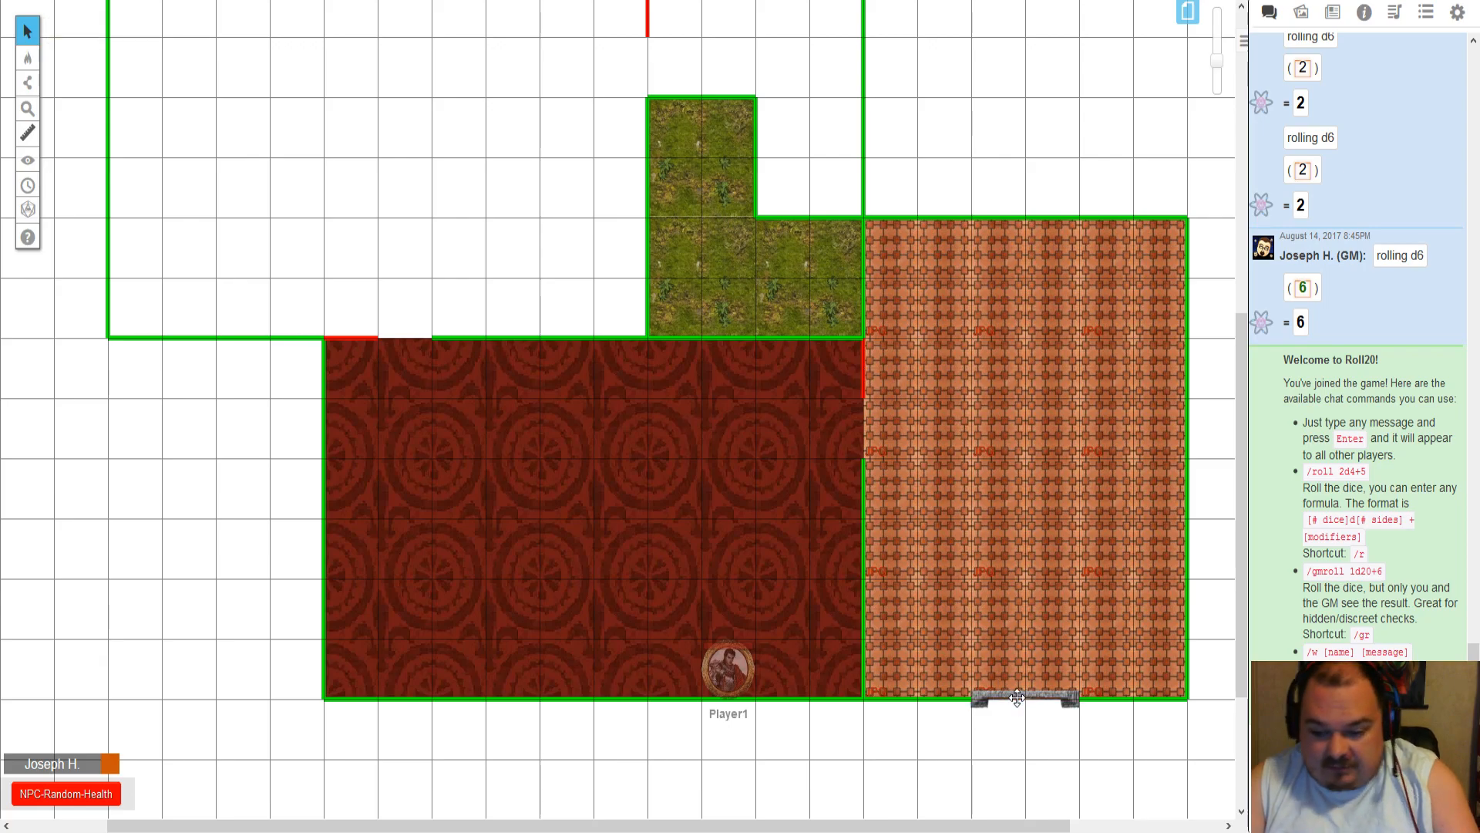
{"action": "mouse_move", "coordinate": [28, 83]}
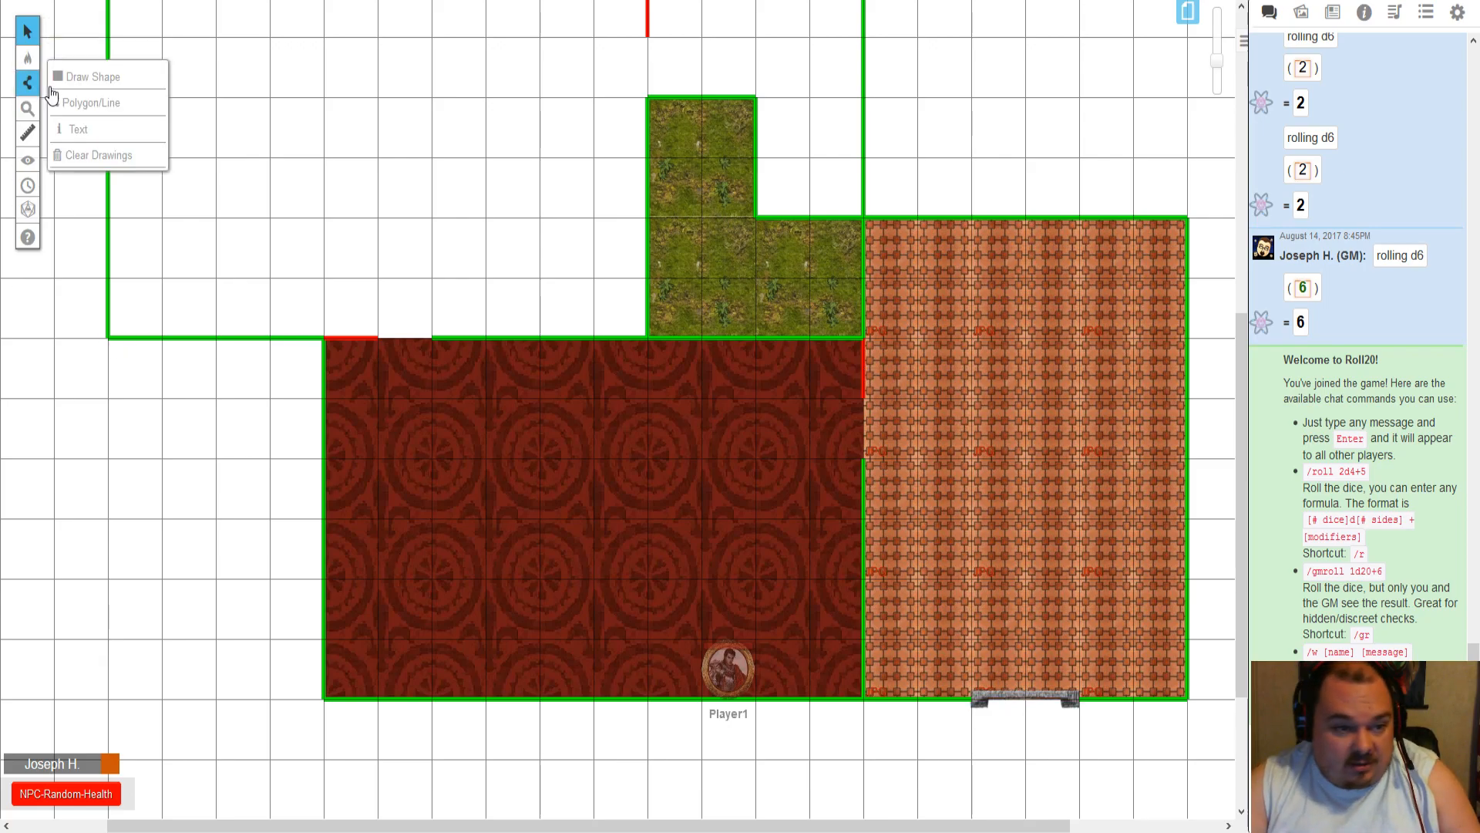
{"action": "left_click", "coordinate": [89, 105]}
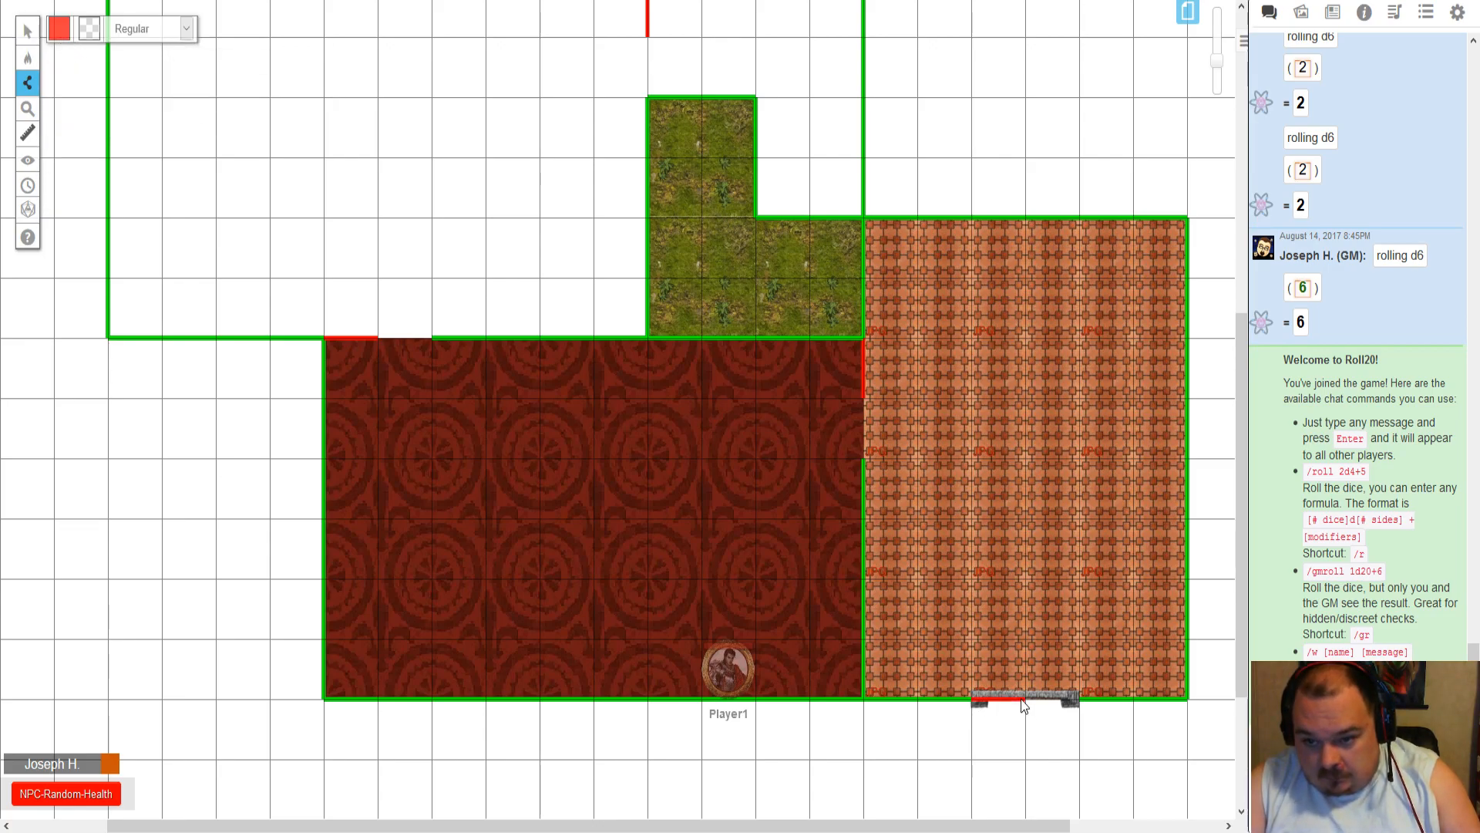
- Rejoin the game as a player
{"action": "scroll", "coordinate": [1022, 704], "scroll_direction": "up", "scroll_amount": 8}
{"action": "scroll", "coordinate": [817, 364], "scroll_direction": "down", "scroll_amount": 5}
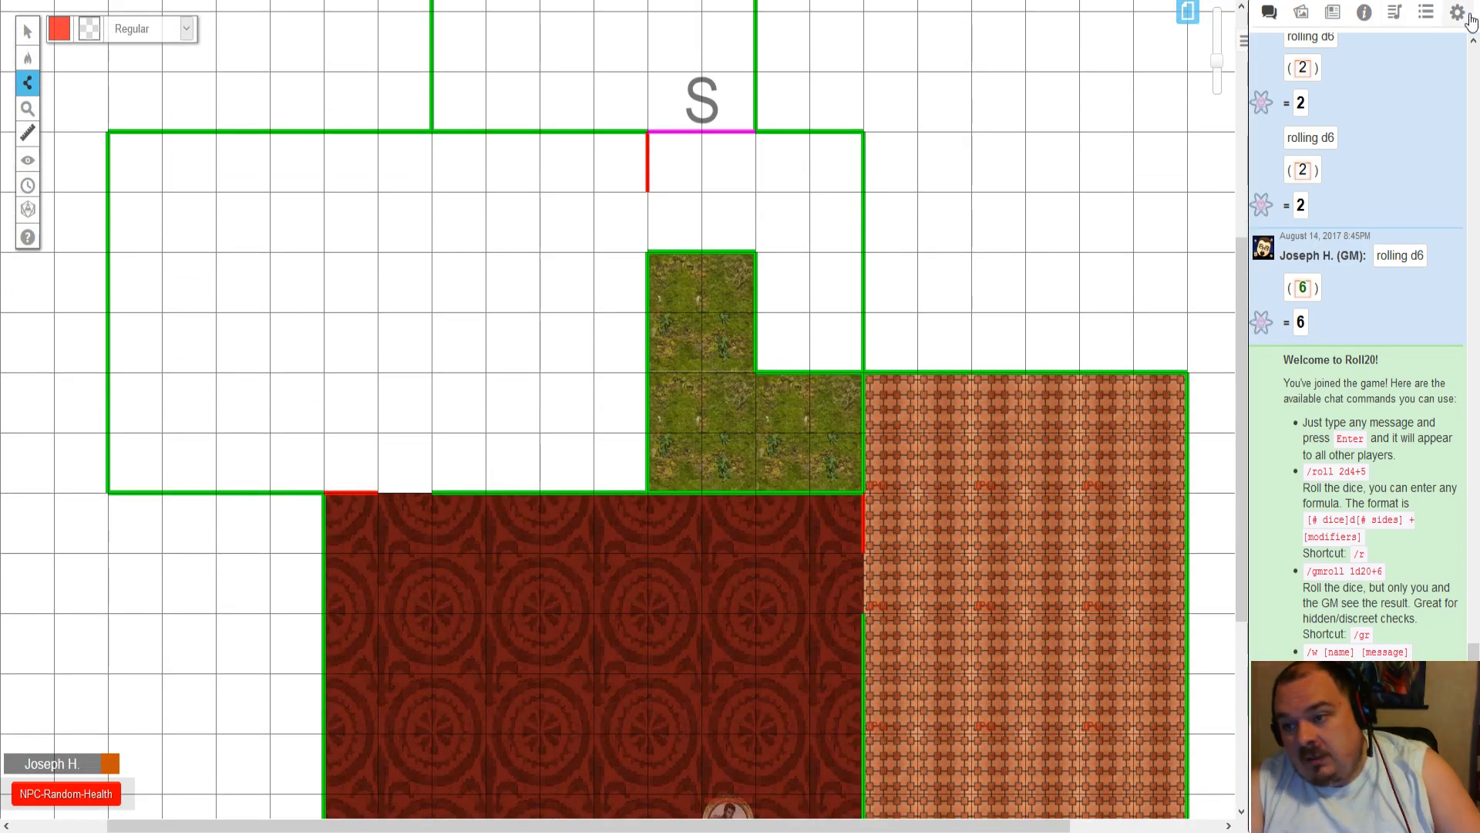
{"action": "left_click", "coordinate": [1456, 14]}
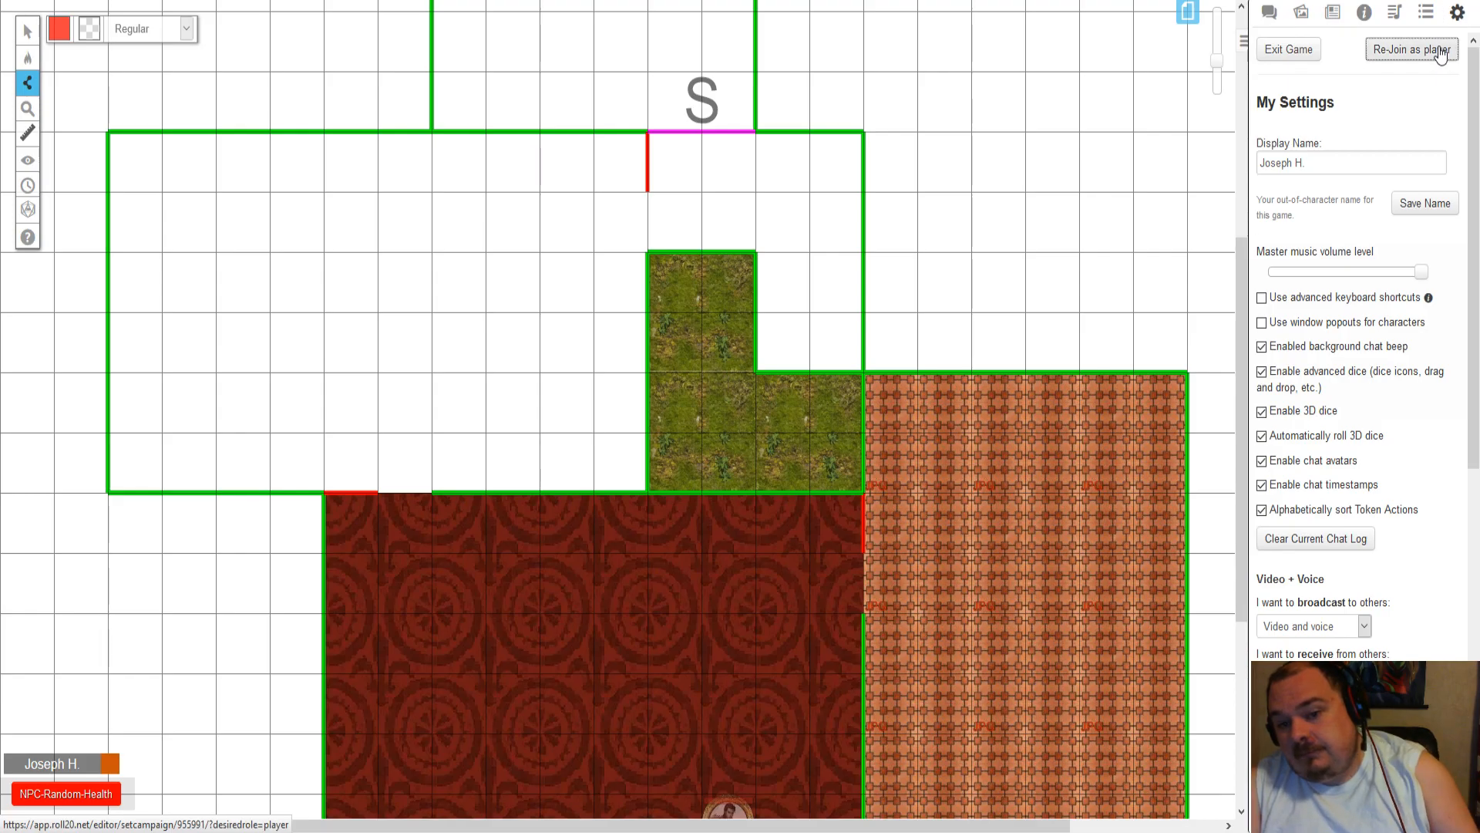
{"action": "left_click", "coordinate": [1439, 51]}
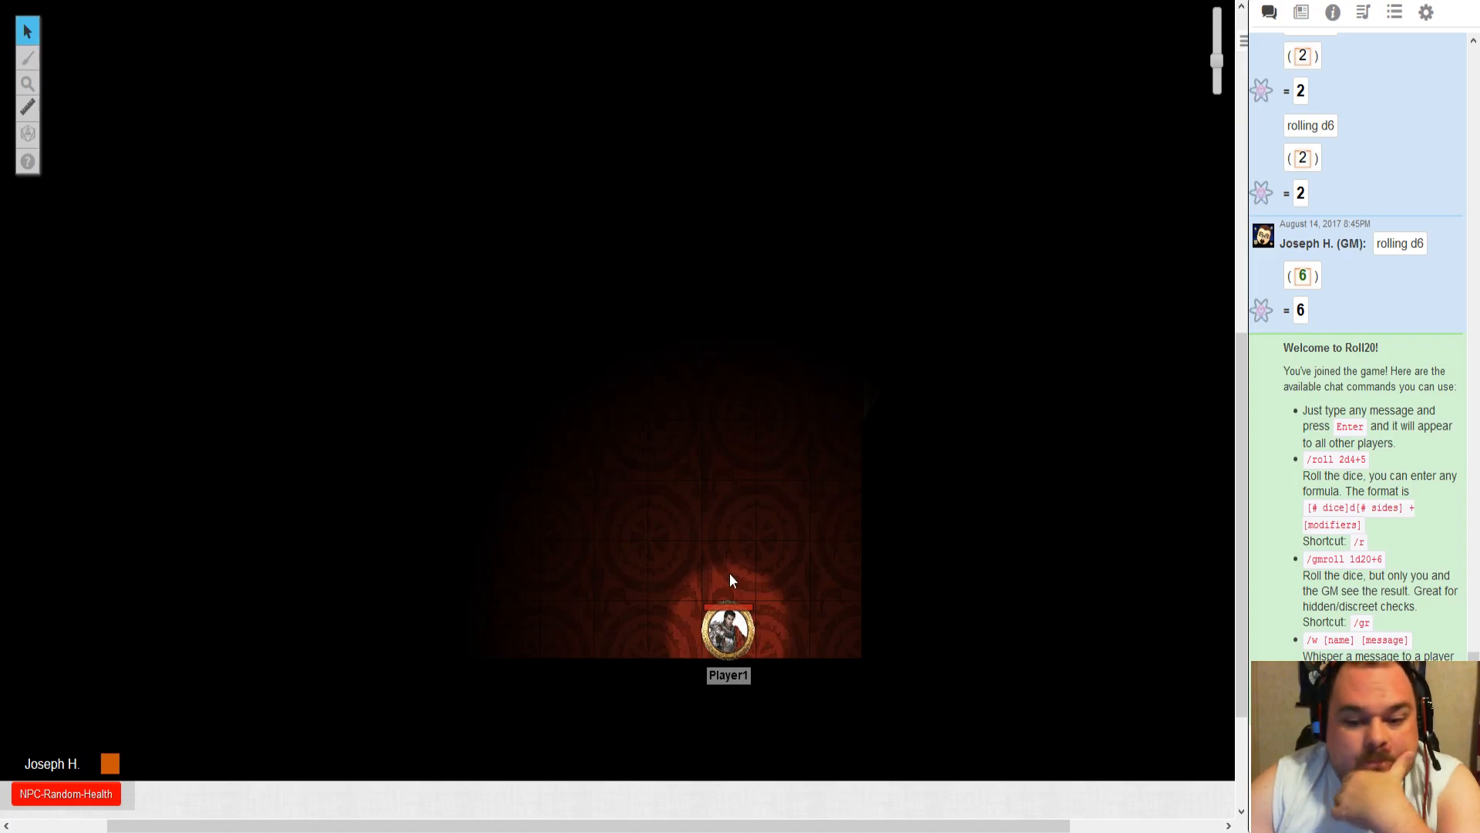
- Move the Player1 token from the red room into the orange room and on to the large white room
{"action": "left_click", "coordinate": [724, 642]}
{"action": "left_click_drag", "start_coordinate": [723, 641], "coordinate": [975, 326]}
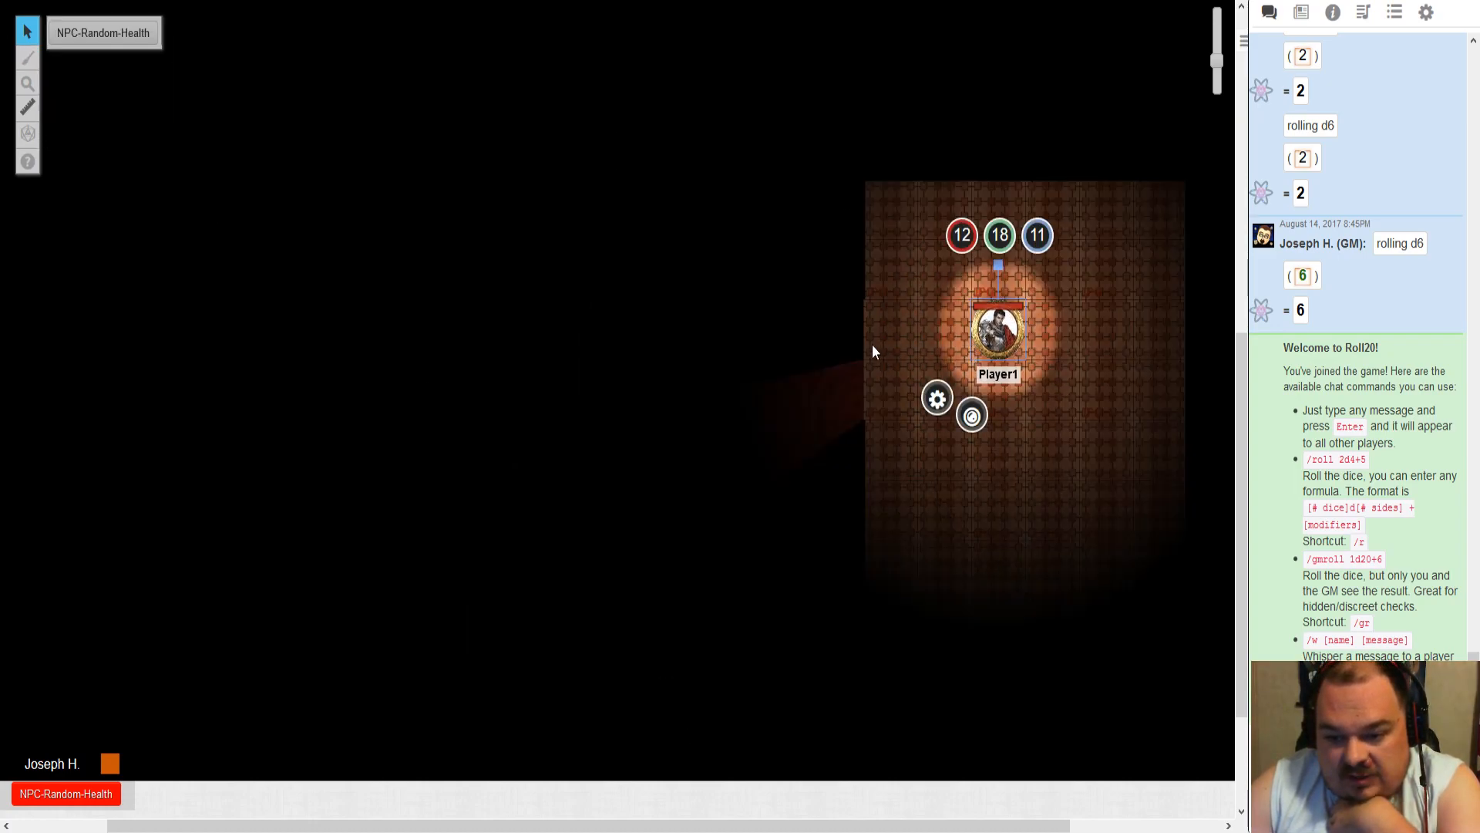
{"action": "scroll", "coordinate": [767, 351], "scroll_direction": "right", "scroll_amount": 4}
{"action": "left_click_drag", "start_coordinate": [841, 333], "coordinate": [401, 316]}
{"action": "left_click_drag", "start_coordinate": [483, 362], "coordinate": [494, 225]}
{"action": "scroll", "coordinate": [717, 407], "scroll_direction": "up", "scroll_amount": 2}
{"action": "scroll", "coordinate": [599, 308], "scroll_direction": "up", "scroll_amount": 3}
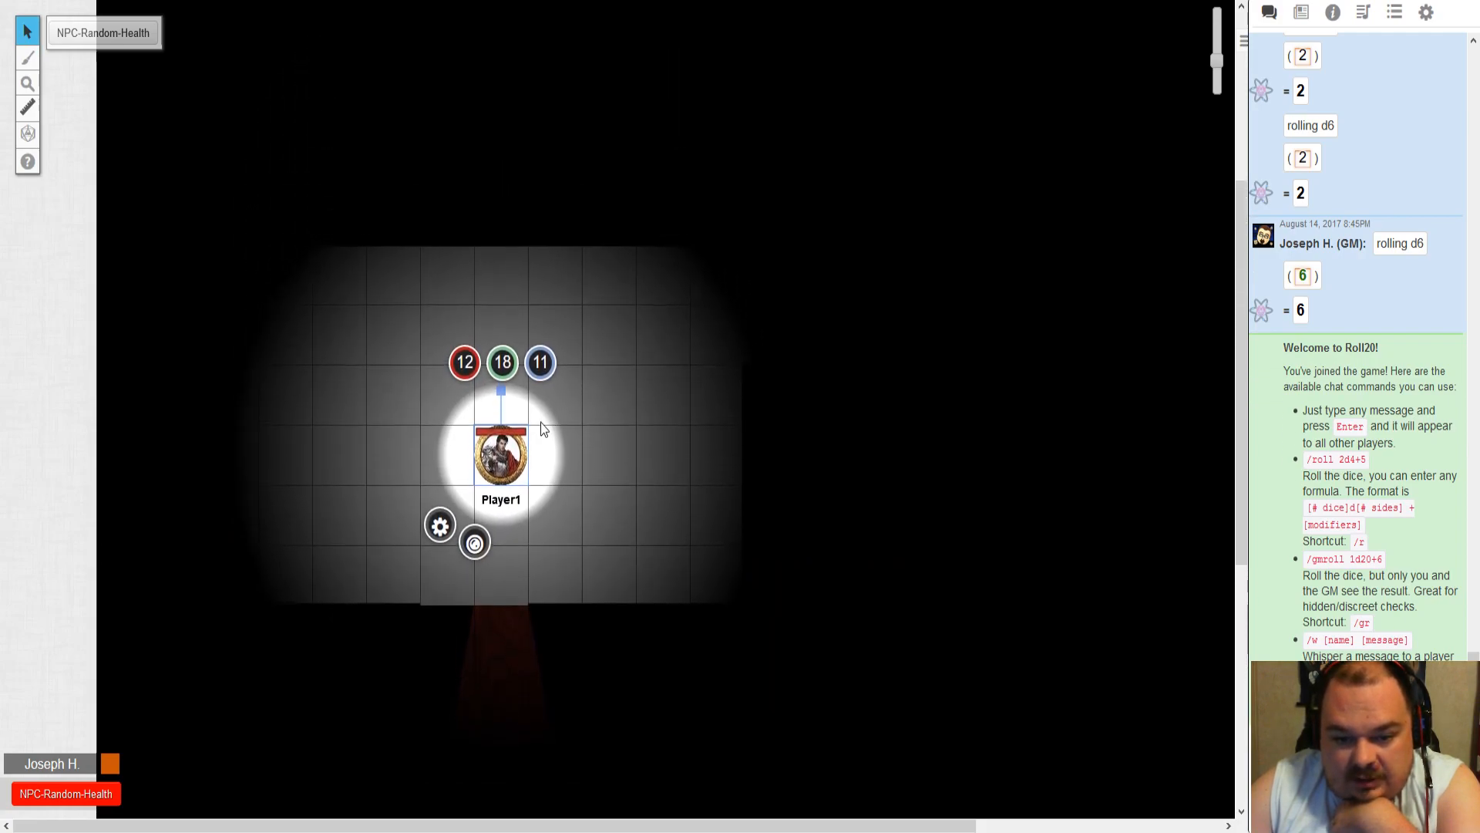
- Move the Player1 token into the passage north of the grass area and one square further east to check its vision
{"action": "left_click_drag", "start_coordinate": [524, 439], "coordinate": [834, 329]}
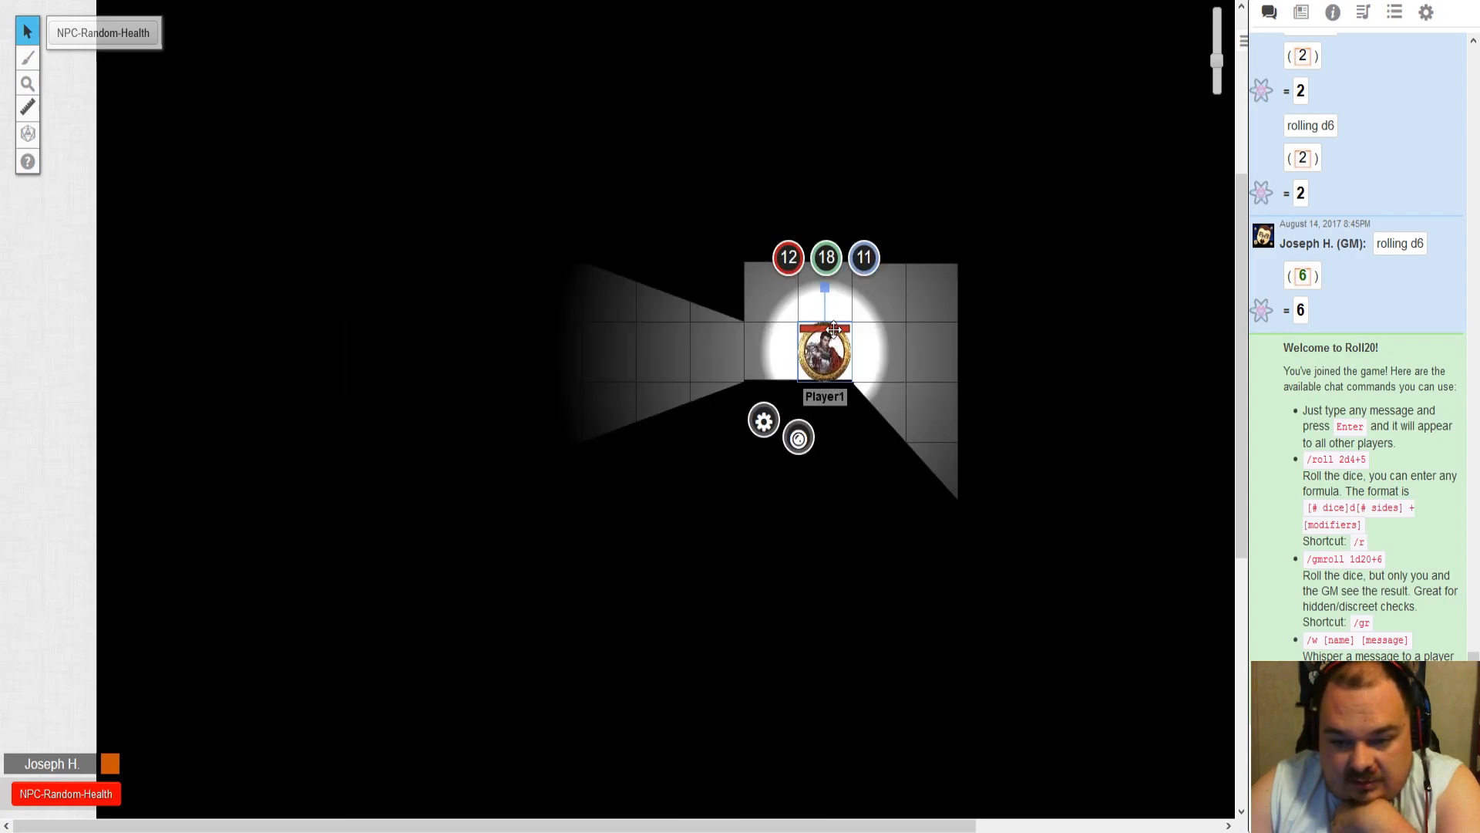
{"action": "left_click", "coordinate": [936, 302]}
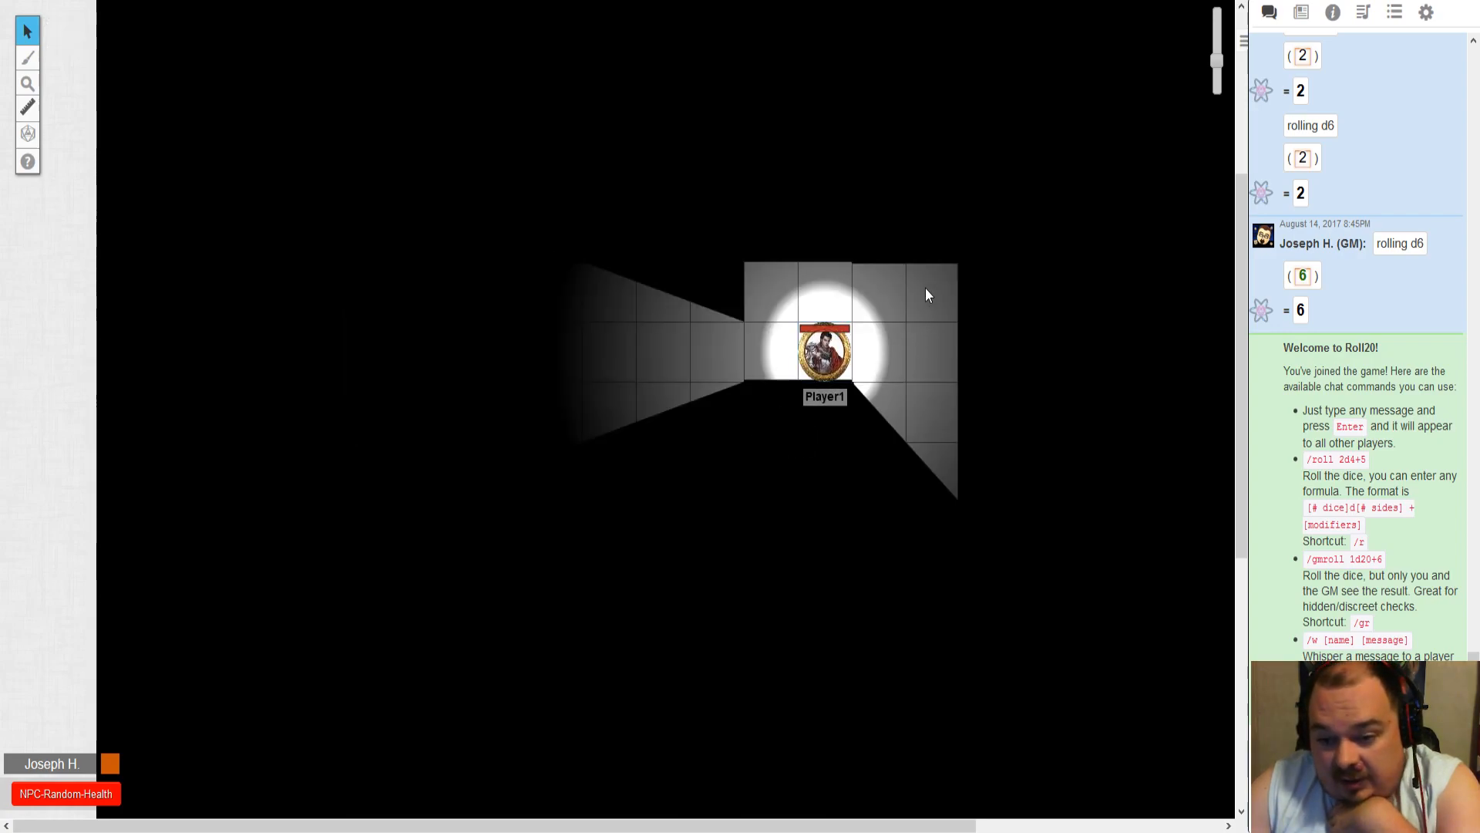
{"action": "scroll", "coordinate": [921, 330], "scroll_direction": "up", "scroll_amount": 2}
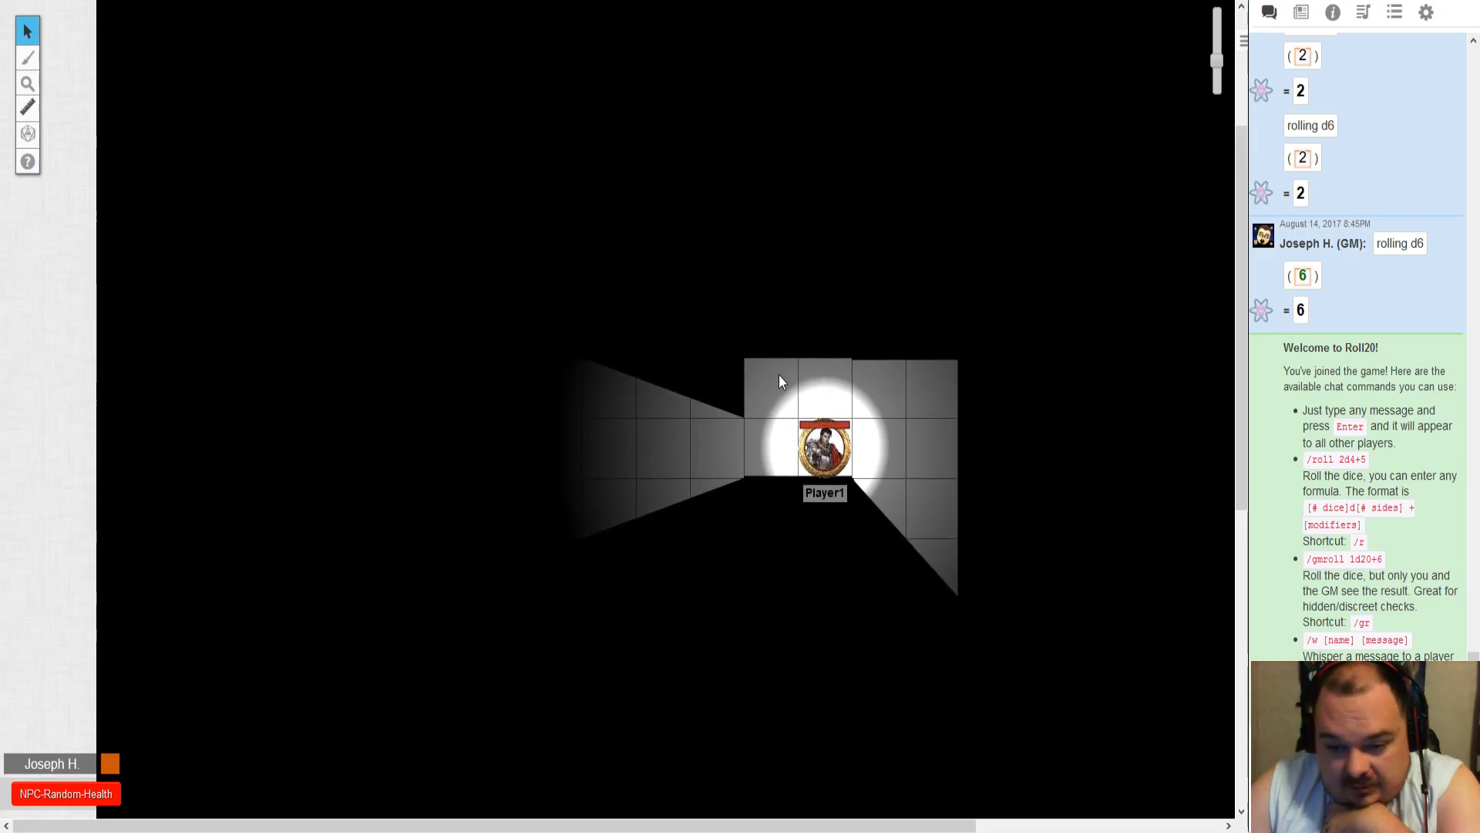
{"action": "mouse_move", "coordinate": [827, 425]}
{"action": "left_mouse_down"}
{"action": "mouse_move", "coordinate": [789, 351]}
{"action": "mouse_move", "coordinate": [774, 367]}
{"action": "mouse_move", "coordinate": [841, 419]}
{"action": "mouse_move", "coordinate": [814, 415]}
{"action": "left_mouse_up"}
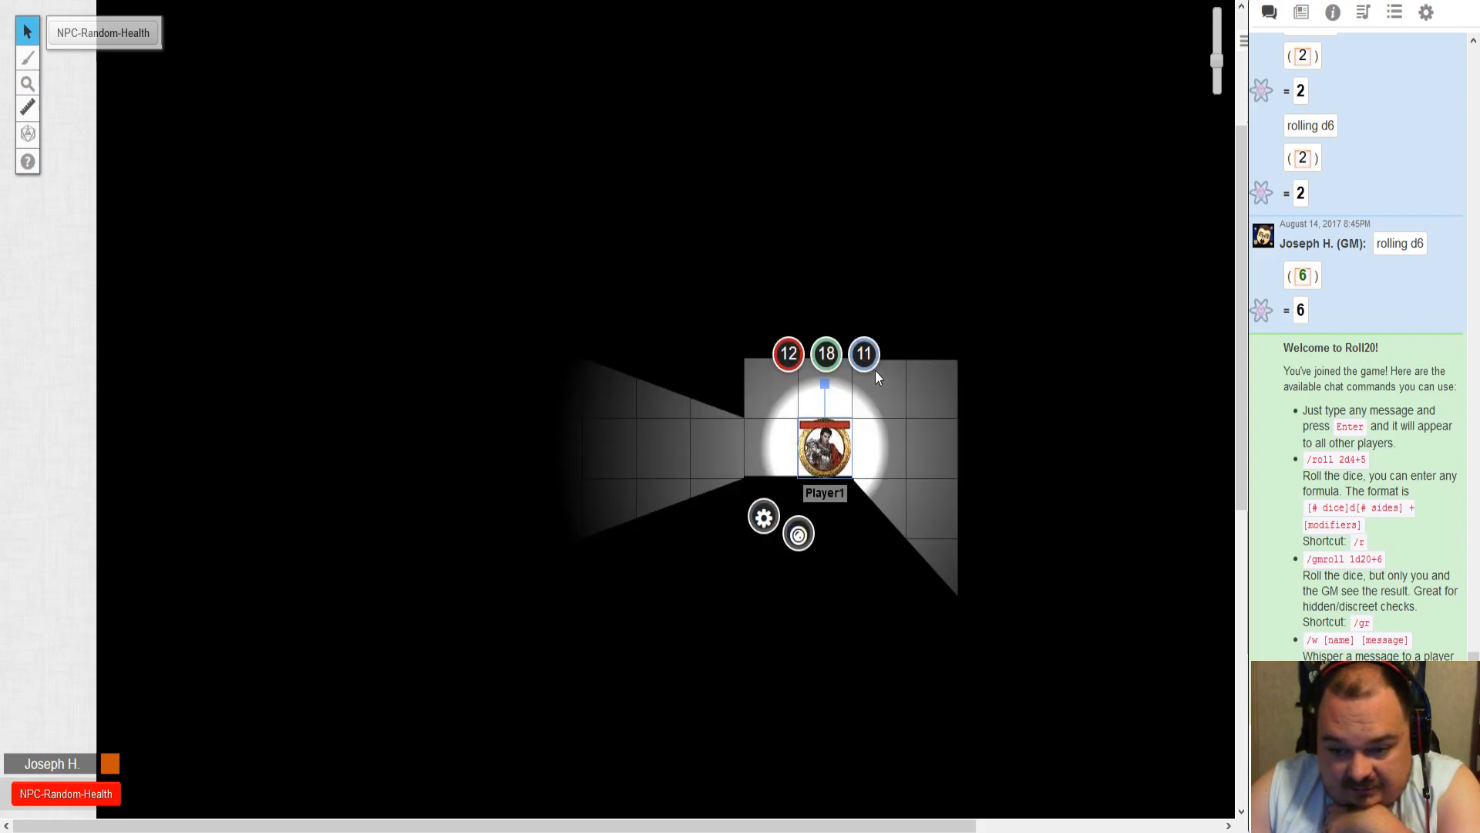
{"action": "left_click", "coordinate": [779, 394]}
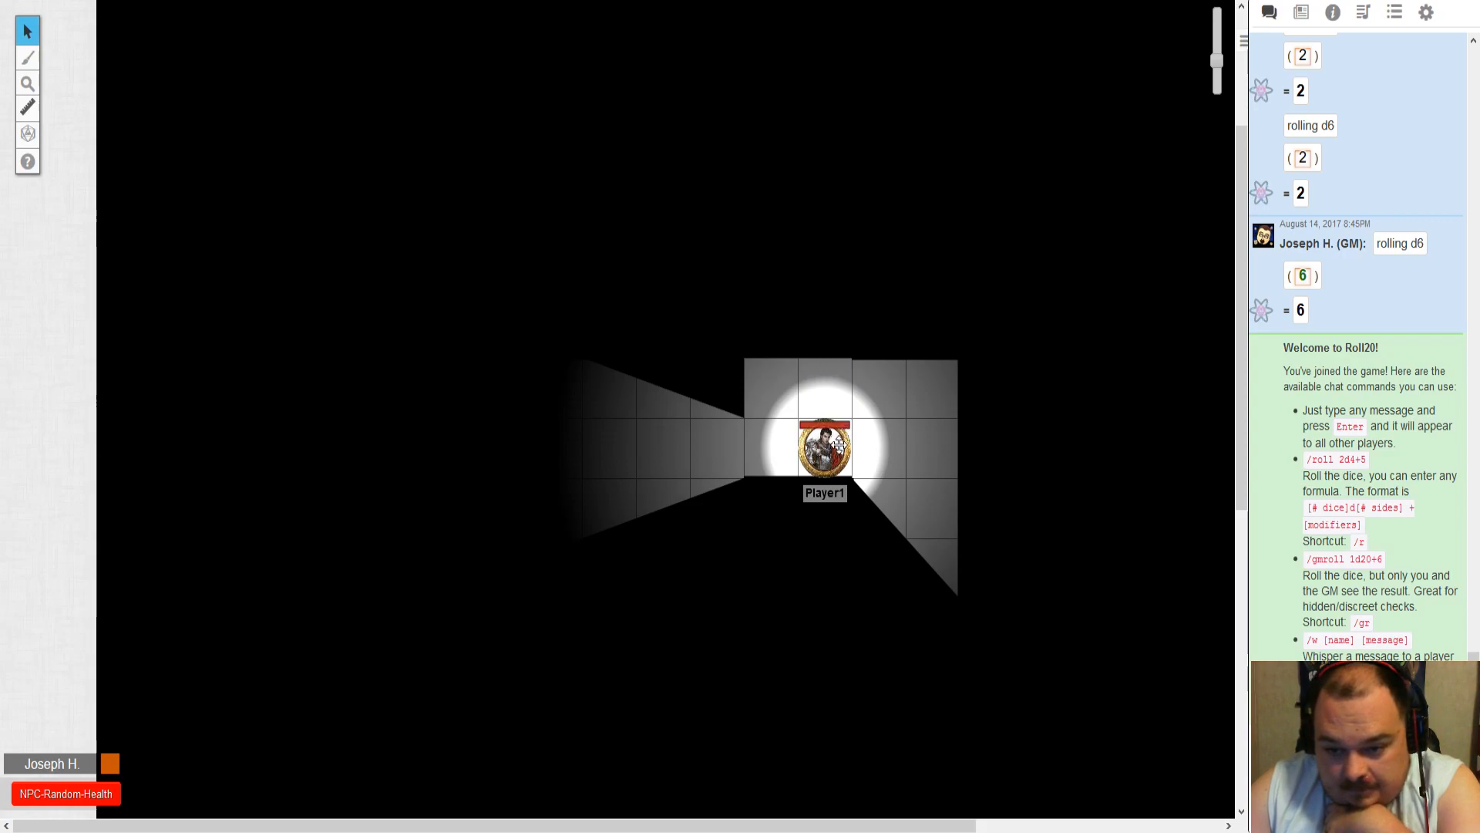
{"action": "left_click_drag", "start_coordinate": [836, 443], "coordinate": [895, 465]}
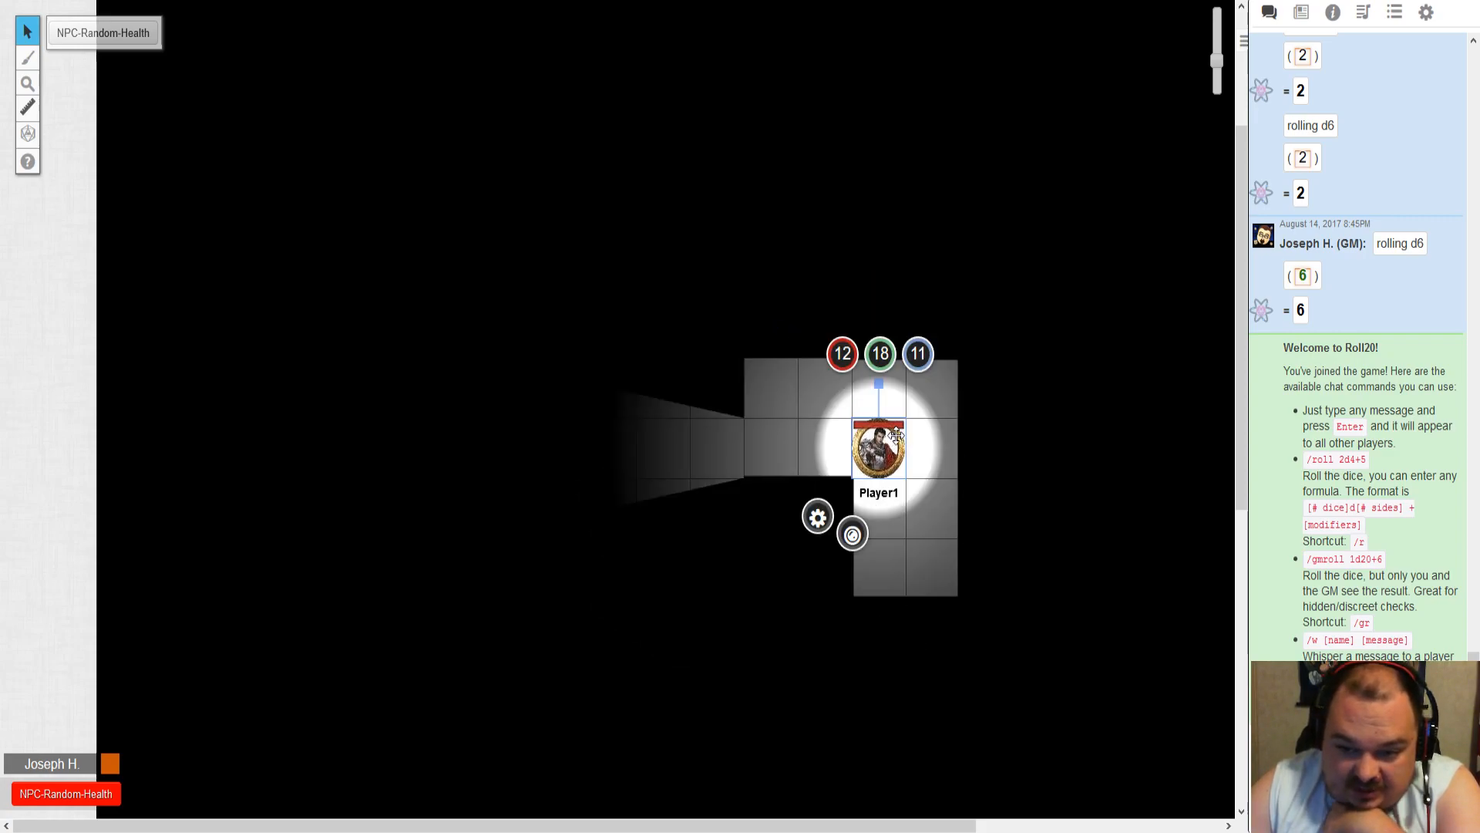
{"action": "left_click", "coordinate": [831, 430]}
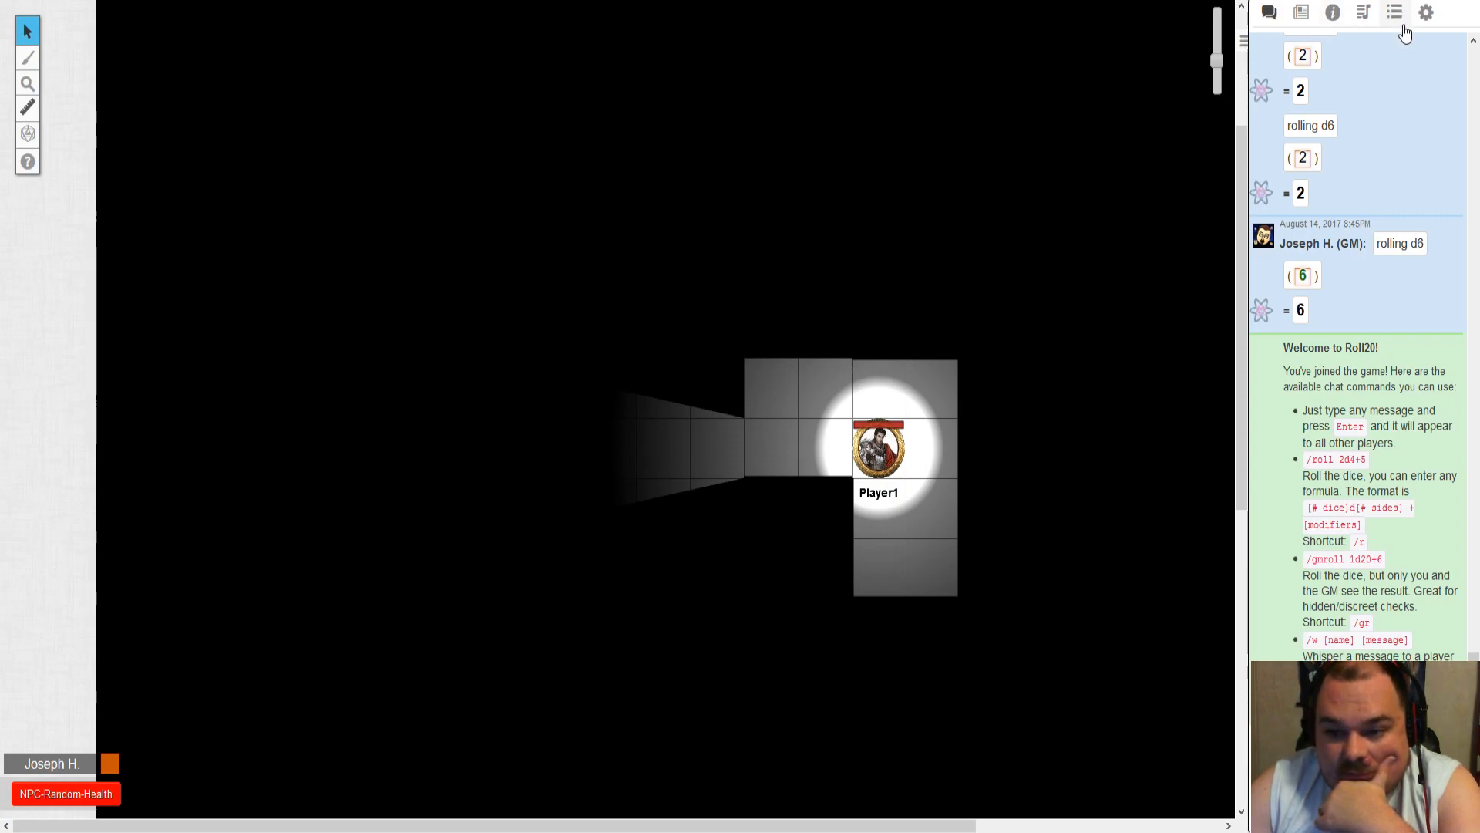
- Rejoin the game as GM
{"action": "left_click", "coordinate": [1425, 14]}
{"action": "left_click", "coordinate": [1390, 58]}
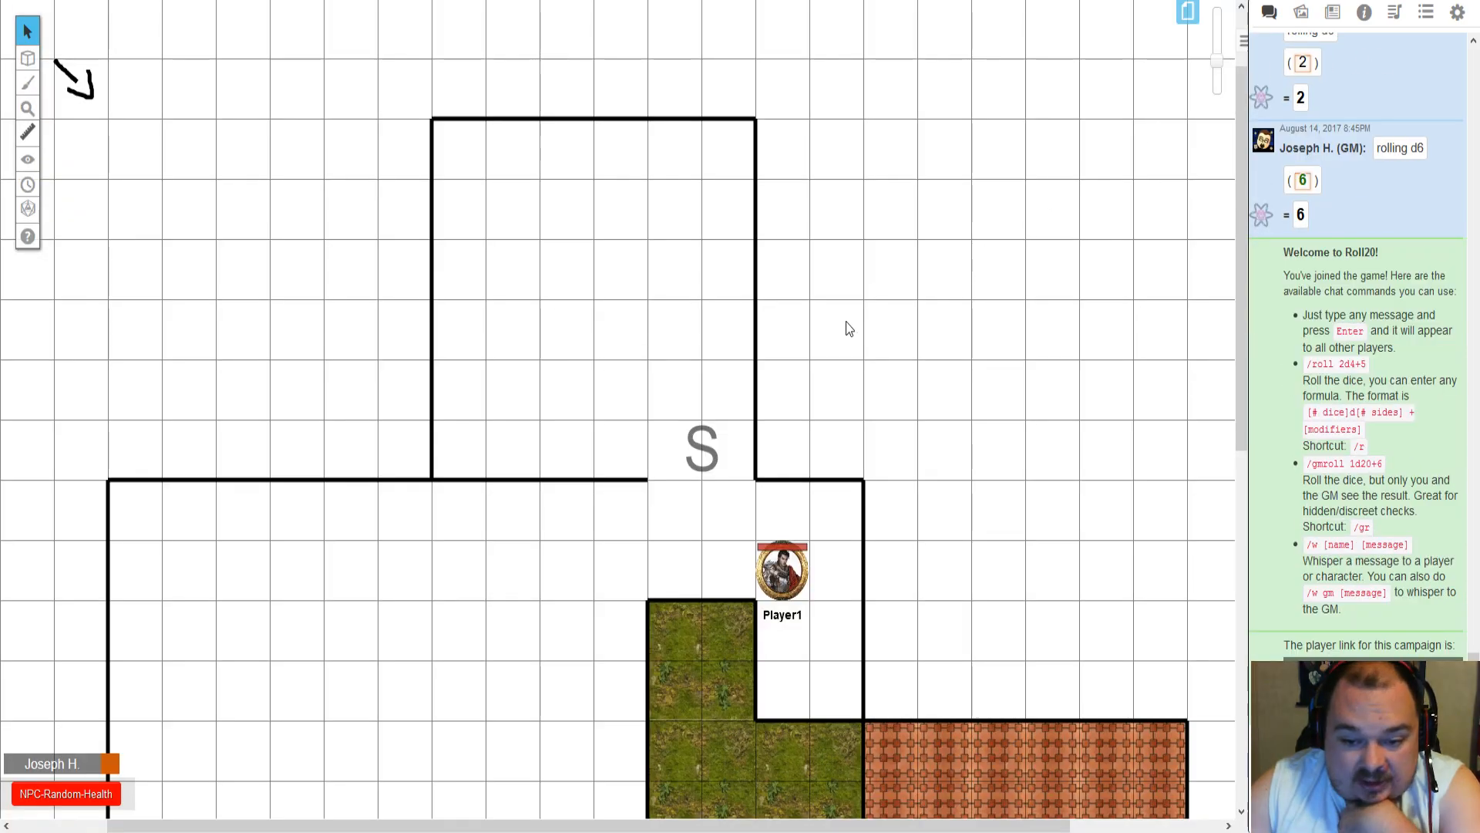
{"action": "mouse_move", "coordinate": [40, 233]}
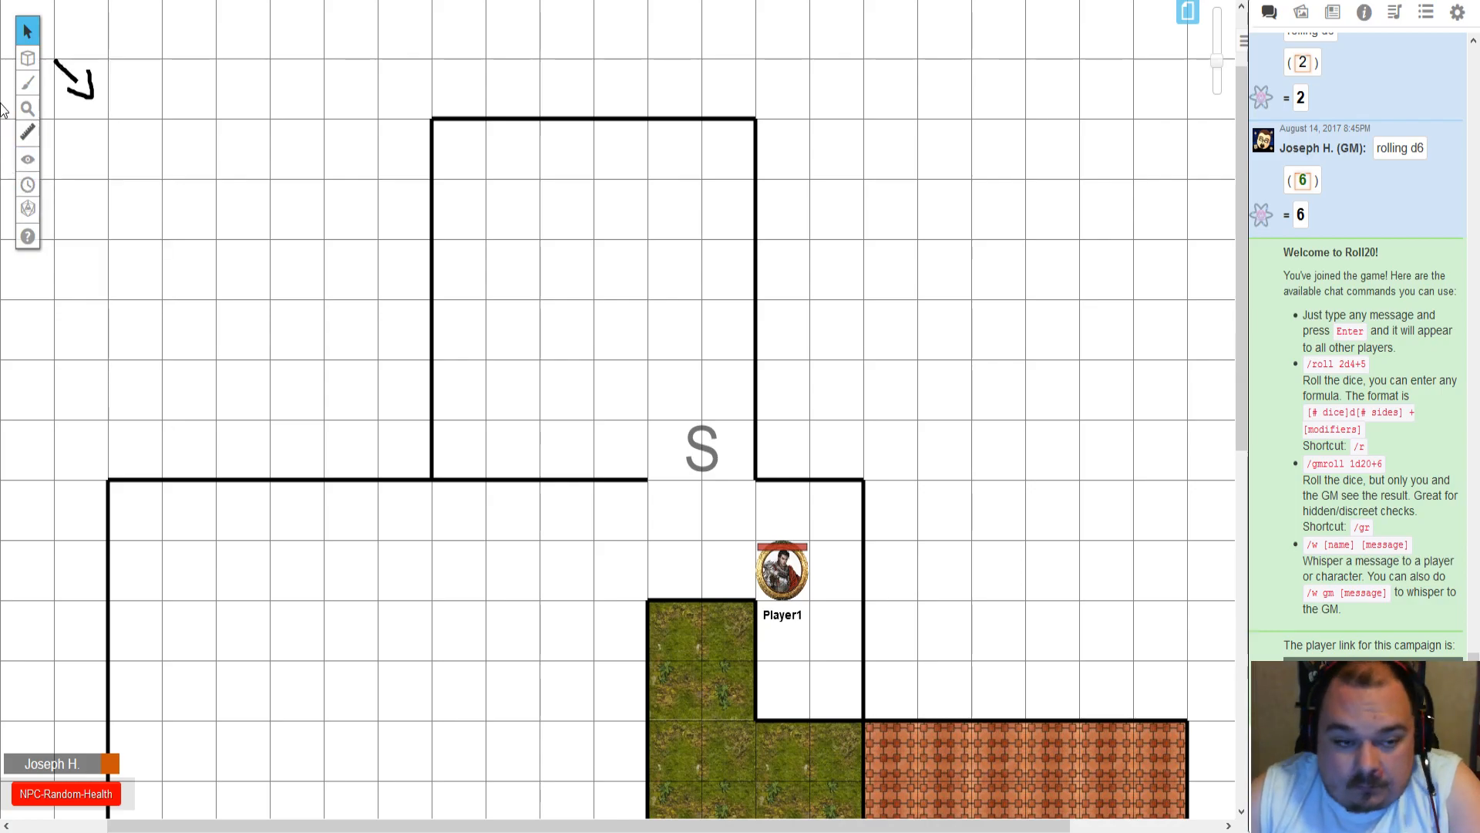
- Draw a dark grey #434343 line across the wall gap below the S marker to close off the secret door
{"action": "left_click", "coordinate": [28, 82]}
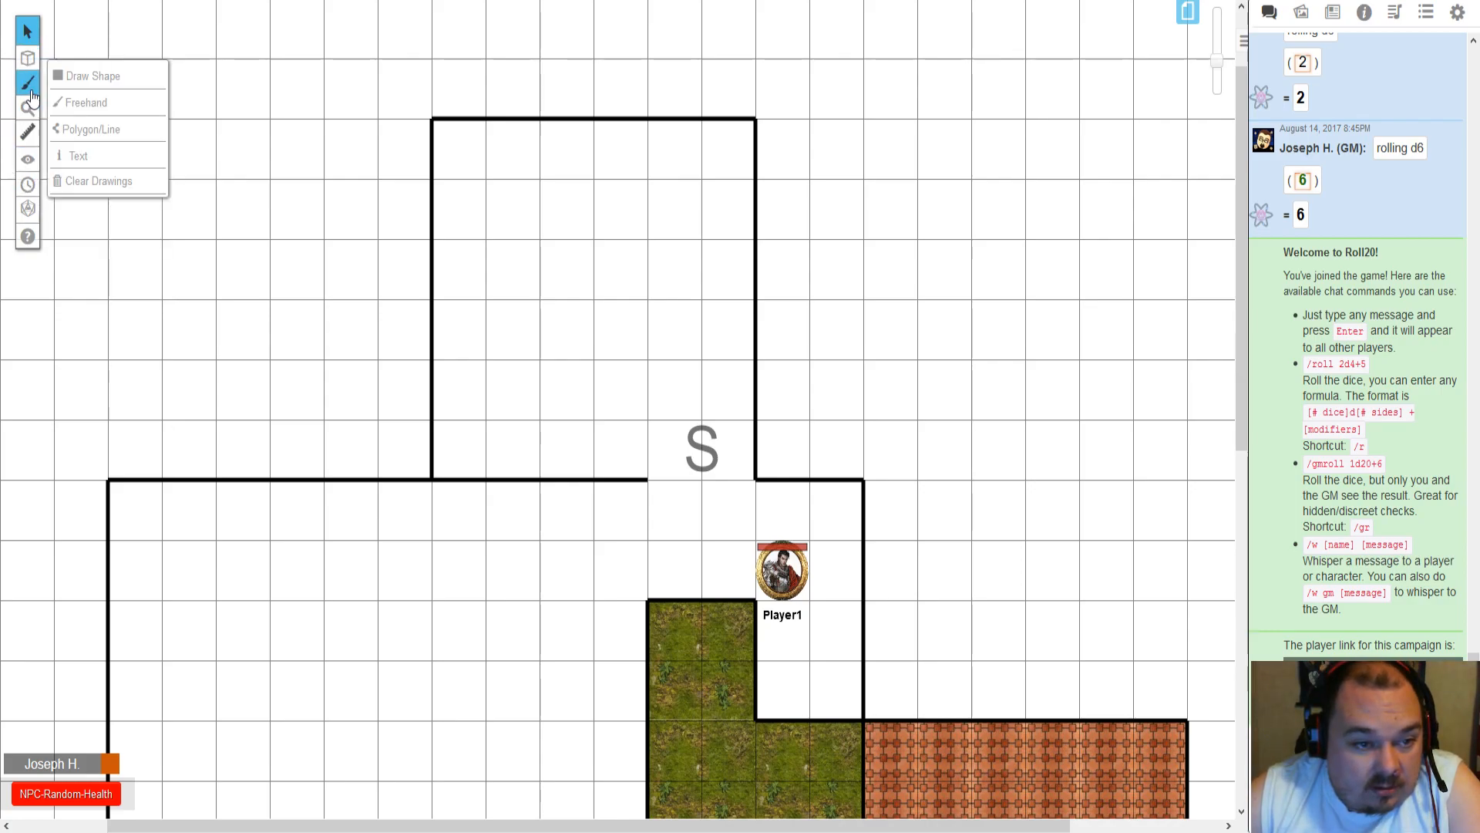
{"action": "left_click", "coordinate": [86, 127]}
{"action": "left_click", "coordinate": [89, 76]}
{"action": "left_click", "coordinate": [59, 28]}
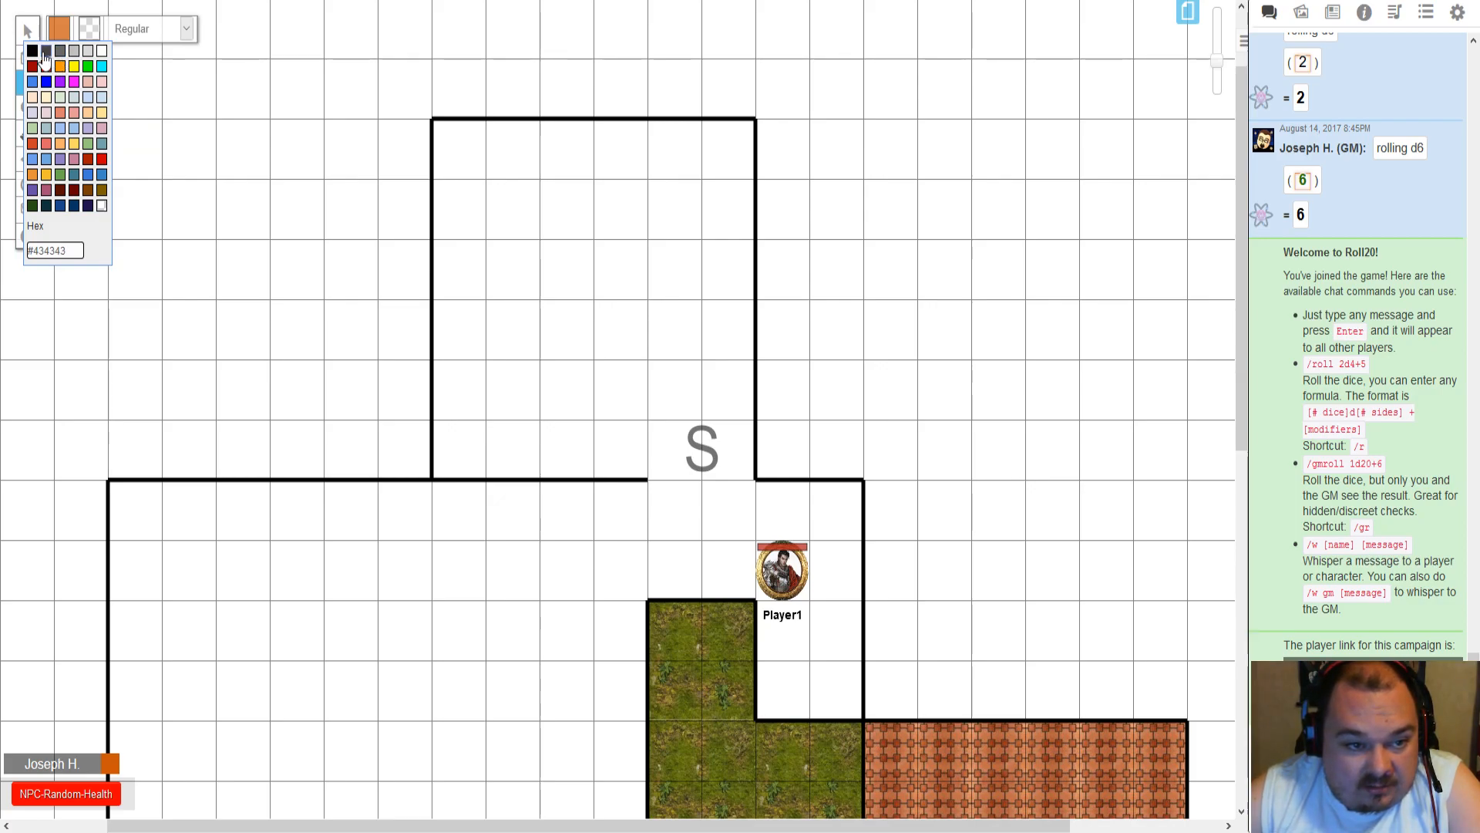
{"action": "left_click", "coordinate": [46, 51]}
{"action": "mouse_move", "coordinate": [28, 58]}
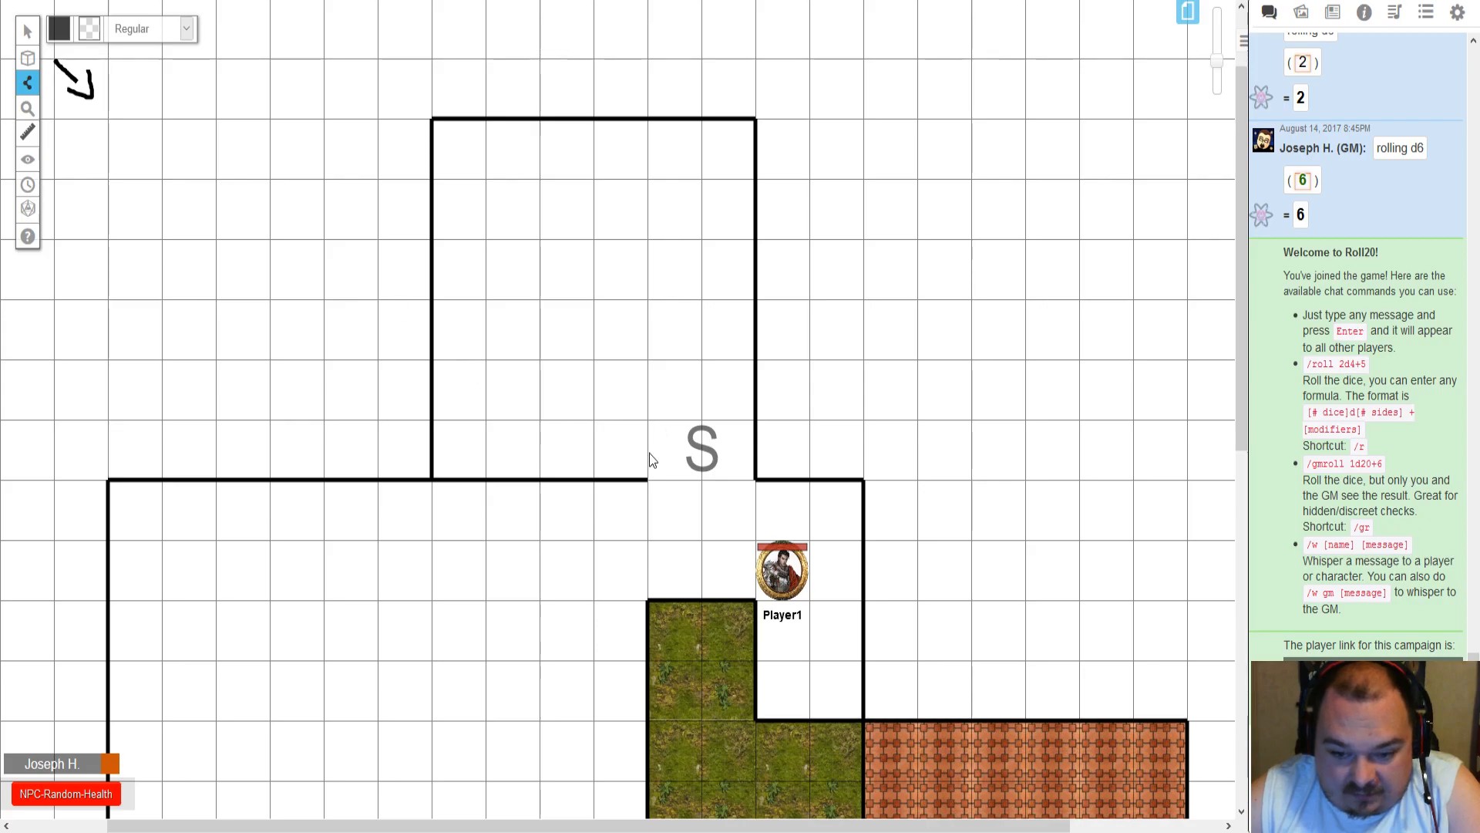
{"action": "left_click", "coordinate": [756, 488]}
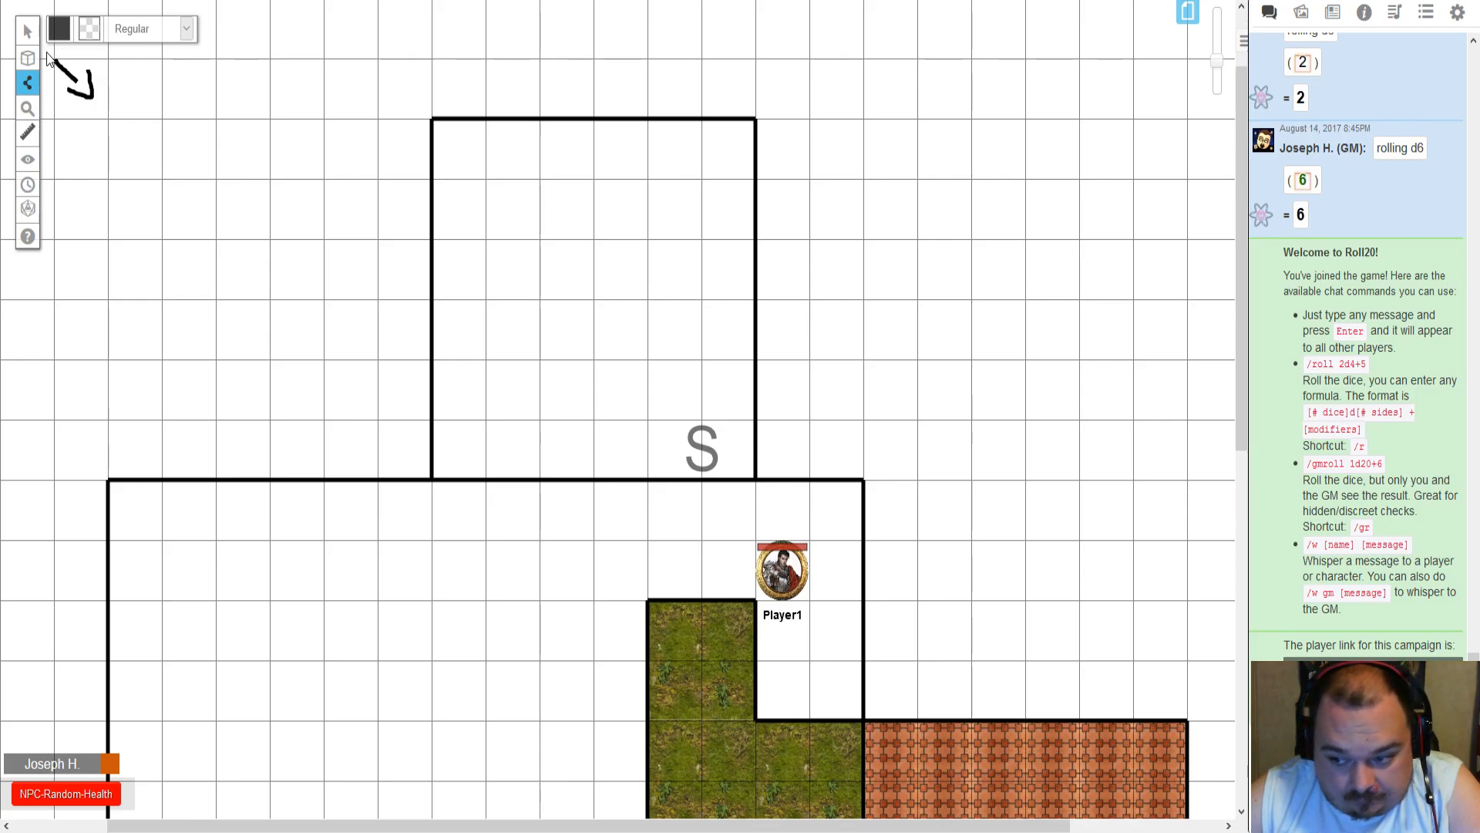
- View the colour-coded lines on the Dynamic Lighting layer, and switch to the Map & Background layer
{"action": "mouse_move", "coordinate": [28, 57]}
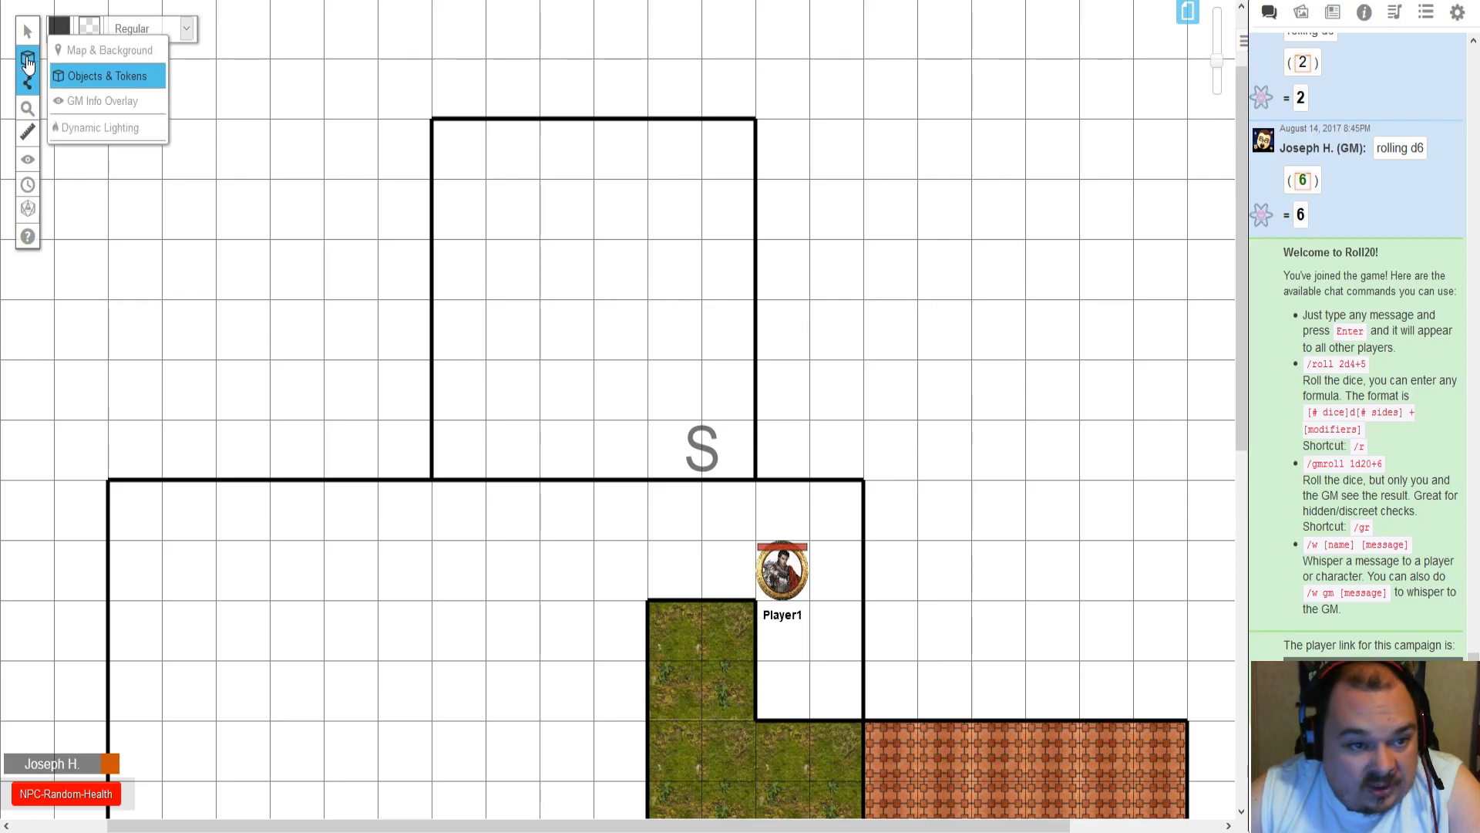
{"action": "left_click", "coordinate": [78, 127]}
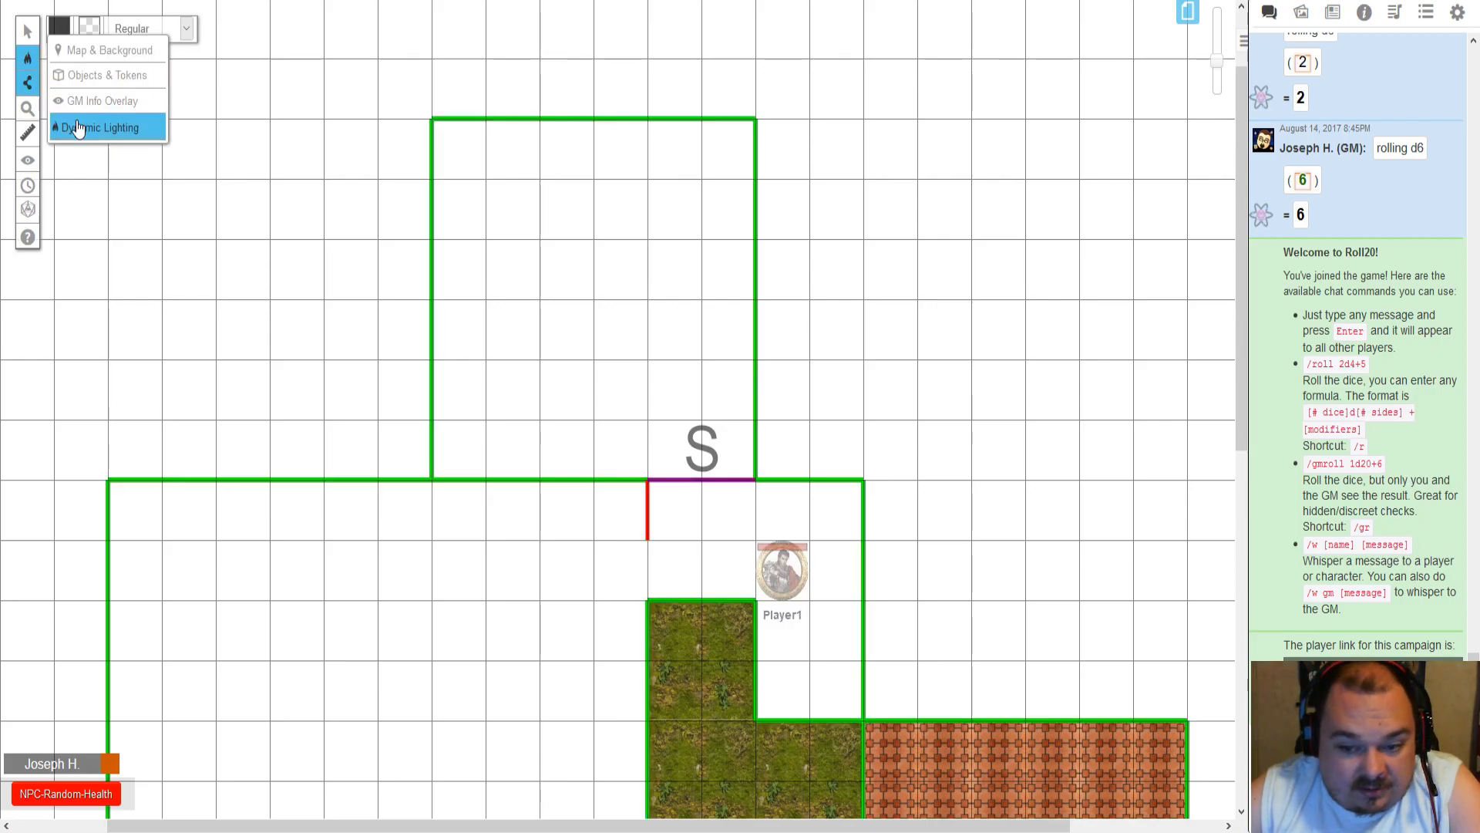
{"action": "left_click", "coordinate": [92, 51]}
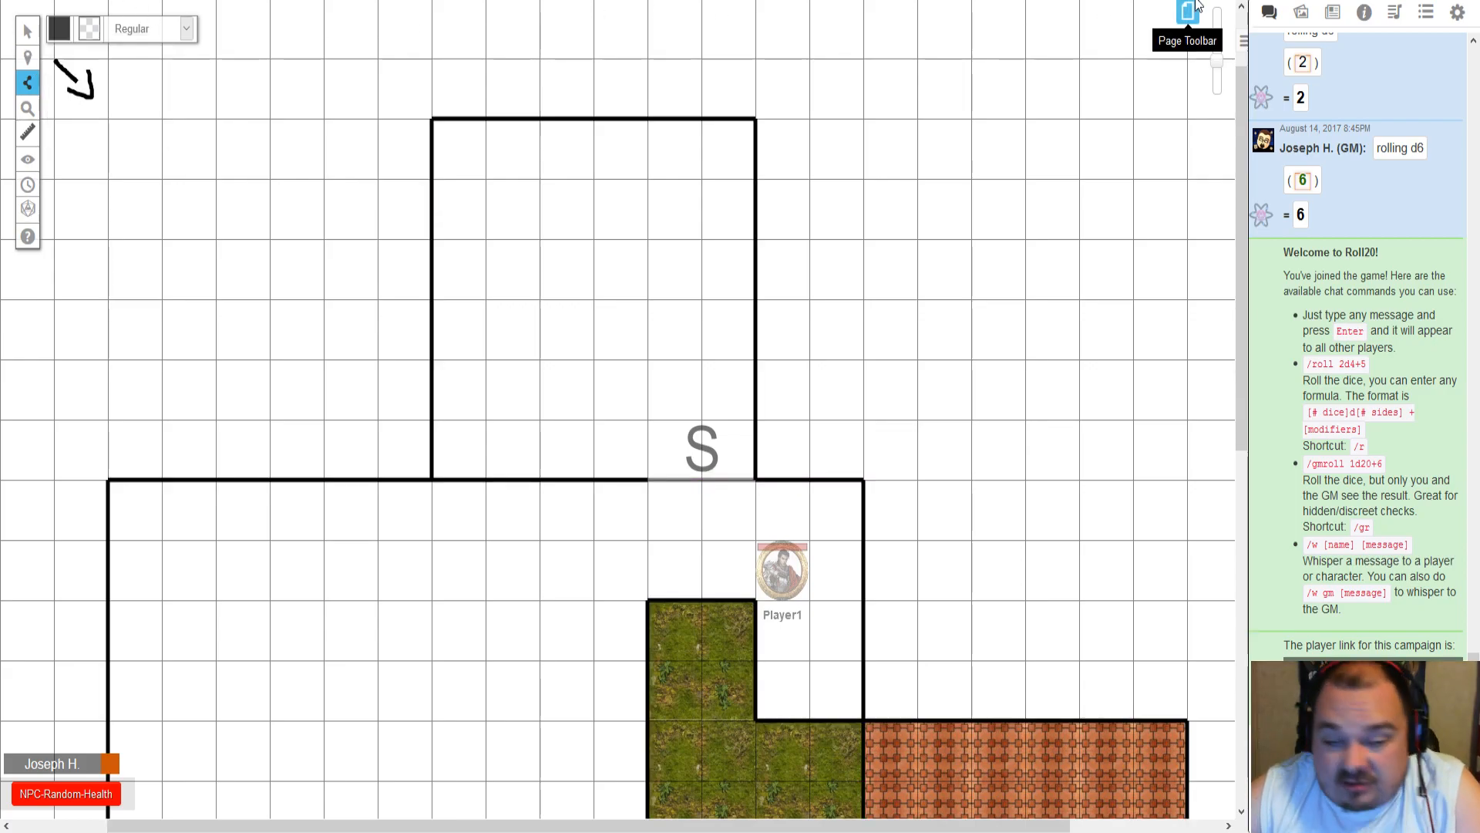
- Rejoin the game as a player
{"action": "left_click", "coordinate": [1460, 12]}
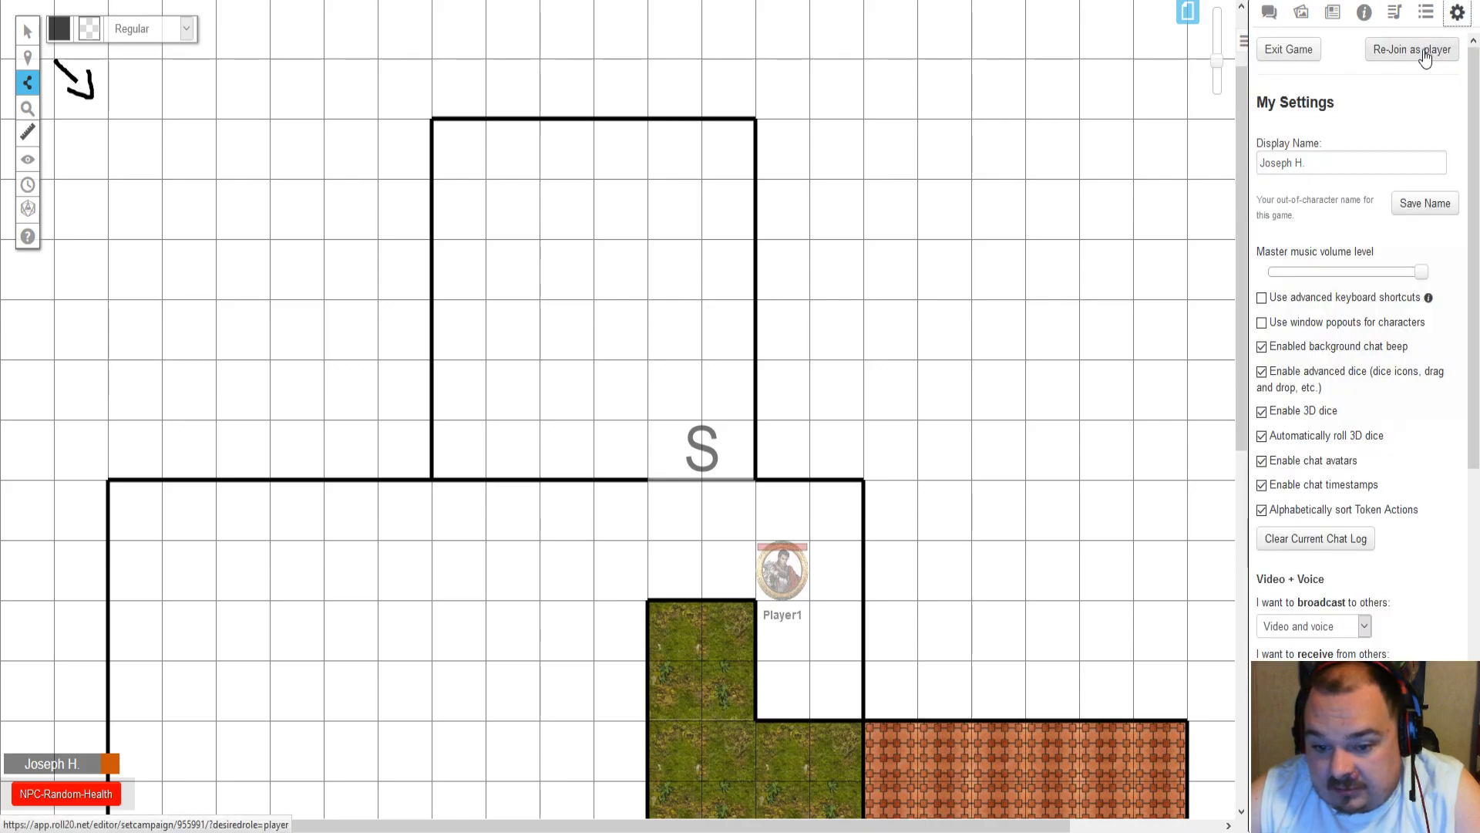
{"action": "left_click", "coordinate": [1425, 58]}
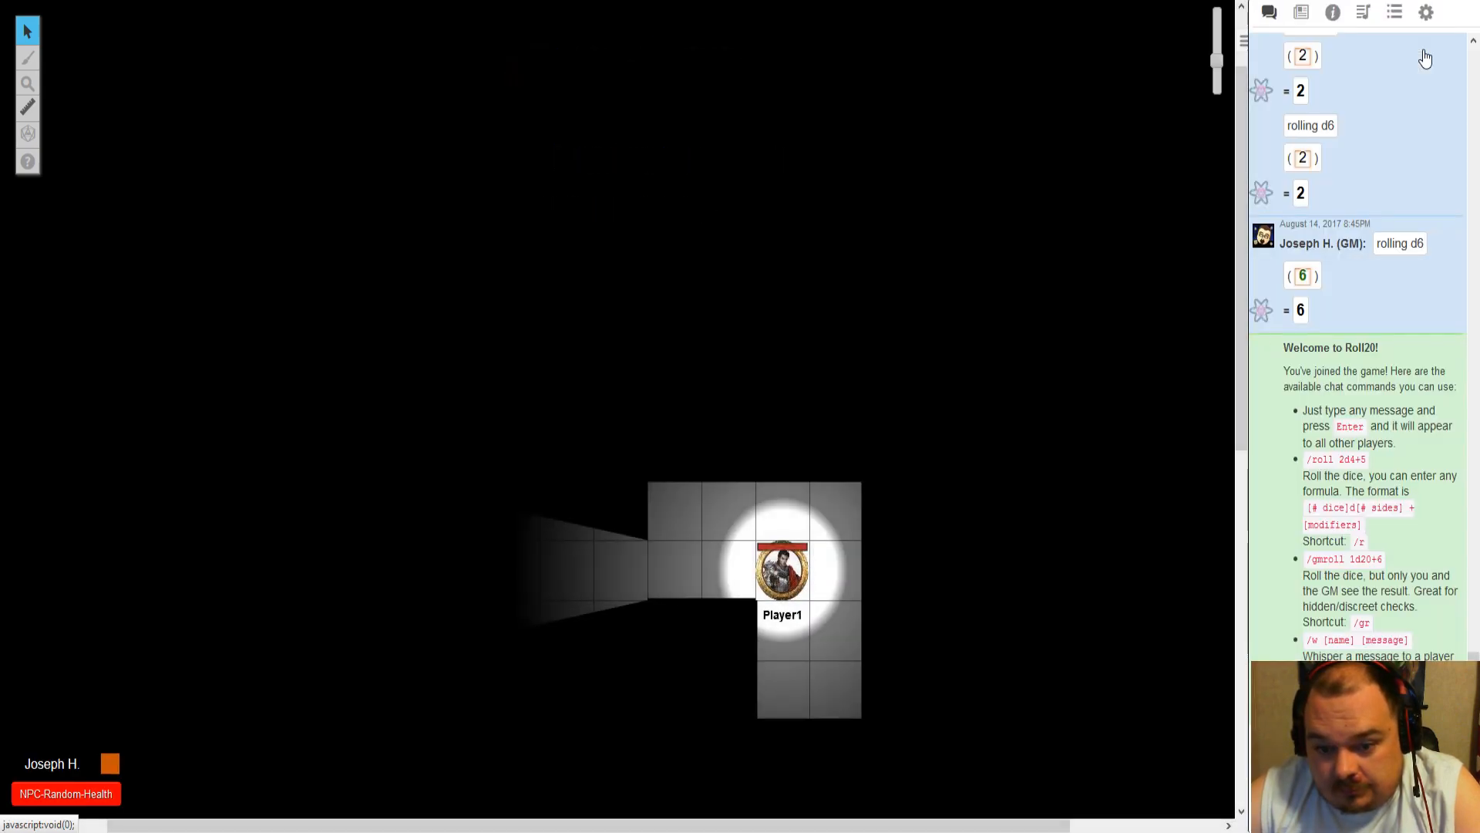
{"action": "scroll", "coordinate": [1361, 86], "scroll_direction": "up", "scroll_amount": 1}
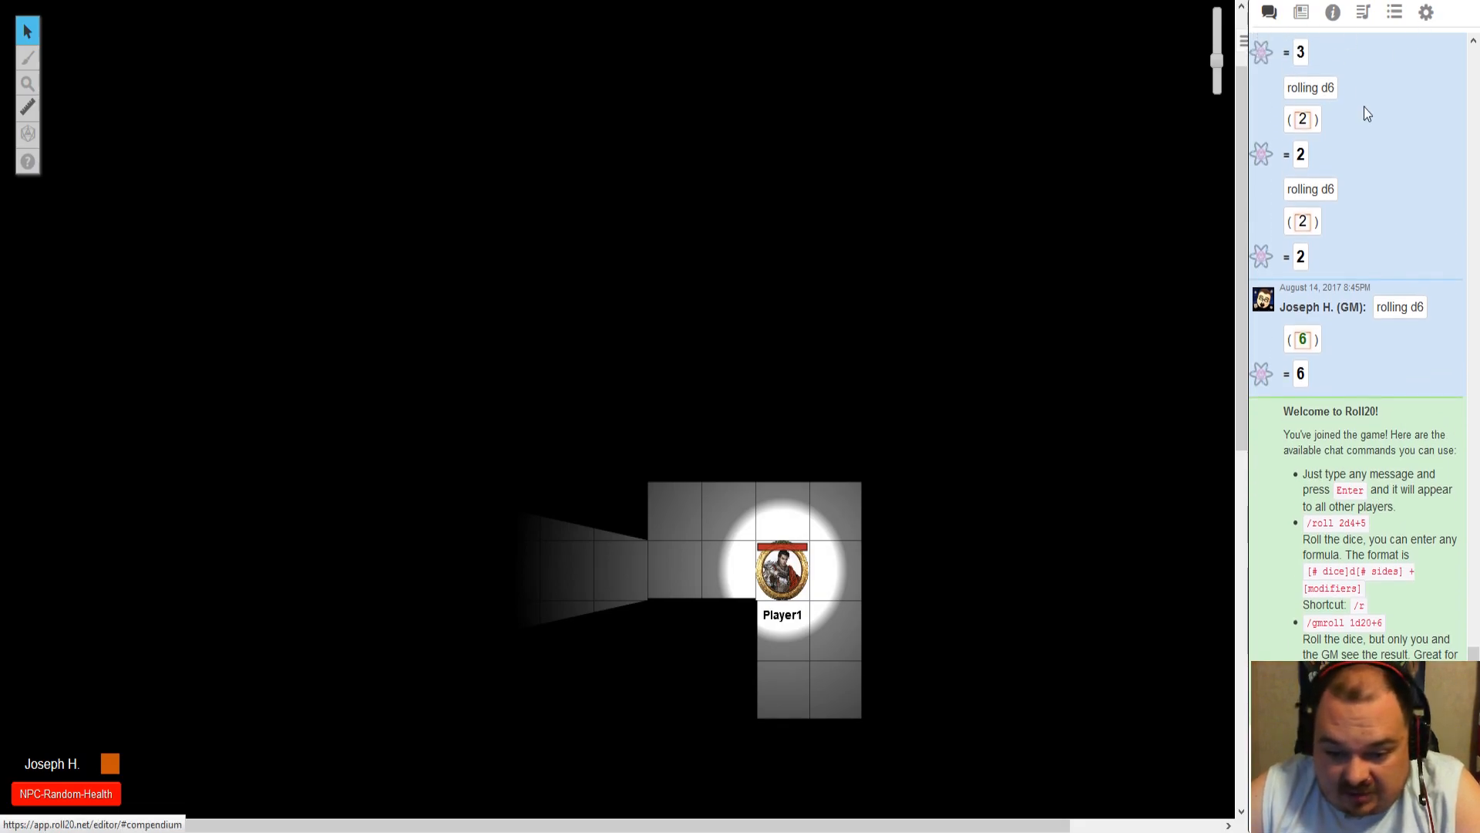
- Move the Player1 token west into the large white room, south into the red room and east into the orange room
{"action": "mouse_move", "coordinate": [791, 572]}
{"action": "left_mouse_down"}
{"action": "mouse_move", "coordinate": [774, 493]}
{"action": "mouse_move", "coordinate": [670, 500]}
{"action": "mouse_move", "coordinate": [892, 479]}
{"action": "mouse_move", "coordinate": [744, 530]}
{"action": "mouse_move", "coordinate": [672, 525]}
{"action": "mouse_move", "coordinate": [698, 489]}
{"action": "mouse_move", "coordinate": [612, 572]}
{"action": "mouse_move", "coordinate": [546, 594]}
{"action": "left_mouse_up"}
{"action": "scroll", "coordinate": [547, 592], "scroll_direction": "down", "scroll_amount": 3}
{"action": "left_click_drag", "start_coordinate": [567, 377], "coordinate": [584, 727]}
{"action": "scroll", "coordinate": [626, 549], "scroll_direction": "down", "scroll_amount": 3}
{"action": "left_click_drag", "start_coordinate": [567, 511], "coordinate": [805, 520]}
{"action": "scroll", "coordinate": [806, 521], "scroll_direction": "down", "scroll_amount": 2}
{"action": "left_click_drag", "start_coordinate": [786, 369], "coordinate": [1053, 381]}
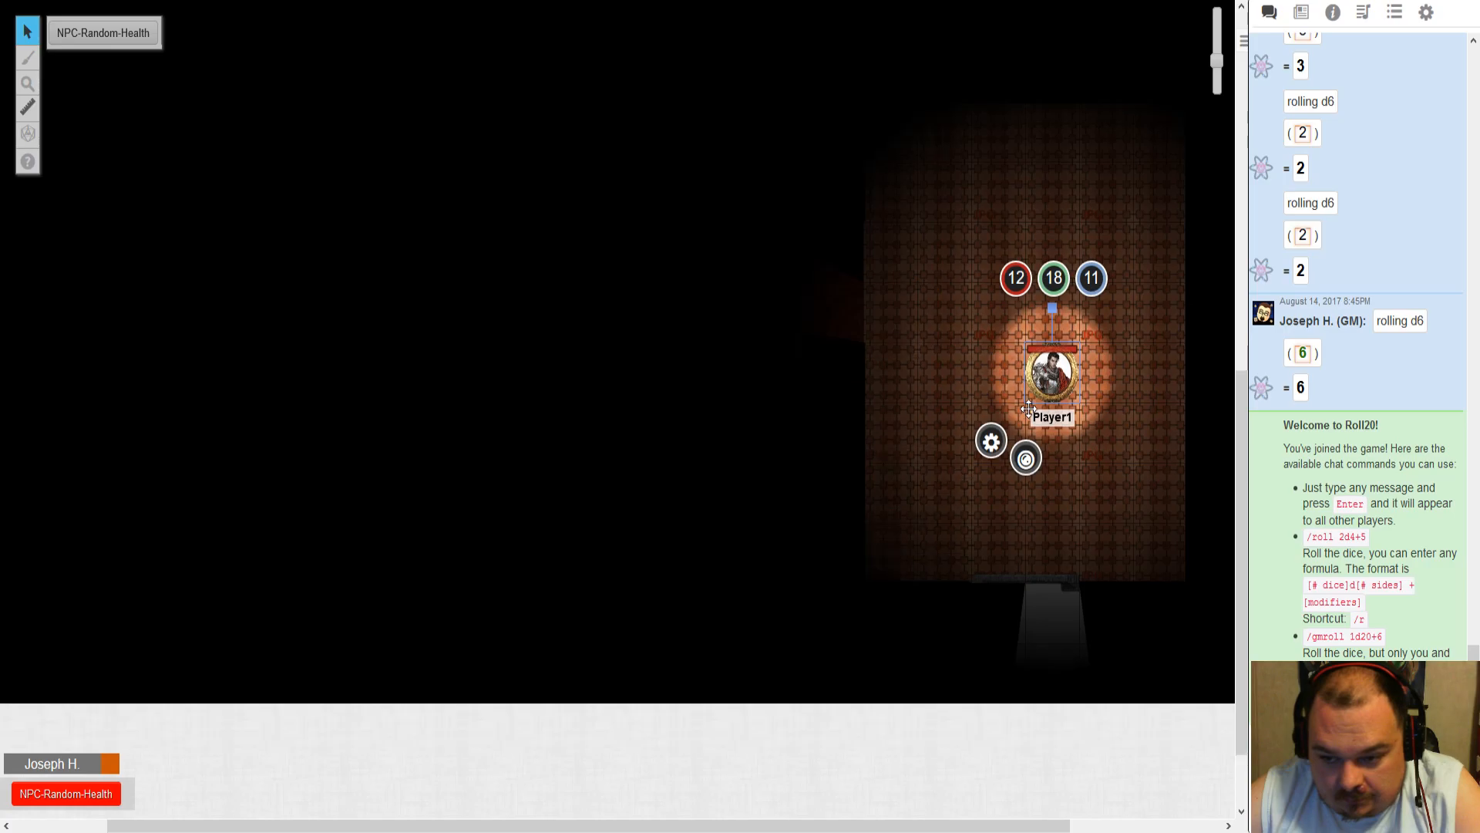
- Move the Player1 token outside south of the orange room and around its east side to the open area beside the upper room
{"action": "scroll", "coordinate": [1051, 320], "scroll_direction": "down", "scroll_amount": 1}
{"action": "left_click_drag", "start_coordinate": [1051, 320], "coordinate": [1153, 549]}
{"action": "left_click_drag", "start_coordinate": [980, 542], "coordinate": [828, 541]}
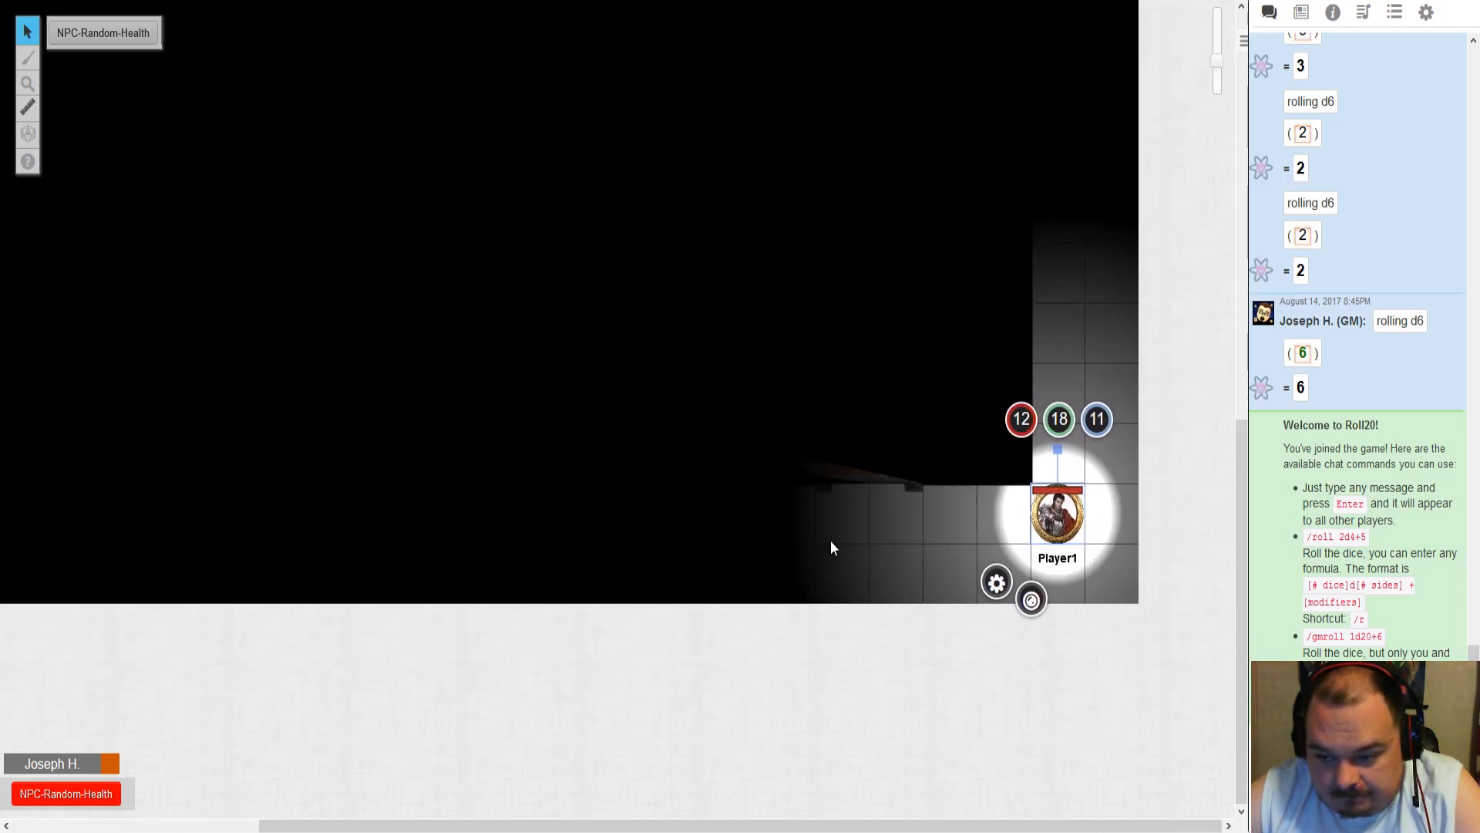
{"action": "left_click_drag", "start_coordinate": [1049, 510], "coordinate": [1064, 75]}
{"action": "scroll", "coordinate": [1062, 93], "scroll_direction": "up", "scroll_amount": 3}
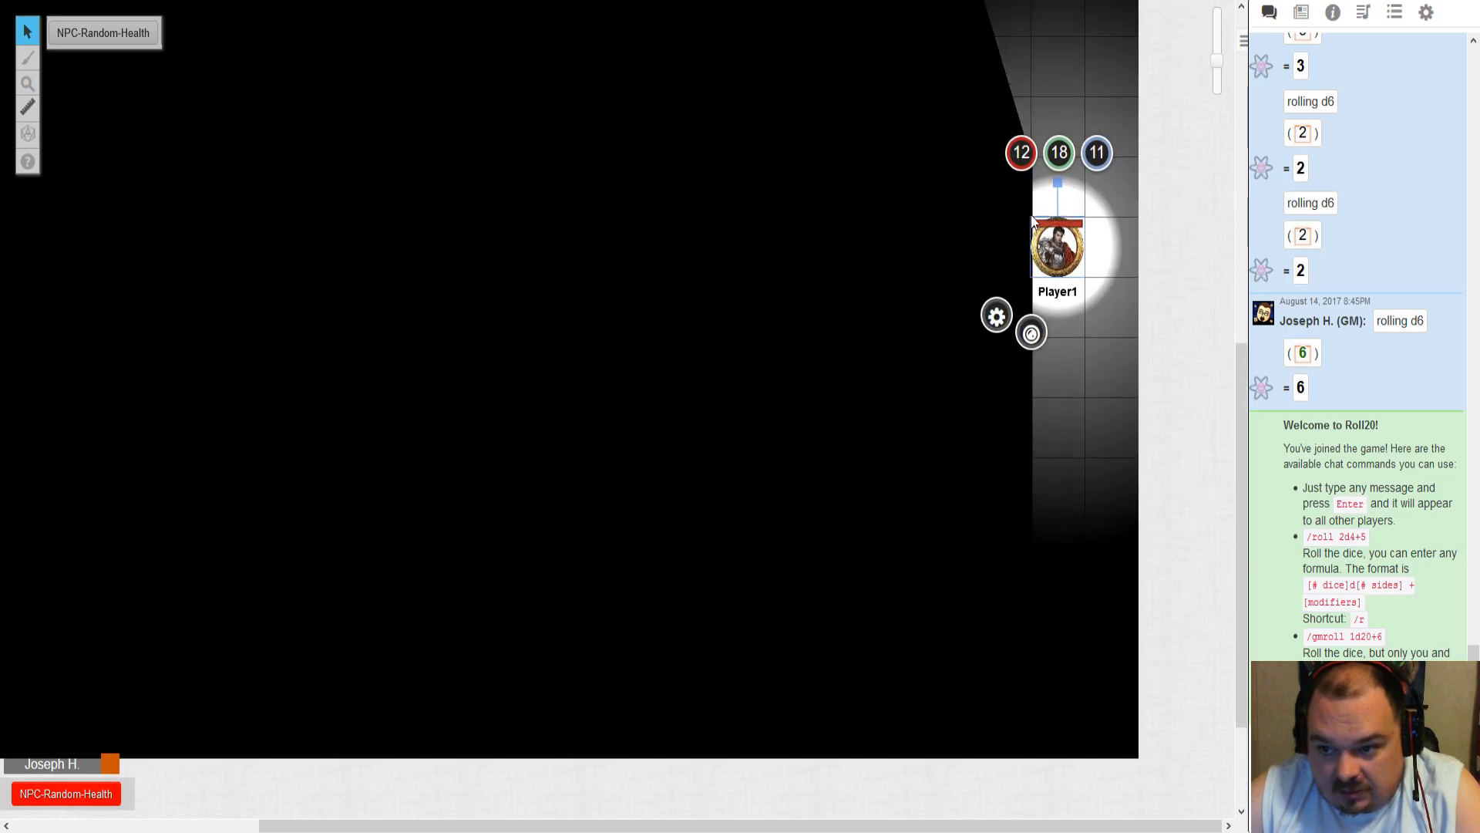
{"action": "left_click_drag", "start_coordinate": [1084, 356], "coordinate": [759, 129]}
{"action": "scroll", "coordinate": [826, 152], "scroll_direction": "up", "scroll_amount": 2}
{"action": "left_click_drag", "start_coordinate": [739, 248], "coordinate": [675, 60]}
{"action": "scroll", "coordinate": [733, 116], "scroll_direction": "up", "scroll_amount": 5}
{"action": "left_click_drag", "start_coordinate": [677, 401], "coordinate": [751, 380]}
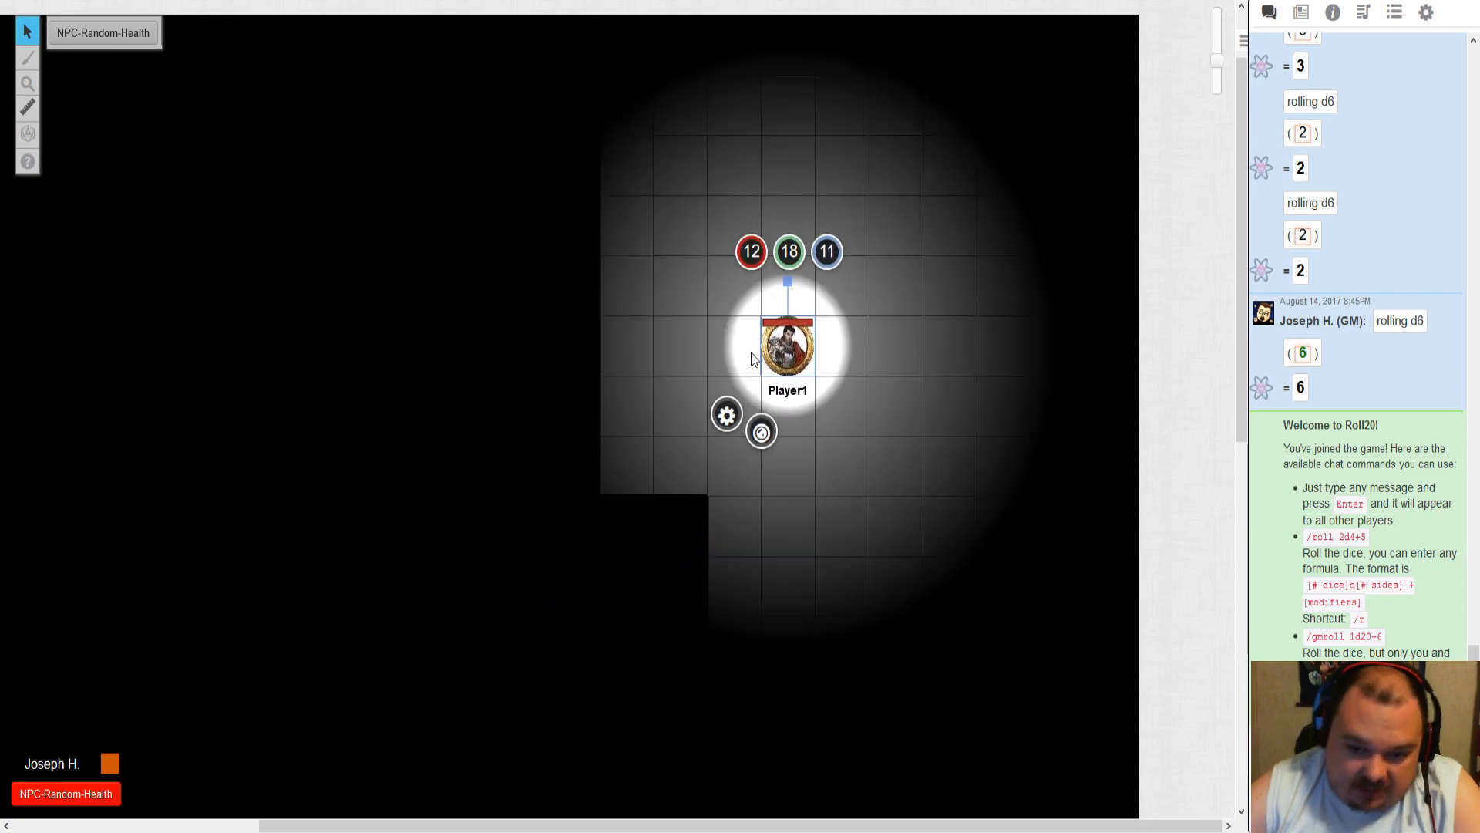
- Rejoin the game as GM
{"action": "scroll", "coordinate": [756, 287], "scroll_direction": "down", "scroll_amount": 2}
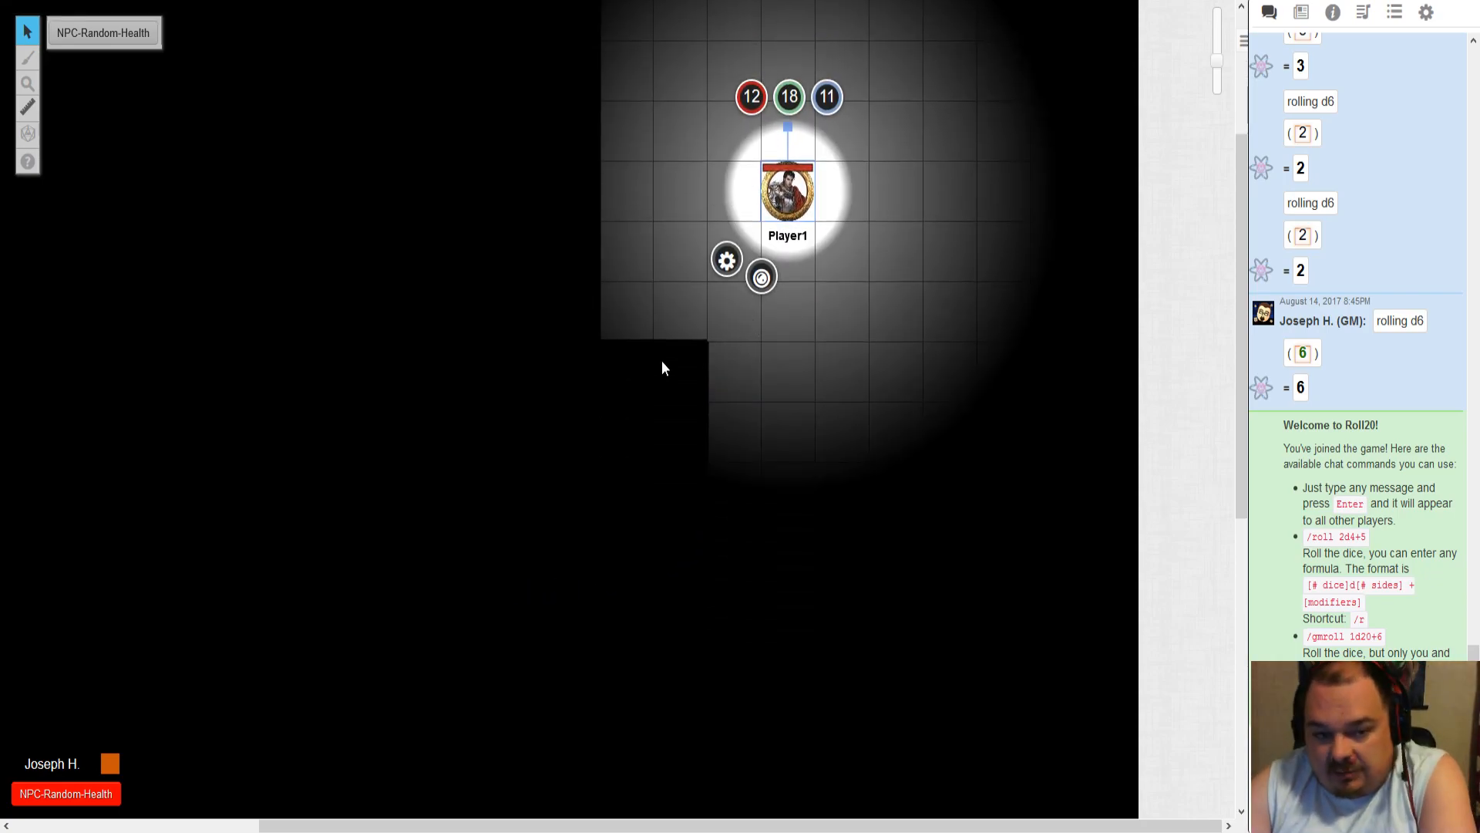
{"action": "scroll", "coordinate": [736, 282], "scroll_direction": "down", "scroll_amount": 1}
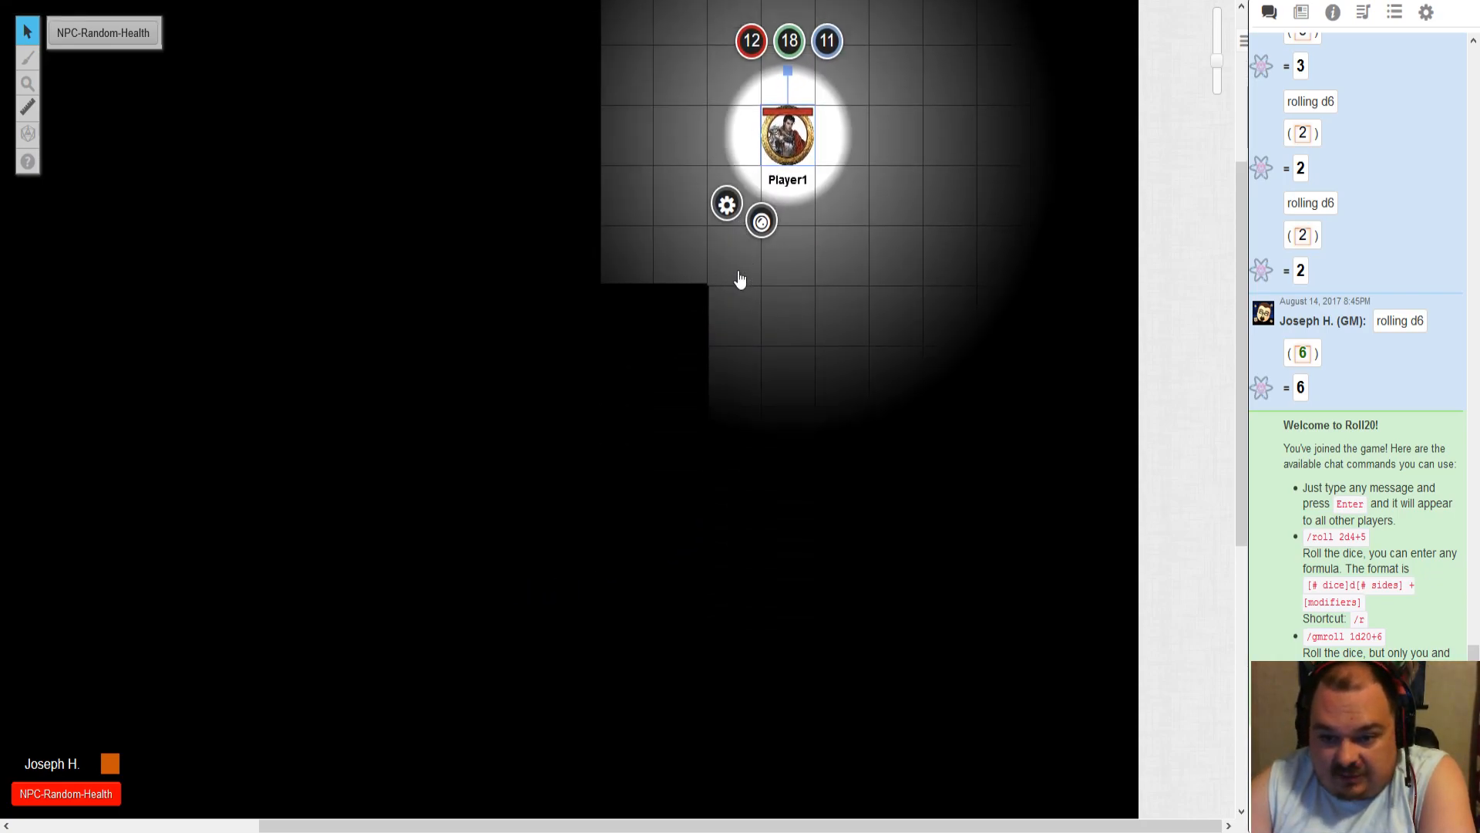
{"action": "left_click", "coordinate": [1434, 16]}
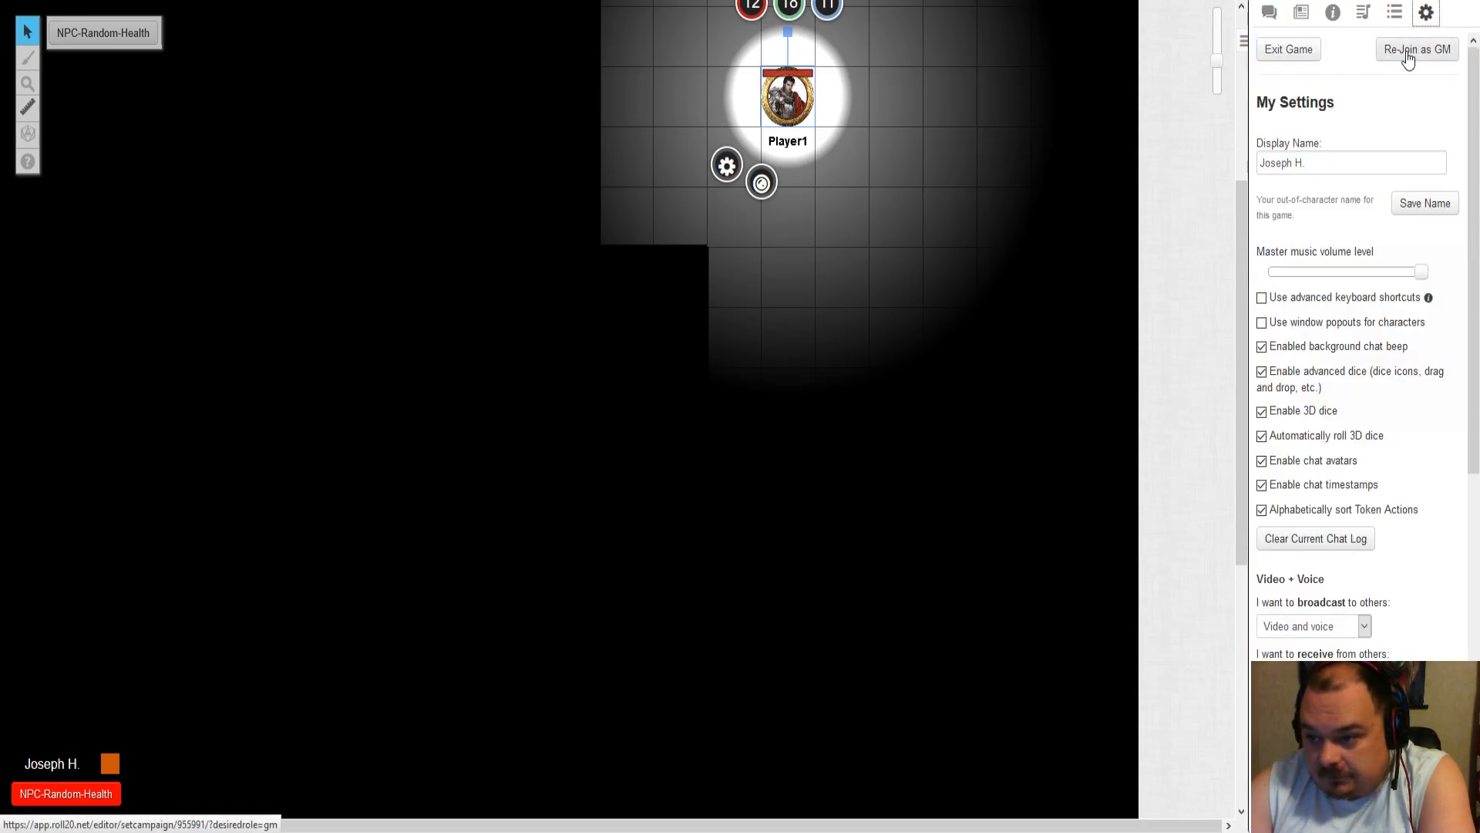
{"action": "left_click", "coordinate": [1408, 51]}
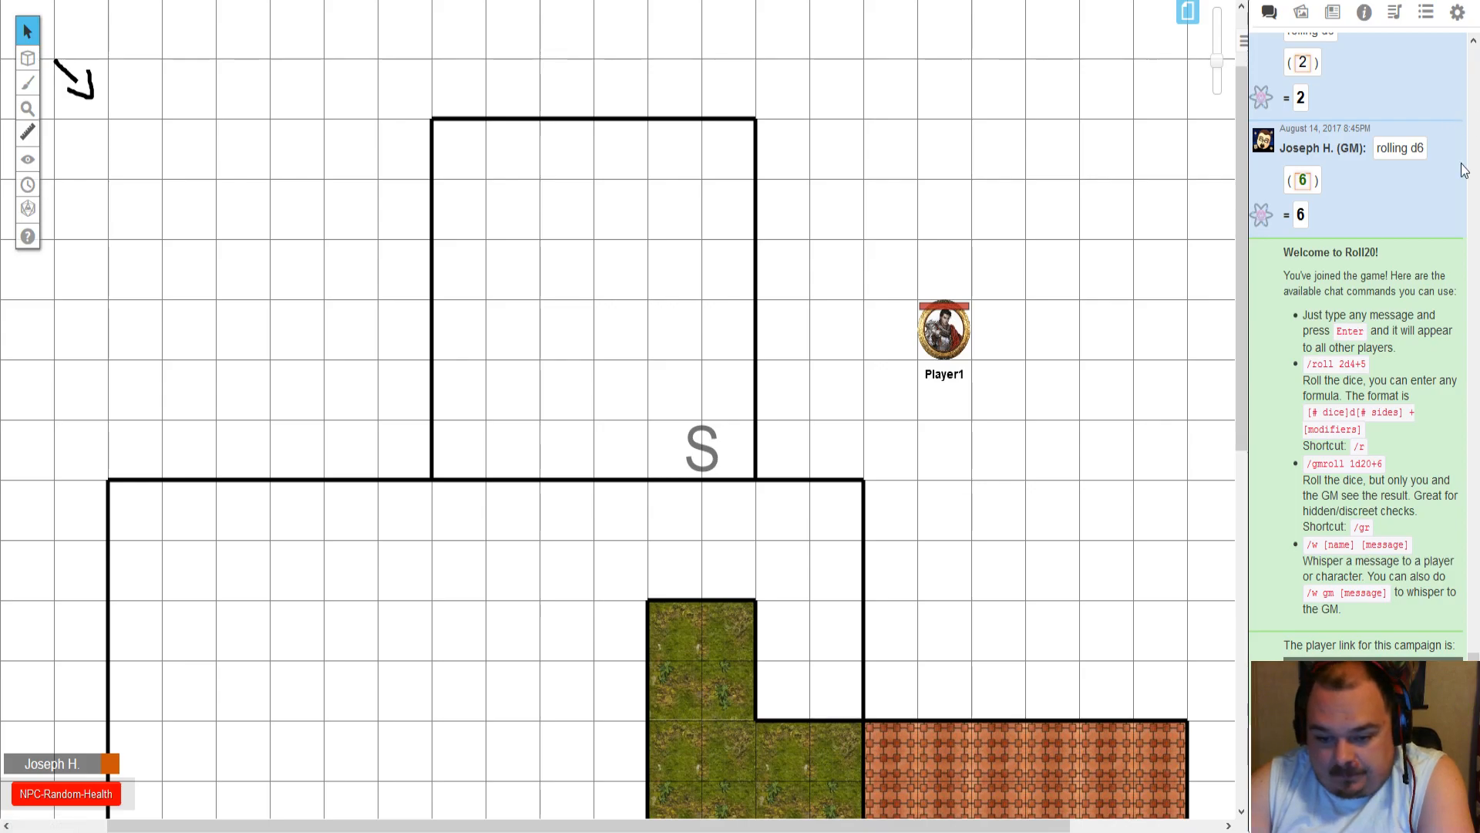
- Move the Player1 token one square east and four squares south, into the open area north of the orange room
{"action": "scroll", "coordinate": [1089, 255], "scroll_direction": "down", "scroll_amount": 3}
{"action": "left_click_drag", "start_coordinate": [958, 113], "coordinate": [996, 340]}
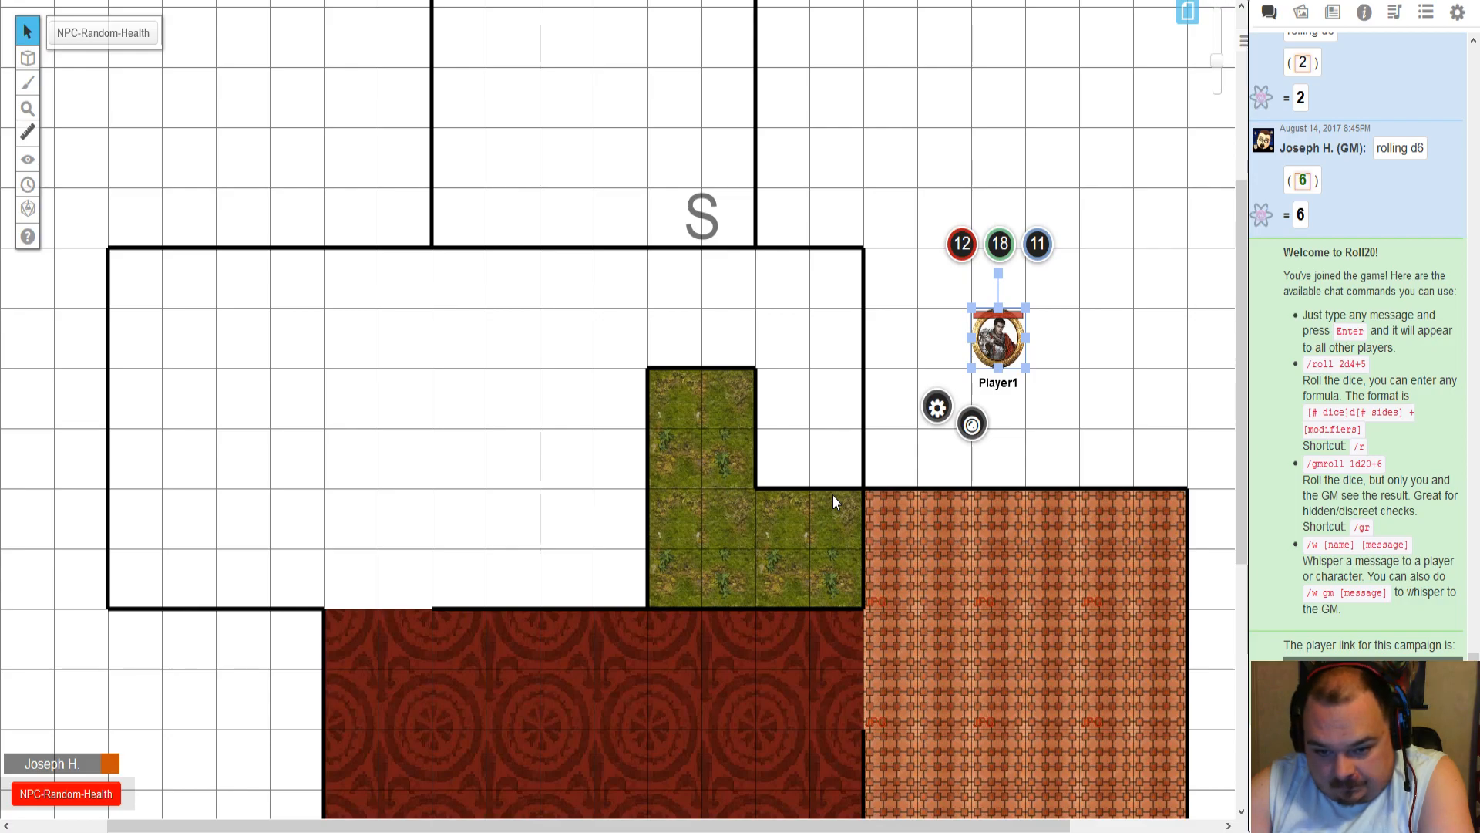
- Look over the rooms, walls and doorways of the Generic map and its list of pages
{"action": "scroll", "coordinate": [833, 501], "scroll_direction": "down", "scroll_amount": 5}
{"action": "scroll", "coordinate": [828, 484], "scroll_direction": "up", "scroll_amount": 2}
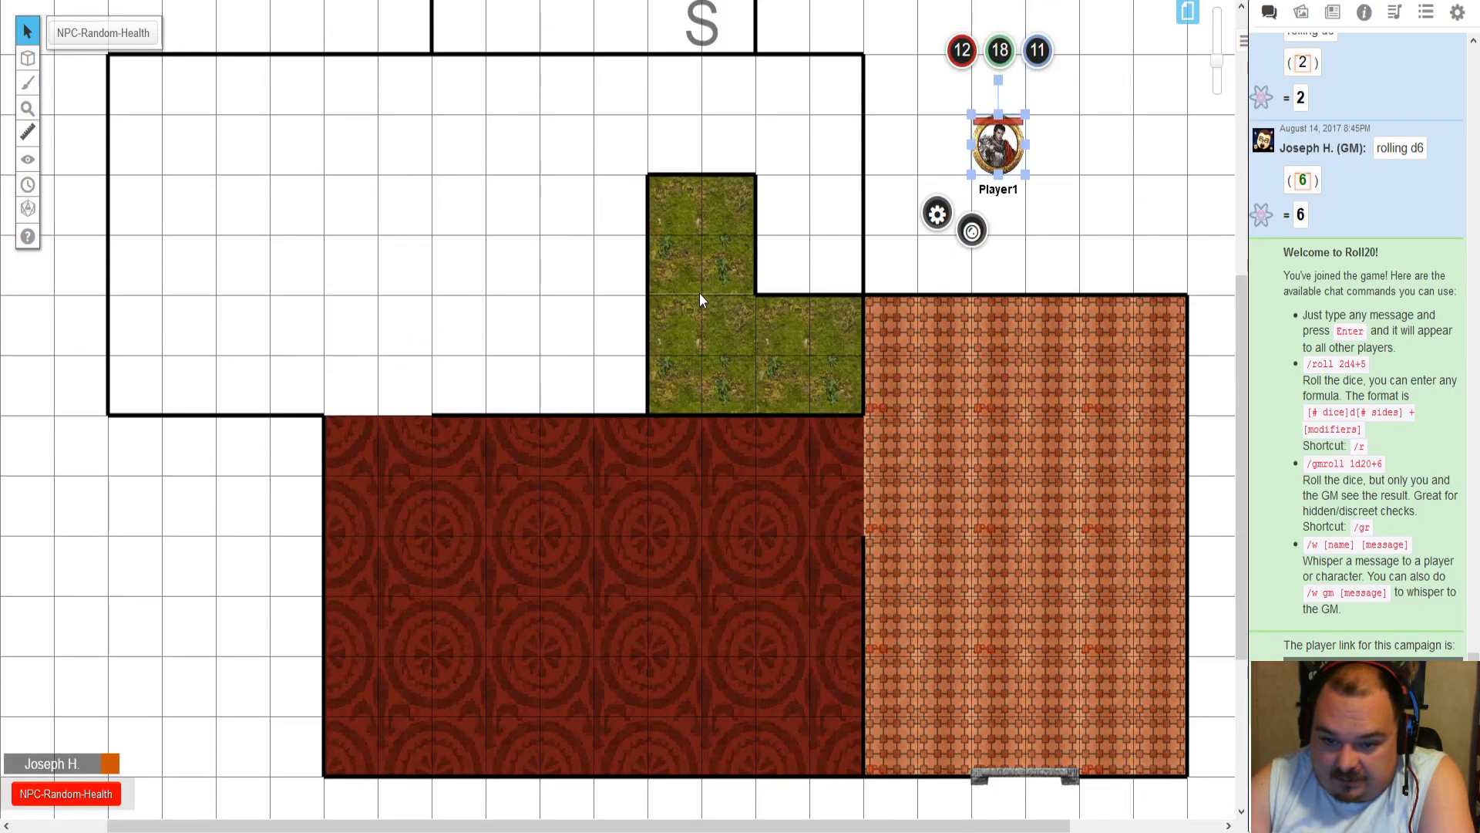
{"action": "scroll", "coordinate": [727, 232], "scroll_direction": "up", "scroll_amount": 2}
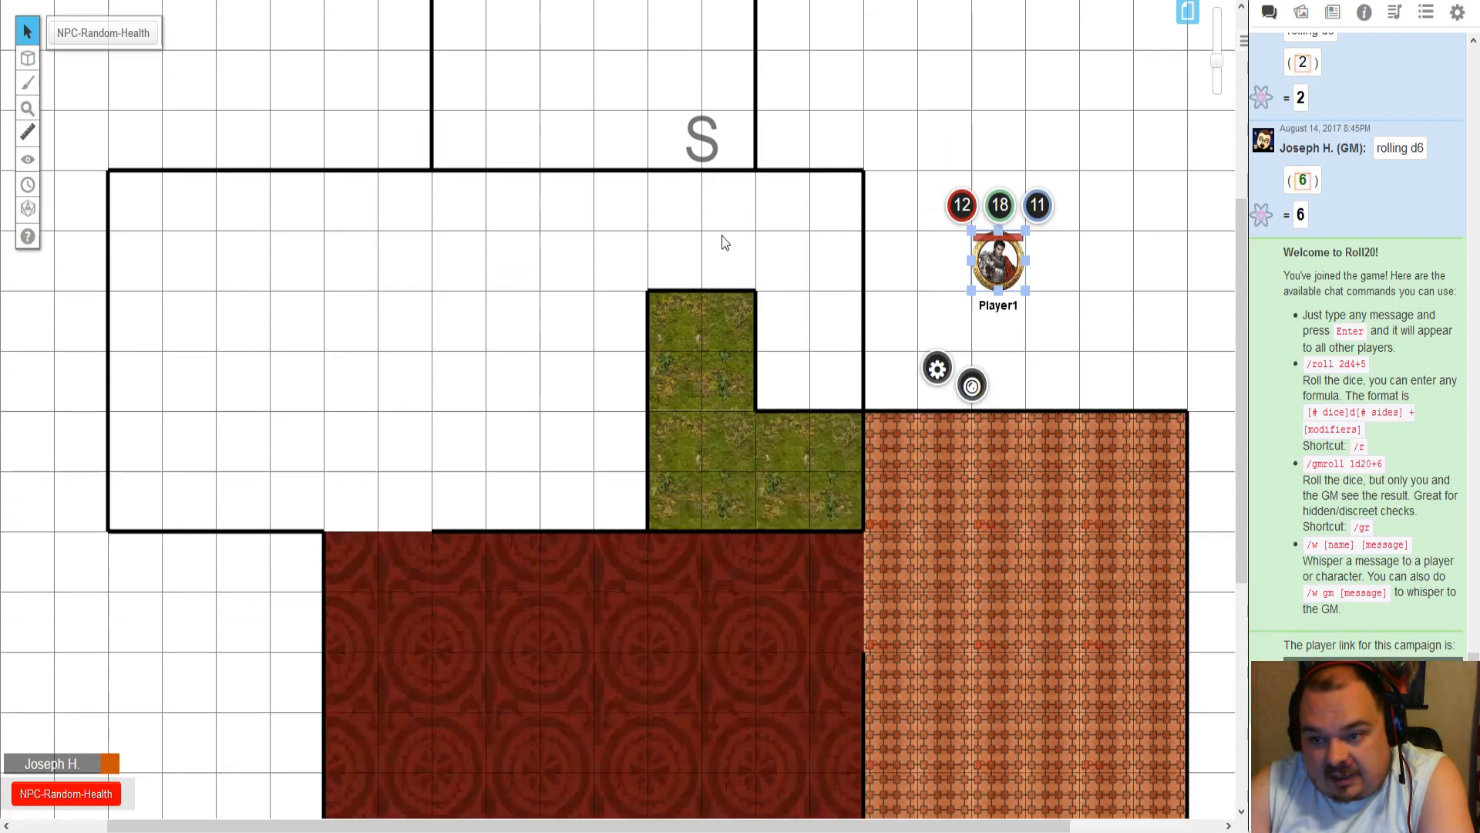
{"action": "left_click", "coordinate": [1188, 17]}
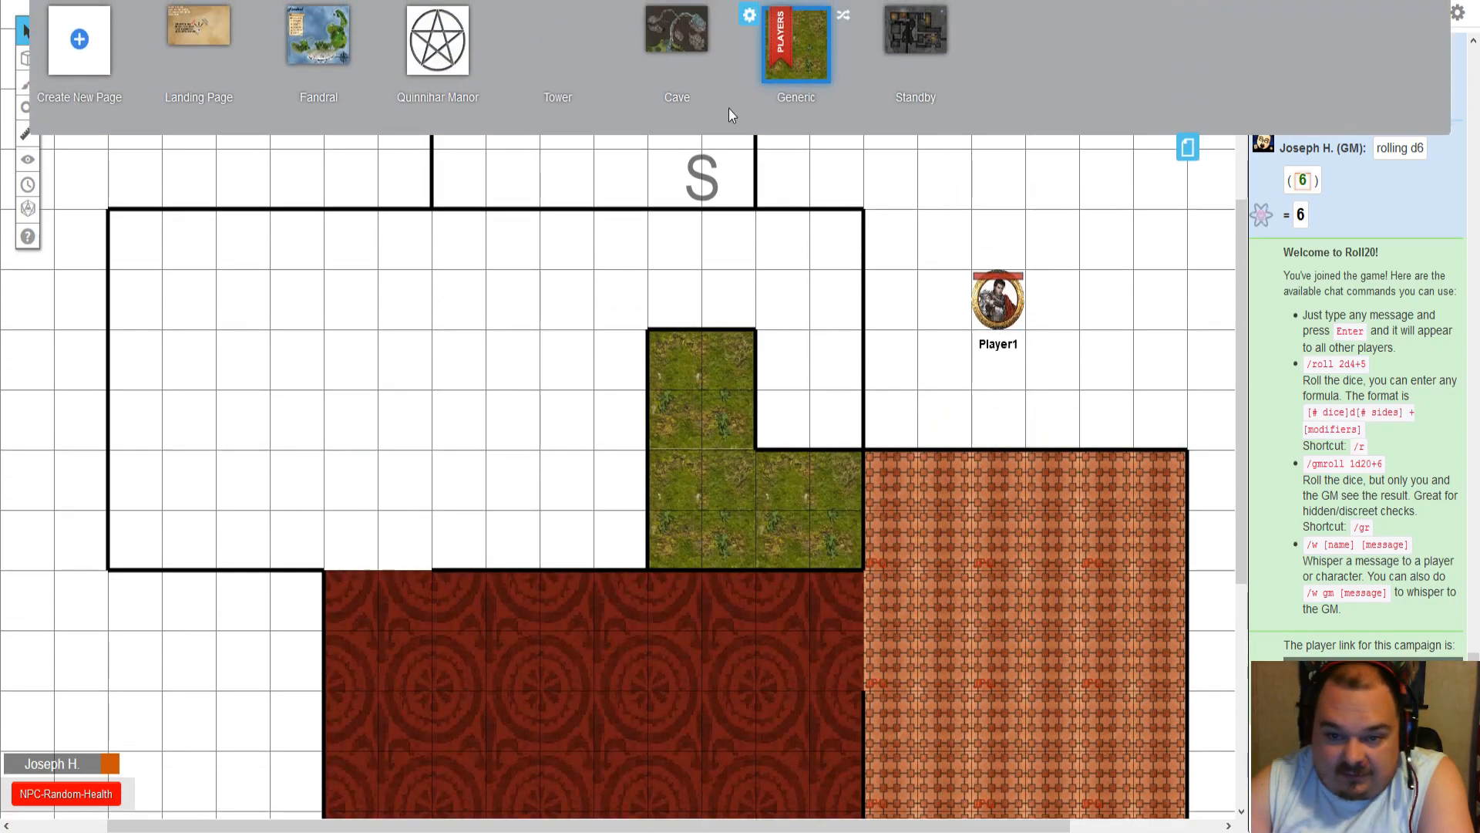
{"action": "left_click", "coordinate": [1187, 147]}
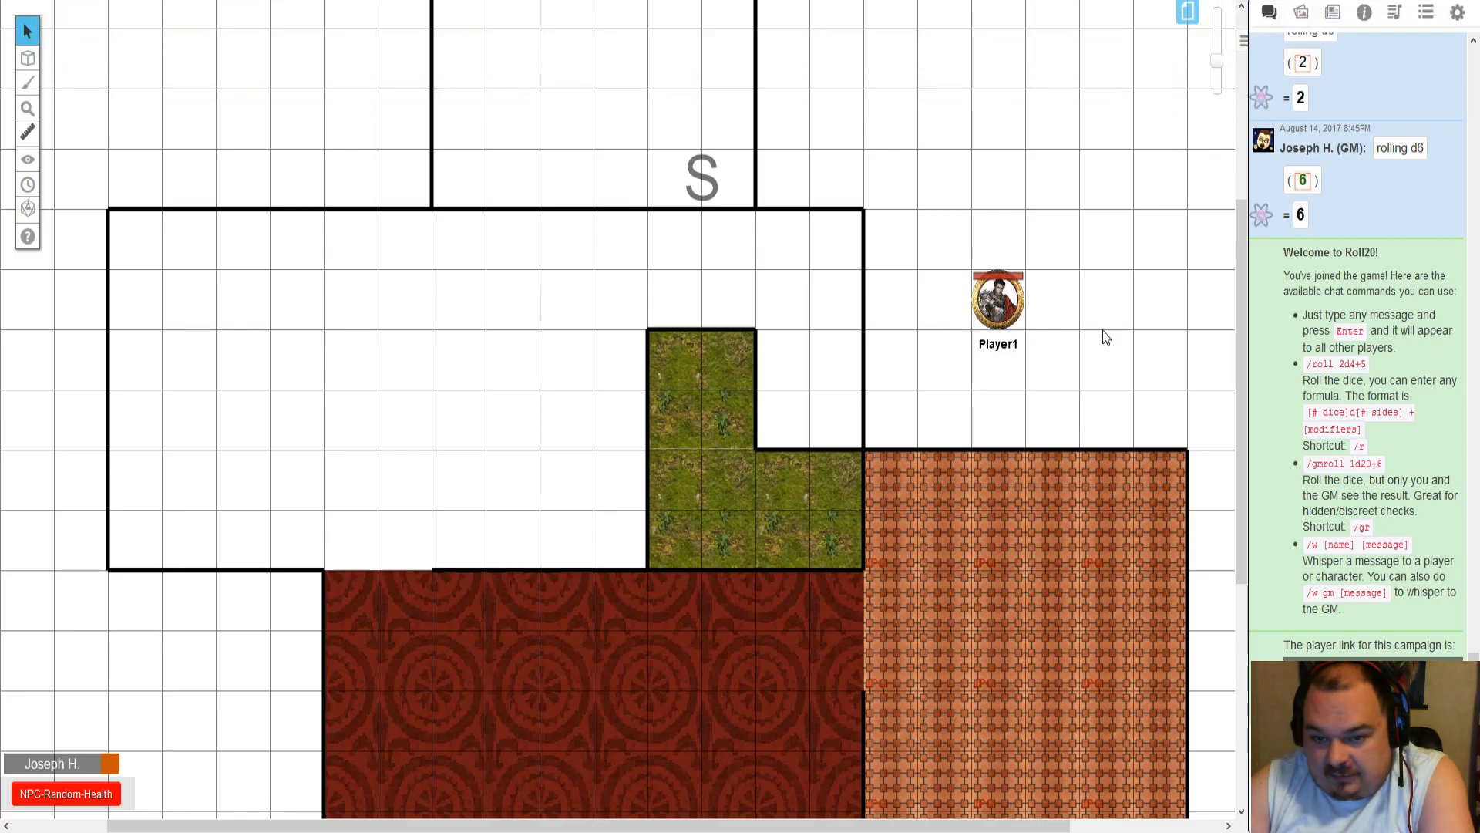
{"action": "scroll", "coordinate": [1103, 331], "scroll_direction": "down", "scroll_amount": 3}
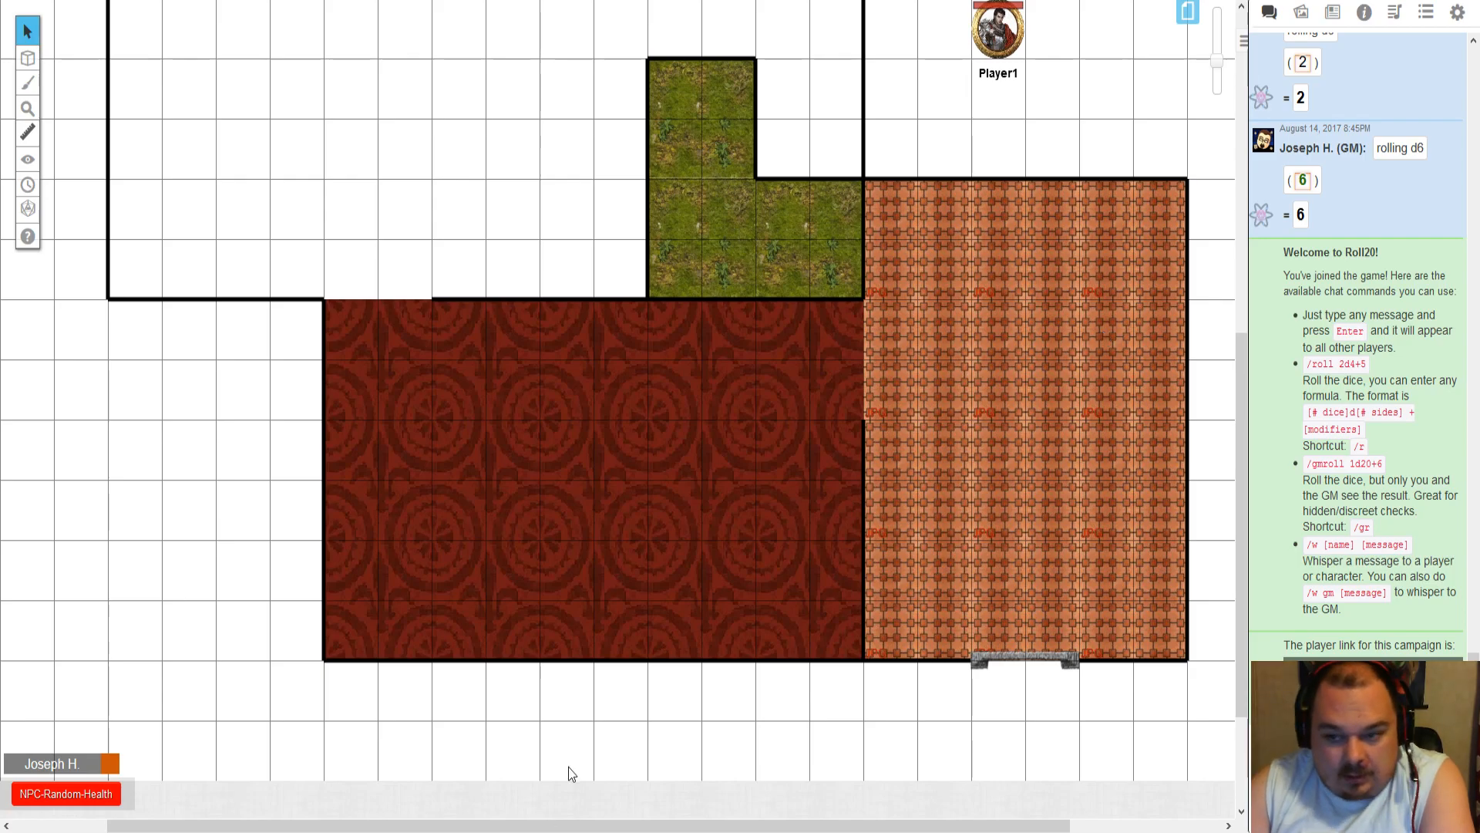
{"action": "scroll", "coordinate": [780, 564], "scroll_direction": "up", "scroll_amount": 8}
{"action": "scroll", "coordinate": [788, 663], "scroll_direction": "down", "scroll_amount": 4}
{"action": "scroll", "coordinate": [788, 663], "scroll_direction": "up", "scroll_amount": 4}
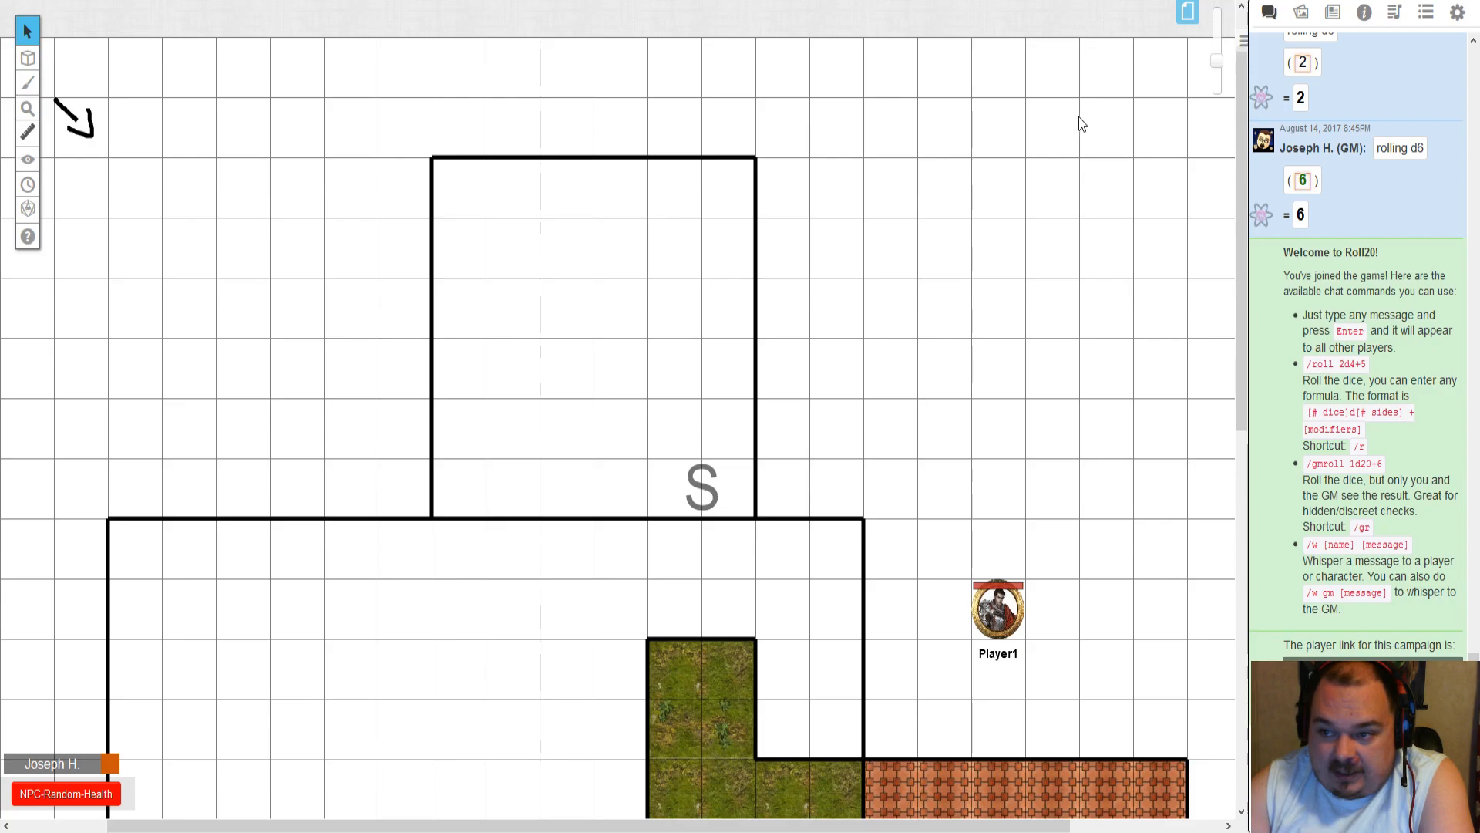
- Open the Standby page and look over the numbered rooms of its dungeon map
{"action": "left_click", "coordinate": [1187, 11]}
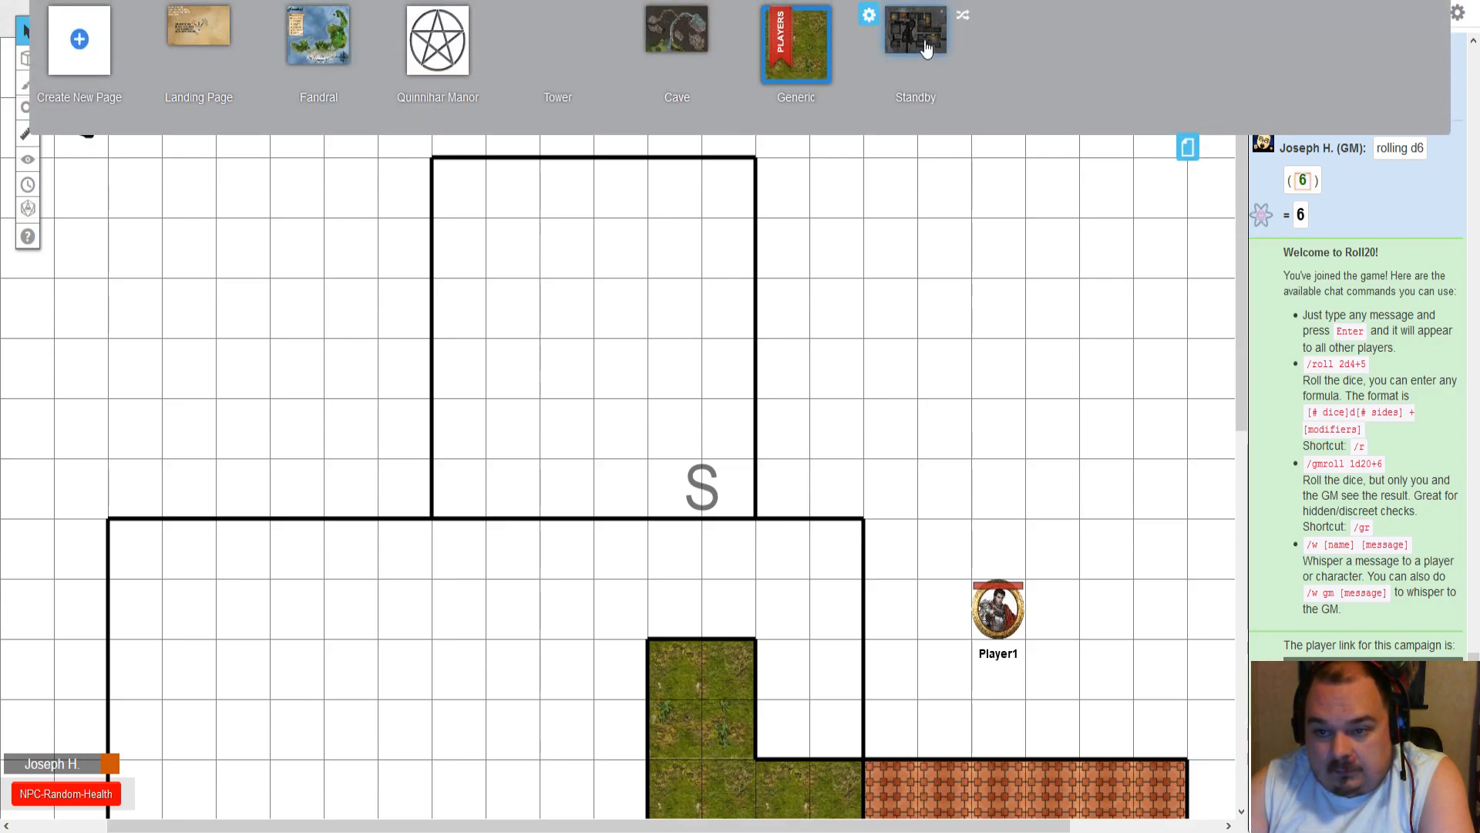
{"action": "left_click", "coordinate": [926, 47]}
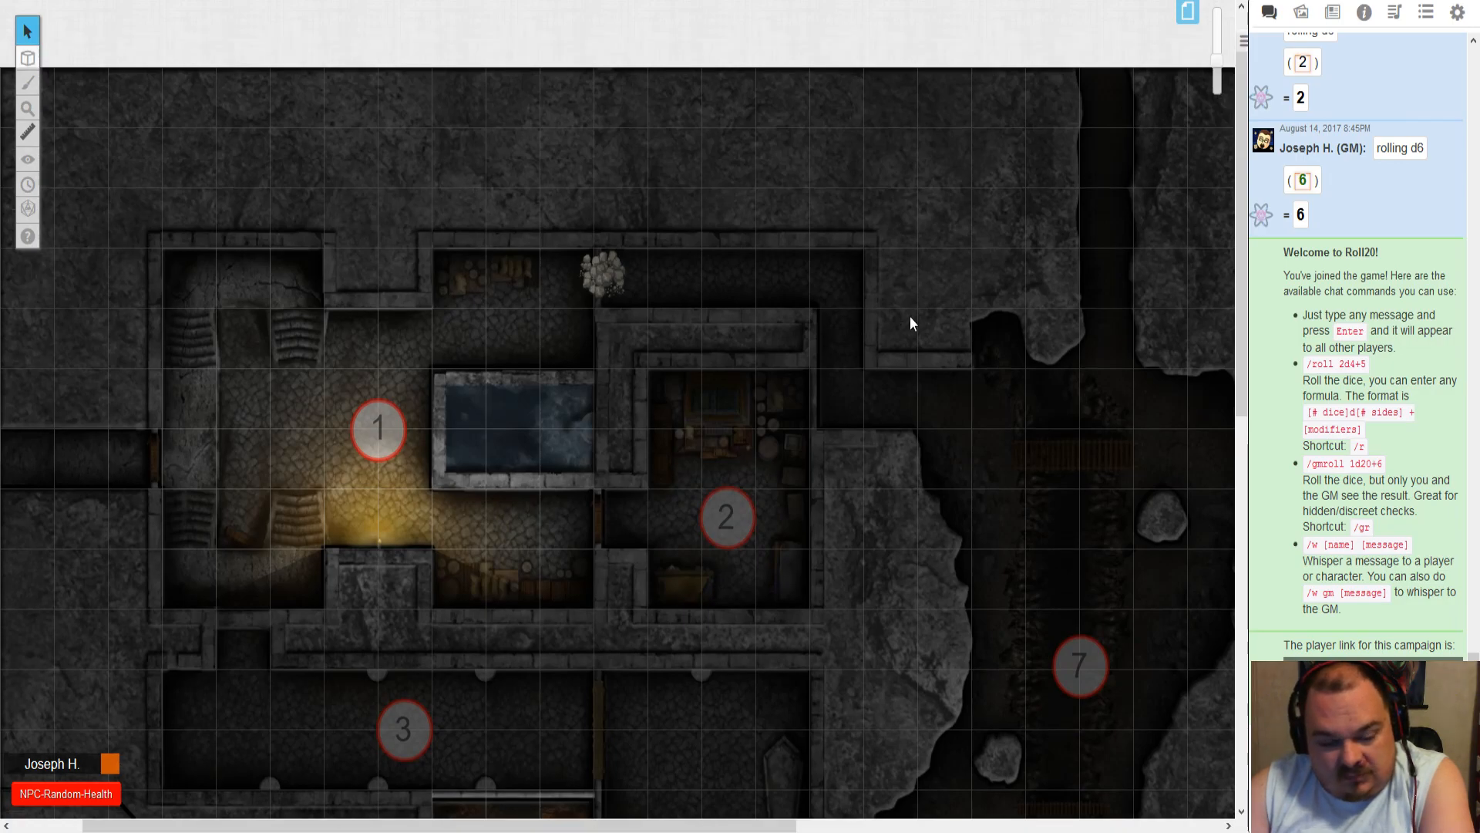
{"action": "left_click_drag", "start_coordinate": [1126, 390], "coordinate": [715, 343]}
{"action": "scroll", "coordinate": [715, 343], "scroll_direction": "down", "scroll_amount": 4}
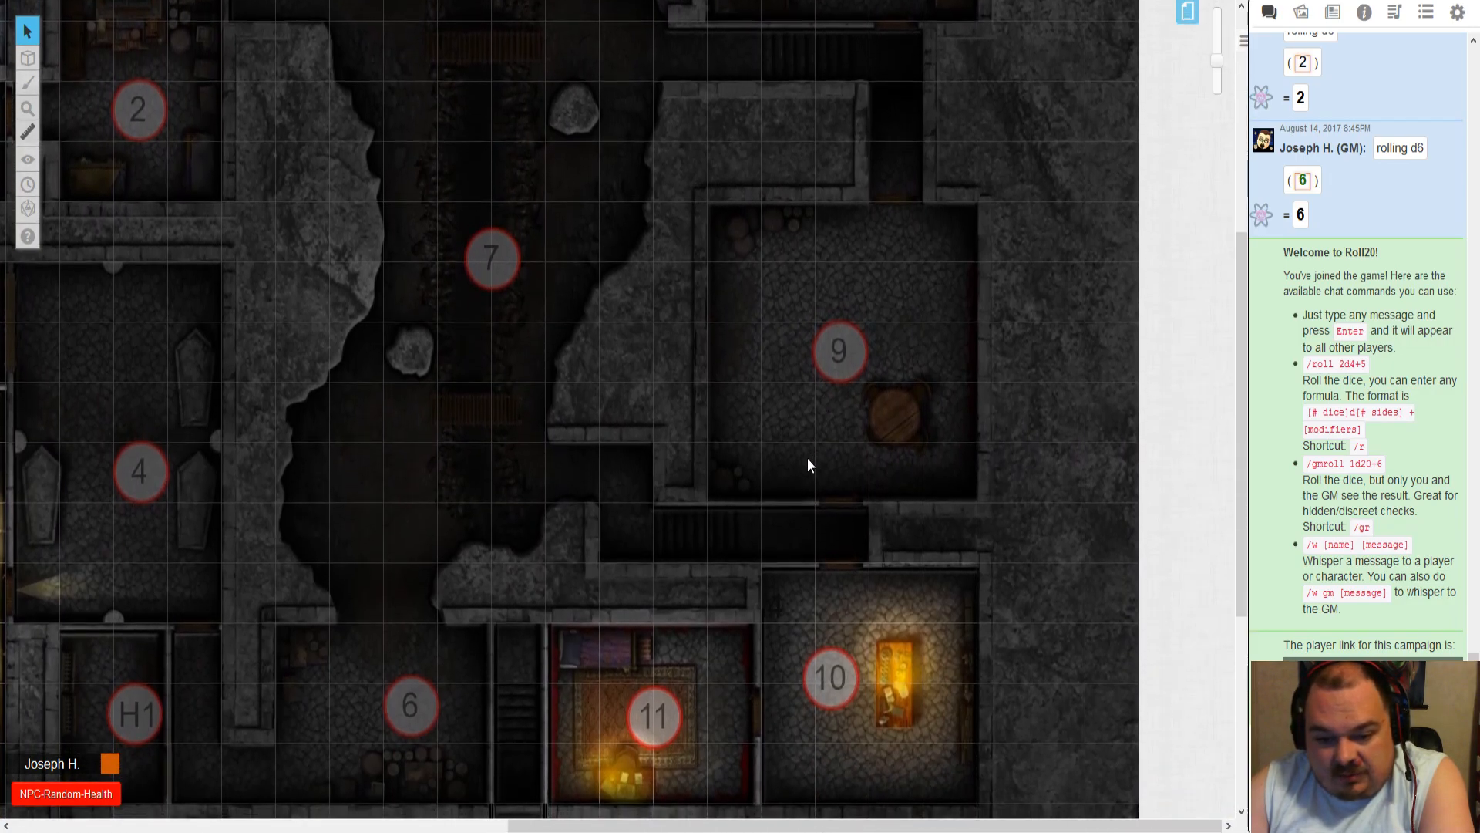
{"action": "scroll", "coordinate": [807, 451], "scroll_direction": "down", "scroll_amount": 5}
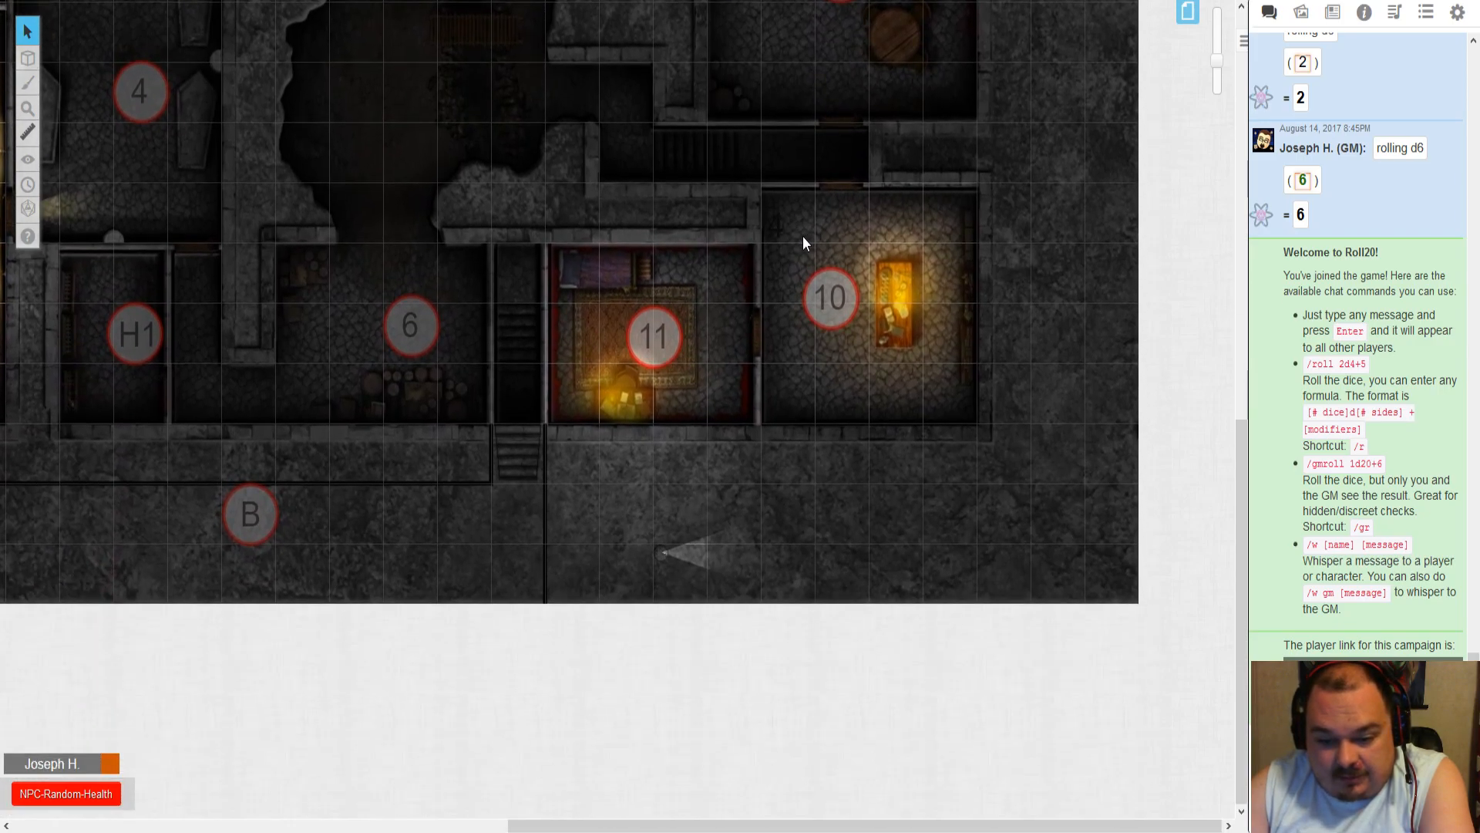
{"action": "scroll", "coordinate": [805, 236], "scroll_direction": "left", "scroll_amount": 5}
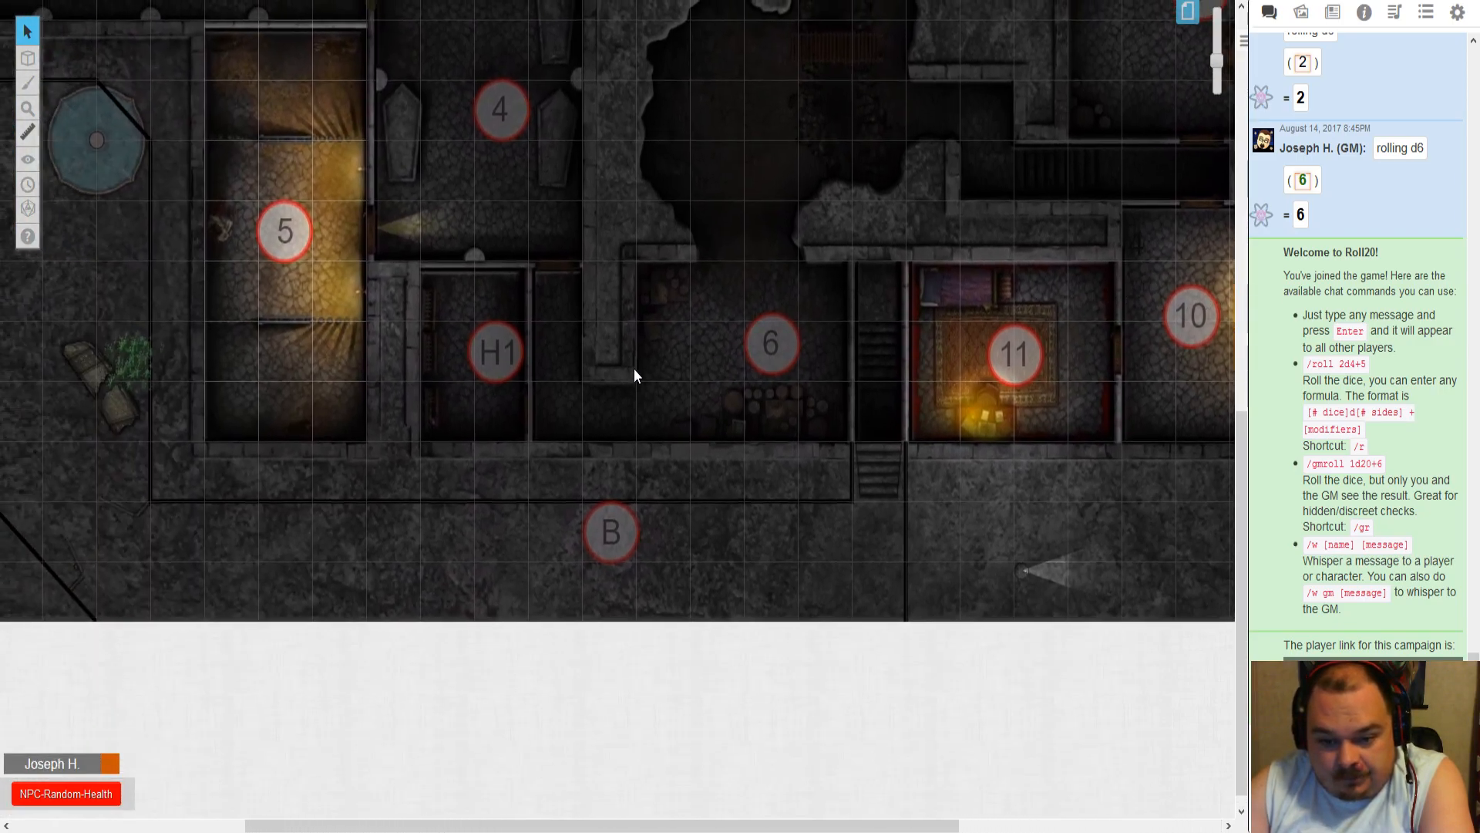
{"action": "scroll", "coordinate": [477, 380], "scroll_direction": "left", "scroll_amount": 4}
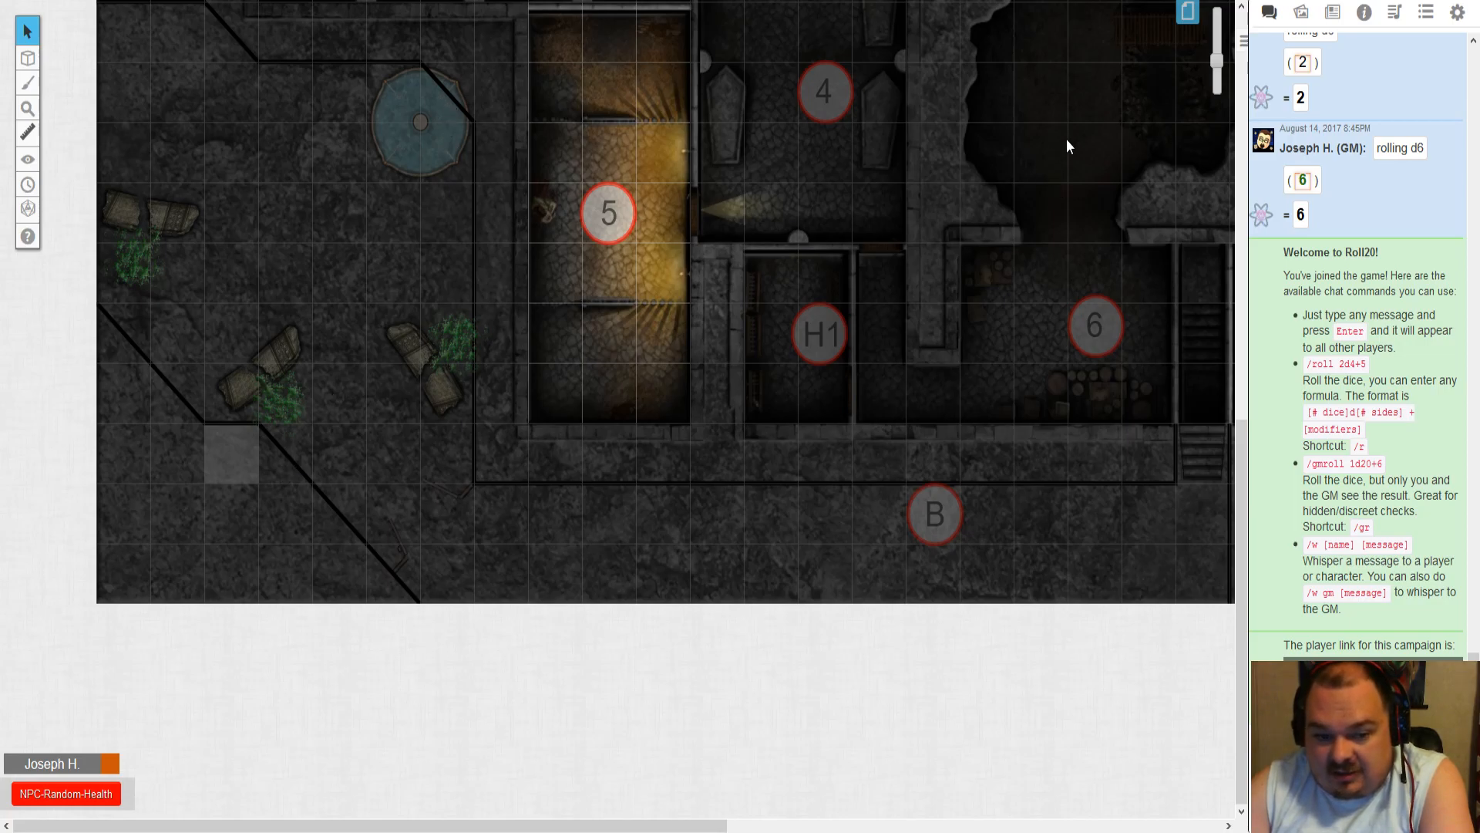
- Create a new page and open it
{"action": "left_click", "coordinate": [1188, 13]}
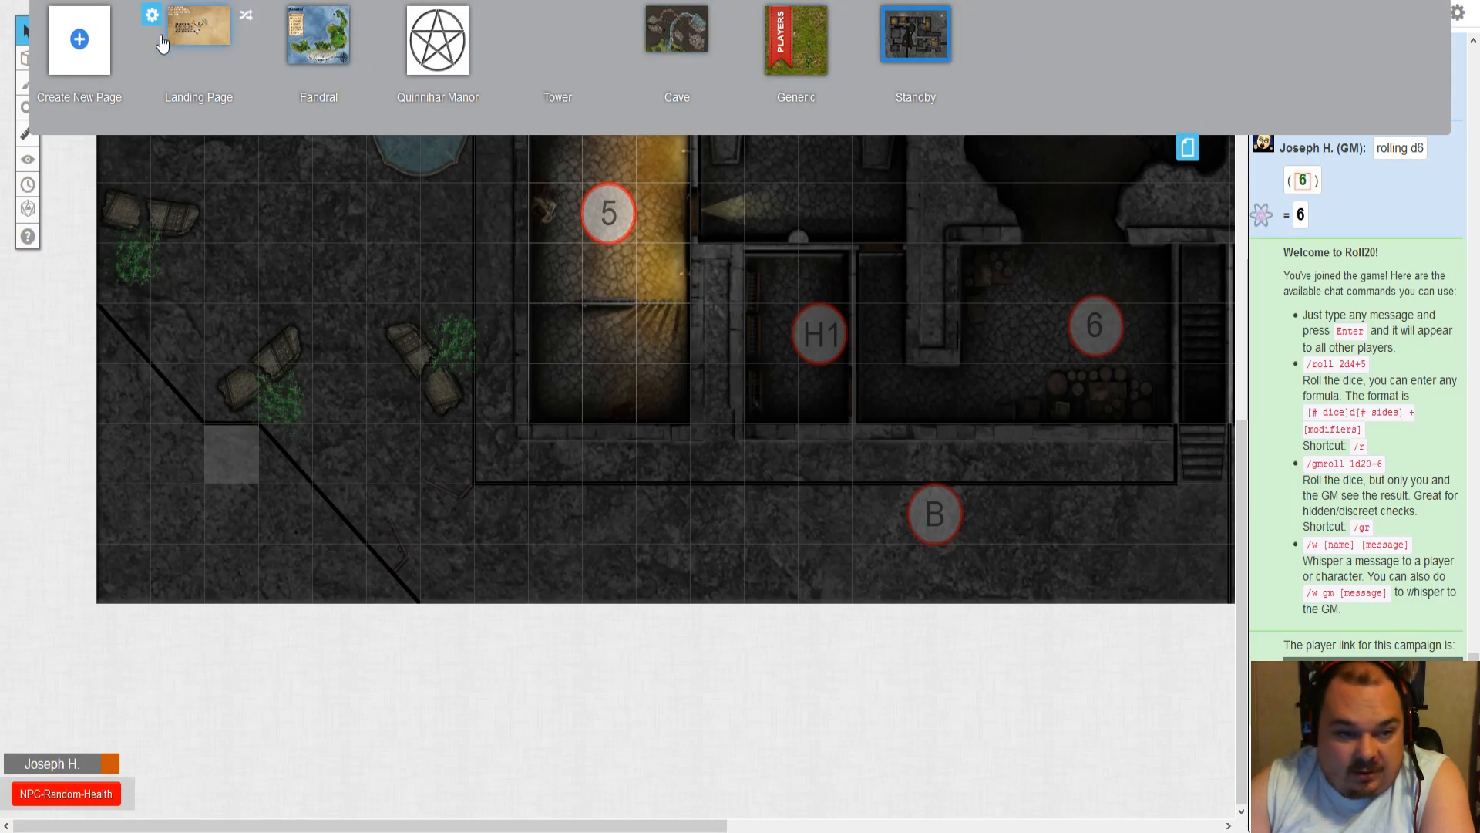
{"action": "left_click", "coordinate": [80, 54]}
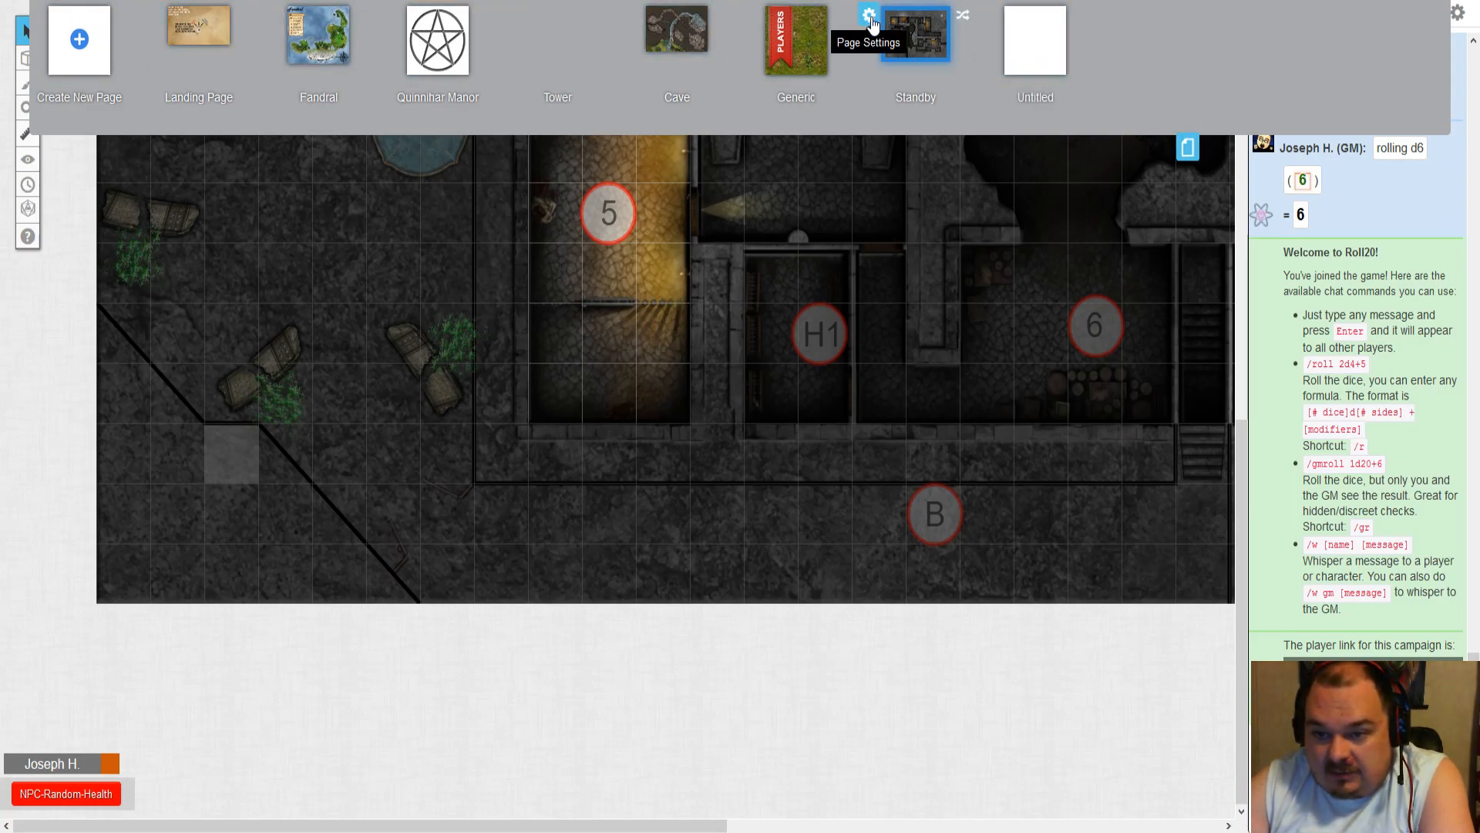
{"action": "left_click", "coordinate": [871, 18]}
{"action": "left_click", "coordinate": [861, 50]}
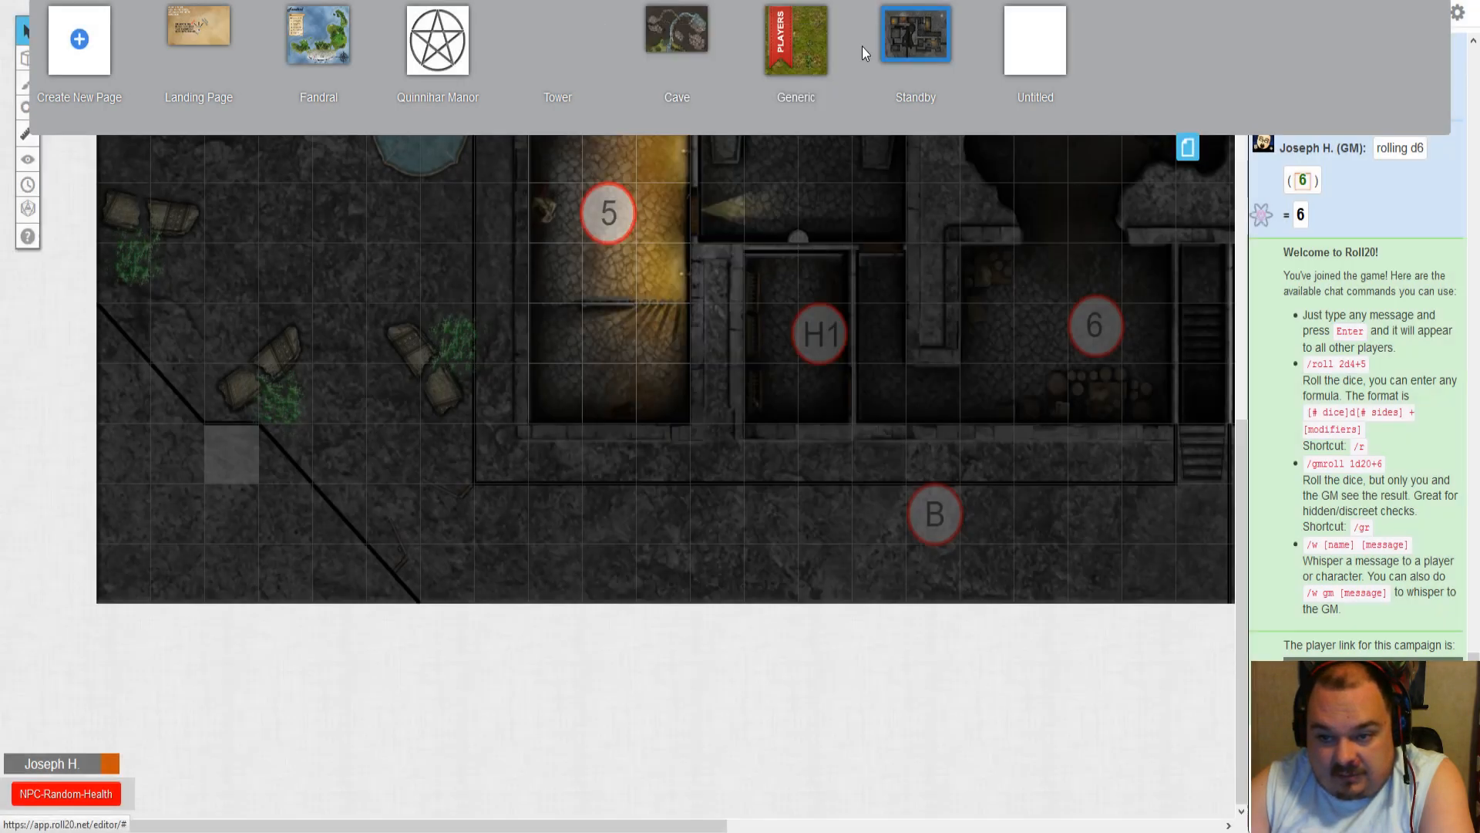
{"action": "left_click", "coordinate": [1026, 52]}
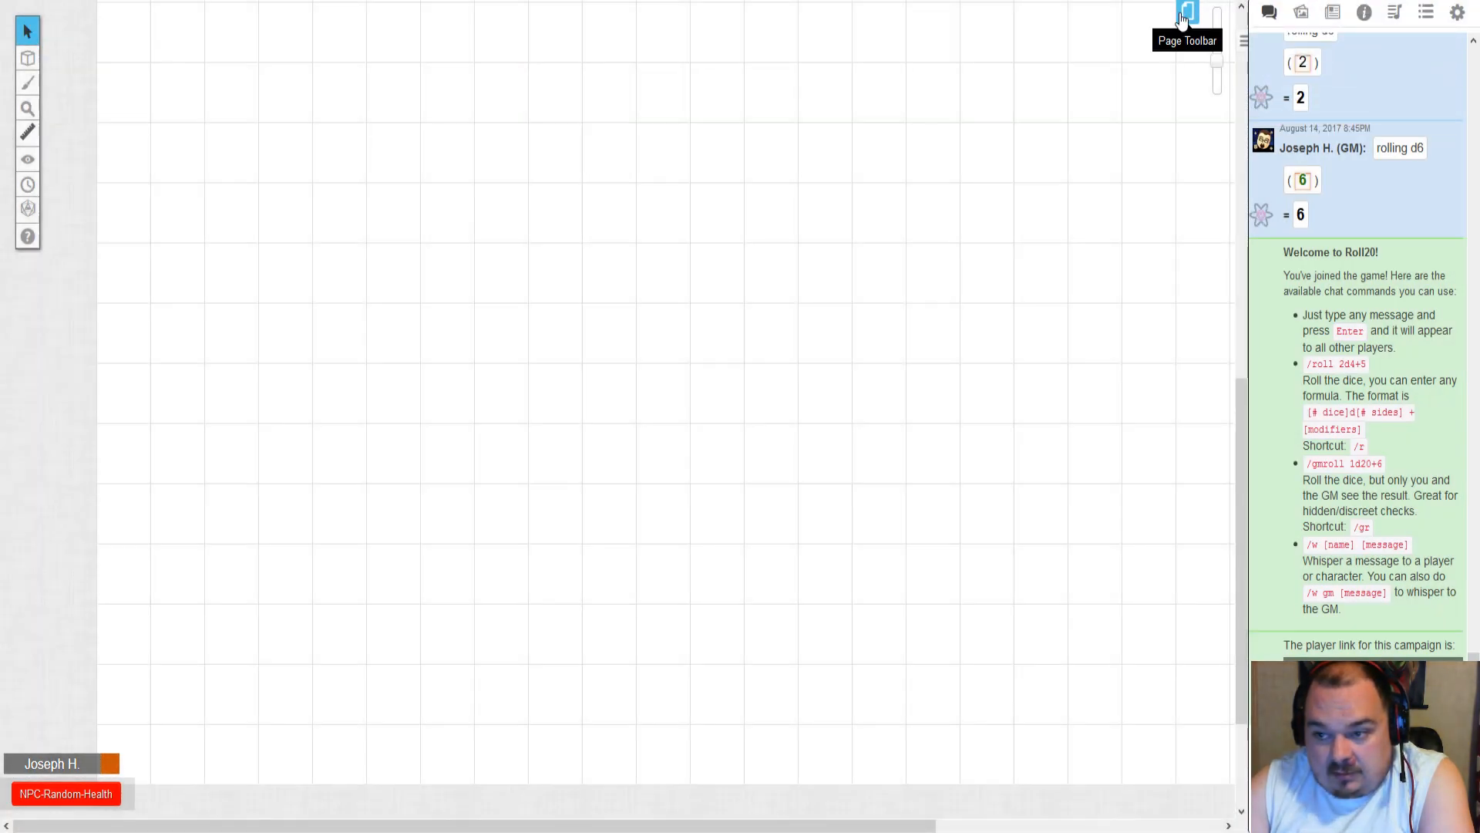
- Set the Untitled page's size to 33 by 23 units
{"action": "left_click", "coordinate": [1188, 13]}
{"action": "left_click", "coordinate": [996, 21]}
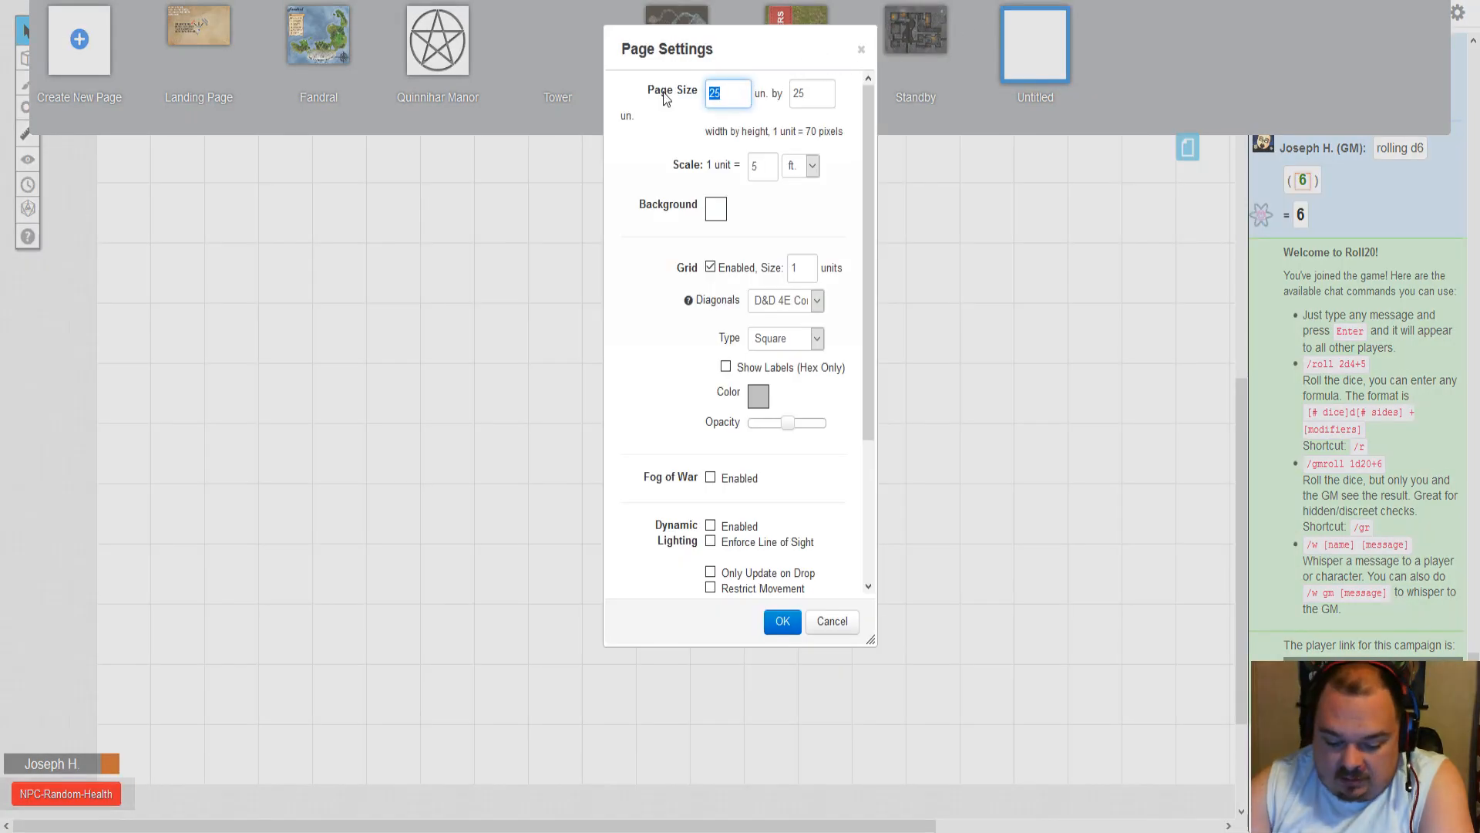
{"action": "key", "text": "Tab"}
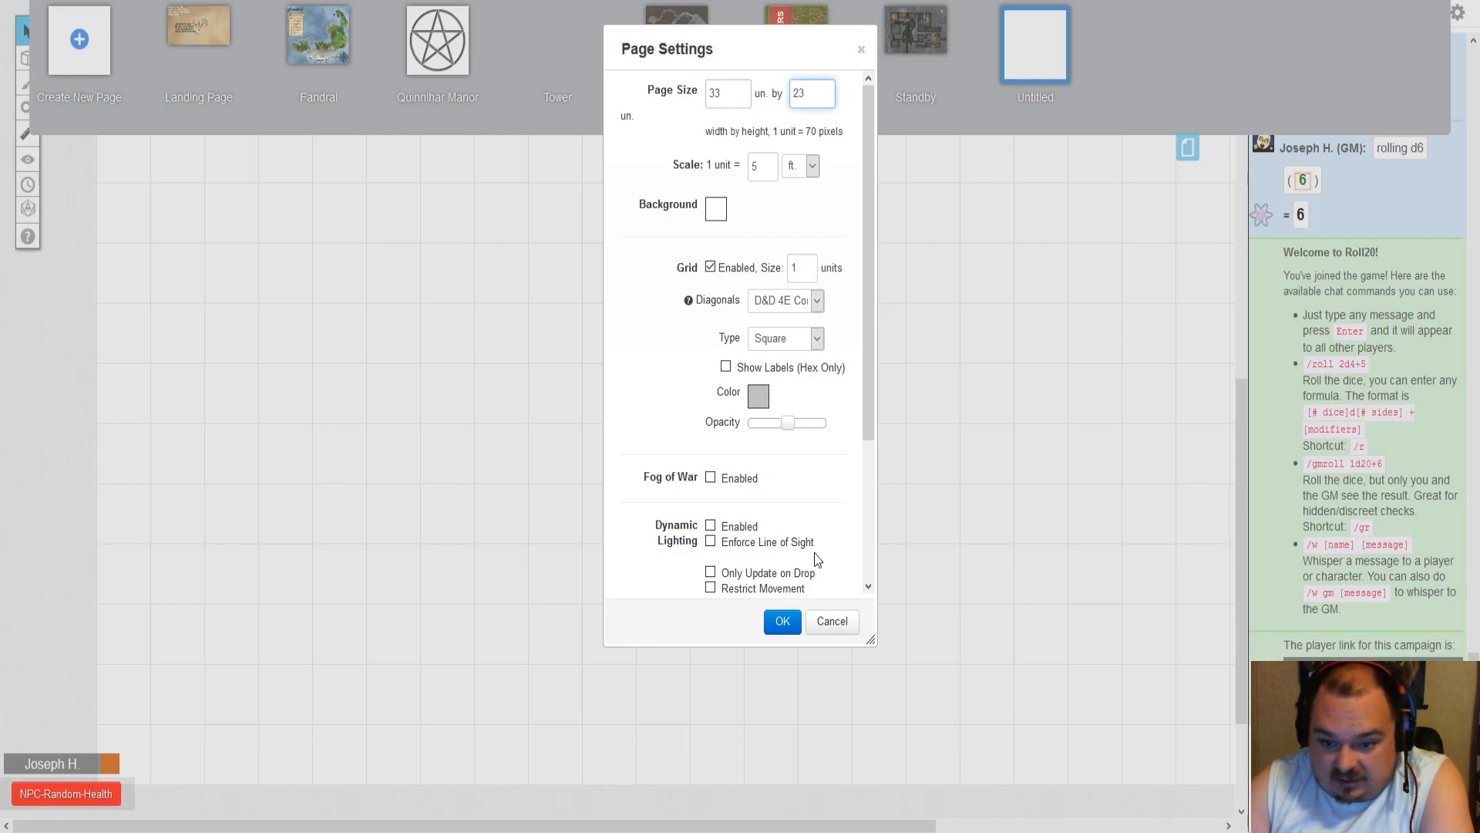
{"action": "left_click", "coordinate": [783, 622]}
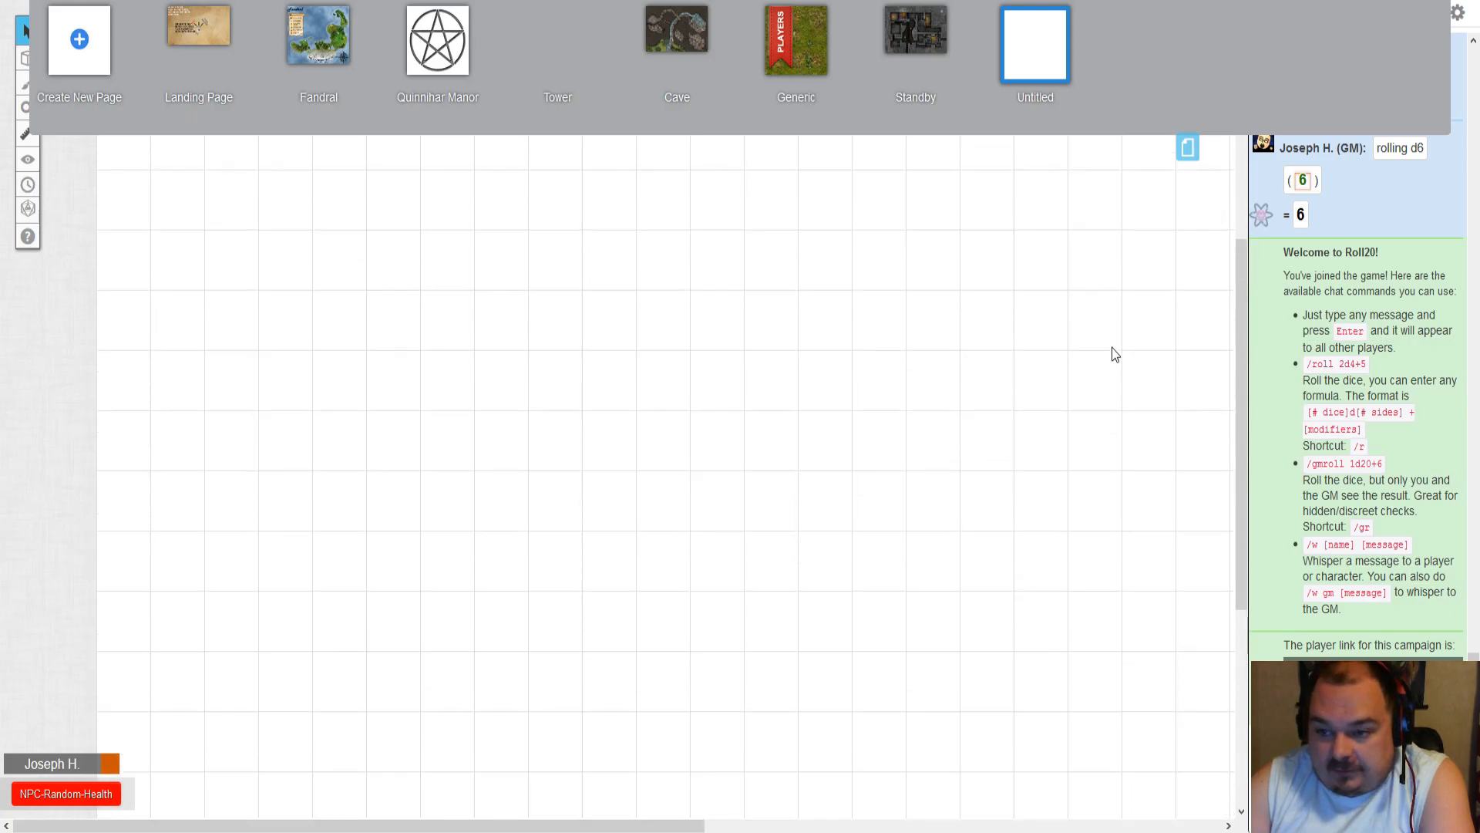
{"action": "left_click", "coordinate": [1187, 148]}
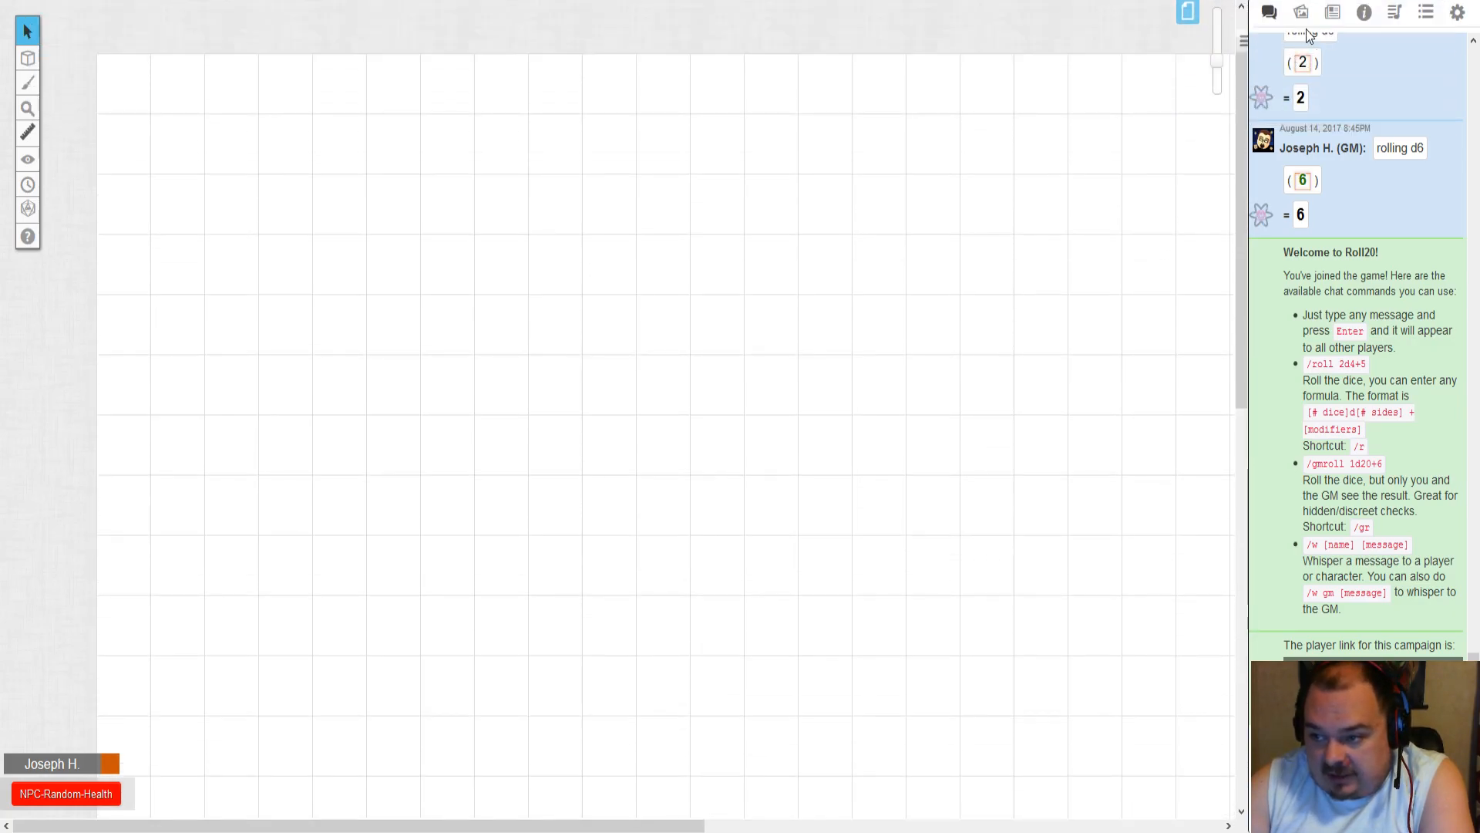
- Browse the uploaded images to the redbrand hideout maps and switch to the Map & Background layer
{"action": "left_click", "coordinate": [1311, 30]}
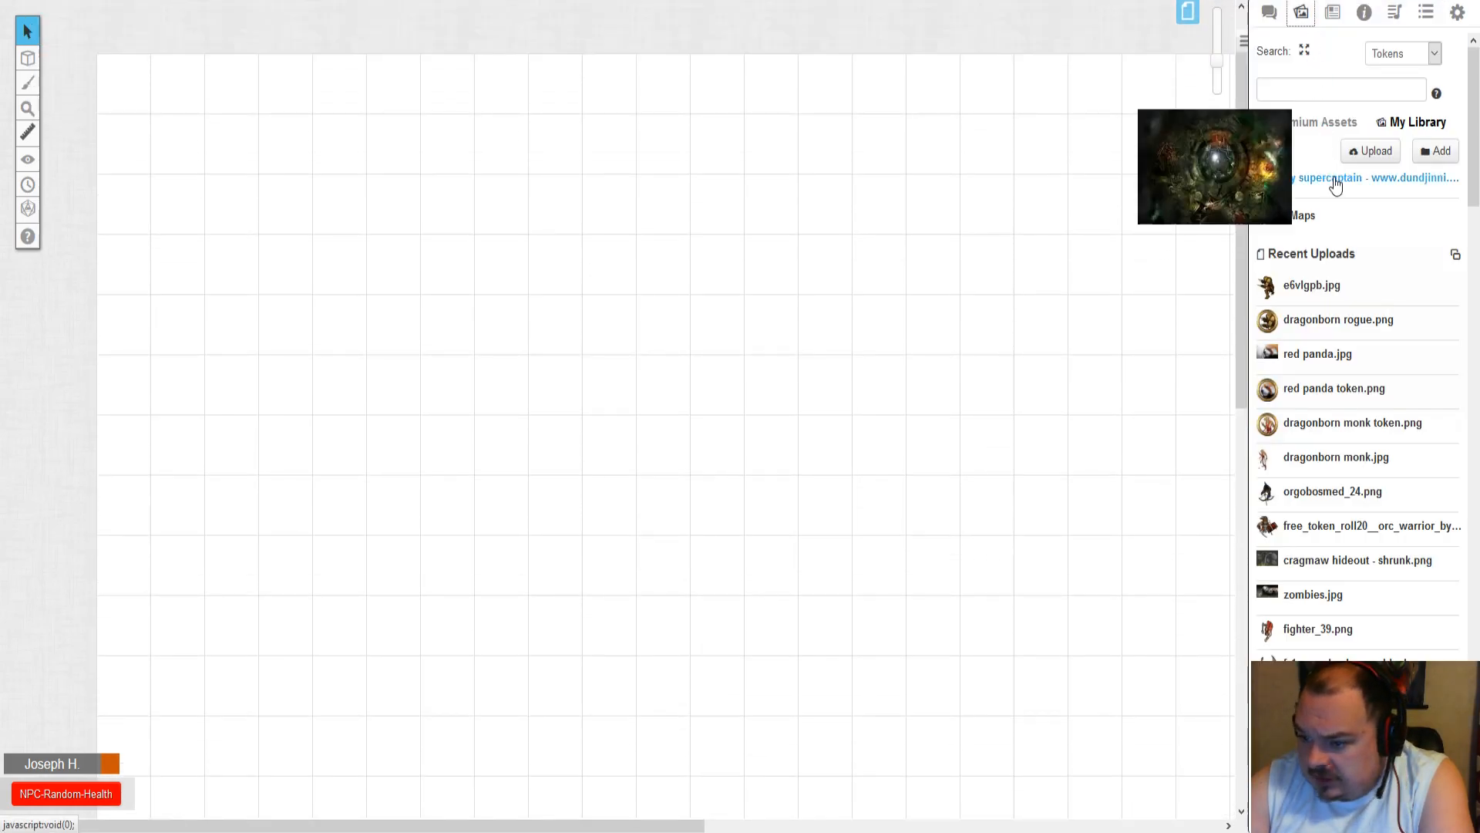
{"action": "scroll", "coordinate": [1392, 266], "scroll_direction": "down", "scroll_amount": 5}
{"action": "scroll", "coordinate": [1402, 276], "scroll_direction": "down", "scroll_amount": 5}
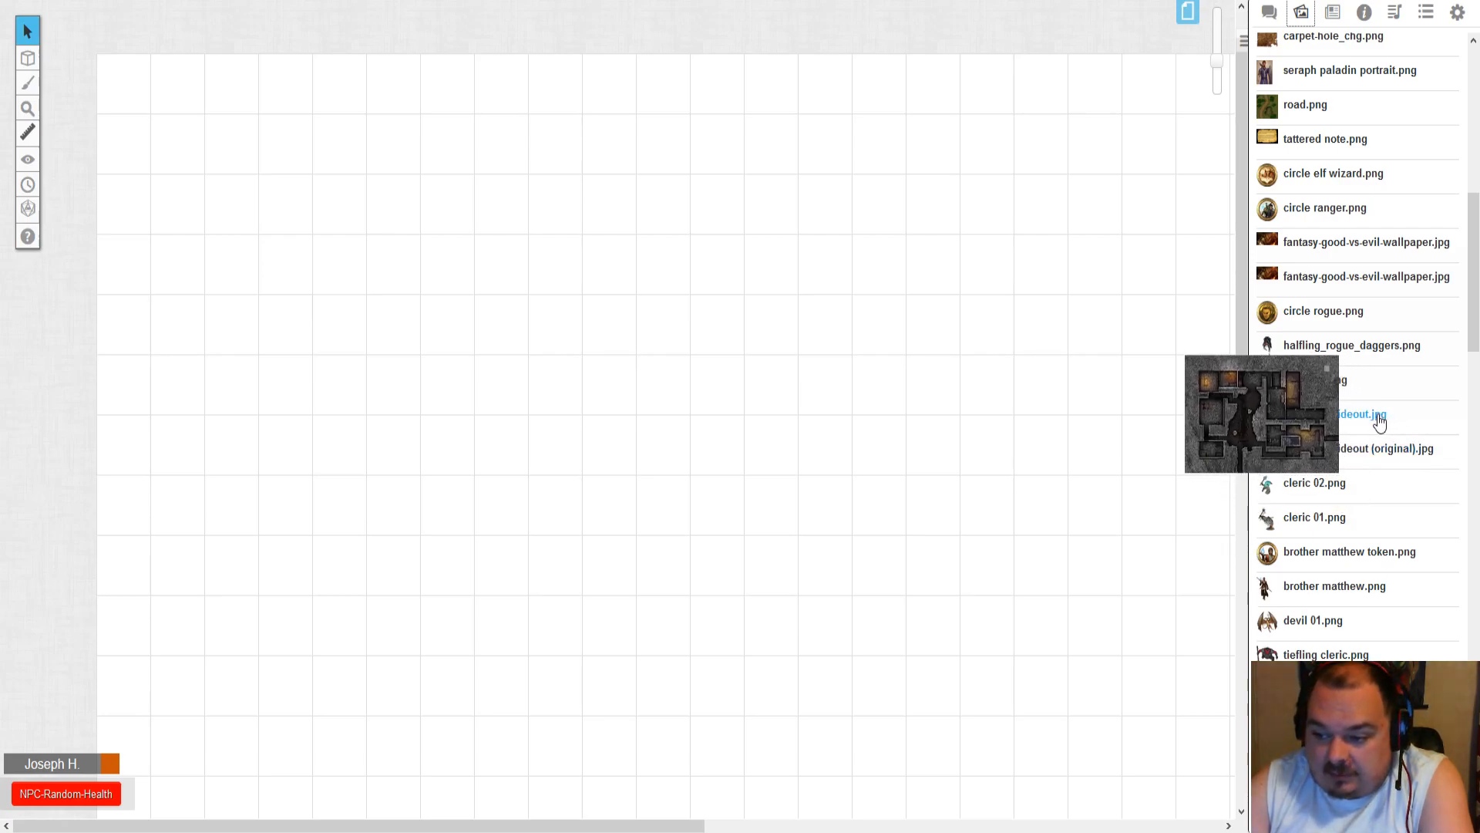
{"action": "mouse_move", "coordinate": [1379, 422]}
{"action": "left_mouse_down"}
{"action": "mouse_move", "coordinate": [1278, 419]}
{"action": "mouse_move", "coordinate": [1403, 420]}
{"action": "left_mouse_up"}
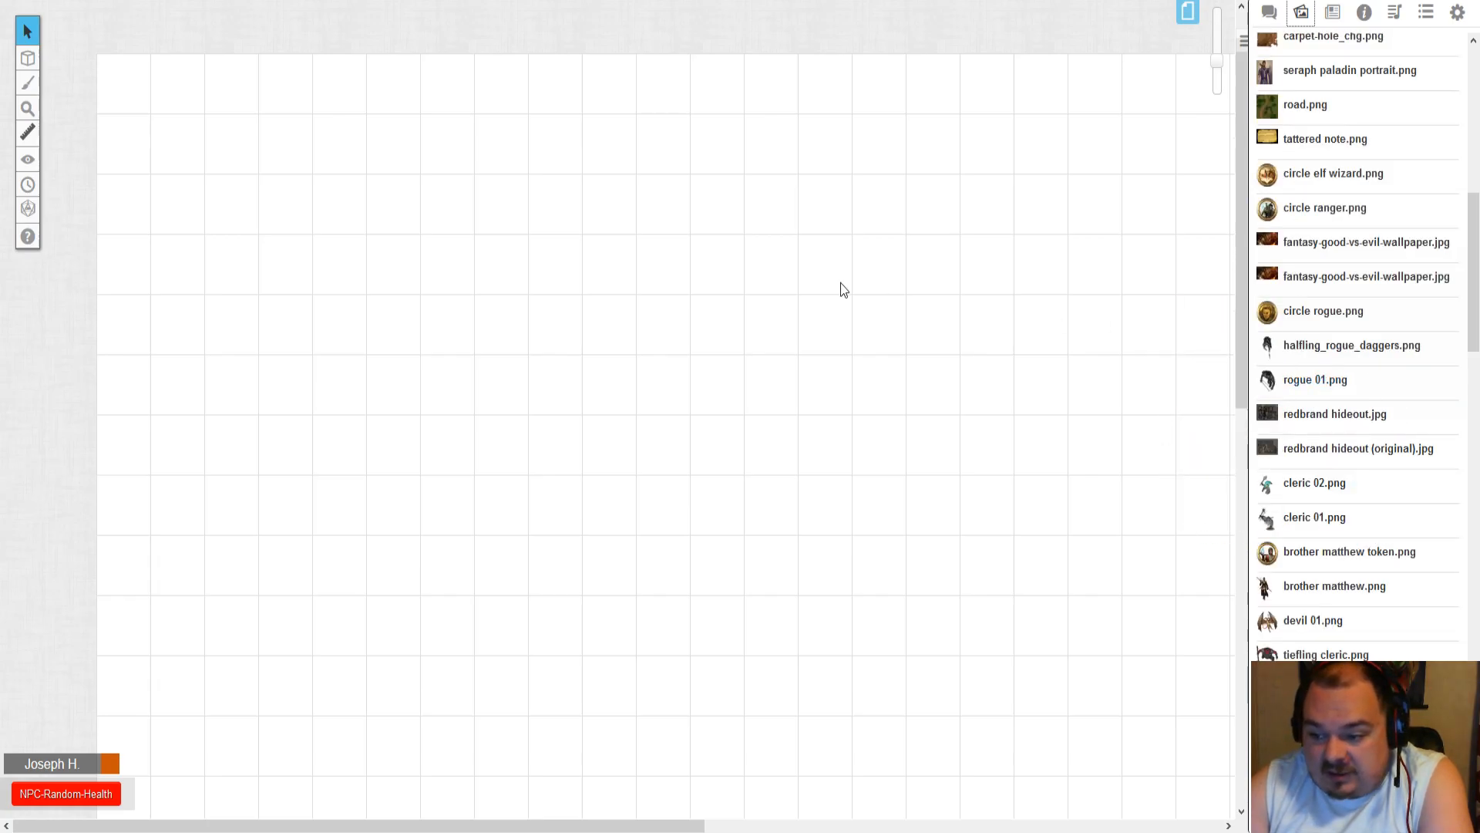
{"action": "mouse_move", "coordinate": [28, 58]}
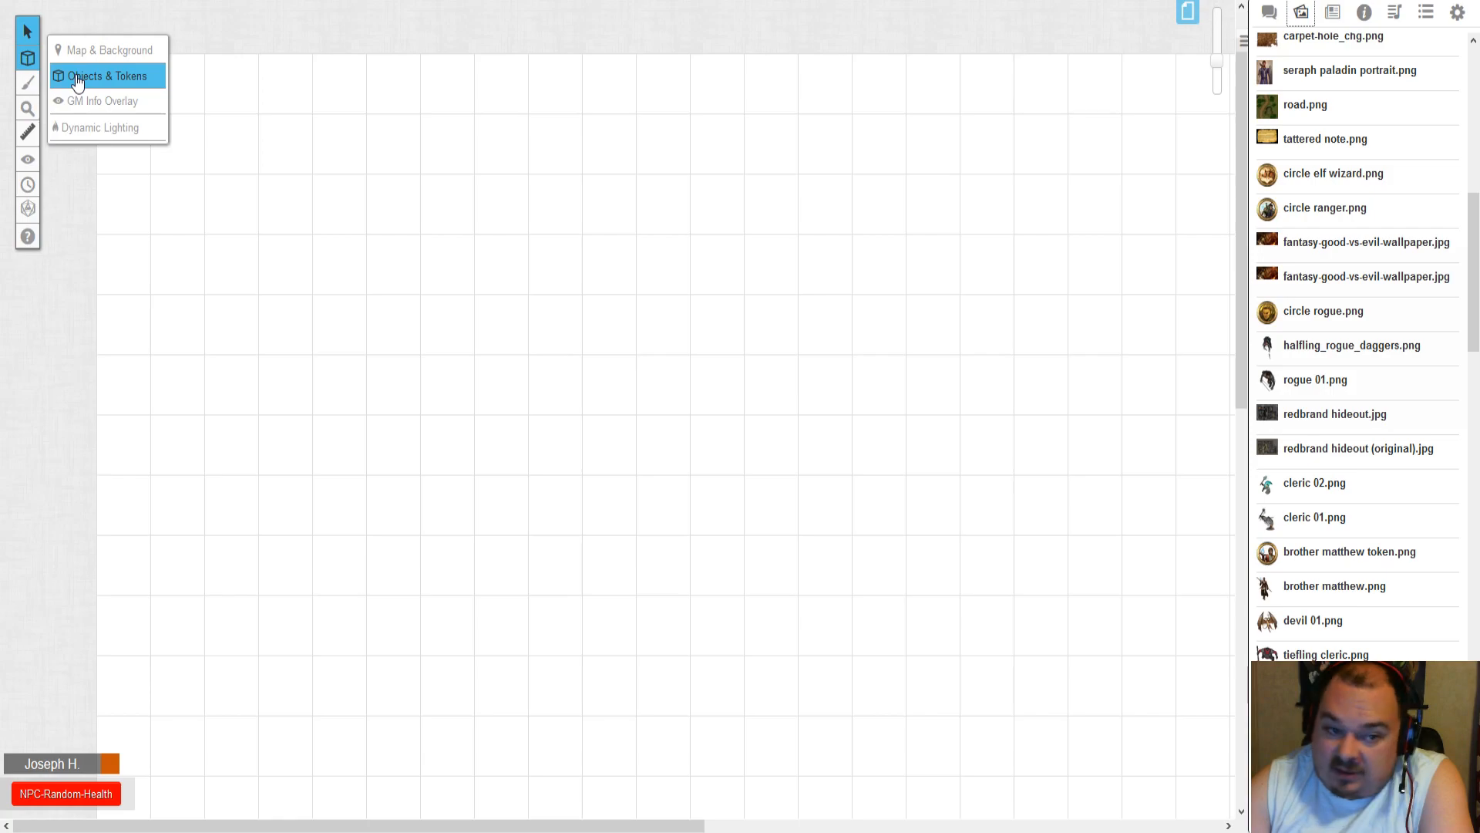
{"action": "left_click", "coordinate": [108, 52]}
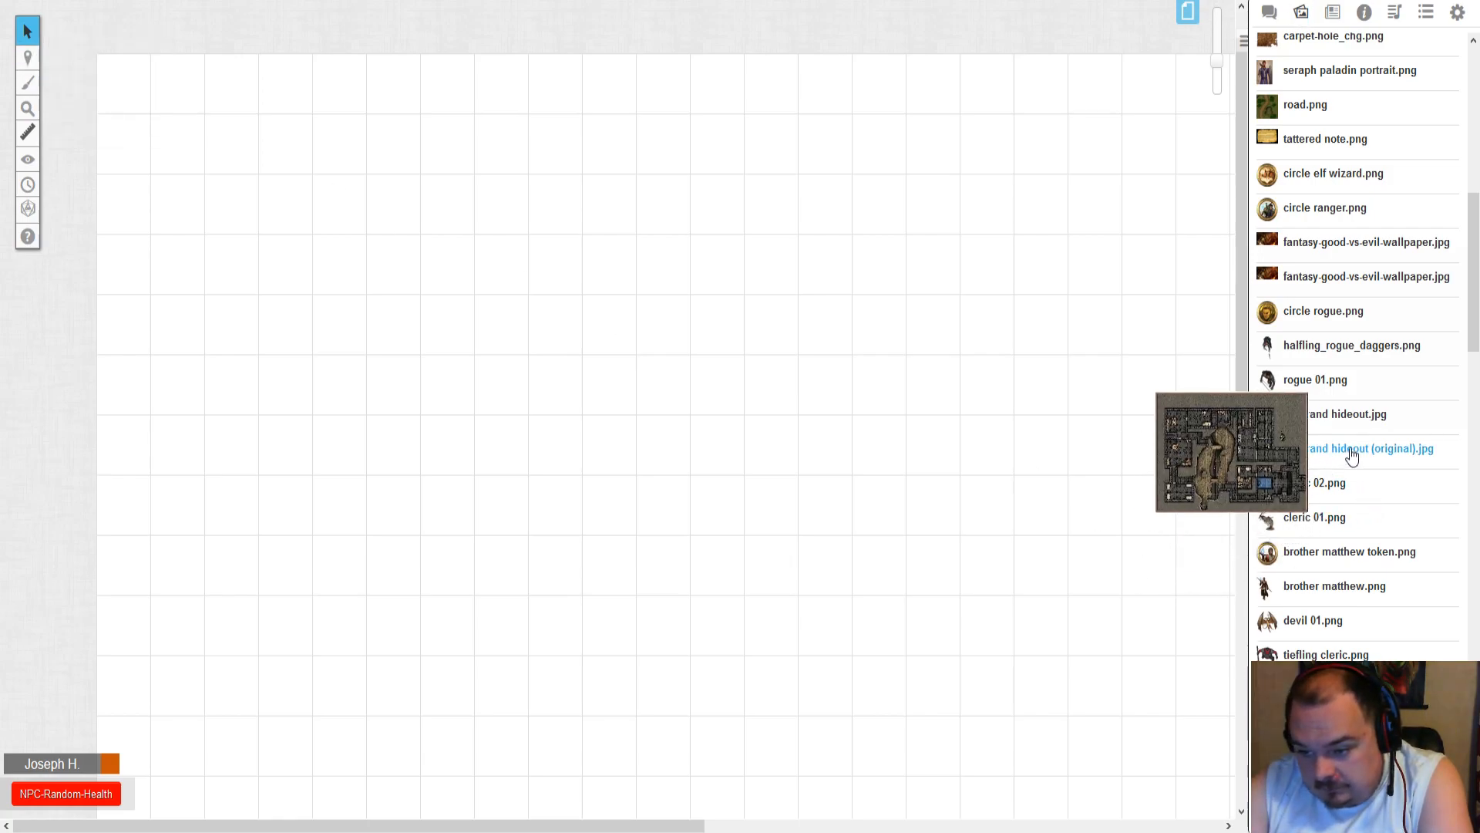
- Place redbrand hideout.jpg on the page, move it to the upper-left page corner and enlarge it to about 19 by 12 squares
{"action": "left_click_drag", "start_coordinate": [1367, 424], "coordinate": [717, 327]}
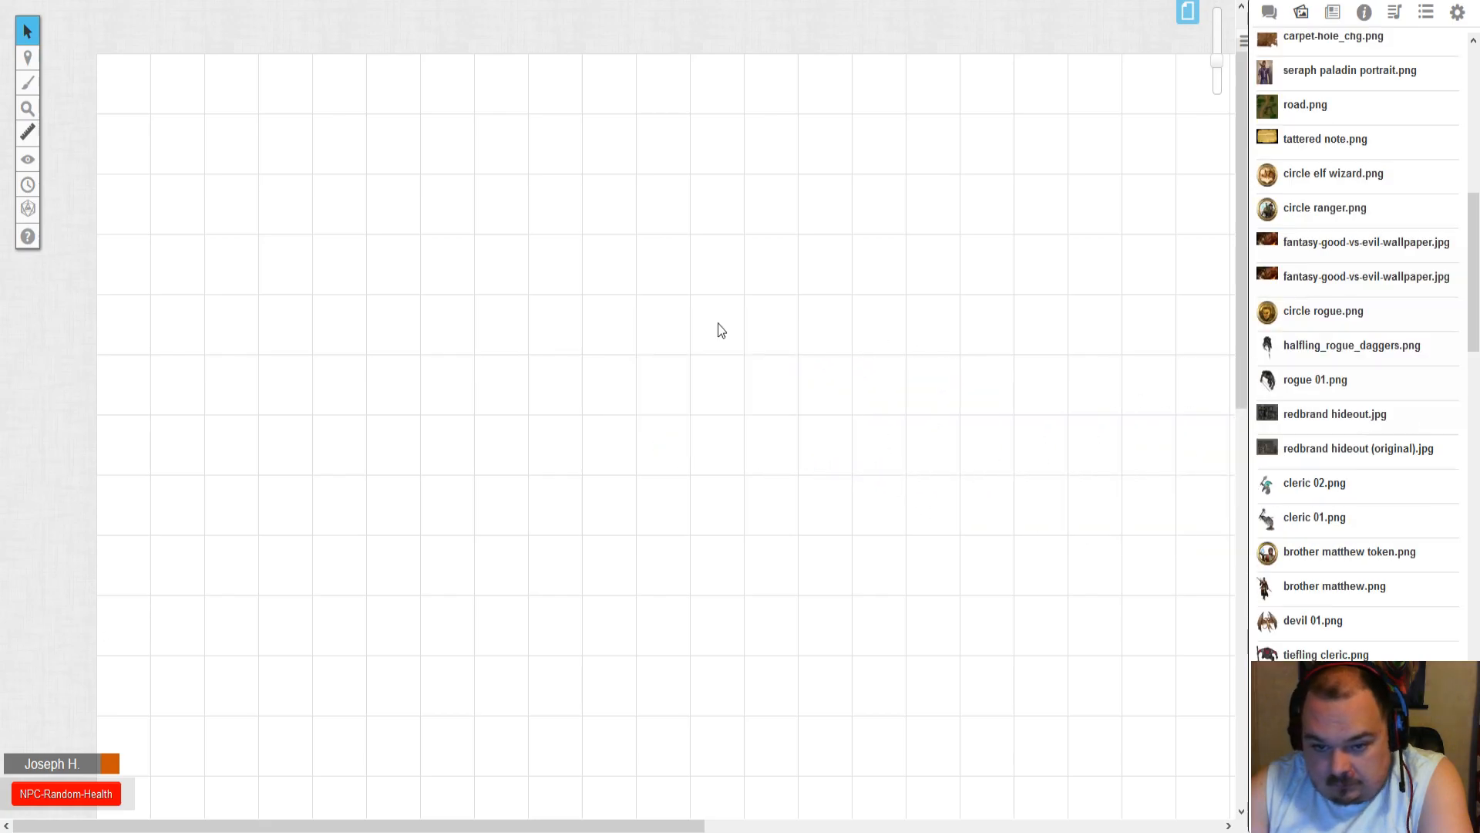
{"action": "scroll", "coordinate": [781, 306], "scroll_direction": "up", "scroll_amount": 1}
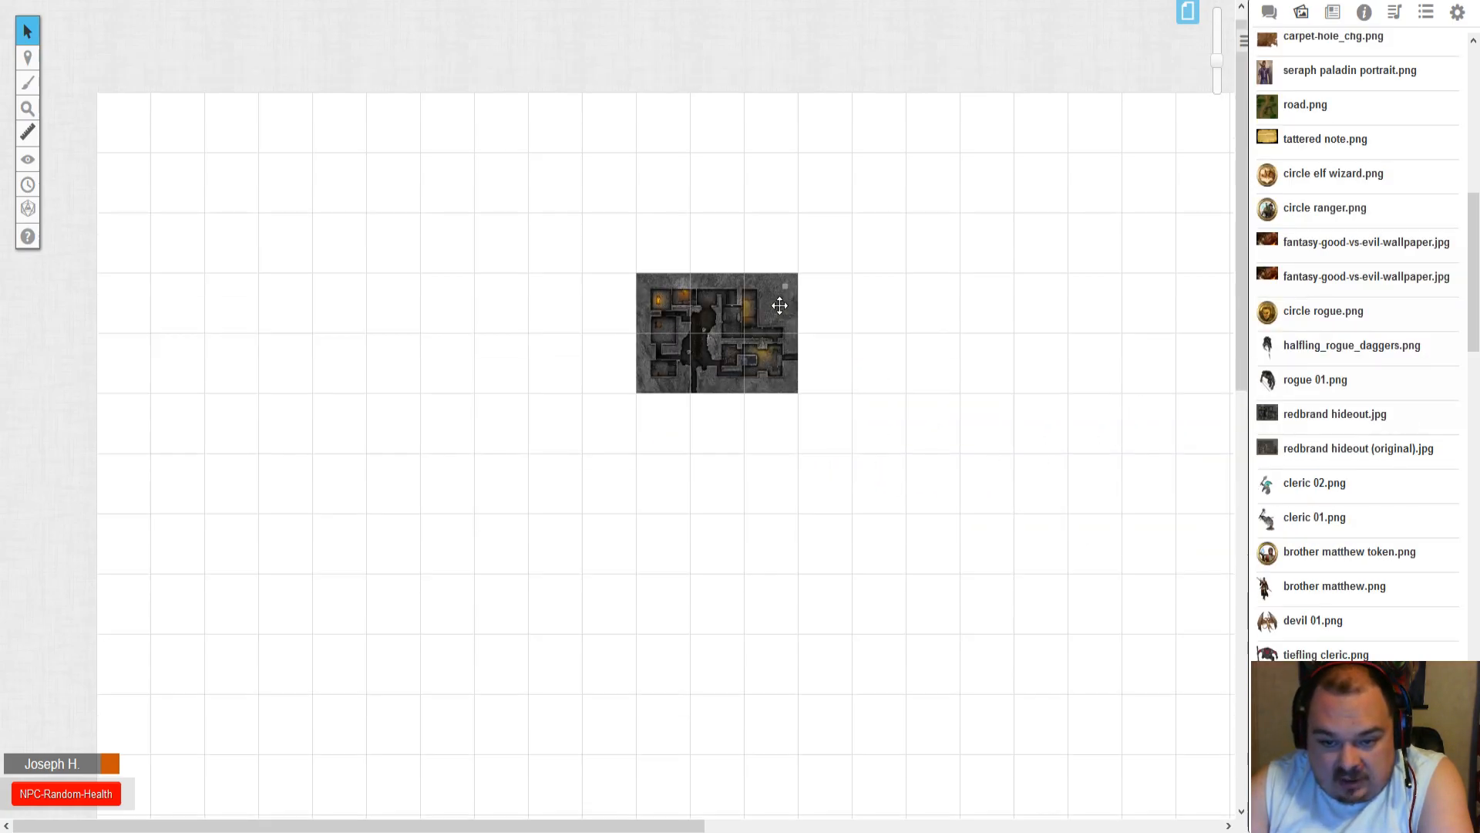
{"action": "left_click_drag", "start_coordinate": [764, 318], "coordinate": [231, 143]}
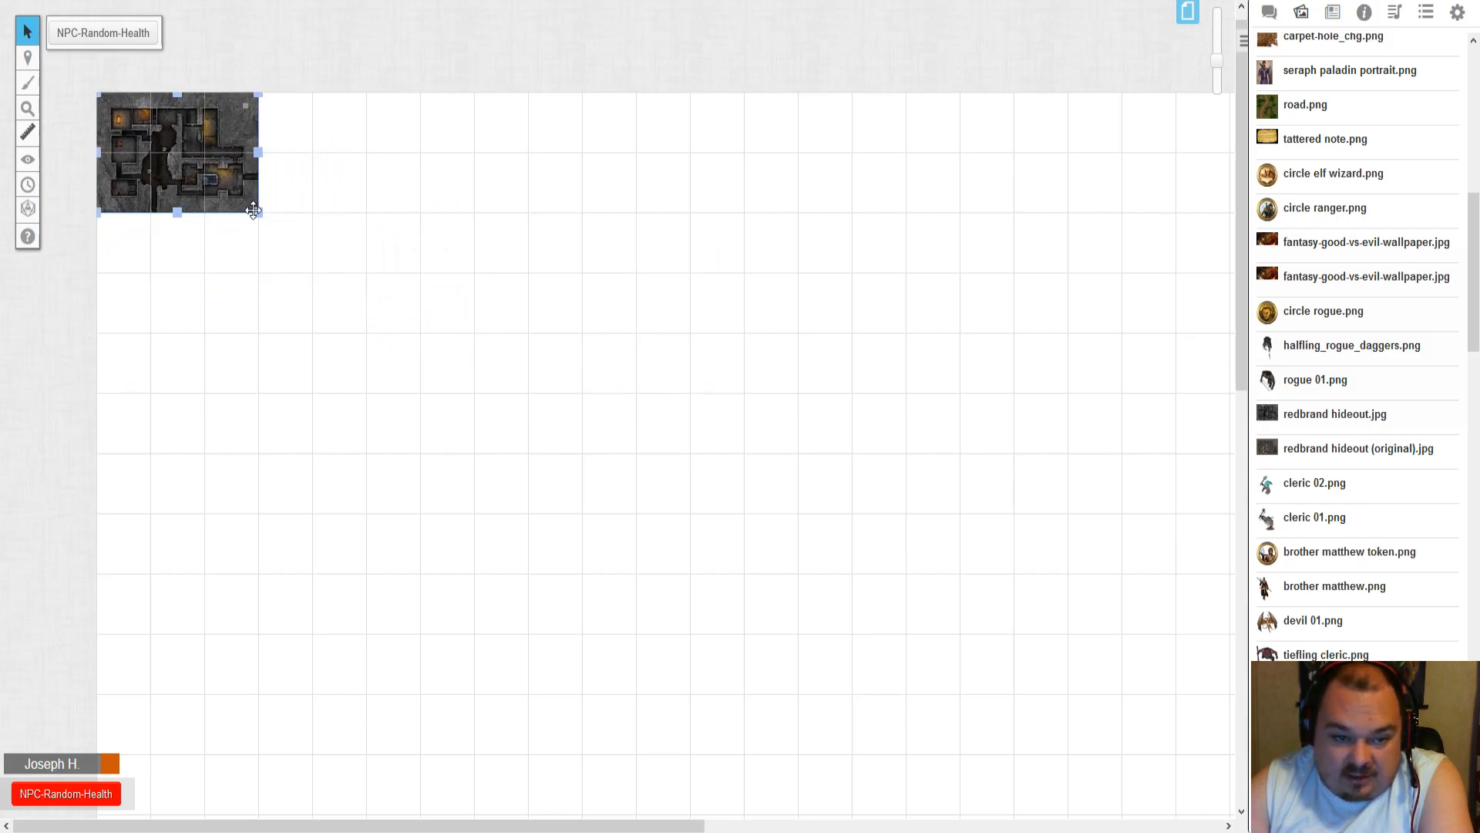
{"action": "left_click_drag", "start_coordinate": [258, 213], "coordinate": [1137, 673]}
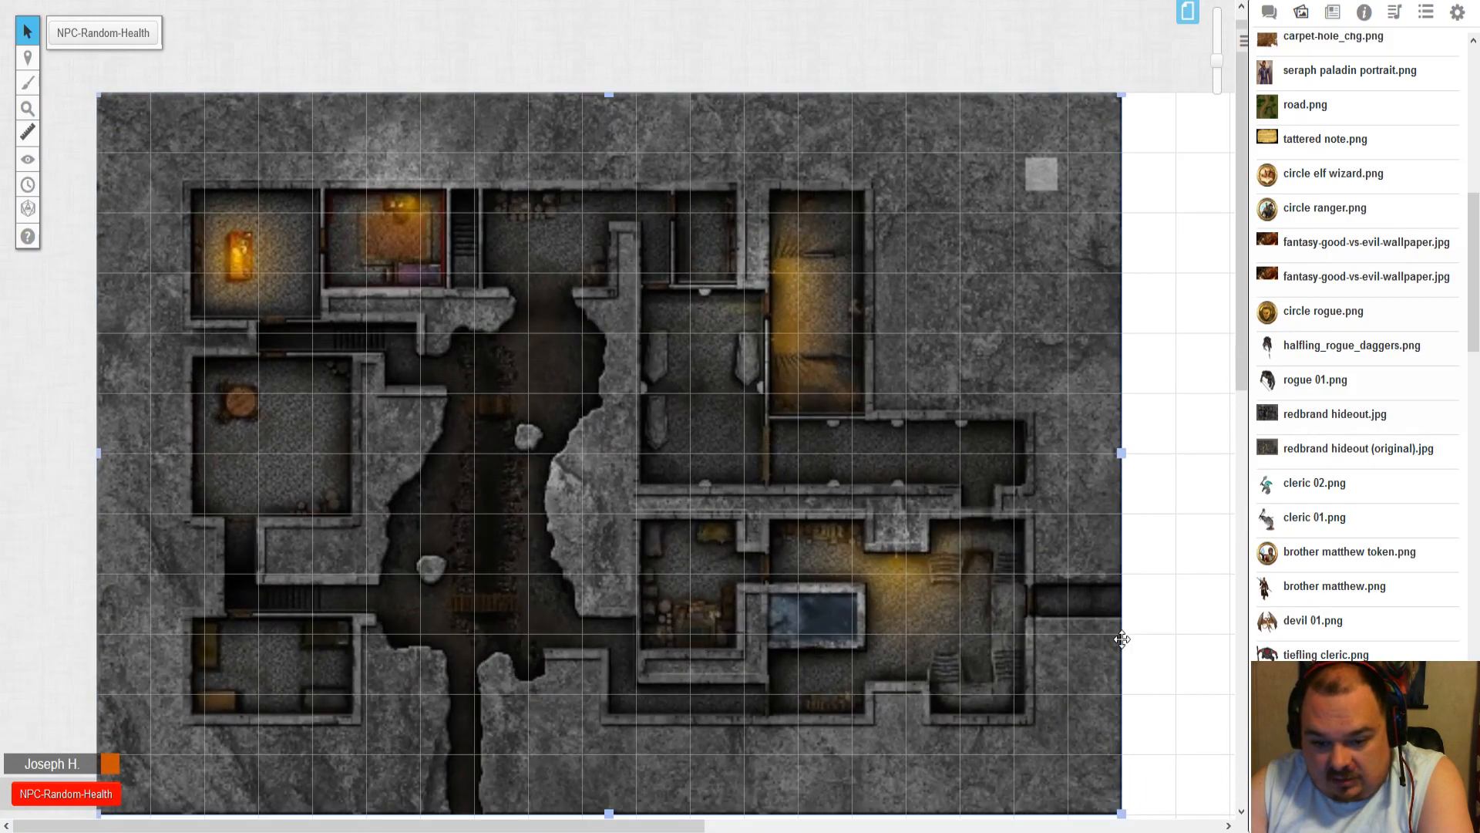
- Stretch the map image downward, then widen it to about one square short of the page's right edge
{"action": "scroll", "coordinate": [1122, 638], "scroll_direction": "down", "scroll_amount": 3}
{"action": "scroll", "coordinate": [1121, 638], "scroll_direction": "up", "scroll_amount": 3}
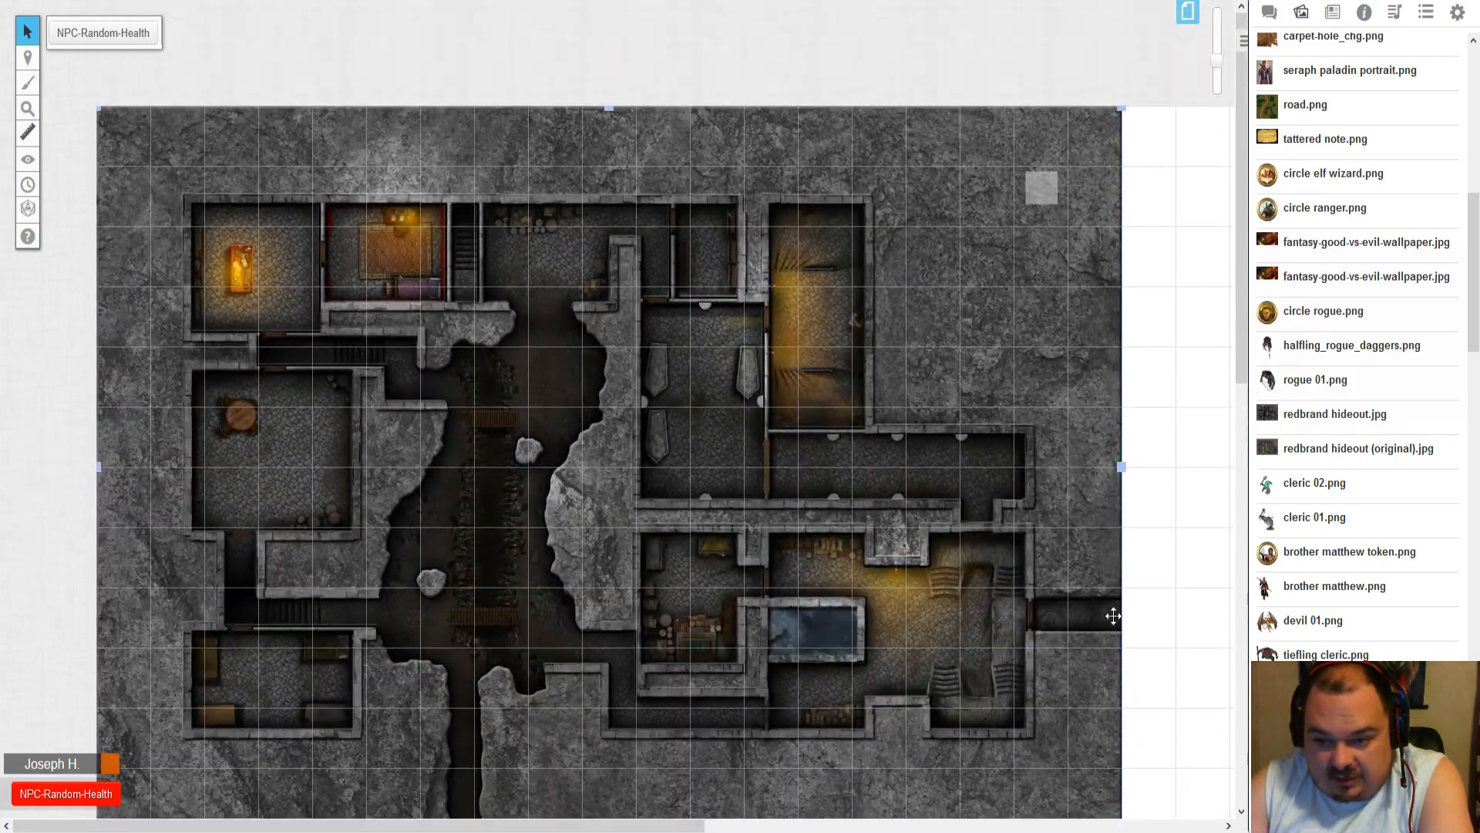
{"action": "scroll", "coordinate": [767, 462], "scroll_direction": "down", "scroll_amount": 5}
{"action": "left_click_drag", "start_coordinate": [610, 518], "coordinate": [609, 641]}
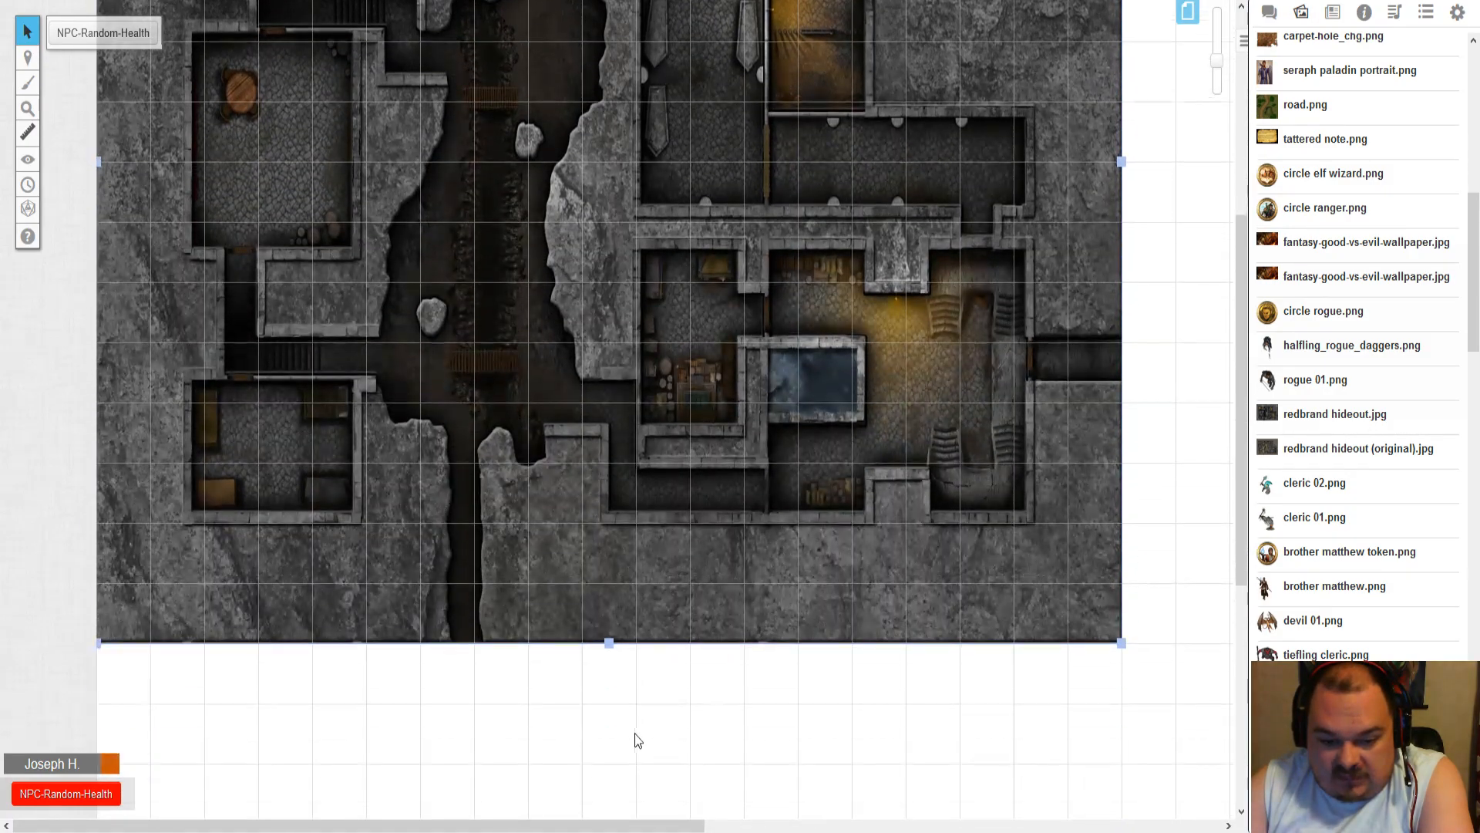
{"action": "scroll", "coordinate": [637, 742], "scroll_direction": "down", "scroll_amount": 6}
{"action": "left_click_drag", "start_coordinate": [607, 255], "coordinate": [644, 617]}
{"action": "left_click_drag", "start_coordinate": [540, 825], "coordinate": [906, 825]}
{"action": "scroll", "coordinate": [759, 394], "scroll_direction": "up", "scroll_amount": 6}
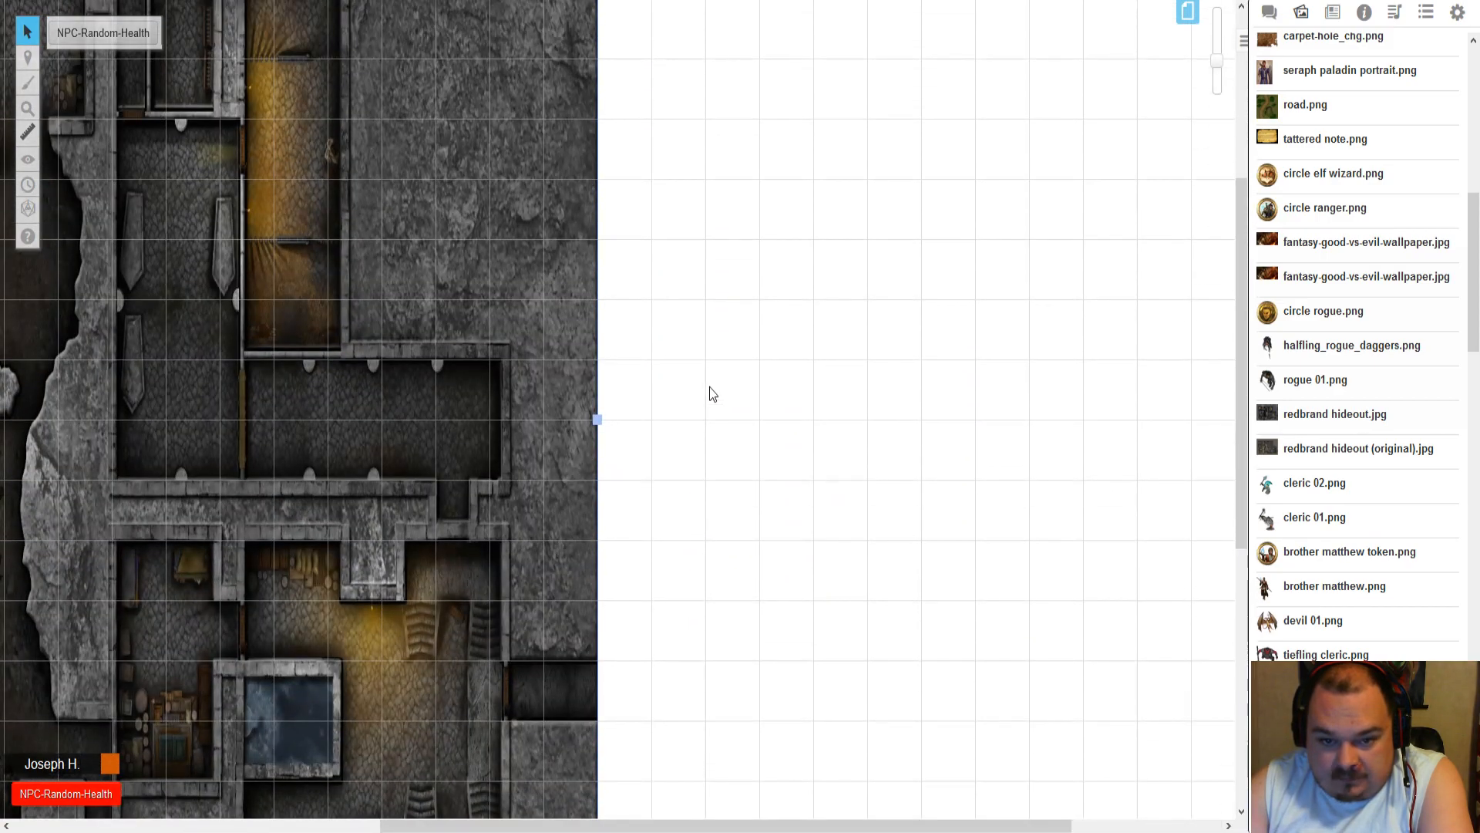
{"action": "scroll", "coordinate": [709, 386], "scroll_direction": "up", "scroll_amount": 4}
{"action": "scroll", "coordinate": [708, 382], "scroll_direction": "down", "scroll_amount": 3}
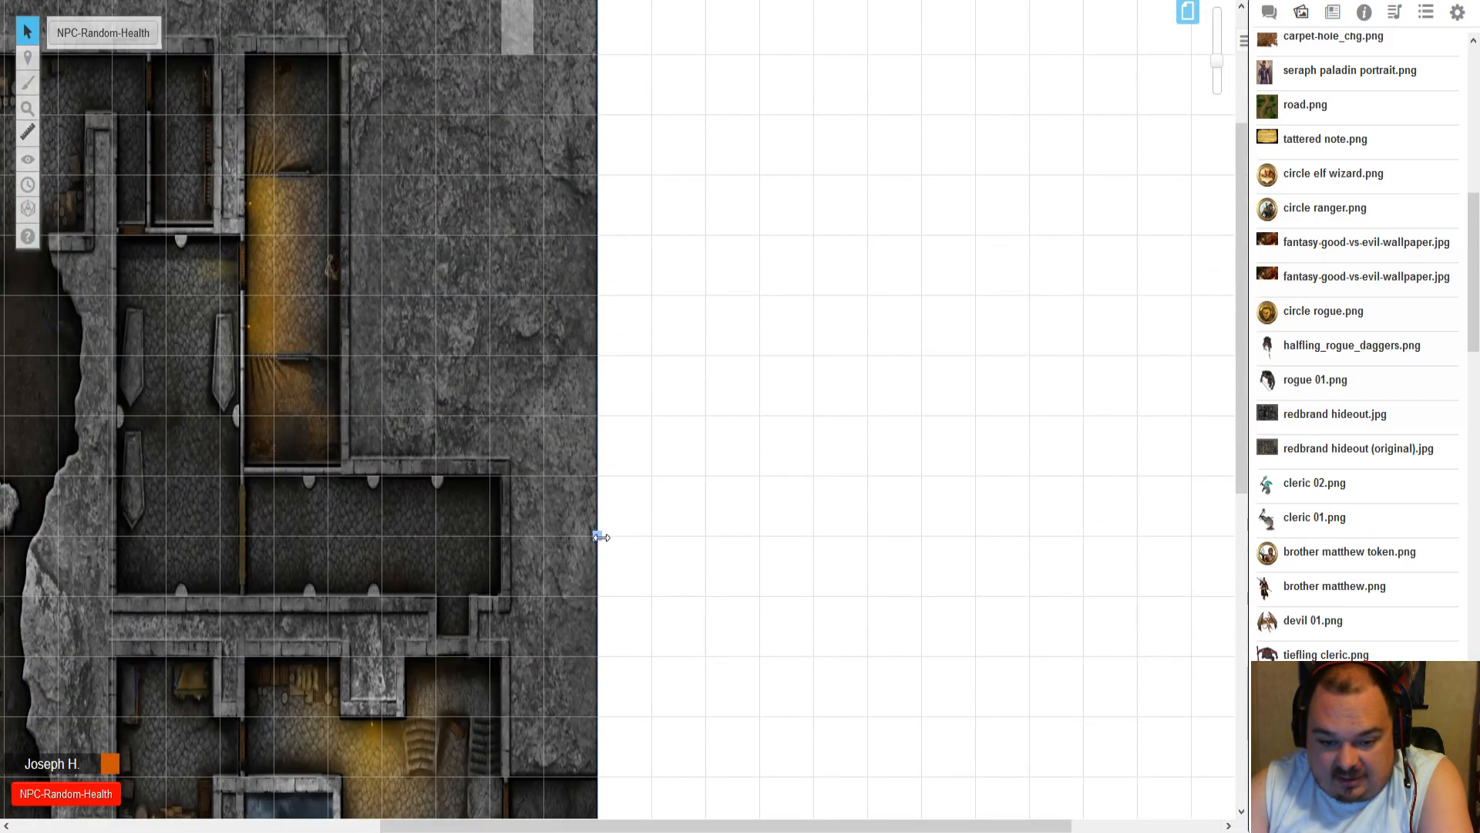
{"action": "left_click_drag", "start_coordinate": [862, 825], "coordinate": [1012, 826]}
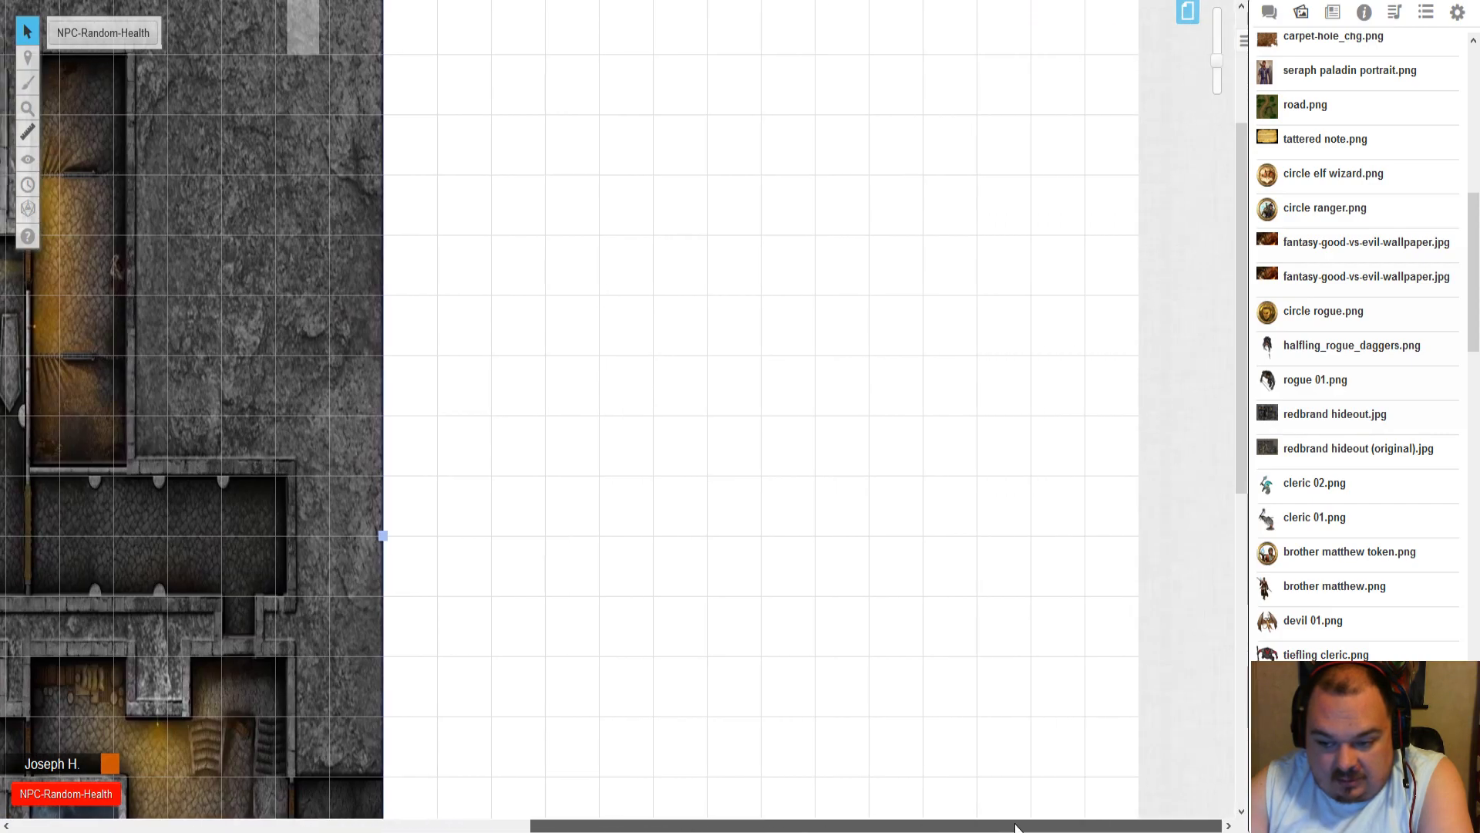
{"action": "left_click_drag", "start_coordinate": [386, 535], "coordinate": [1068, 513]}
{"action": "scroll", "coordinate": [836, 291], "scroll_direction": "up", "scroll_amount": 3}
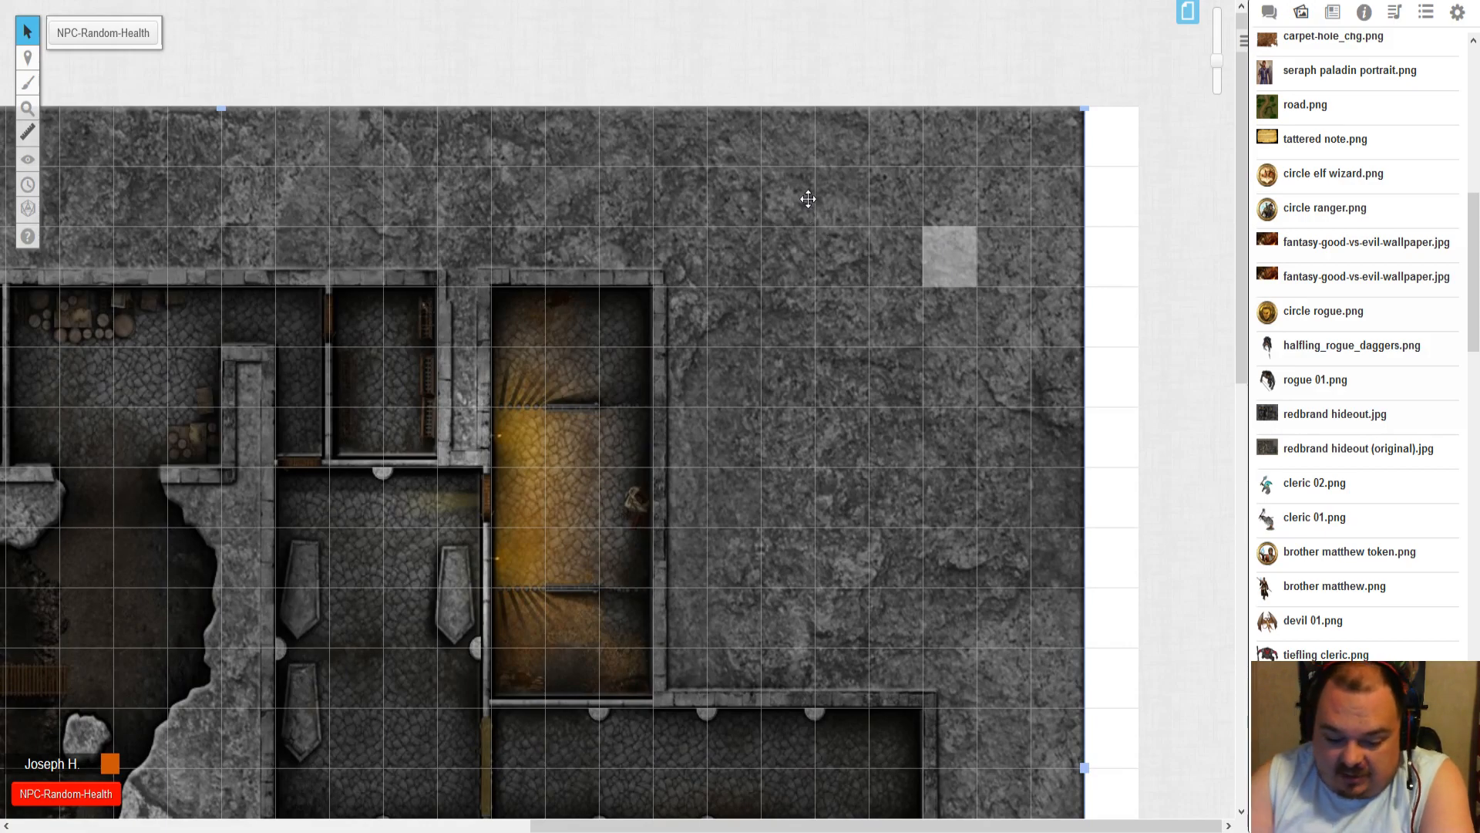
- Delete the stretched map image and place redbrand hideout (original).jpg on the page instead
{"action": "key", "text": "Delete"}
{"action": "mouse_move", "coordinate": [1409, 461]}
{"action": "left_click_drag", "start_coordinate": [1410, 461], "coordinate": [658, 429]}
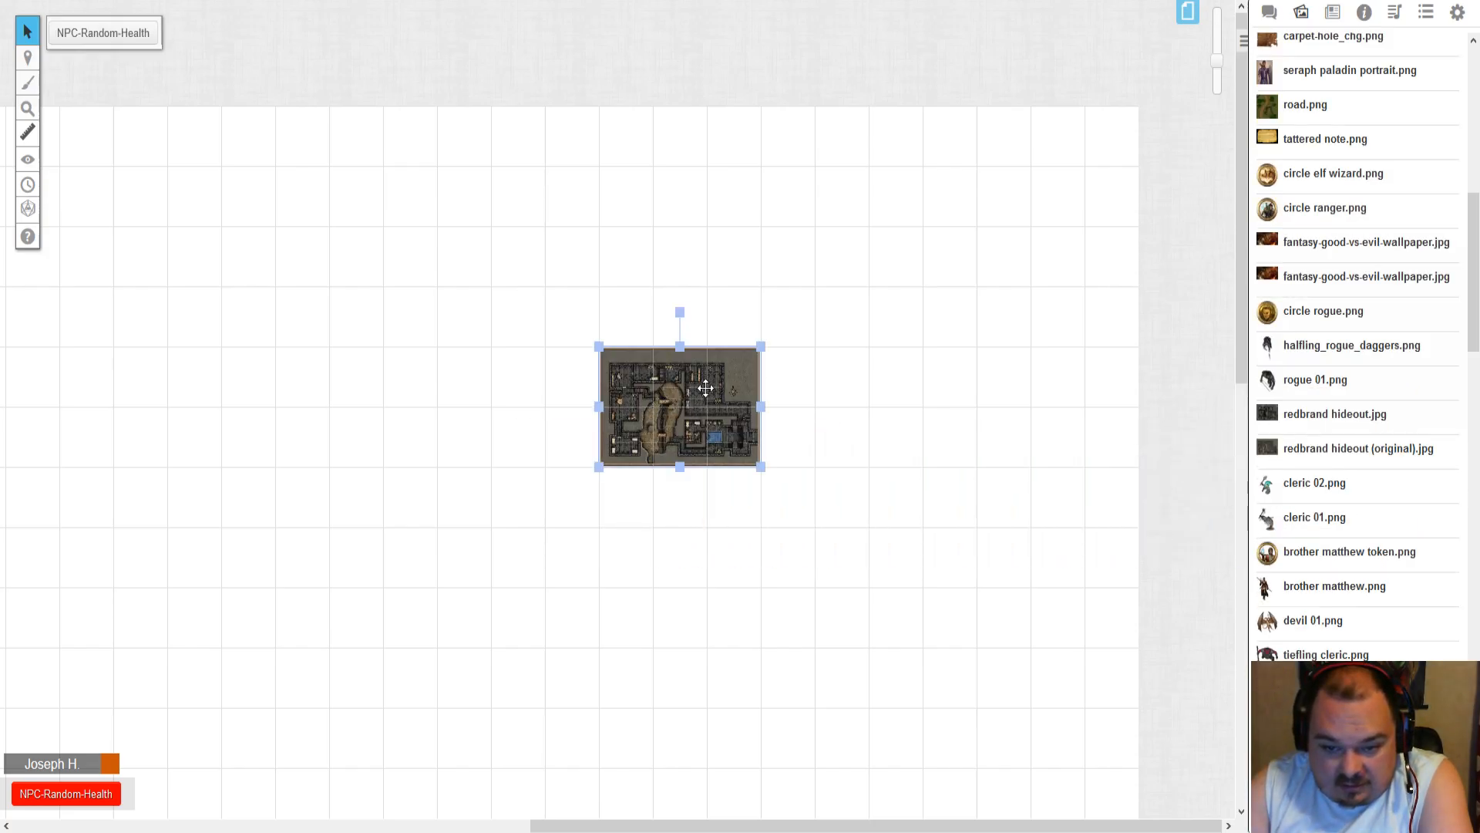
- Enlarge the new map image to about 10 by 7 squares and move it to the page's upper-left corner
{"action": "left_click_drag", "start_coordinate": [599, 467], "coordinate": [221, 767]}
{"action": "left_click_drag", "start_coordinate": [721, 826], "coordinate": [344, 766]}
{"action": "left_click_drag", "start_coordinate": [556, 827], "coordinate": [312, 786]}
{"action": "left_click_drag", "start_coordinate": [1109, 515], "coordinate": [269, 281]}
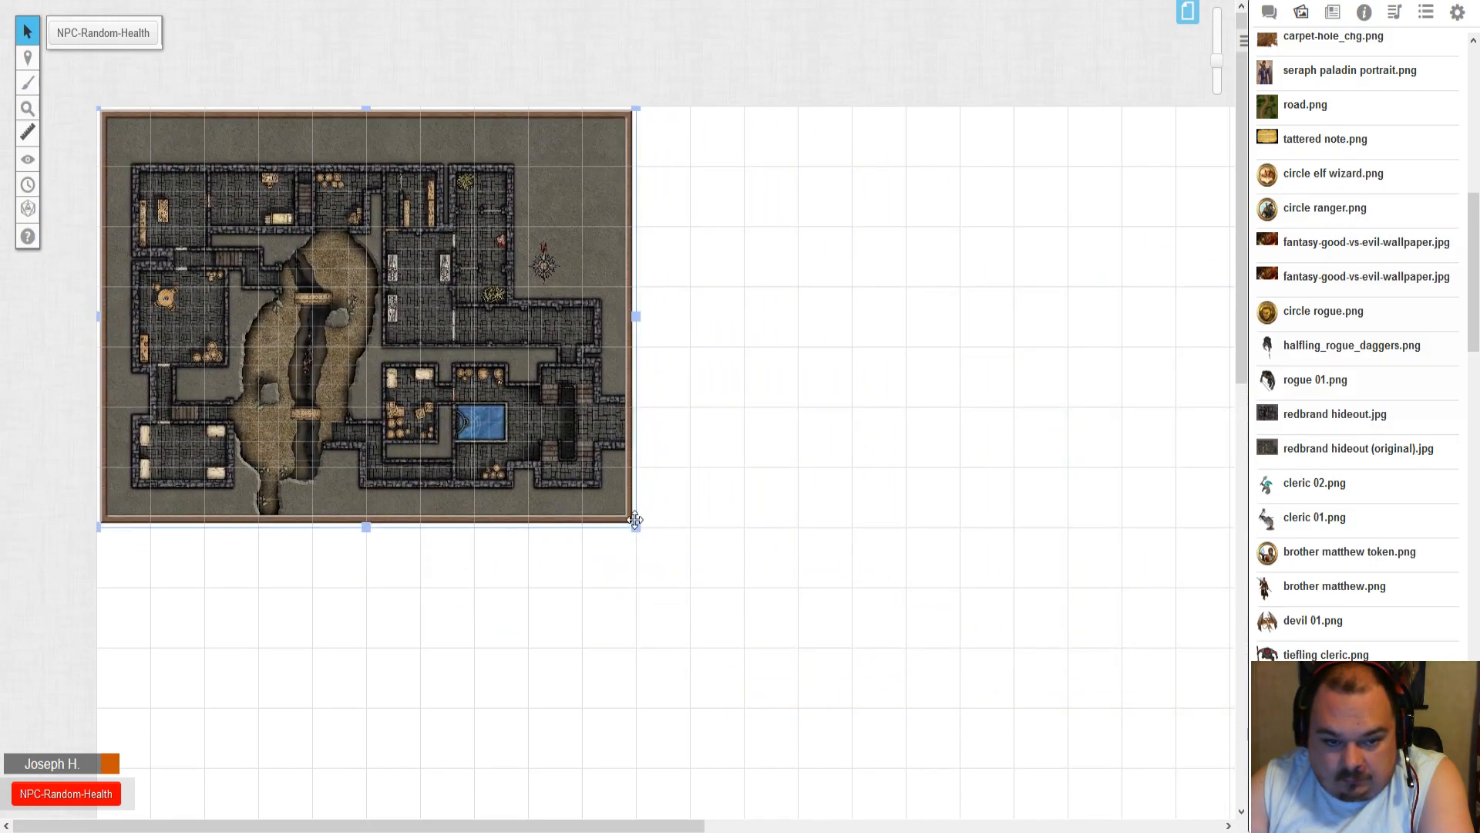
- Enlarge the map image in two stages from its lower-right corner to about 21 squares wide
{"action": "left_click_drag", "start_coordinate": [637, 527], "coordinate": [1189, 753]}
{"action": "scroll", "coordinate": [1090, 470], "scroll_direction": "down", "scroll_amount": 3}
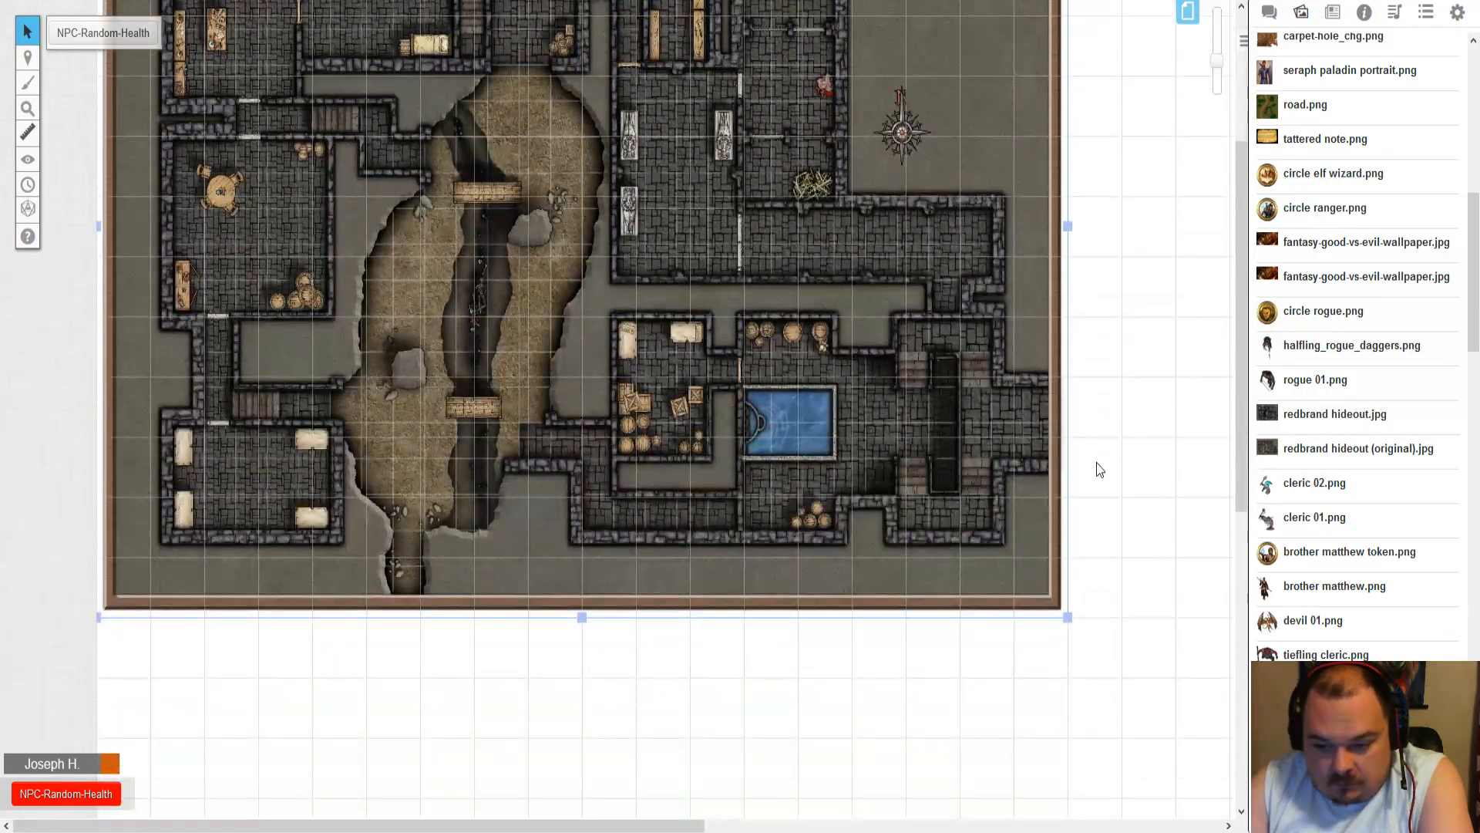
{"action": "left_click_drag", "start_coordinate": [1061, 614], "coordinate": [1225, 761]}
{"action": "left_click_drag", "start_coordinate": [285, 825], "coordinate": [550, 802]}
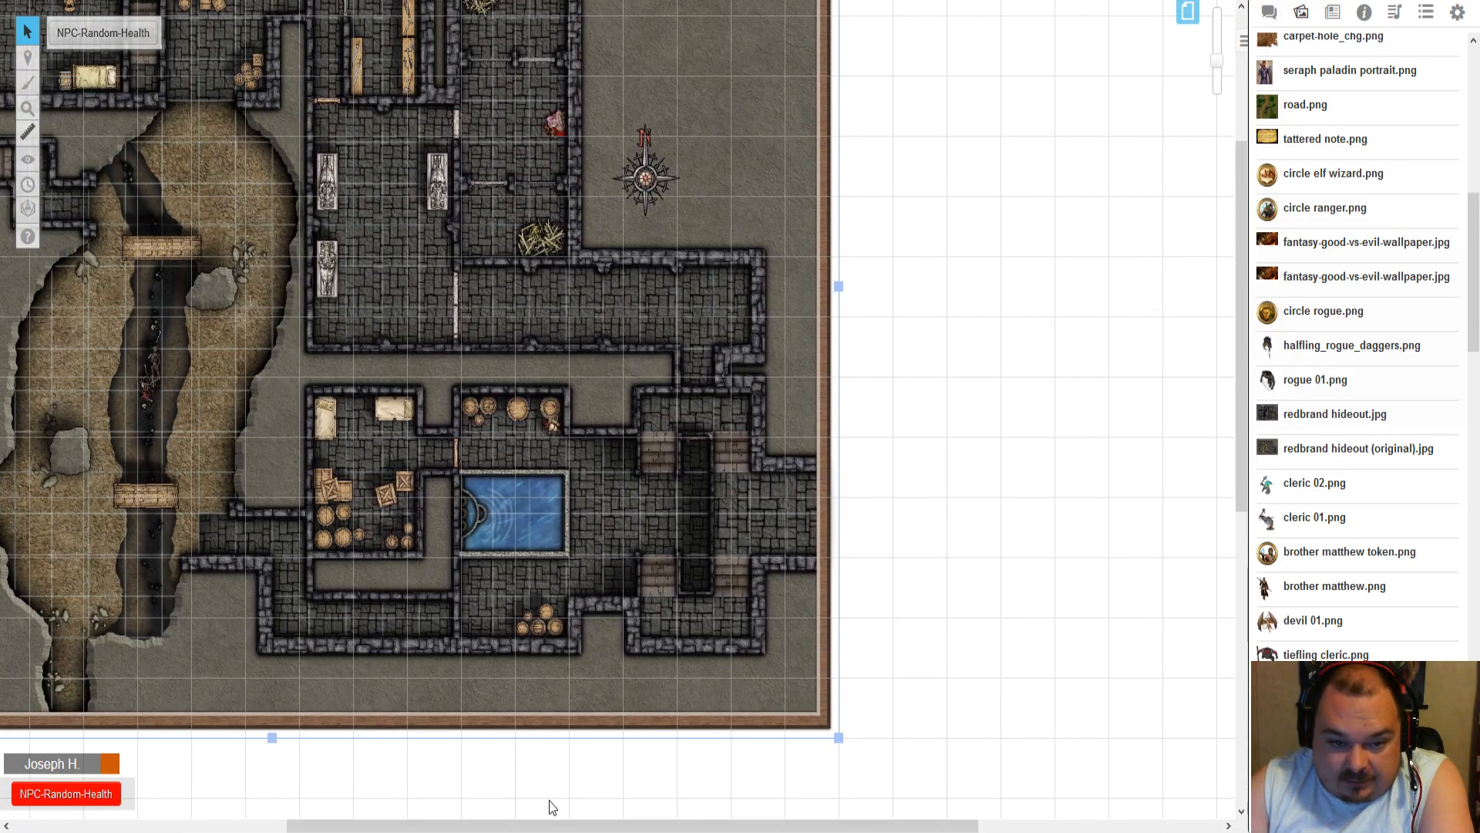
- Disable the grid in the Untitled page's settings
{"action": "left_click", "coordinate": [1187, 12]}
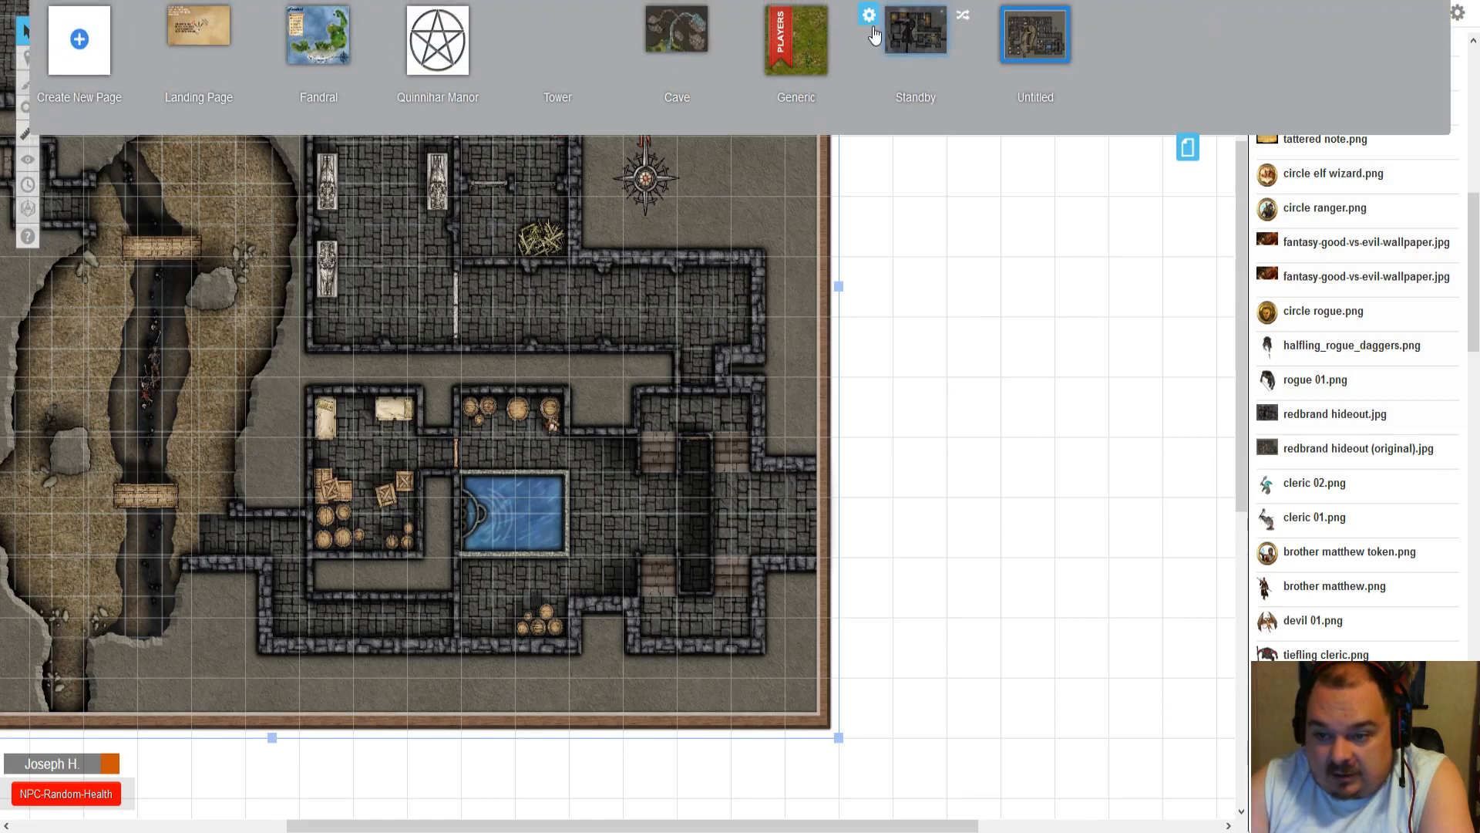
{"action": "left_click", "coordinate": [980, 16]}
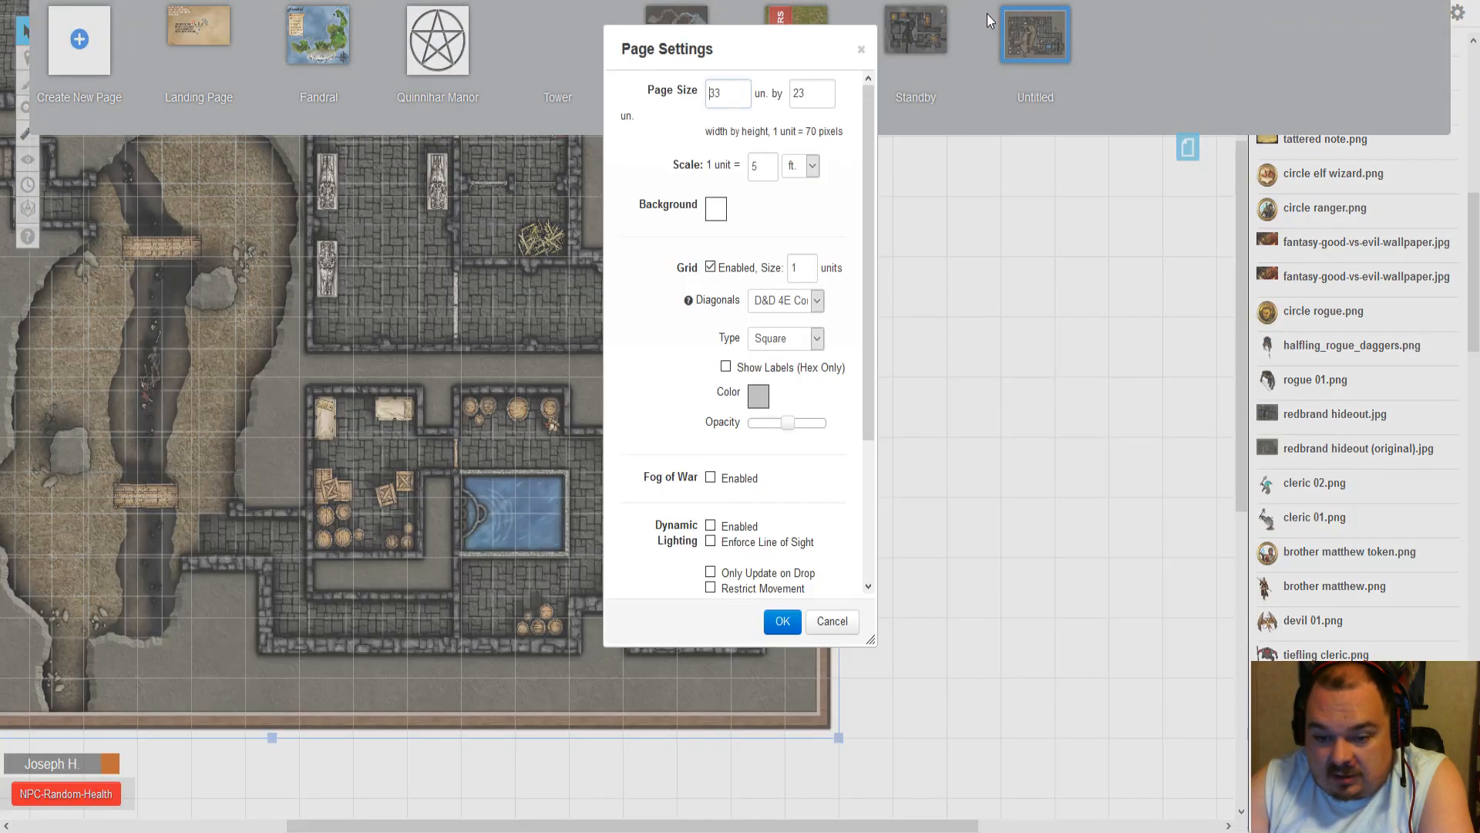
{"action": "left_click", "coordinate": [711, 266]}
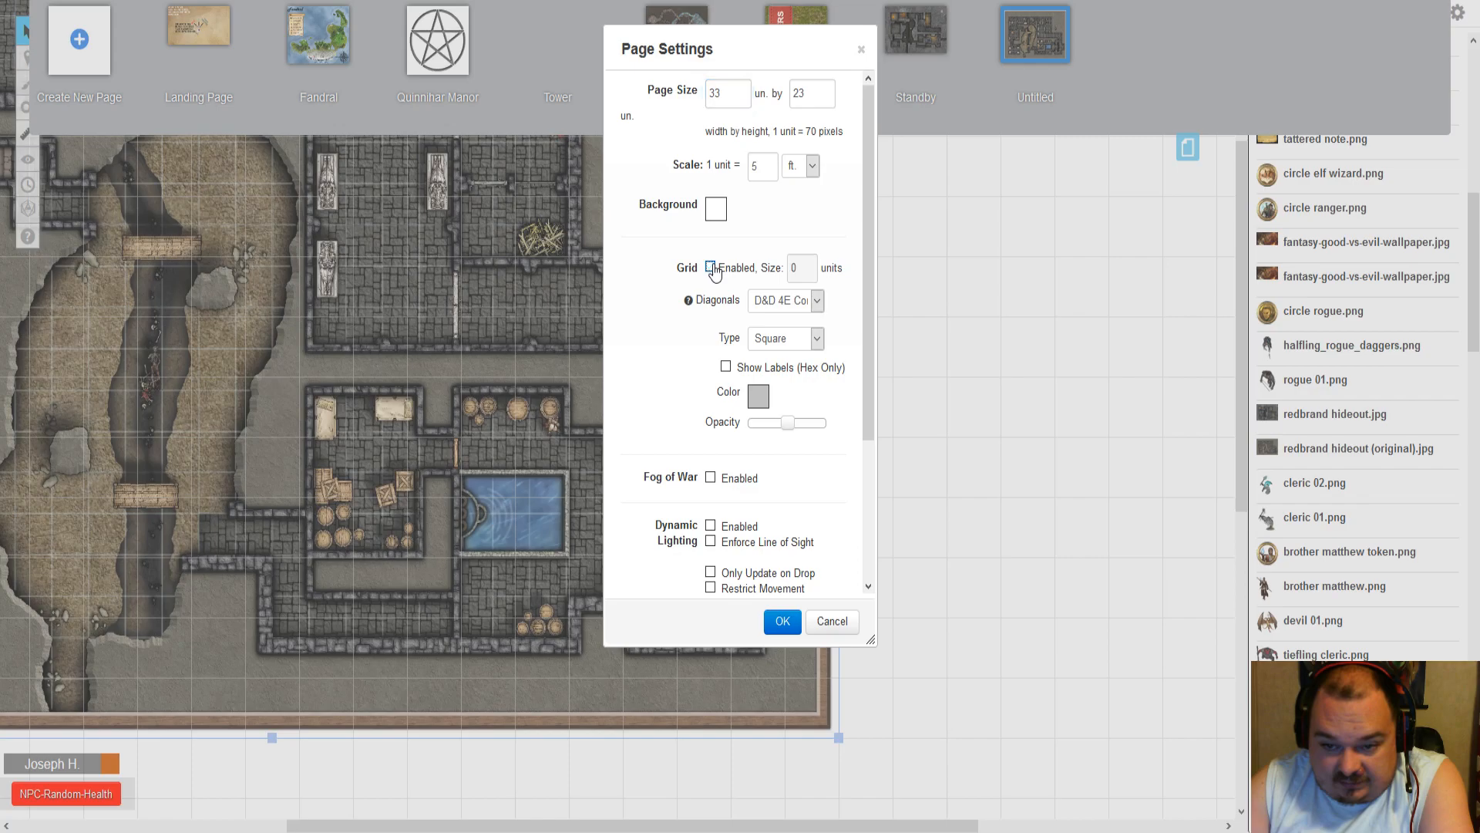
{"action": "left_click", "coordinate": [782, 617]}
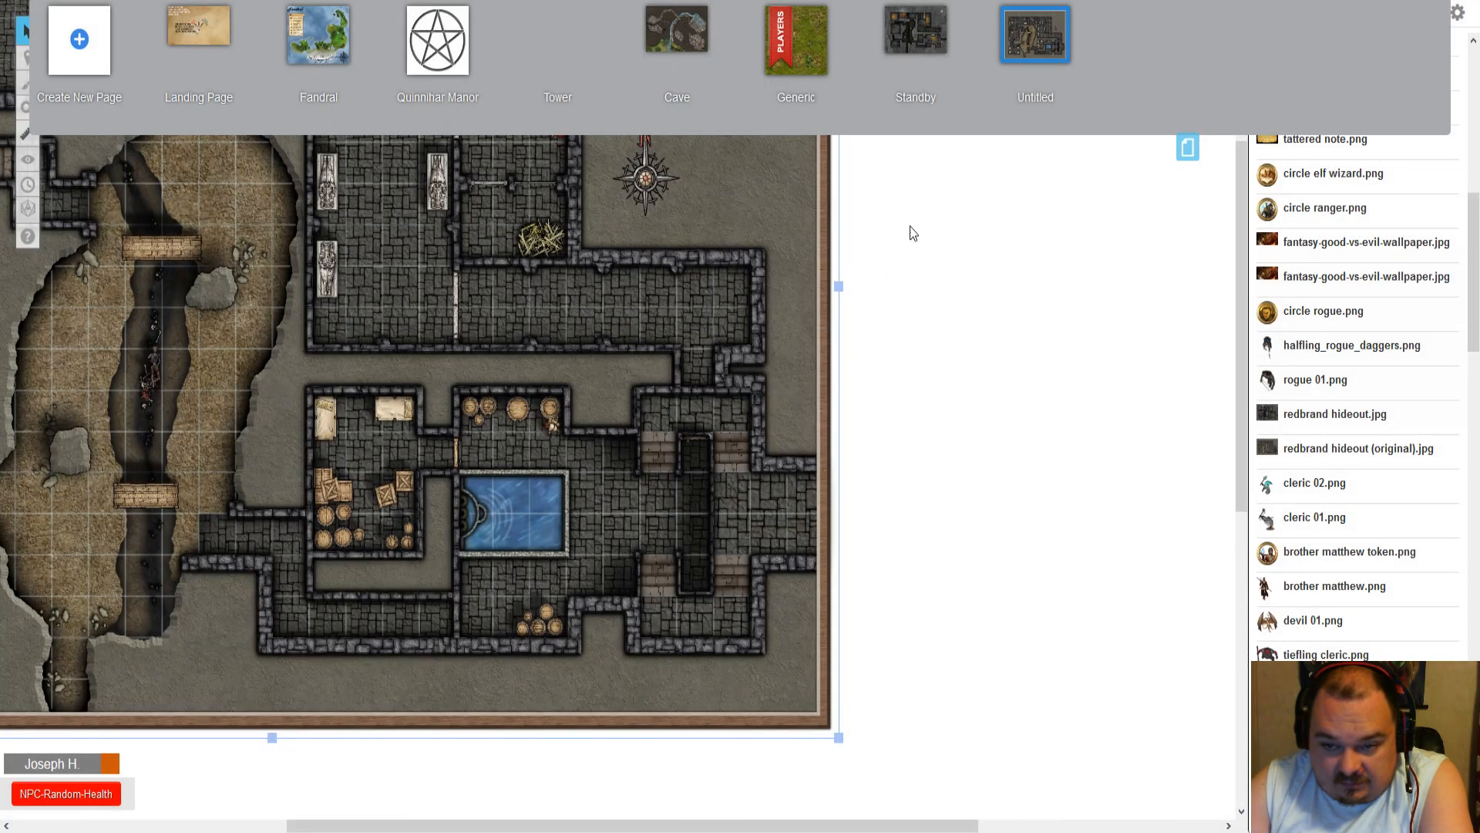
{"action": "left_click", "coordinate": [1185, 147]}
- Try to align the map image to the grid, starting from the room with the stone sarcophagi
{"action": "left_click_drag", "start_coordinate": [1216, 71], "coordinate": [1217, 9]}
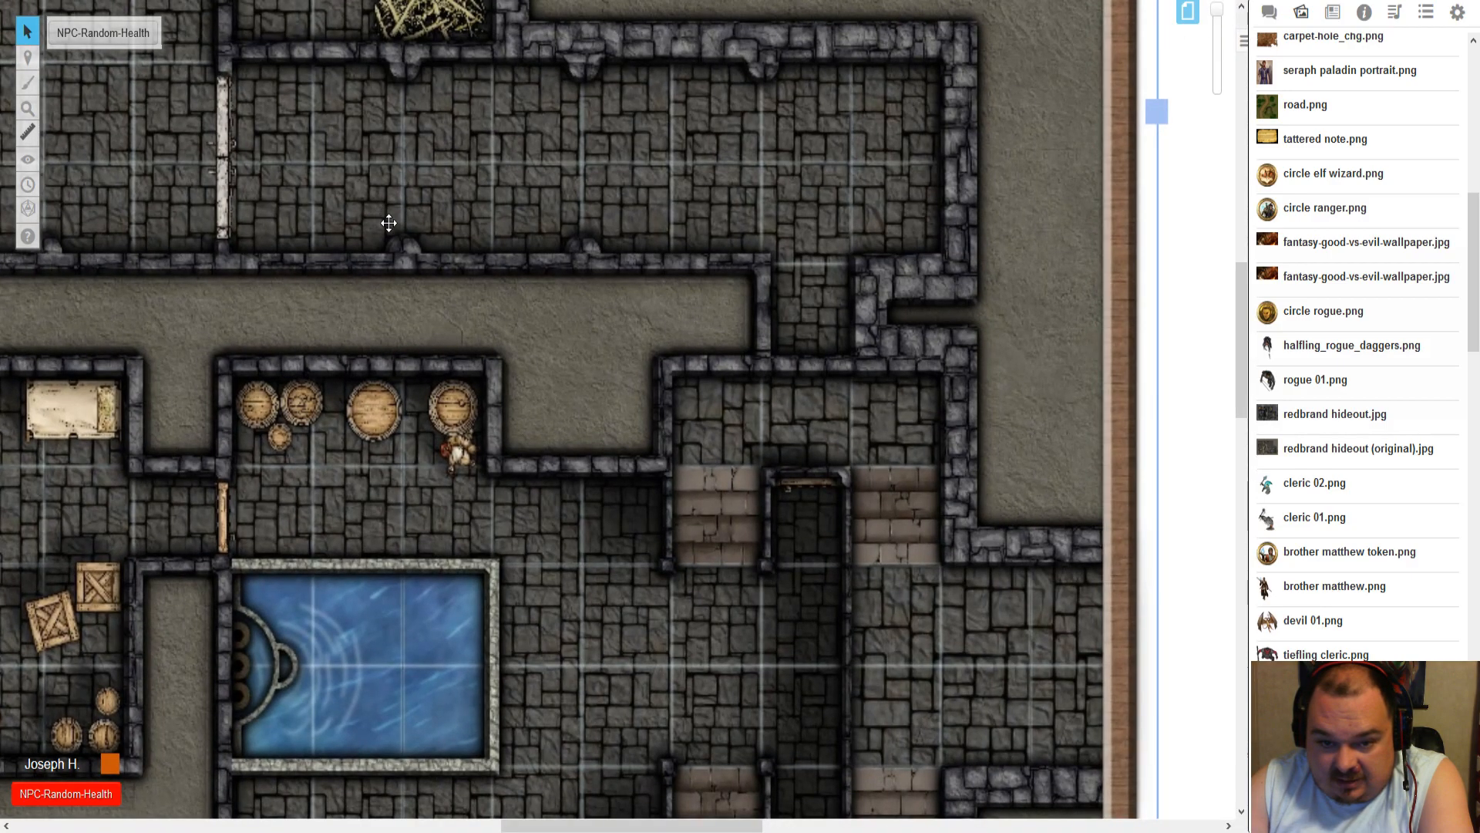
{"action": "scroll", "coordinate": [386, 220], "scroll_direction": "up", "scroll_amount": 6}
{"action": "scroll", "coordinate": [589, 380], "scroll_direction": "left", "scroll_amount": 8}
{"action": "scroll", "coordinate": [867, 532], "scroll_direction": "down", "scroll_amount": 4}
{"action": "scroll", "coordinate": [806, 496], "scroll_direction": "right", "scroll_amount": 6}
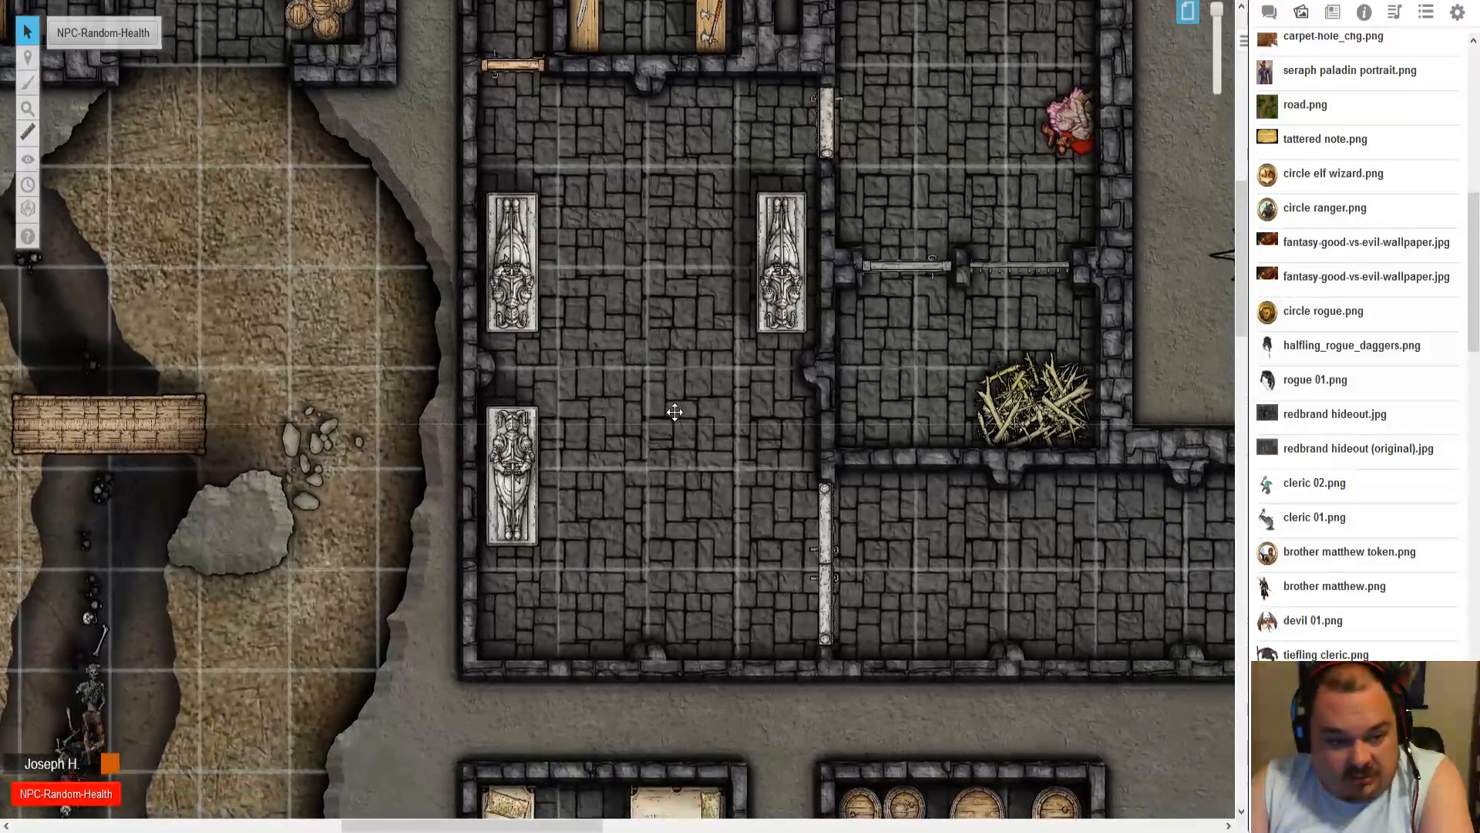
{"action": "scroll", "coordinate": [675, 412], "scroll_direction": "down", "scroll_amount": 1}
{"action": "scroll", "coordinate": [675, 411], "scroll_direction": "right", "scroll_amount": 1}
{"action": "right_click", "coordinate": [608, 347]}
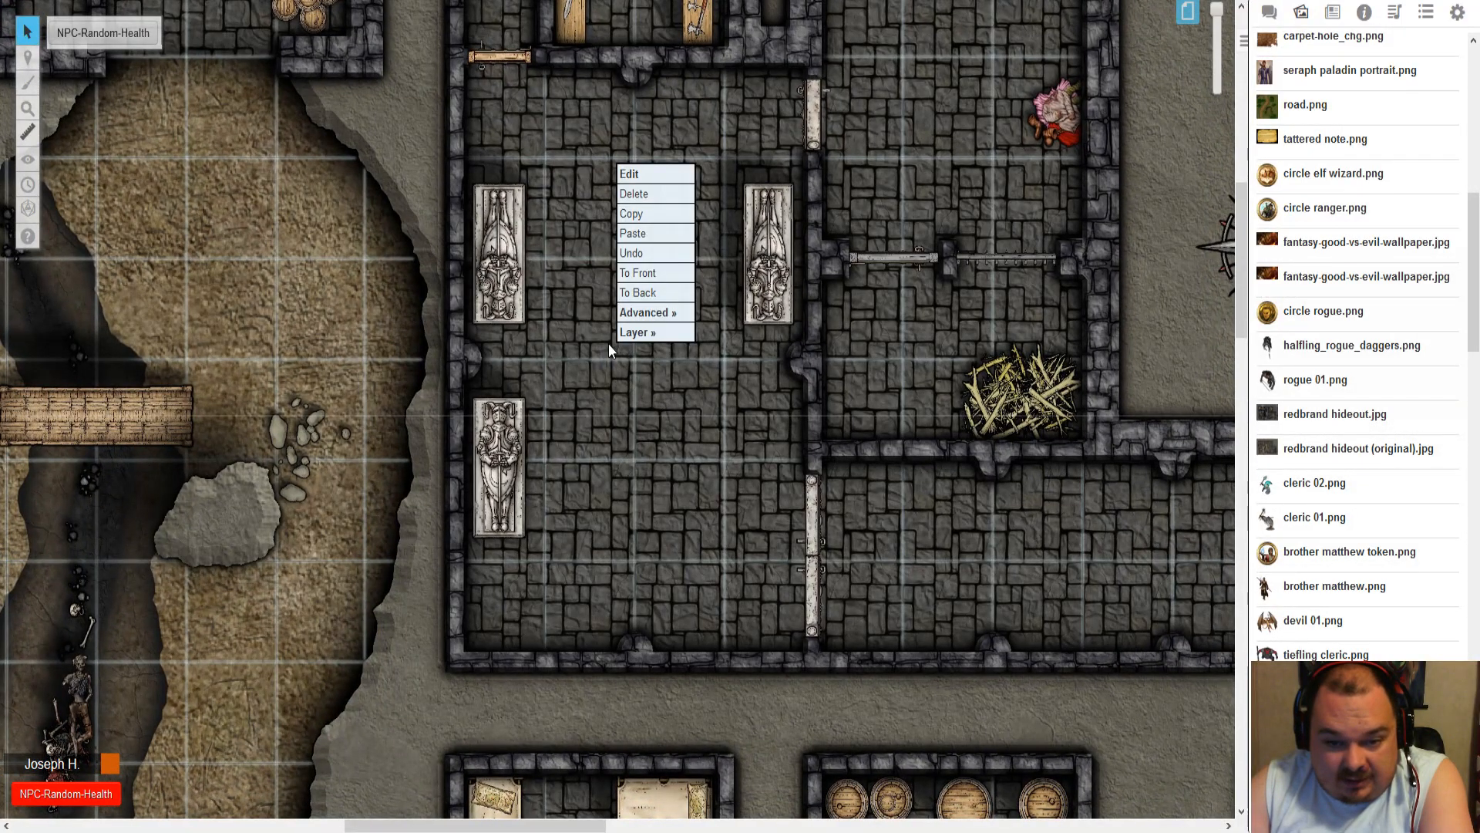
{"action": "mouse_move", "coordinate": [653, 317]}
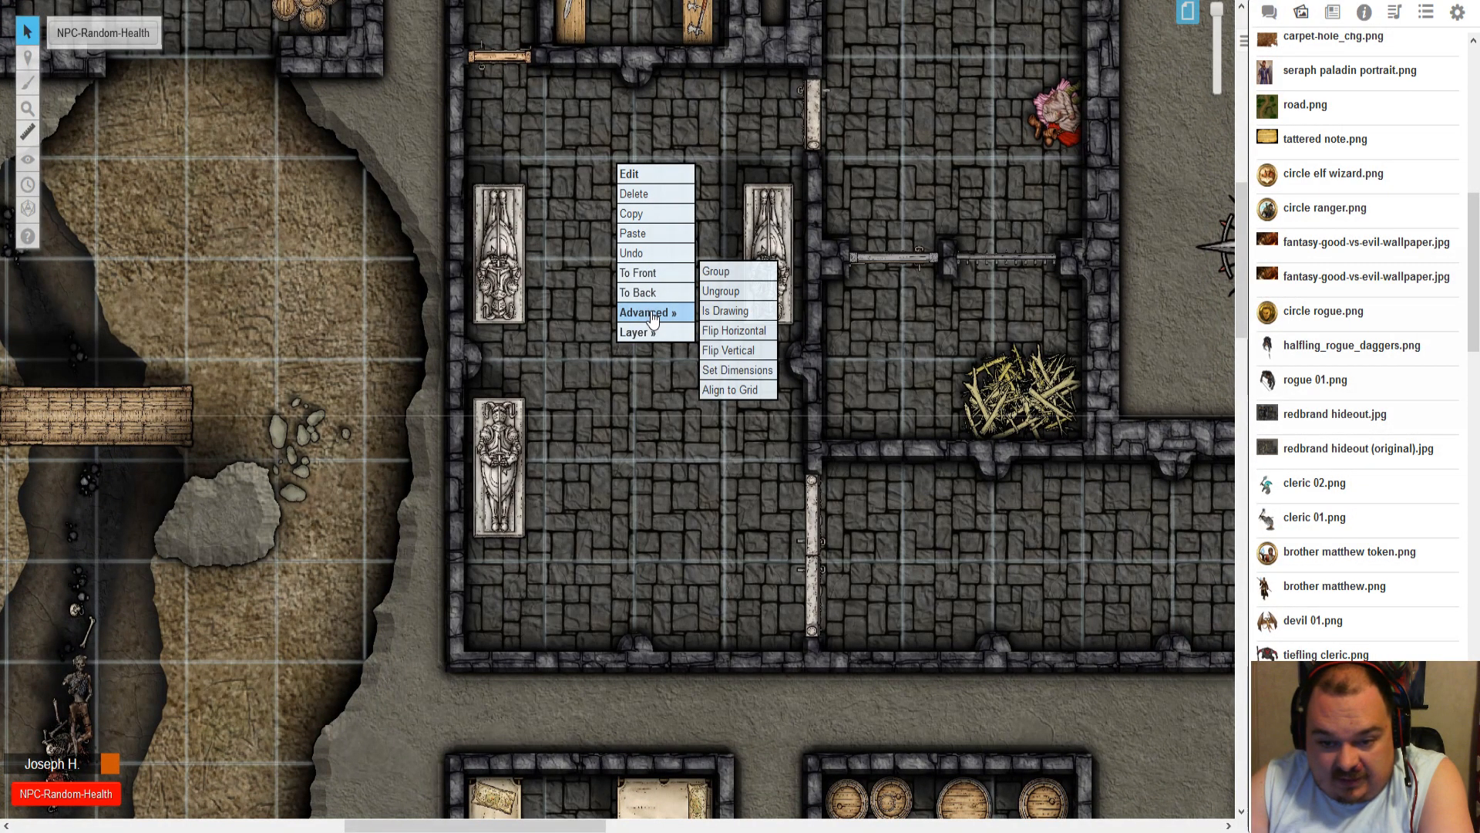
{"action": "left_click", "coordinate": [748, 391]}
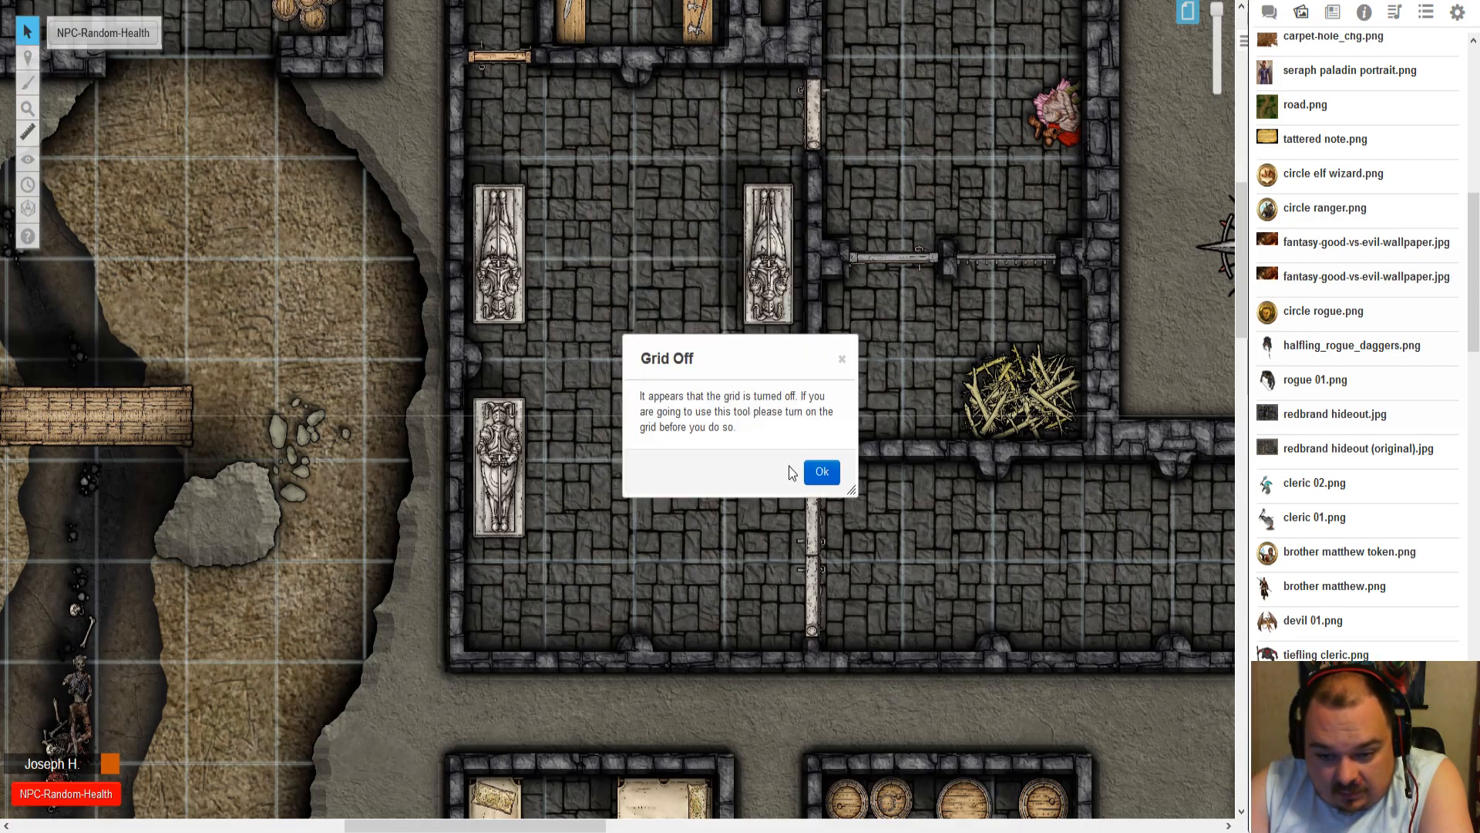
{"action": "left_click", "coordinate": [813, 473]}
- Enable the grid again in the Untitled page's settings
{"action": "left_click", "coordinate": [1187, 12]}
{"action": "left_click", "coordinate": [995, 34]}
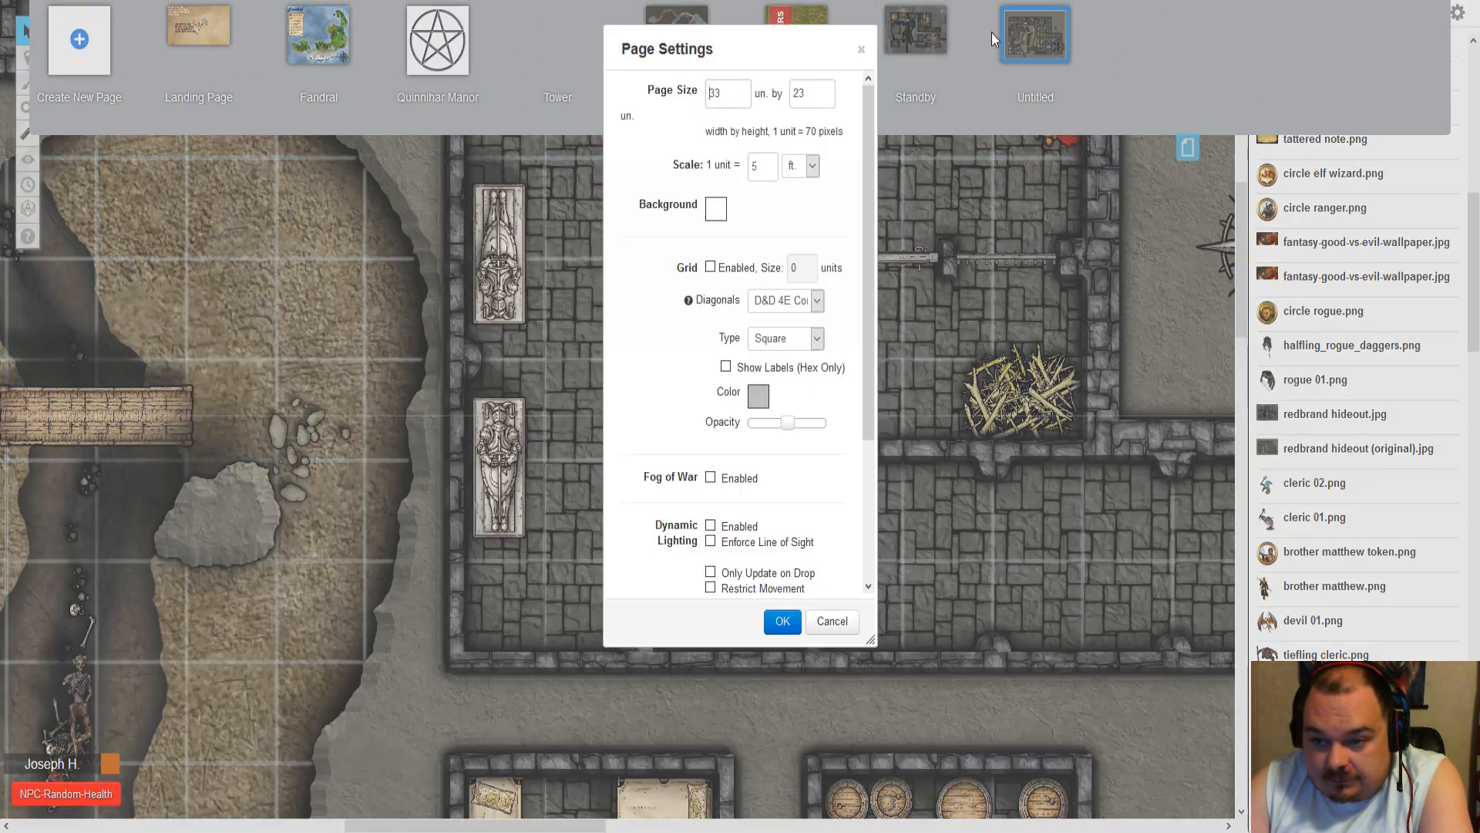
{"action": "left_click", "coordinate": [710, 266]}
{"action": "left_click", "coordinate": [781, 622]}
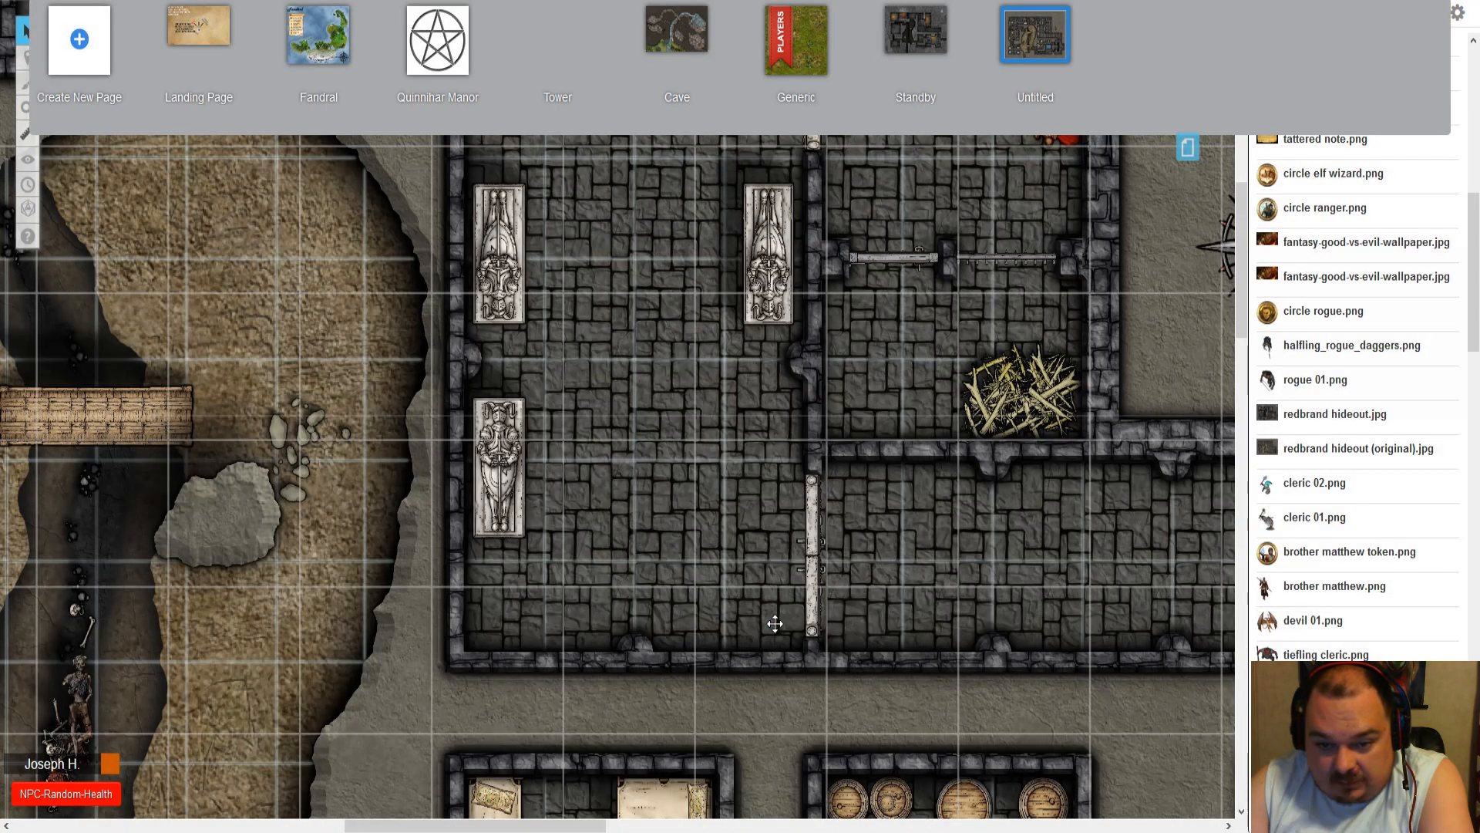
- Change the grid color to blue in the Untitled page's settings
{"action": "scroll", "coordinate": [637, 461], "scroll_direction": "up", "scroll_amount": 1}
{"action": "scroll", "coordinate": [637, 461], "scroll_direction": "up", "scroll_amount": 1}
{"action": "mouse_move", "coordinate": [1074, 66]}
{"action": "left_click", "coordinate": [990, 17]}
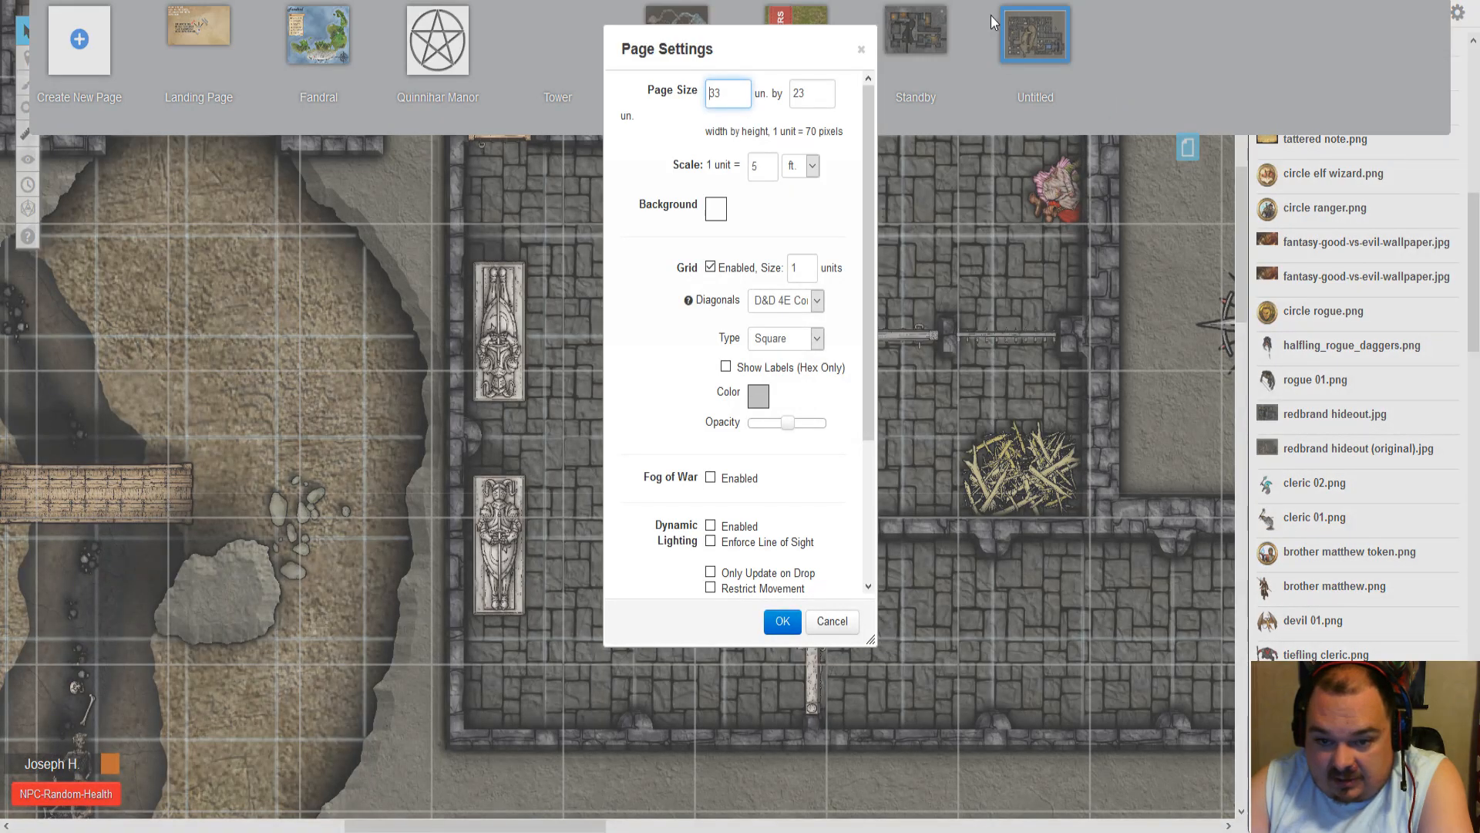
{"action": "left_click", "coordinate": [759, 401]}
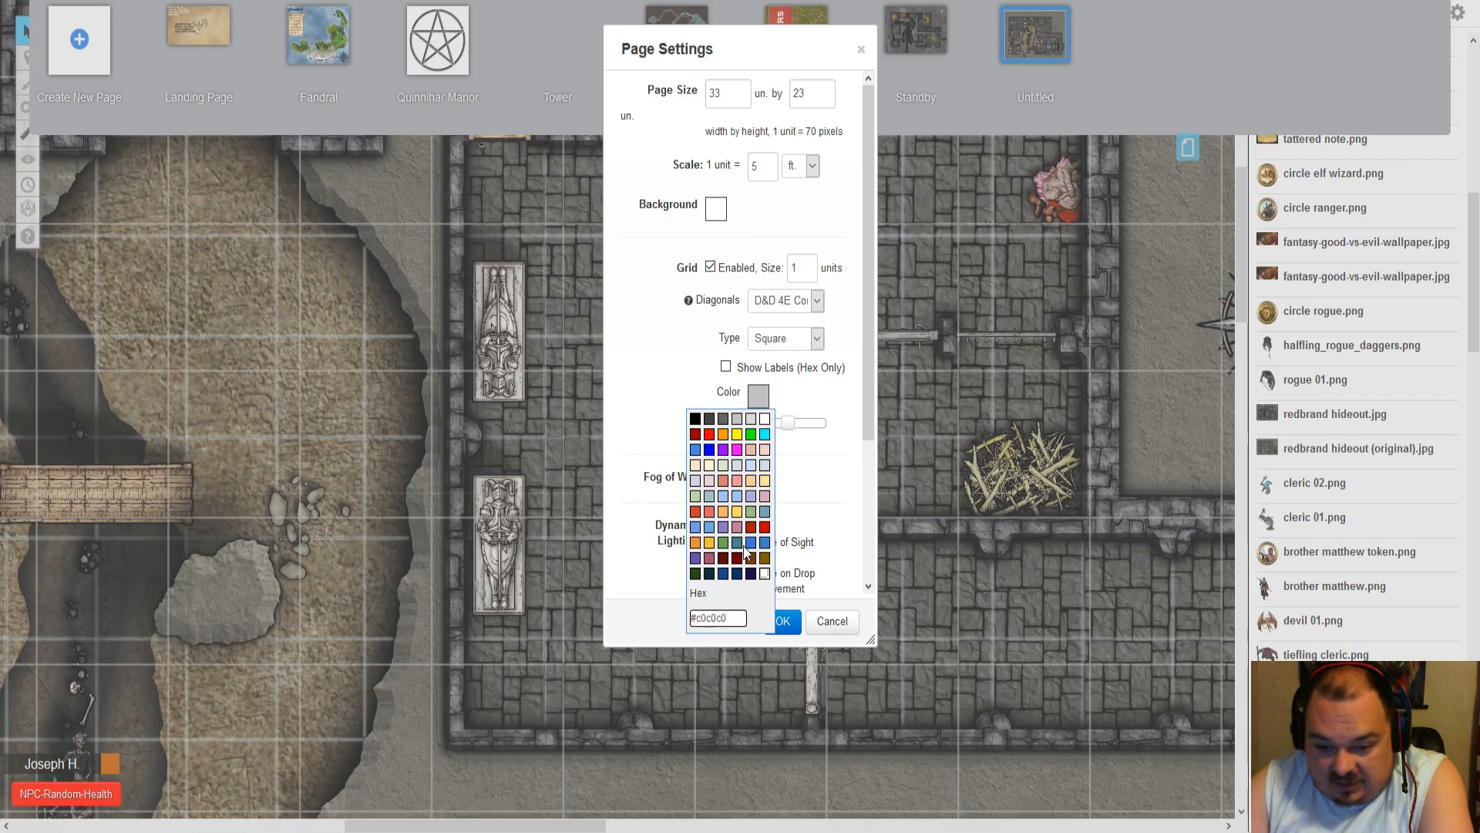
{"action": "left_click", "coordinate": [708, 528]}
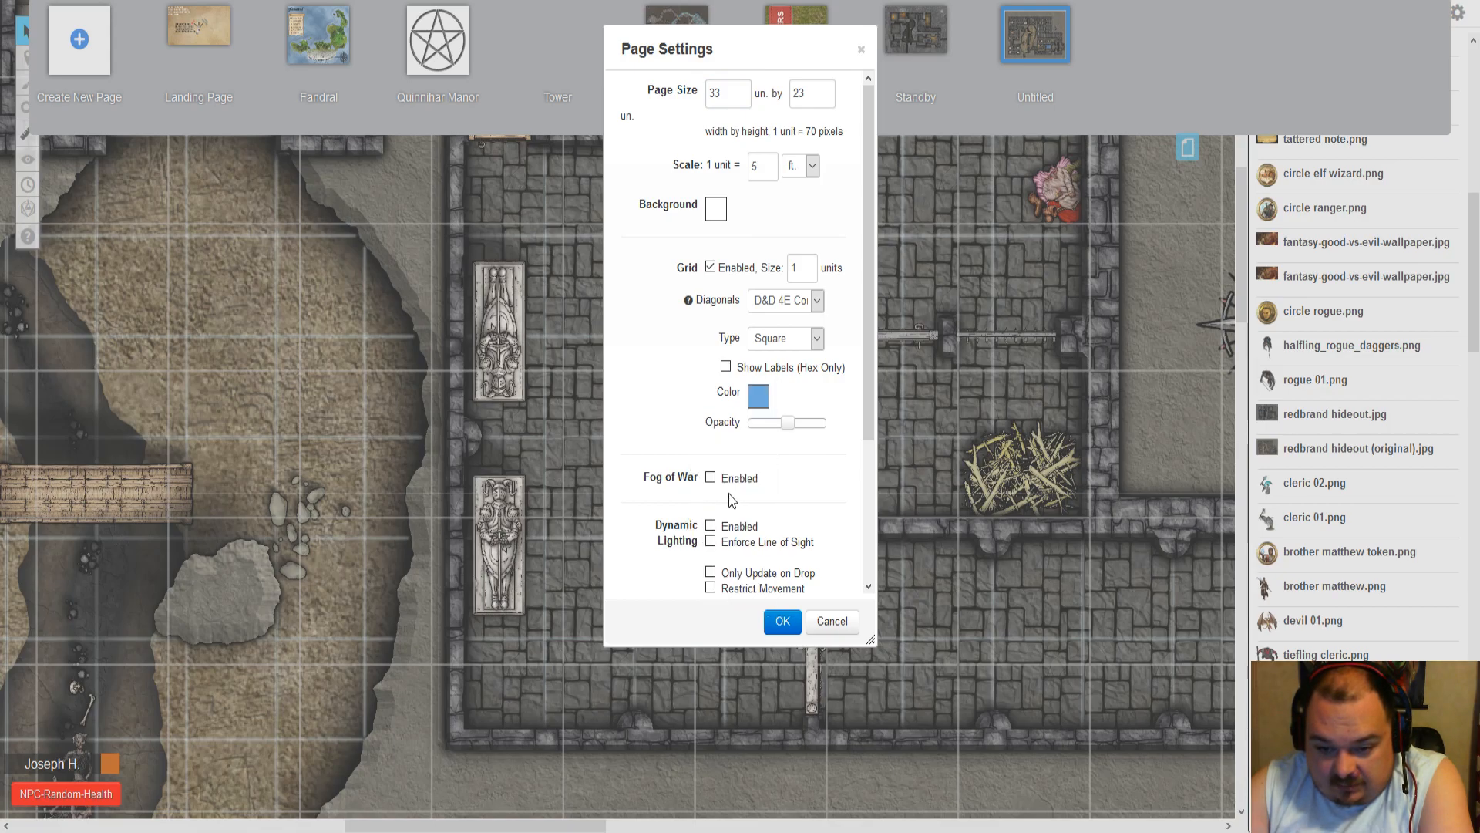
{"action": "left_click", "coordinate": [783, 620]}
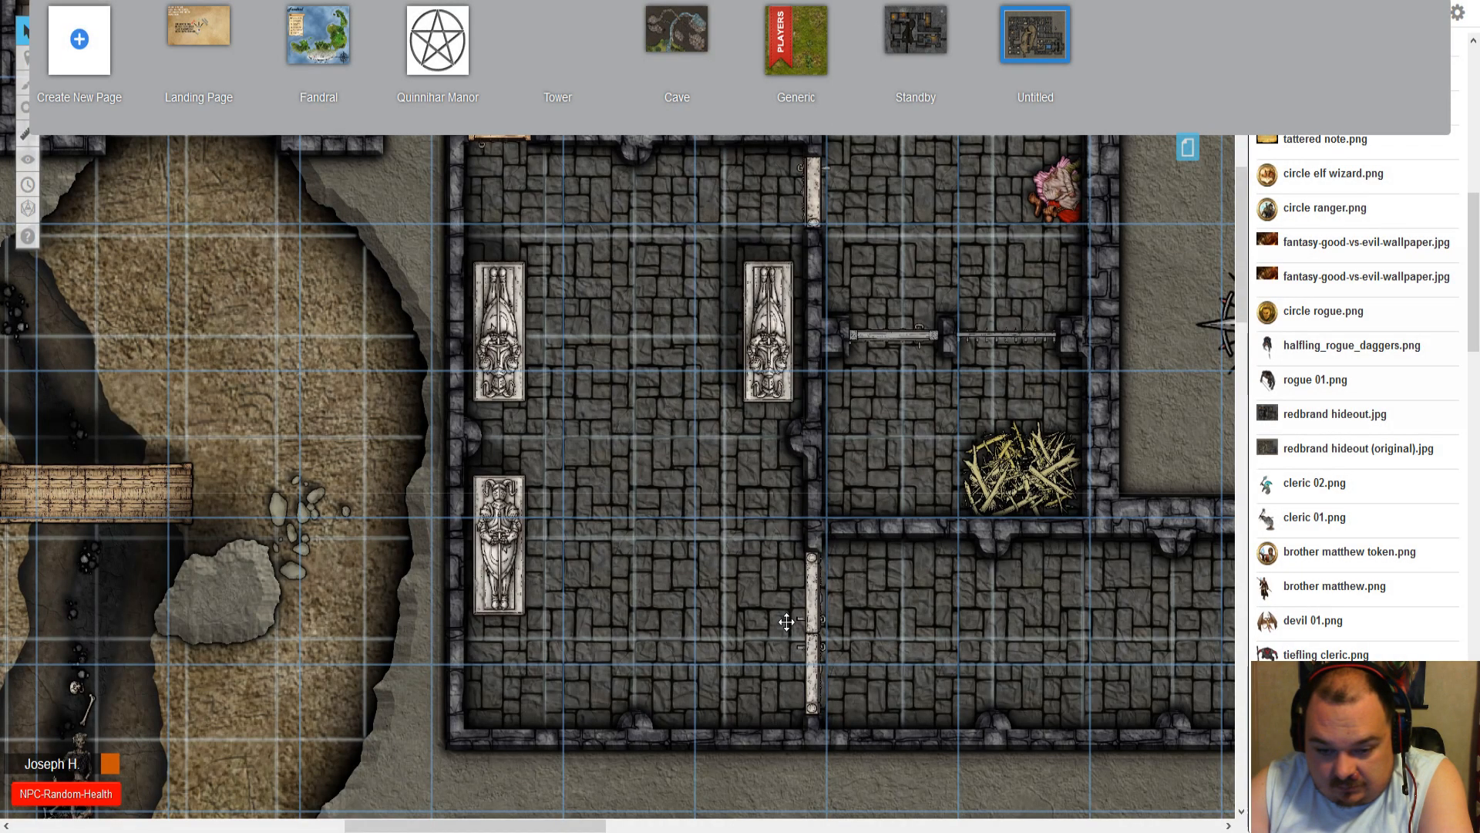
- Align the map image to the grid from a 3 by 3 cell box in the sarcophagi room, using 48 x 48 pixel cells
{"action": "scroll", "coordinate": [691, 535], "scroll_direction": "up", "scroll_amount": 1}
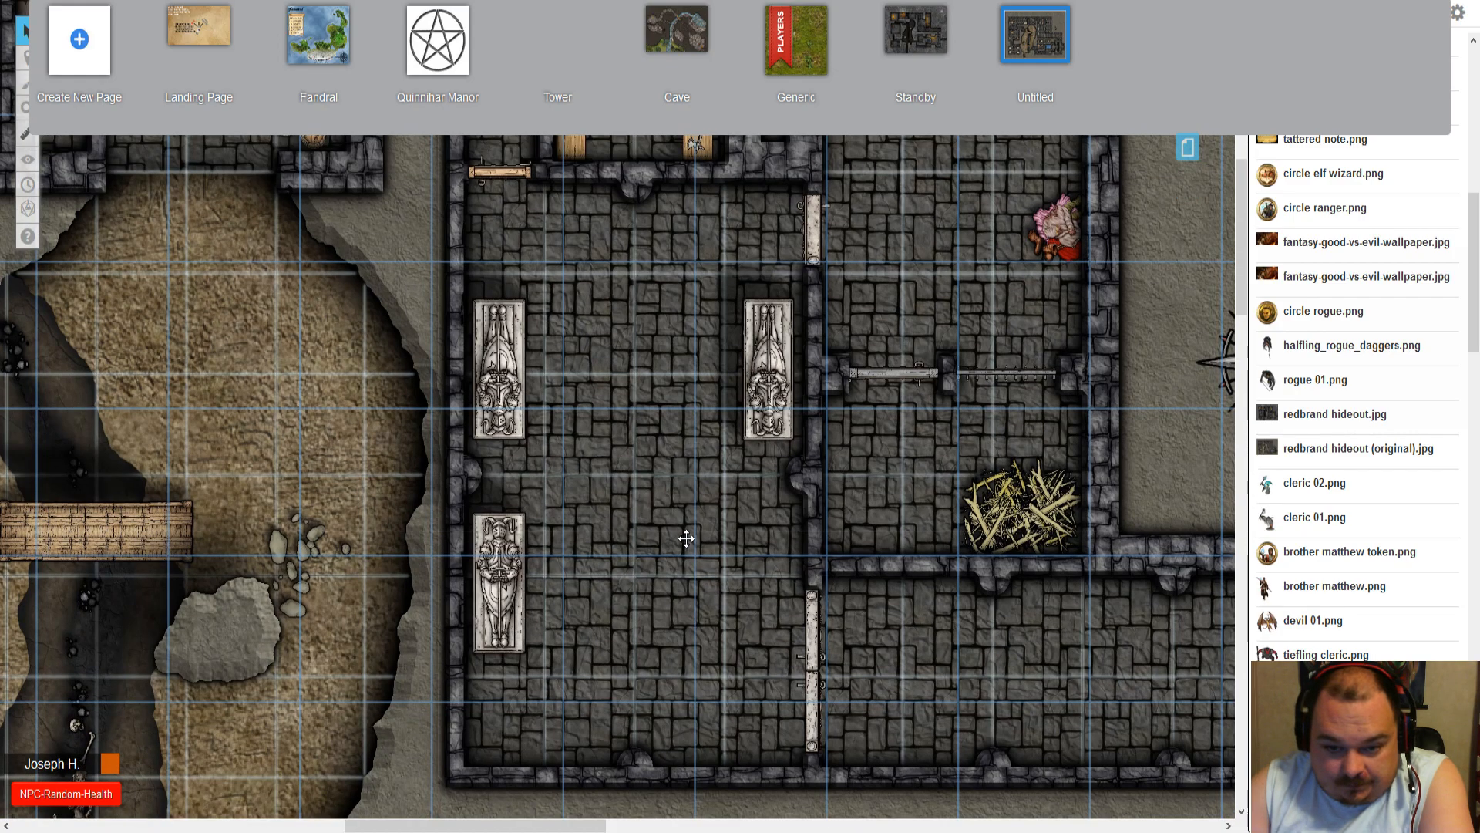
{"action": "right_click", "coordinate": [609, 426]}
{"action": "mouse_move", "coordinate": [656, 395]}
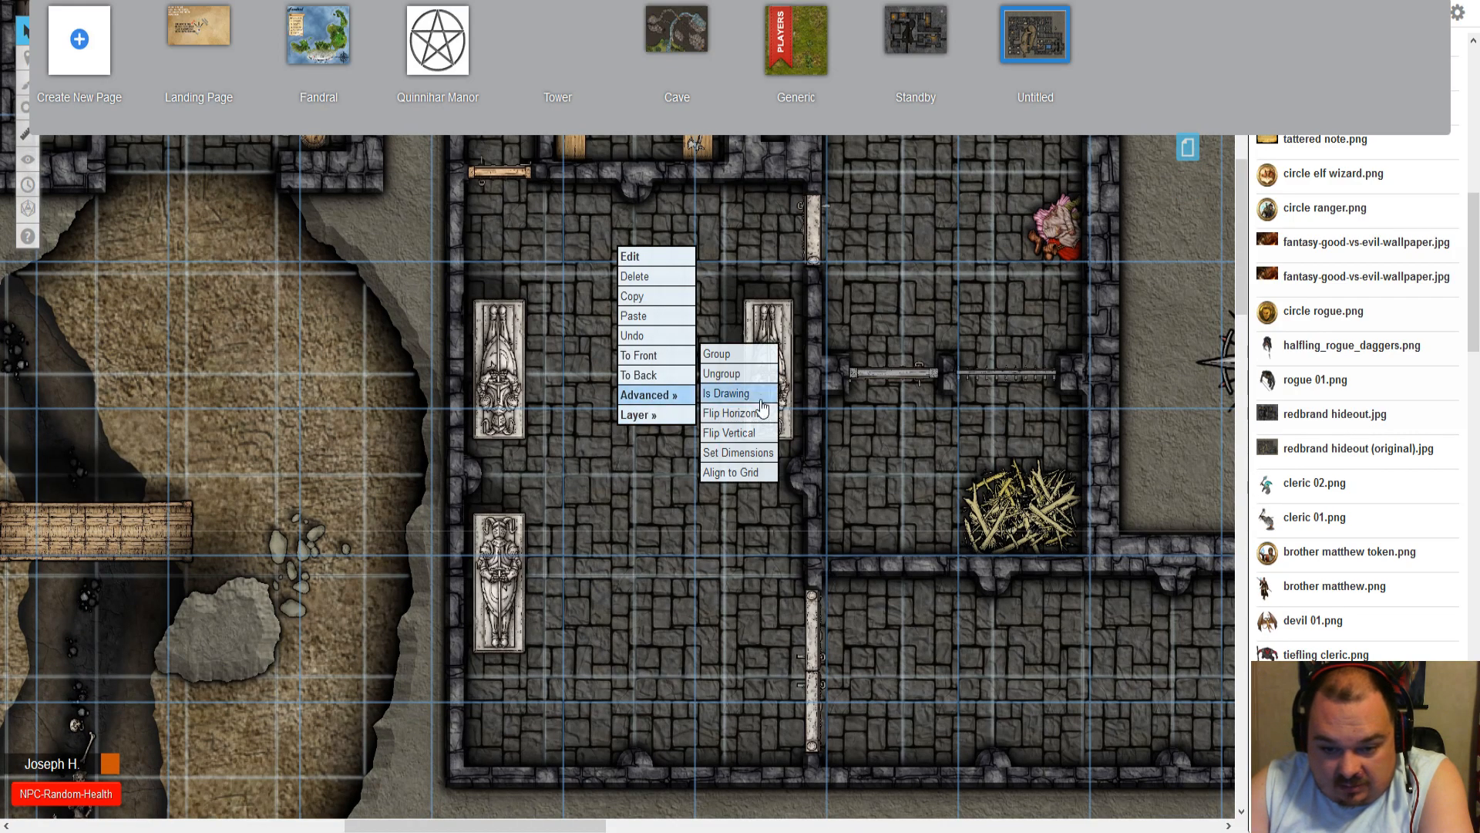
{"action": "left_click", "coordinate": [737, 470]}
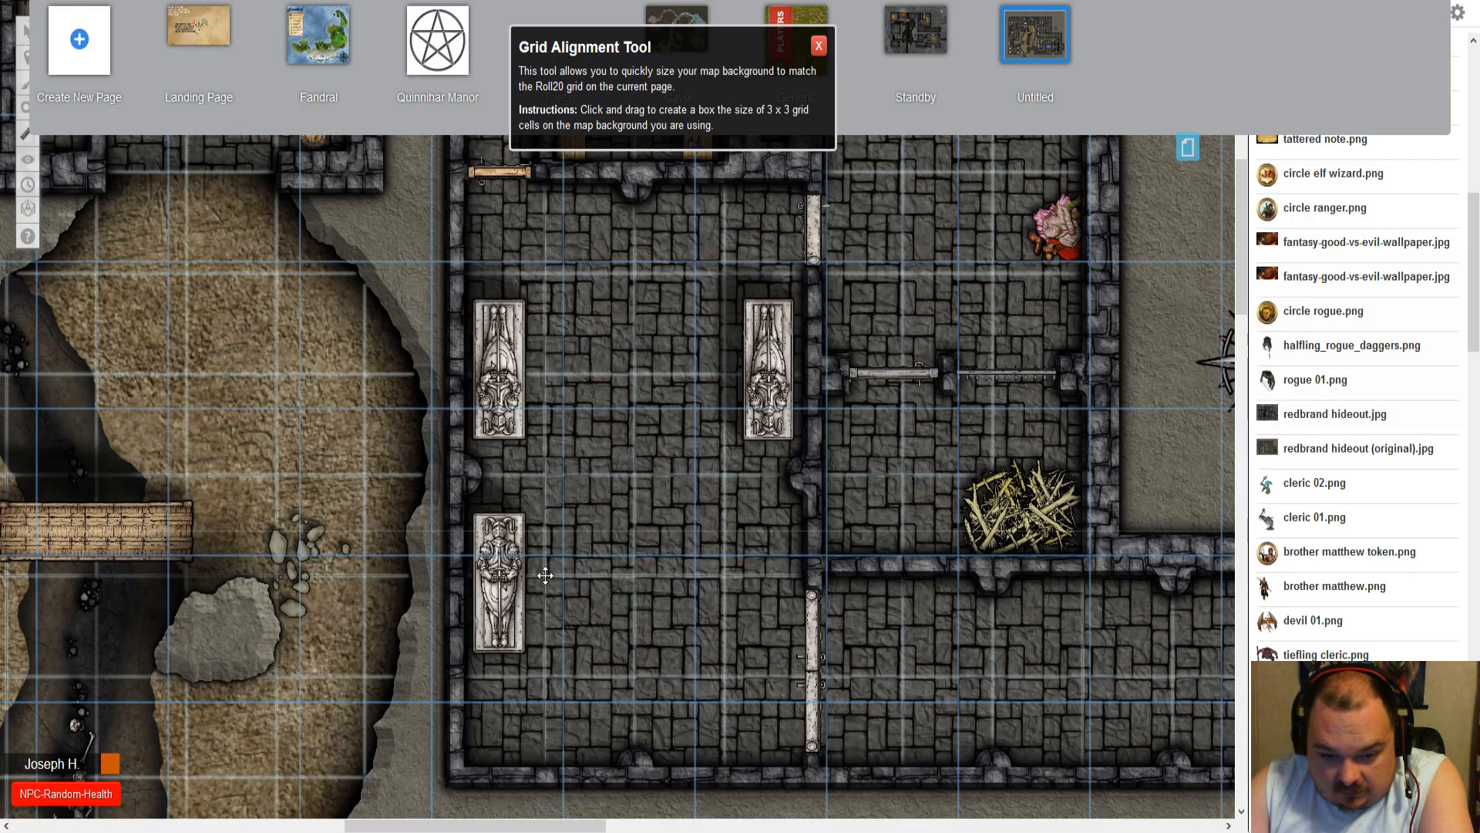
{"action": "left_click_drag", "start_coordinate": [545, 575], "coordinate": [816, 275]}
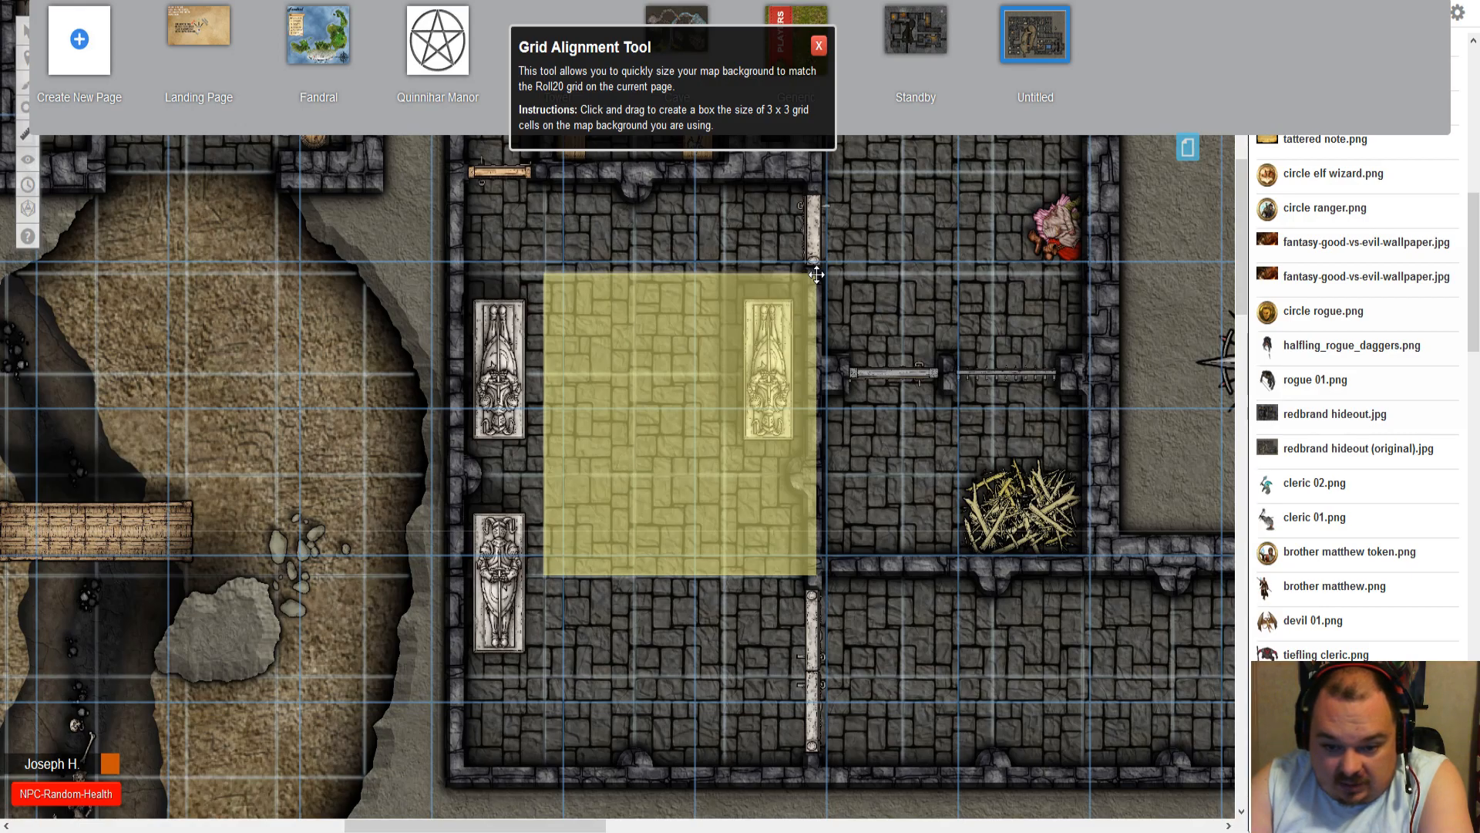
{"action": "left_click_drag", "start_coordinate": [817, 274], "coordinate": [818, 278]}
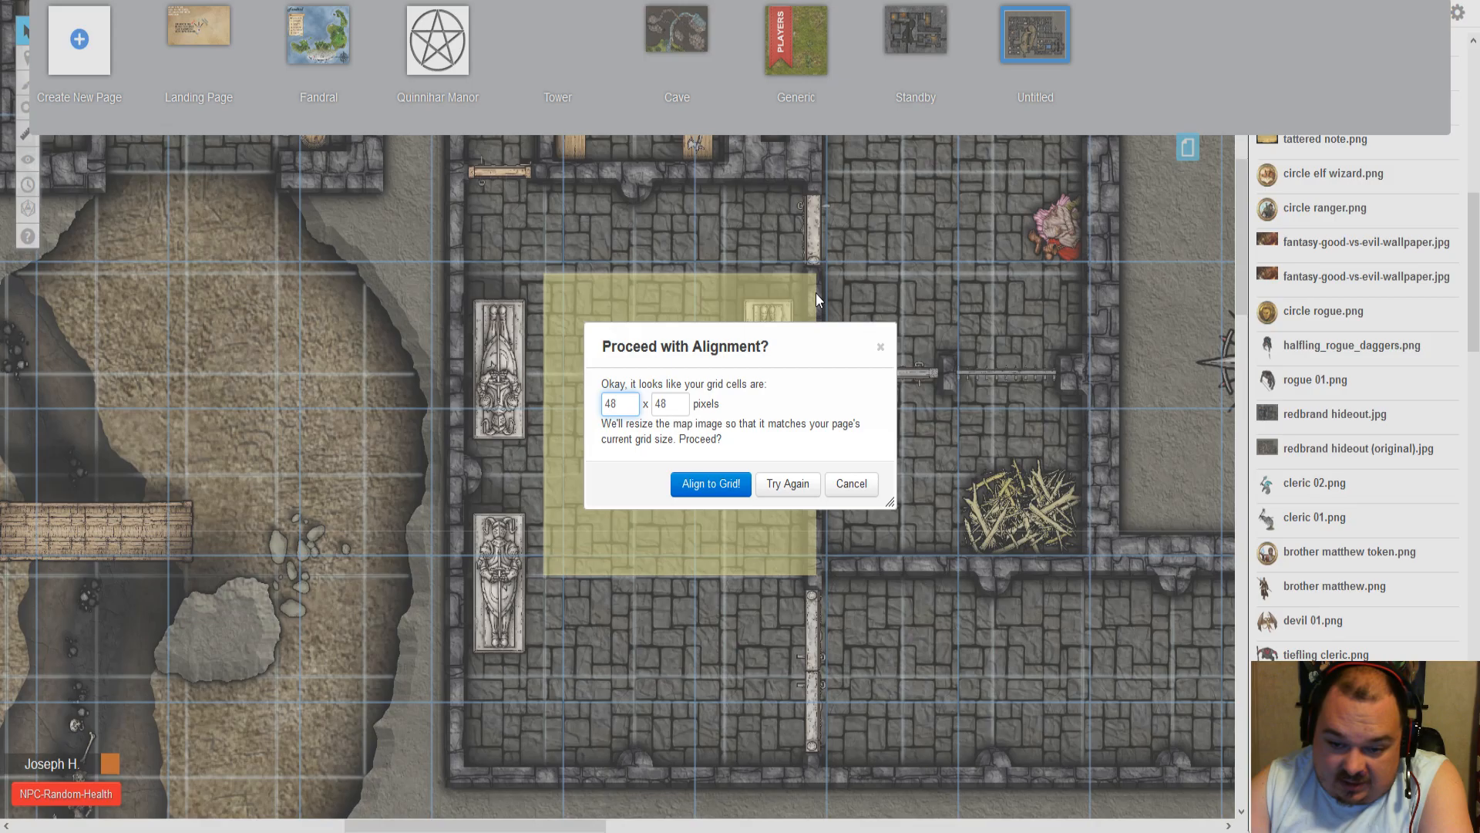
{"action": "left_click", "coordinate": [711, 484]}
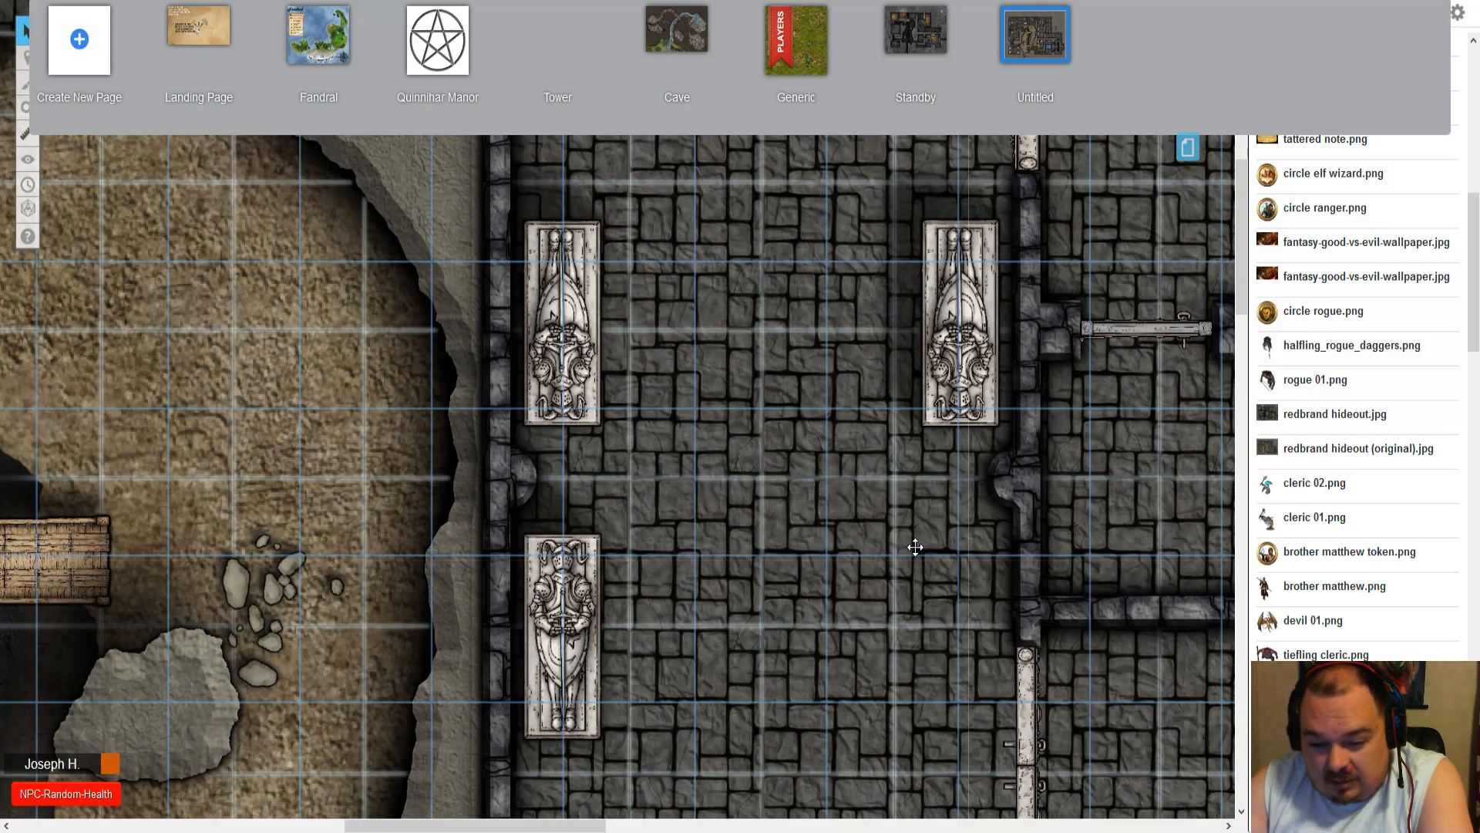
- Hide the page list and delete the Redbrand hideout map image from the page
{"action": "scroll", "coordinate": [915, 546], "scroll_direction": "down", "scroll_amount": 5}
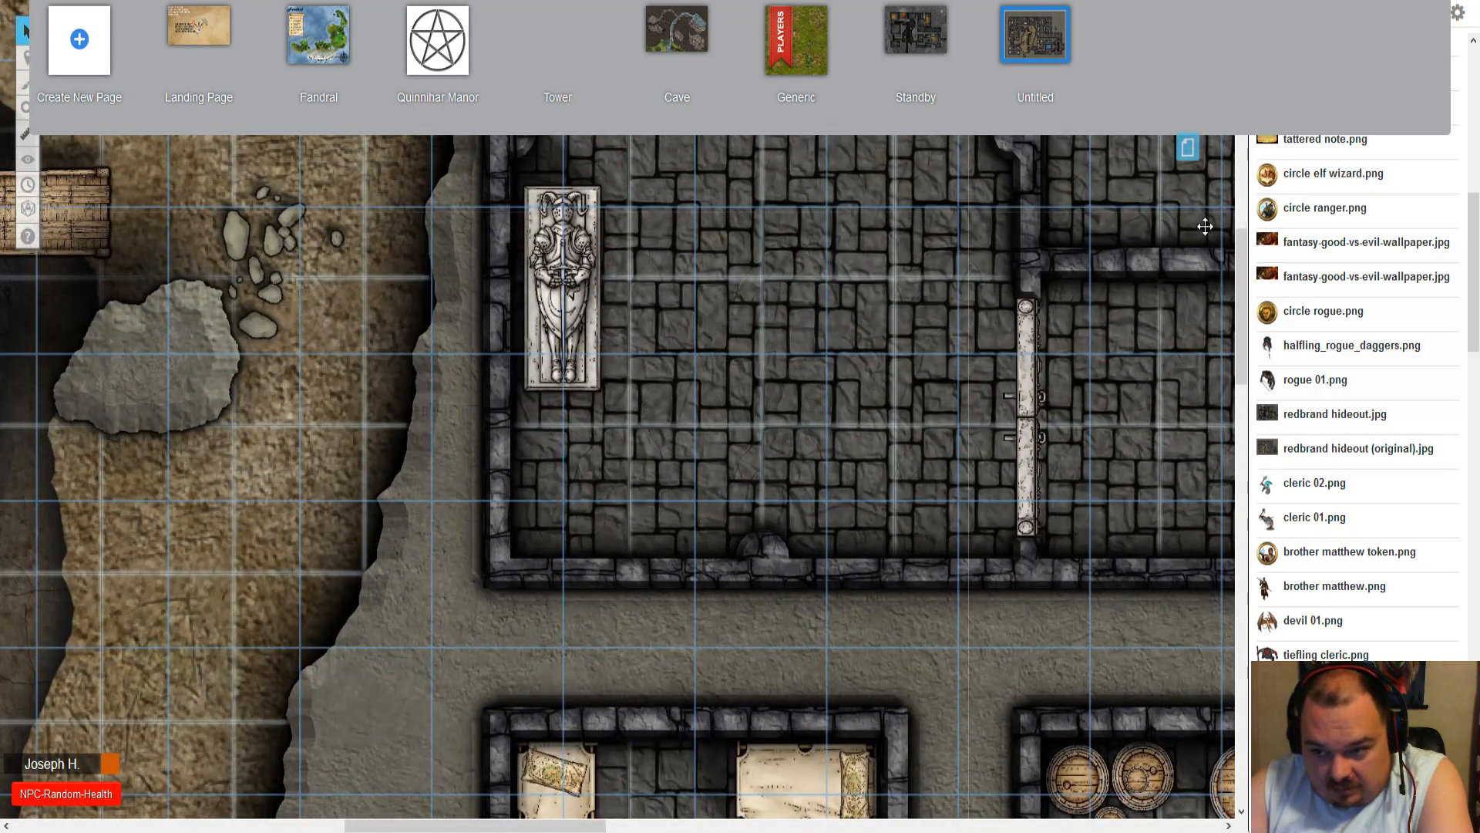
{"action": "left_click", "coordinate": [1201, 150]}
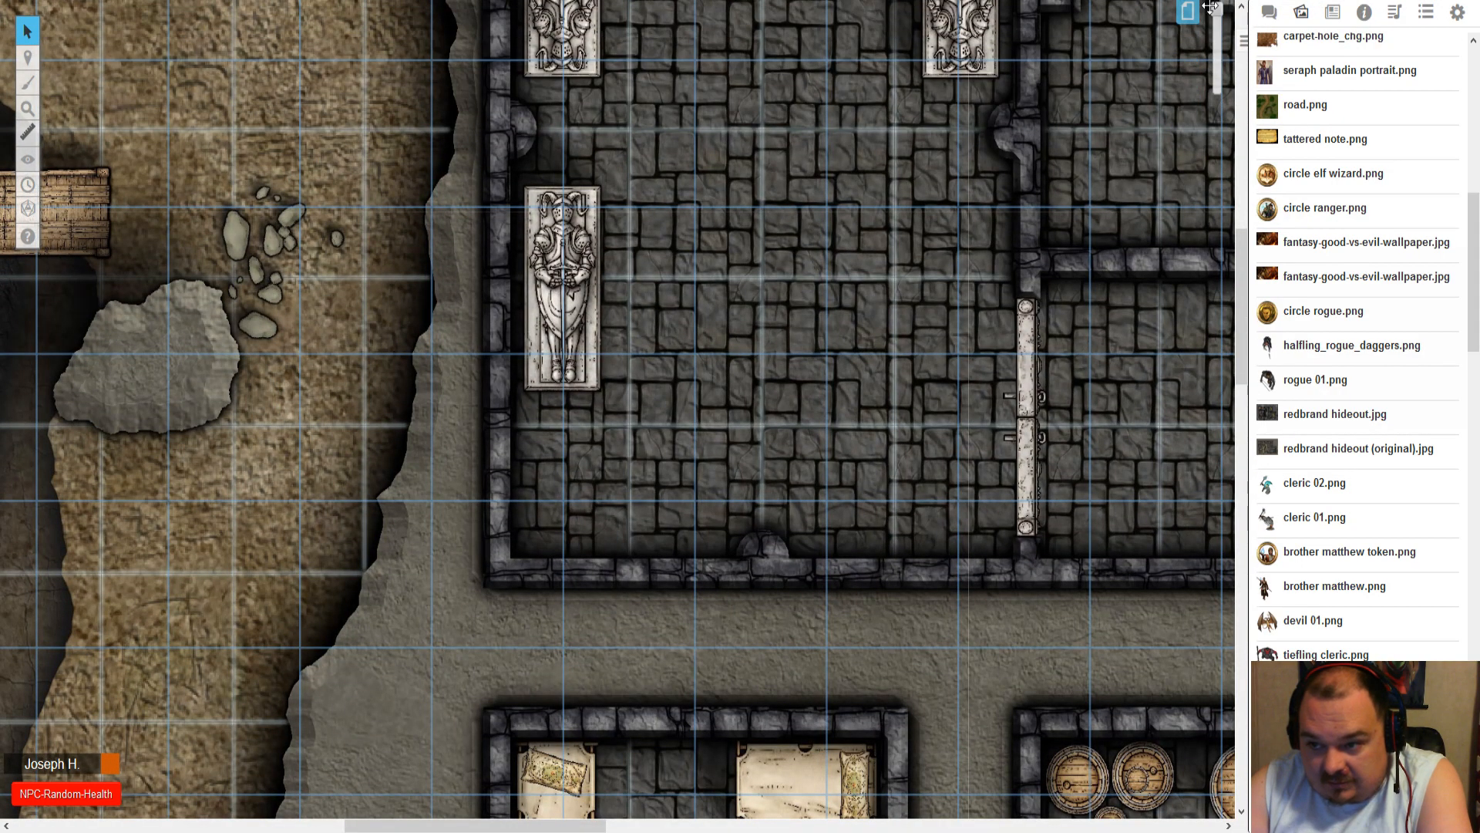
{"action": "double_click", "coordinate": [1216, 9]}
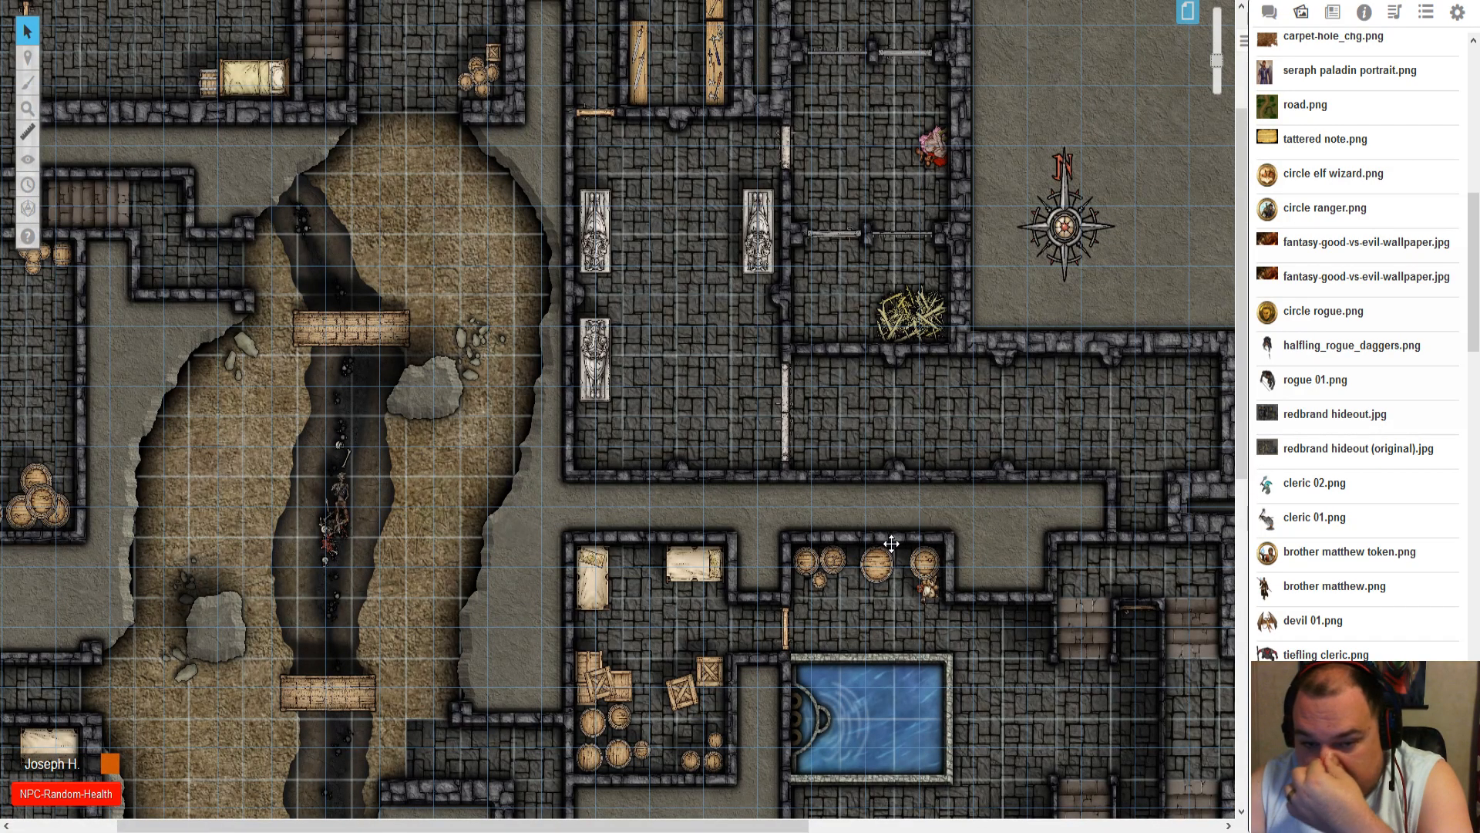
{"action": "scroll", "coordinate": [891, 544], "scroll_direction": "up", "scroll_amount": 3}
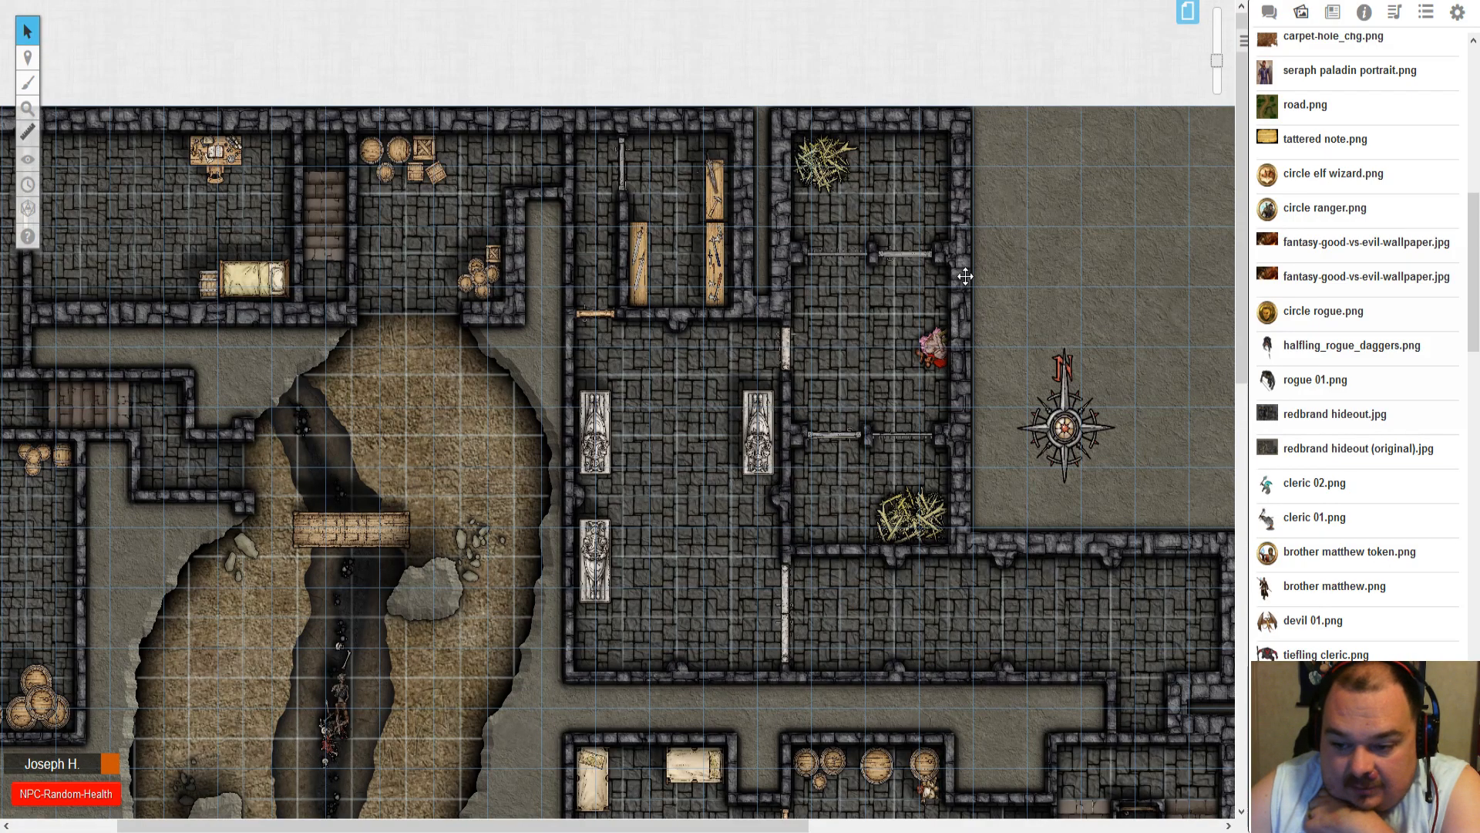
{"action": "left_click", "coordinate": [1117, 251]}
{"action": "key", "text": "Delete"}
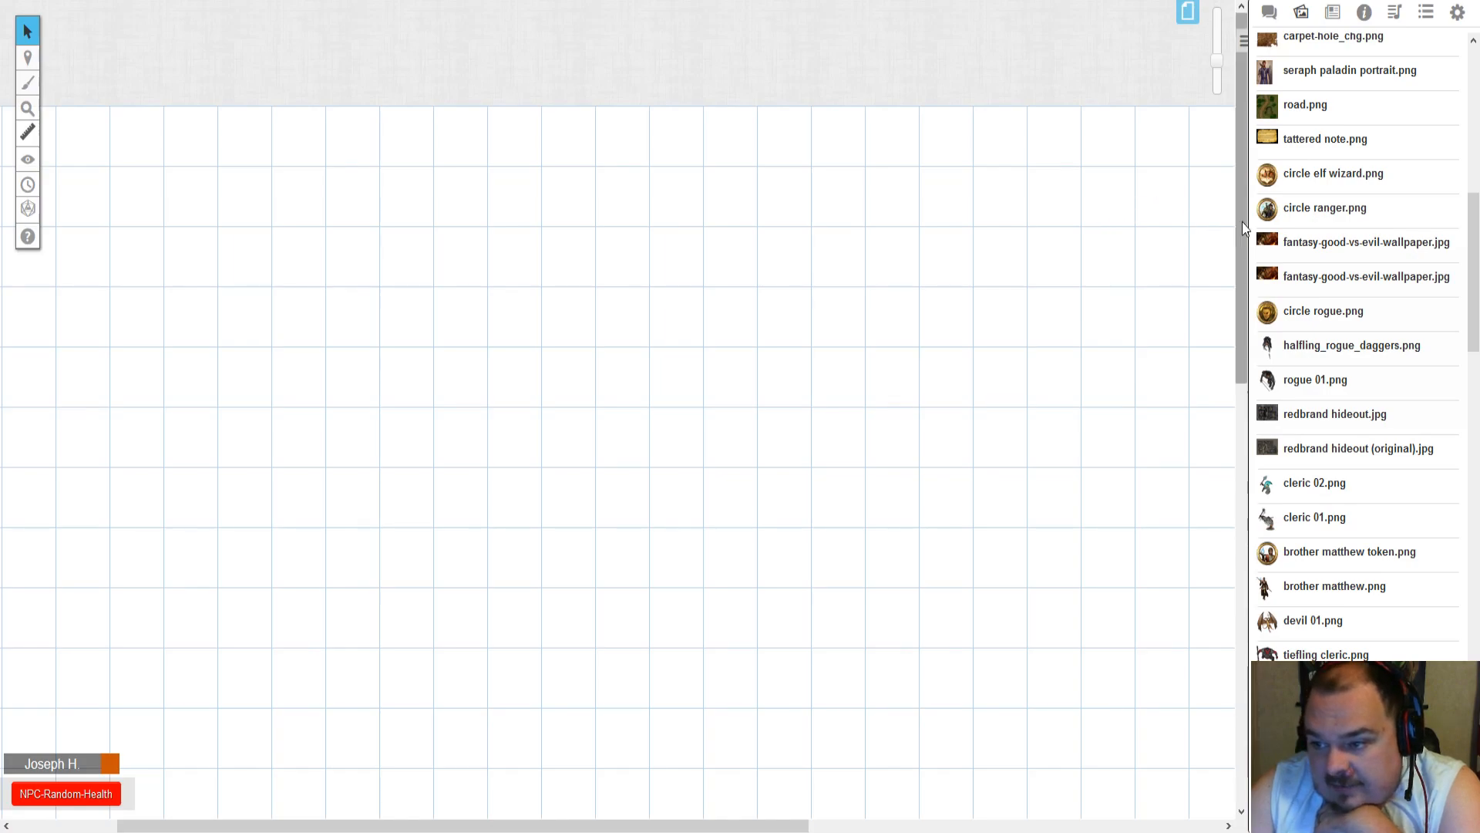
- Look through the recent uploads in the art library for another map image
{"action": "scroll", "coordinate": [1405, 249], "scroll_direction": "down", "scroll_amount": 4}
{"action": "scroll", "coordinate": [1406, 250], "scroll_direction": "down", "scroll_amount": 12}
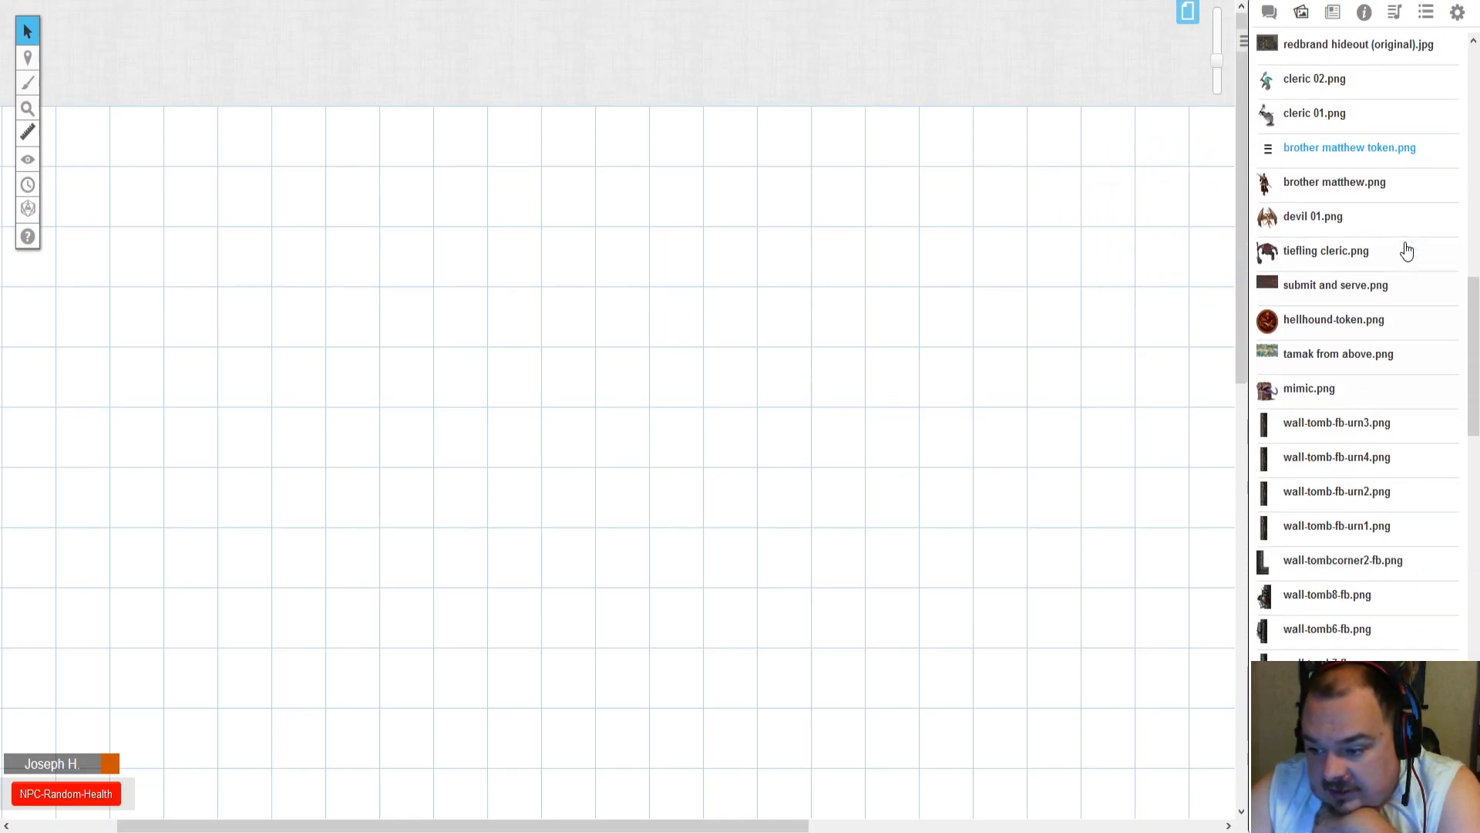
{"action": "scroll", "coordinate": [1406, 251], "scroll_direction": "down", "scroll_amount": 5}
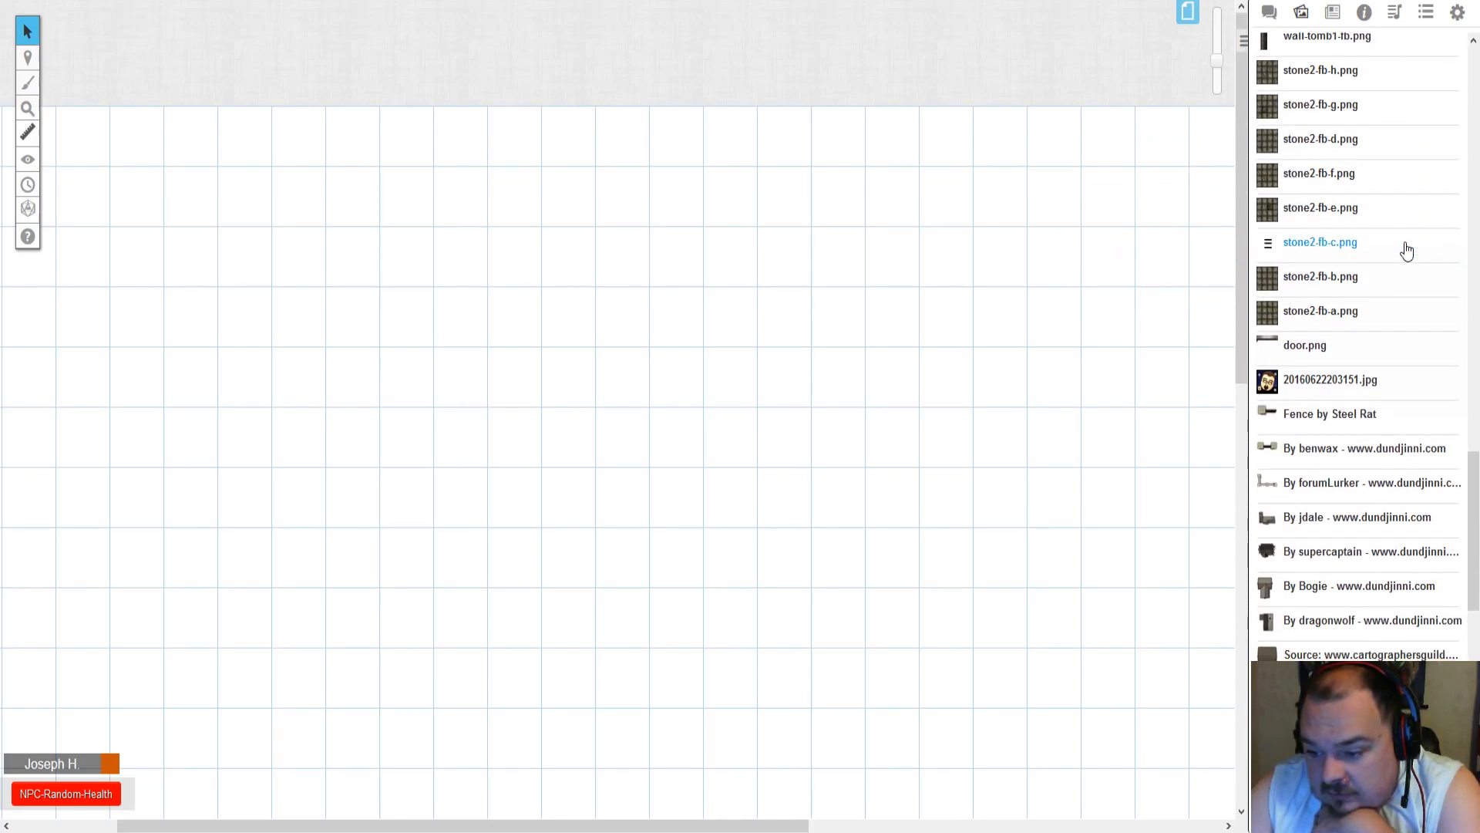
{"action": "scroll", "coordinate": [1407, 251], "scroll_direction": "down", "scroll_amount": 2}
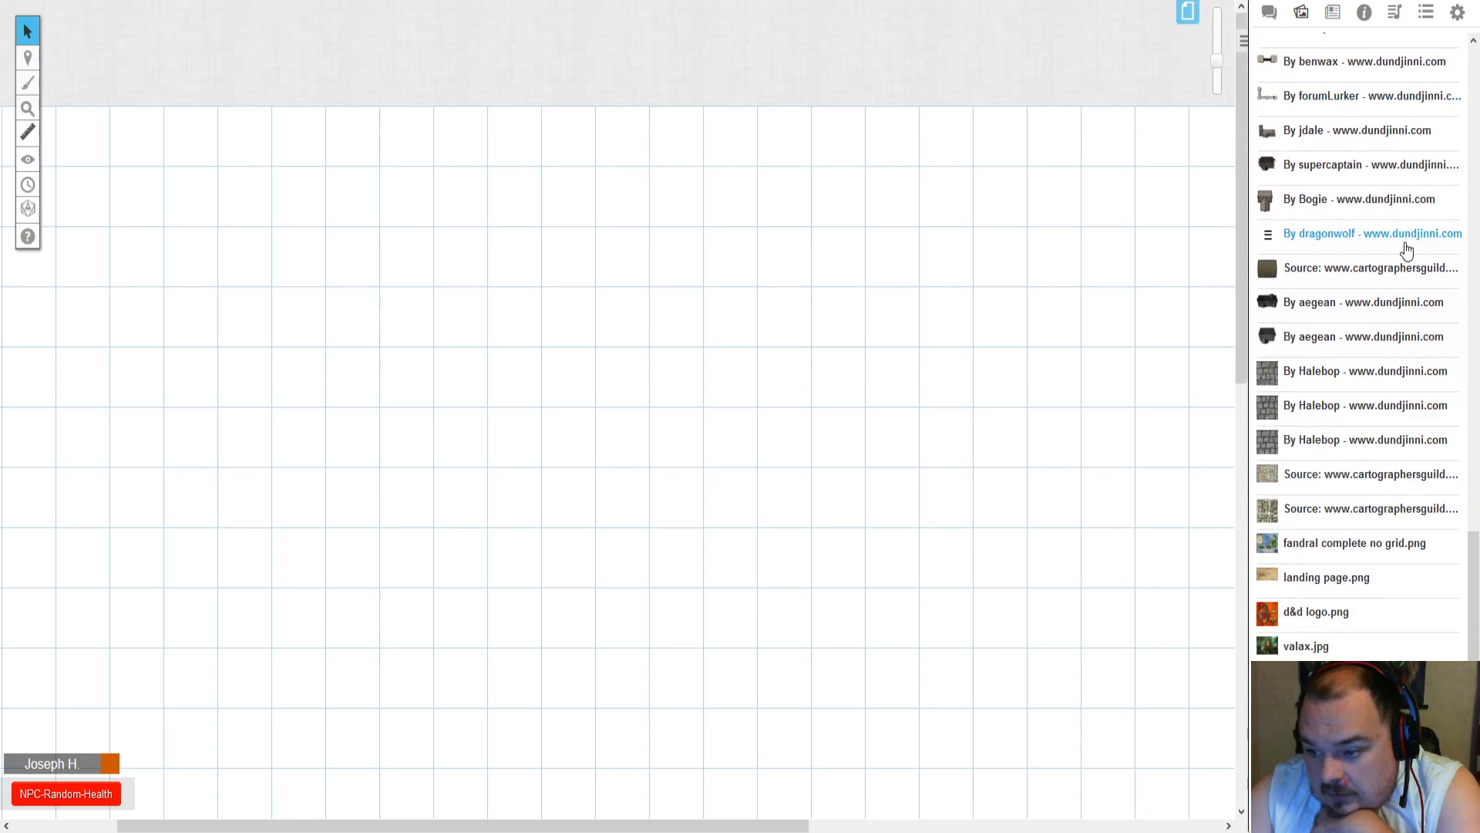
{"action": "scroll", "coordinate": [1407, 250], "scroll_direction": "down", "scroll_amount": 5}
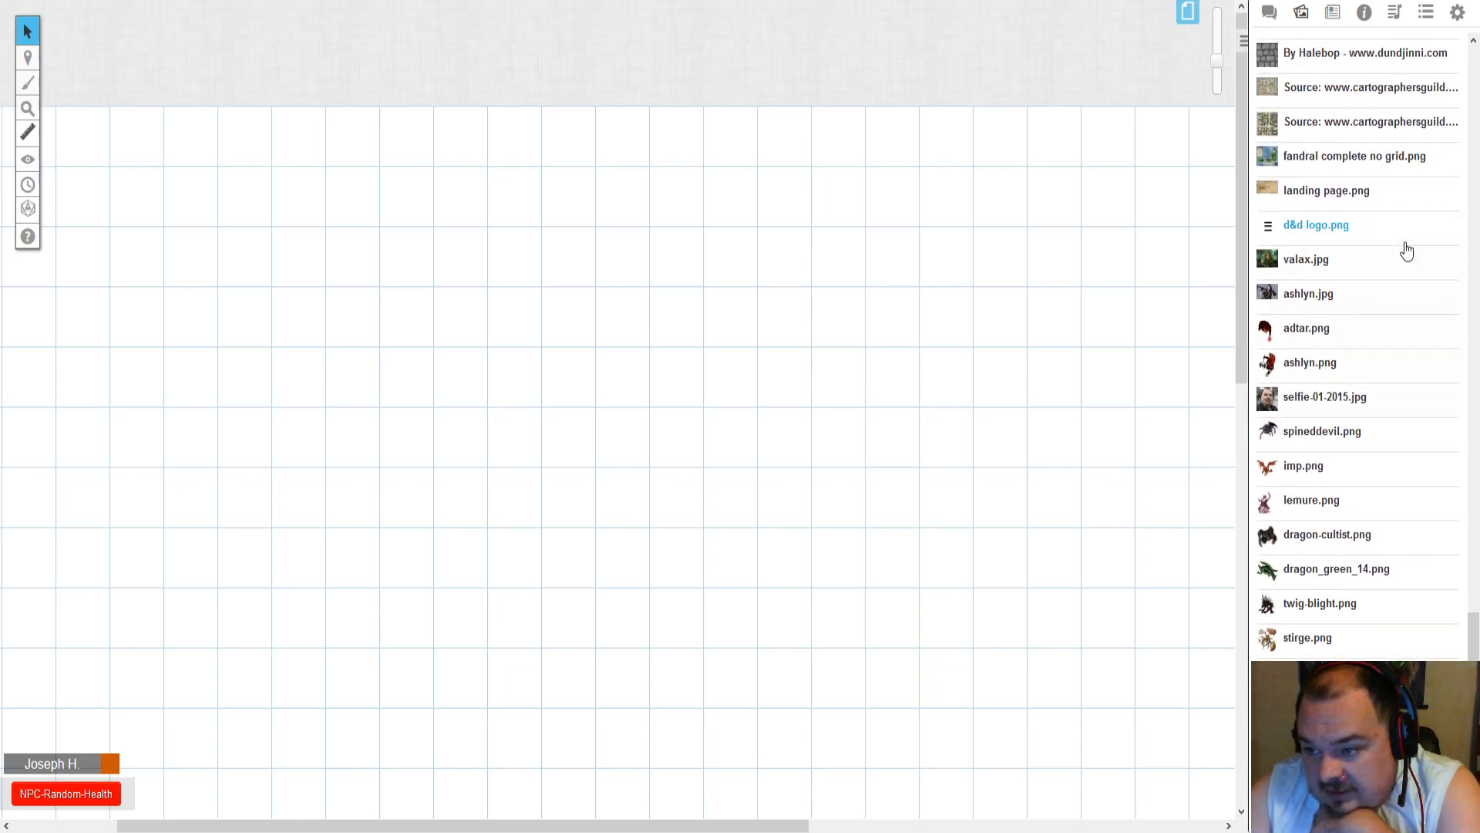
{"action": "mouse_move", "coordinate": [1404, 135]}
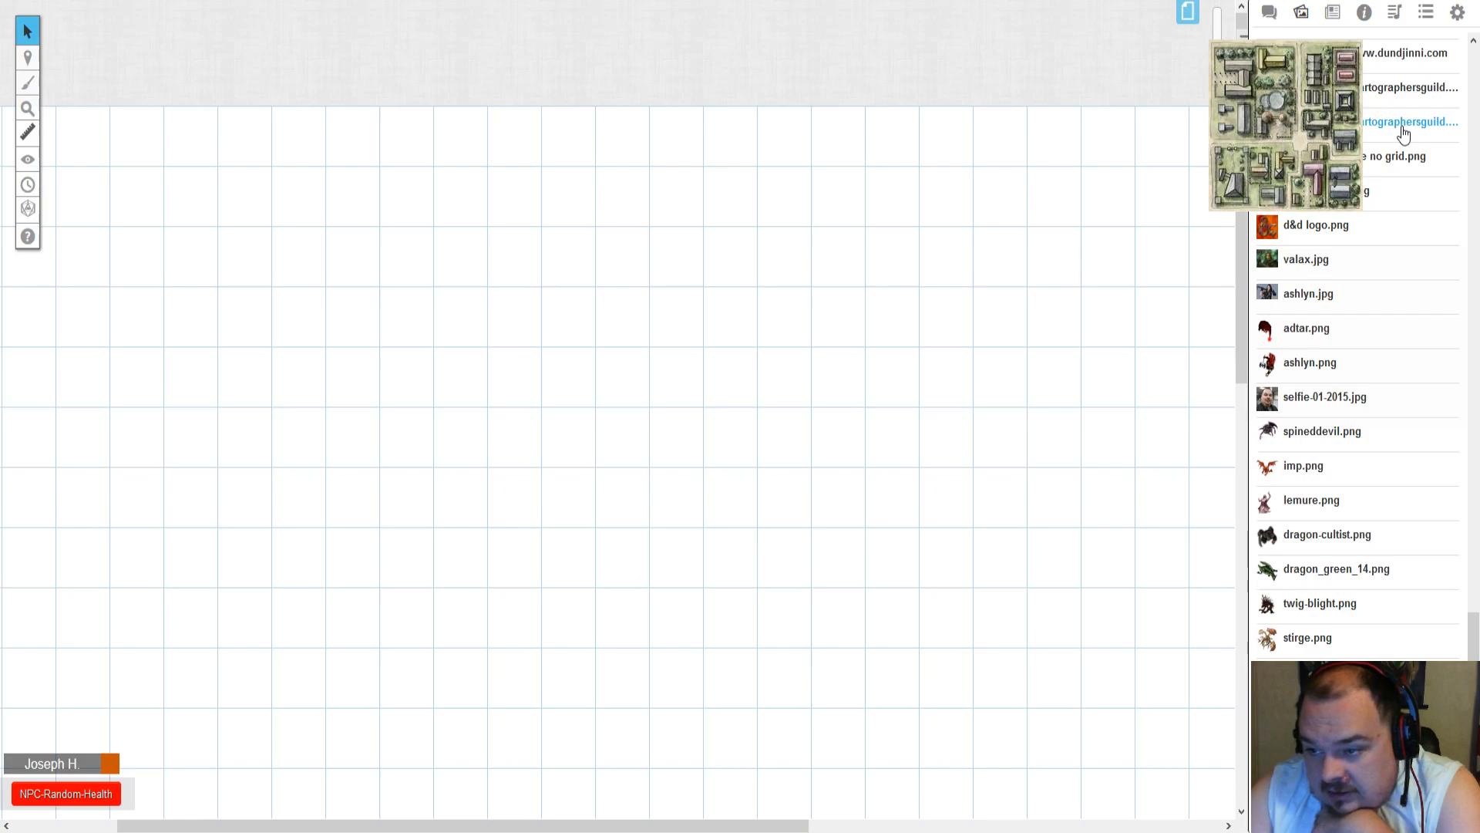
{"action": "scroll", "coordinate": [1403, 135], "scroll_direction": "up", "scroll_amount": 5}
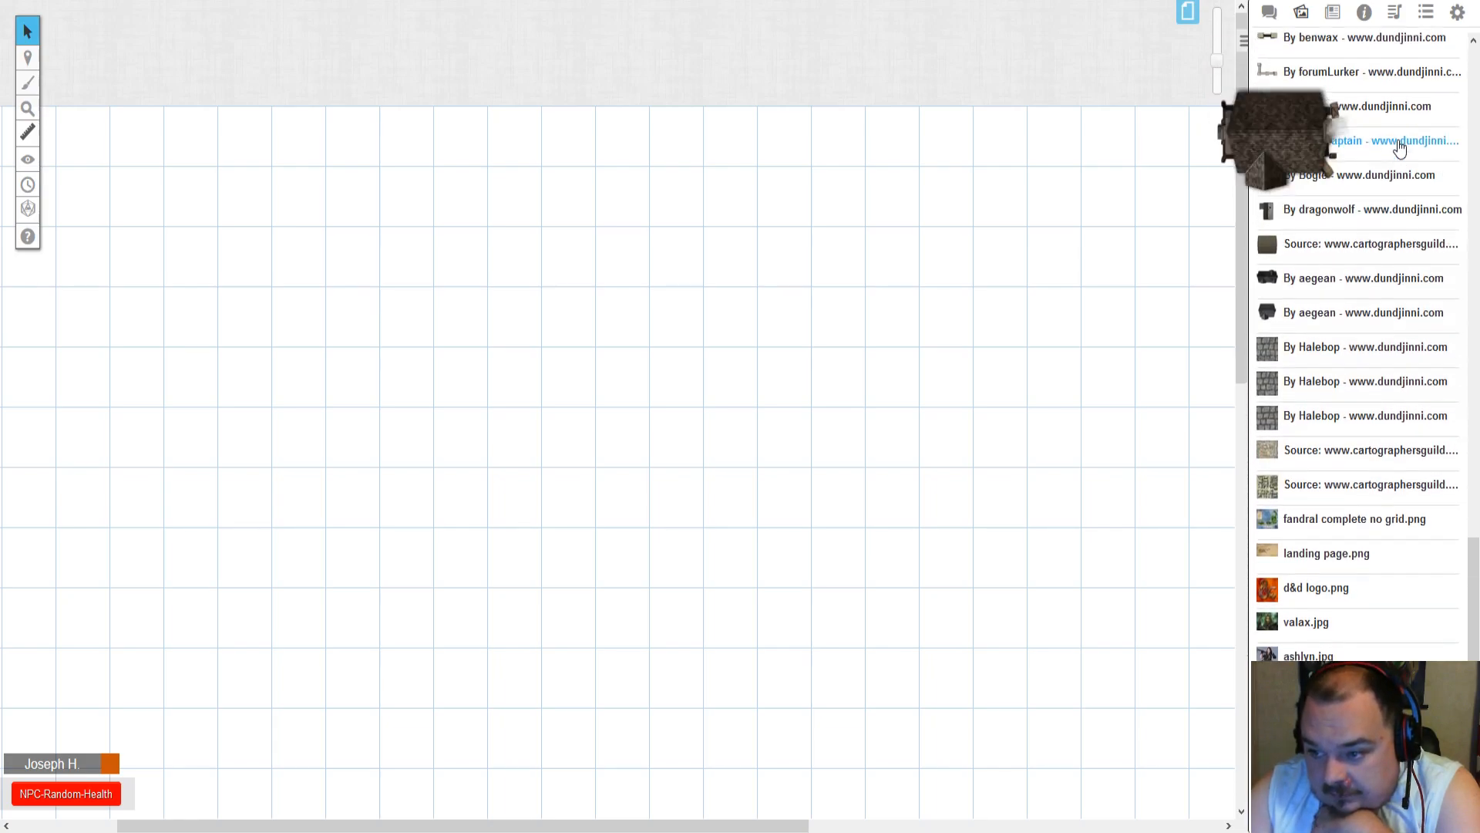
{"action": "scroll", "coordinate": [1401, 252], "scroll_direction": "up", "scroll_amount": 8}
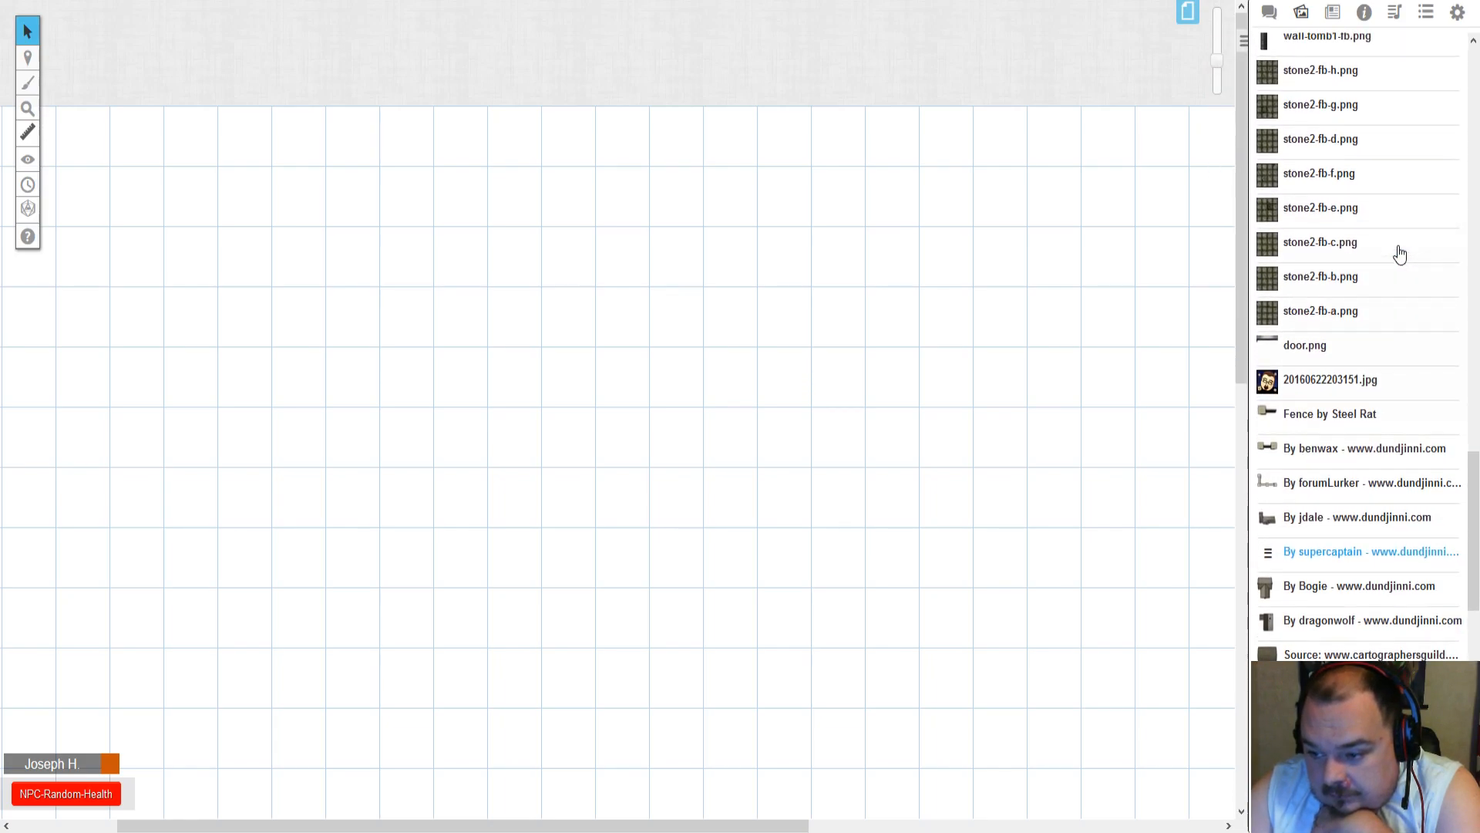
{"action": "scroll", "coordinate": [1401, 253], "scroll_direction": "up", "scroll_amount": 8}
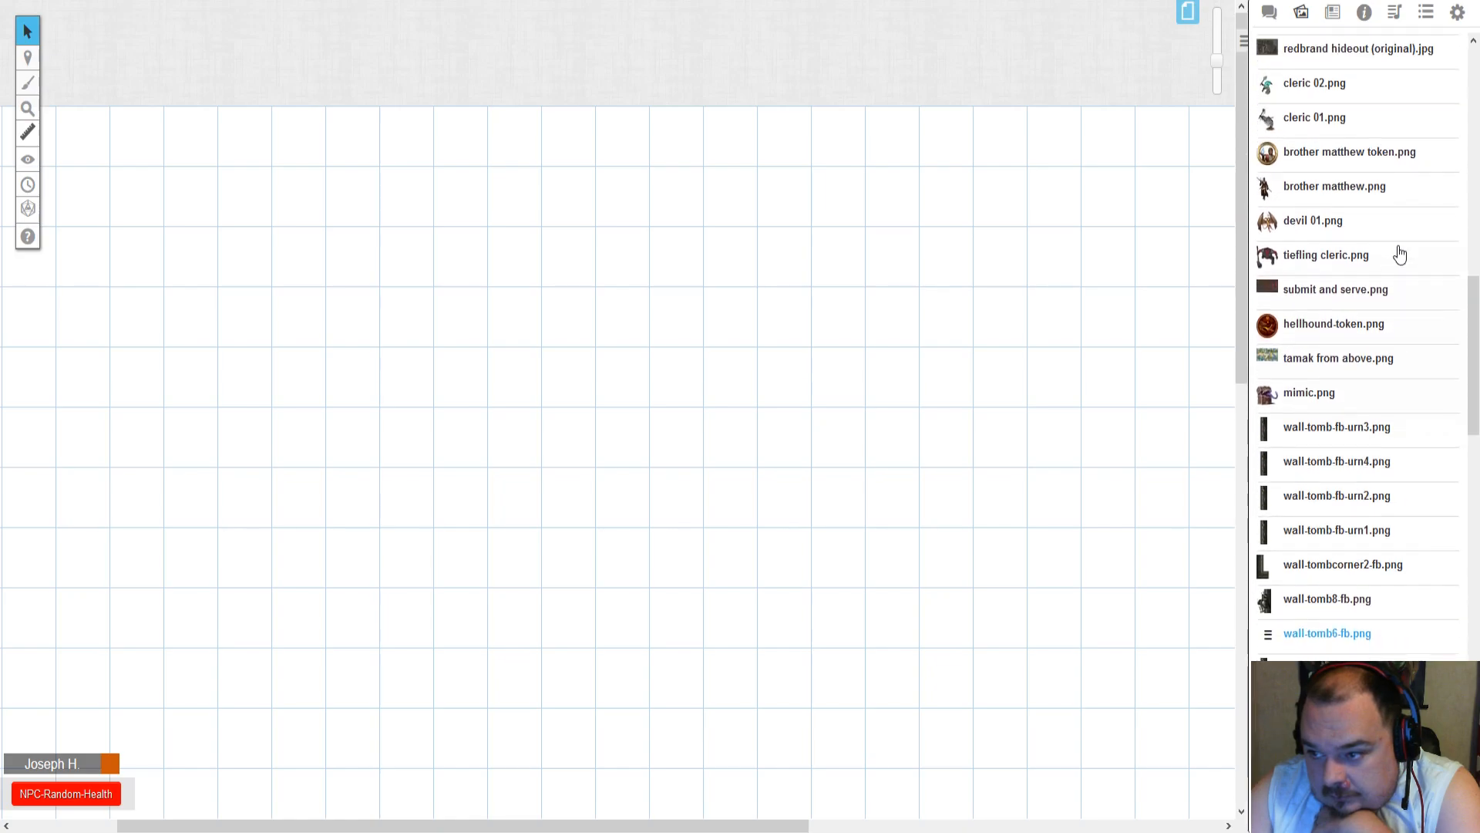
{"action": "scroll", "coordinate": [1401, 253], "scroll_direction": "up", "scroll_amount": 4}
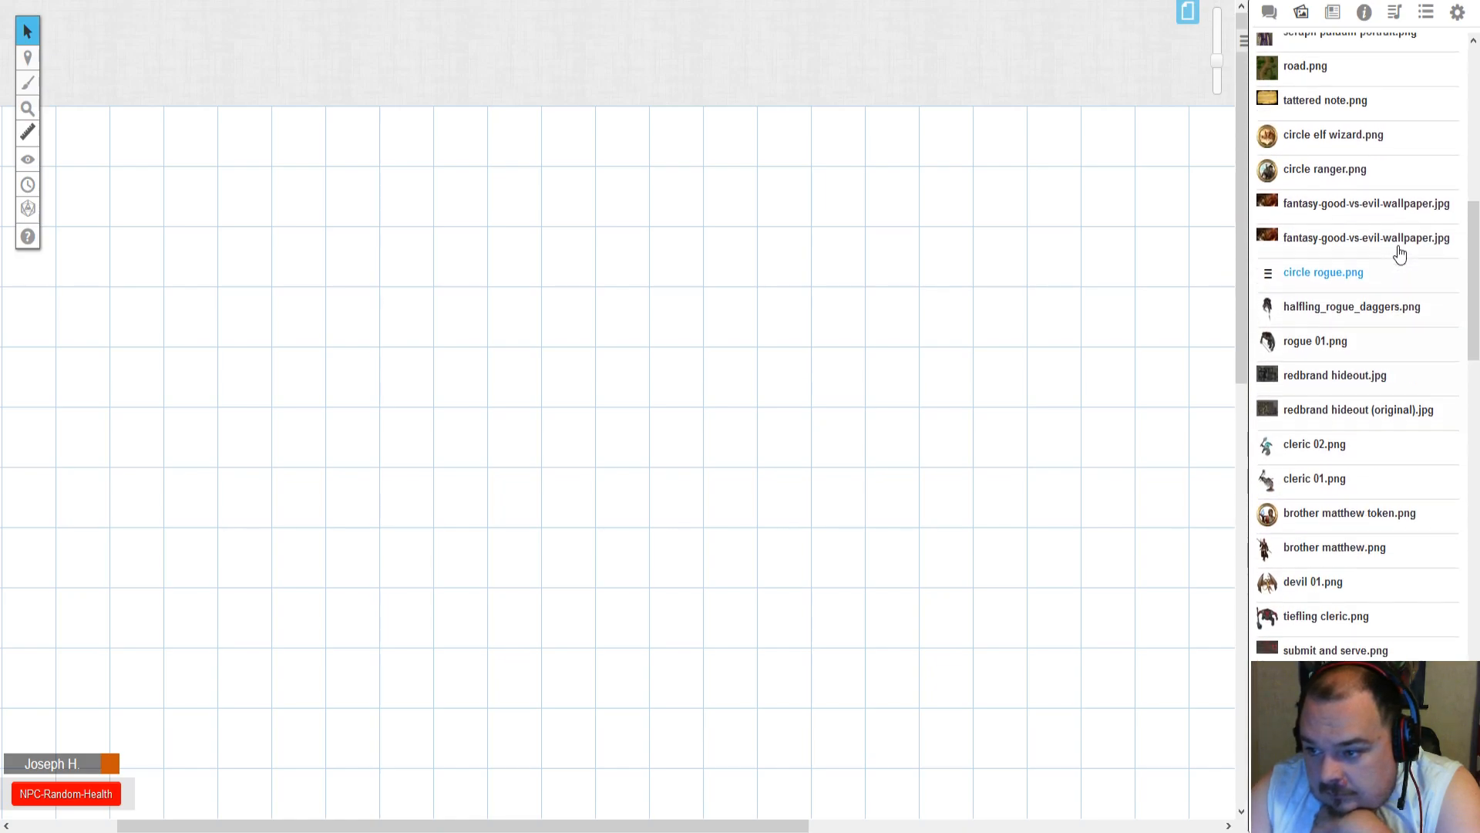
{"action": "scroll", "coordinate": [1401, 253], "scroll_direction": "up", "scroll_amount": 2}
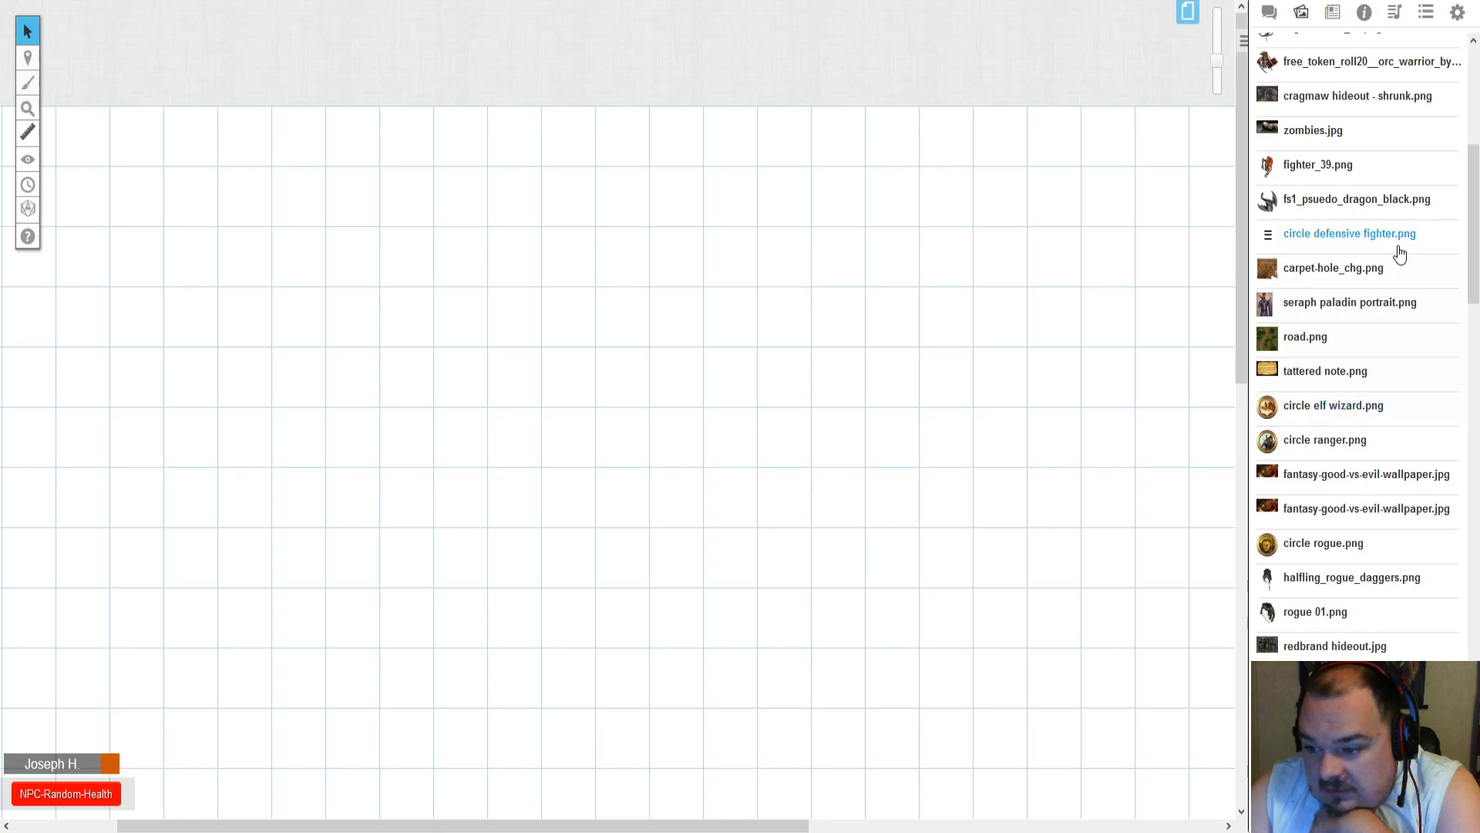
{"action": "scroll", "coordinate": [1401, 253], "scroll_direction": "up", "scroll_amount": 2}
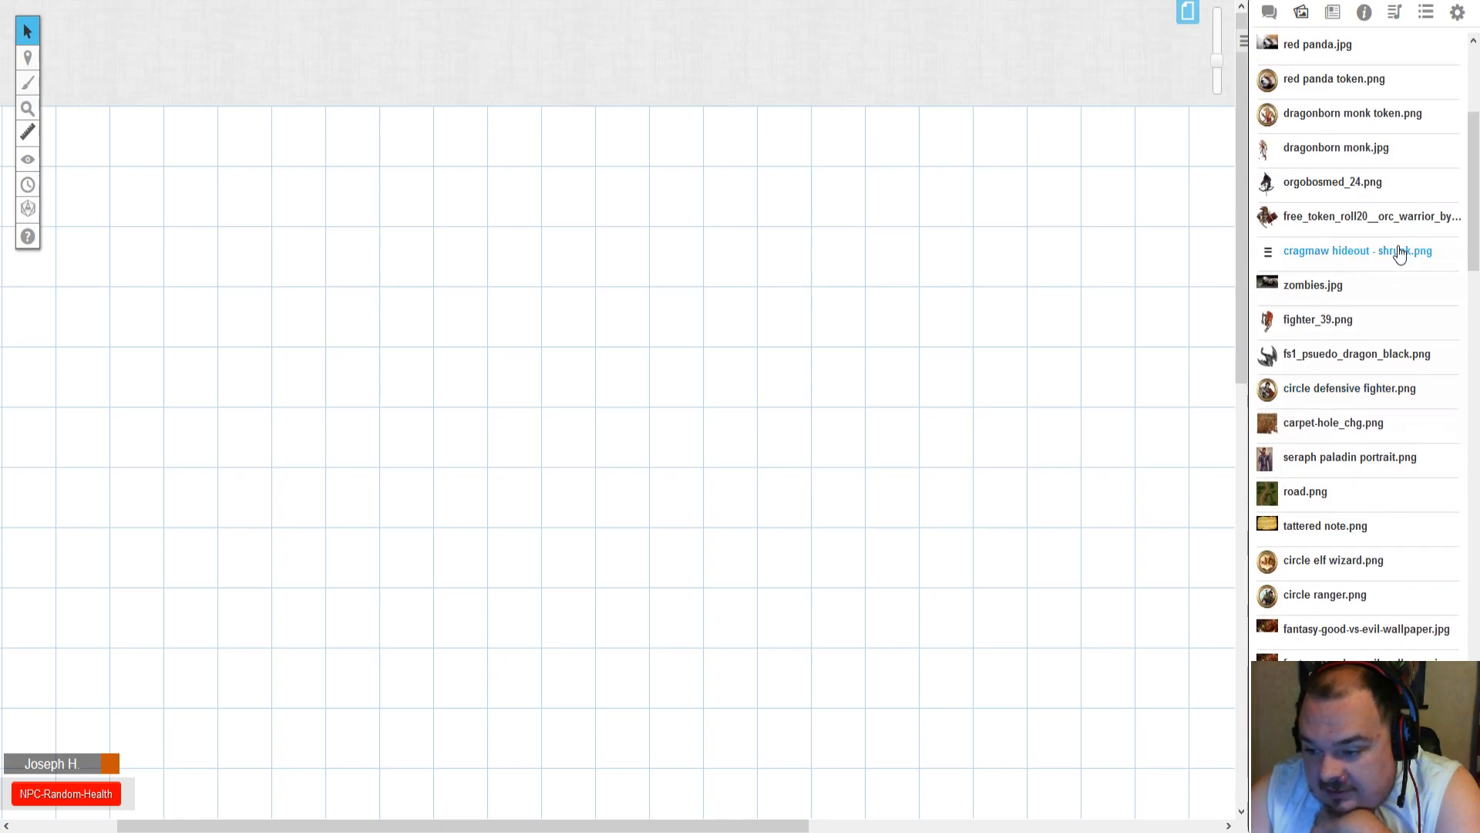
{"action": "scroll", "coordinate": [1400, 253], "scroll_direction": "up", "scroll_amount": 4}
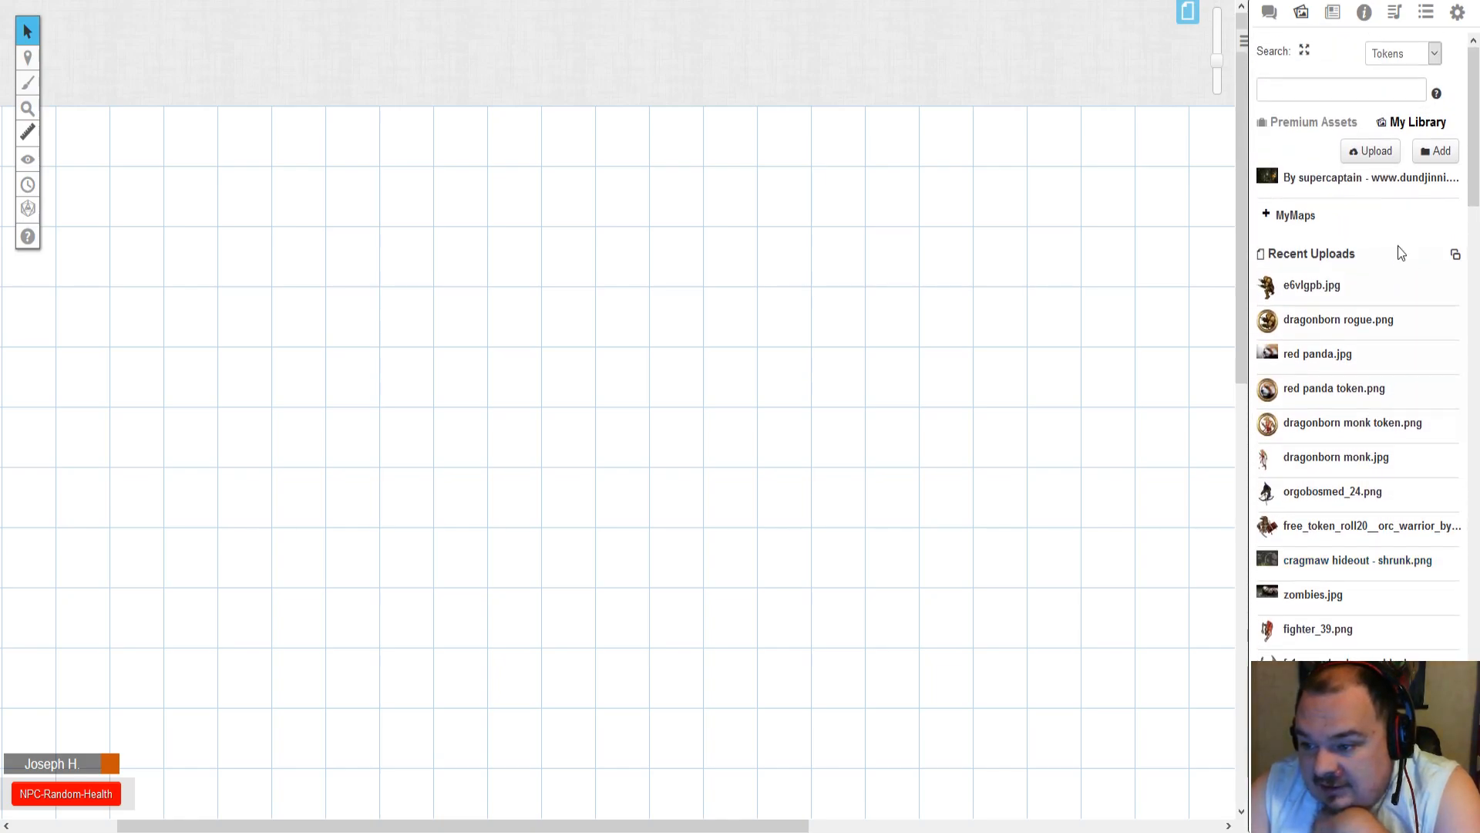
{"action": "mouse_move", "coordinate": [1346, 187]}
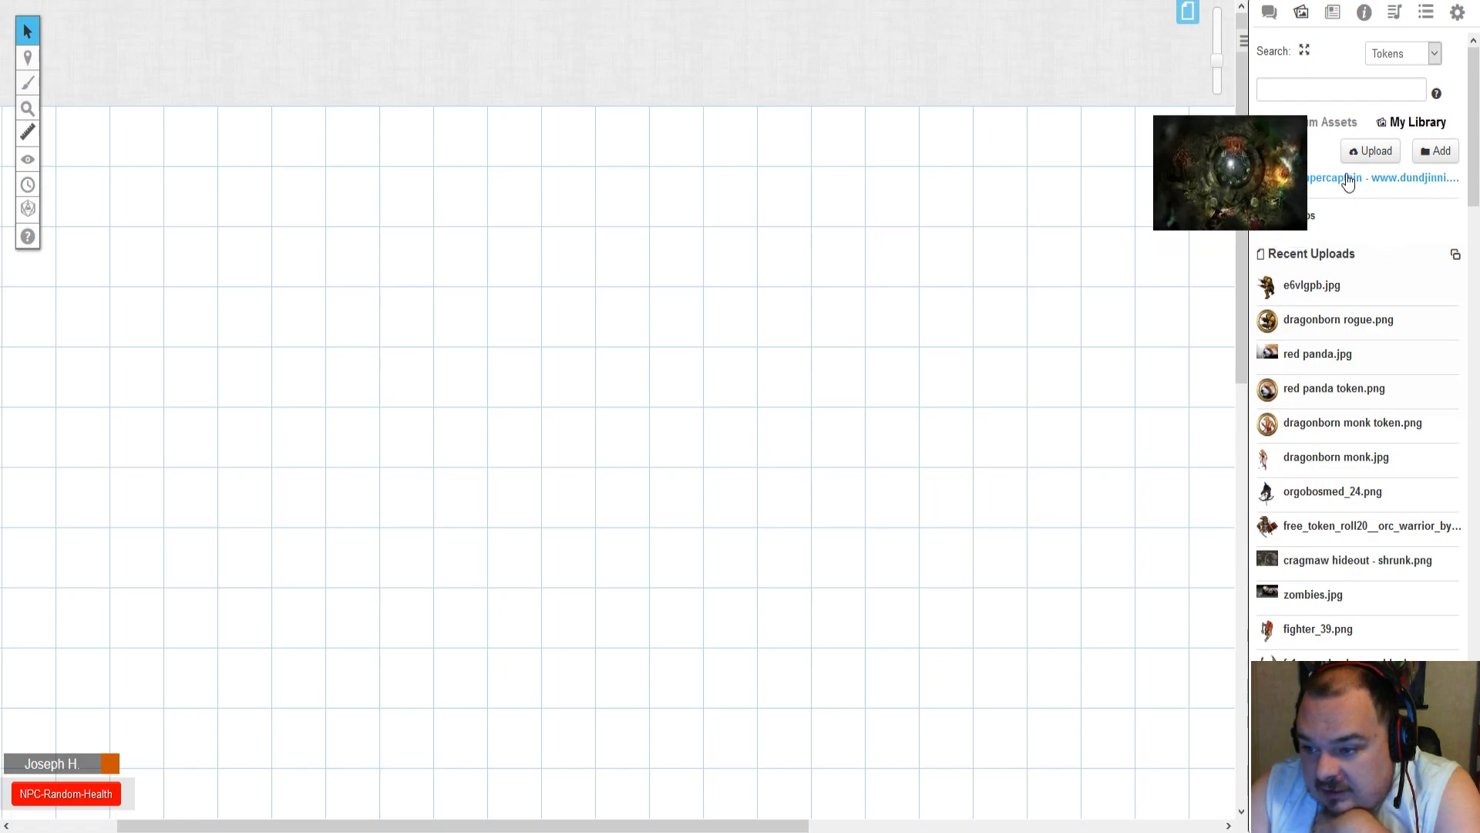
- Try road.png from the recent uploads on the page, enlarged to about 13 squares wide, and remove it
{"action": "mouse_move", "coordinate": [1318, 407]}
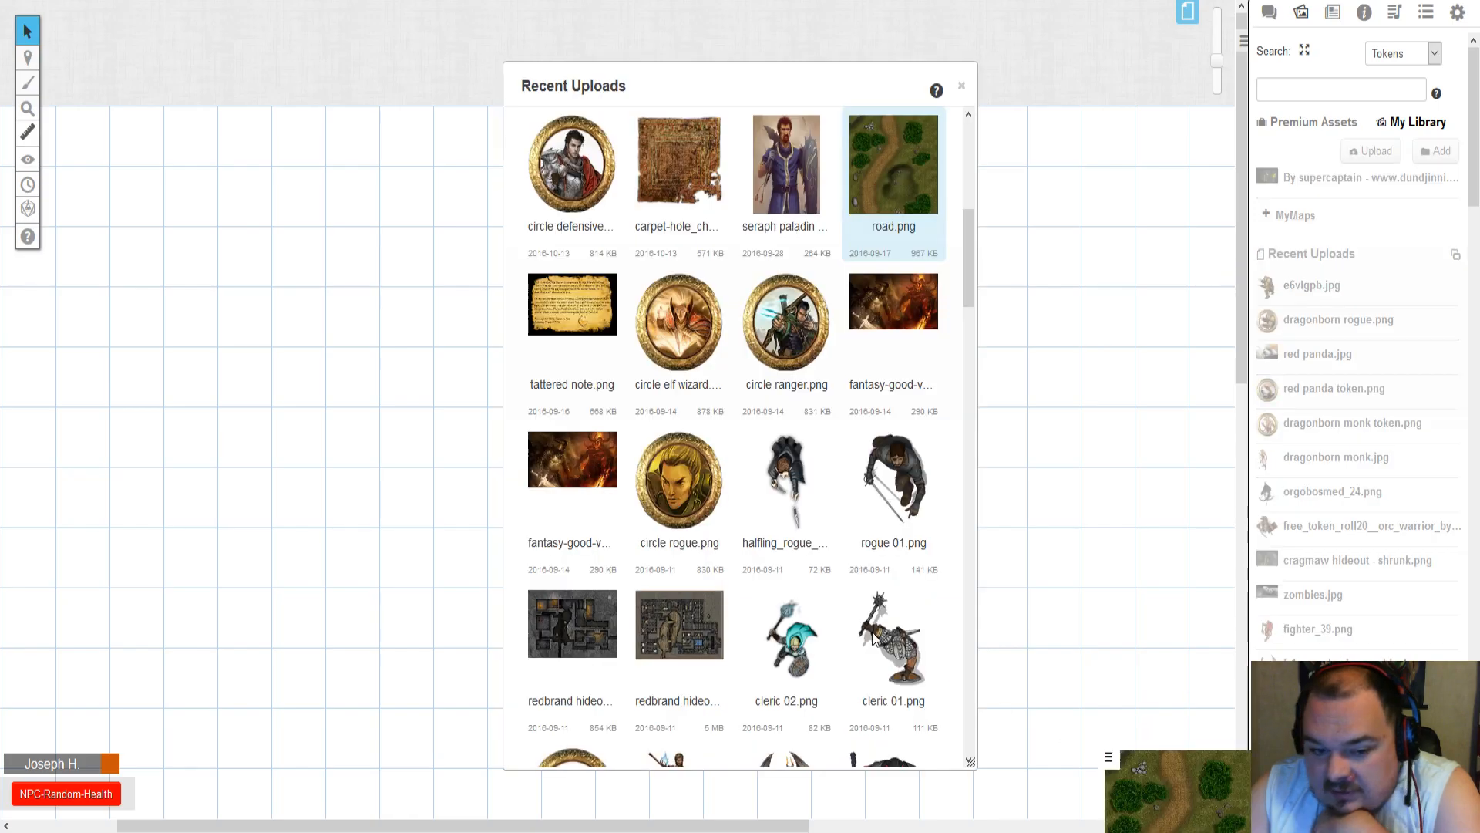
{"action": "left_click_drag", "start_coordinate": [894, 143], "coordinate": [246, 280]}
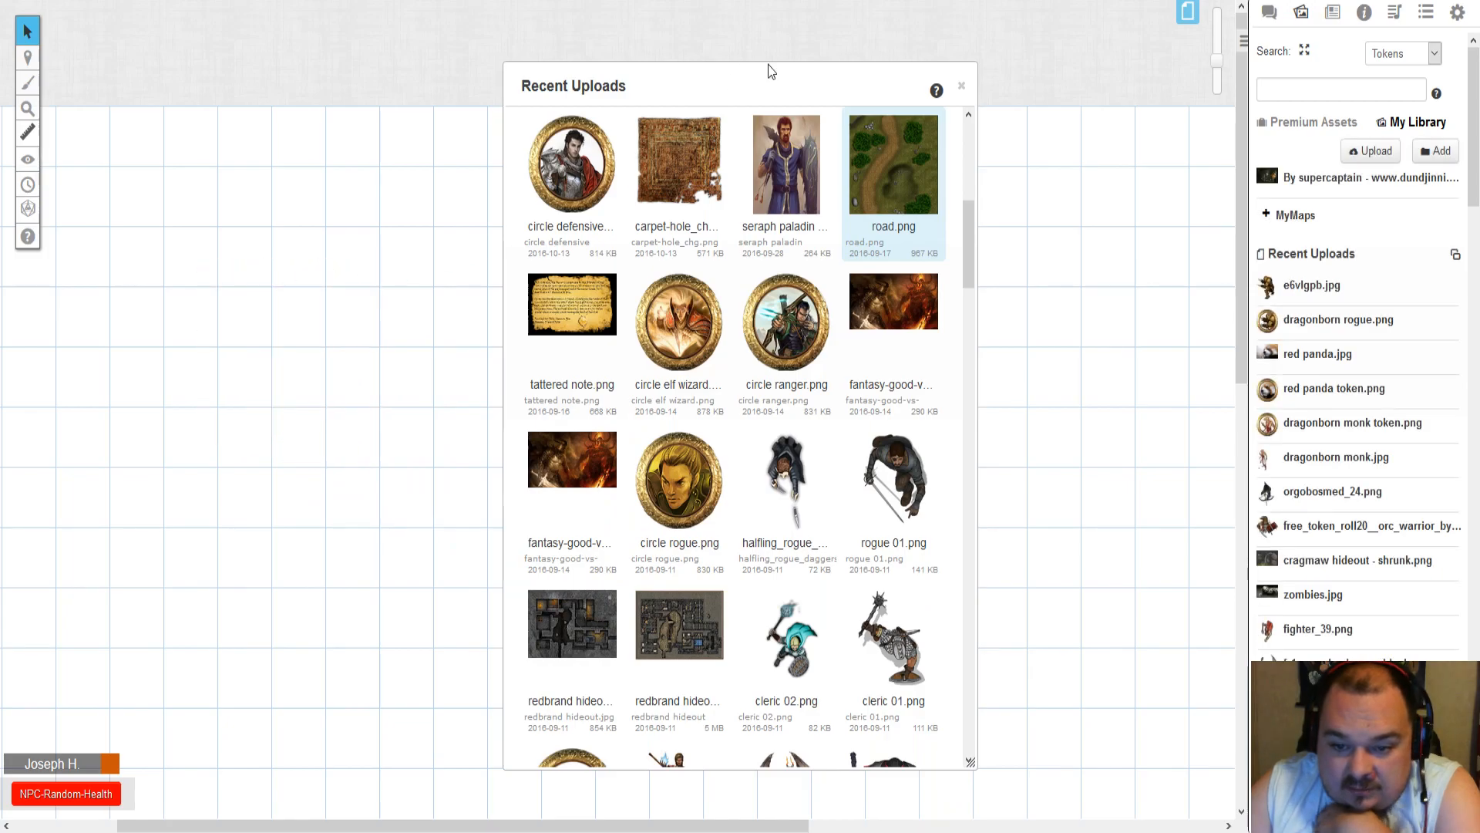
{"action": "left_click", "coordinate": [960, 87]}
{"action": "left_click", "coordinate": [256, 308]}
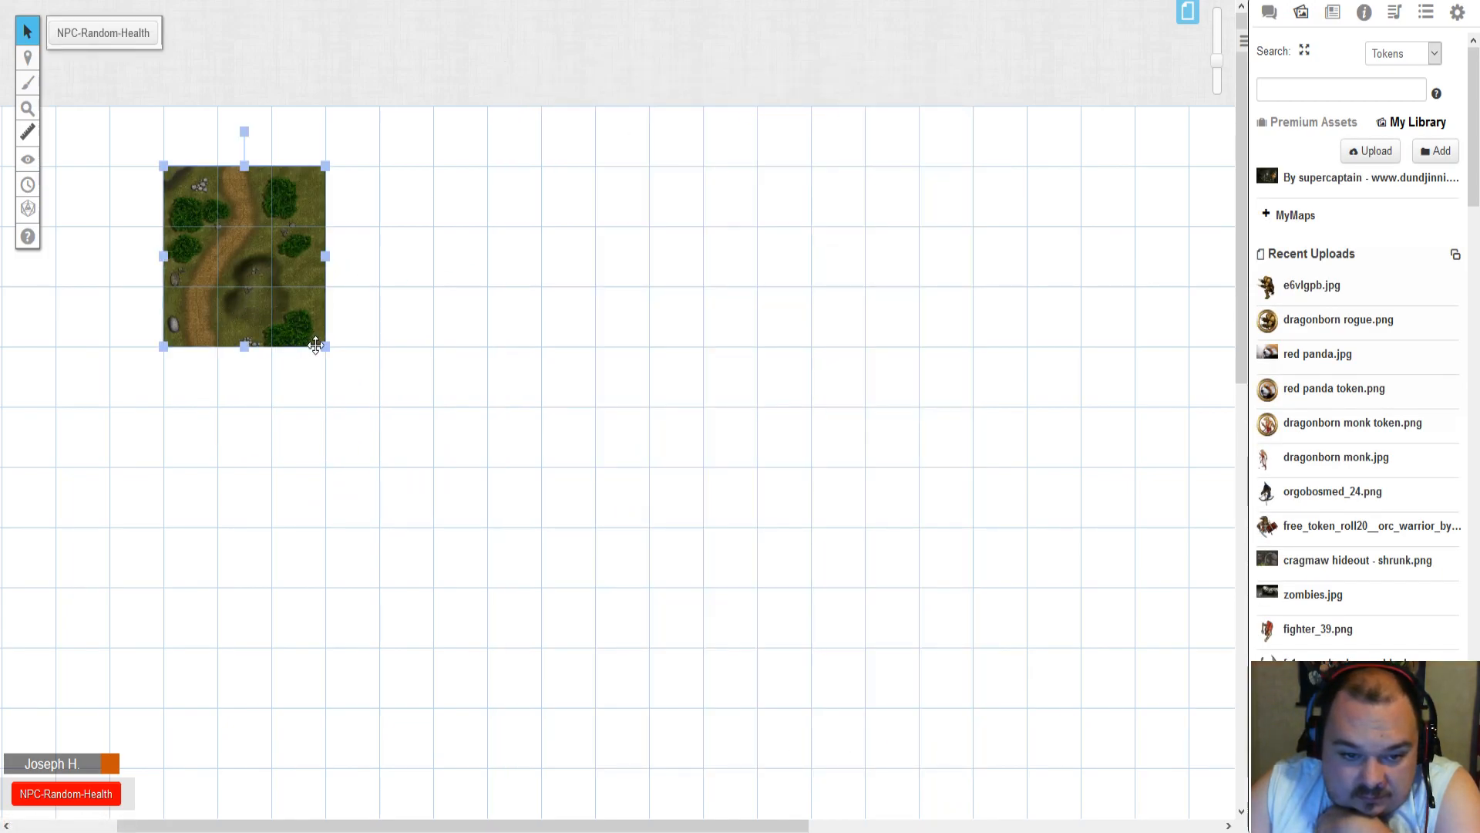
{"action": "left_click_drag", "start_coordinate": [325, 346], "coordinate": [964, 783]}
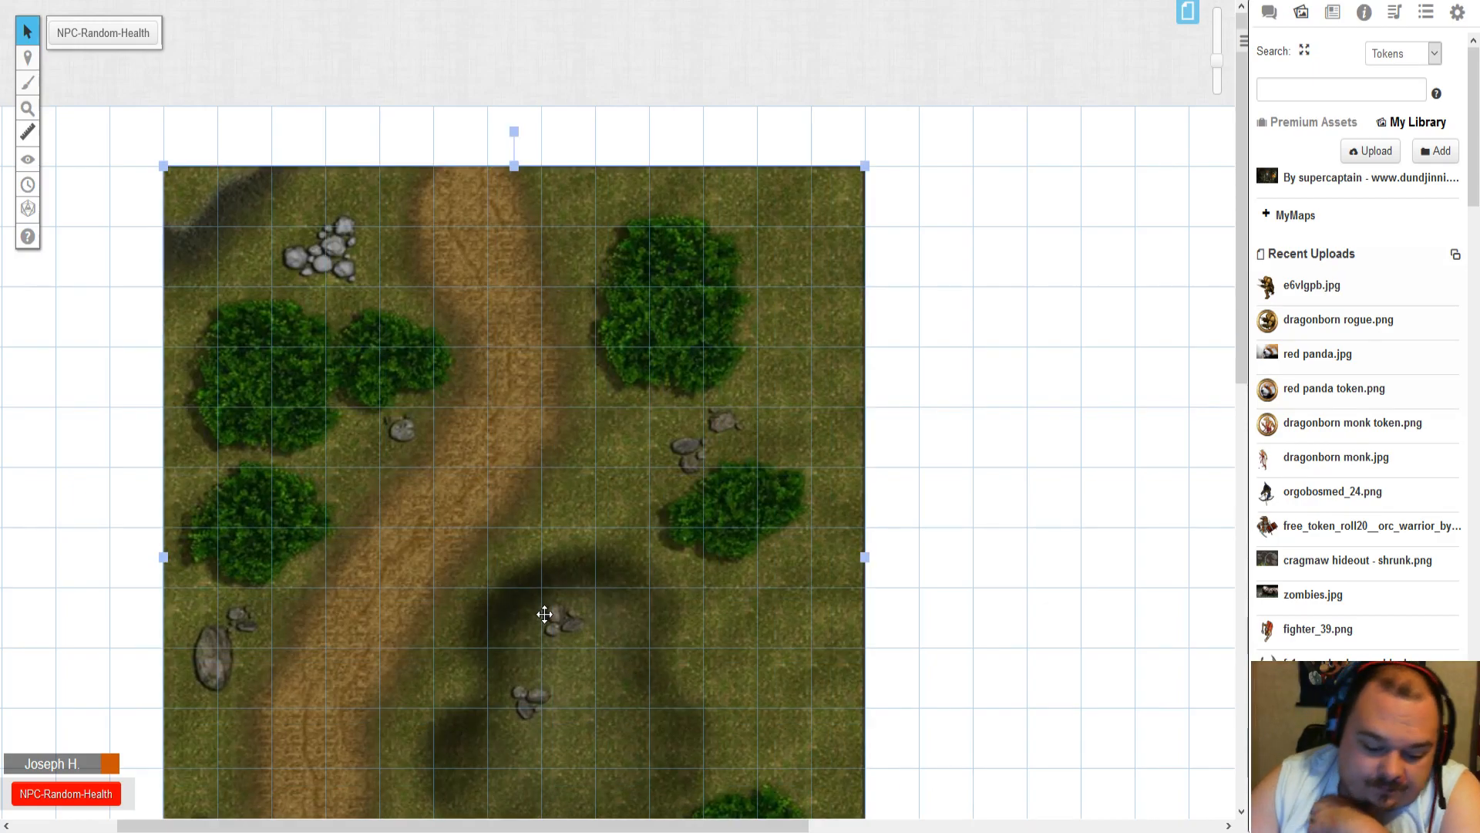
{"action": "key", "text": "Delete"}
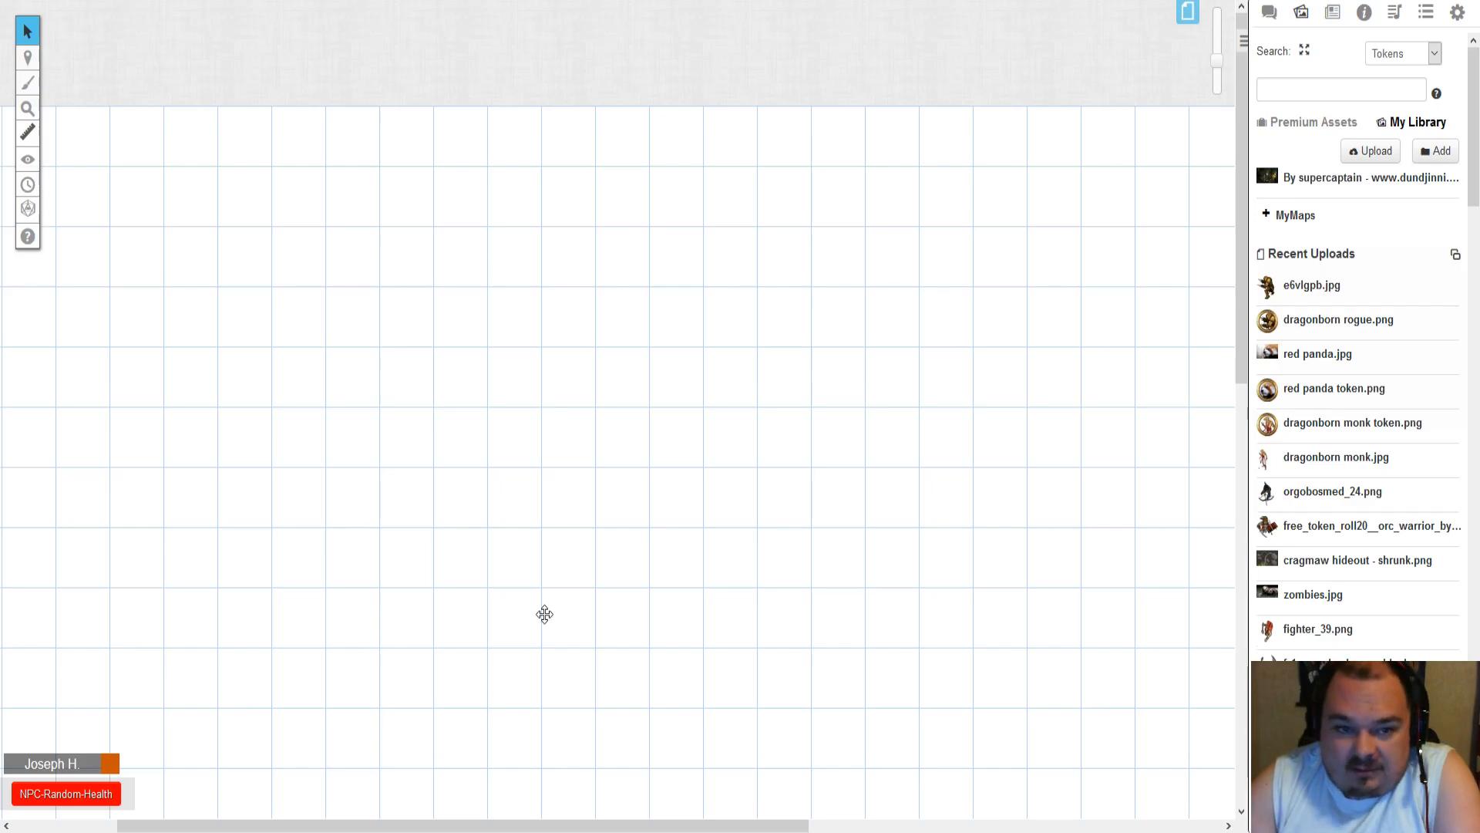
- Switch to the browser tab with the numbered dungeon map and examine its room layout
{"action": "key", "text": "ctrl+Tab"}
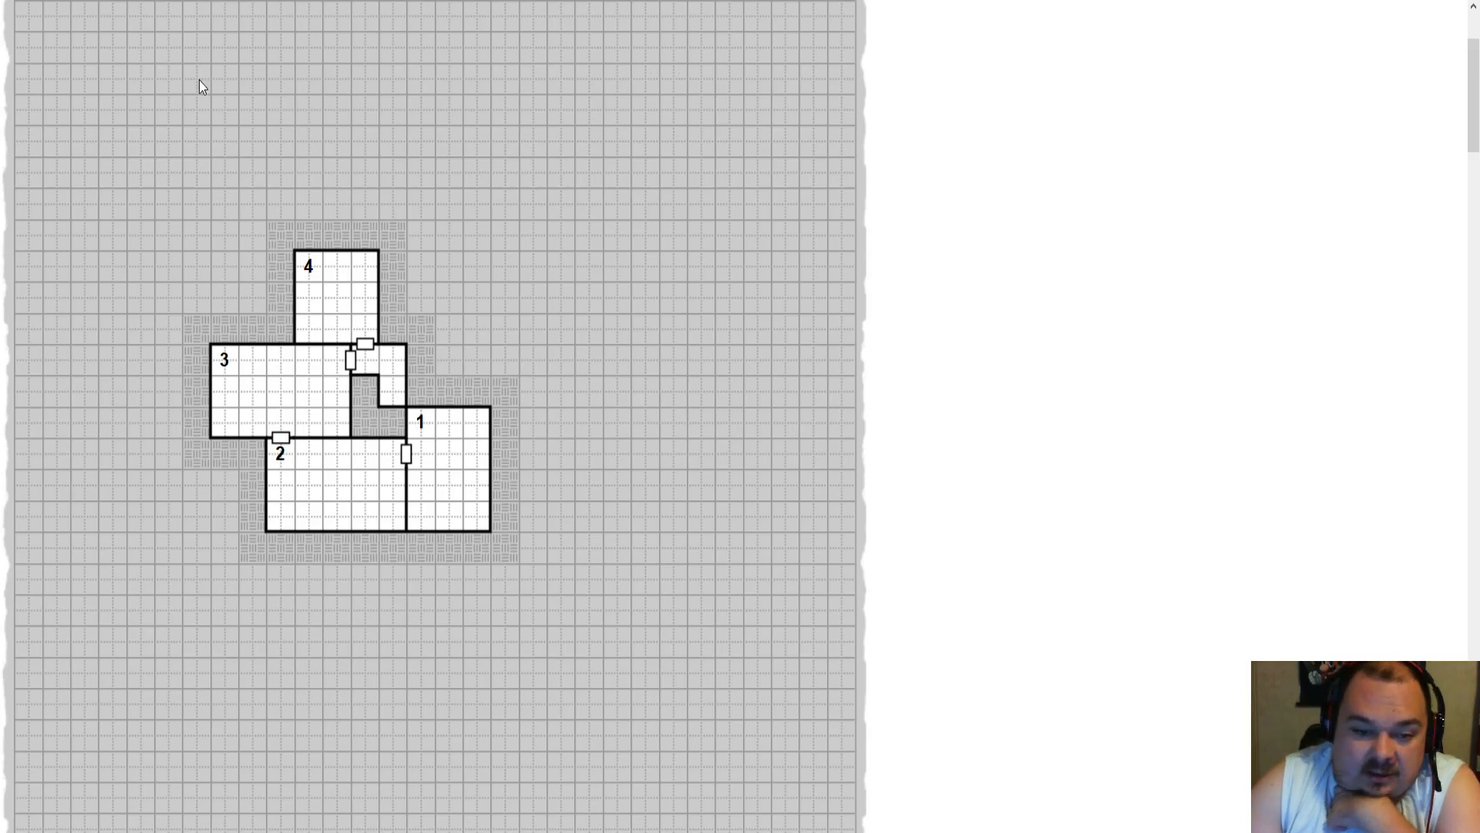
{"action": "scroll", "coordinate": [427, 129], "scroll_direction": "down", "scroll_amount": 20}
{"action": "scroll", "coordinate": [433, 132], "scroll_direction": "up", "scroll_amount": 20}
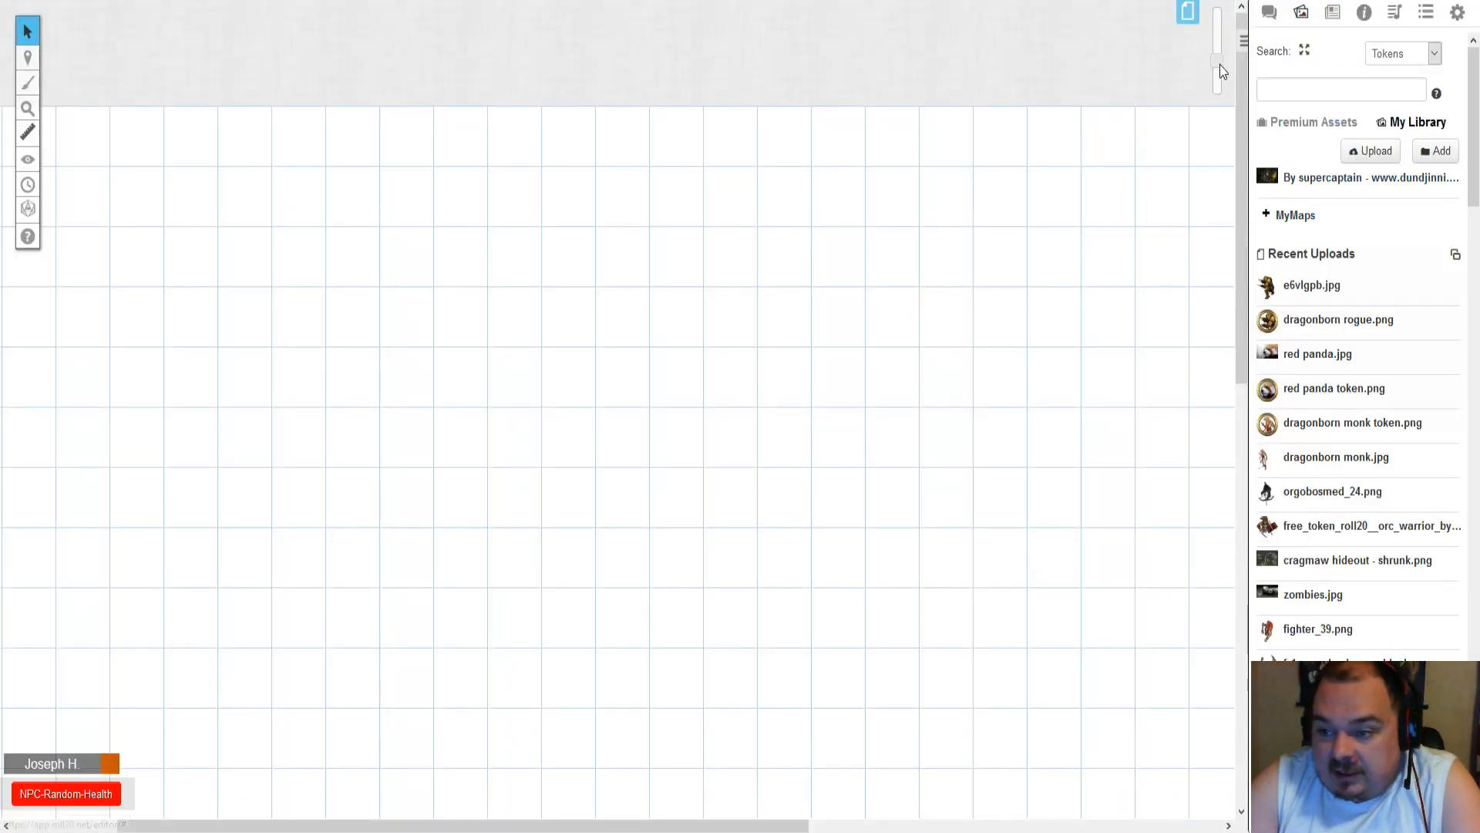
- Try to delete the Untitled page through its page settings
{"action": "left_click", "coordinate": [1187, 12]}
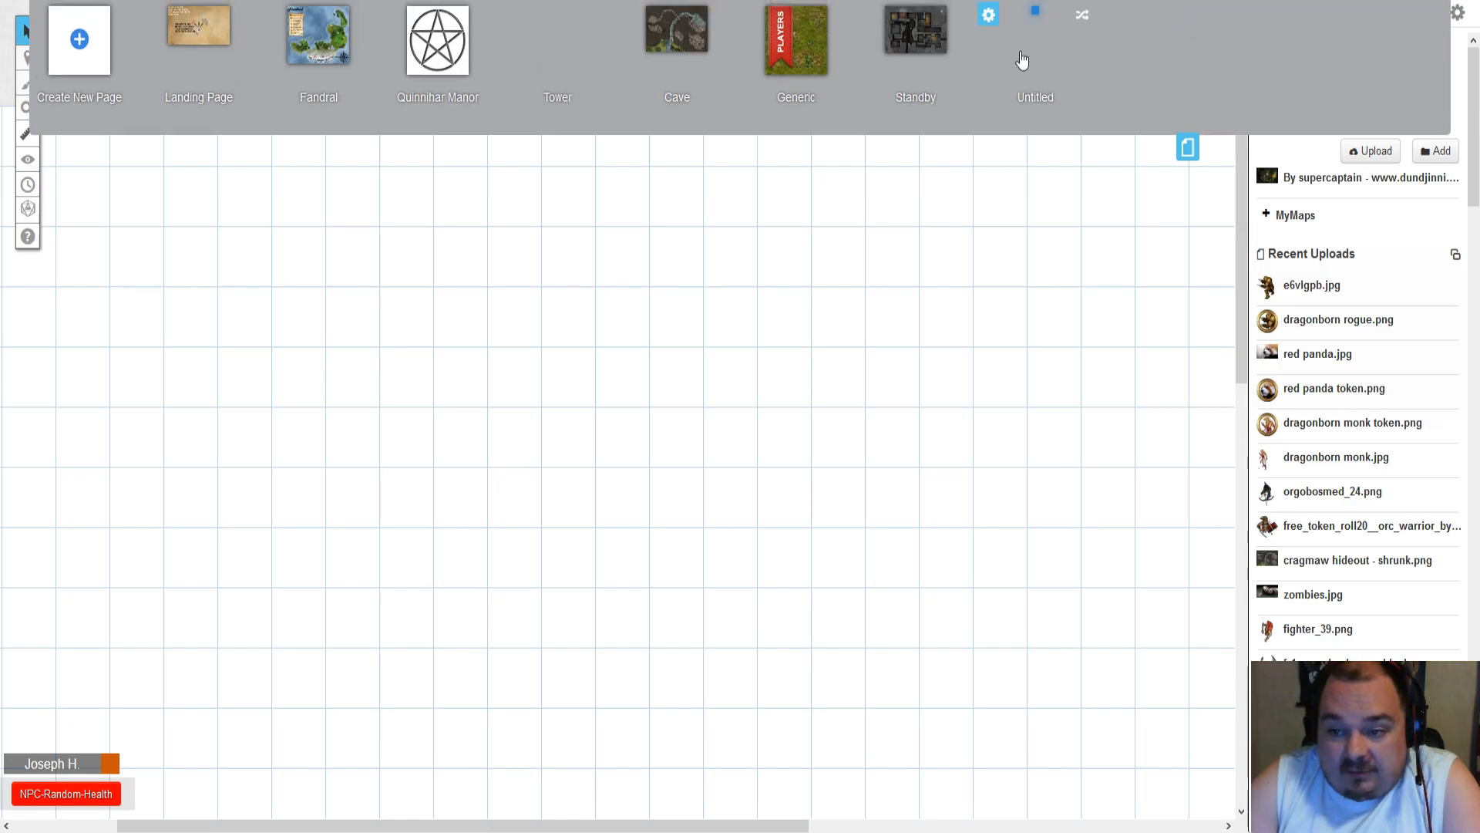
{"action": "left_click", "coordinate": [986, 14]}
{"action": "scroll", "coordinate": [809, 263], "scroll_direction": "down", "scroll_amount": 3}
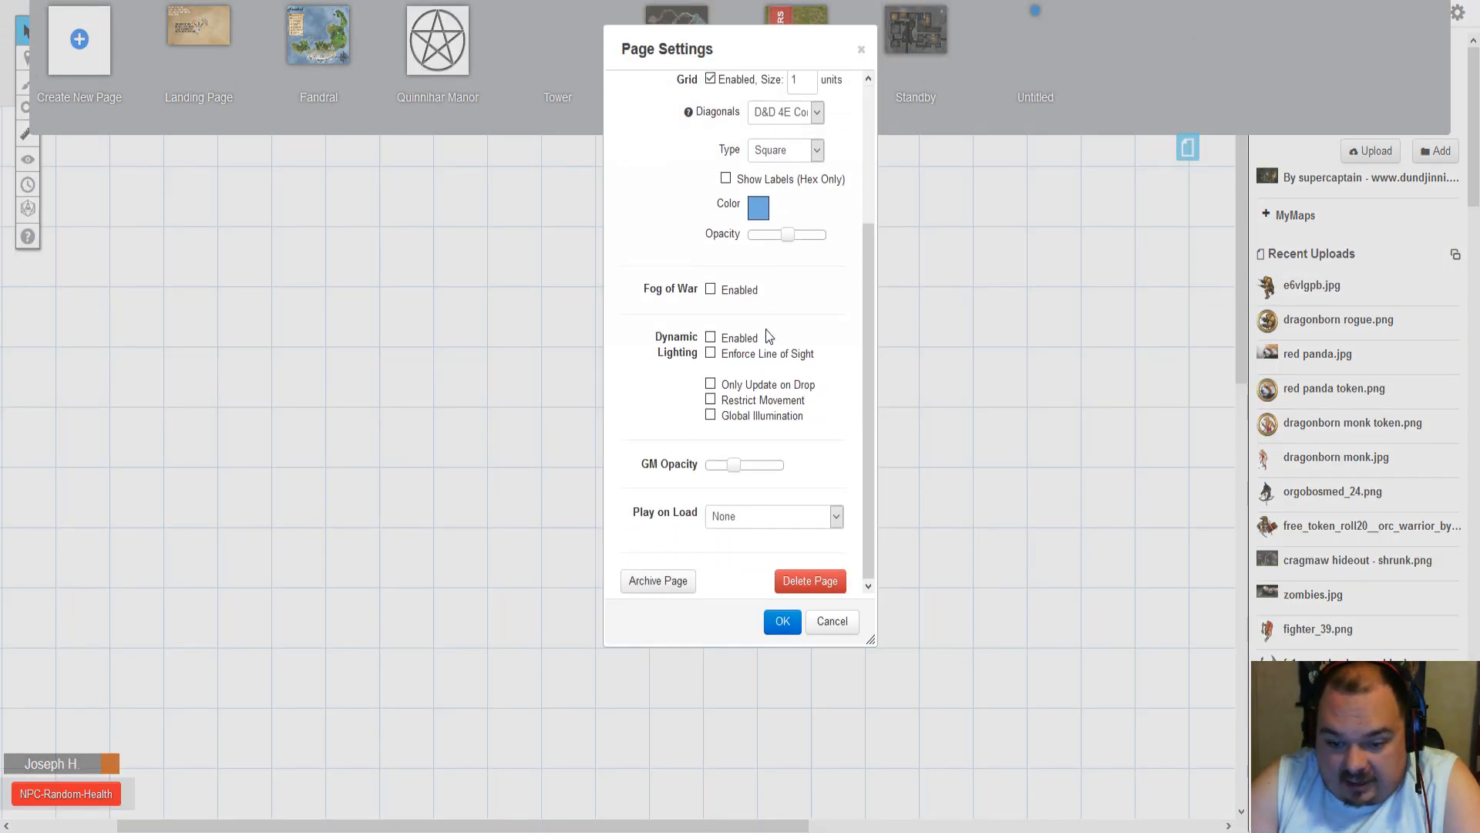
{"action": "left_click", "coordinate": [796, 583]}
{"action": "left_click", "coordinate": [922, 337]}
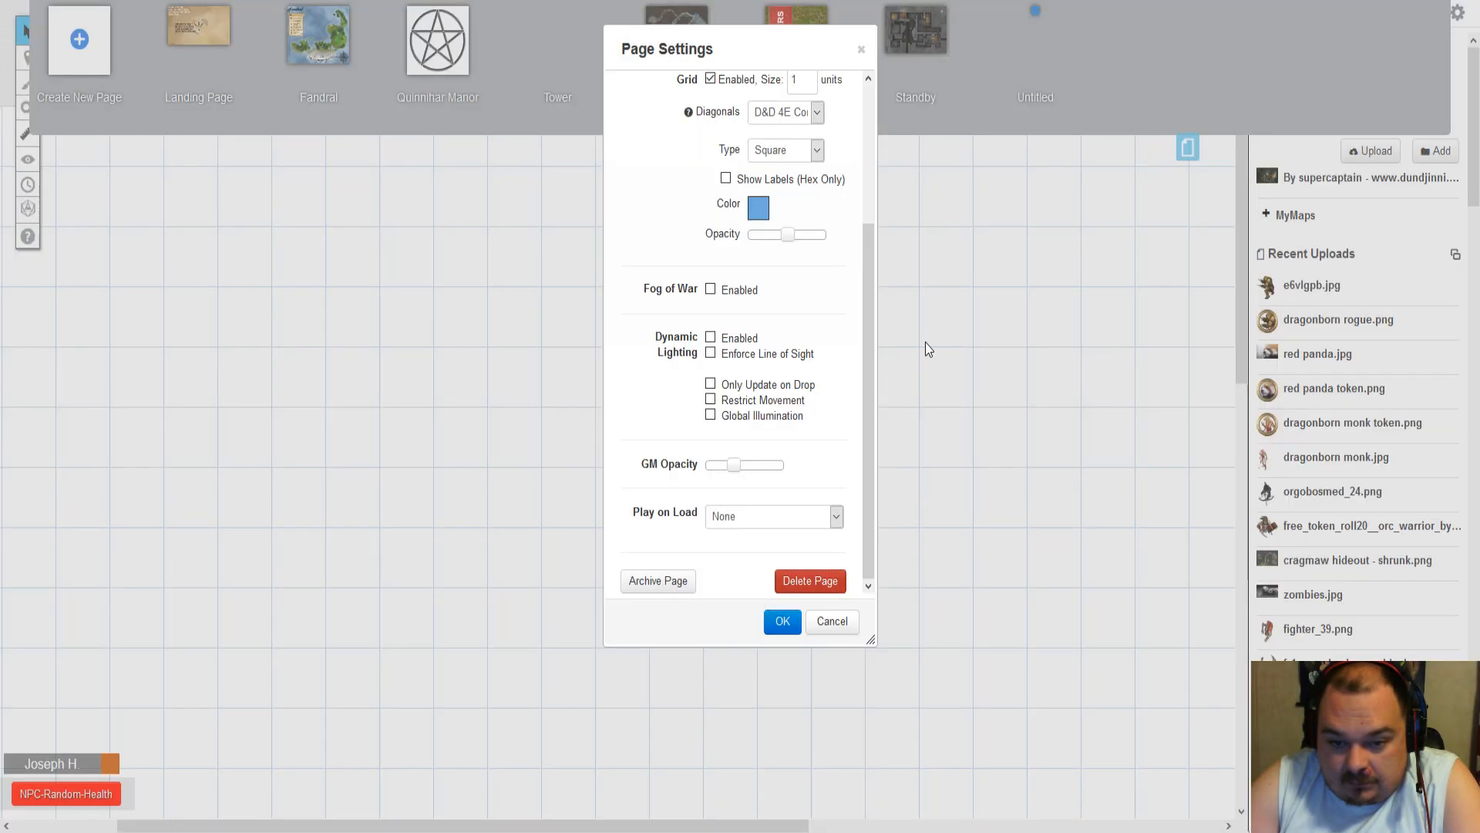
{"action": "left_click", "coordinate": [833, 618]}
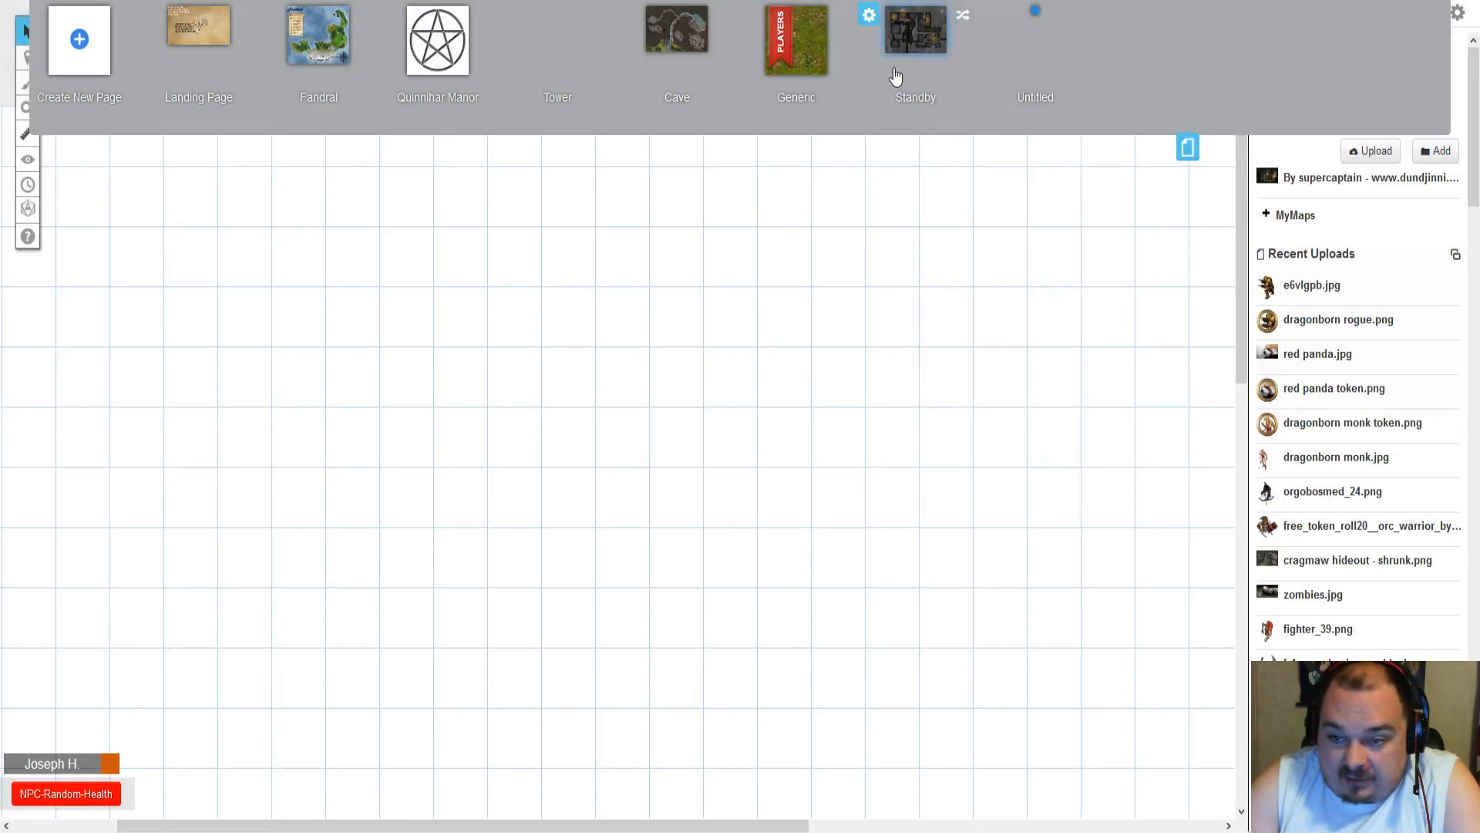
- Switch to the Generic page, delete the Untitled page through its settings, and hide the page list
{"action": "left_click", "coordinate": [810, 50]}
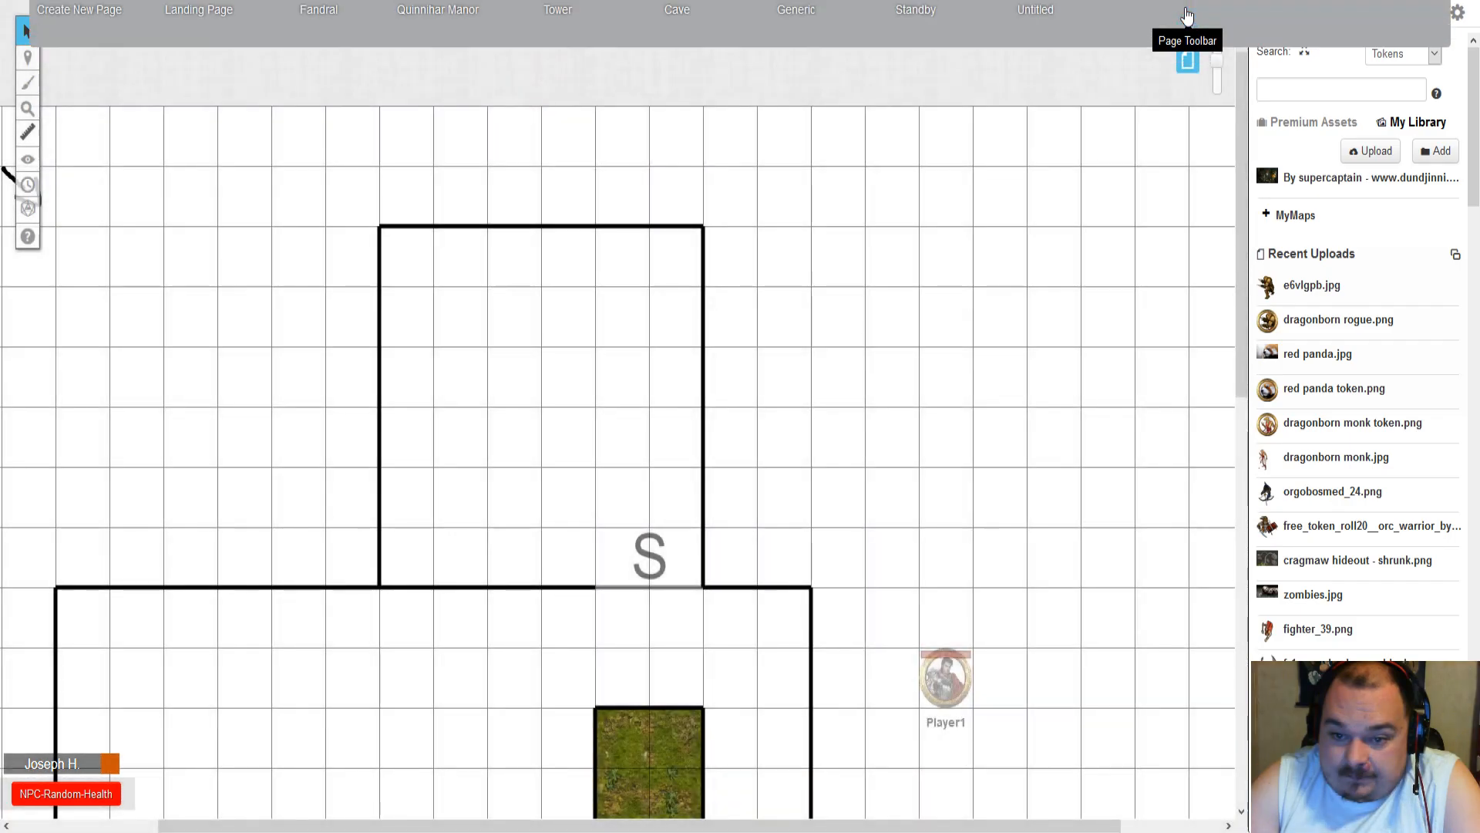
{"action": "left_click", "coordinate": [995, 17]}
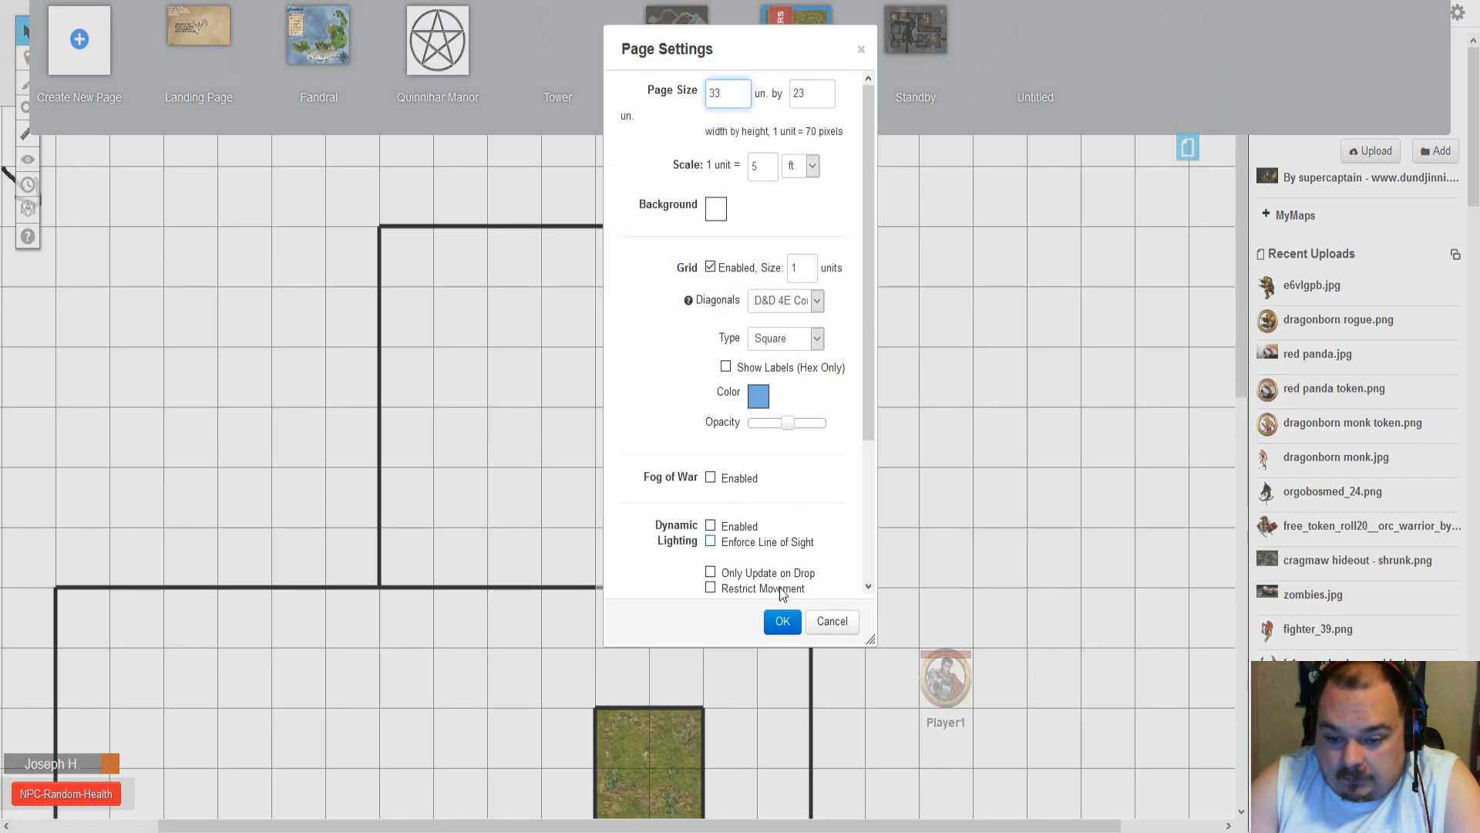
{"action": "scroll", "coordinate": [810, 572], "scroll_direction": "down", "scroll_amount": 5}
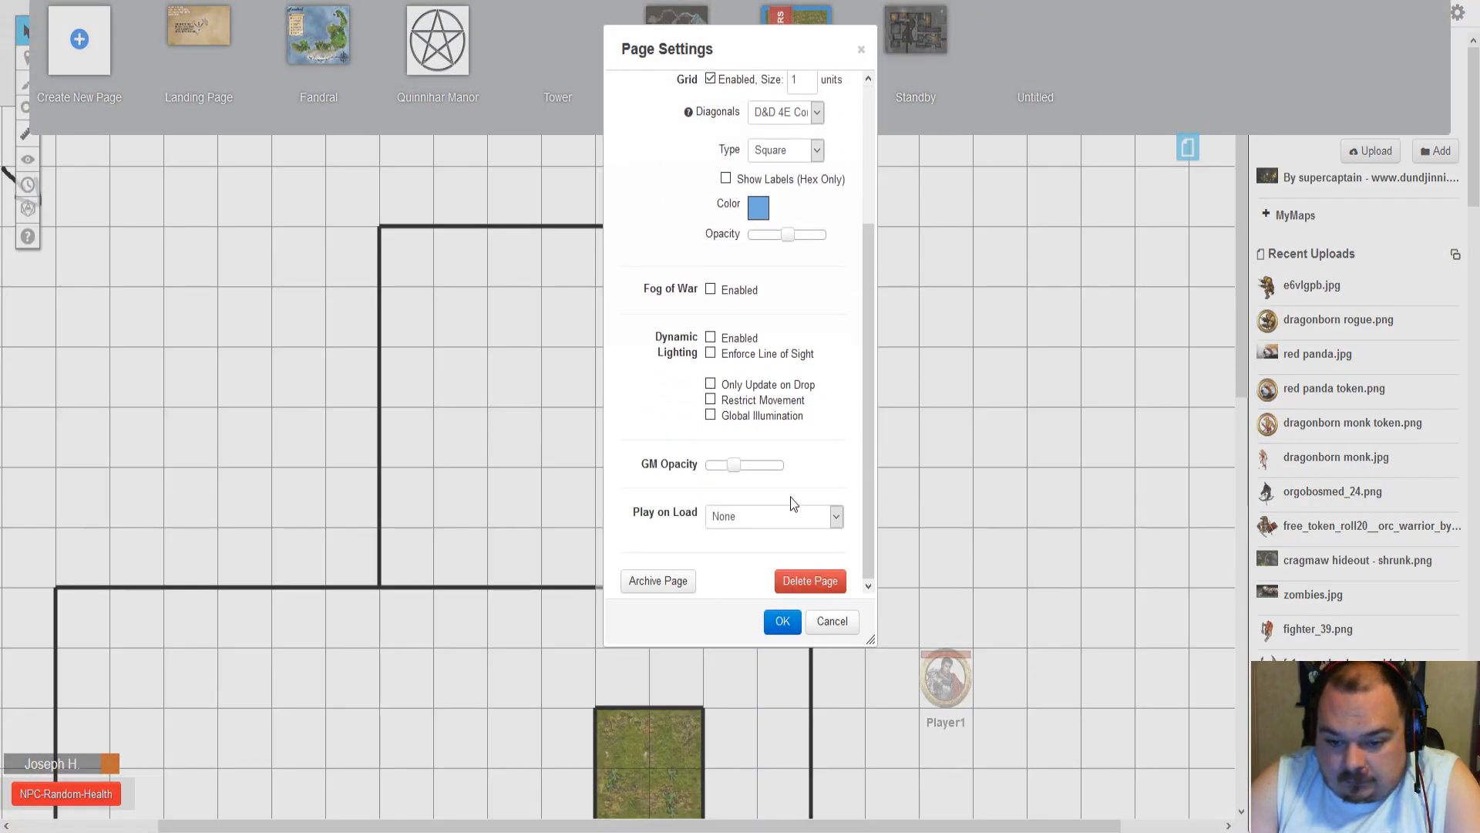
{"action": "left_click", "coordinate": [808, 581]}
{"action": "left_click", "coordinate": [756, 472]}
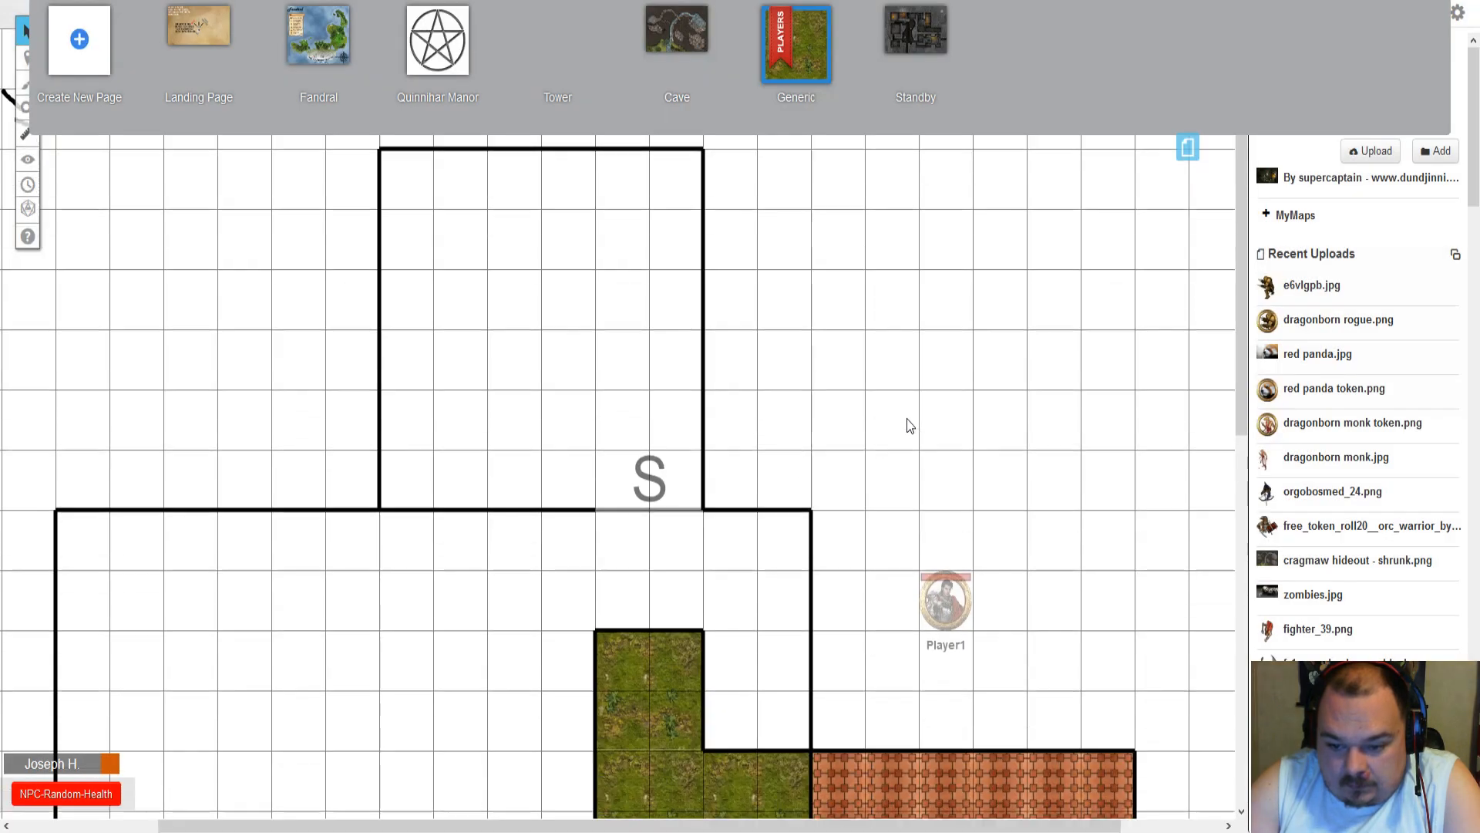
{"action": "left_click", "coordinate": [1187, 148]}
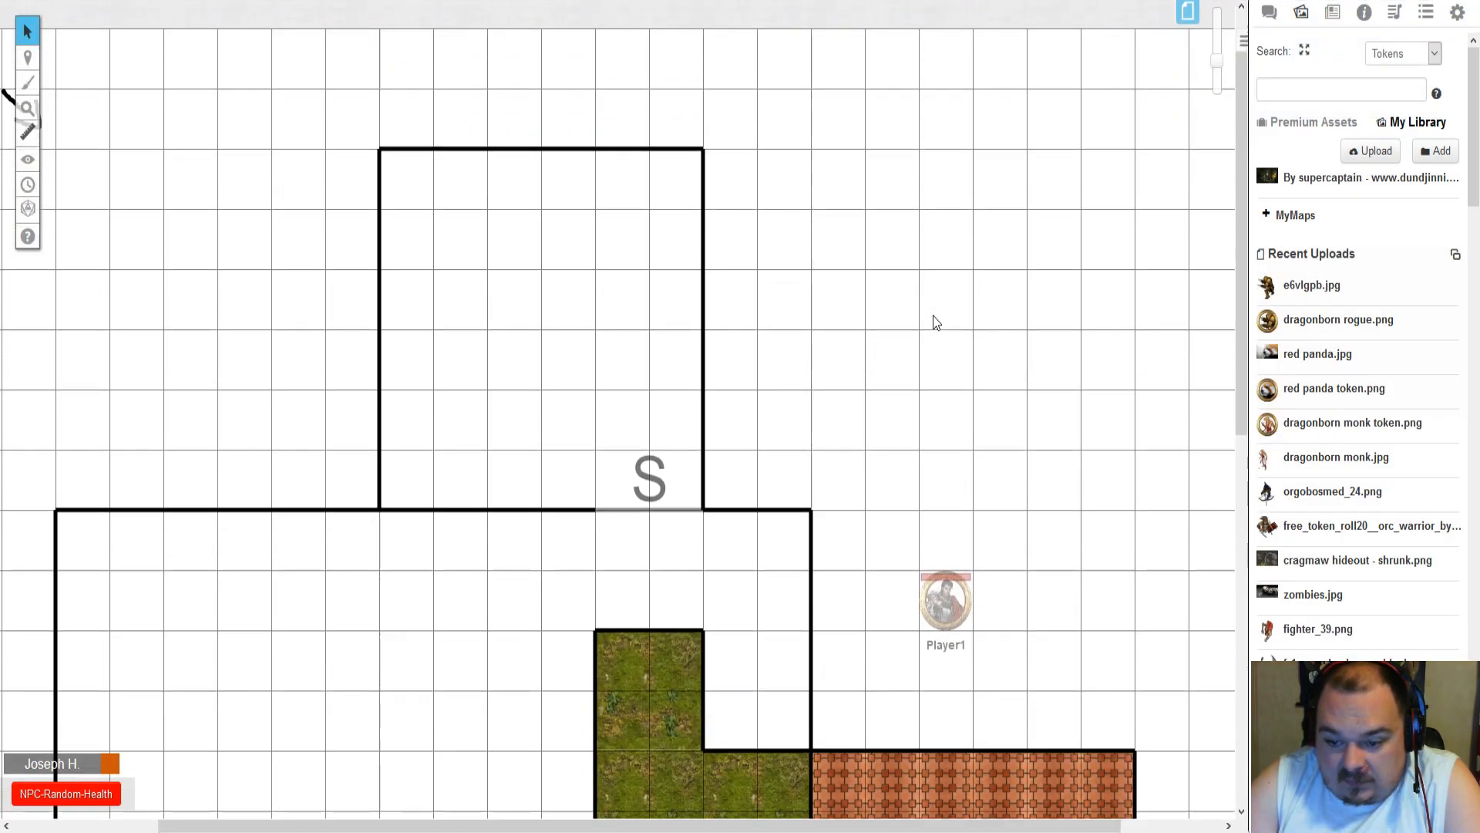
- Place the Zombie from the journal's CR 1/4 folder on the map, beside the S marker in the upper room
{"action": "scroll", "coordinate": [1023, 376], "scroll_direction": "down", "scroll_amount": 5}
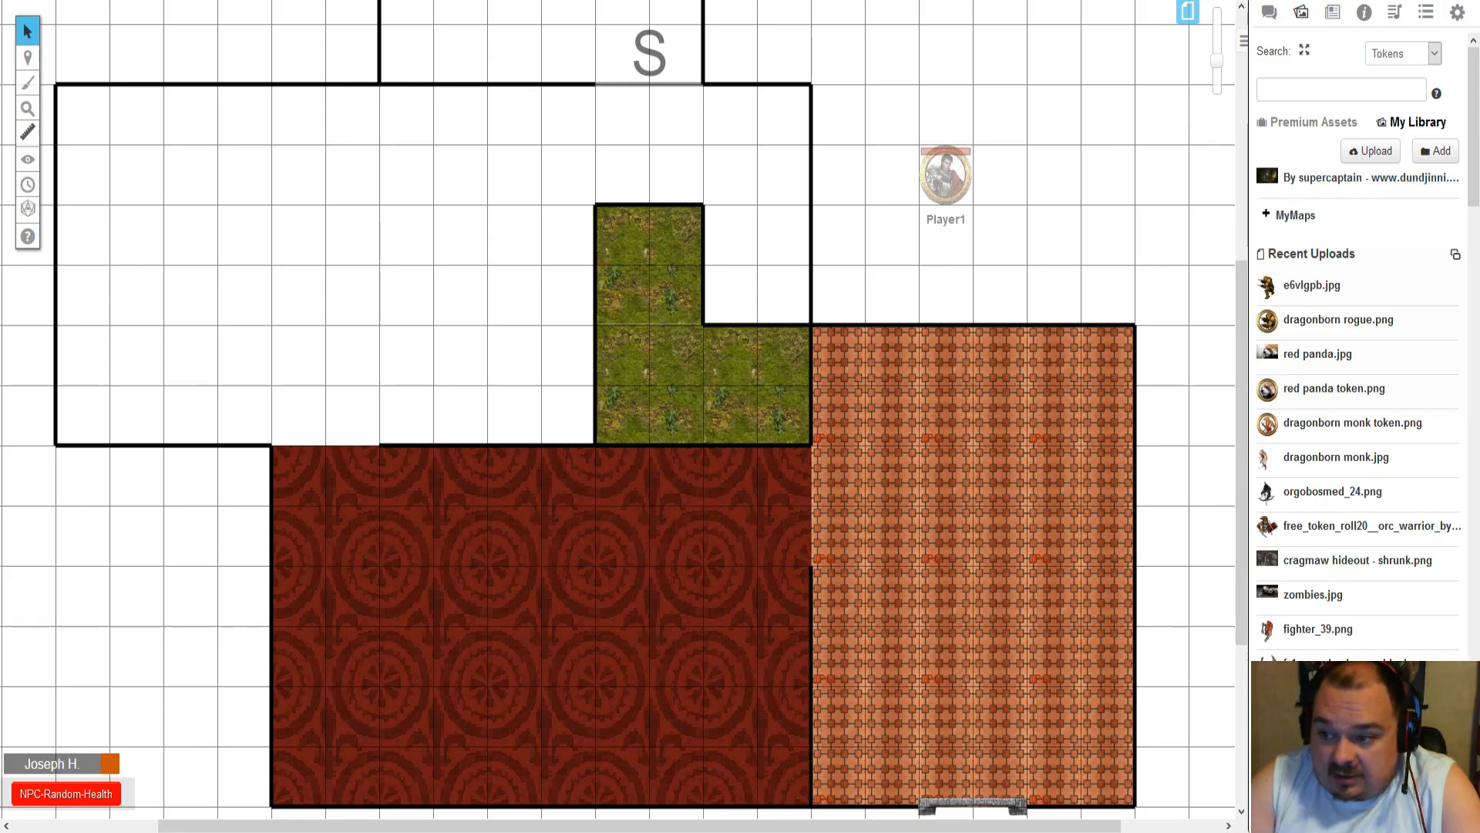
{"action": "left_click", "coordinate": [1321, 16]}
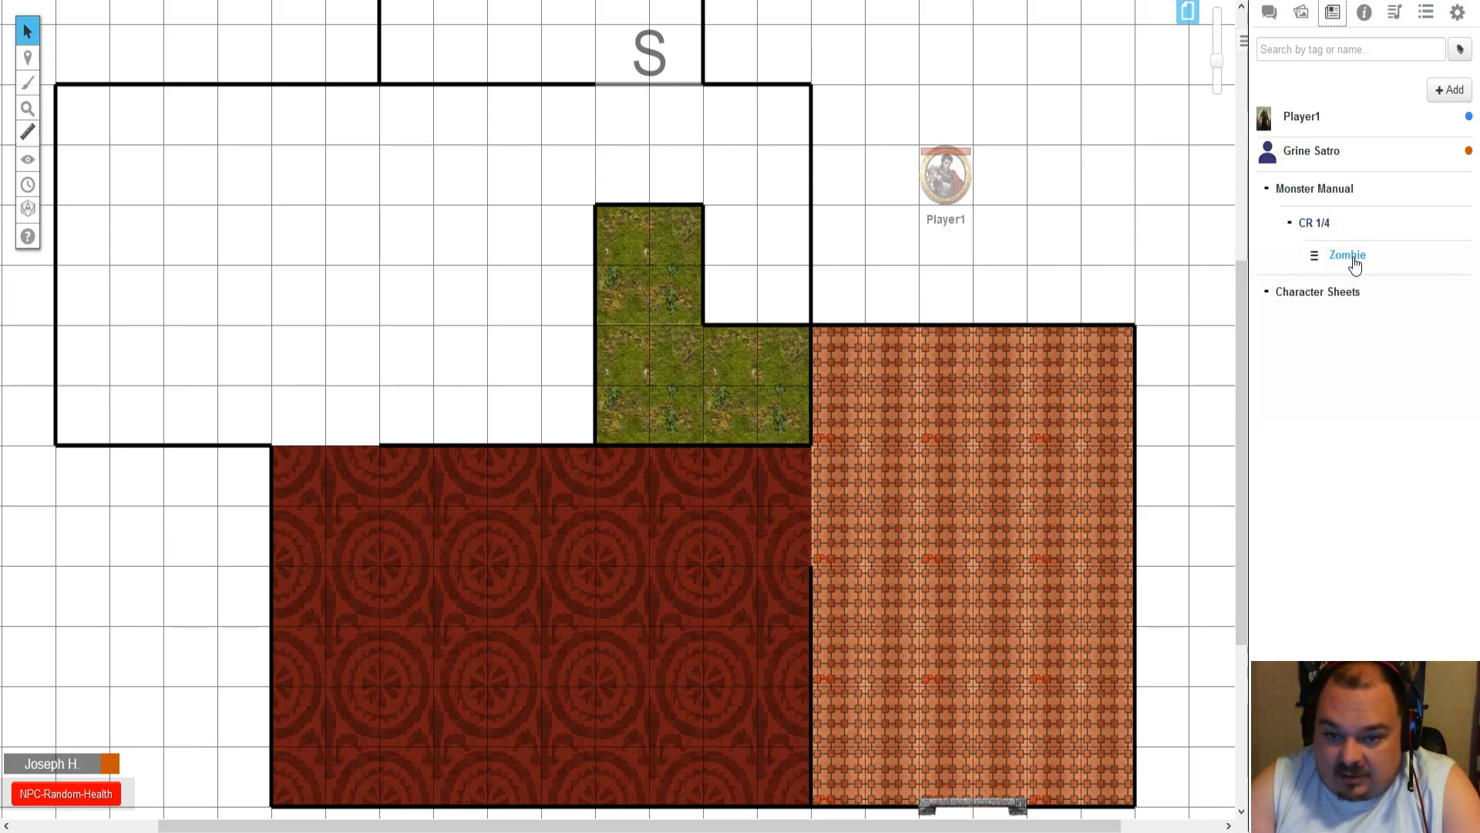
{"action": "left_click_drag", "start_coordinate": [1355, 264], "coordinate": [561, 41]}
{"action": "scroll", "coordinate": [609, 136], "scroll_direction": "up", "scroll_amount": 3}
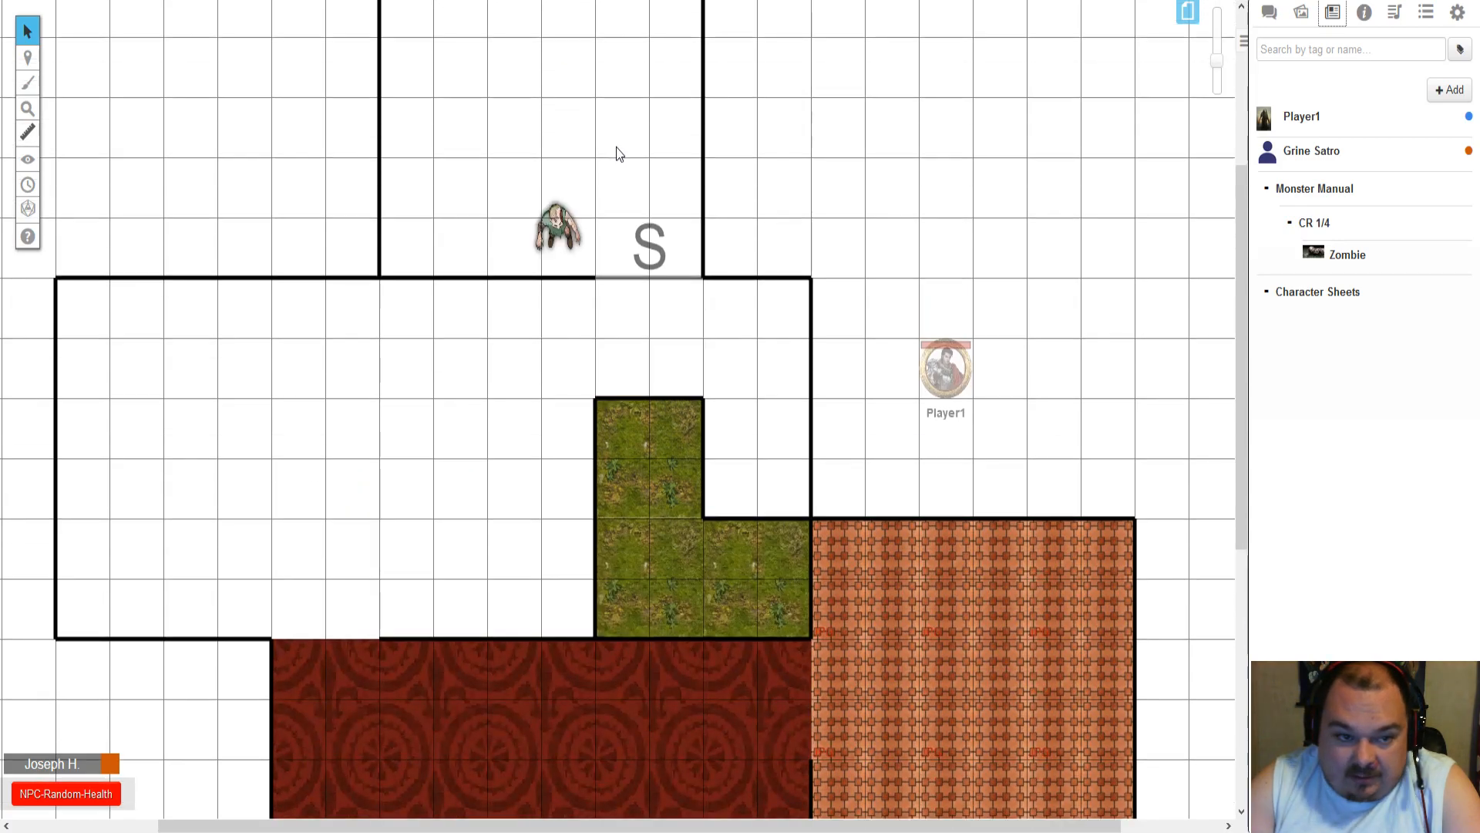
- Move the zombie token from the map layer to the Objects & Tokens layer
{"action": "mouse_move", "coordinate": [39, 66]}
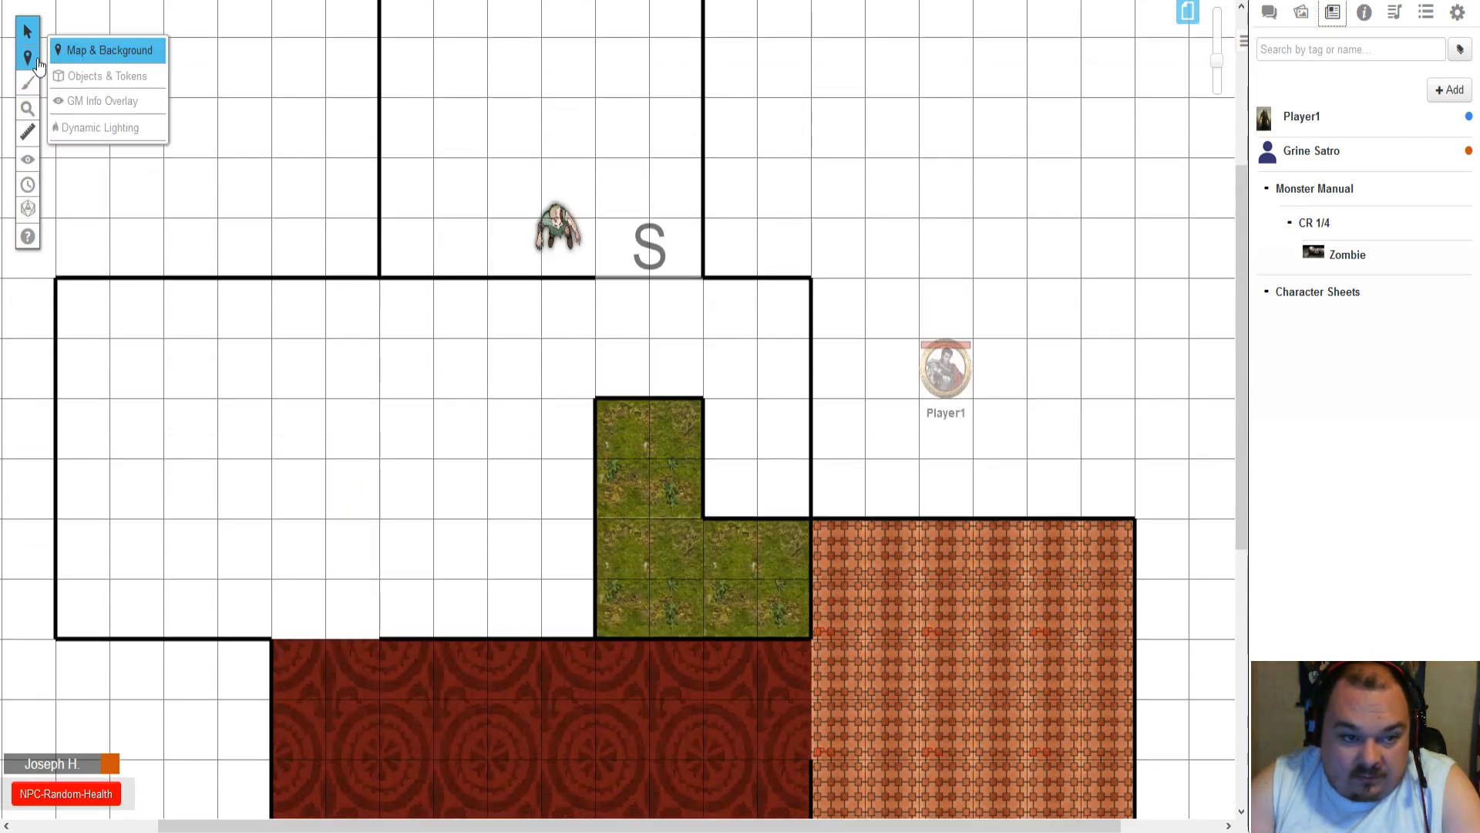
{"action": "right_click", "coordinate": [547, 227]}
{"action": "mouse_move", "coordinate": [609, 202]}
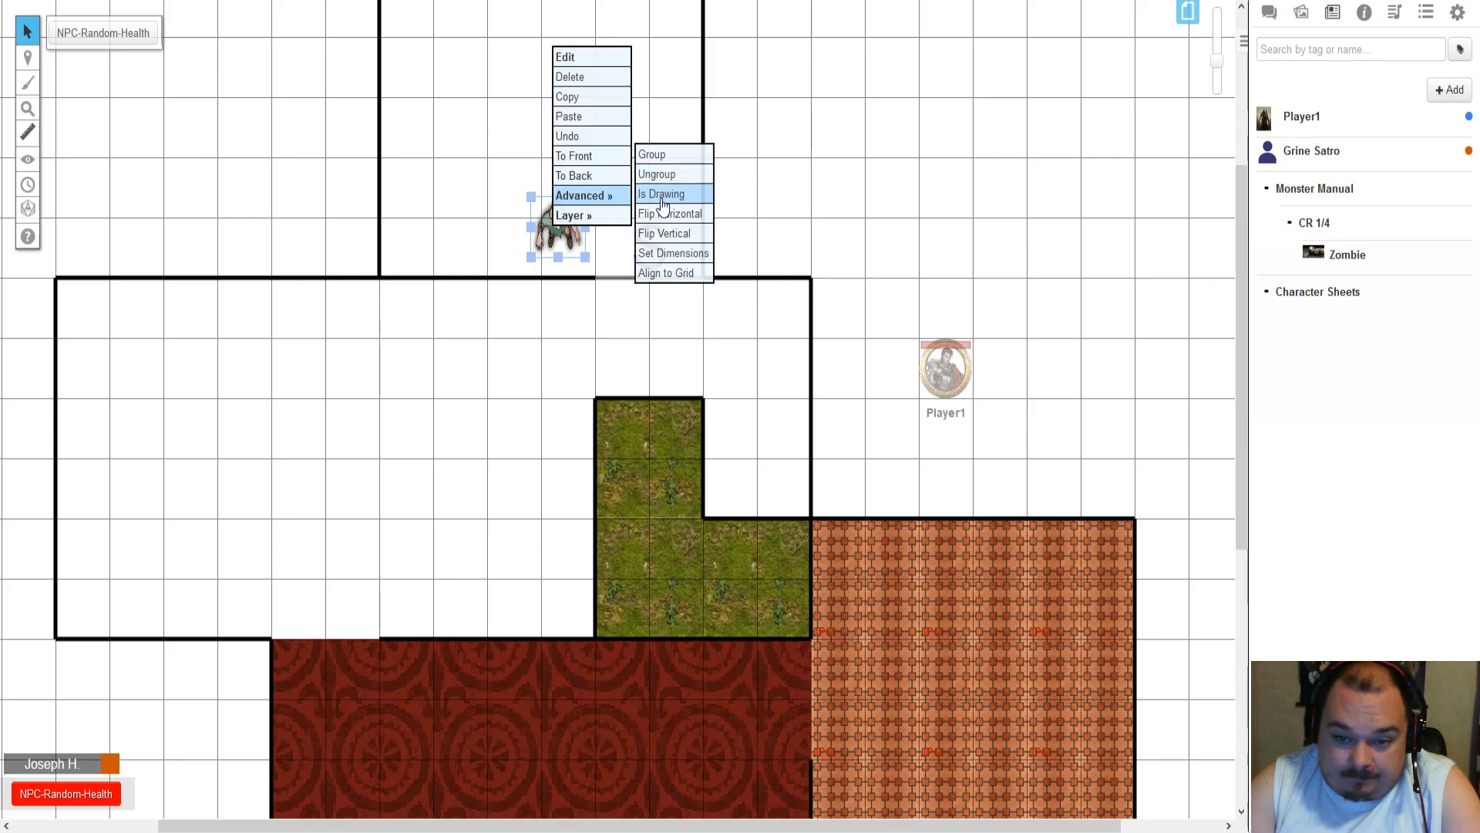
{"action": "left_click", "coordinate": [671, 213]}
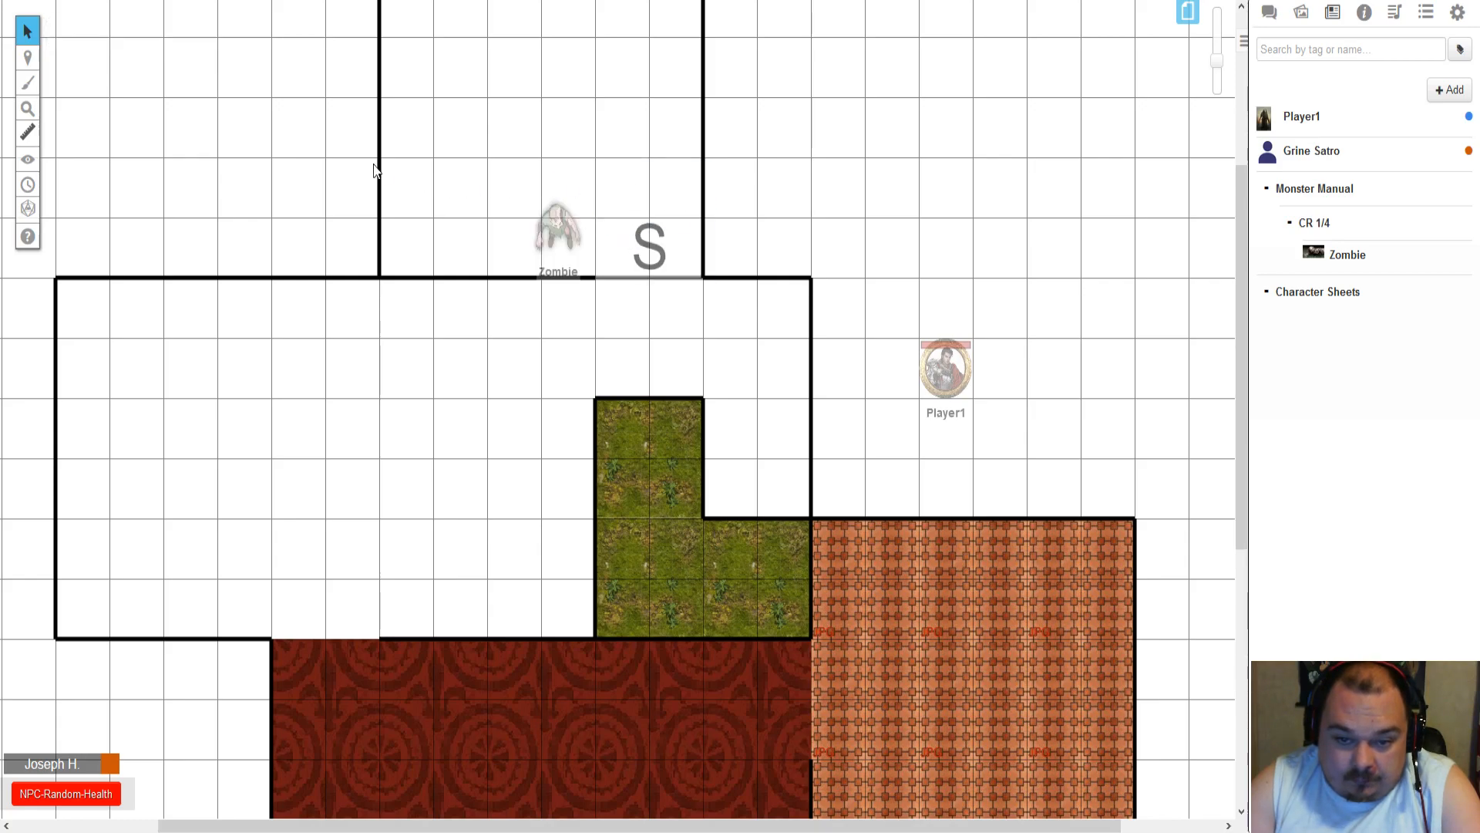
- Make the Objects & Tokens layer active and move the zombie about two squares up into the room
{"action": "mouse_move", "coordinate": [31, 61]}
{"action": "left_click", "coordinate": [99, 76]}
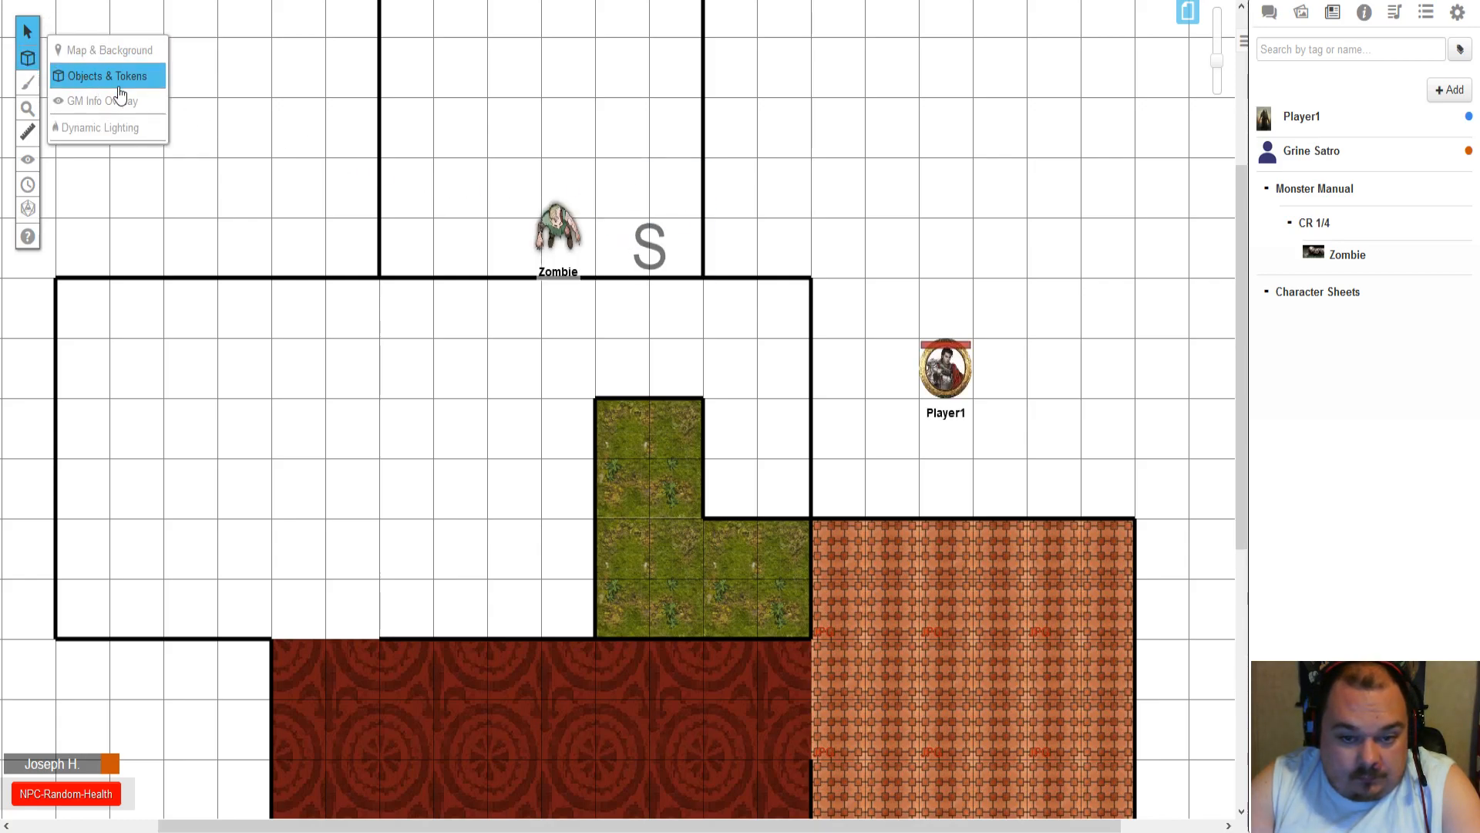
{"action": "left_click", "coordinate": [563, 213]}
{"action": "left_click_drag", "start_coordinate": [563, 213], "coordinate": [576, 138]}
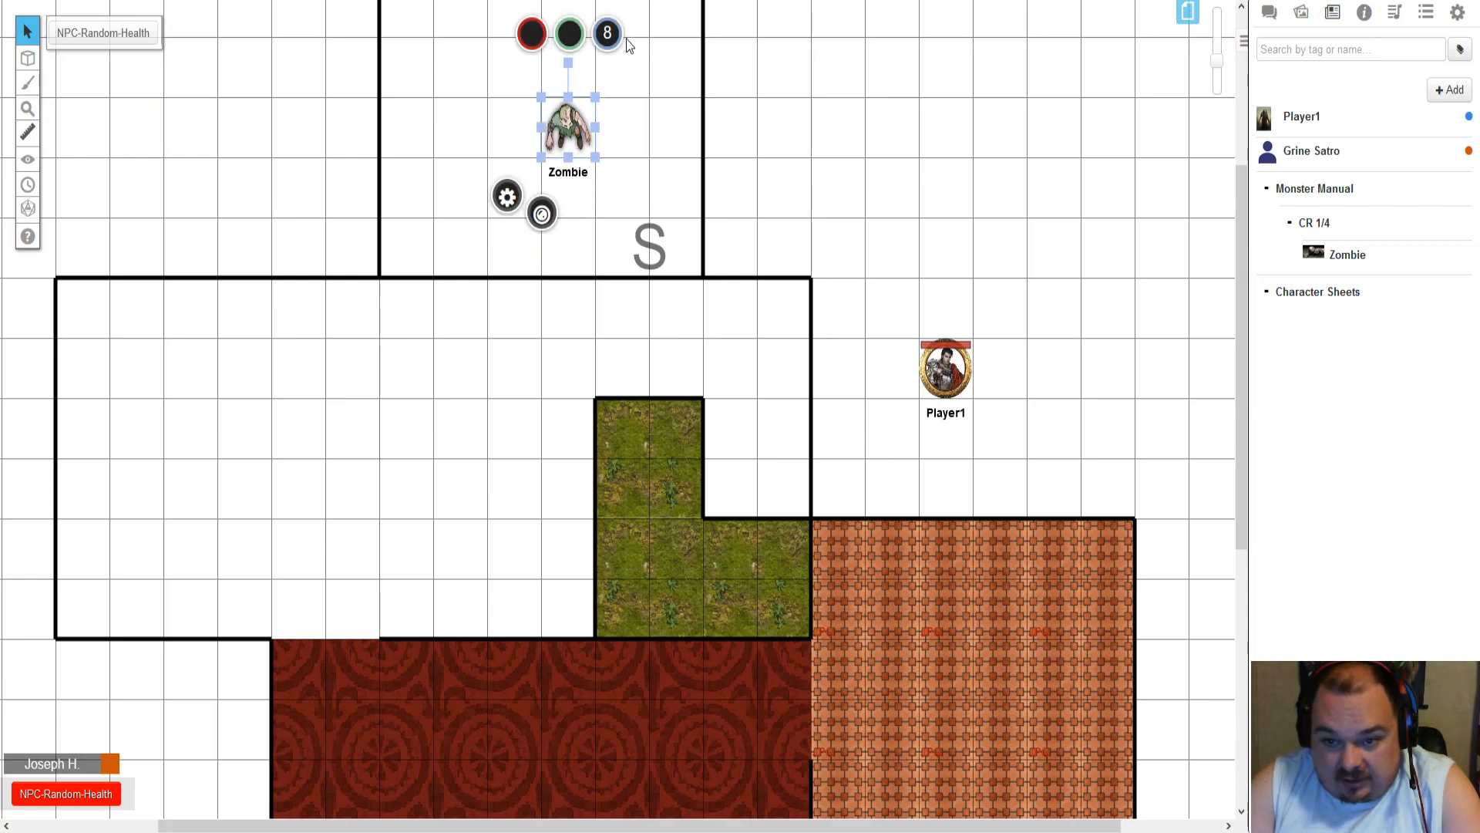
- Compare the bar values of the Player1 and Zombie tokens and examine the zombie's bar links in its token settings
{"action": "left_click", "coordinate": [954, 363]}
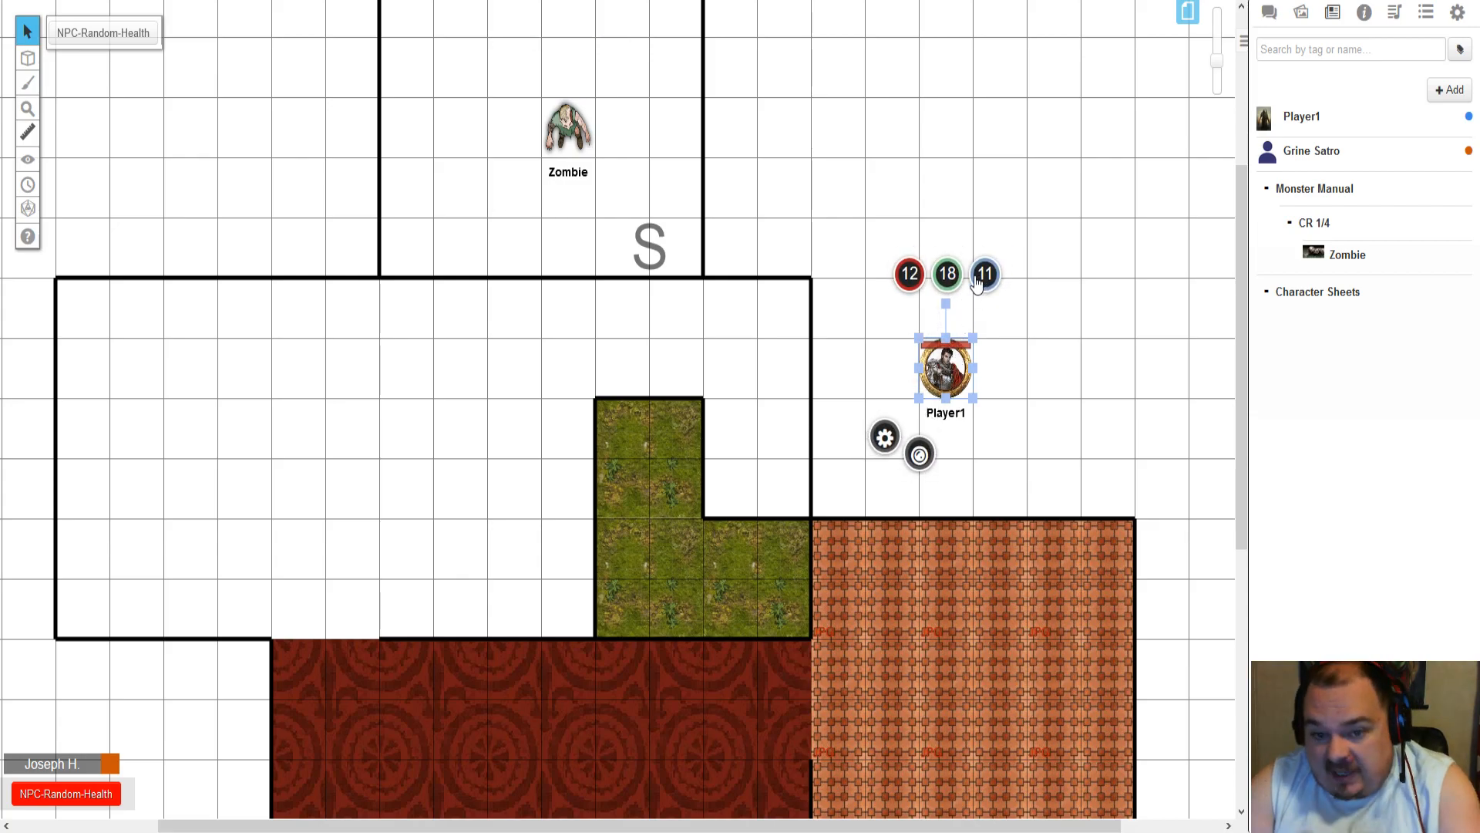
{"action": "left_click", "coordinate": [556, 137]}
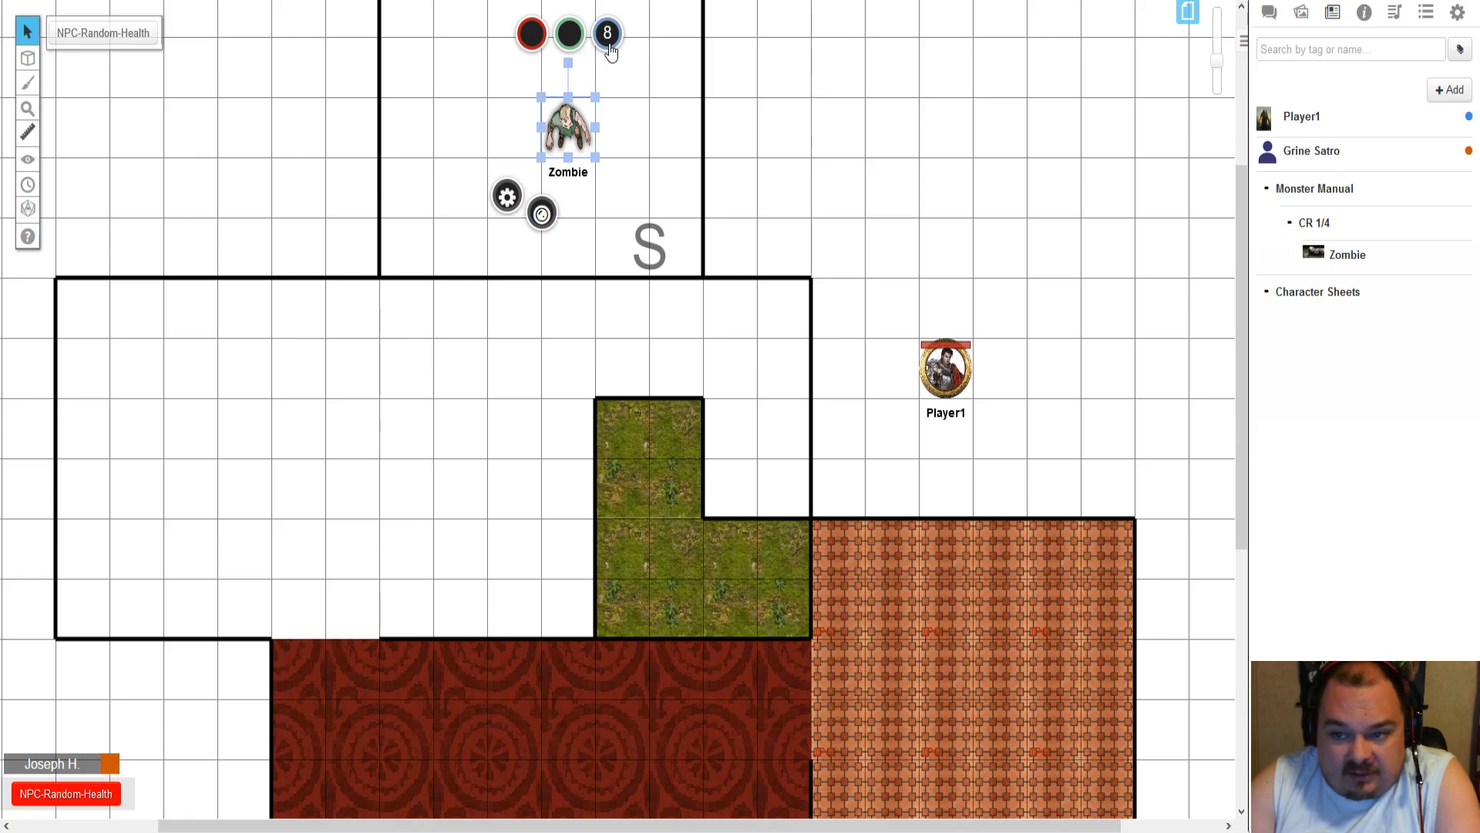
{"action": "double_click", "coordinate": [588, 142]}
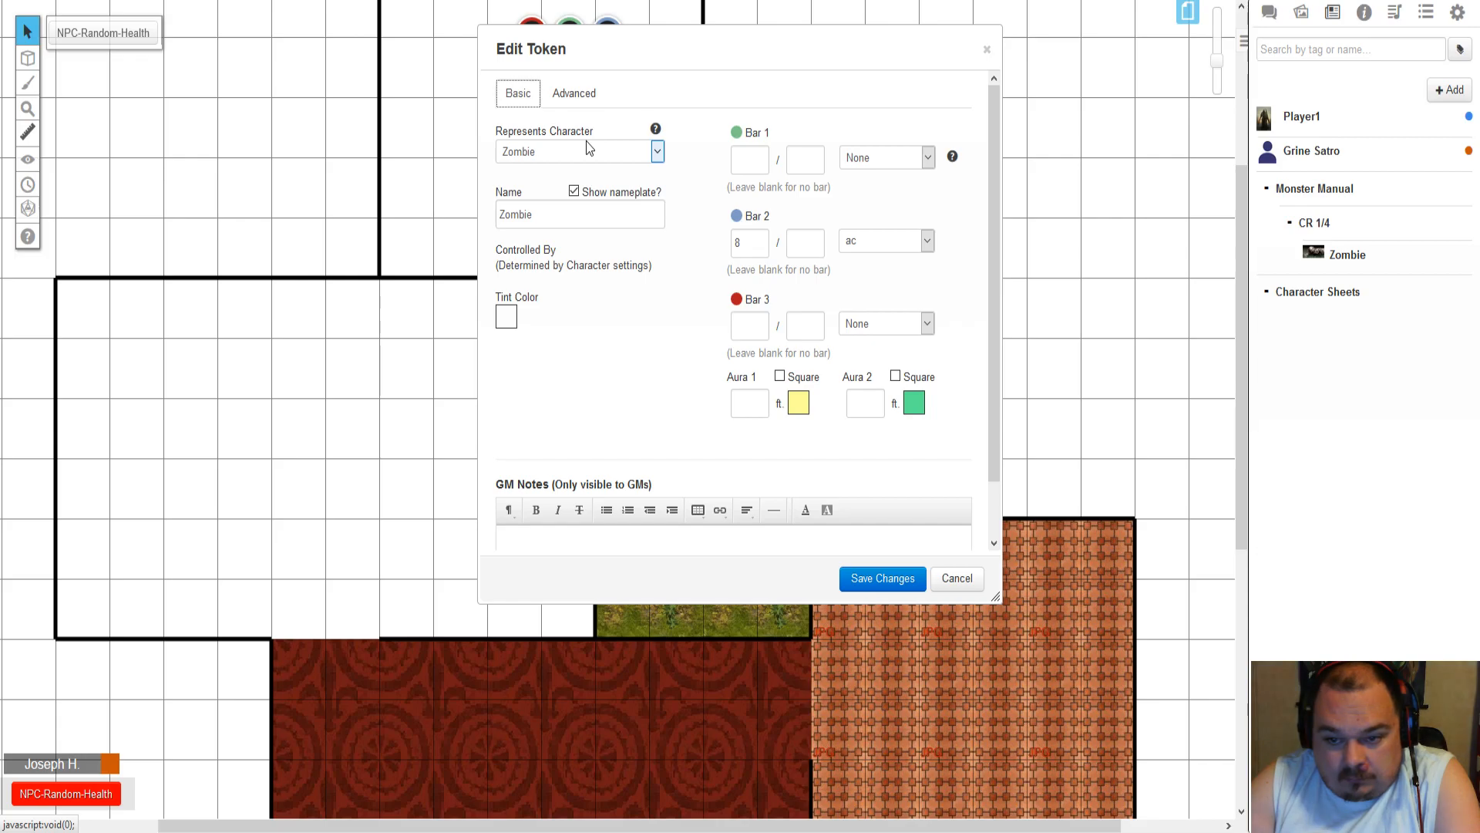
{"action": "left_click", "coordinate": [931, 247]}
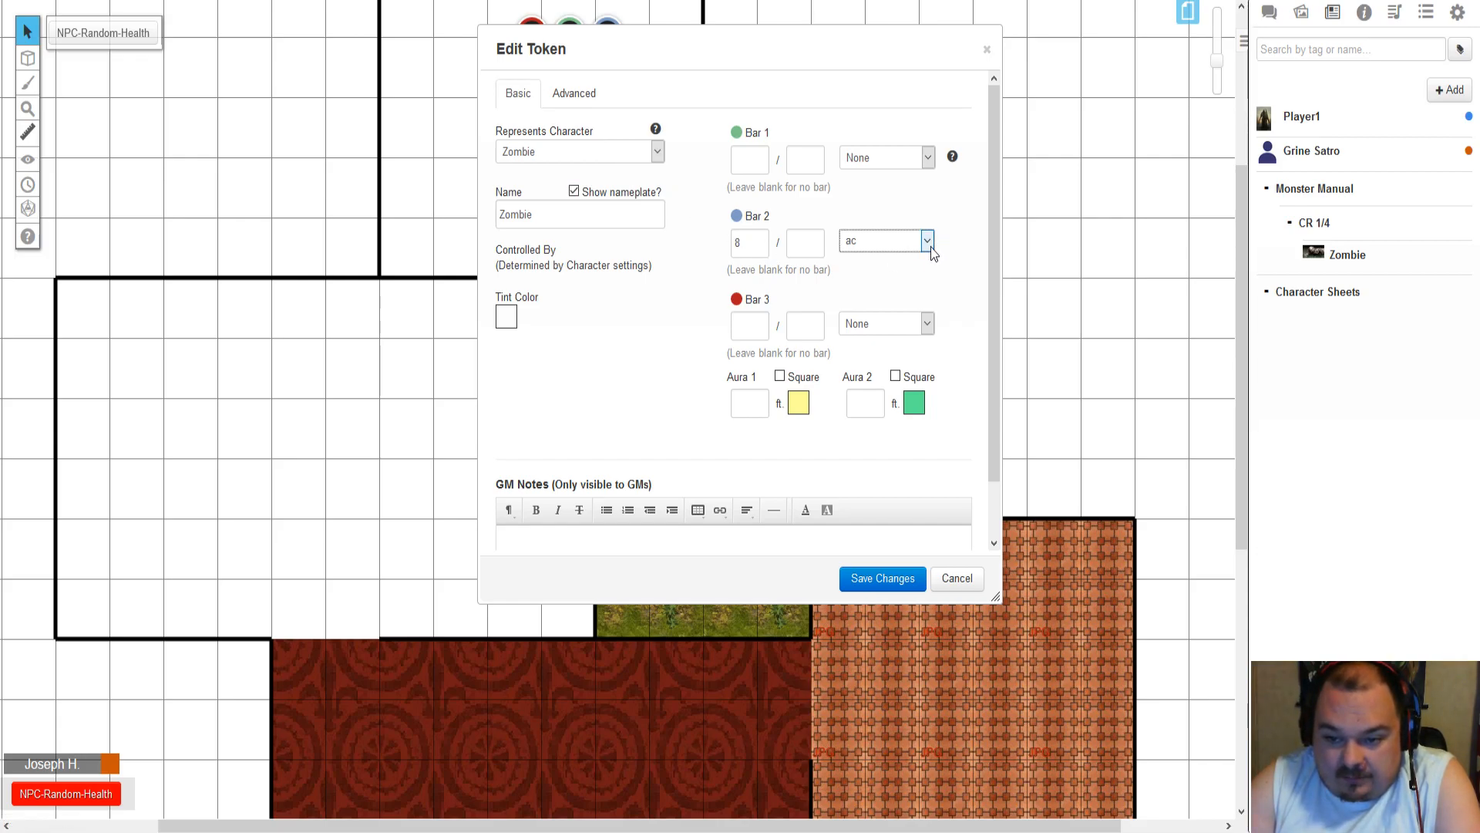
{"action": "left_click", "coordinate": [958, 583]}
- Open the Zombie's character sheet from the journal and move its window over the lower-left part of the map
{"action": "left_click", "coordinate": [1361, 264]}
{"action": "left_click_drag", "start_coordinate": [820, 43], "coordinate": [1067, 56]}
{"action": "left_click", "coordinate": [779, 116]}
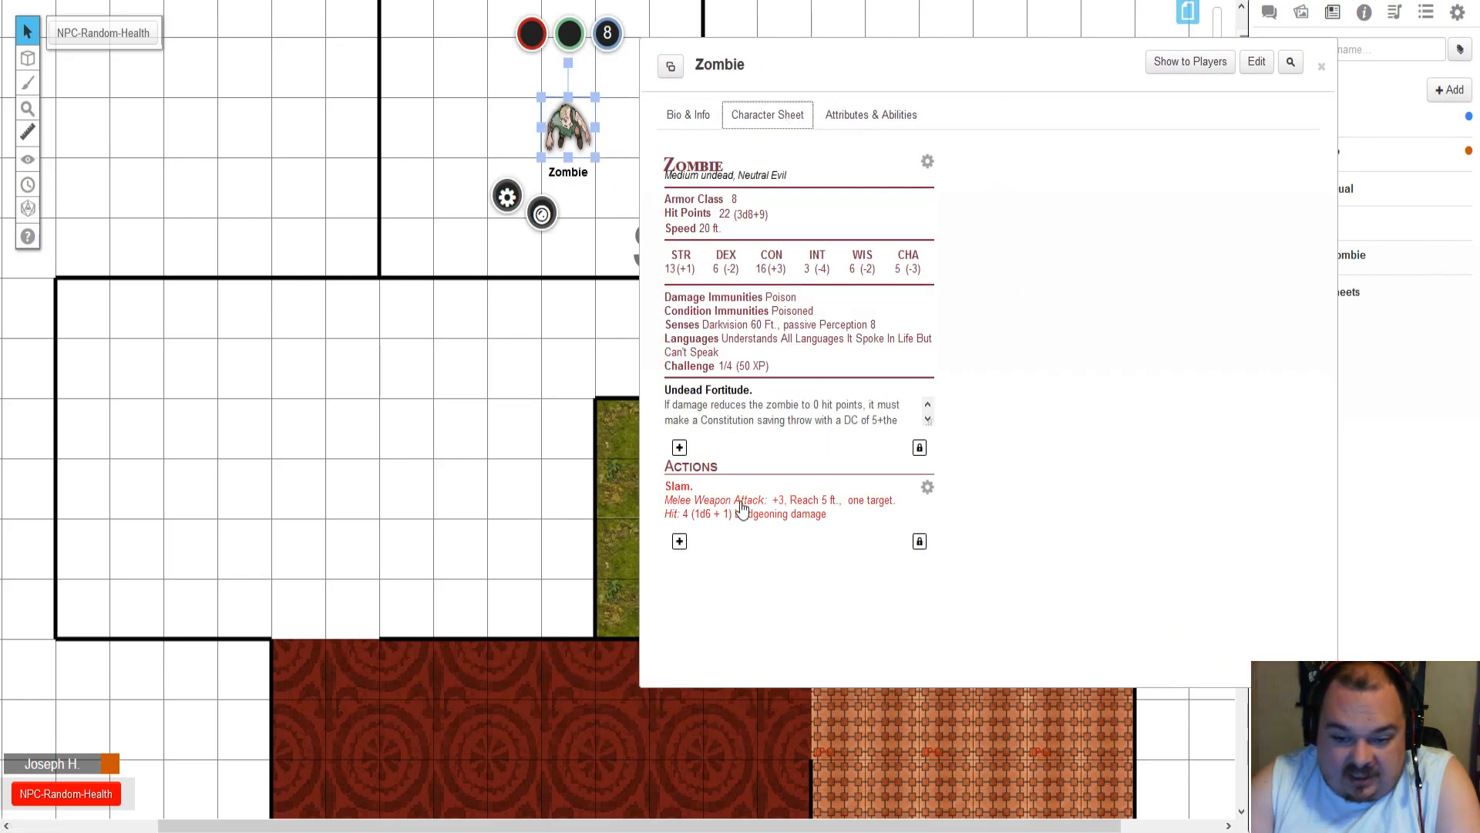
{"action": "left_click_drag", "start_coordinate": [1107, 69], "coordinate": [443, 204]}
- Show the chat, roll the zombie's Slam attack from its character sheet, and close the sheet
{"action": "left_click", "coordinate": [1269, 11]}
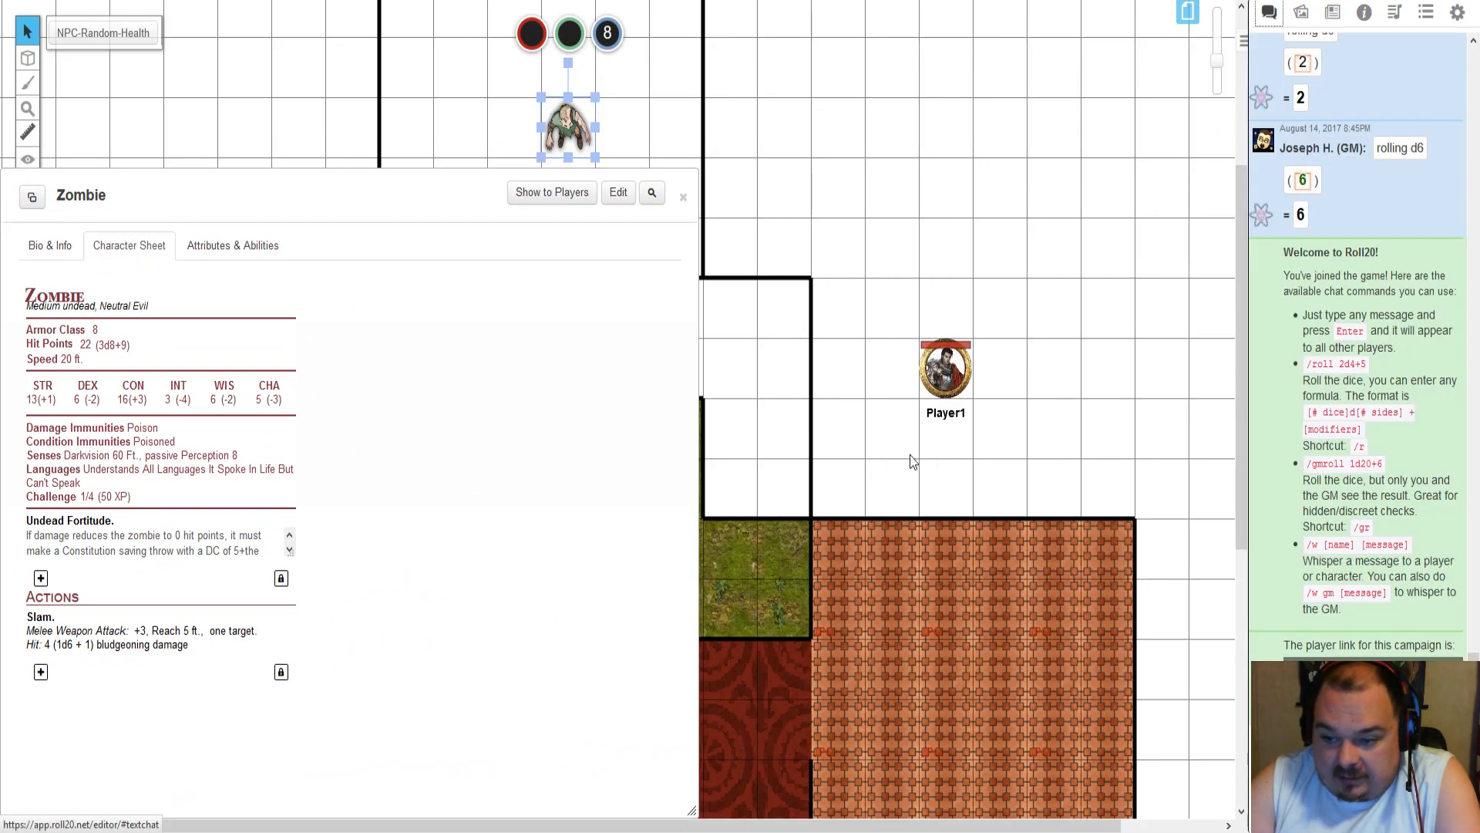
{"action": "left_click", "coordinate": [58, 639]}
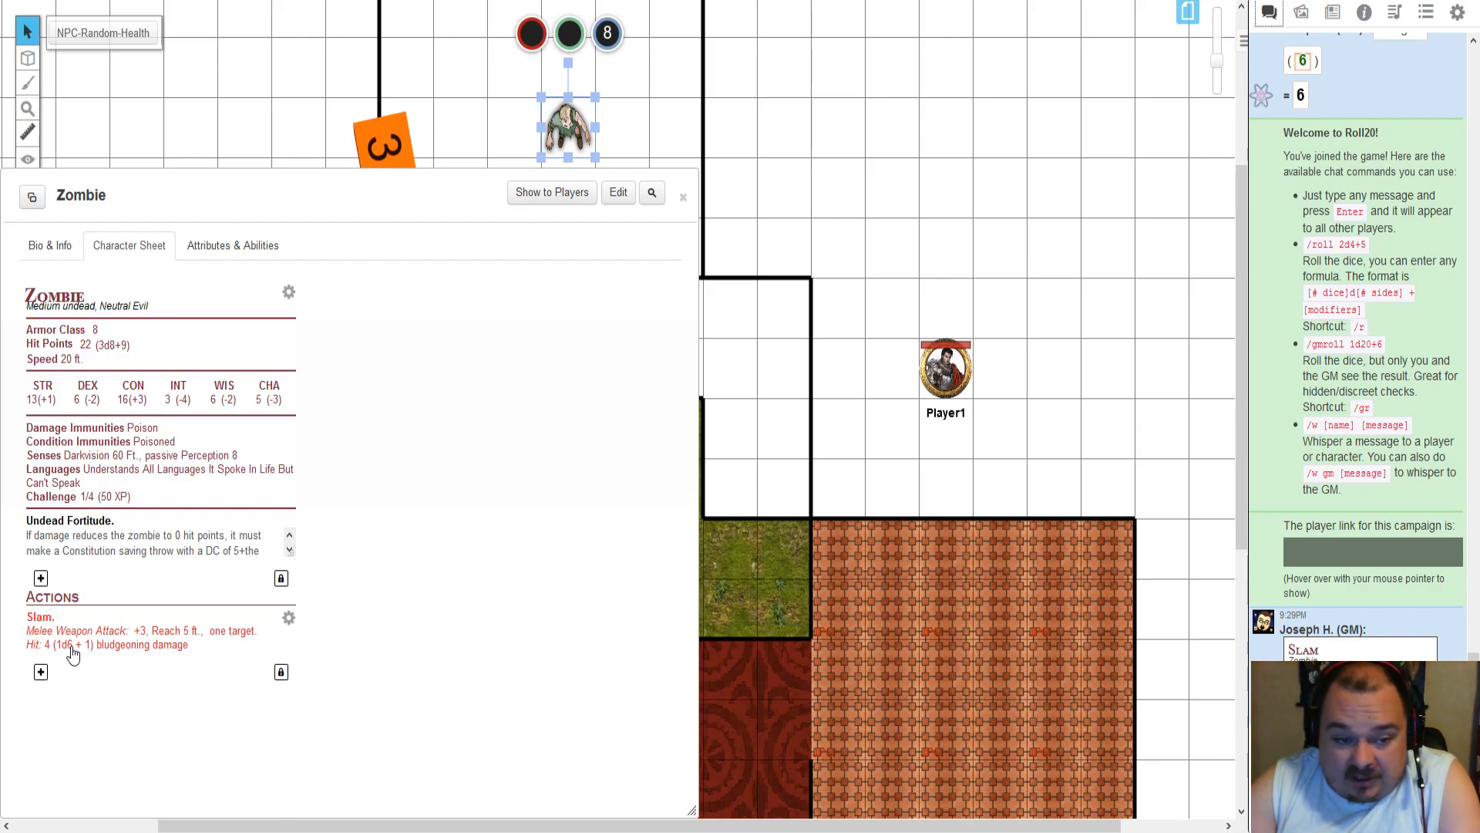
{"action": "left_click", "coordinate": [683, 197]}
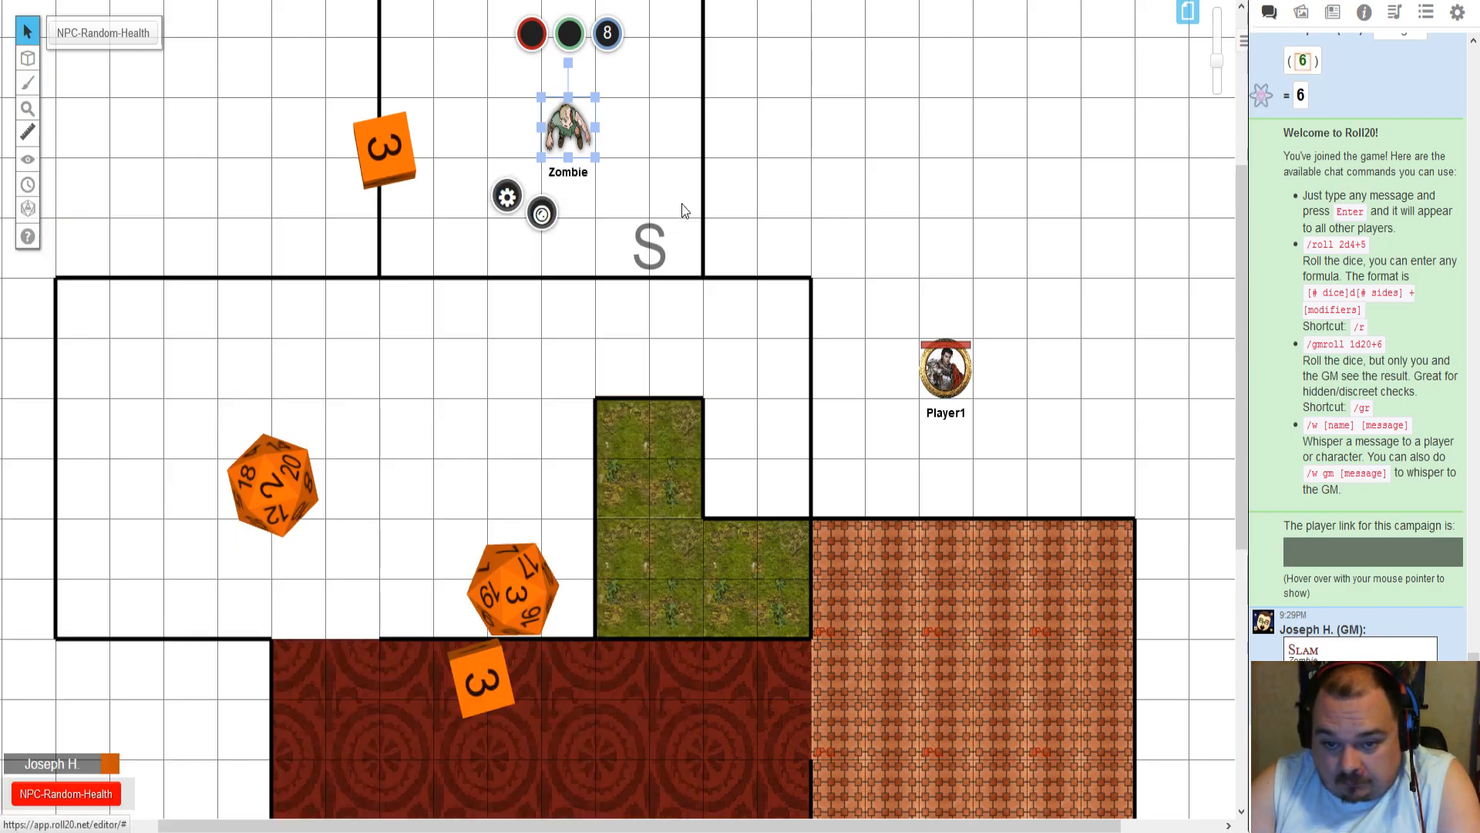